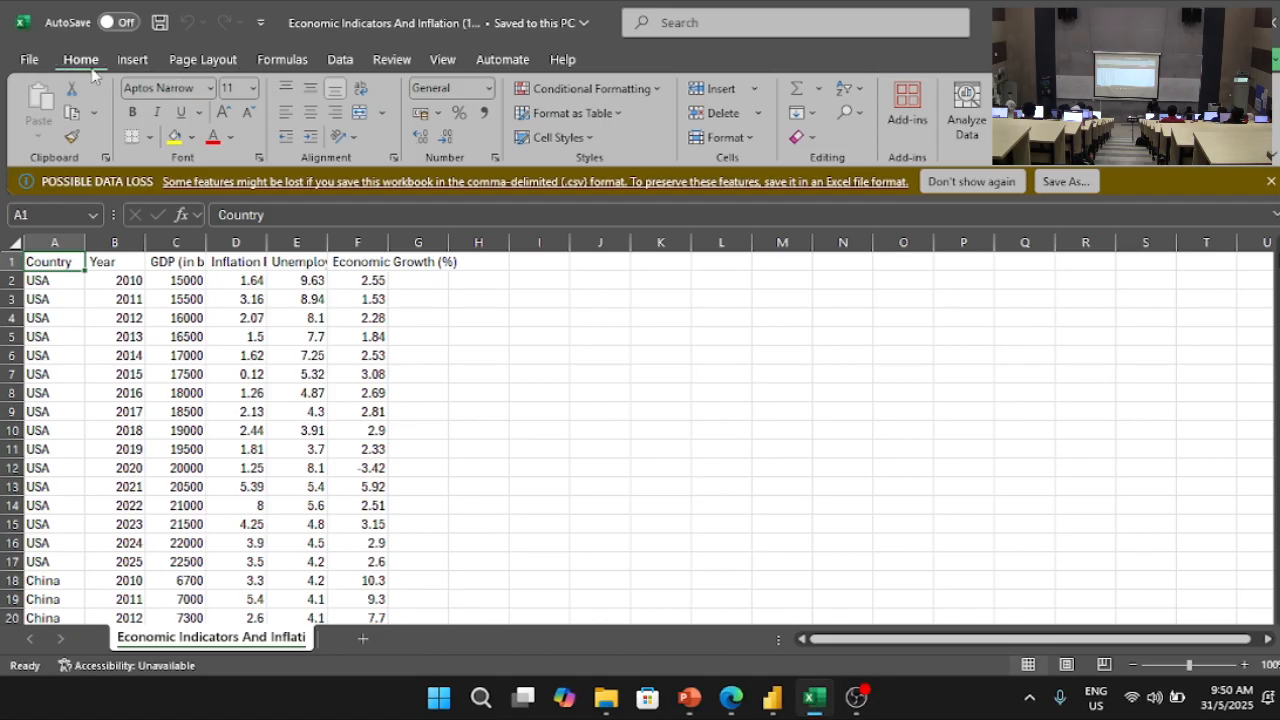
pyautogui.click(488, 89)
pyautogui.scroll(-1, 491, 391)
pyautogui.scroll(1, 495, 380)
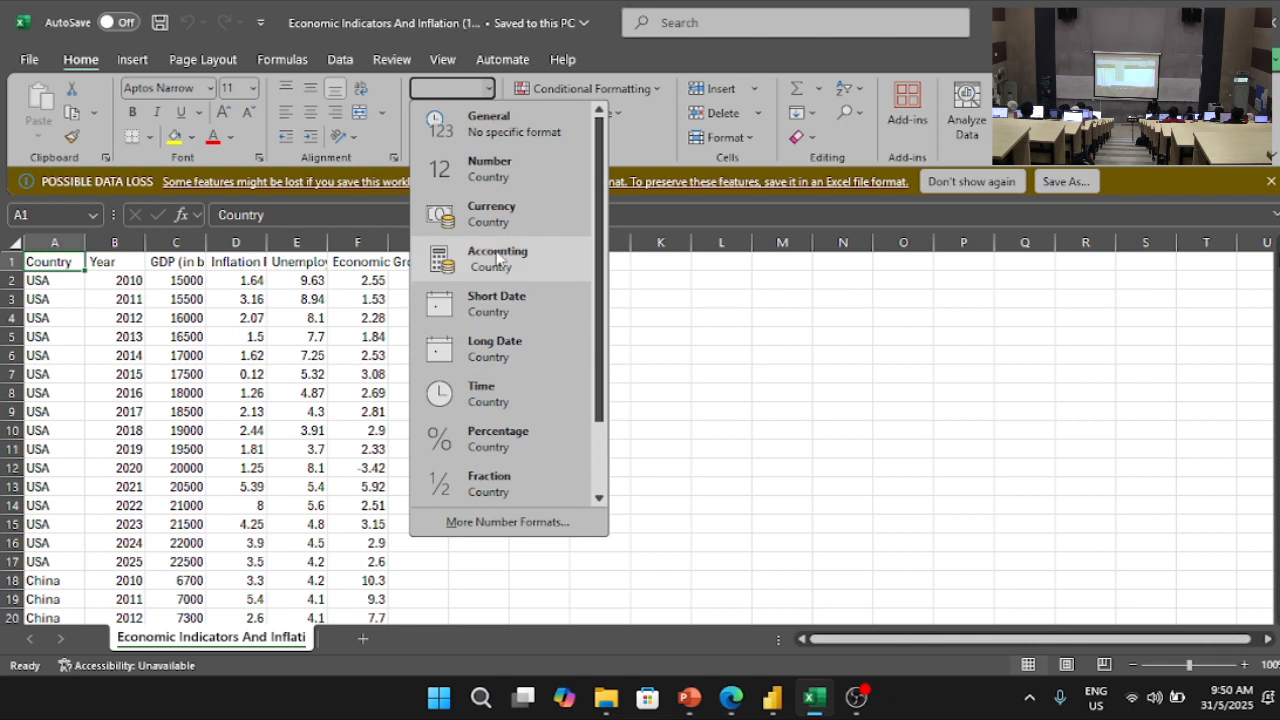
pyautogui.click(73, 236)
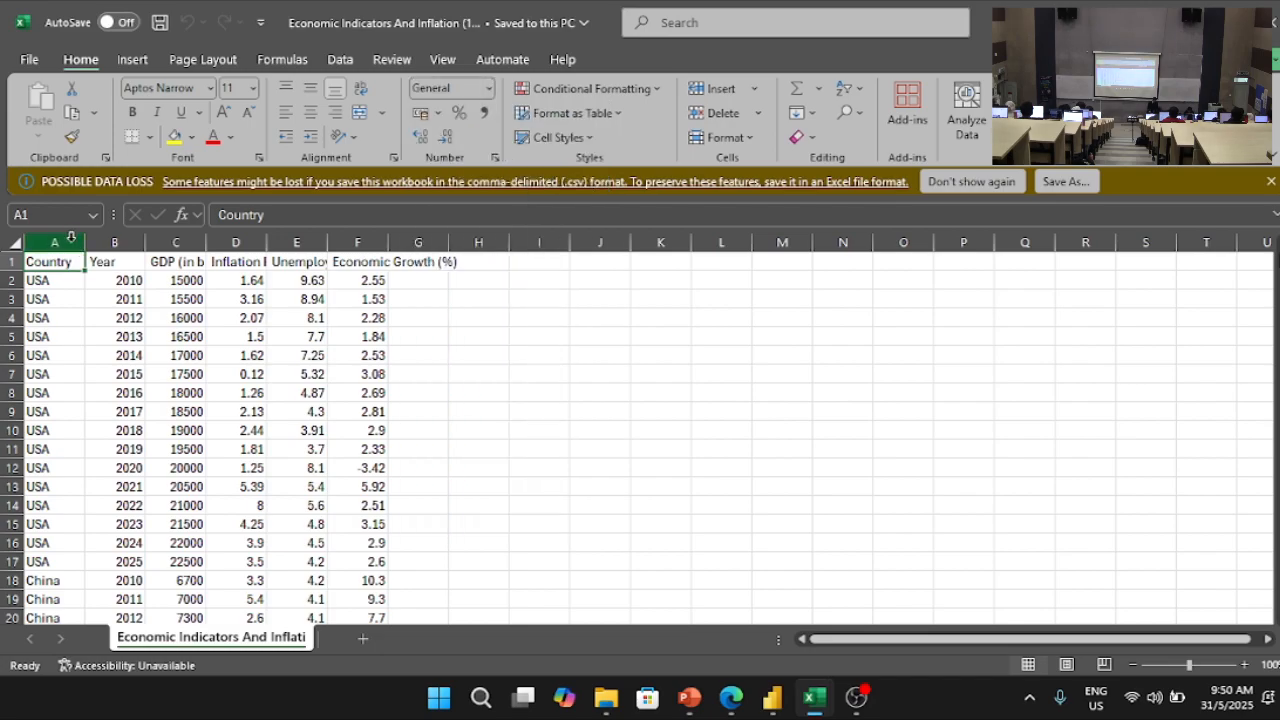
# Step: Format the whole Country column as Text
pyautogui.click(69, 240)
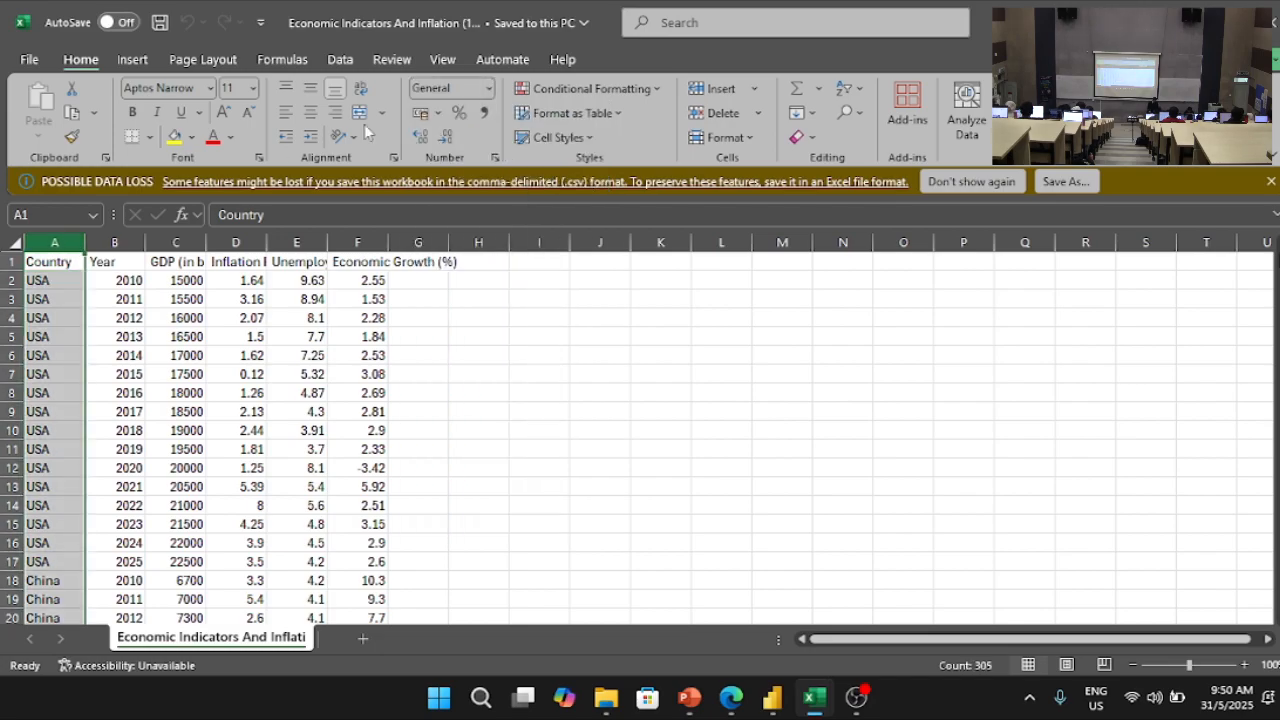
pyautogui.click(488, 90)
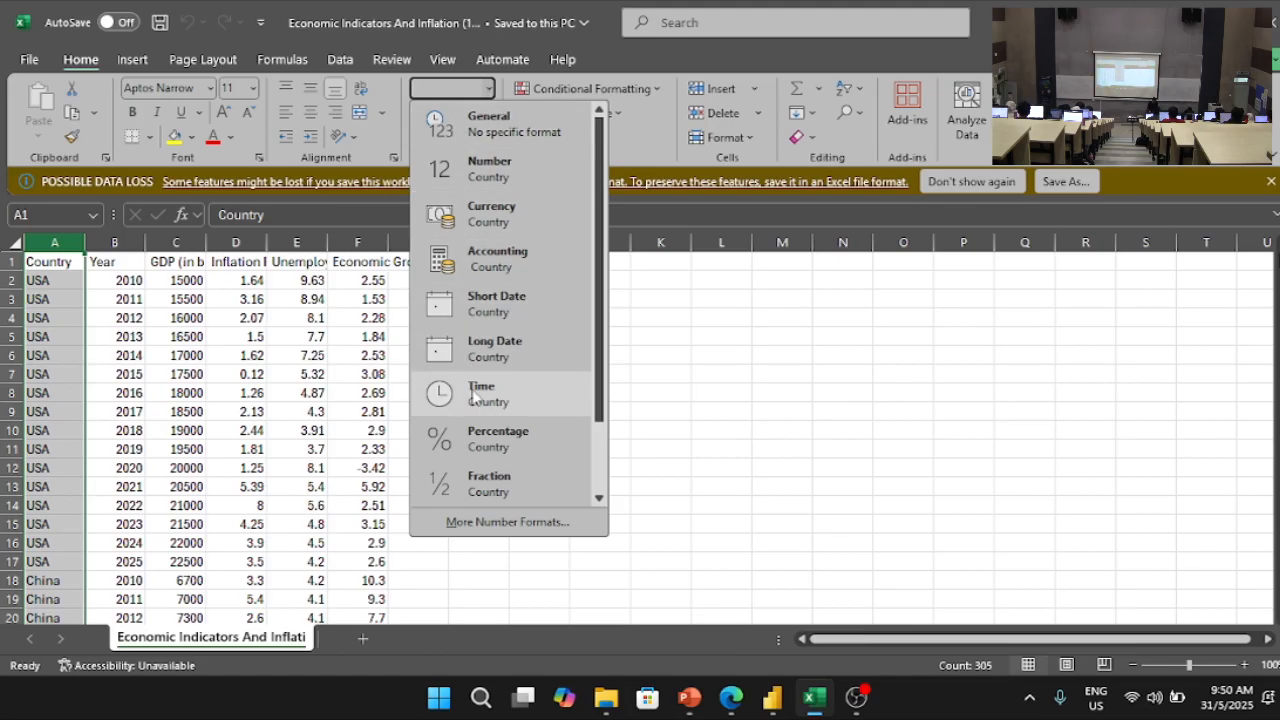
pyautogui.scroll(-1, 481, 404)
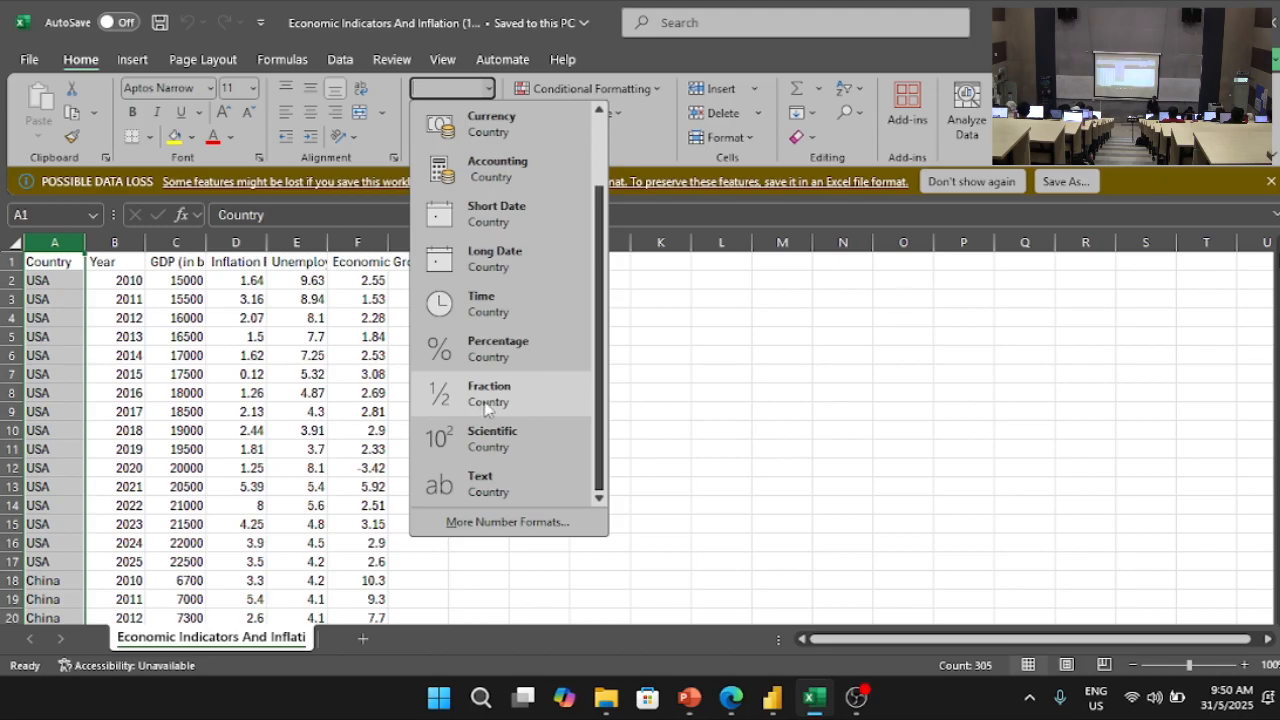
pyautogui.click(552, 492)
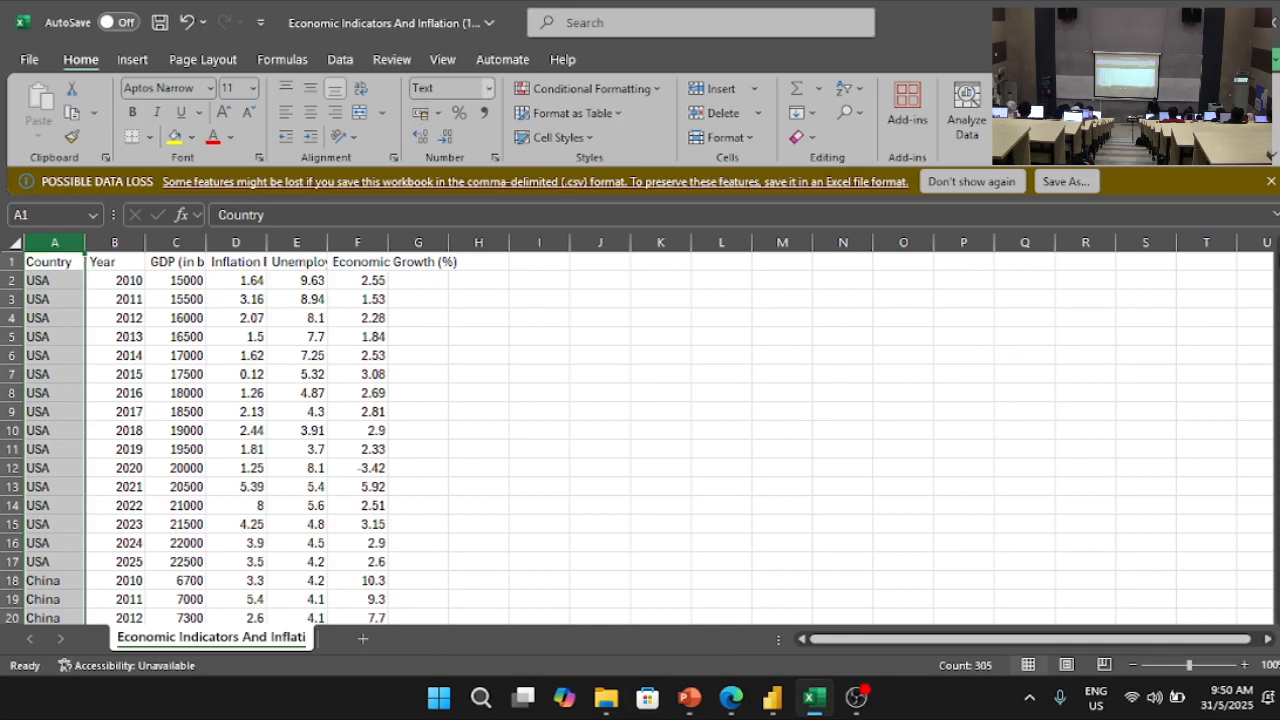
pyautogui.click(489, 88)
pyautogui.scroll(-1, 490, 453)
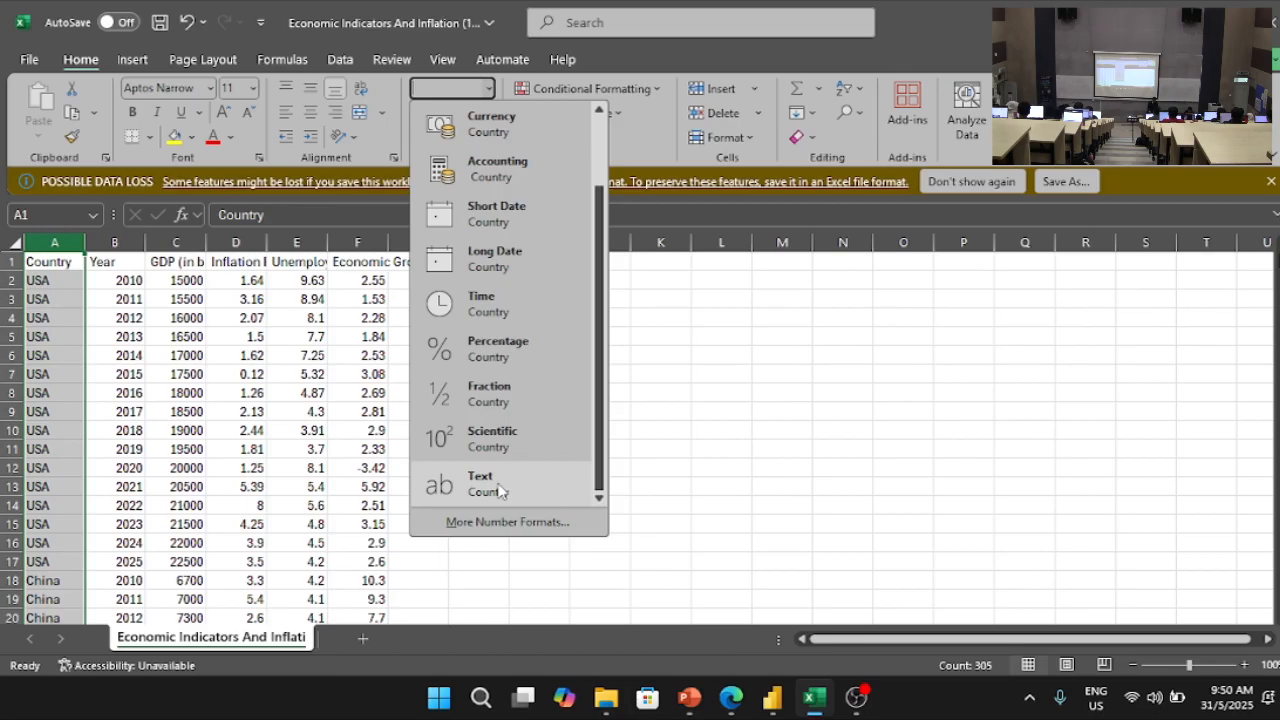
pyautogui.click(500, 490)
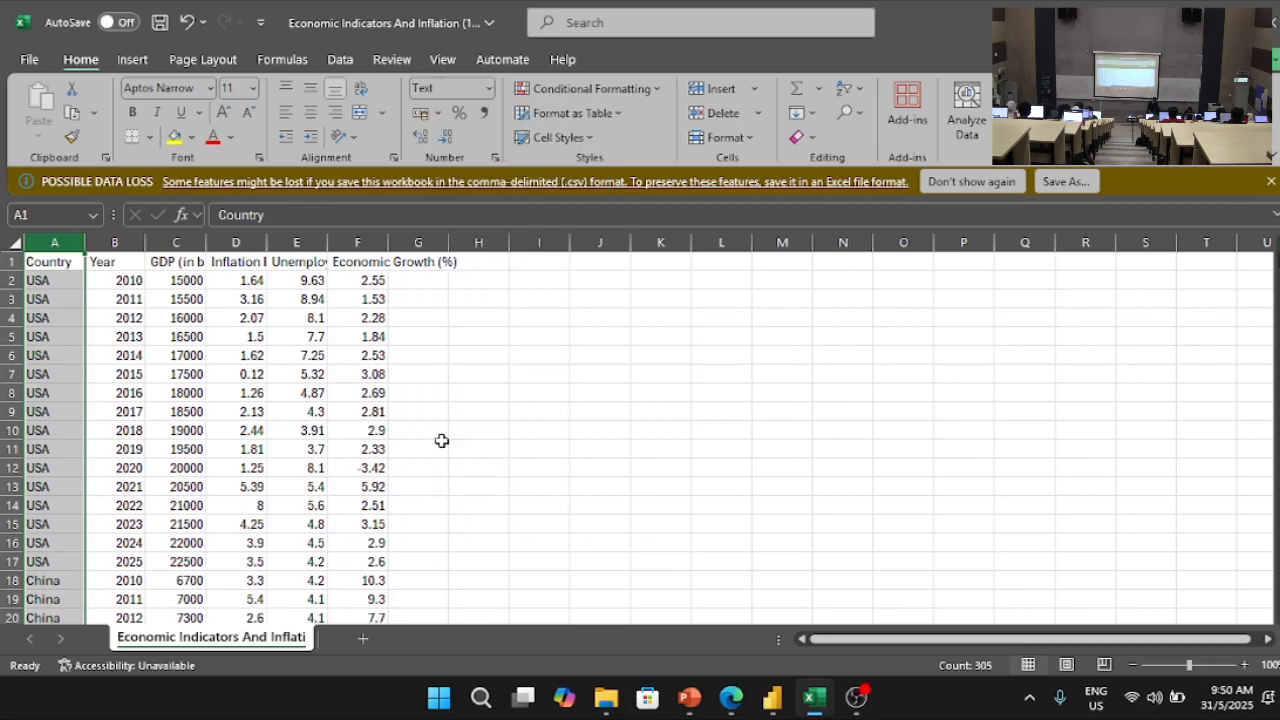
# Step: Format the Year column as Number with no decimal places
pyautogui.click(119, 242)
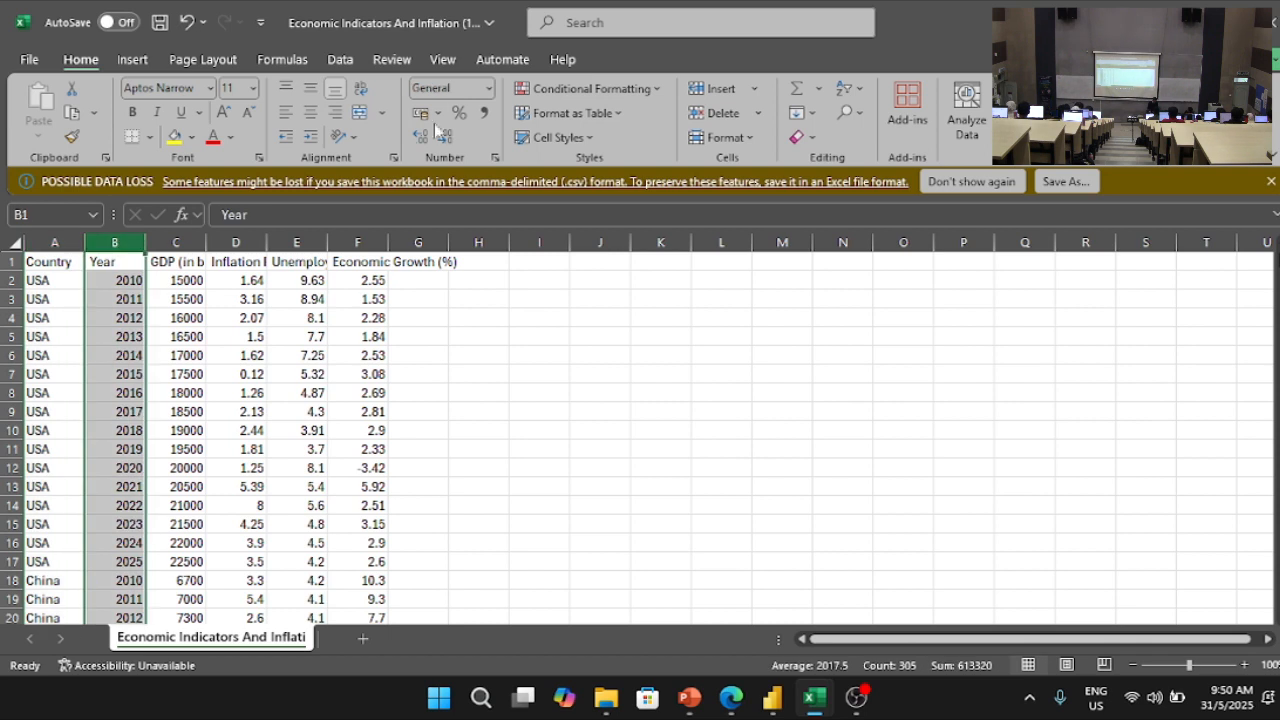
pyautogui.click(488, 88)
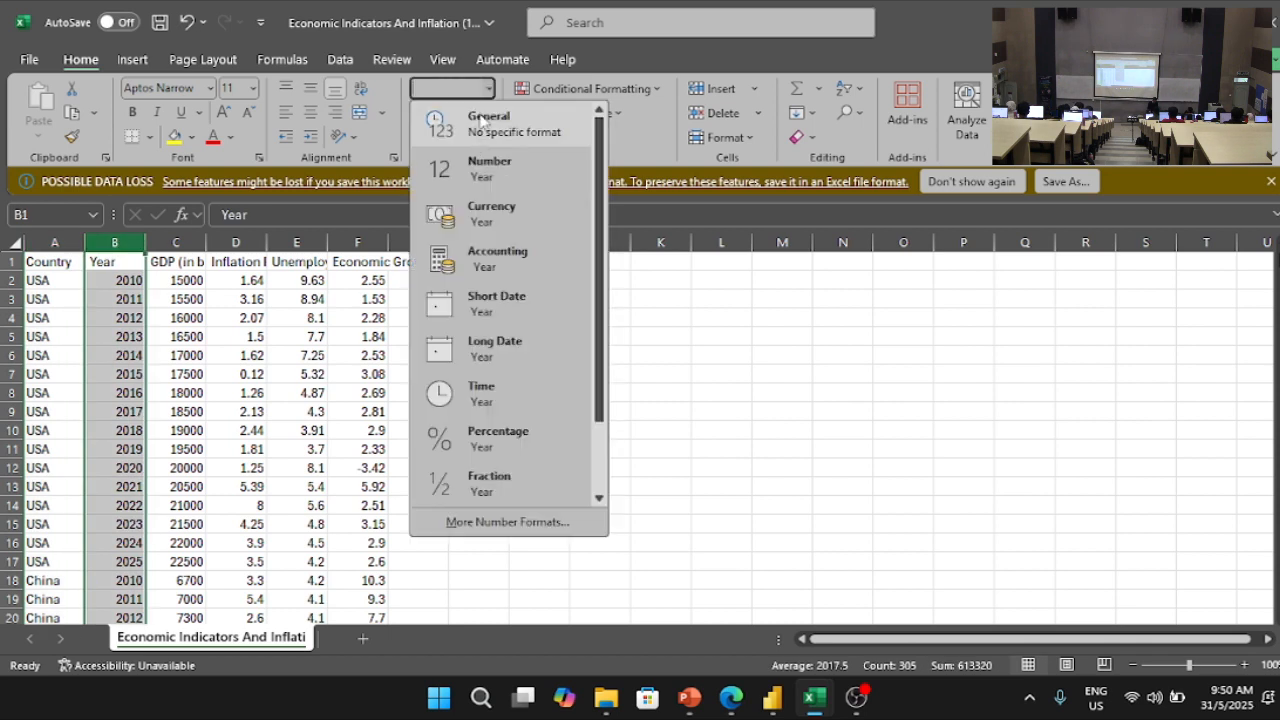
pyautogui.click(509, 174)
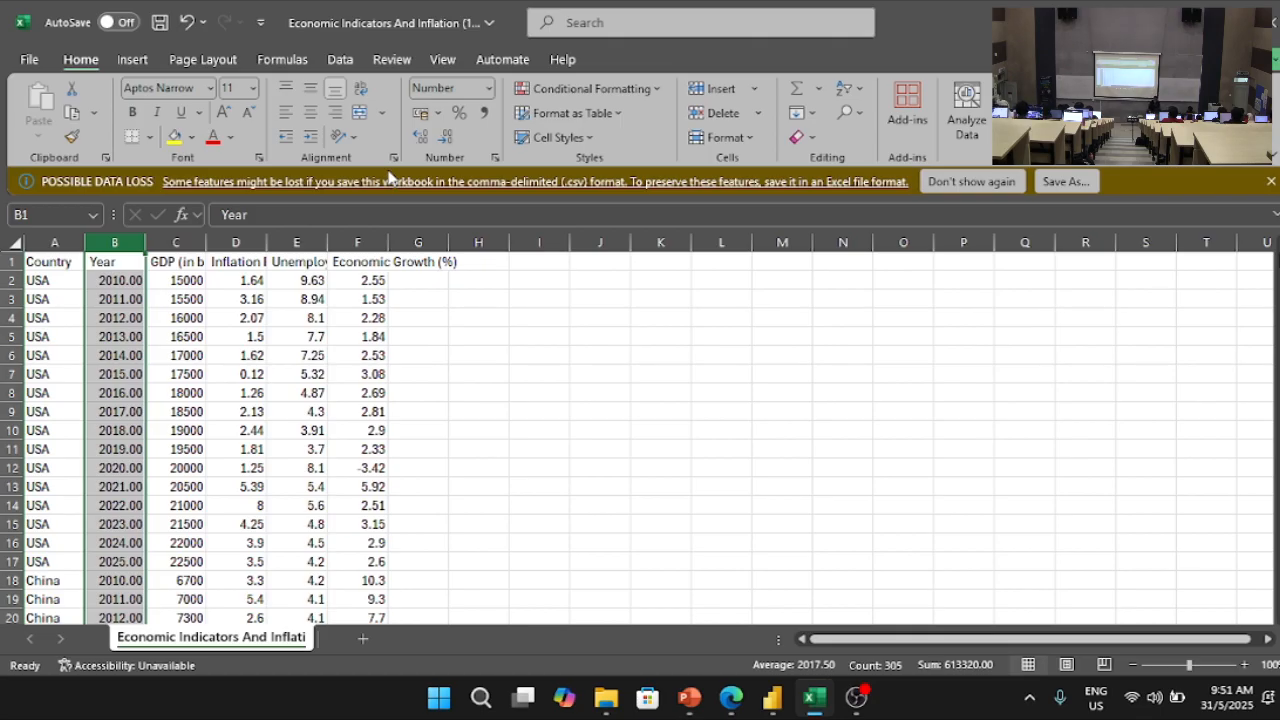
pyautogui.click(447, 140)
pyautogui.click(447, 140)
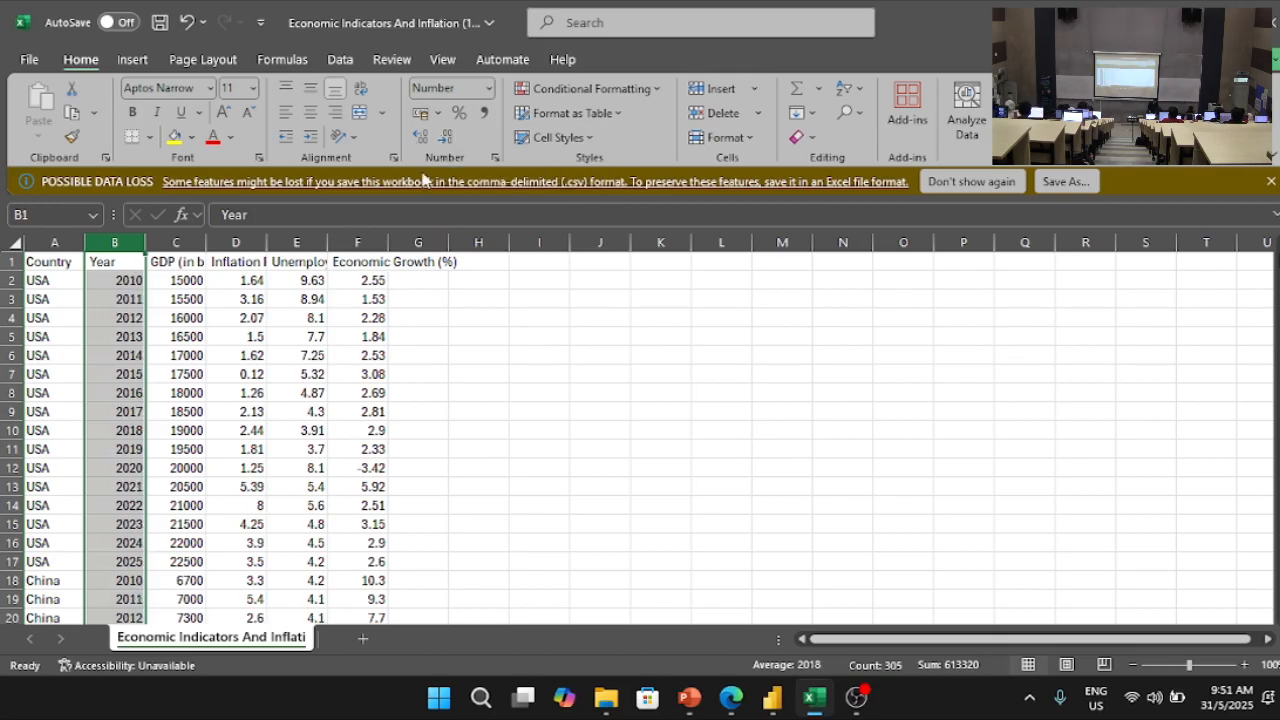
# Step: Widen the Country, Year and GDP (in billion USD) columns to show more of their headers
pyautogui.click(177, 242)
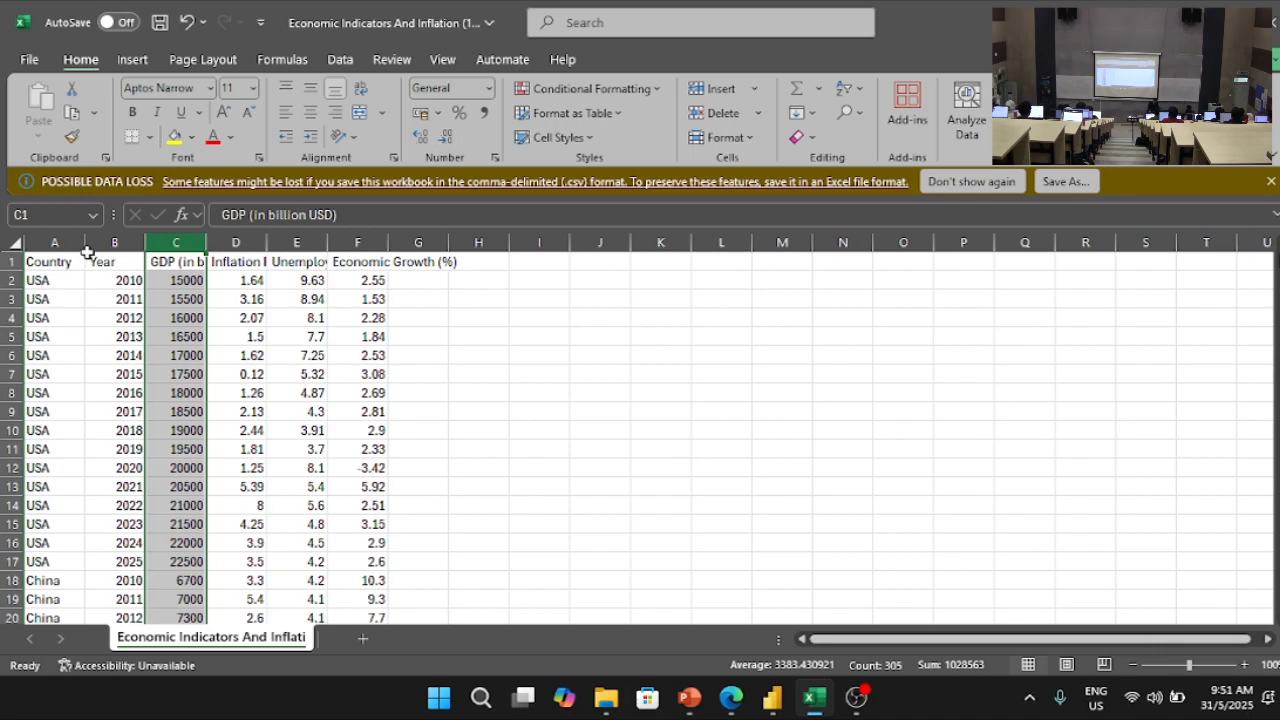
pyautogui.doubleClick(146, 242)
pyautogui.doubleClick(86, 244)
pyautogui.moveTo(86, 244); pyautogui.dragTo(297, 243)
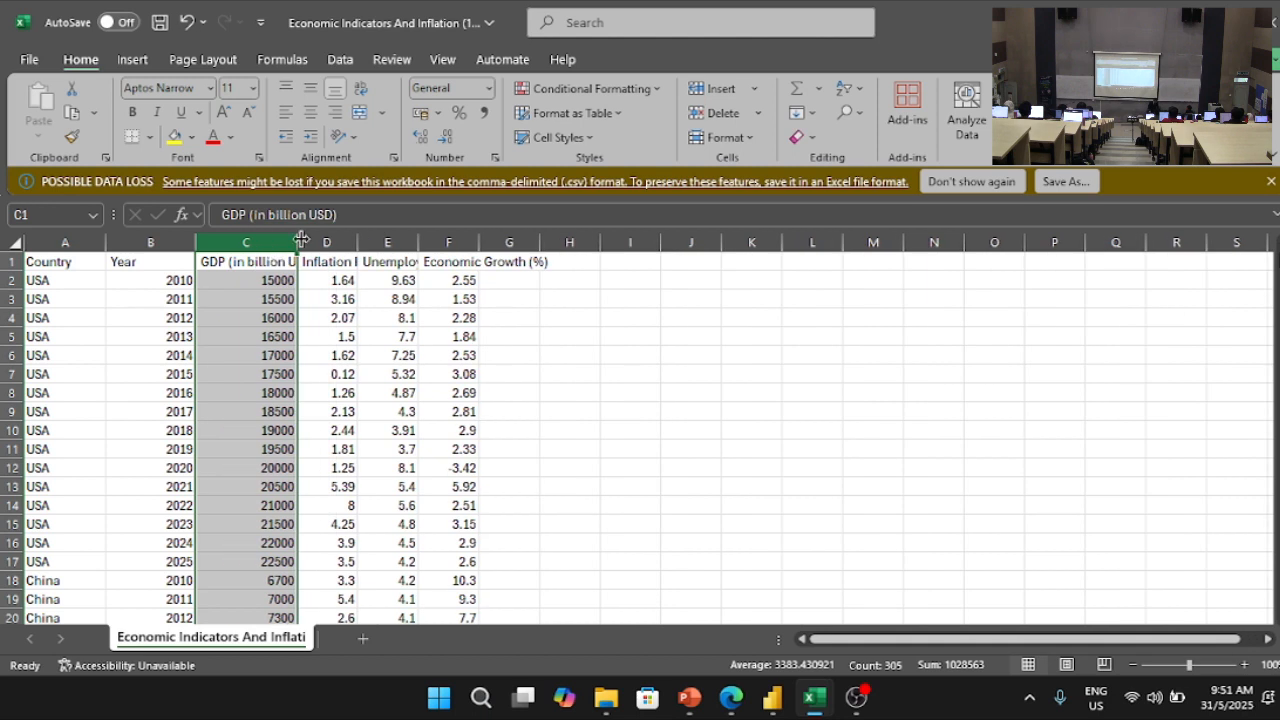
# Step: Format the GDP (in billion USD) column as Number with no decimal places
pyautogui.click(488, 90)
pyautogui.click(495, 180)
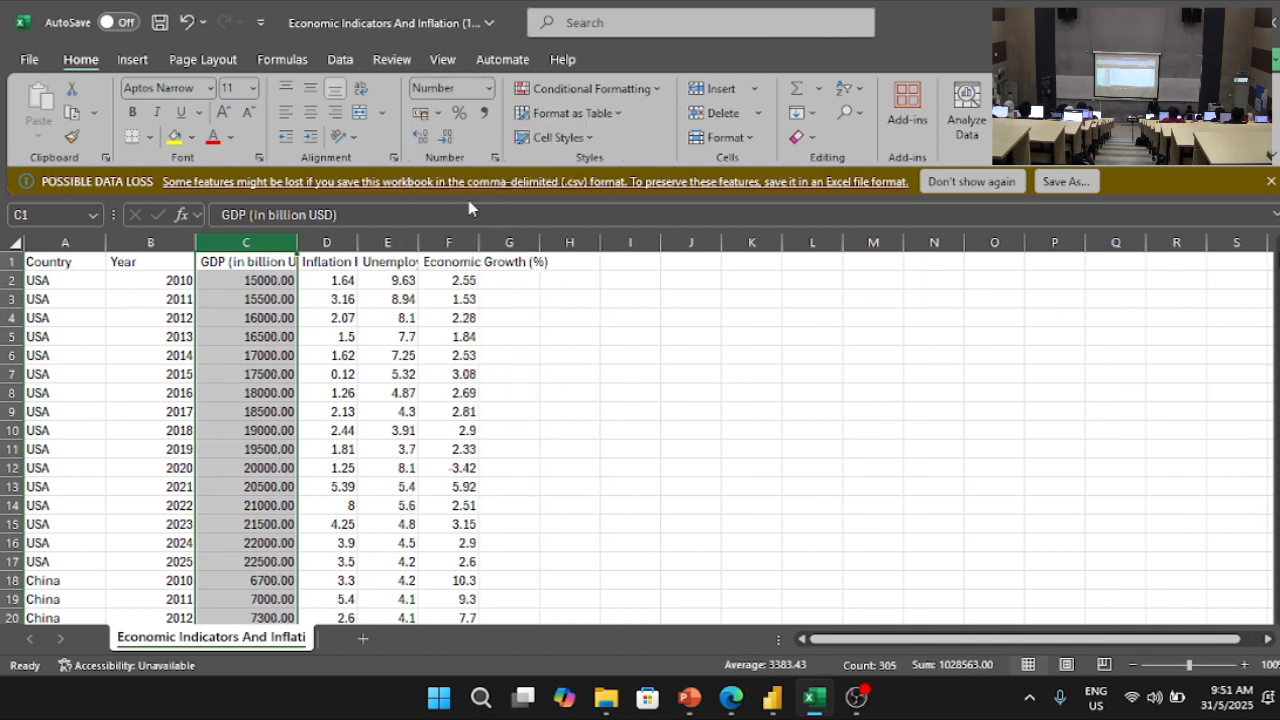
pyautogui.click(447, 137)
pyautogui.click(447, 137)
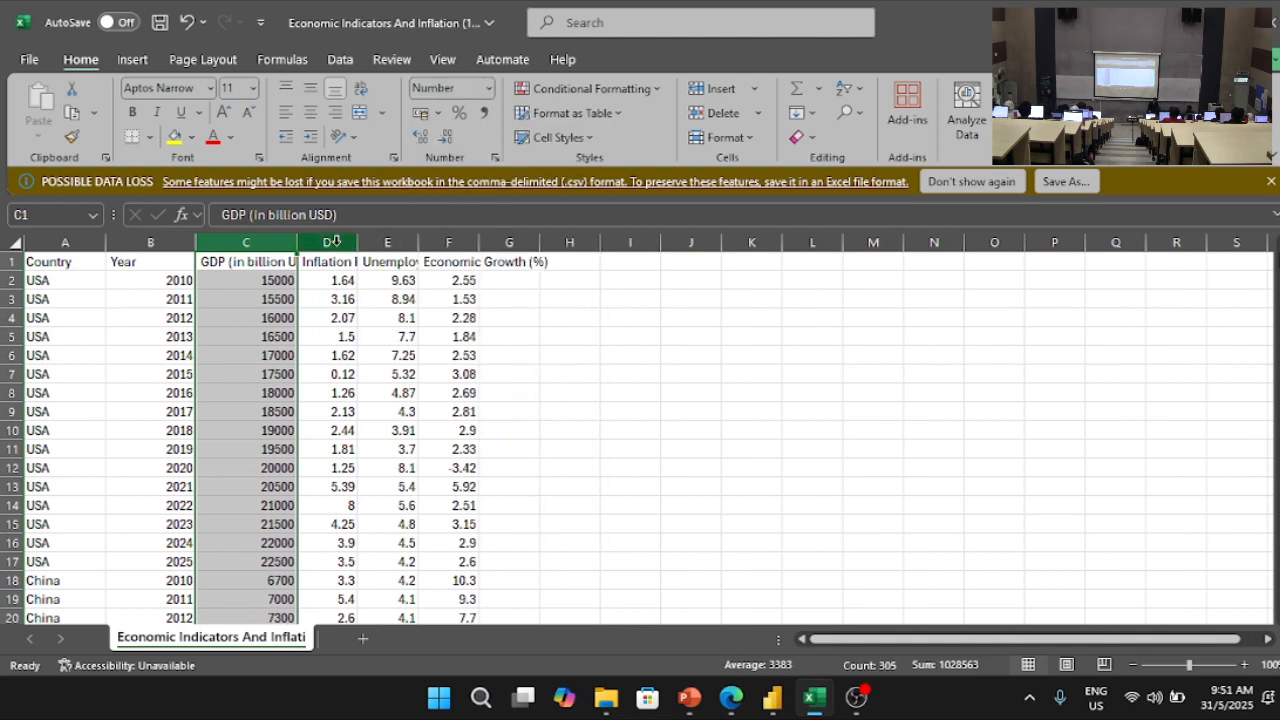
# Step: Format the Inflation Rate (%) column as Number with two decimal places and check its values down the sheet
pyautogui.click(335, 242)
pyautogui.click(488, 89)
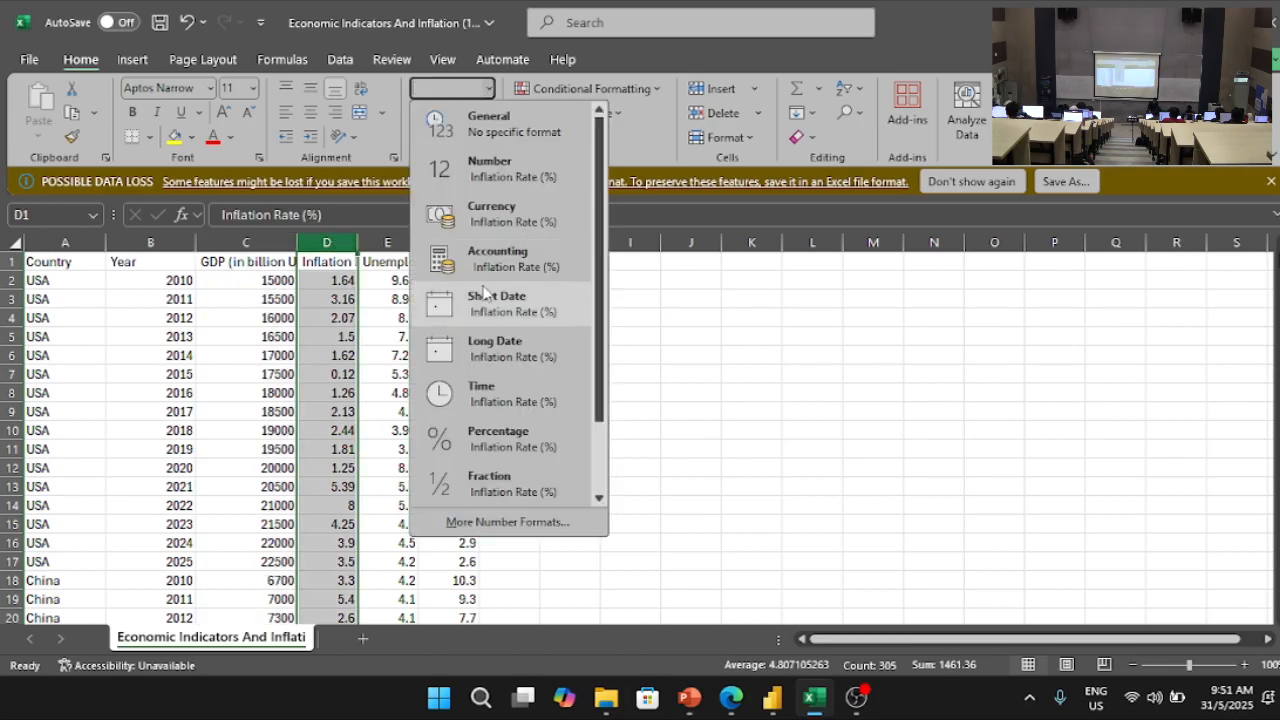
pyautogui.click(495, 177)
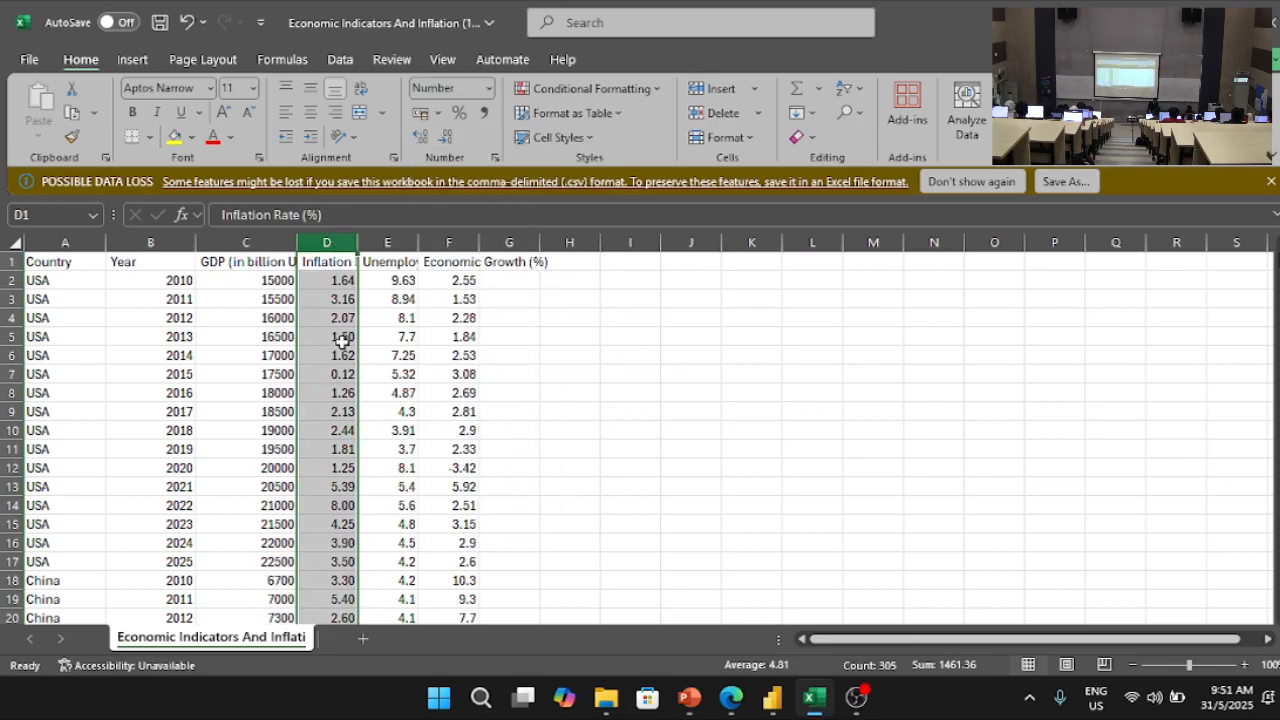
pyautogui.scroll(-9, 328, 435)
pyautogui.scroll(-2, 328, 443)
pyautogui.scroll(12, 328, 443)
# Step: Fit the Unemployment Rate (%) column width to its header and format the column as Number with two decimals
pyautogui.click(400, 243)
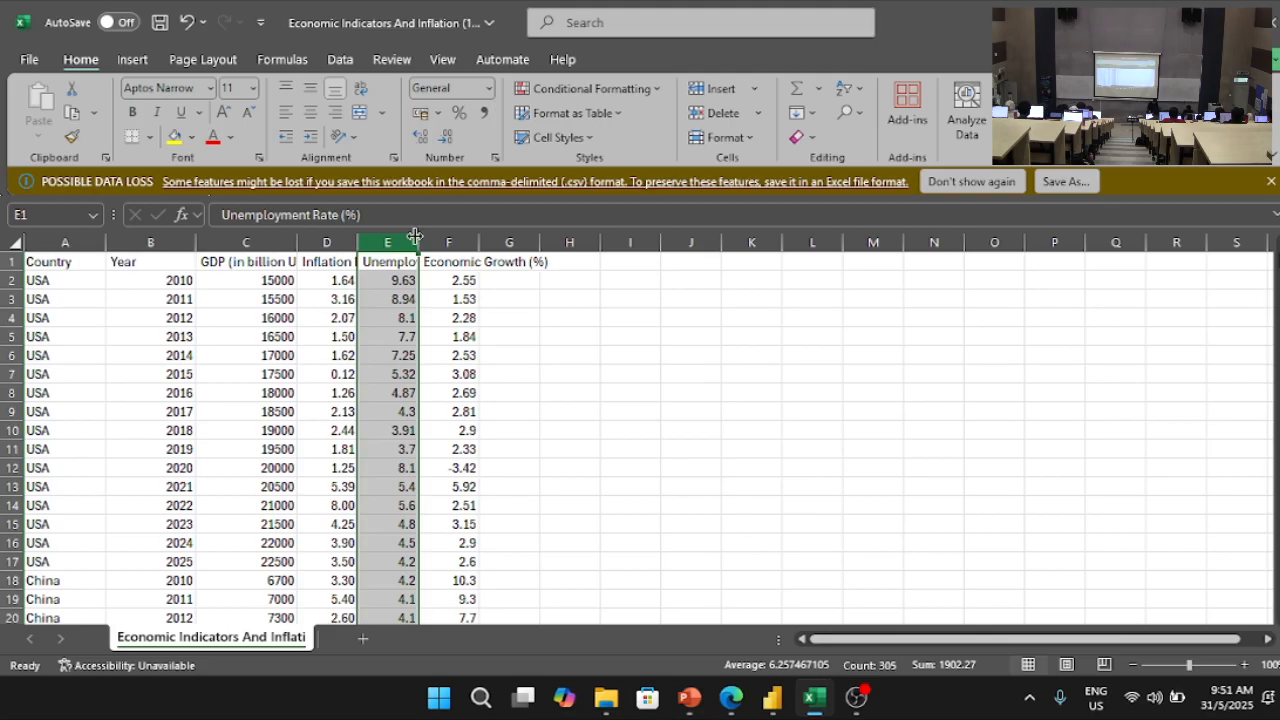
pyautogui.doubleClick(418, 243)
pyautogui.click(490, 89)
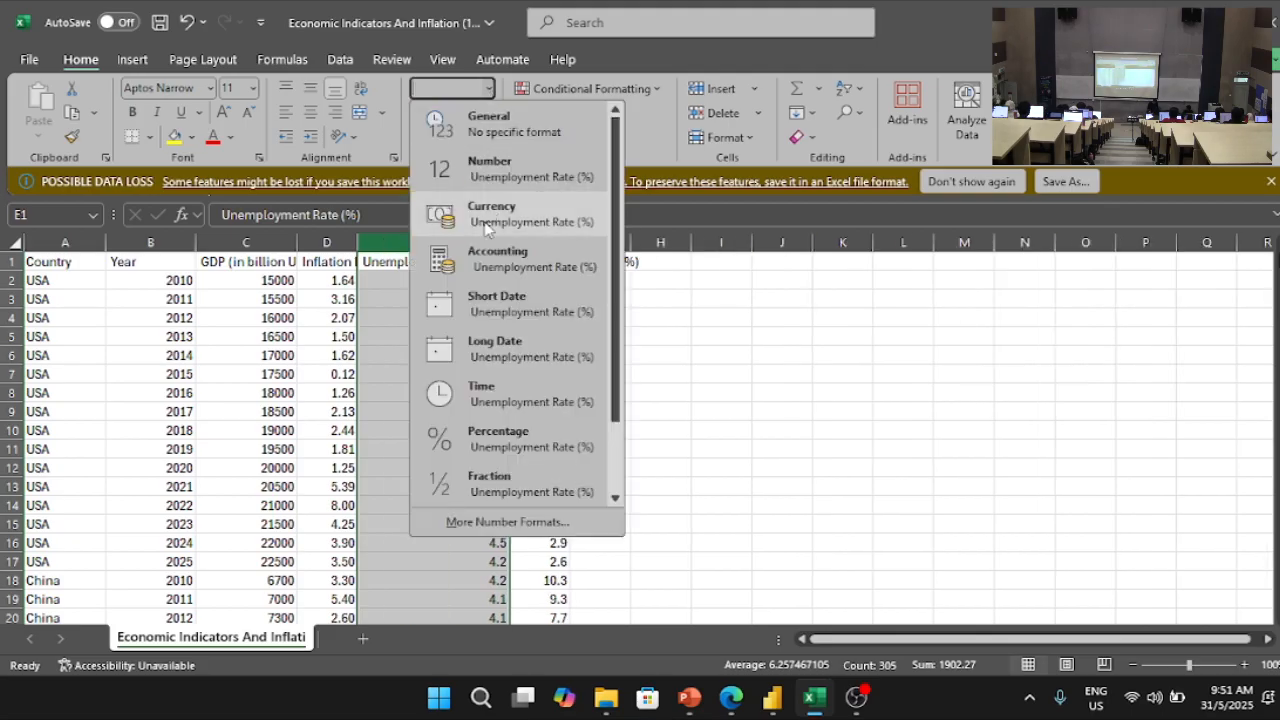
pyautogui.scroll(-2, 510, 470)
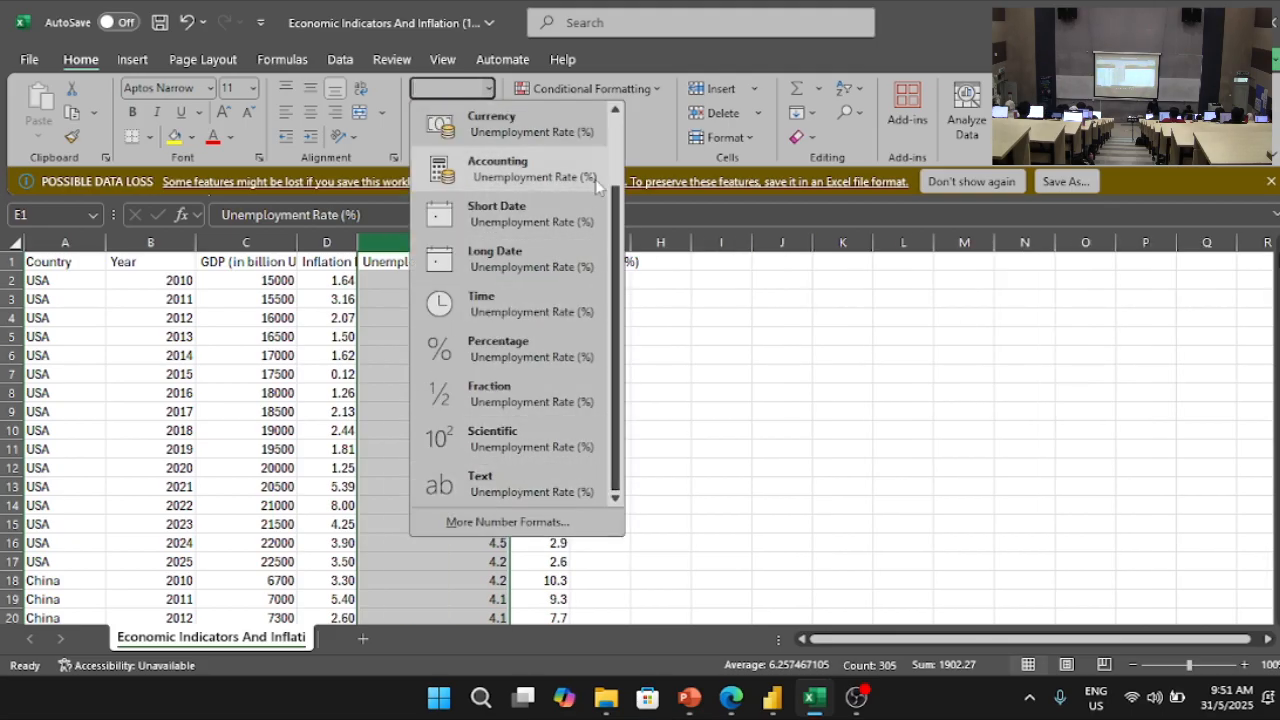
pyautogui.scroll(2, 520, 214)
pyautogui.click(528, 175)
# Step: Fit the Economic Growth (%) column width to its header and format the column as Number with two decimals
pyautogui.click(545, 243)
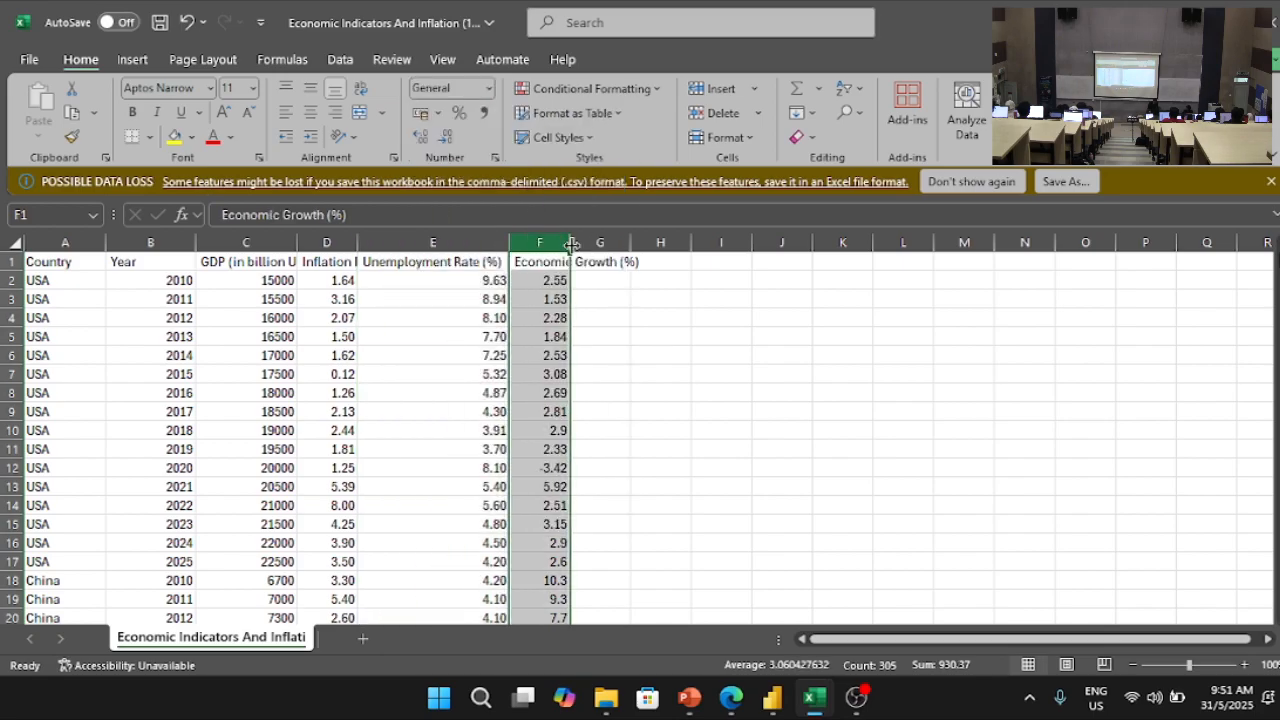
pyautogui.doubleClick(571, 243)
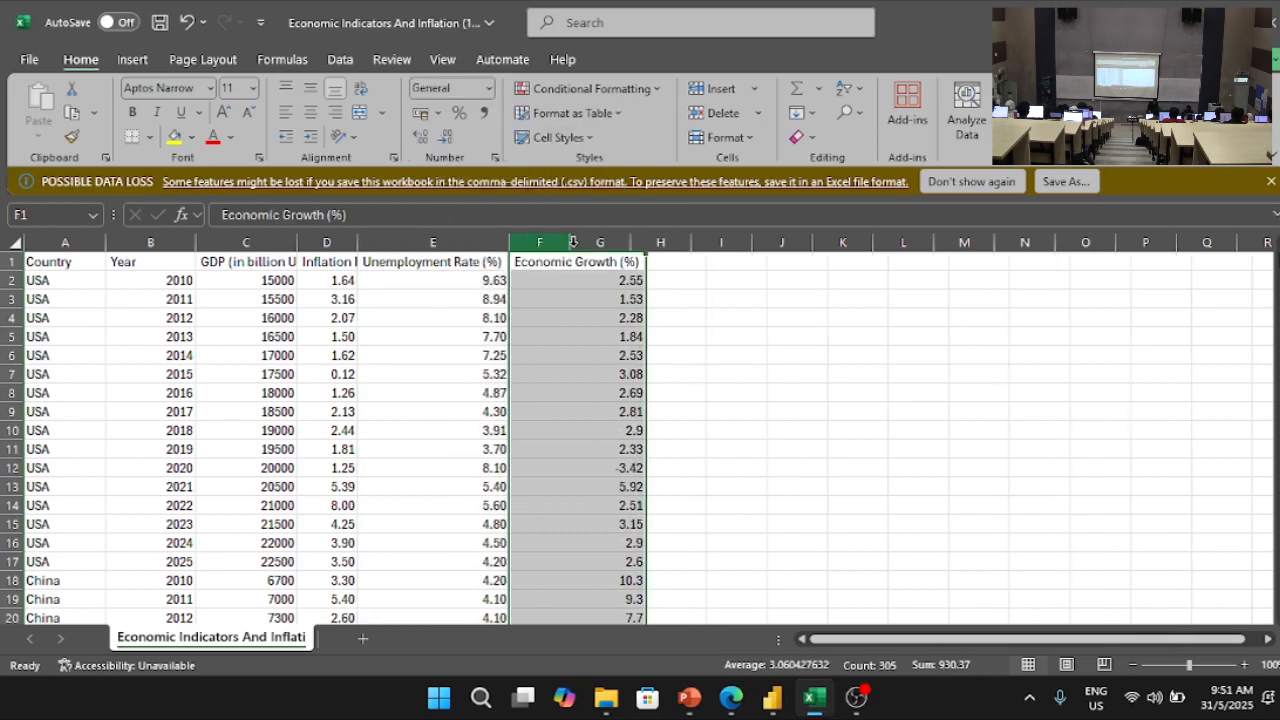
pyautogui.click(489, 88)
pyautogui.click(503, 172)
pyautogui.click(467, 298)
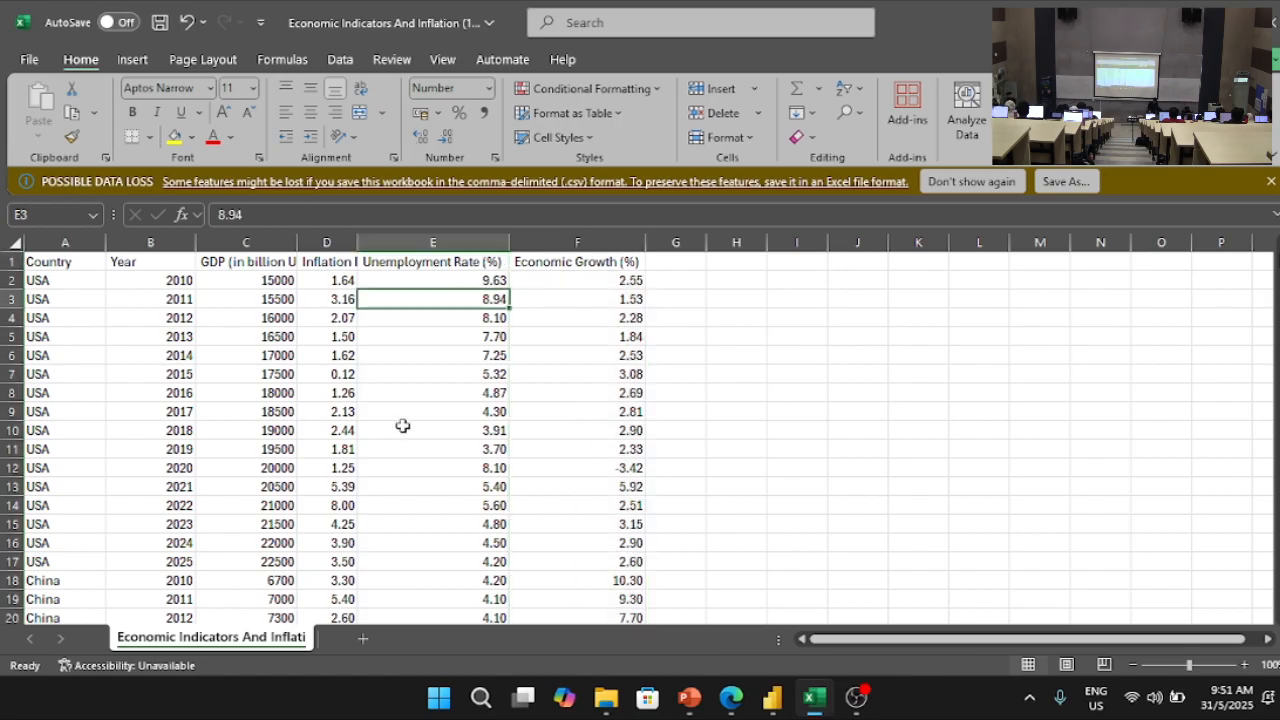
pyautogui.click(389, 394)
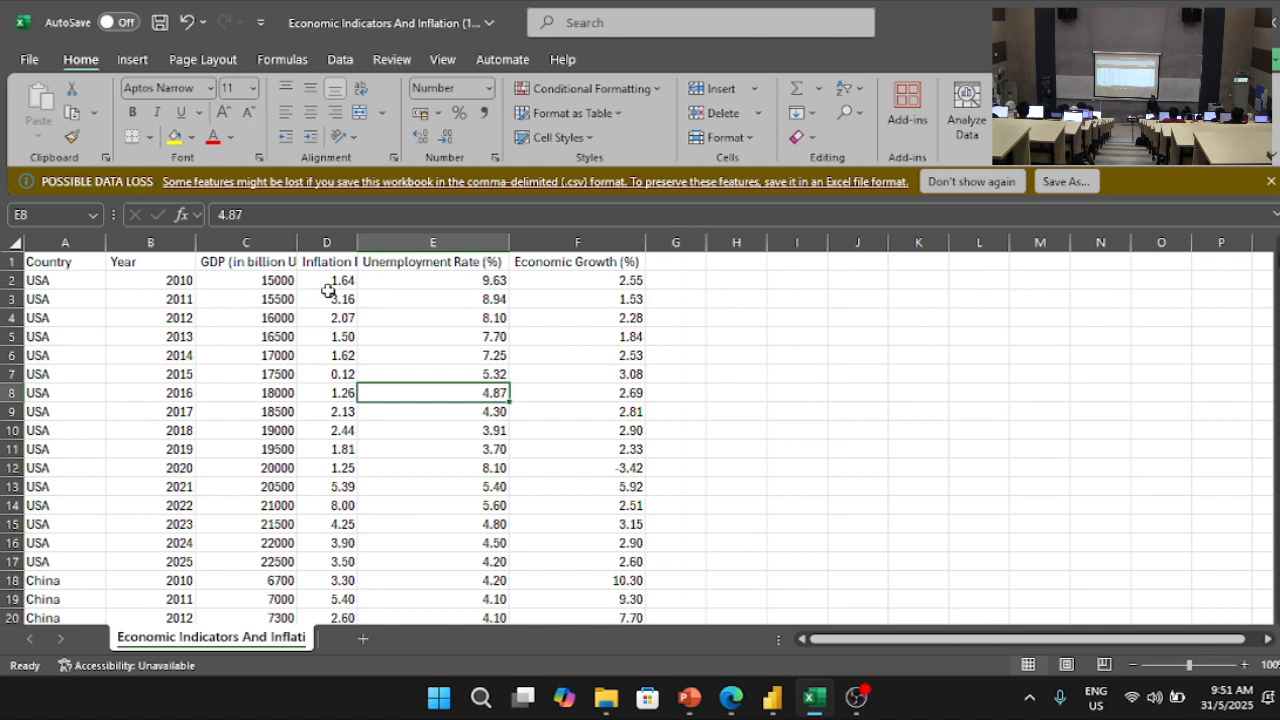
pyautogui.click(372, 320)
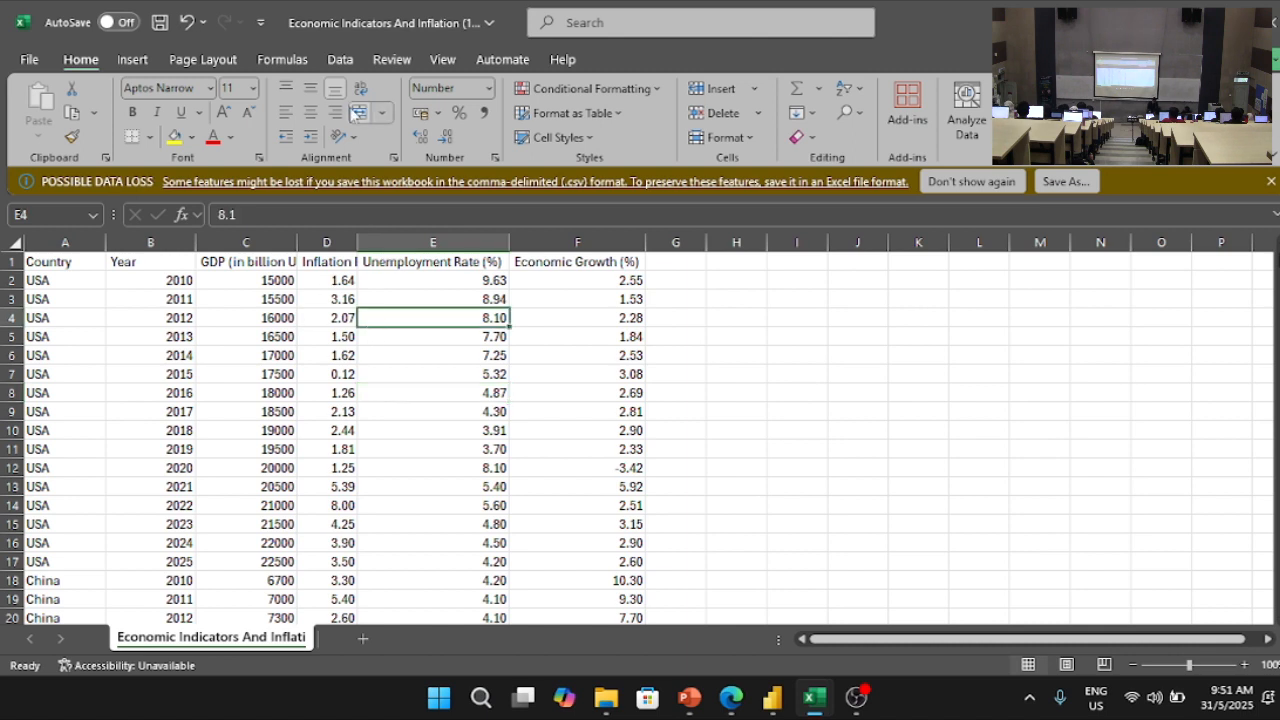
pyautogui.click(72, 242)
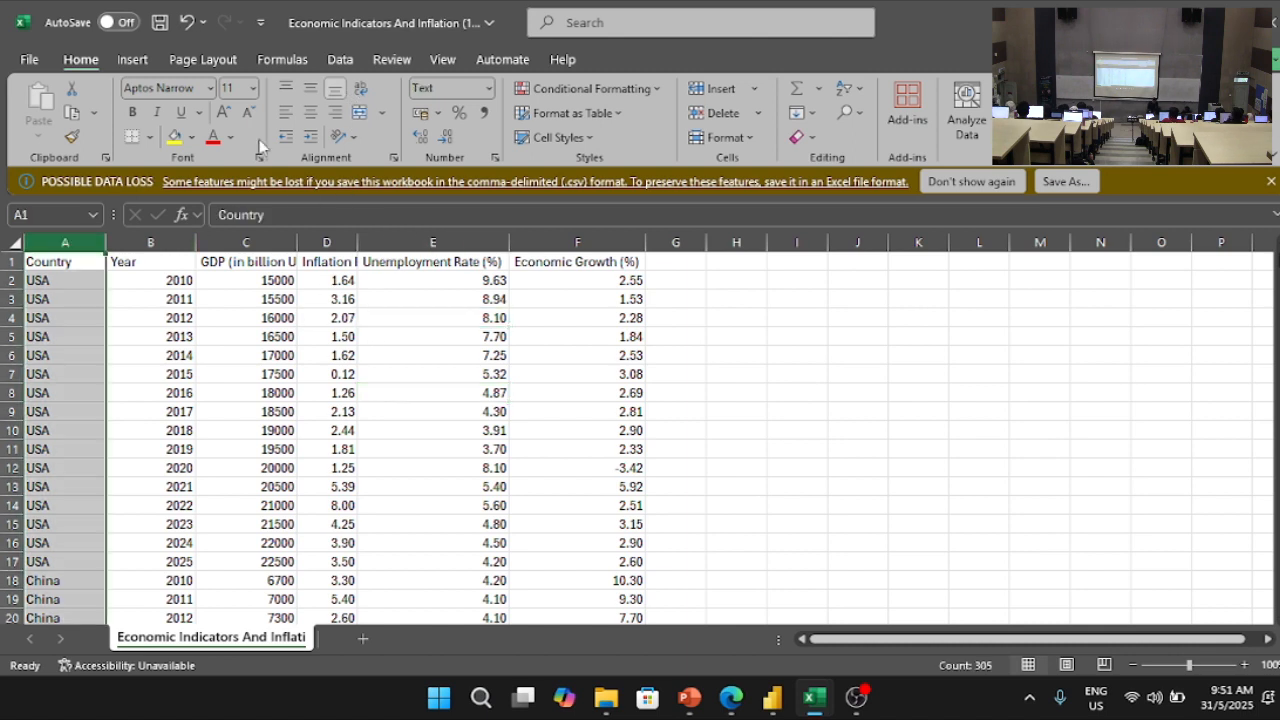
pyautogui.click(340, 60)
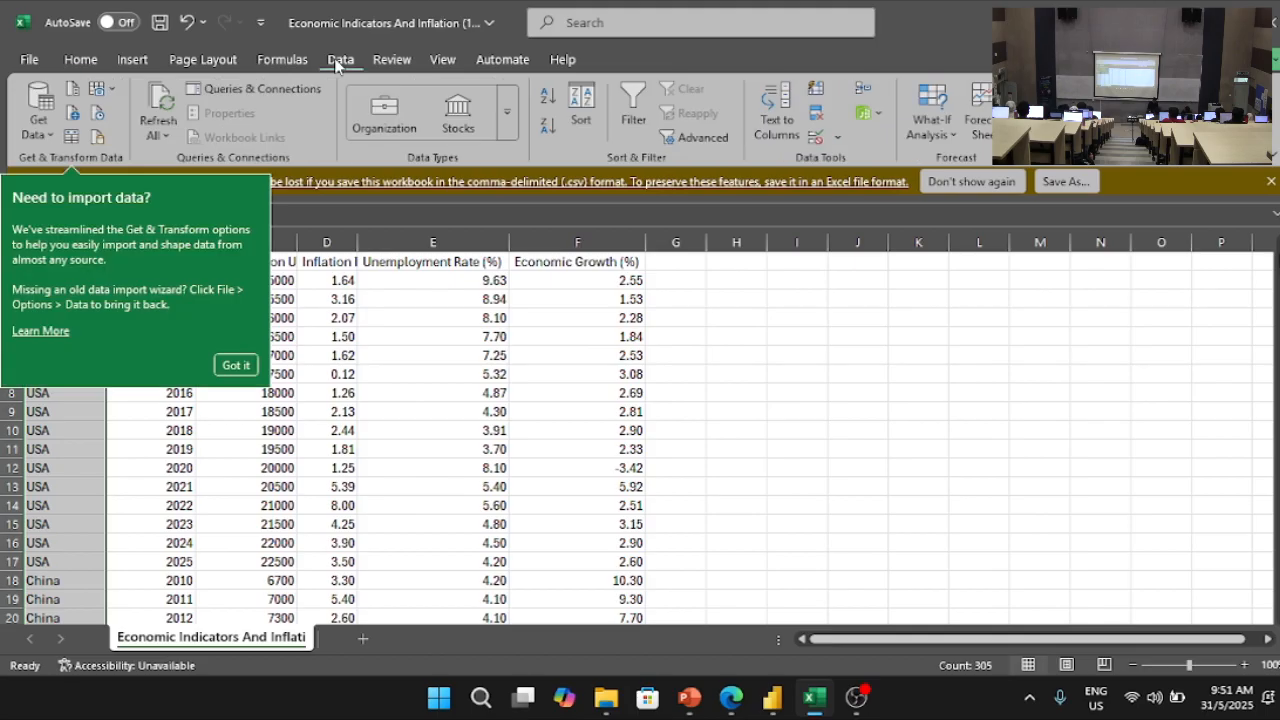
pyautogui.click(412, 64)
pyautogui.click(442, 62)
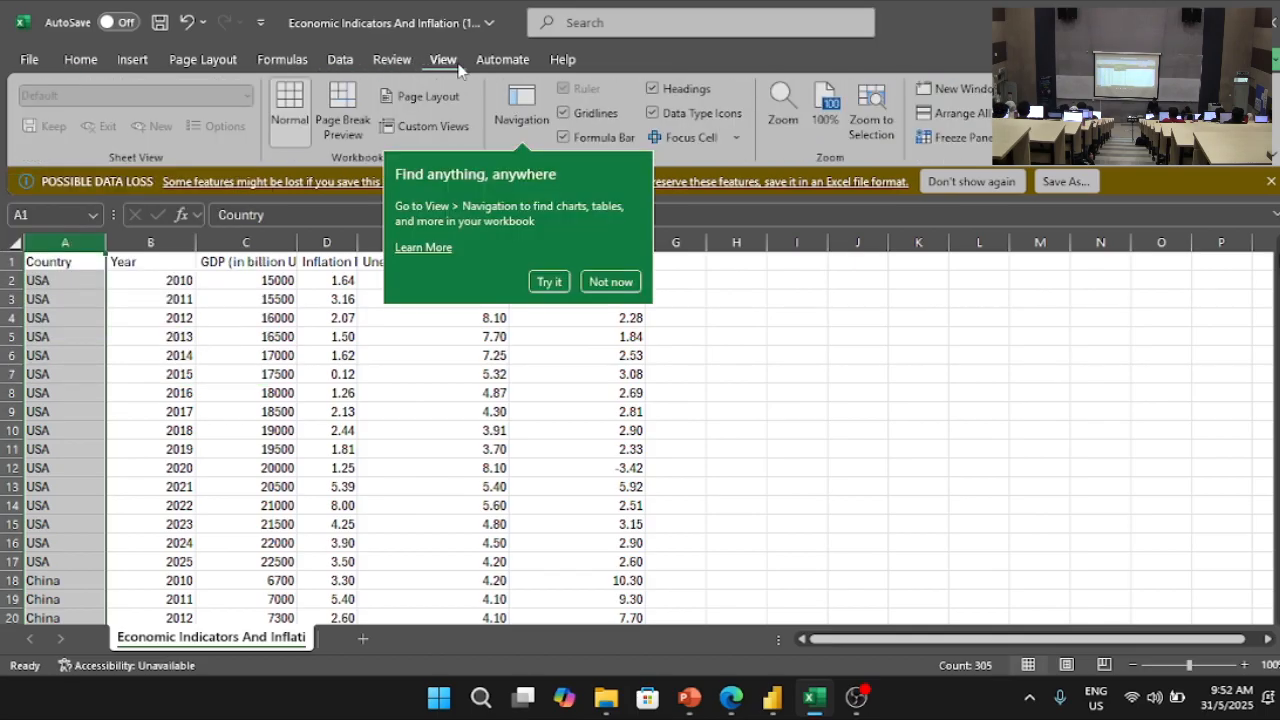
pyautogui.click(511, 72)
pyautogui.click(558, 66)
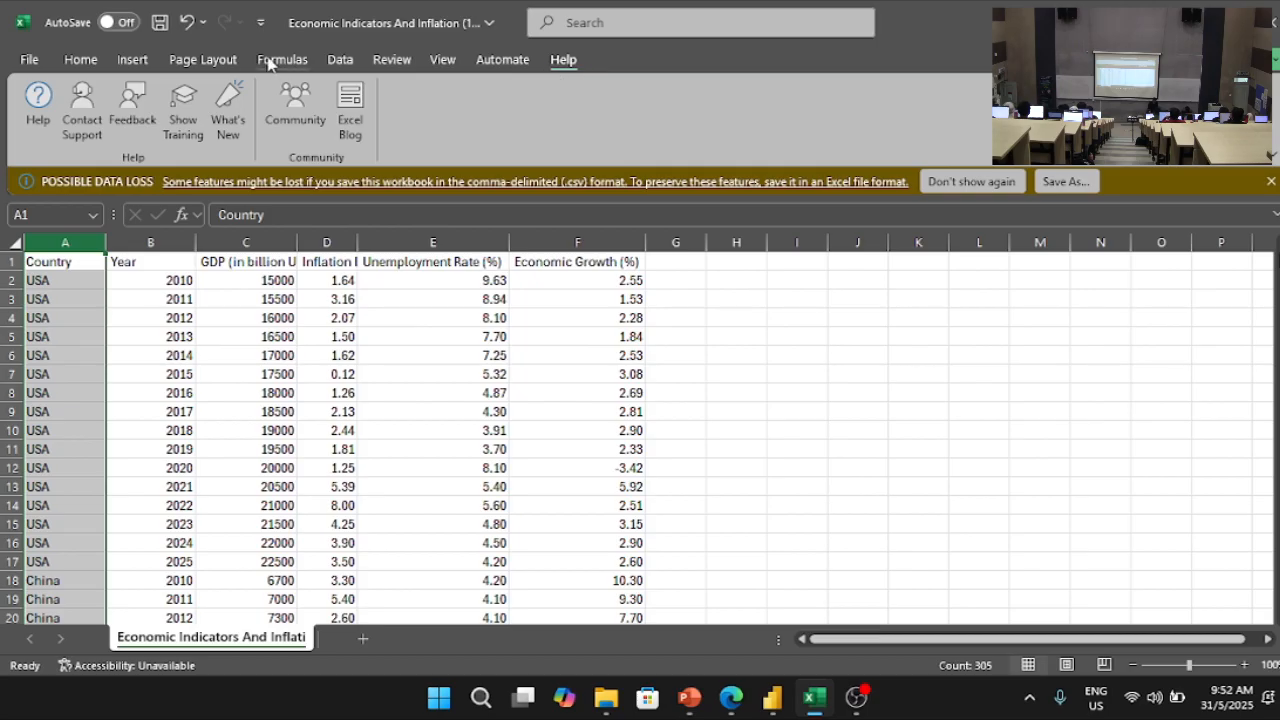
pyautogui.click(142, 62)
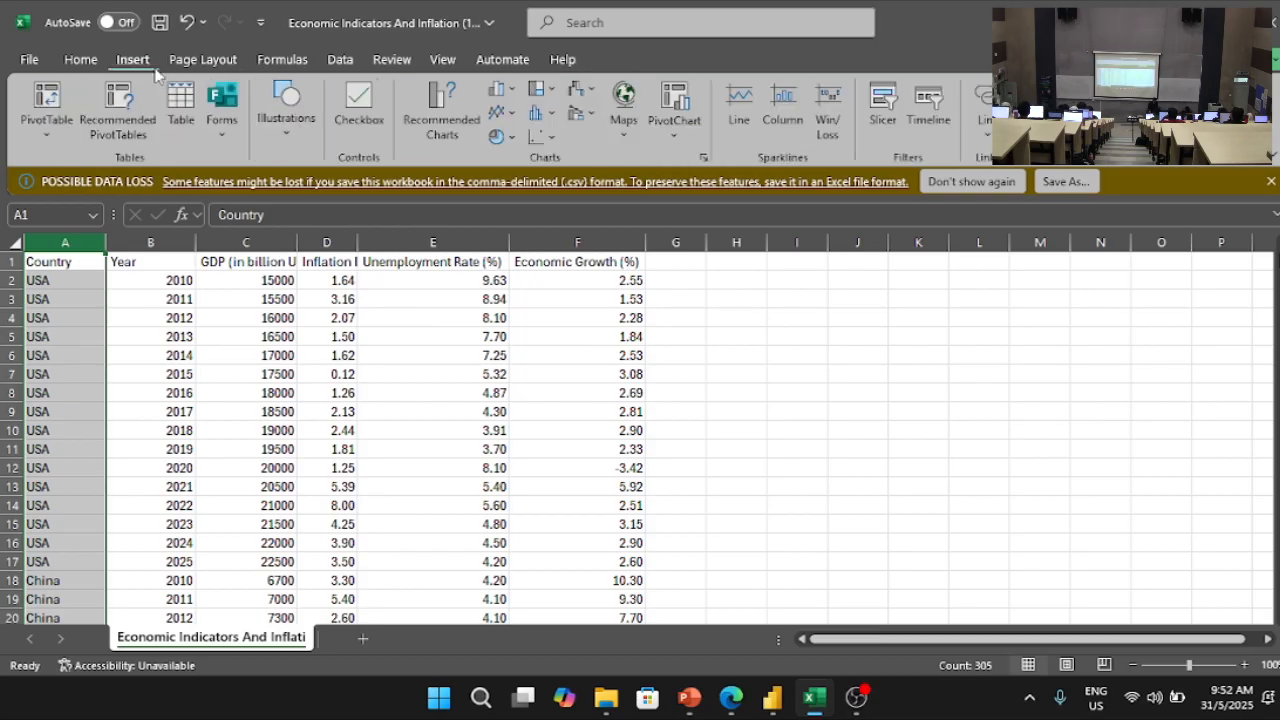
pyautogui.click(92, 62)
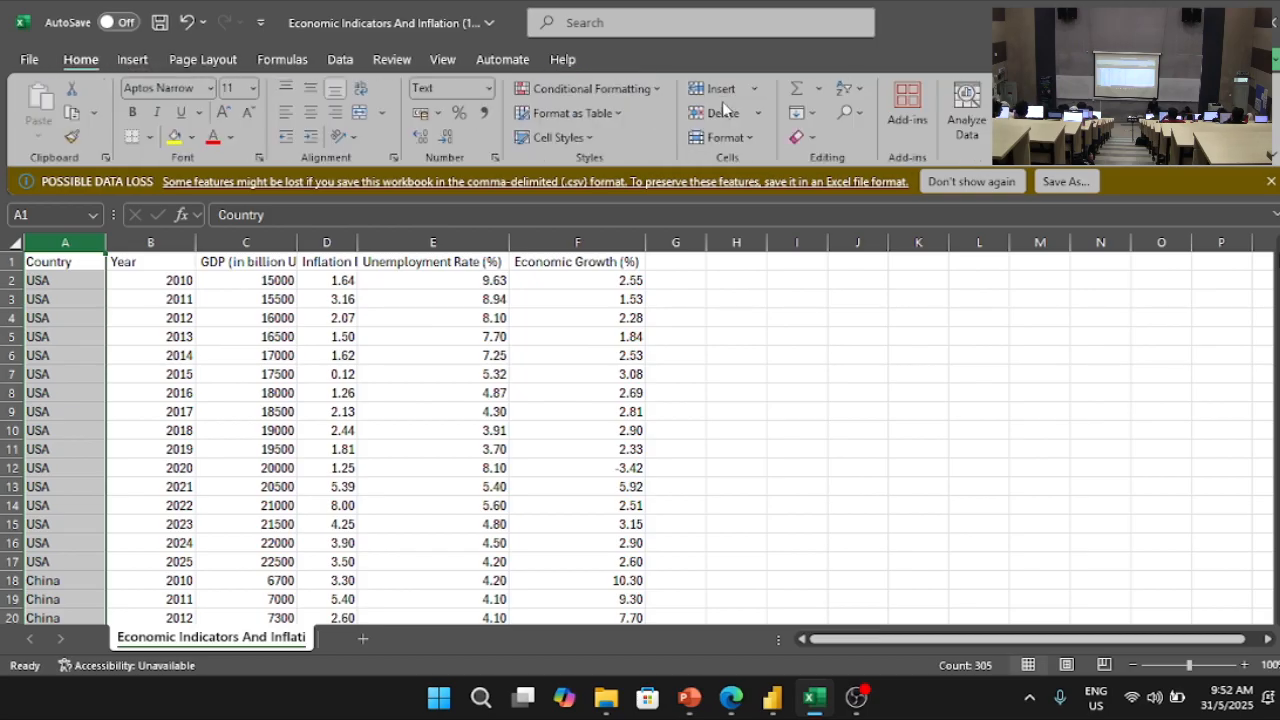
# Step: View the Replace options of Find and Replace for the Country column and close the dialog without replacing anything
pyautogui.click(858, 90)
pyautogui.click(862, 91)
pyautogui.click(855, 115)
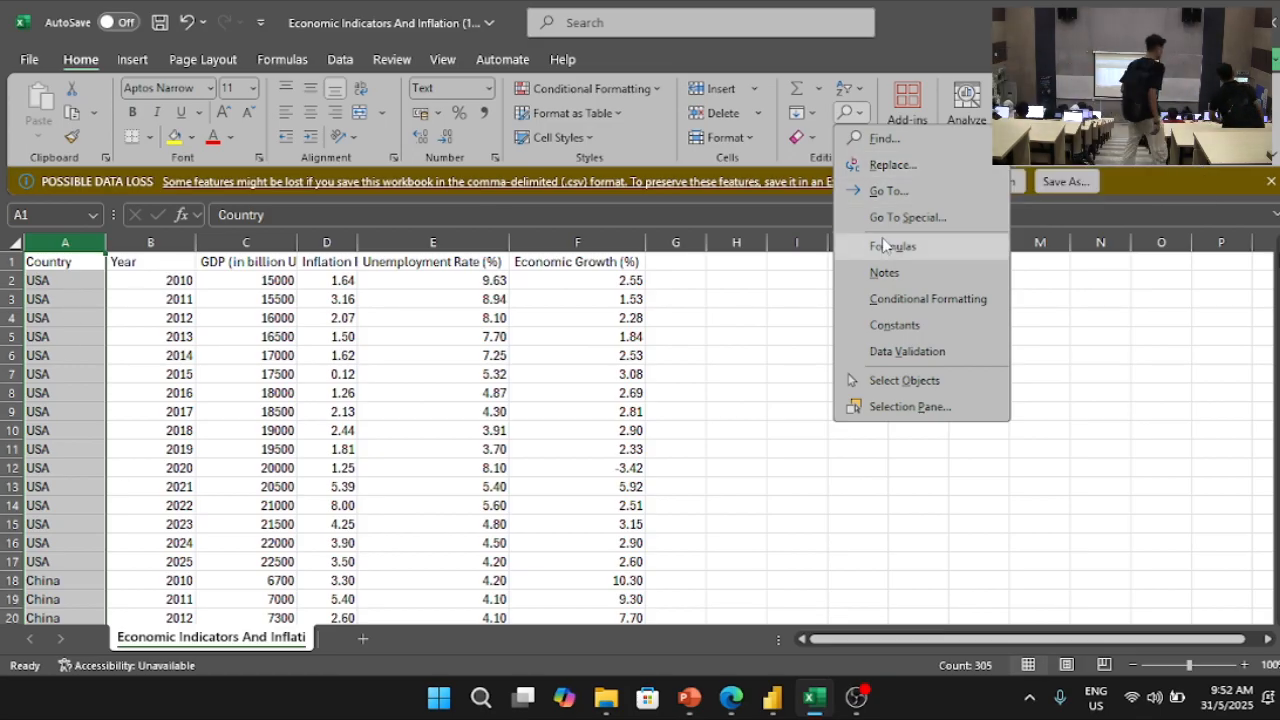
pyautogui.click(933, 176)
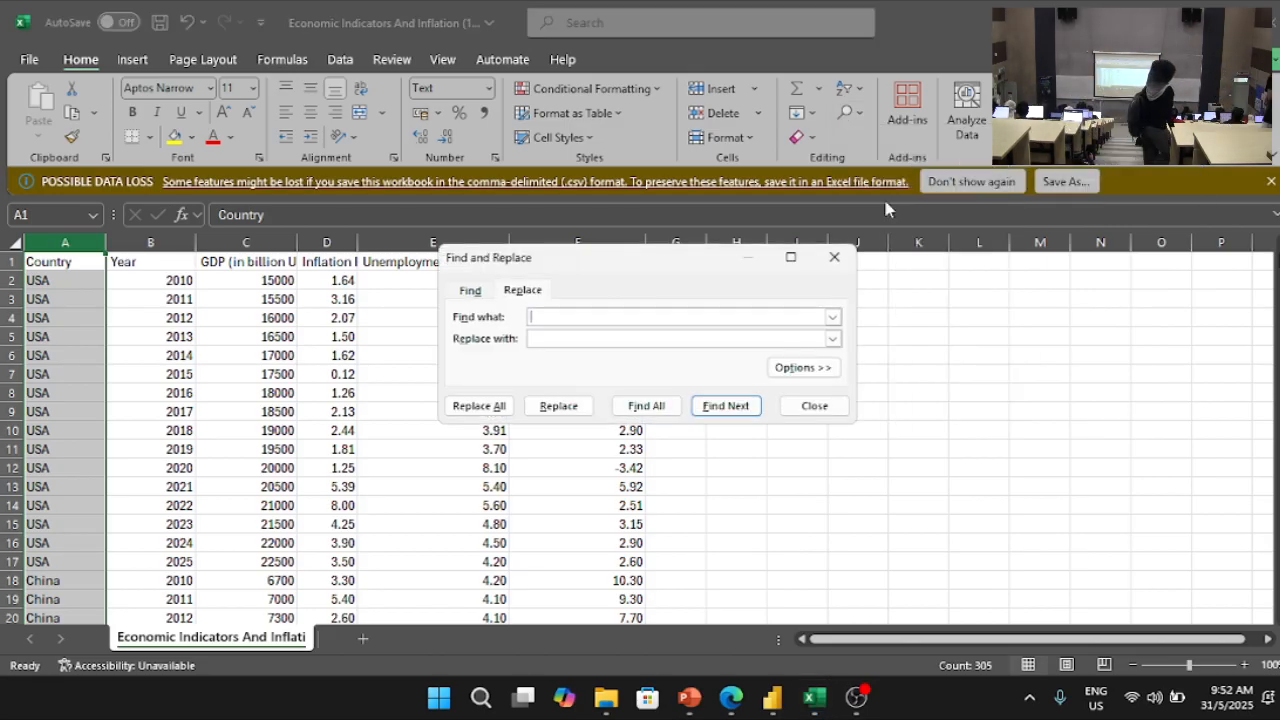
pyautogui.click(834, 257)
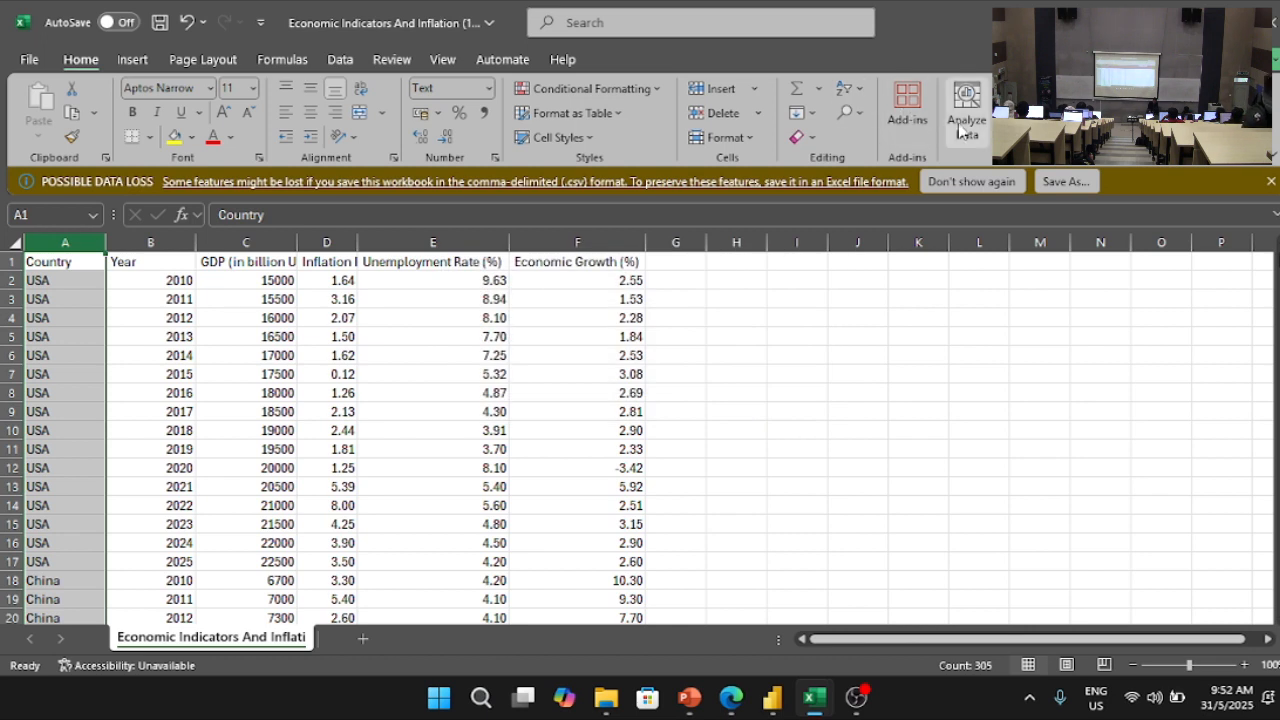
# Step: View the Sort & Filter options for the Country column and close them without sorting
pyautogui.click(858, 90)
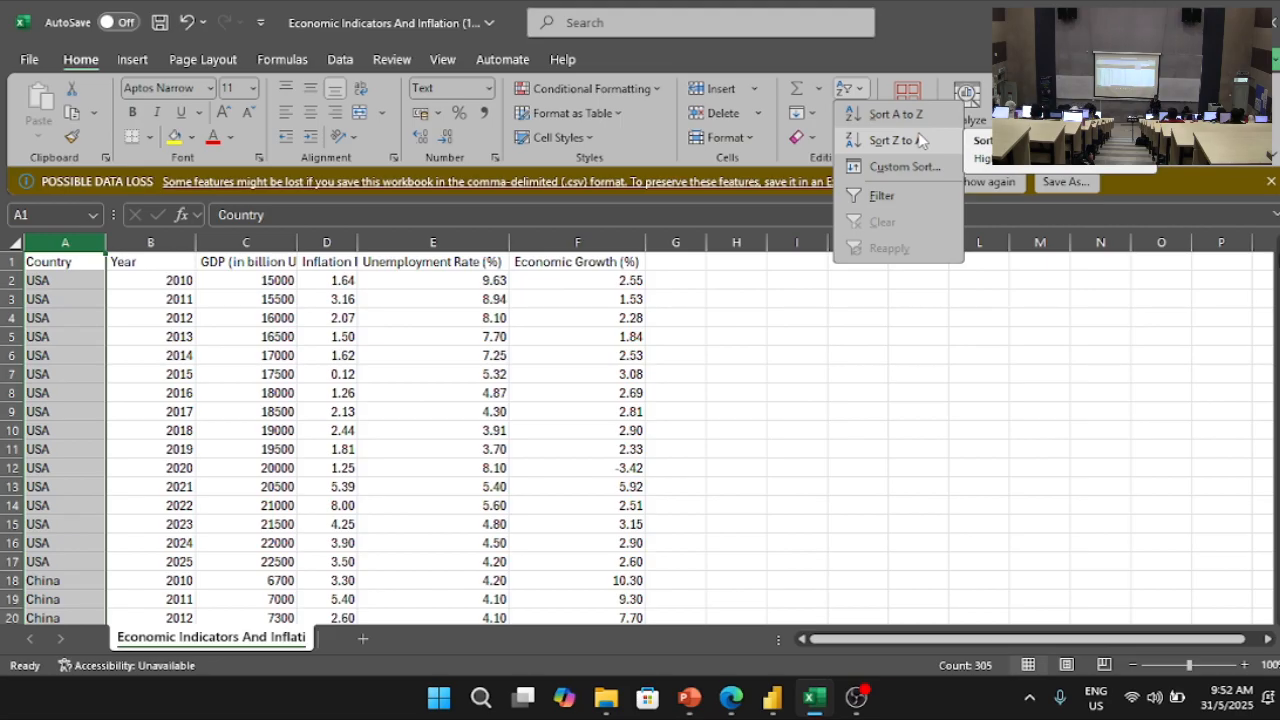
pyautogui.click(128, 390)
pyautogui.click(140, 361)
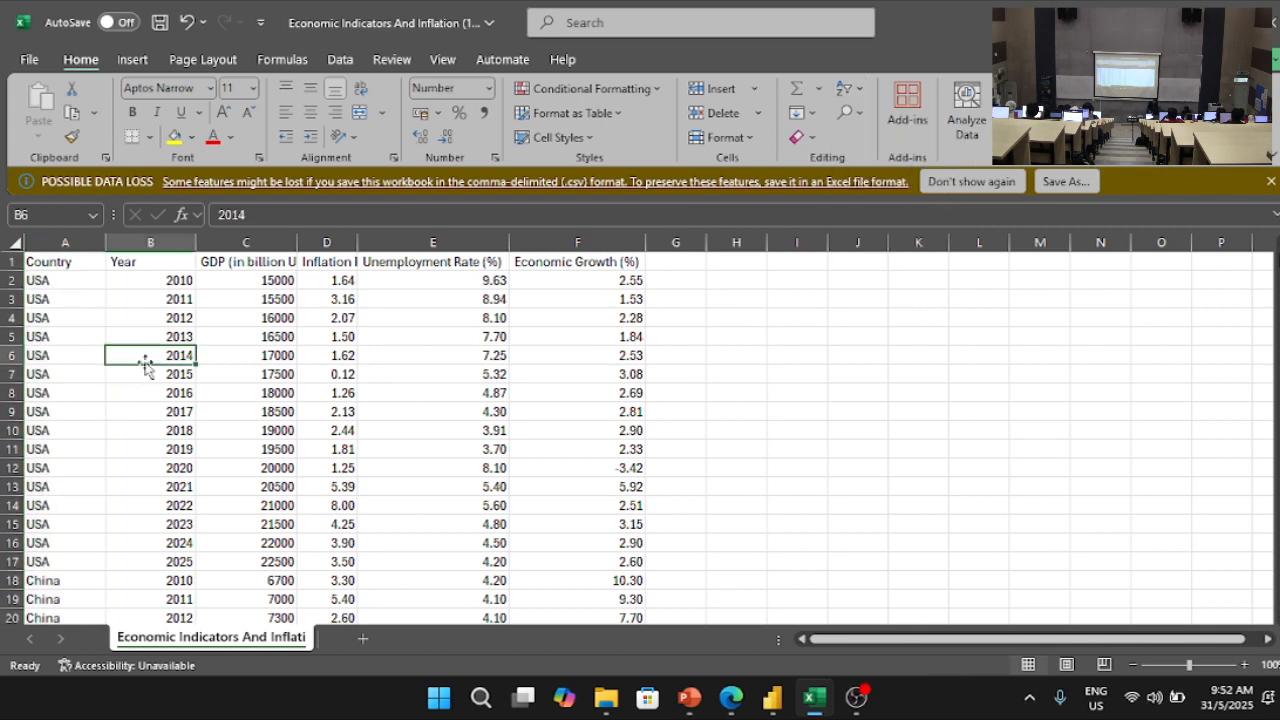
# Step: Convert the whole dataset, A1:F305, into a table with headers and save the workbook
pyautogui.click(78, 338)
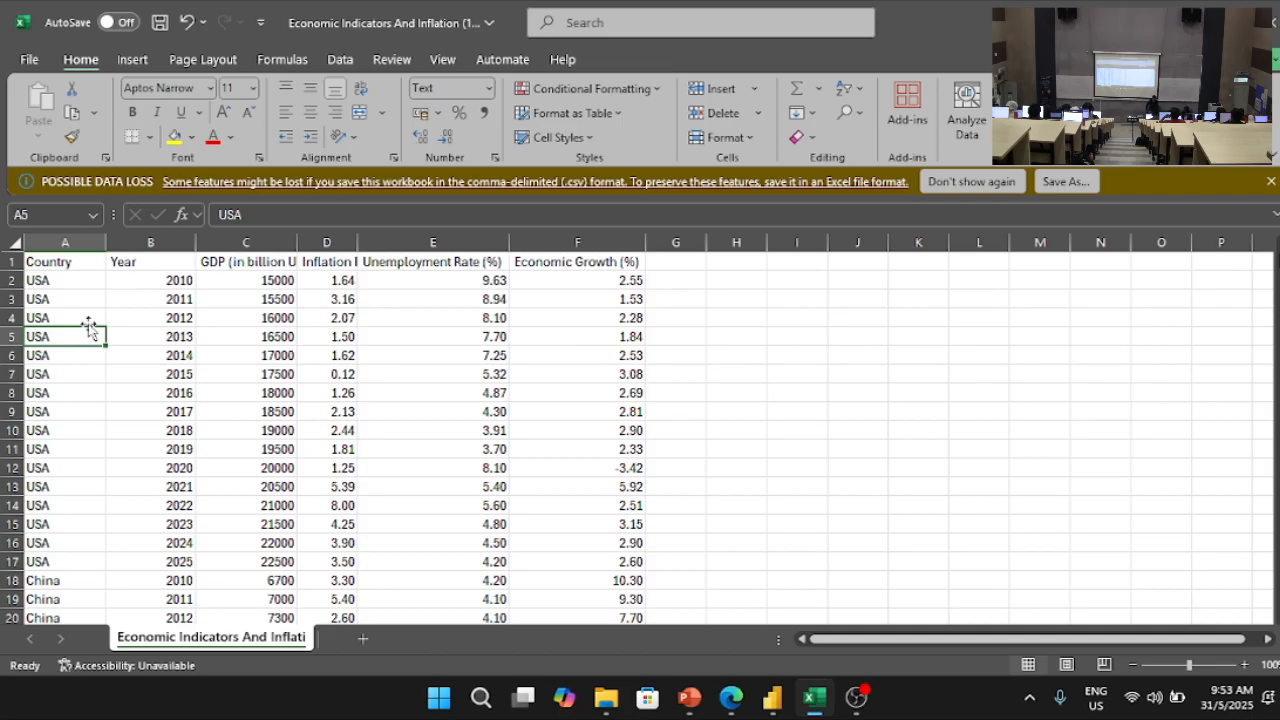
pyautogui.hotkey('ctrl', 'a')
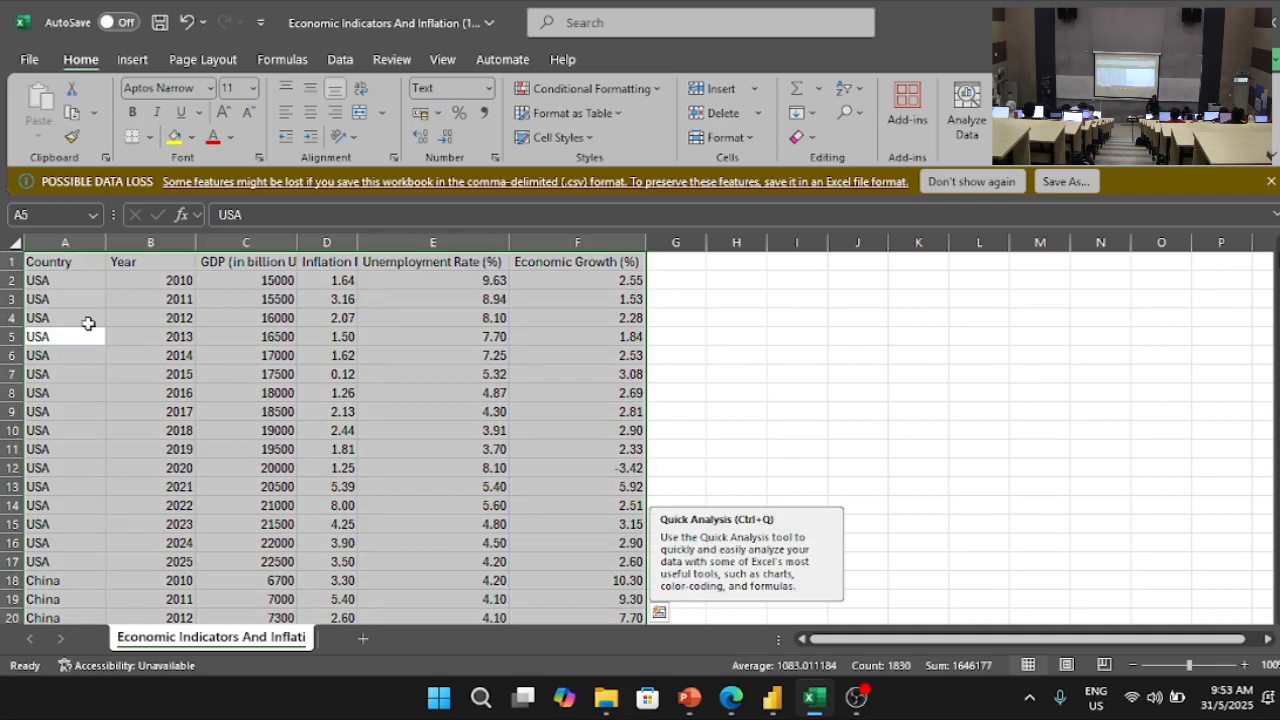
pyautogui.hotkey('ctrl', 't')
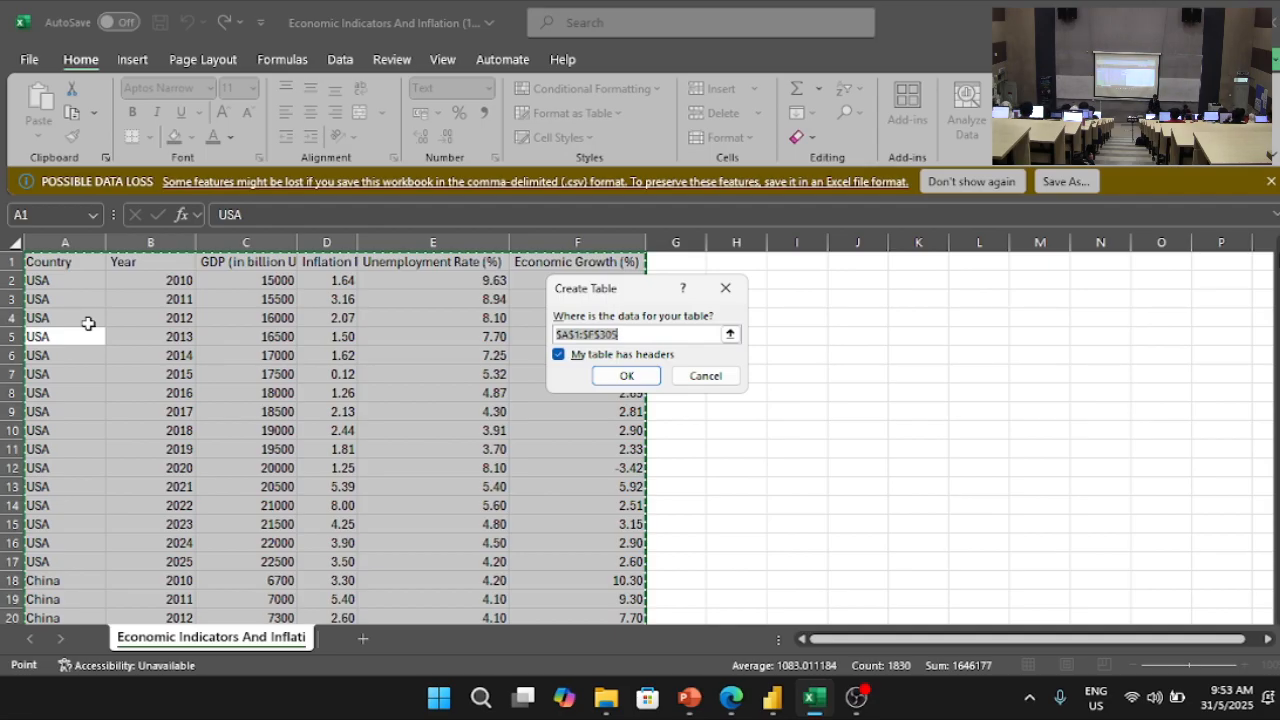
pyautogui.press('Return')
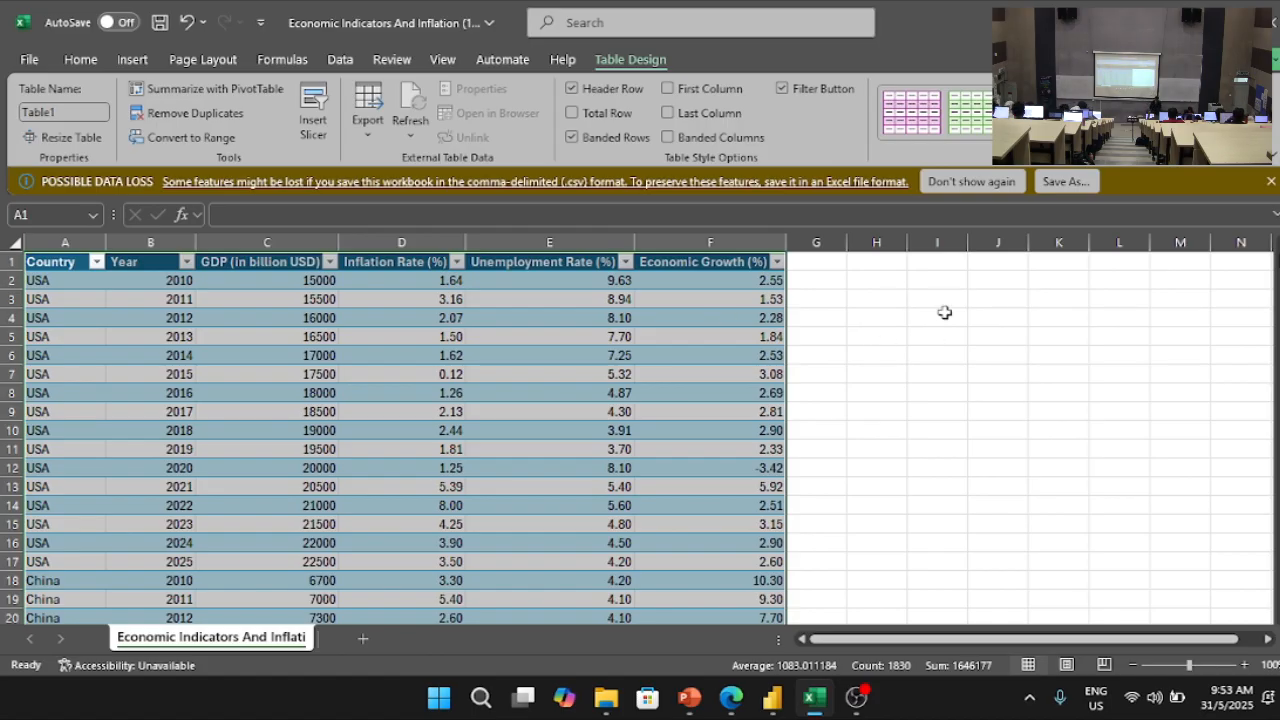
pyautogui.hotkey('ctrl', 's')
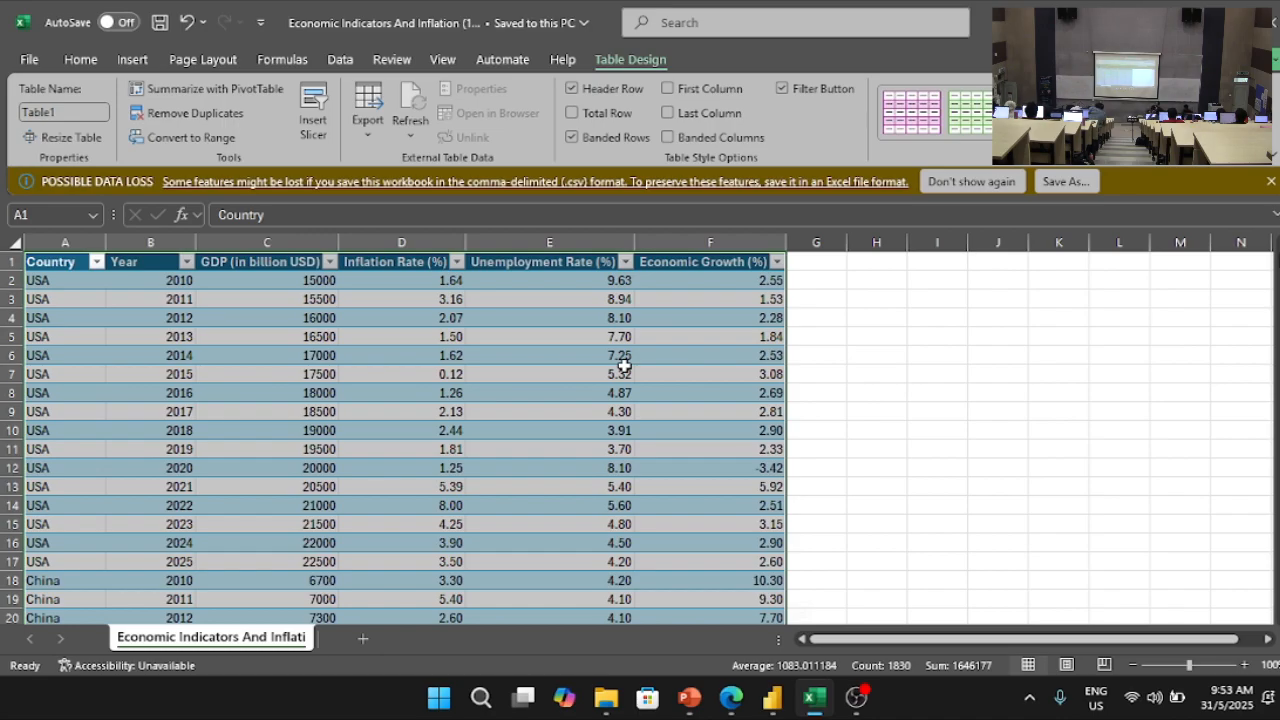
# Step: Switch to Power BI Desktop, start a new blank report from the Malaysian Car window, and return to Excel
pyautogui.click(772, 697)
pyautogui.click(670, 595)
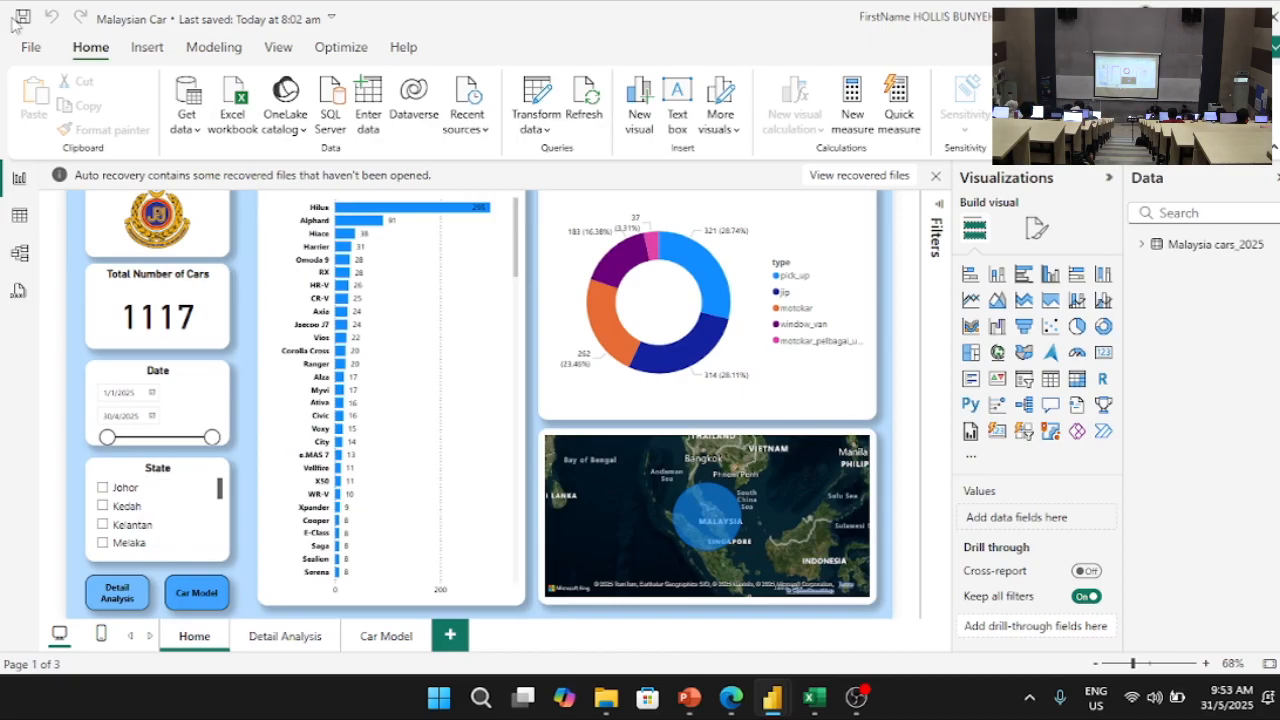
pyautogui.click(28, 46)
pyautogui.click(283, 174)
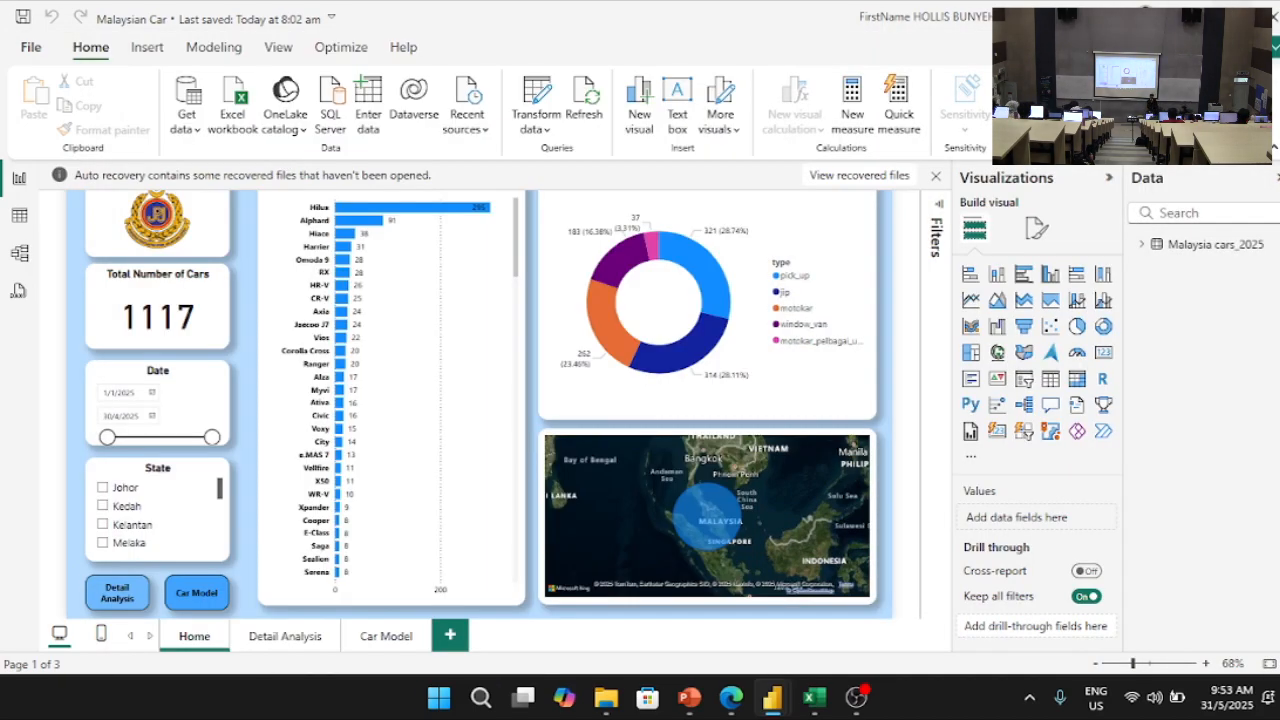
pyautogui.click(1166, 8)
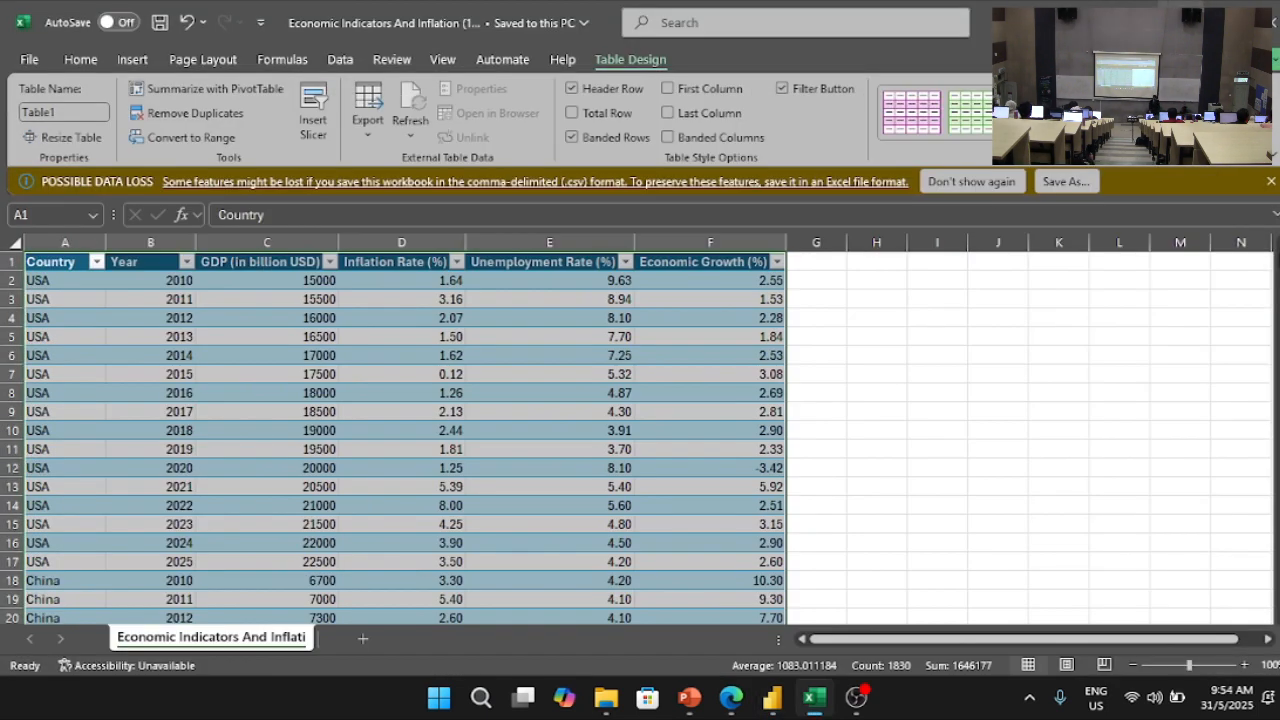
# Step: Undo the table conversion and select the entire sheet
pyautogui.click(840, 465)
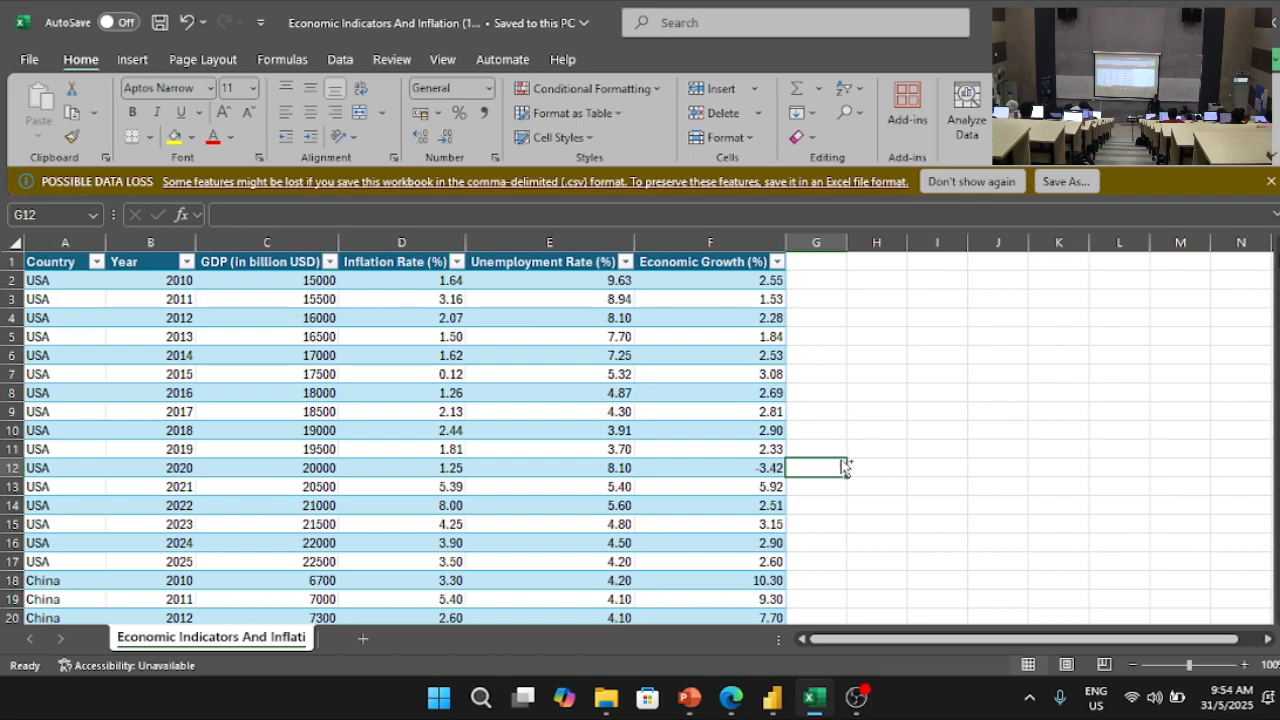
pyautogui.hotkey('ctrl', 'z')
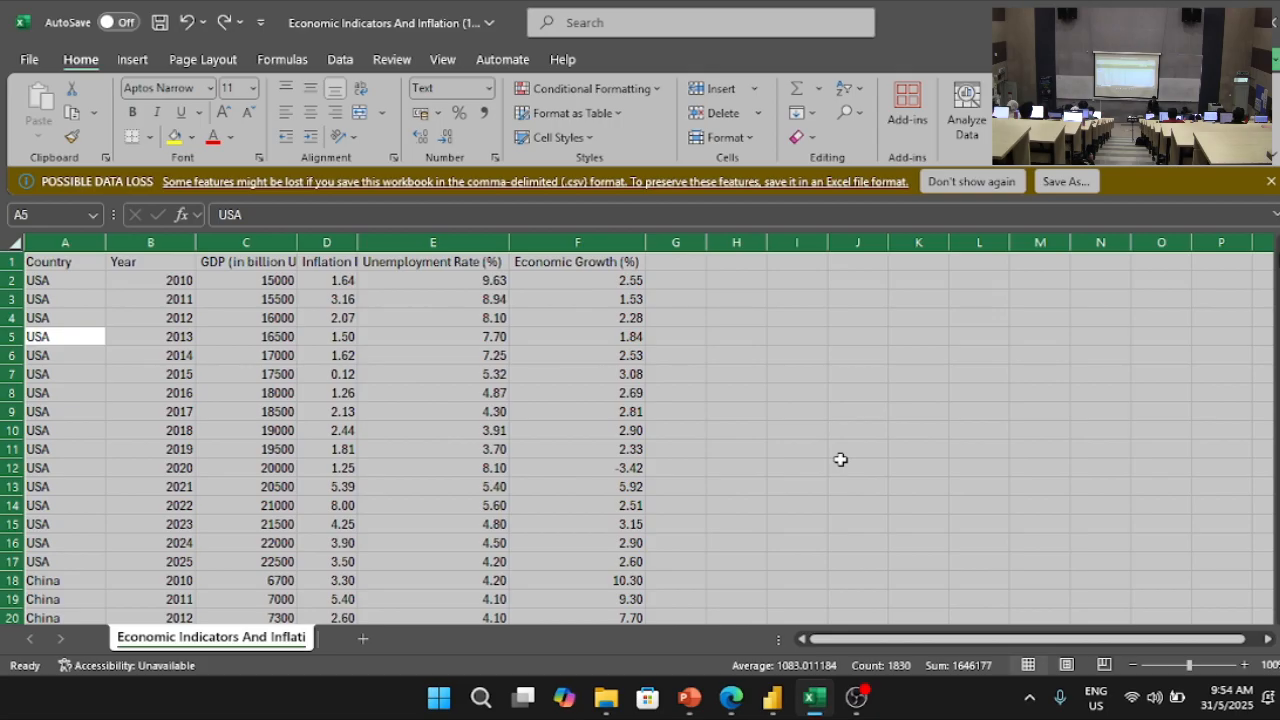
pyautogui.click(583, 436)
pyautogui.hotkey('ctrl', 'a')
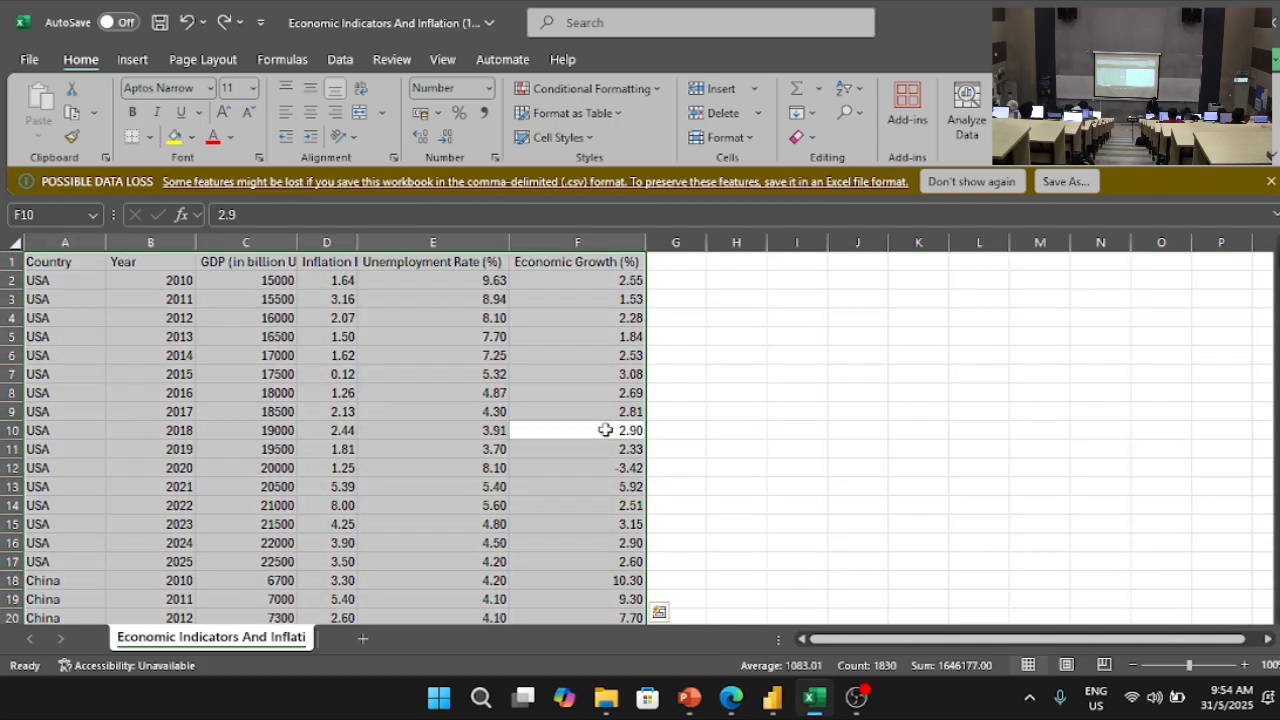
pyautogui.hotkey('ctrl', 'a')
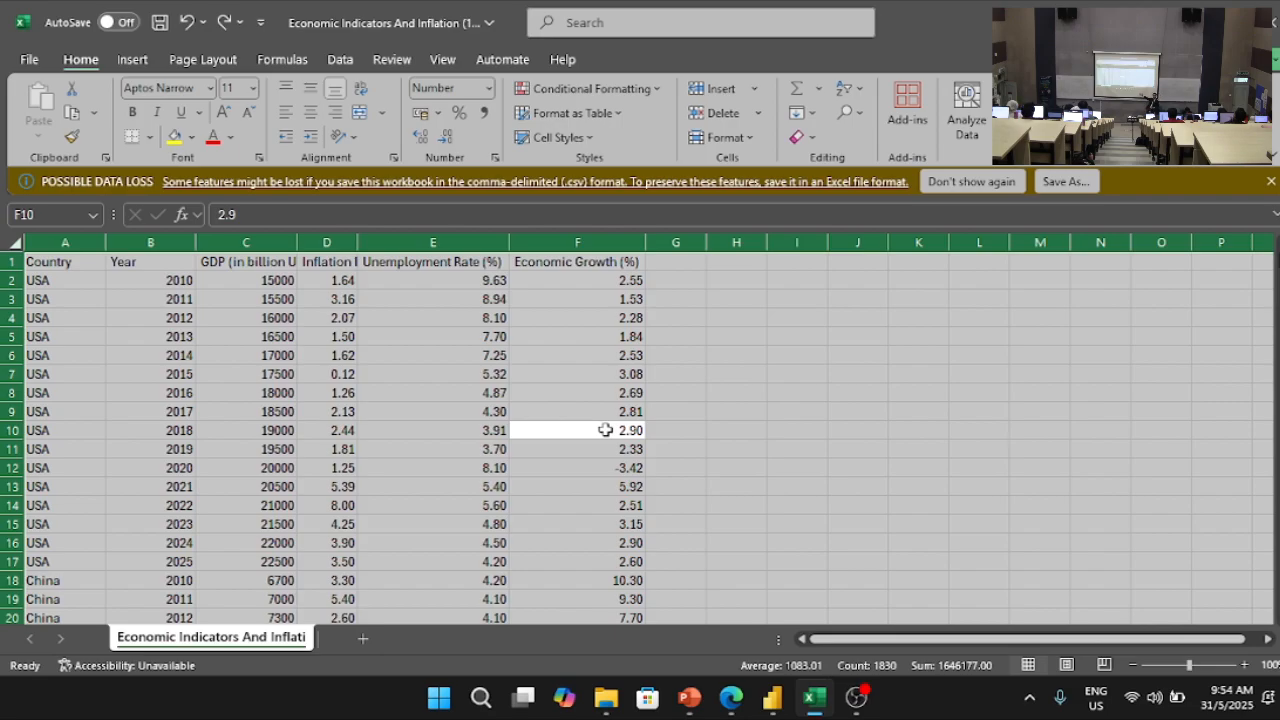
# Step: Convert the data range A1:F305 into a table with headers and save the file
pyautogui.click(212, 357)
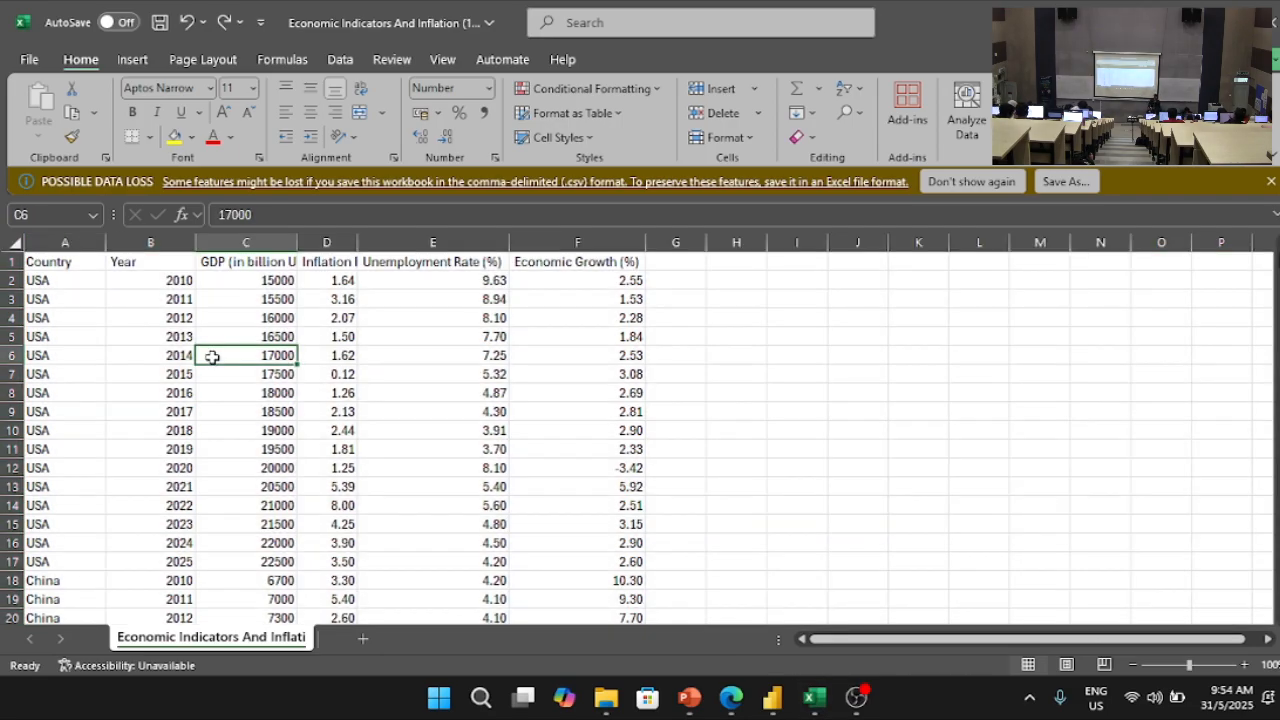
pyautogui.hotkey('ctrl', 'a')
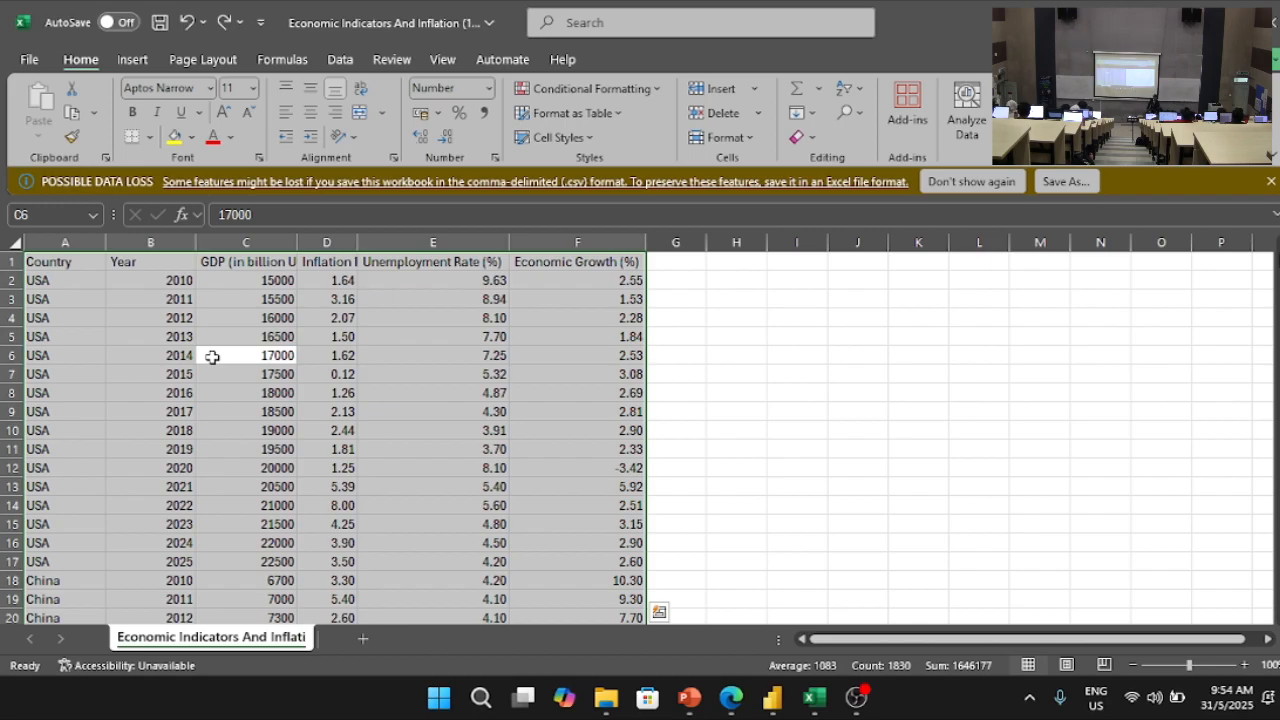
pyautogui.hotkey('ctrl', 't')
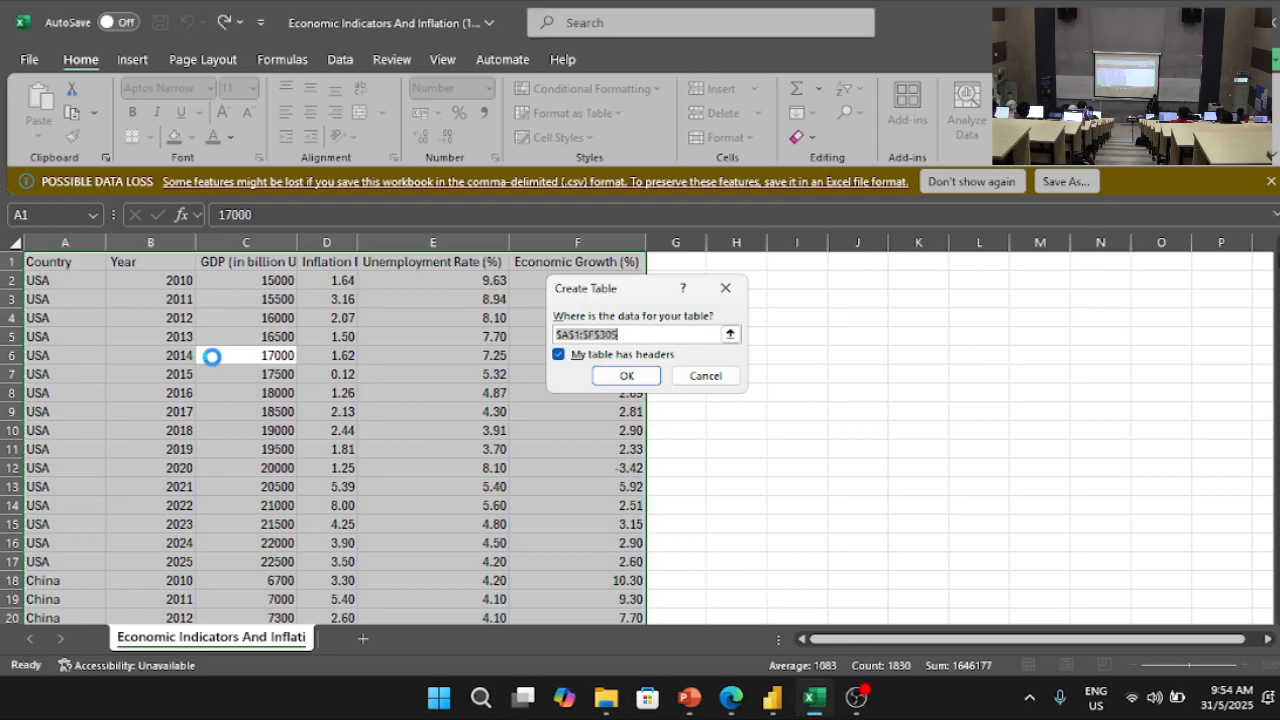
pyautogui.press('Return')
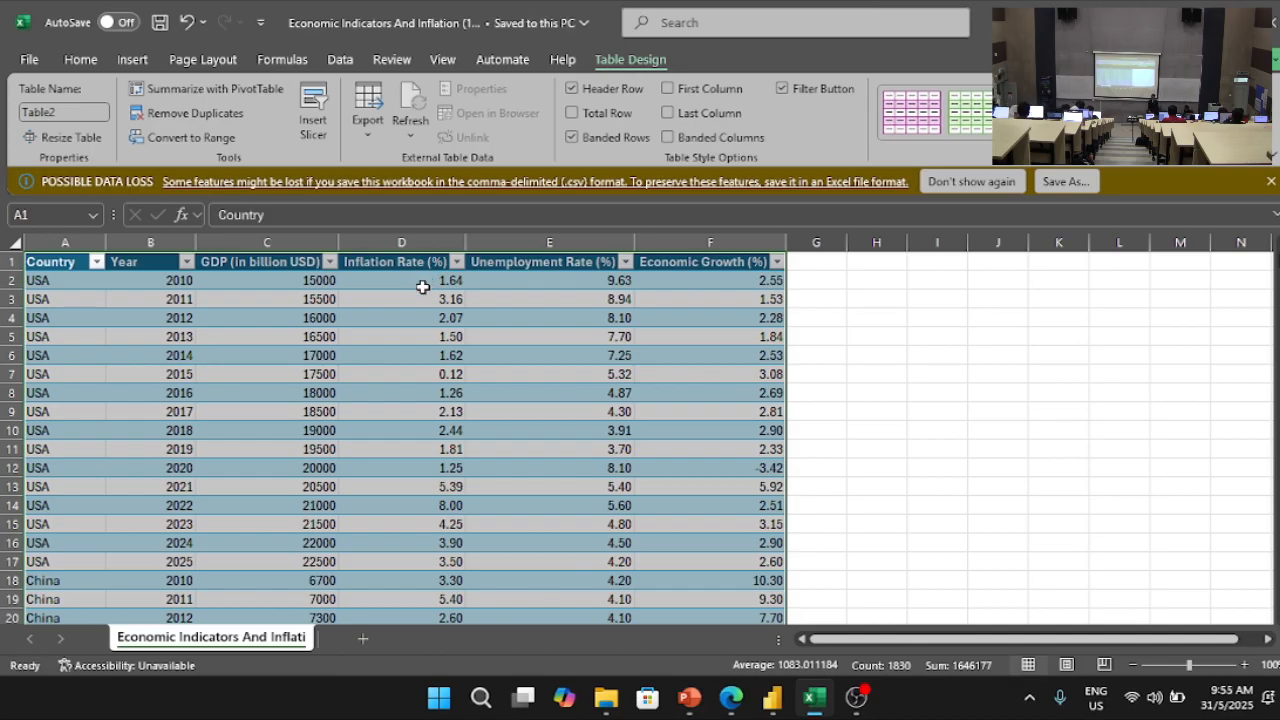
pyautogui.click(164, 32)
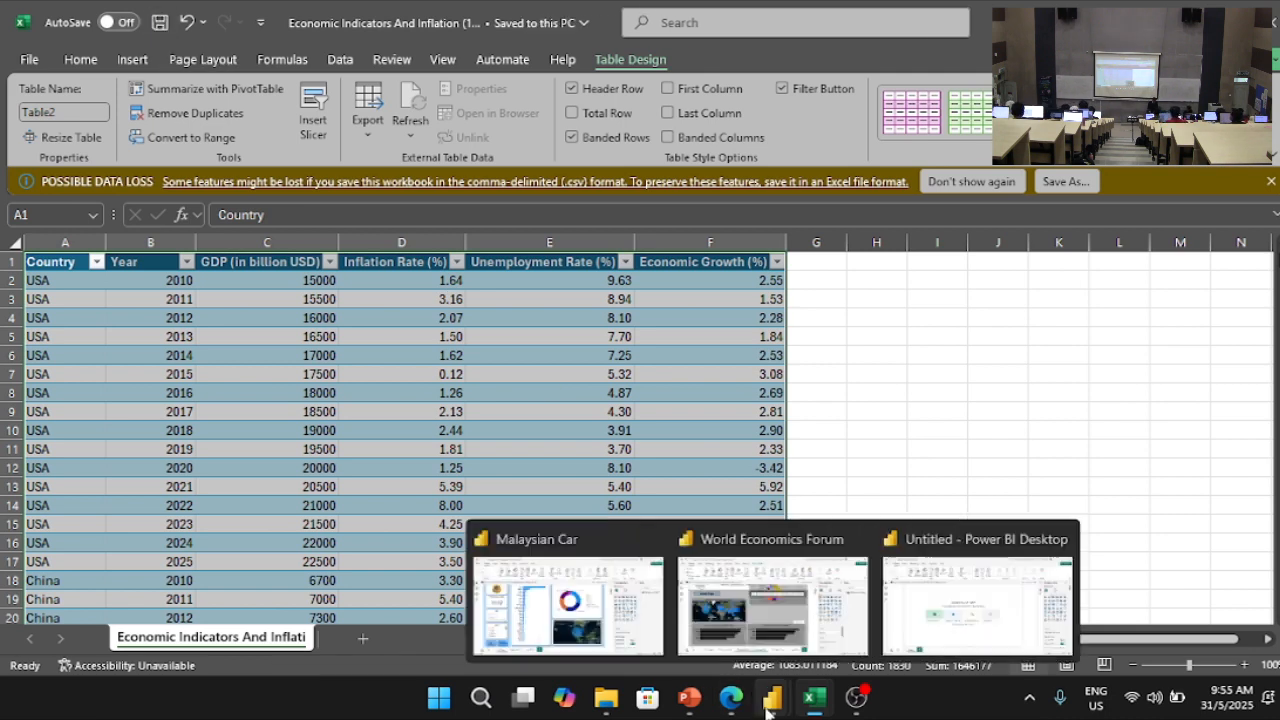
# Step: Switch to Power BI Desktop and view the Home Page of the World Economics Forum report
pyautogui.click(948, 634)
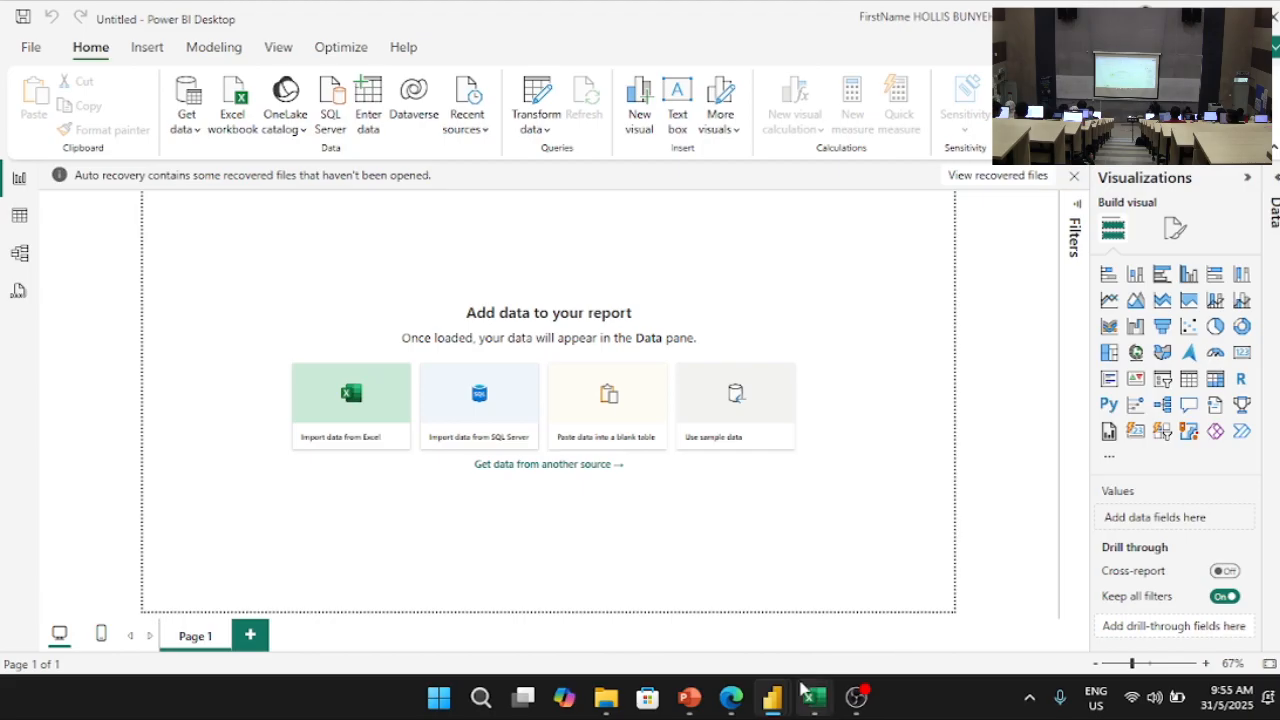
pyautogui.moveTo(783, 700)
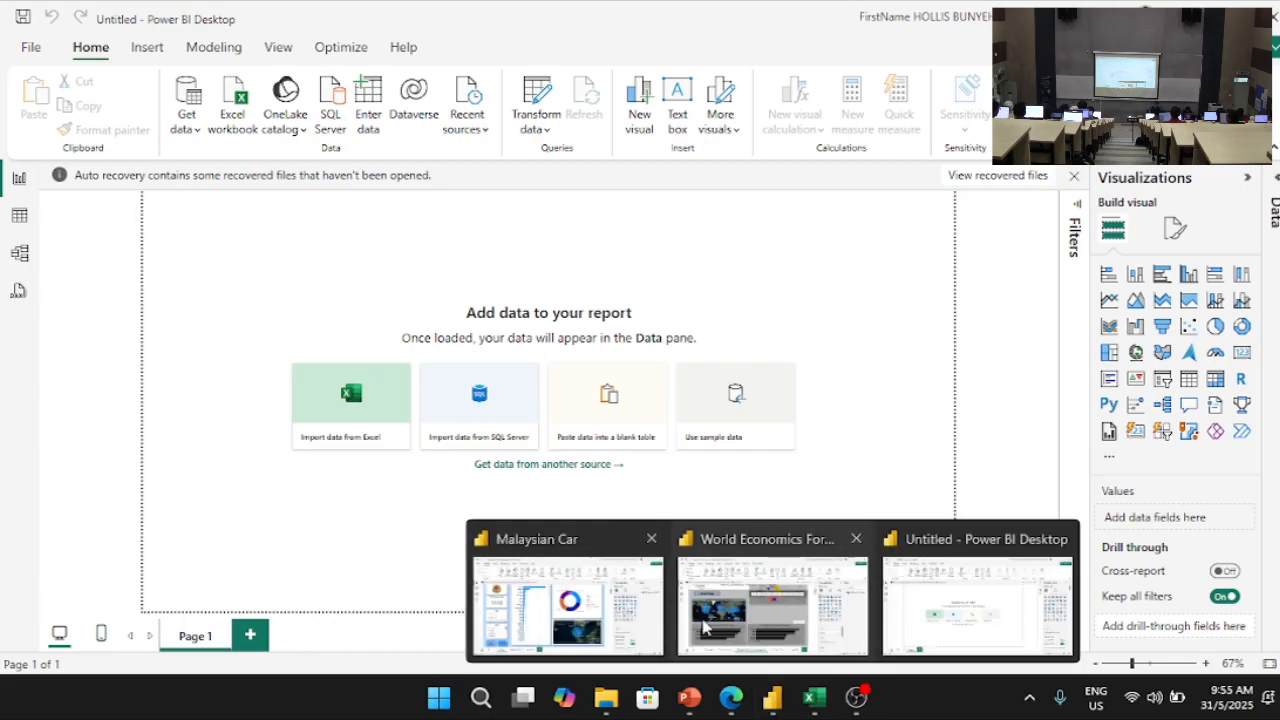
pyautogui.click(786, 624)
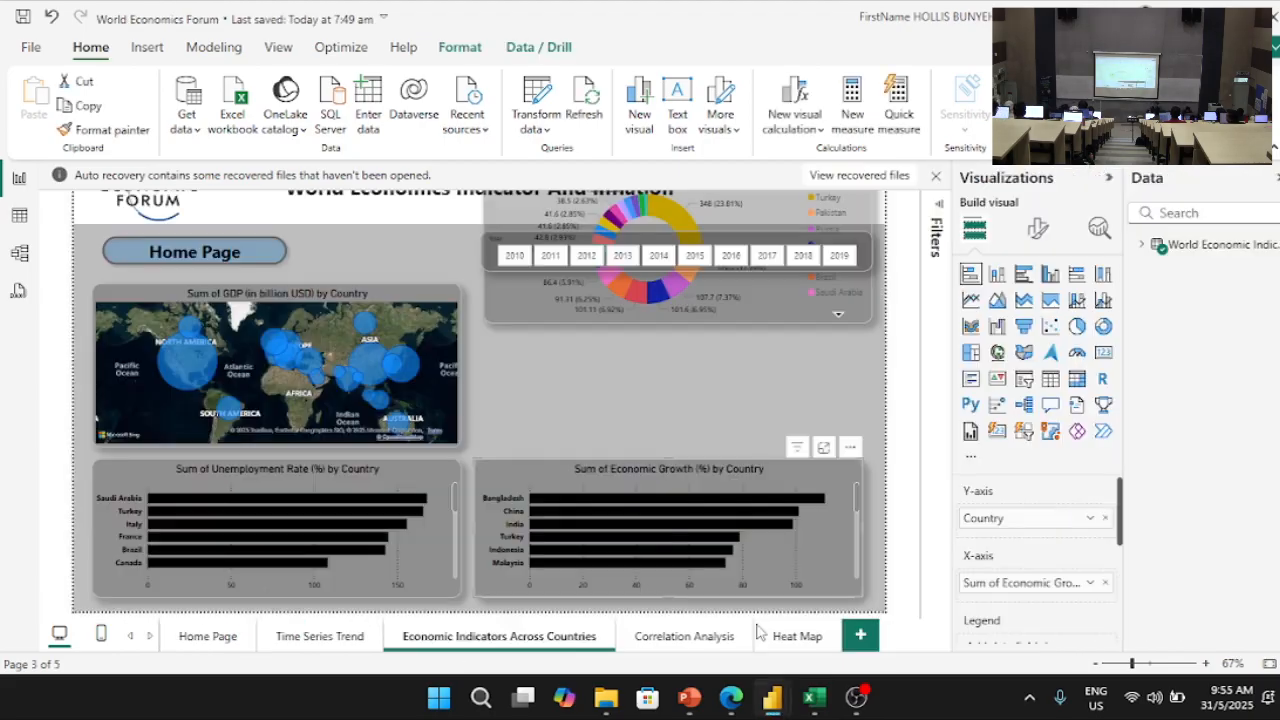
pyautogui.click(185, 640)
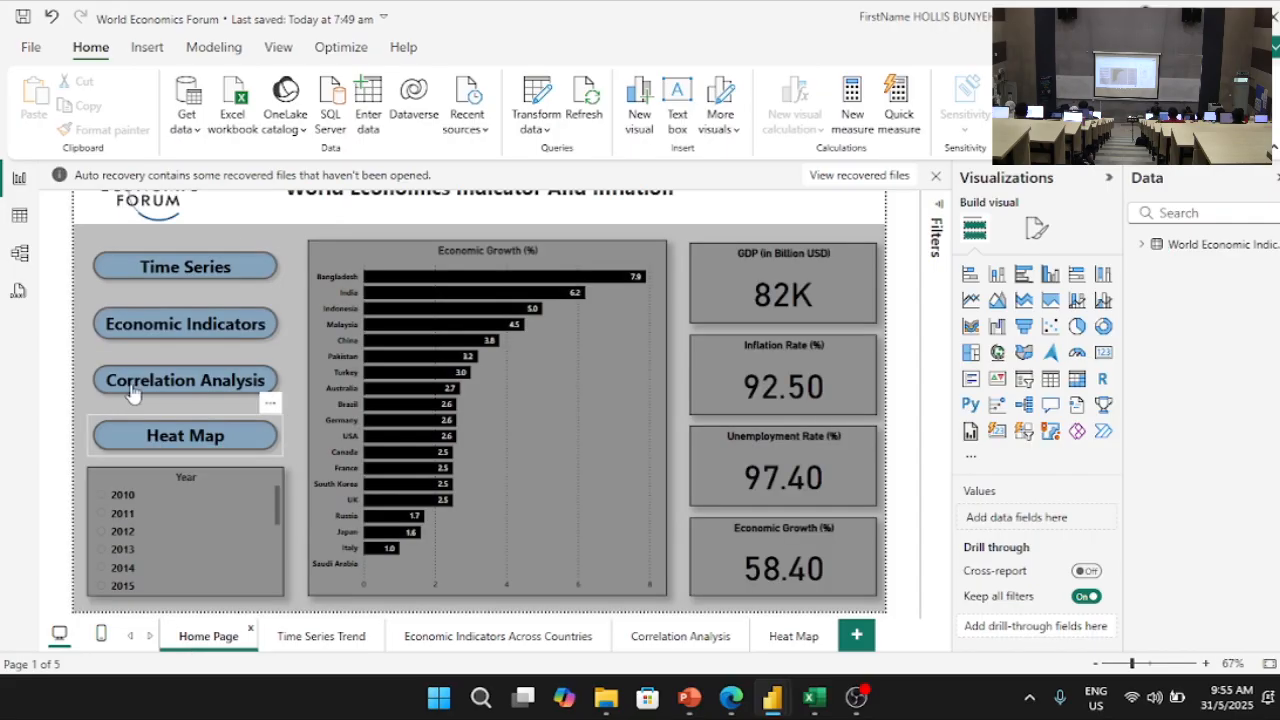
# Step: Dismiss the auto-recovery notice, choosing to view the recovered files later
pyautogui.click(935, 175)
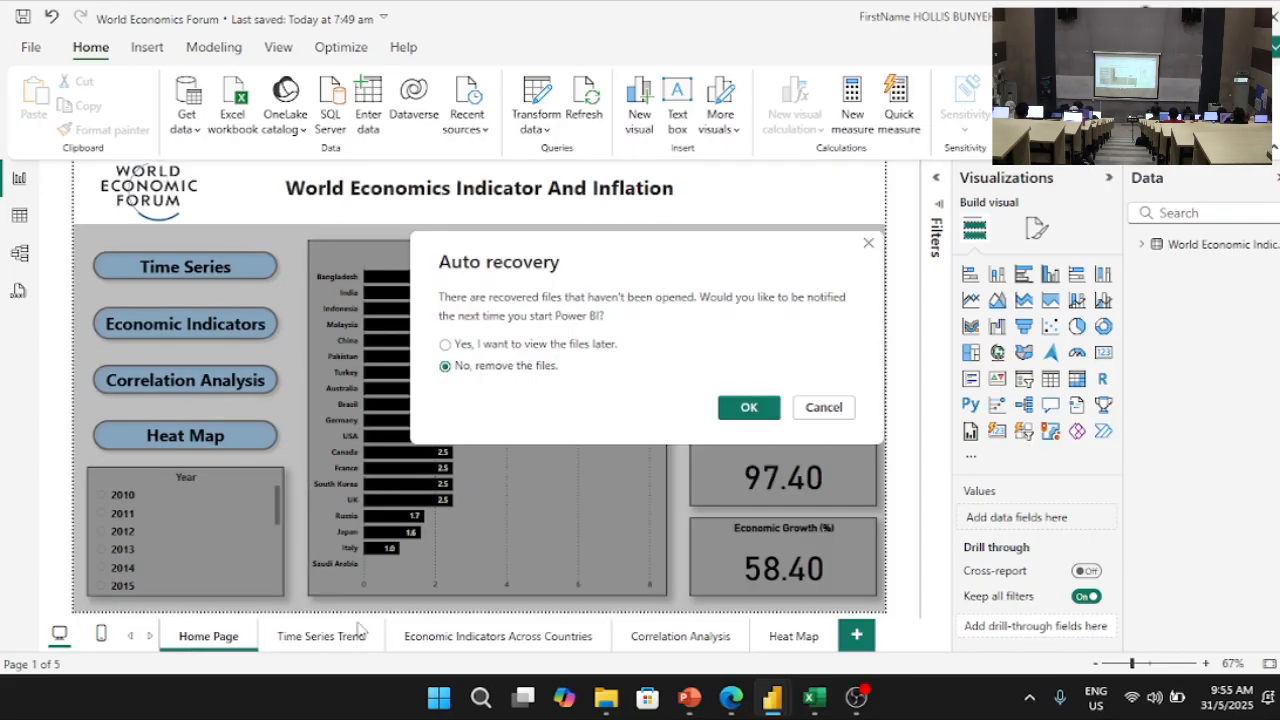
pyautogui.moveTo(606, 697)
pyautogui.click(565, 350)
pyautogui.click(750, 407)
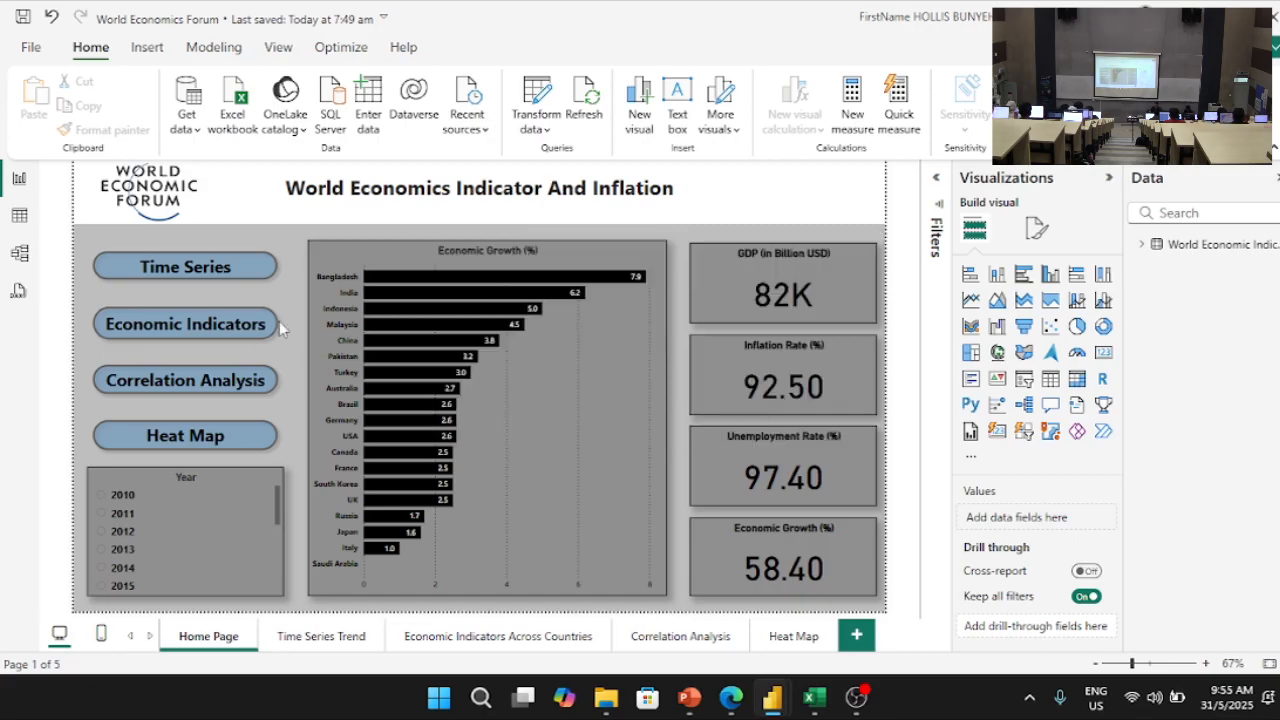
# Step: Follow the report's Time Series and Economic Indicators links, returning to the Home Page after each
pyautogui.keyDown('ctrl'); pyautogui.click(204, 269); pyautogui.keyUp('ctrl')
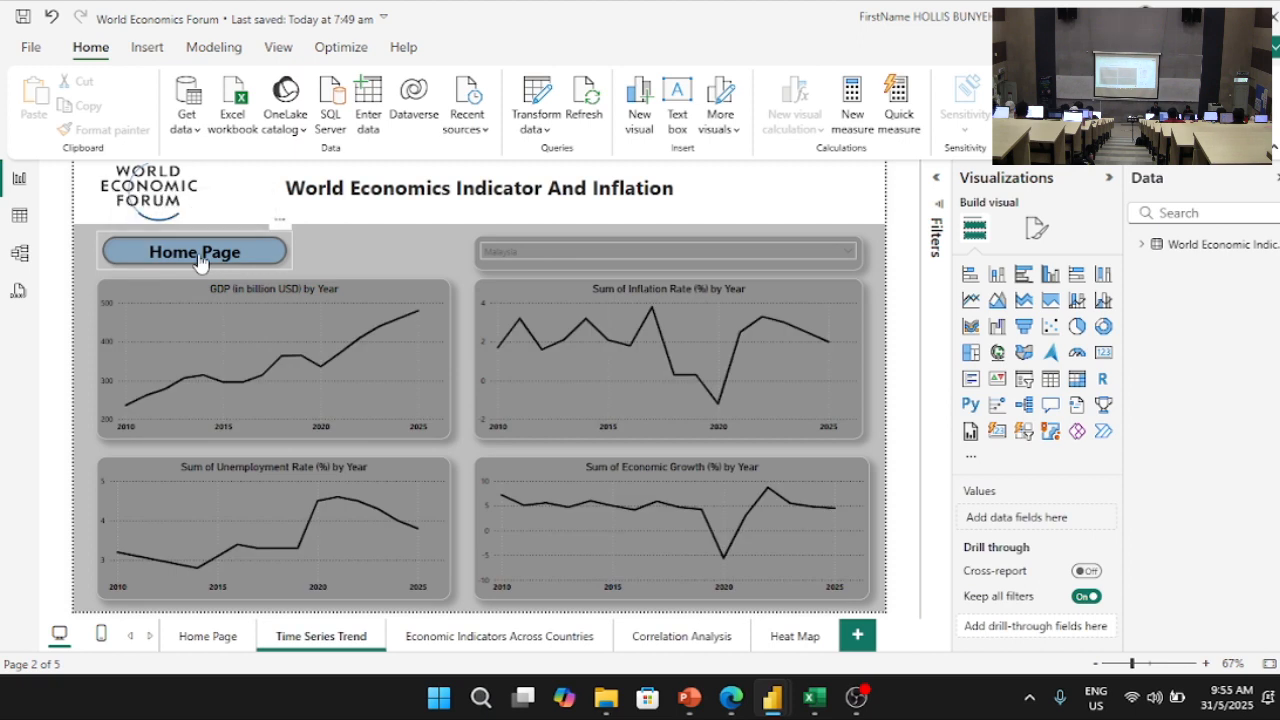
pyautogui.keyDown('ctrl'); pyautogui.click(199, 258); pyautogui.keyUp('ctrl')
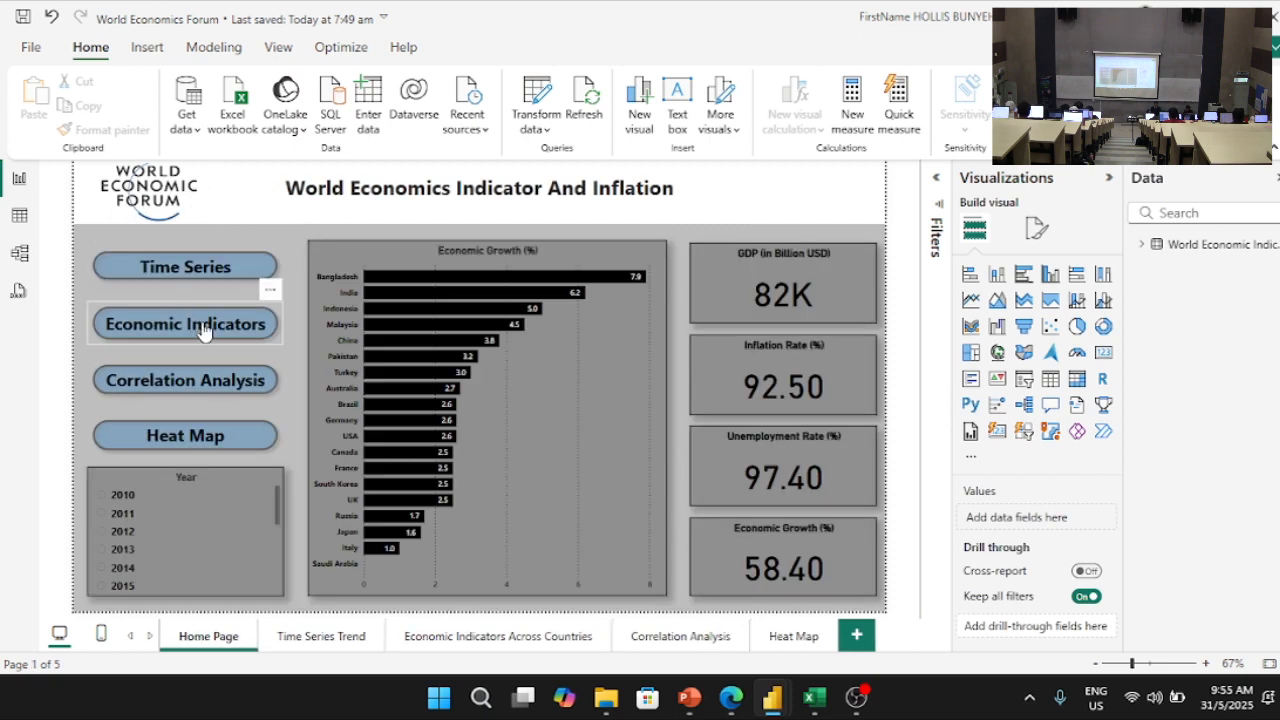
pyautogui.keyDown('ctrl'); pyautogui.click(202, 327); pyautogui.keyUp('ctrl')
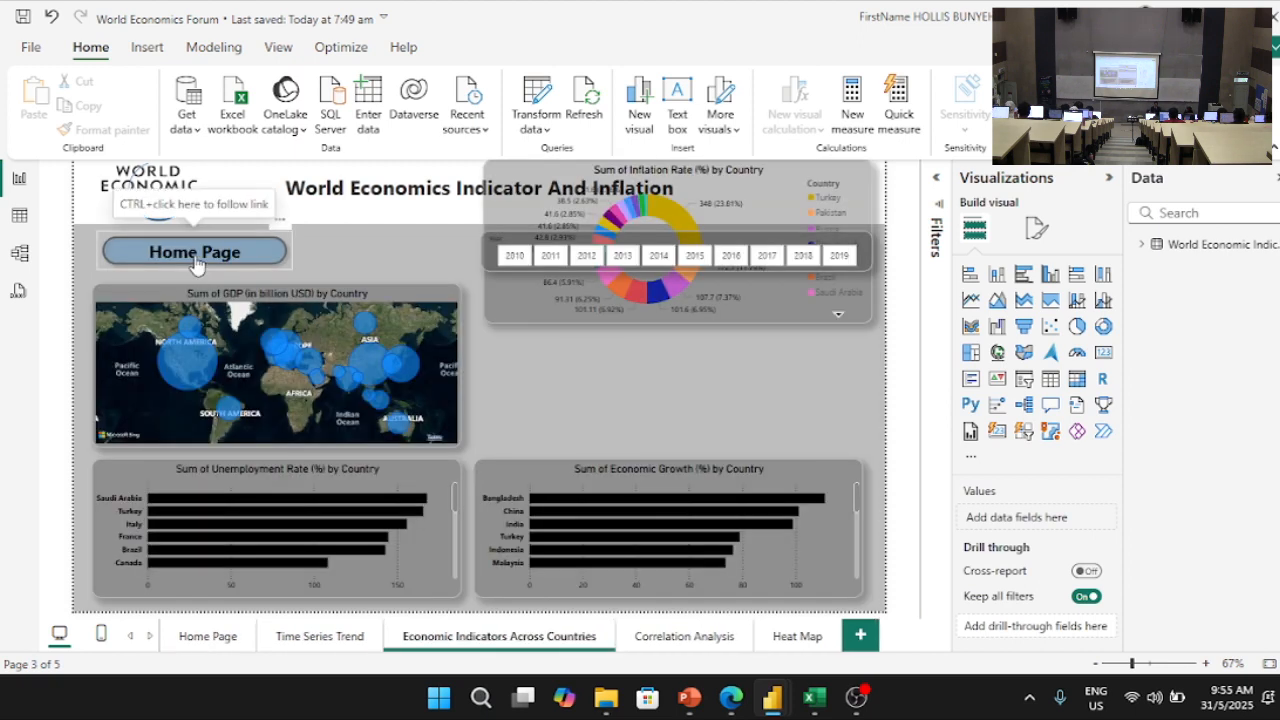
pyautogui.keyDown('ctrl'); pyautogui.click(196, 262); pyautogui.keyUp('ctrl')
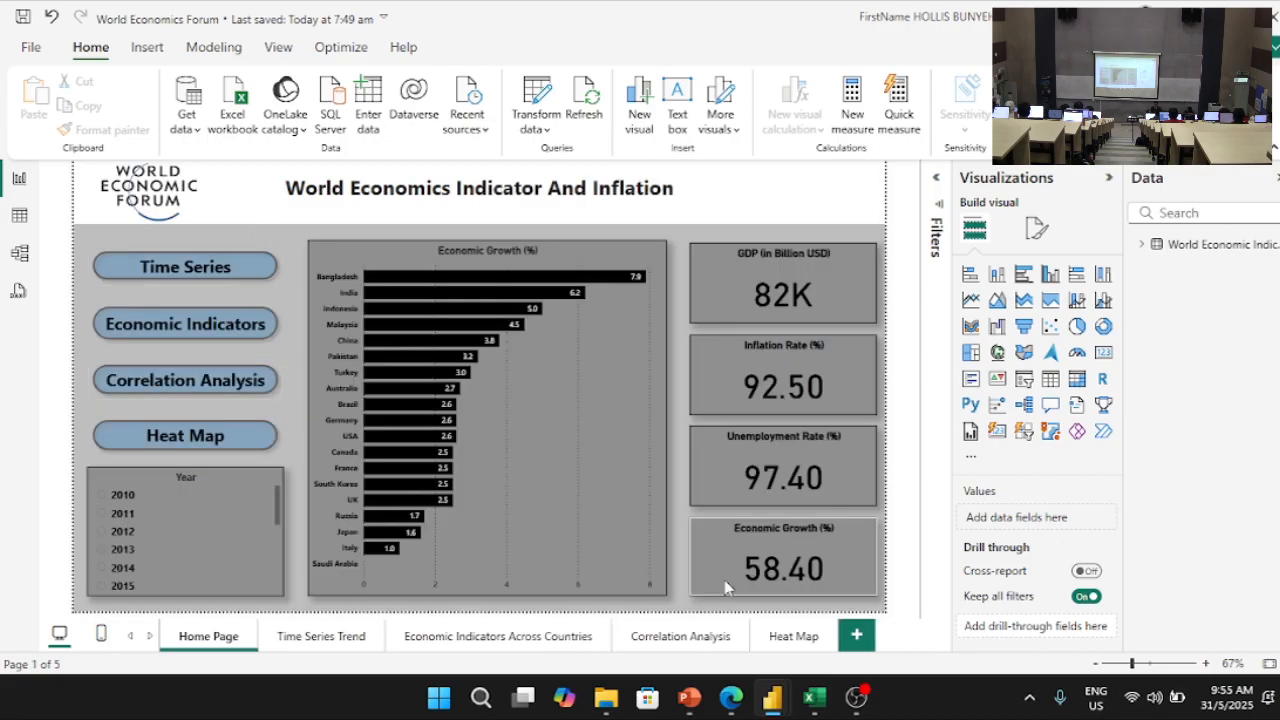
# Step: In the untitled Power BI report, start importing data from Excel and browse to the Power BI folder on the Desktop
pyautogui.moveTo(772, 697)
pyautogui.click(925, 638)
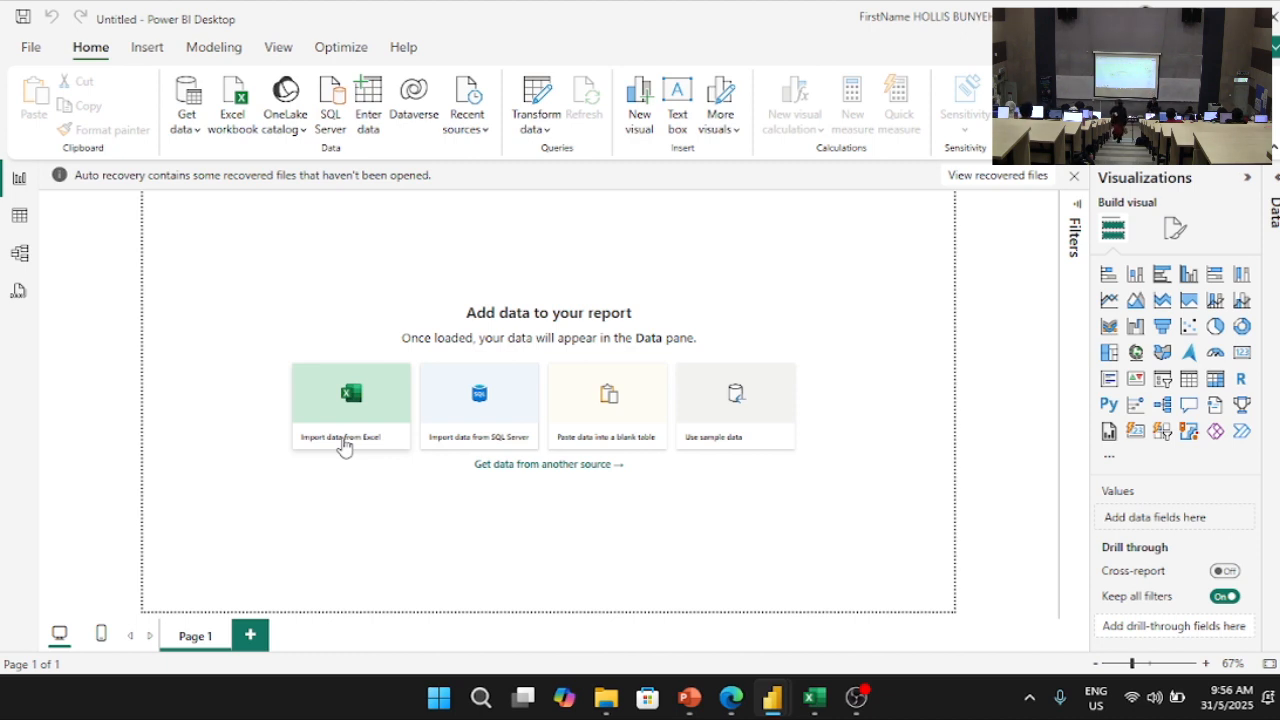
pyautogui.click(343, 445)
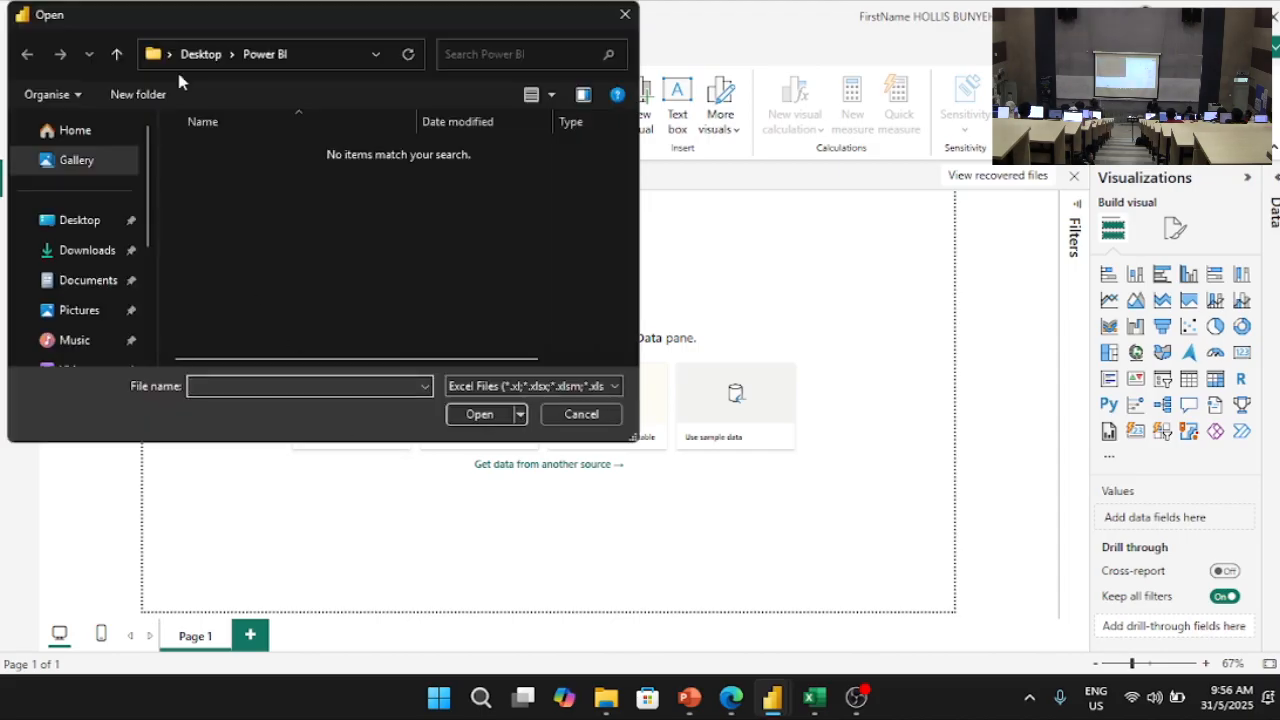
pyautogui.click(84, 226)
pyautogui.click(260, 256)
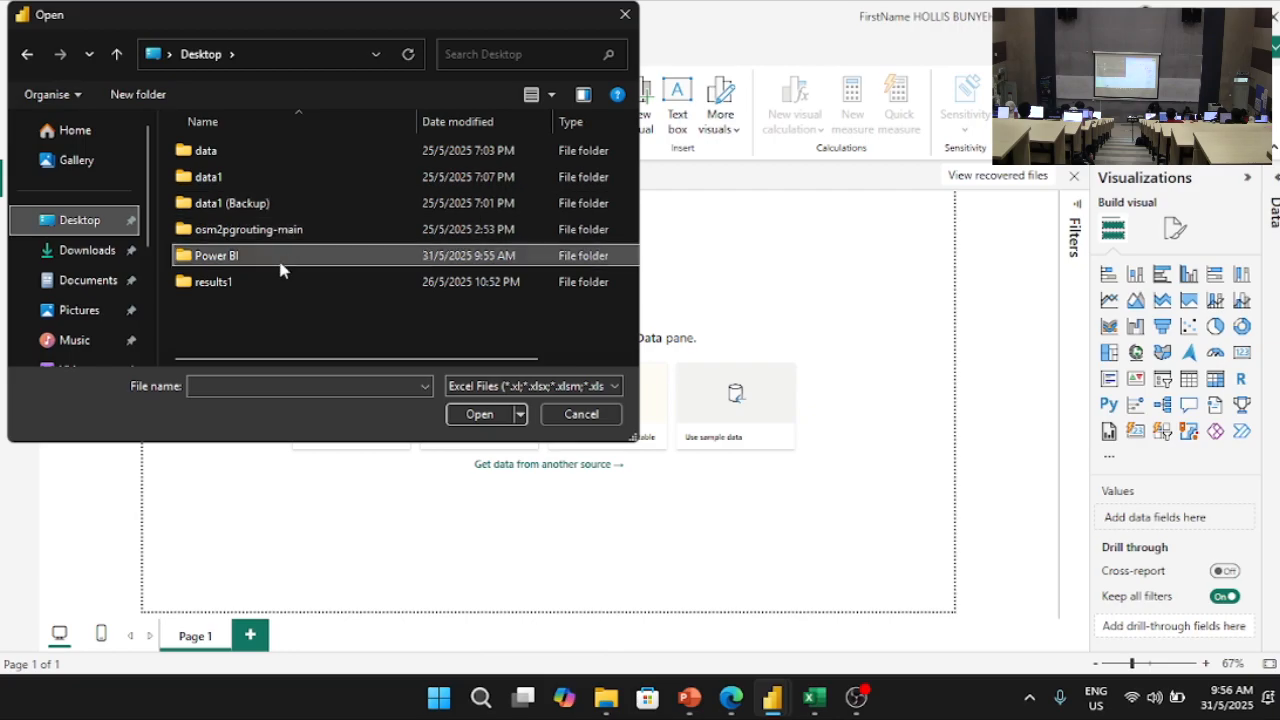
pyautogui.doubleClick(265, 258)
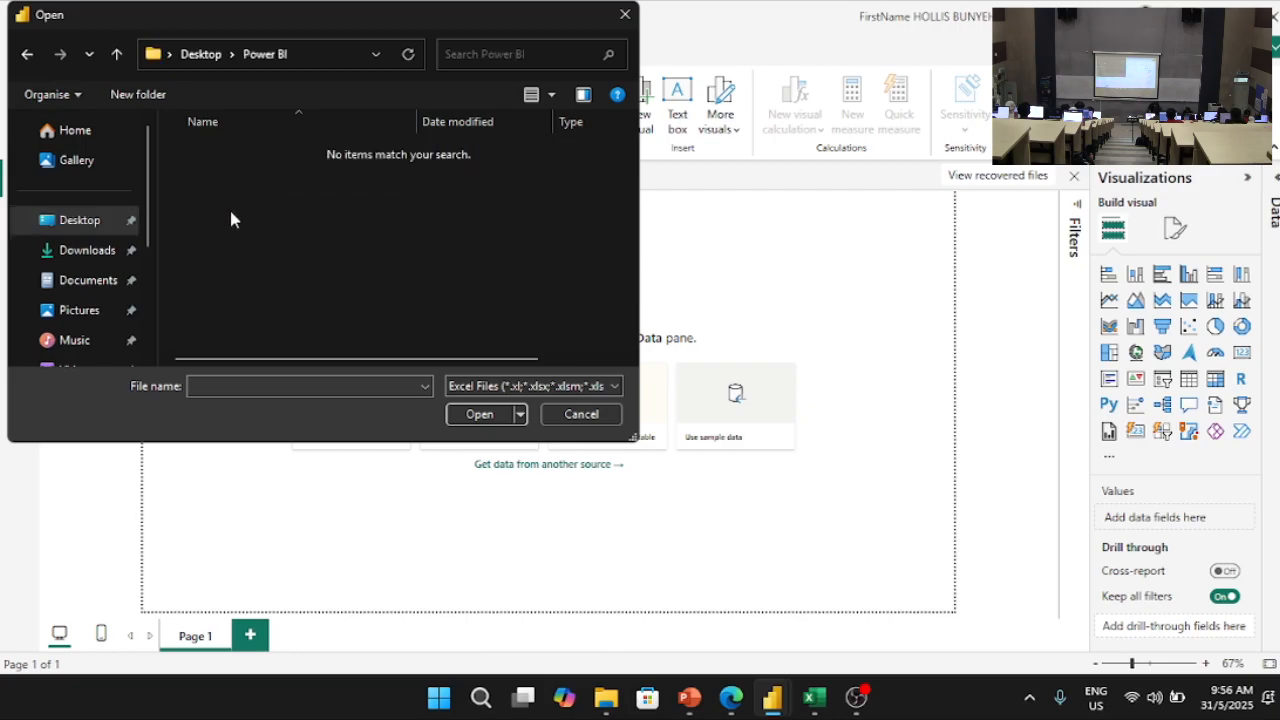
# Step: Show all file types and open Economic Indicators And Inflation (1) (1).csv in the import preview
pyautogui.click(500, 386)
pyautogui.click(497, 420)
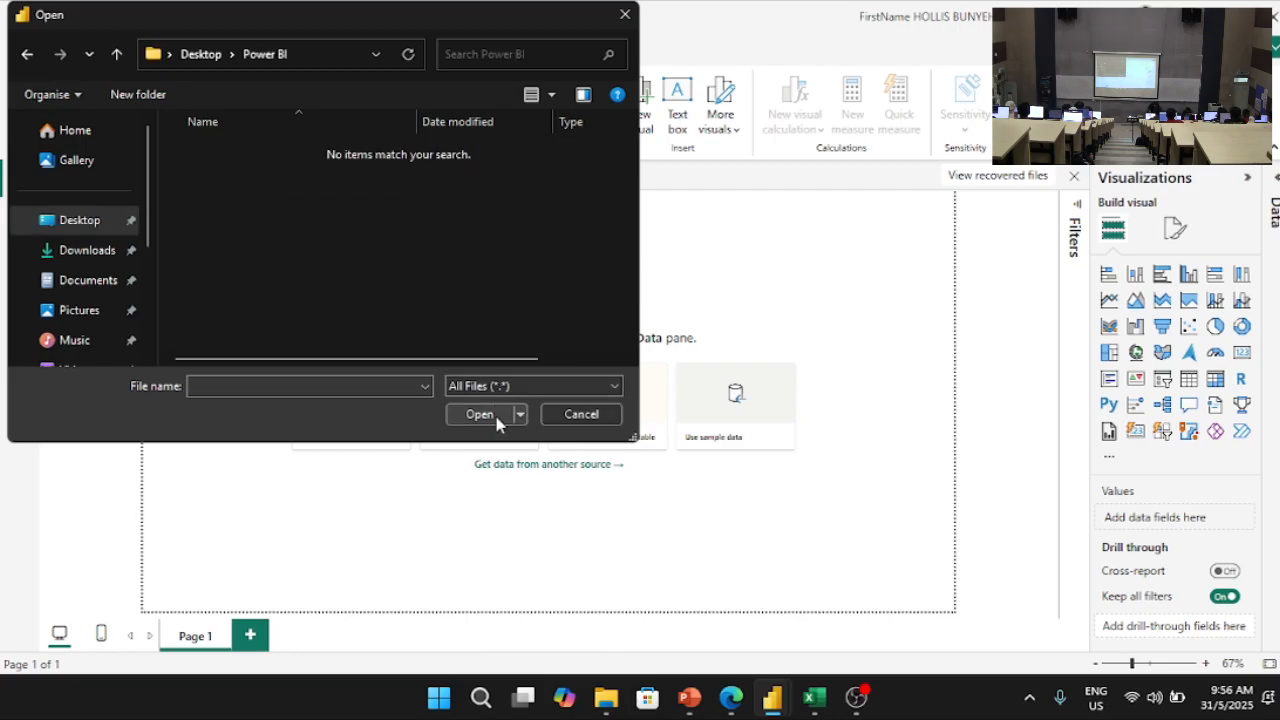
pyautogui.click(280, 180)
pyautogui.scroll(-1, 410, 327)
pyautogui.scroll(1, 410, 327)
pyautogui.click(484, 416)
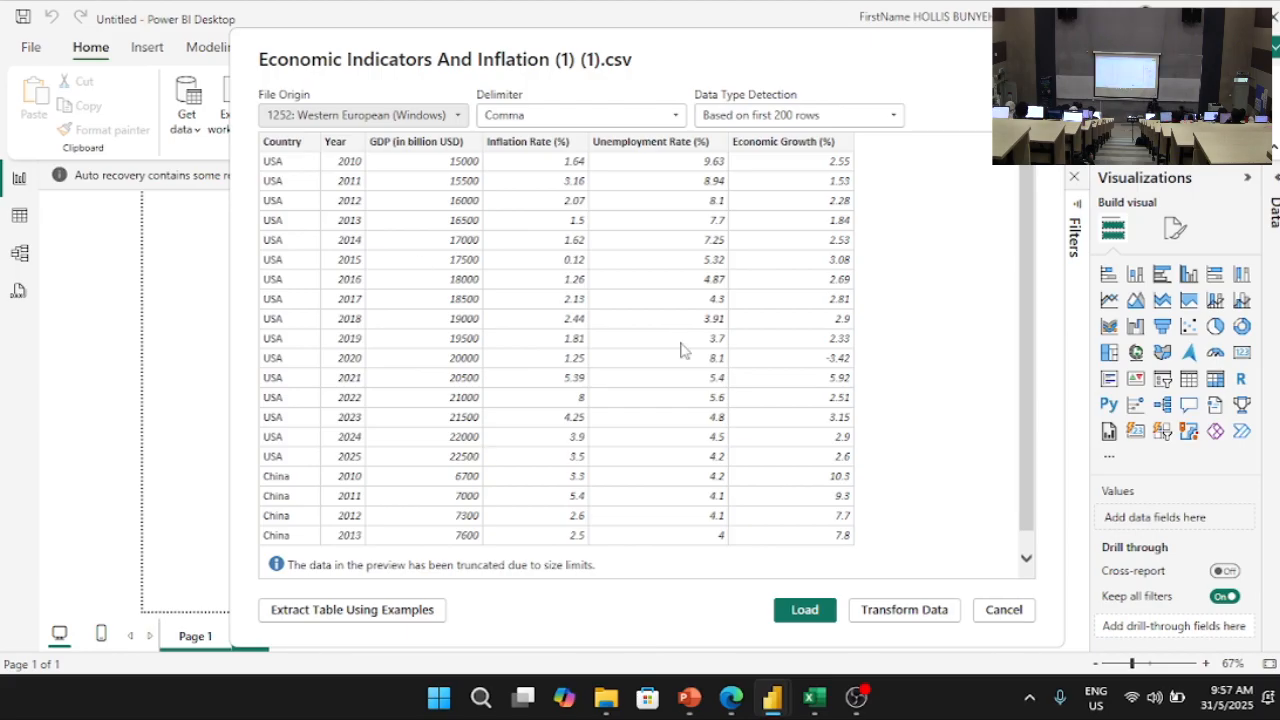
# Step: Load the previewed CSV data into the report and expand the imported Economic Indicators table to list its fields
pyautogui.scroll(-1, 684, 355)
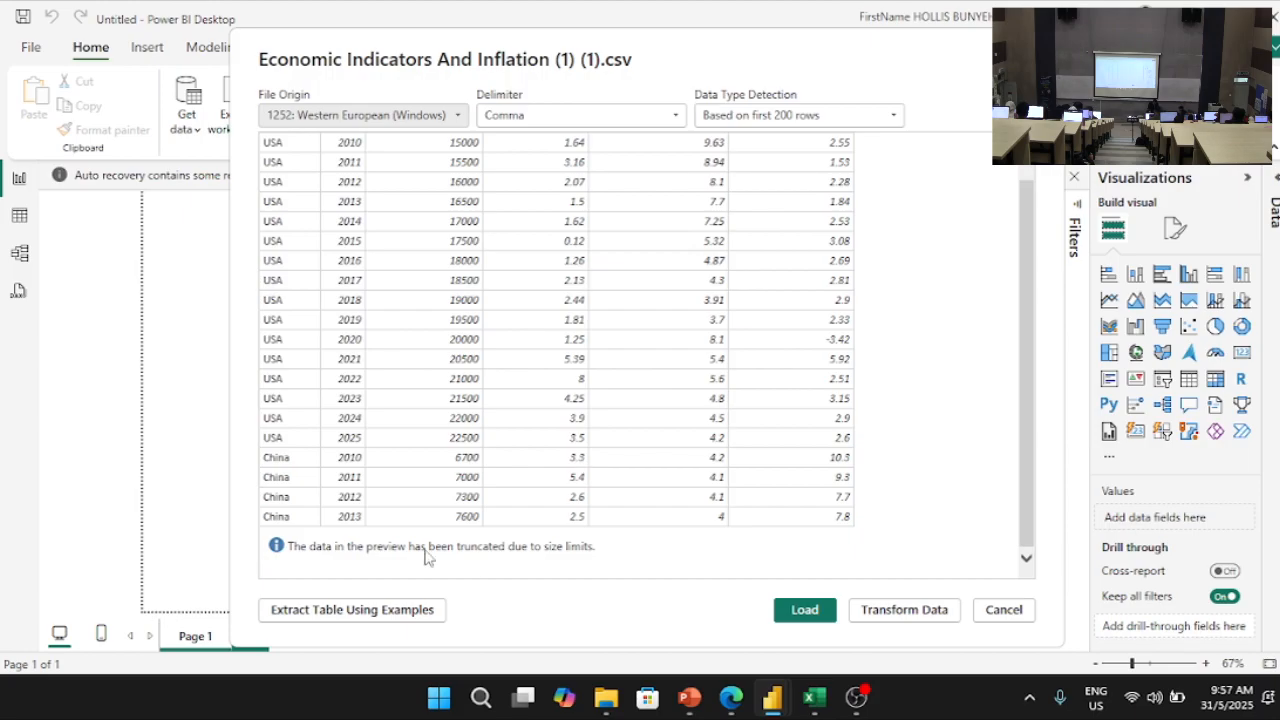
pyautogui.scroll(1, 534, 443)
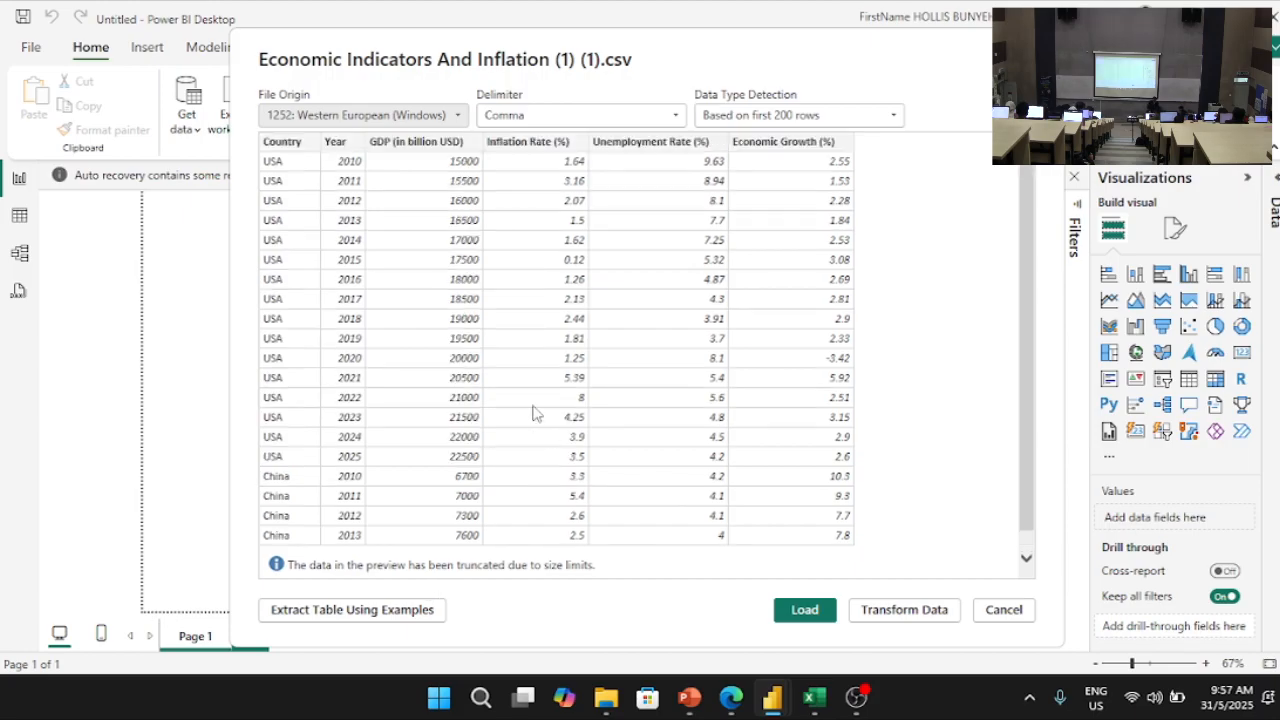
pyautogui.click(806, 611)
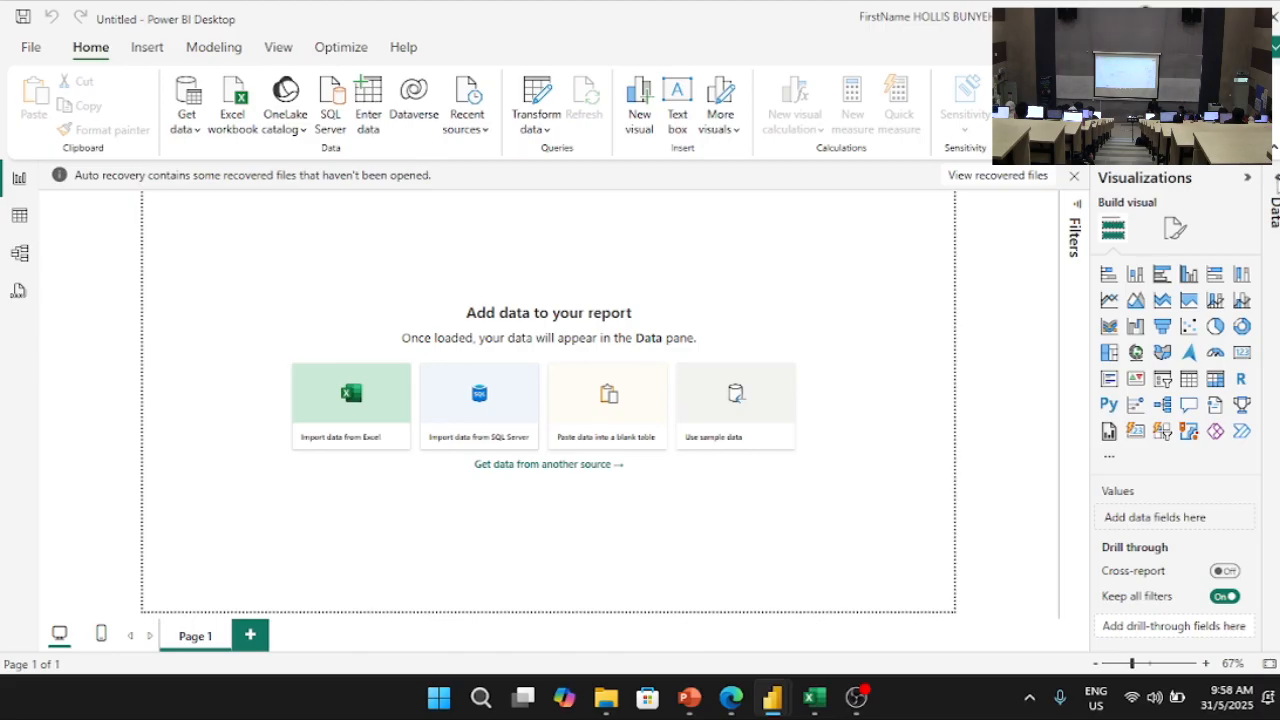
pyautogui.click(1274, 200)
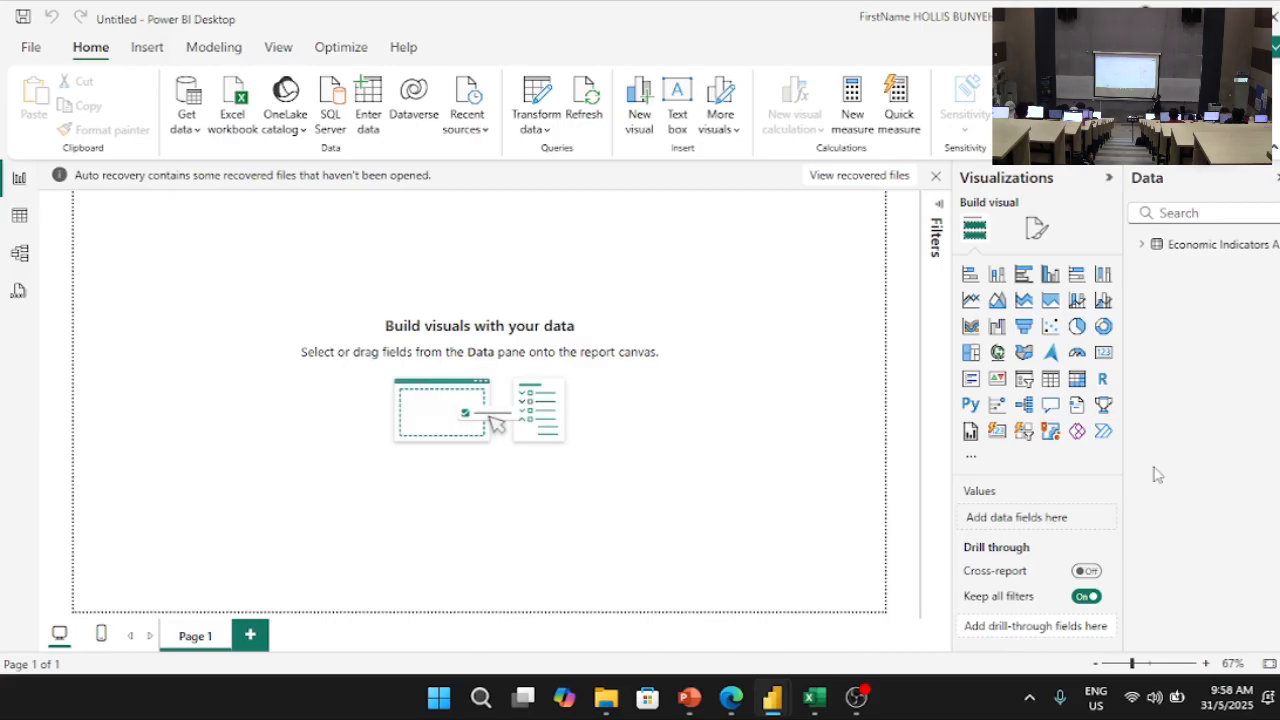
pyautogui.click(1143, 246)
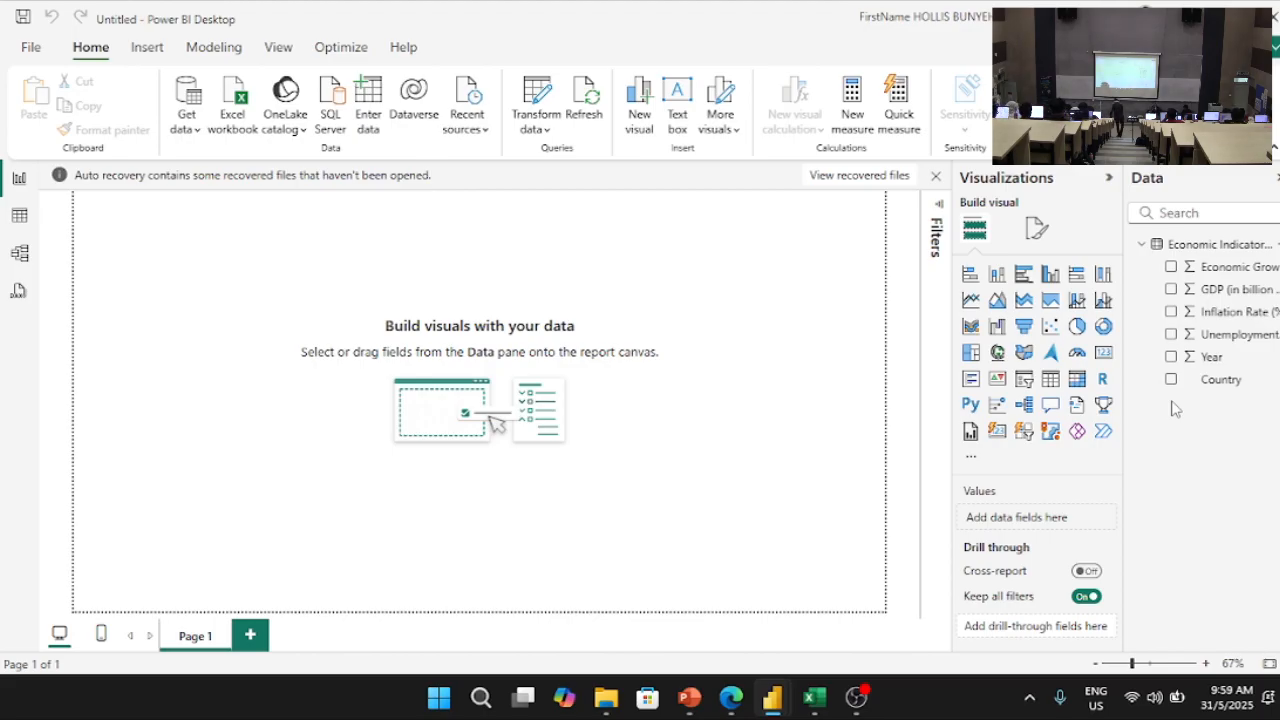
# Step: In the page formatting options, set the canvas background colour to black (#000000)
pyautogui.click(1035, 228)
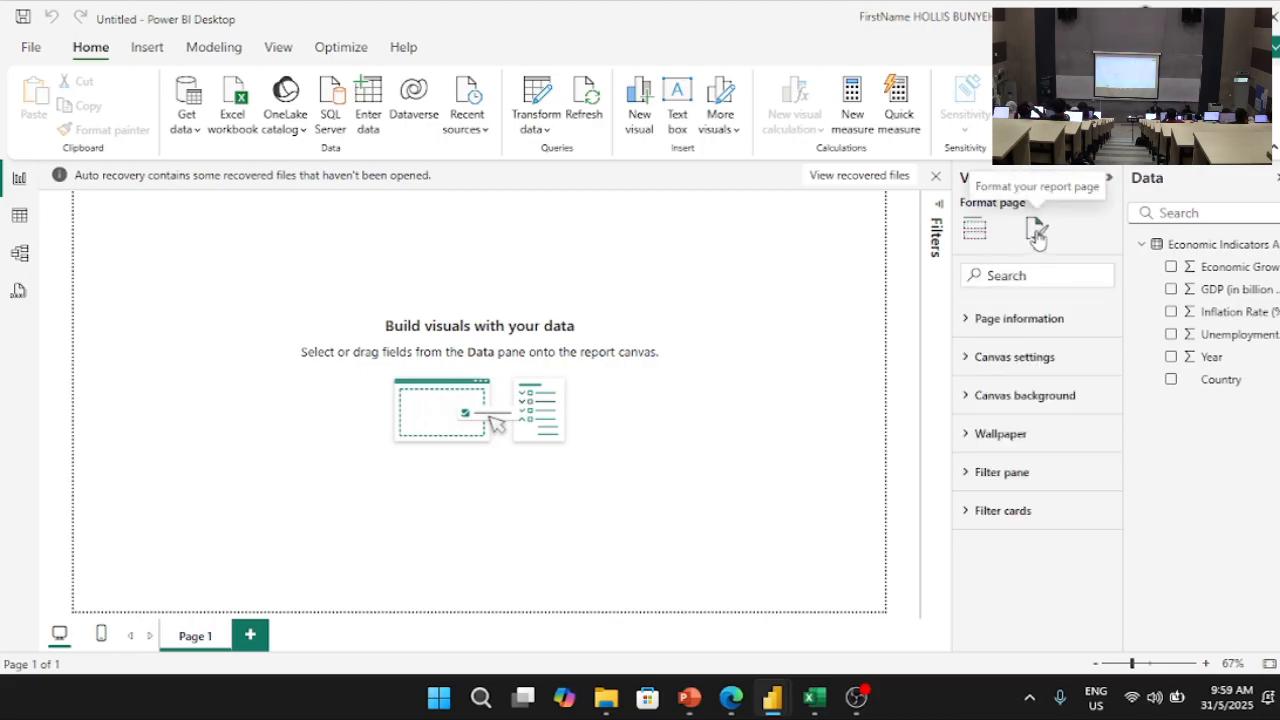
pyautogui.click(1028, 397)
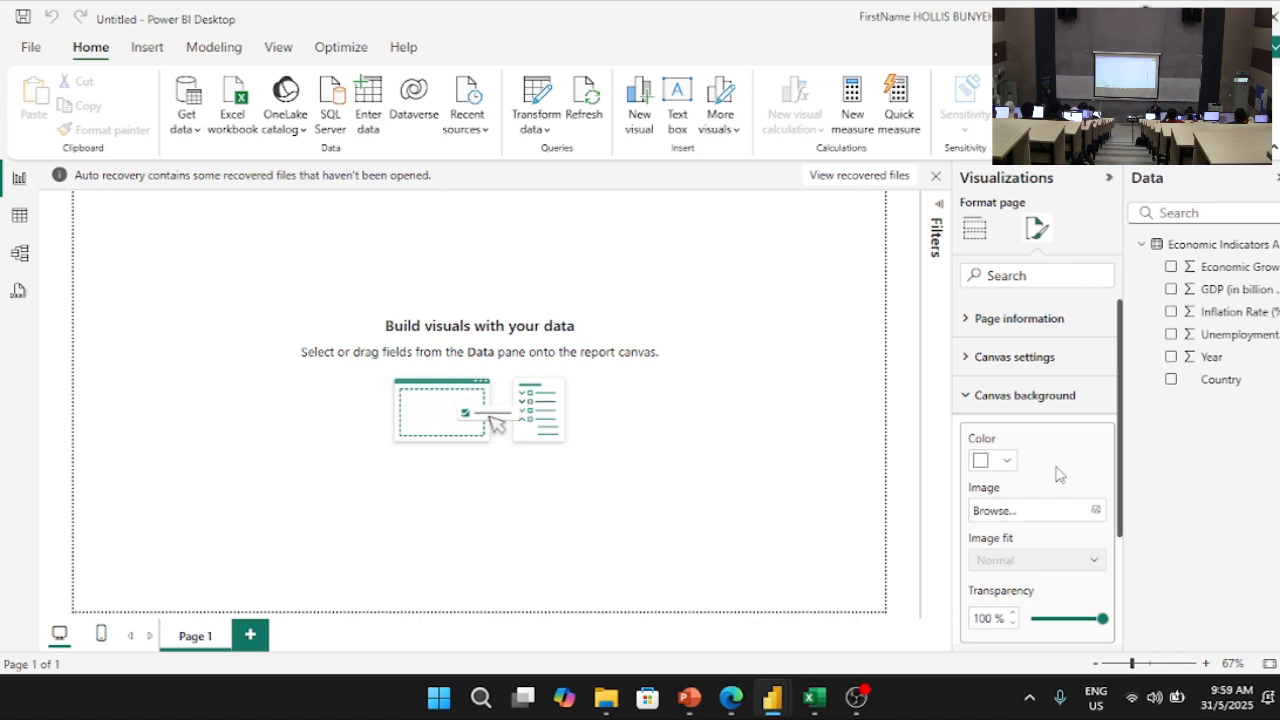
pyautogui.click(1001, 464)
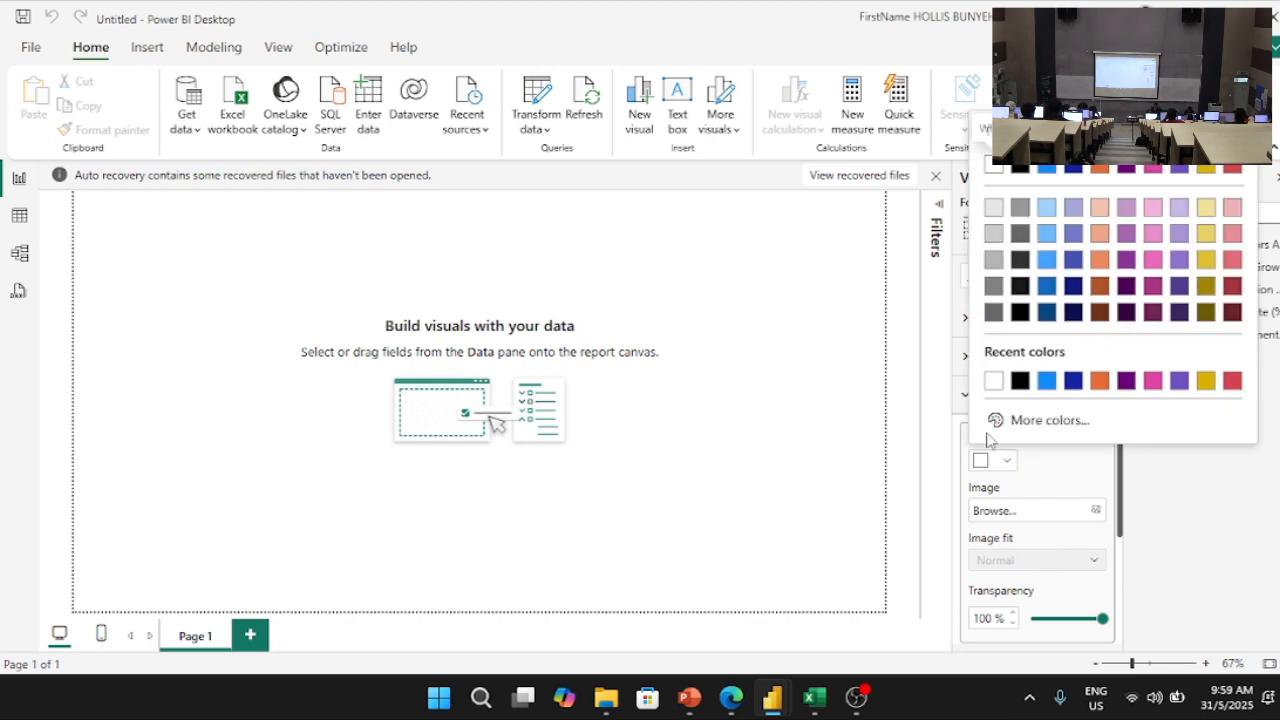
pyautogui.moveTo(770, 678)
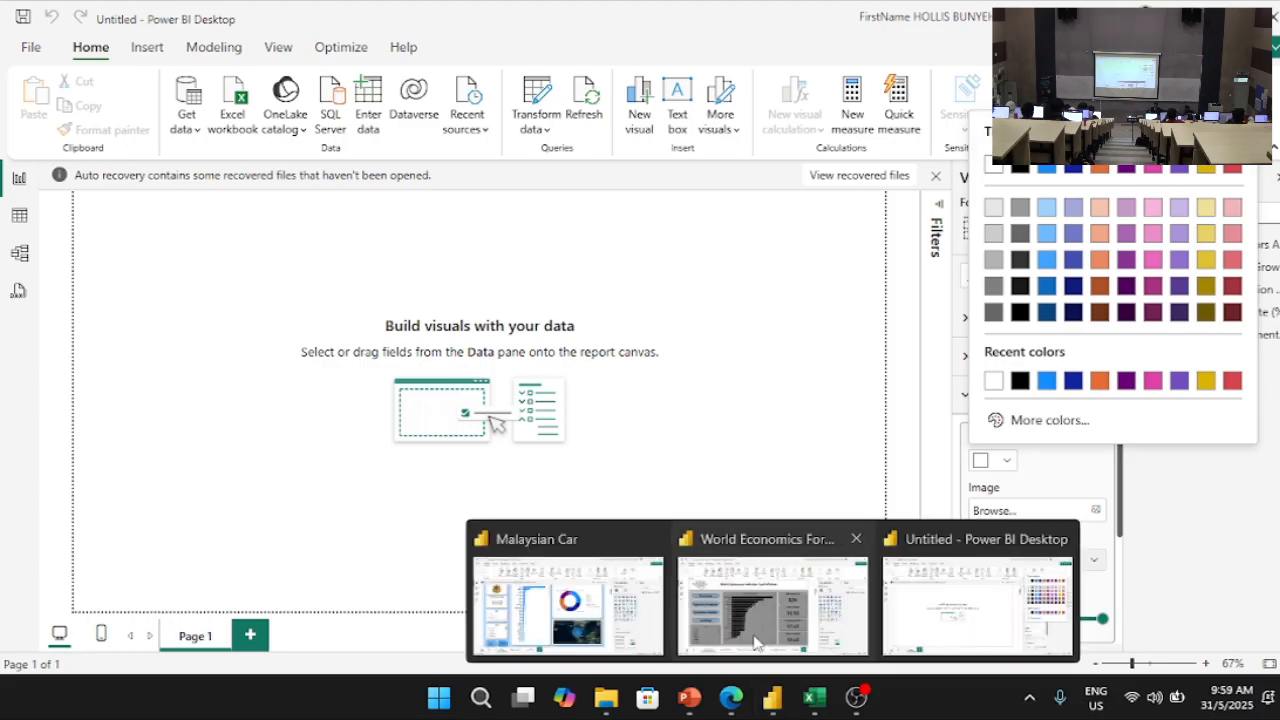
pyautogui.click(794, 625)
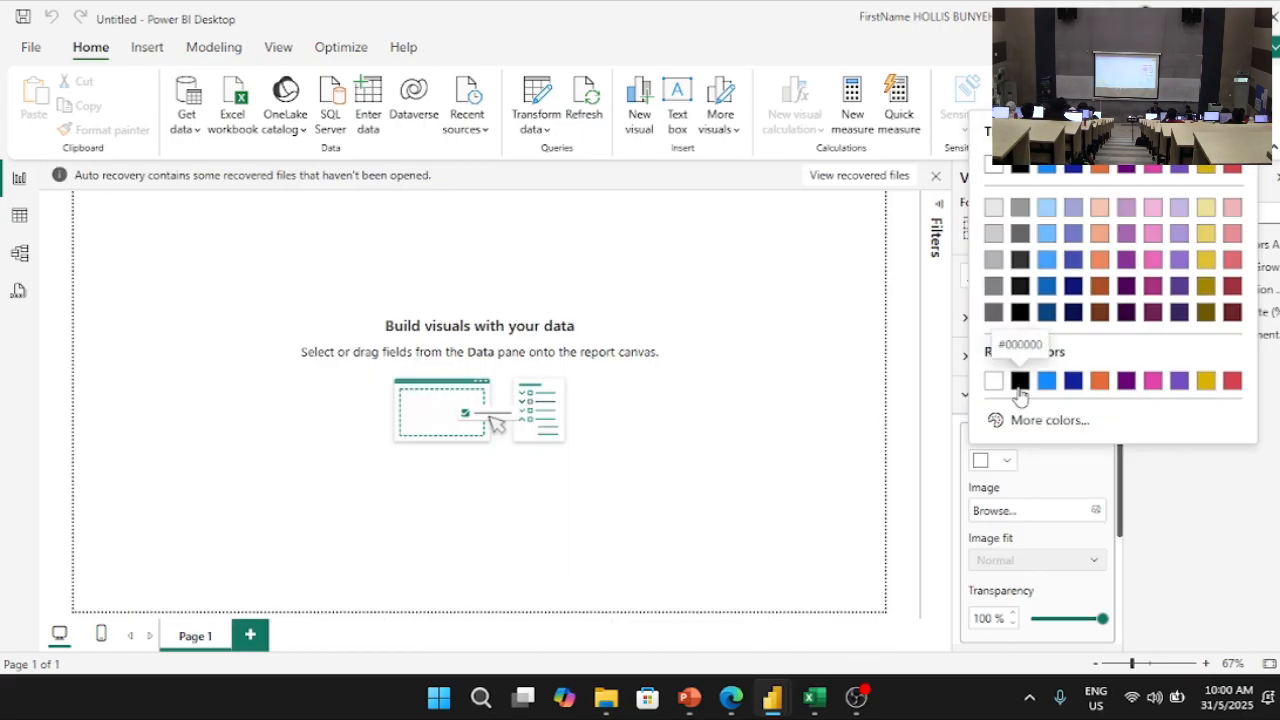
pyautogui.click(1020, 381)
# Step: Inspect the canvas background's custom colour settings and its hex code, leaving the colour as it is
pyautogui.click(1005, 461)
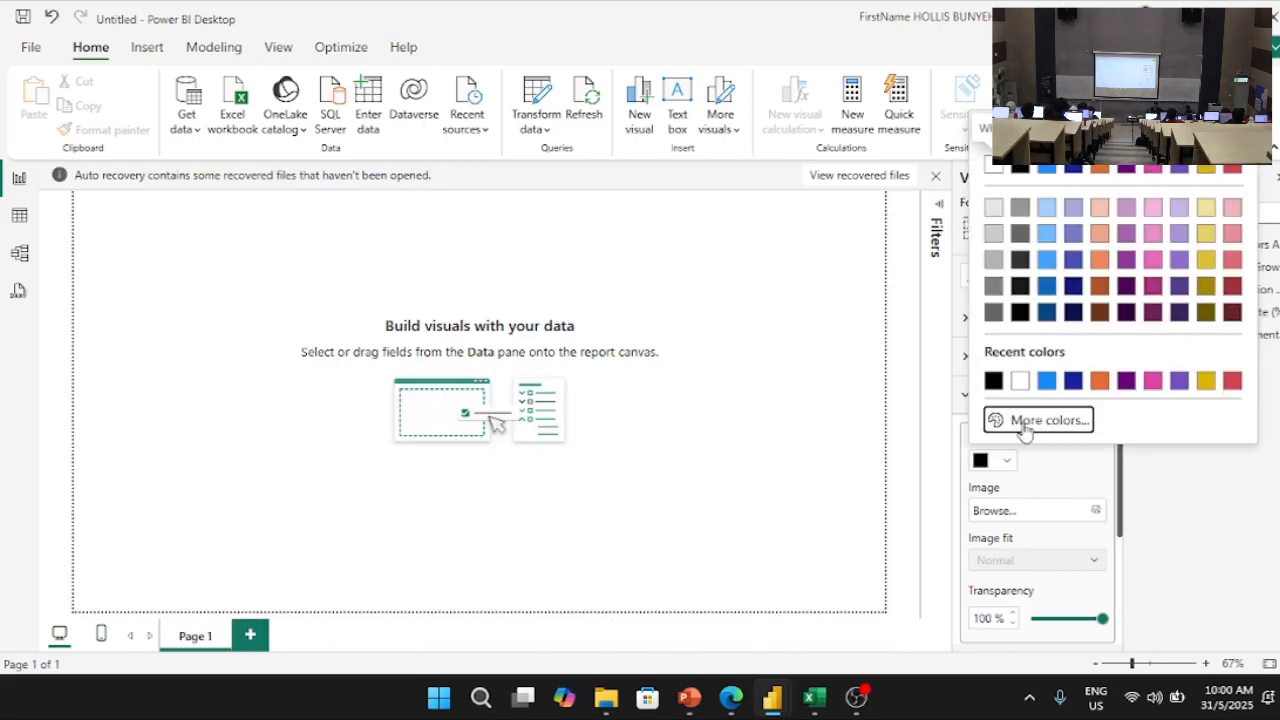
pyautogui.click(1024, 421)
pyautogui.click(1037, 408)
pyautogui.moveTo(1027, 407); pyautogui.dragTo(1043, 407)
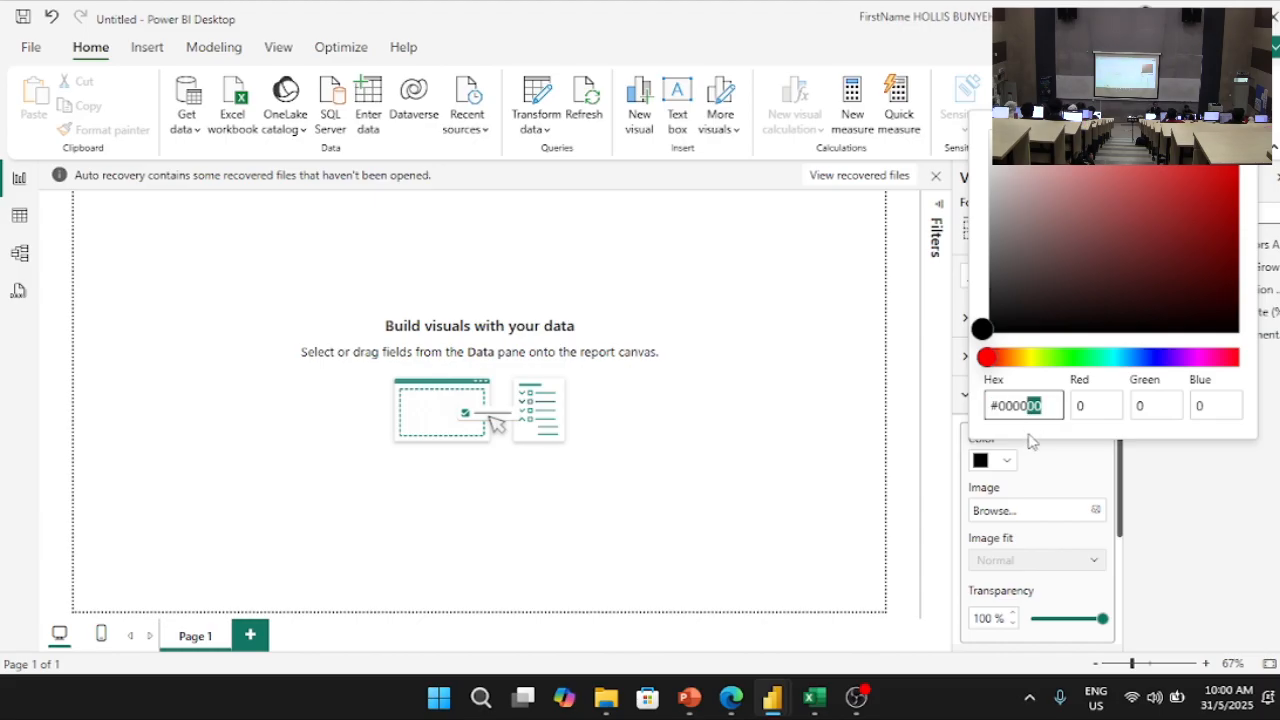
pyautogui.click(1140, 508)
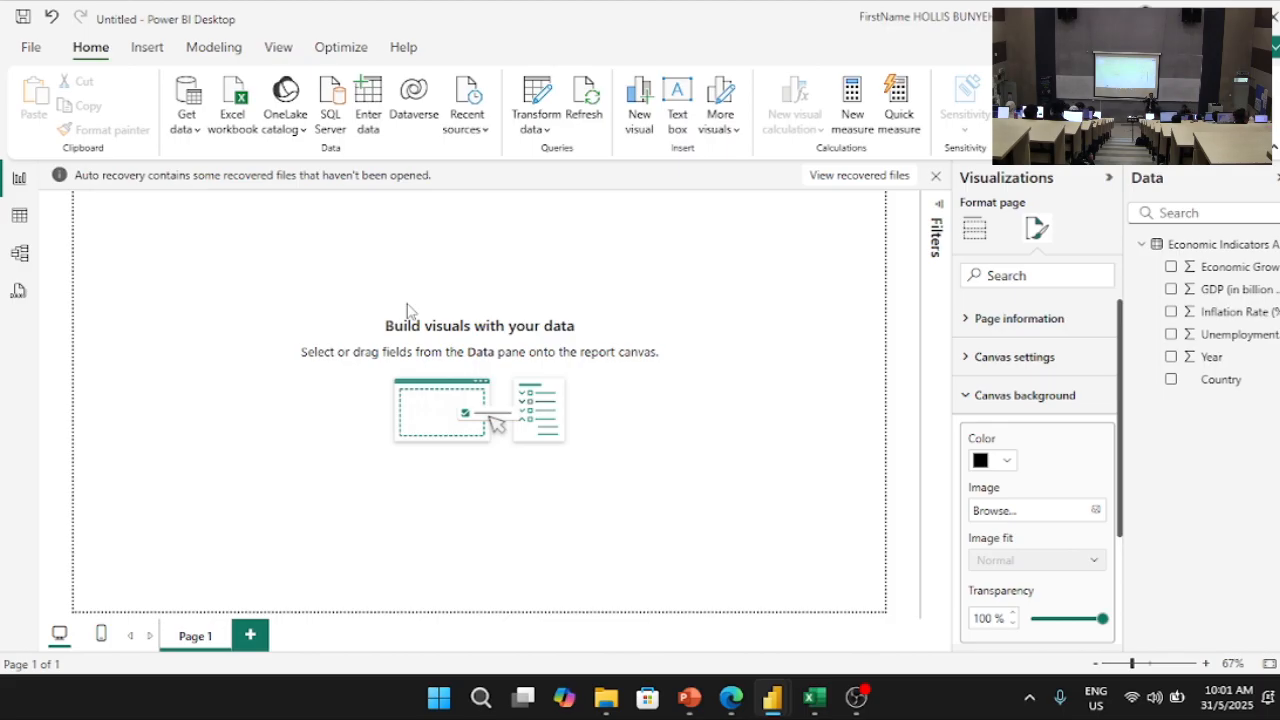
# Step: Create a new blank report alongside the current one
pyautogui.click(32, 48)
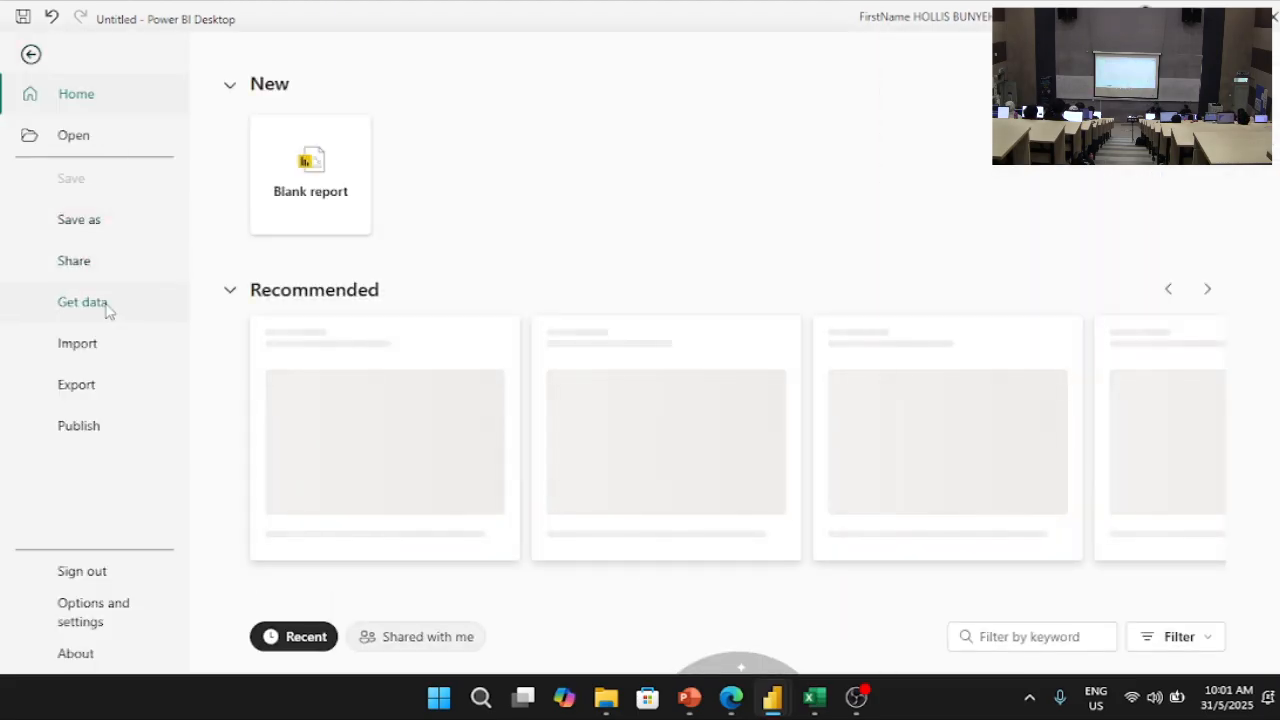
pyautogui.click(77, 136)
pyautogui.click(80, 97)
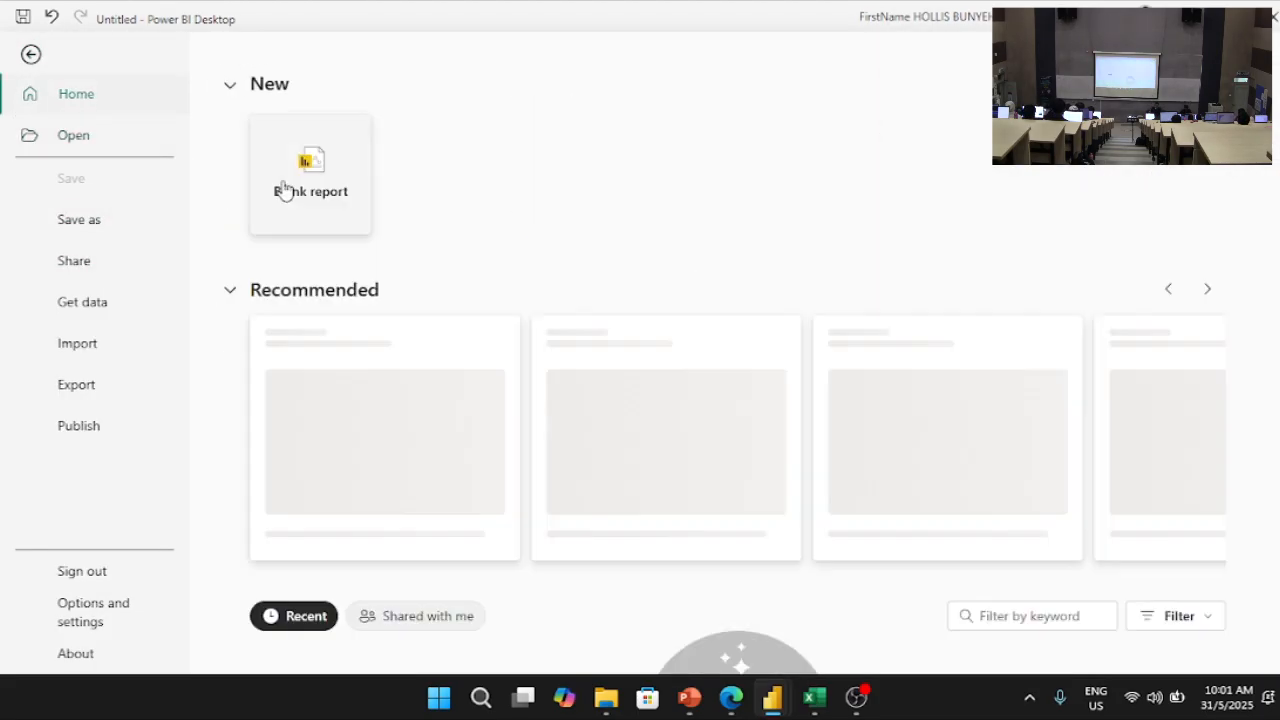
pyautogui.click(303, 197)
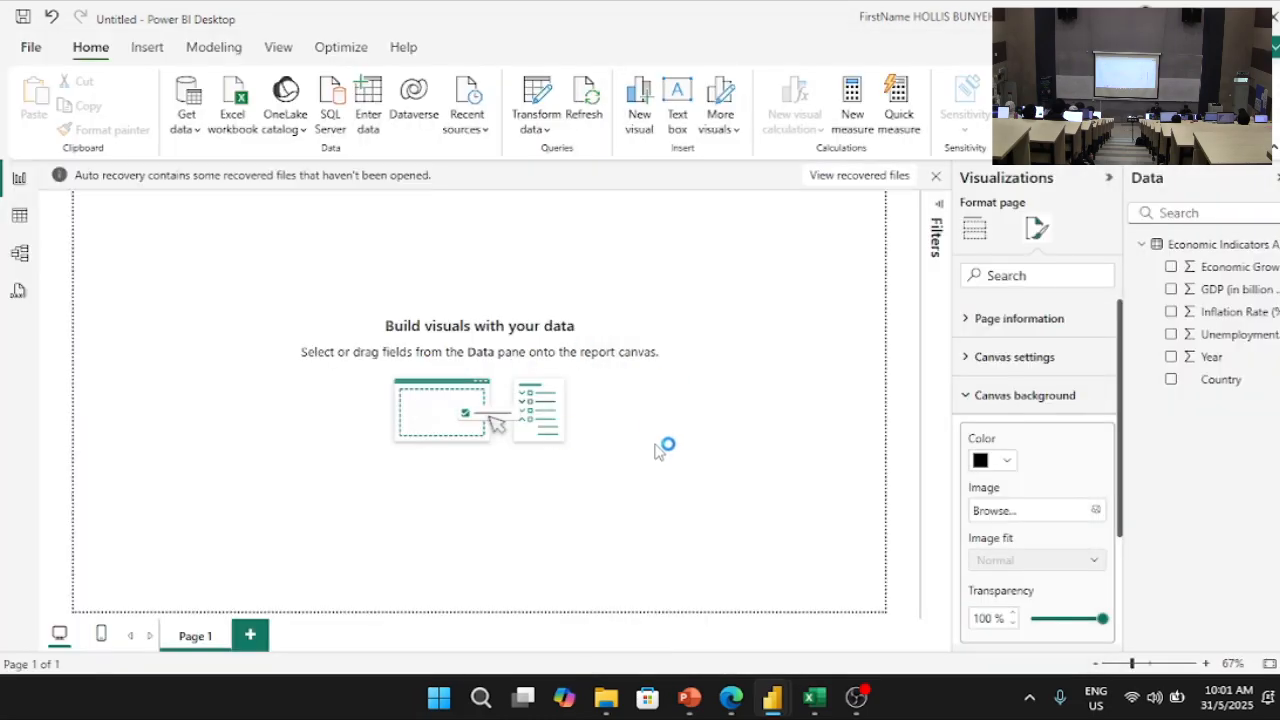
# Step: Close the cars_2025 workbook in Excel
pyautogui.moveTo(775, 703)
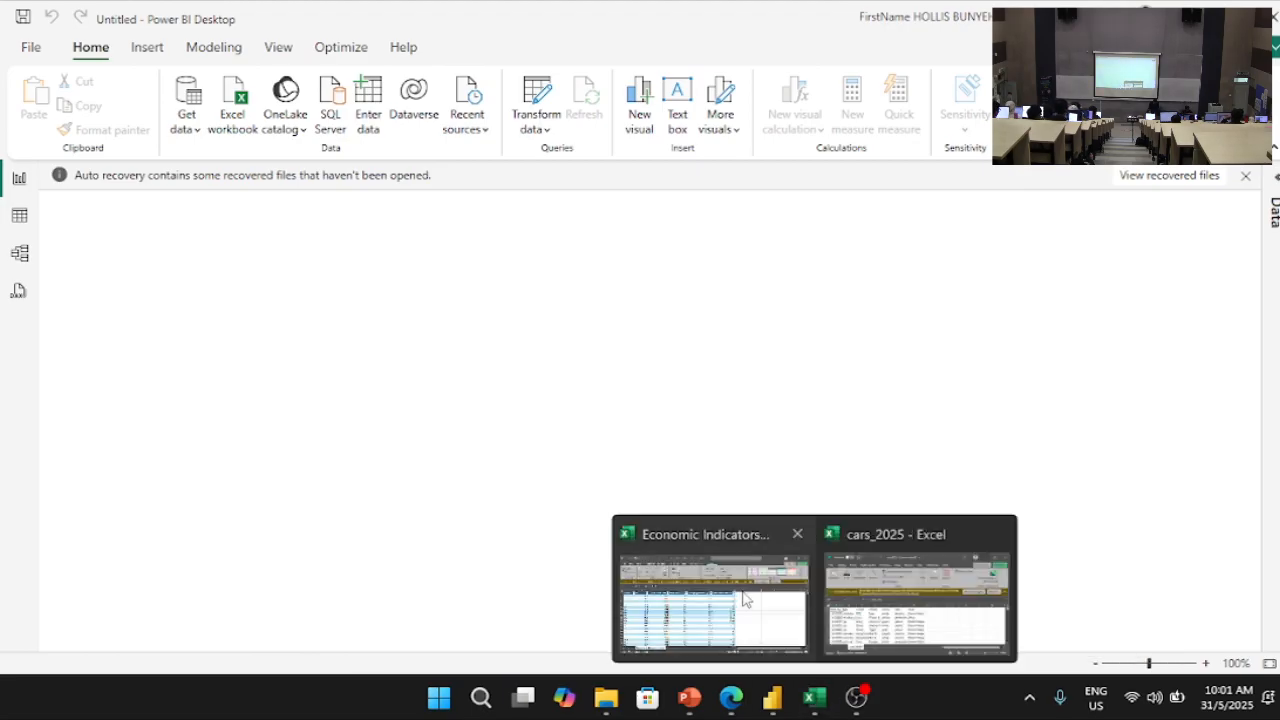
pyautogui.click(1000, 538)
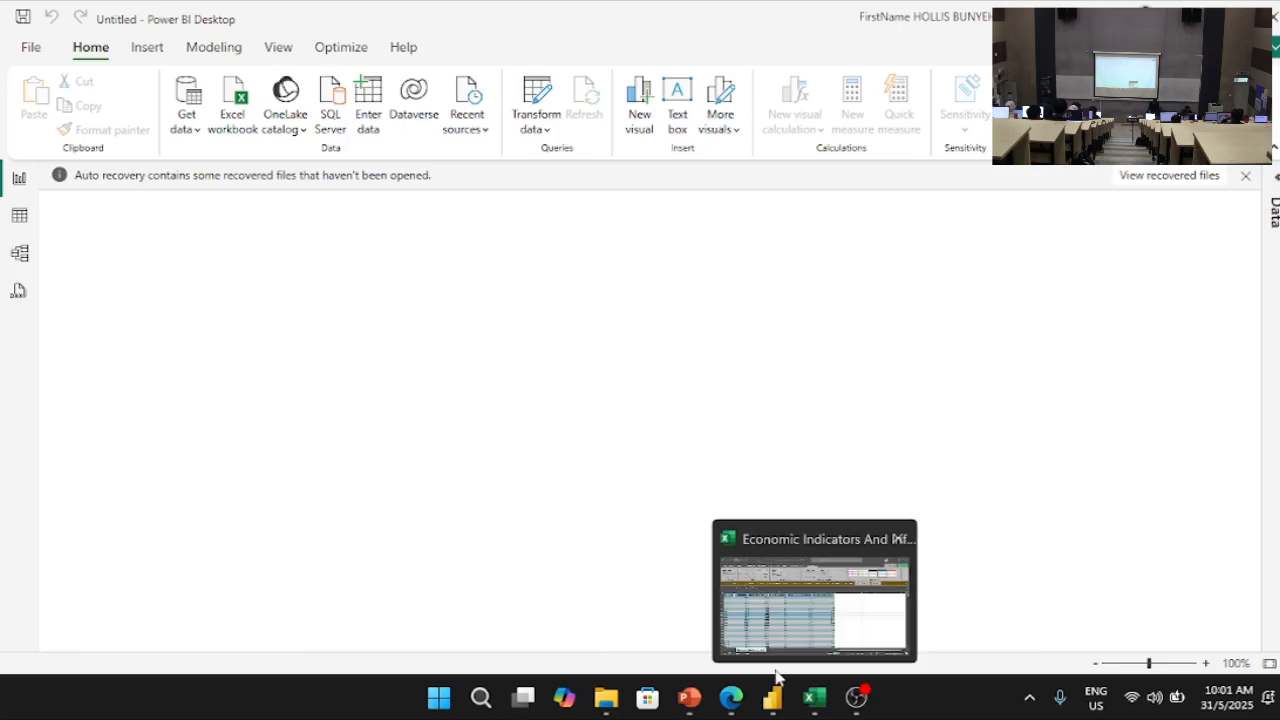
pyautogui.moveTo(773, 700)
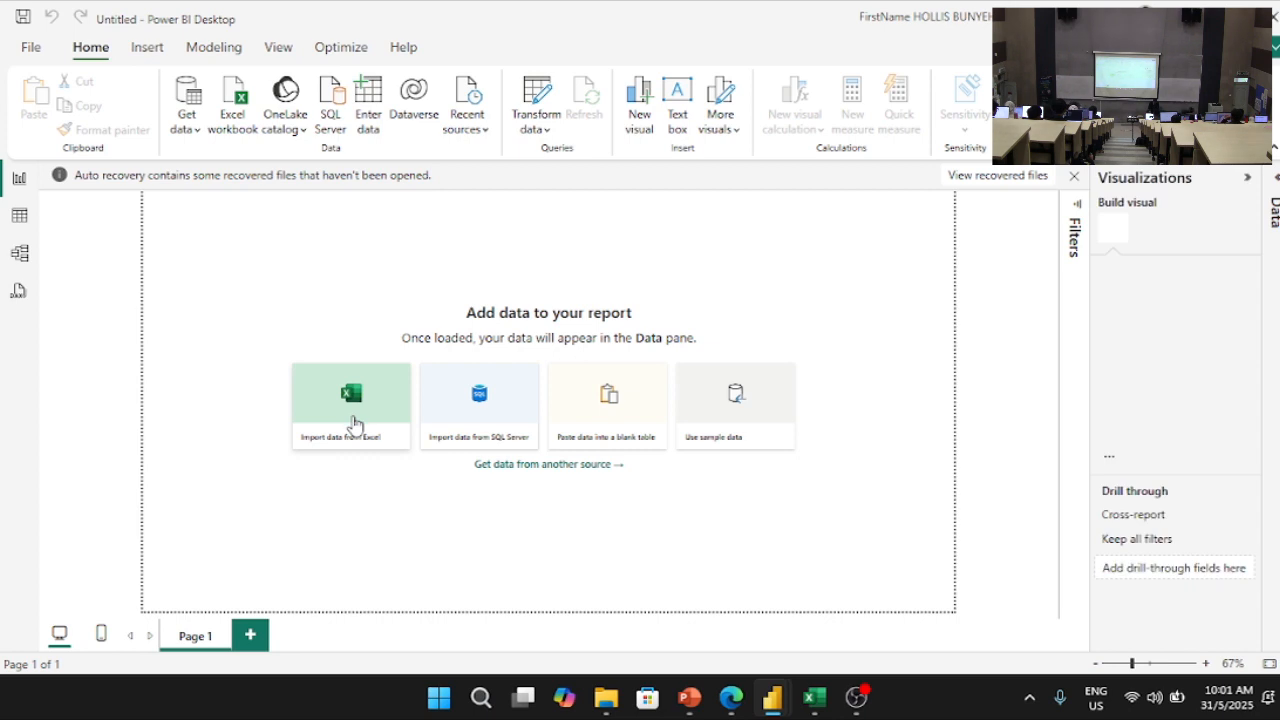
pyautogui.click(354, 424)
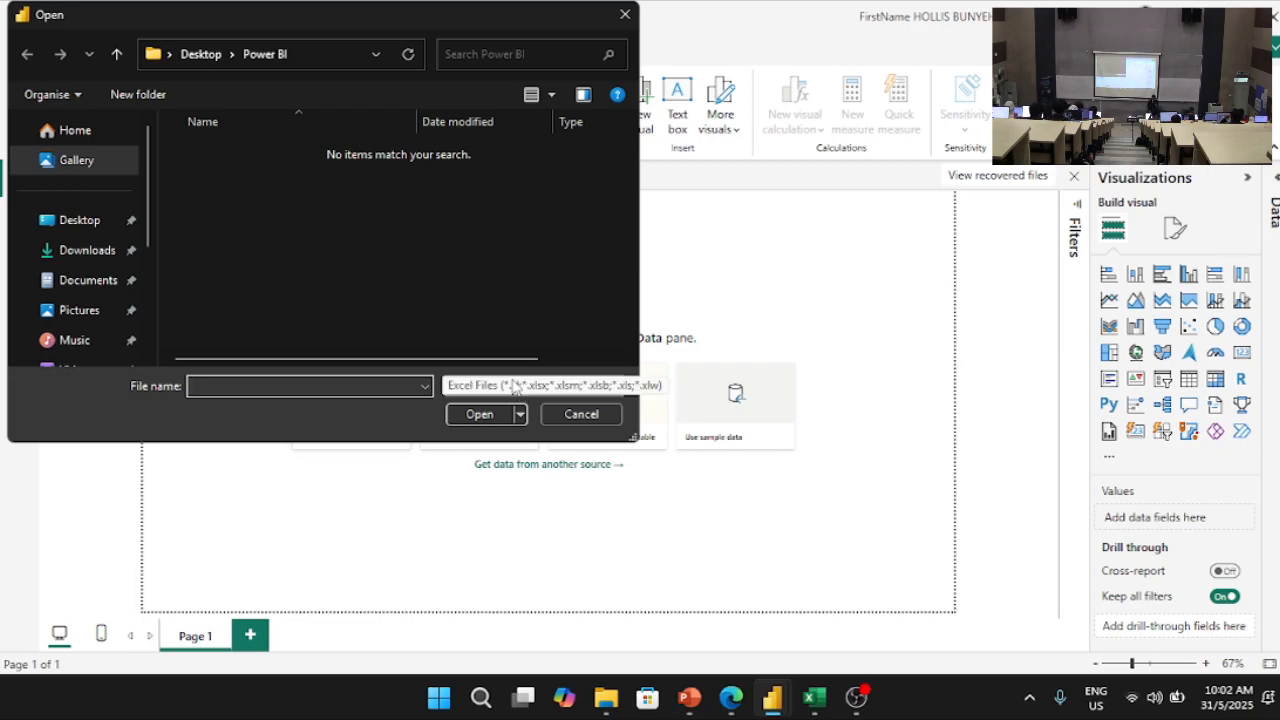
pyautogui.click(515, 387)
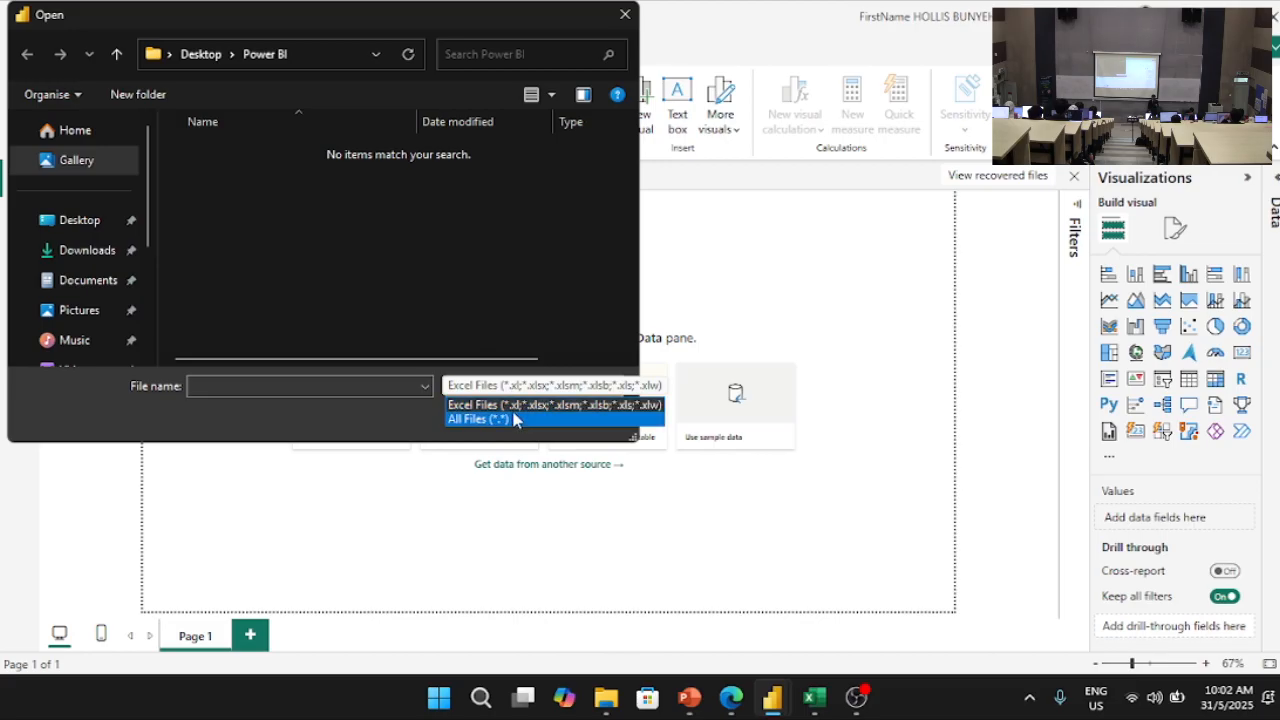
pyautogui.click(515, 418)
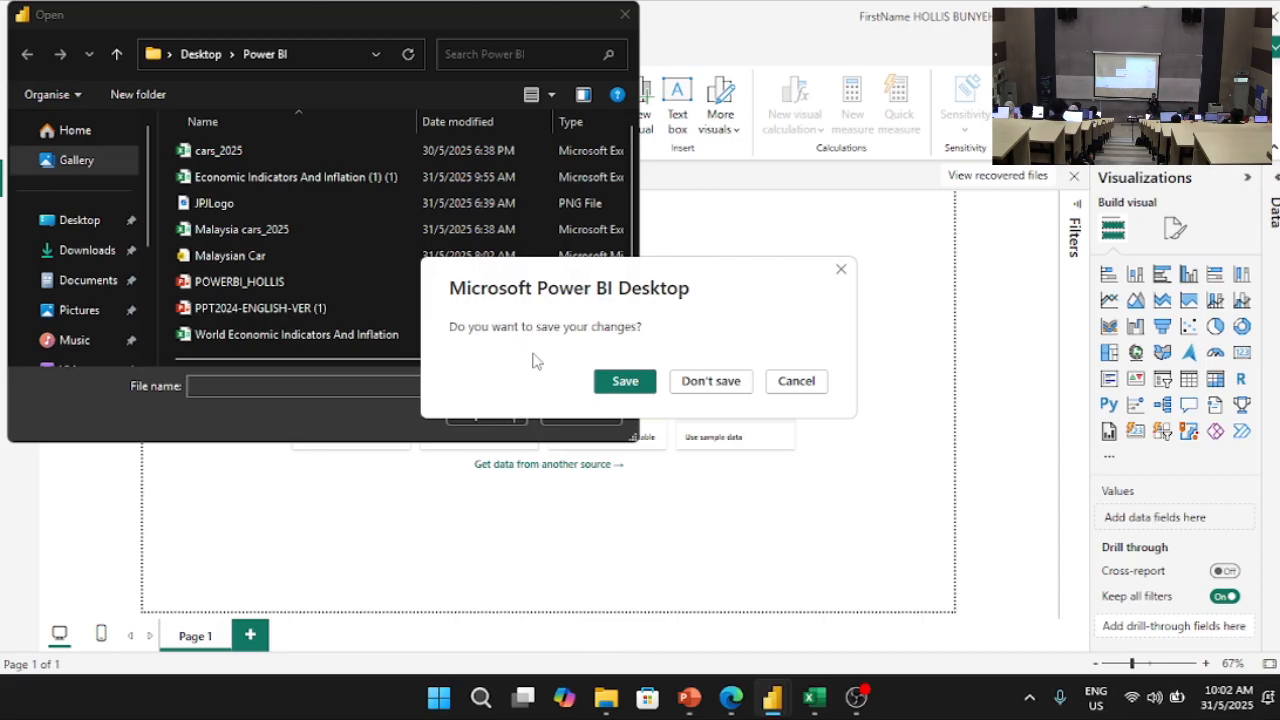
pyautogui.click(789, 390)
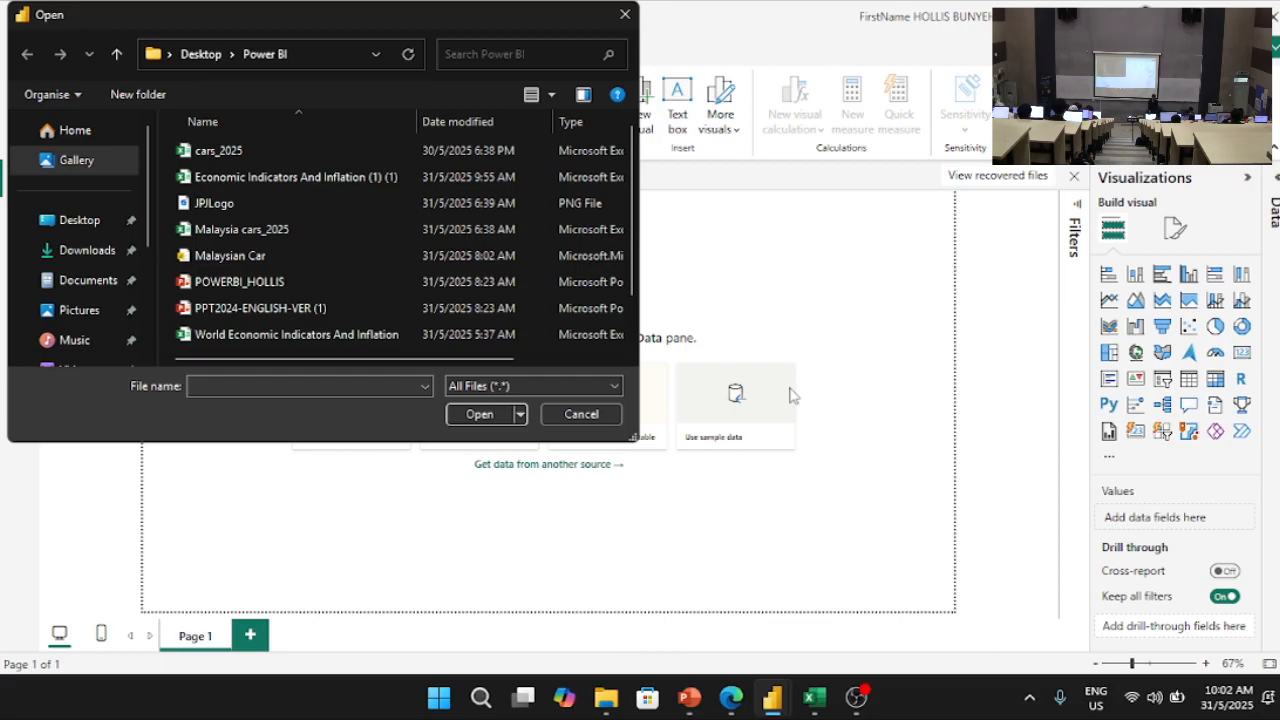
pyautogui.click(603, 414)
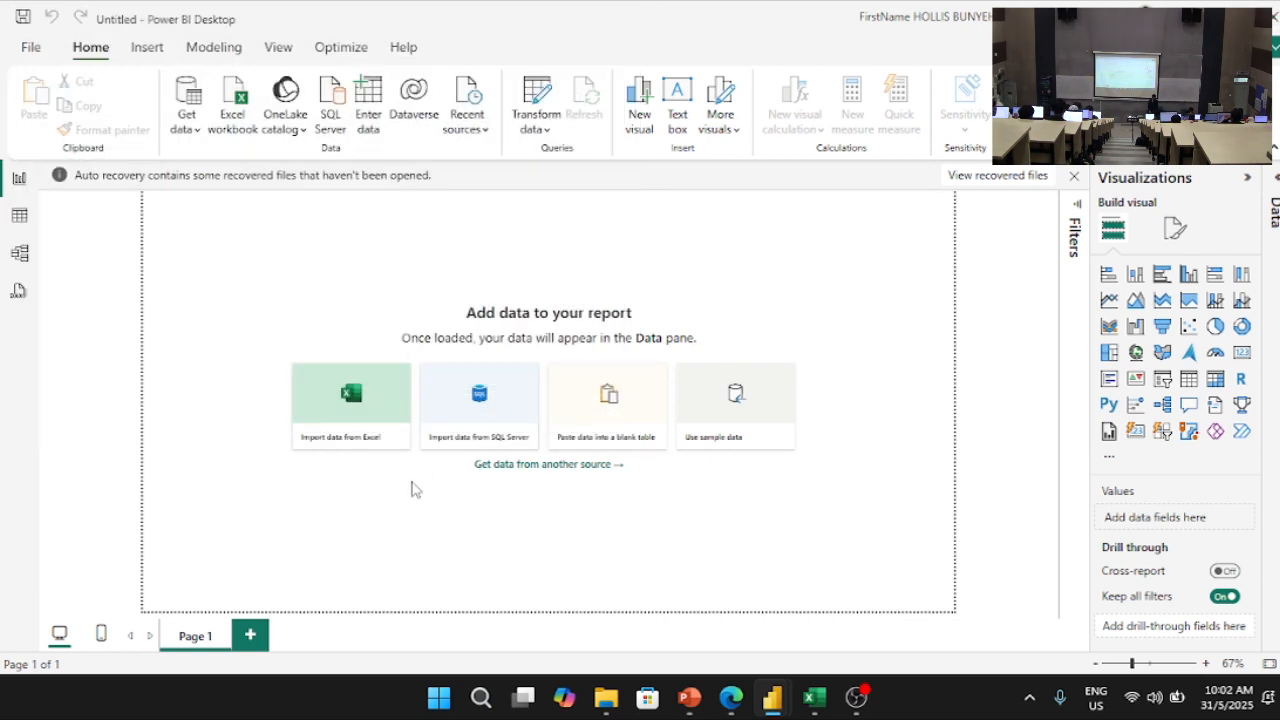
# Step: Close the extra blank report, choosing to view the recovered files later
pyautogui.click(1270, 20)
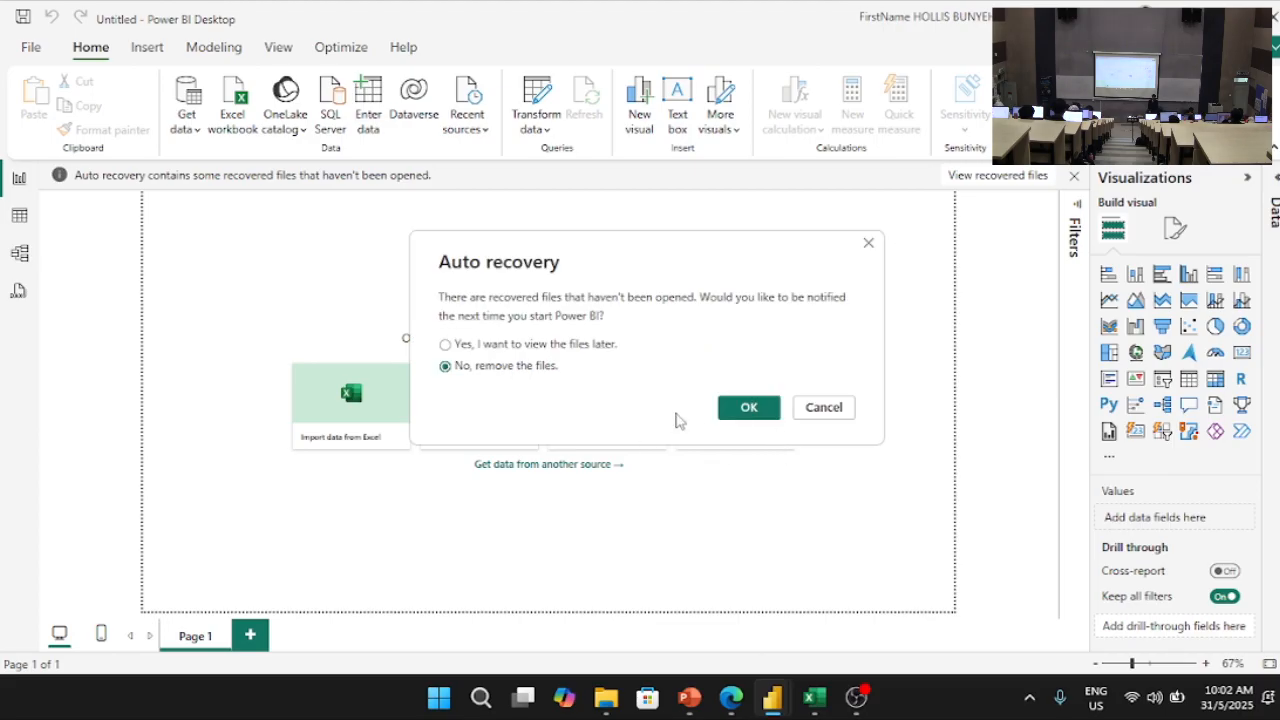
pyautogui.click(588, 352)
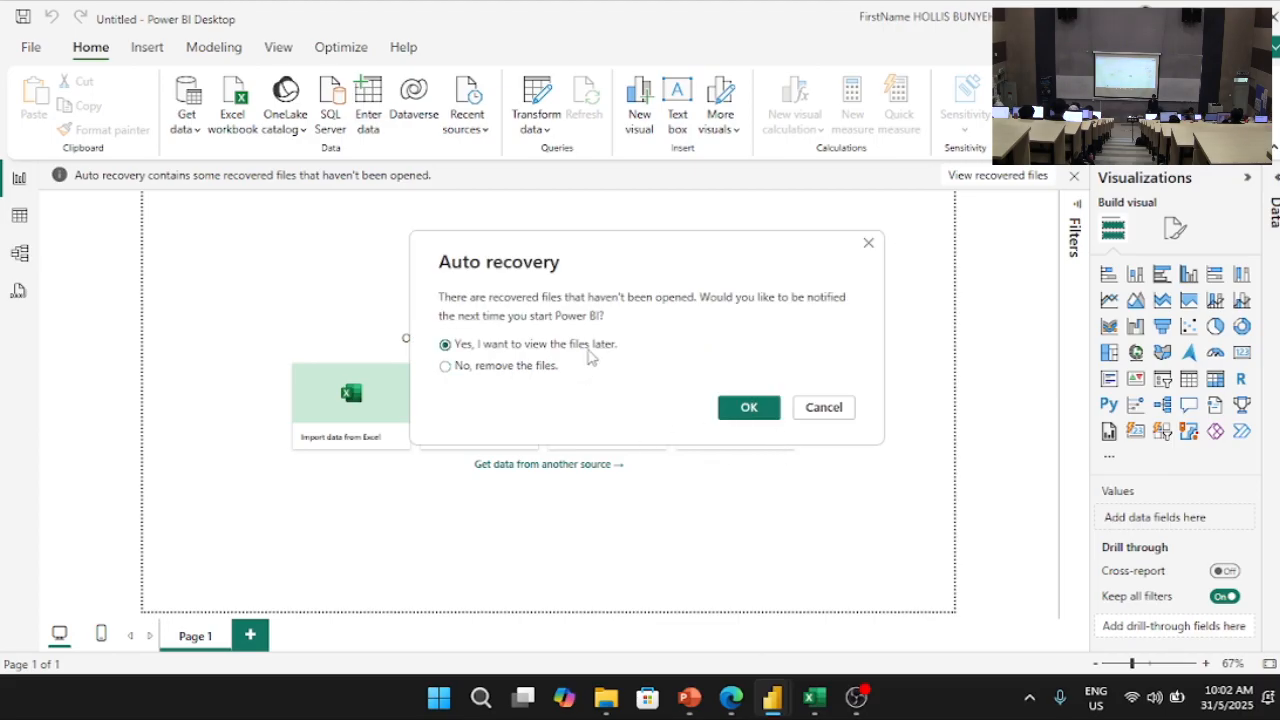
pyautogui.click(762, 409)
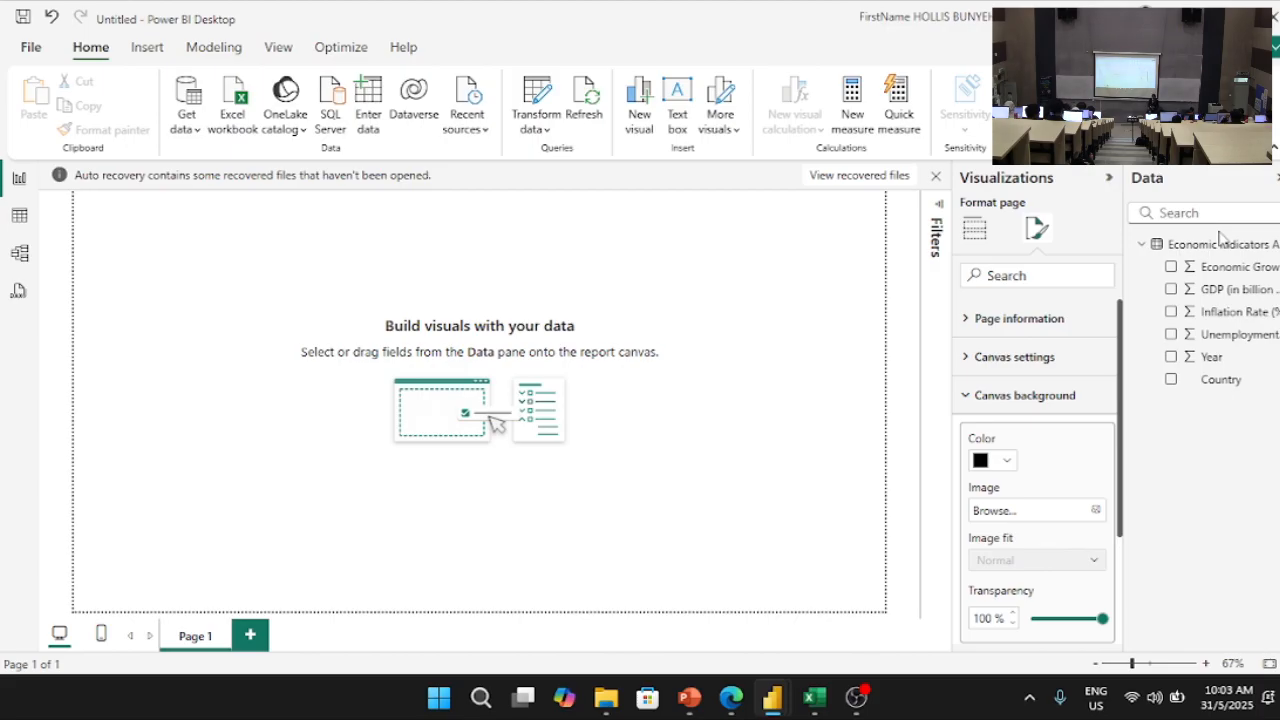
# Step: Reopen the canvas background settings, try a blue shade, and set the background colour back to black
pyautogui.click(1107, 178)
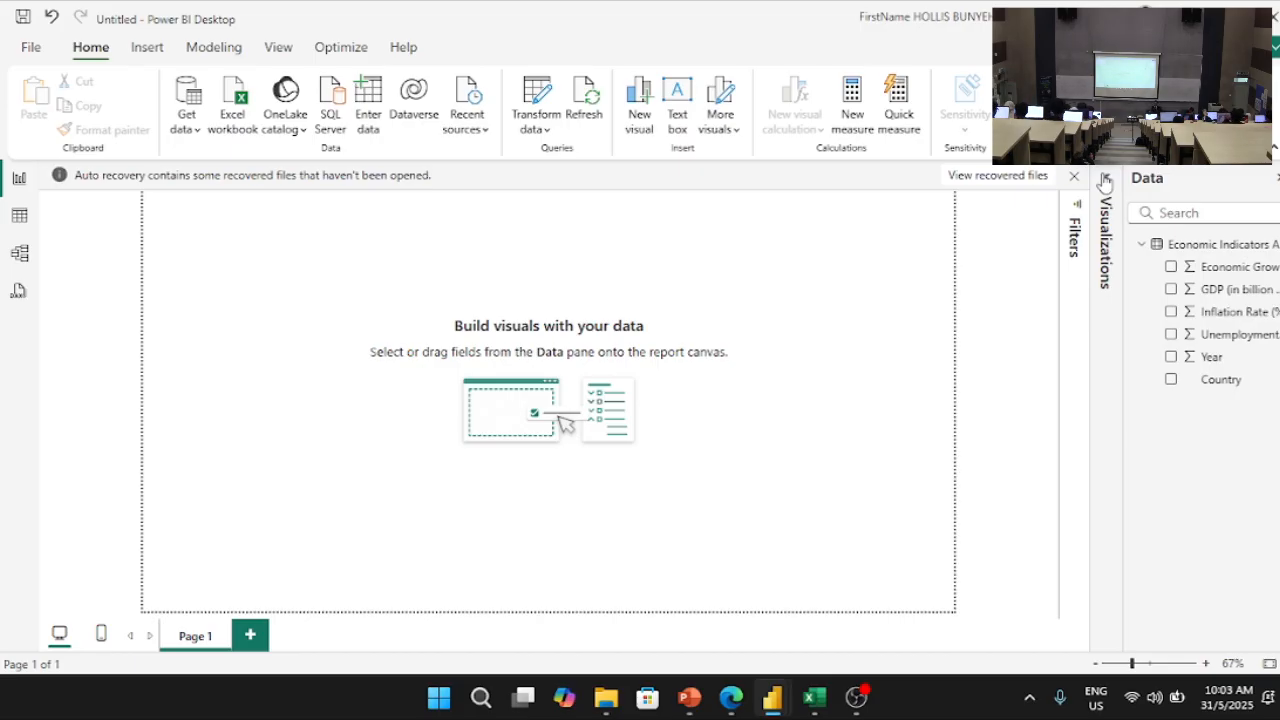
pyautogui.click(1105, 180)
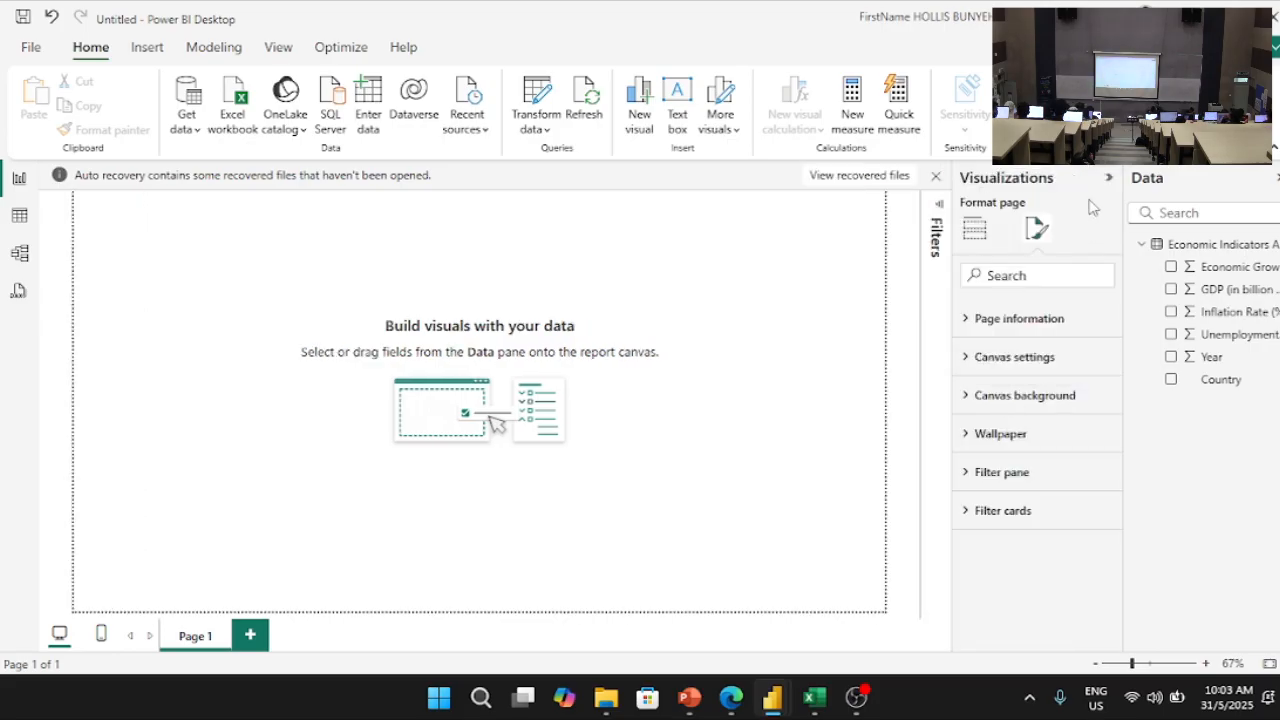
pyautogui.click(990, 397)
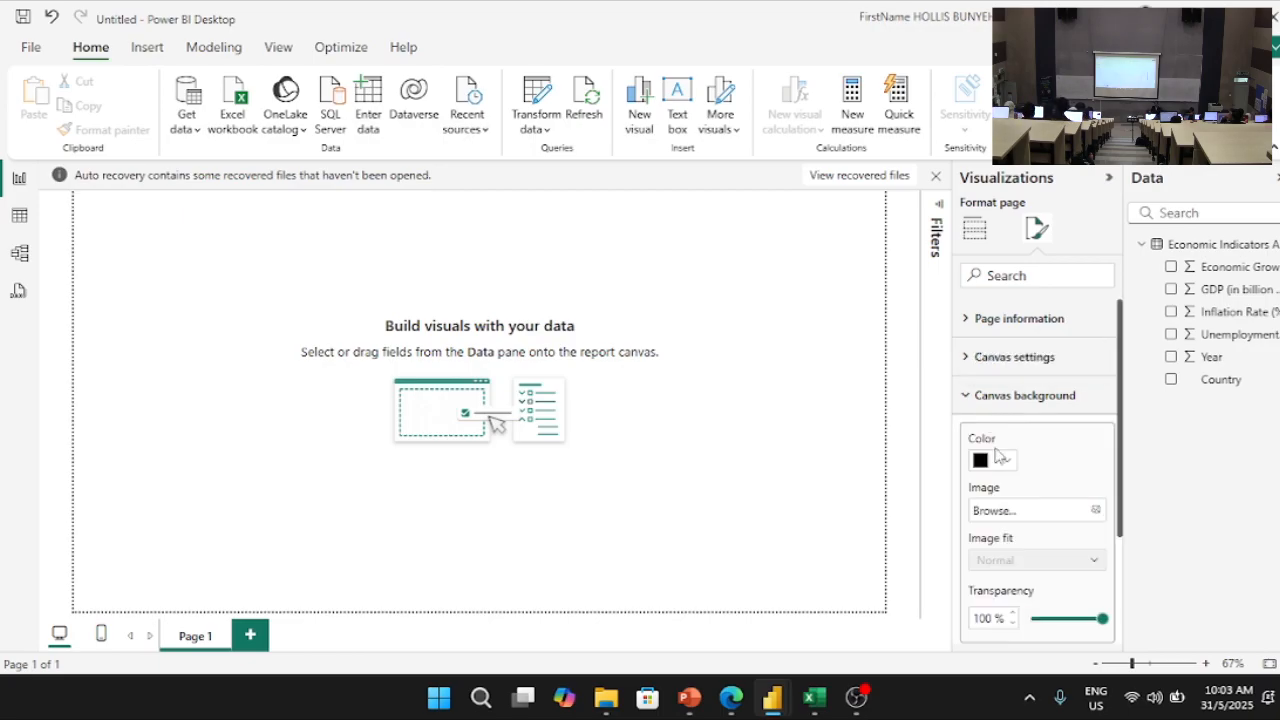
pyautogui.click(1004, 463)
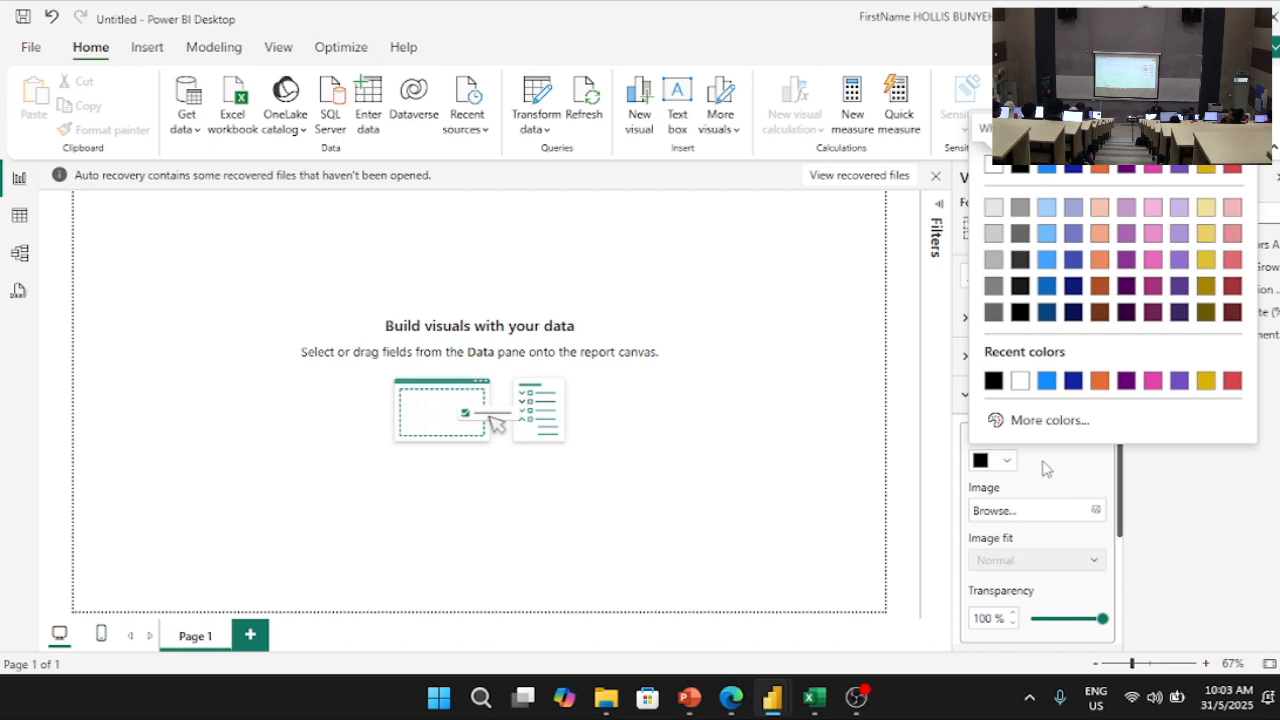
pyautogui.click(1045, 470)
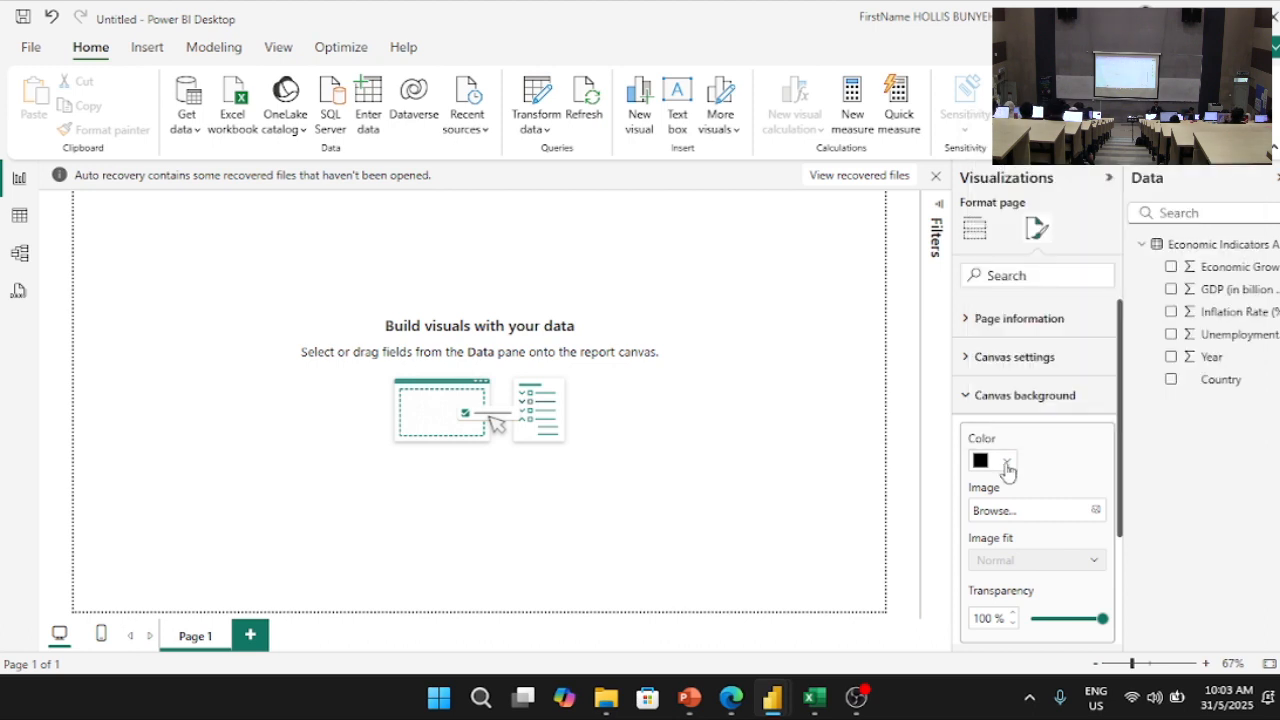
pyautogui.click(1006, 462)
pyautogui.click(1048, 288)
pyautogui.click(1007, 462)
pyautogui.click(1020, 380)
# Step: Try 25% transparency for the canvas background, then set it to 75%
pyautogui.scroll(-3, 1057, 449)
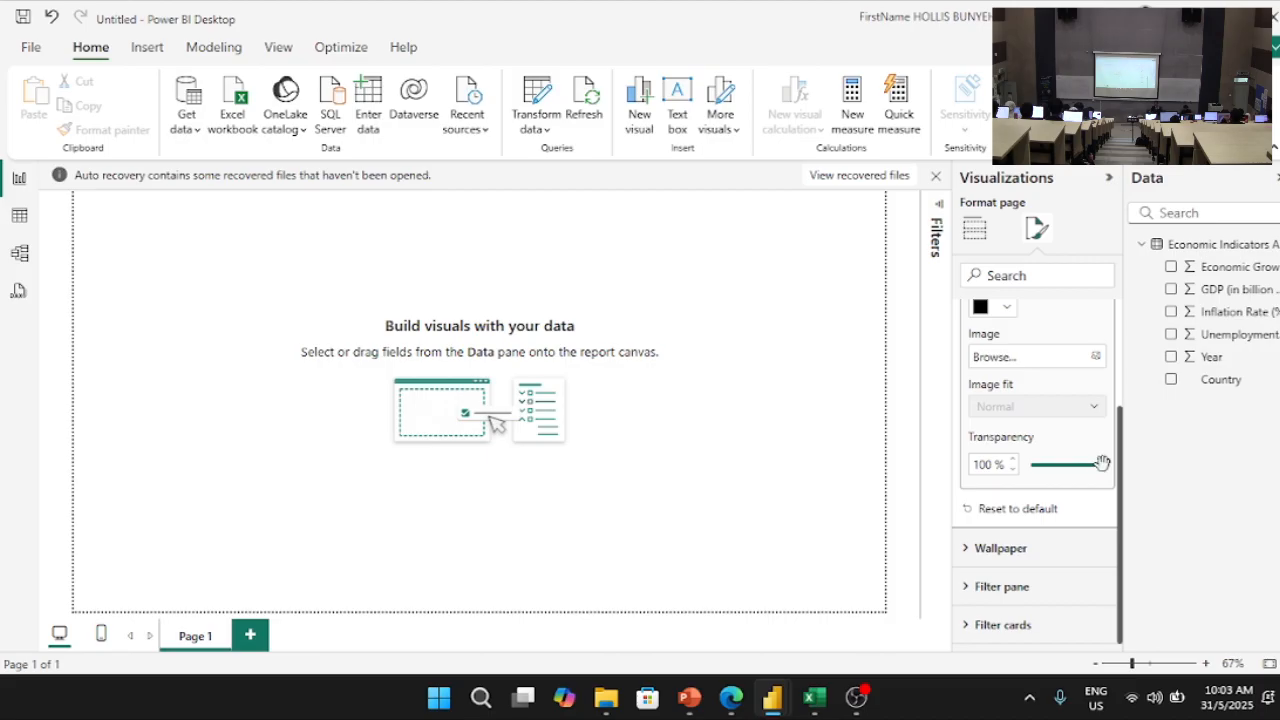
pyautogui.click(1008, 465)
pyautogui.write('25')
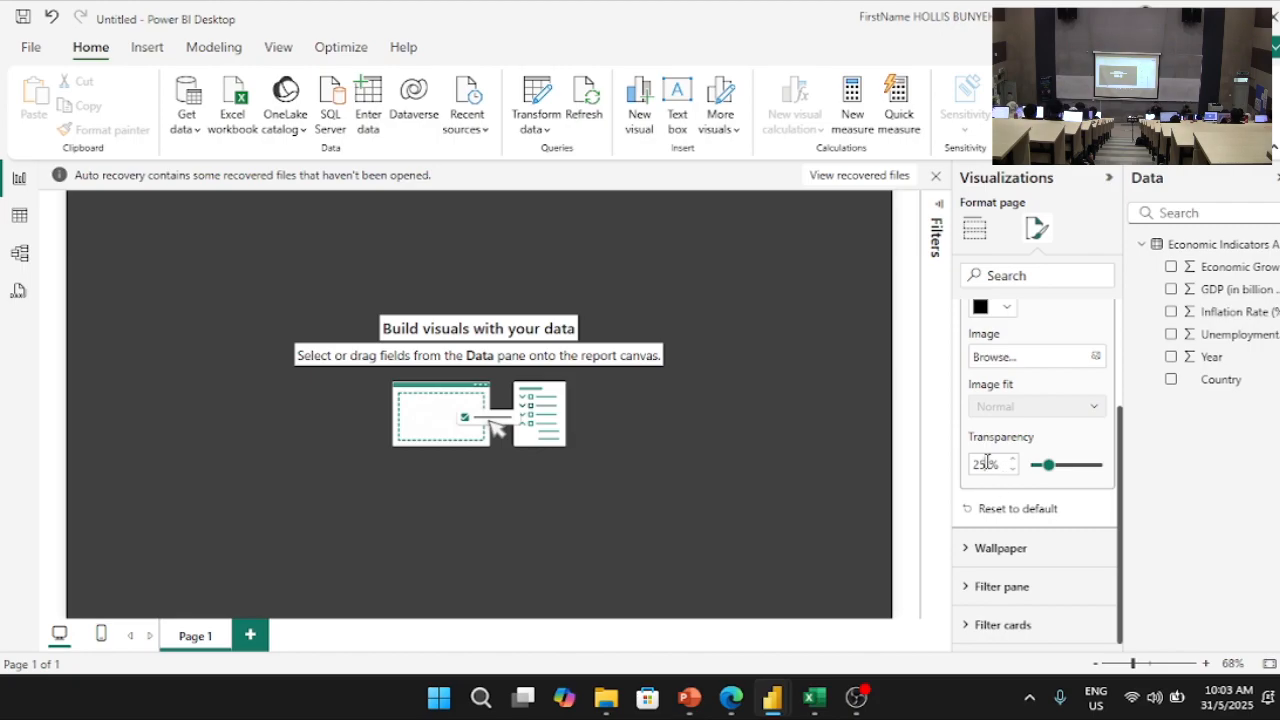
pyautogui.click(987, 462)
pyautogui.write('75')
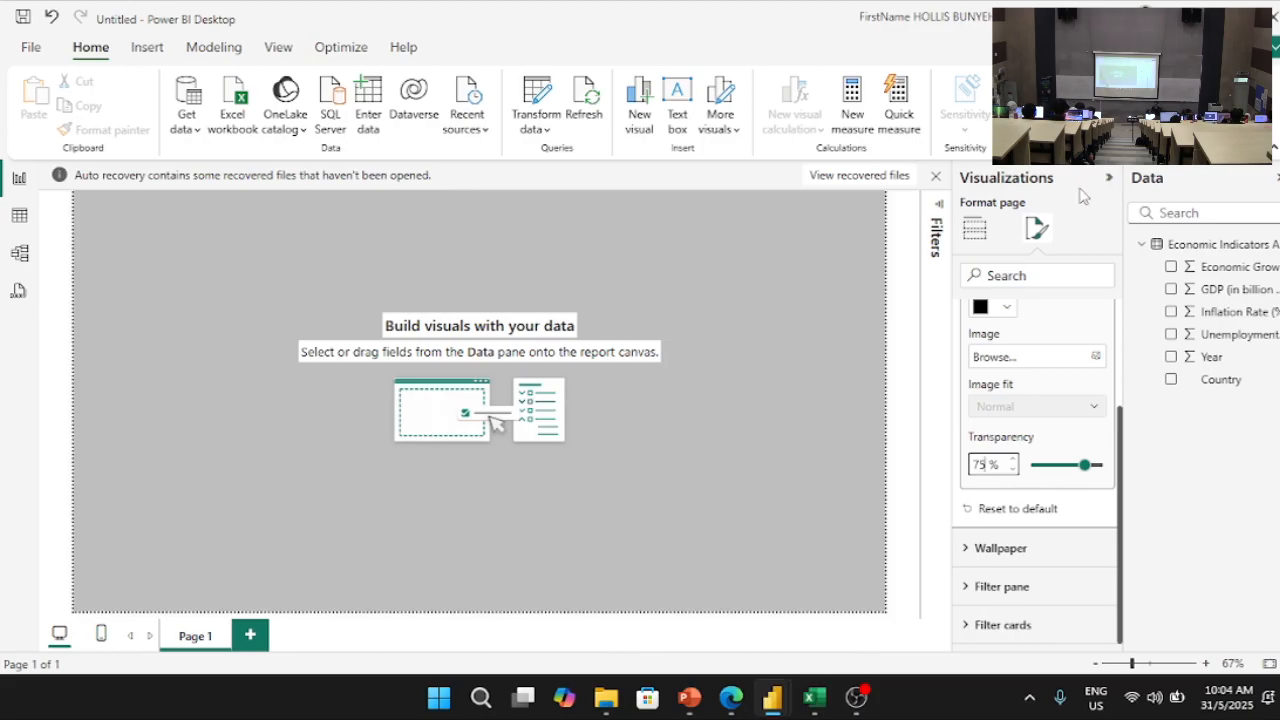
# Step: Insert an empty text box on the report page and delete it again
pyautogui.click(1110, 183)
pyautogui.click(1110, 183)
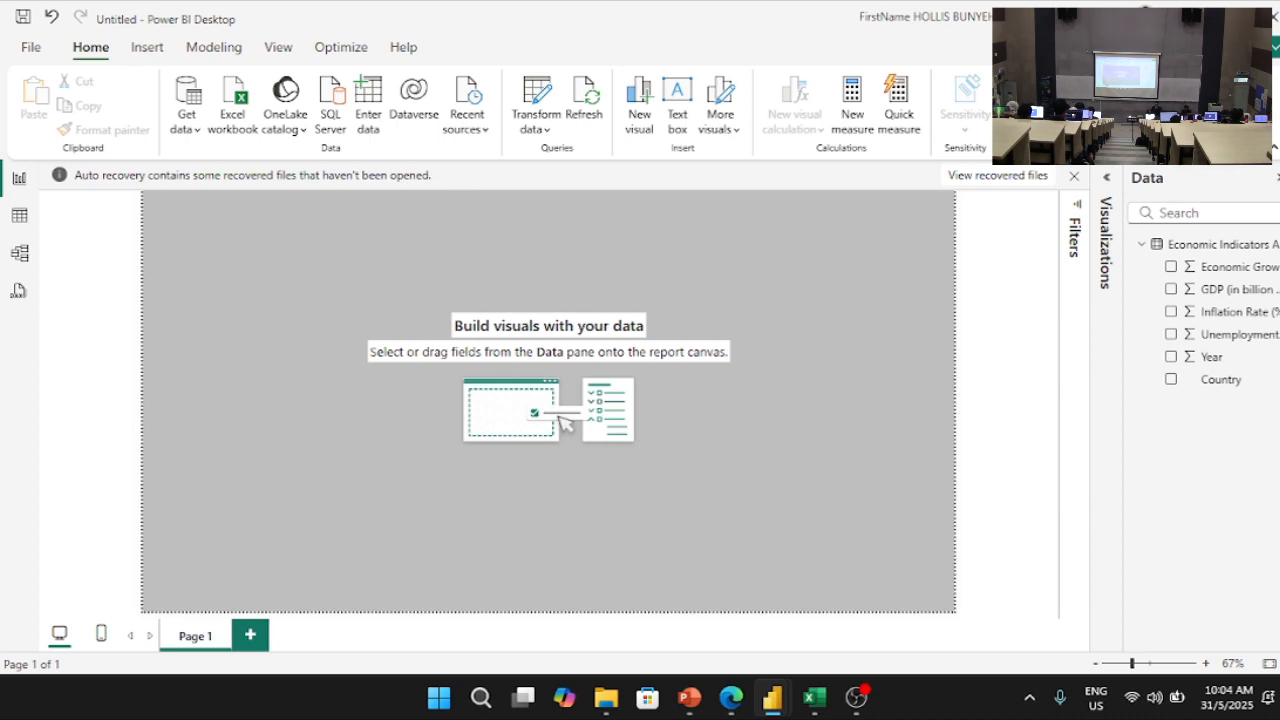
pyautogui.click(680, 110)
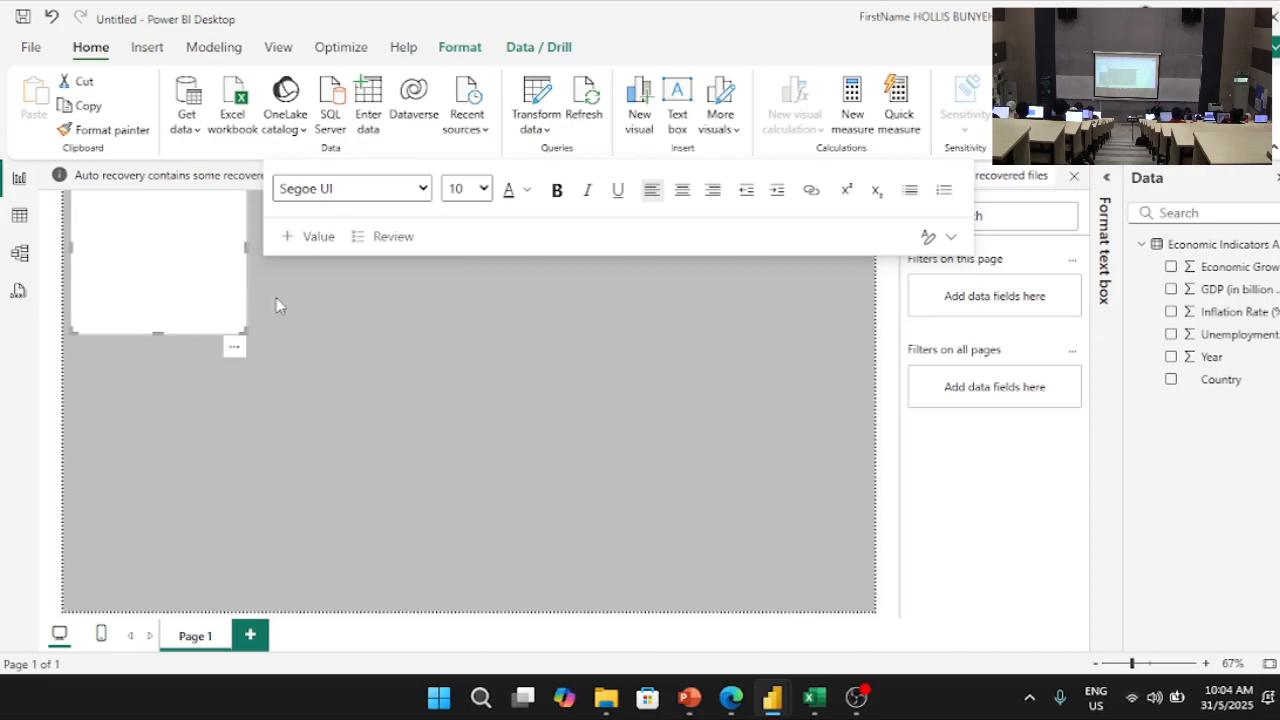
pyautogui.click(300, 330)
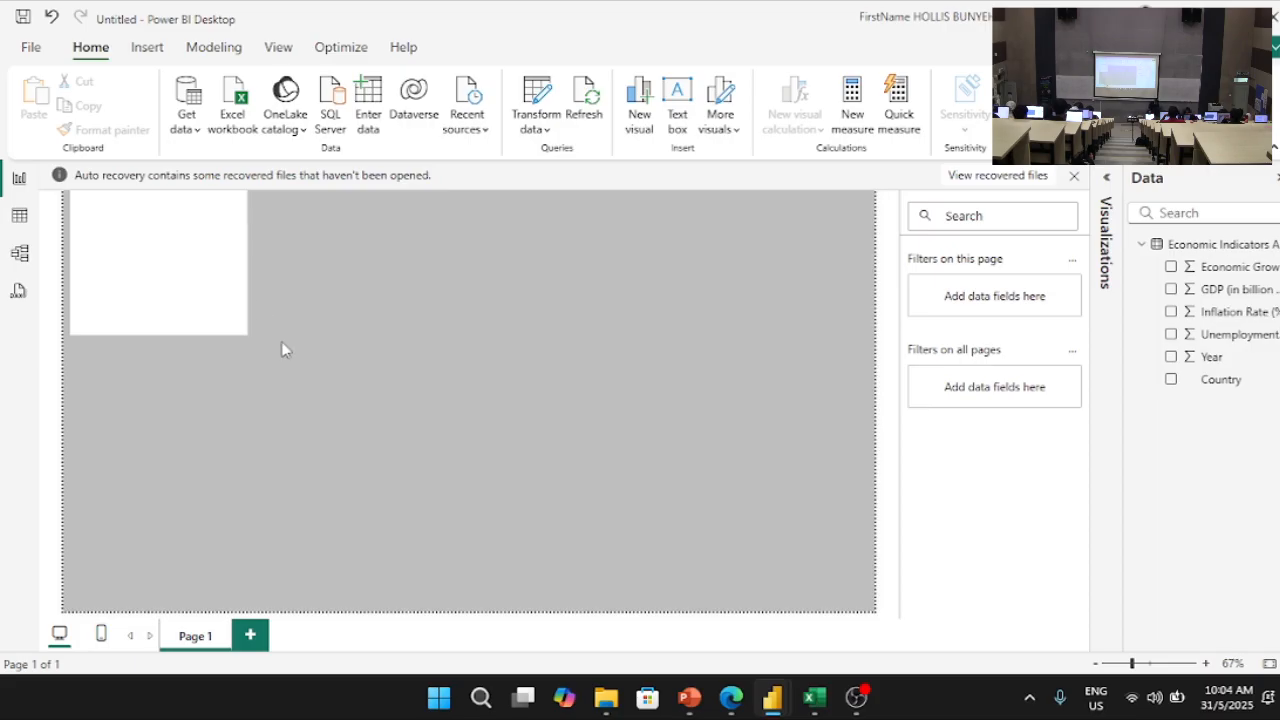
pyautogui.hotkey('ctrl', 'z')
pyautogui.click(220, 320)
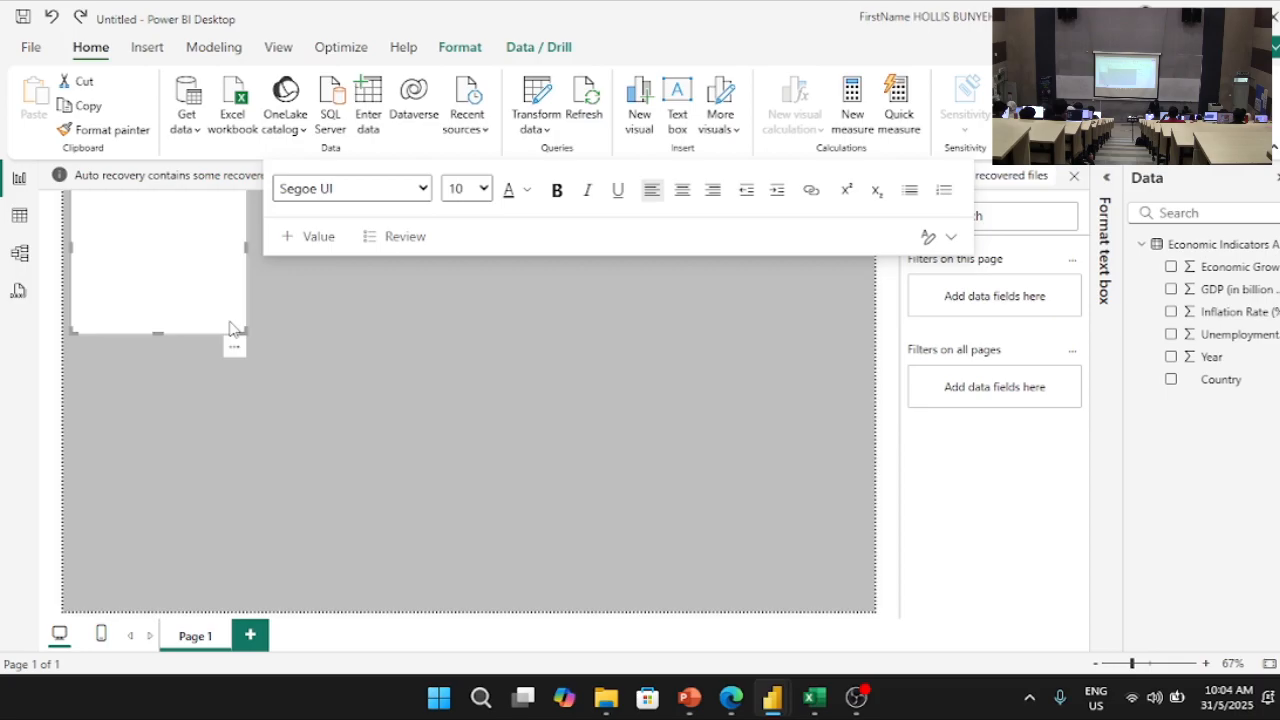
pyautogui.click(223, 350)
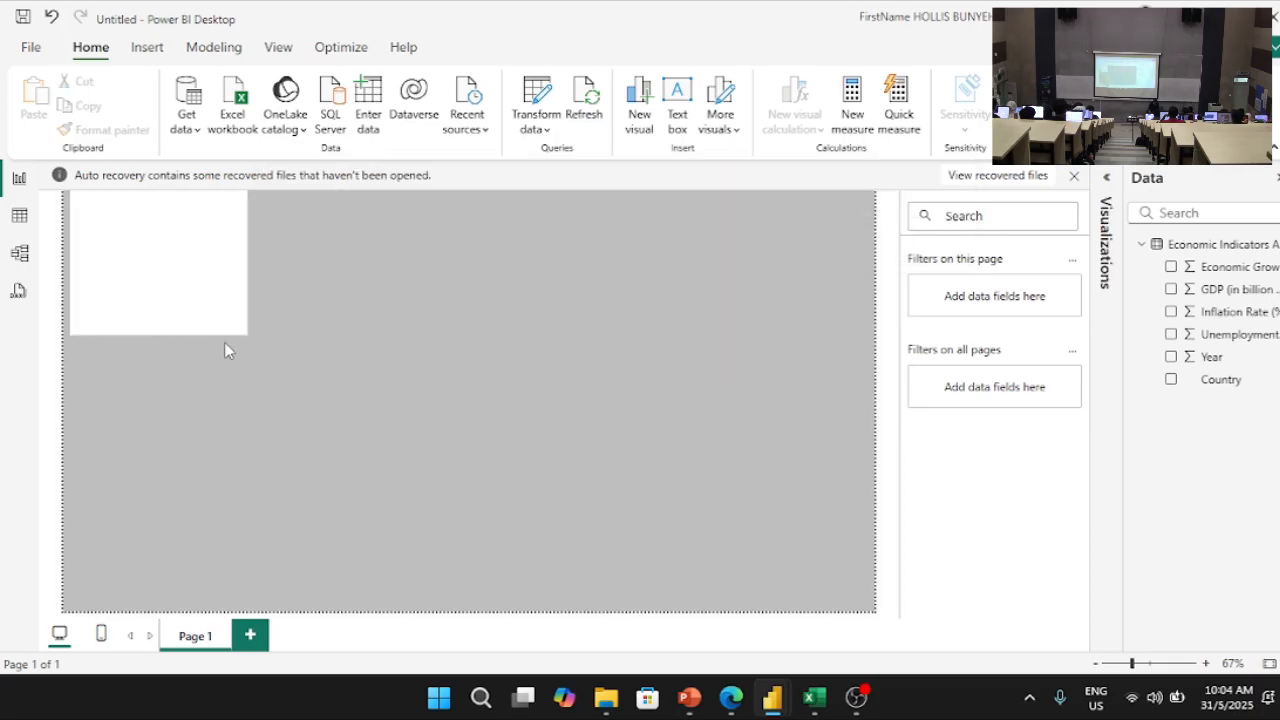
pyautogui.click(233, 342)
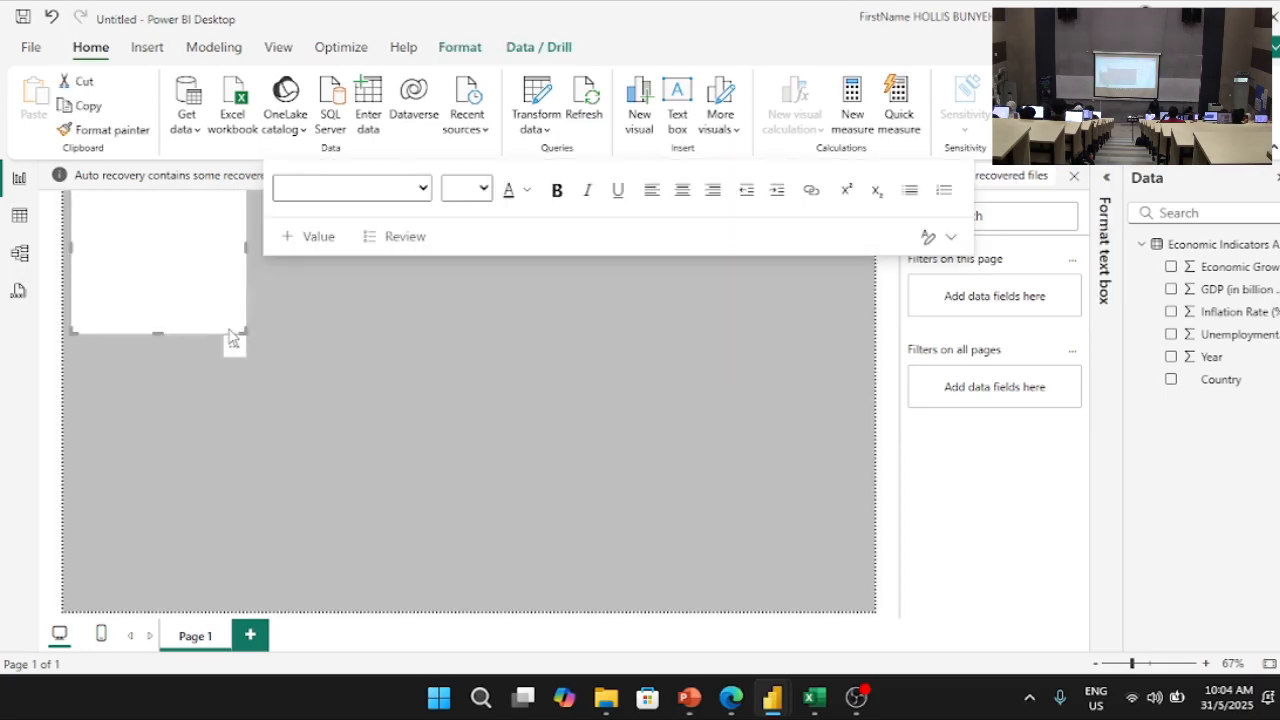
pyautogui.press('Delete')
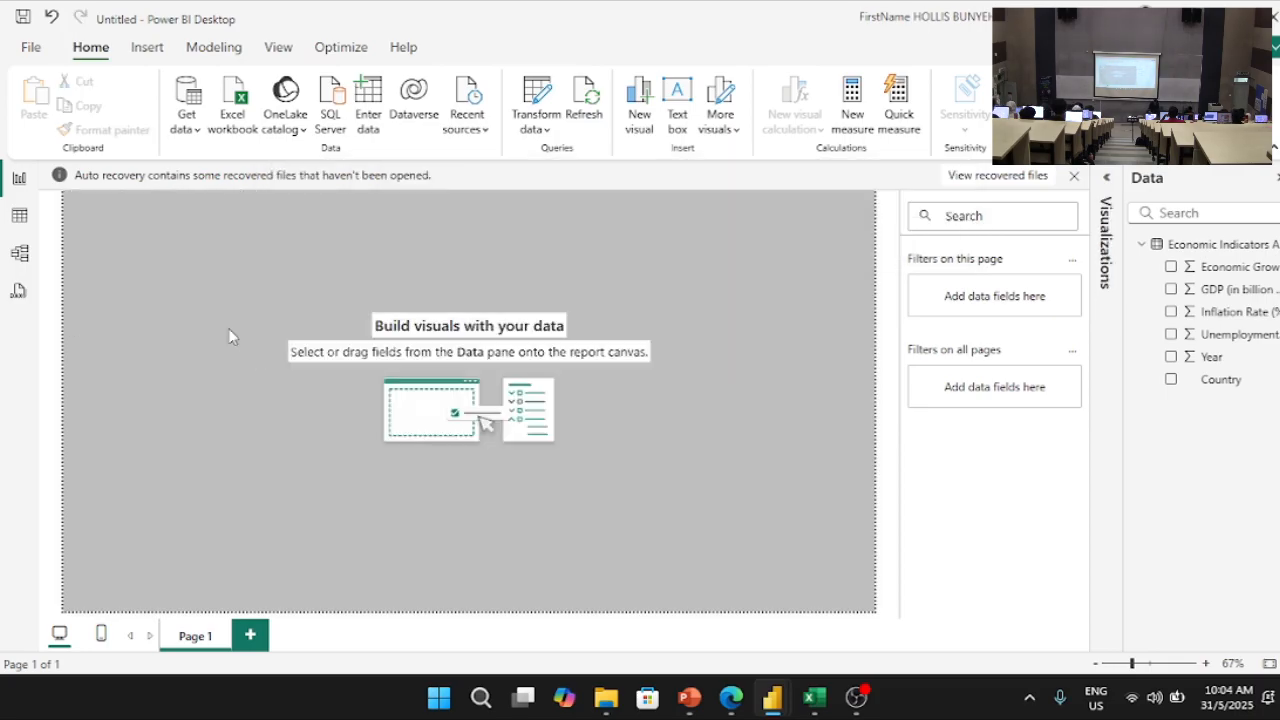
# Step: Try 50% transparency for the canvas background, then set it back to 75%
pyautogui.click(1107, 180)
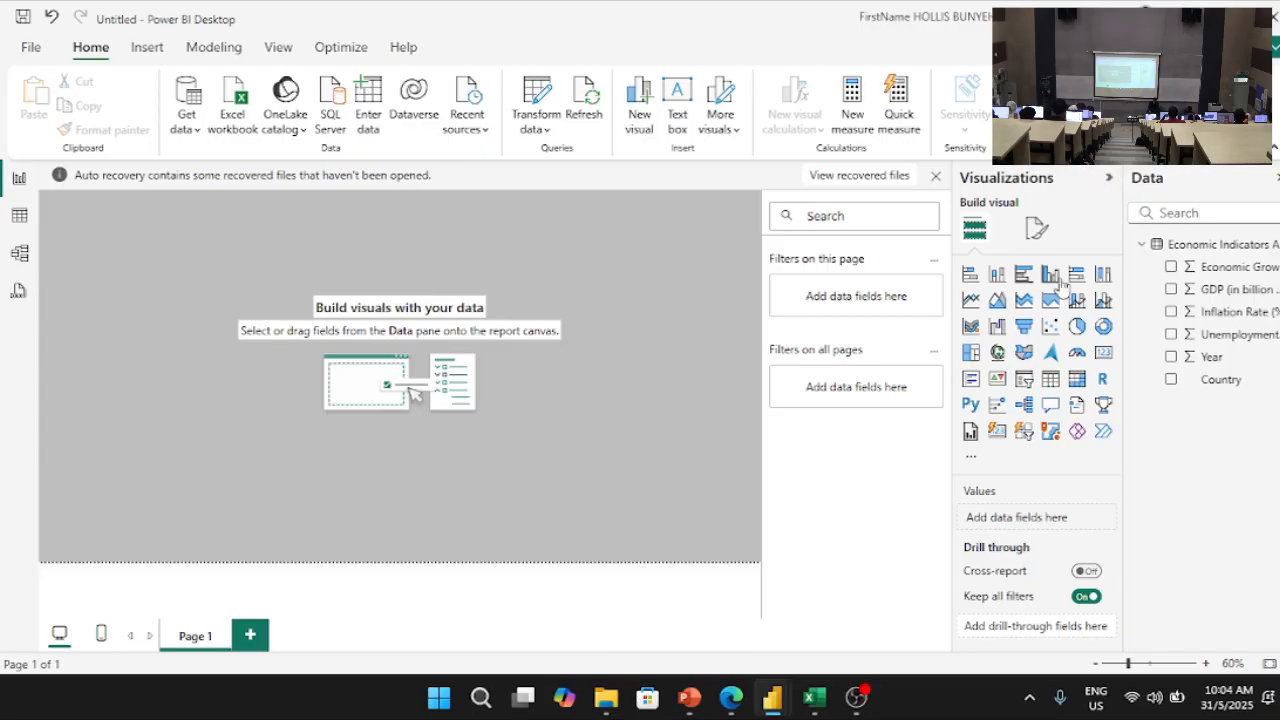
pyautogui.click(1035, 230)
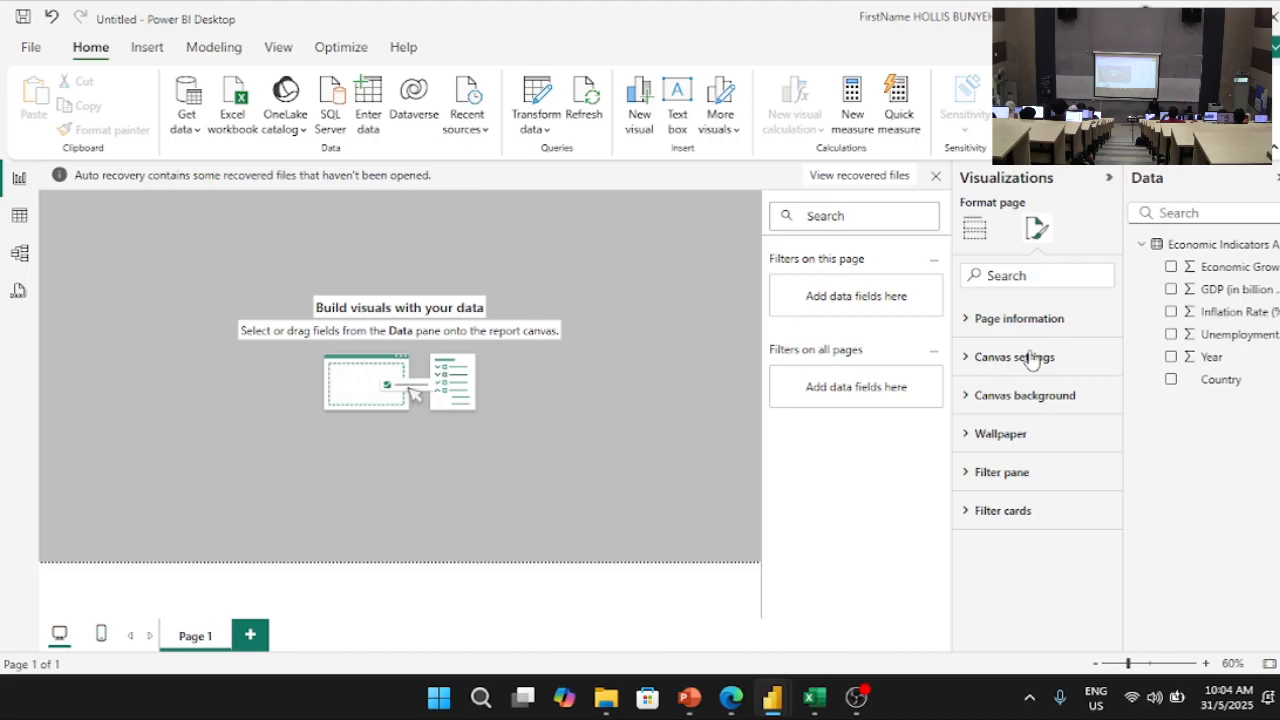
pyautogui.click(1024, 403)
pyautogui.scroll(-3, 1025, 410)
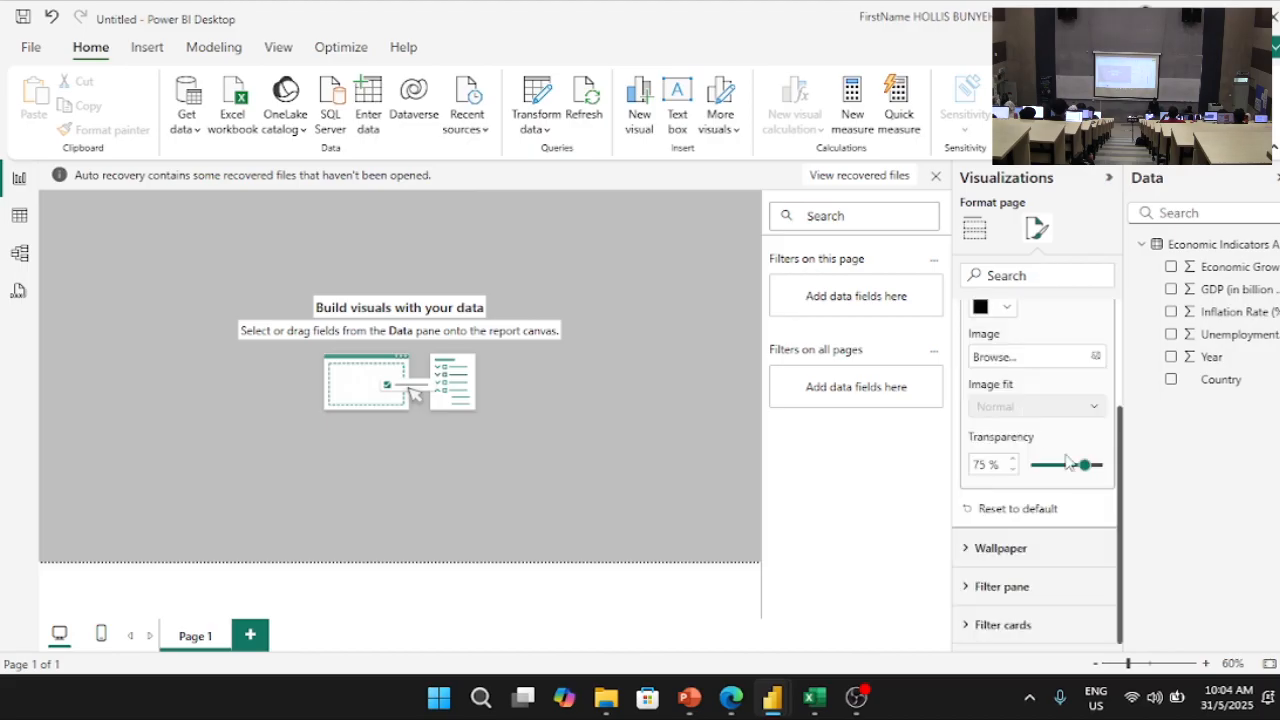
pyautogui.moveTo(1086, 466)
pyautogui.mouseDown()
pyautogui.moveTo(1043, 466)
pyautogui.moveTo(1066, 468)
pyautogui.mouseUp()
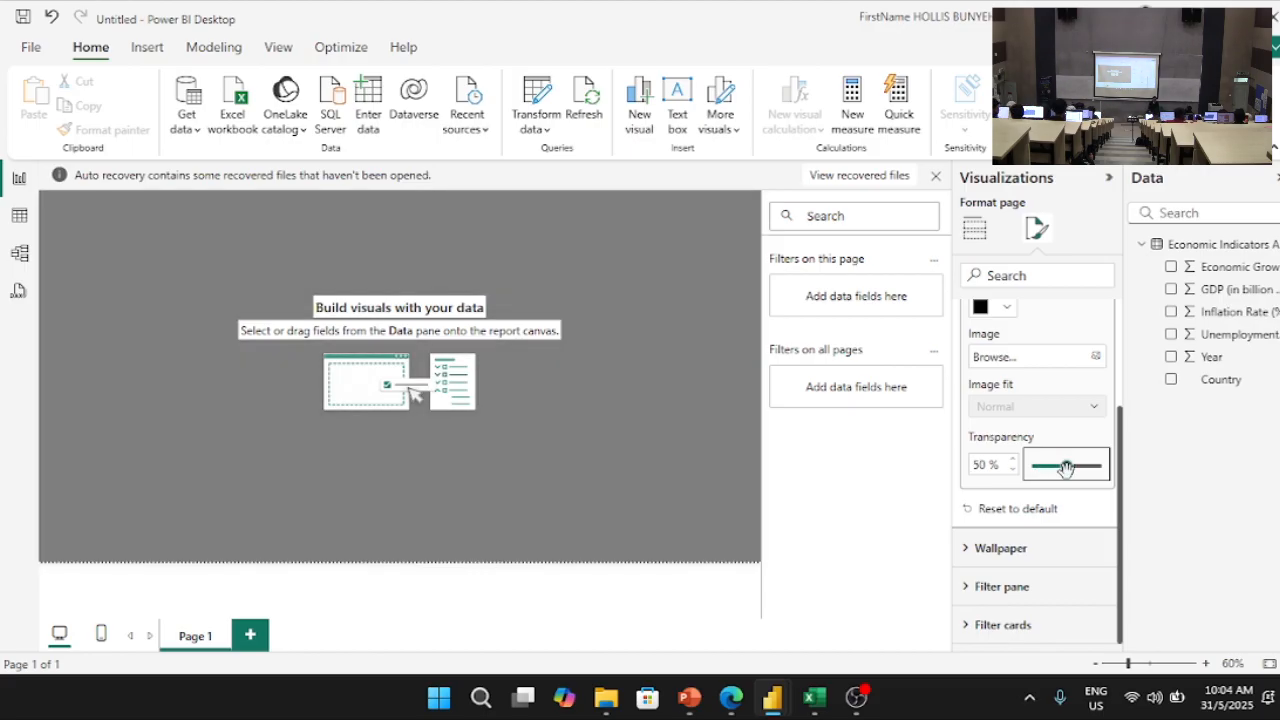
pyautogui.click(985, 465)
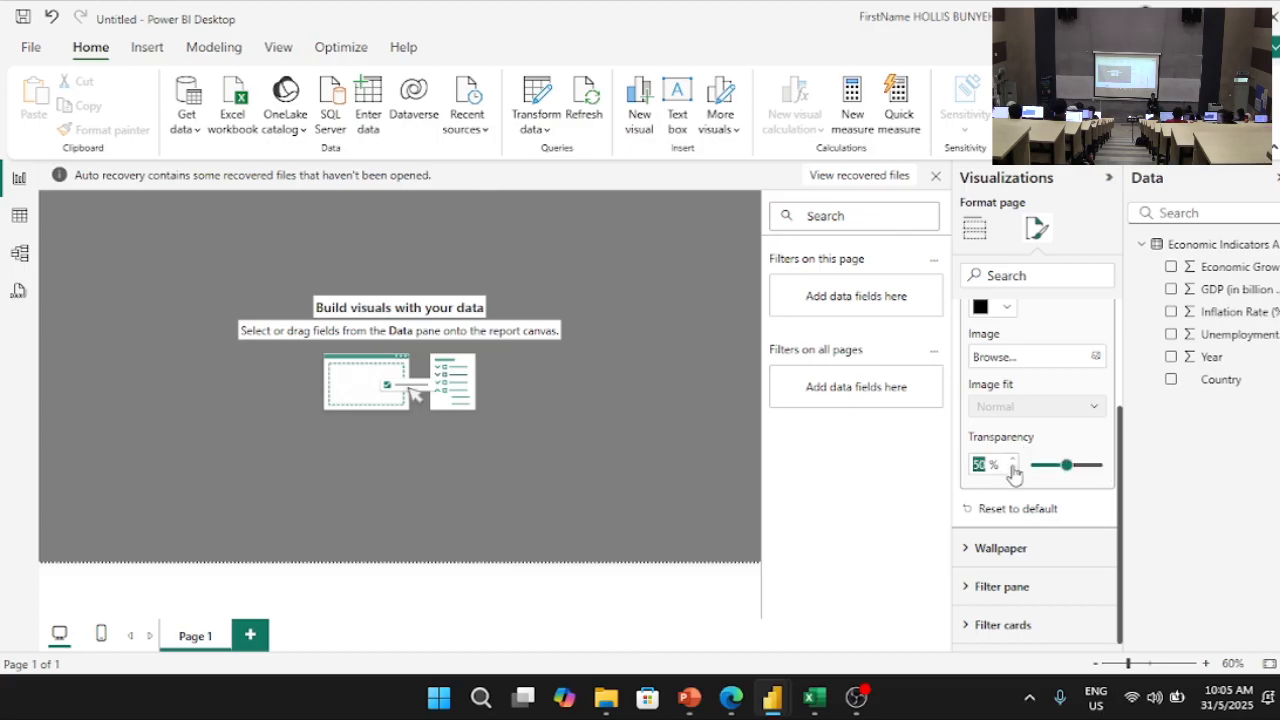
pyautogui.write('75')
pyautogui.press('Return')
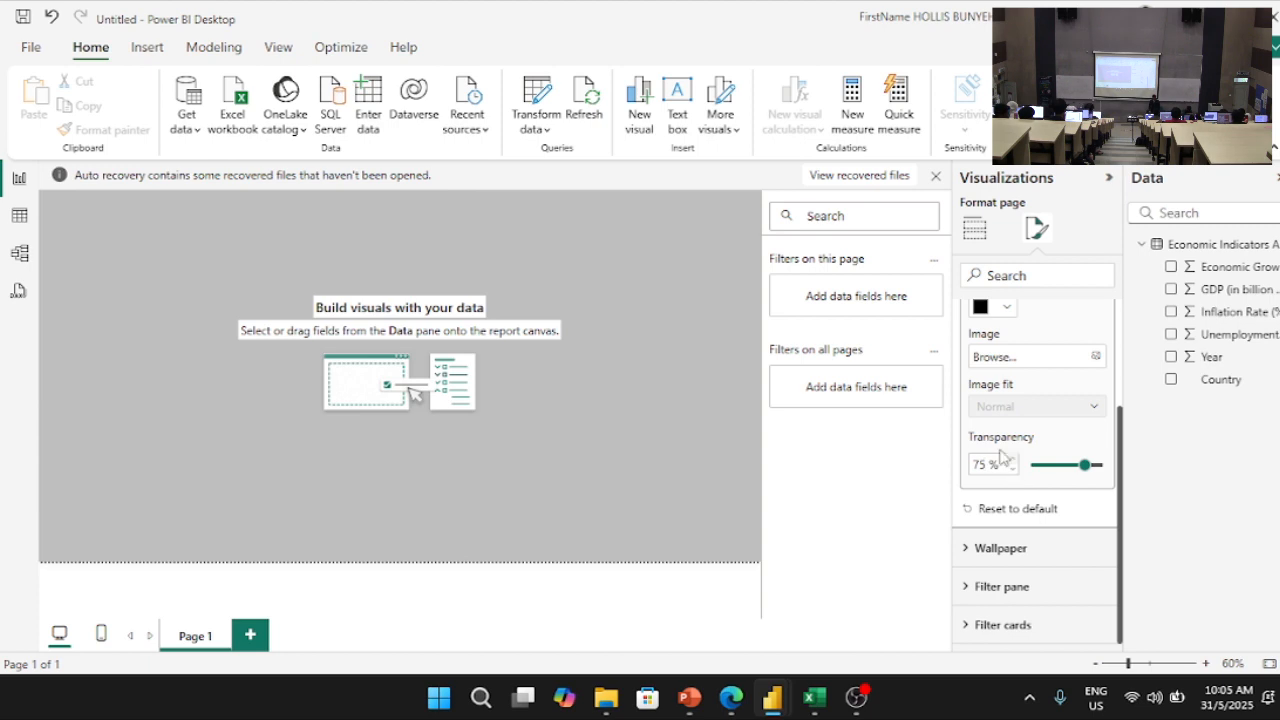
pyautogui.click(911, 486)
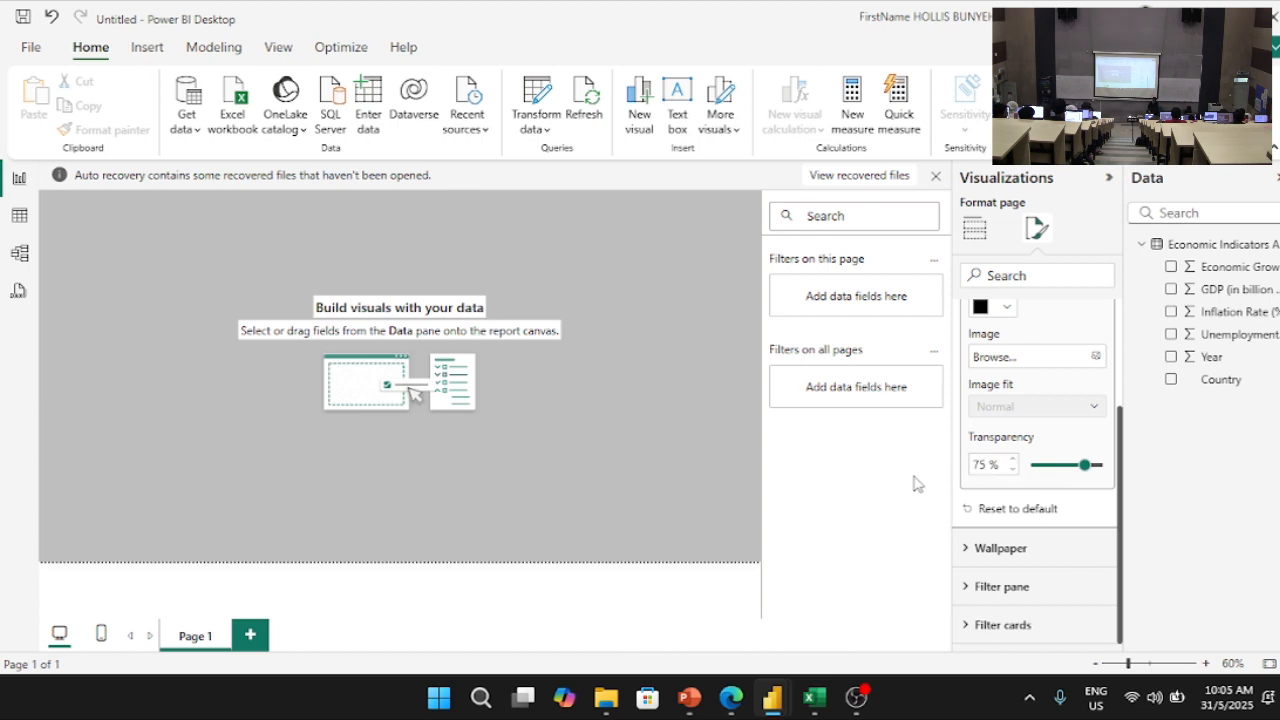
# Step: Insert a text box at the top of the page, widen it across most of the canvas and reduce its height
pyautogui.click(1110, 181)
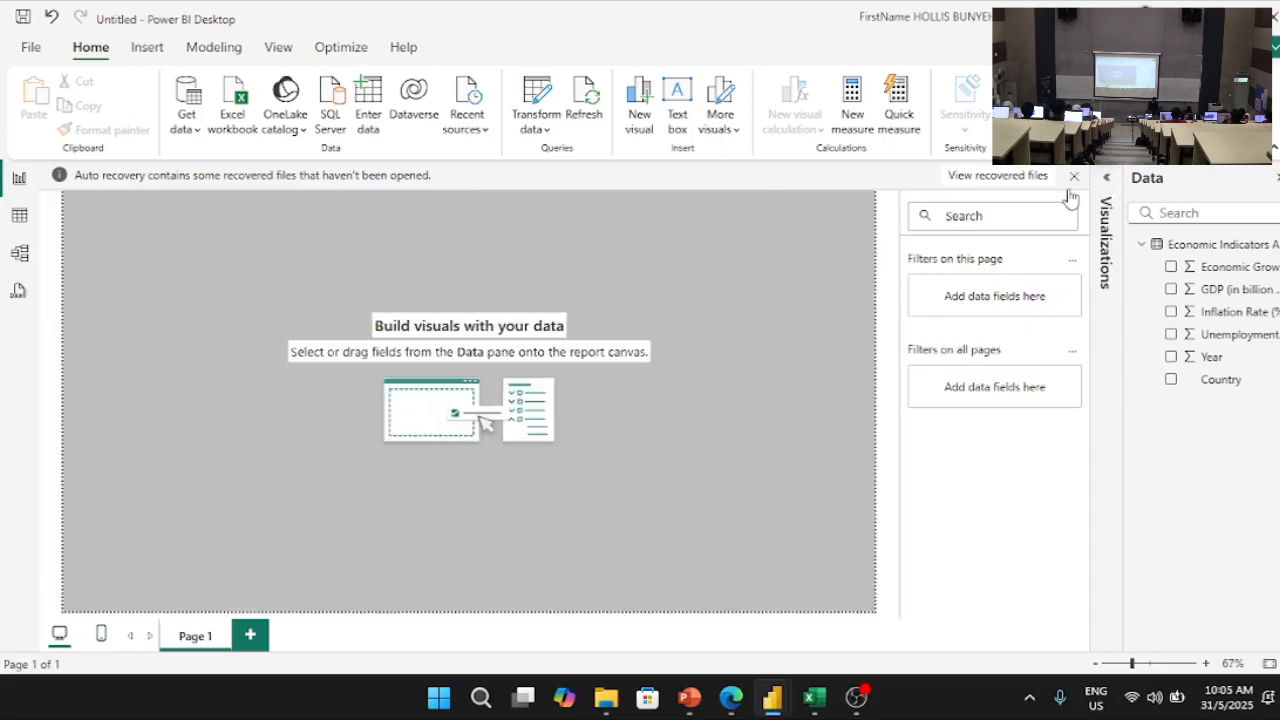
pyautogui.click(677, 93)
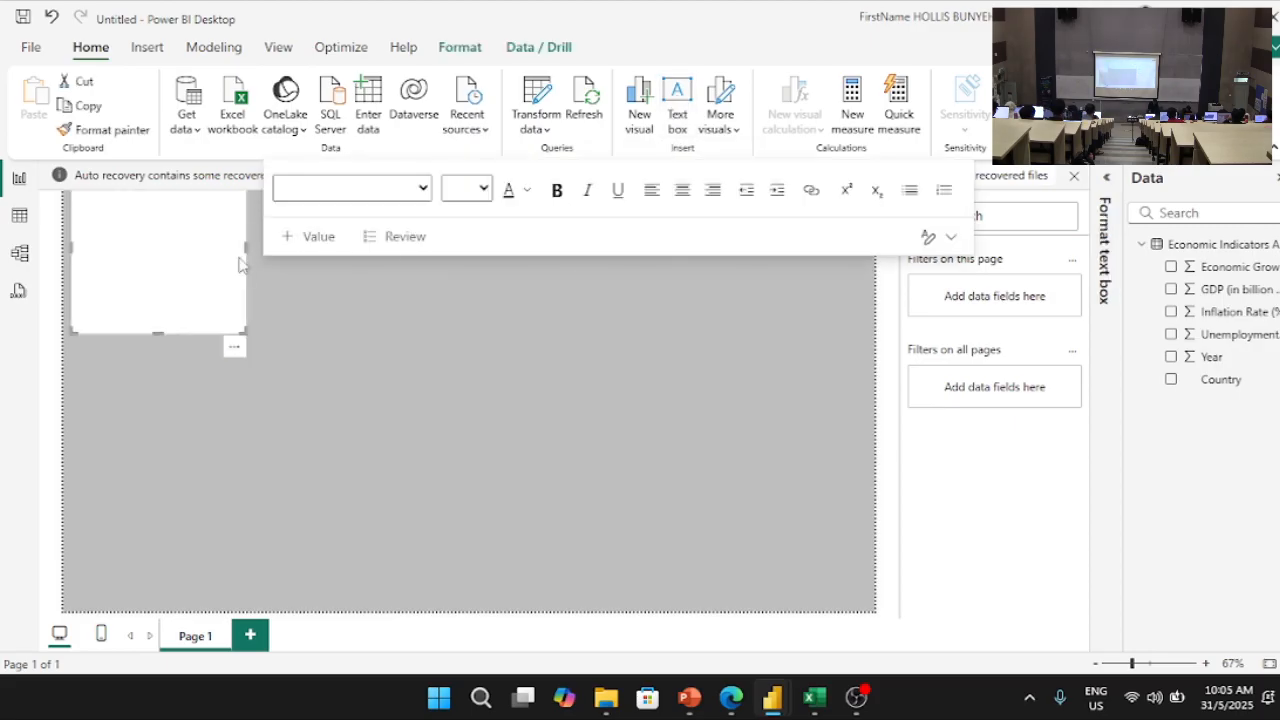
pyautogui.moveTo(246, 255); pyautogui.dragTo(839, 260)
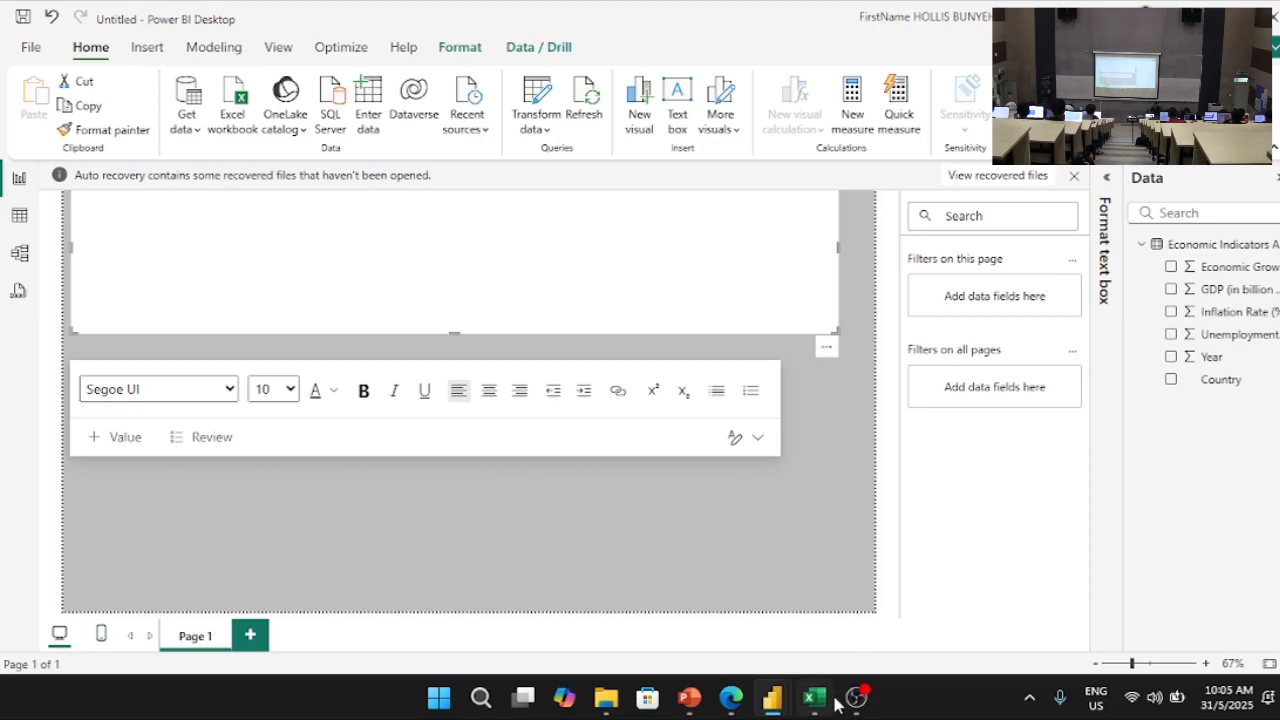
pyautogui.moveTo(830, 700)
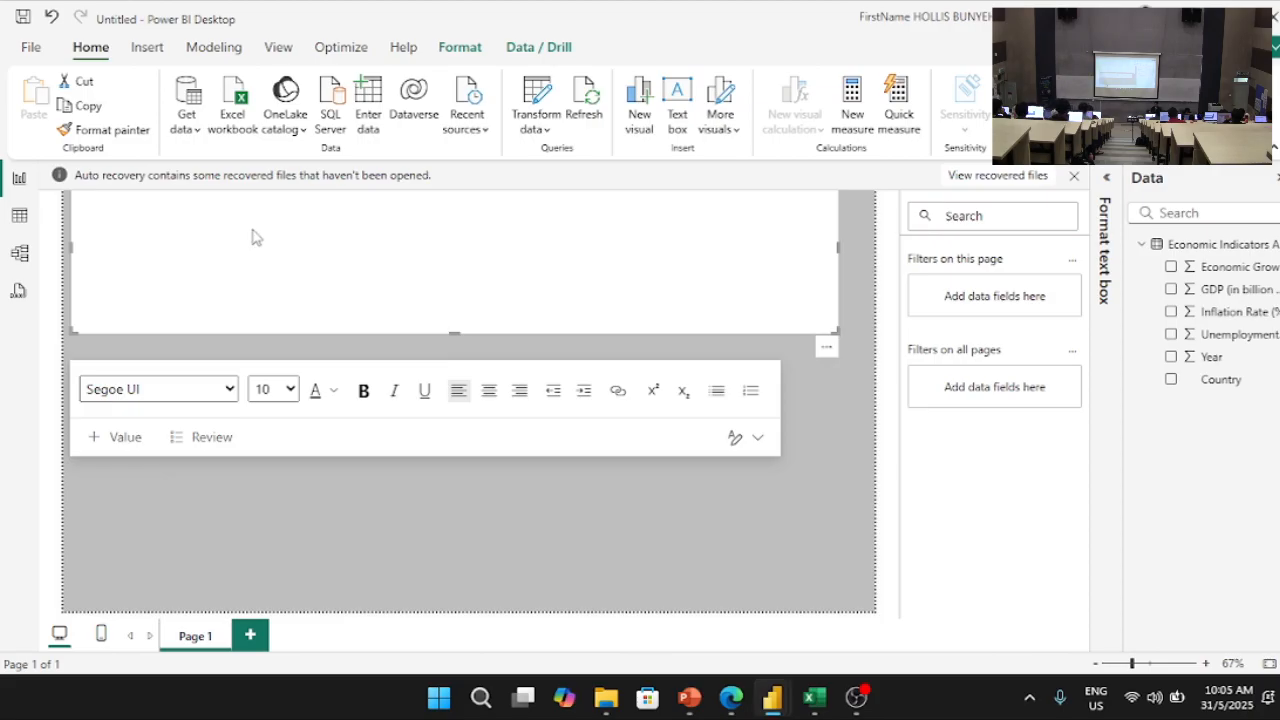
pyautogui.moveTo(452, 336); pyautogui.dragTo(423, 223)
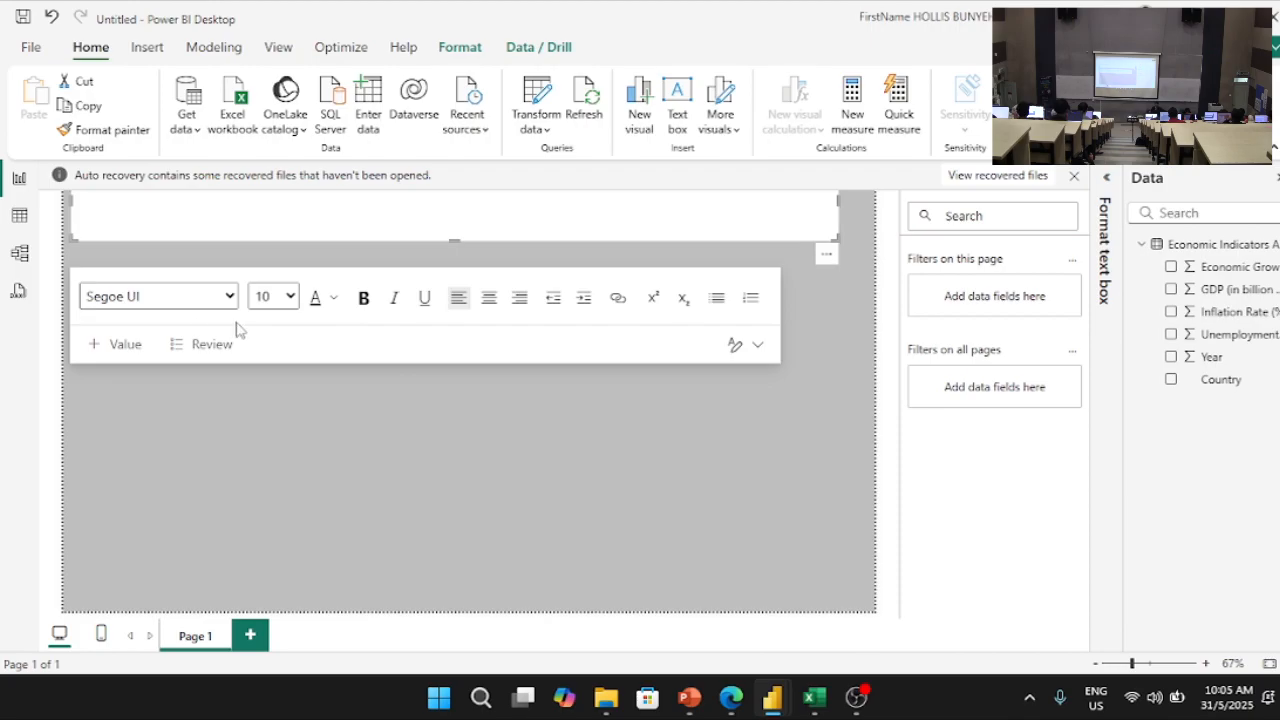
# Step: Dismiss the auto-recovery notice, choosing to view the files later, and collapse the page filters
pyautogui.click(1106, 178)
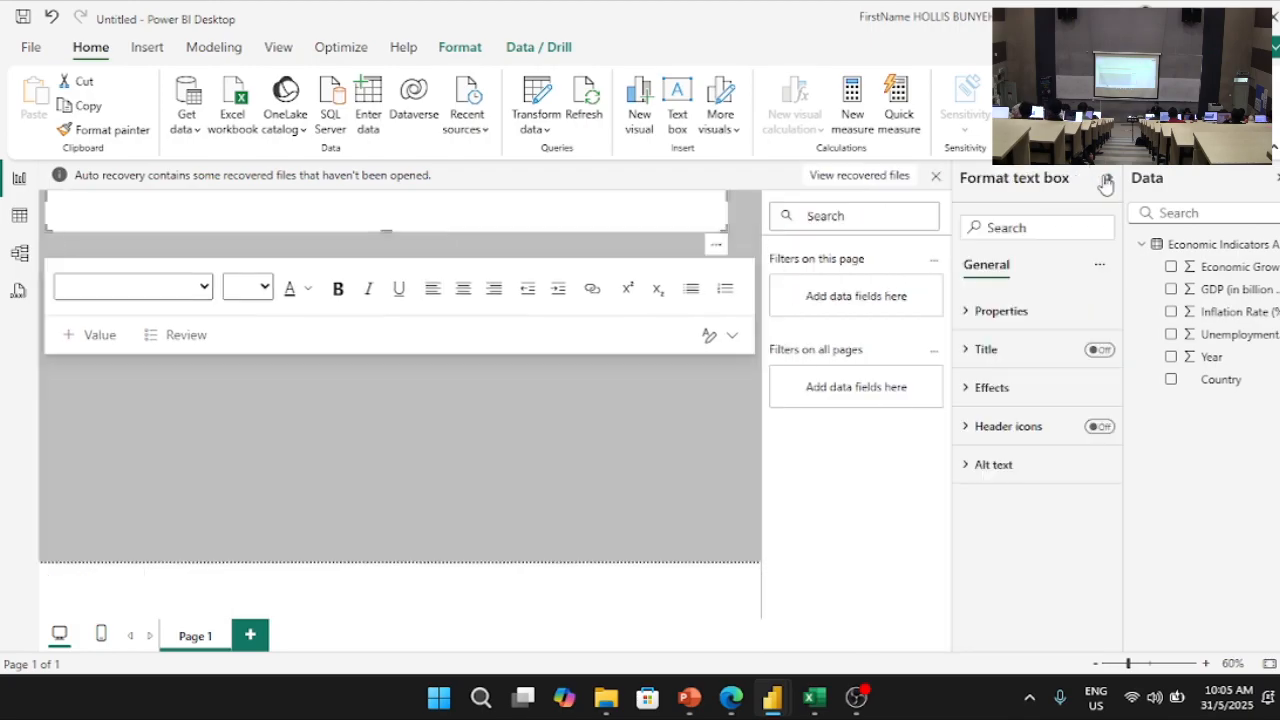
pyautogui.click(936, 175)
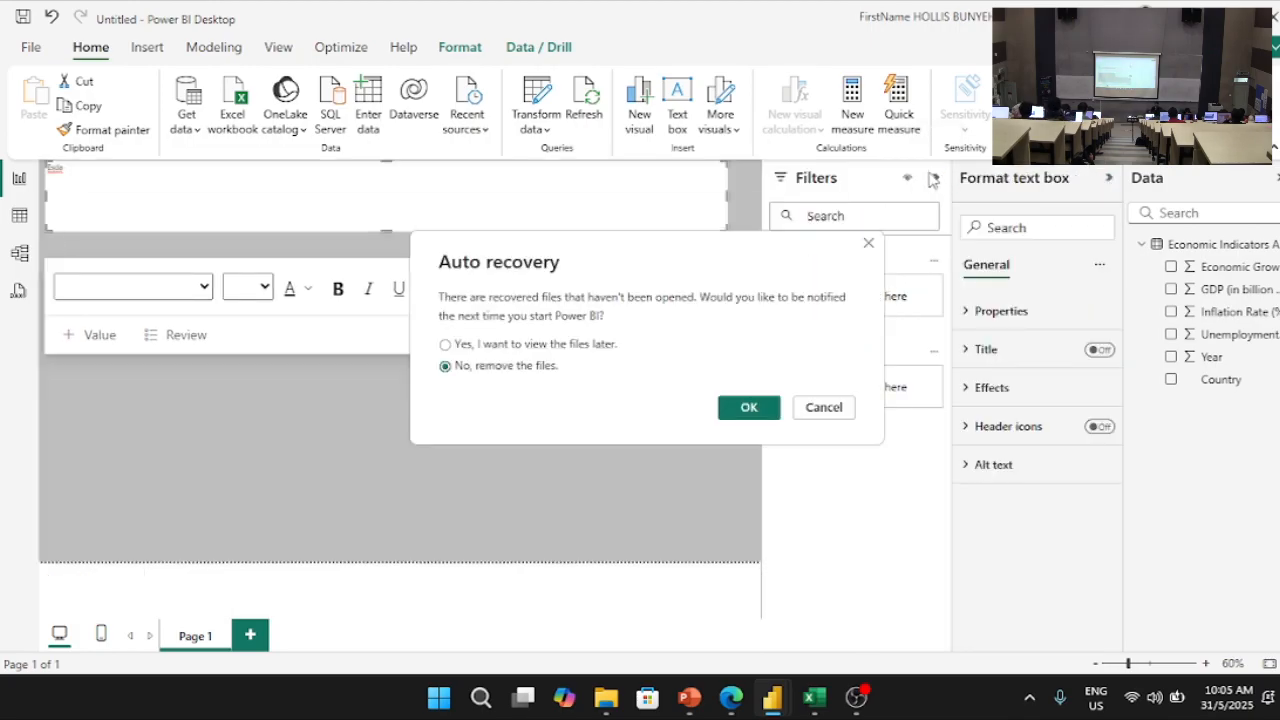
pyautogui.click(552, 346)
pyautogui.click(760, 409)
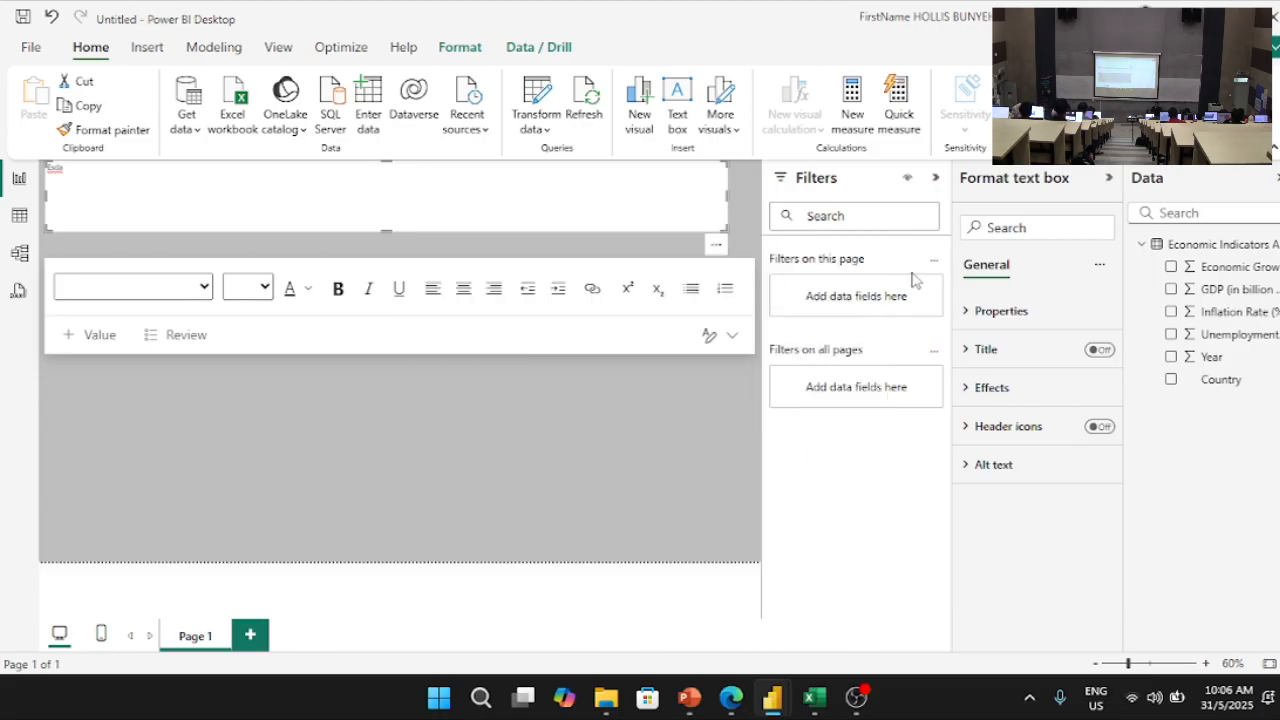
pyautogui.click(936, 177)
# Step: Enter the title "Economic Indicator and Inflation" in the text box
pyautogui.click(537, 224)
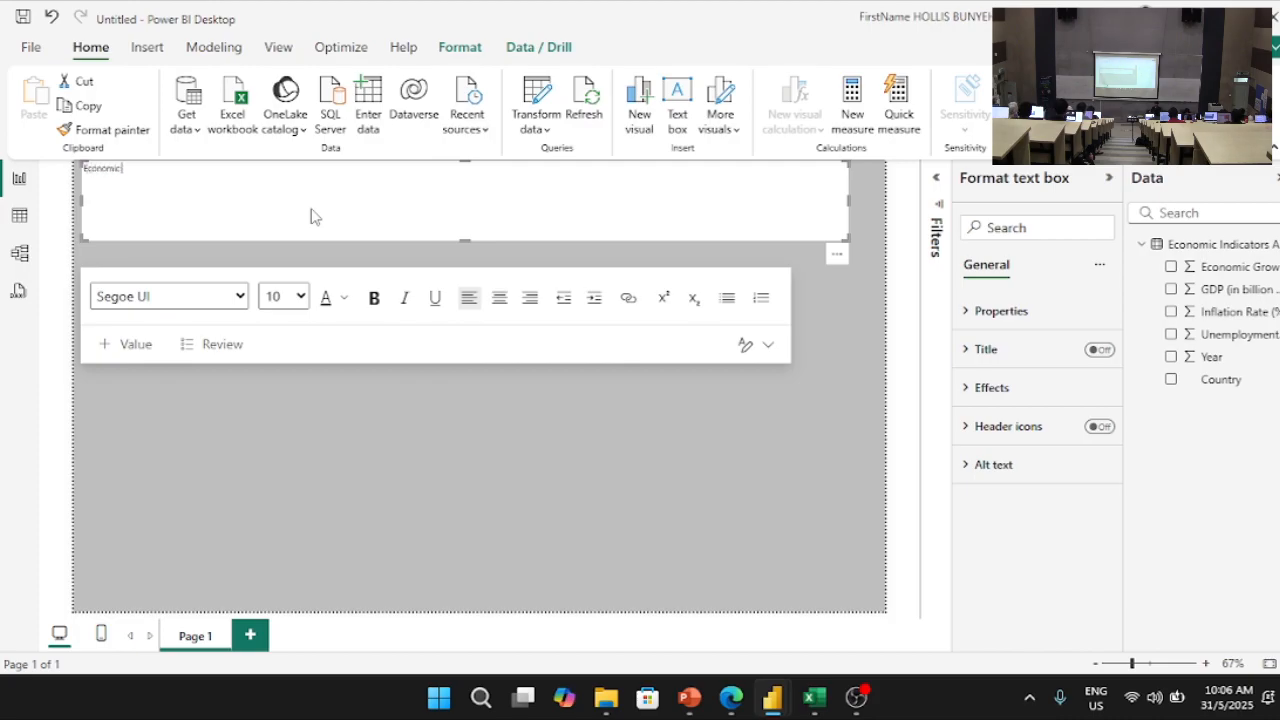
pyautogui.write('Economic Indicator and Inf')
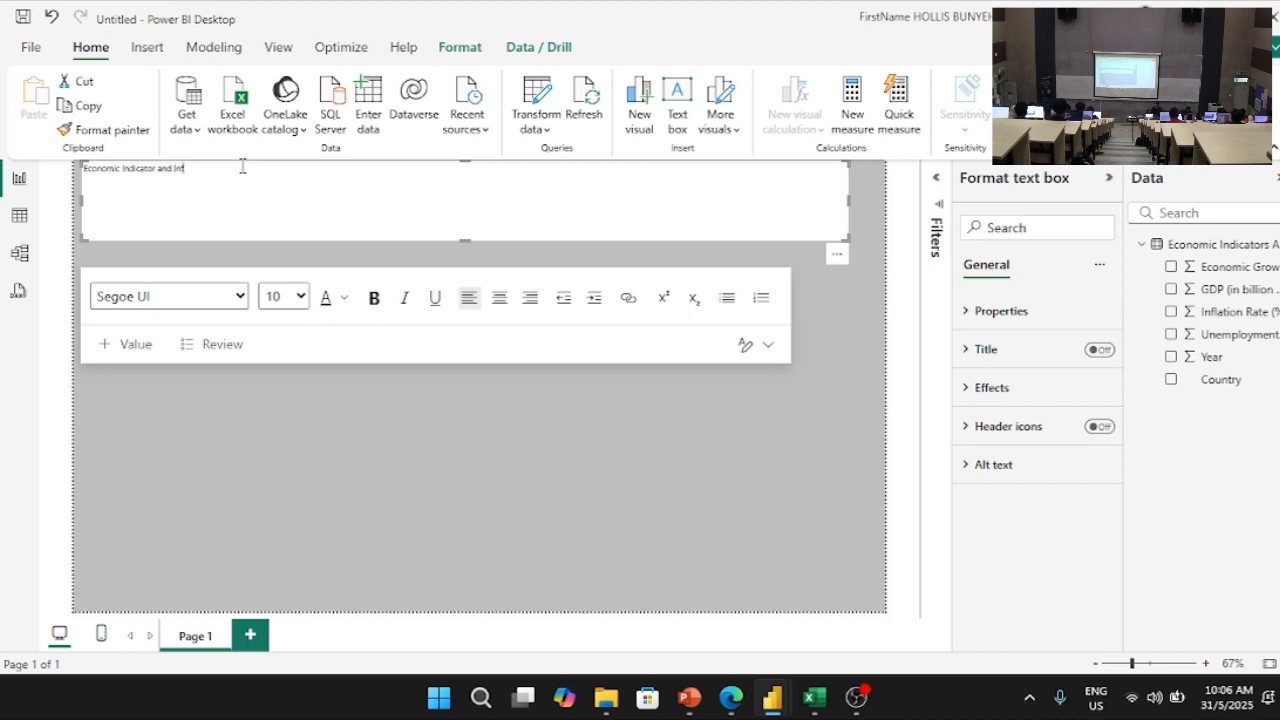
pyautogui.write('lation')
# Step: Centre the whole title text and set its font size to 24
pyautogui.hotkey('ctrl', 'a')
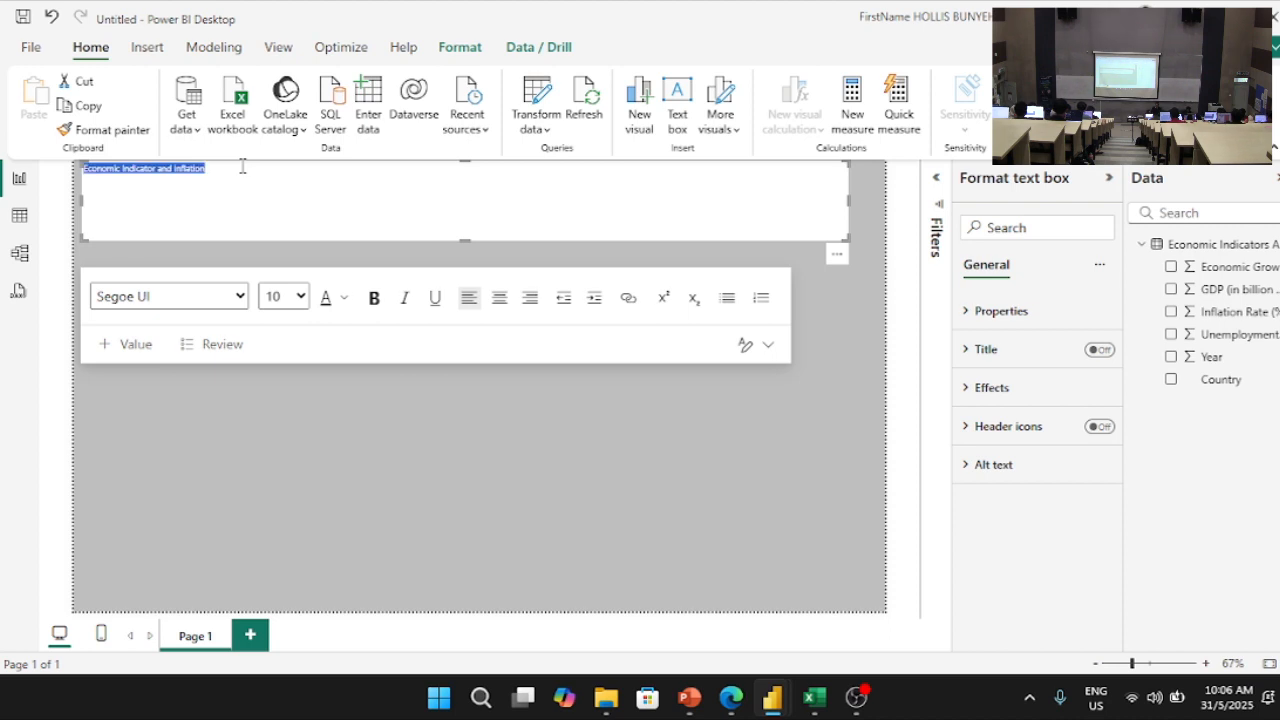
pyautogui.click(283, 296)
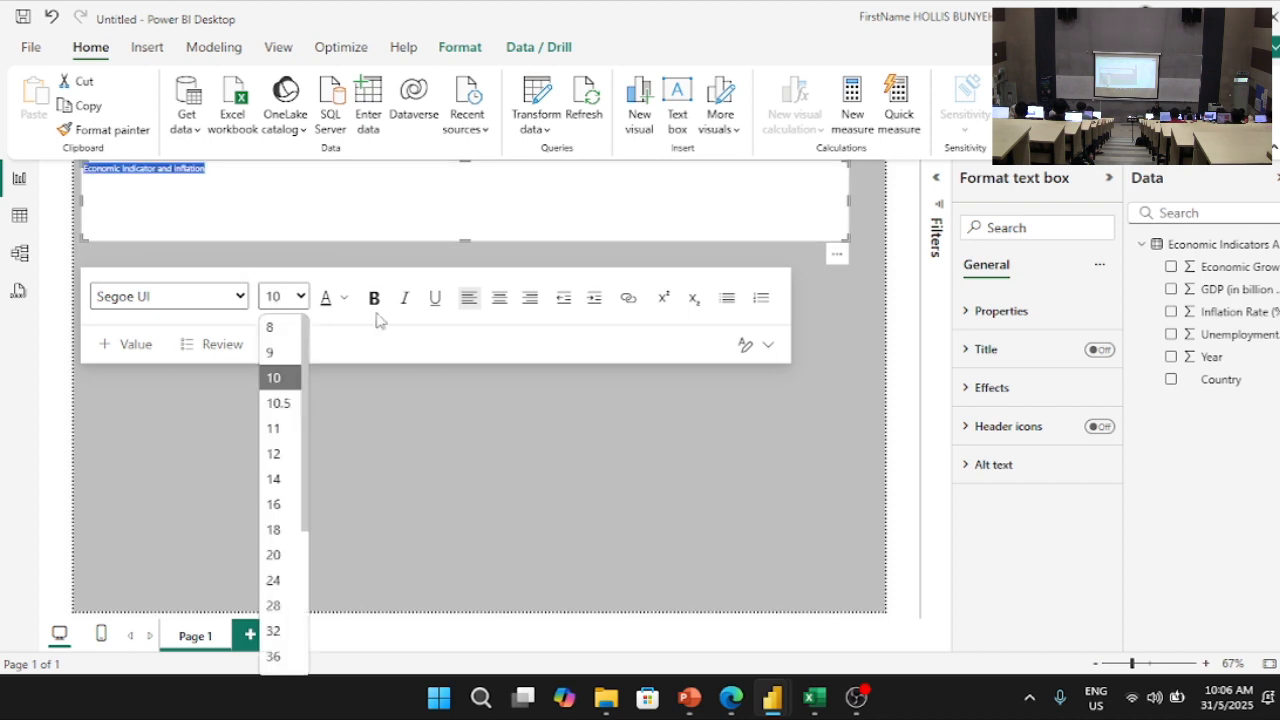
pyautogui.click(500, 300)
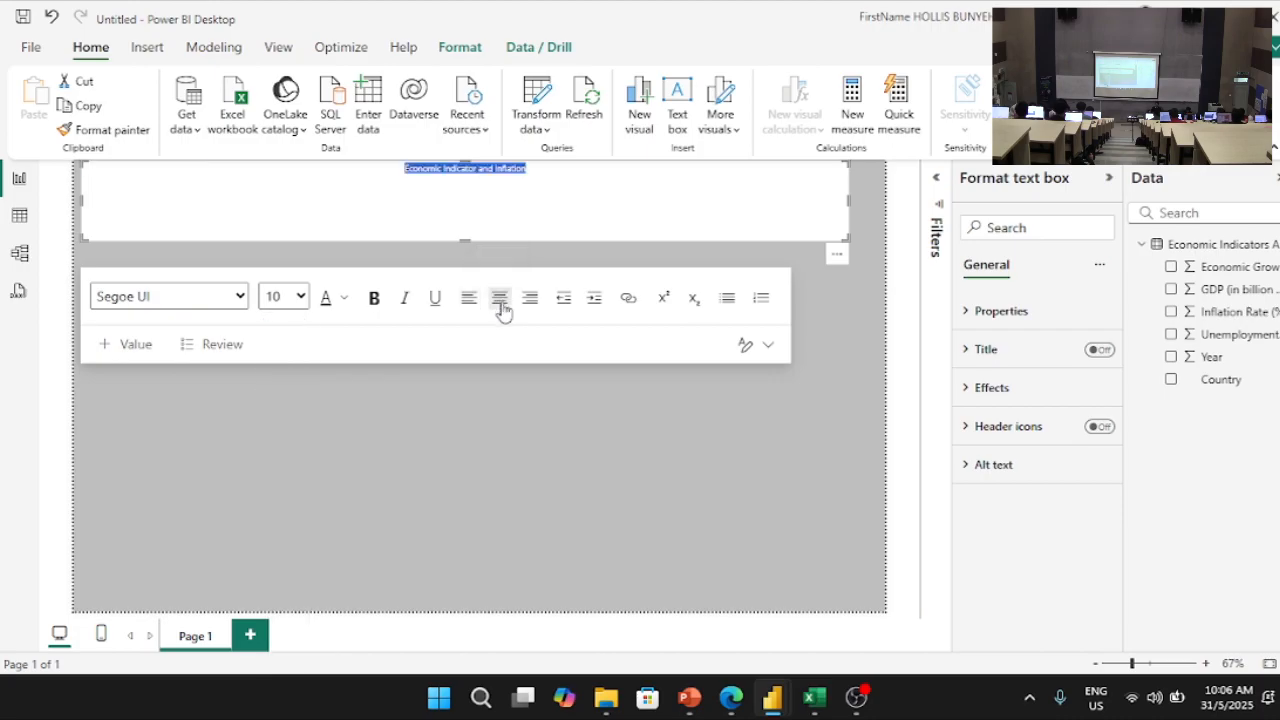
pyautogui.click(294, 300)
pyautogui.click(285, 556)
pyautogui.click(281, 296)
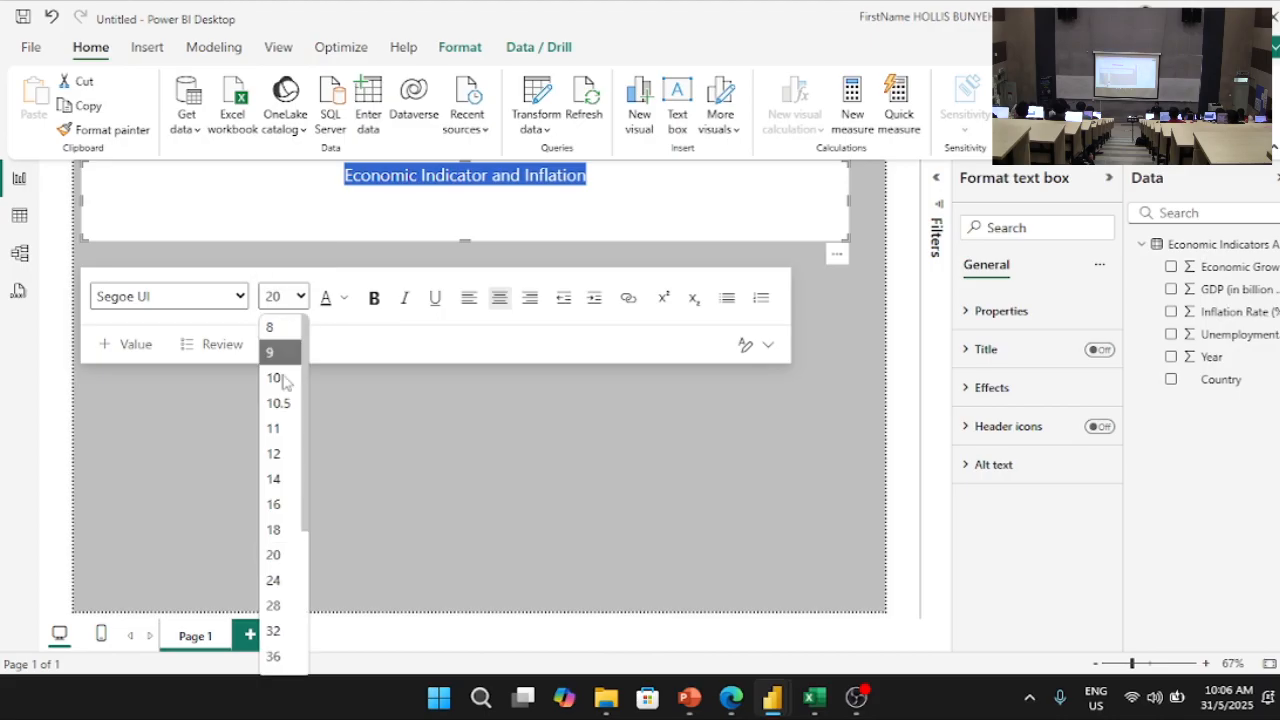
pyautogui.click(278, 577)
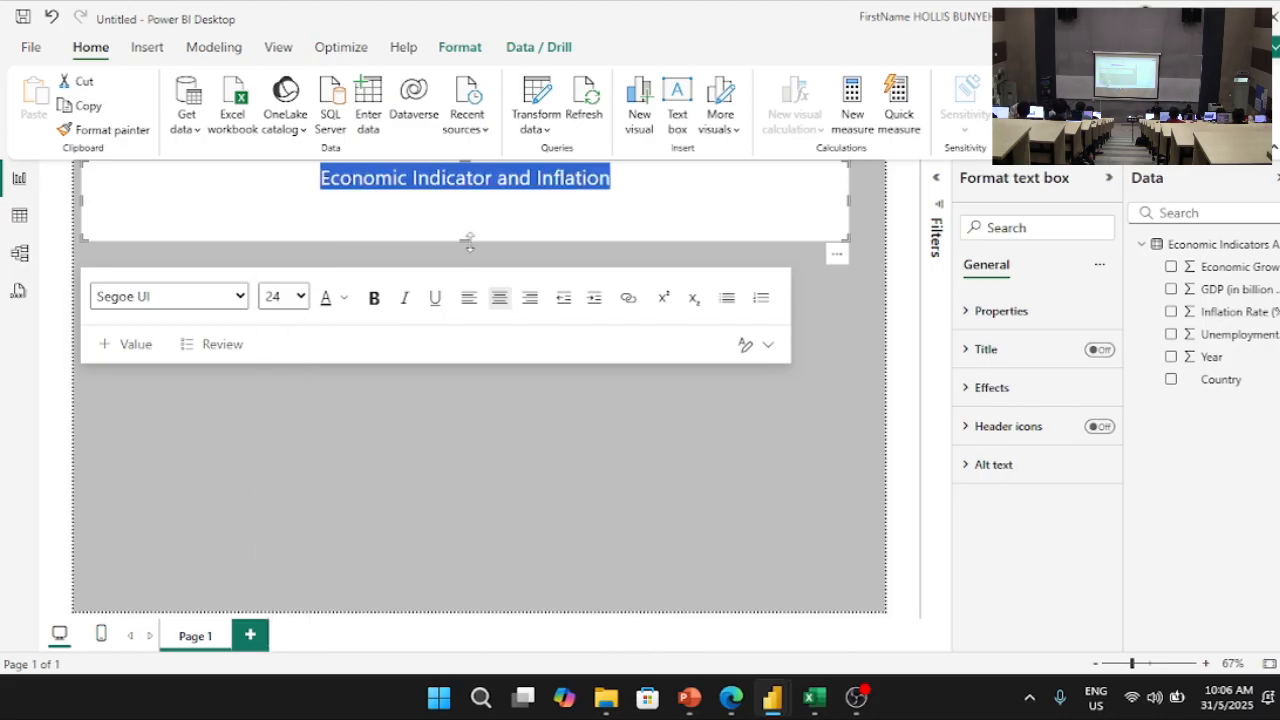
# Step: Resize the title text box to span the full canvas width, with its height fitted closely to the text
pyautogui.moveTo(469, 240); pyautogui.dragTo(468, 196)
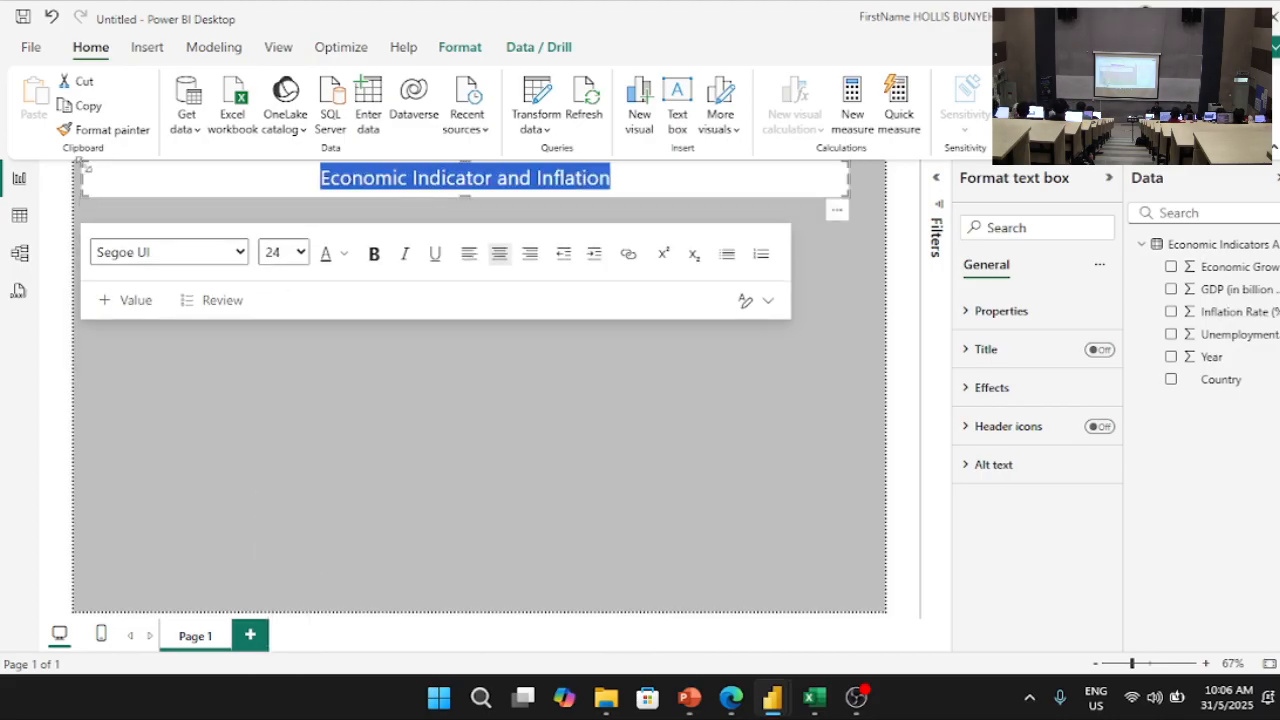
pyautogui.moveTo(81, 181); pyautogui.dragTo(74, 182)
pyautogui.moveTo(849, 184); pyautogui.dragTo(888, 187)
pyautogui.moveTo(481, 198); pyautogui.dragTo(481, 195)
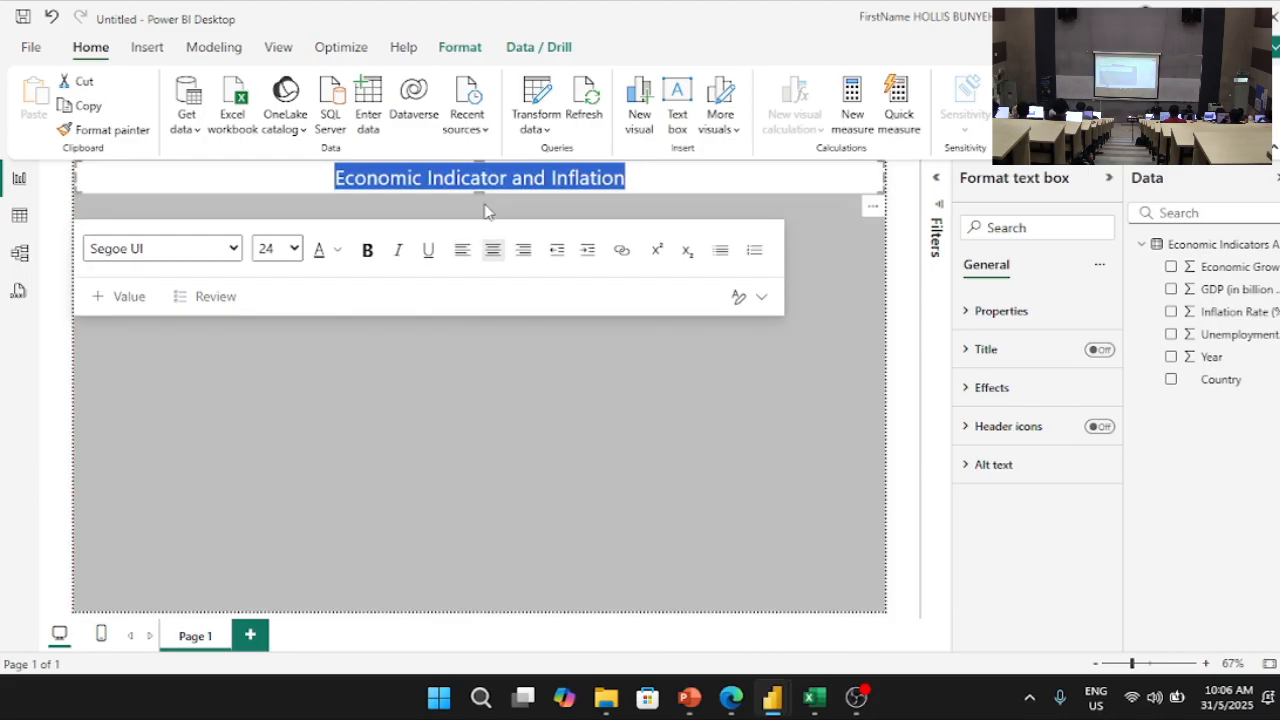
pyautogui.click(491, 209)
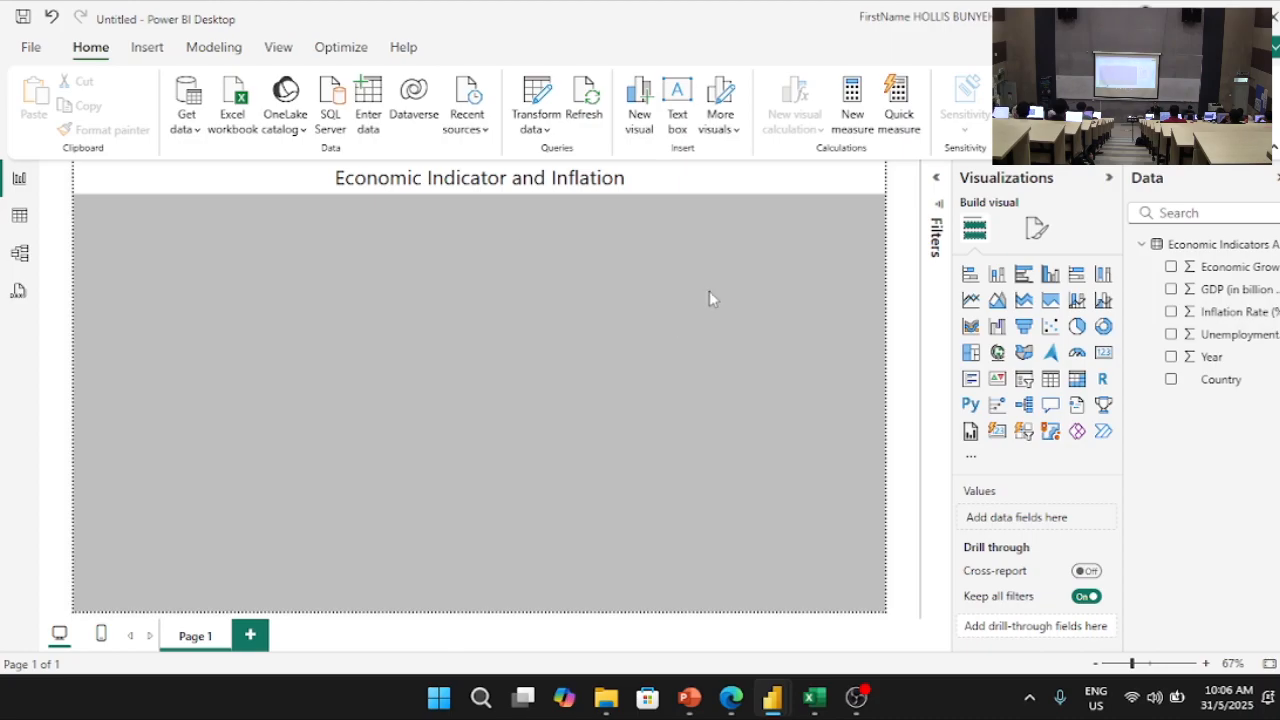
# Step: Make the whole title bold and slightly increase the text box height
pyautogui.click(584, 185)
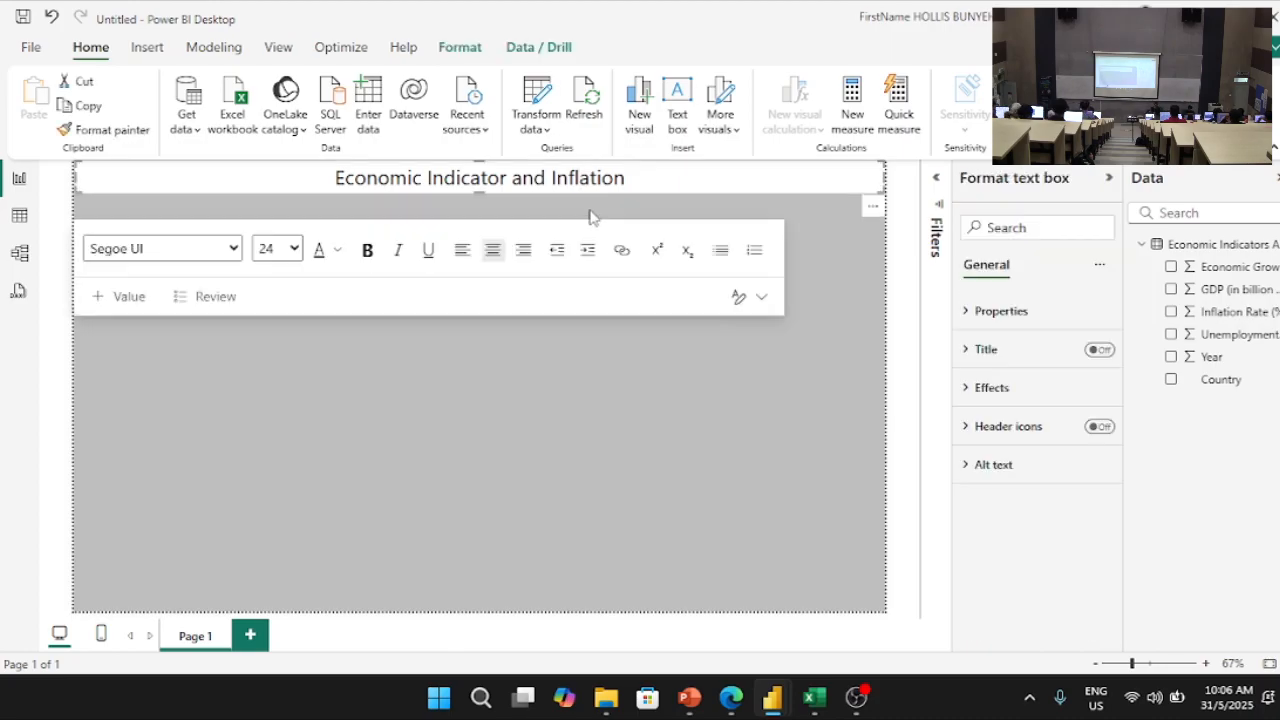
pyautogui.hotkey('ctrl', 'a')
pyautogui.click(368, 251)
pyautogui.click(537, 409)
pyautogui.click(495, 205)
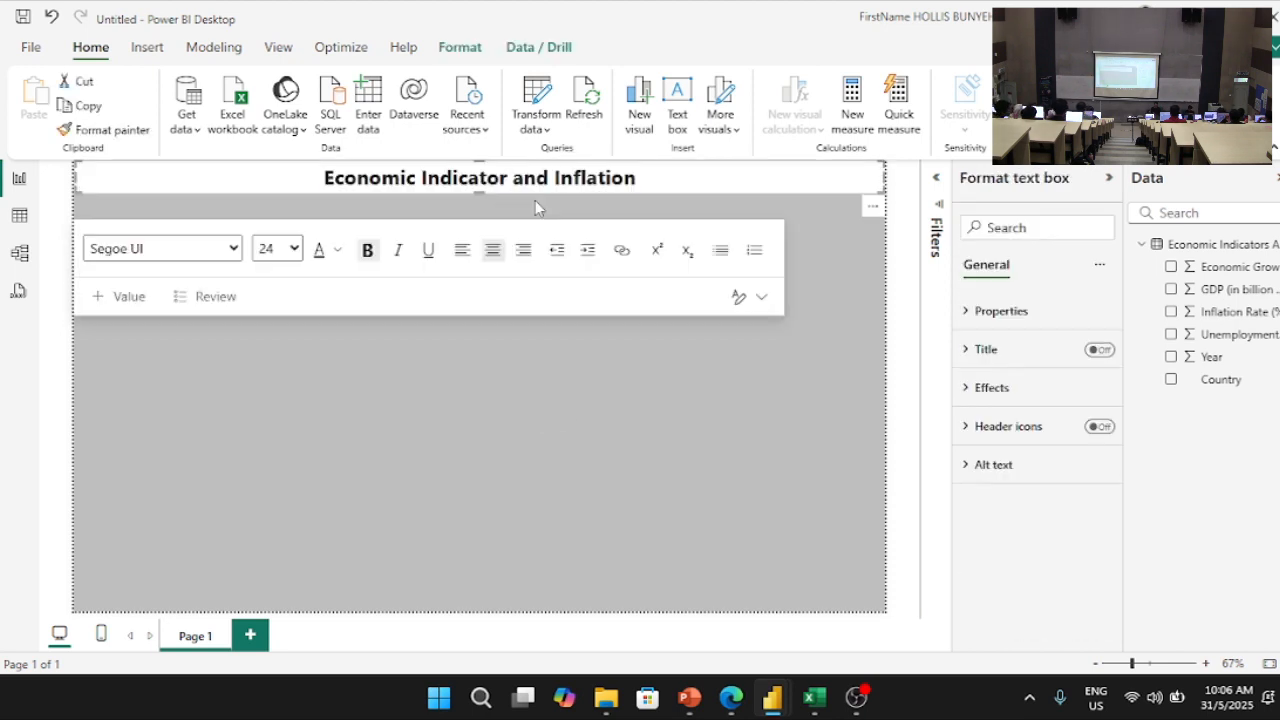
pyautogui.moveTo(476, 193); pyautogui.dragTo(477, 212)
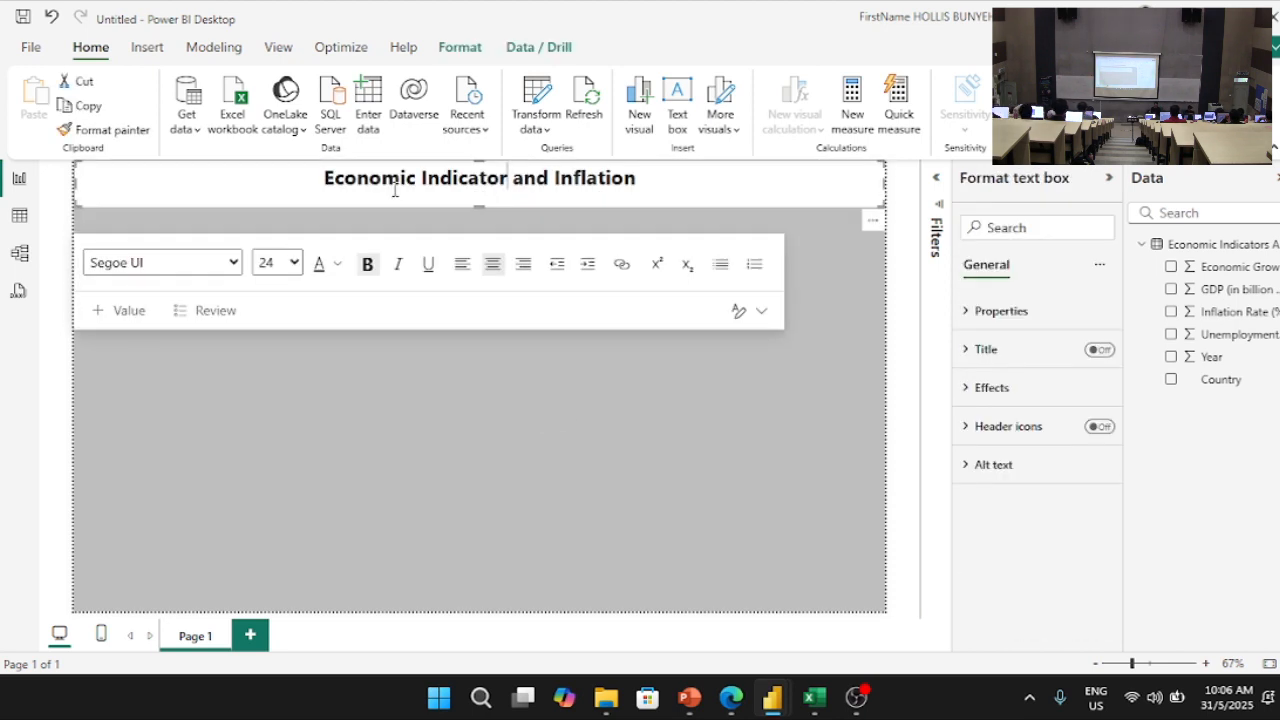
# Step: Insert a line break before the title text to lower it, and slightly increase the text box height
pyautogui.click(331, 178)
pyautogui.press('Return')
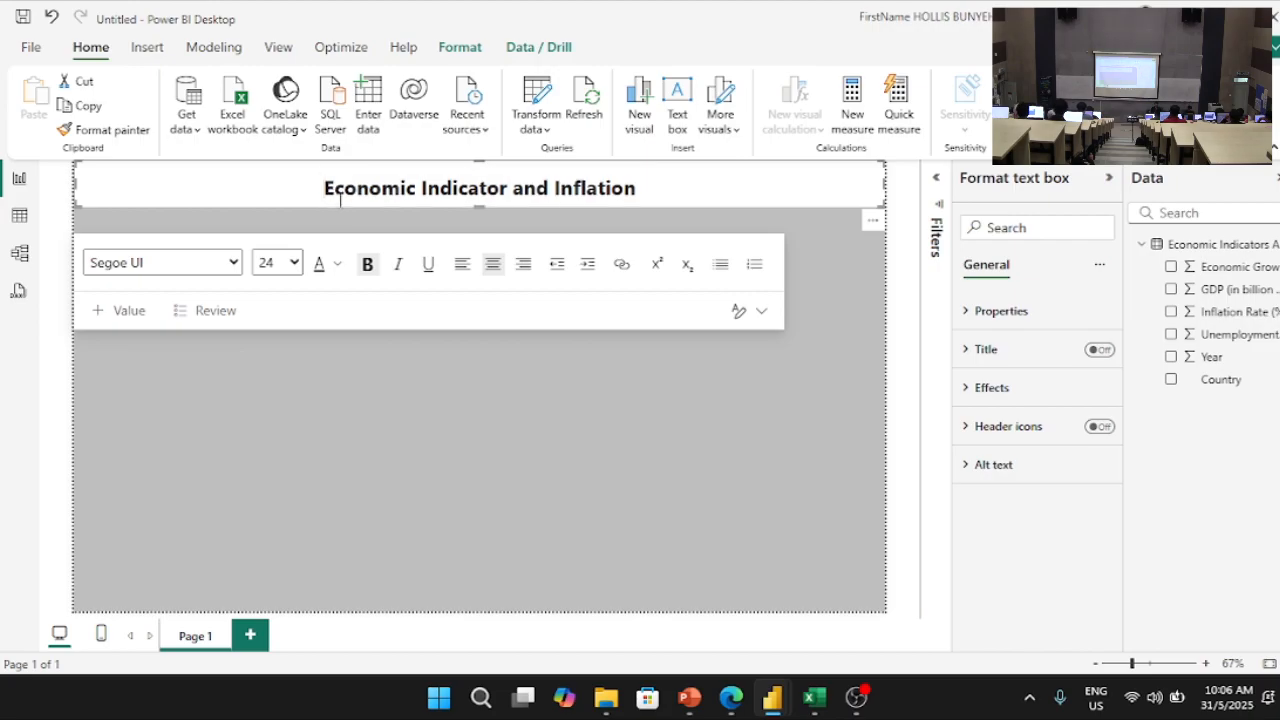
pyautogui.moveTo(480, 207); pyautogui.dragTo(480, 215)
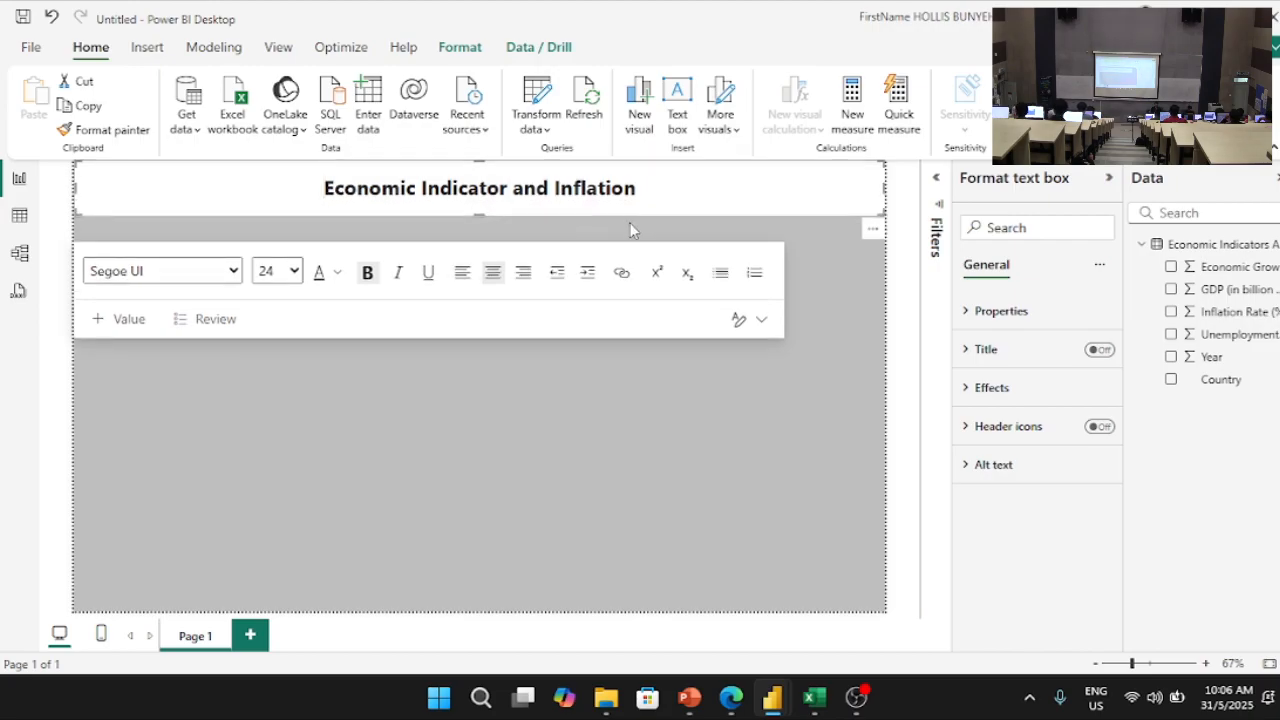
pyautogui.click(630, 230)
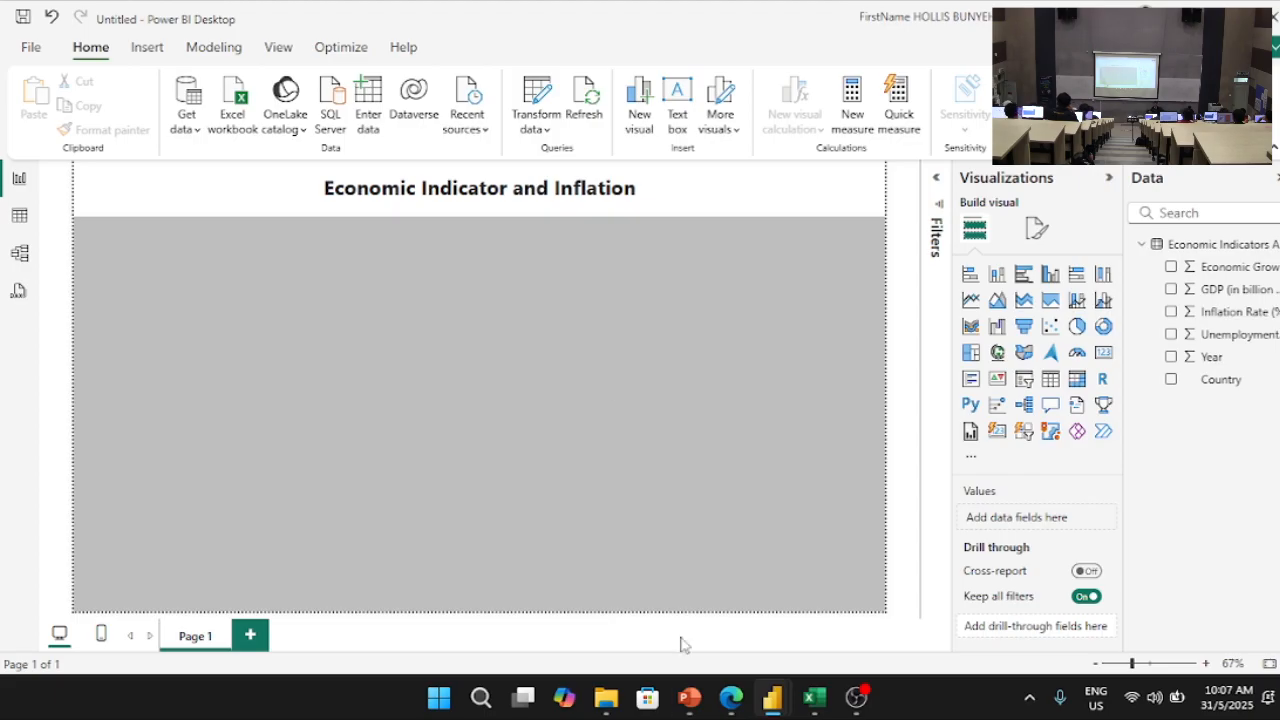
# Step: View the header and logo on the home page of the World Economics Forum report, and return to the untitled report
pyautogui.moveTo(731, 697)
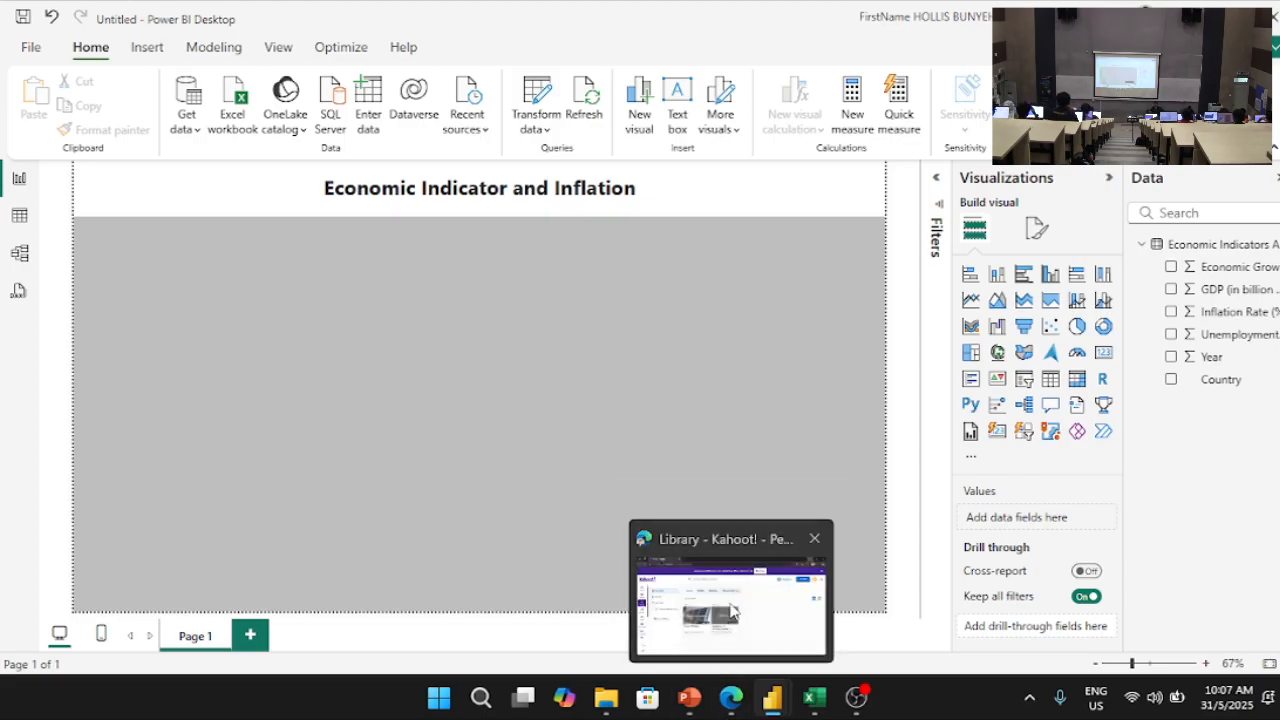
pyautogui.moveTo(770, 700)
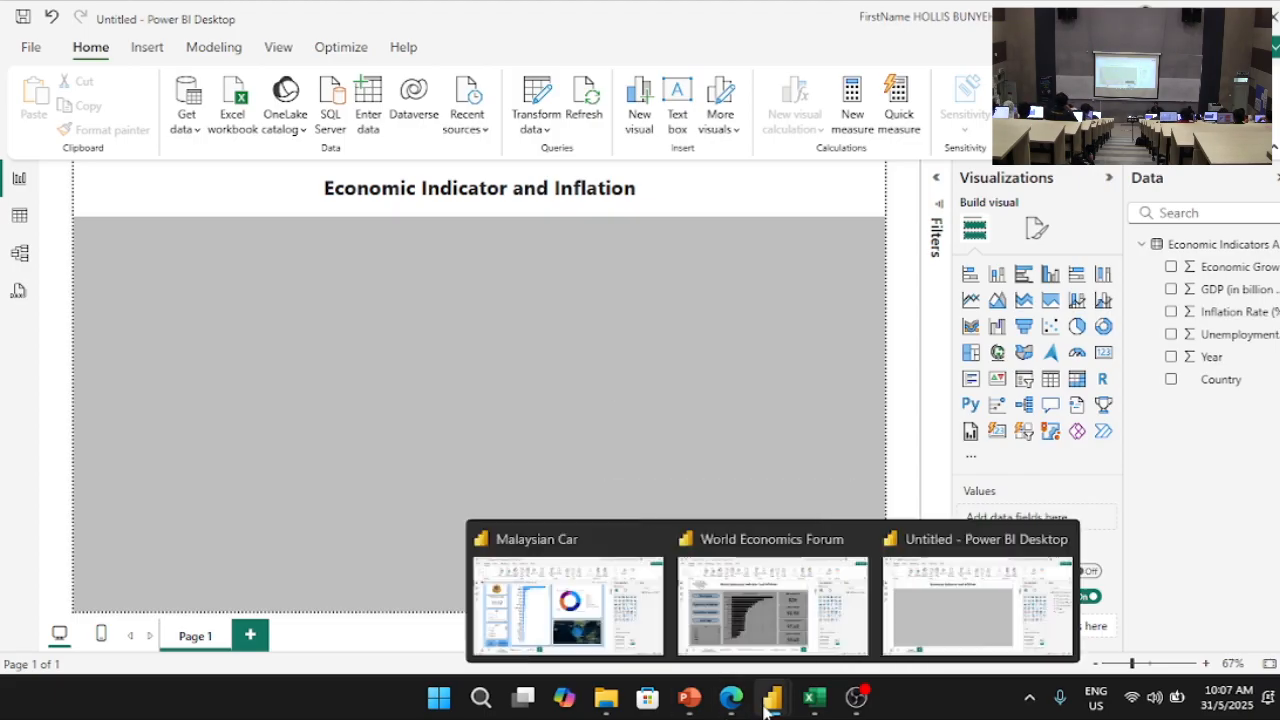
pyautogui.click(705, 634)
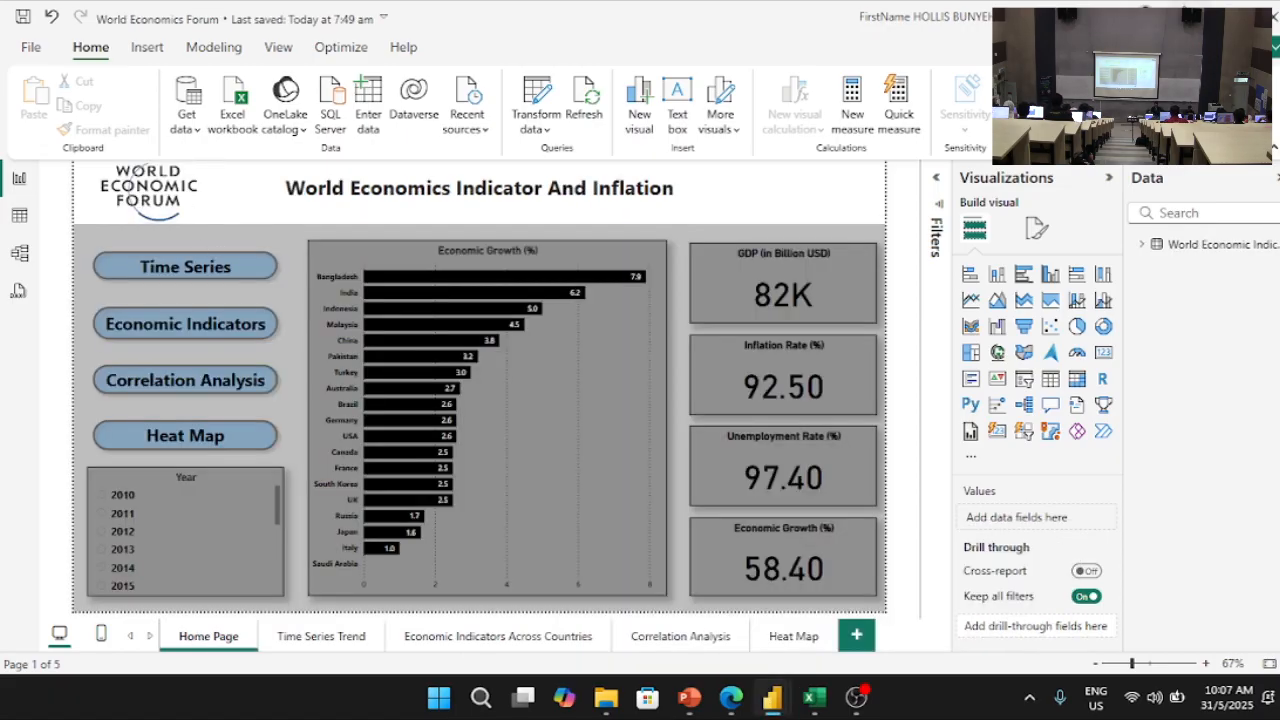
pyautogui.click(1187, 17)
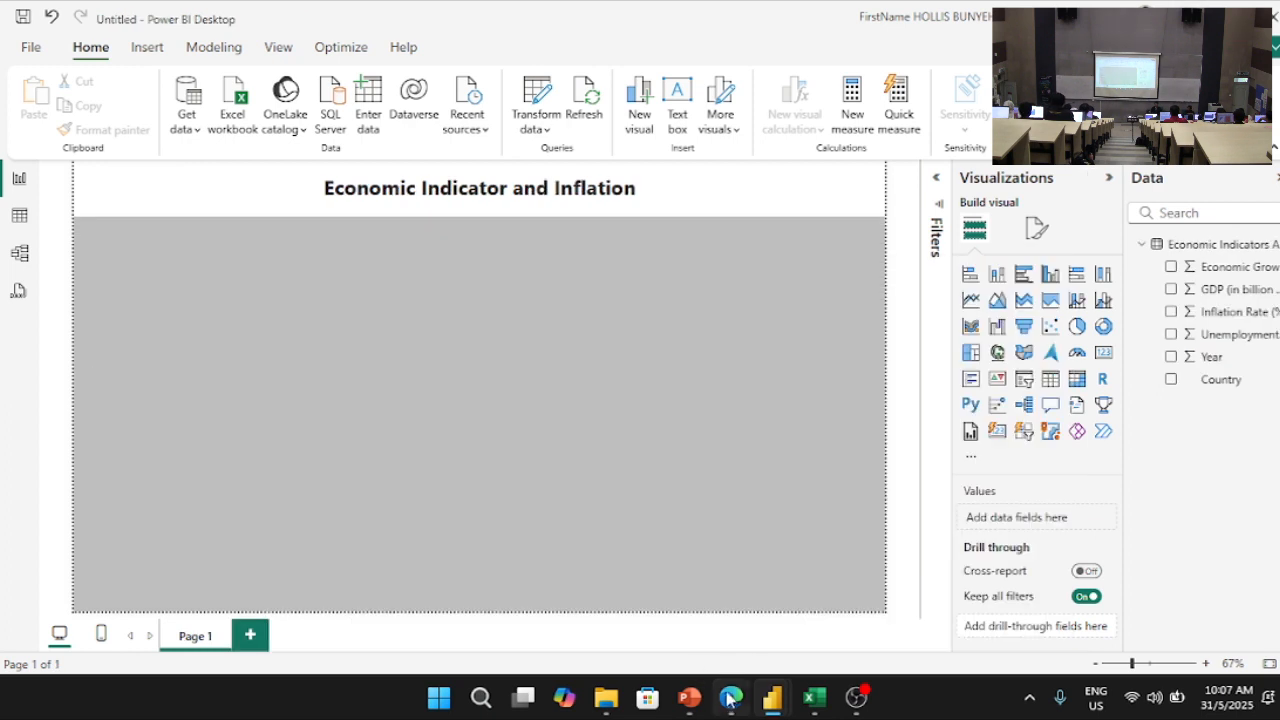
# Step: Switch to Edge and run an image search for "world economics forum png" in a new browser tab
pyautogui.moveTo(731, 698)
pyautogui.click(715, 619)
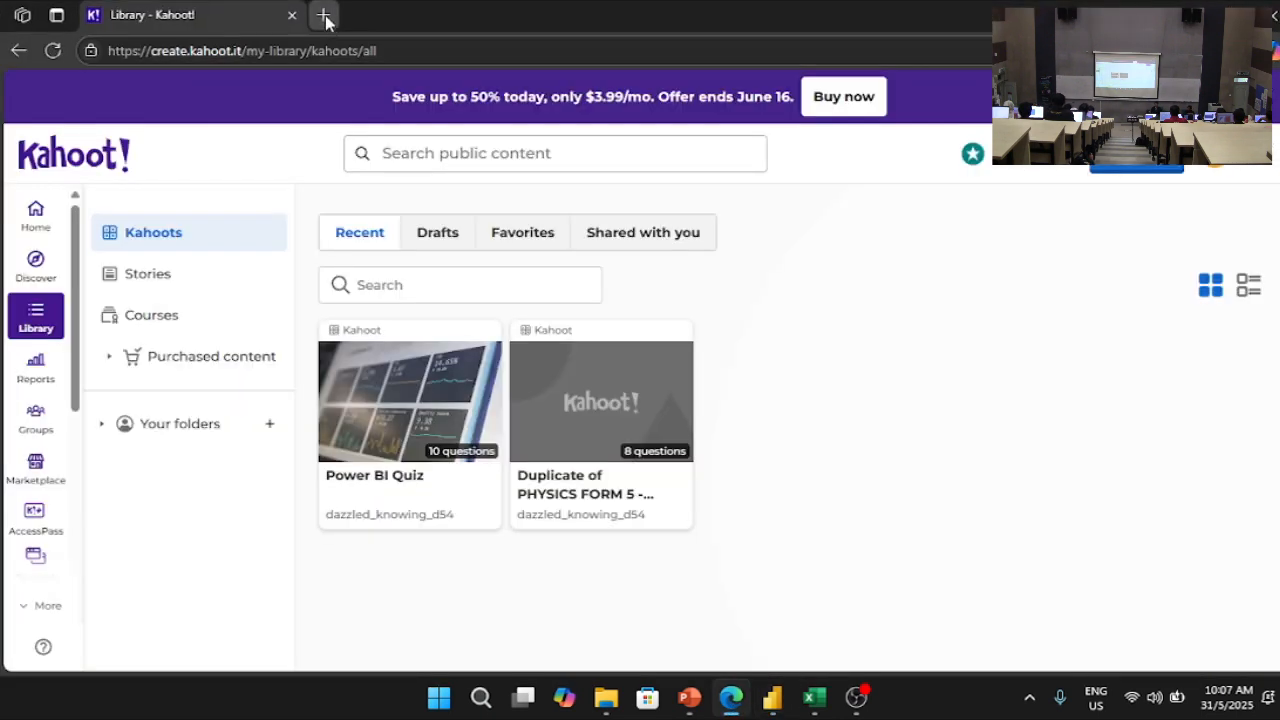
pyautogui.click(323, 15)
pyautogui.write('world economics')
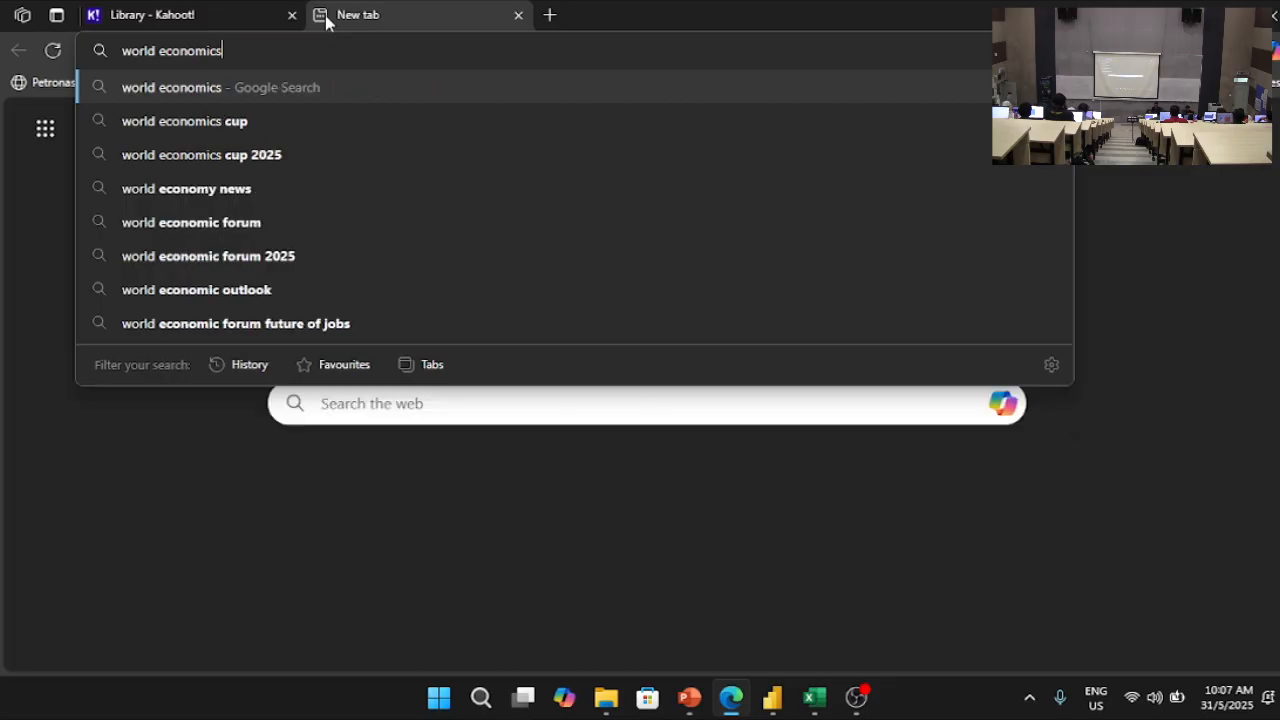
pyautogui.write(' forum png')
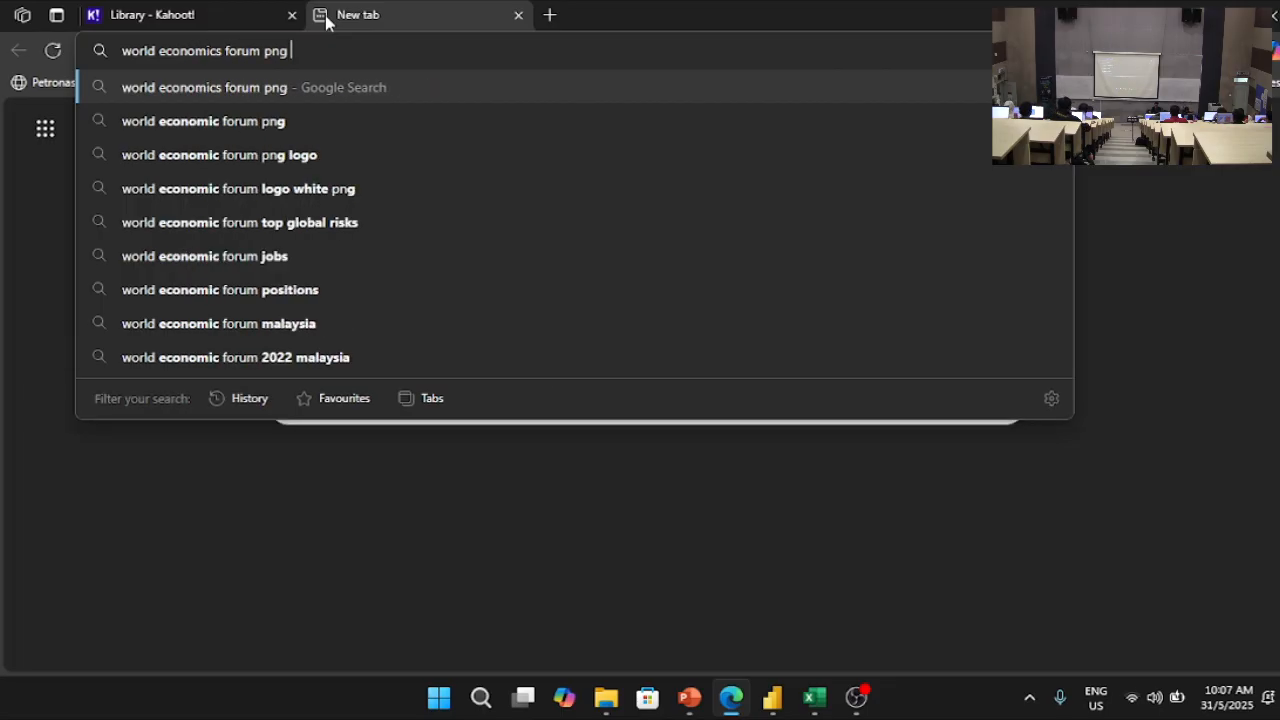
pyautogui.press('Return')
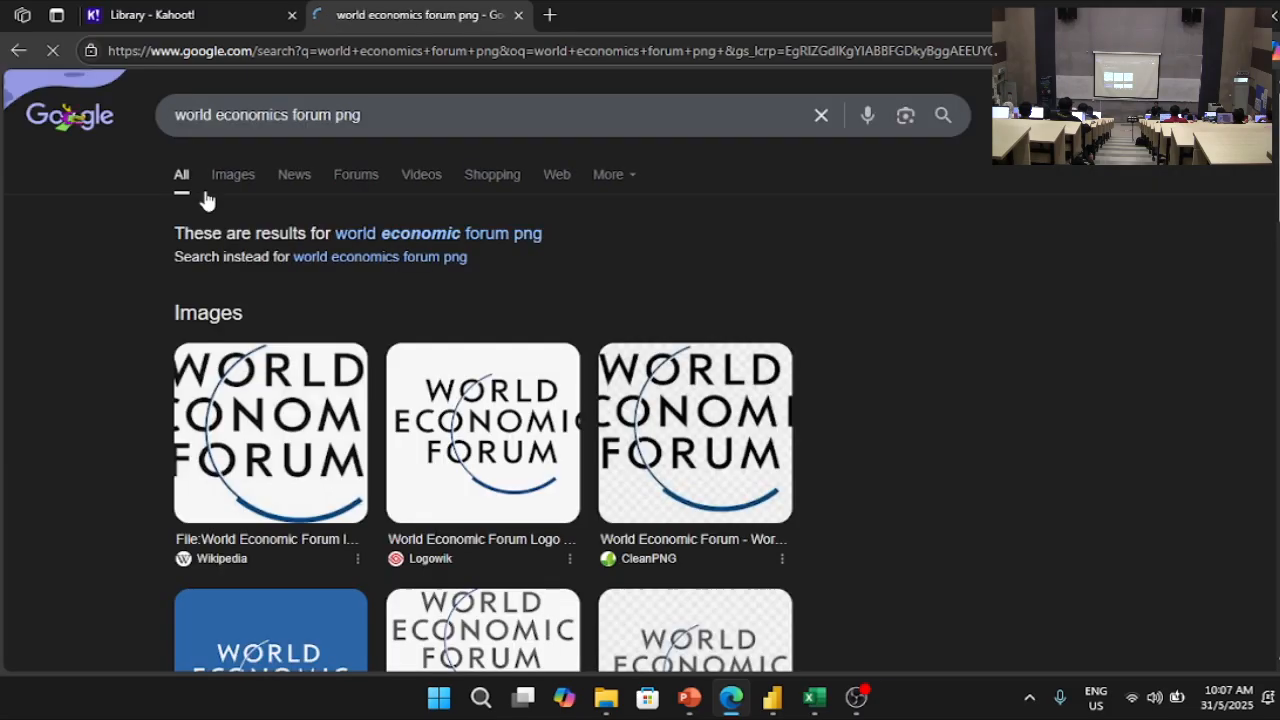
pyautogui.click(250, 190)
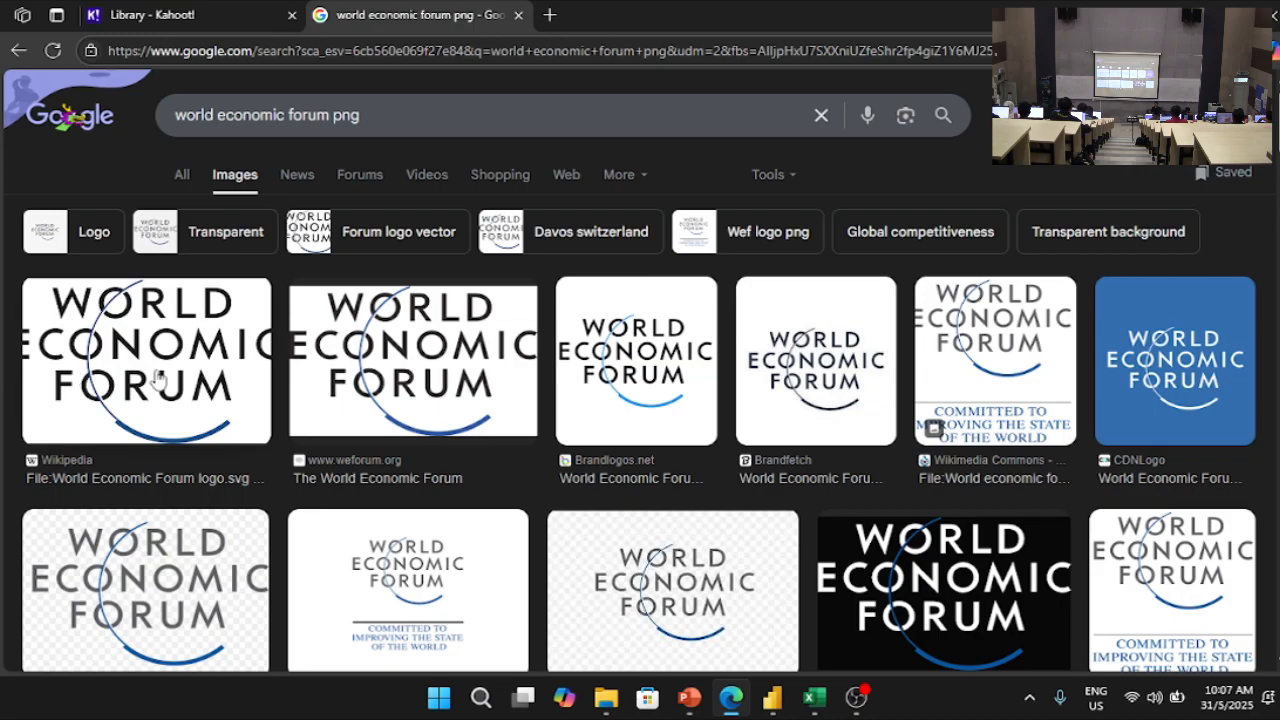
# Step: Save the Wikipedia World Economic Forum logo to the Downloads folder as a PNG named World_Economic_Forum_logo.svg
pyautogui.click(200, 410)
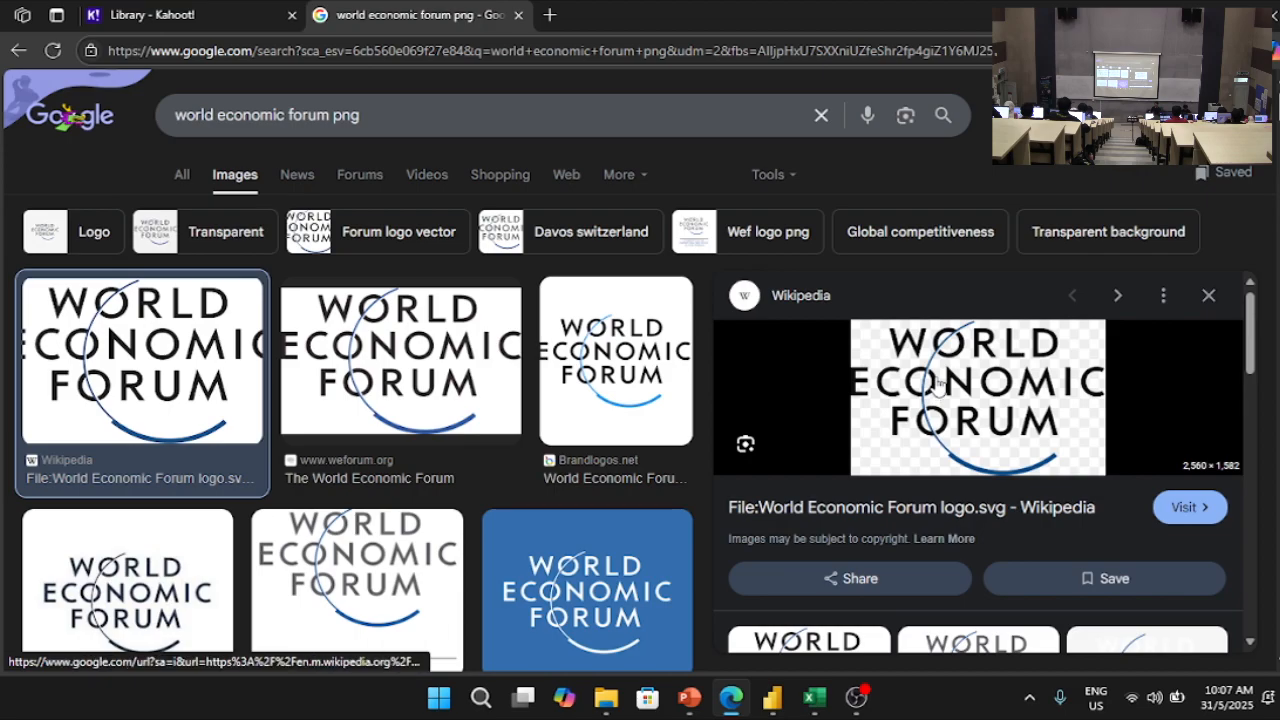
pyautogui.rightClick(934, 385)
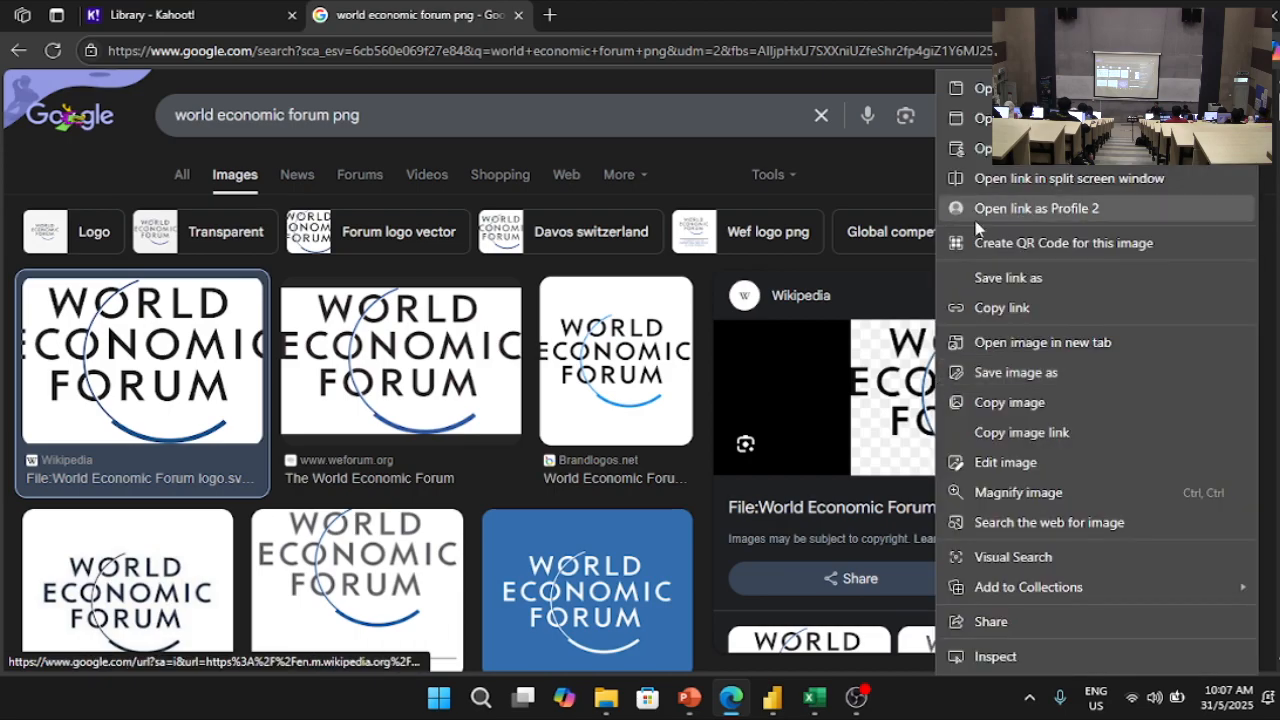
pyautogui.click(1035, 372)
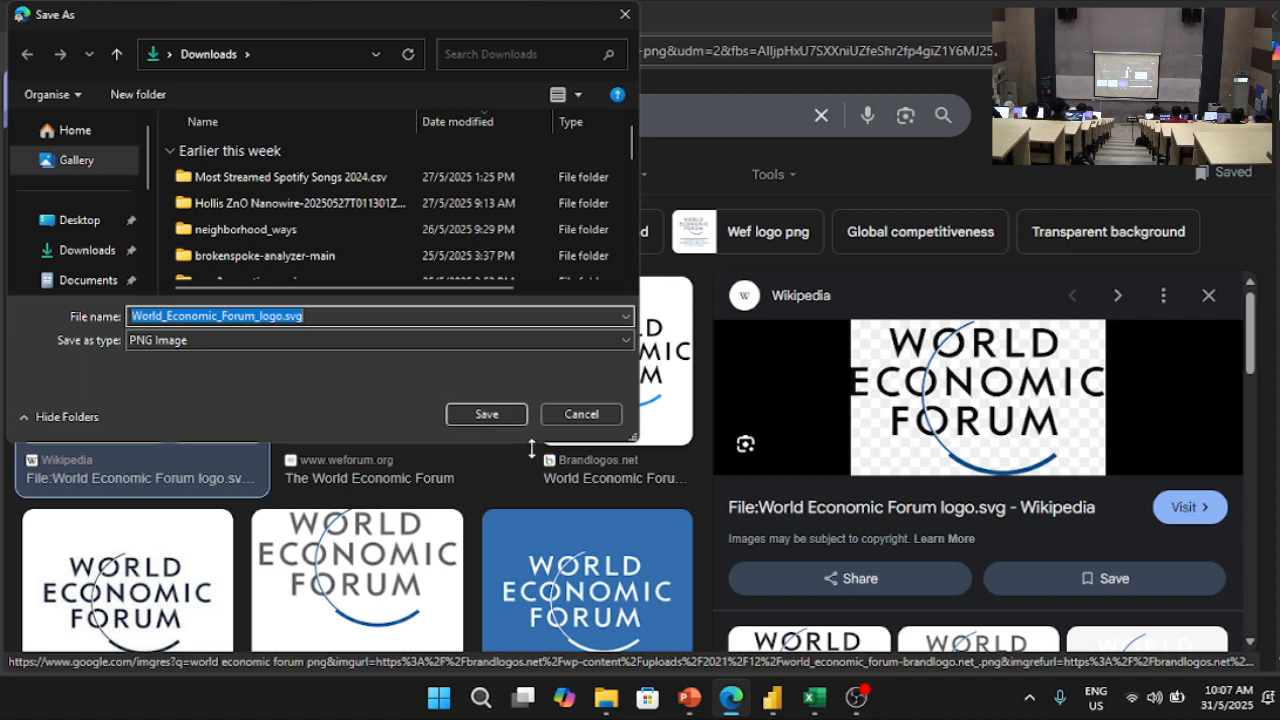
pyautogui.click(486, 416)
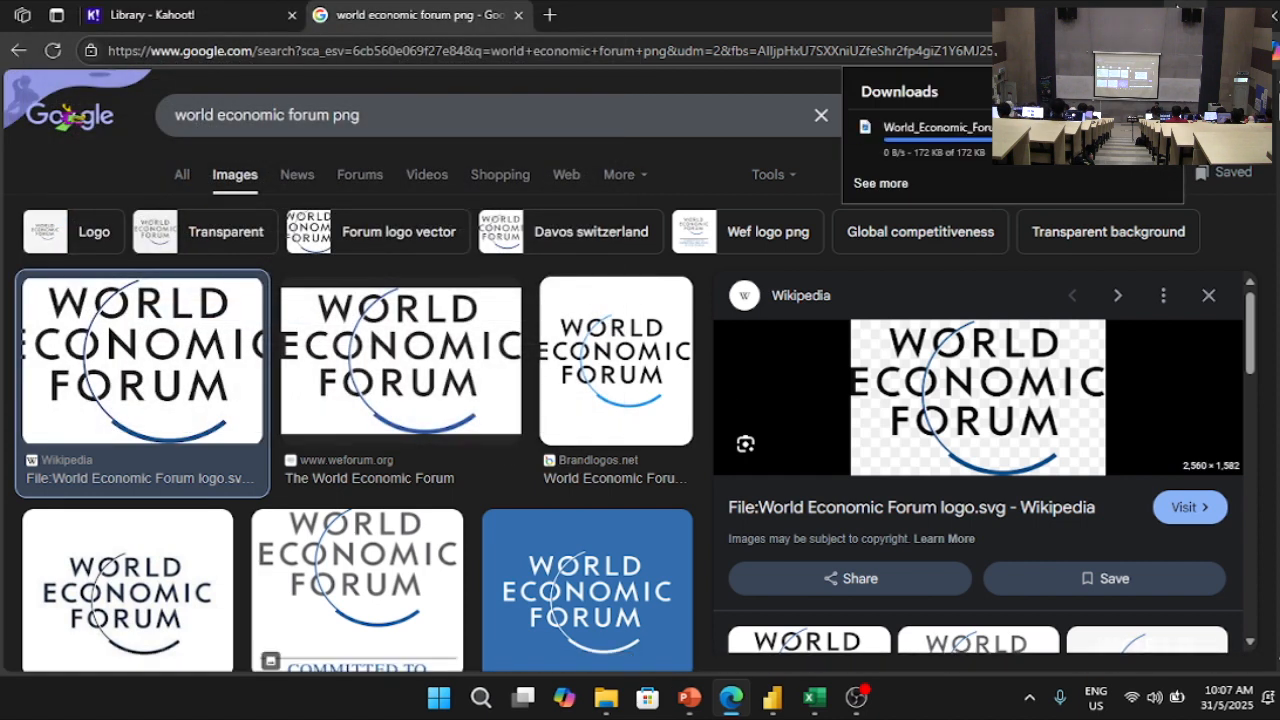
# Step: Switch back to Power BI Desktop and insert the World Economic Forum logo image from the Downloads folder
pyautogui.hotkey('alt', 'Tab')
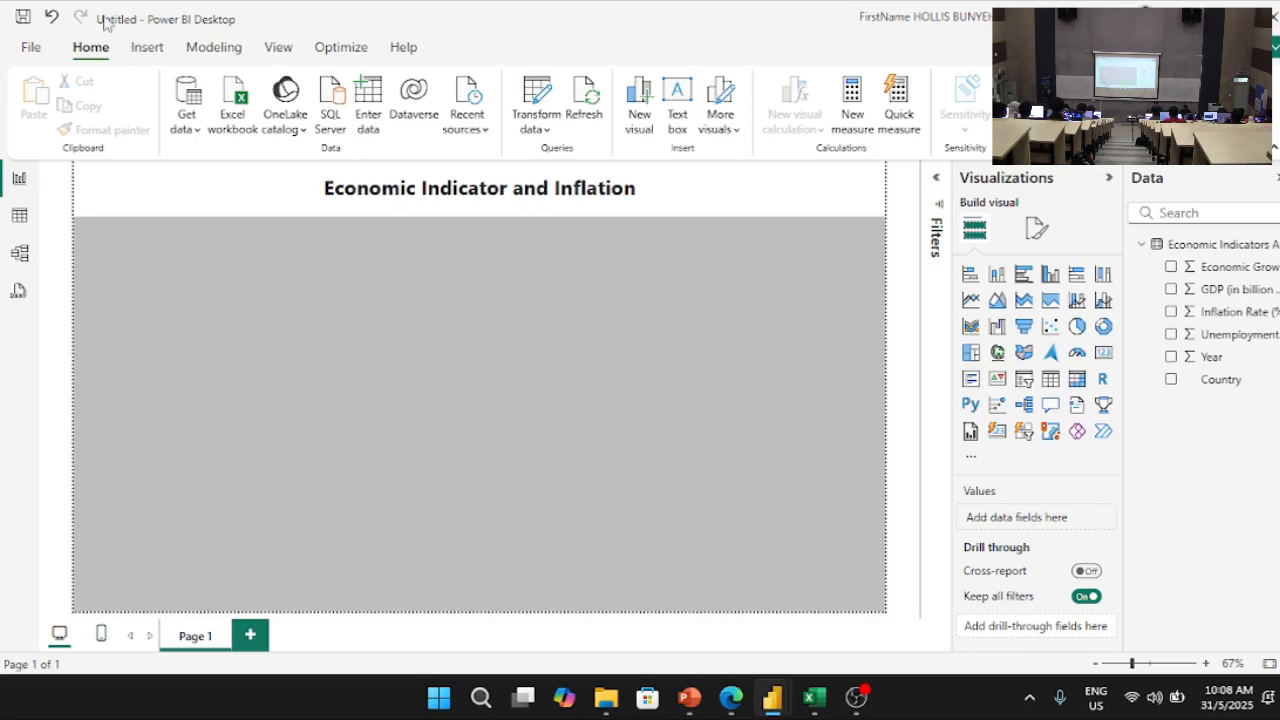
pyautogui.click(147, 48)
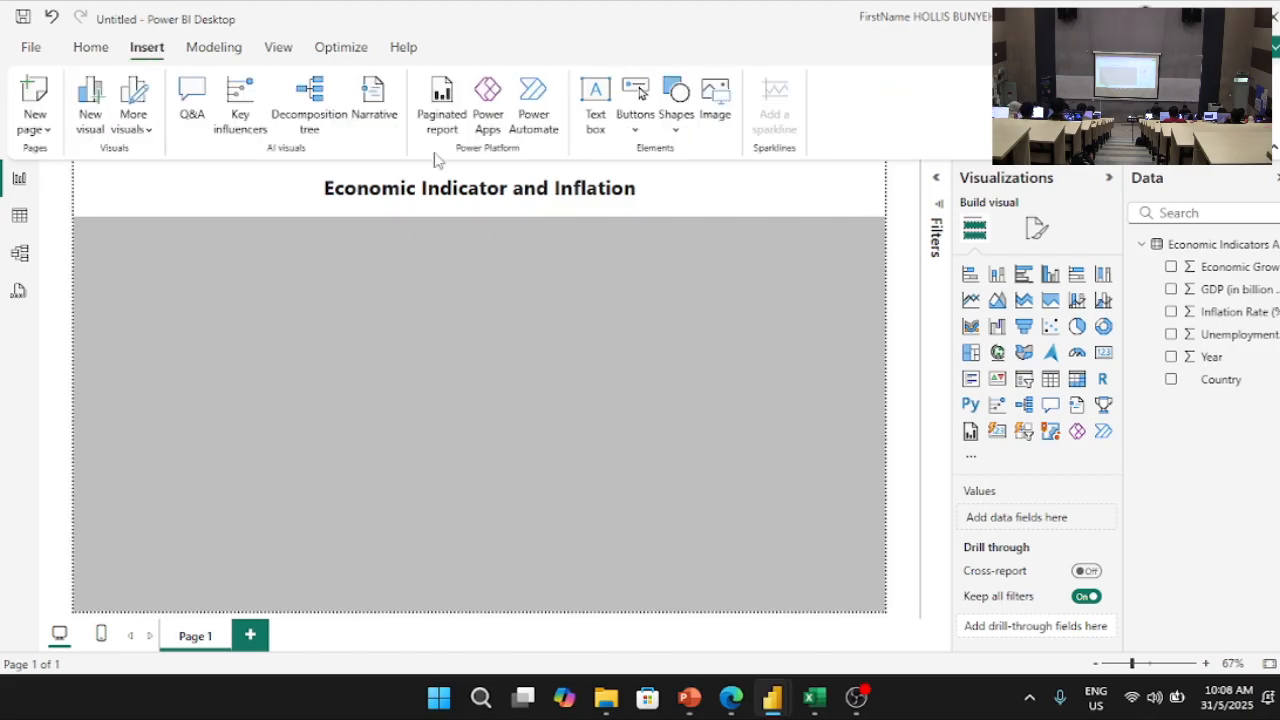
pyautogui.click(713, 112)
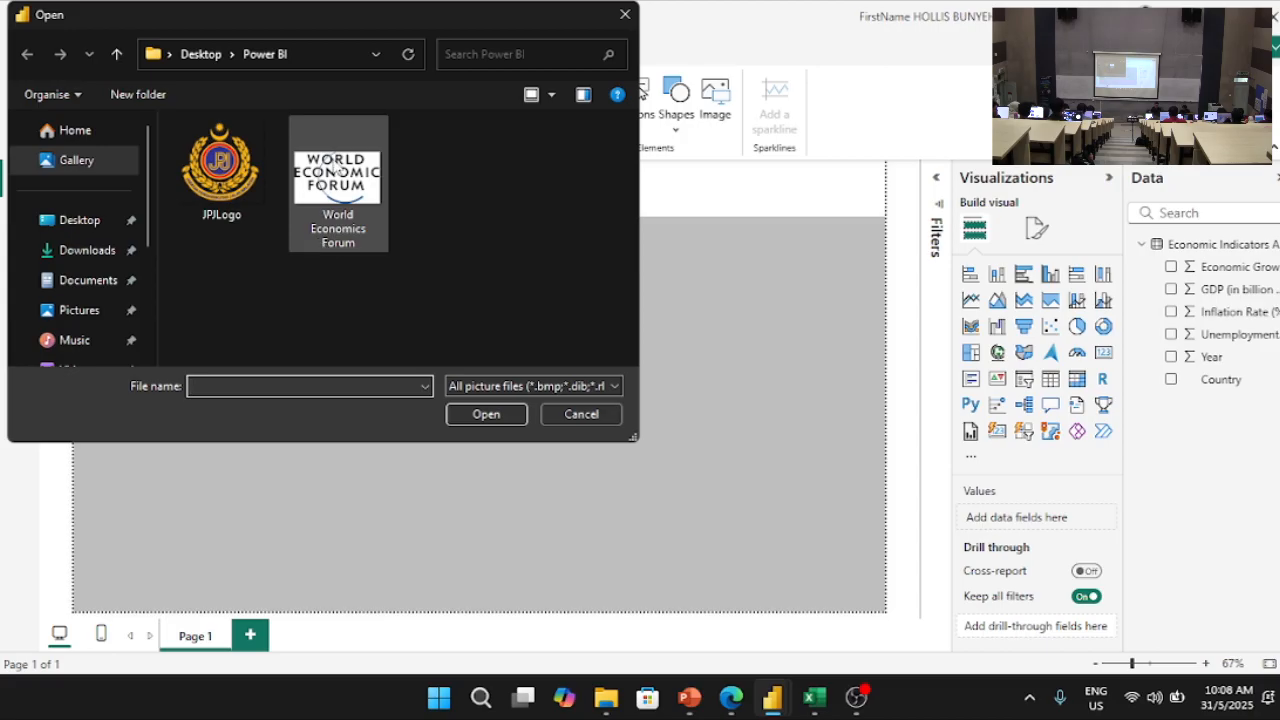
pyautogui.click(323, 185)
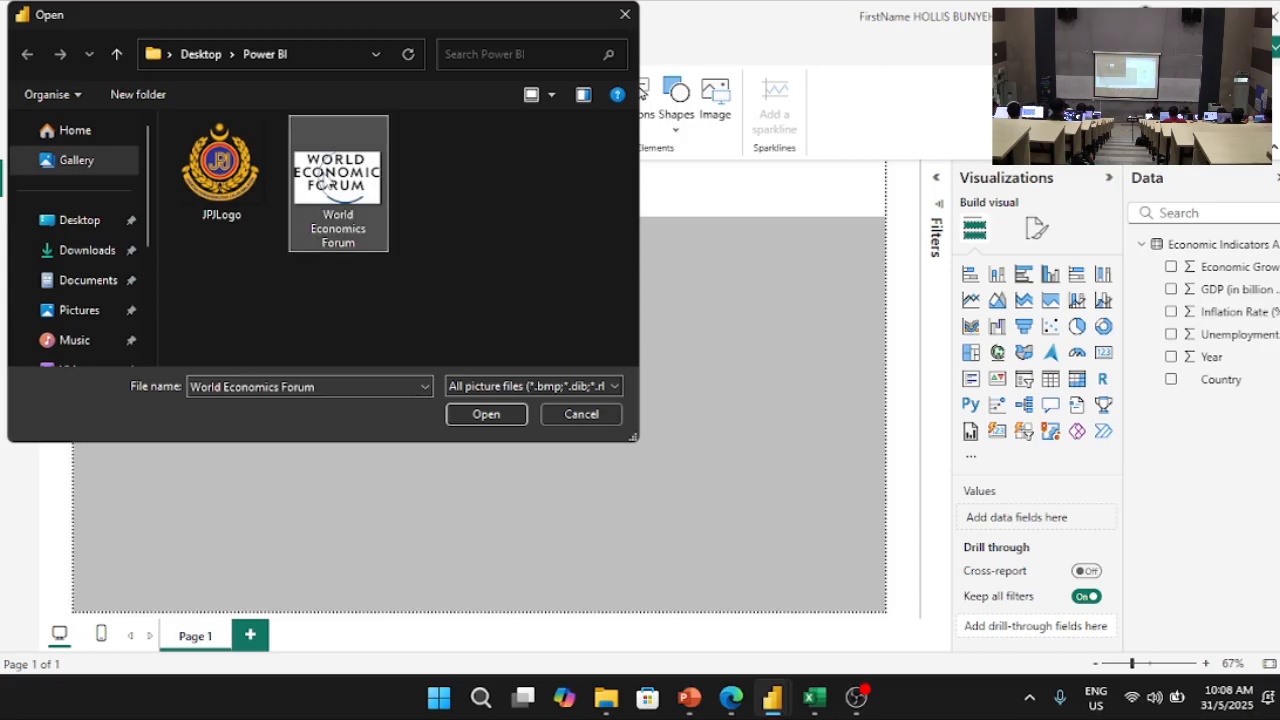
pyautogui.click(487, 388)
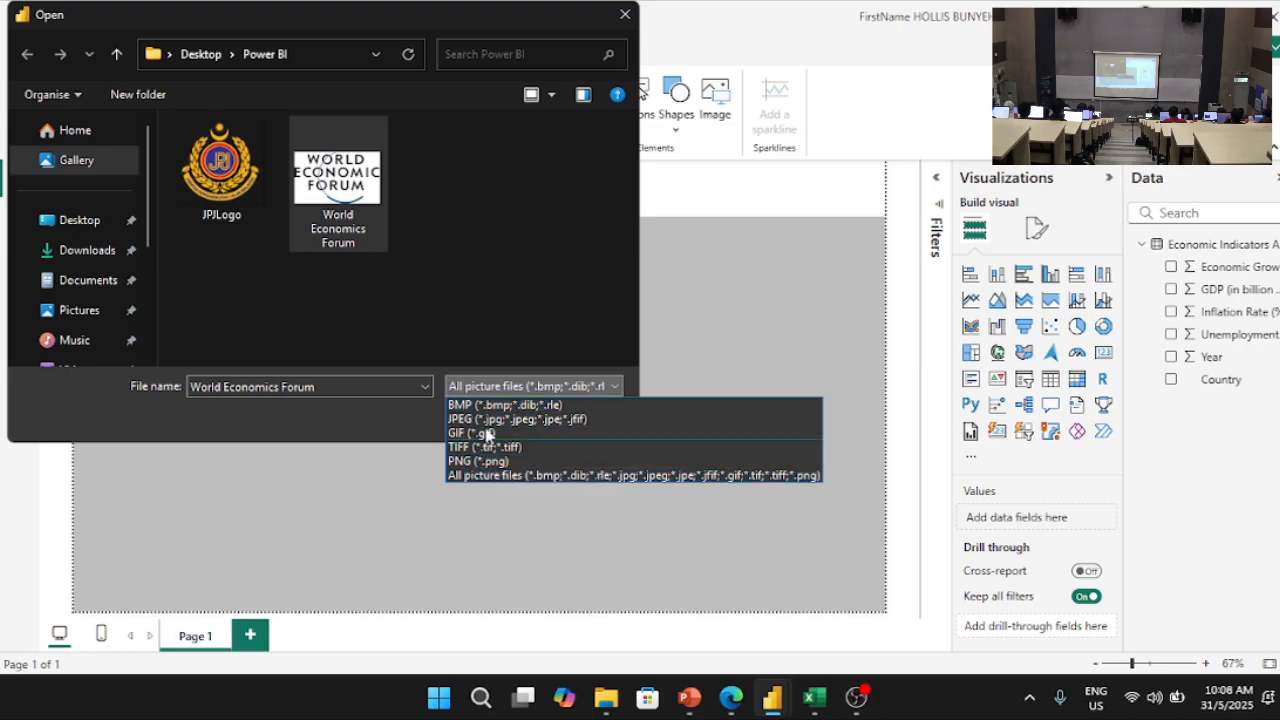
pyautogui.click(489, 477)
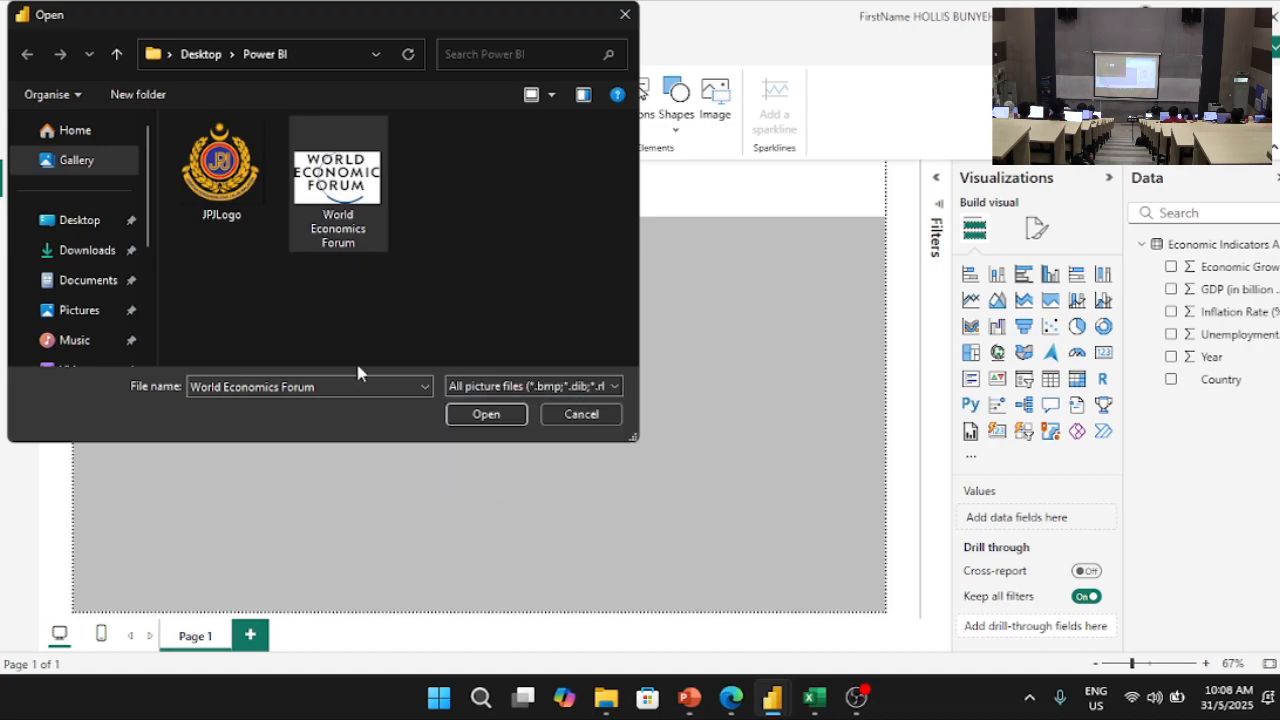
pyautogui.click(87, 250)
pyautogui.click(255, 180)
pyautogui.click(482, 414)
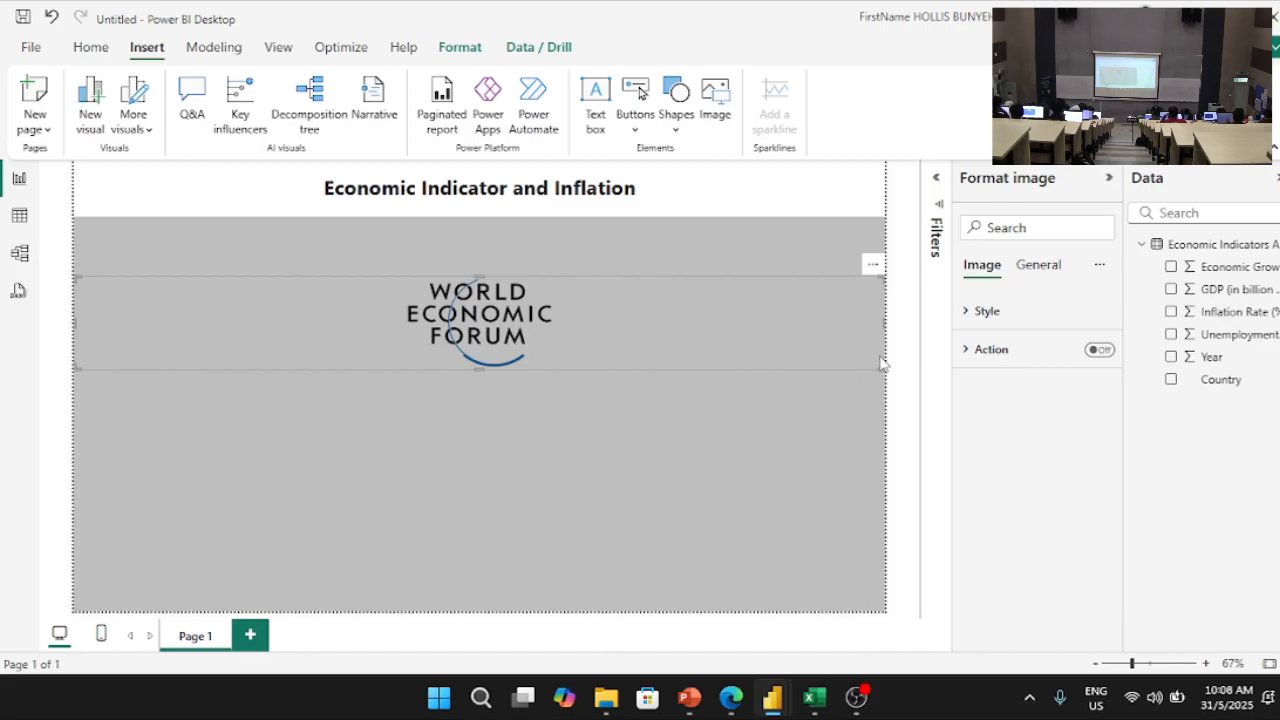
# Step: Shrink the logo image and place it at the left end of the title banner
pyautogui.moveTo(880, 363); pyautogui.dragTo(243, 297)
pyautogui.moveTo(165, 295); pyautogui.dragTo(158, 217)
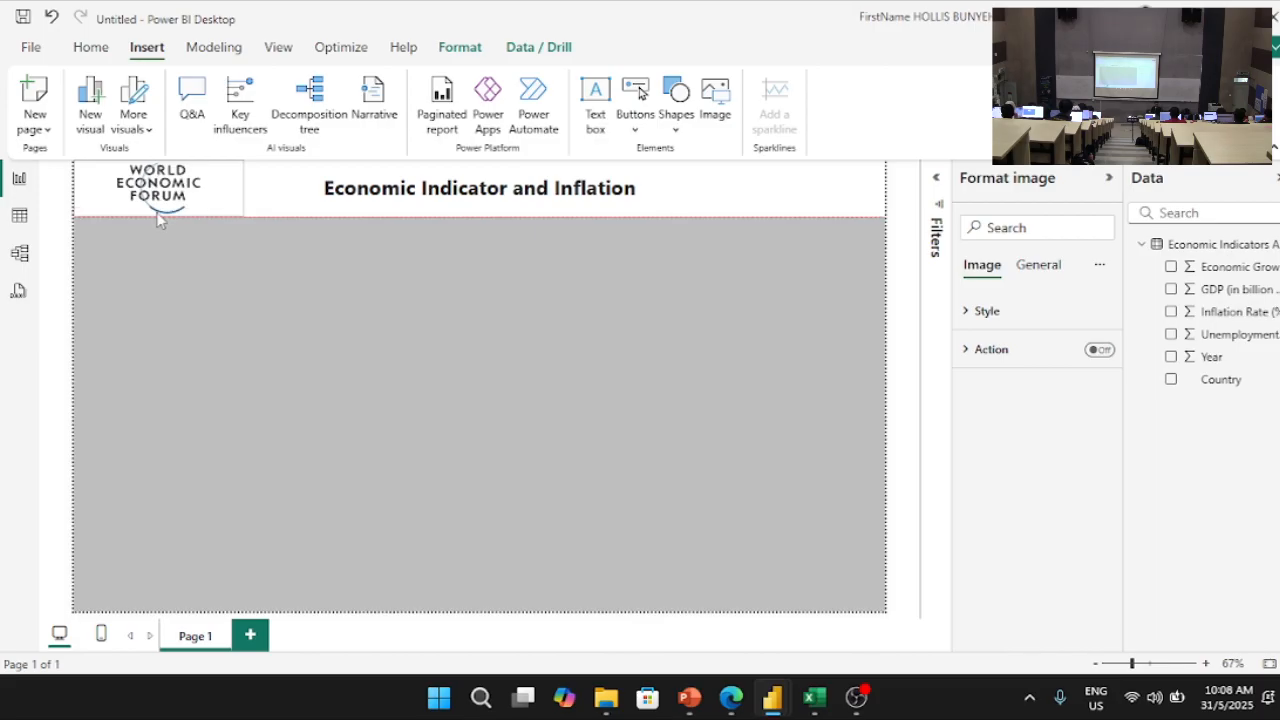
pyautogui.moveTo(243, 195); pyautogui.dragTo(157, 196)
pyautogui.click(278, 360)
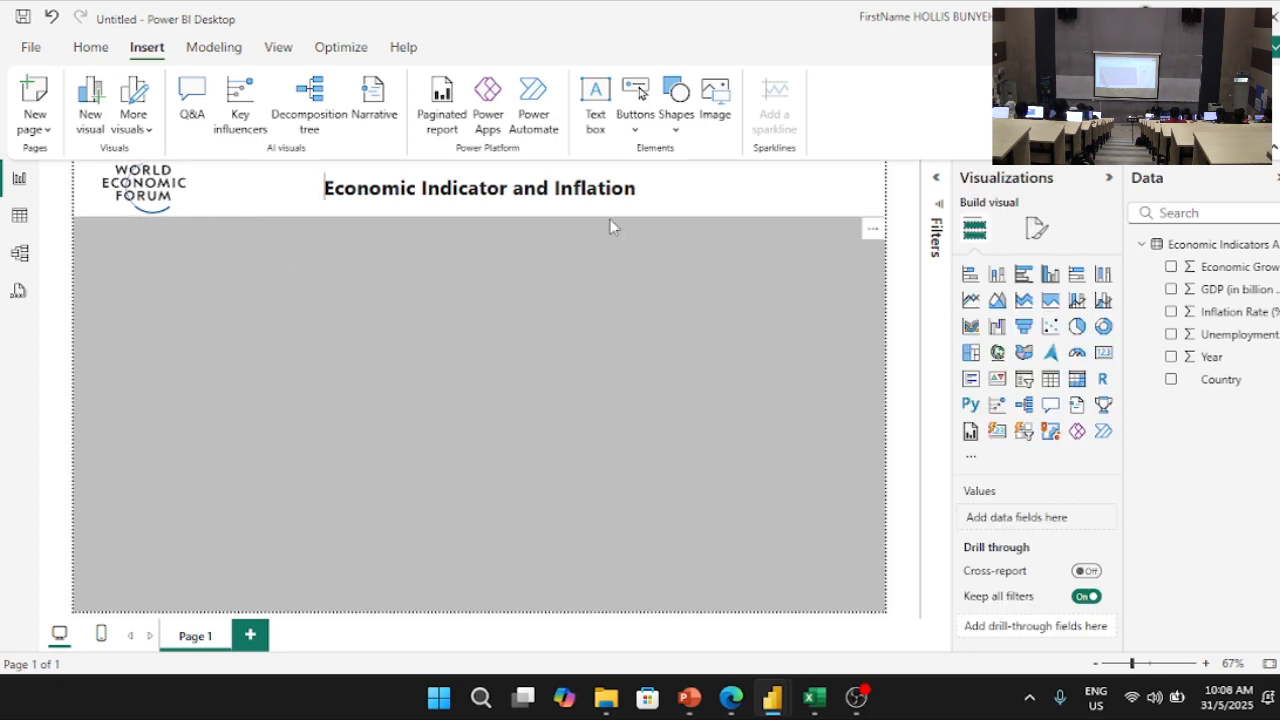
pyautogui.click(560, 212)
pyautogui.click(429, 403)
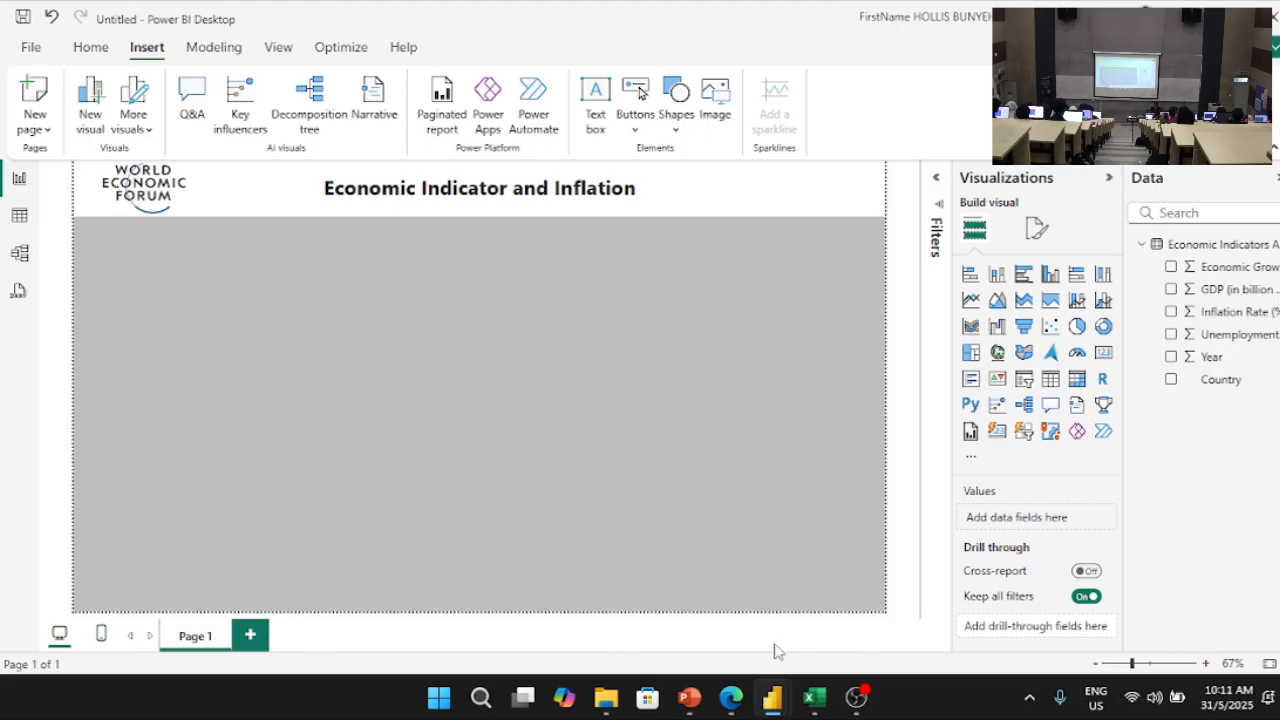
# Step: Examine the value cards on the World Economics Forum report's home page, and return to the untitled report
pyautogui.moveTo(773, 692)
pyautogui.click(748, 600)
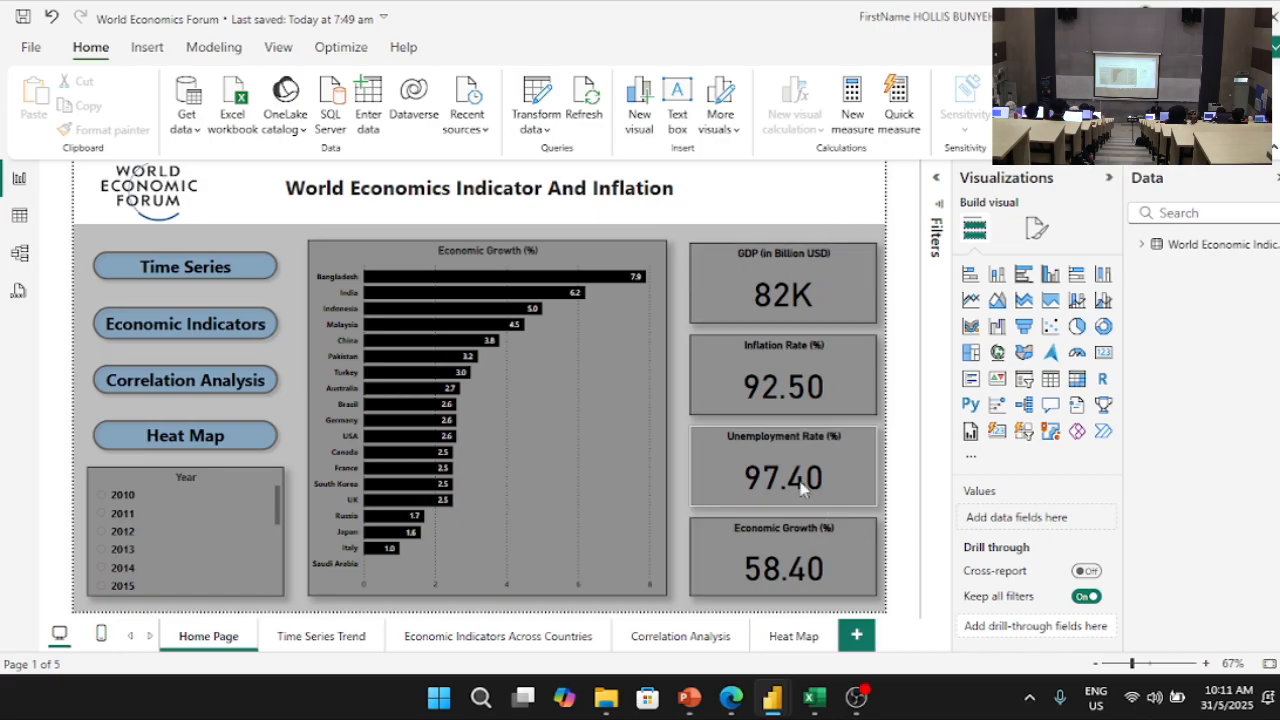
pyautogui.click(1176, 12)
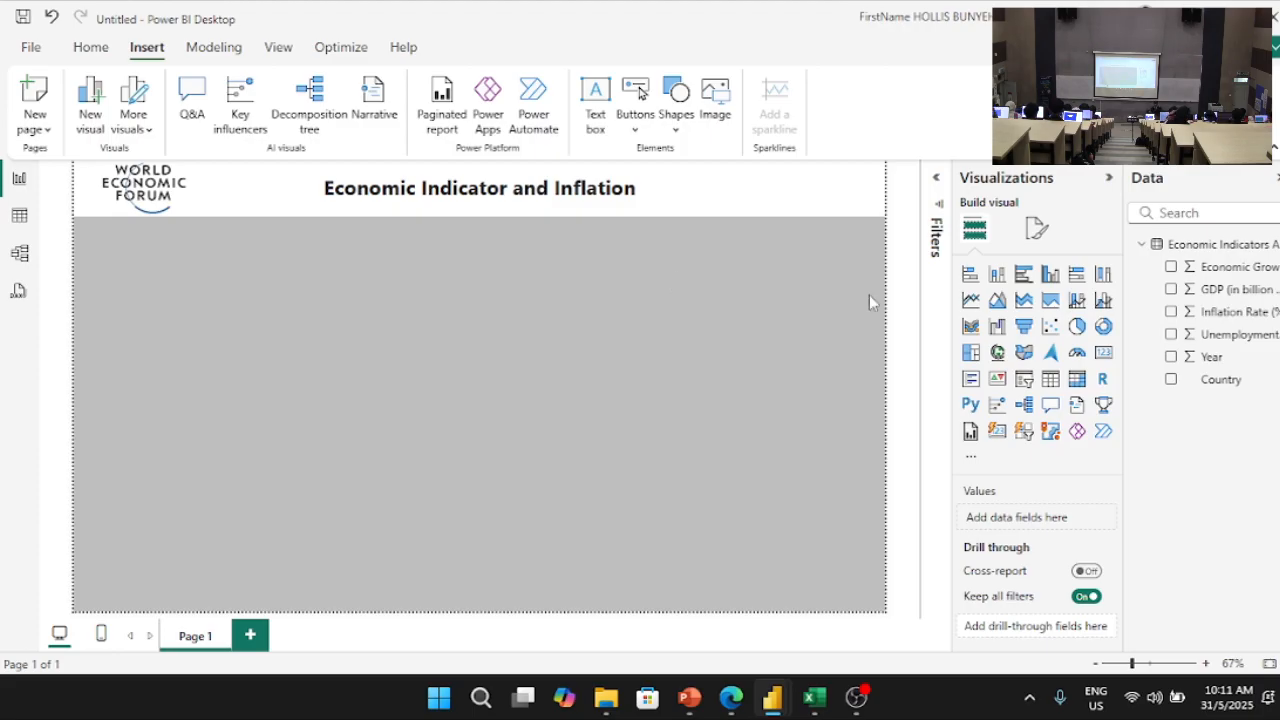
# Step: Add a card visual, narrow it to about a quarter of the canvas width, and place it at the upper right below the title
pyautogui.click(1104, 356)
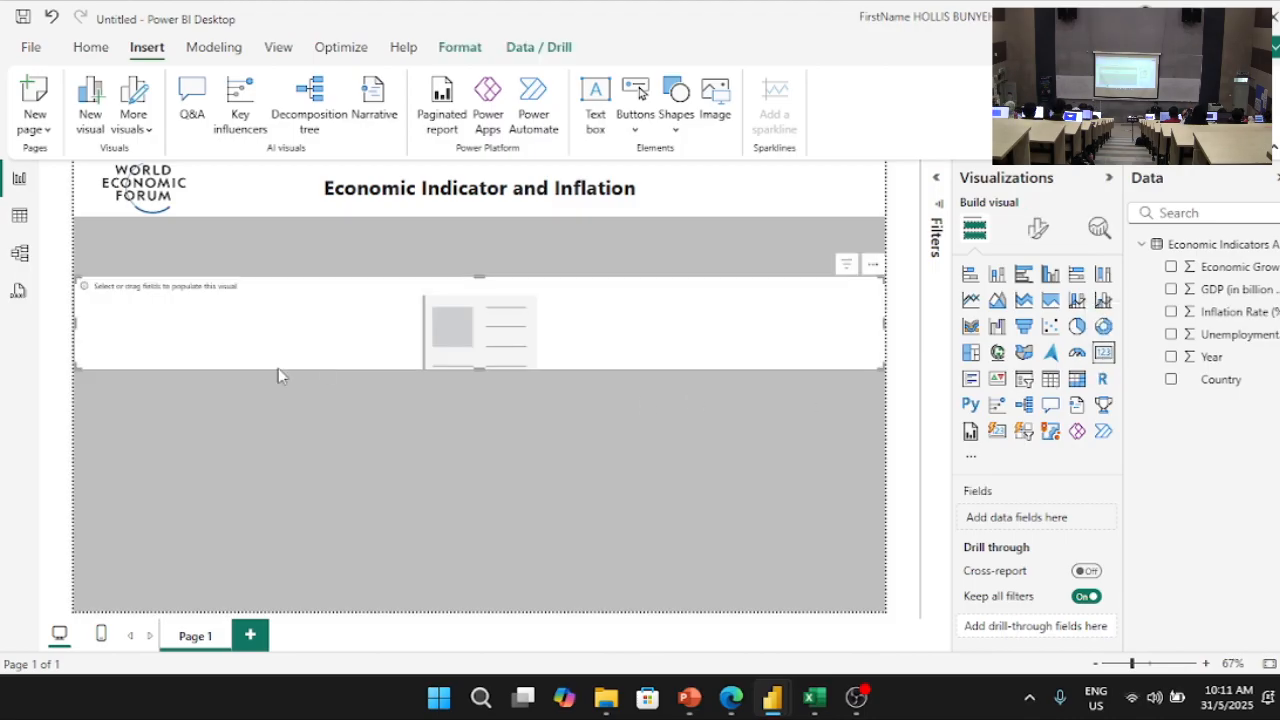
pyautogui.moveTo(76, 323); pyautogui.dragTo(688, 319)
pyautogui.moveTo(779, 321); pyautogui.dragTo(761, 293)
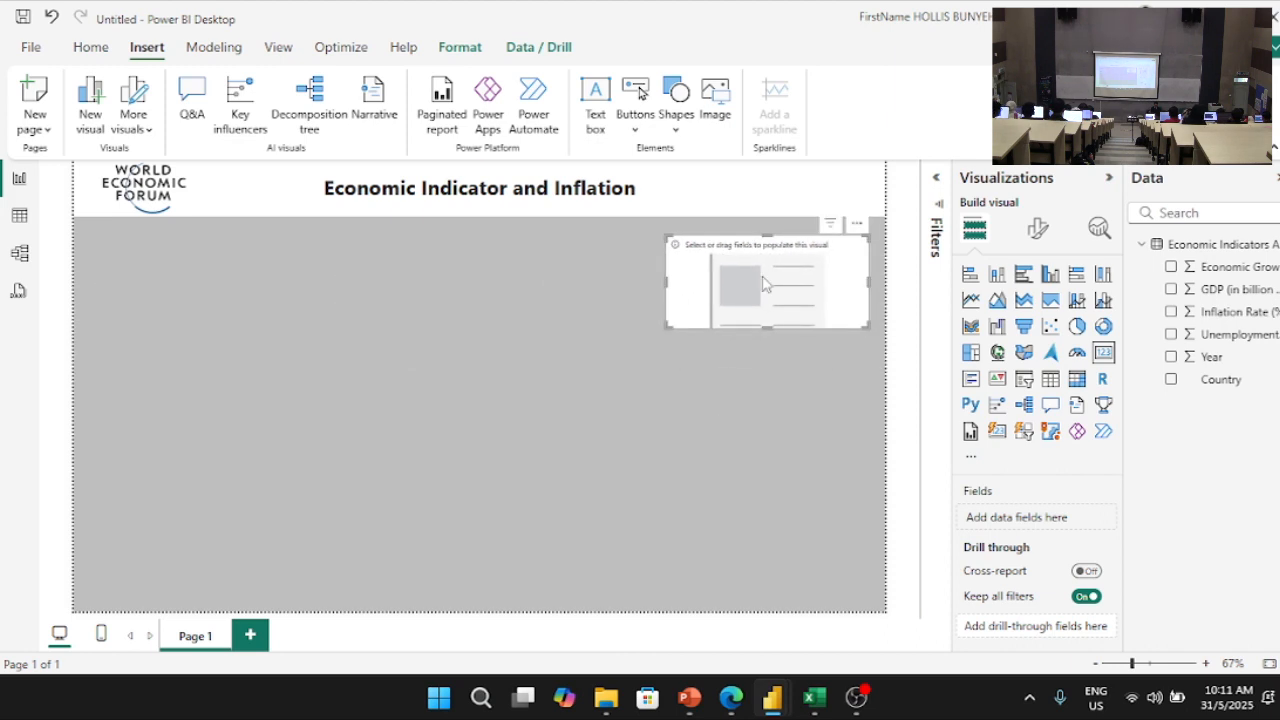
pyautogui.moveTo(750, 270)
pyautogui.mouseDown()
pyautogui.moveTo(530, 280)
pyautogui.moveTo(660, 248)
pyautogui.moveTo(752, 277)
pyautogui.moveTo(768, 266)
pyautogui.moveTo(755, 276)
pyautogui.mouseUp()
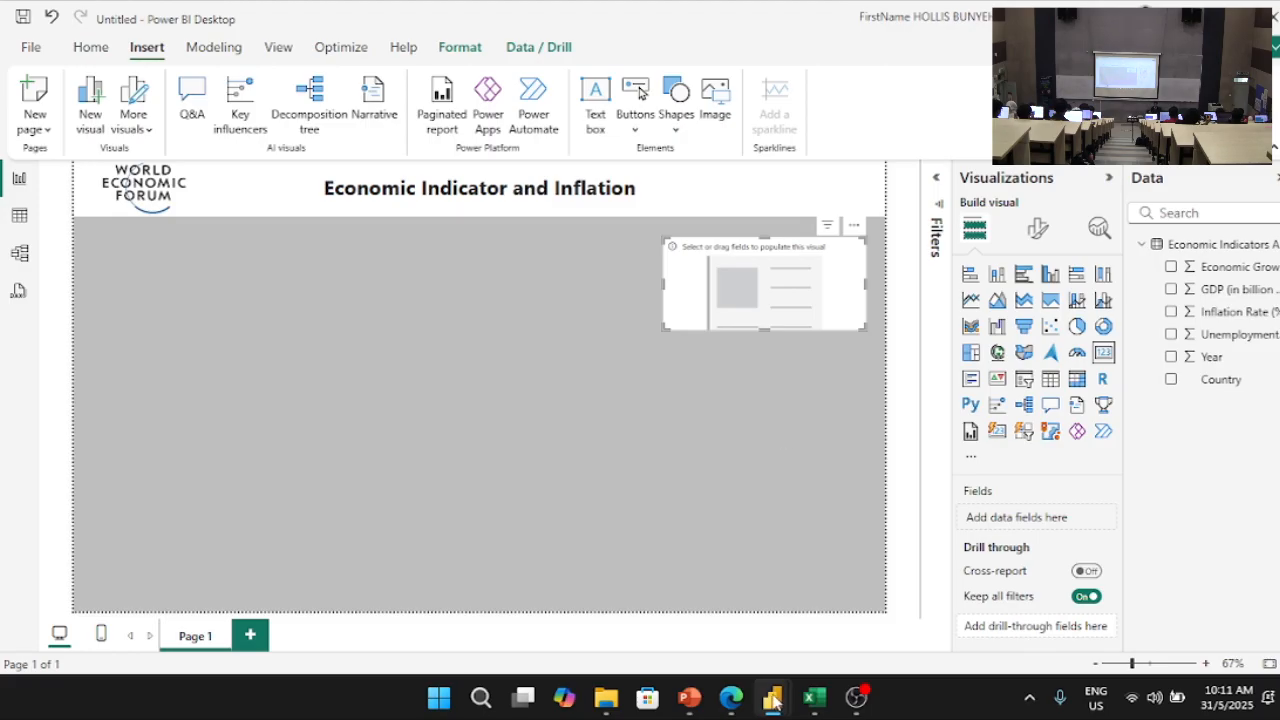
# Step: Check the World Economics Forum report's cards for reference, and add the GDP (in billion USD) field to the new card
pyautogui.moveTo(773, 697)
pyautogui.click(733, 621)
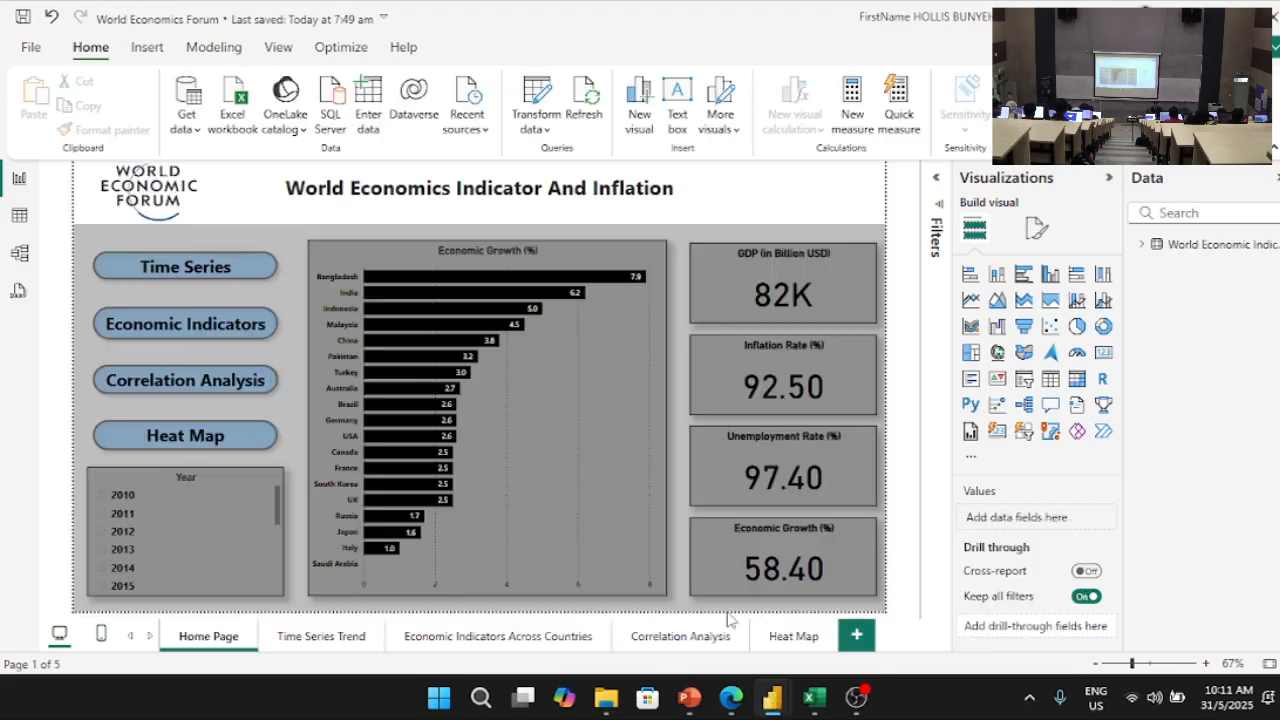
pyautogui.press('super+Tab')
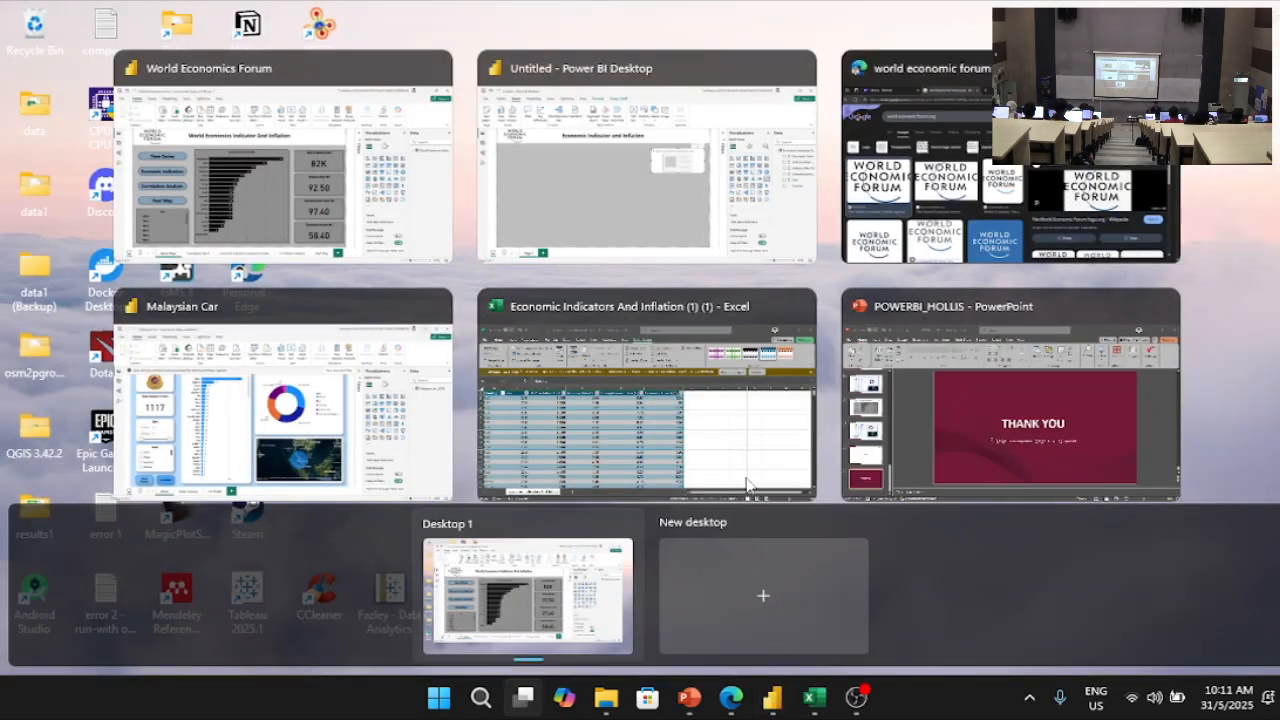
pyautogui.click(640, 186)
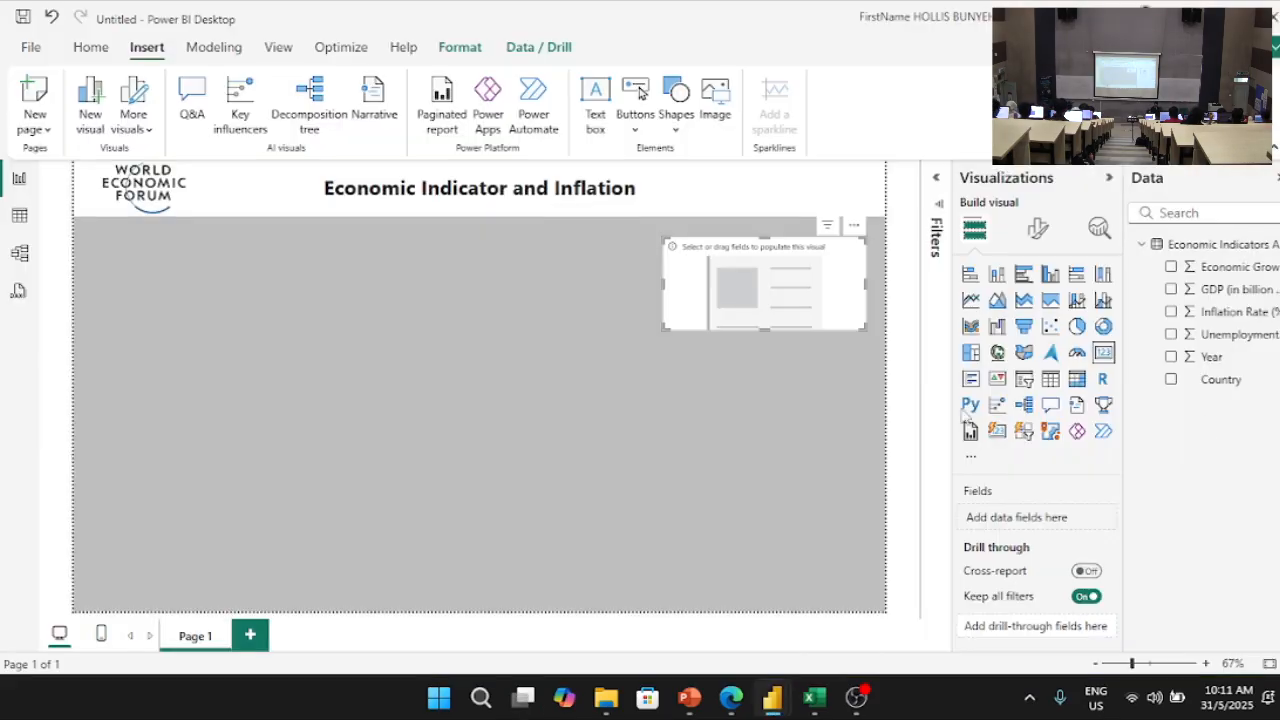
pyautogui.click(1171, 289)
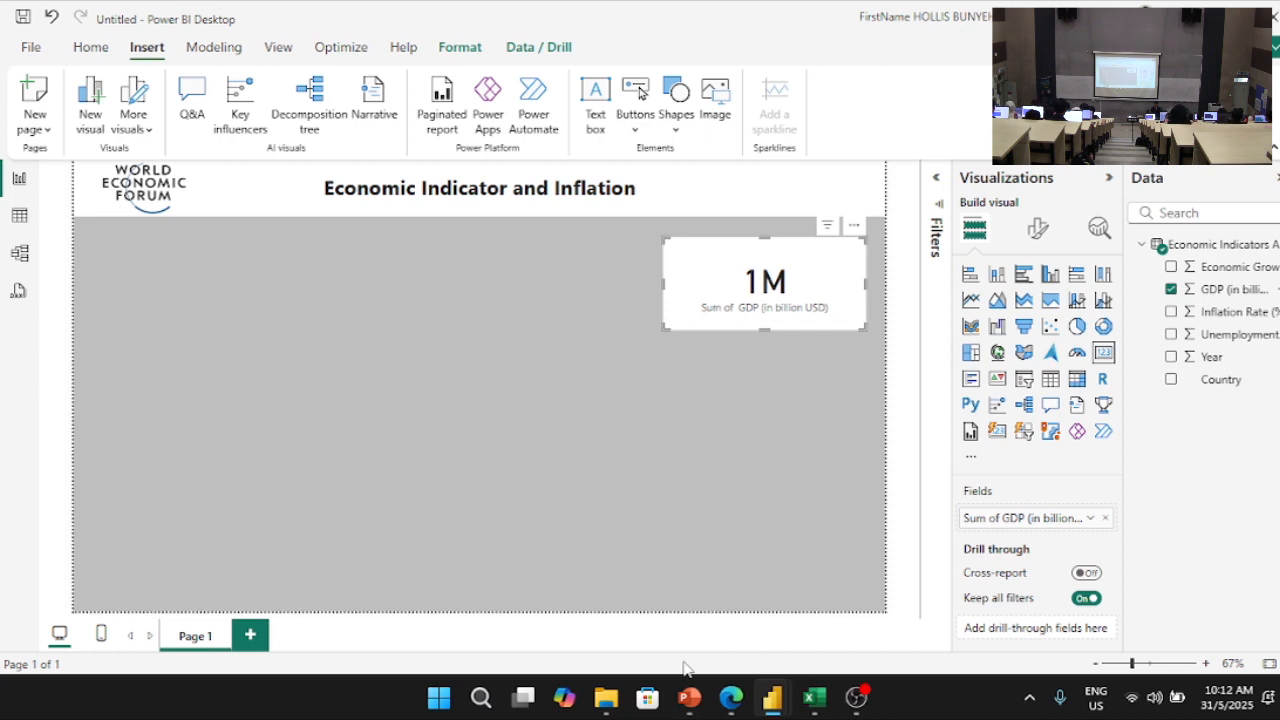
# Step: Widen the GDP card slightly toward the canvas centre, and compare it with the cards in the World Economics Forum report
pyautogui.moveTo(666, 283); pyautogui.dragTo(645, 292)
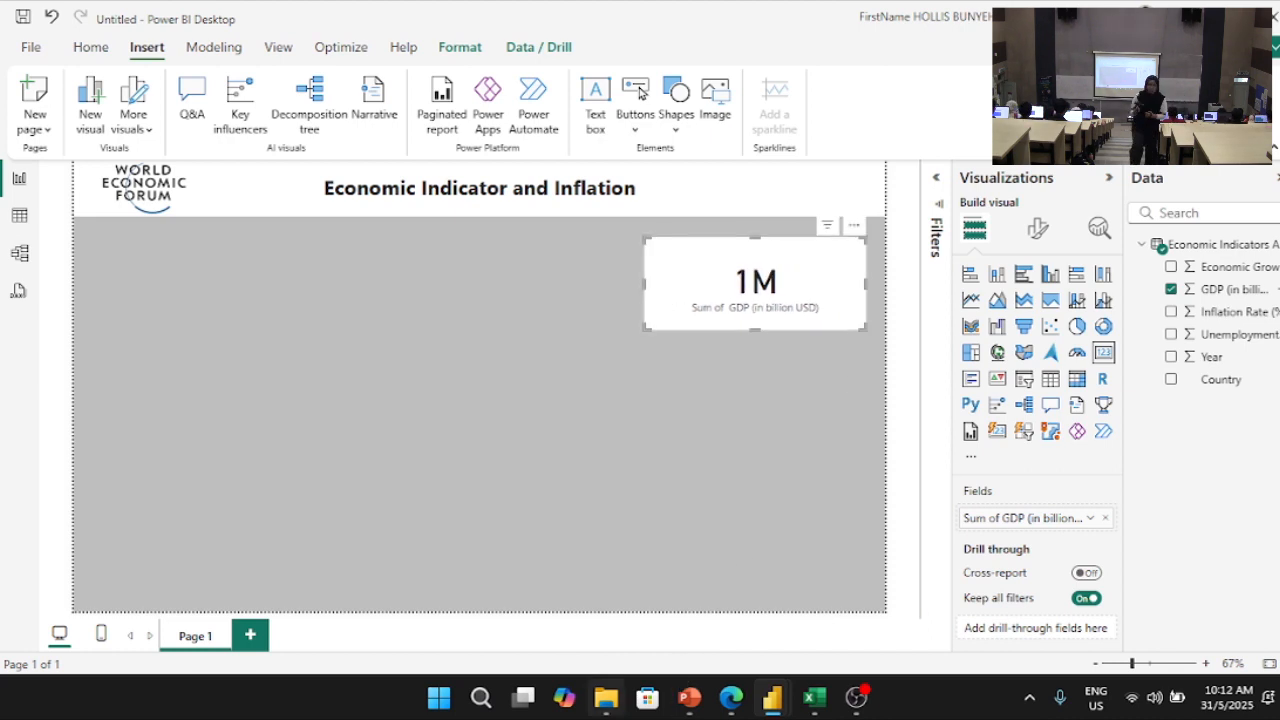
pyautogui.moveTo(772, 697)
pyautogui.click(760, 640)
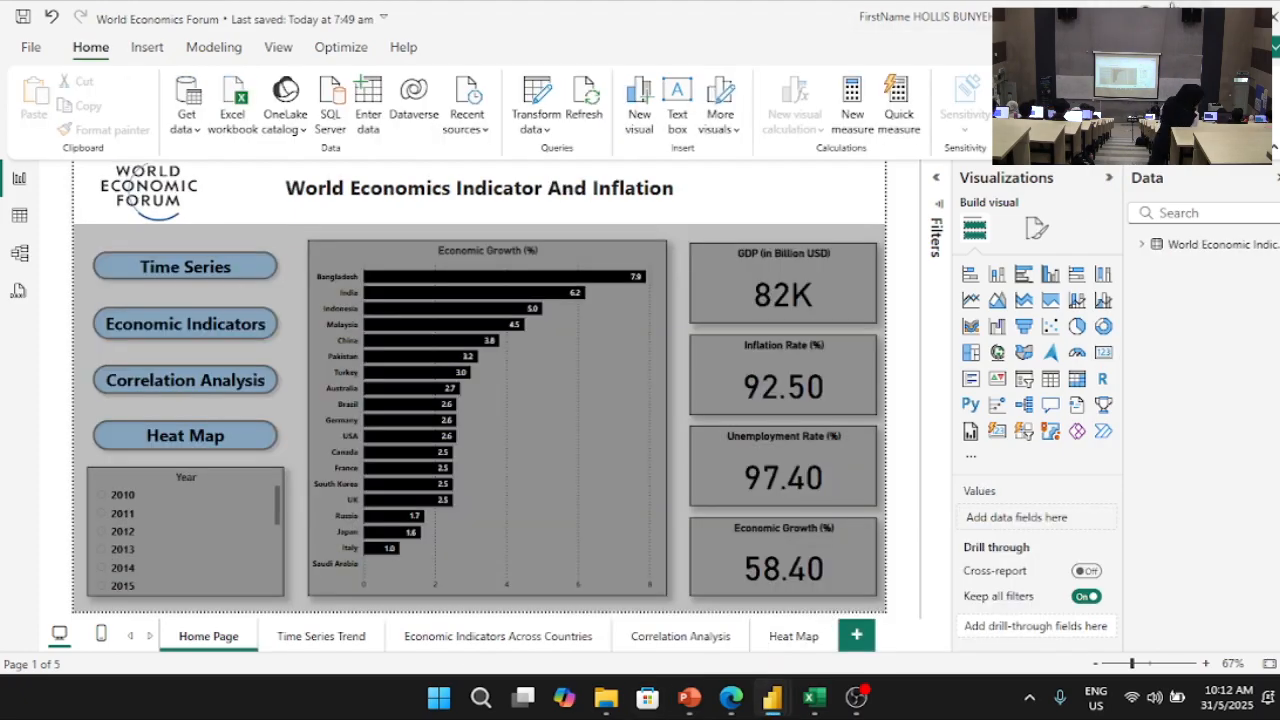
pyautogui.click(1168, 6)
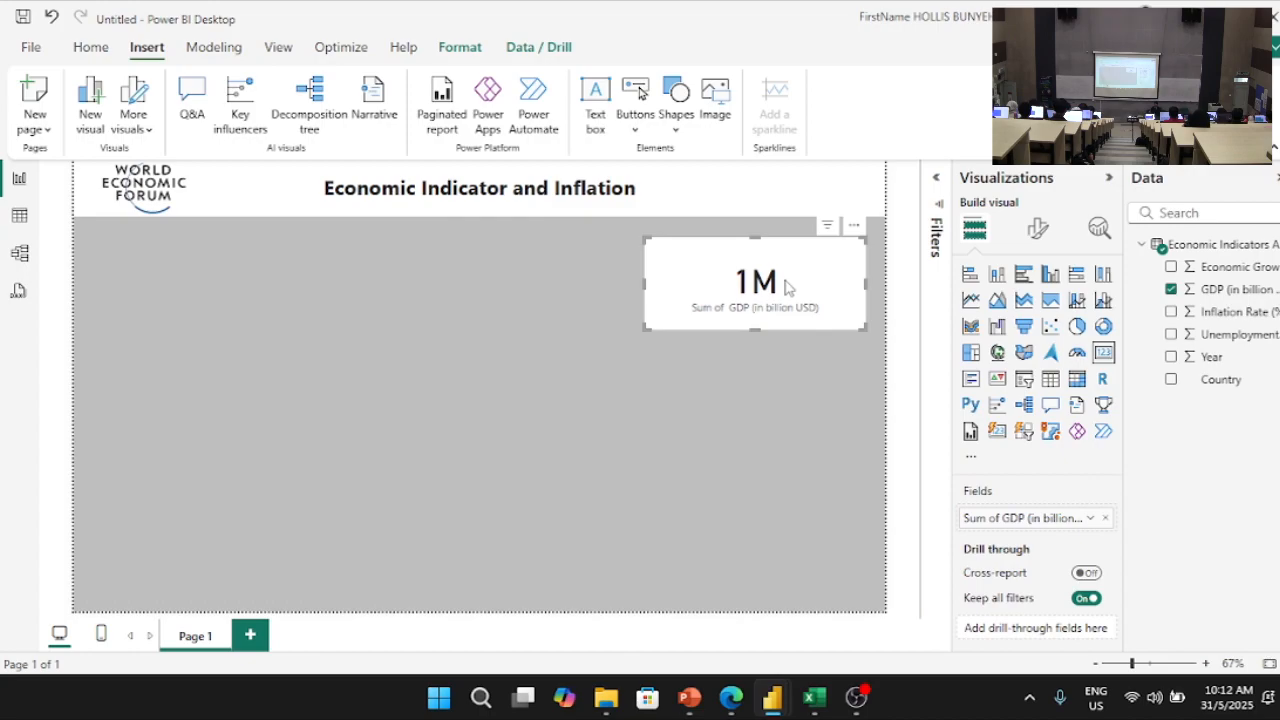
# Step: Turn off the category label on the GDP card
pyautogui.click(847, 361)
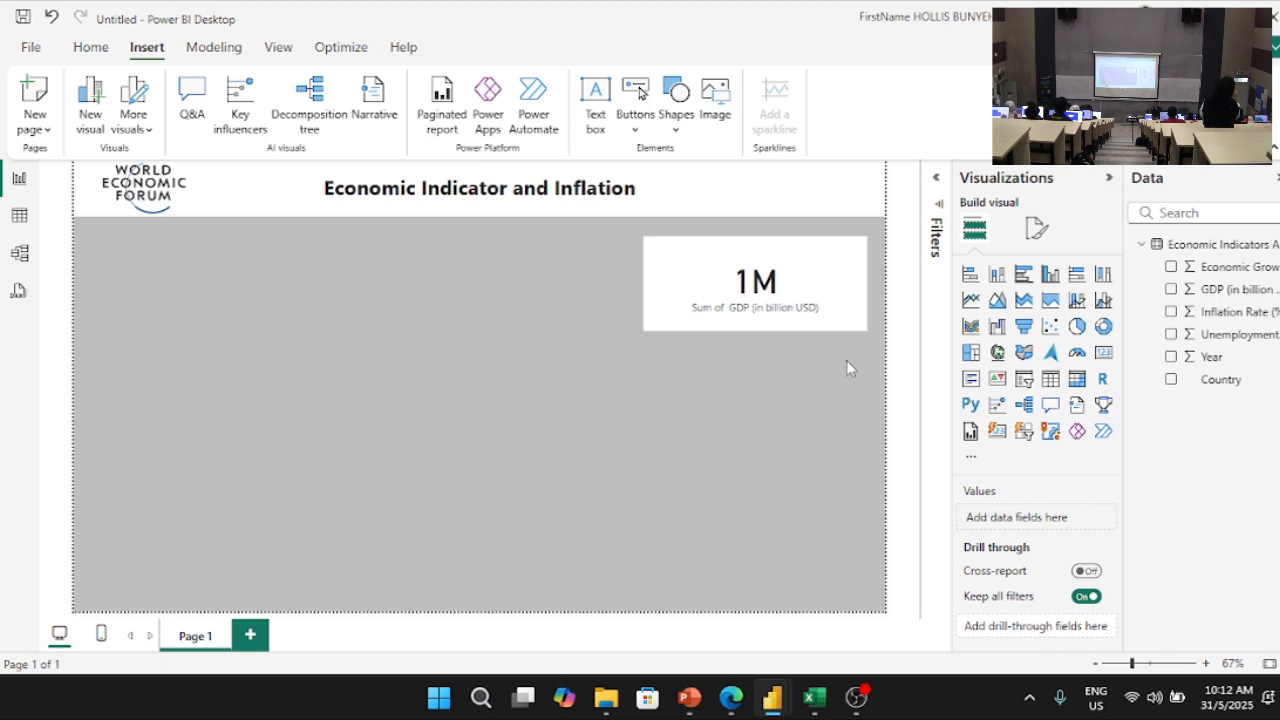
pyautogui.click(812, 295)
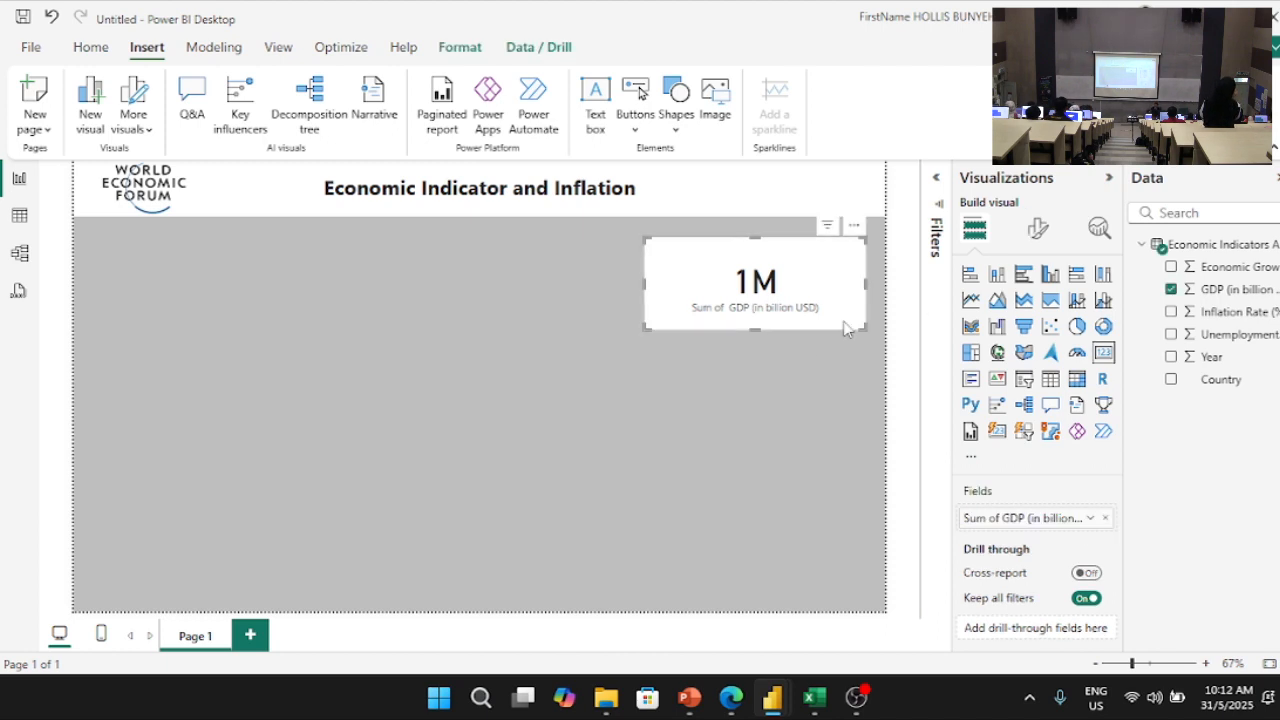
pyautogui.click(1039, 234)
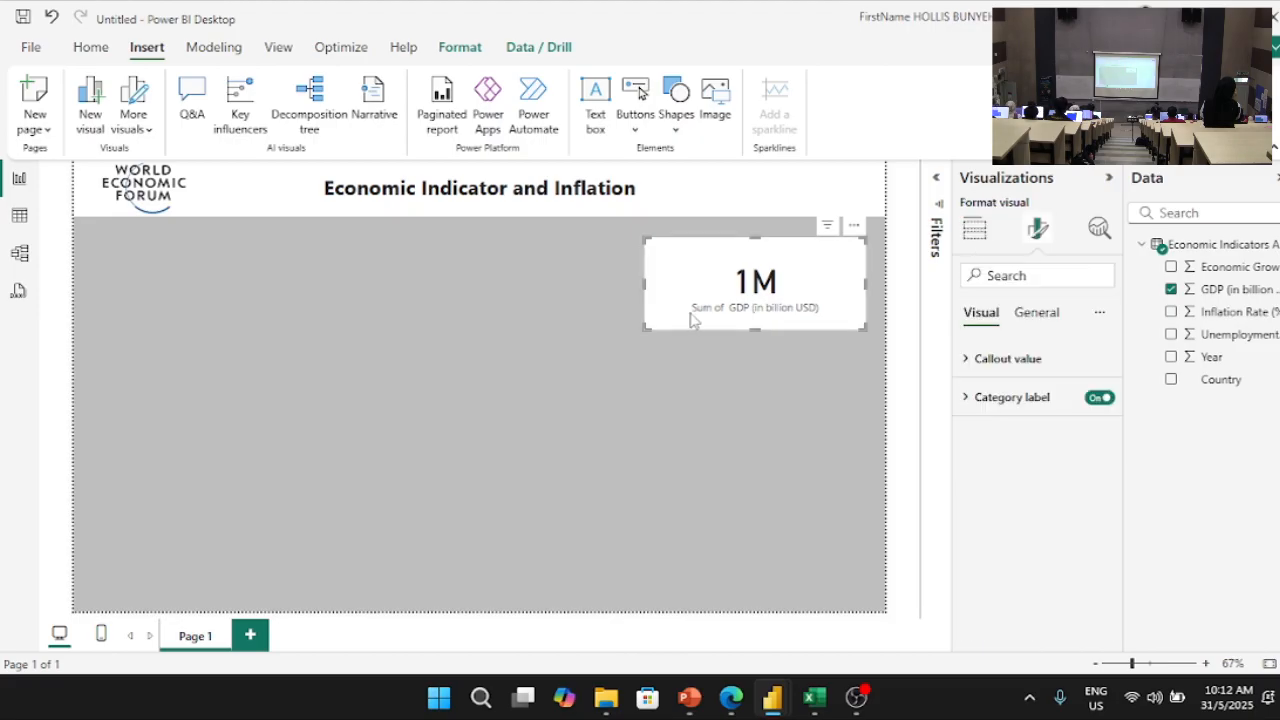
pyautogui.click(1099, 398)
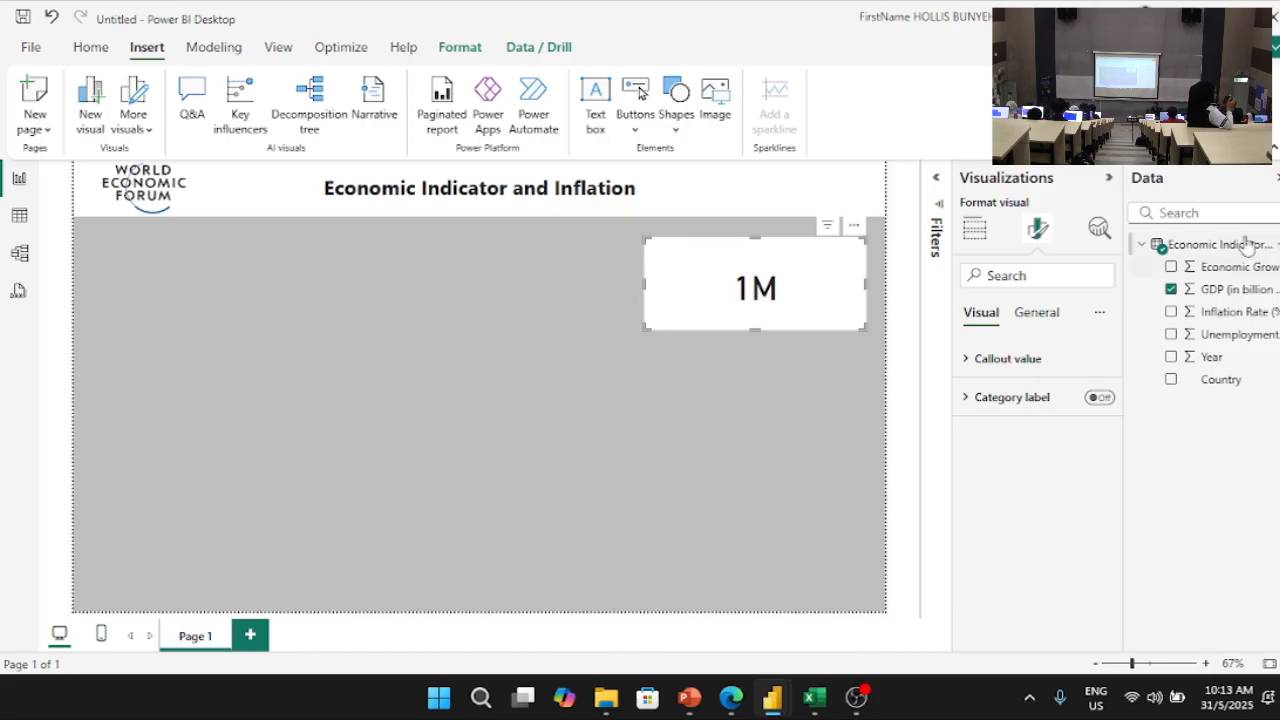
# Step: Turn on the GDP card's title and set its text to "GDP (in Billion USD)"
pyautogui.click(1036, 318)
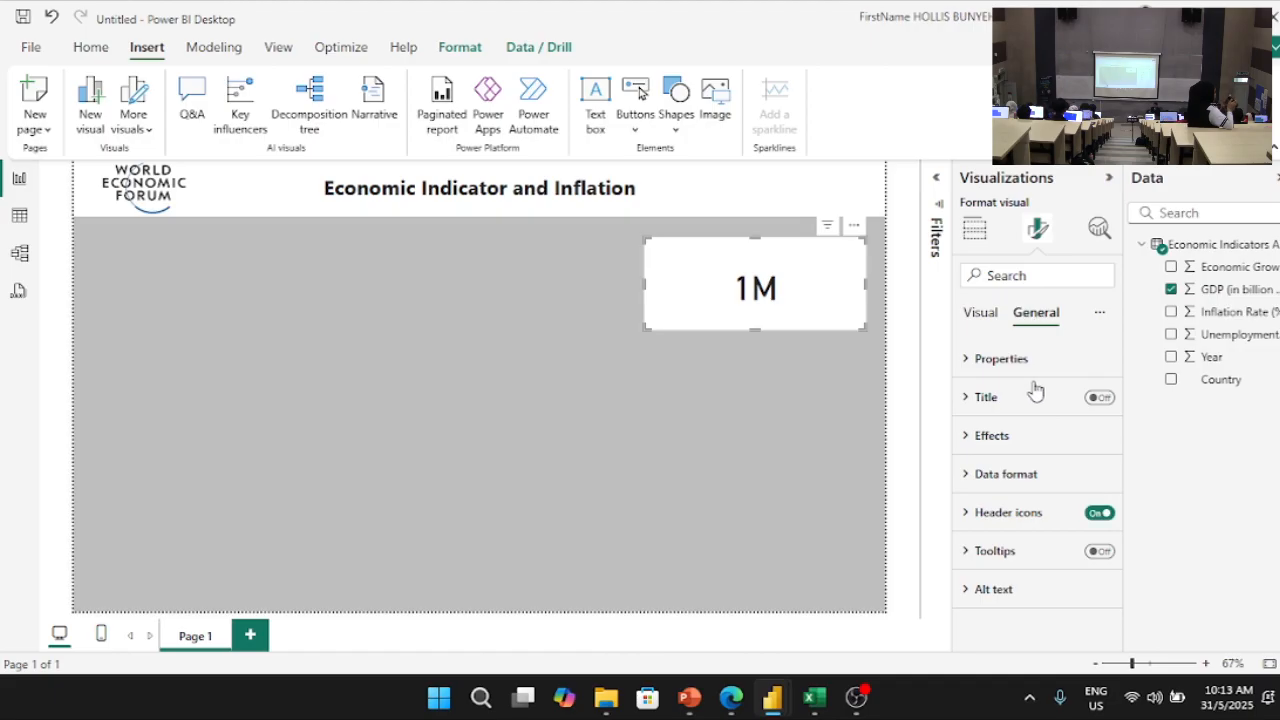
pyautogui.click(1100, 398)
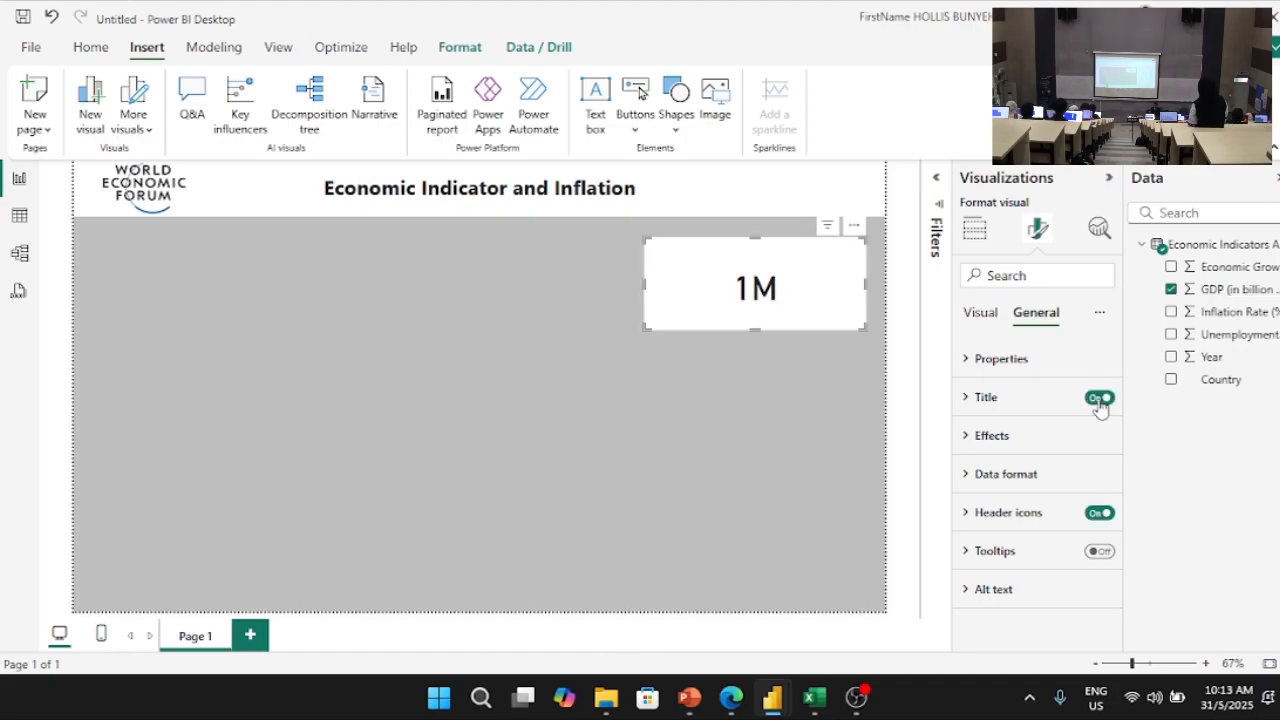
pyautogui.click(1010, 400)
pyautogui.click(1027, 490)
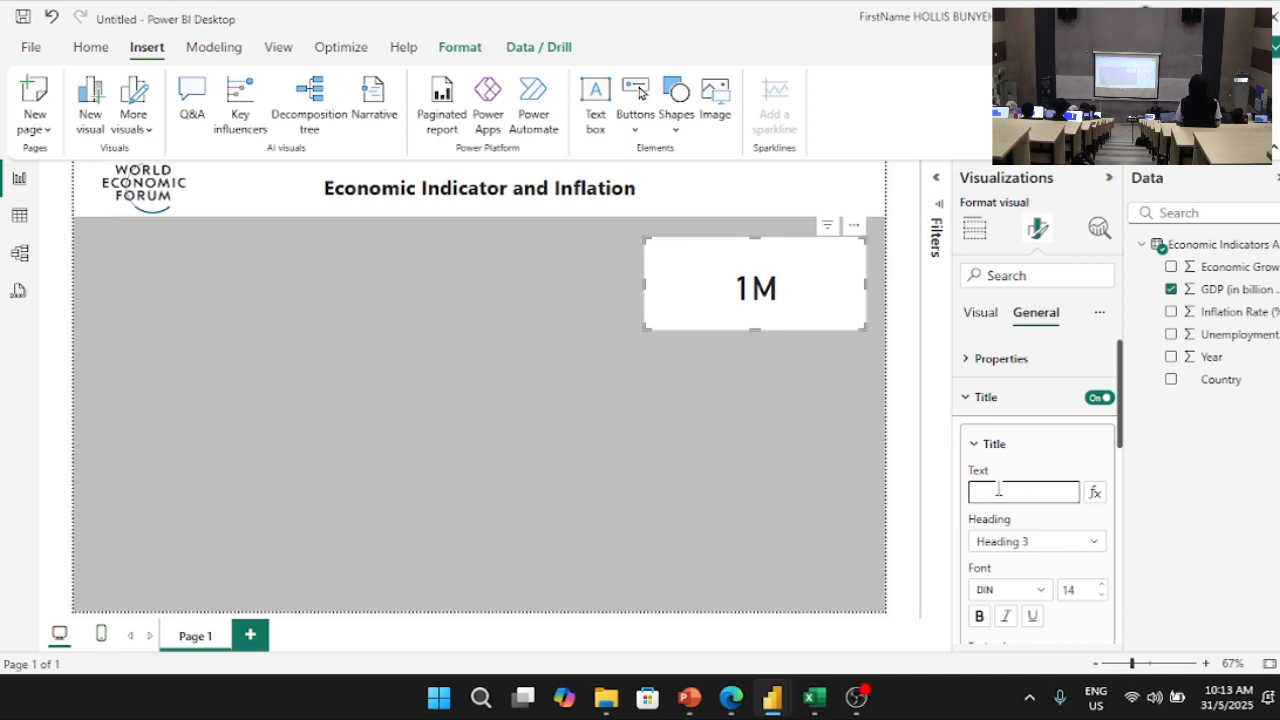
pyautogui.write('GDP')
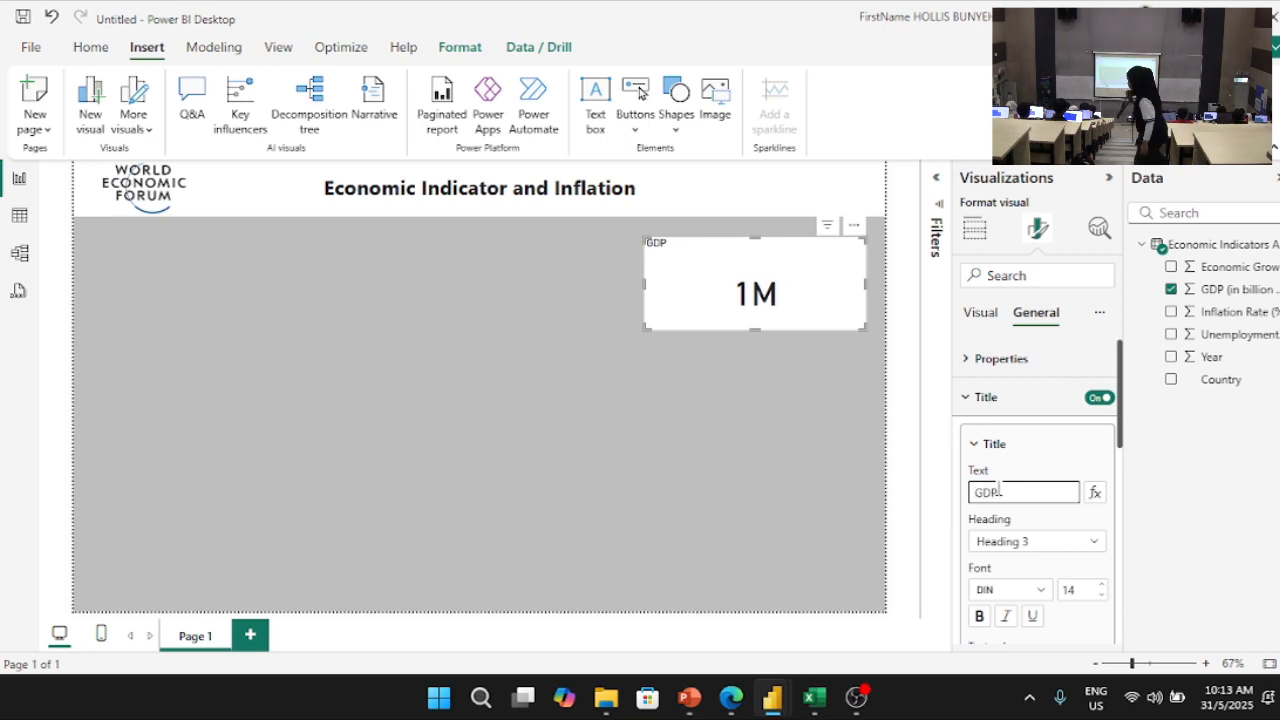
pyautogui.write(' ()')
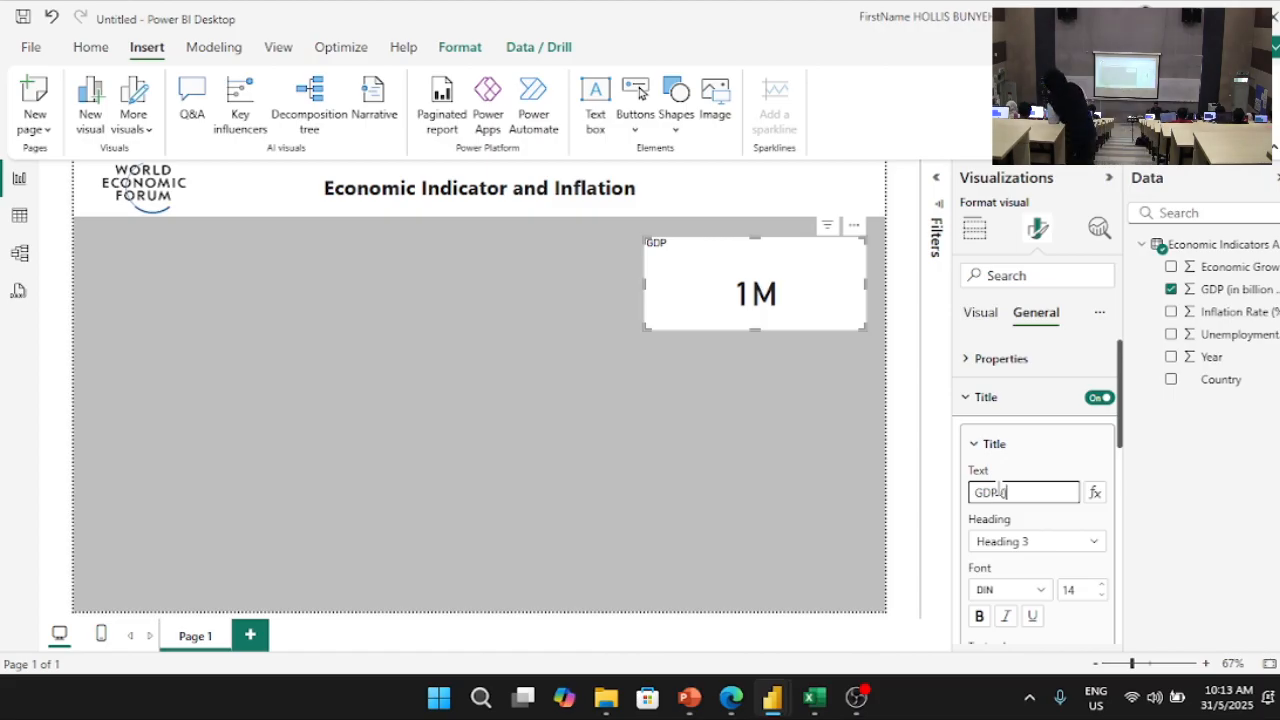
pyautogui.write('in')
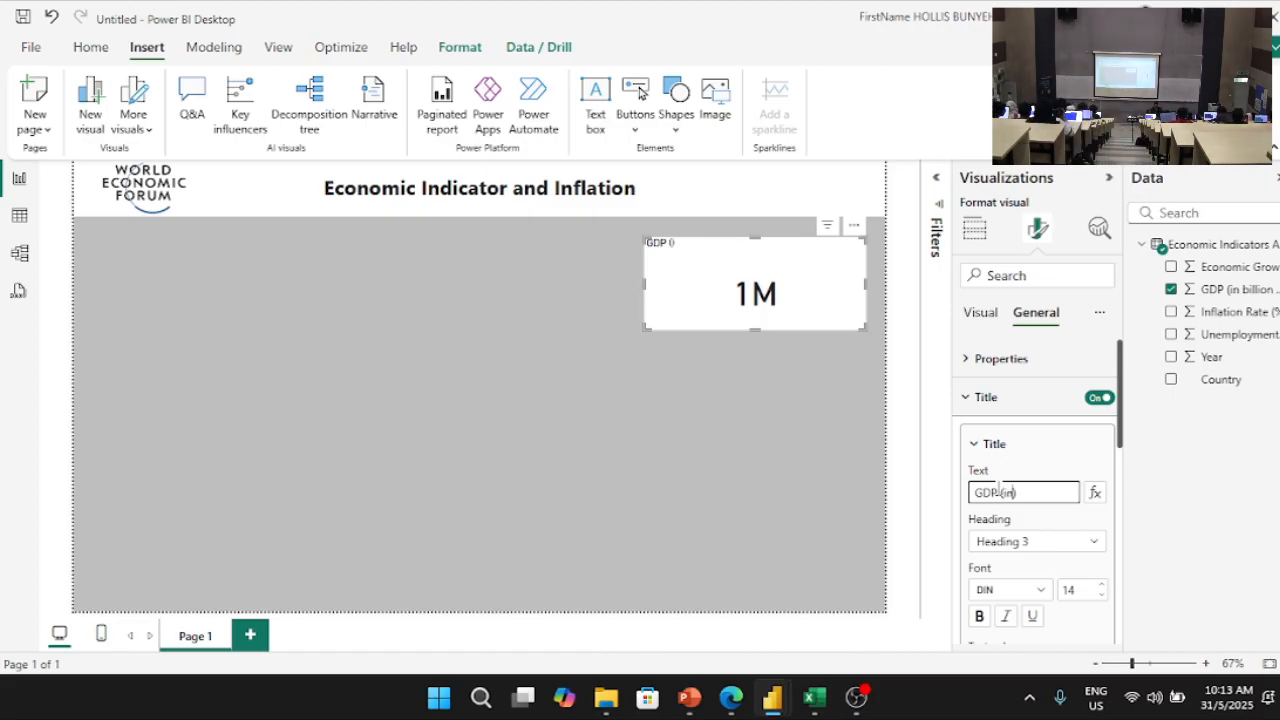
pyautogui.write(' Billion USD')
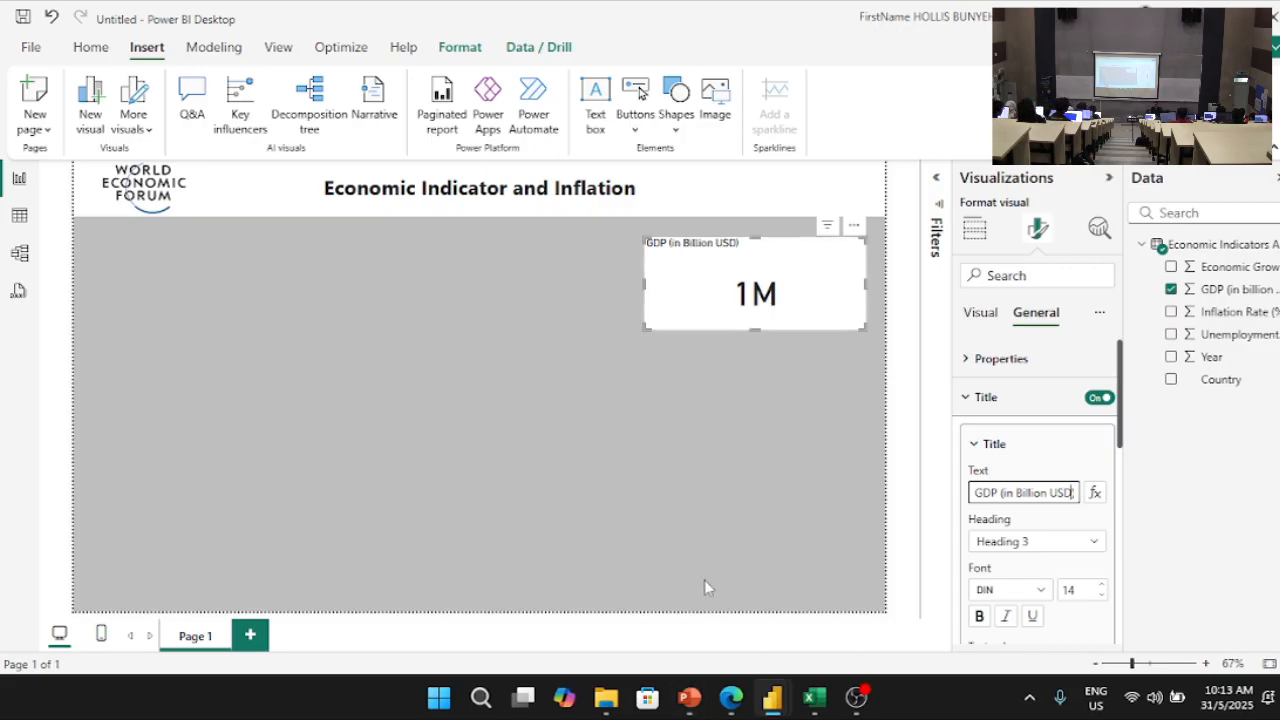
# Step: Make the GDP card's title bold and centred to match the reference report, and shorten the card to about two thirds of its height
pyautogui.moveTo(775, 700)
pyautogui.click(771, 600)
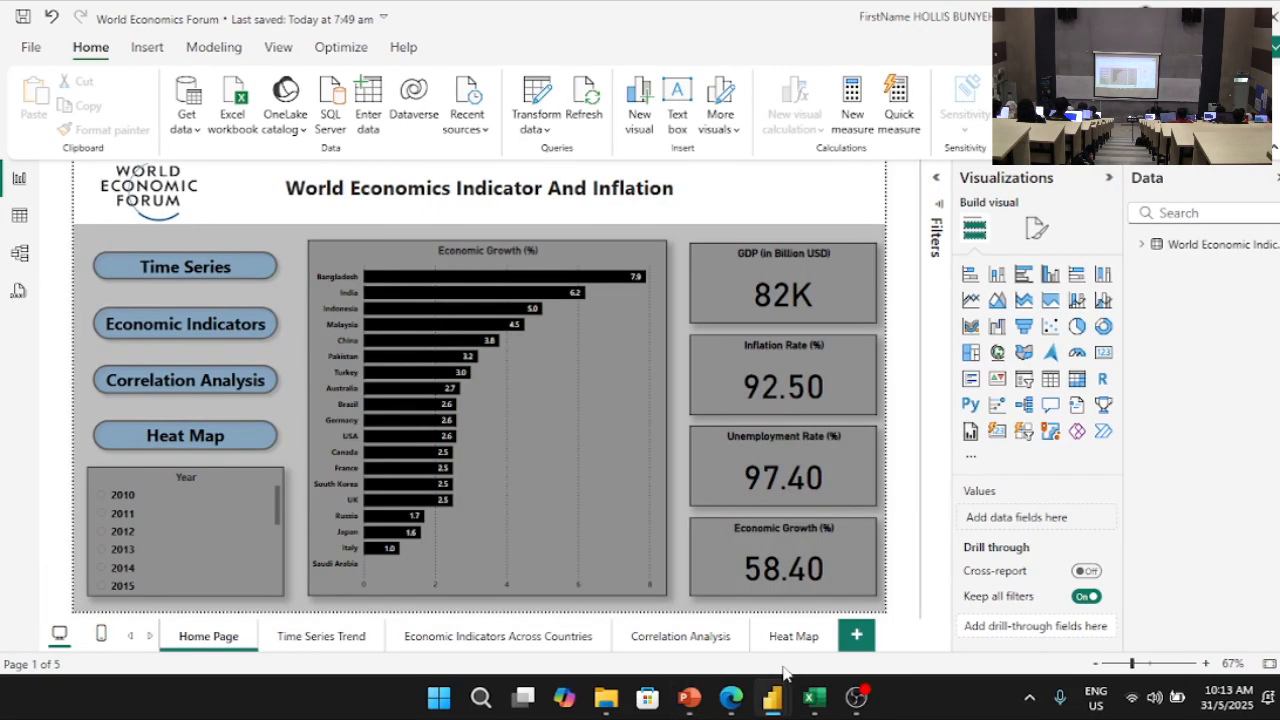
pyautogui.hotkey('alt', 'Tab')
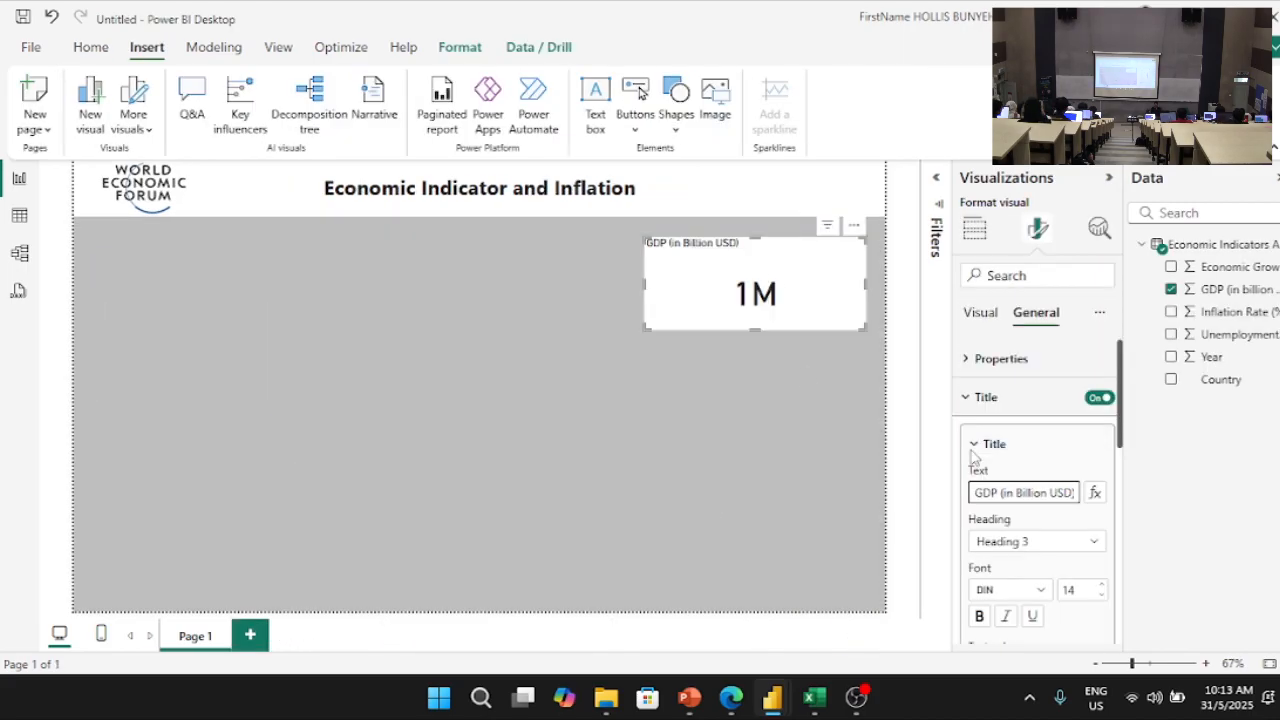
pyautogui.scroll(-2, 1040, 455)
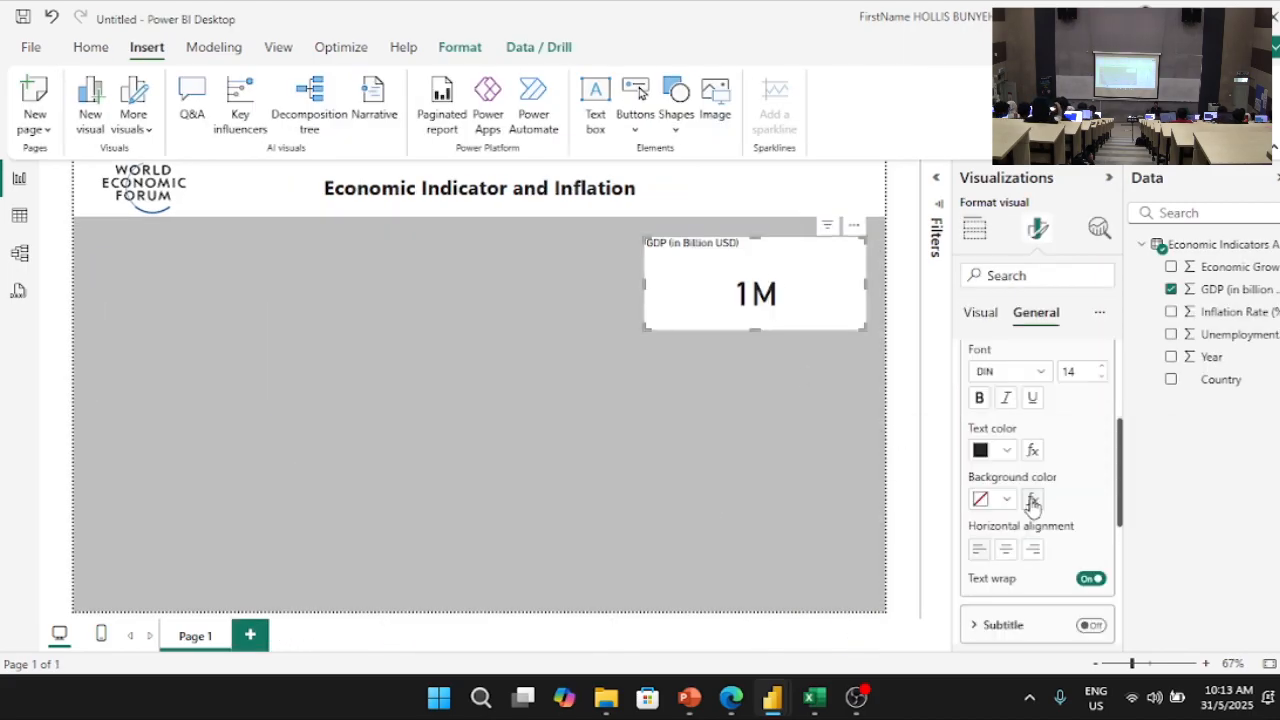
pyautogui.click(980, 398)
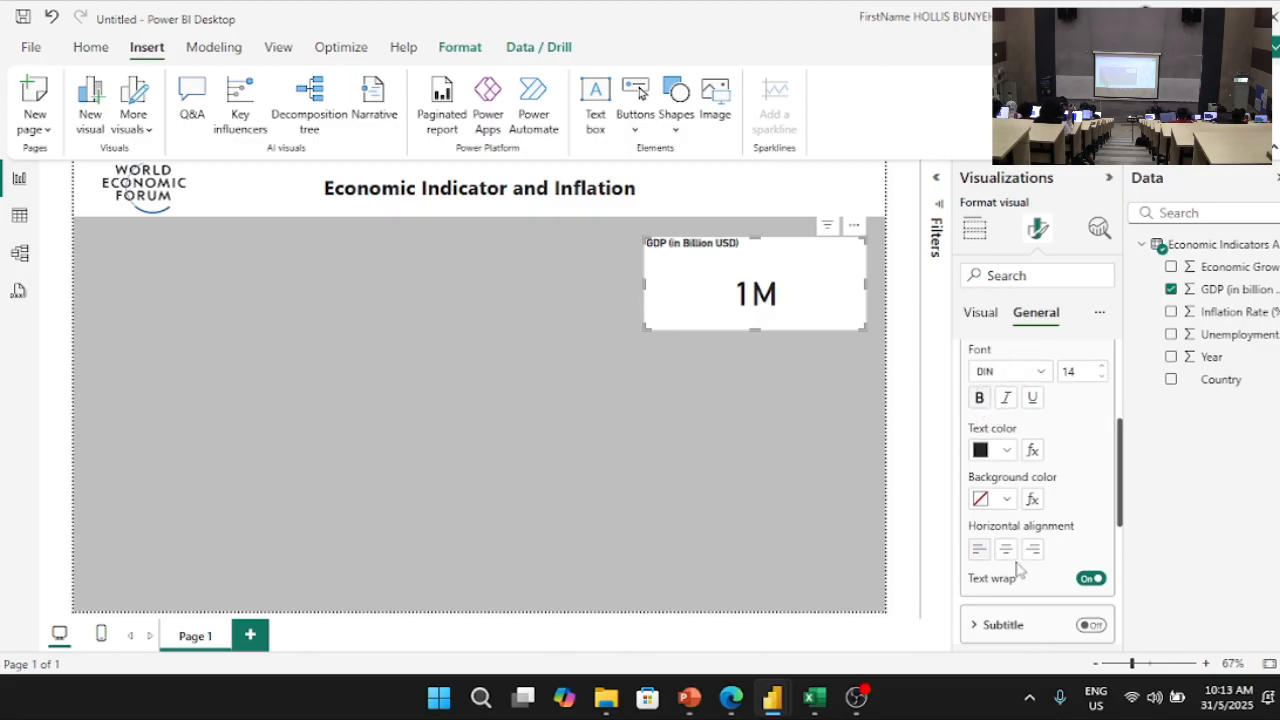
pyautogui.click(1006, 549)
pyautogui.moveTo(754, 326); pyautogui.dragTo(755, 297)
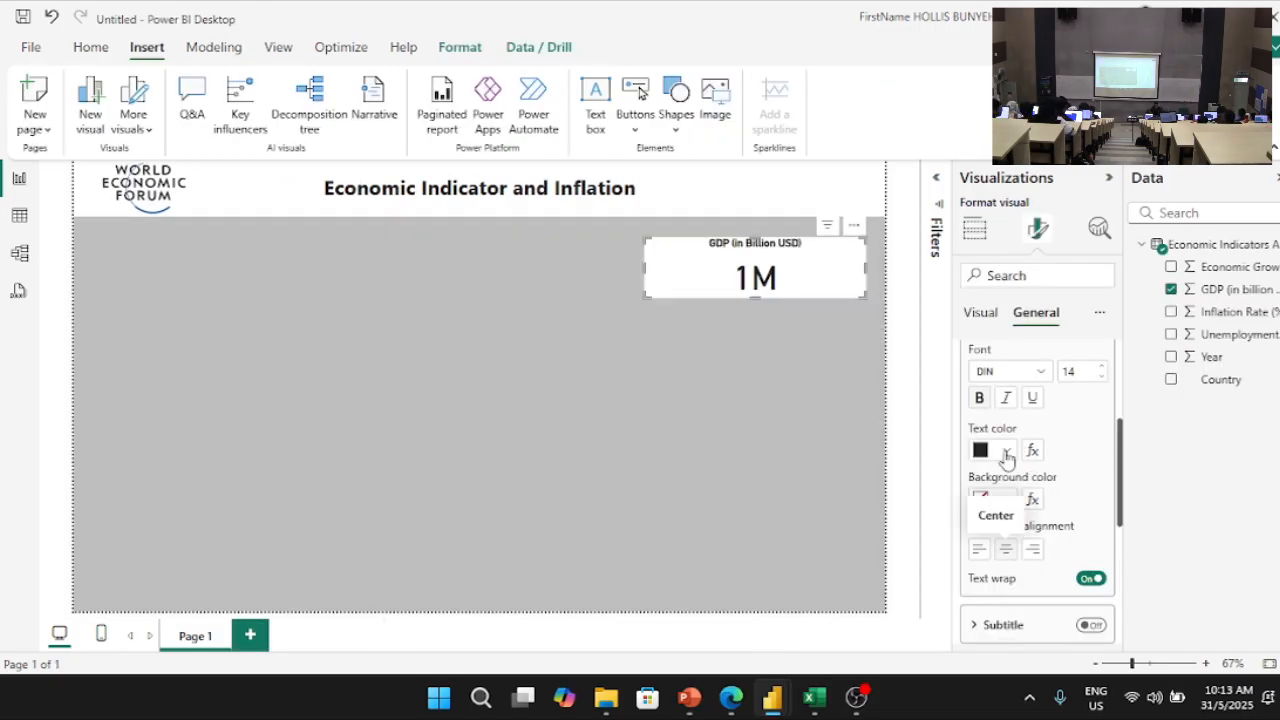
# Step: Try a near-black background with 75% transparency on the GDP card
pyautogui.scroll(-3, 1007, 457)
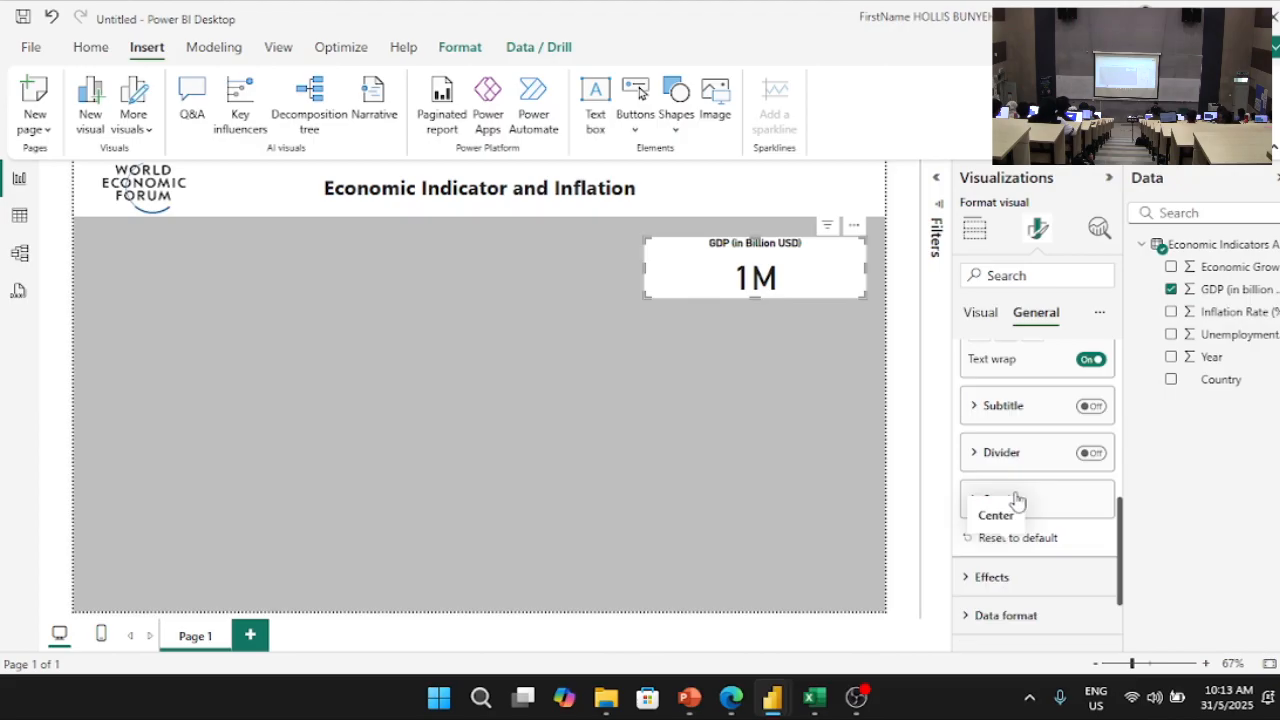
pyautogui.click(1005, 580)
pyautogui.scroll(-2, 1006, 565)
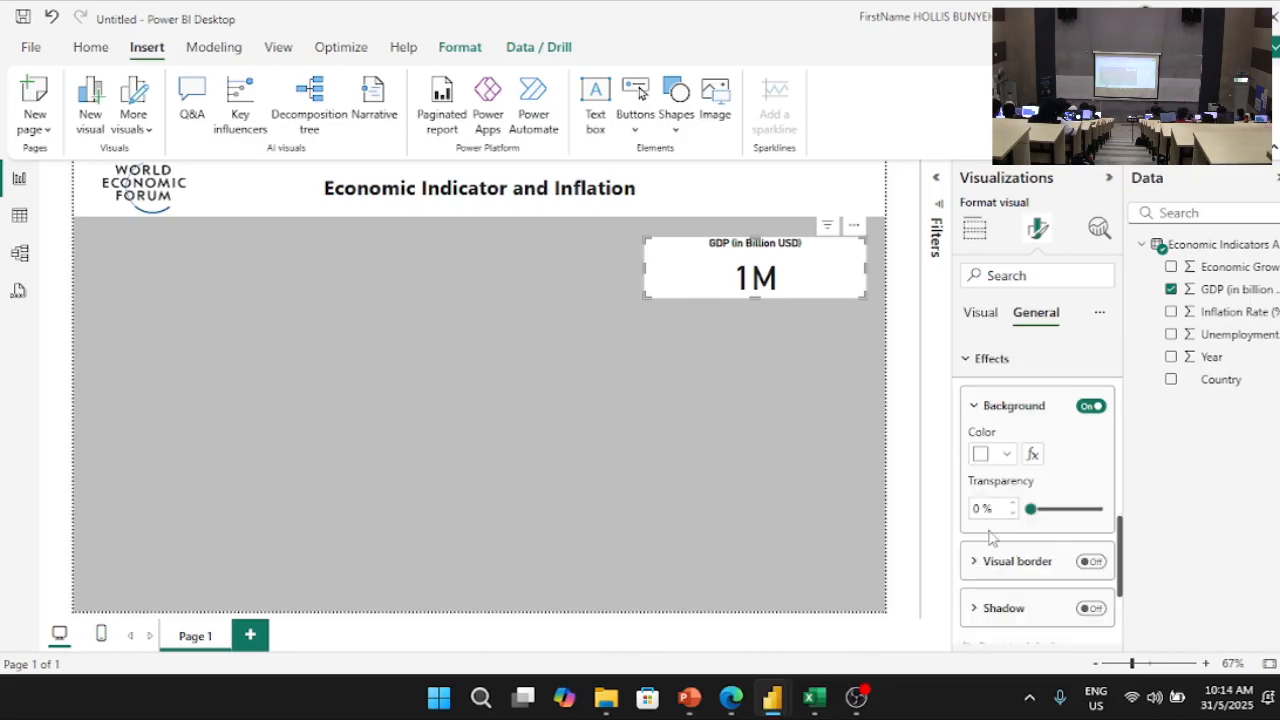
pyautogui.click(1007, 454)
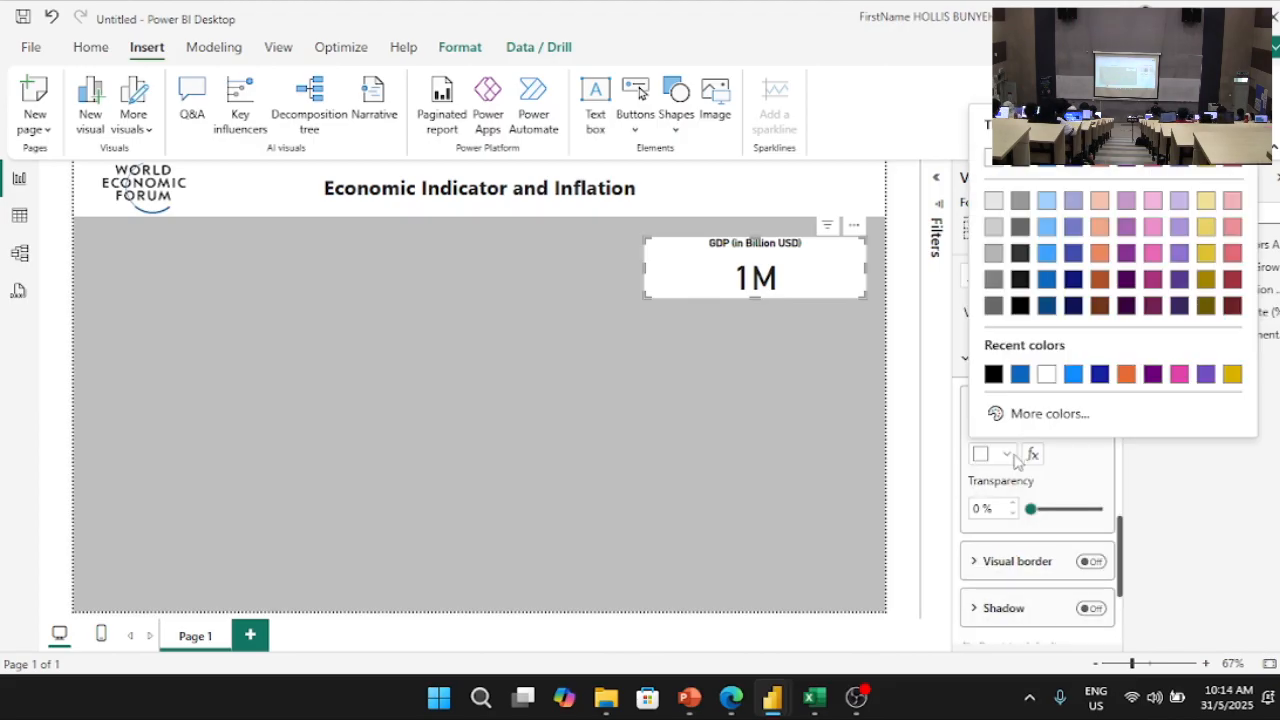
pyautogui.click(1020, 285)
pyautogui.click(1007, 455)
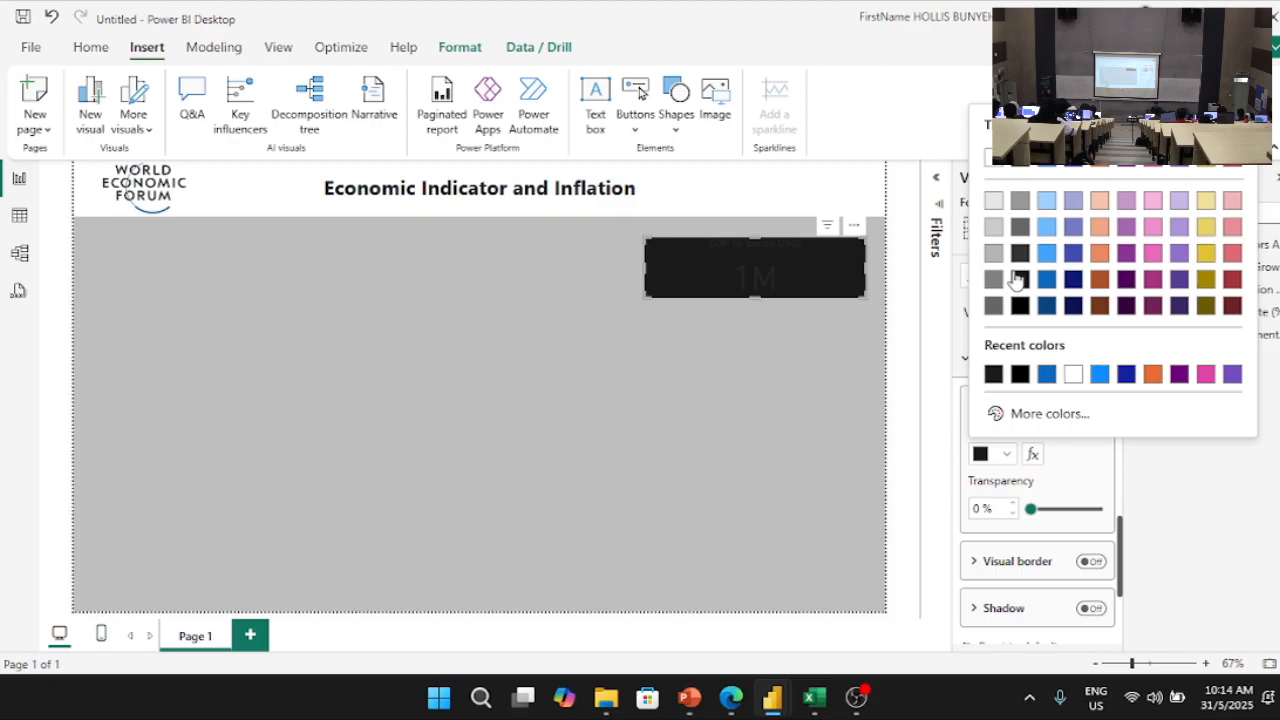
pyautogui.click(1031, 509)
pyautogui.moveTo(1031, 509); pyautogui.dragTo(1082, 512)
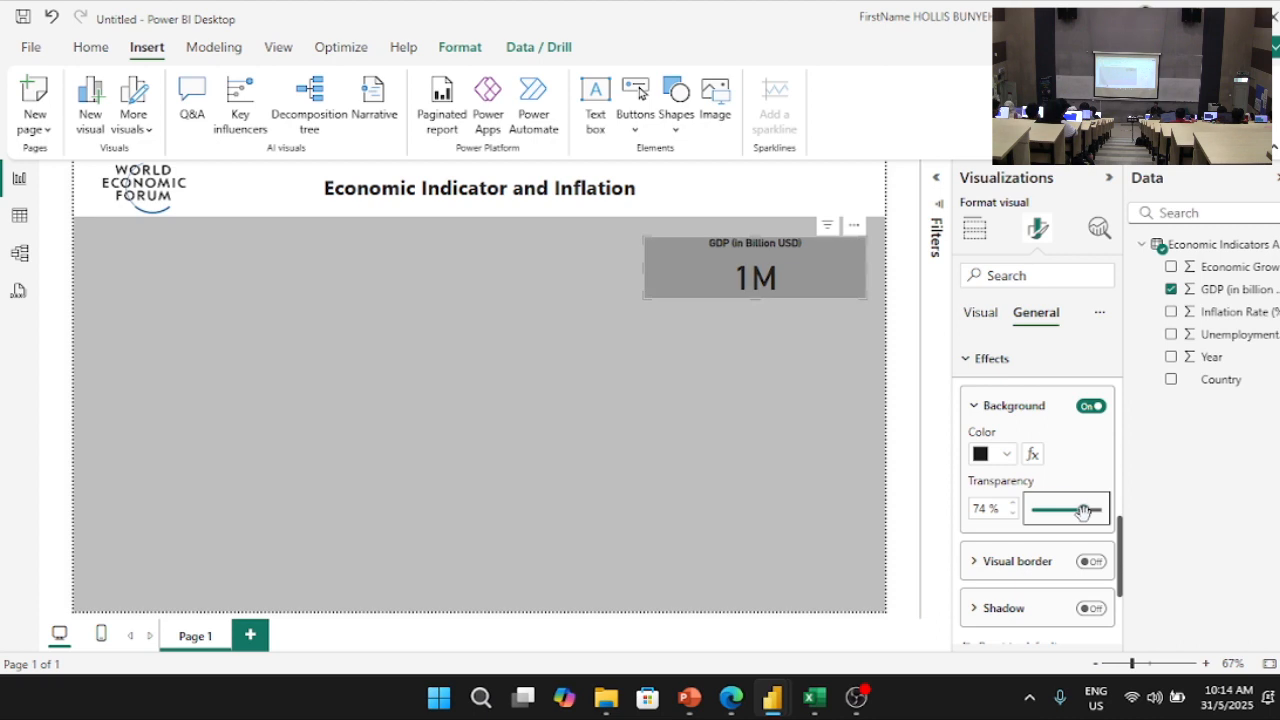
pyautogui.click(990, 455)
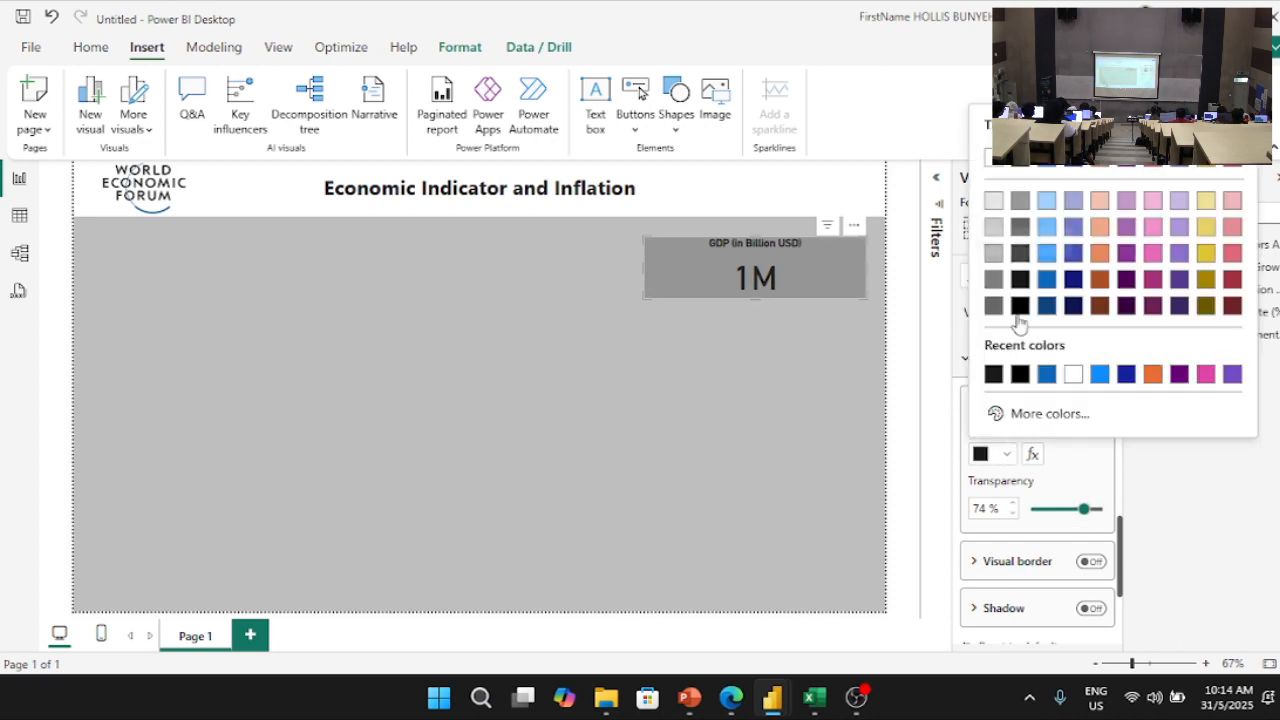
pyautogui.doubleClick(979, 508)
pyautogui.write('75')
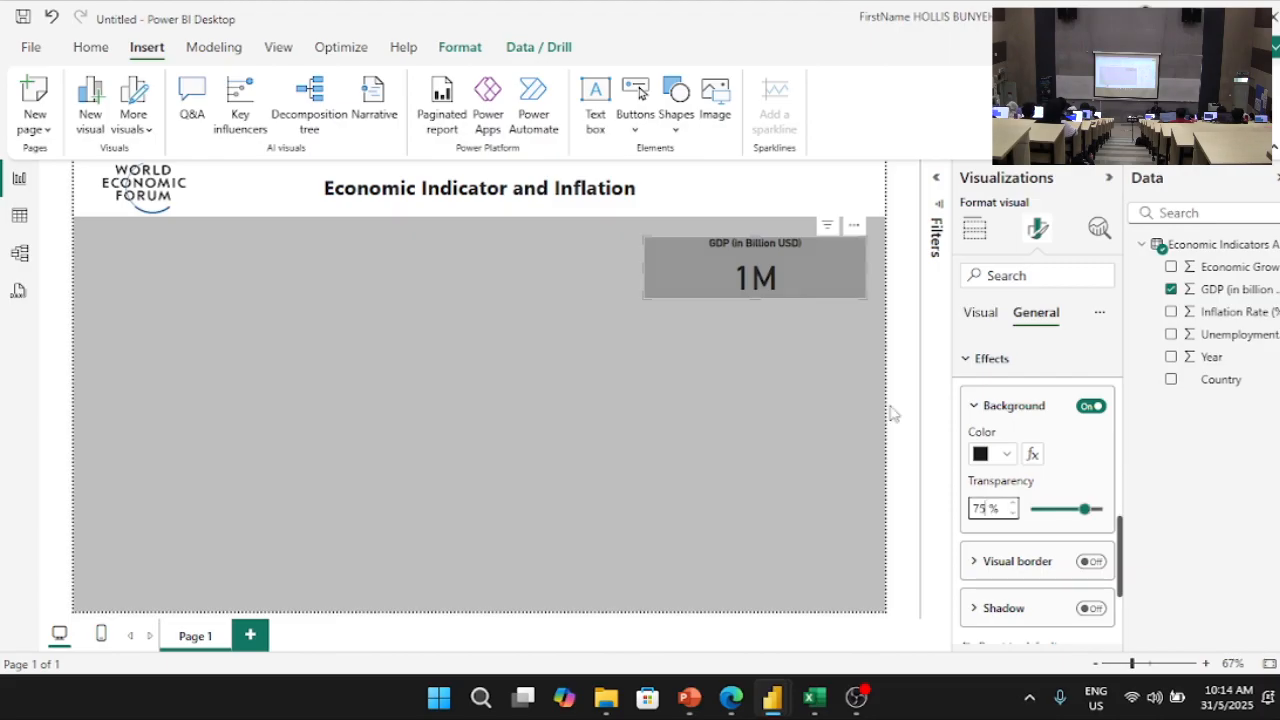
# Step: Set the GDP card's background to dark grey with 50% transparency
pyautogui.click(1004, 455)
pyautogui.click(1020, 233)
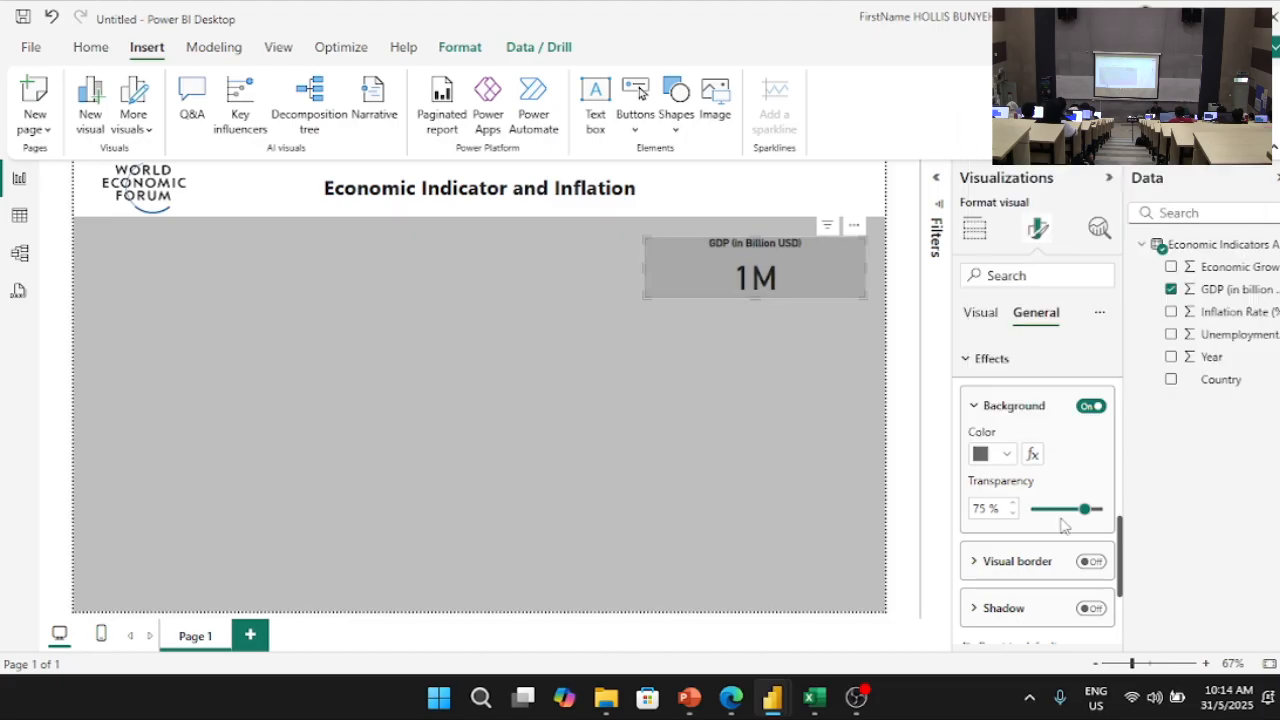
pyautogui.moveTo(1084, 509); pyautogui.dragTo(1066, 510)
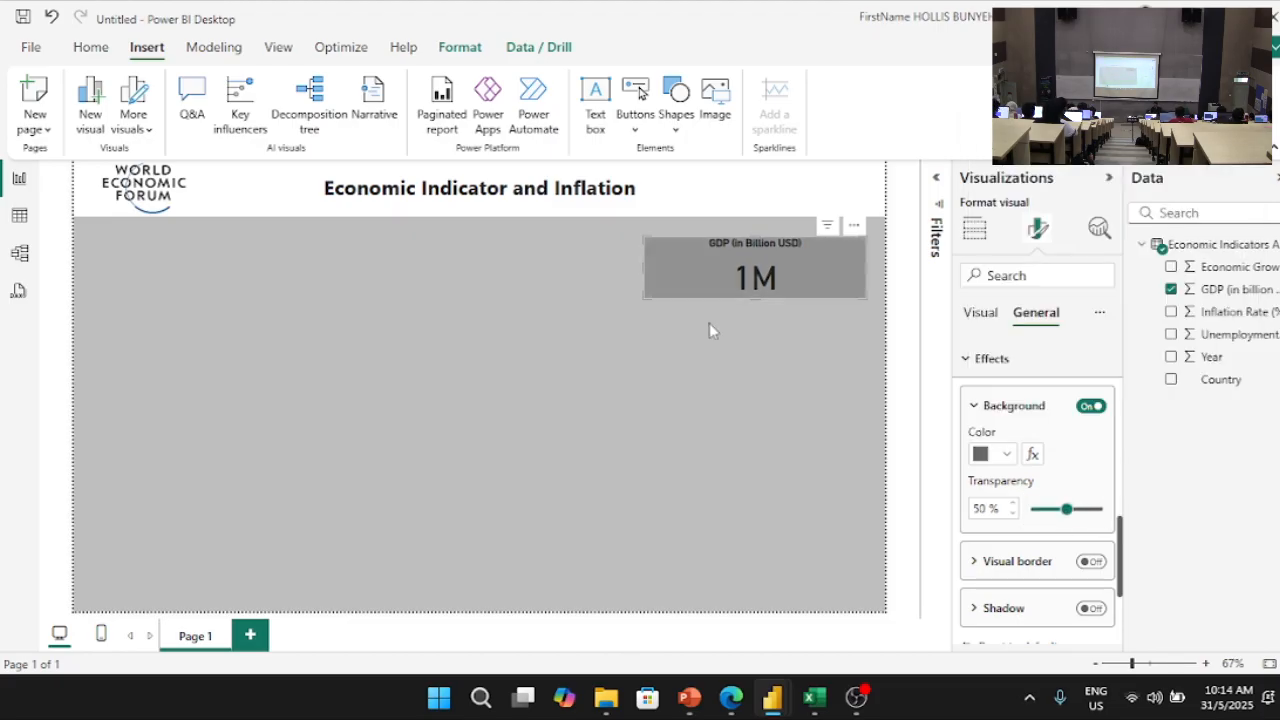
pyautogui.click(719, 371)
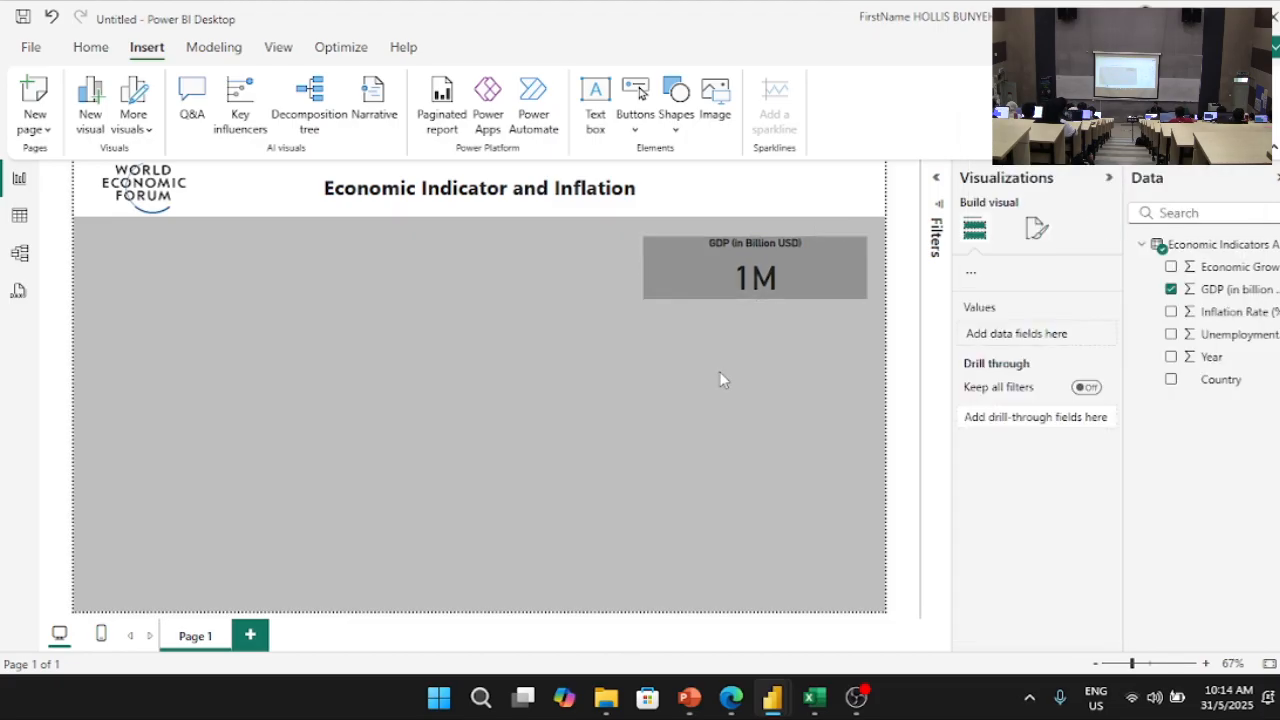
# Step: Turn on a shadow and a visual border for the GDP card
pyautogui.click(729, 289)
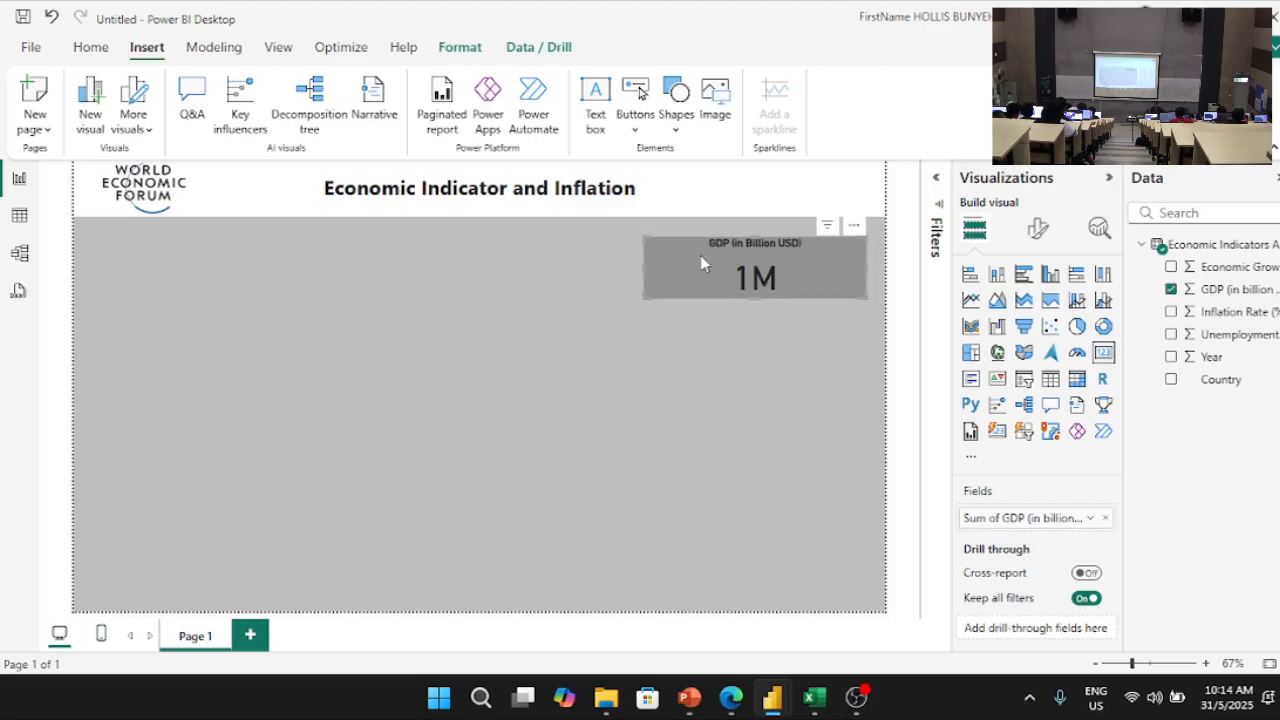
pyautogui.click(1031, 240)
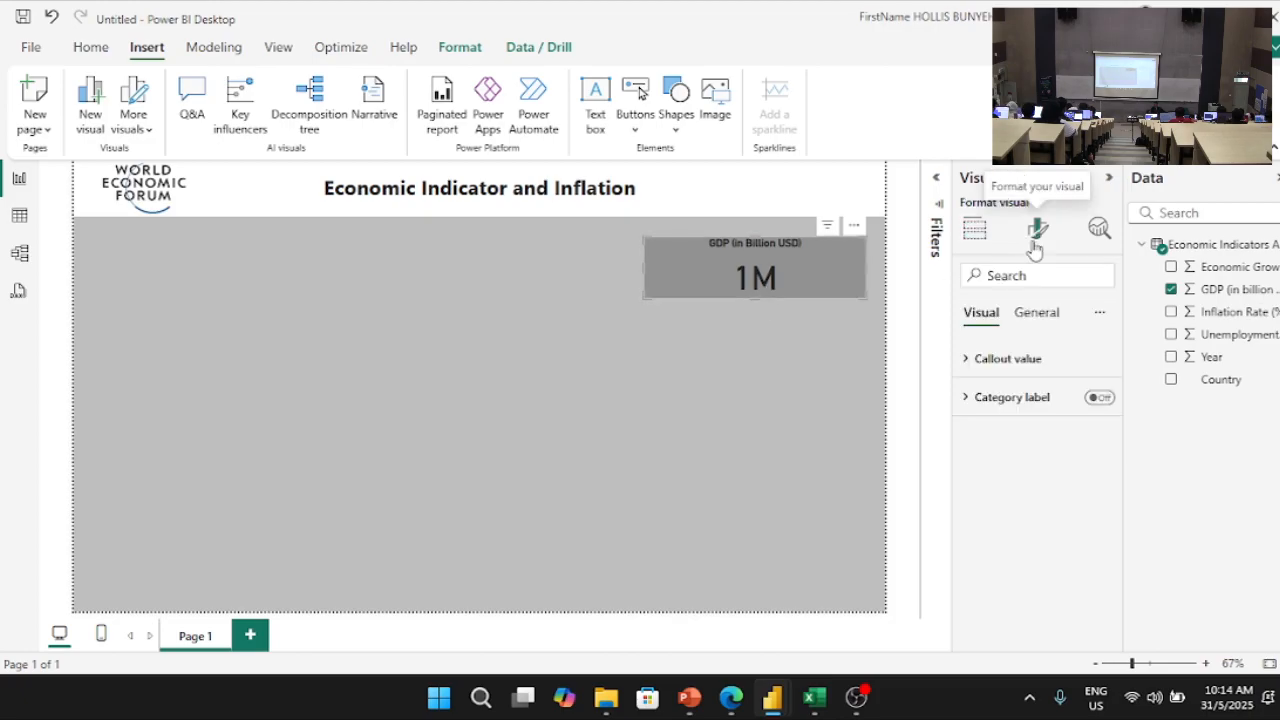
pyautogui.click(1037, 315)
pyautogui.click(999, 405)
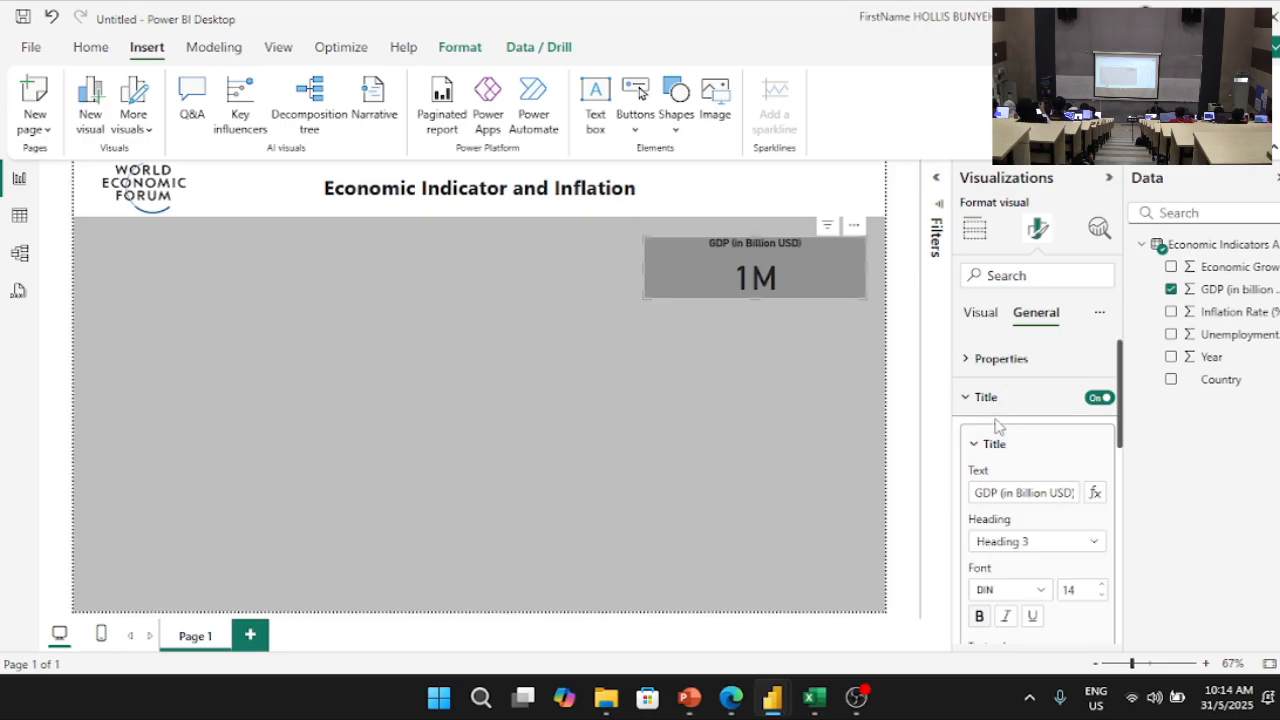
pyautogui.click(987, 399)
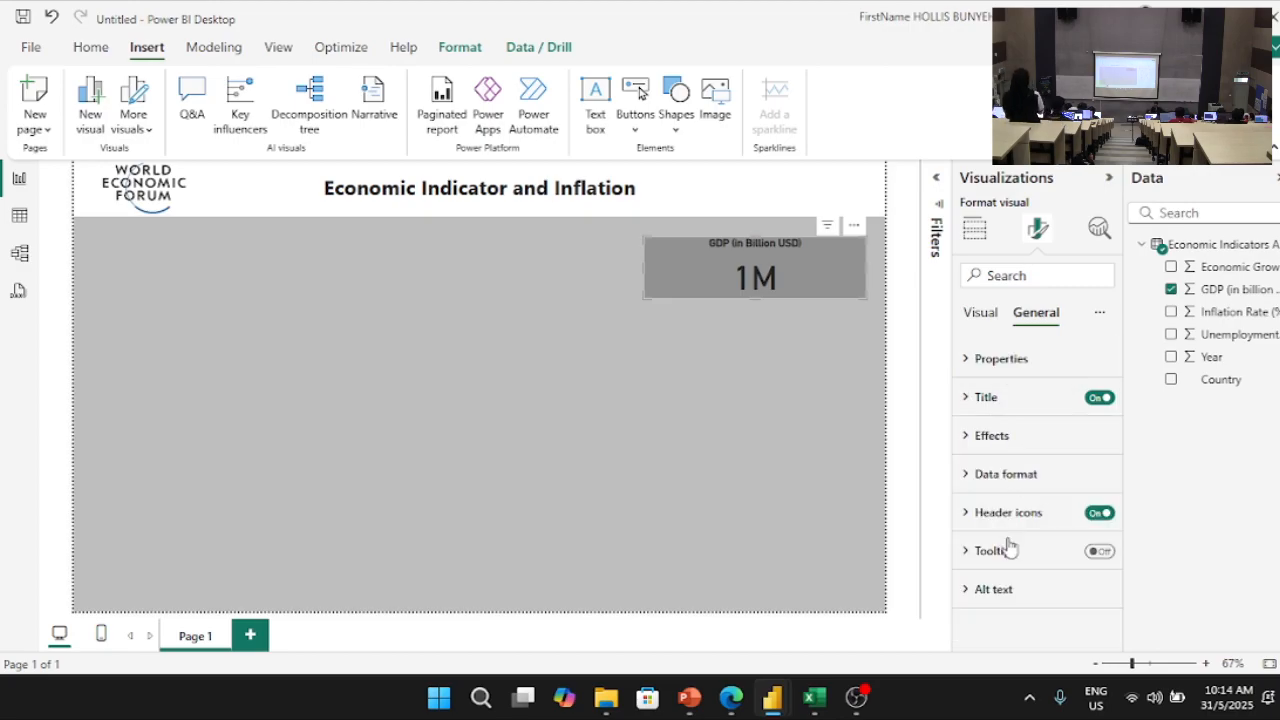
pyautogui.click(982, 399)
pyautogui.scroll(-5, 1026, 494)
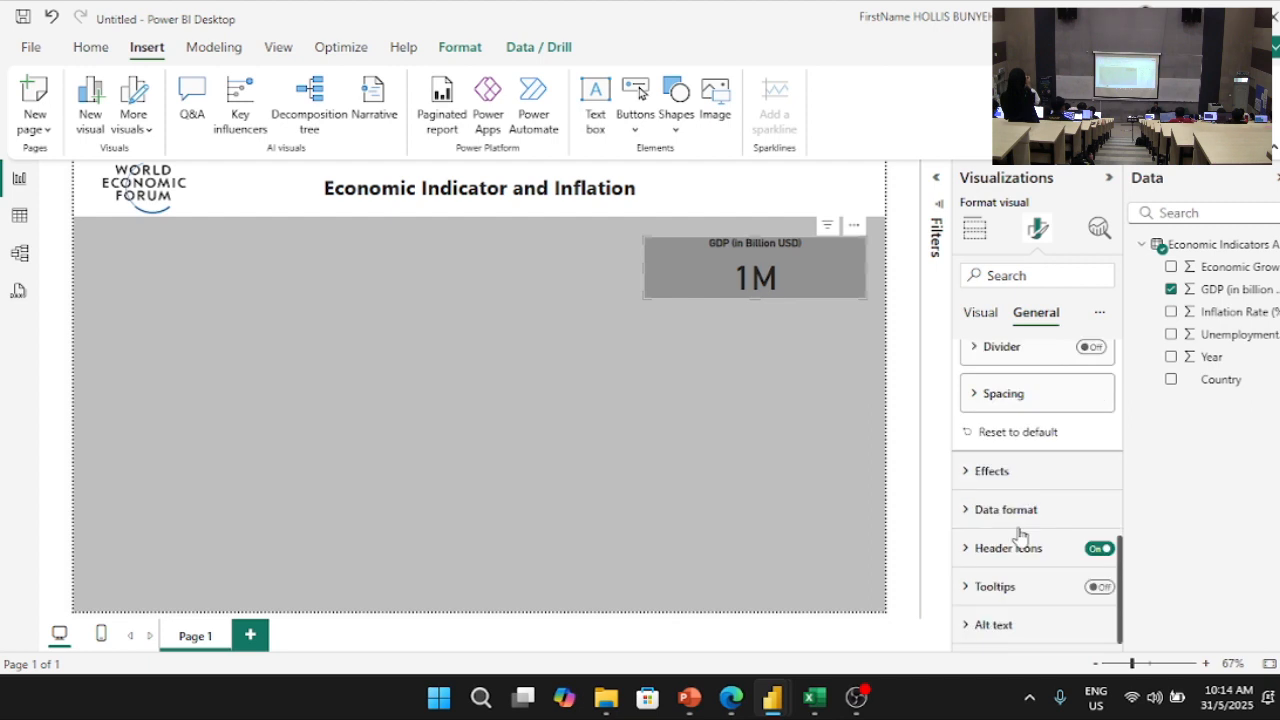
pyautogui.click(1000, 474)
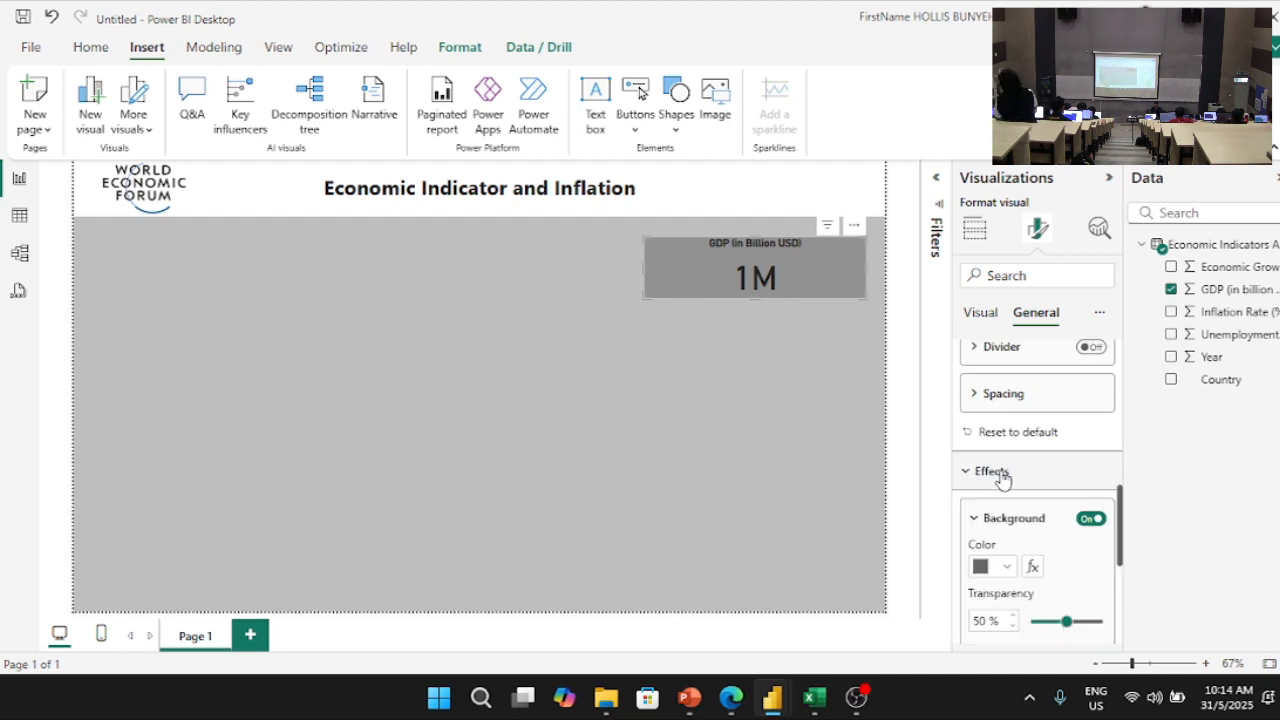
pyautogui.click(1003, 476)
pyautogui.click(1007, 478)
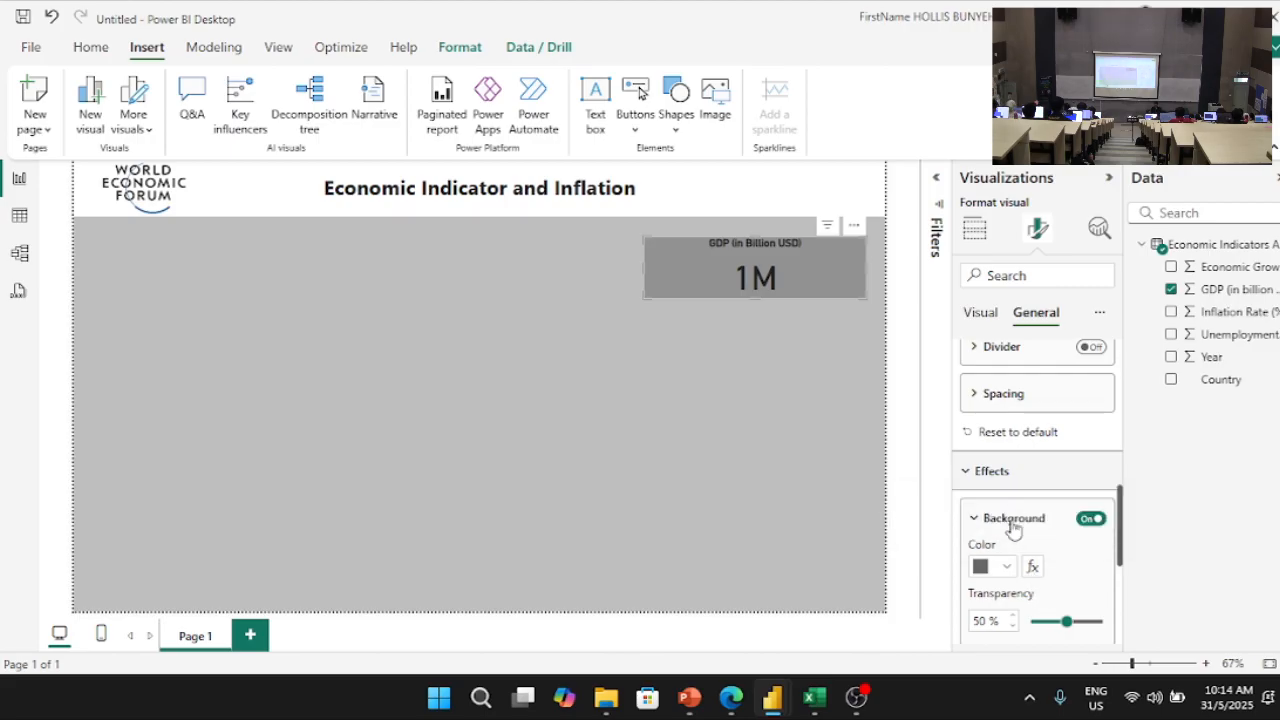
pyautogui.scroll(-2, 1012, 528)
pyautogui.scroll(2, 985, 462)
pyautogui.scroll(-2, 1025, 528)
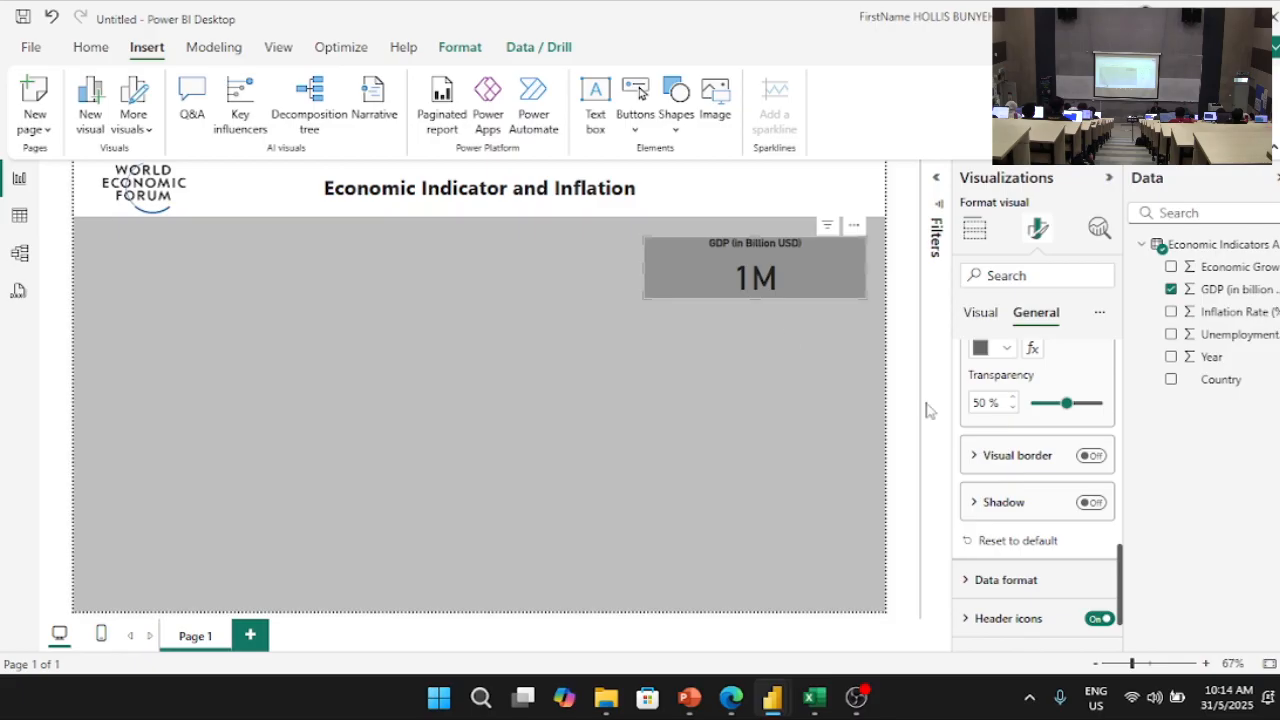
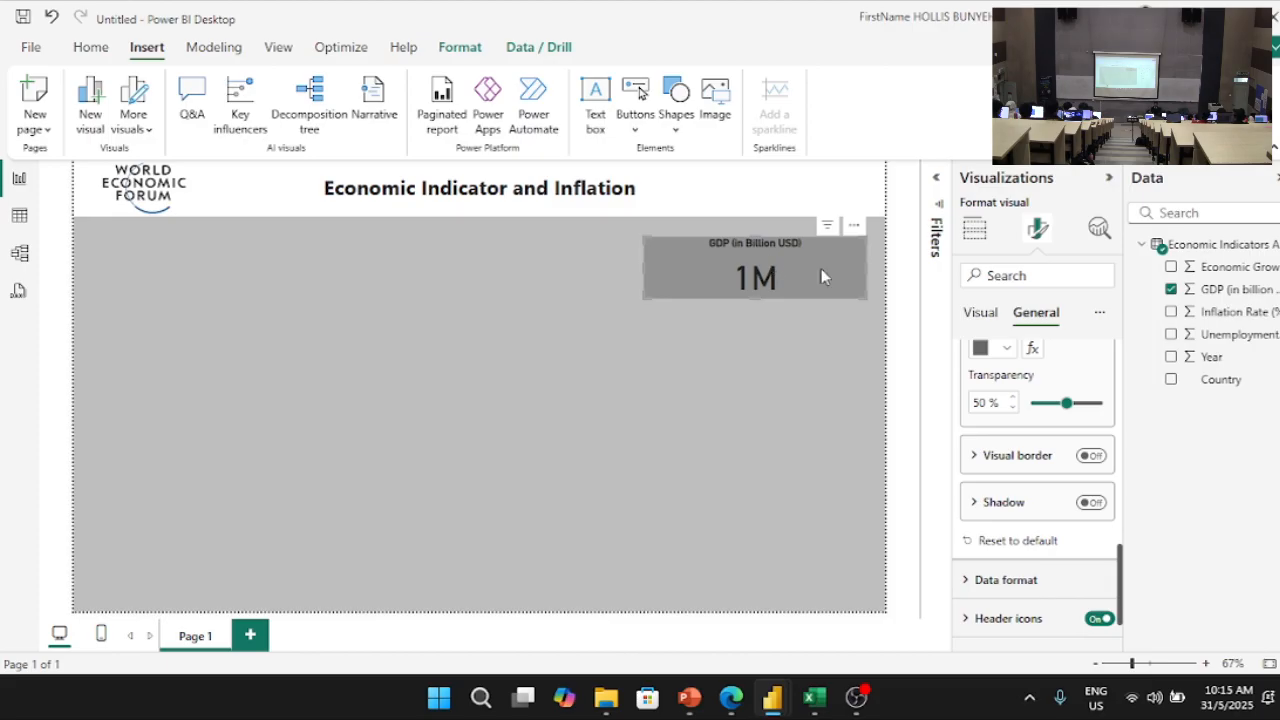
pyautogui.click(1089, 502)
pyautogui.click(1091, 456)
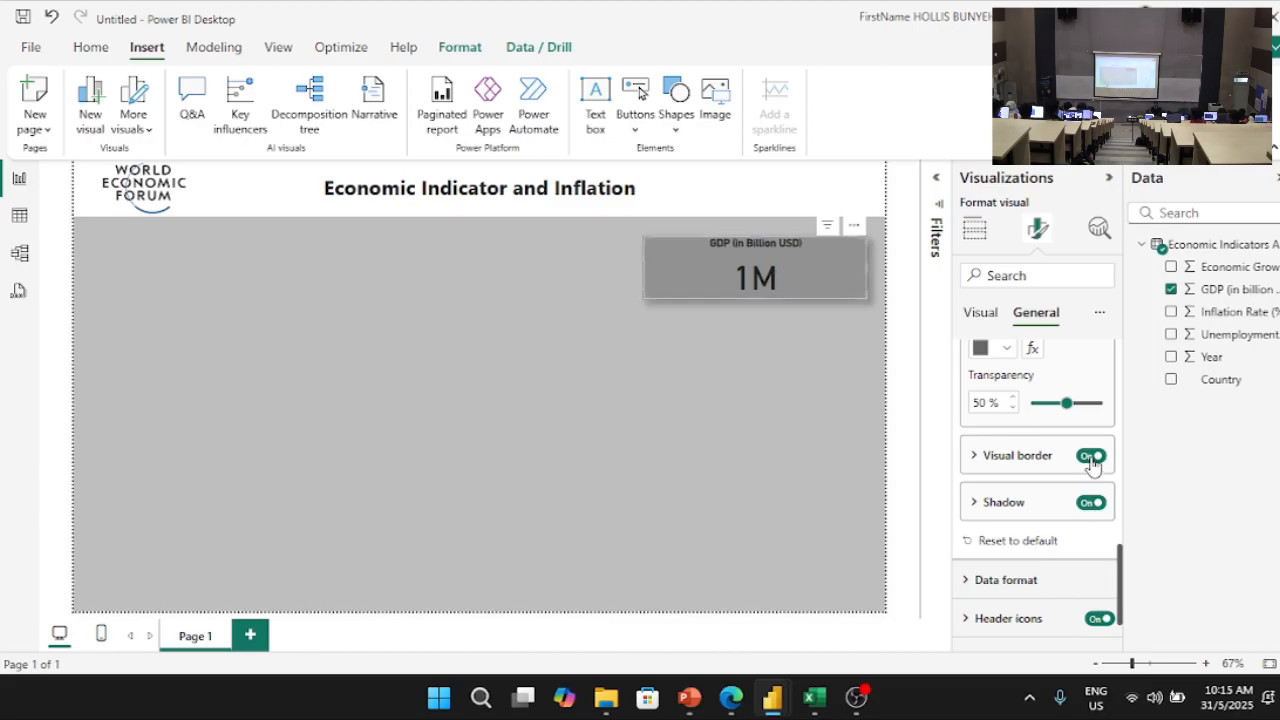
# Step: Round the corners of the GDP card's visual border to 20 px
pyautogui.click(1008, 456)
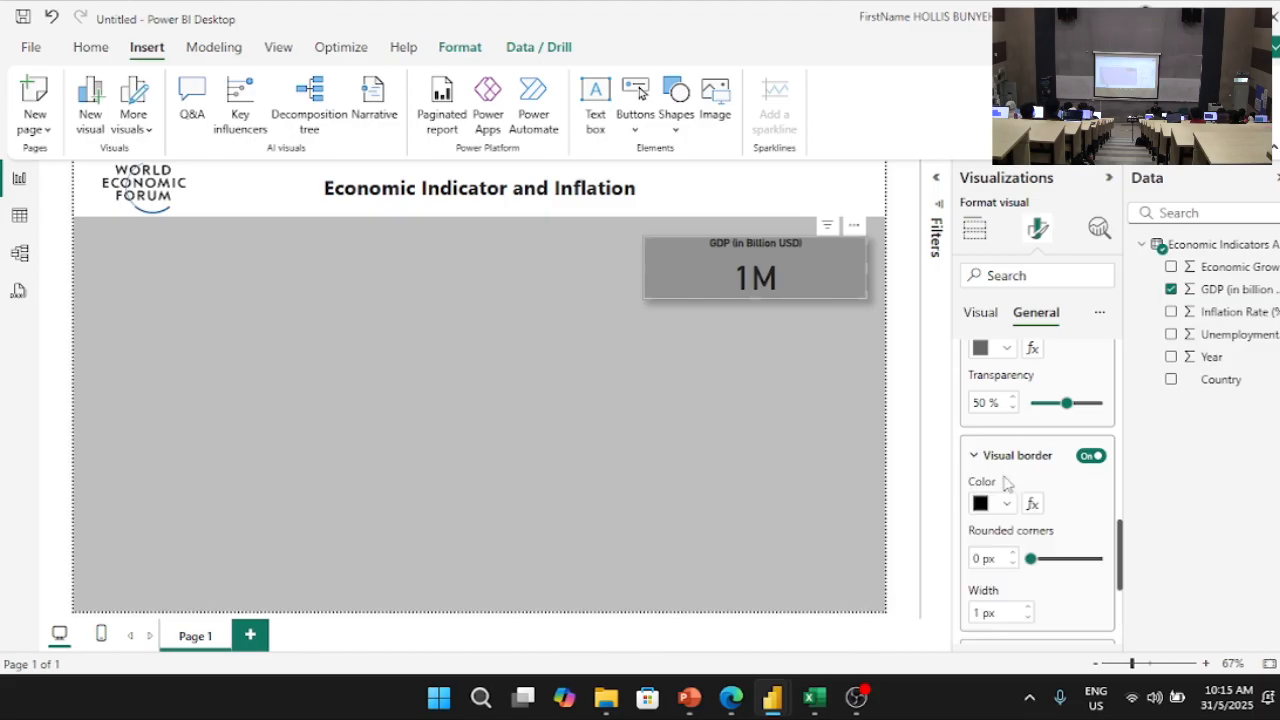
pyautogui.scroll(-3, 1020, 595)
pyautogui.scroll(3, 1022, 578)
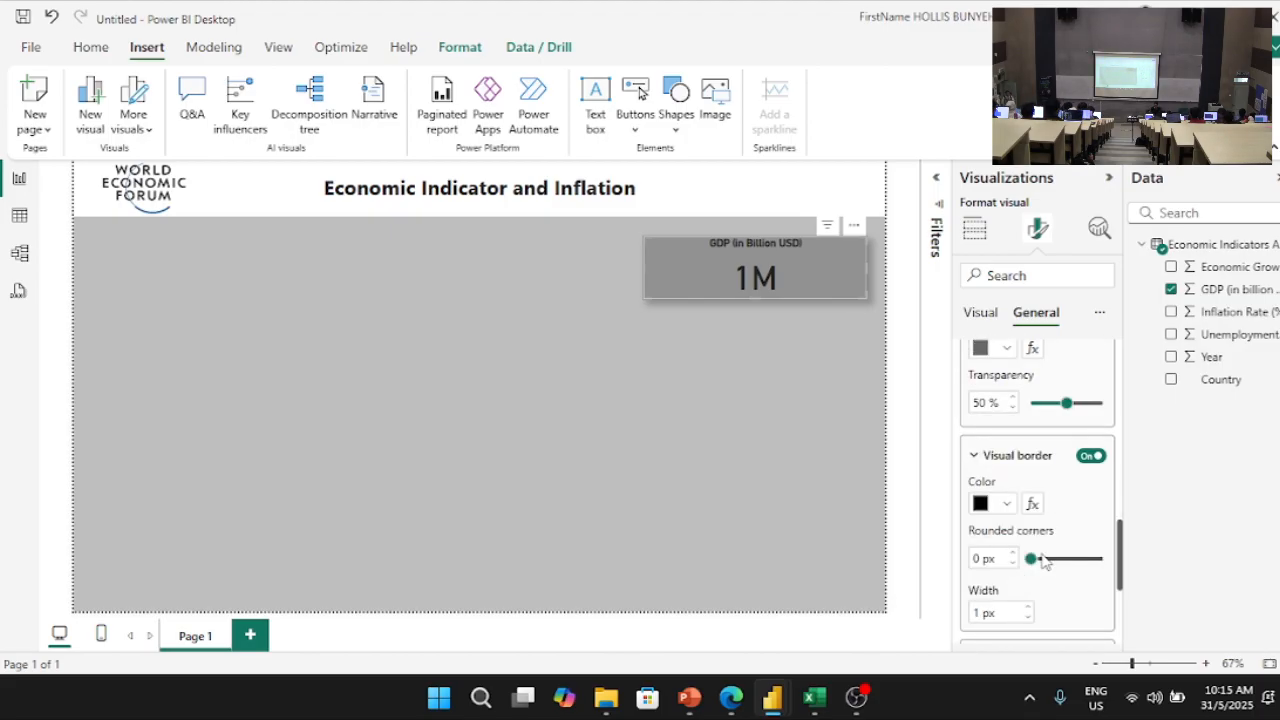
pyautogui.click(980, 558)
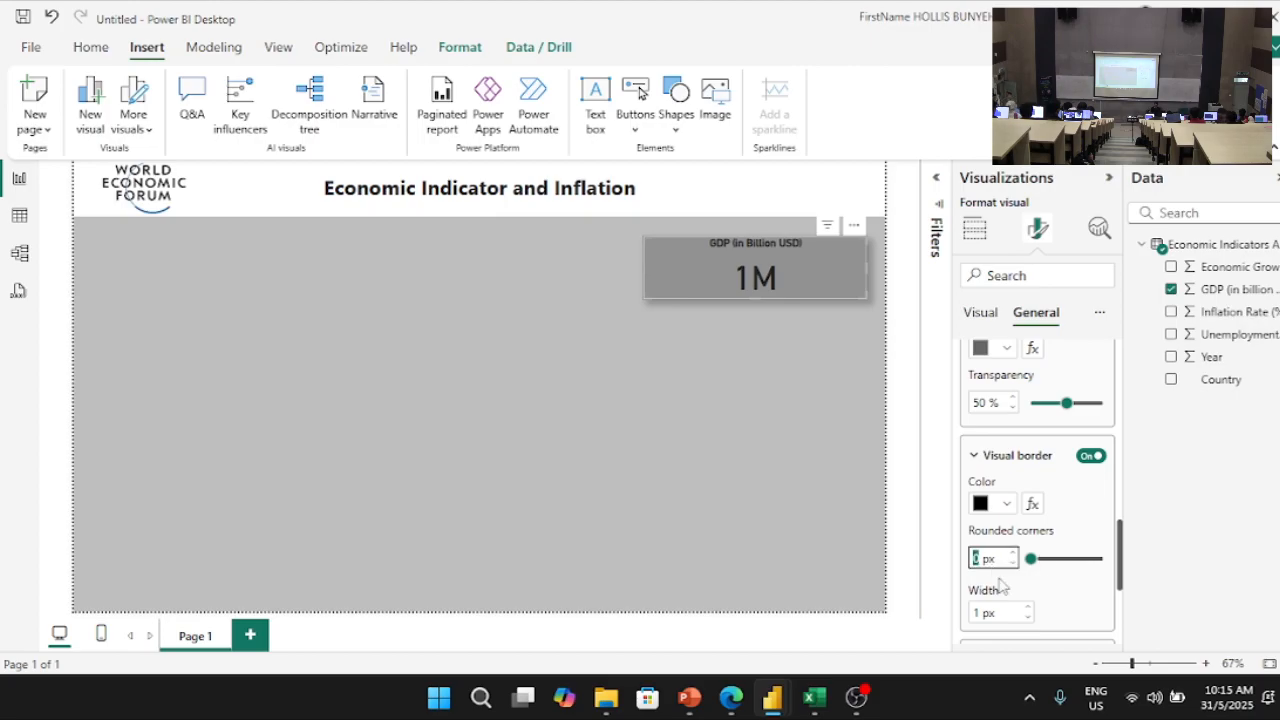
pyautogui.write('20')
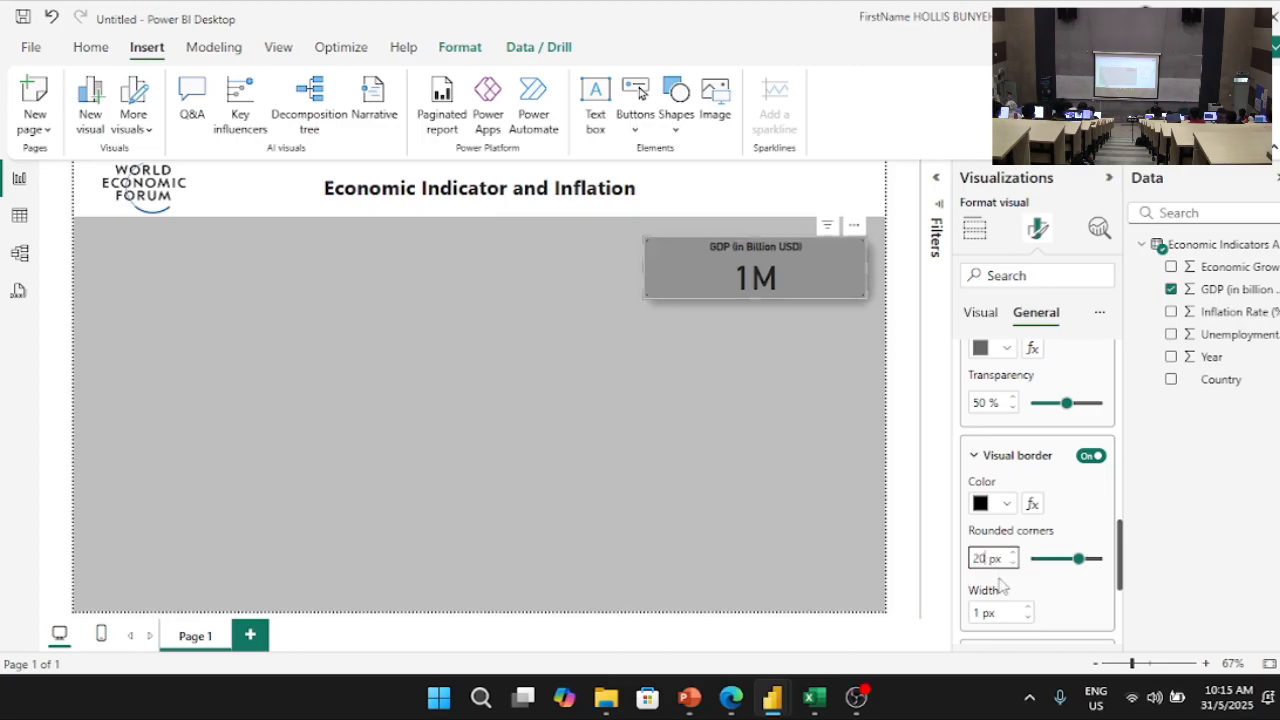
pyautogui.click(713, 458)
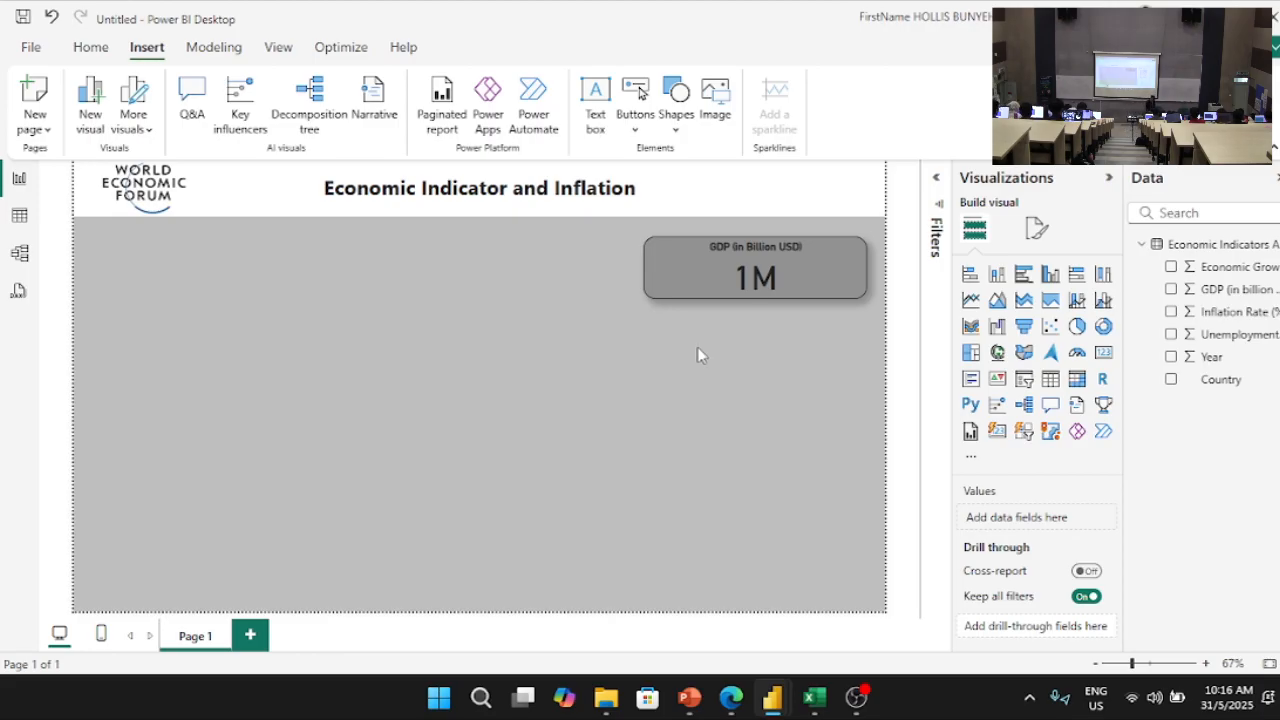
# Step: Set the colour of the GDP card's callout value to black
pyautogui.click(741, 281)
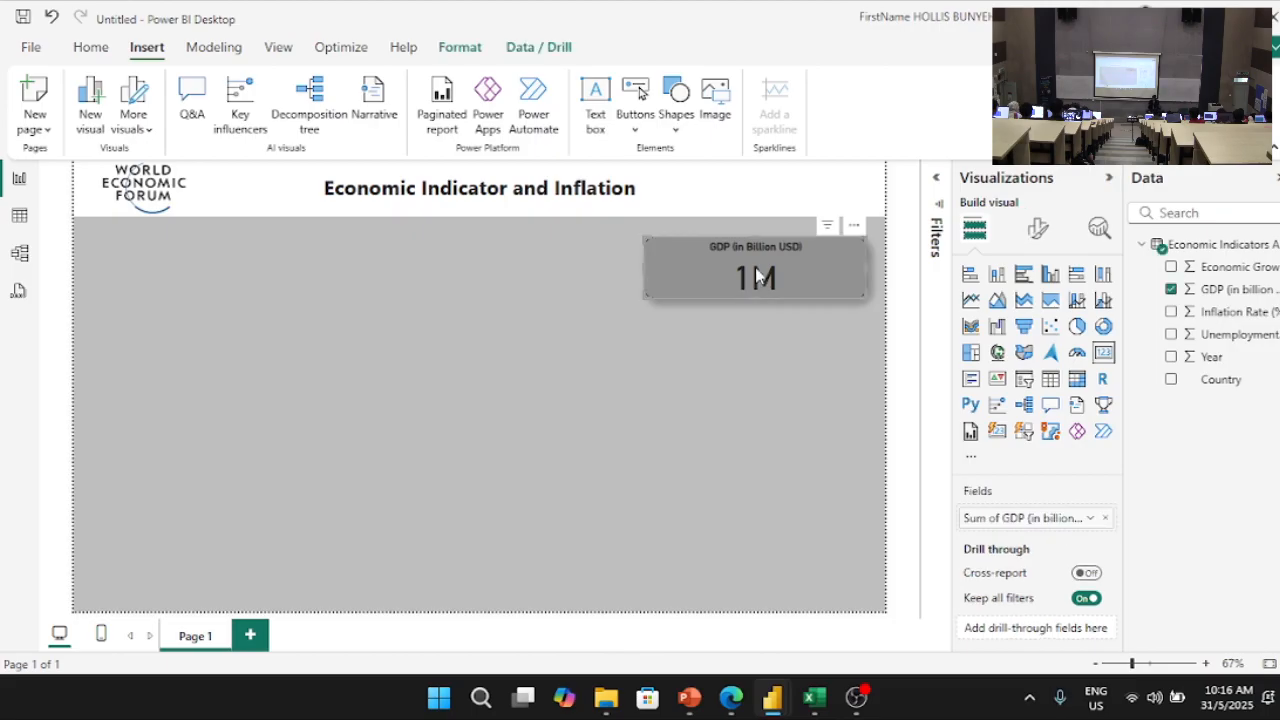
pyautogui.click(1041, 236)
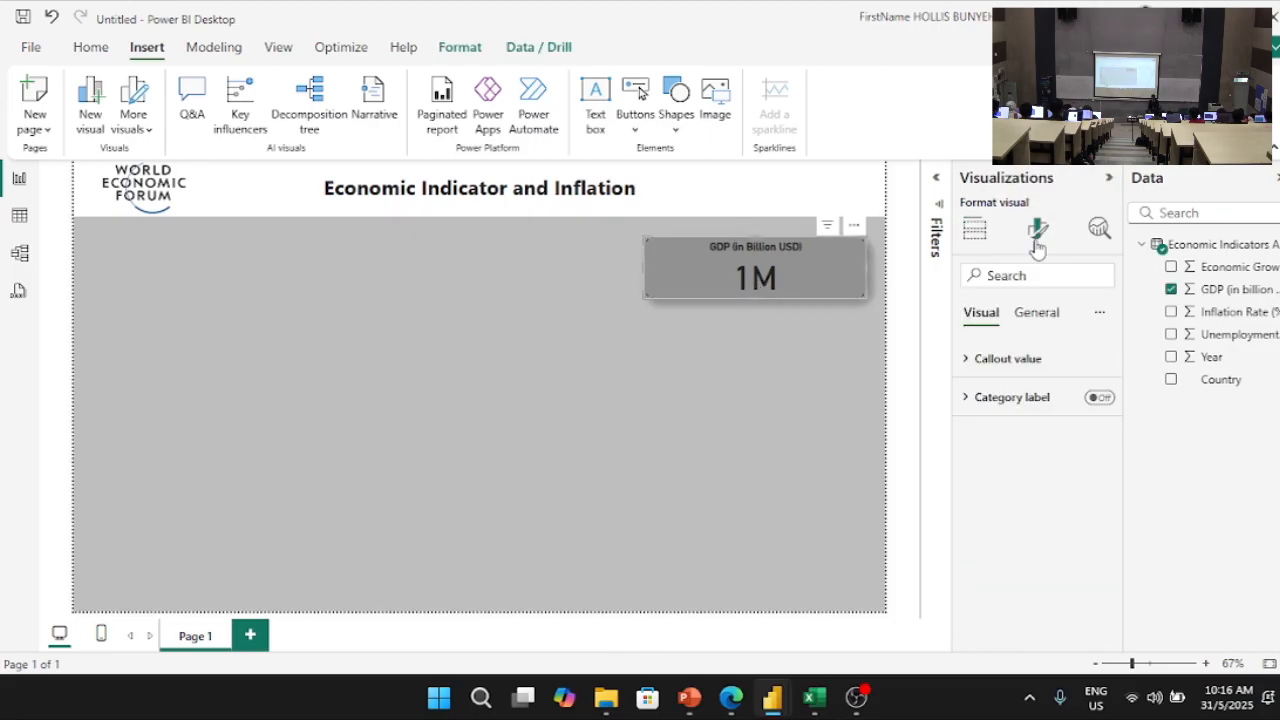
pyautogui.click(1040, 330)
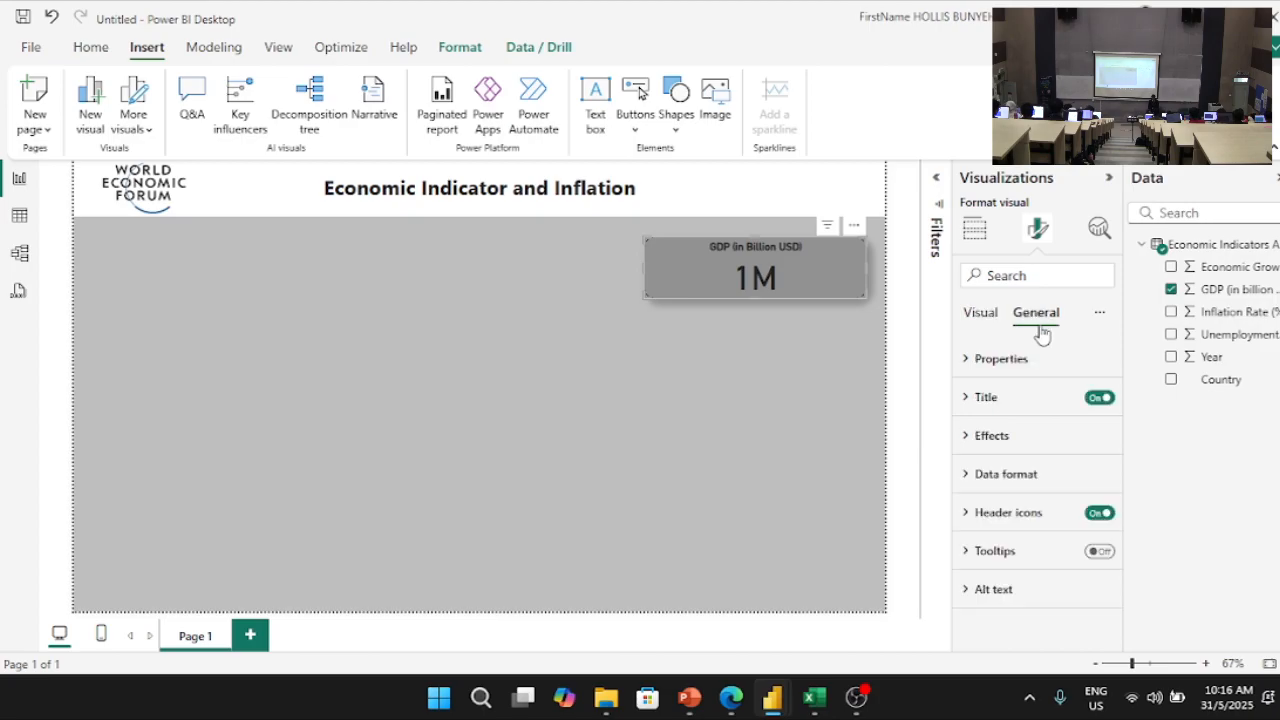
pyautogui.click(1012, 398)
pyautogui.scroll(-3, 1008, 420)
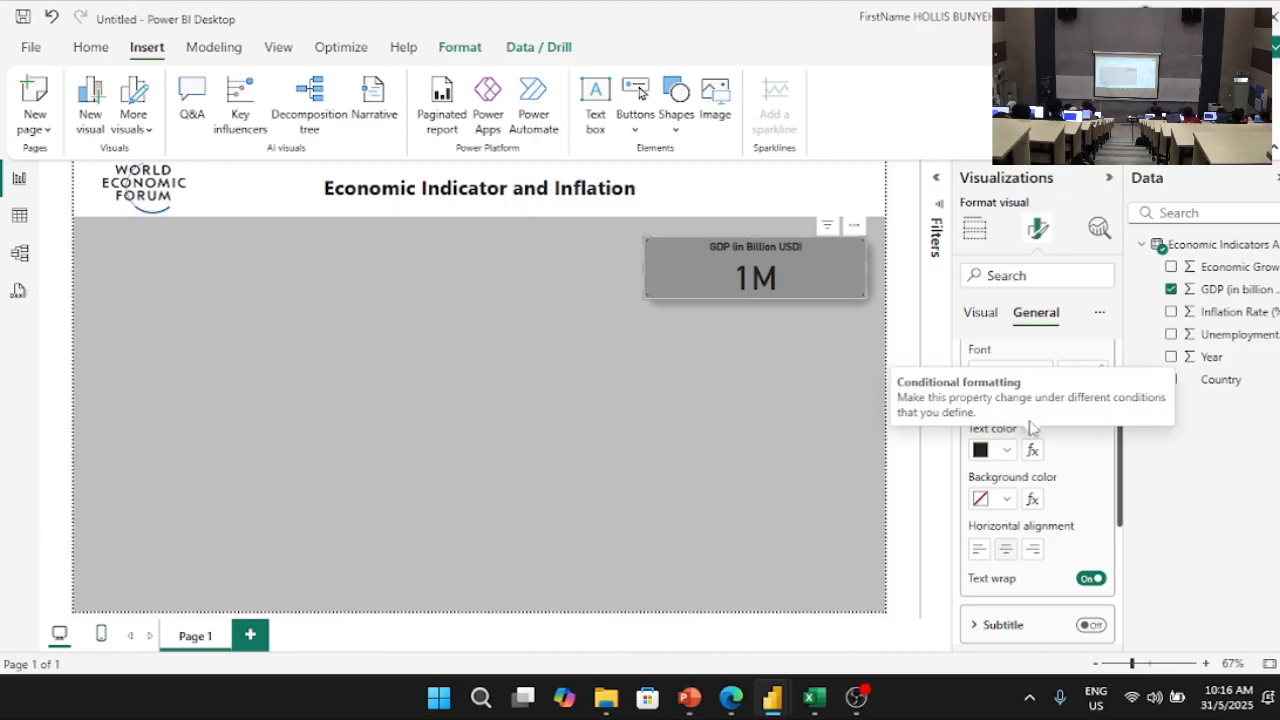
pyautogui.scroll(3, 1015, 455)
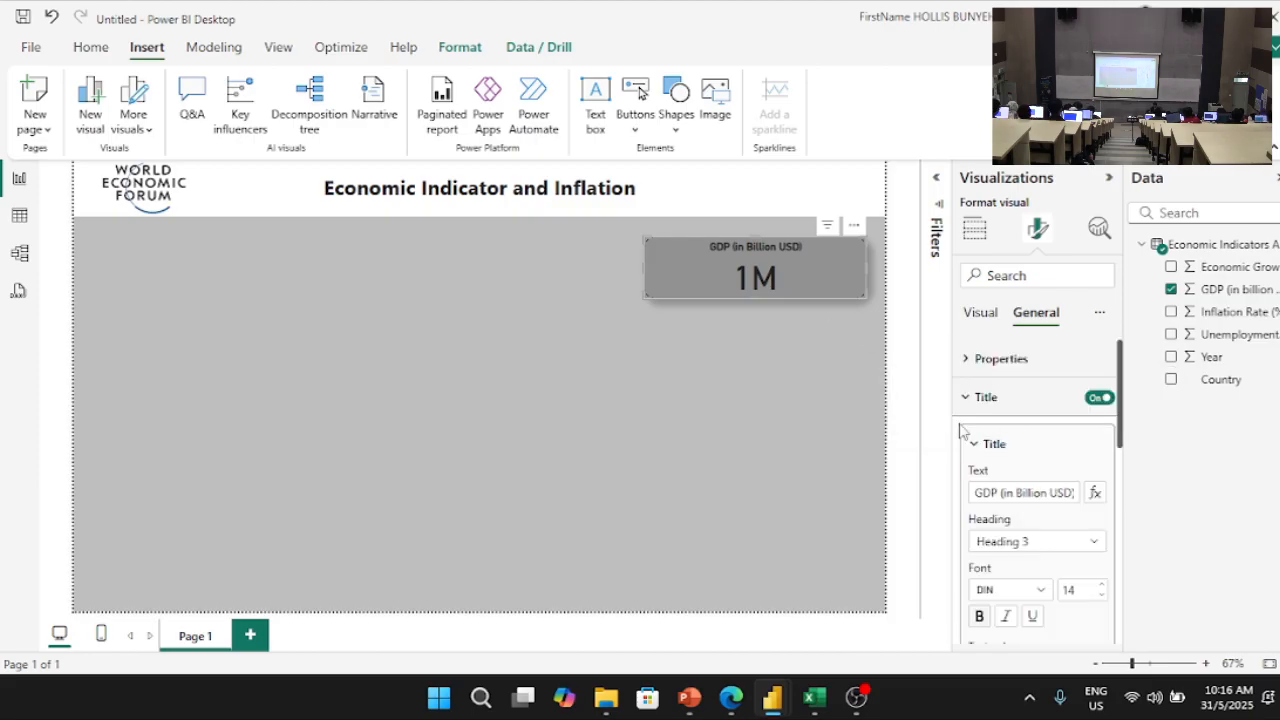
pyautogui.scroll(-5, 1015, 470)
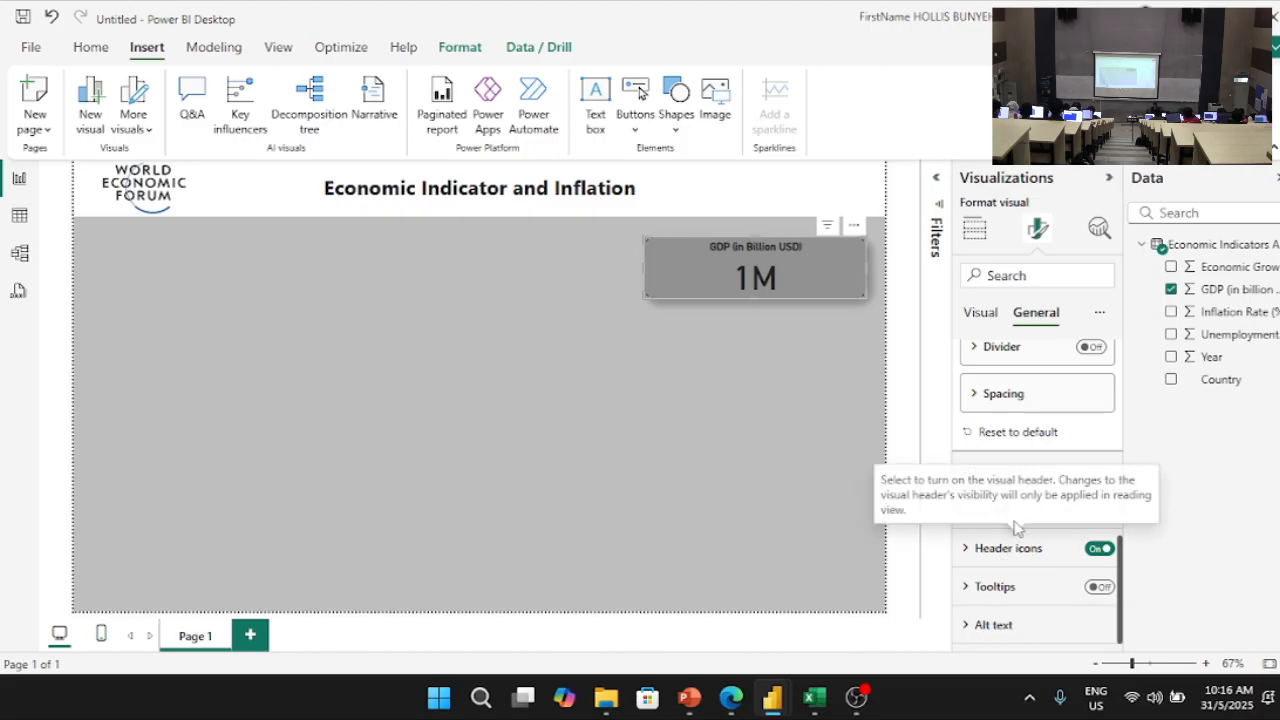
pyautogui.scroll(5, 1025, 430)
pyautogui.click(981, 312)
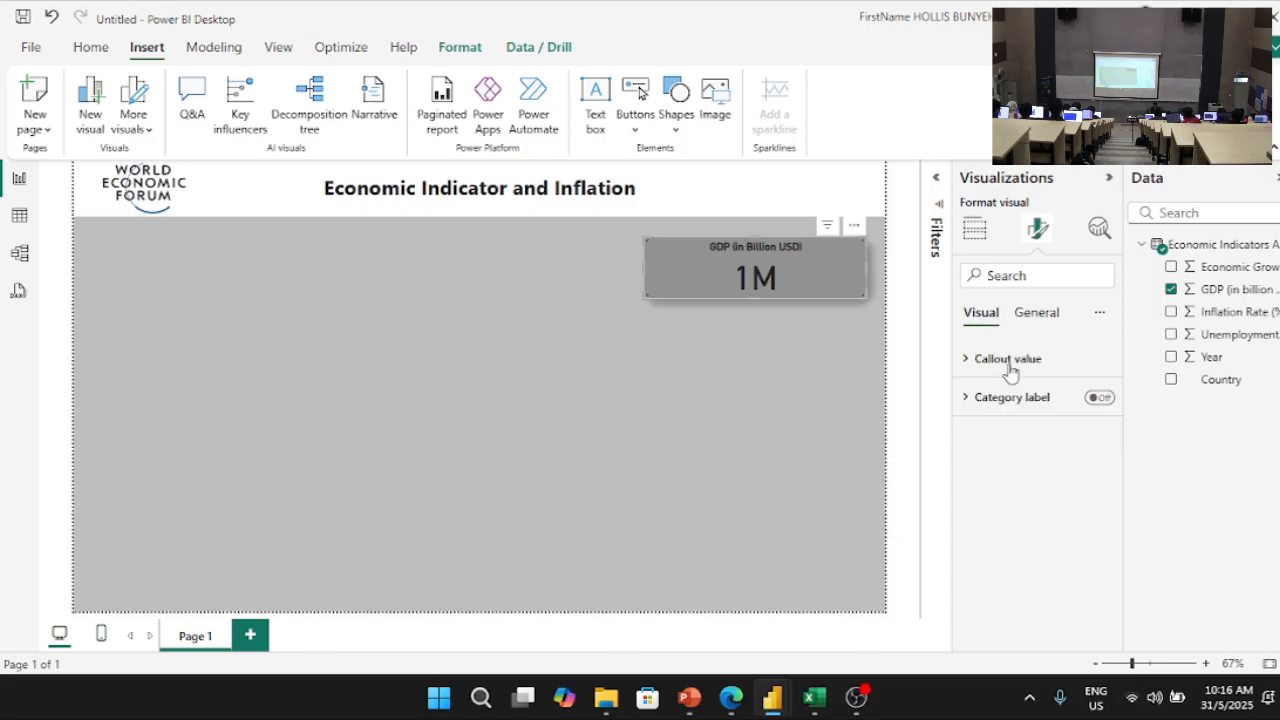
pyautogui.click(1008, 360)
pyautogui.click(1002, 504)
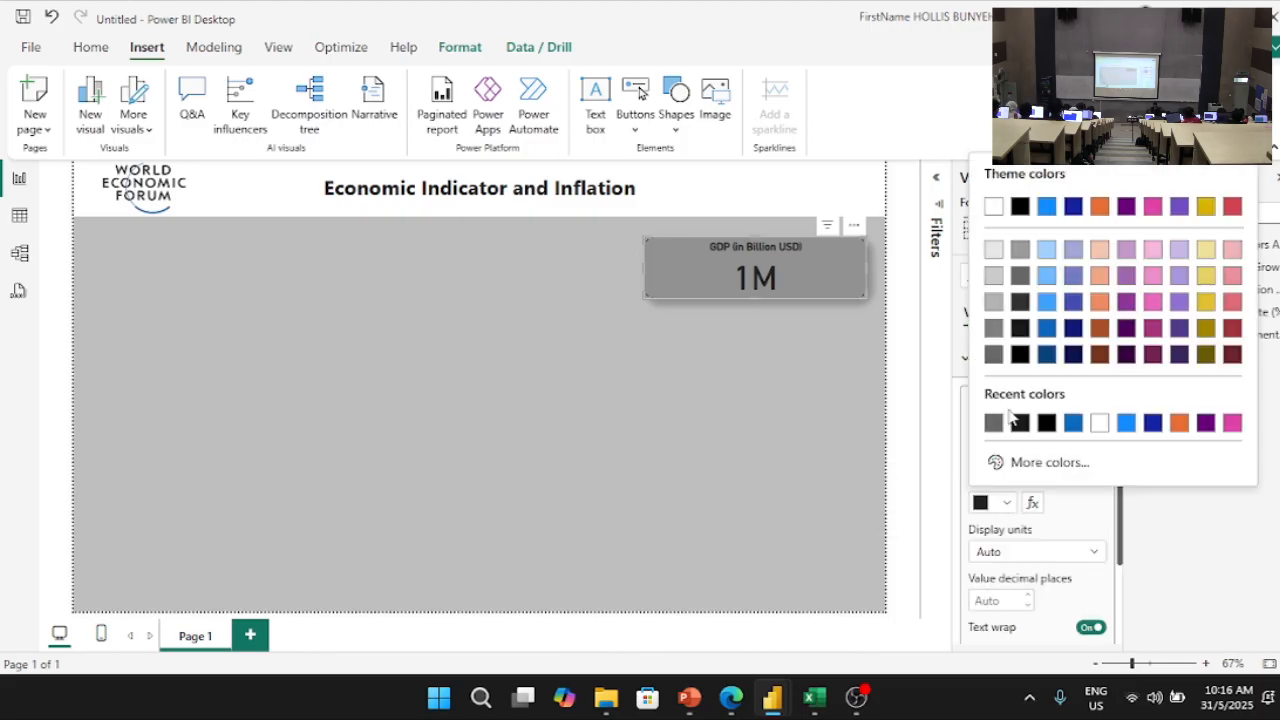
pyautogui.click(1046, 422)
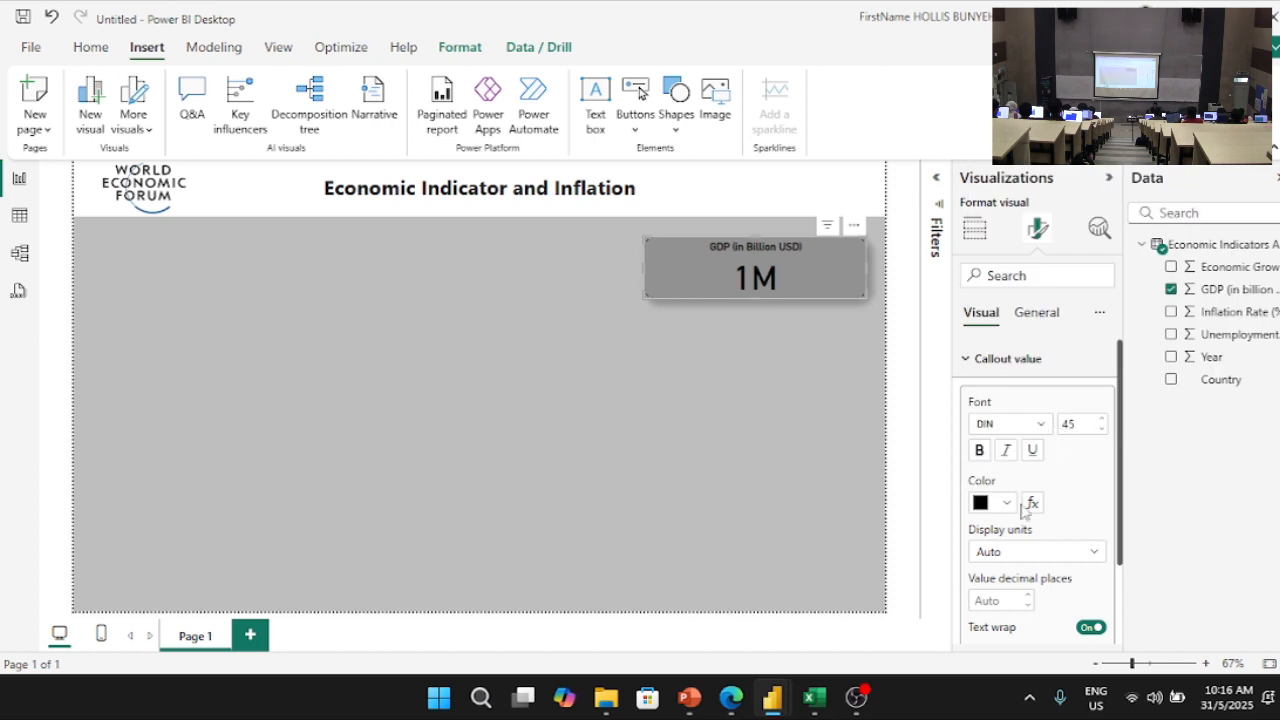
pyautogui.scroll(-2, 1033, 543)
pyautogui.scroll(2, 1036, 547)
pyautogui.scroll(-2, 1030, 480)
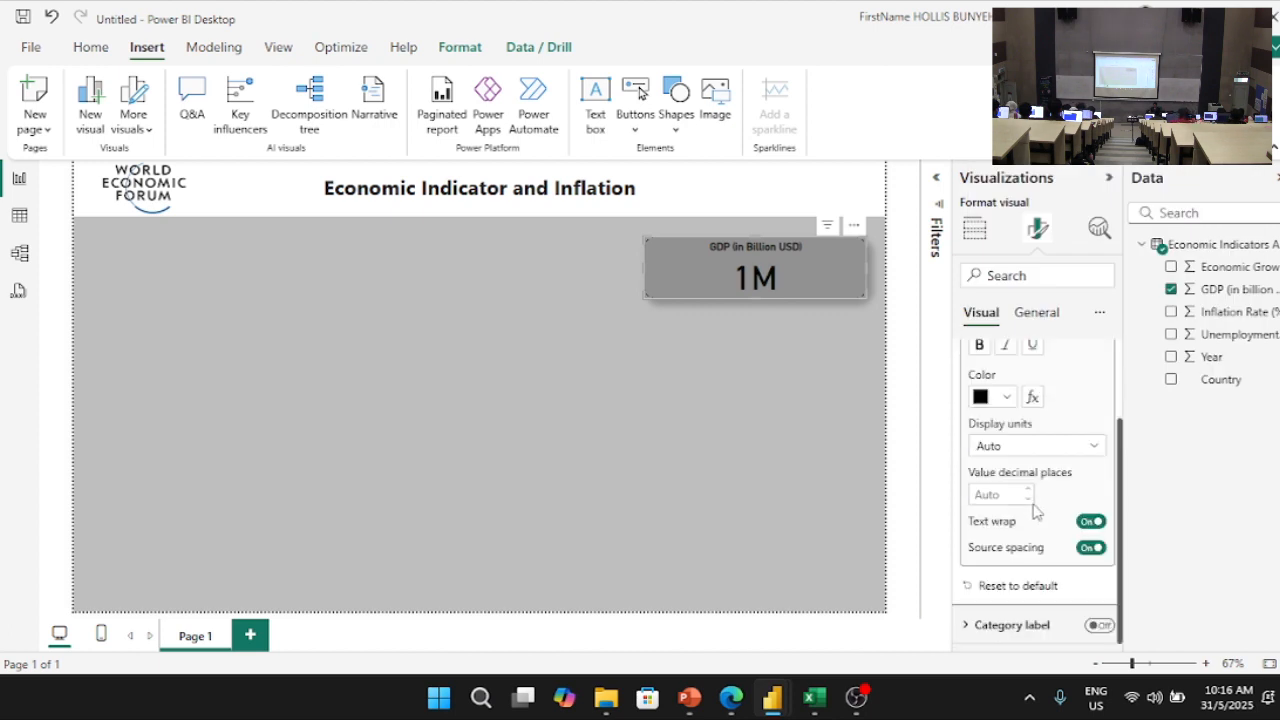
# Step: Try a black background behind the GDP card's title and return it to No Fill
pyautogui.click(1030, 312)
pyautogui.scroll(-2, 1046, 531)
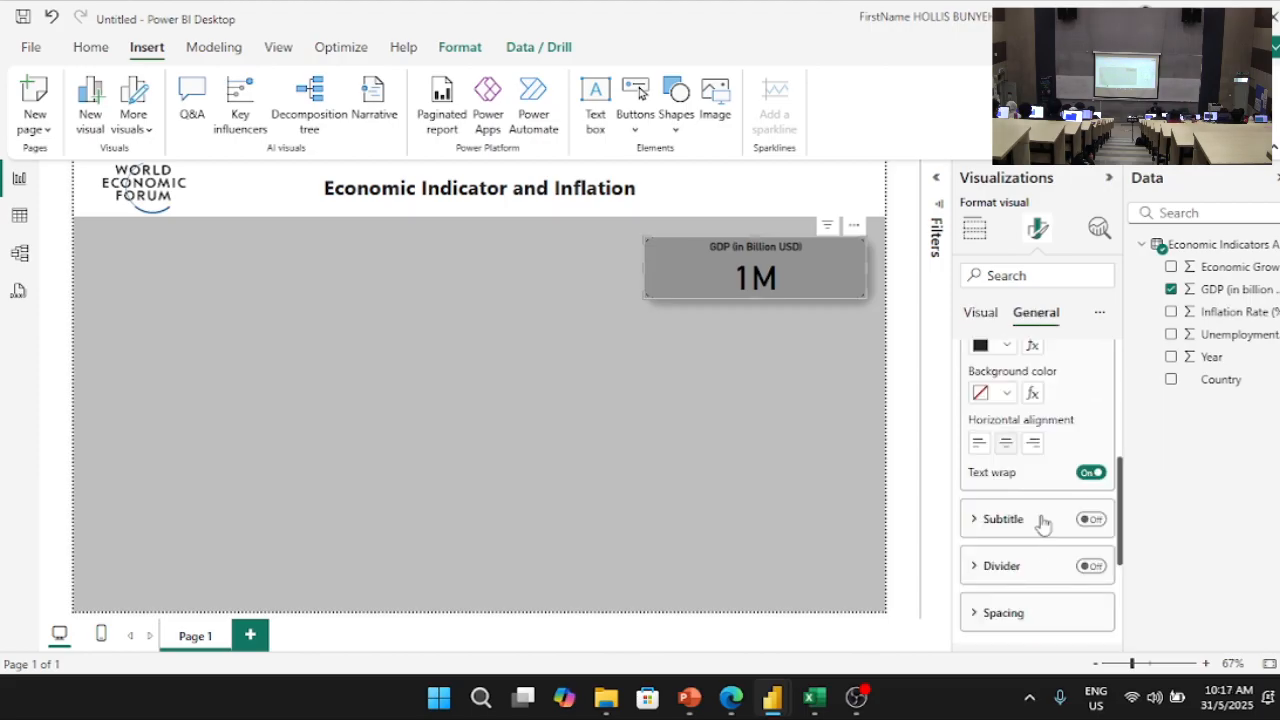
pyautogui.scroll(2, 1014, 477)
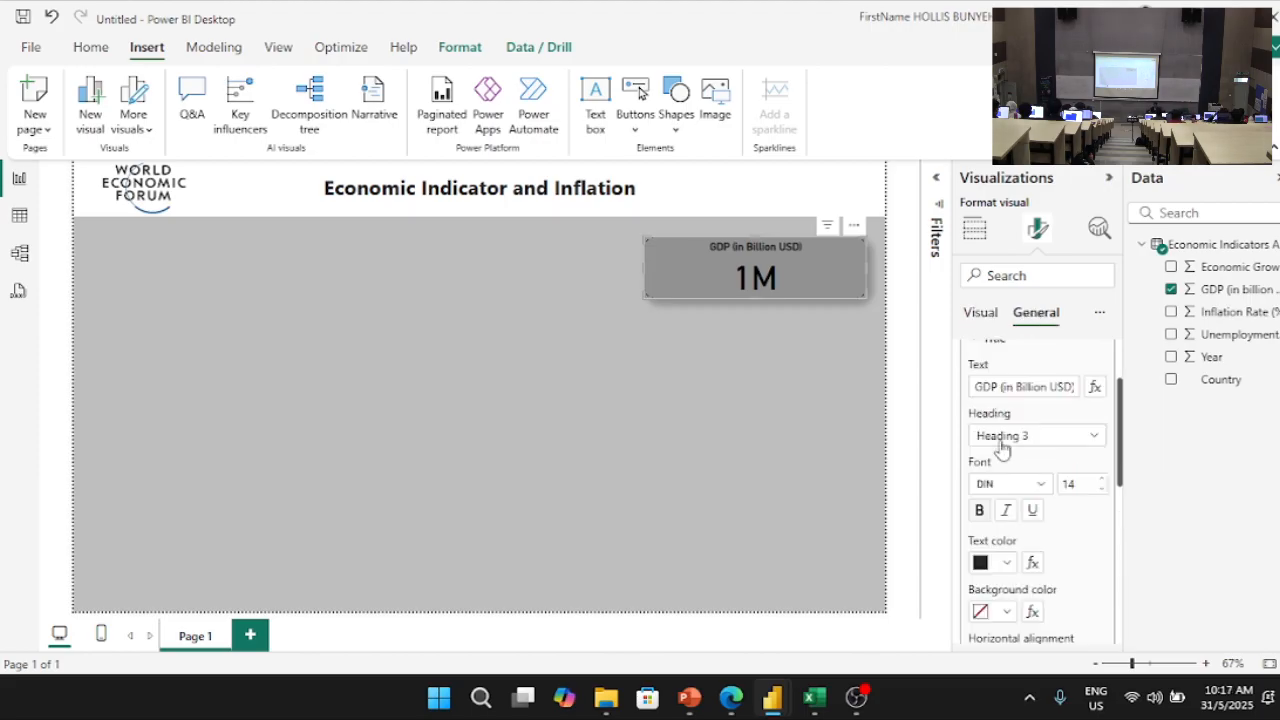
pyautogui.click(1007, 614)
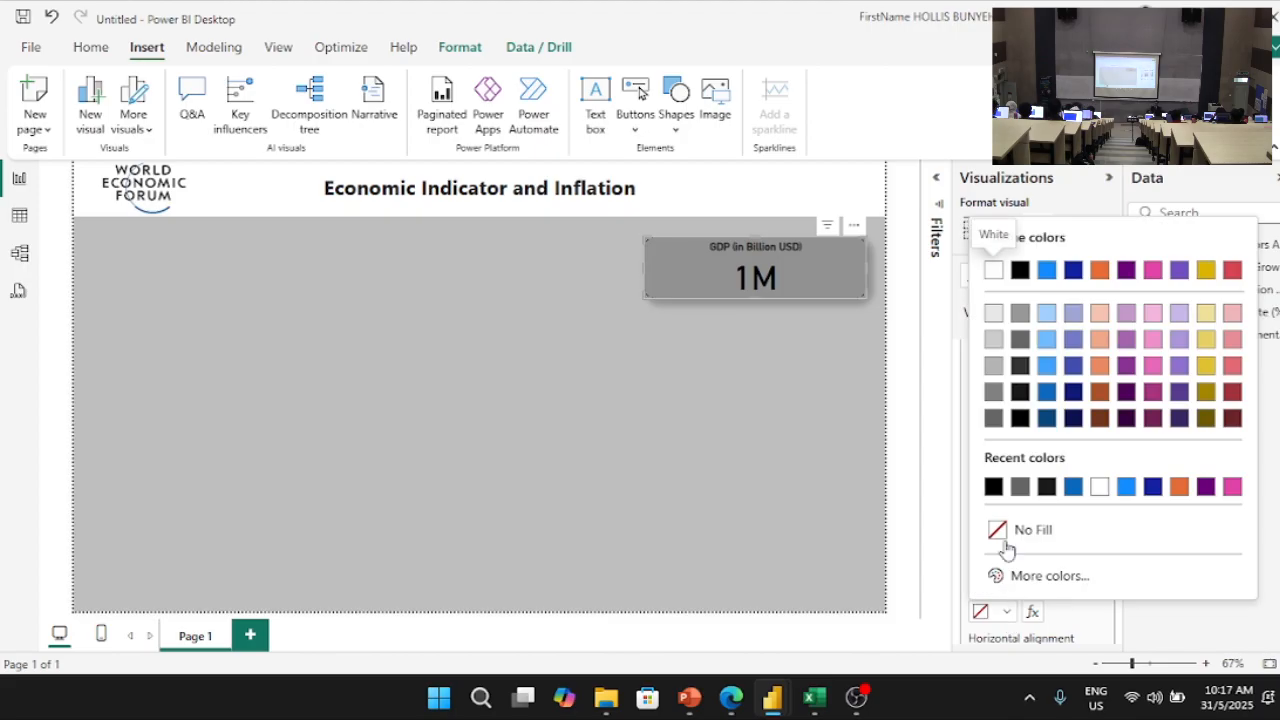
pyautogui.click(994, 489)
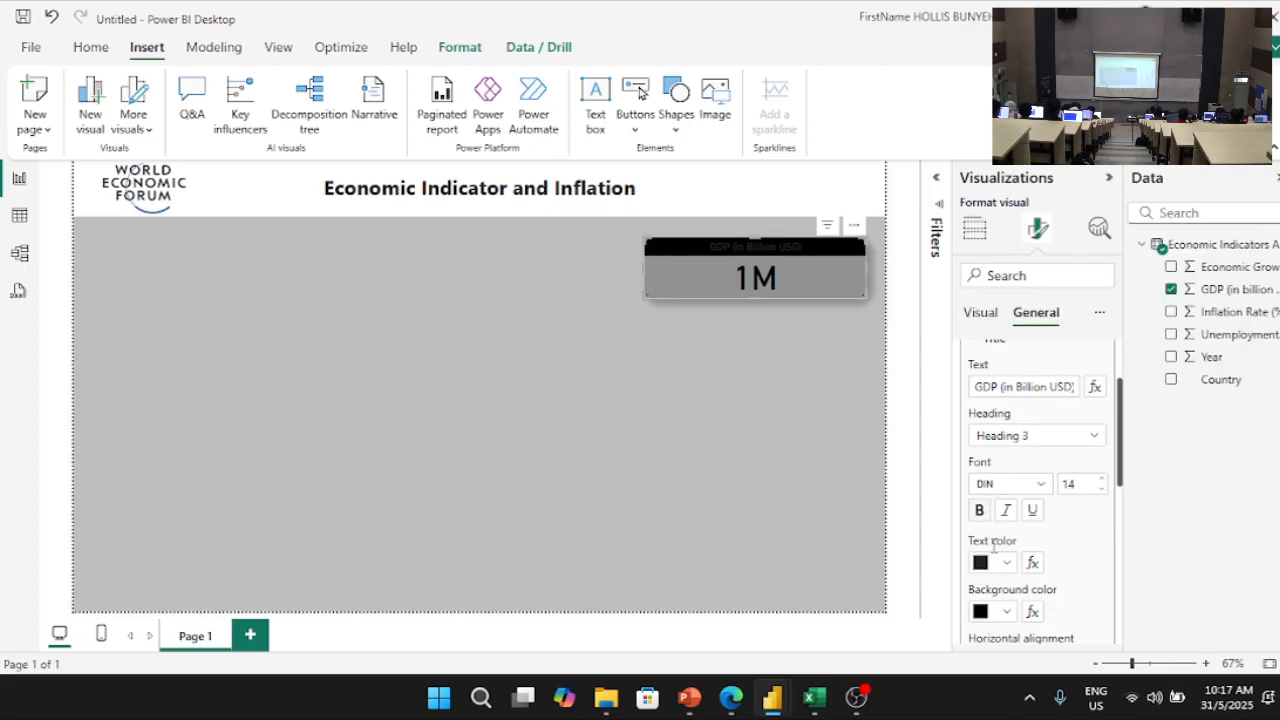
pyautogui.click(1007, 614)
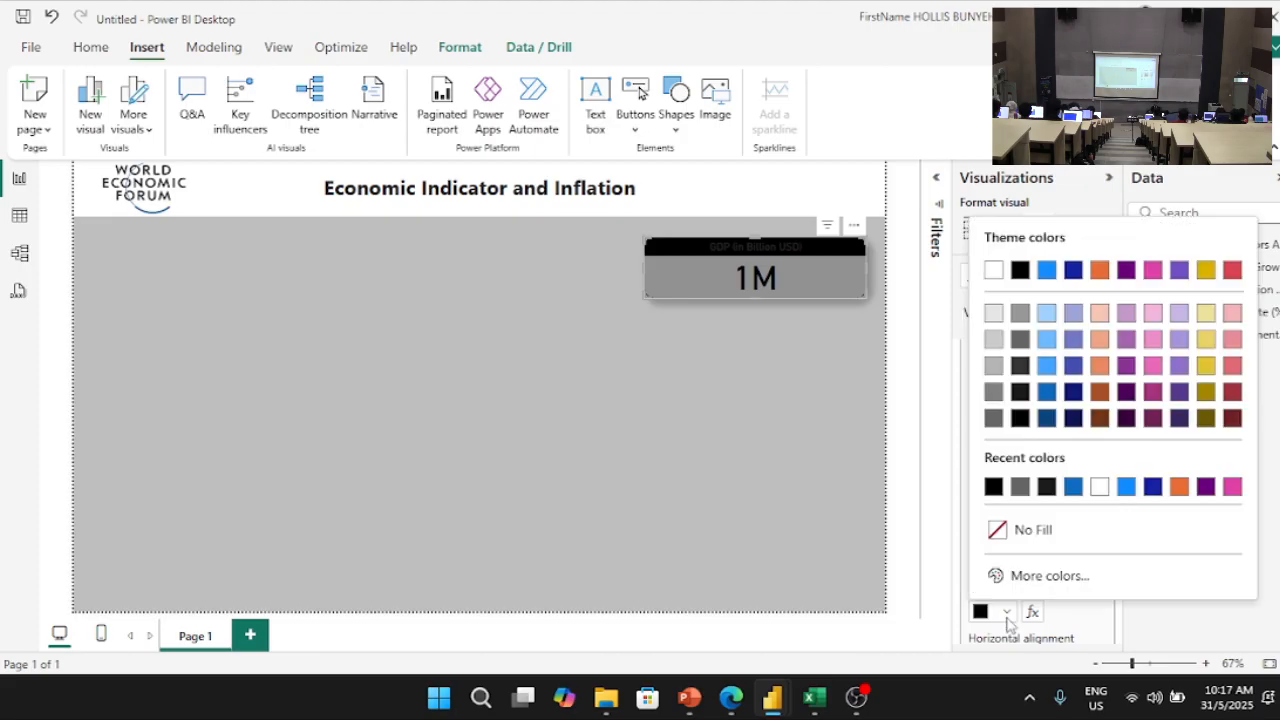
pyautogui.click(1010, 533)
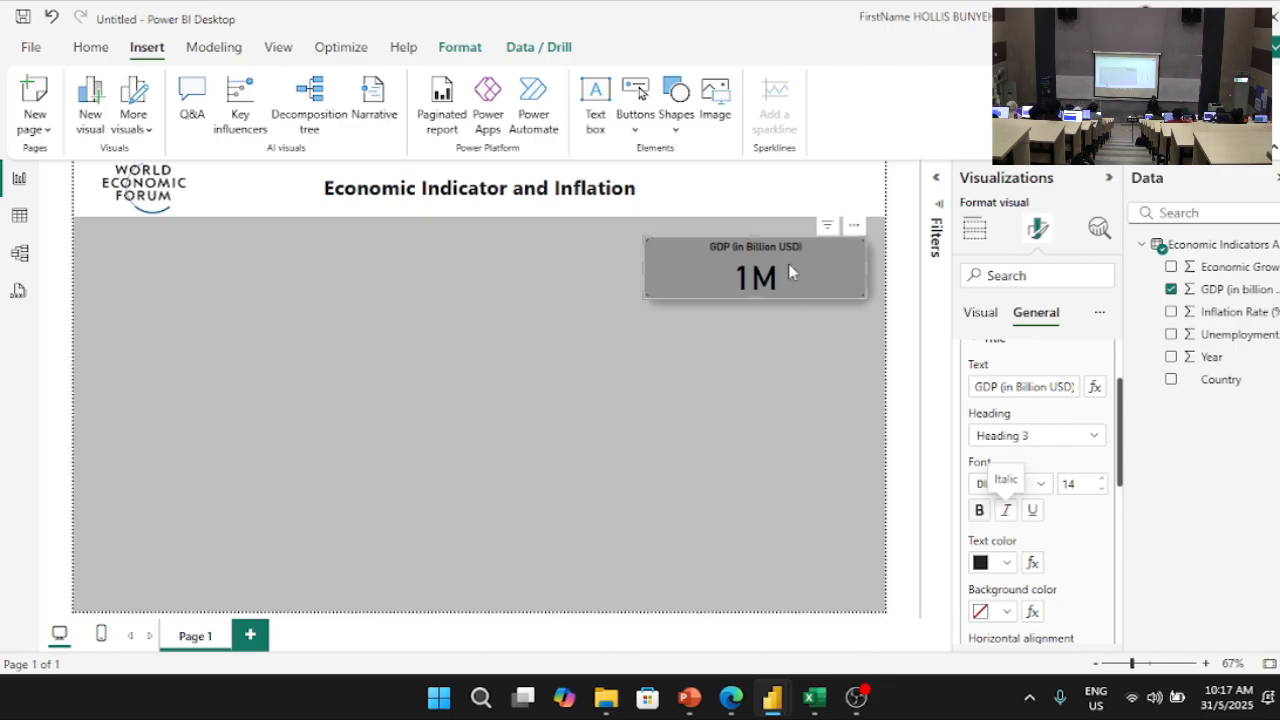
# Step: Look at the home page of the World Economics Forum report for reference and return to the untitled report
pyautogui.click(704, 413)
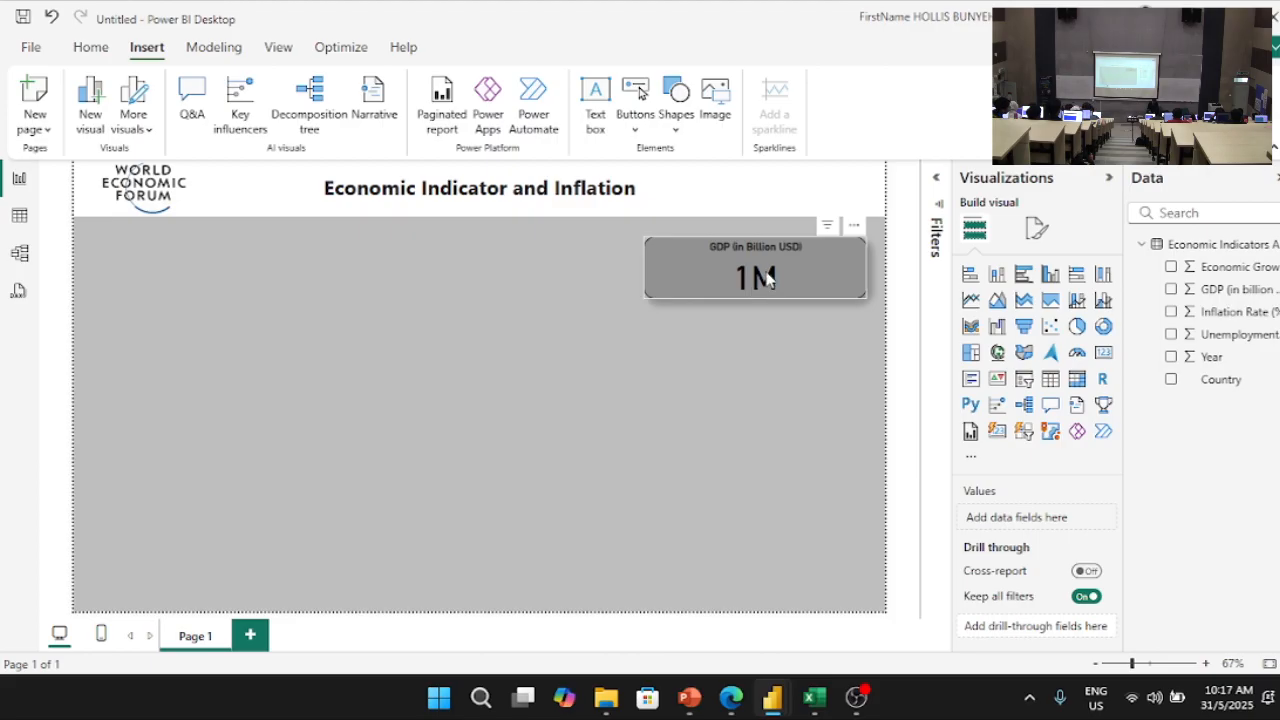
pyautogui.click(767, 279)
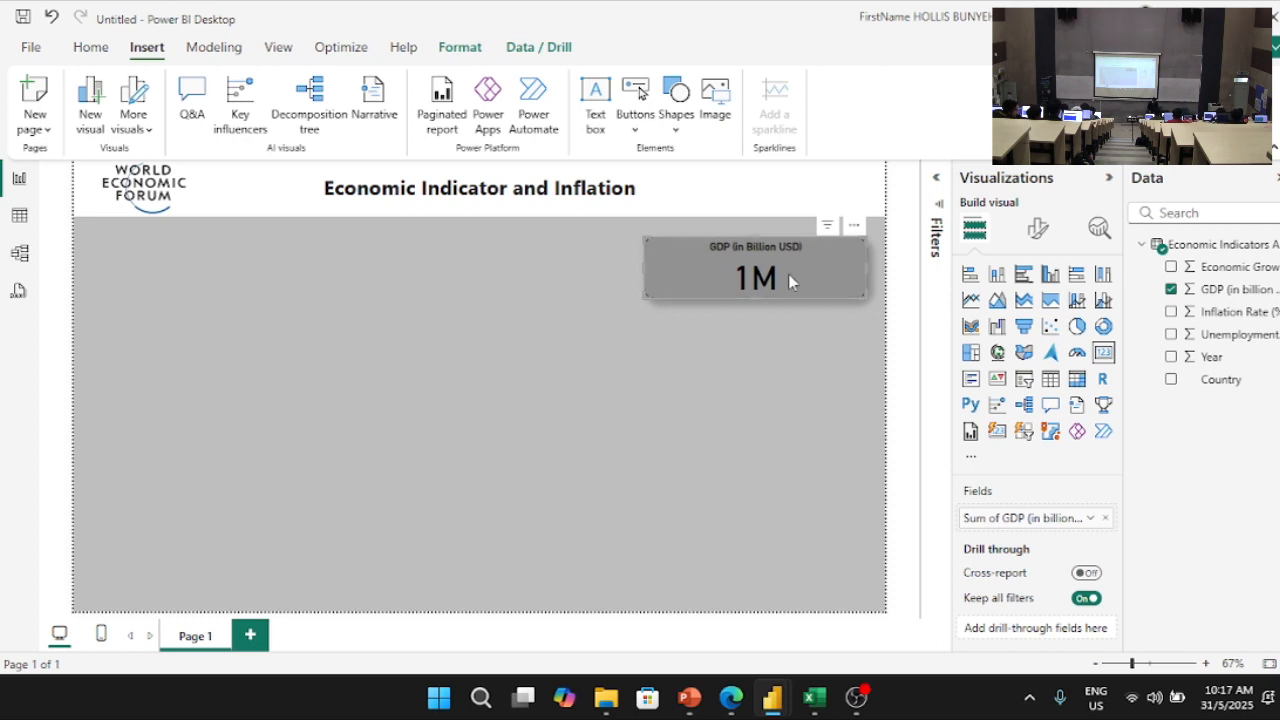
pyautogui.click(733, 368)
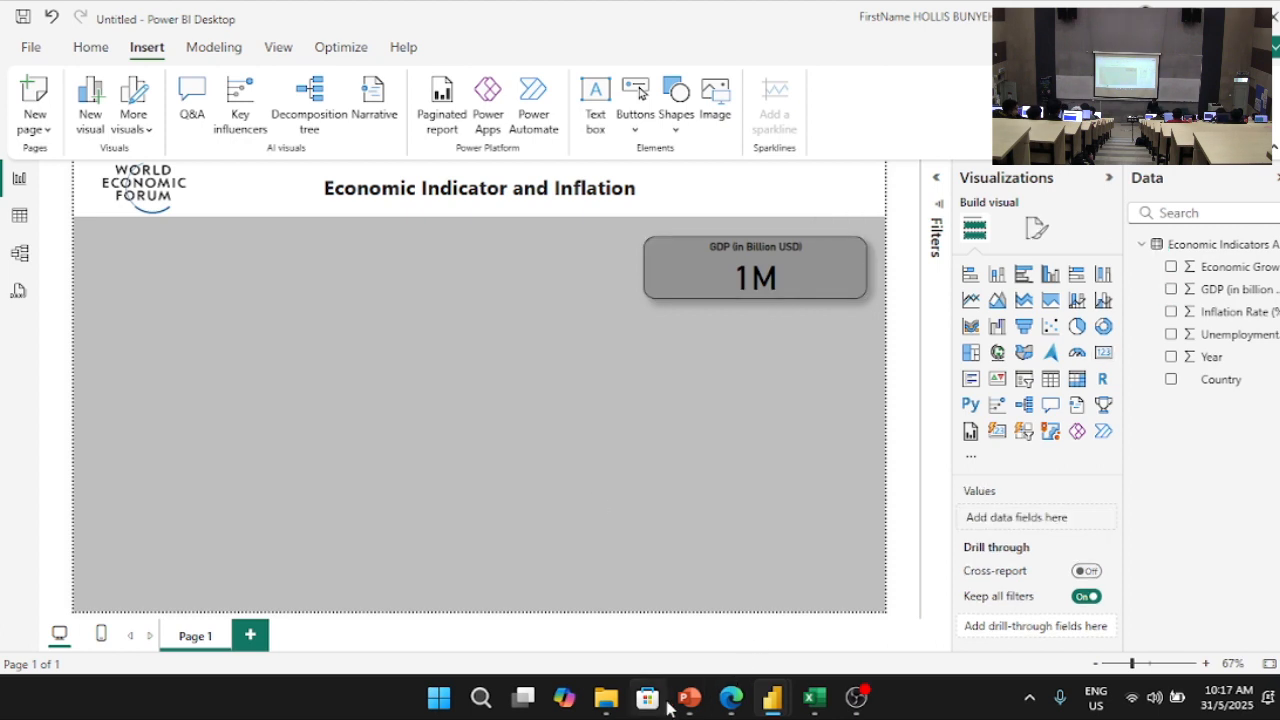
pyautogui.moveTo(768, 695)
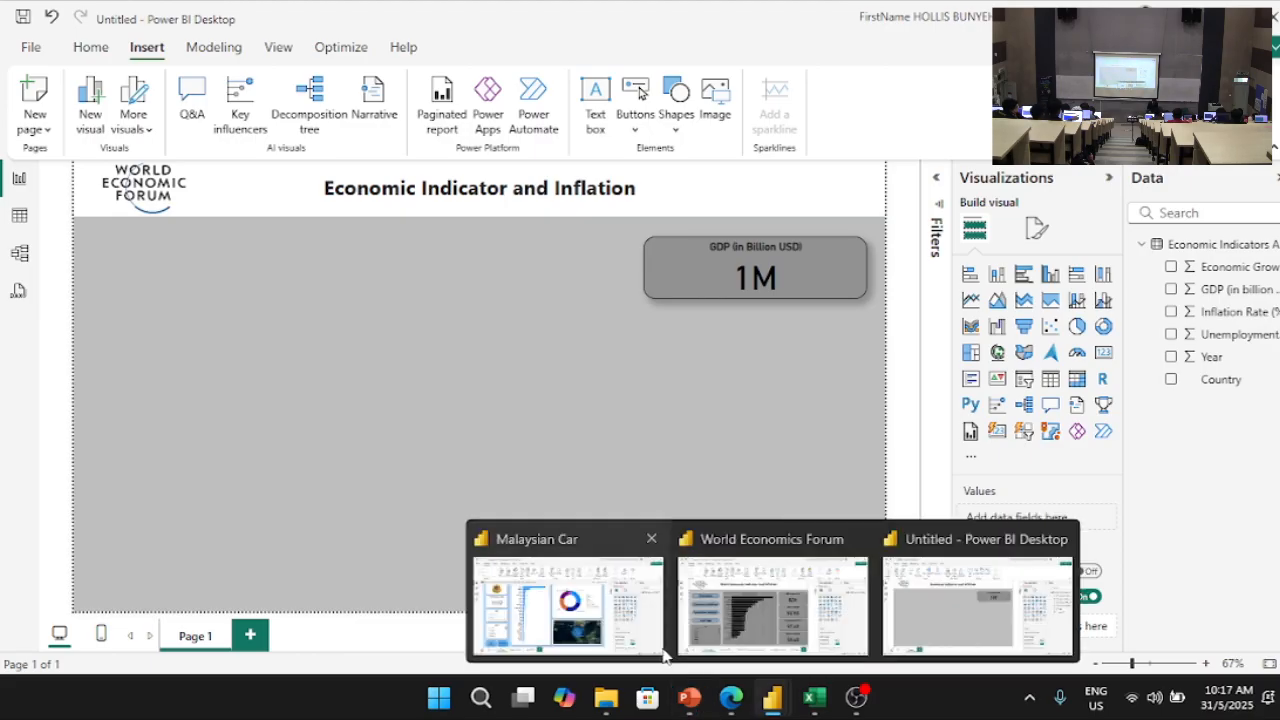
pyautogui.click(763, 638)
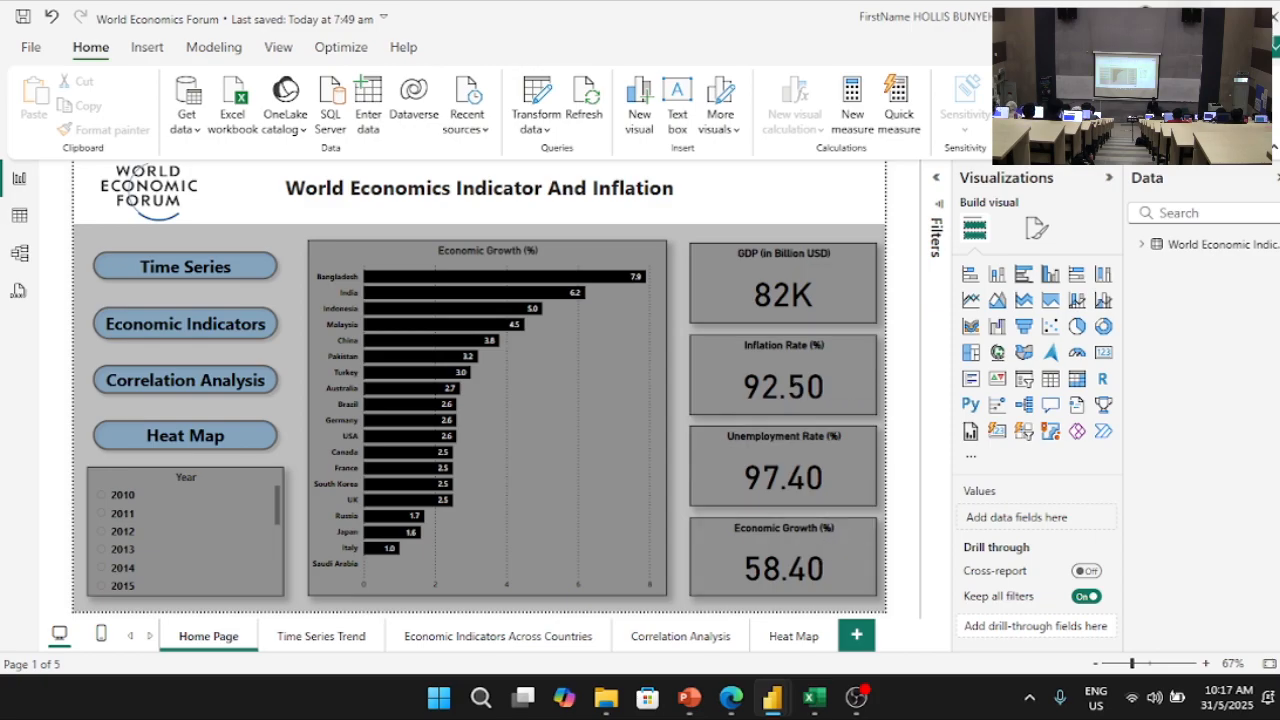
pyautogui.click(1184, 17)
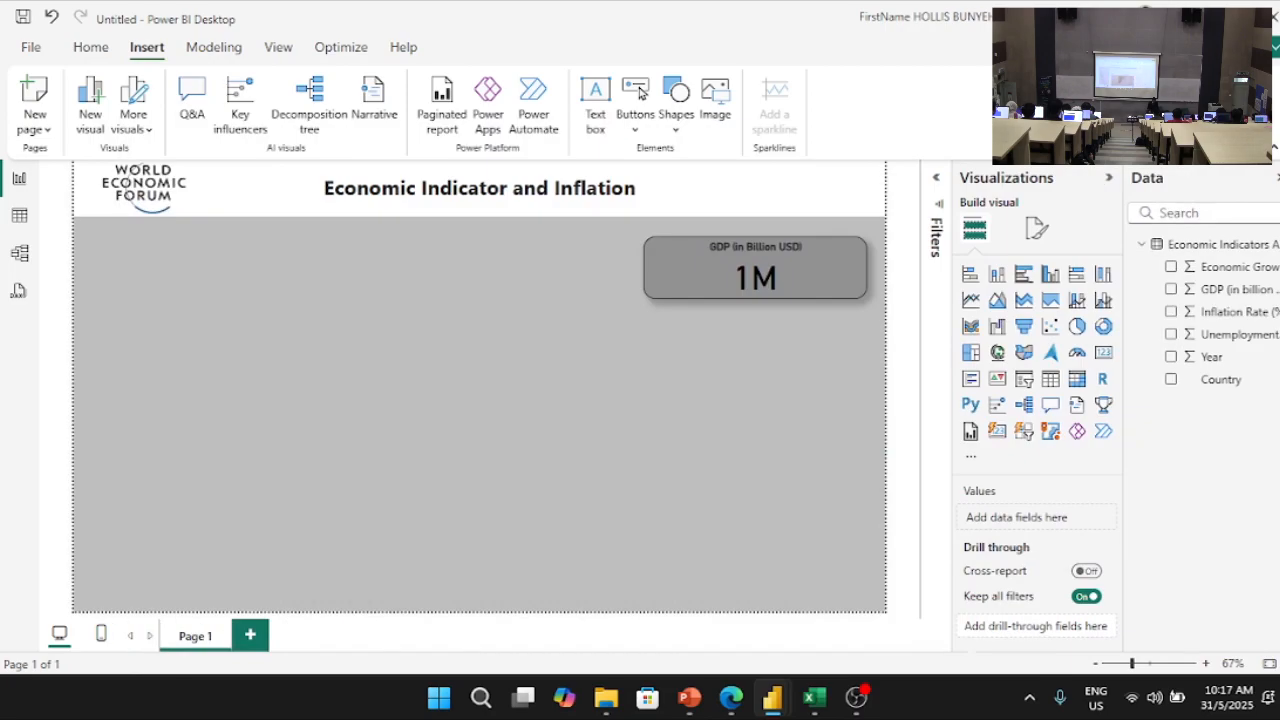
pyautogui.click(808, 283)
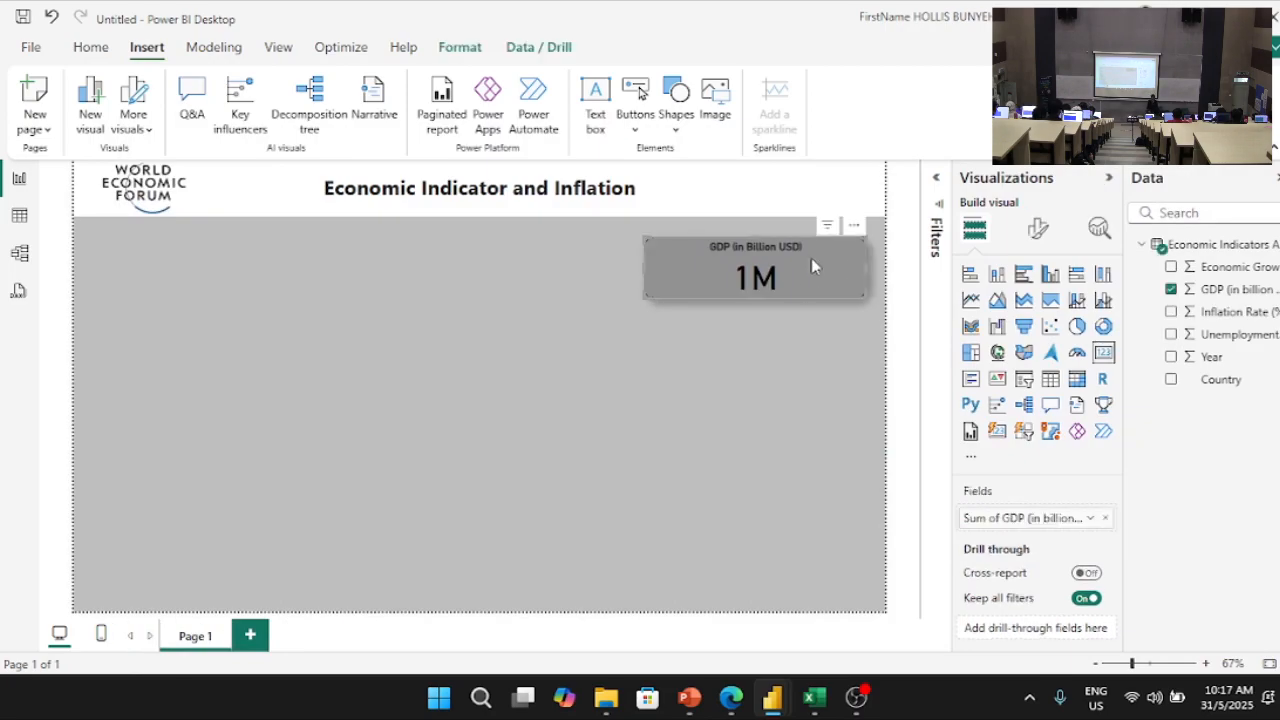
pyautogui.click(788, 357)
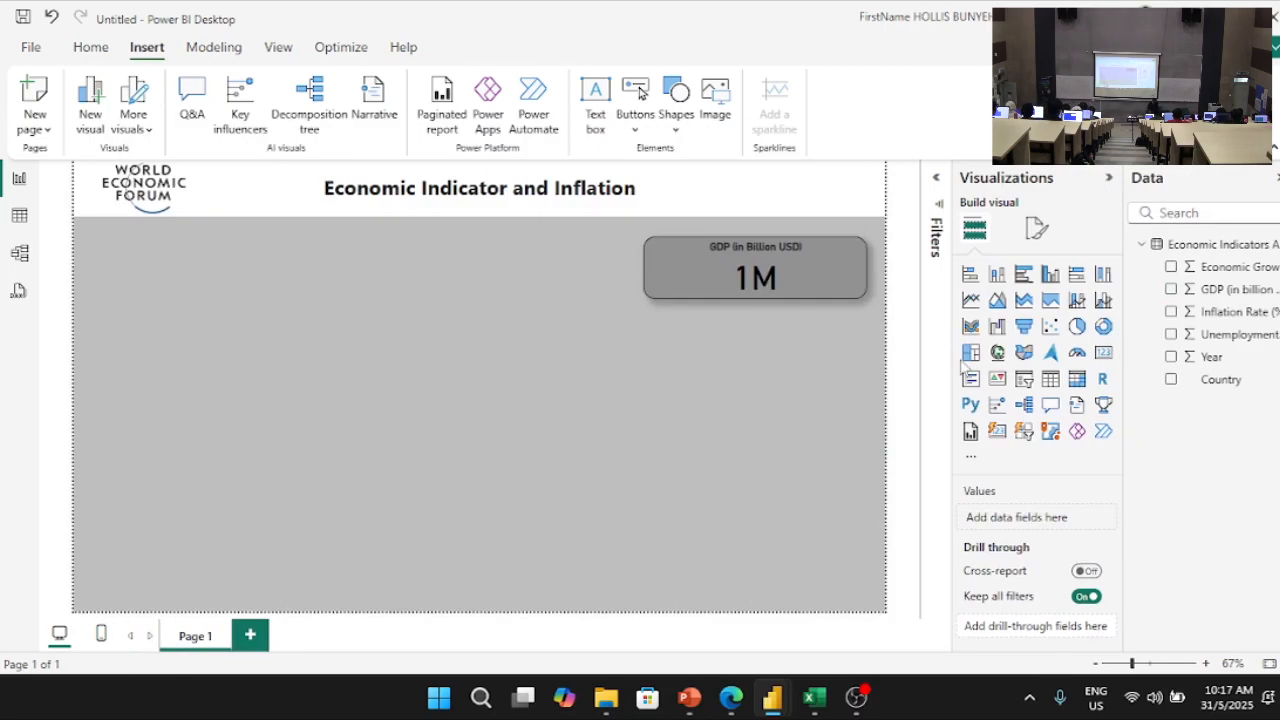
# Step: Insert a second card directly beneath the GDP card at the same size and fill it with the Inflation Rate (%) field
pyautogui.click(1104, 355)
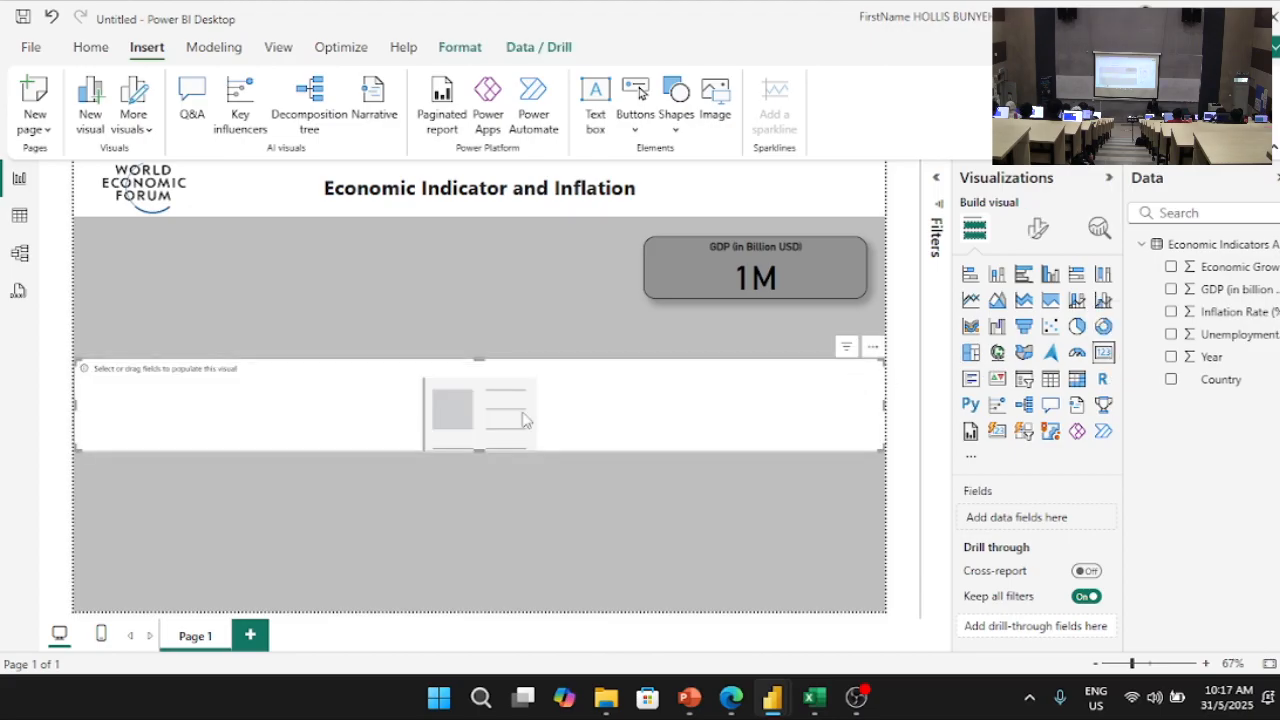
pyautogui.click(73, 409)
pyautogui.click(90, 420)
pyautogui.moveTo(75, 408); pyautogui.dragTo(867, 370)
pyautogui.moveTo(790, 378)
pyautogui.mouseDown()
pyautogui.moveTo(790, 297)
pyautogui.moveTo(756, 310)
pyautogui.moveTo(762, 299)
pyautogui.moveTo(772, 322)
pyautogui.moveTo(768, 372)
pyautogui.mouseUp()
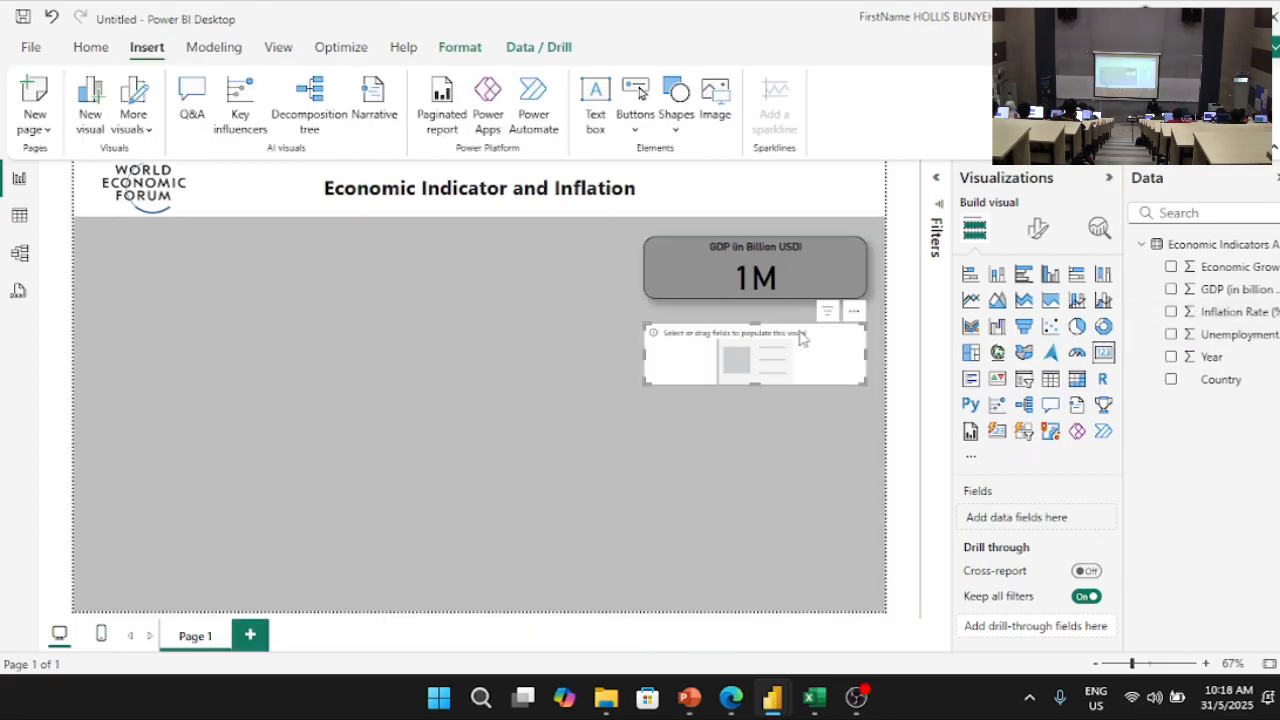
pyautogui.click(1171, 311)
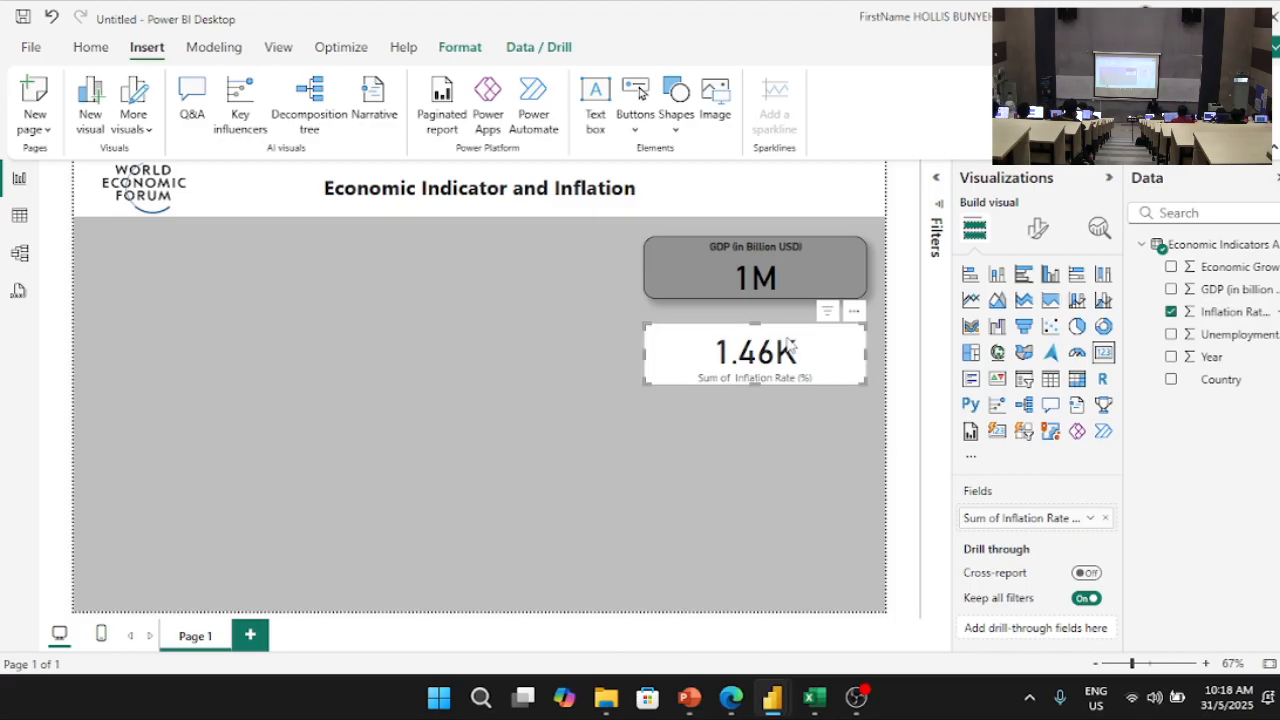
# Step: Copy the GDP card's formatting onto the Inflation Rate card with the Format painter
pyautogui.click(739, 427)
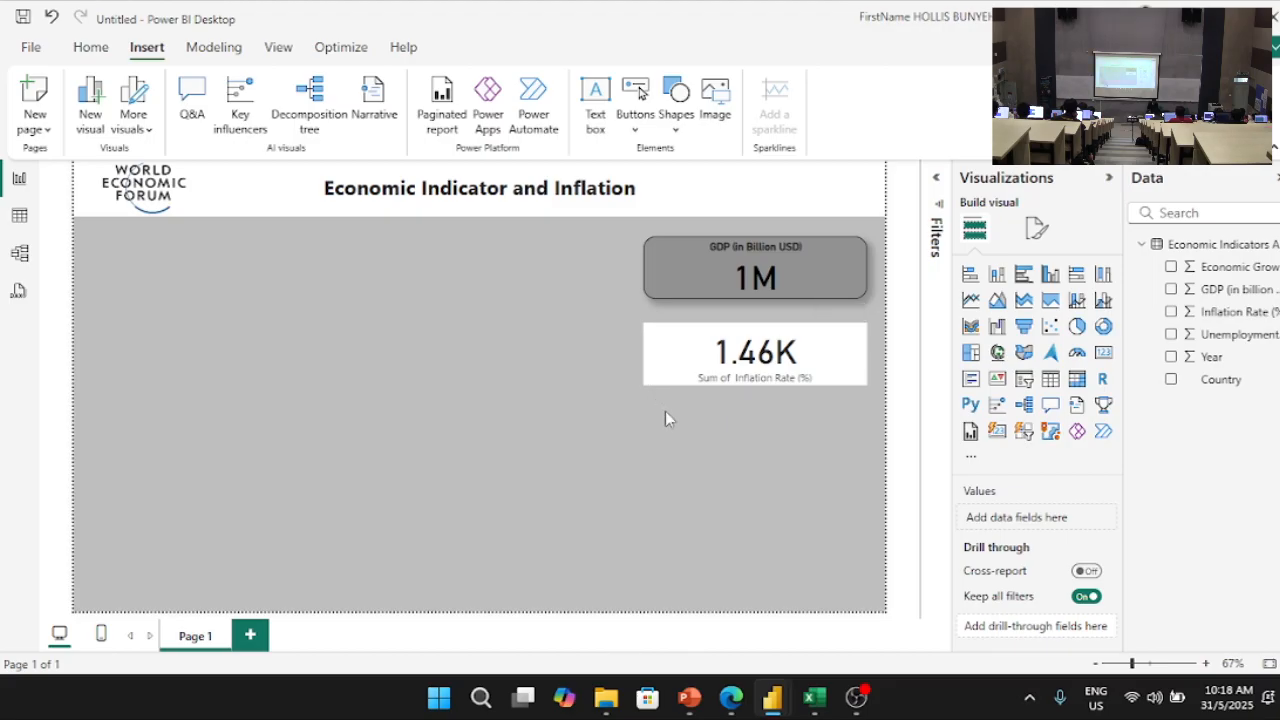
pyautogui.click(721, 258)
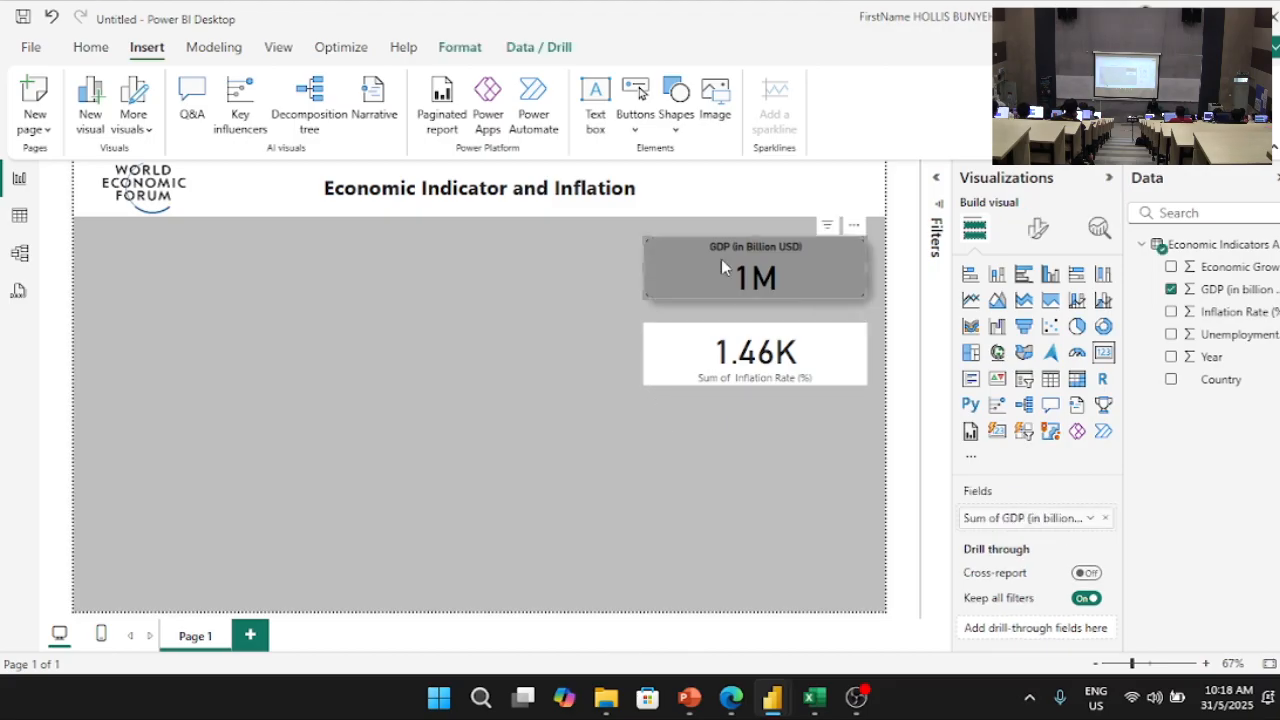
pyautogui.click(100, 52)
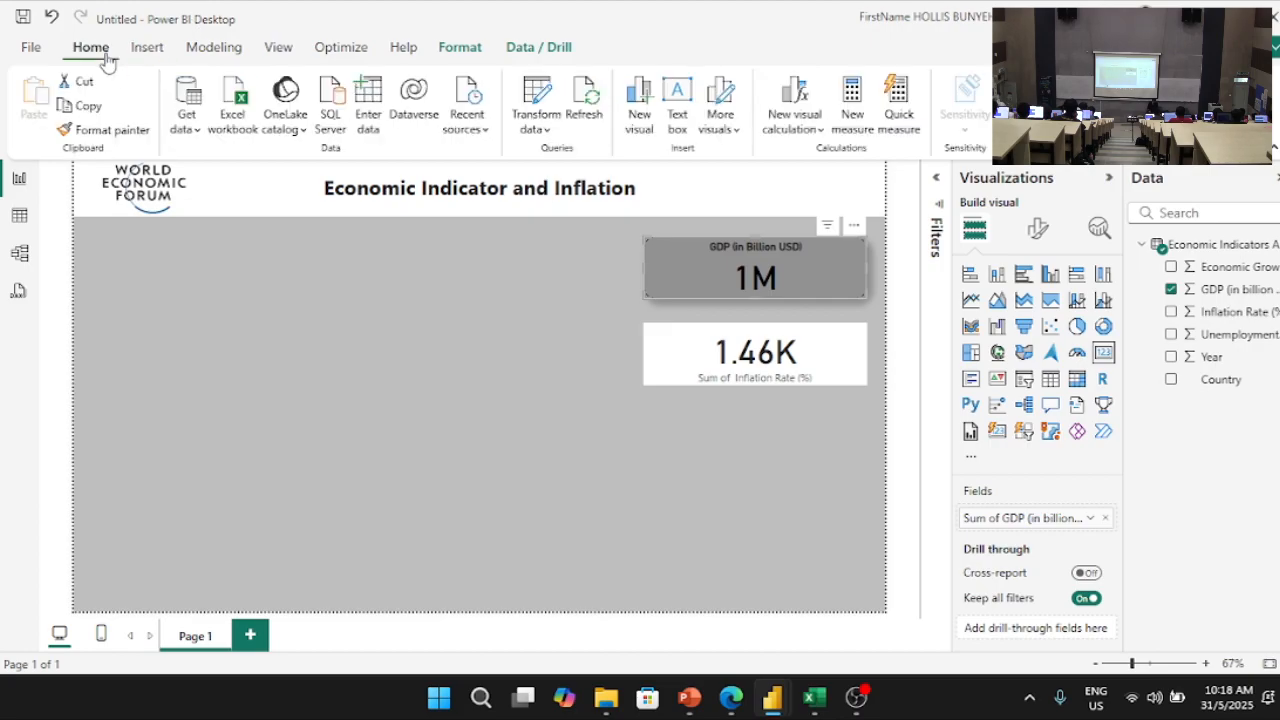
pyautogui.click(106, 130)
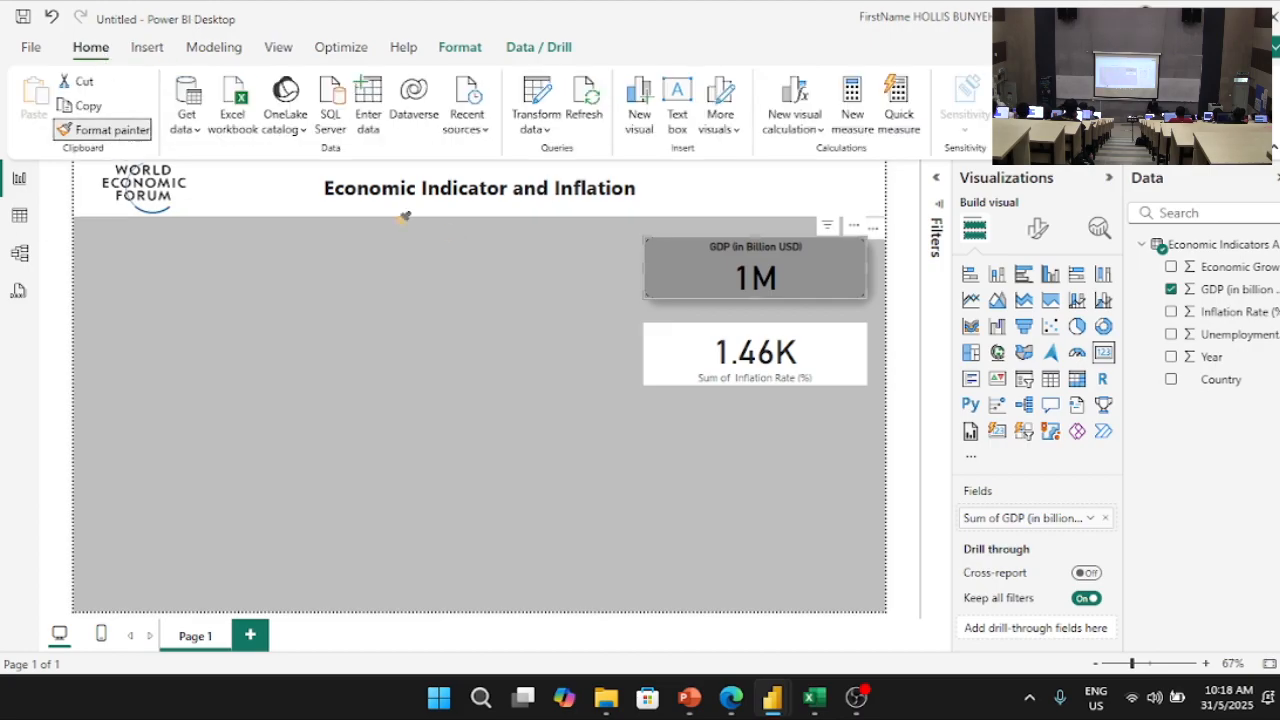
pyautogui.click(684, 349)
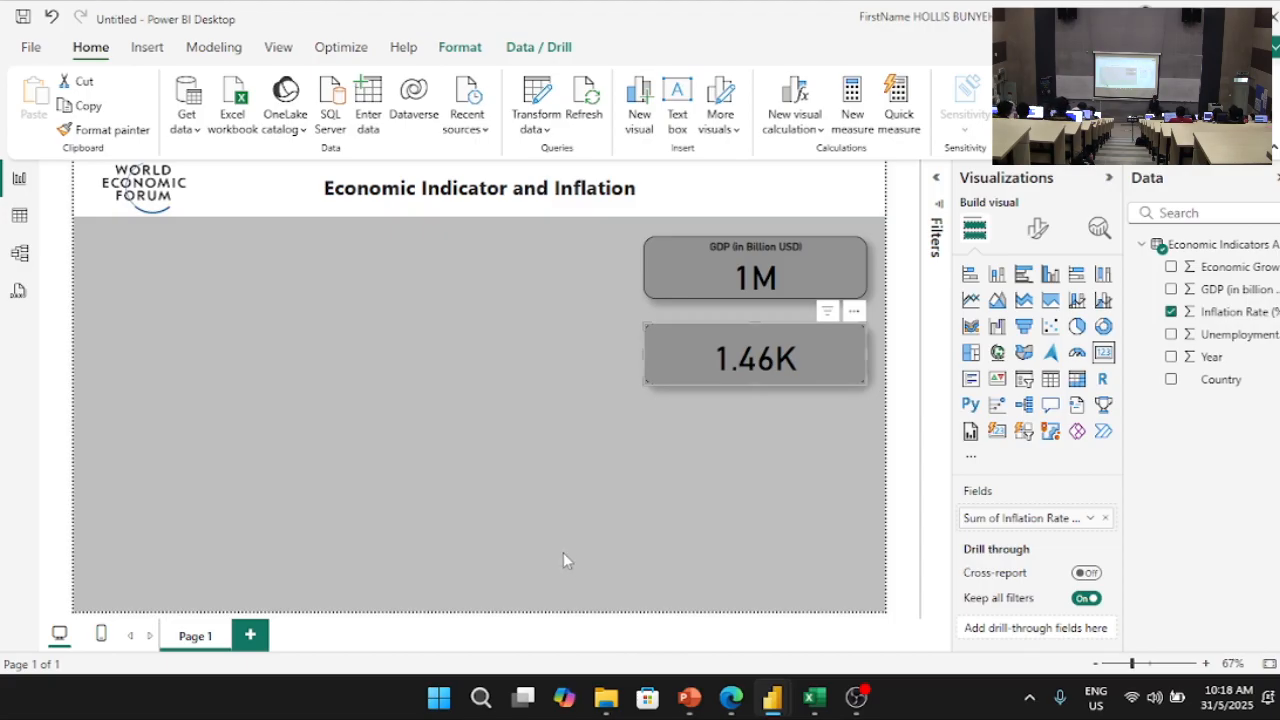
# Step: Undo the recent changes to the second card, restore the GDP card, and remove the empty card beneath it
pyautogui.hotkey('ctrl', 'z')
pyautogui.hotkey('ctrl', 'z')
pyautogui.hotkey('ctrl', 'z')
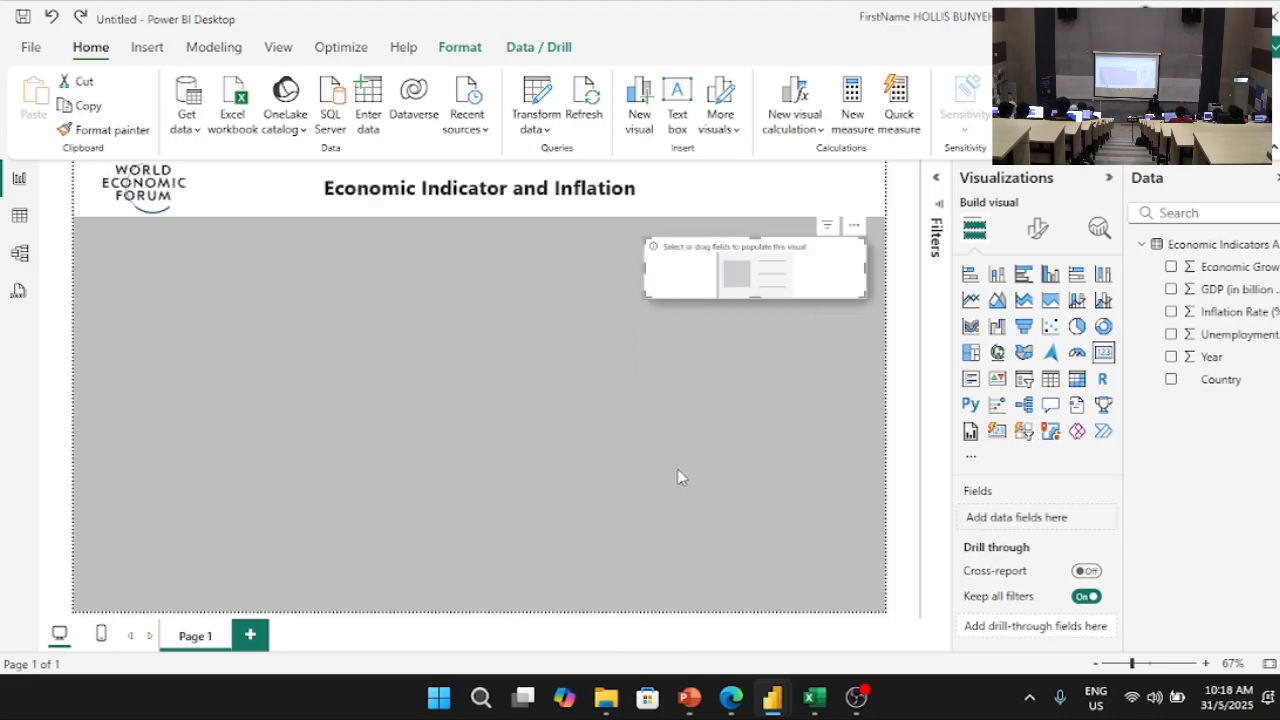
pyautogui.hotkey('ctrl', 'z')
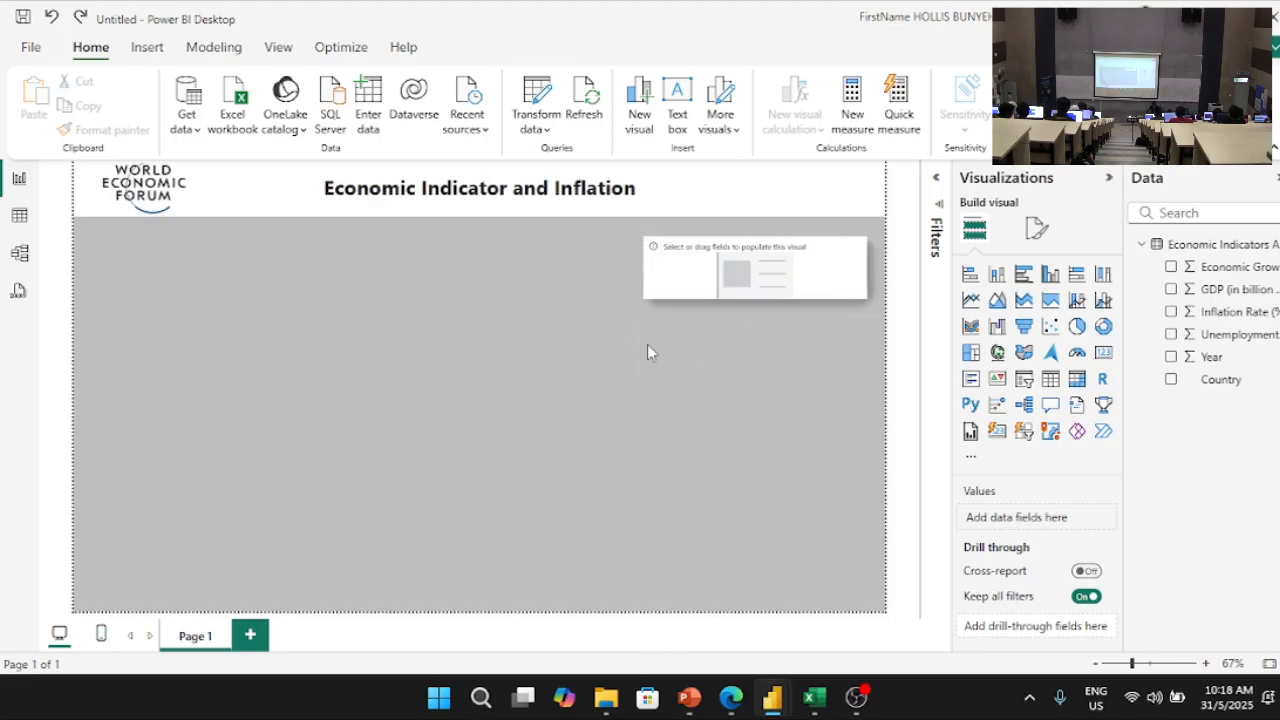
pyautogui.hotkey('ctrl', 'z')
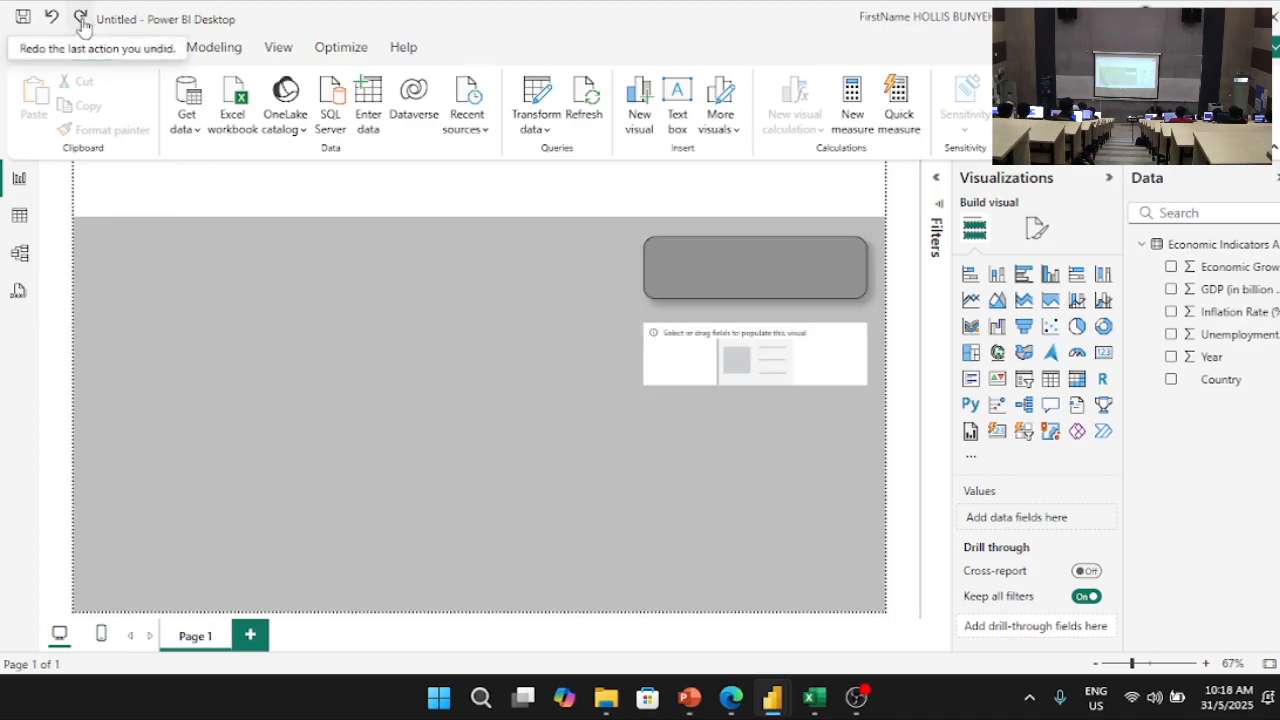
pyautogui.click(81, 18)
pyautogui.click(856, 316)
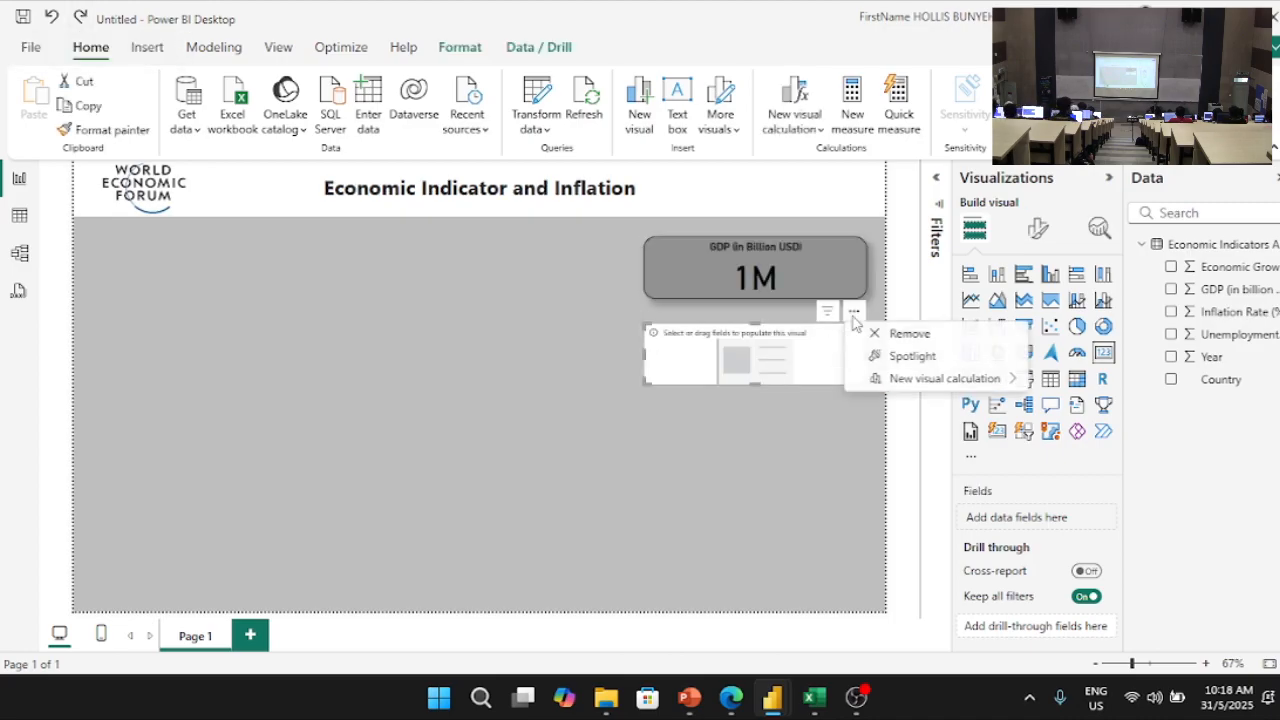
pyautogui.click(895, 334)
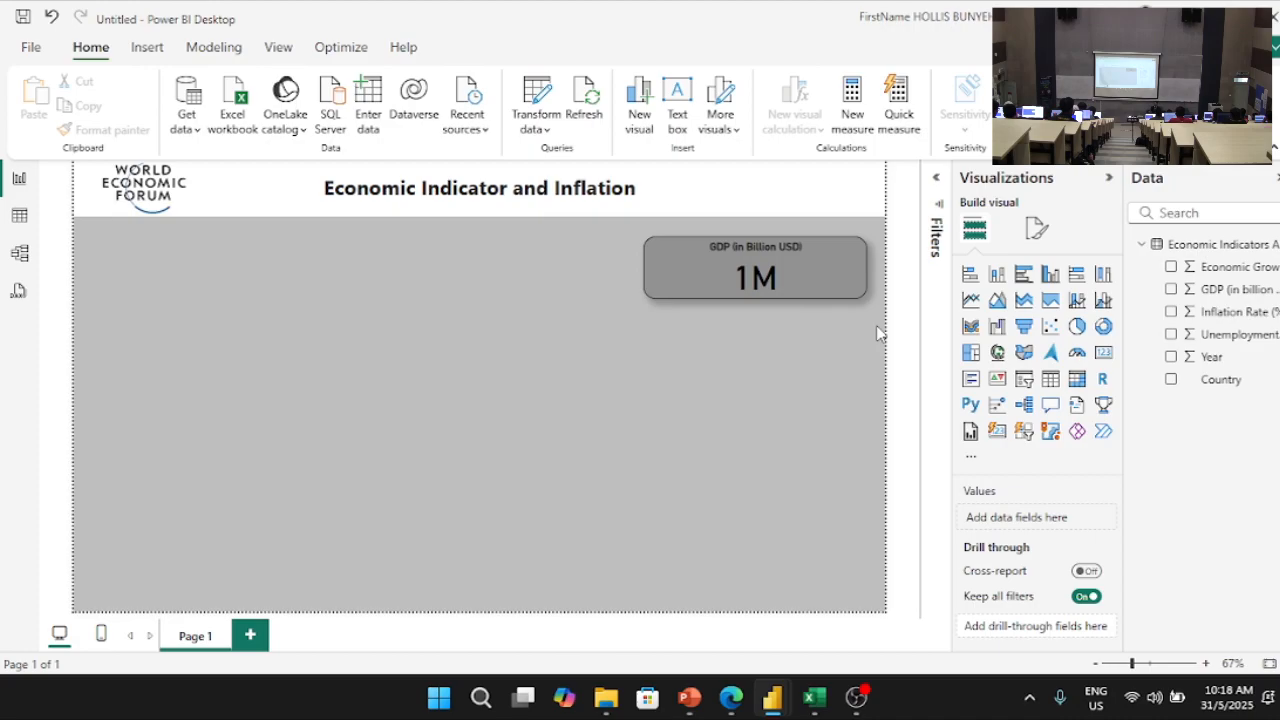
# Step: Insert a new card beneath the GDP card, match its width, and fill it with the Inflation Rate (%) field
pyautogui.click(1106, 358)
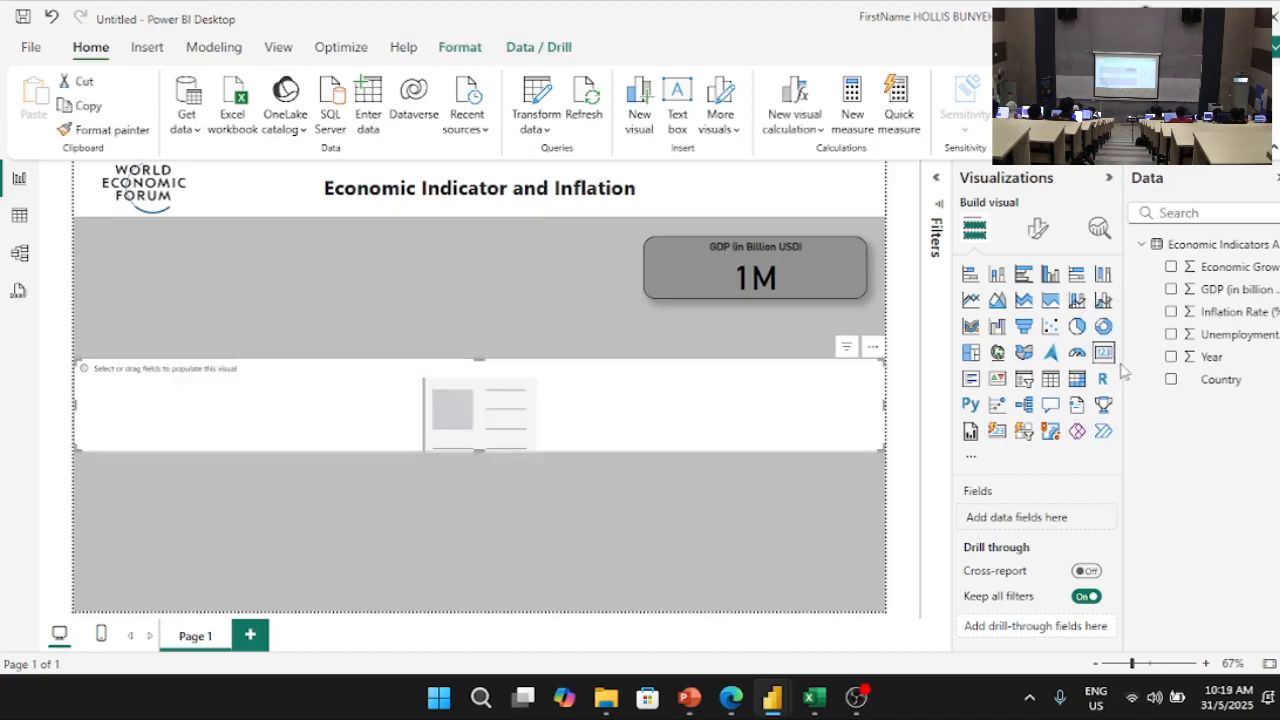
pyautogui.moveTo(76, 404); pyautogui.dragTo(716, 361)
pyautogui.moveTo(886, 366); pyautogui.dragTo(864, 370)
pyautogui.moveTo(768, 387); pyautogui.dragTo(756, 390)
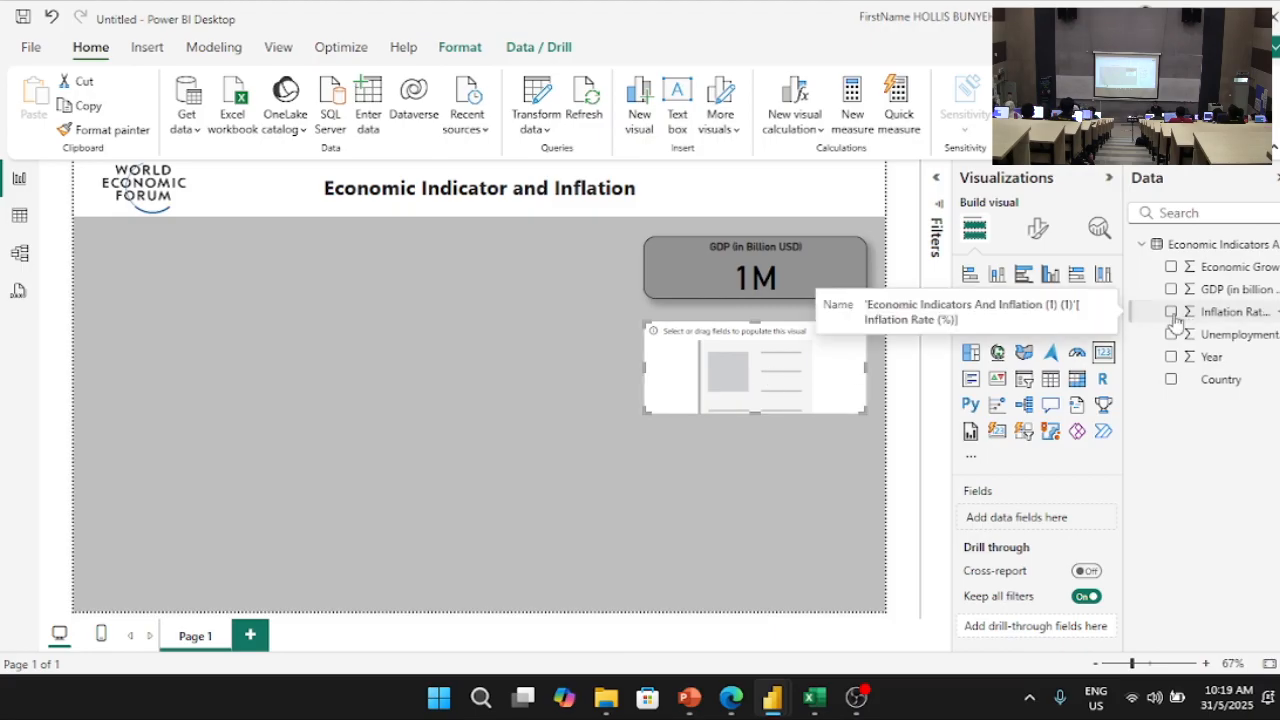
pyautogui.moveTo(1176, 316); pyautogui.dragTo(1041, 527)
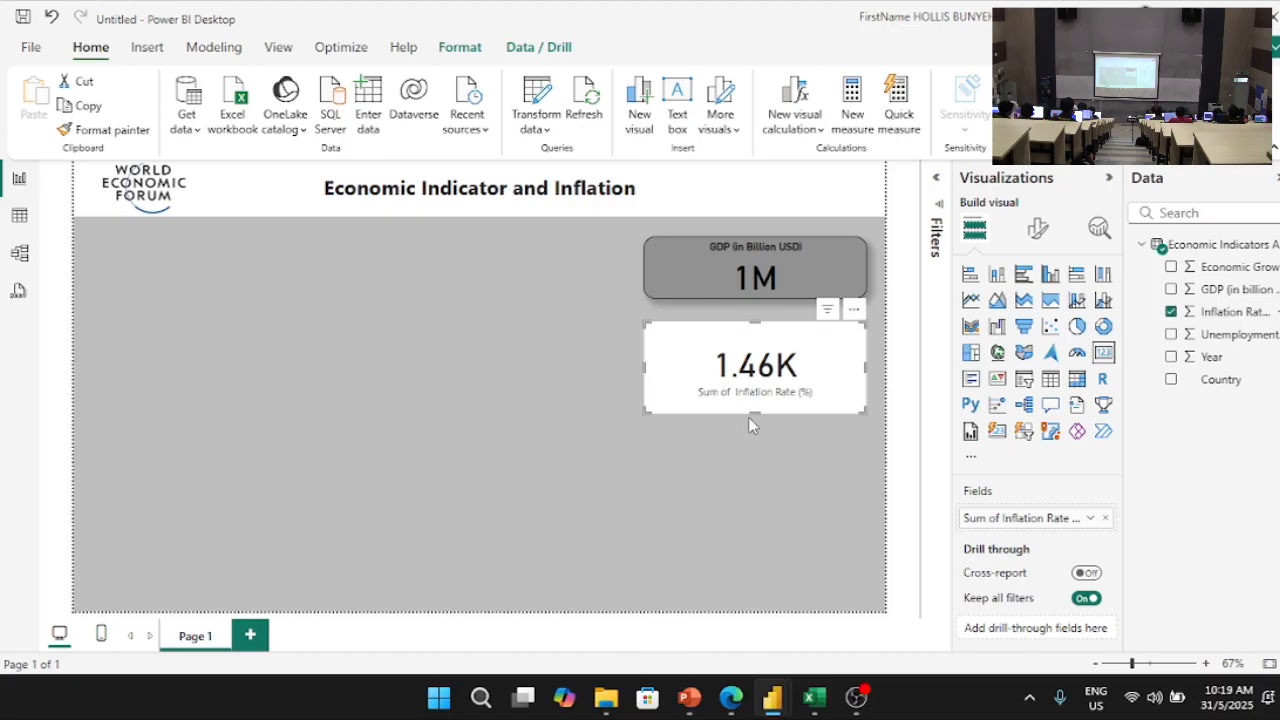
# Step: Apply the GDP card's formatting to the new Inflation Rate card with the Format painter
pyautogui.click(686, 266)
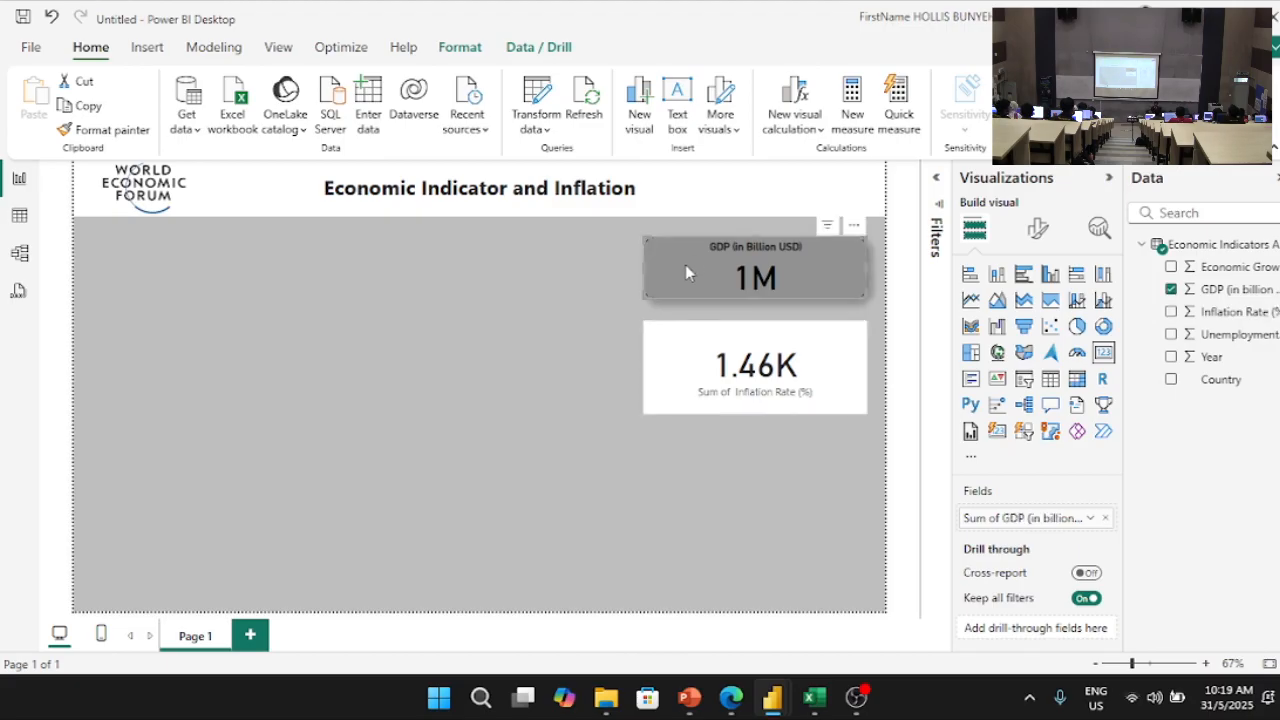
pyautogui.click(115, 134)
pyautogui.click(112, 138)
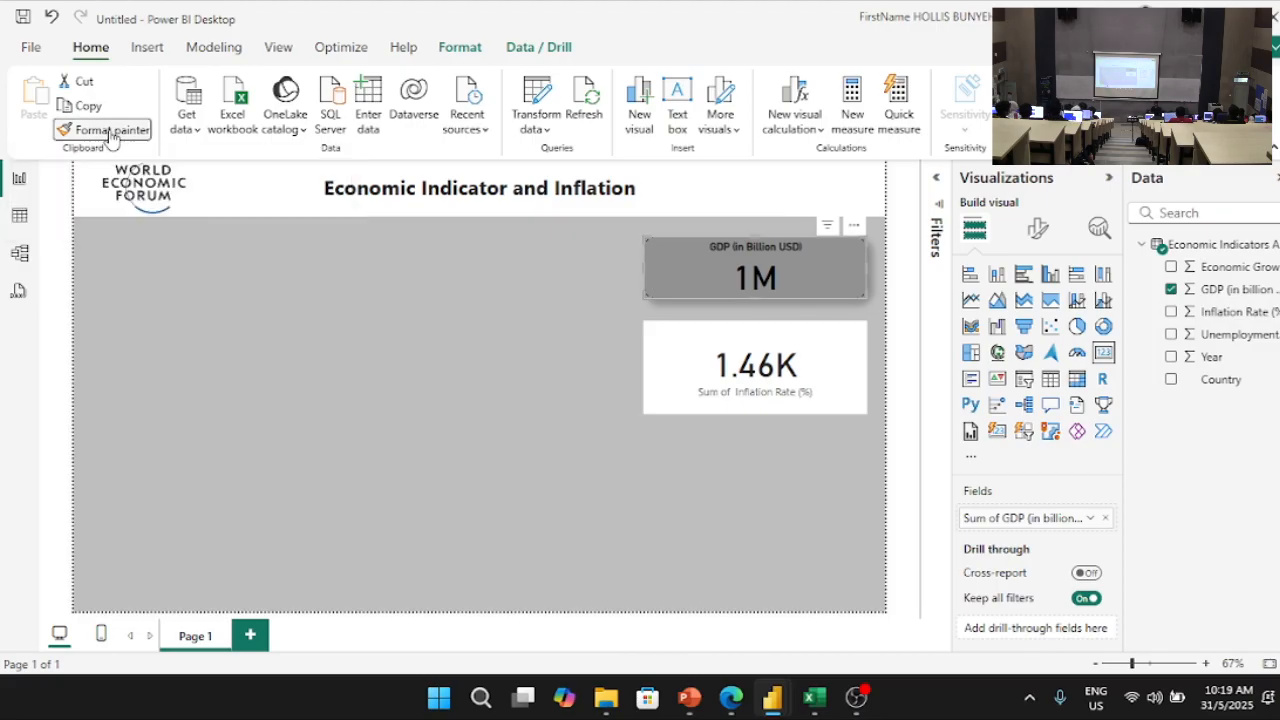
pyautogui.click(667, 350)
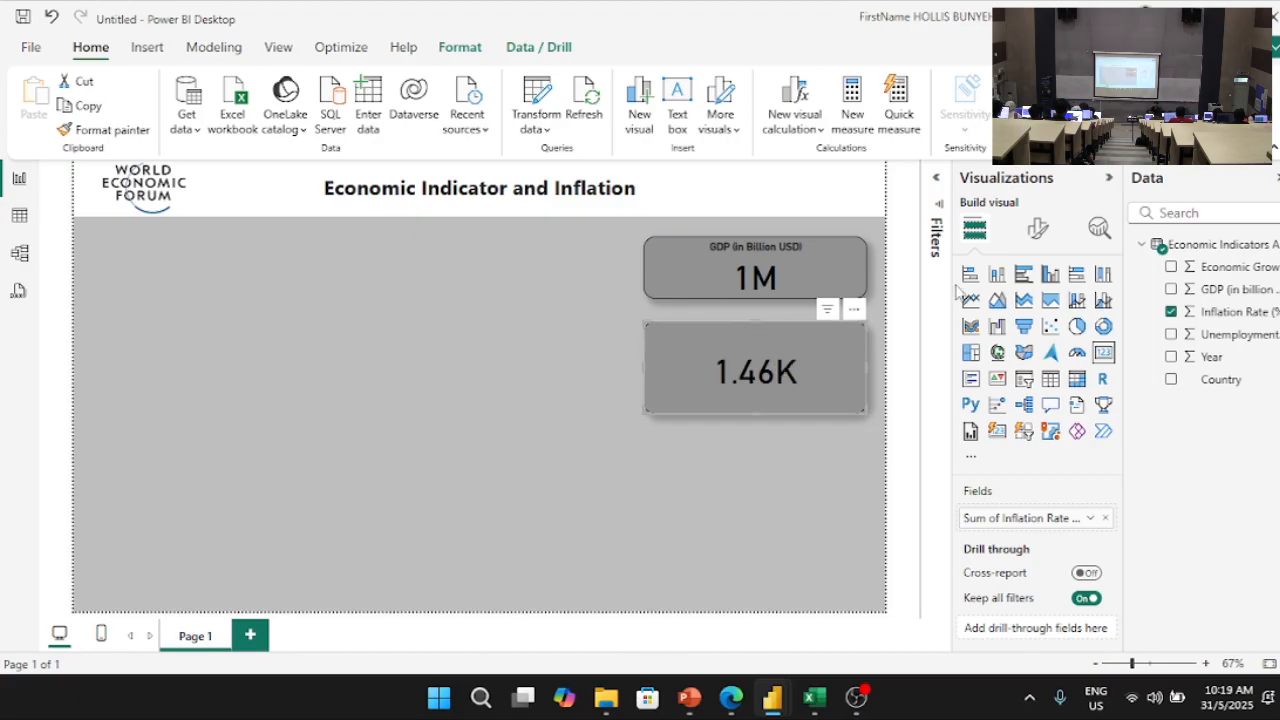
# Step: Set the Inflation Rate card's title text to "Infaltion Rate (%)"
pyautogui.click(1034, 236)
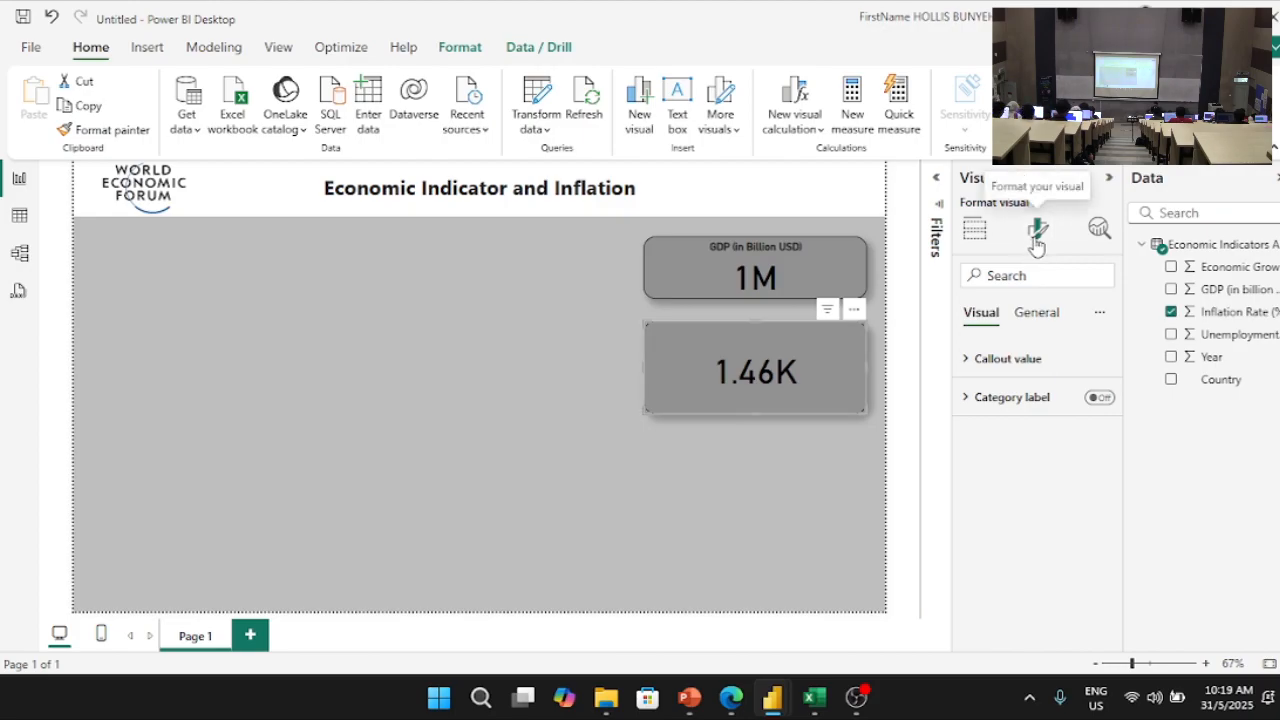
pyautogui.click(1042, 313)
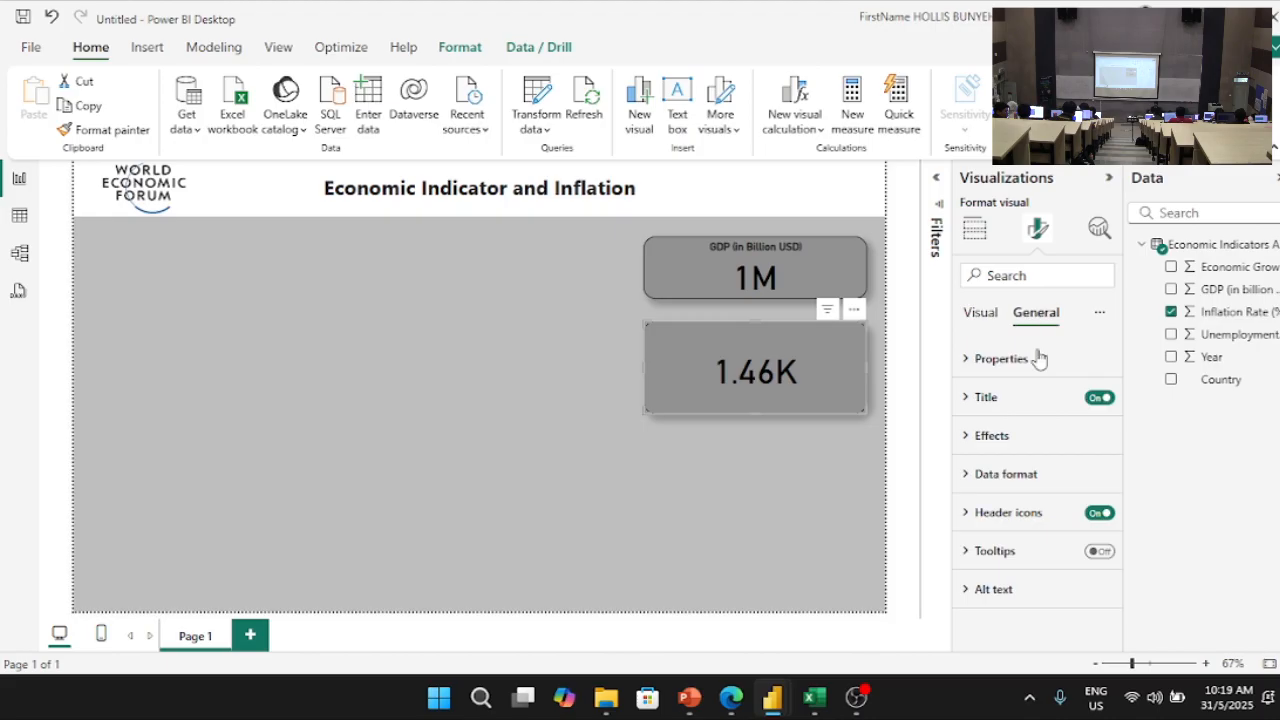
pyautogui.click(988, 399)
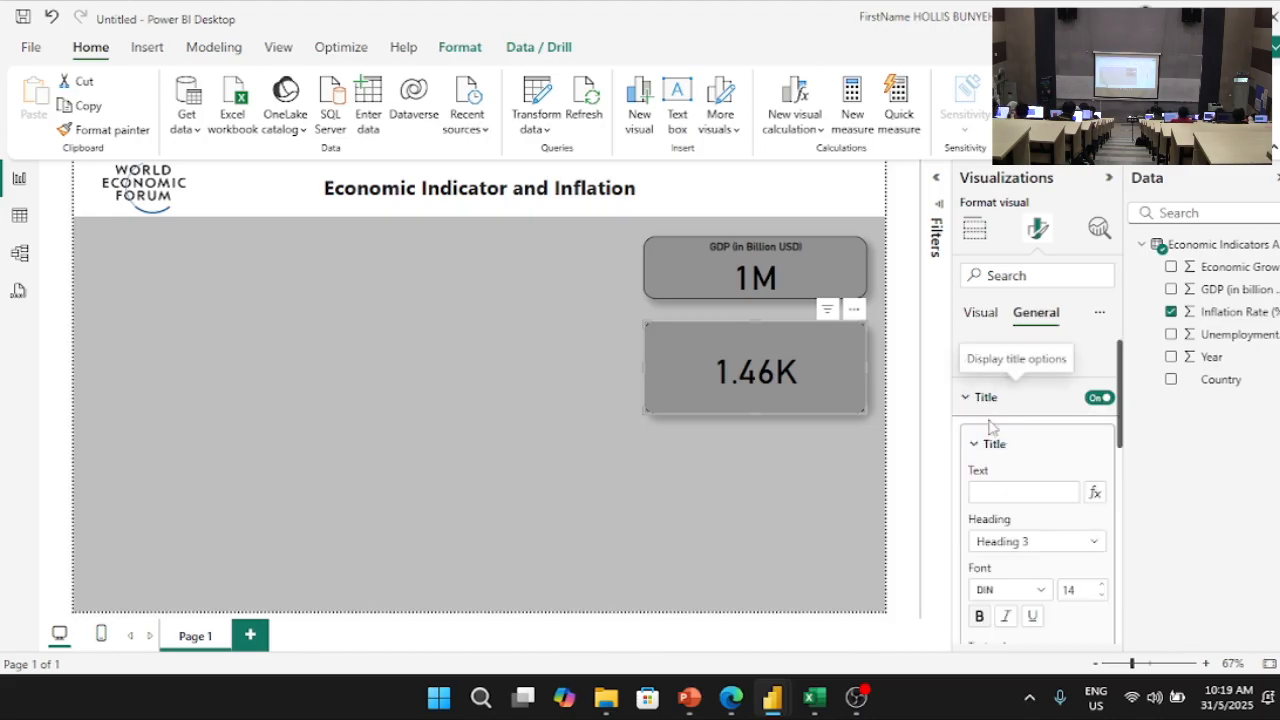
pyautogui.click(1012, 488)
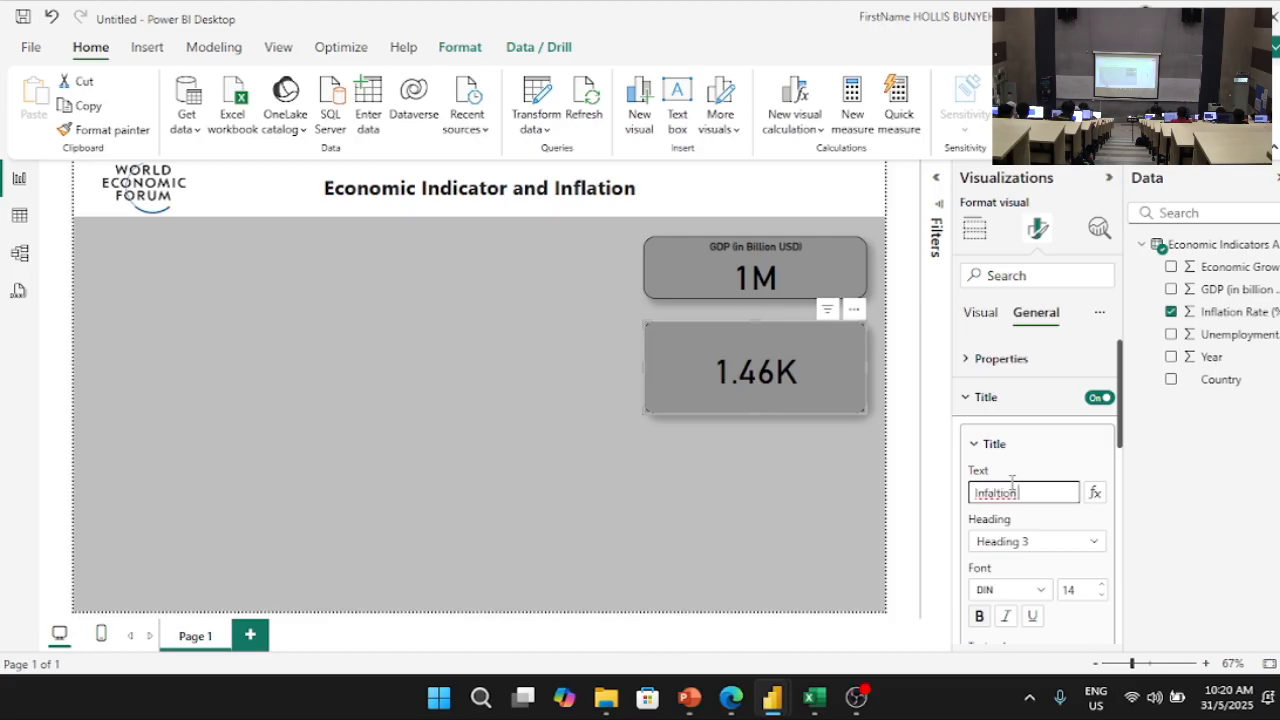
pyautogui.write('Infaltion Rate (%')
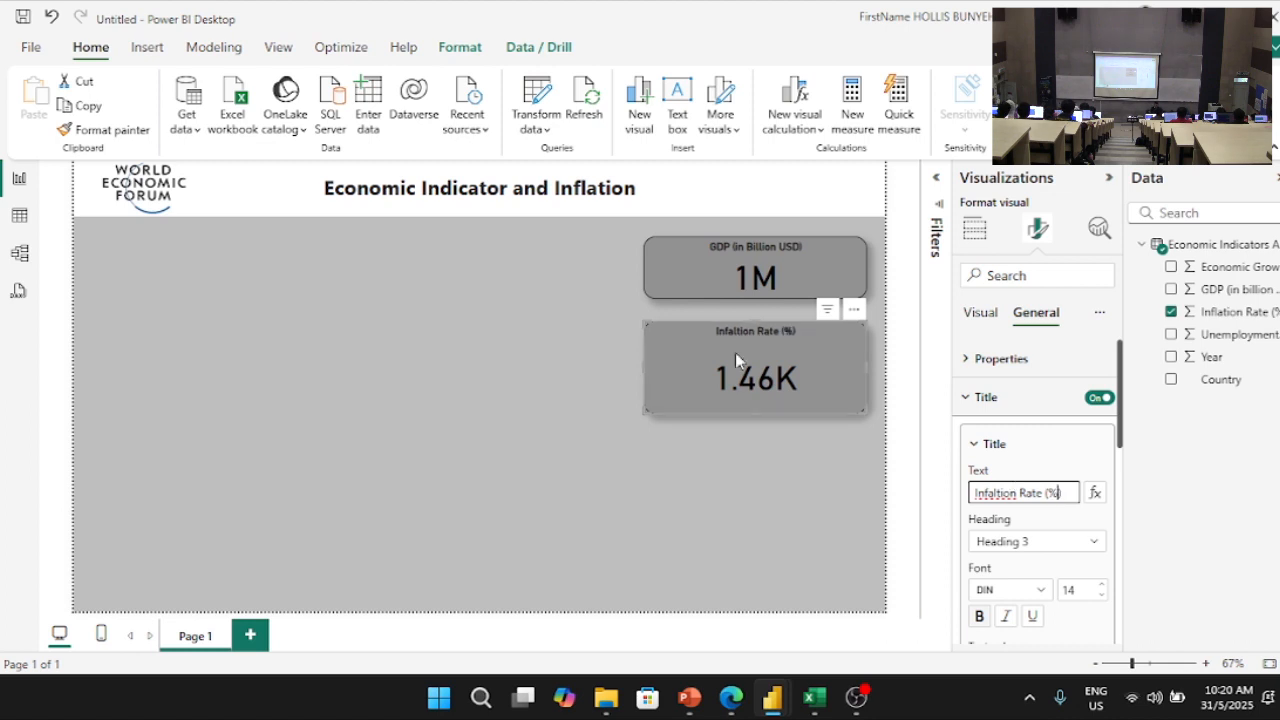
# Step: Shorten the Inflation Rate card to the GDP card's height and align it just beneath that card
pyautogui.moveTo(683, 362); pyautogui.dragTo(690, 277)
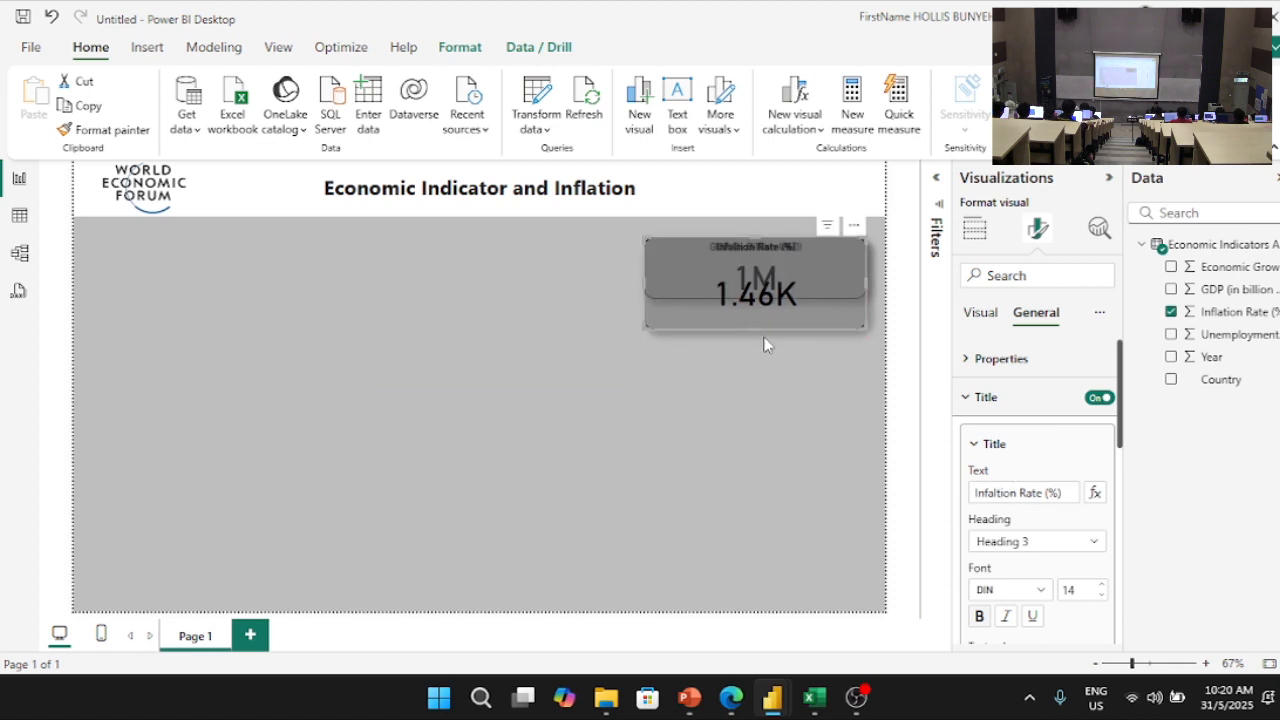
pyautogui.moveTo(763, 300); pyautogui.dragTo(803, 345)
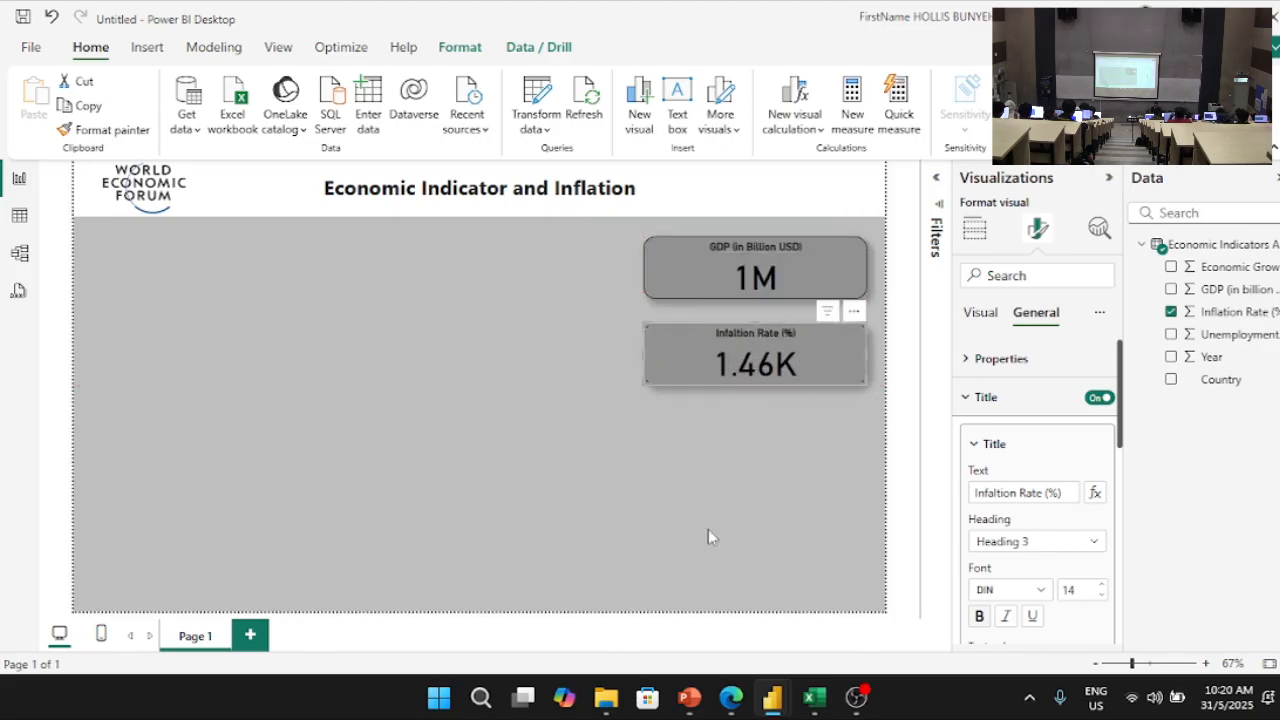
pyautogui.click(668, 527)
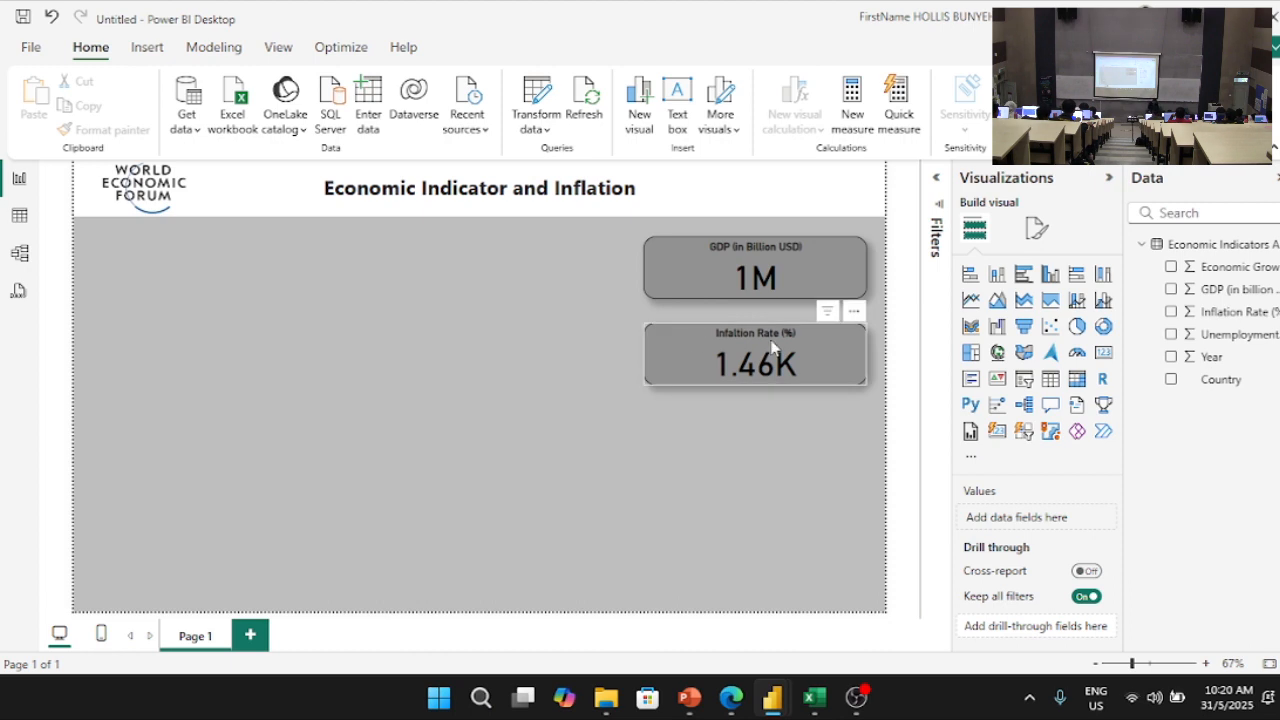
# Step: Insert a new card, shrink it to the Inflation Rate card's size, and place it just beneath that card
pyautogui.click(1103, 358)
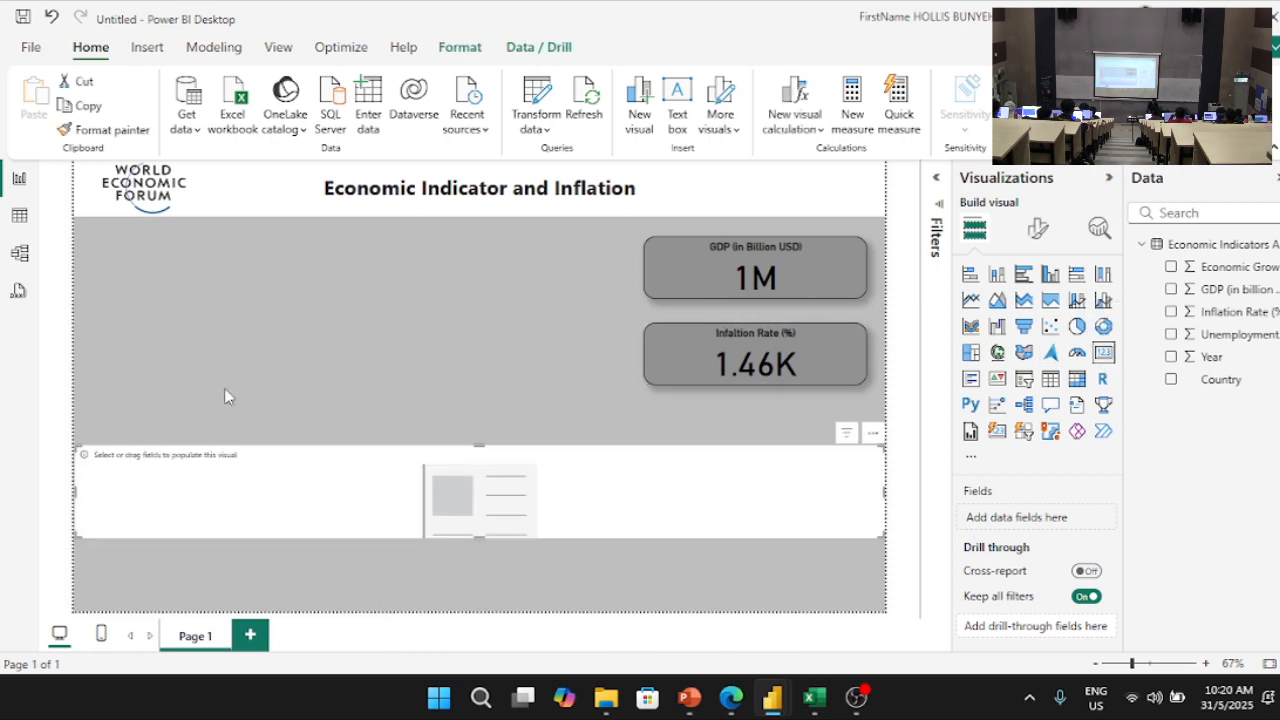
pyautogui.moveTo(76, 497); pyautogui.dragTo(690, 362)
pyautogui.moveTo(877, 423); pyautogui.dragTo(866, 385)
pyautogui.moveTo(797, 360); pyautogui.dragTo(795, 447)
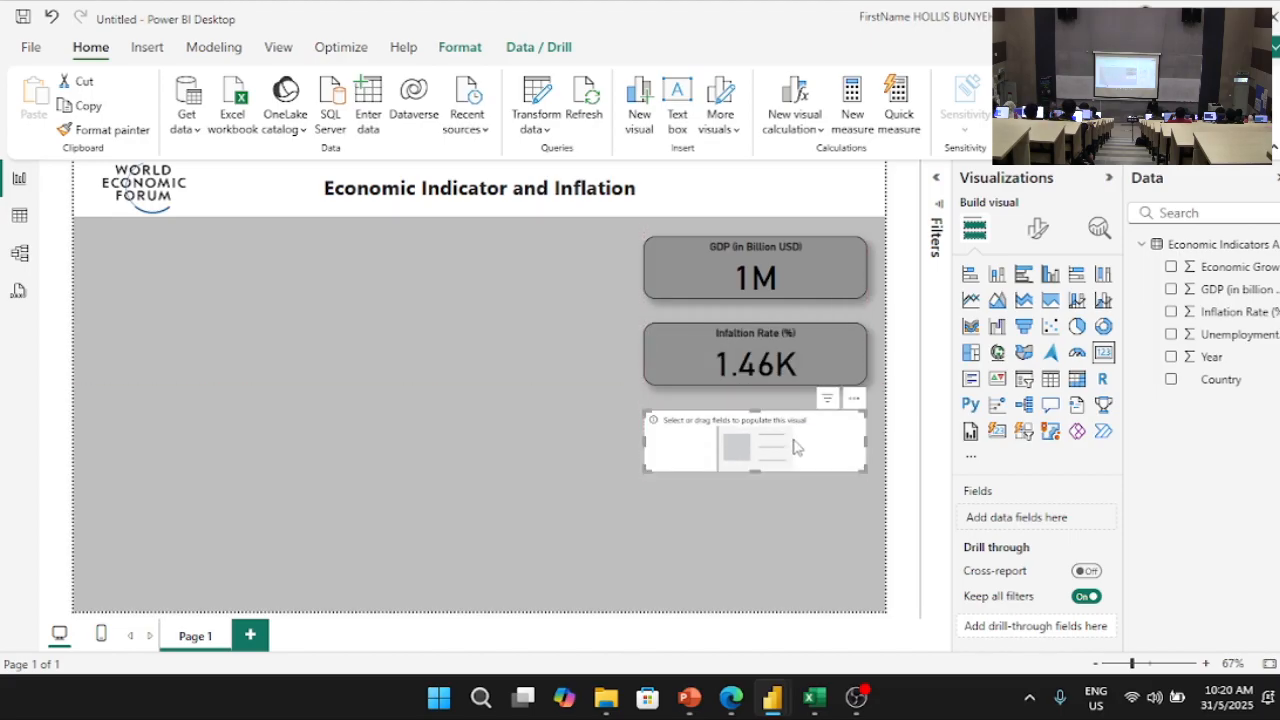
# Step: Fill the new card with the Unemployment Rate (%) field only
pyautogui.click(1212, 342)
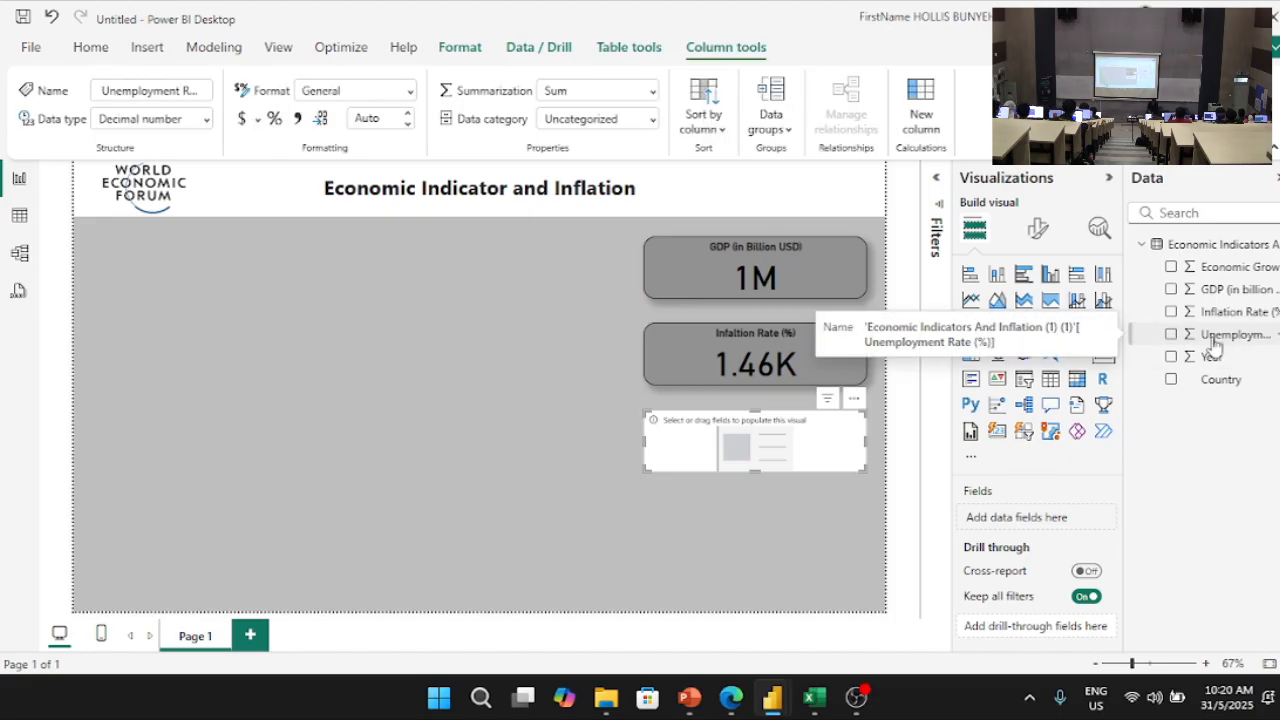
pyautogui.click(1172, 338)
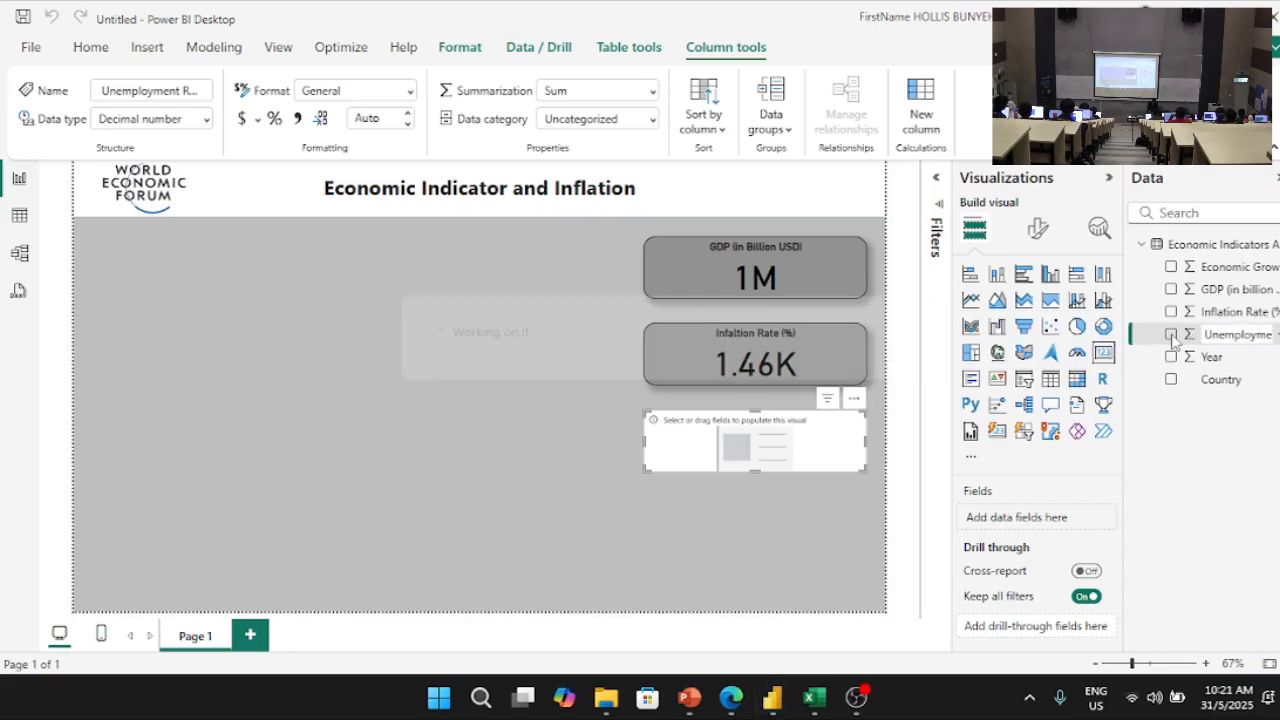
pyautogui.click(1171, 335)
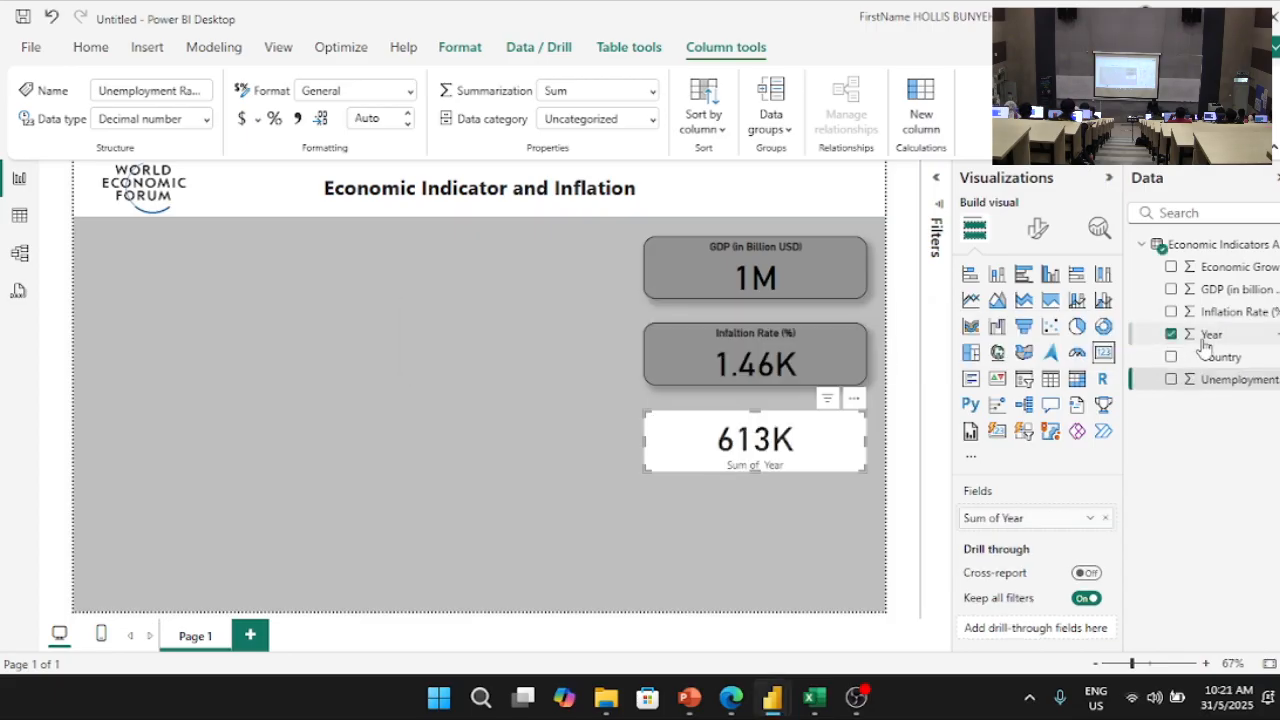
pyautogui.click(1171, 335)
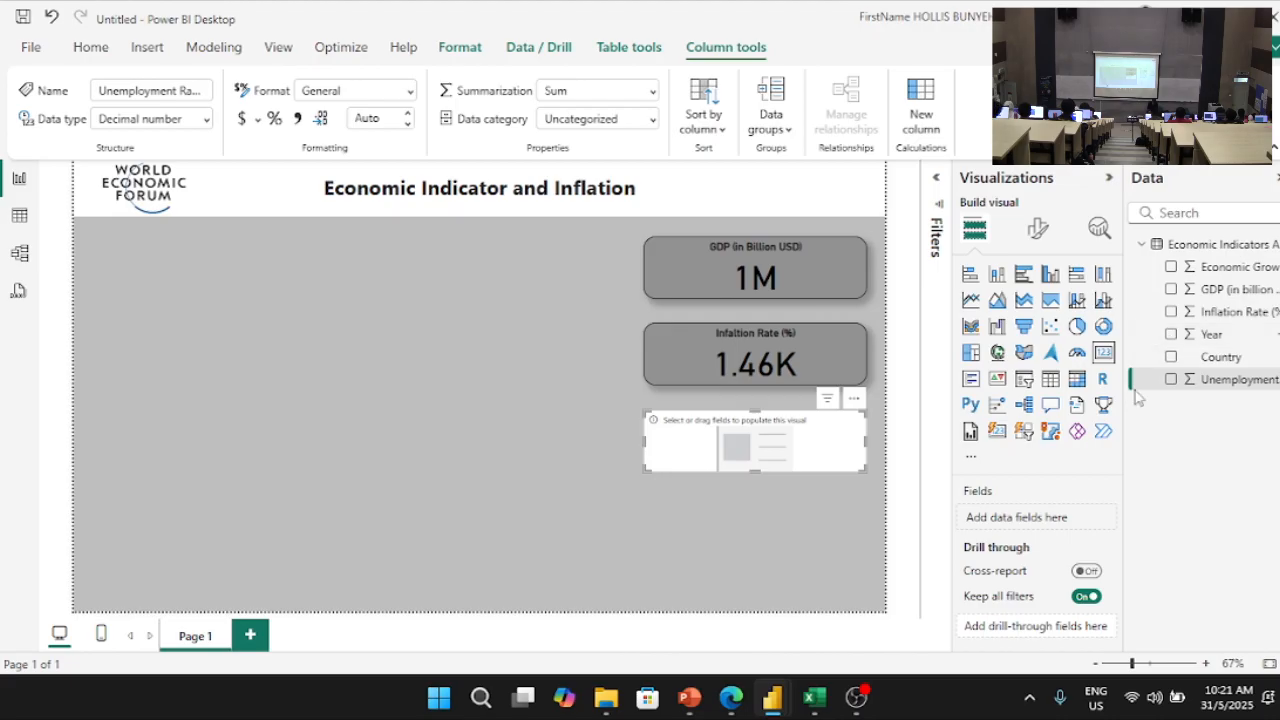
pyautogui.click(1172, 380)
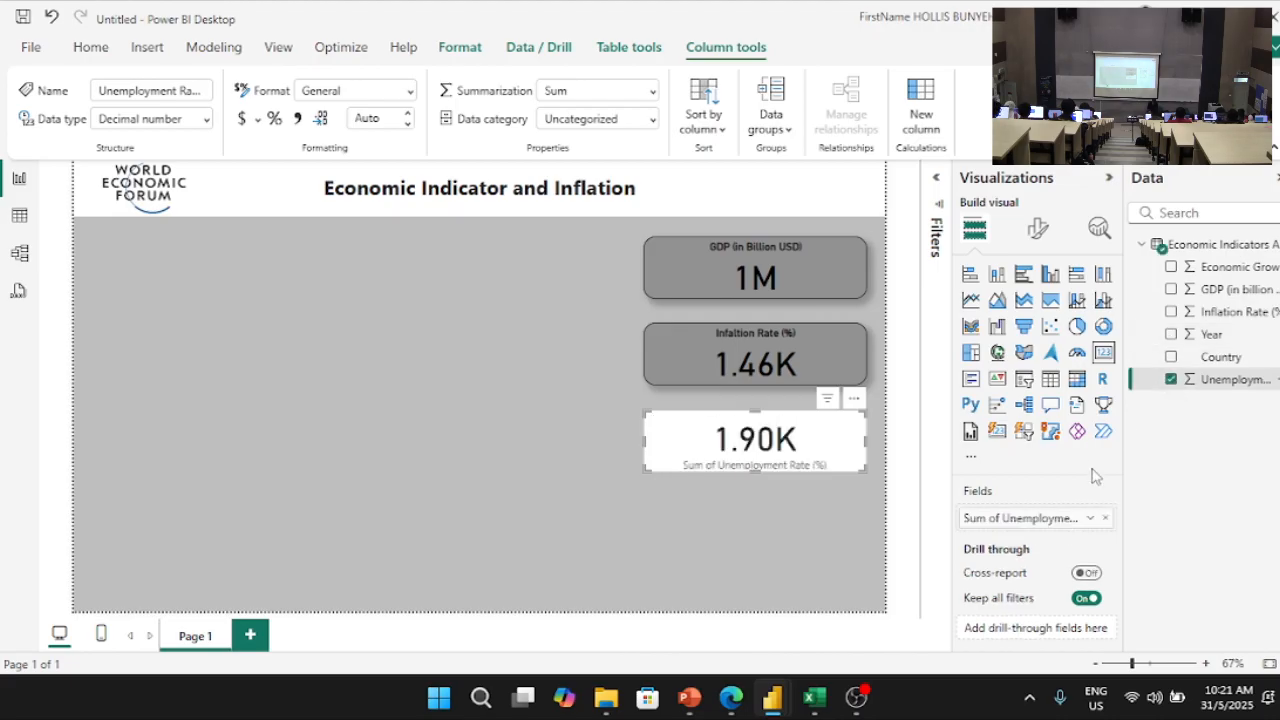
# Step: Apply the Inflation Rate card's formatting to the Unemployment Rate card with the Format painter
pyautogui.click(733, 362)
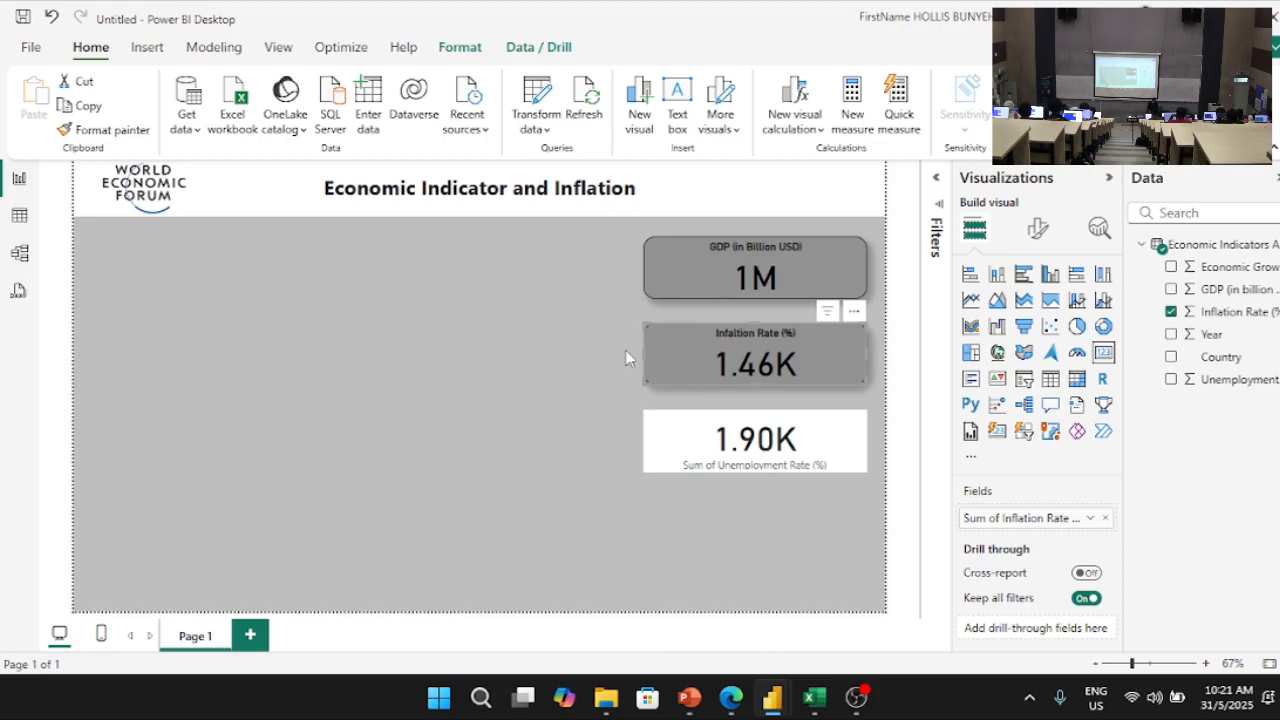
pyautogui.click(126, 136)
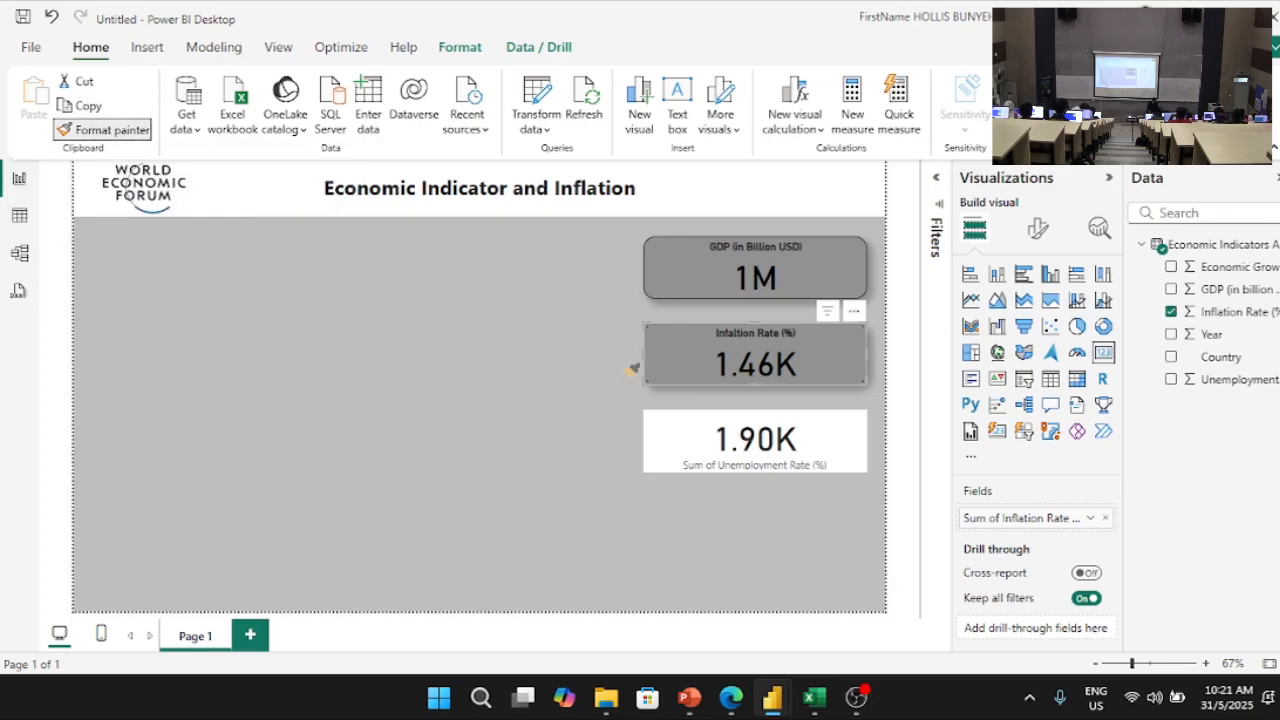
pyautogui.click(692, 438)
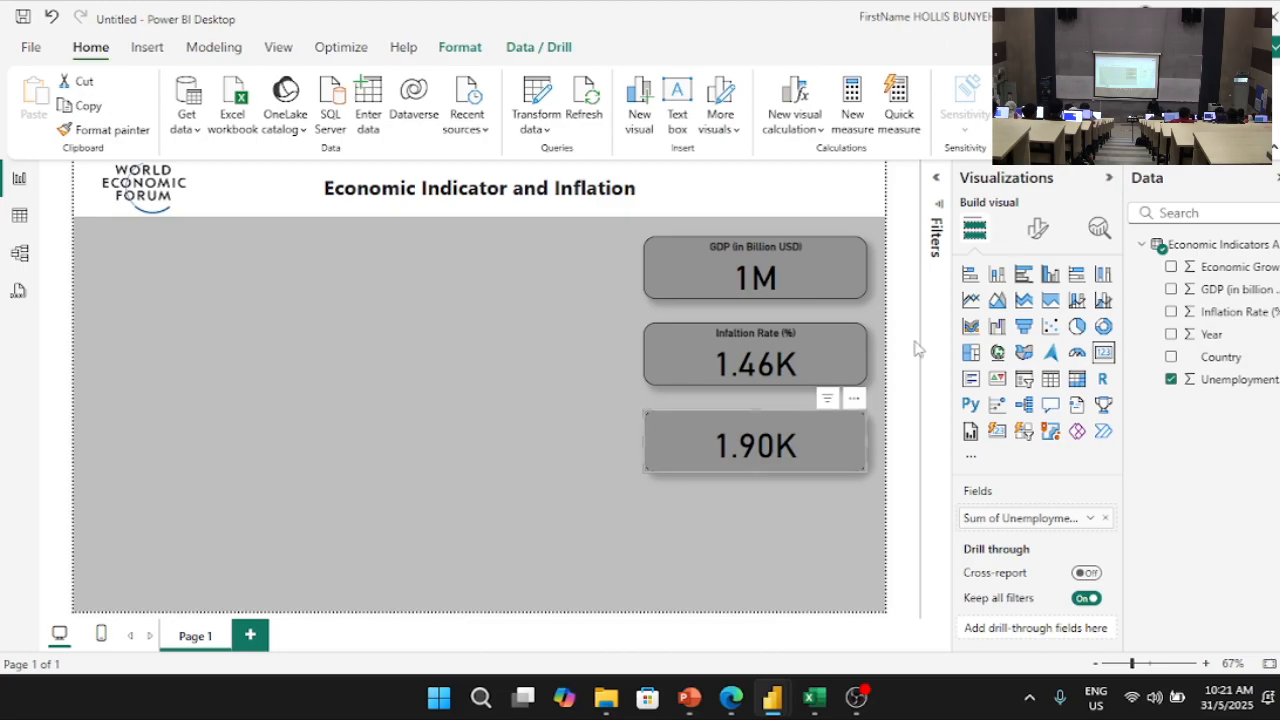
# Step: Set the Unemployment Rate card's title text to "Unemployement Rate"
pyautogui.click(1044, 232)
pyautogui.click(1040, 318)
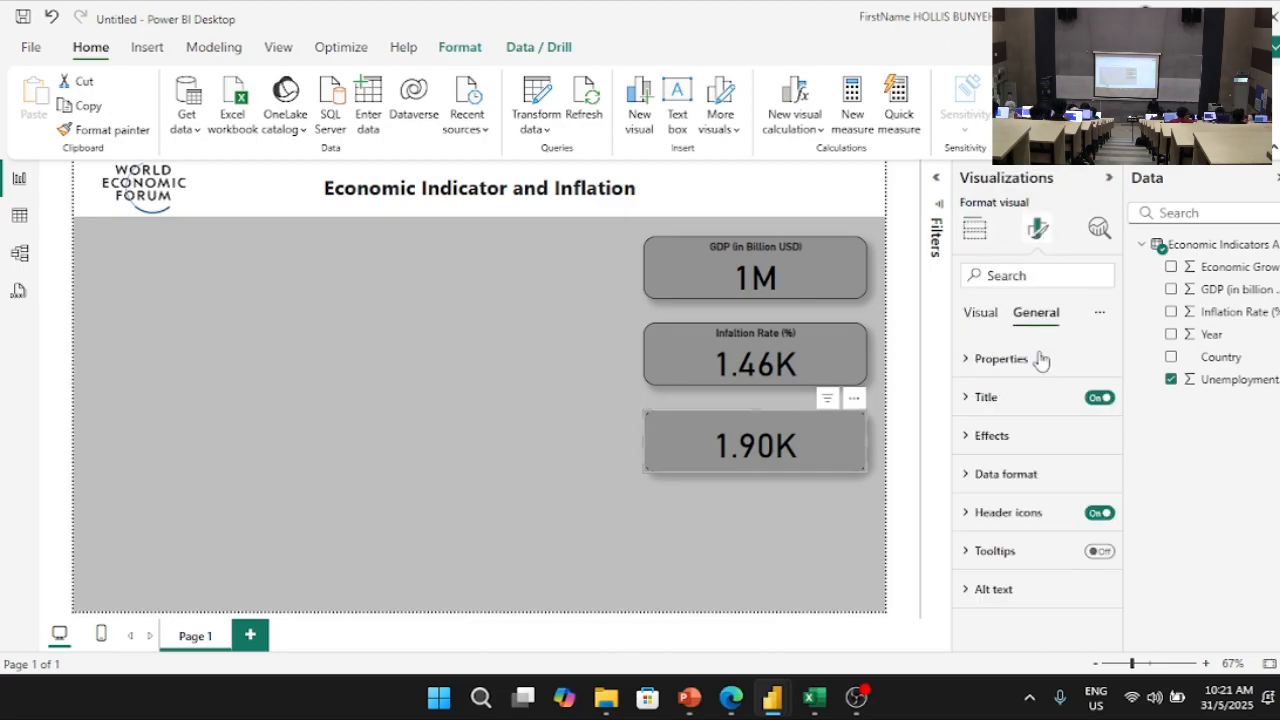
pyautogui.click(1018, 398)
pyautogui.click(1050, 495)
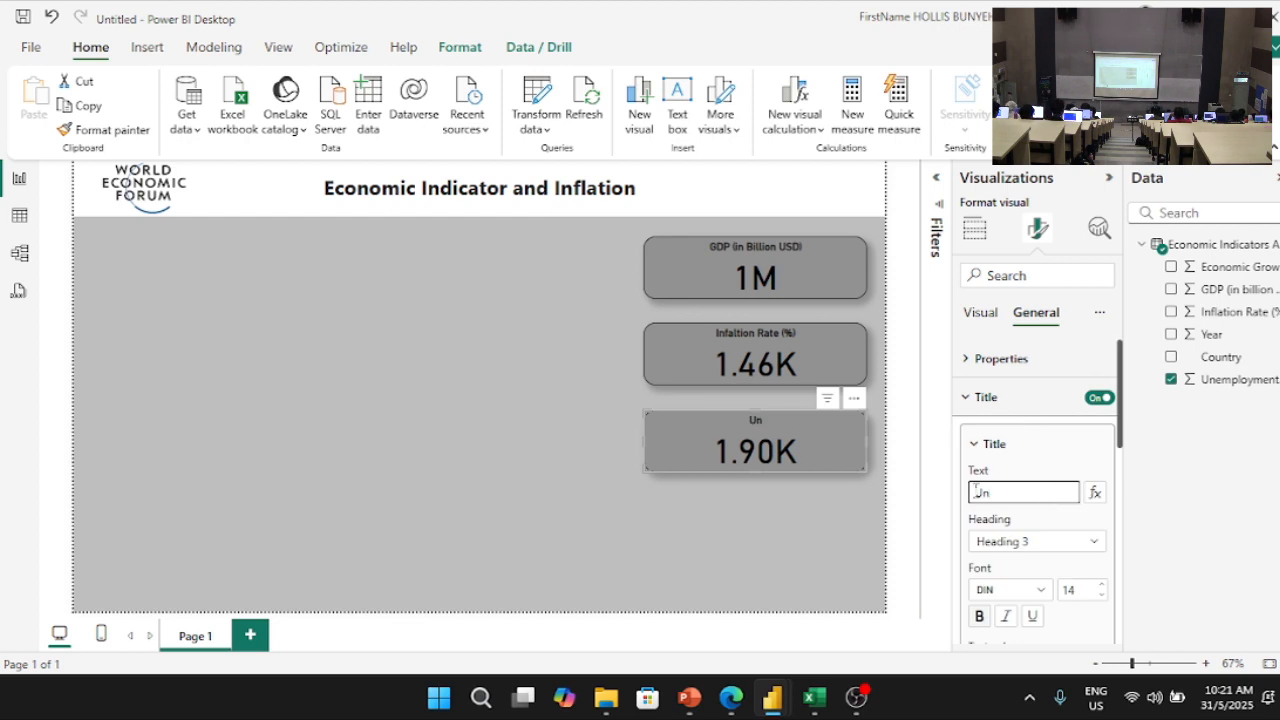
pyautogui.write('Unemployement')
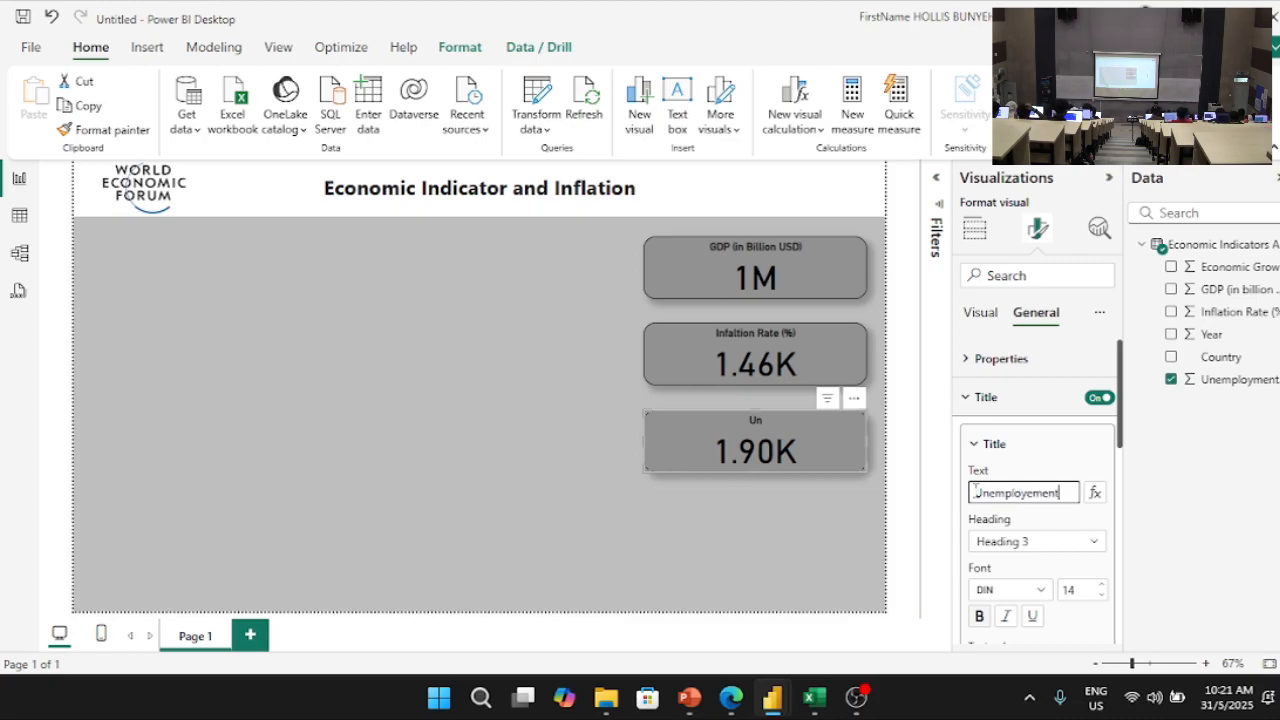
pyautogui.write(' Rate')
# Step: Add "(%)" to the end of the Unemployment Rate card's title and deselect the card
pyautogui.rightClick(977, 497)
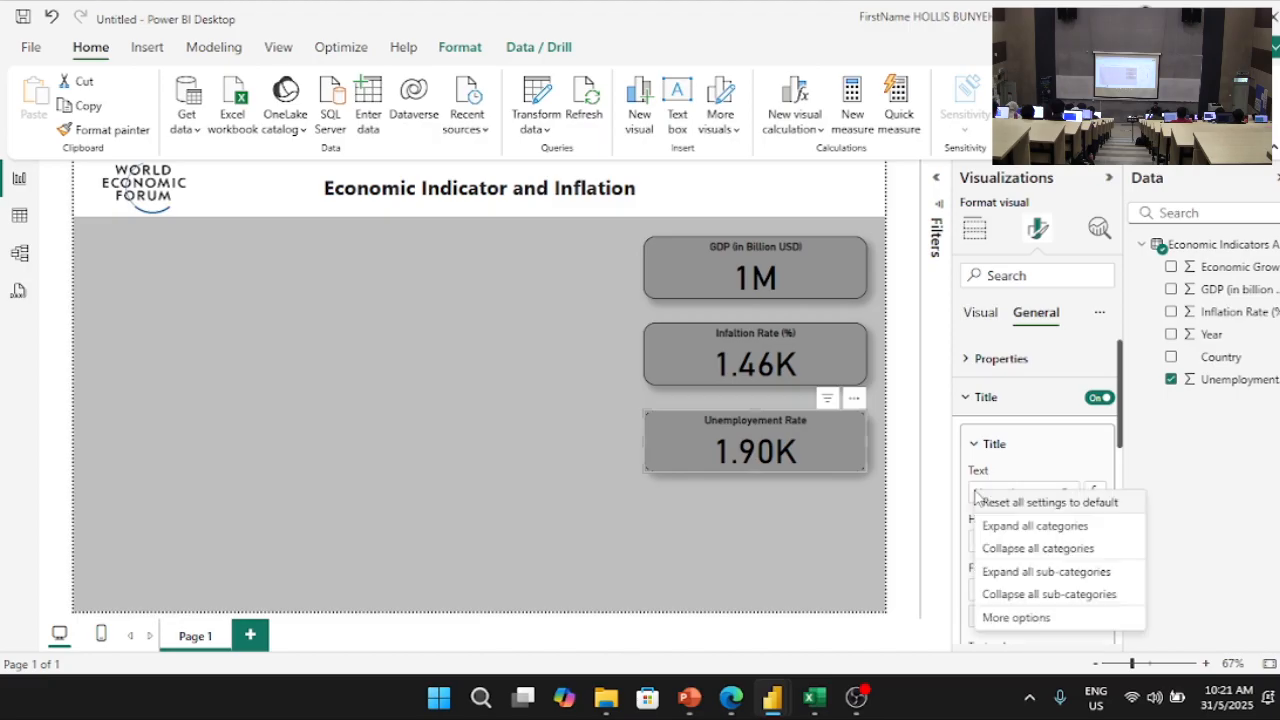
pyautogui.click(995, 492)
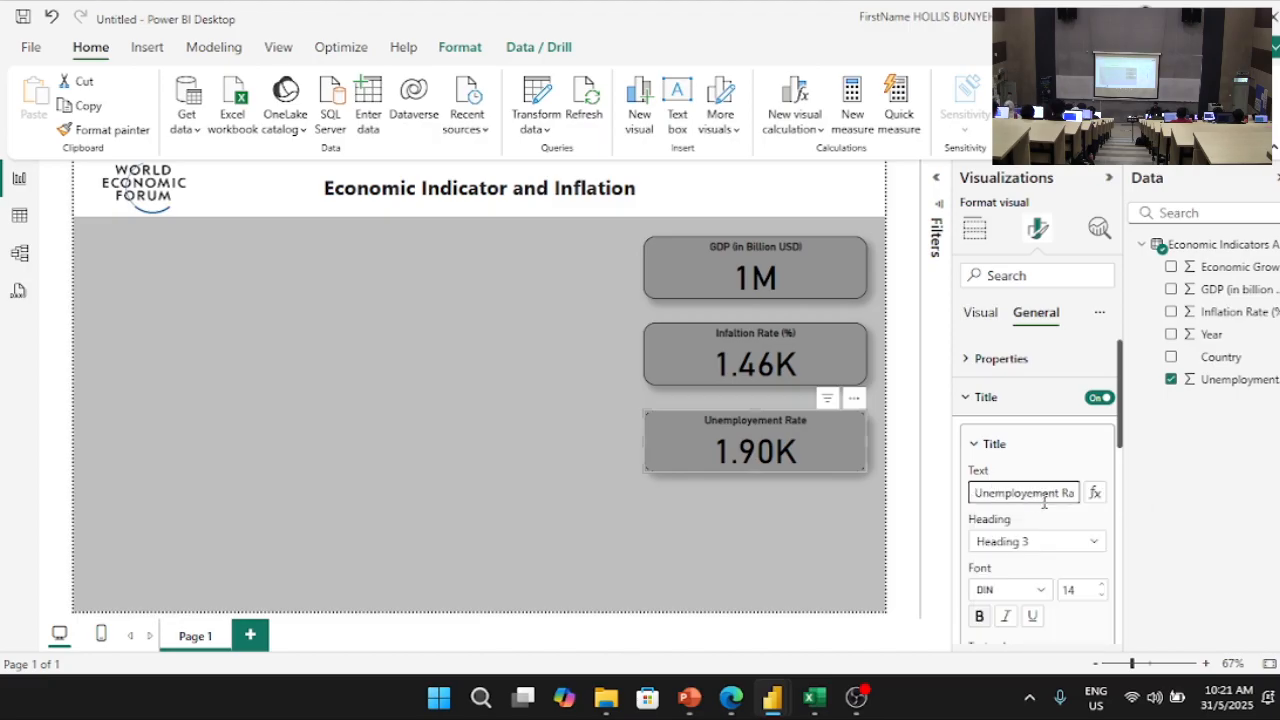
pyautogui.rightClick(1042, 493)
pyautogui.click(1040, 494)
pyautogui.tripleClick(1030, 494)
pyautogui.click(1032, 494)
pyautogui.moveTo(1060, 494); pyautogui.dragTo(914, 476)
pyautogui.press('BackSpace')
pyautogui.write('Unemployement')
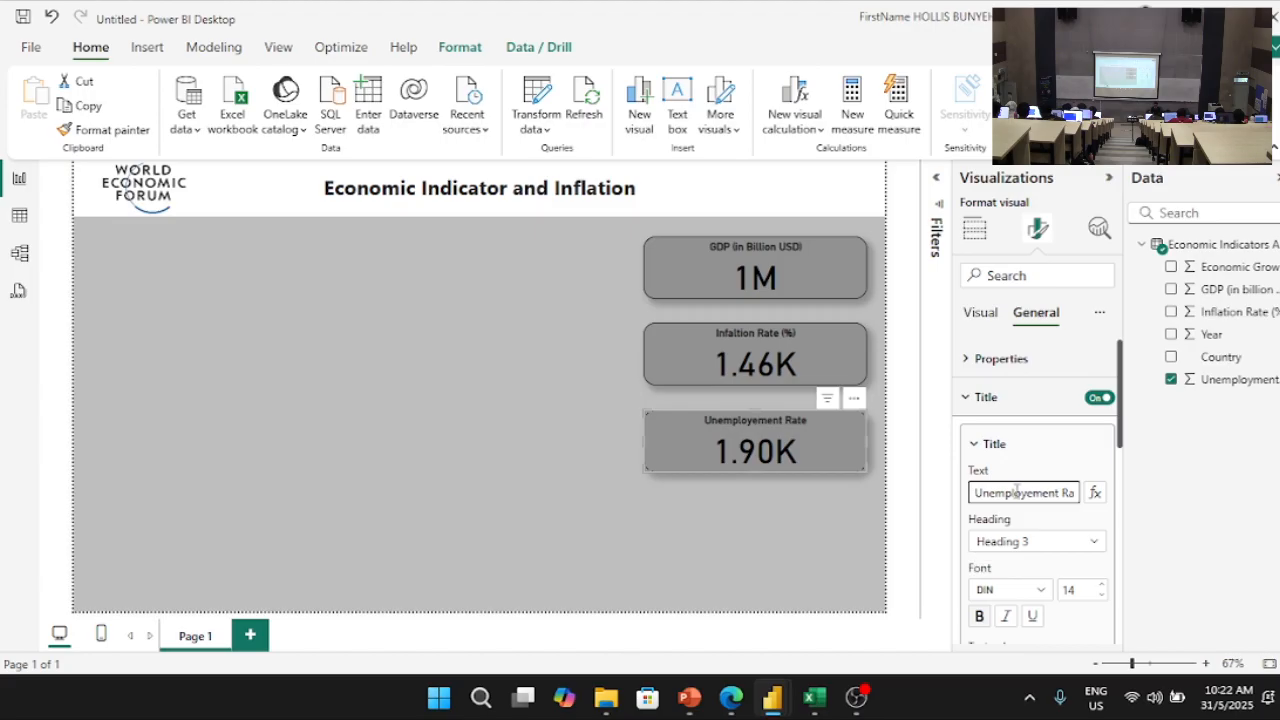
pyautogui.press('Right')
pyautogui.press('Right')
pyautogui.press('Right')
pyautogui.press('Right')
pyautogui.press('Right')
pyautogui.press('Right')
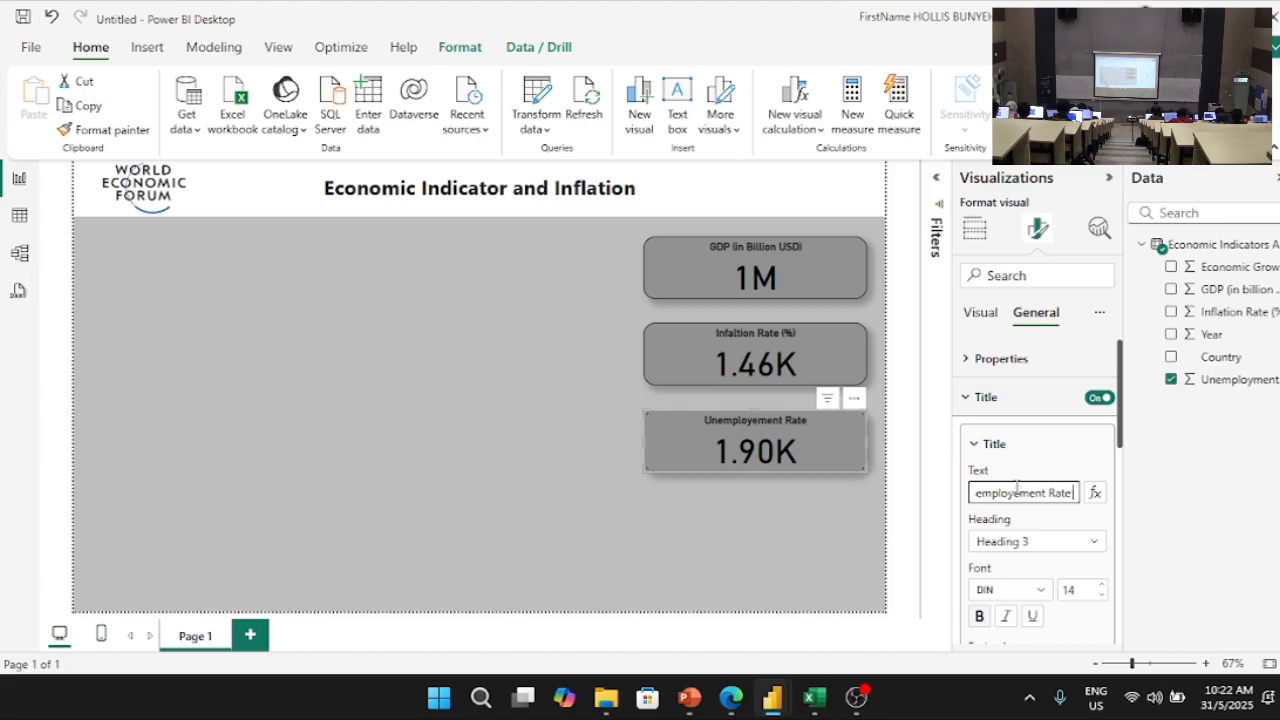
pyautogui.write('()')
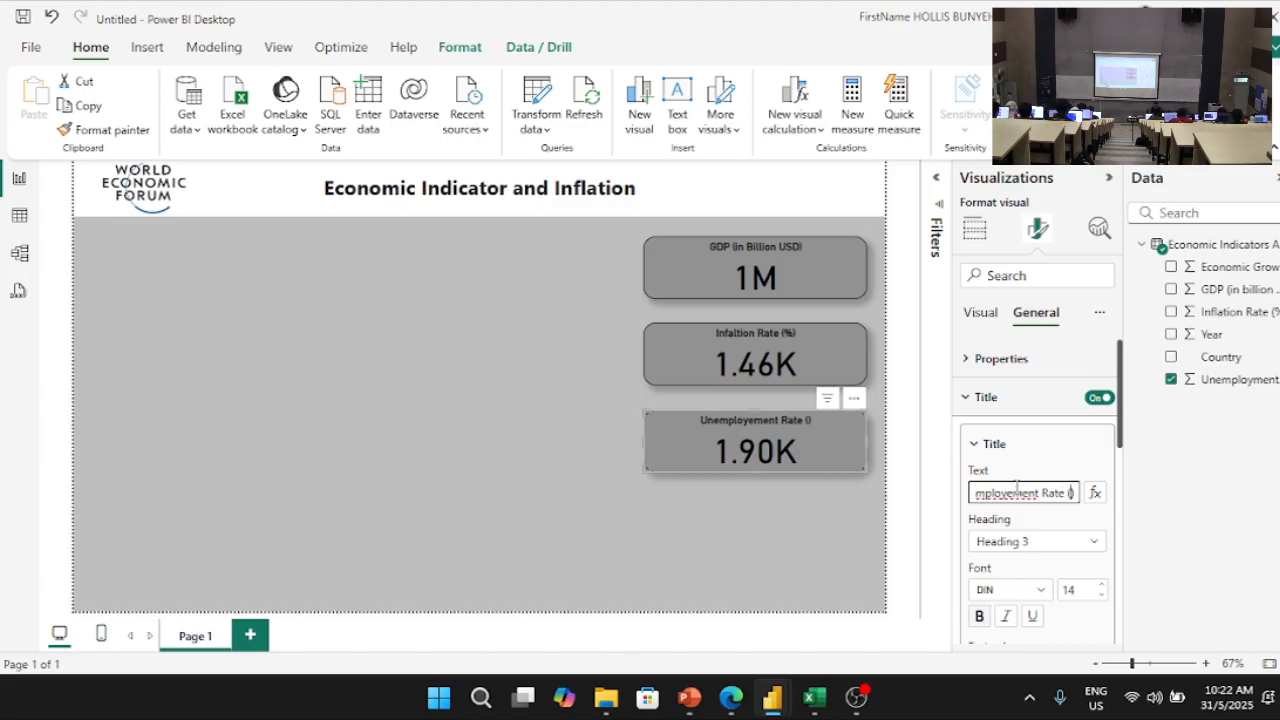
pyautogui.write('%')
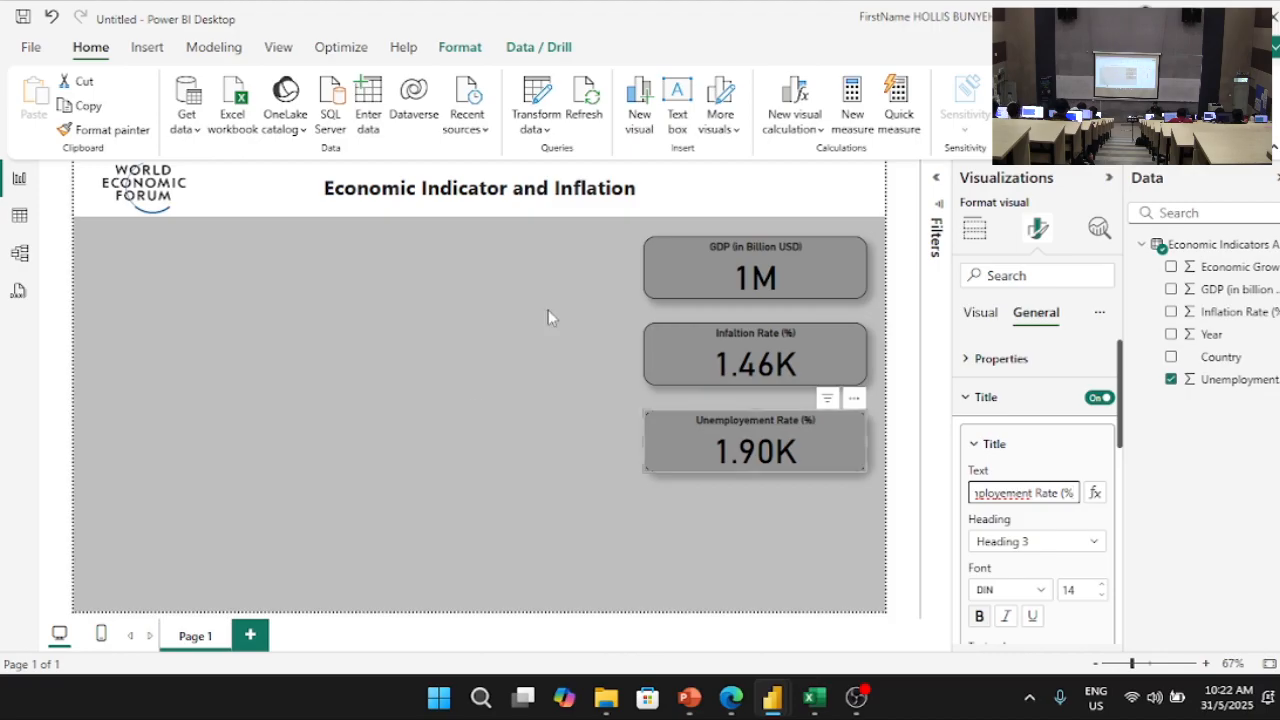
pyautogui.click(469, 410)
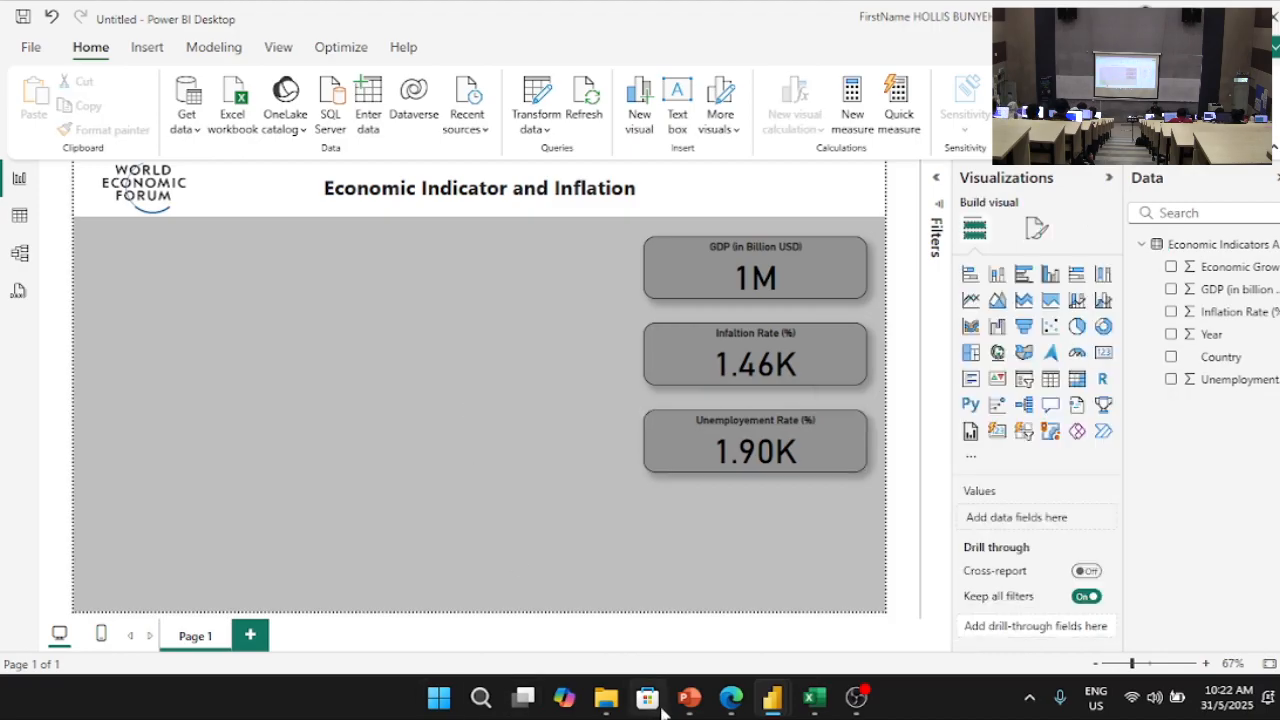
# Step: Insert a fourth card, match it to the Unemployment Rate card's size, and place it beneath that card near the page's lower edge
pyautogui.moveTo(772, 697)
pyautogui.click(740, 630)
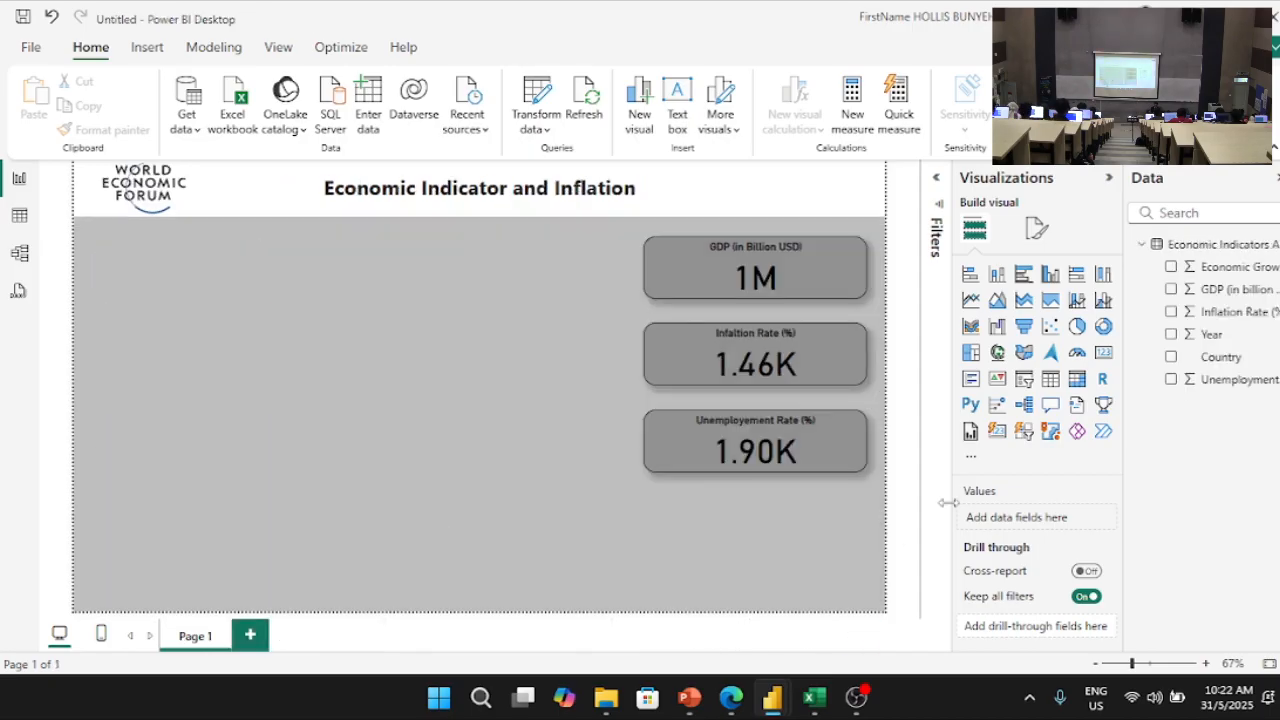
pyautogui.click(1104, 358)
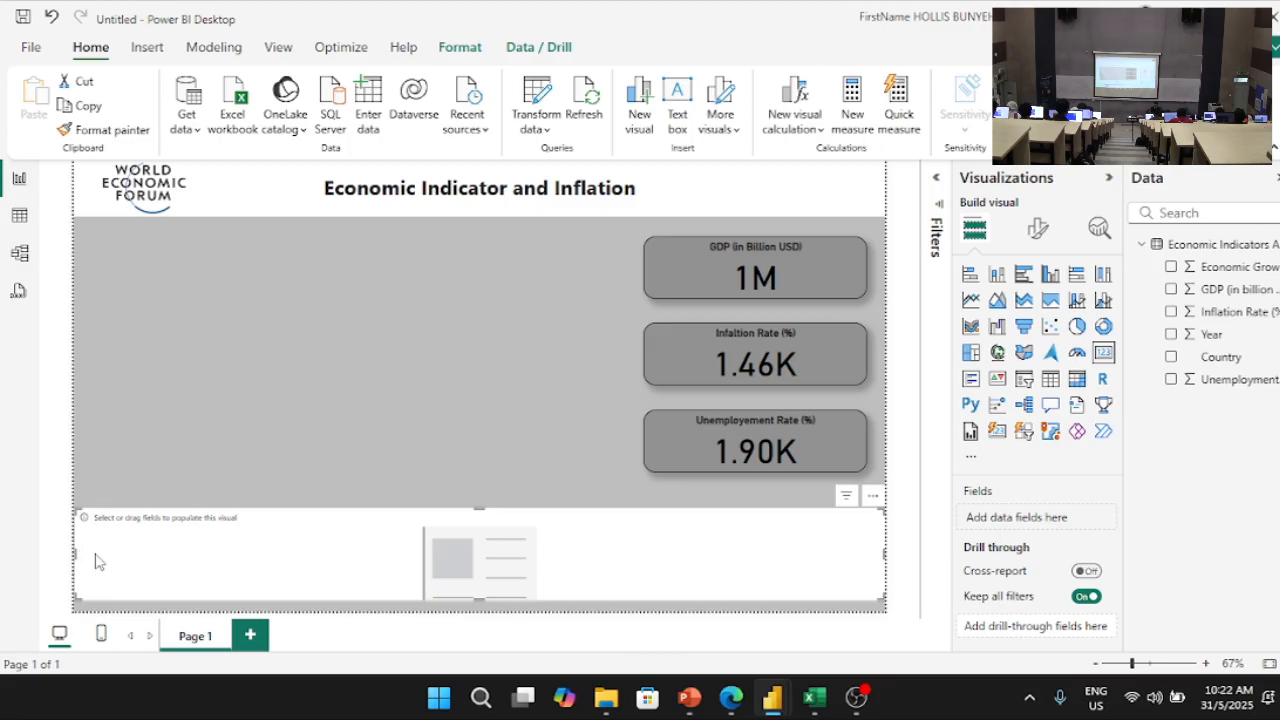
pyautogui.moveTo(74, 552); pyautogui.dragTo(648, 551)
pyautogui.moveTo(727, 557); pyautogui.dragTo(729, 457)
pyautogui.moveTo(757, 502); pyautogui.dragTo(770, 472)
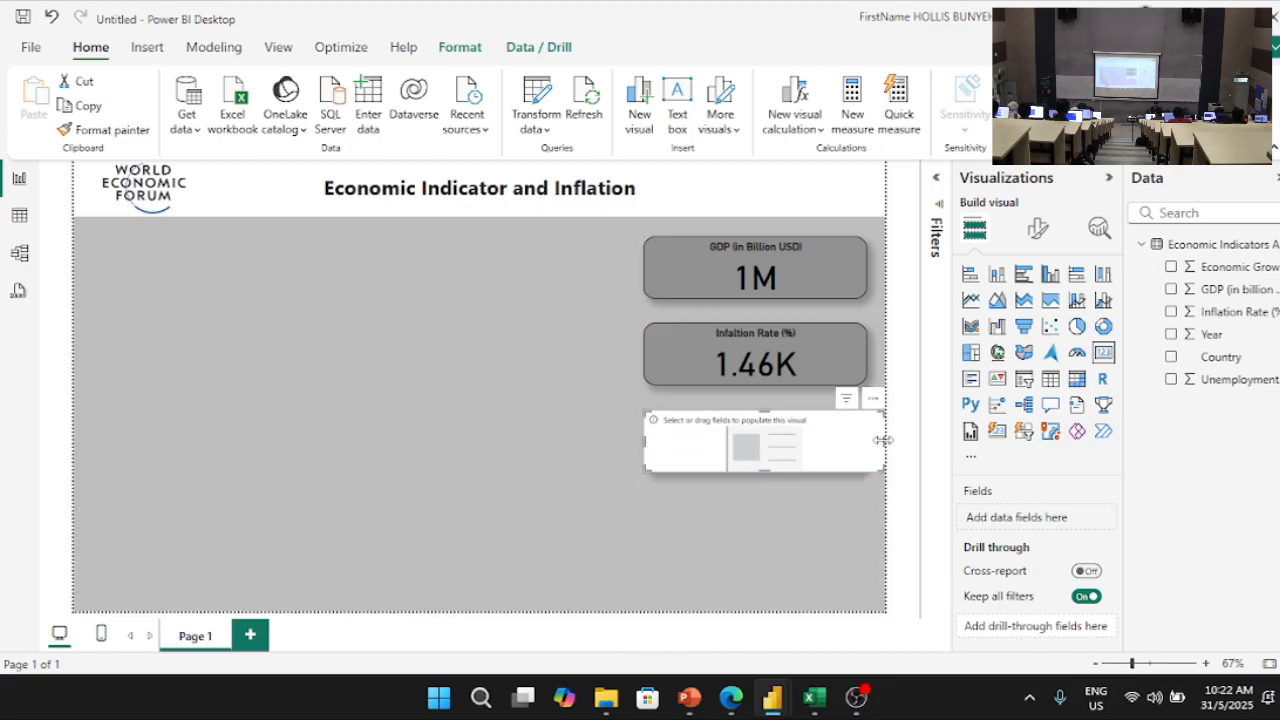
pyautogui.moveTo(883, 440); pyautogui.dragTo(866, 446)
pyautogui.moveTo(768, 452); pyautogui.dragTo(769, 568)
# Step: Move the Unemployment Rate, Inflation Rate and GDP cards down to spread them above the empty card
pyautogui.moveTo(766, 452); pyautogui.dragTo(762, 487)
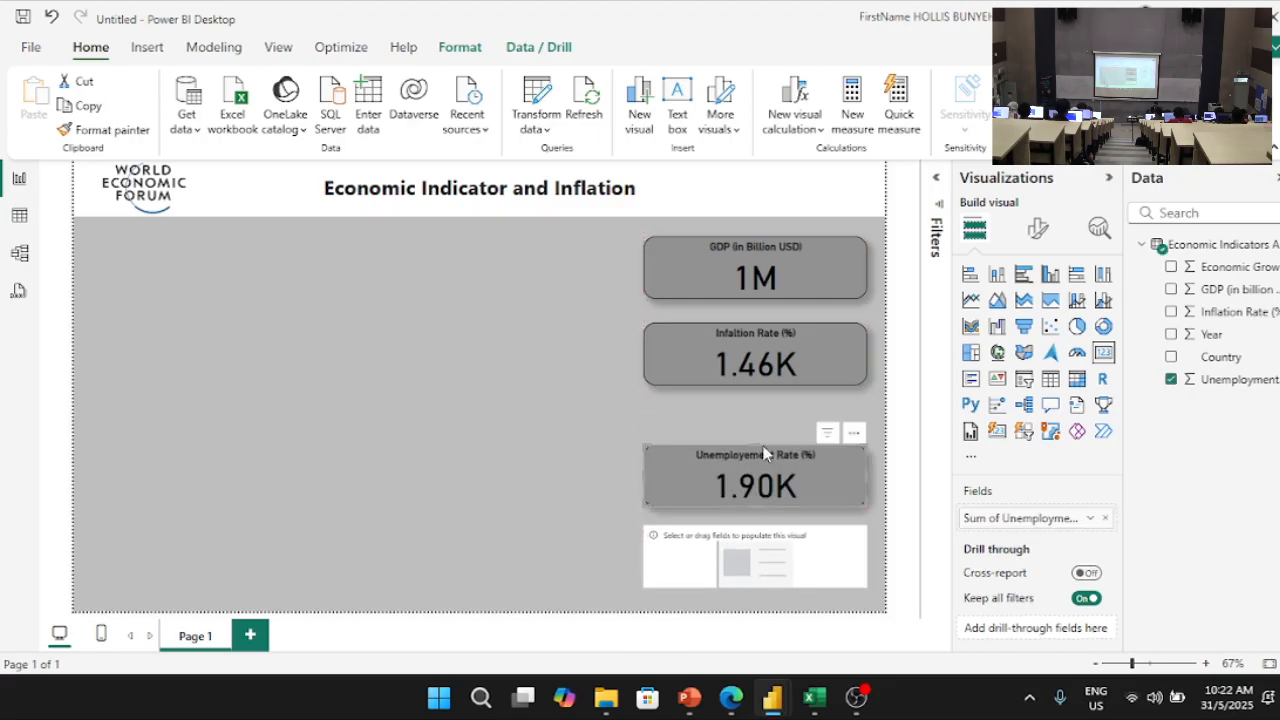
pyautogui.moveTo(766, 366); pyautogui.dragTo(766, 400)
pyautogui.moveTo(754, 277); pyautogui.dragTo(775, 298)
# Step: Copy the Unemployment Rate card's formatting to the empty card with the Format painter and fill it with the Economic Growth field
pyautogui.click(773, 554)
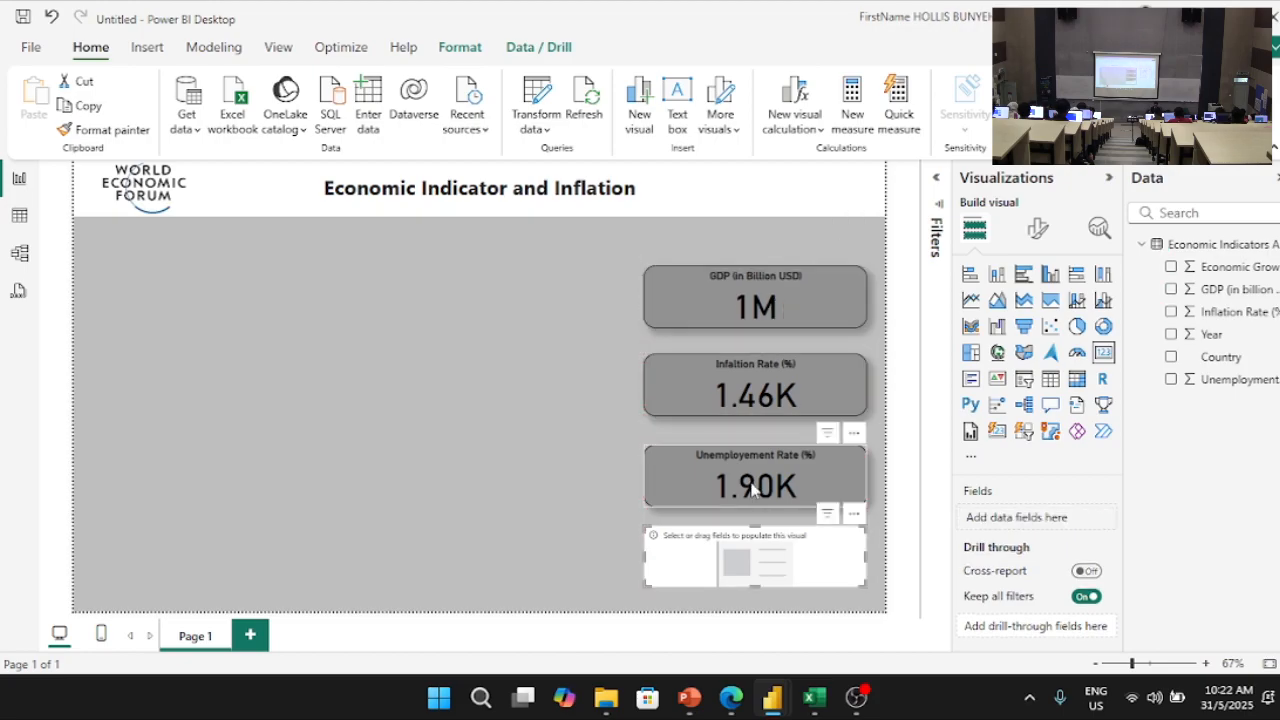
pyautogui.click(706, 484)
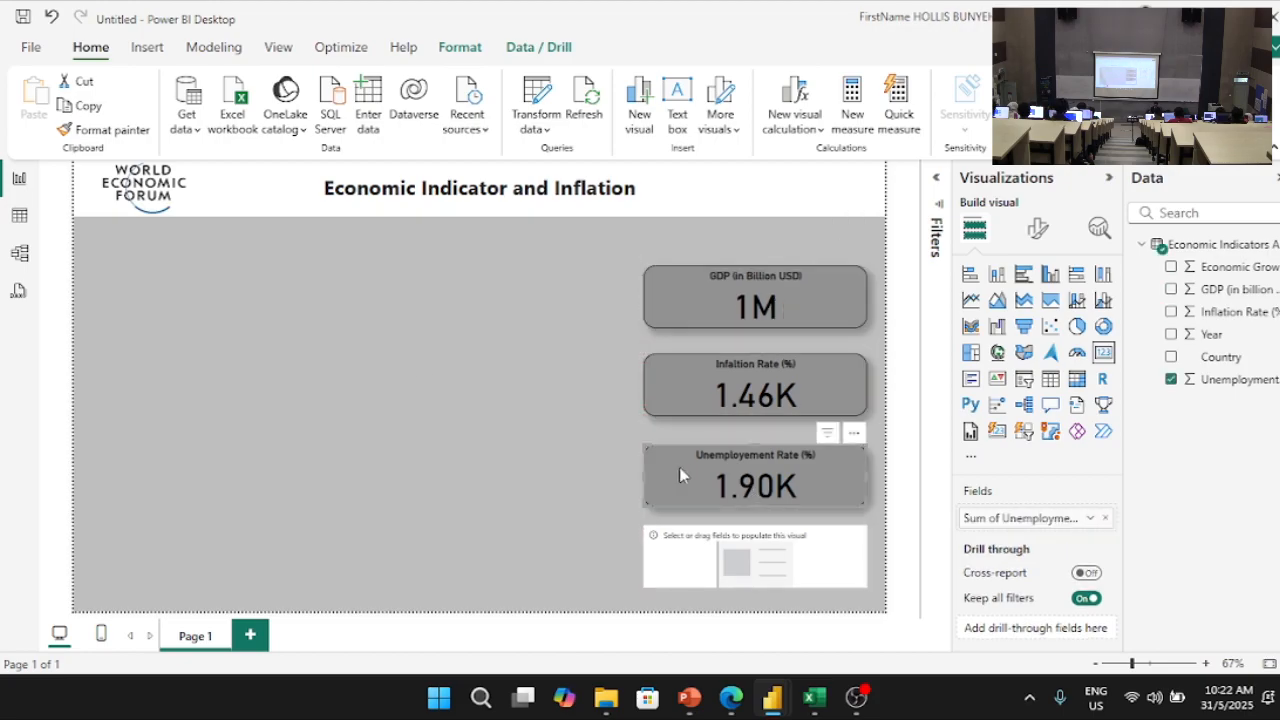
pyautogui.click(110, 134)
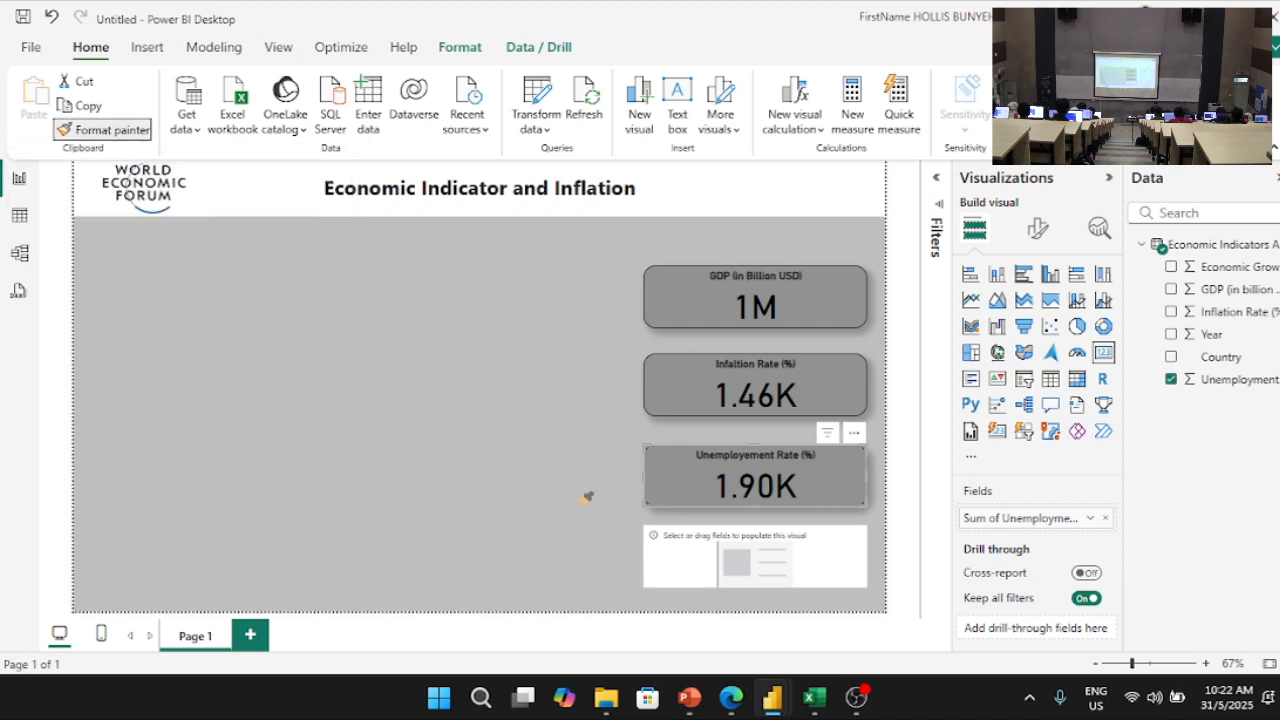
pyautogui.click(678, 540)
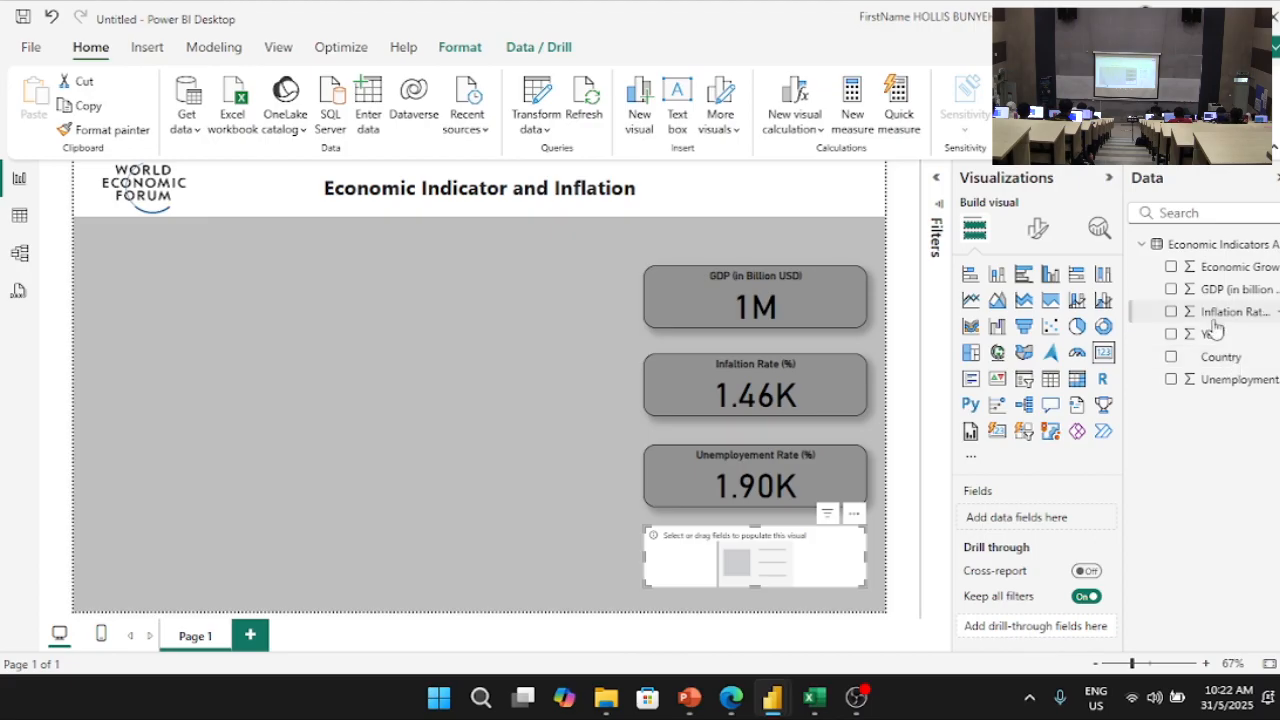
pyautogui.moveTo(1207, 277); pyautogui.dragTo(1035, 512)
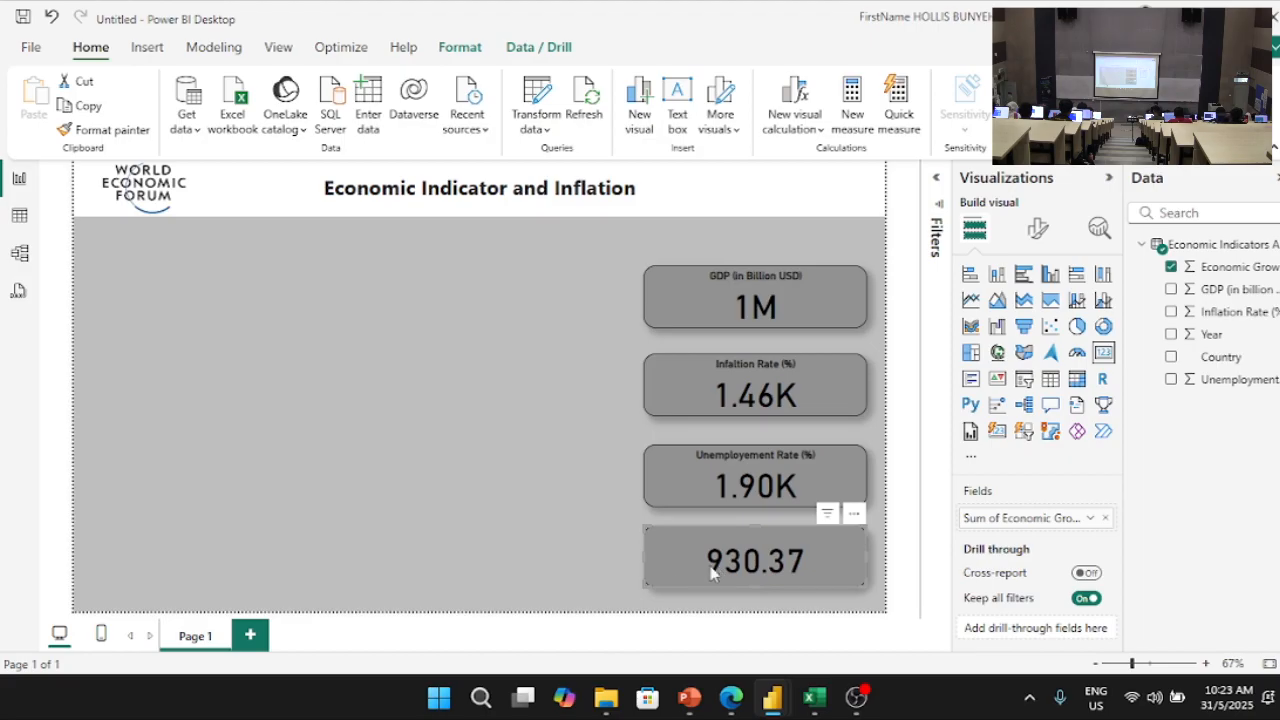
# Step: Title the Economic Growth card "Economics Growth (%)", using the finished World Economics Forum report as reference, and deselect the card
pyautogui.click(1040, 234)
pyautogui.click(1036, 312)
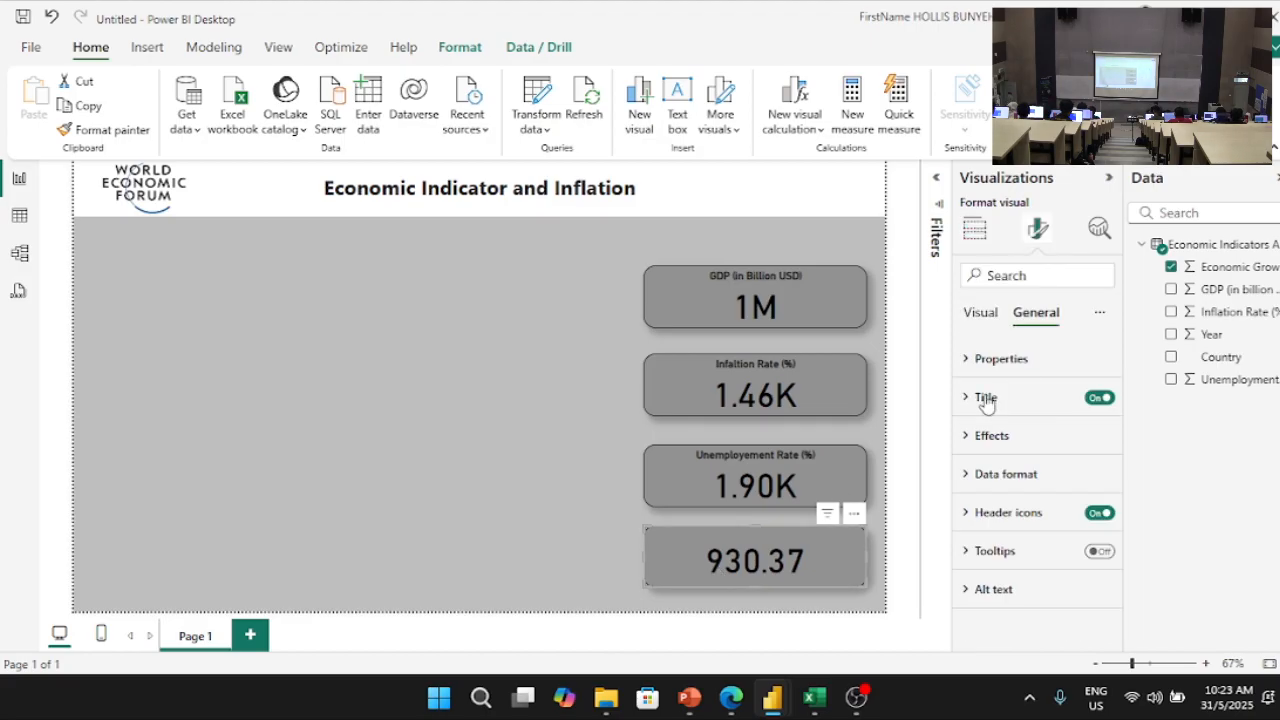
pyautogui.click(987, 398)
pyautogui.click(1008, 490)
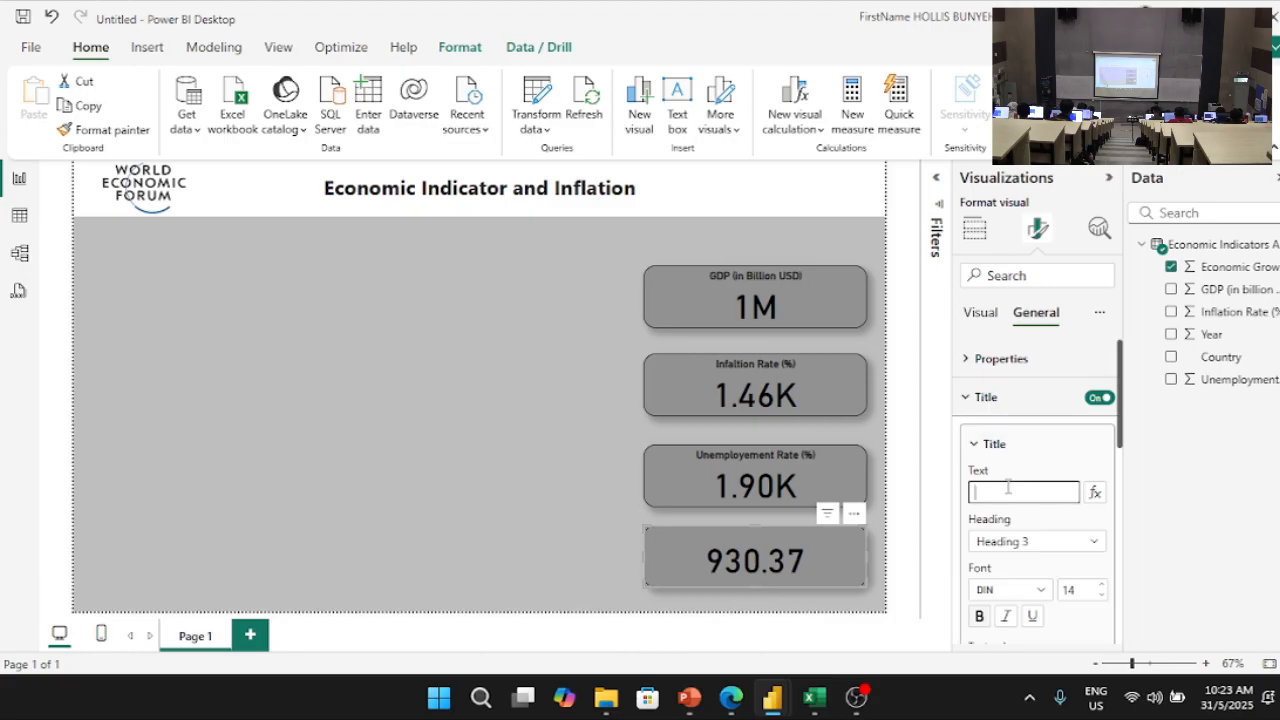
pyautogui.click(767, 695)
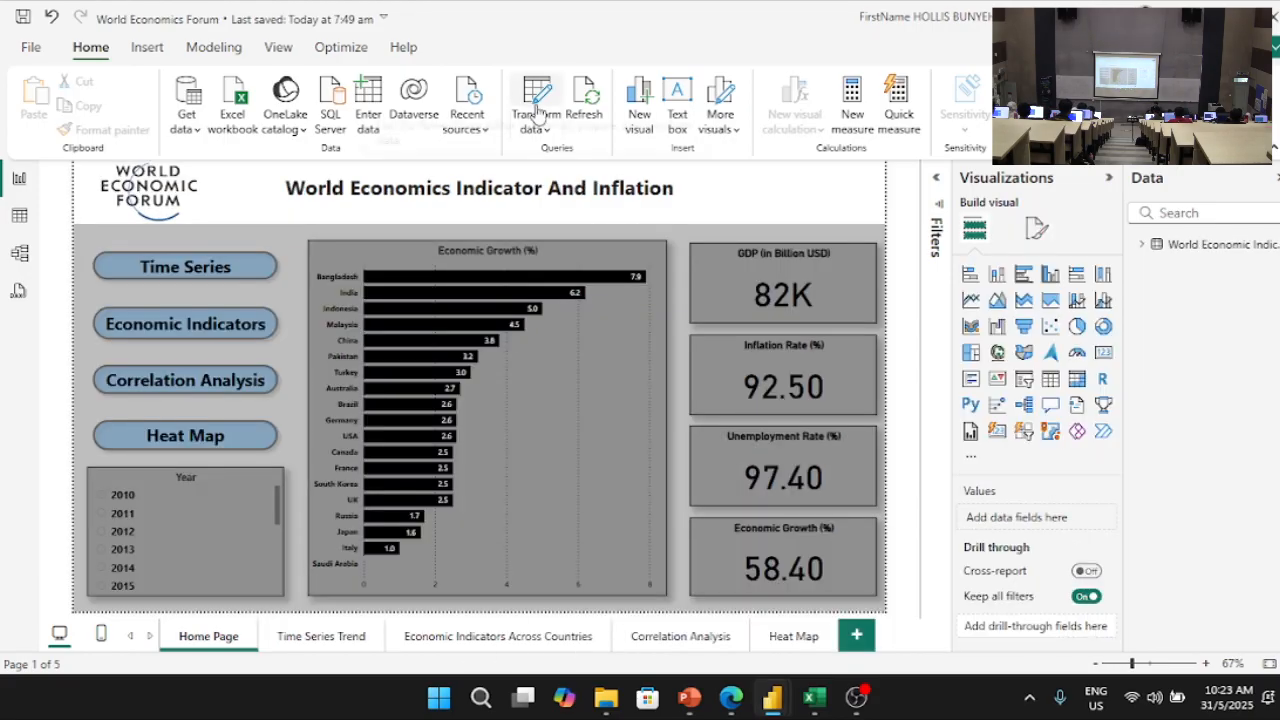
pyautogui.hotkey('alt', 'Tab')
pyautogui.write('co')
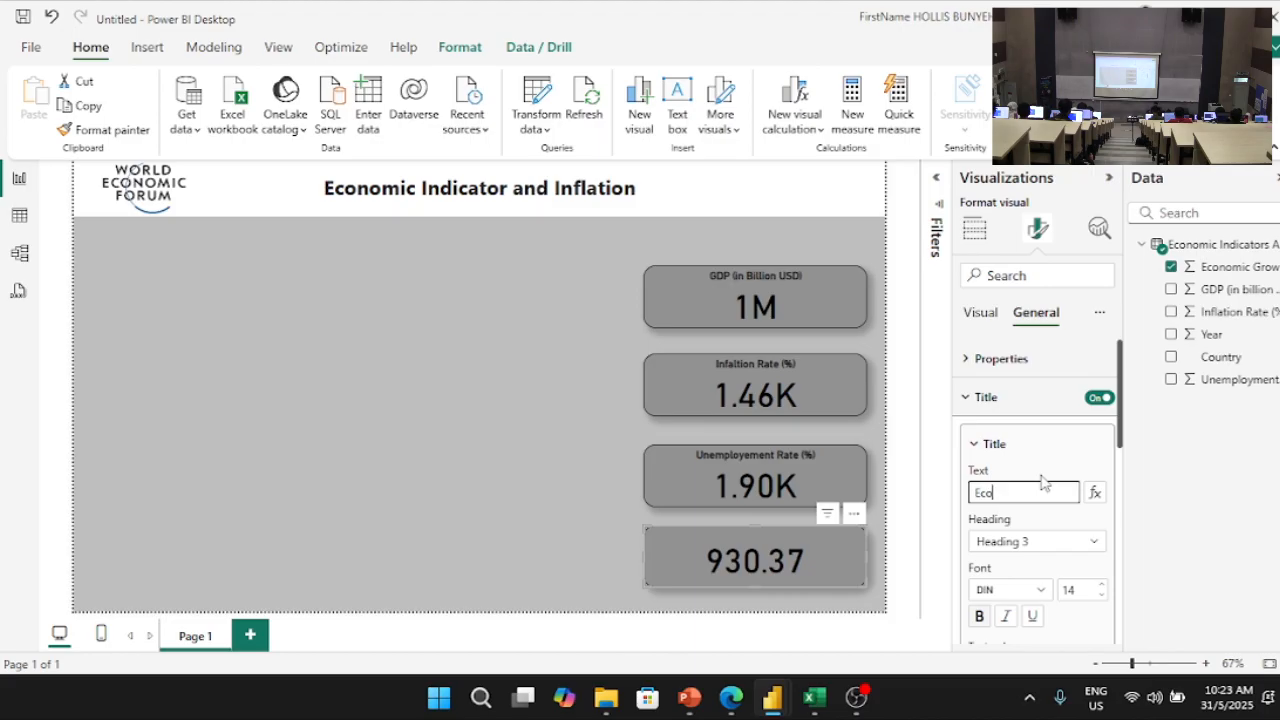
pyautogui.write('nomics Gro')
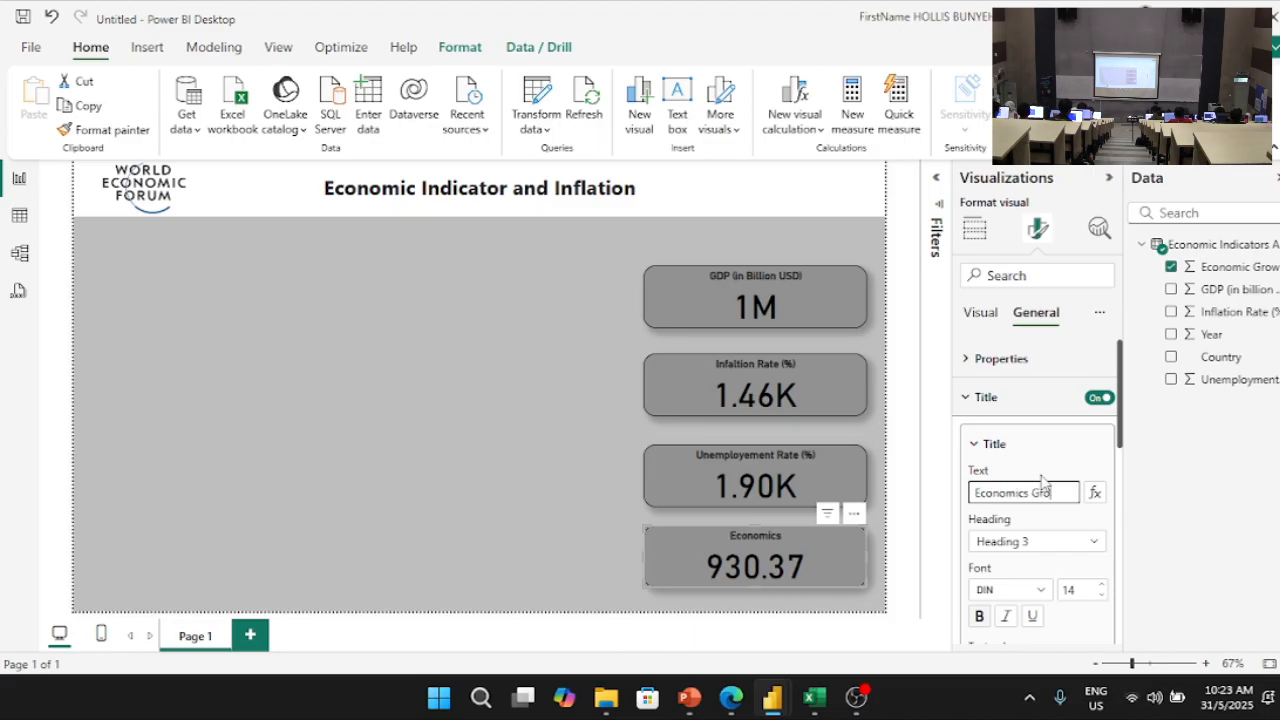
pyautogui.write('wth ()')
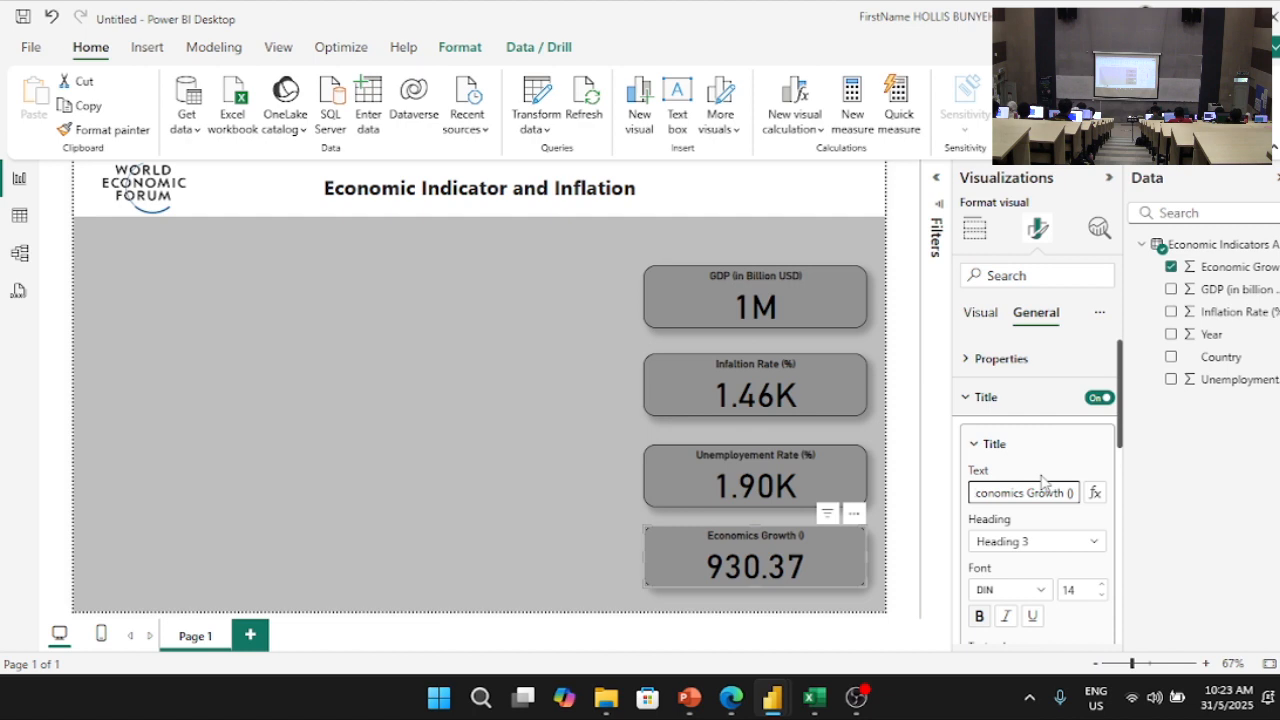
pyautogui.press('Left')
pyautogui.write('%')
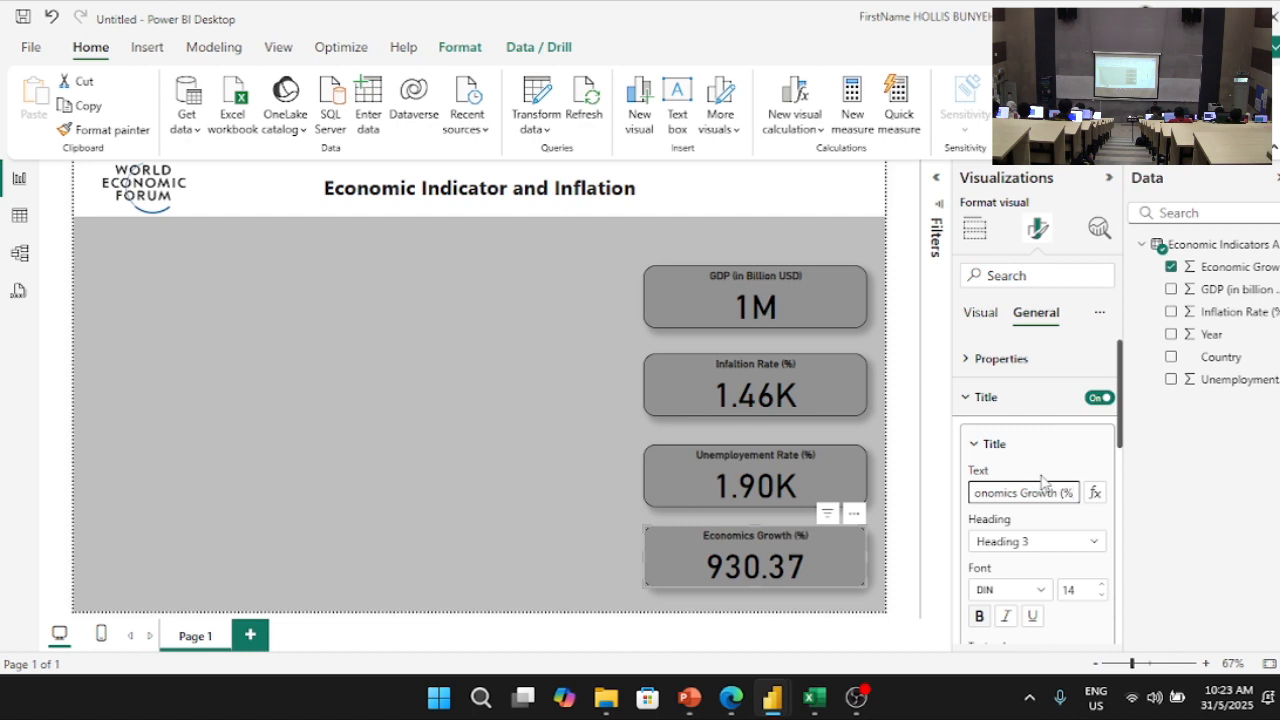
pyautogui.click(498, 456)
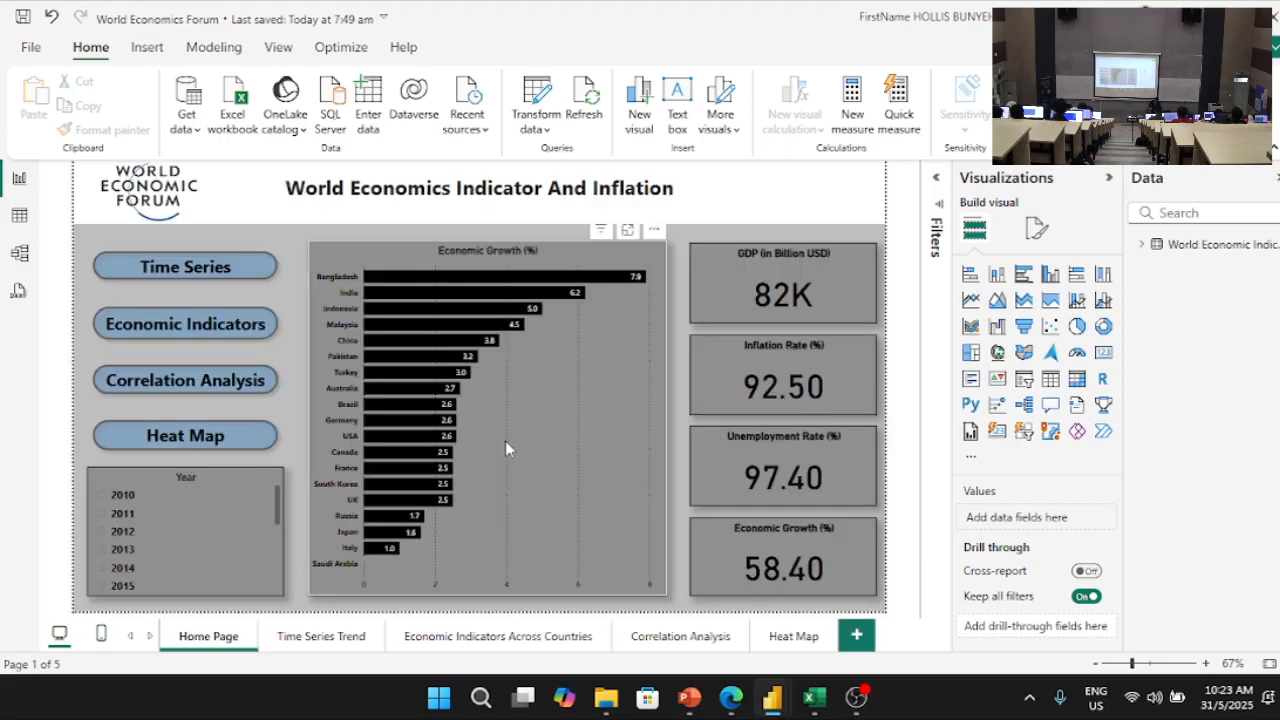
# Step: In the untitled report, insert a stacked bar chart and resize it to fill the area beside the cards, down to the lowest card's bottom edge
pyautogui.hotkey('alt', 'Tab')
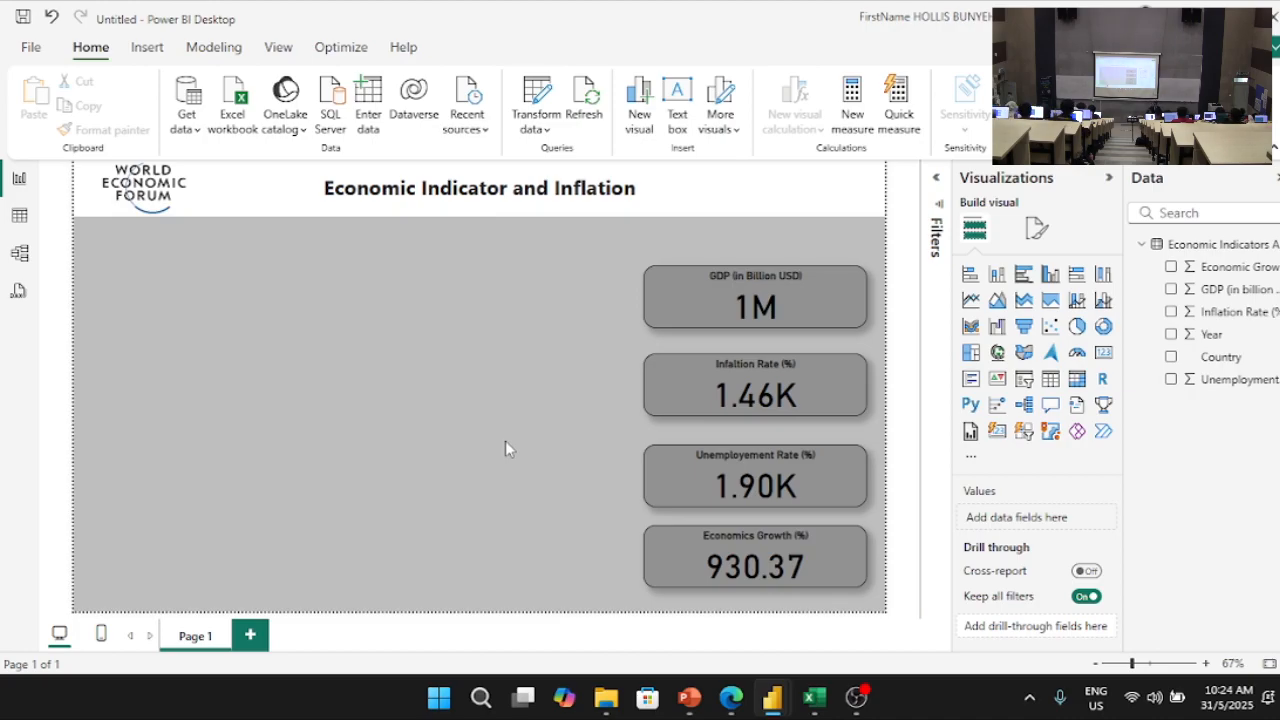
pyautogui.click(971, 276)
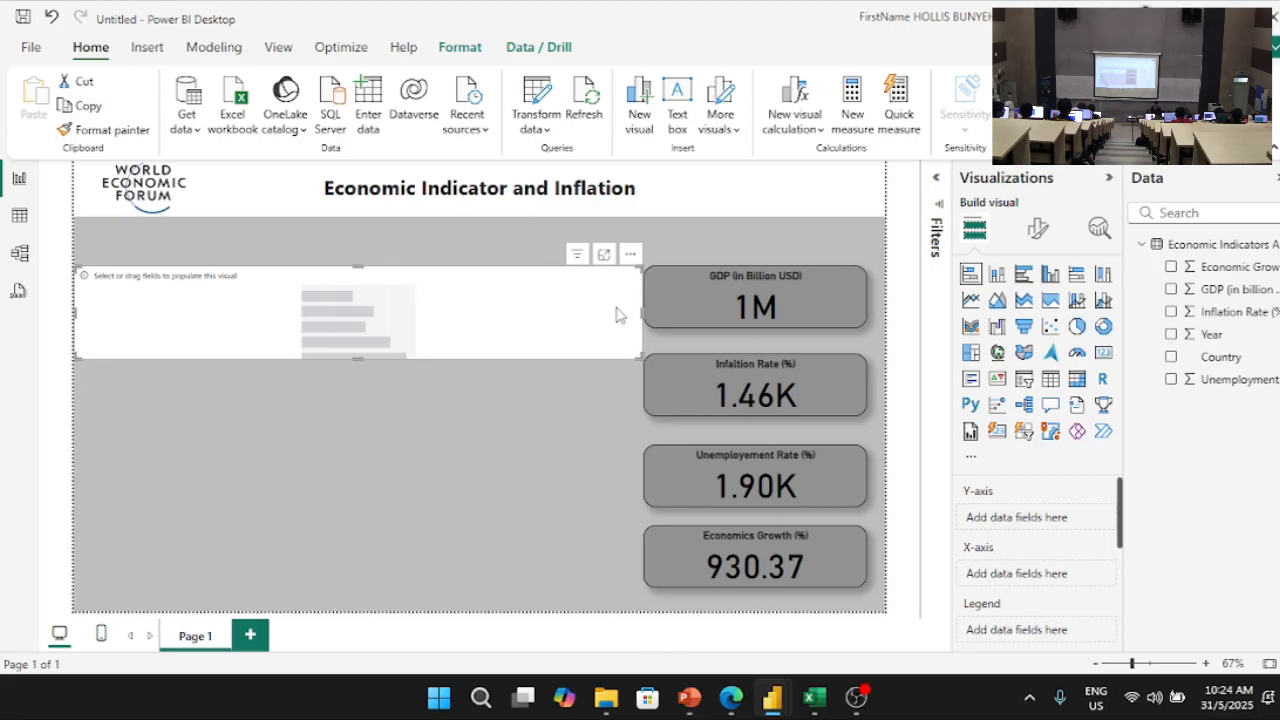
pyautogui.moveTo(641, 313); pyautogui.dragTo(611, 315)
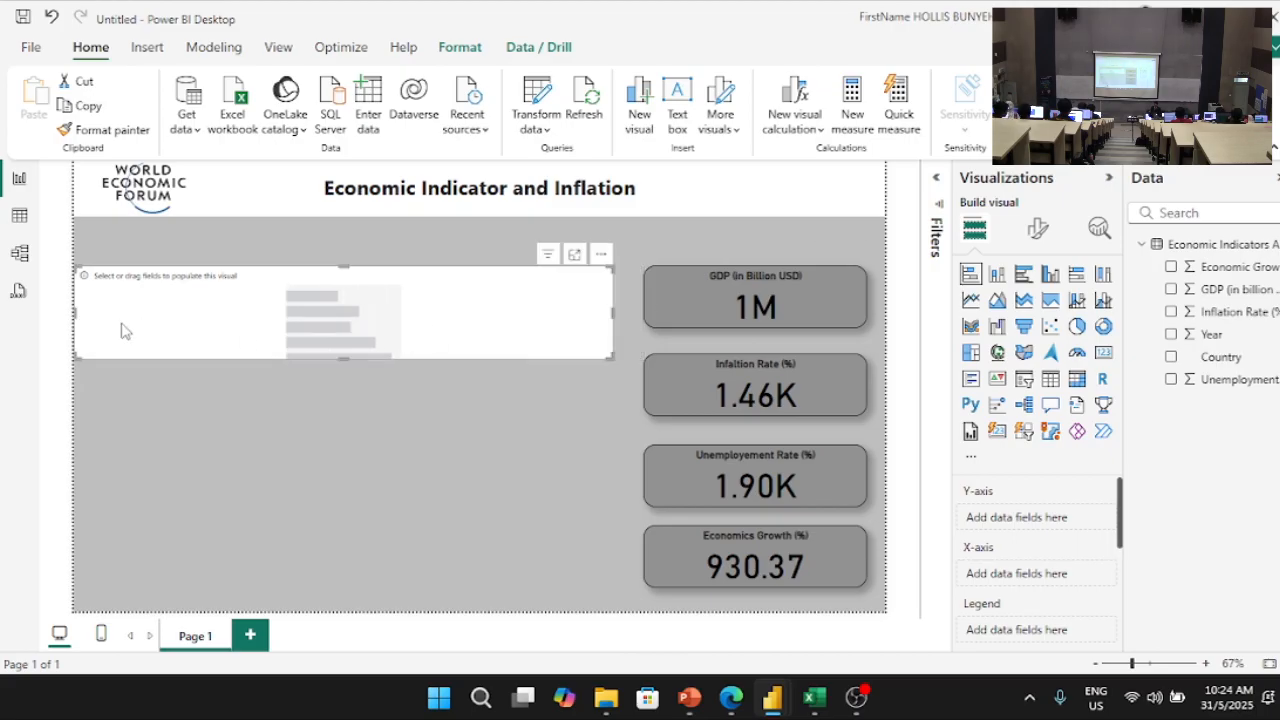
pyautogui.moveTo(75, 313); pyautogui.dragTo(297, 318)
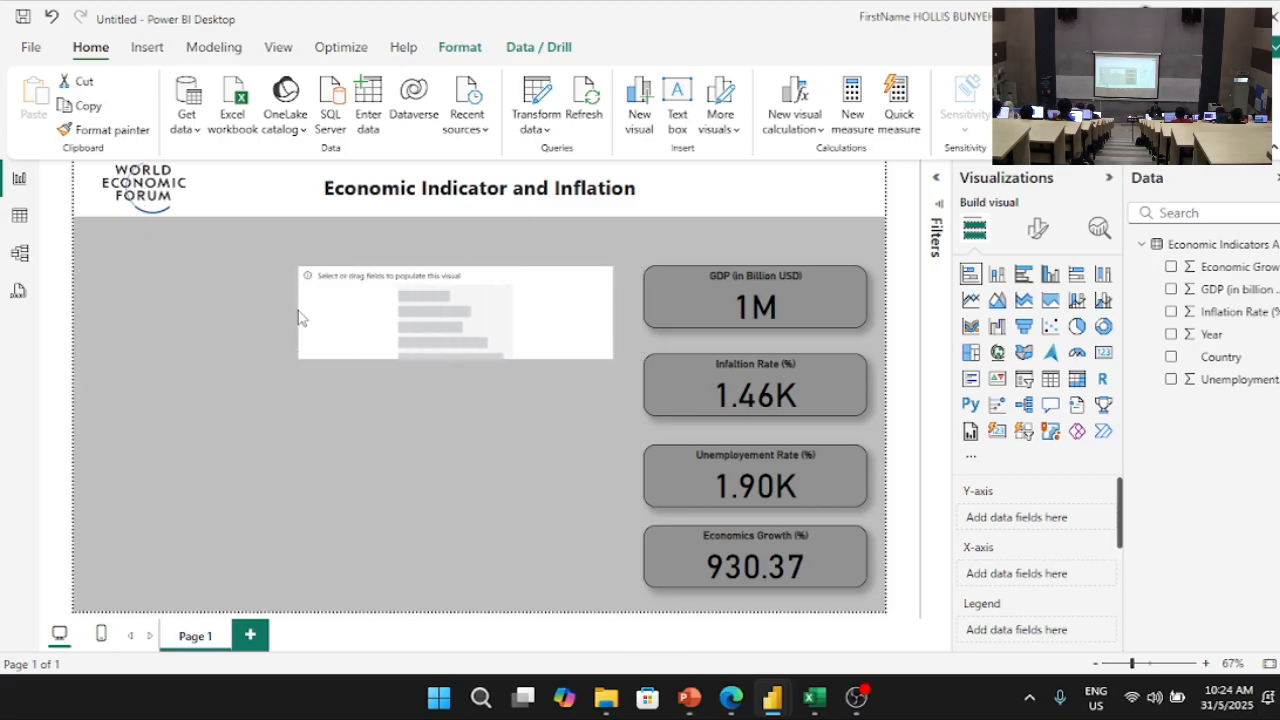
pyautogui.moveTo(453, 359); pyautogui.dragTo(481, 590)
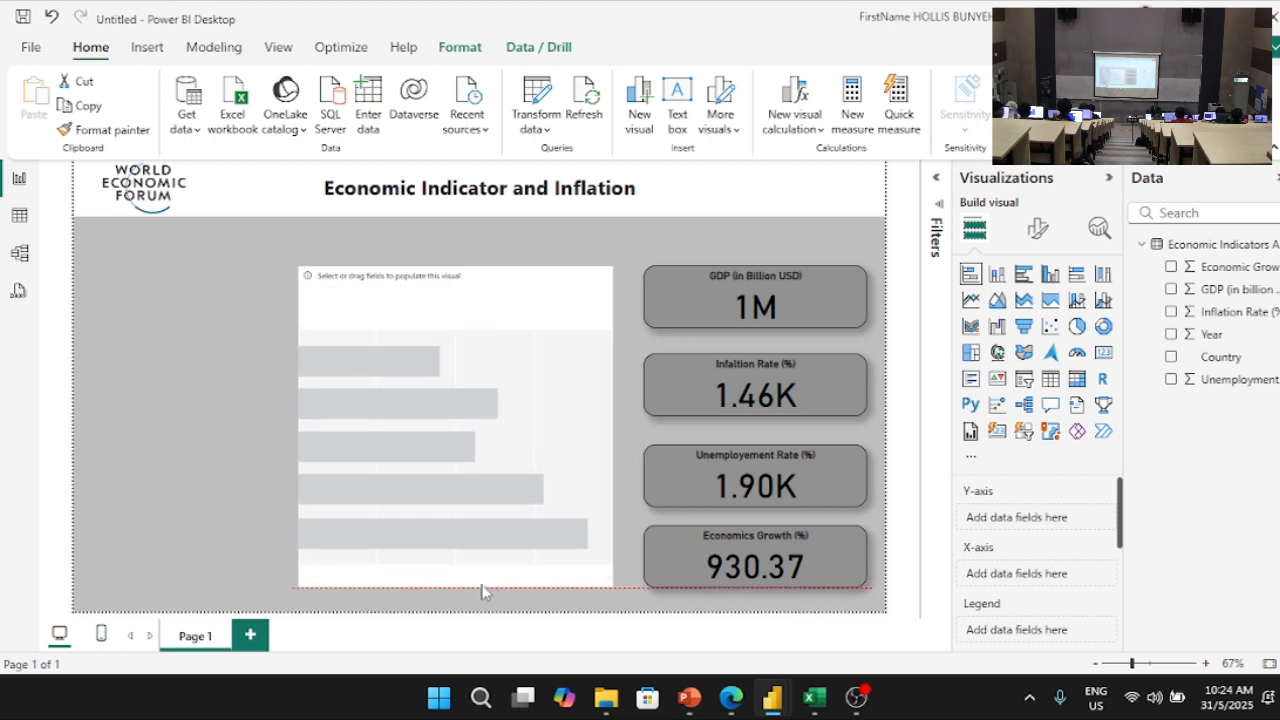
# Step: Move the GDP, Inflation Rate and Unemployment Rate cards up so the four cards are spread roughly evenly down the page
pyautogui.moveTo(714, 286); pyautogui.dragTo(747, 292)
pyautogui.moveTo(762, 390); pyautogui.dragTo(762, 357)
pyautogui.moveTo(775, 480); pyautogui.dragTo(777, 446)
pyautogui.moveTo(770, 553)
pyautogui.mouseDown()
pyautogui.moveTo(771, 529)
pyautogui.moveTo(762, 542)
pyautogui.mouseUp()
pyautogui.moveTo(772, 469); pyautogui.dragTo(773, 492)
pyautogui.moveTo(762, 377); pyautogui.dragTo(761, 379)
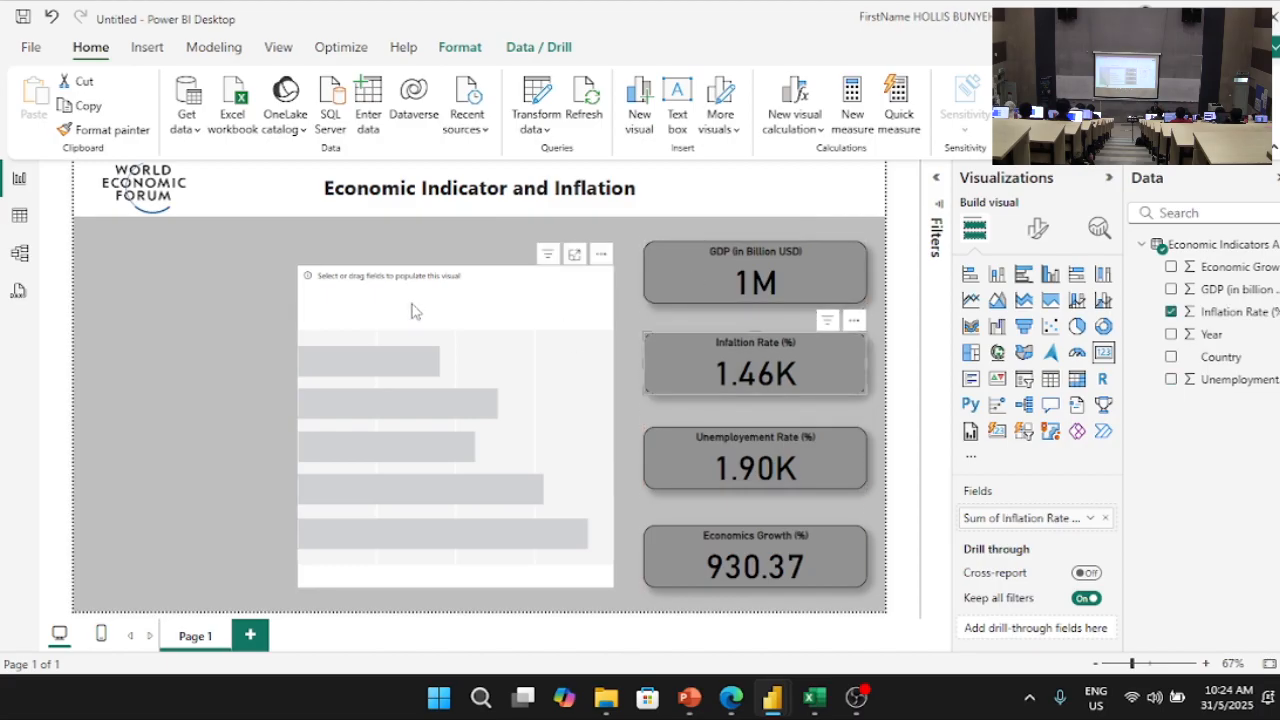
# Step: Extend the empty bar chart upward to align with the GDP card's top edge and shift it slightly closer to the cards
pyautogui.click(455, 270)
pyautogui.moveTo(455, 266); pyautogui.dragTo(455, 242)
pyautogui.moveTo(562, 344); pyautogui.dragTo(573, 345)
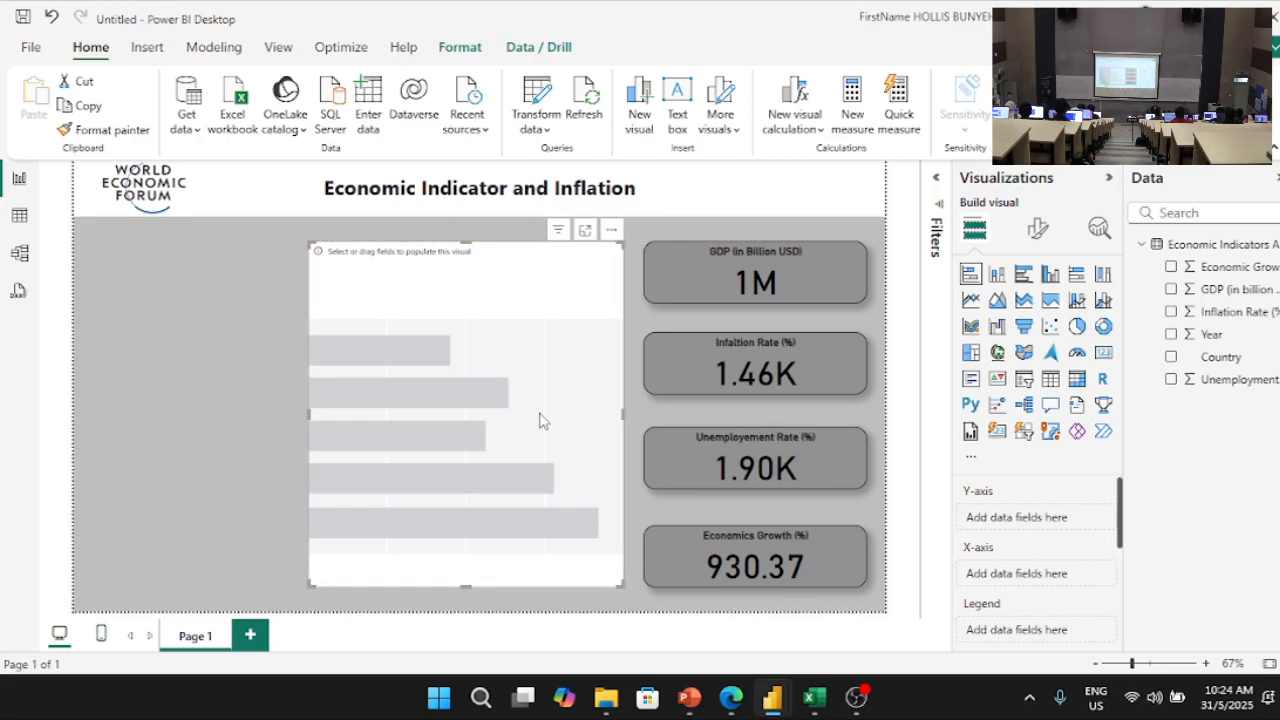
pyautogui.click(306, 414)
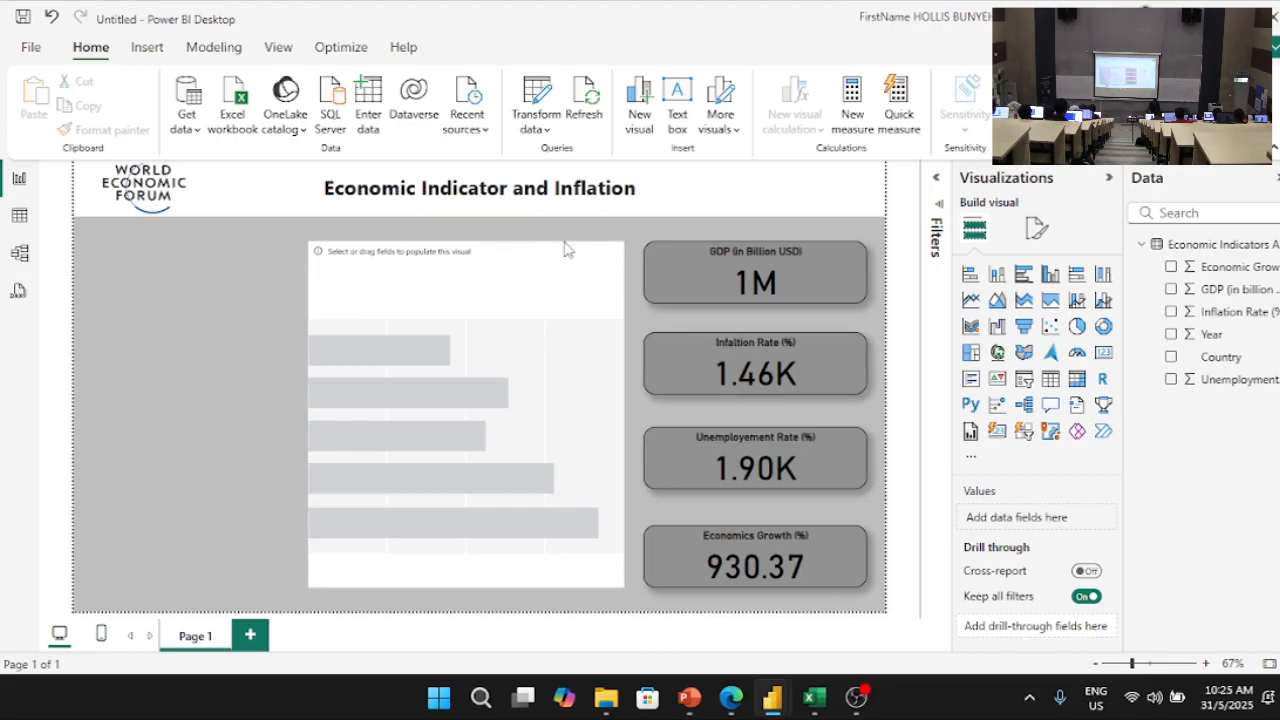
# Step: Fill the bar chart with Country on the Y-axis and Economic Growth (%) on the X-axis, and deselect the chart
pyautogui.click(425, 264)
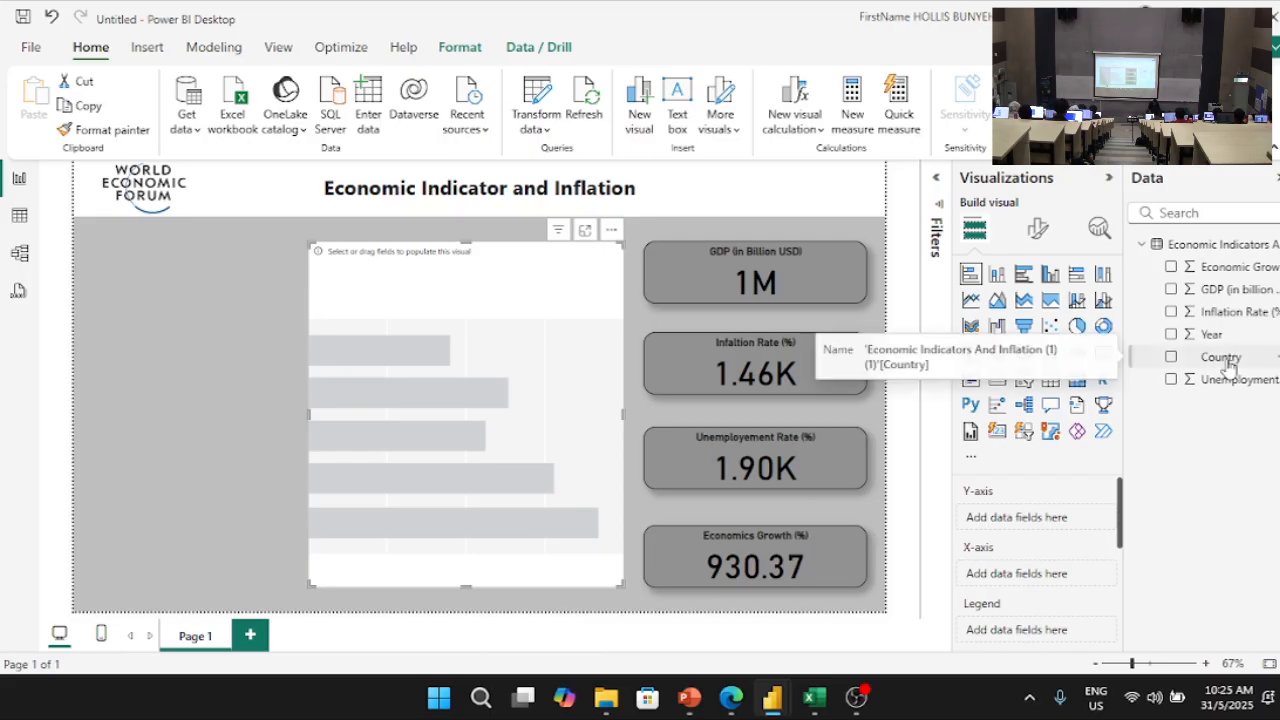
pyautogui.moveTo(1230, 365); pyautogui.dragTo(1048, 521)
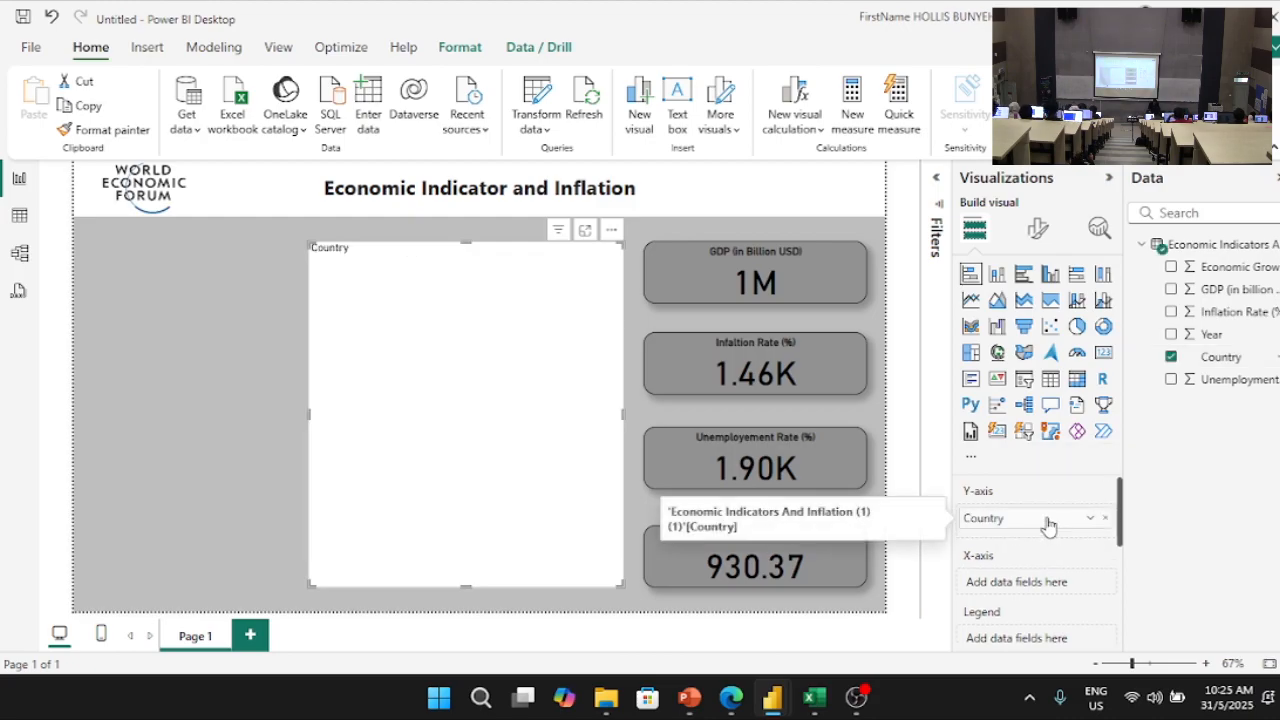
pyautogui.hotkey('alt', 'Tab')
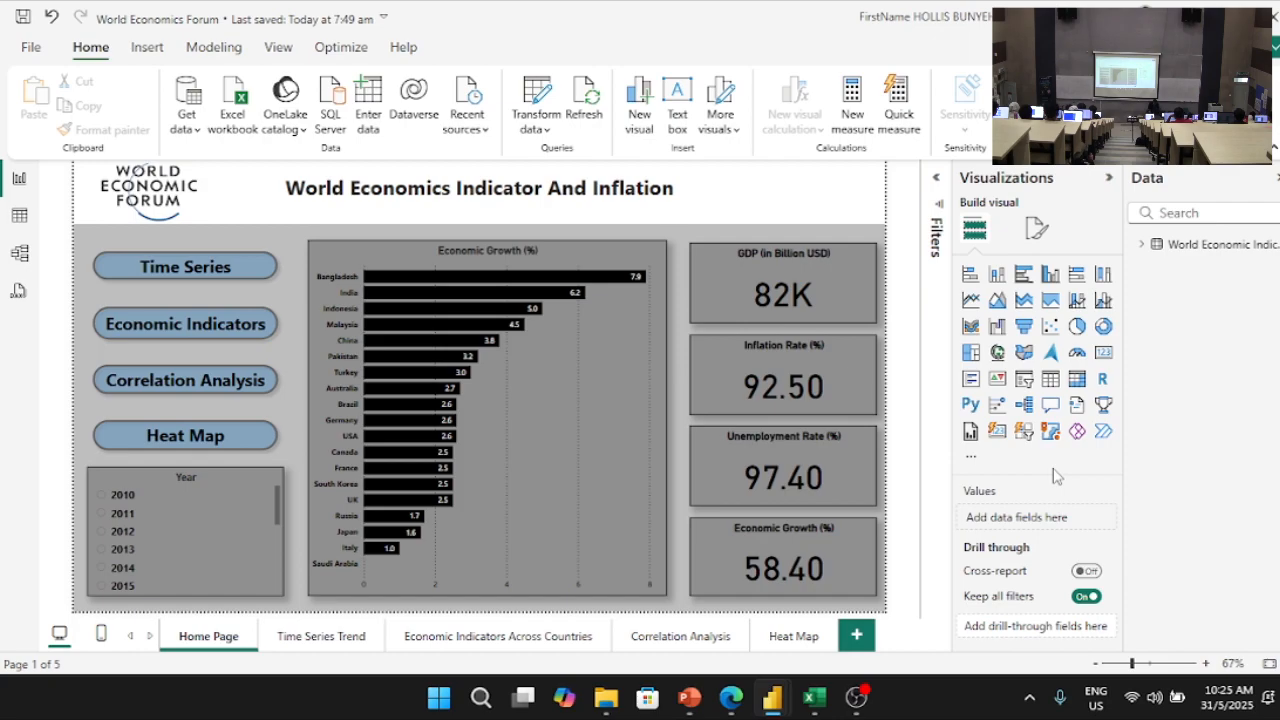
pyautogui.hotkey('alt', 'Tab')
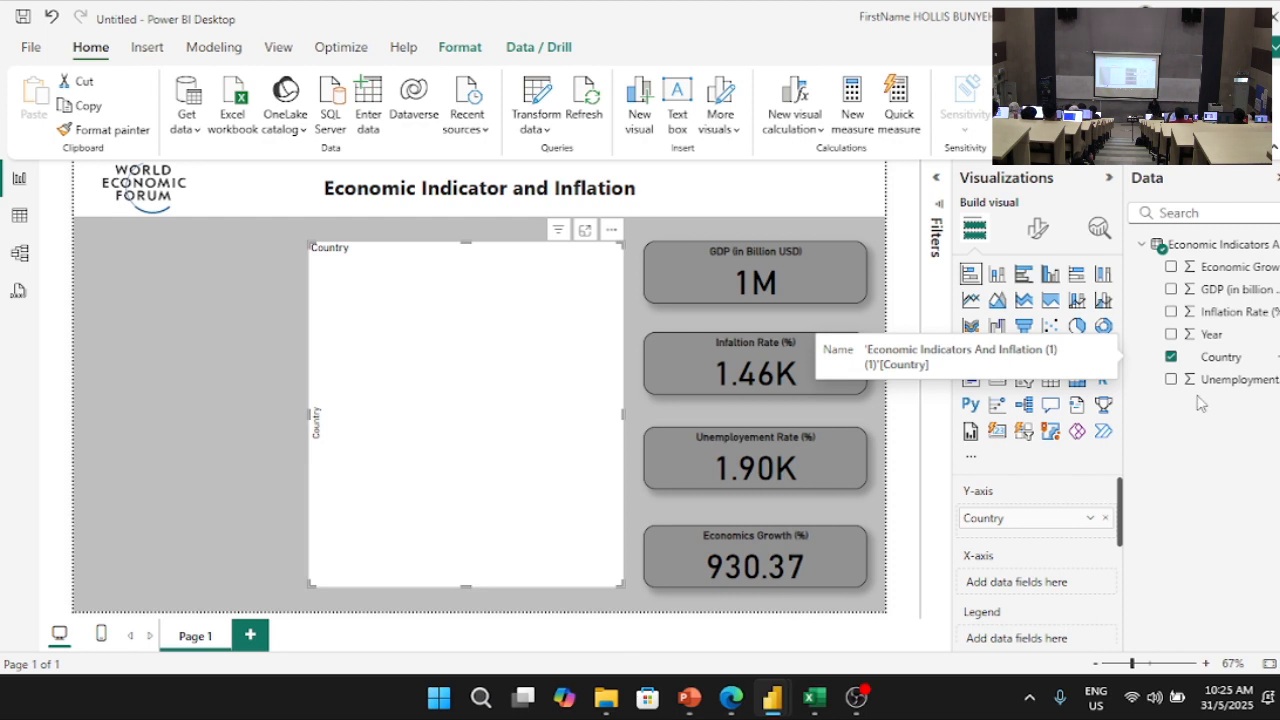
pyautogui.moveTo(1224, 268); pyautogui.dragTo(1064, 585)
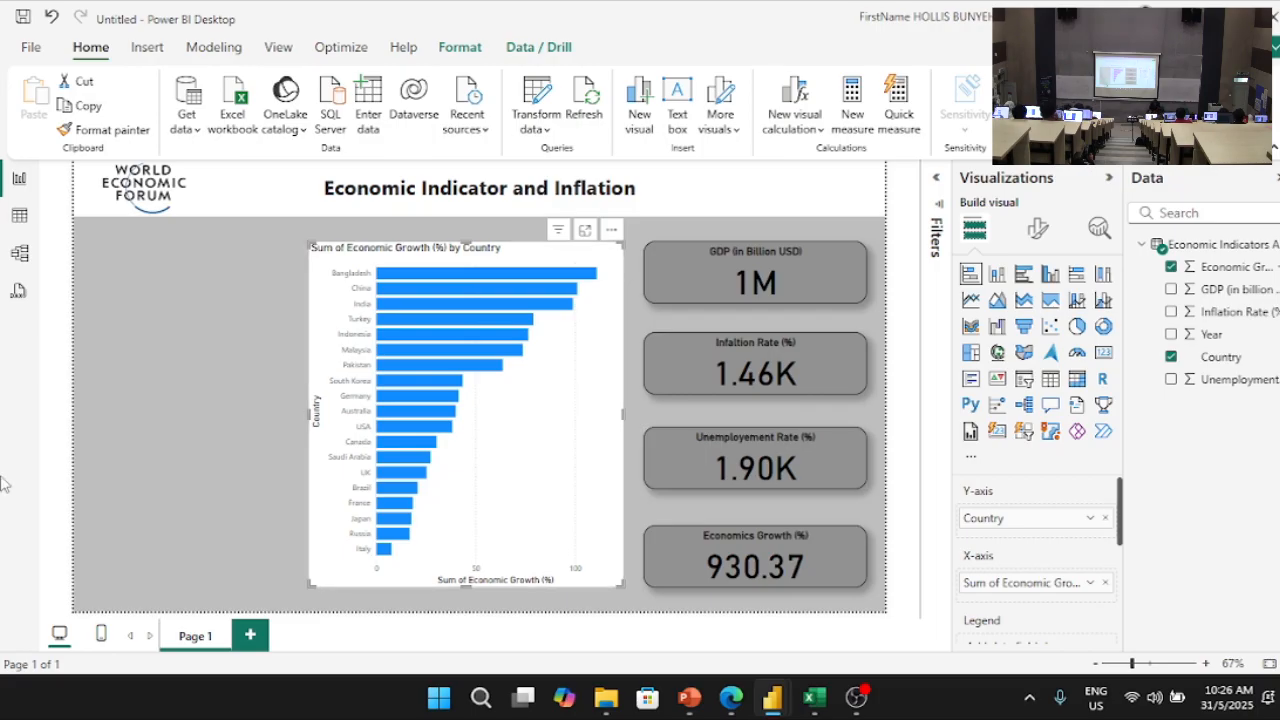
pyautogui.click(175, 420)
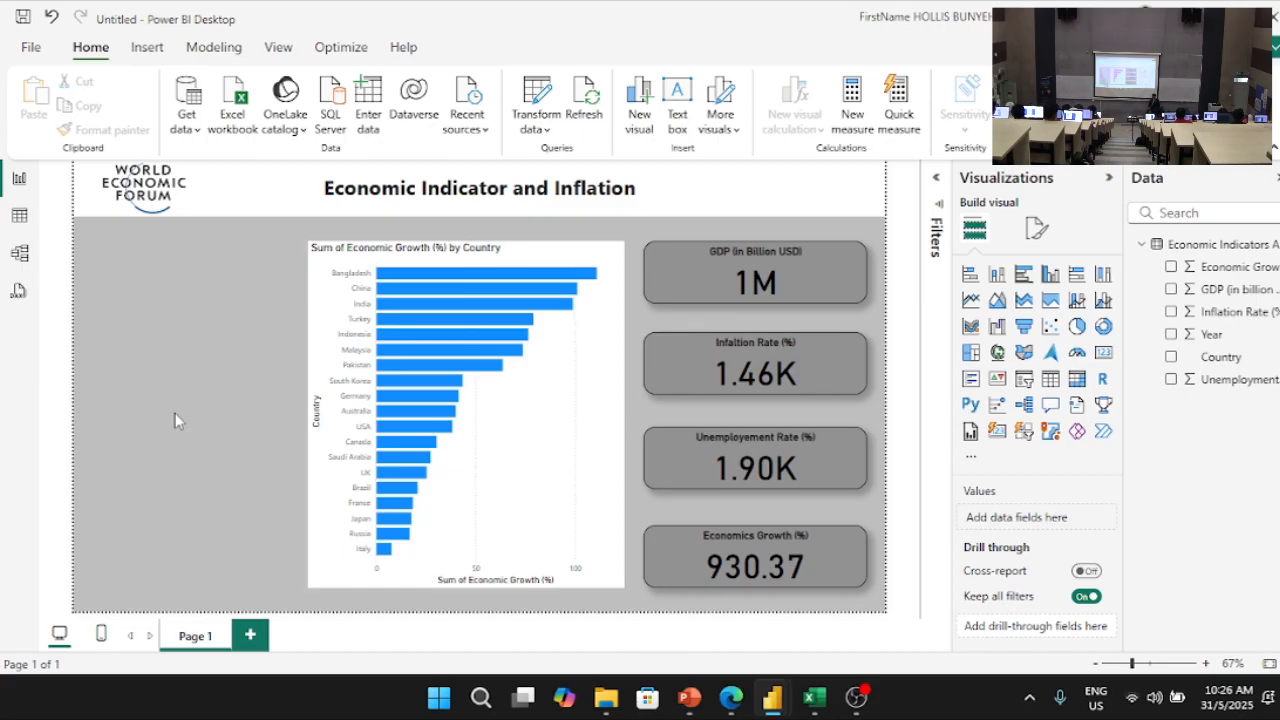
# Step: Copy the GDP card's formatting onto the economic growth by country bar chart with Format Painter
pyautogui.click(677, 280)
pyautogui.click(105, 130)
pyautogui.click(531, 380)
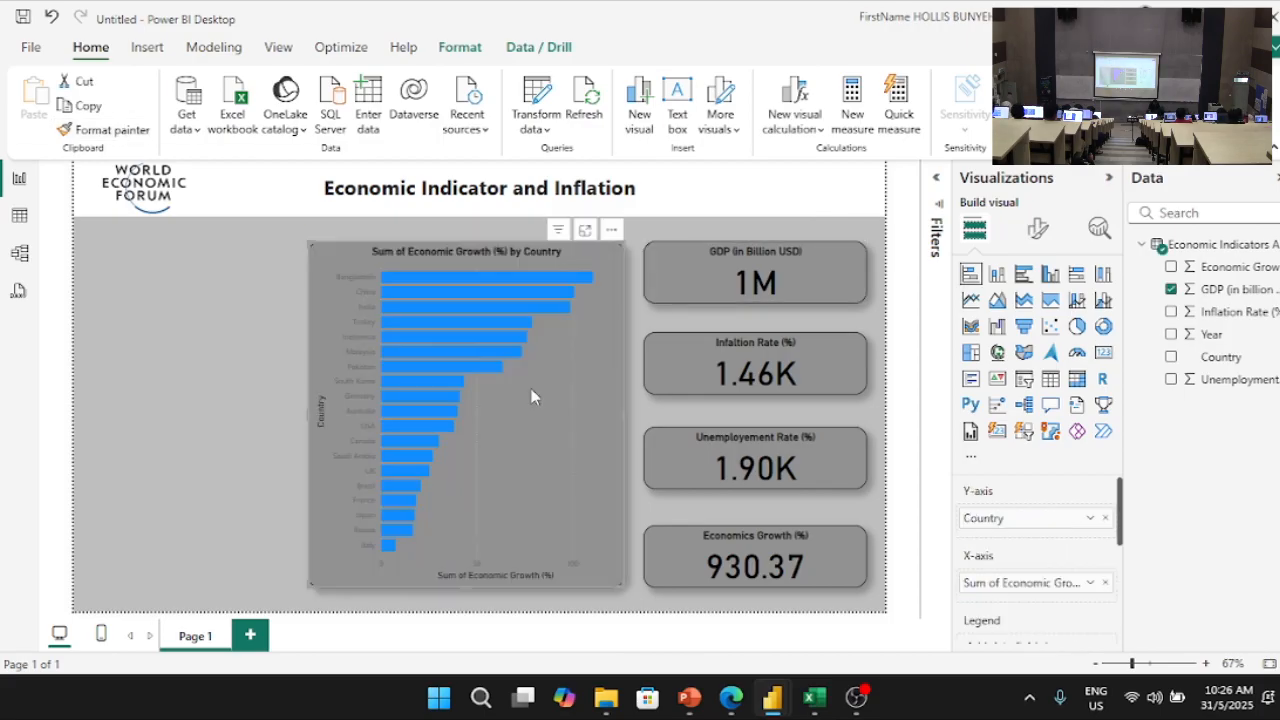
pyautogui.click(222, 398)
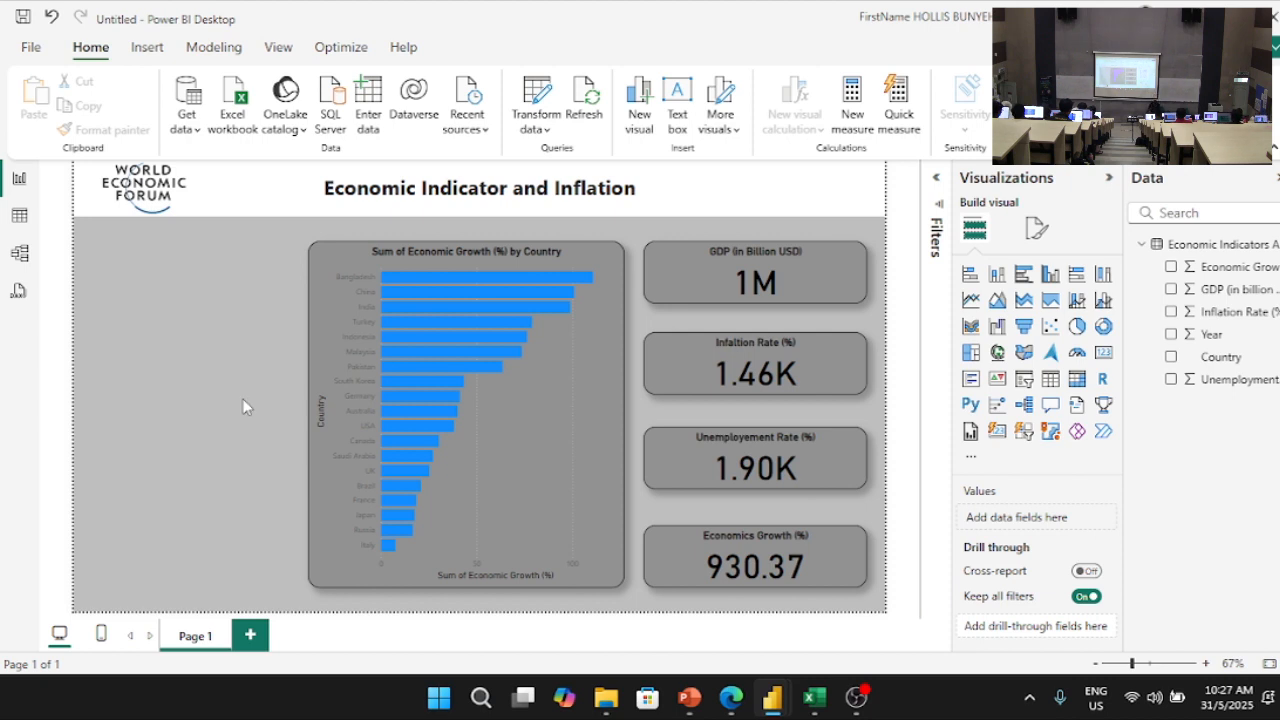
# Step: Set the Y-axis values of the economic growth bar chart to black
pyautogui.click(340, 253)
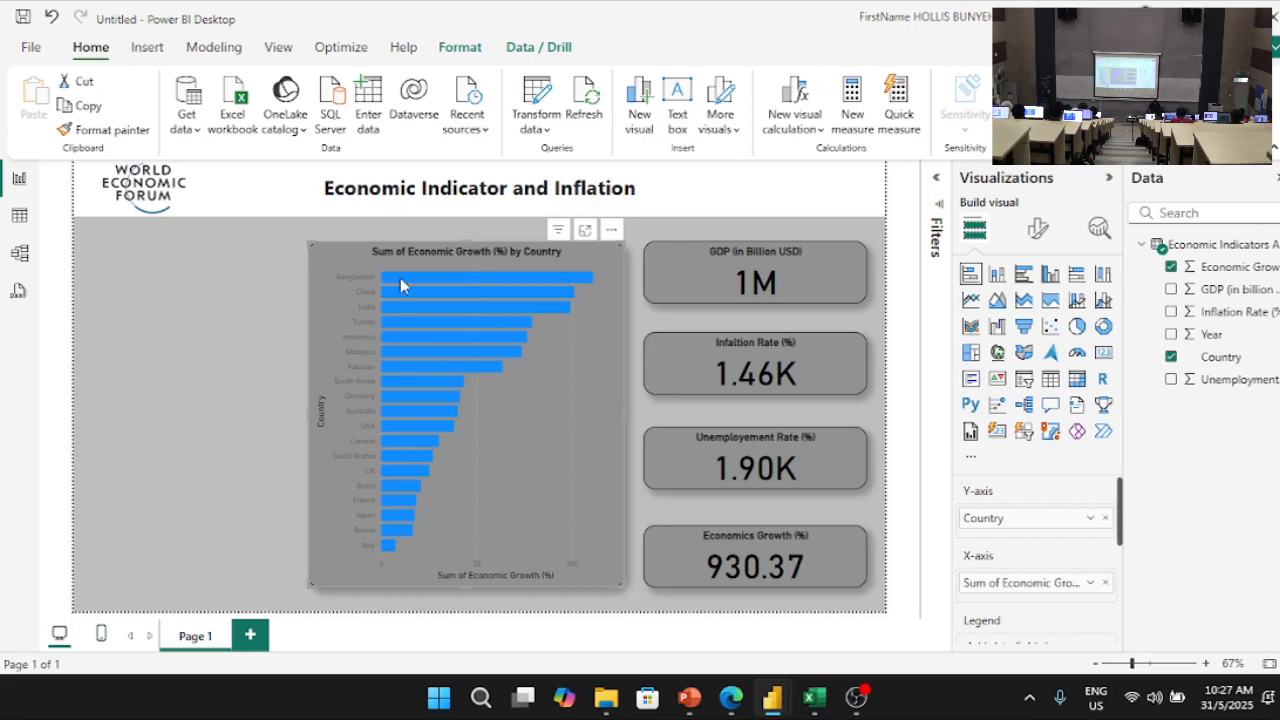
pyautogui.scroll(-5, 1013, 558)
pyautogui.scroll(5, 1013, 558)
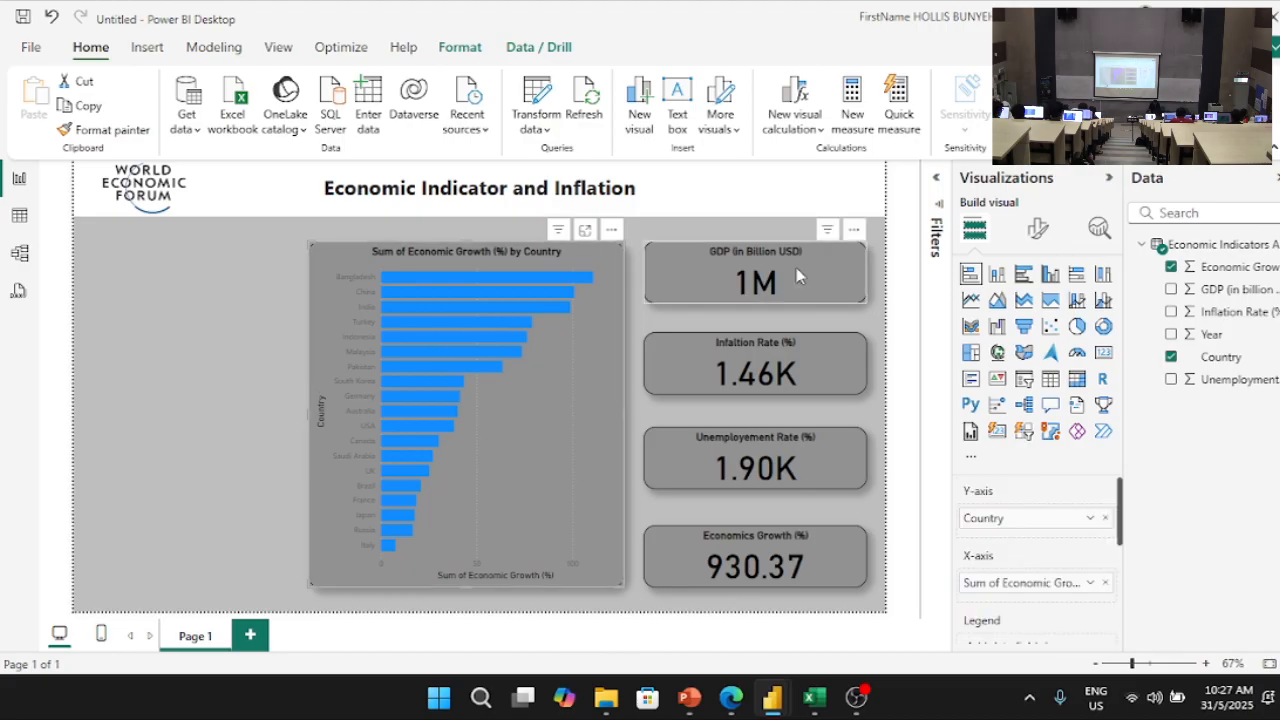
pyautogui.click(1038, 230)
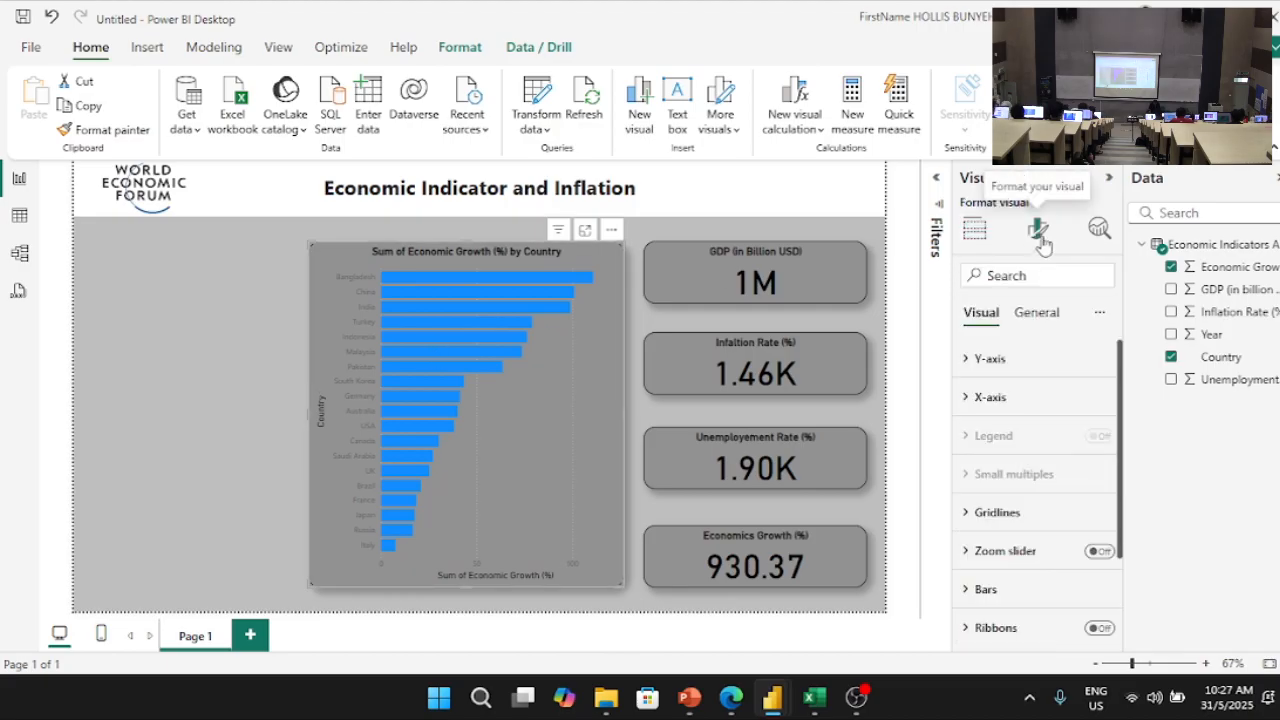
pyautogui.click(1013, 362)
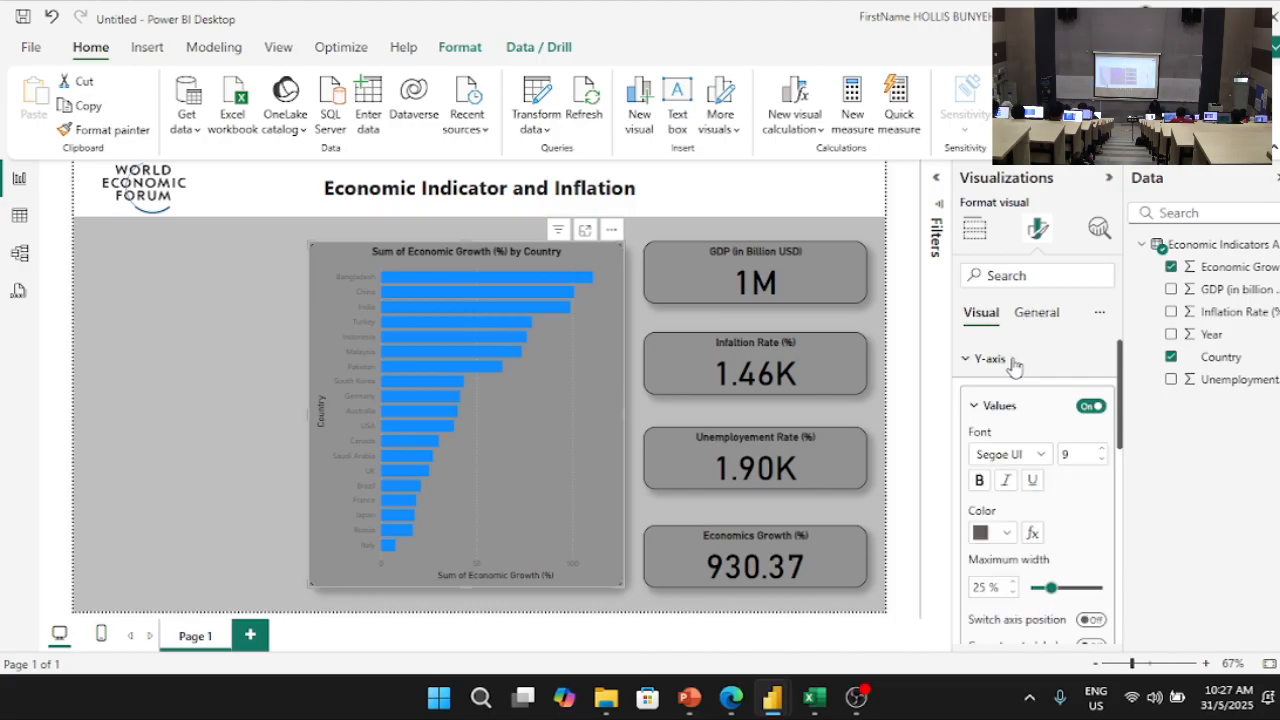
pyautogui.click(1003, 535)
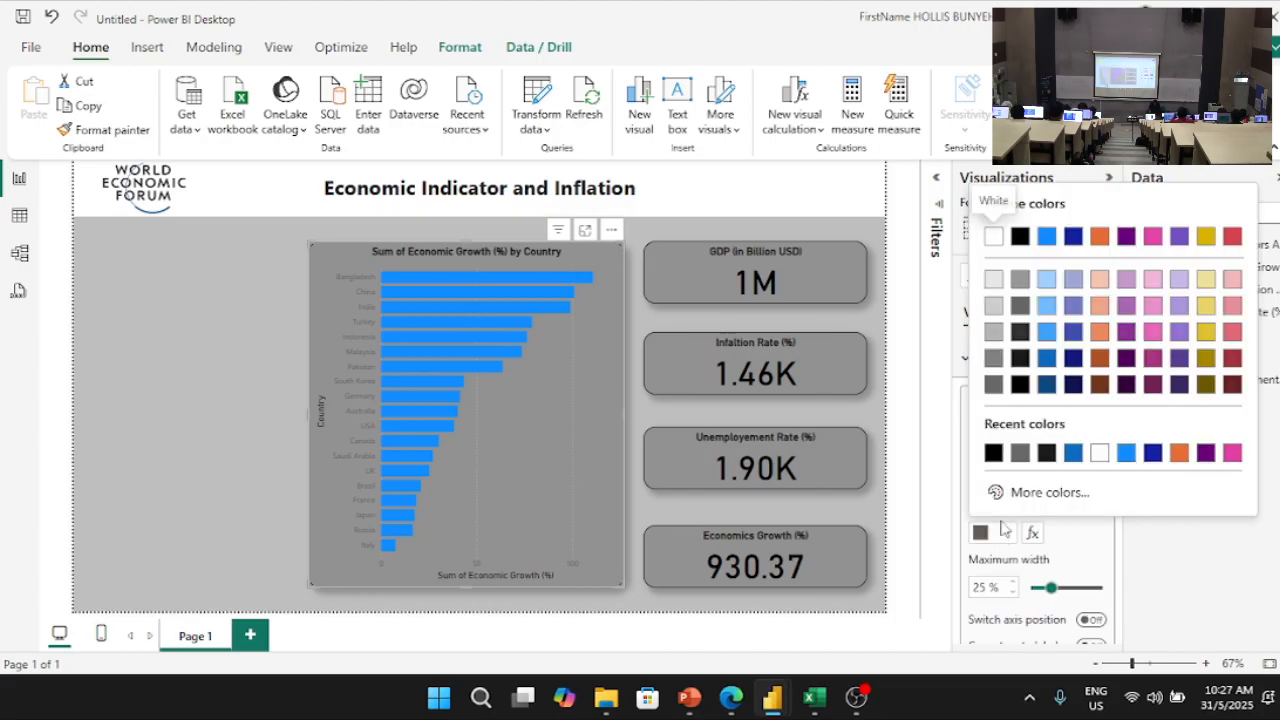
pyautogui.click(994, 455)
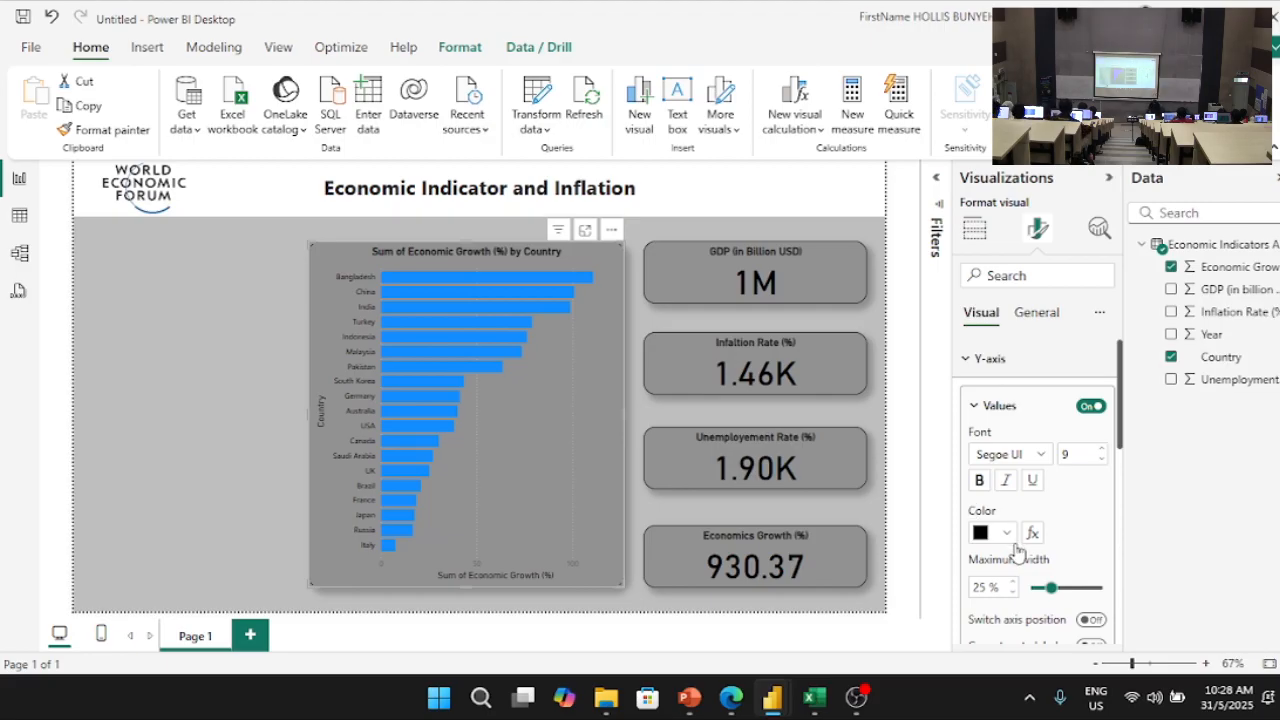
# Step: Set the bar chart's X-axis values to black
pyautogui.scroll(-3, 1016, 550)
pyautogui.scroll(-3, 1018, 556)
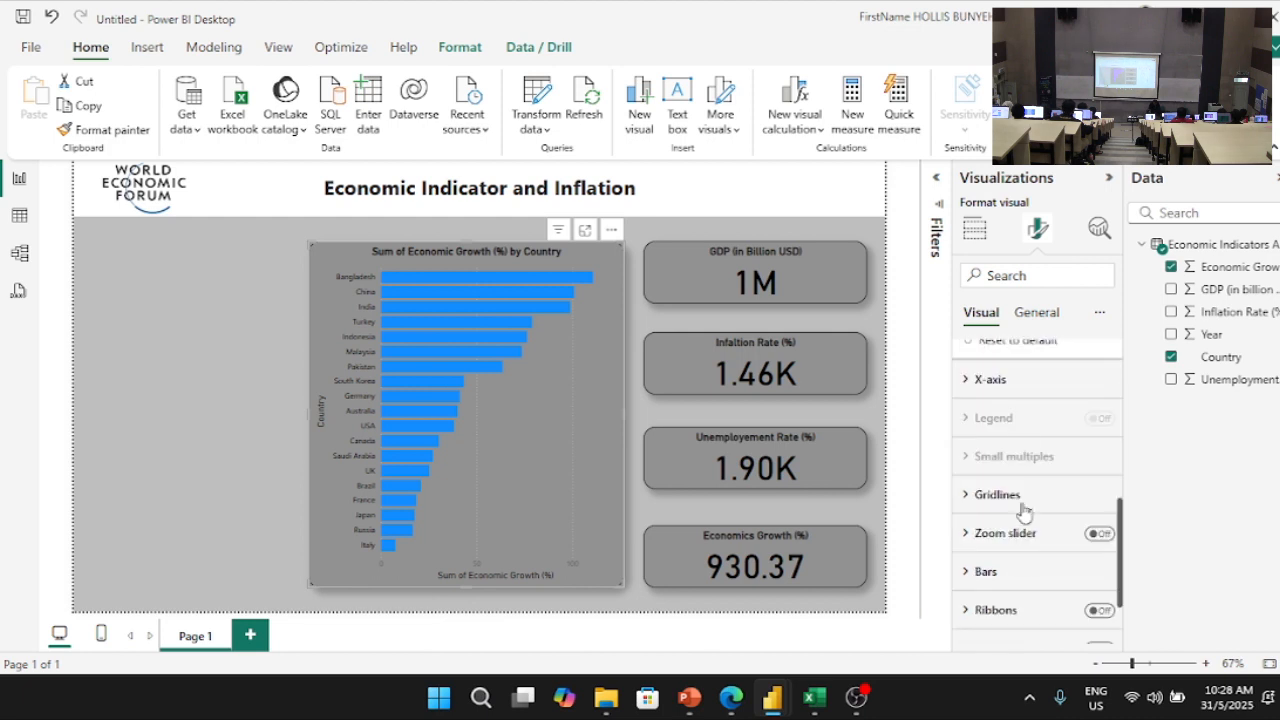
pyautogui.click(1012, 390)
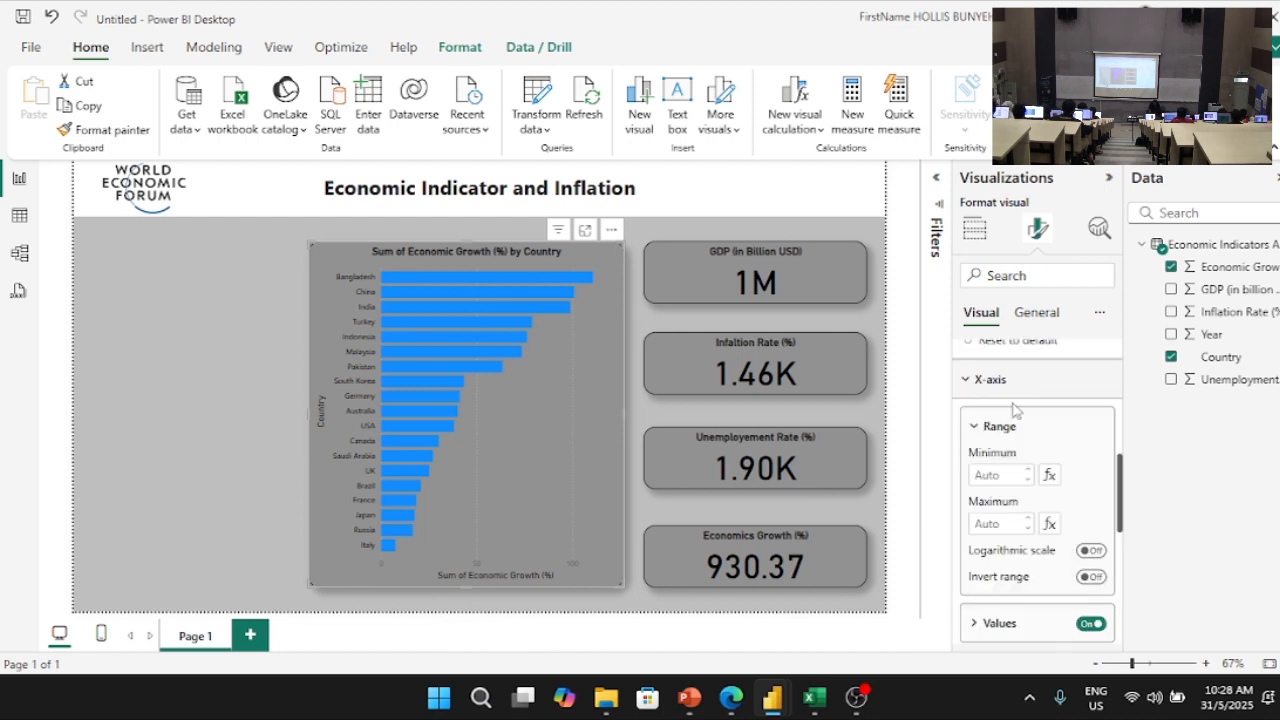
pyautogui.scroll(-3, 1008, 430)
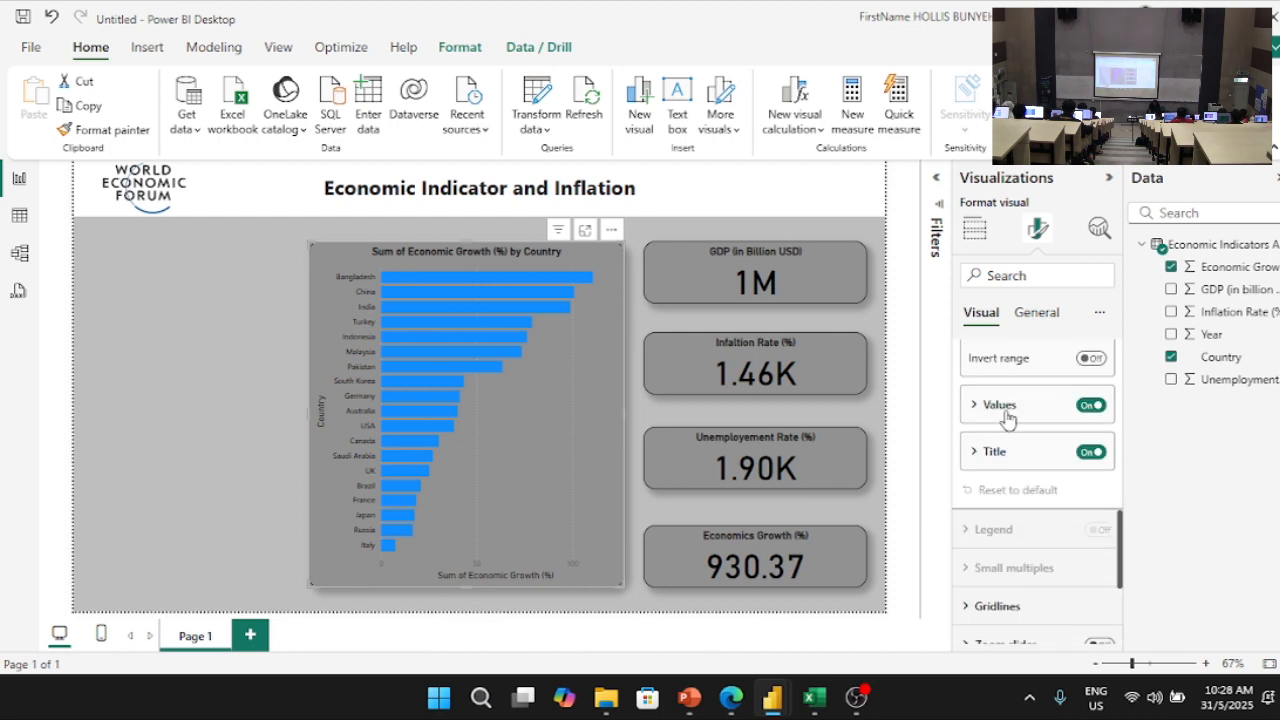
pyautogui.click(1005, 412)
pyautogui.click(998, 533)
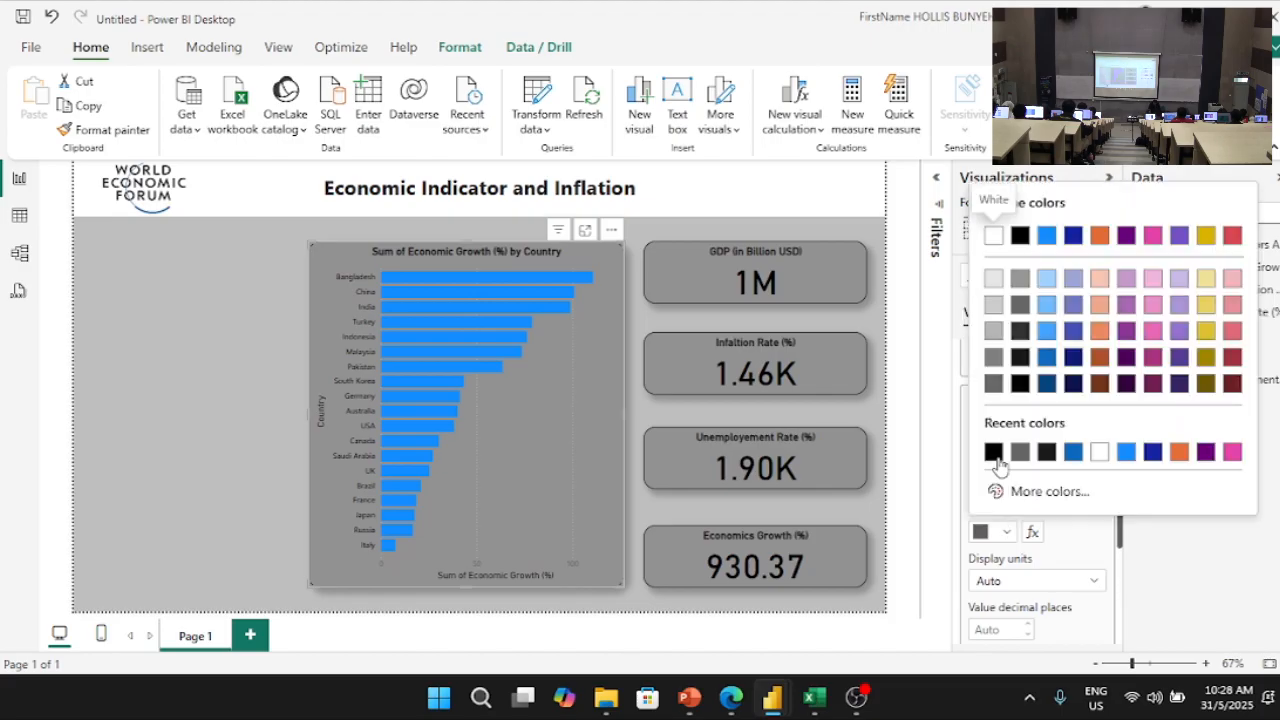
pyautogui.click(990, 452)
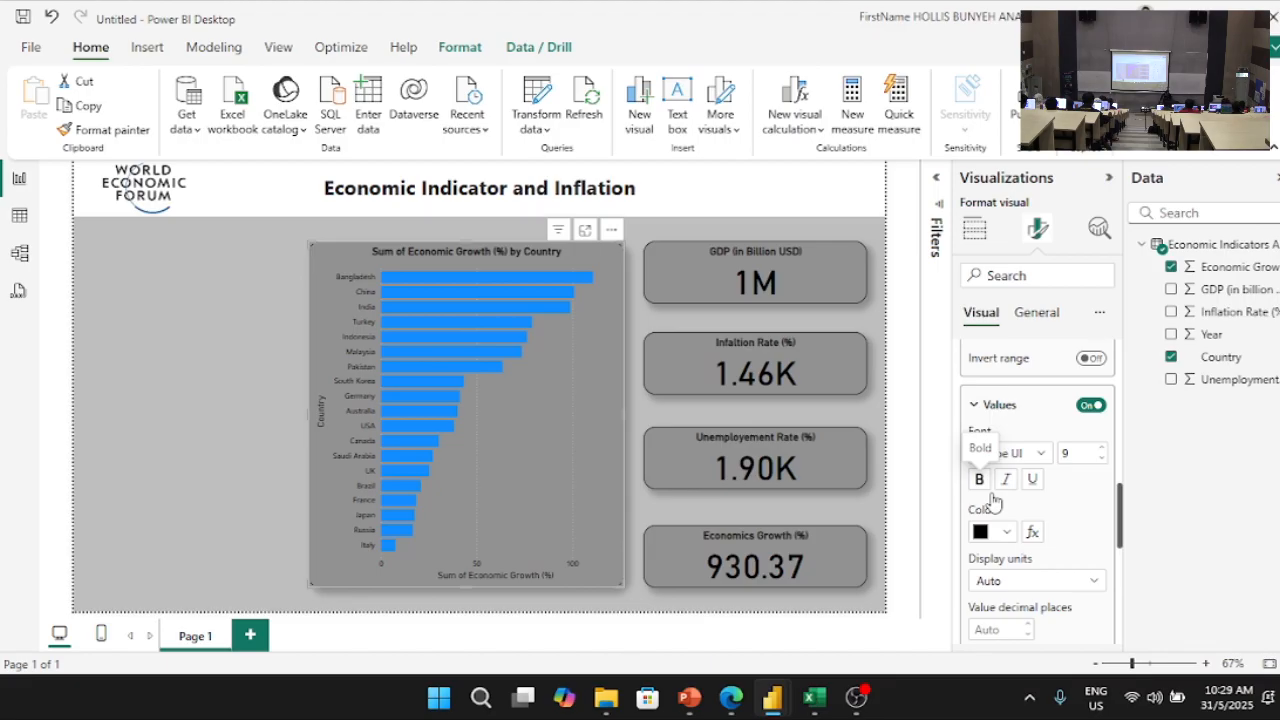
# Step: Turn off both the Y-axis title and the X-axis title of the bar chart
pyautogui.scroll(5, 990, 478)
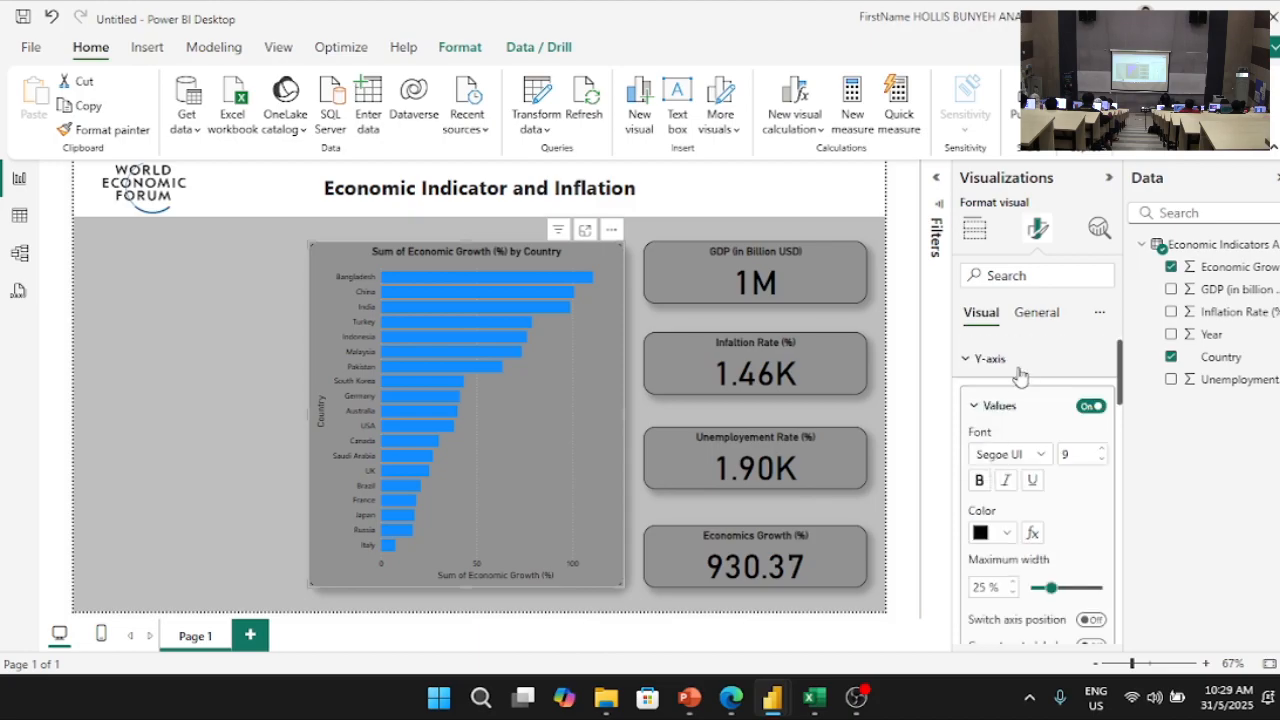
pyautogui.scroll(2, 1018, 429)
pyautogui.scroll(-4, 1018, 429)
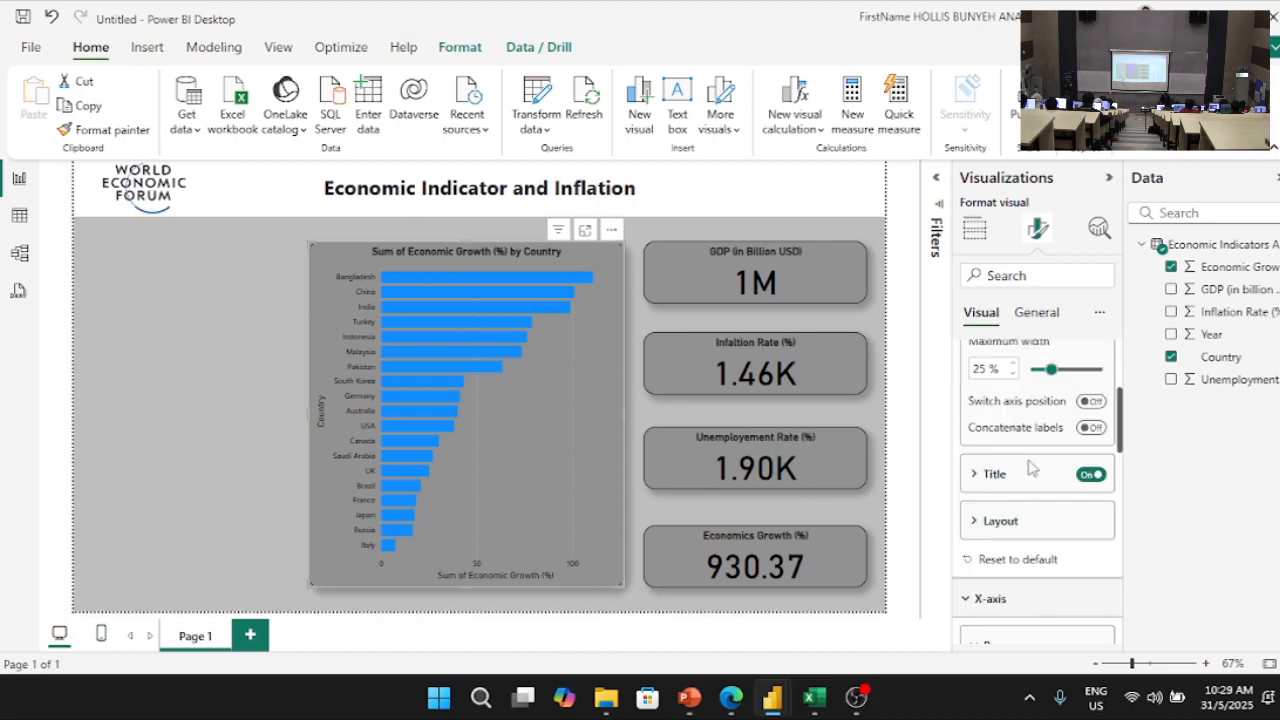
pyautogui.click(1092, 476)
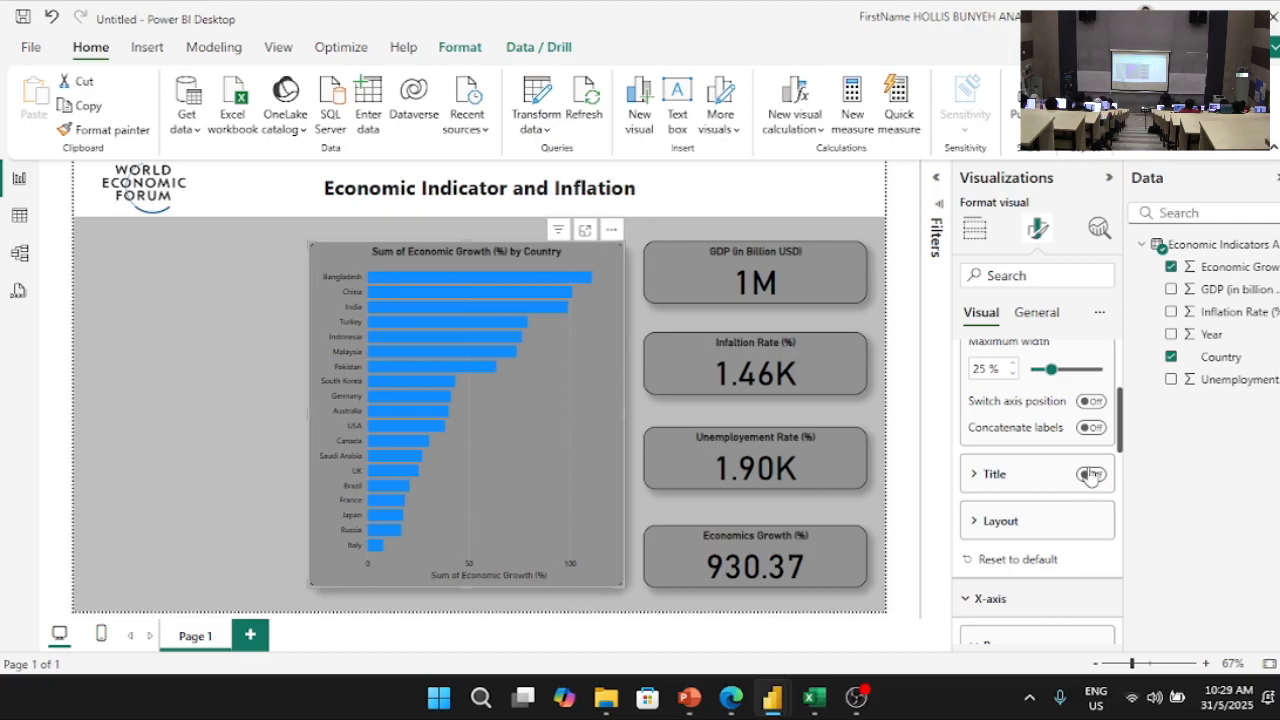
pyautogui.scroll(-3, 1090, 480)
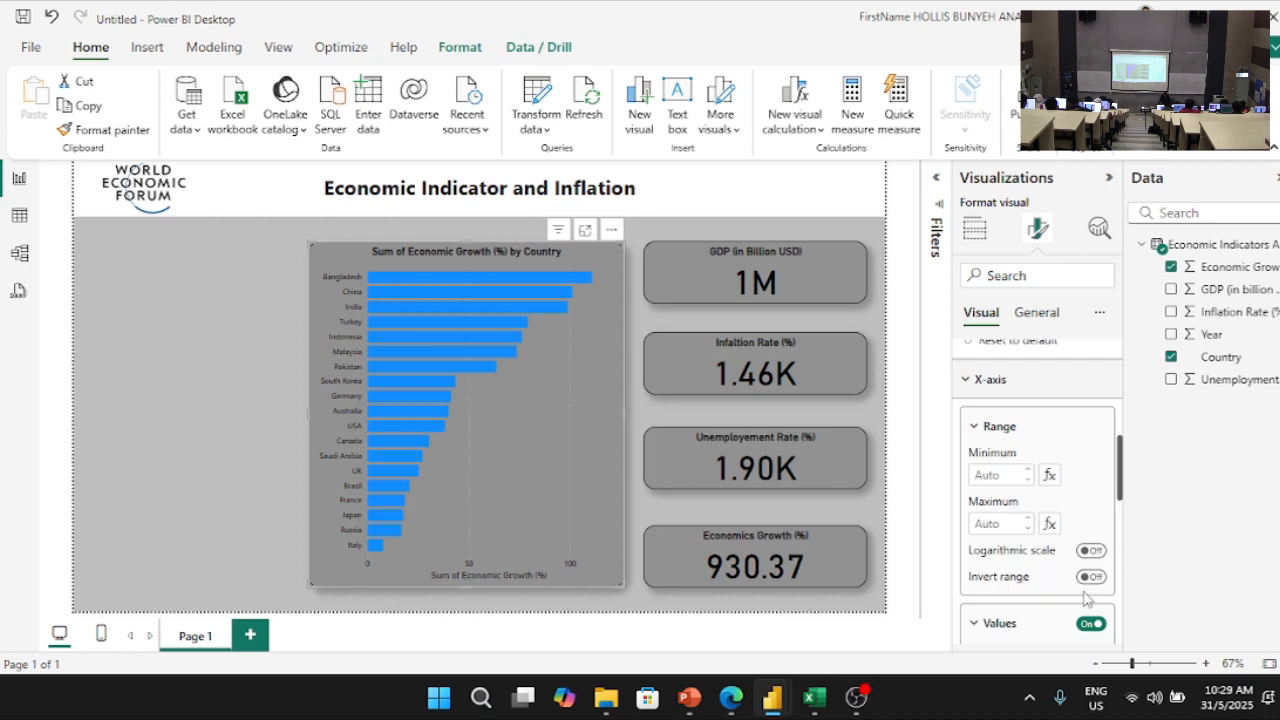
pyautogui.scroll(-3, 1075, 585)
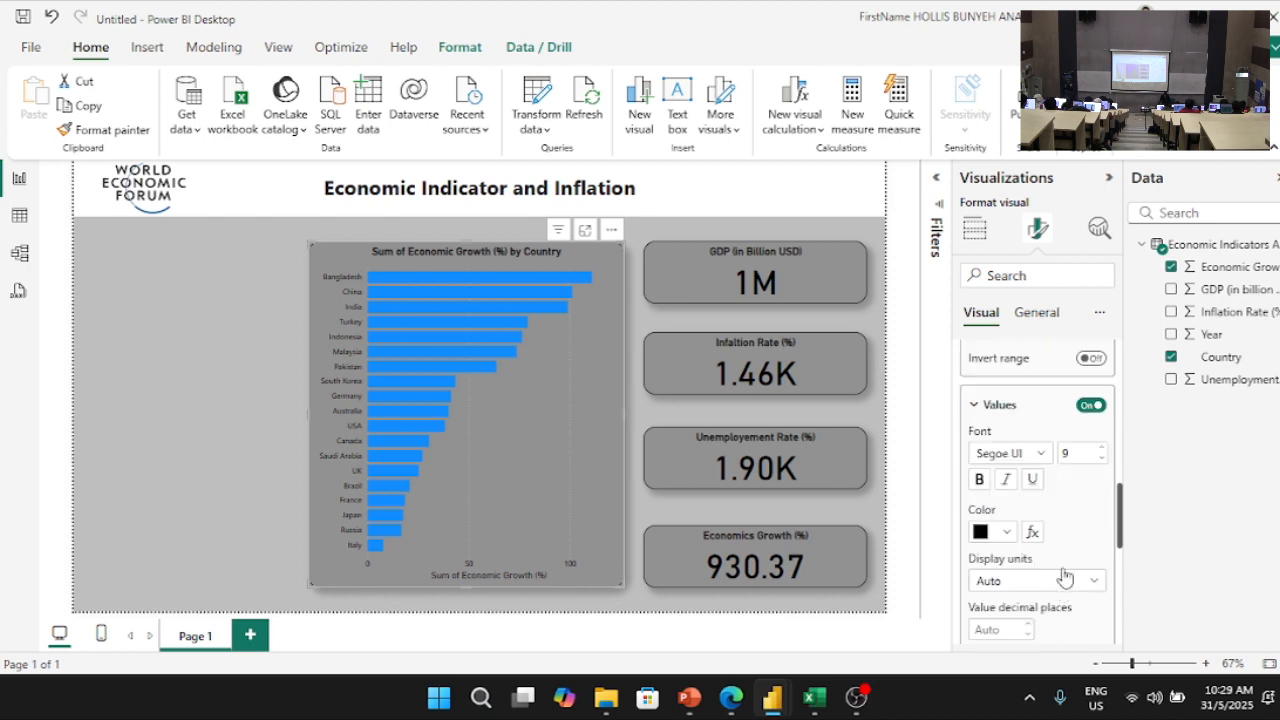
pyautogui.scroll(-3, 1082, 440)
pyautogui.click(1090, 458)
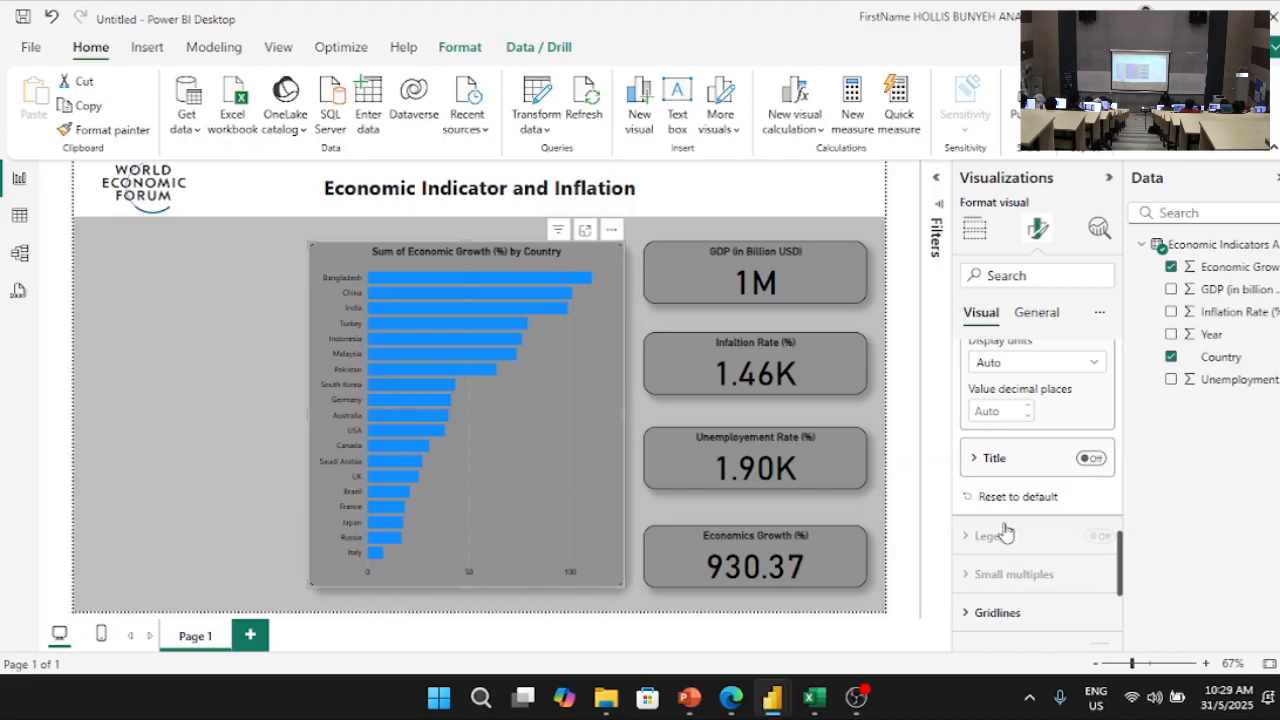
# Step: Colour the bar chart's vertical gridlines black and turn on its data labels
pyautogui.scroll(-3, 1010, 516)
pyautogui.click(1027, 400)
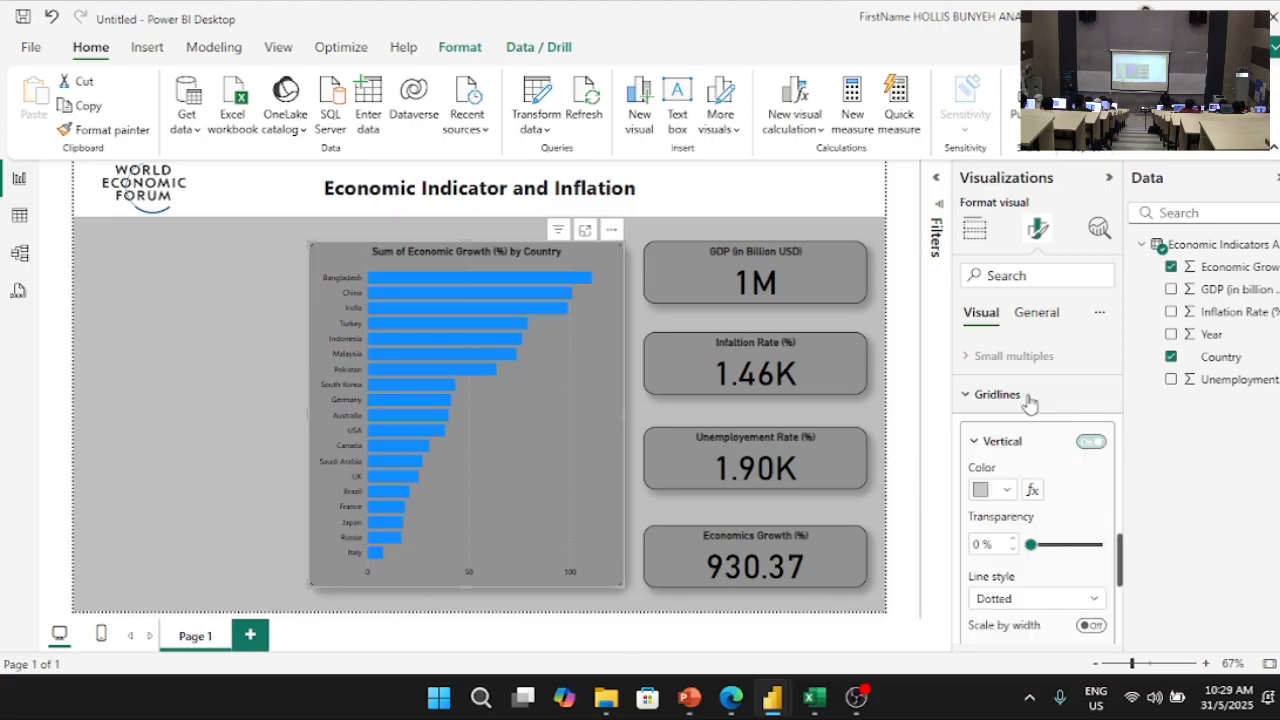
pyautogui.click(1003, 490)
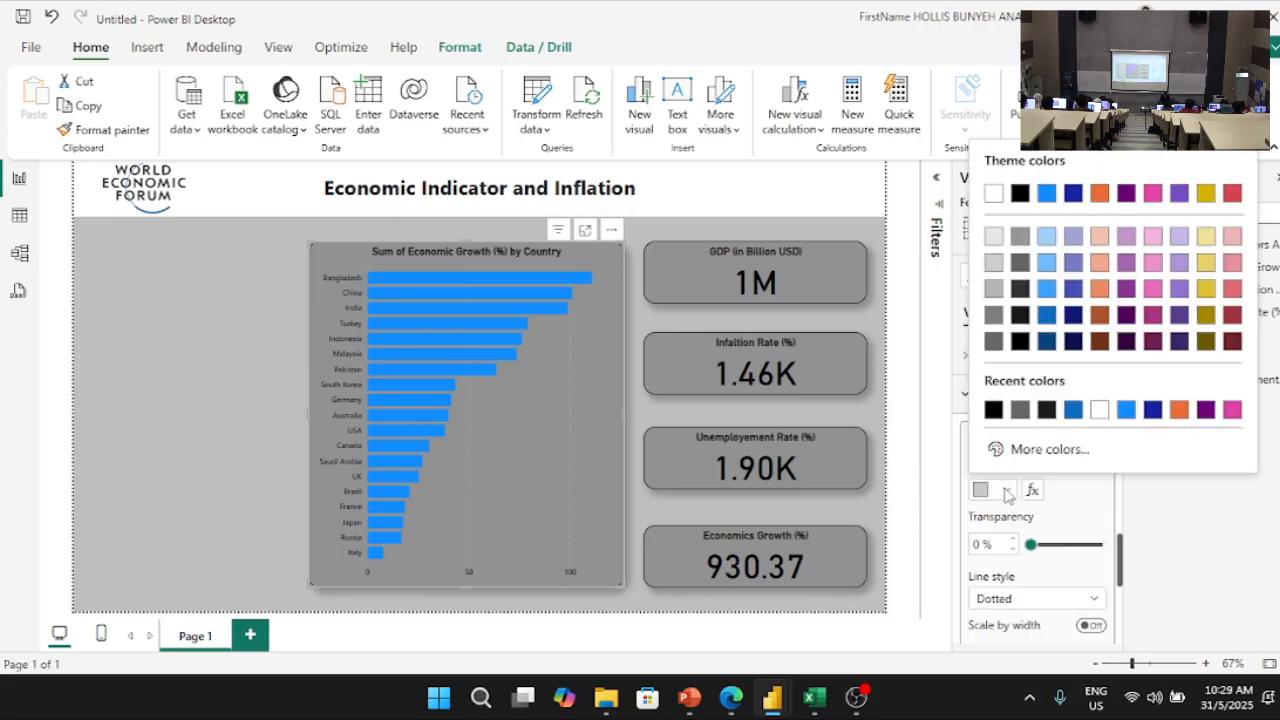
pyautogui.click(993, 410)
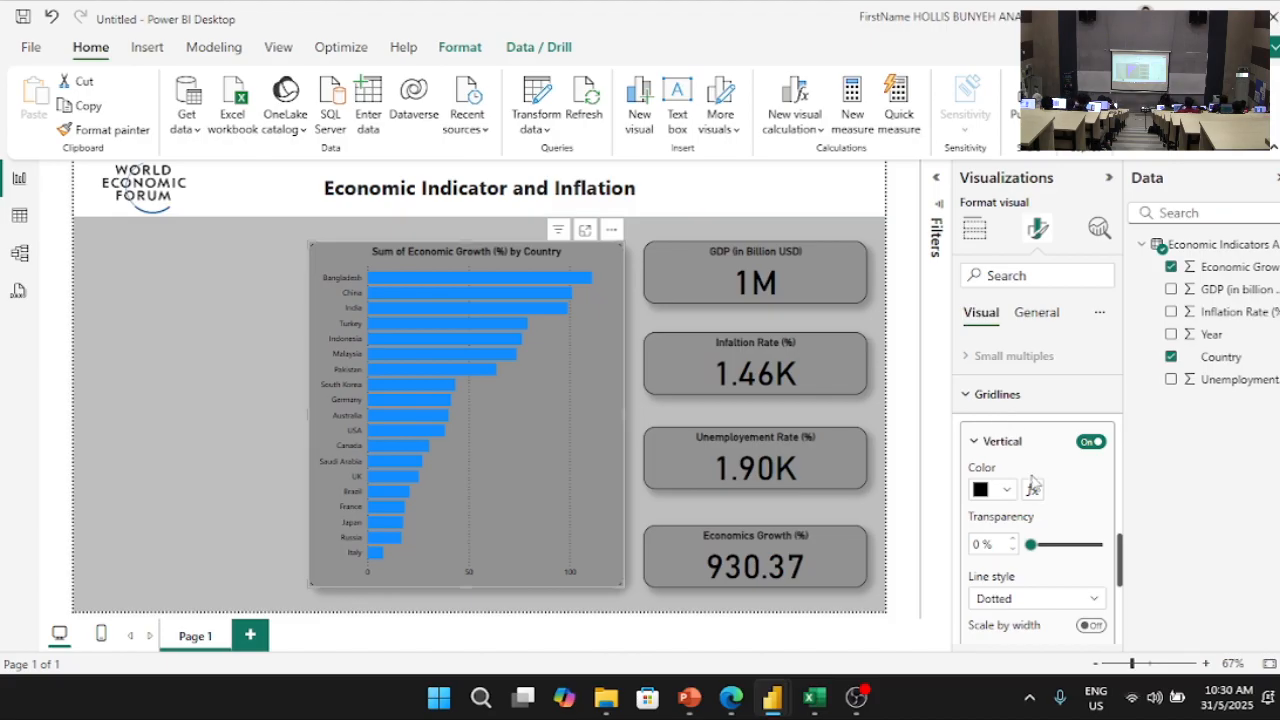
pyautogui.scroll(-4, 1032, 482)
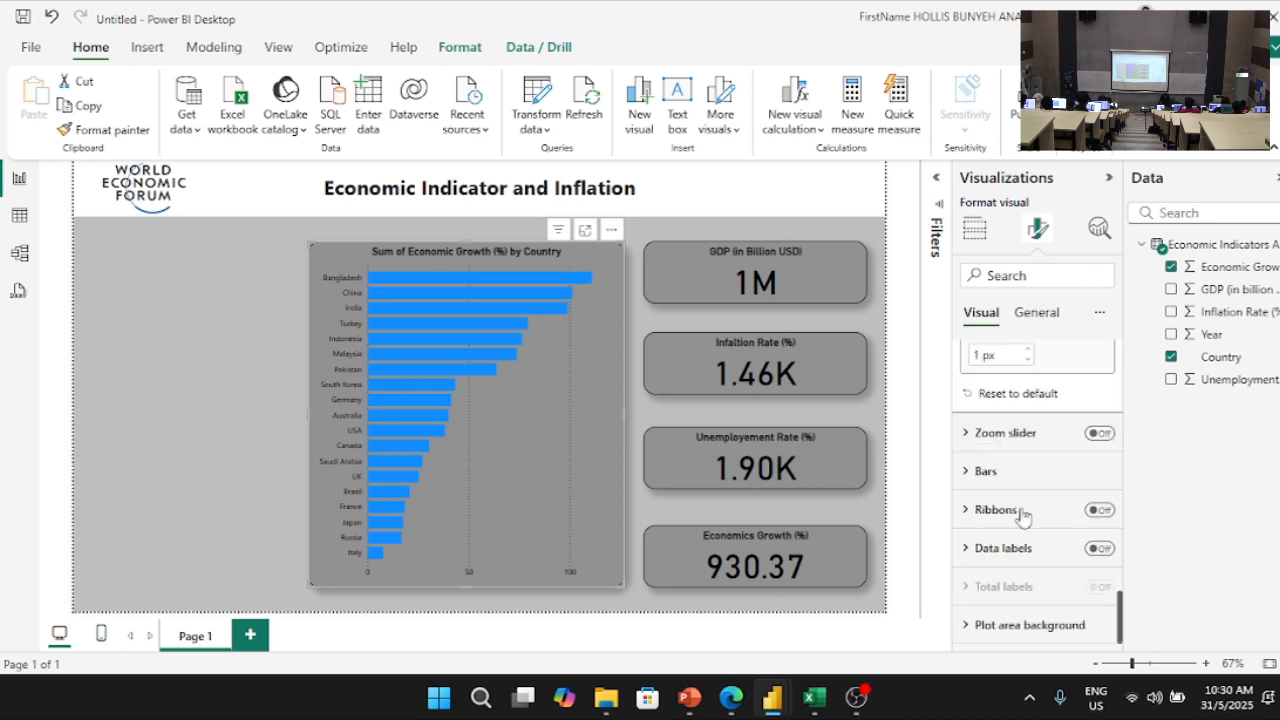
pyautogui.click(1100, 550)
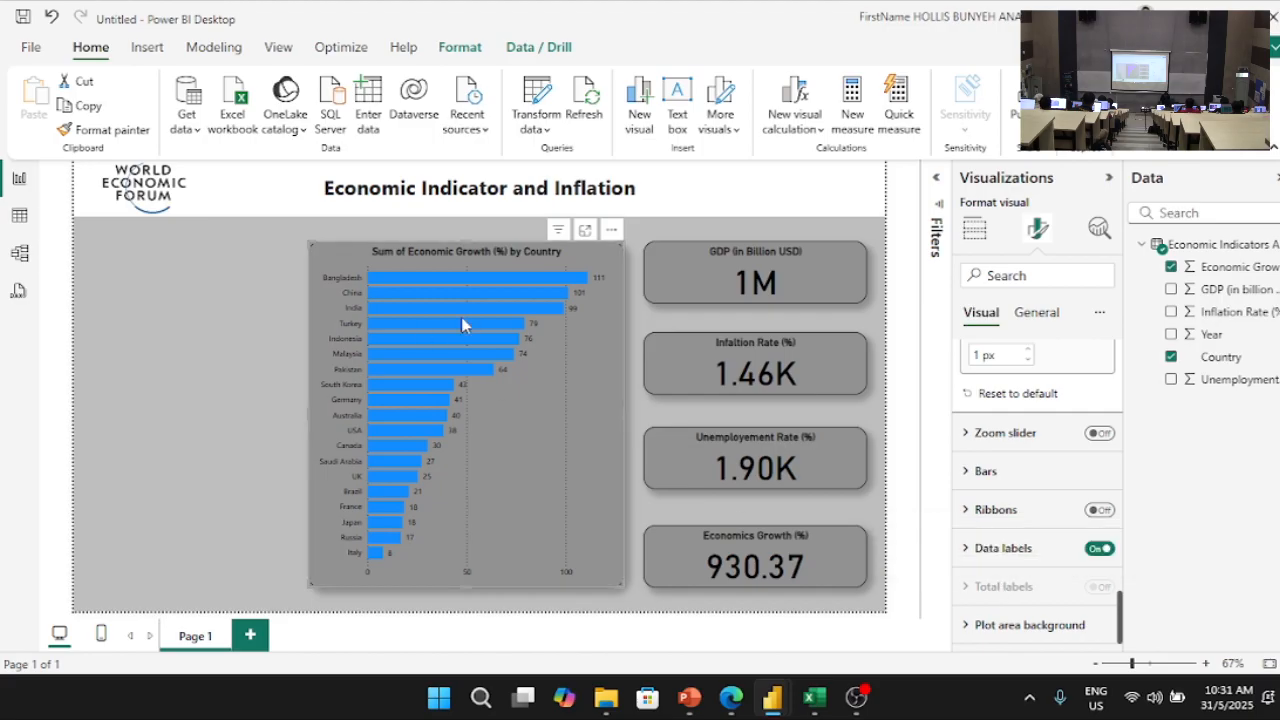
# Step: Remove "Sum of" from the bar chart's title so it reads "Economic Growth (%) by Country"
pyautogui.click(1036, 313)
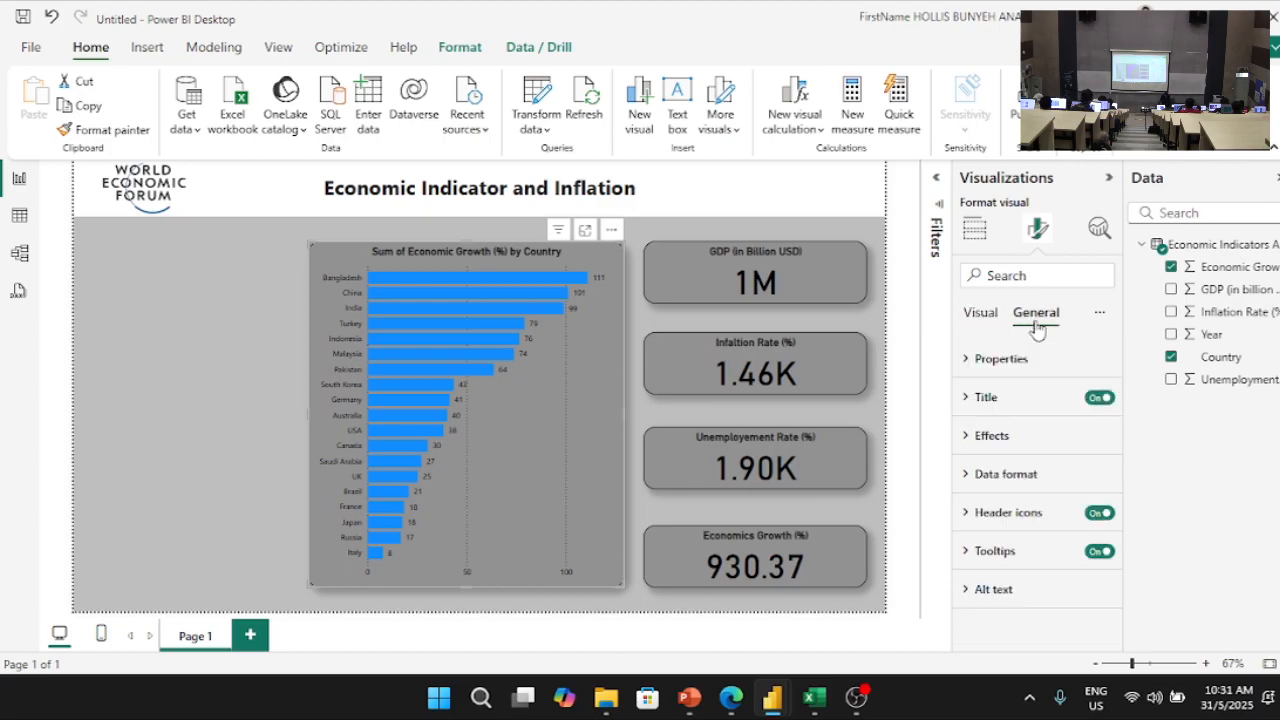
pyautogui.click(987, 397)
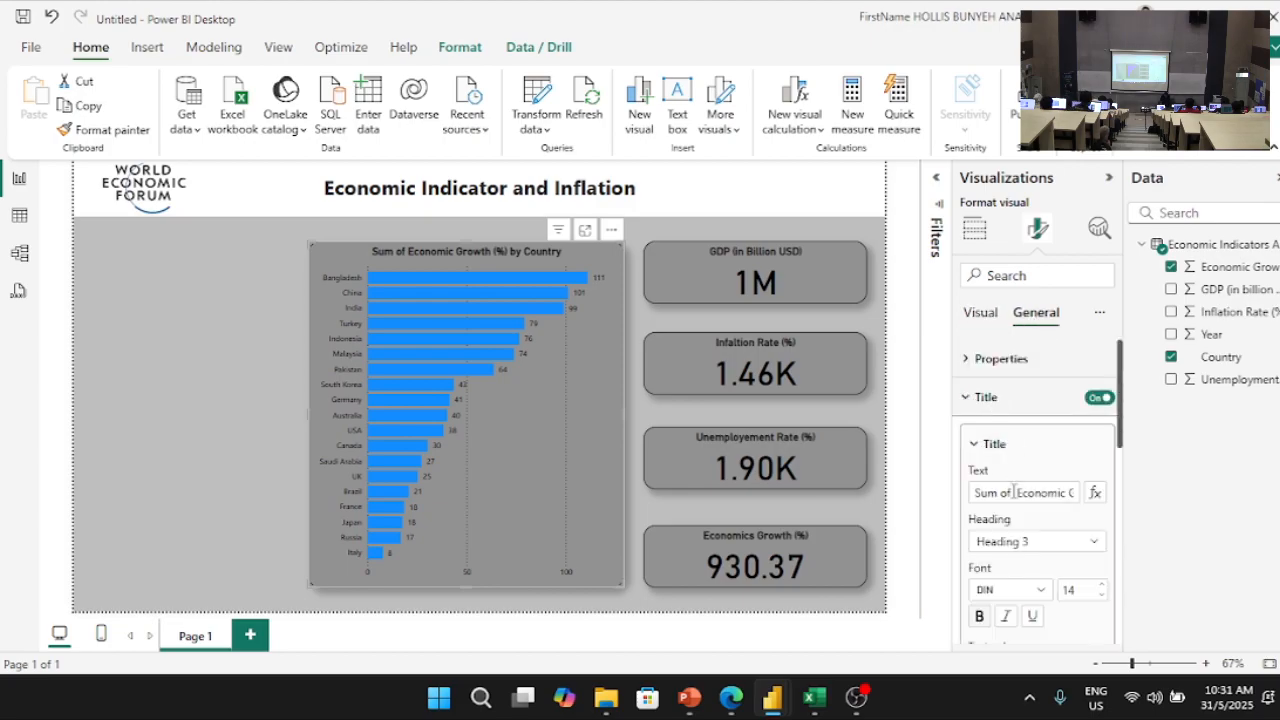
pyautogui.moveTo(1017, 492); pyautogui.dragTo(950, 493)
pyautogui.press('BackSpace')
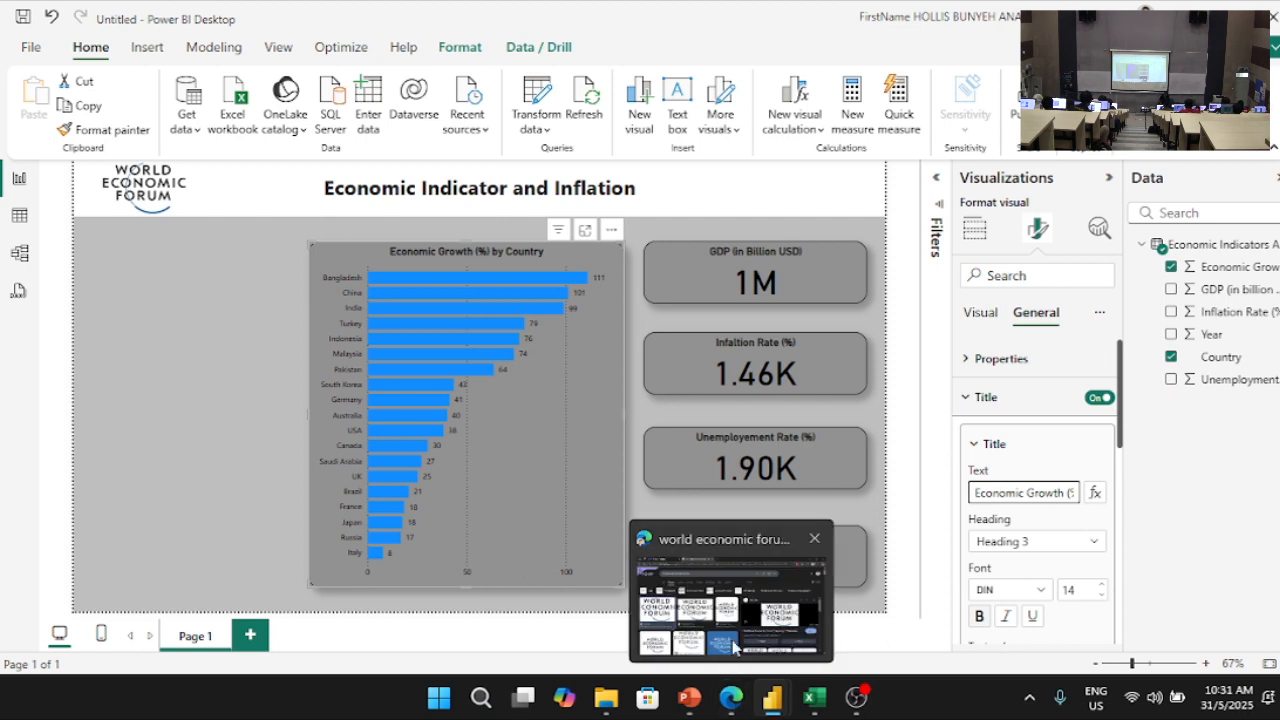
# Step: Switch to the Edge browser and search Google for "world economic forum colour code"
pyautogui.click(731, 697)
pyautogui.moveTo(363, 120); pyautogui.dragTo(334, 120)
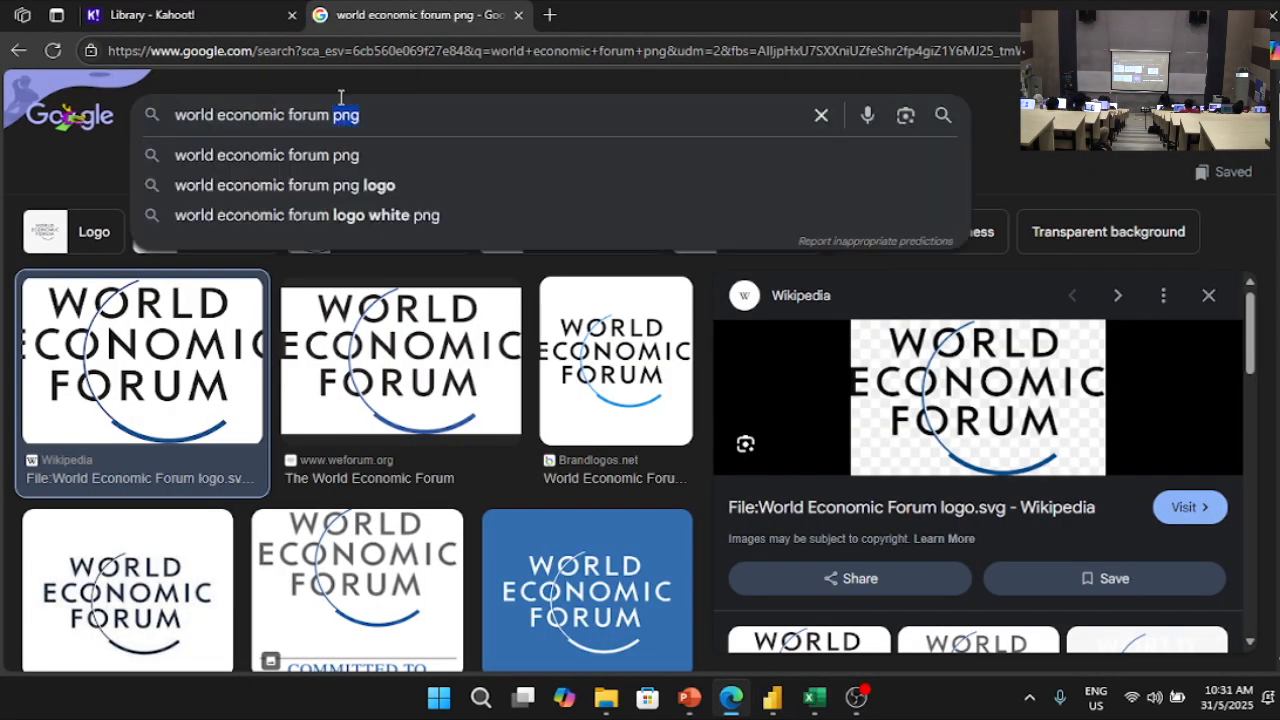
pyautogui.write('col')
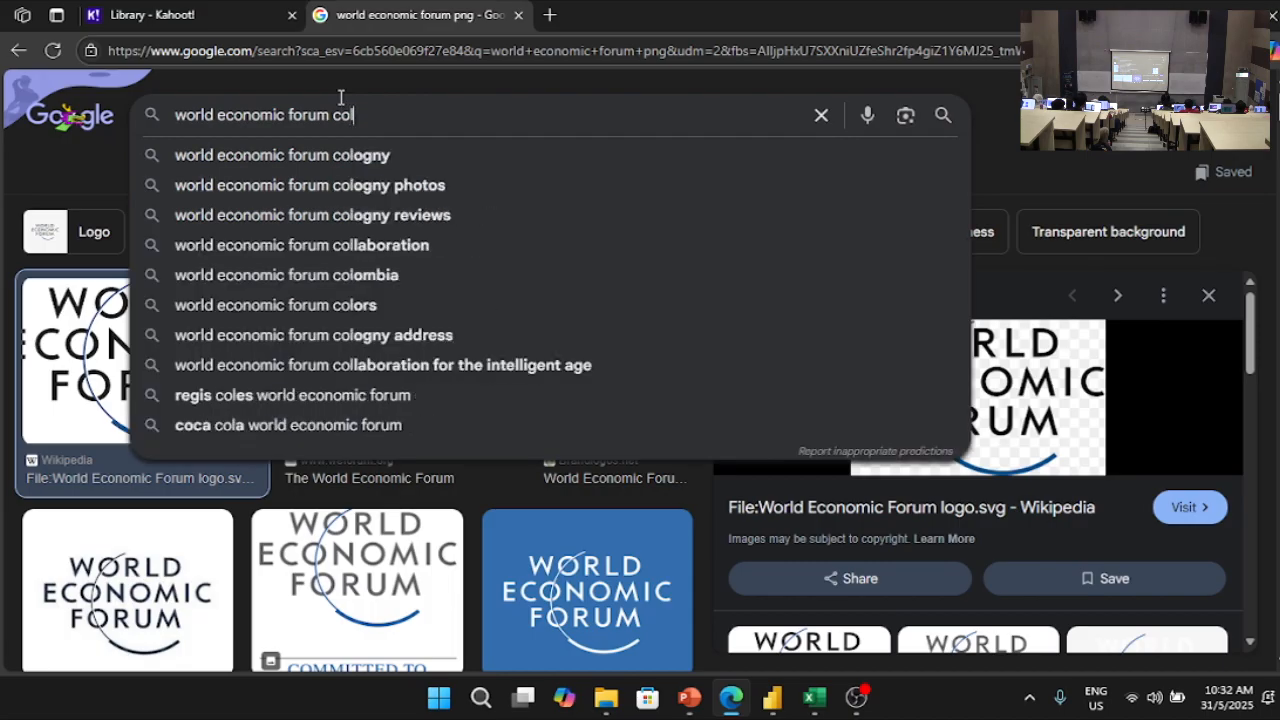
pyautogui.write('our code')
pyautogui.press('Return')
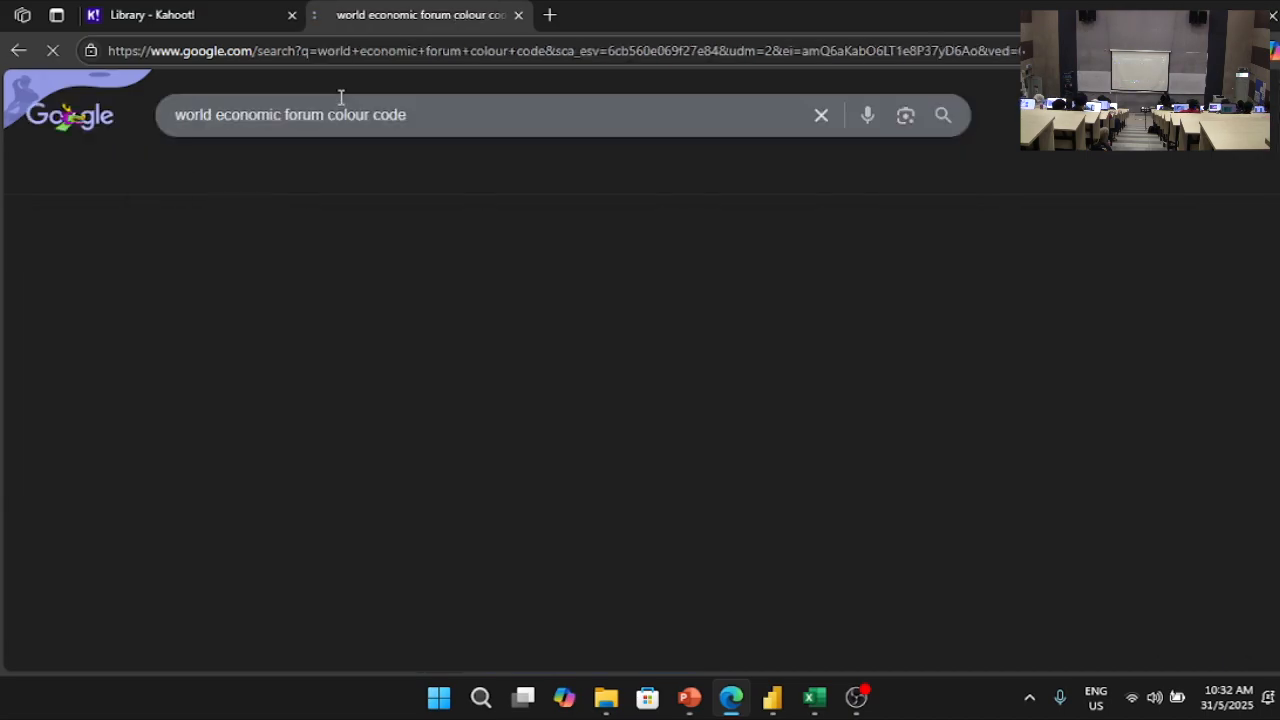
# Step: Open the BrandColorCode.com page from the blue swatch image result and examine the World Economic Forum blue colour codes
pyautogui.click(184, 177)
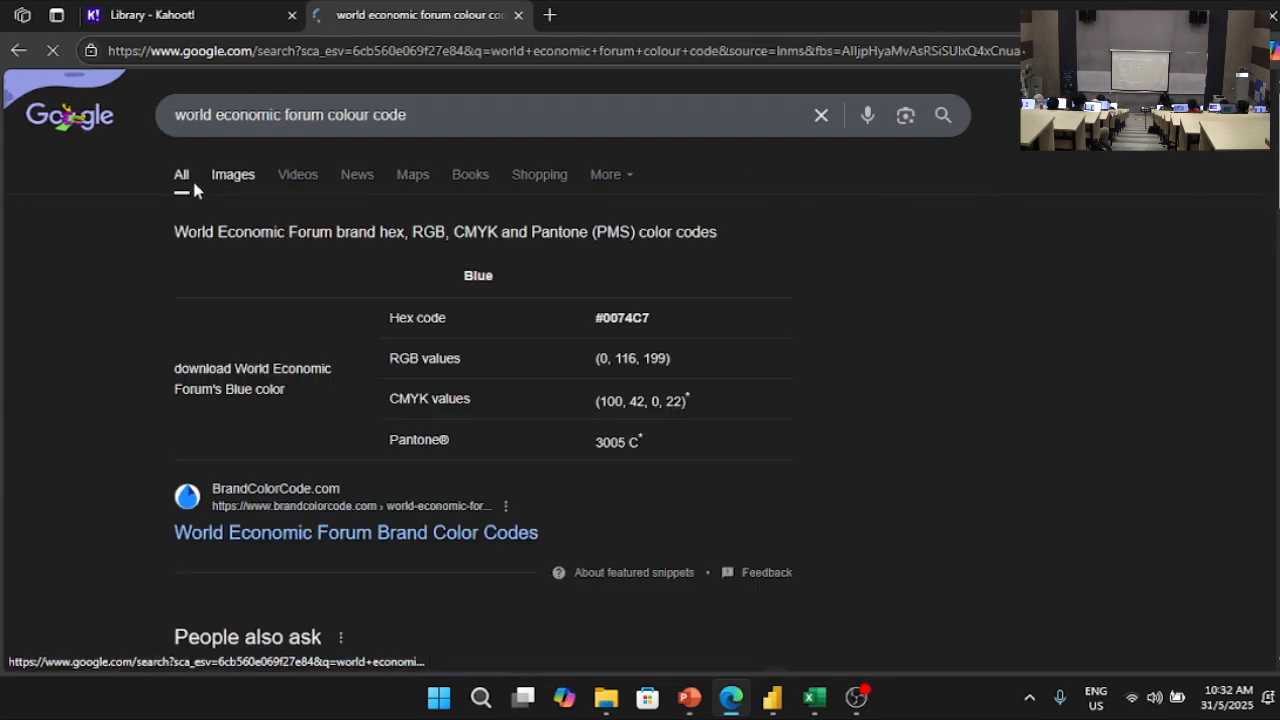
pyautogui.click(234, 177)
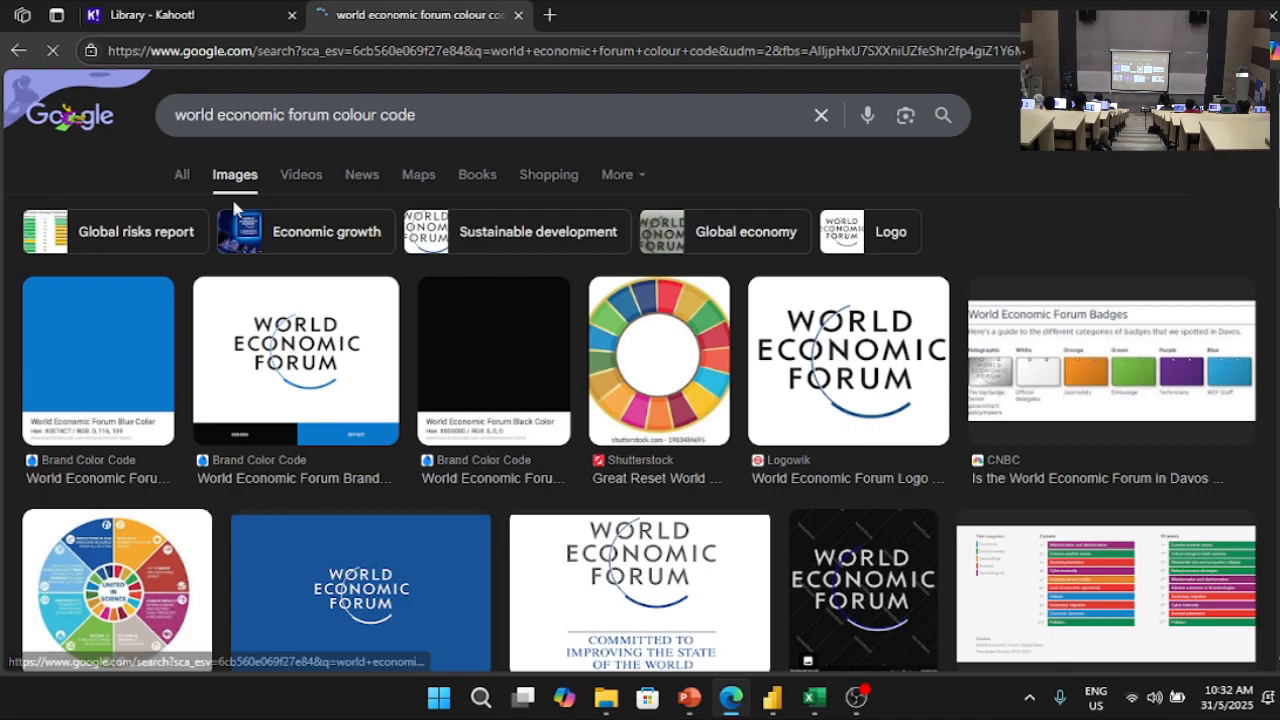
pyautogui.click(110, 370)
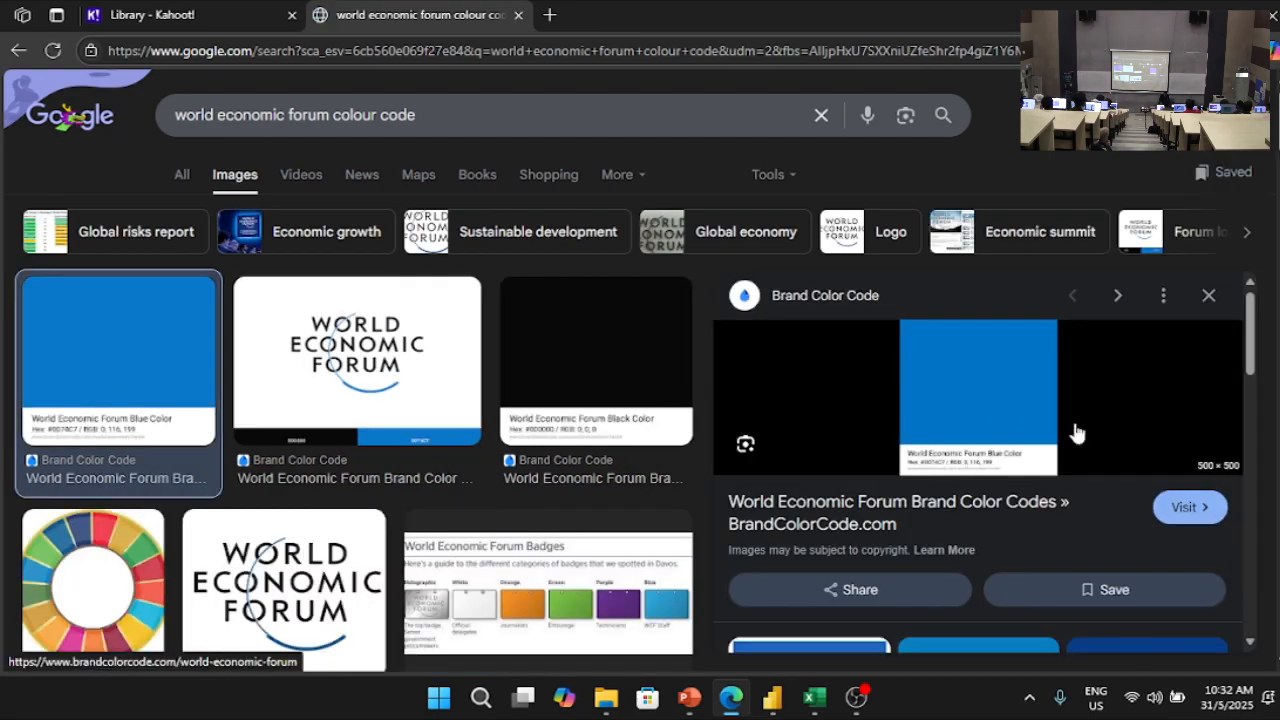
pyautogui.click(958, 503)
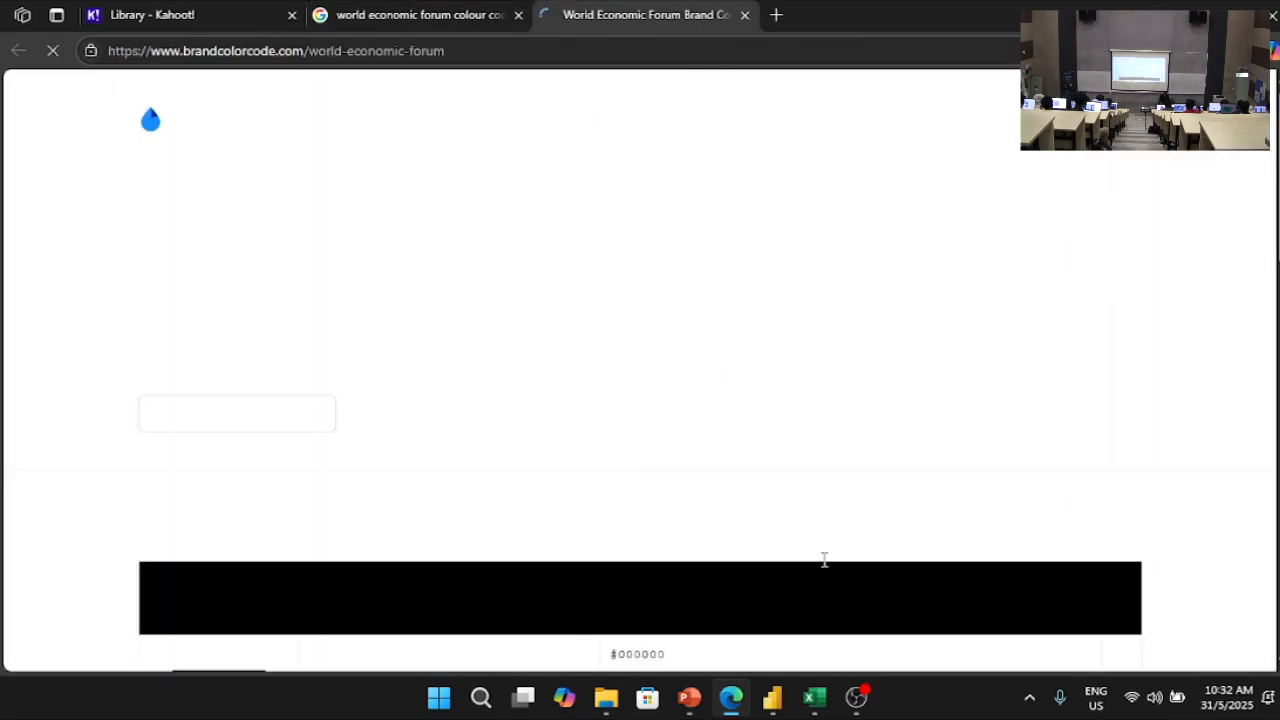
pyautogui.scroll(-10, 690, 490)
pyautogui.scroll(2, 690, 495)
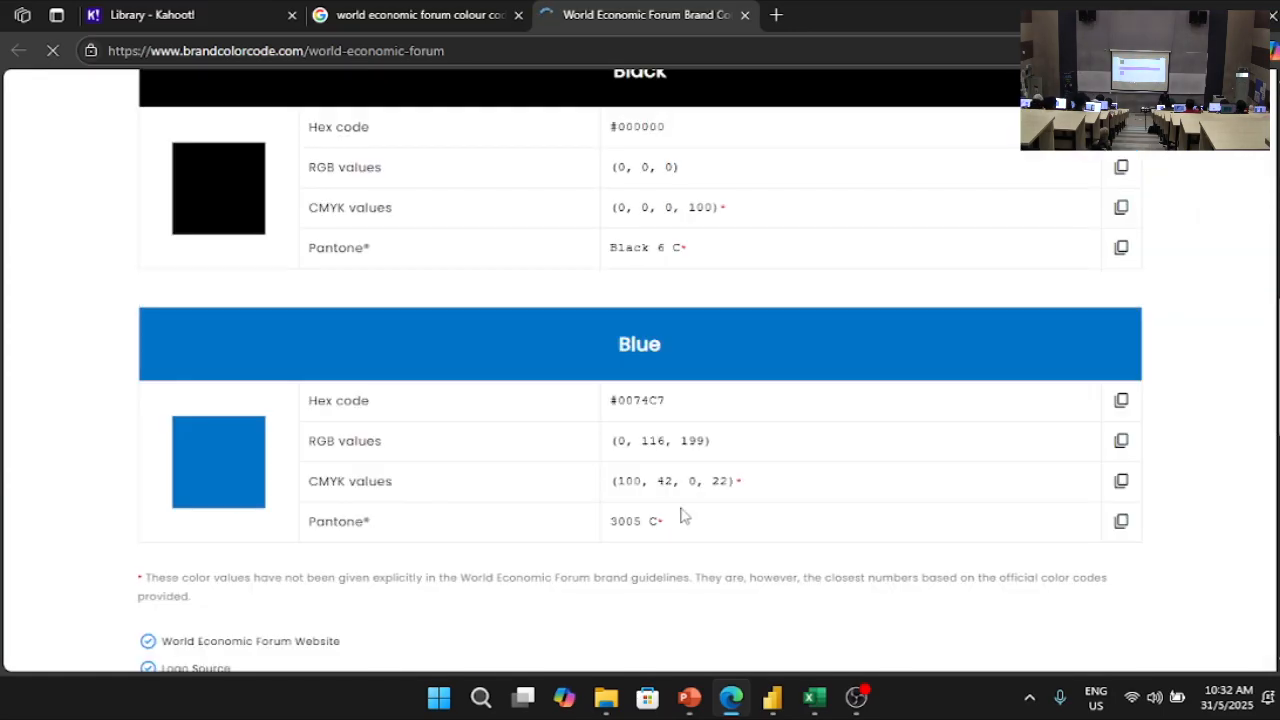
# Step: Dismiss the advertisement on the BrandColorCode.com page and copy the World Economic Forum blue hex code #0074C7
pyautogui.moveTo(774, 700)
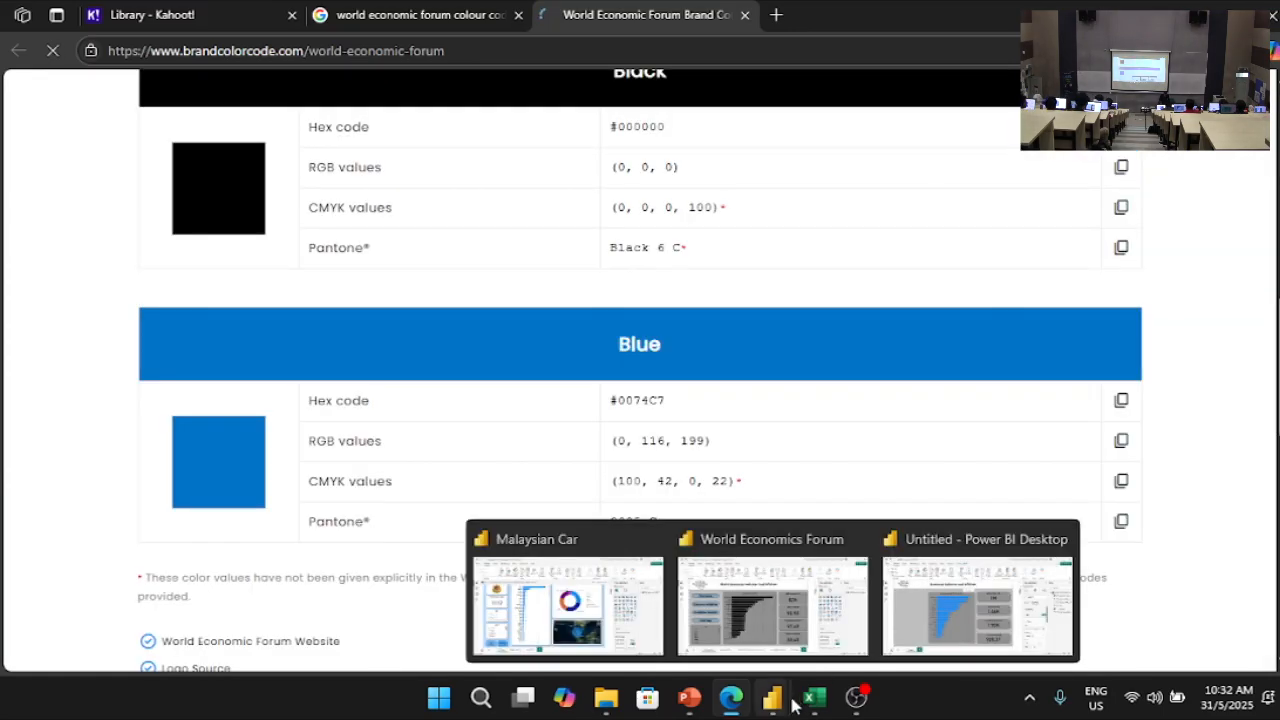
pyautogui.click(952, 625)
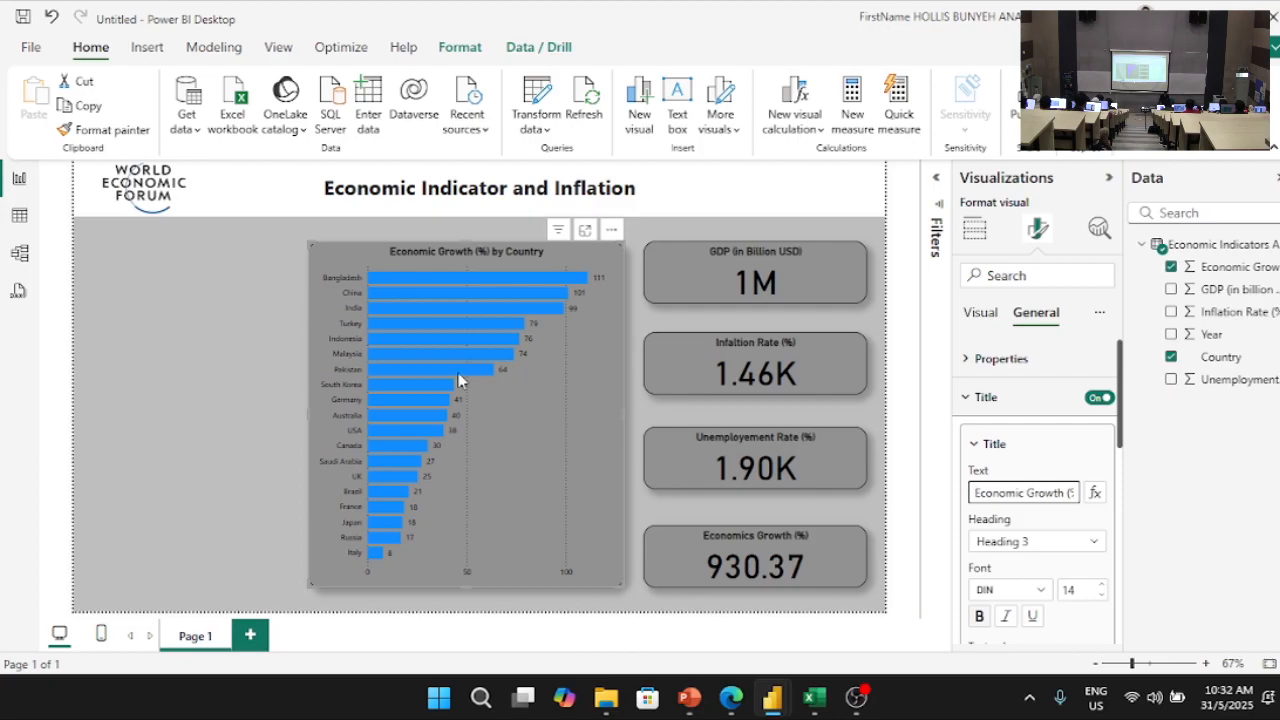
pyautogui.hotkey('alt', 'Tab')
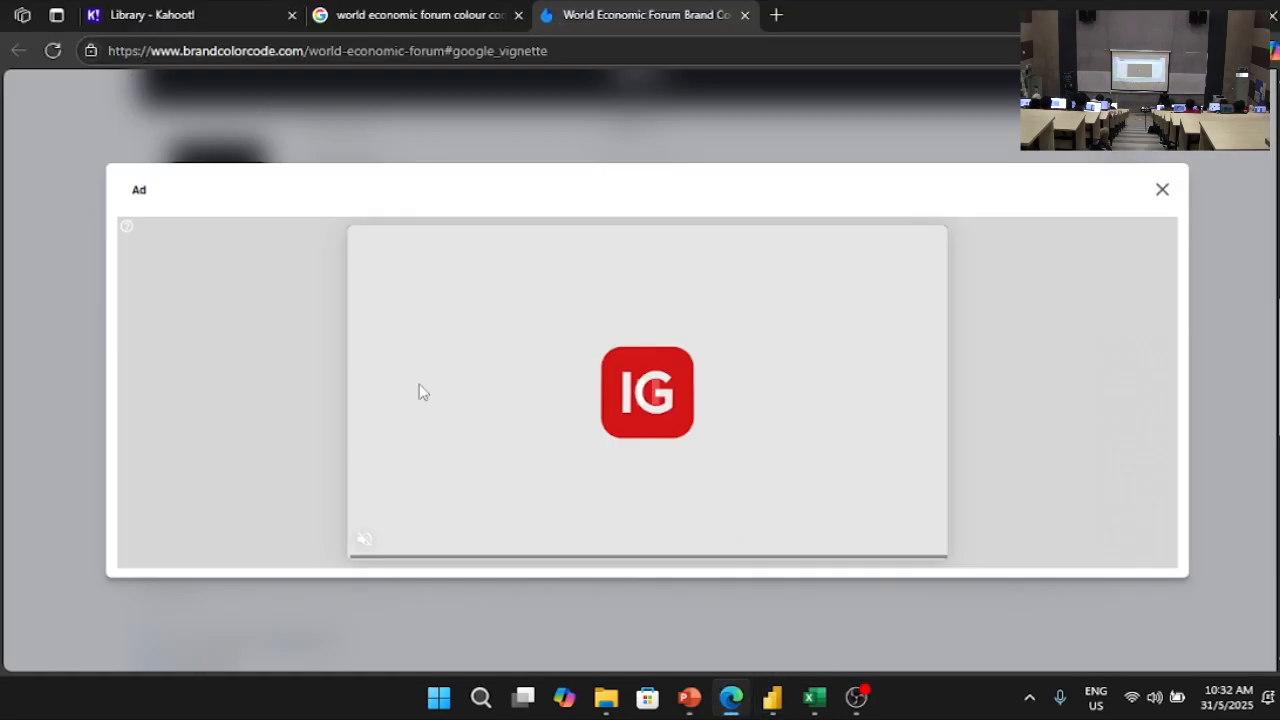
pyautogui.click(1162, 190)
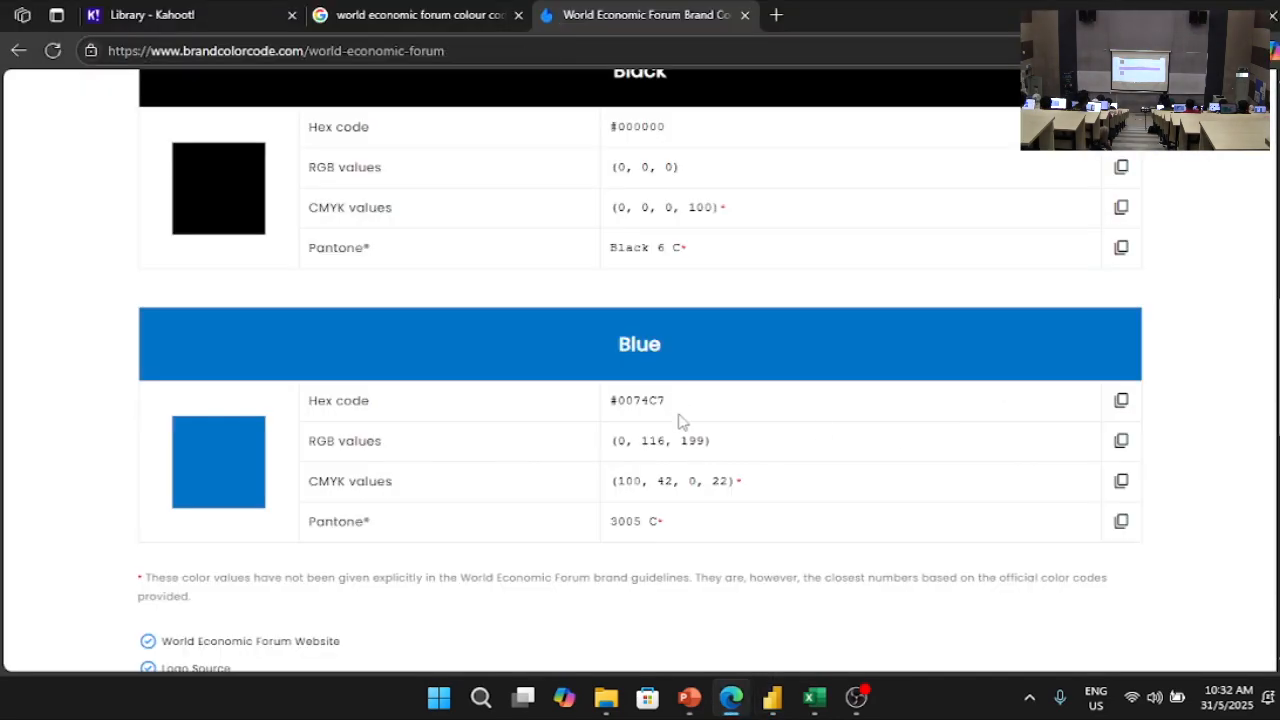
pyautogui.moveTo(680, 403); pyautogui.dragTo(594, 401)
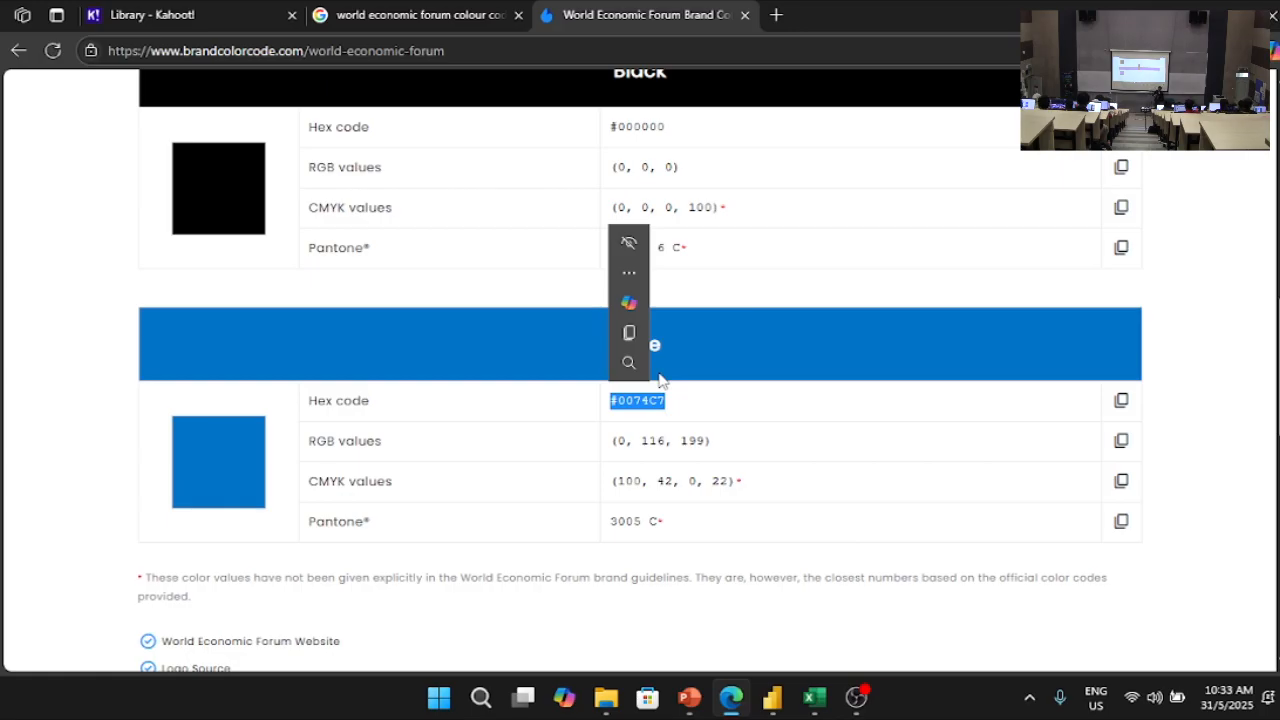
pyautogui.rightClick(651, 405)
pyautogui.click(736, 97)
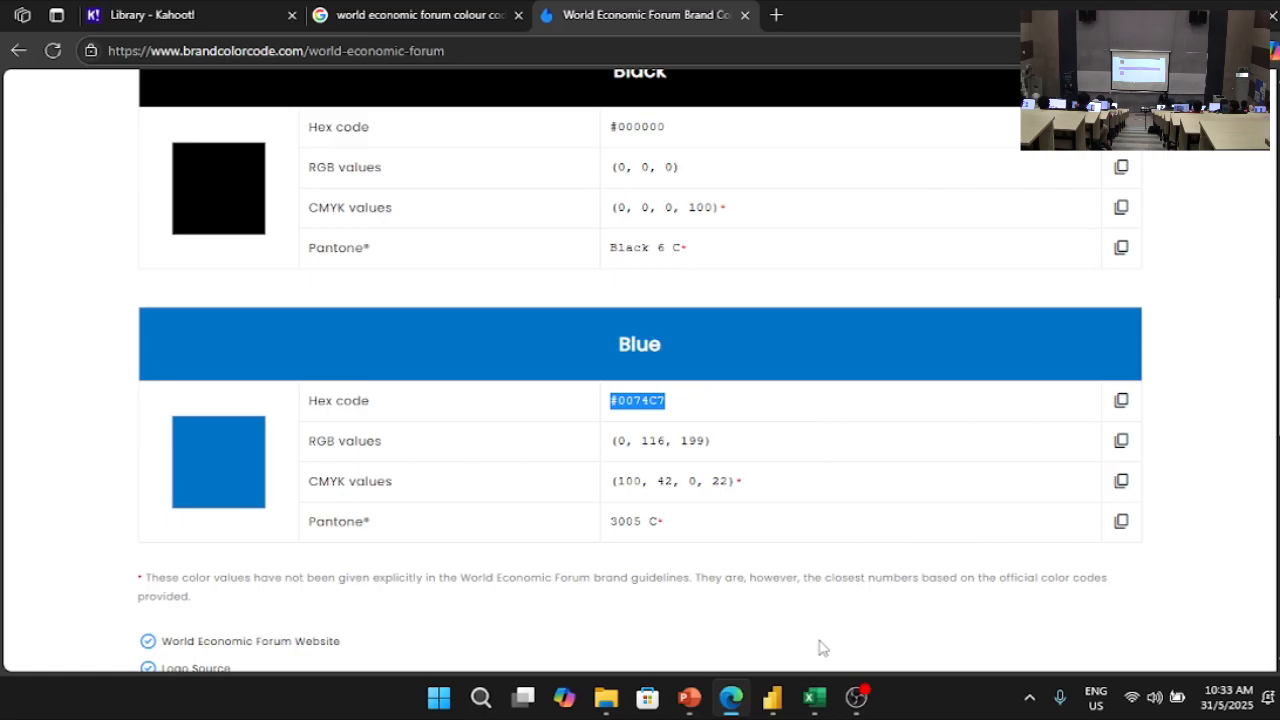
# Step: Switch to the untitled Power BI report and open the Bars formatting settings of the economic growth chart
pyautogui.moveTo(772, 697)
pyautogui.click(966, 596)
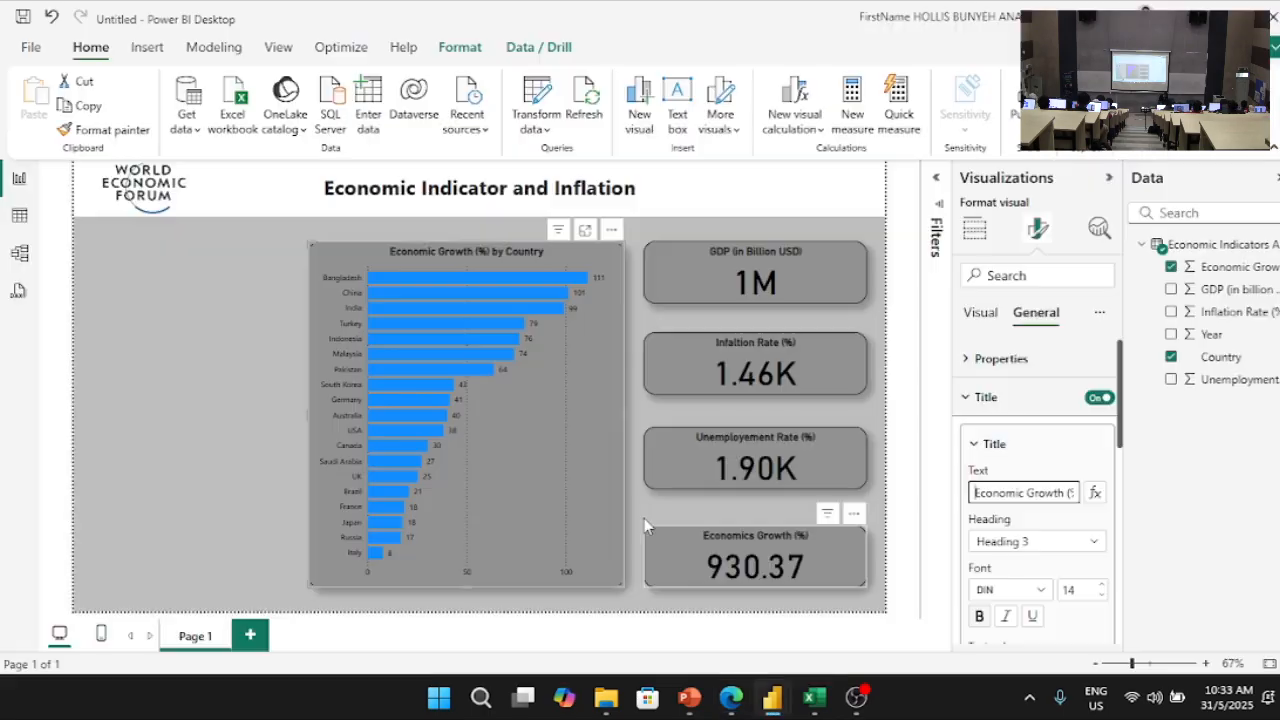
pyautogui.click(455, 313)
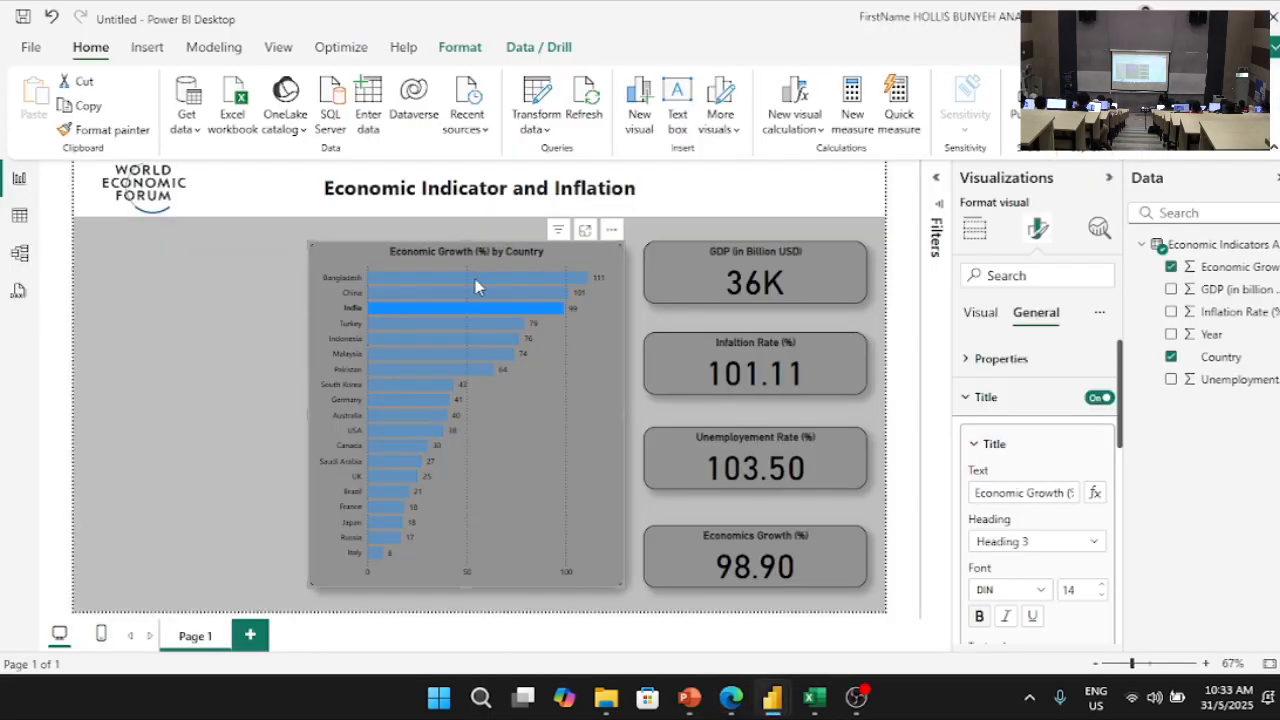
pyautogui.click(476, 280)
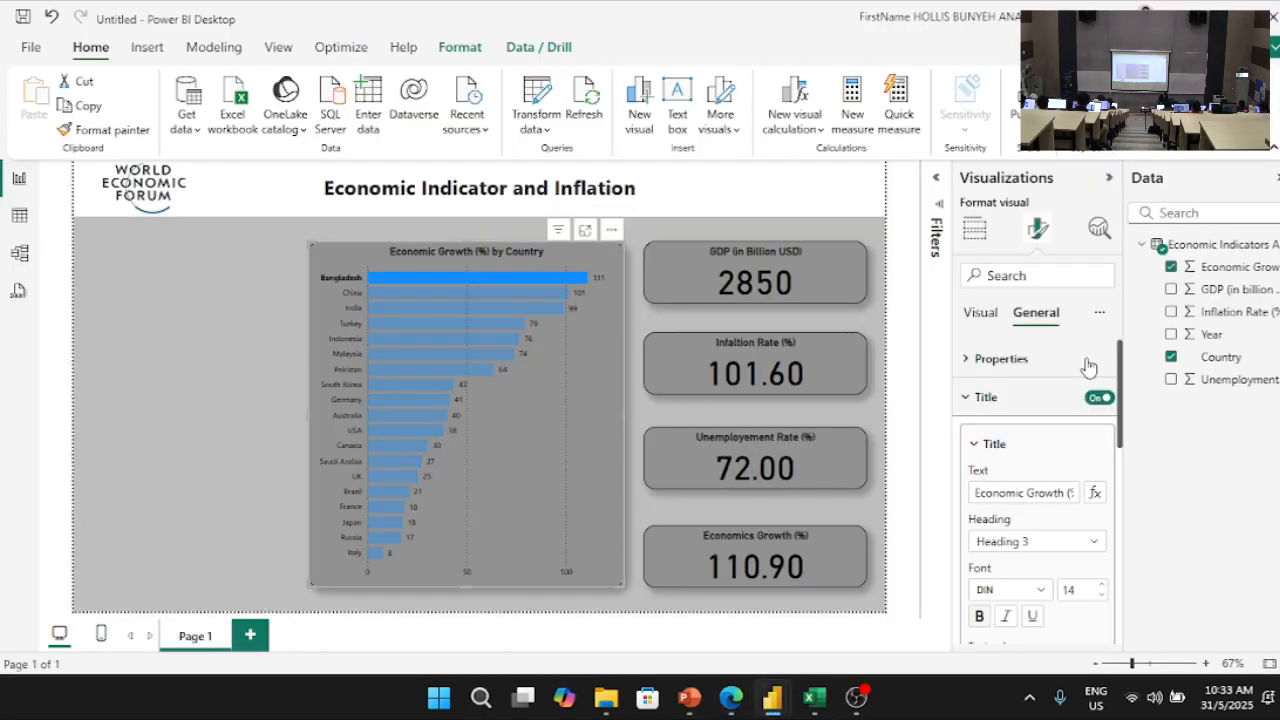
pyautogui.click(982, 312)
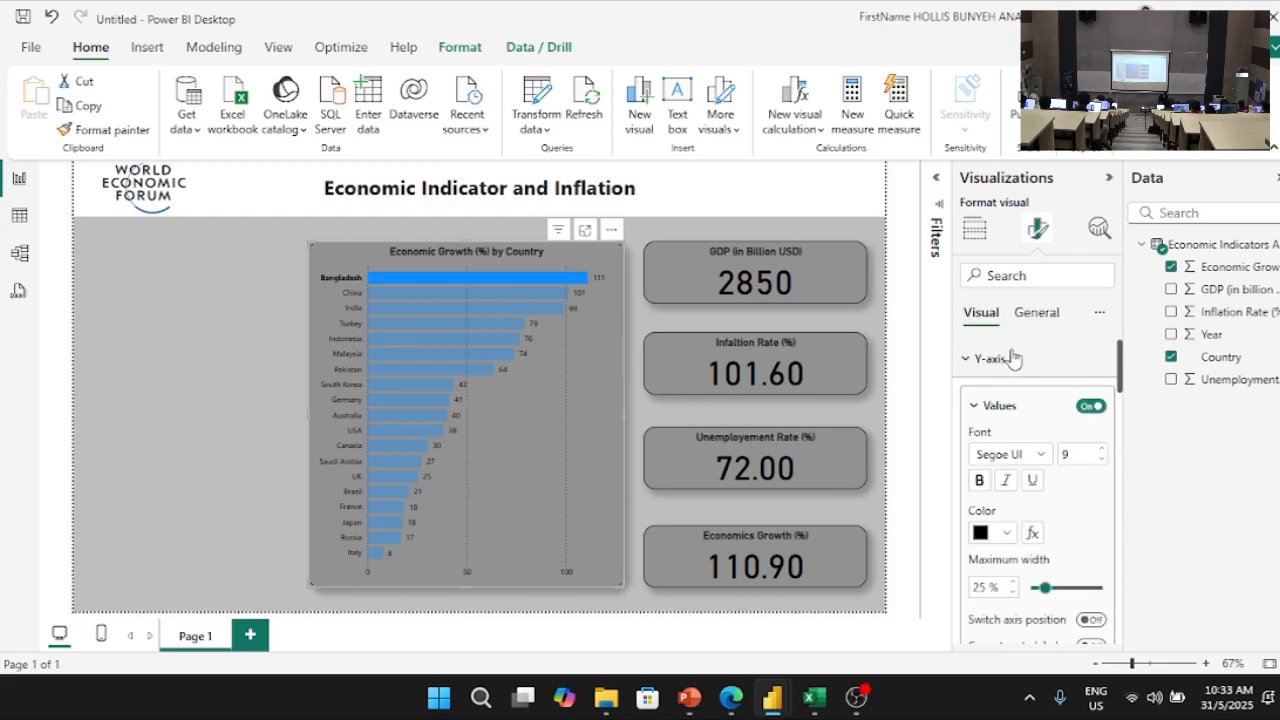
pyautogui.scroll(-10, 1008, 472)
pyautogui.click(986, 471)
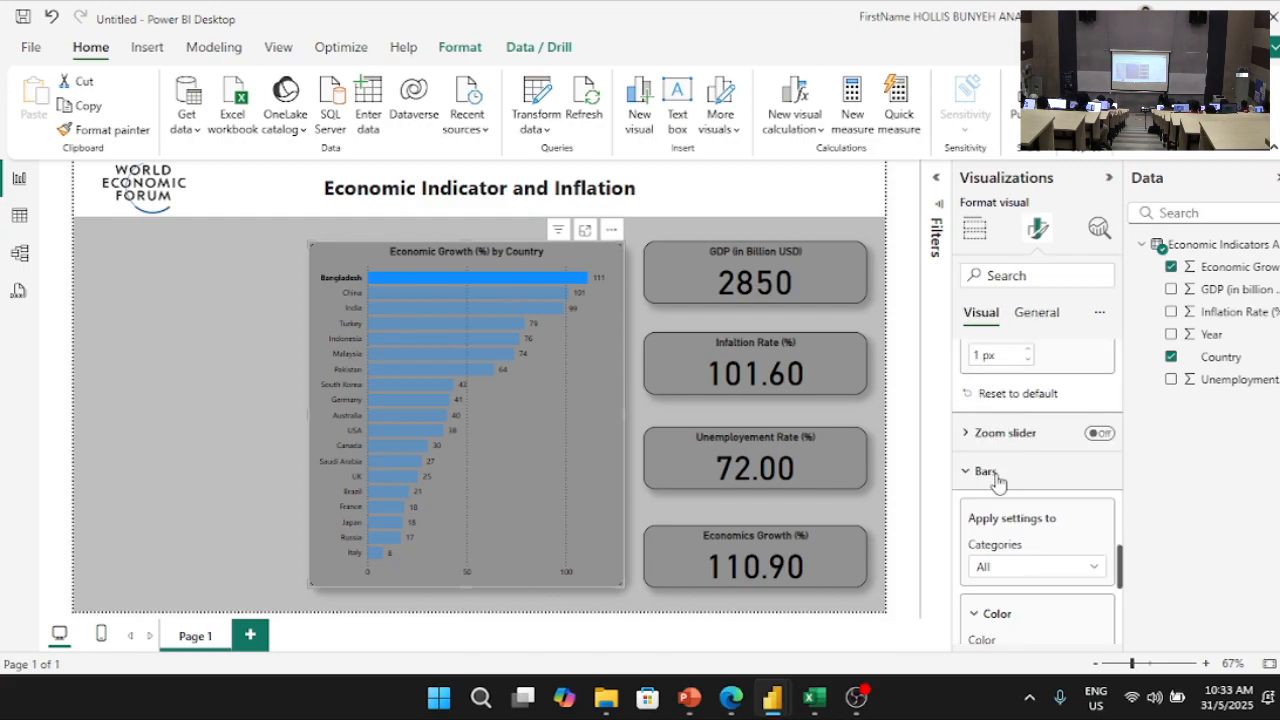
# Step: Try to apply the copied World Economic Forum blue hex code as the custom colour of all the chart's bars
pyautogui.scroll(-3, 998, 487)
pyautogui.click(1006, 443)
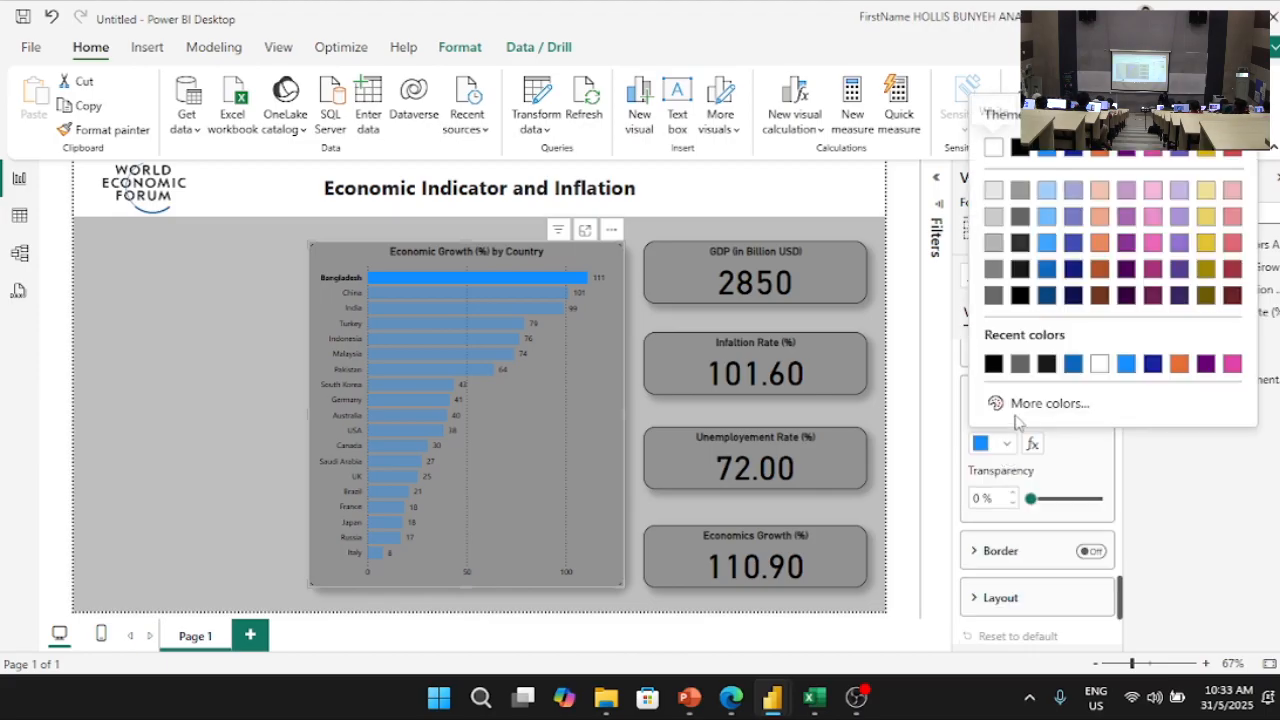
pyautogui.click(1028, 404)
pyautogui.click(1038, 390)
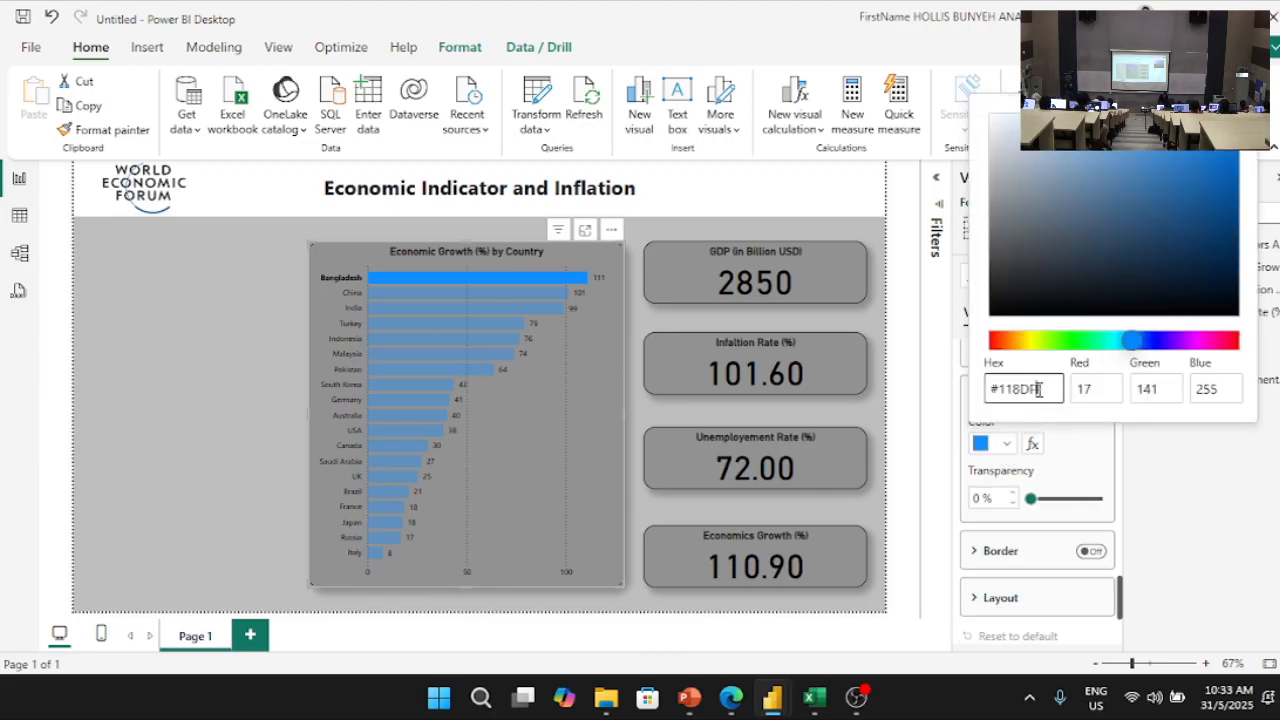
pyautogui.moveTo(1043, 389); pyautogui.dragTo(988, 392)
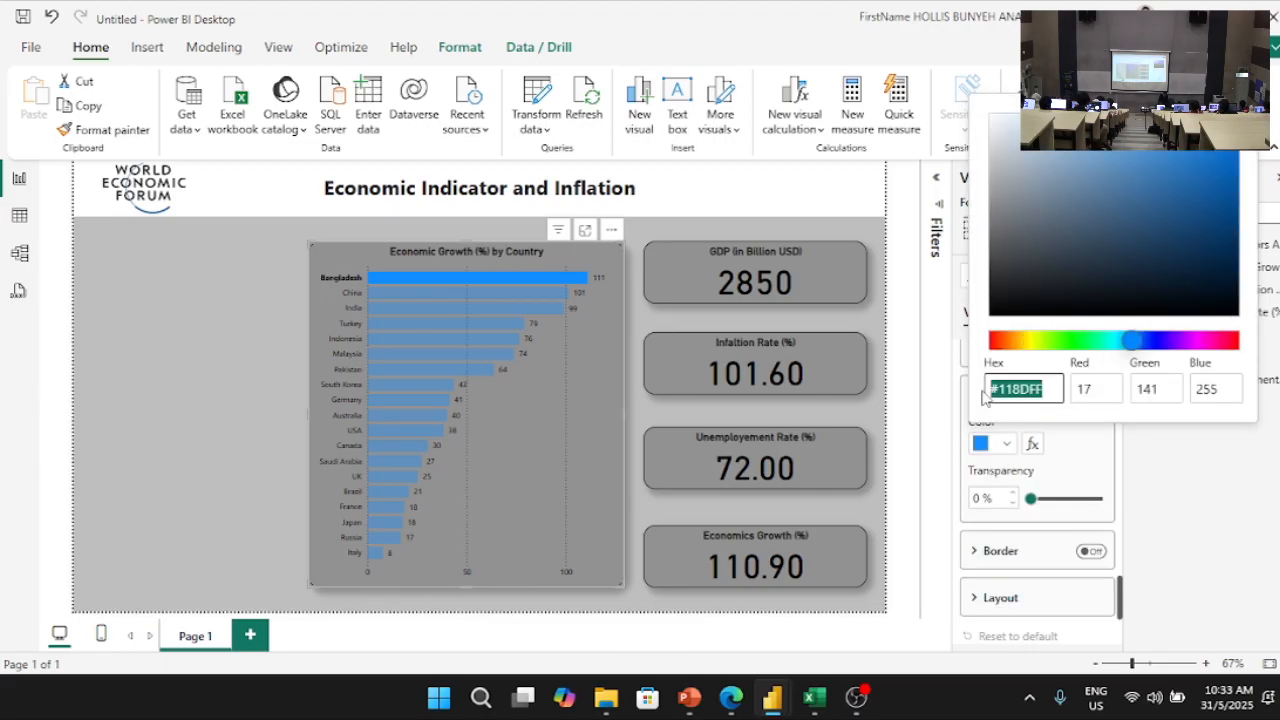
pyautogui.click(1058, 392)
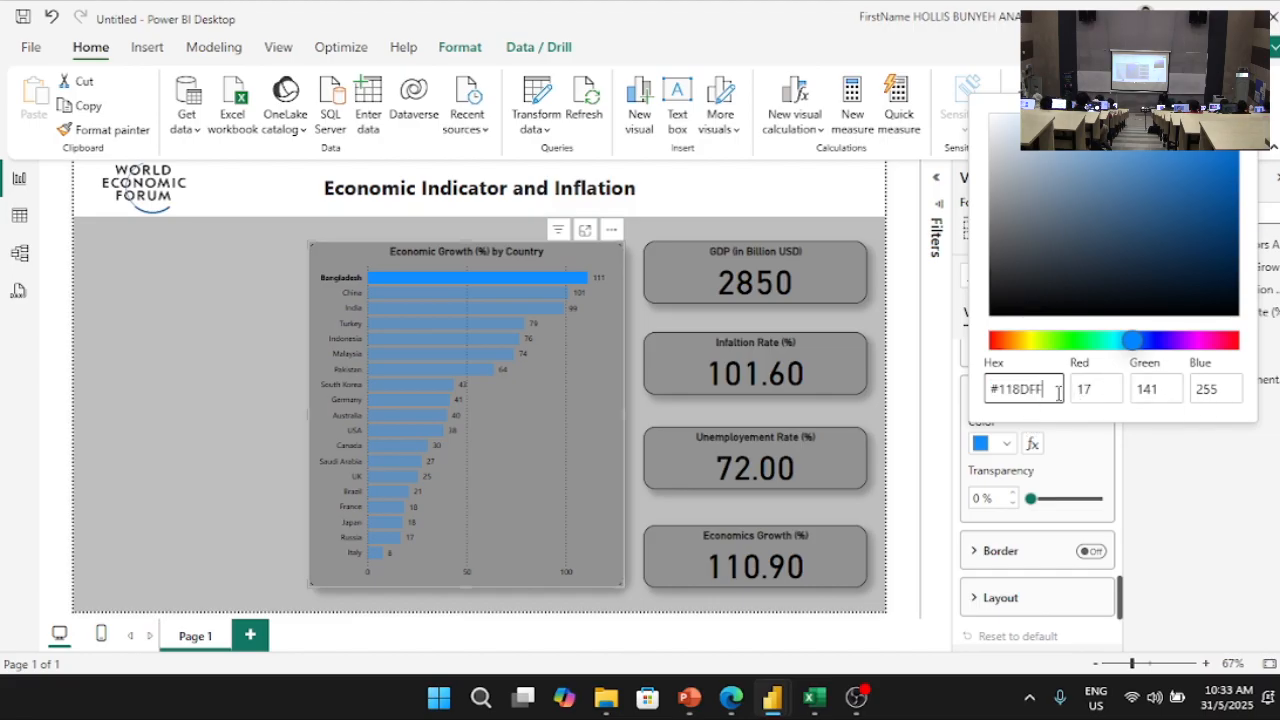
pyautogui.hotkey('ctrl', 'a')
pyautogui.write('#0074C')
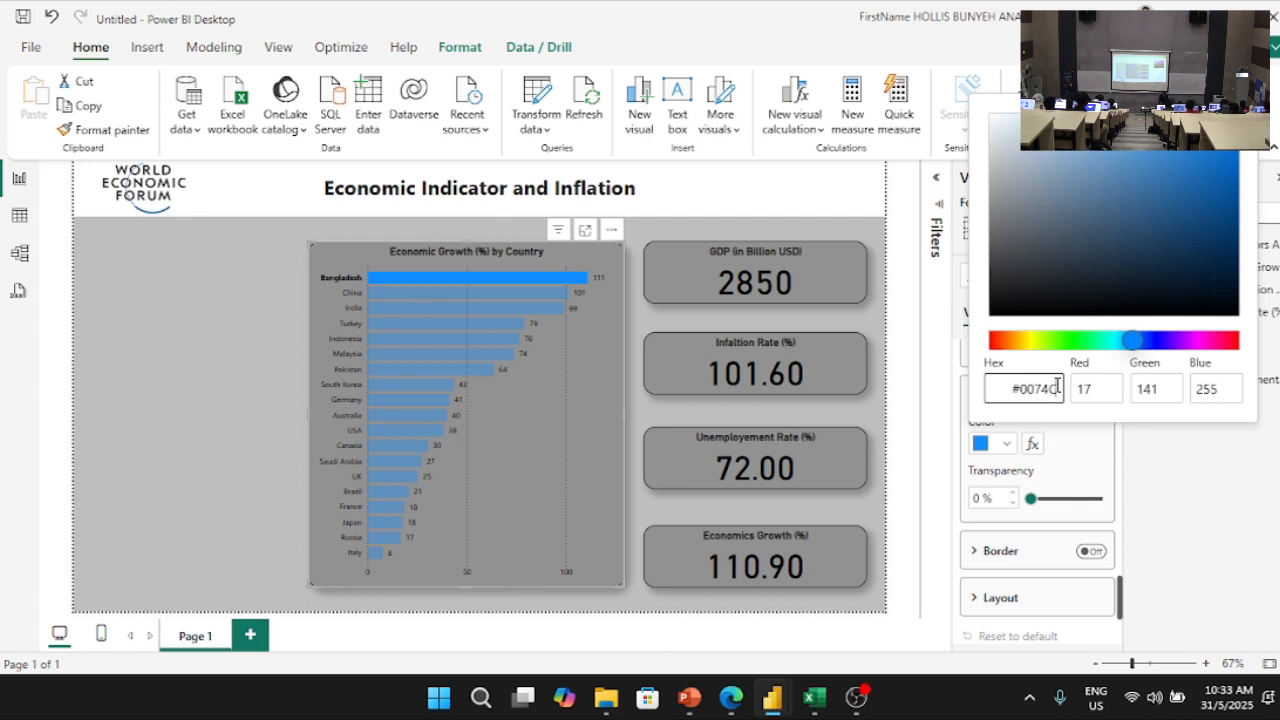
pyautogui.click(1013, 389)
pyautogui.press('BackSpace')
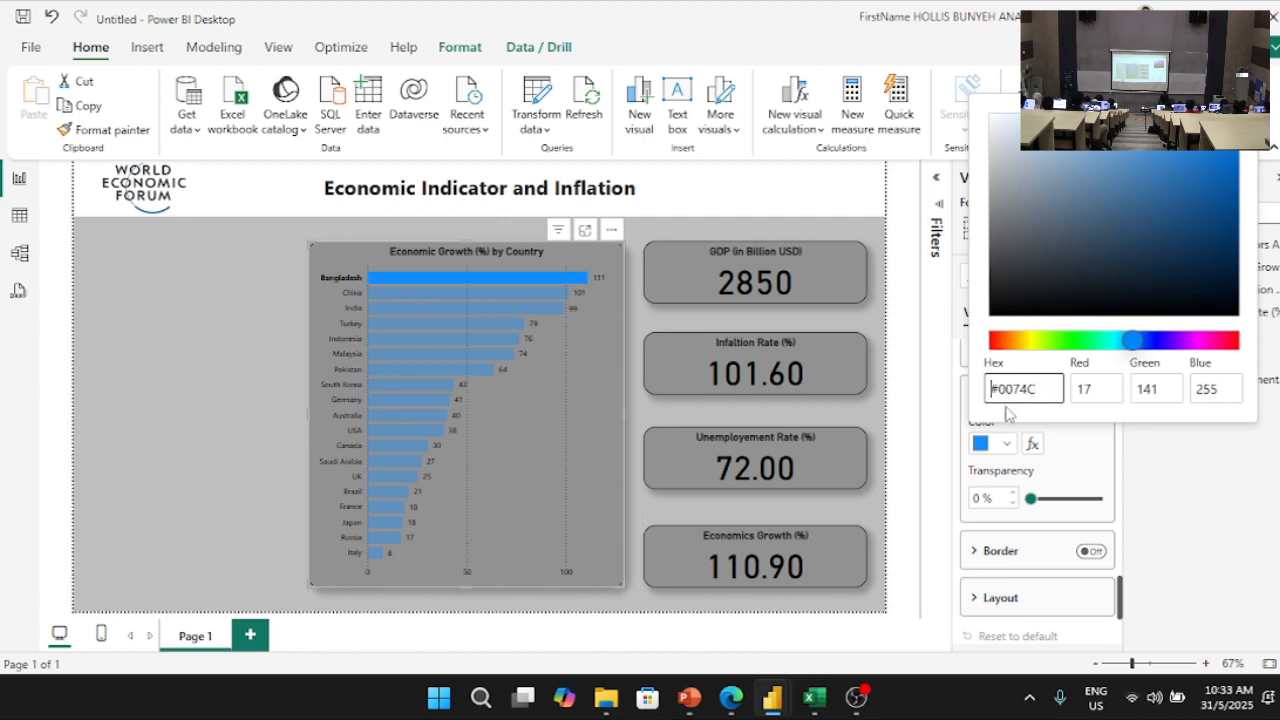
pyautogui.click(614, 381)
pyautogui.click(572, 280)
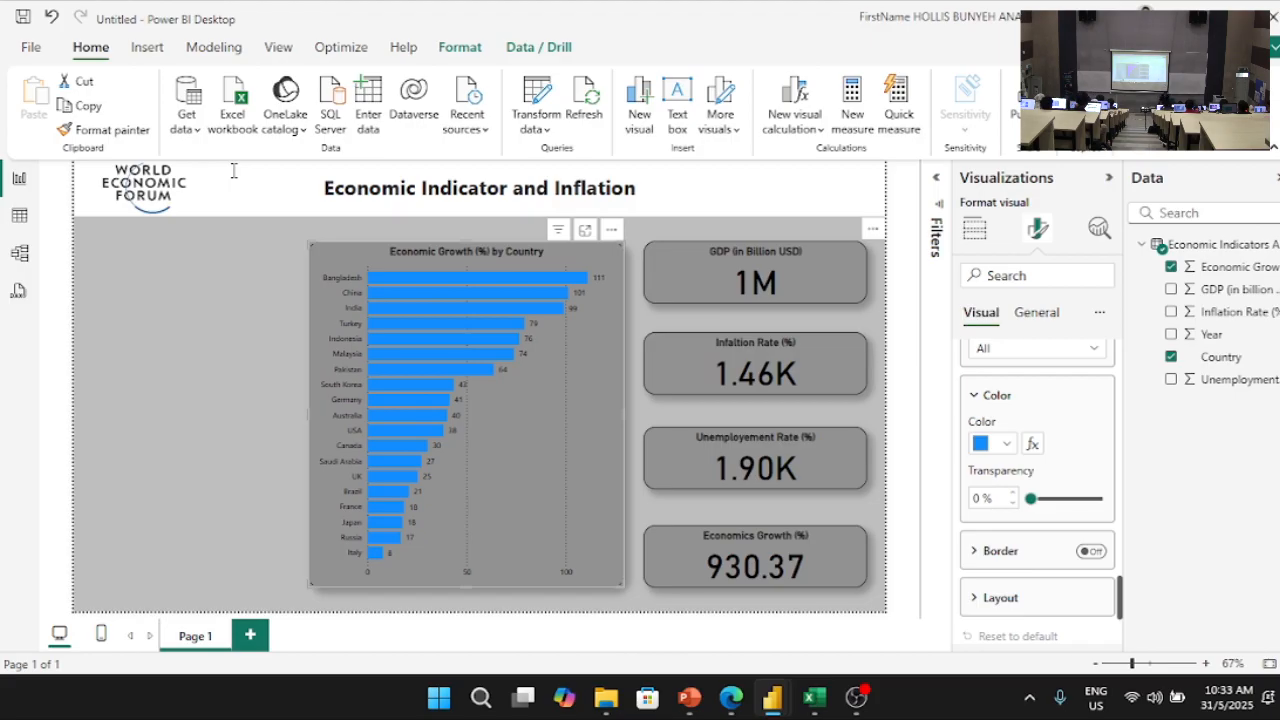
# Step: Switch to Edge, search Google again for "world economic forum colour code" and close the older duplicate search tab
pyautogui.moveTo(731, 697)
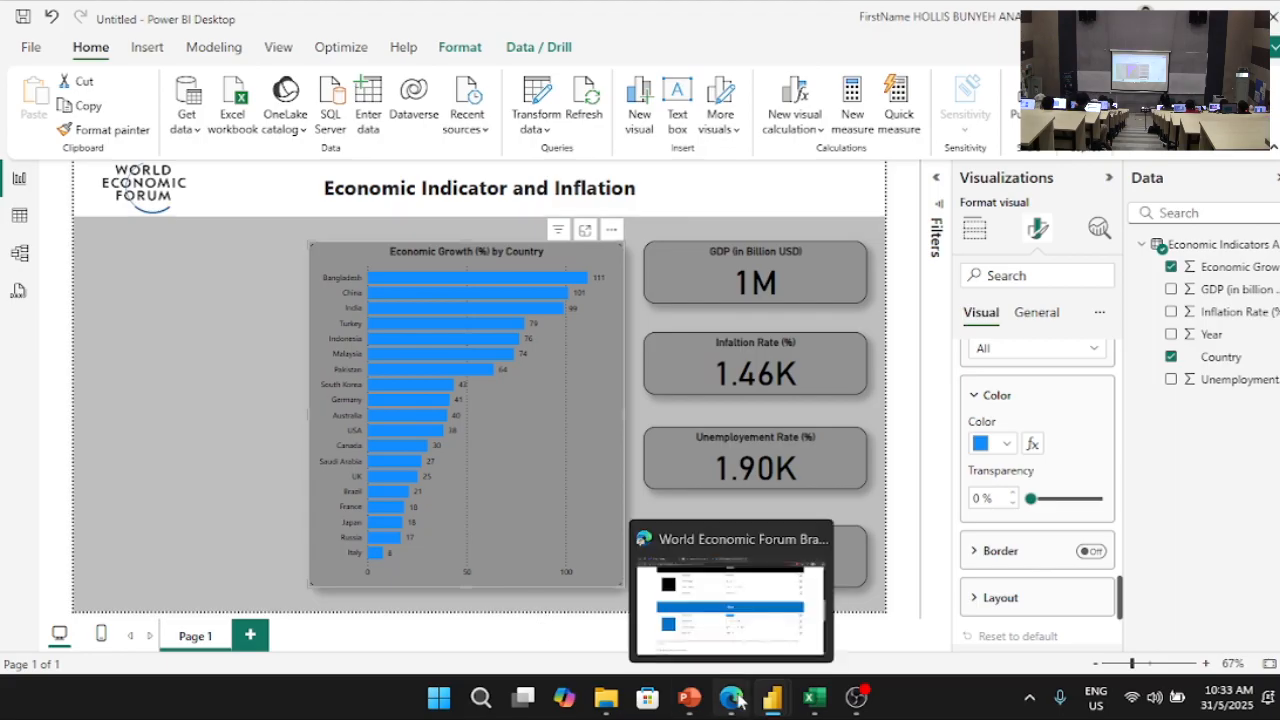
pyautogui.click(737, 632)
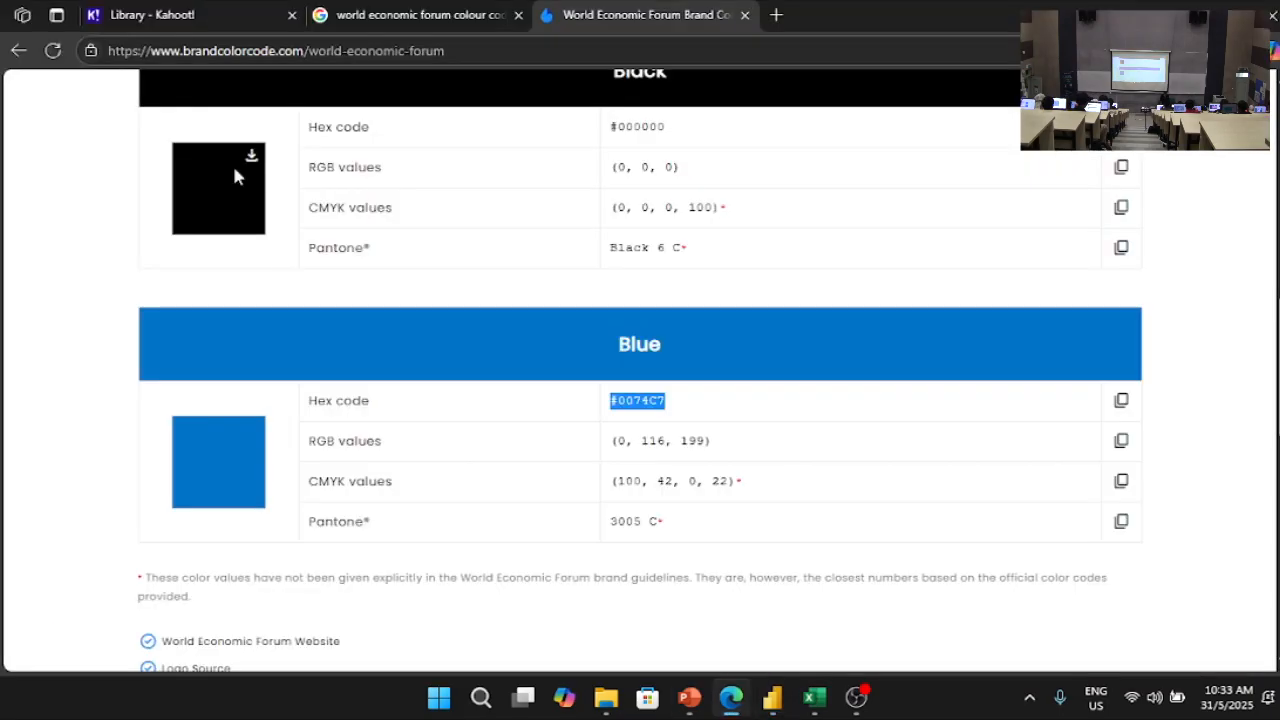
pyautogui.click(291, 51)
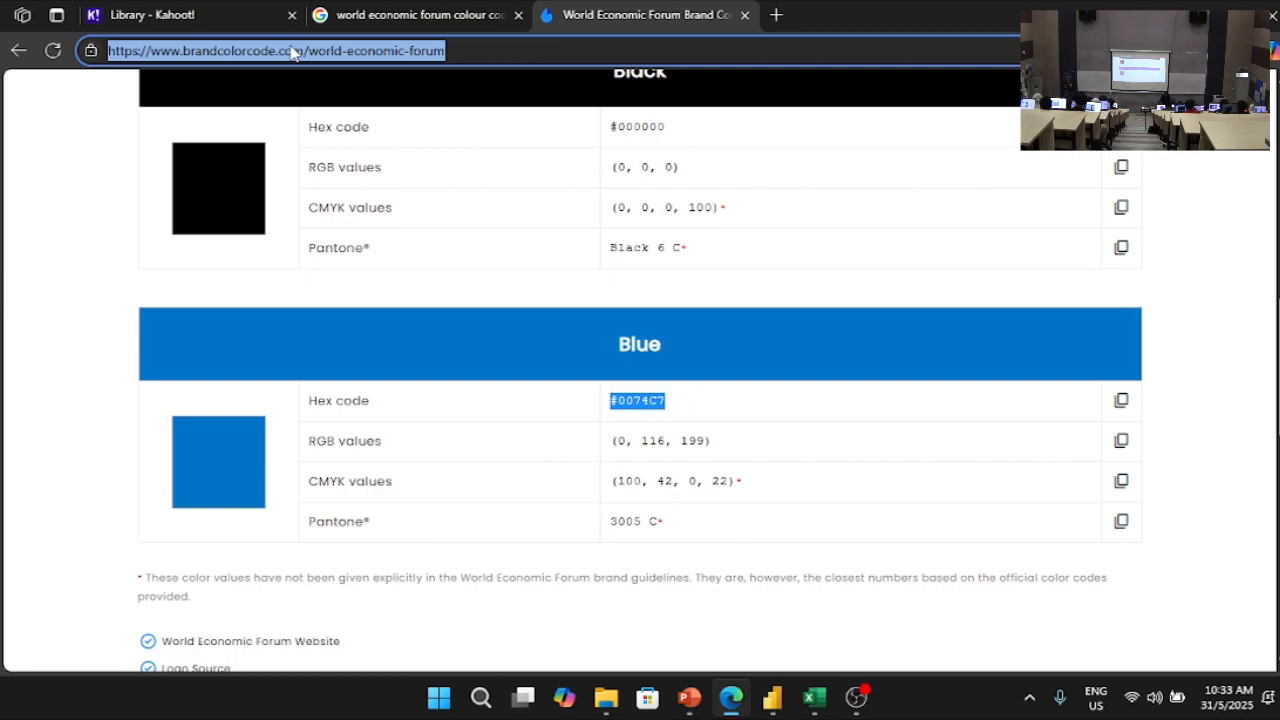
pyautogui.write('world econom')
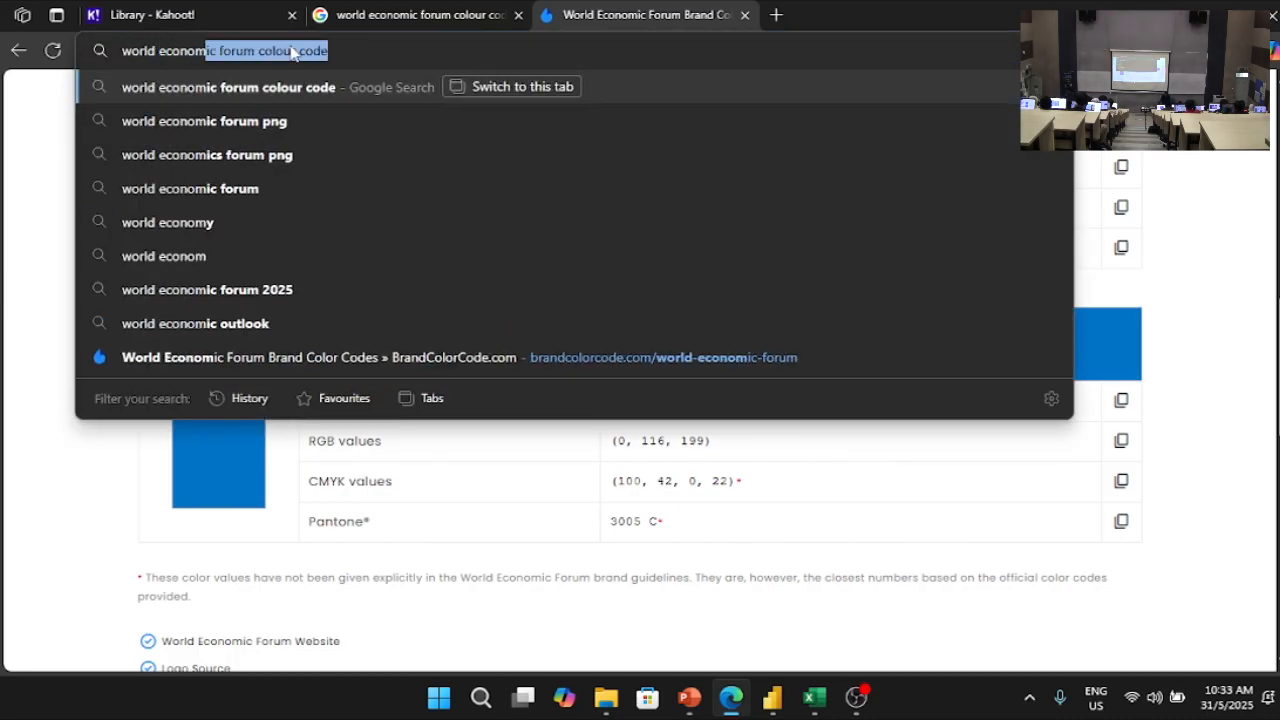
pyautogui.press('BackSpace')
pyautogui.write('ic forum')
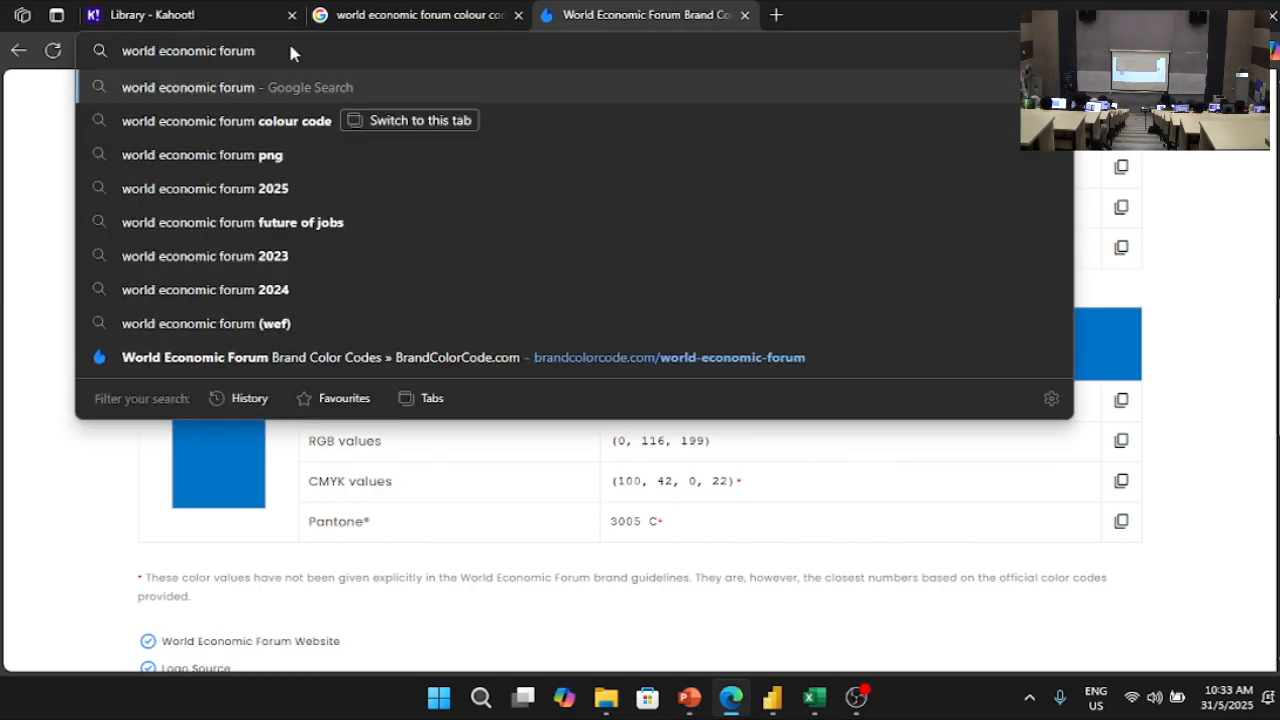
pyautogui.press('Down')
pyautogui.press('Return')
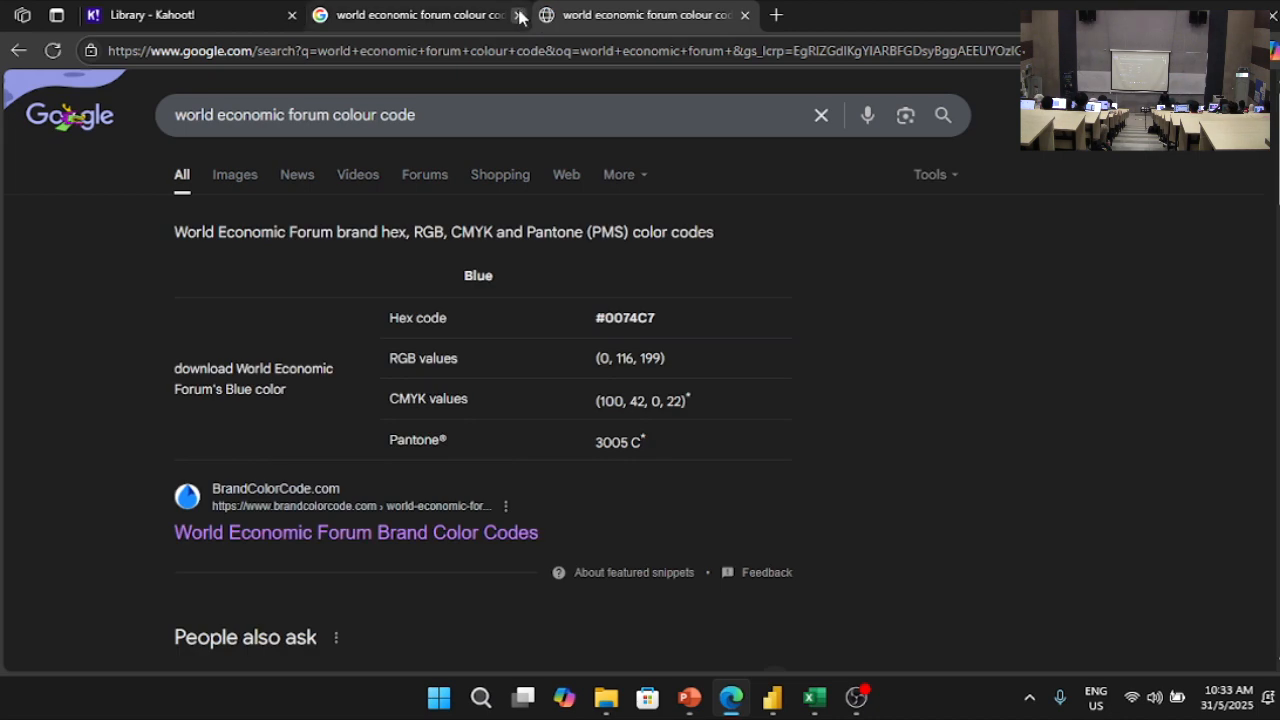
pyautogui.click(519, 15)
# Step: Copy the blue hex code #0074C7 from the featured snippet in the search results
pyautogui.moveTo(662, 316); pyautogui.dragTo(600, 322)
pyautogui.rightClick(603, 325)
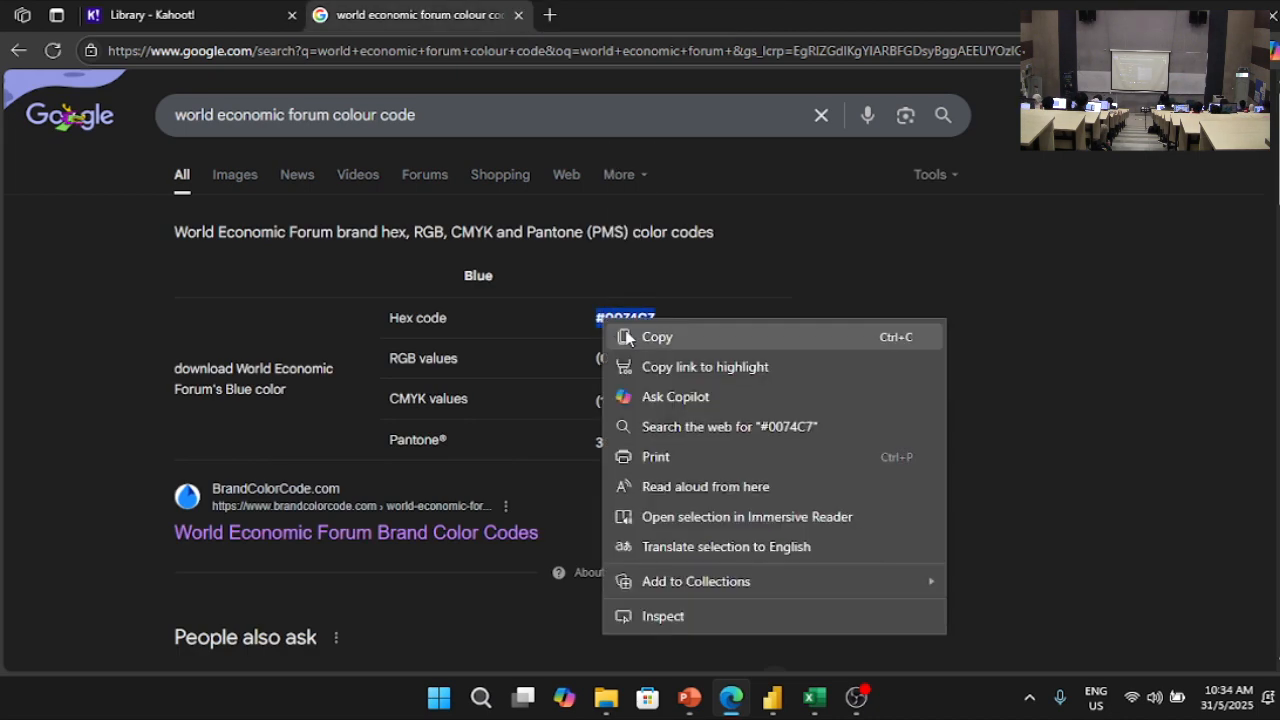
pyautogui.click(626, 330)
# Step: Switch back to the untitled Power BI report and examine the hex value in the bars' custom colour picker
pyautogui.moveTo(772, 697)
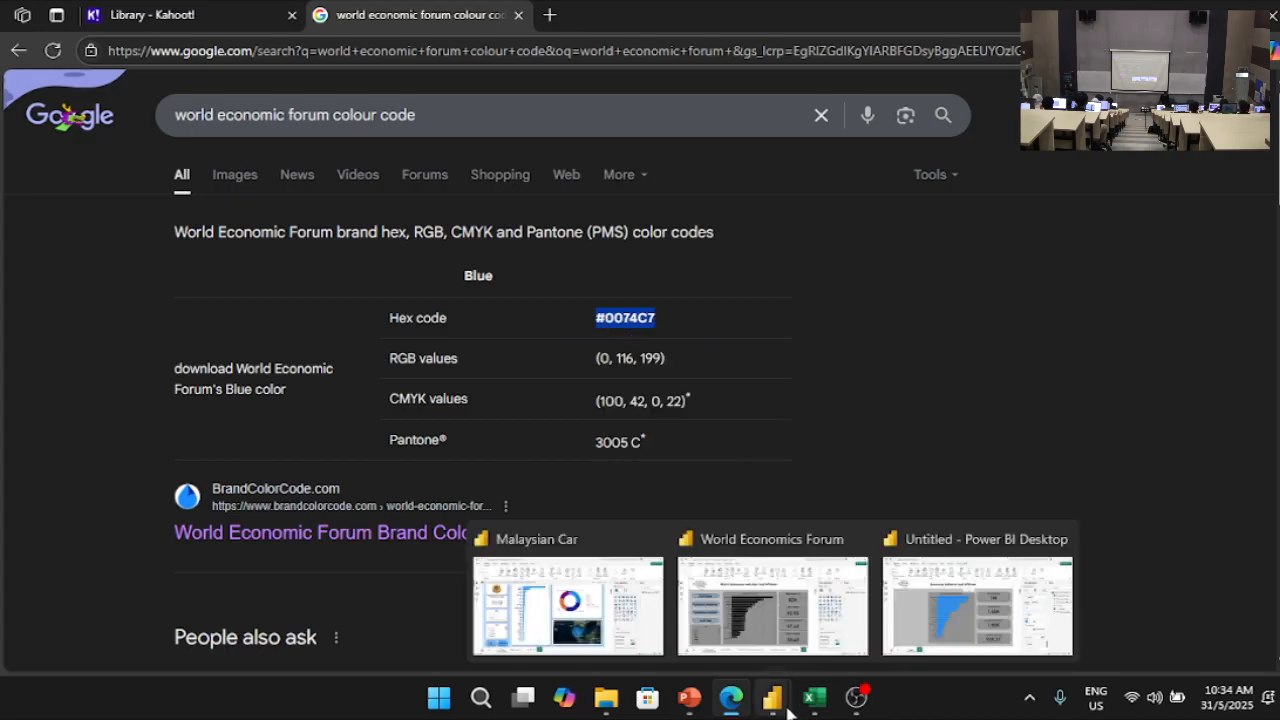
pyautogui.click(926, 620)
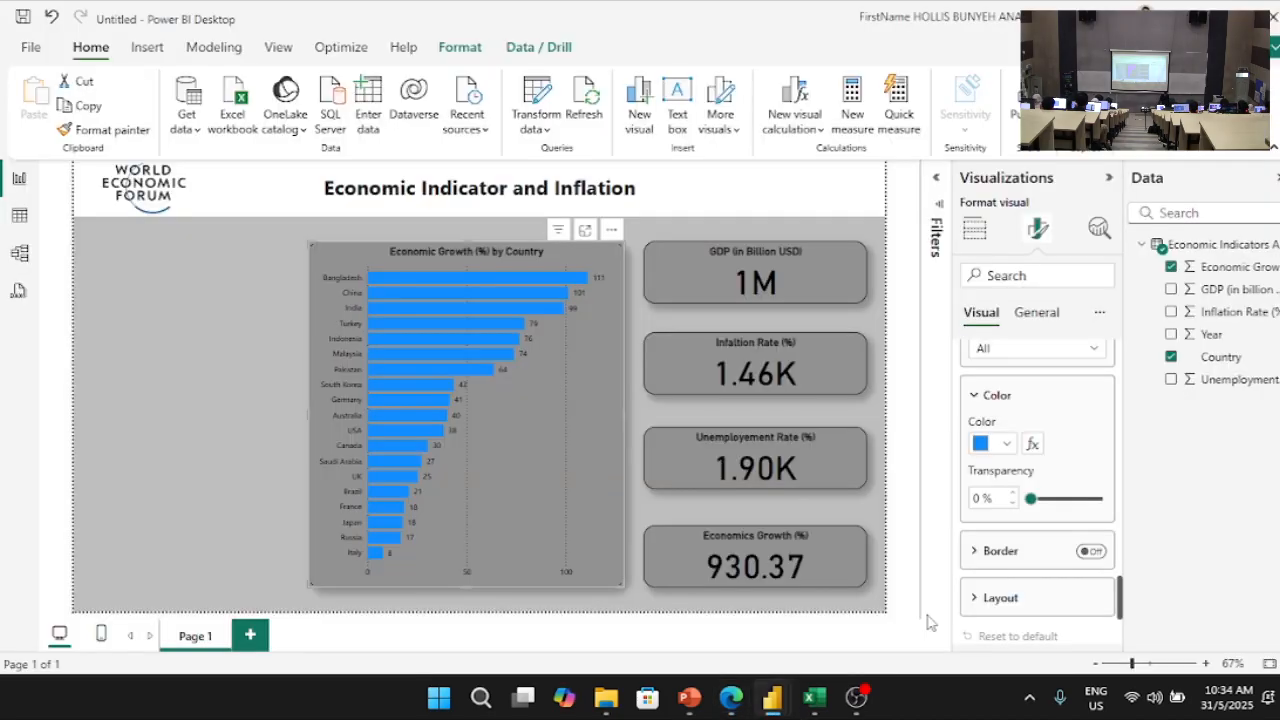
pyautogui.click(1006, 443)
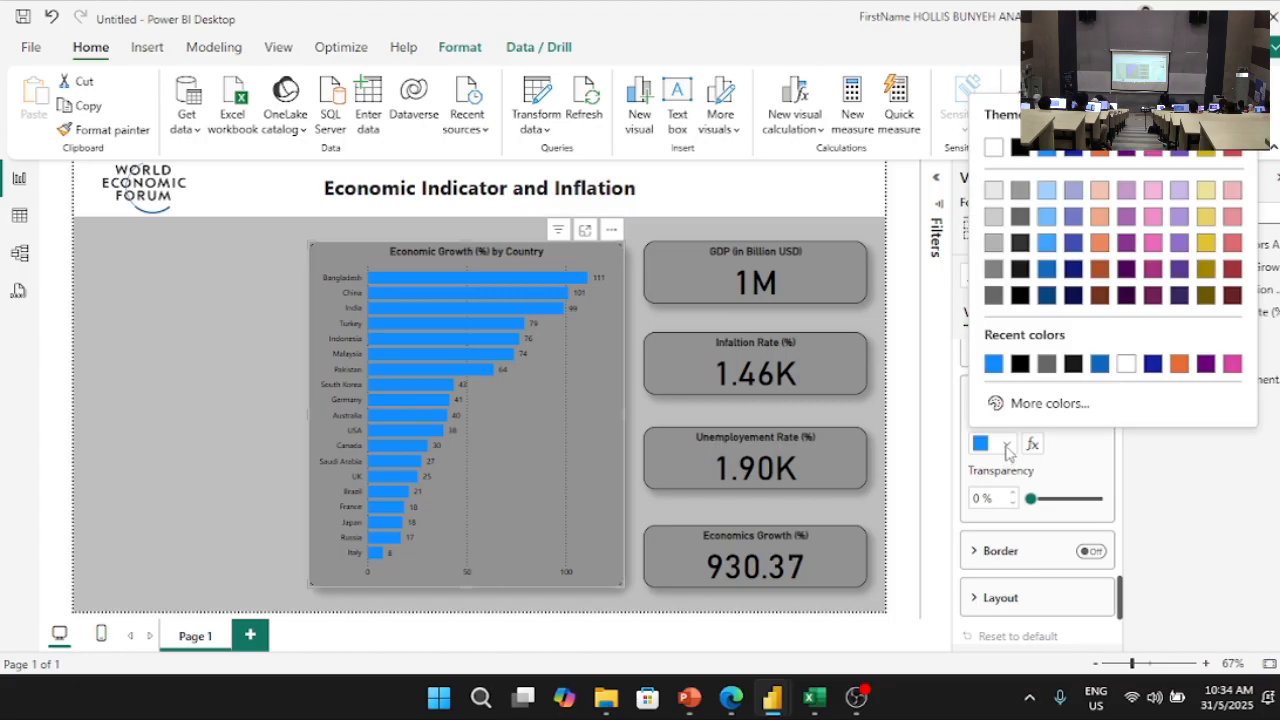
pyautogui.click(1010, 403)
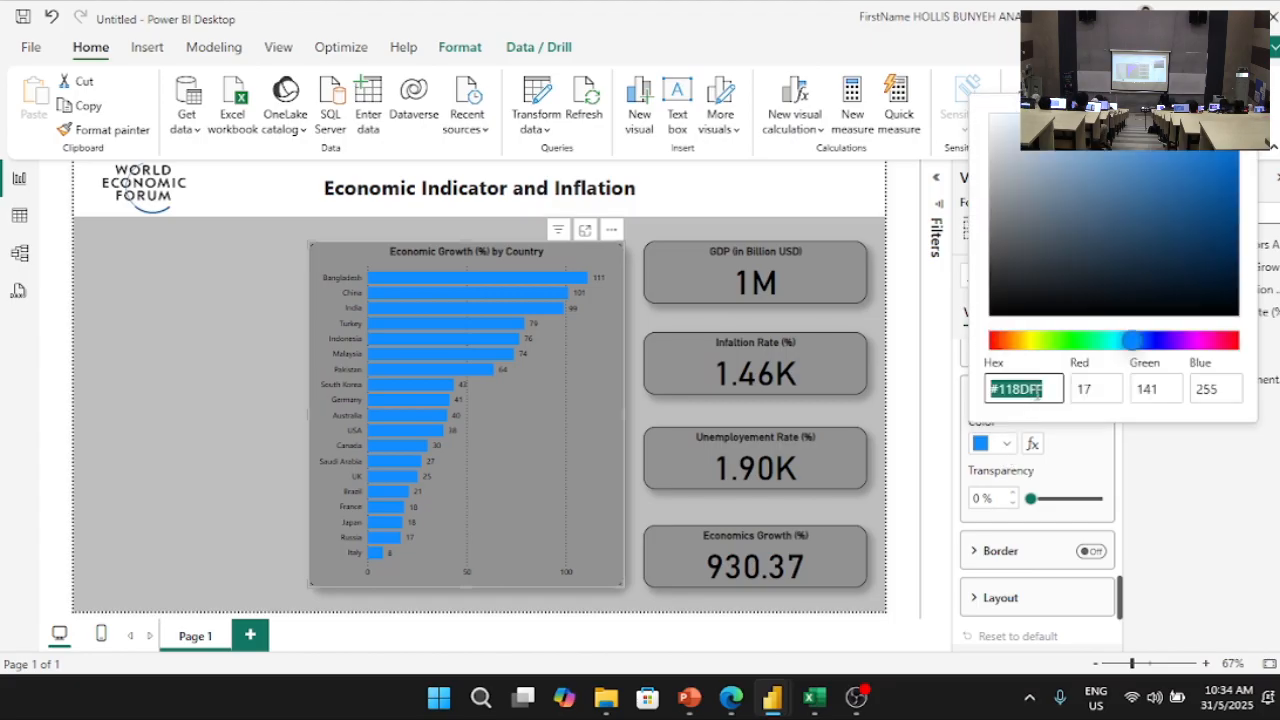
pyautogui.click(1063, 444)
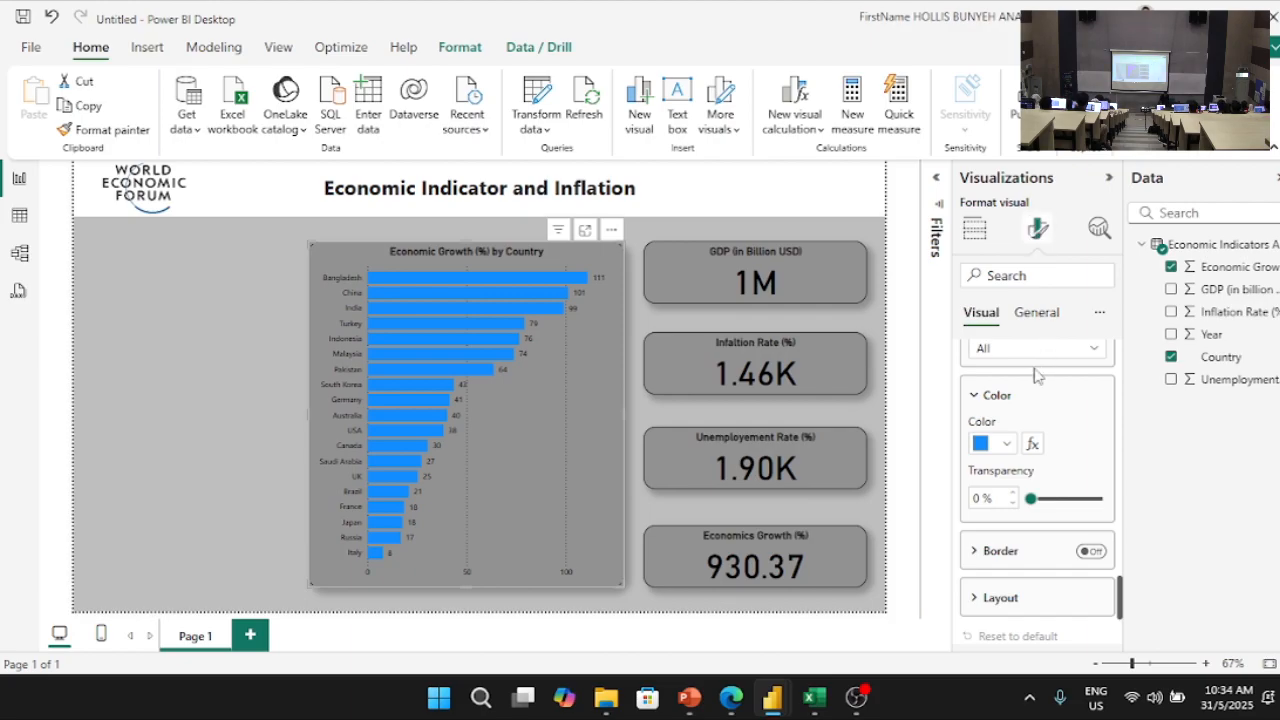
# Step: Collapse the bar chart's Y-axis, X-axis and Gridlines formatting groups and return to the Bars settings
pyautogui.scroll(10, 1037, 372)
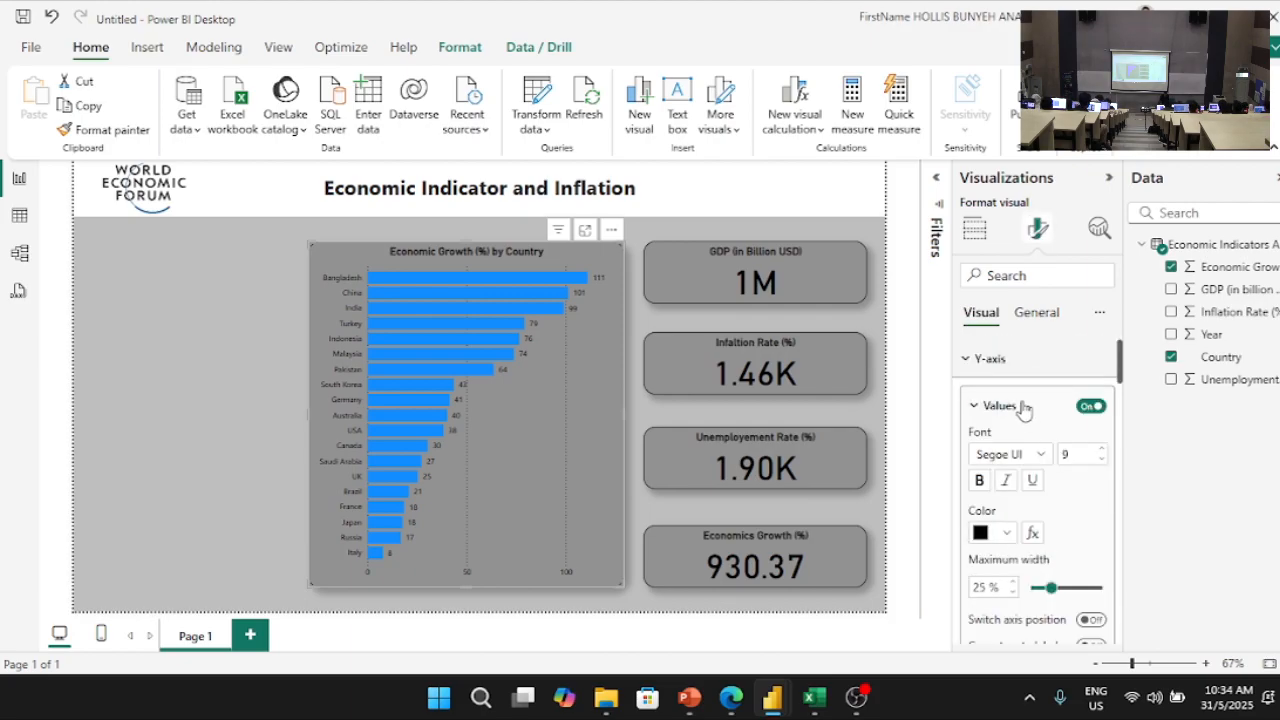
pyautogui.click(968, 362)
pyautogui.click(972, 398)
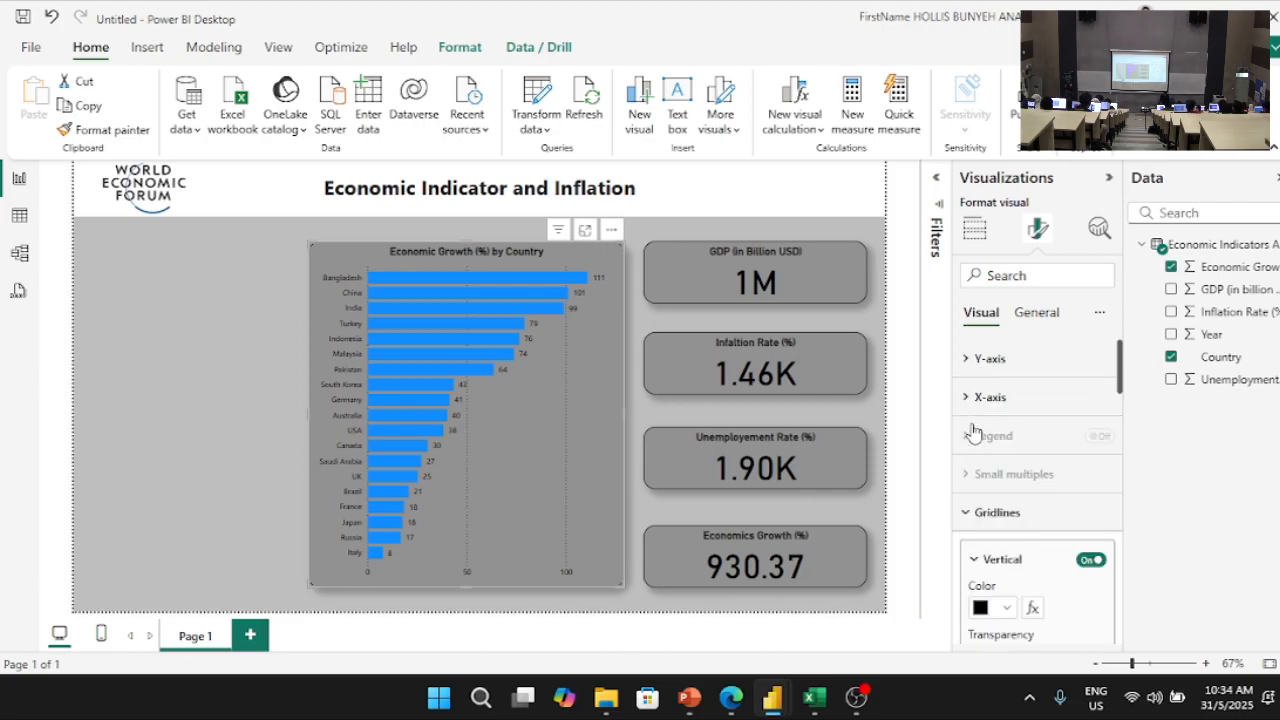
pyautogui.click(990, 512)
pyautogui.scroll(-3, 994, 538)
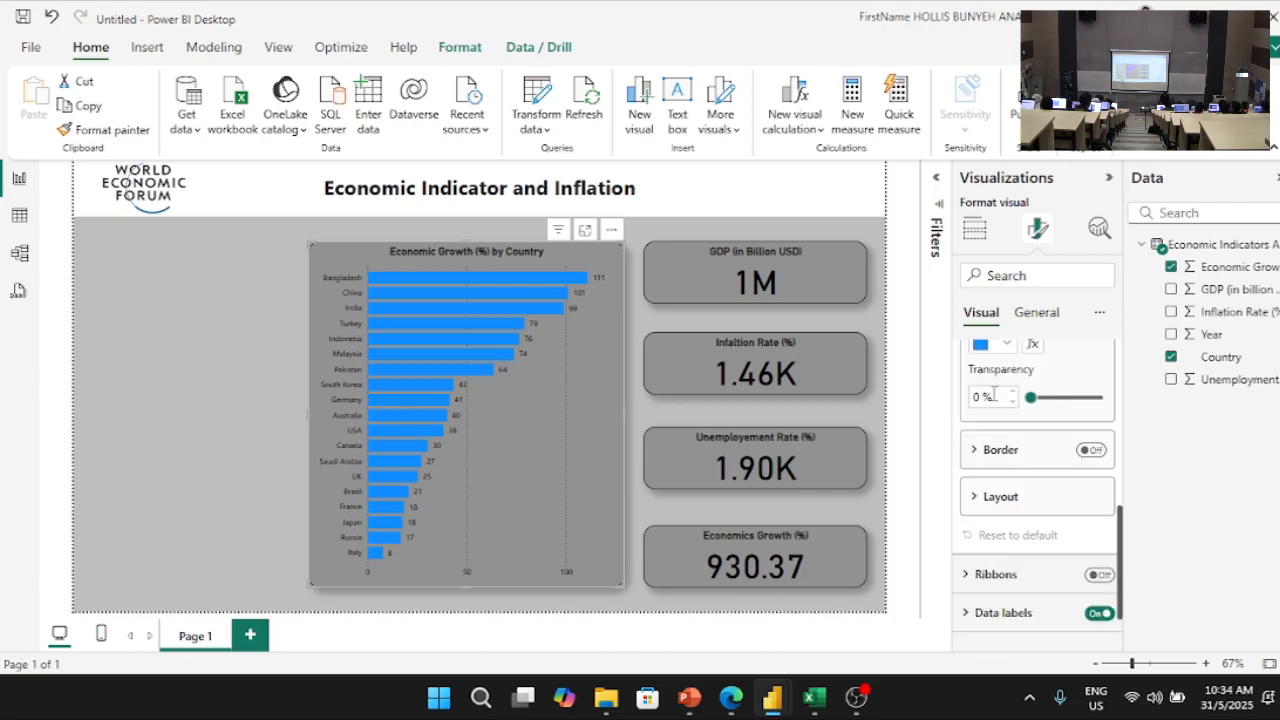
pyautogui.scroll(2, 995, 400)
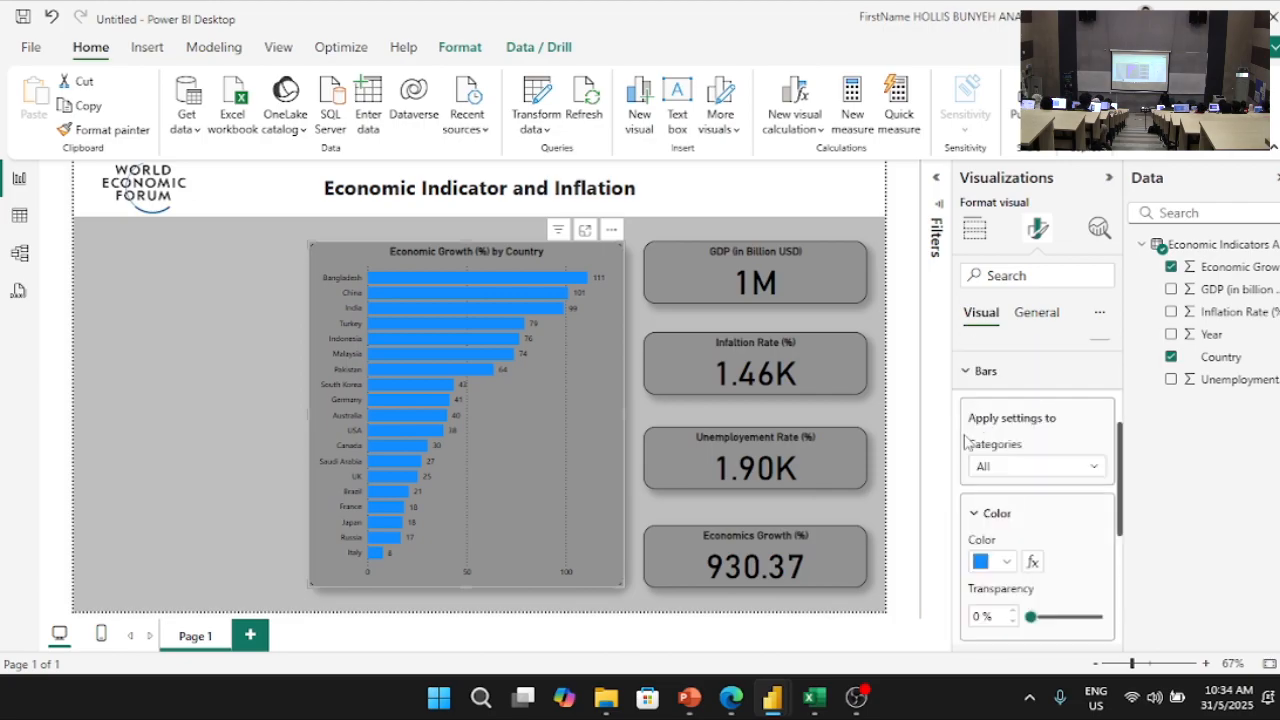
pyautogui.click(990, 388)
pyautogui.click(1000, 478)
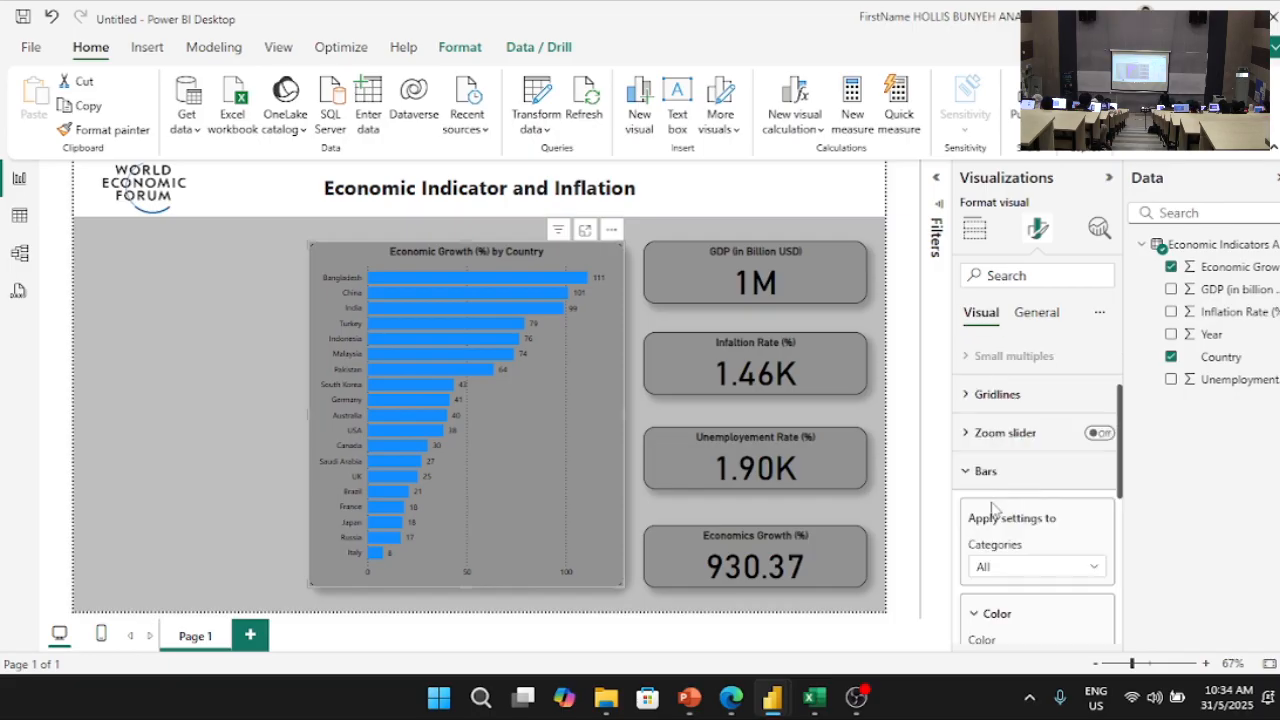
# Step: Recolour the economic growth chart's bars with the custom hex colour #0074C7 and deselect the chart
pyautogui.scroll(-3, 993, 510)
pyautogui.click(1006, 442)
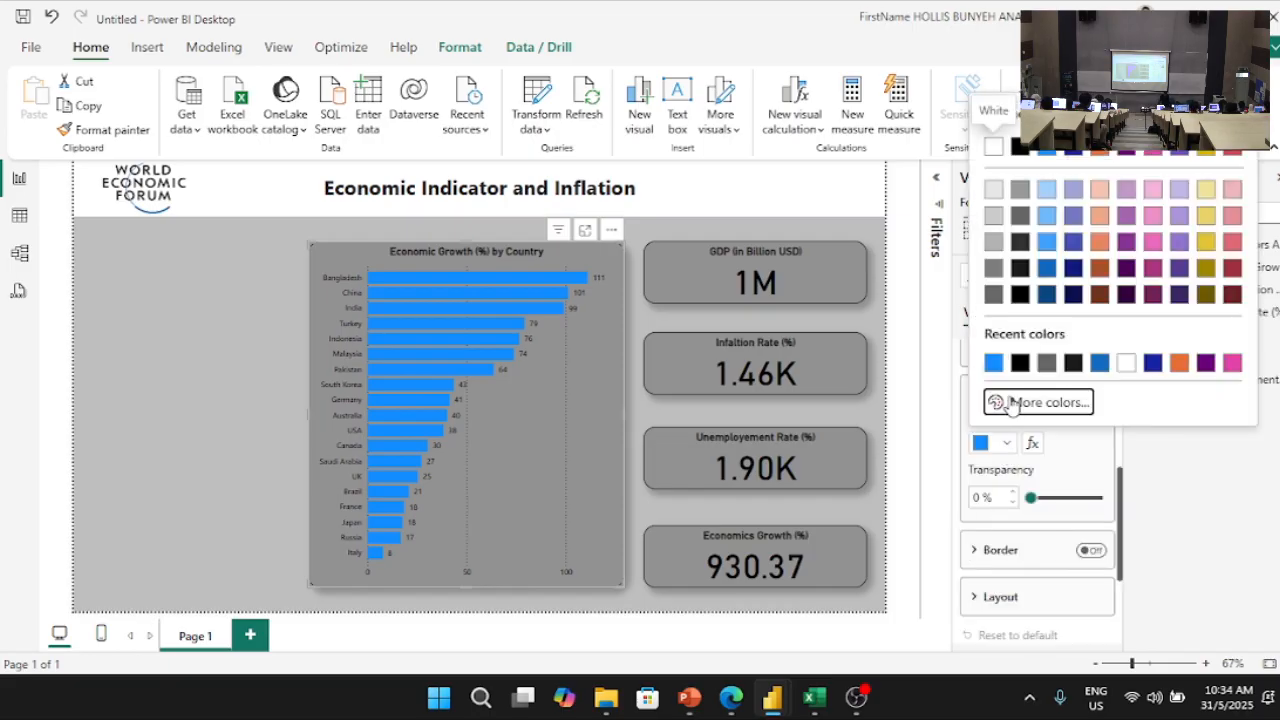
pyautogui.click(1010, 403)
pyautogui.moveTo(1051, 390); pyautogui.dragTo(1018, 386)
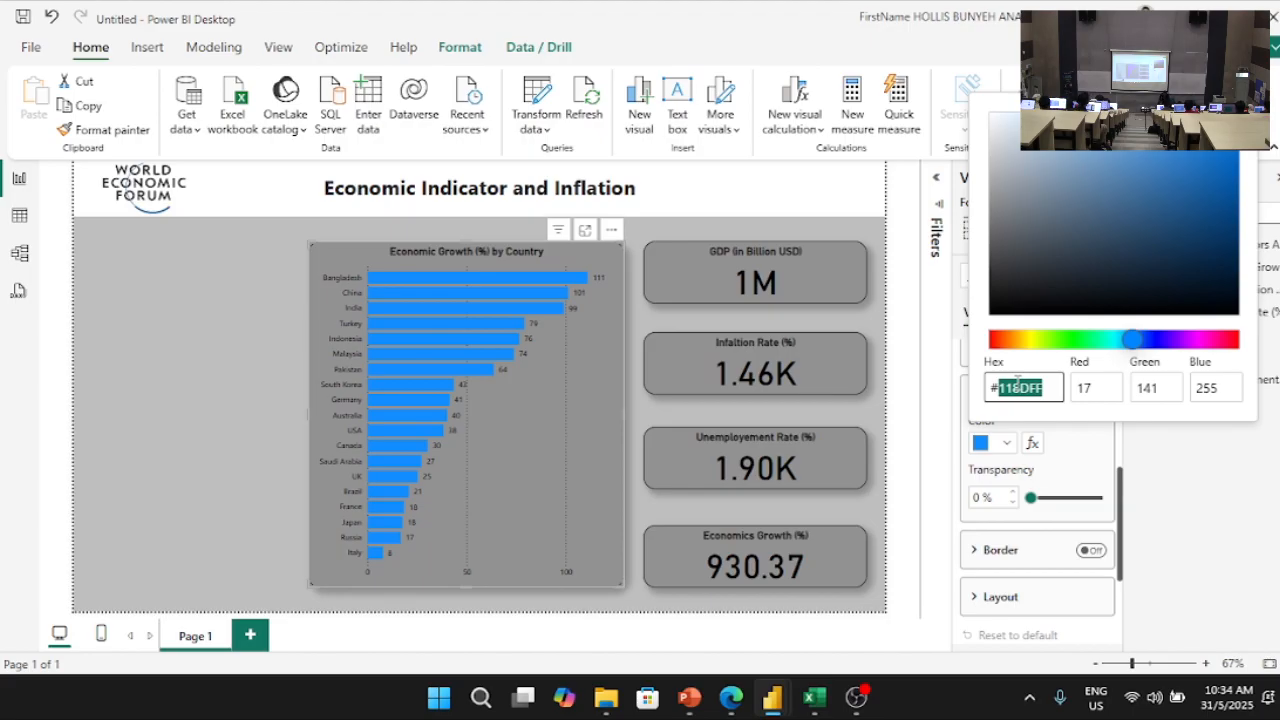
pyautogui.hotkey('ctrl', 'v')
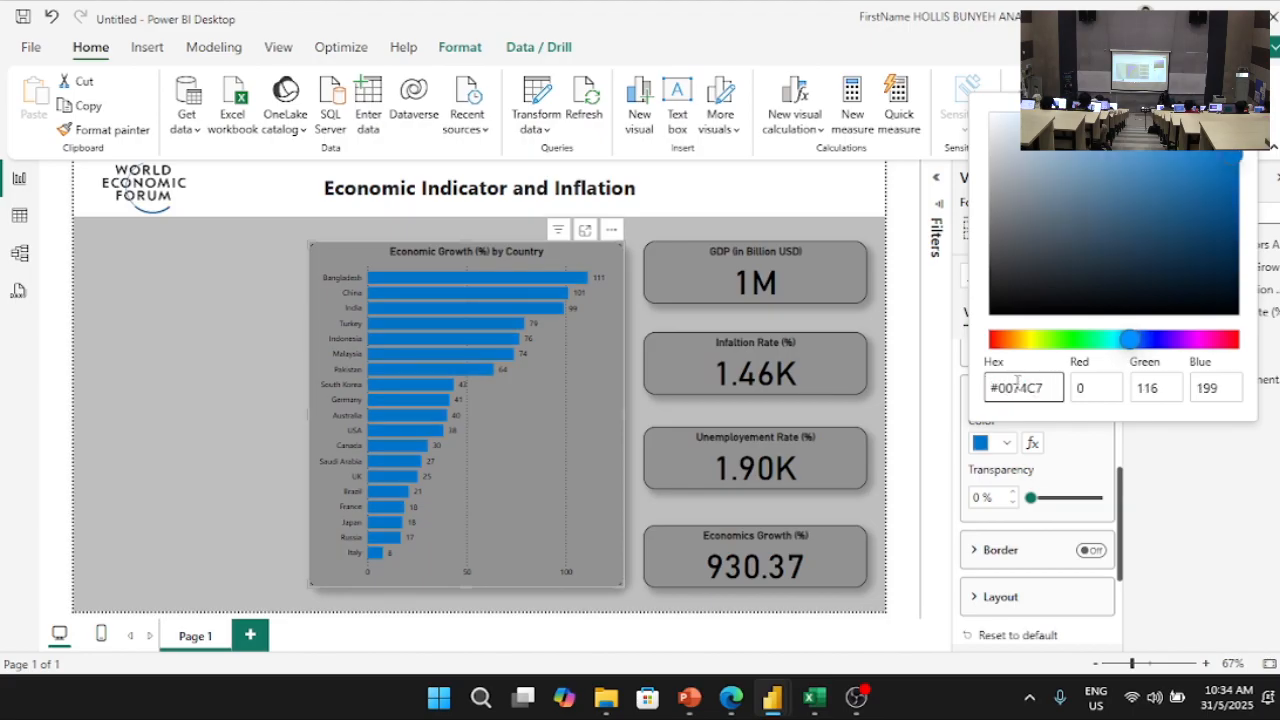
pyautogui.click(1085, 460)
pyautogui.moveTo(1031, 497)
pyautogui.mouseDown()
pyautogui.moveTo(1092, 494)
pyautogui.moveTo(1030, 497)
pyautogui.moveTo(1035, 515)
pyautogui.mouseUp()
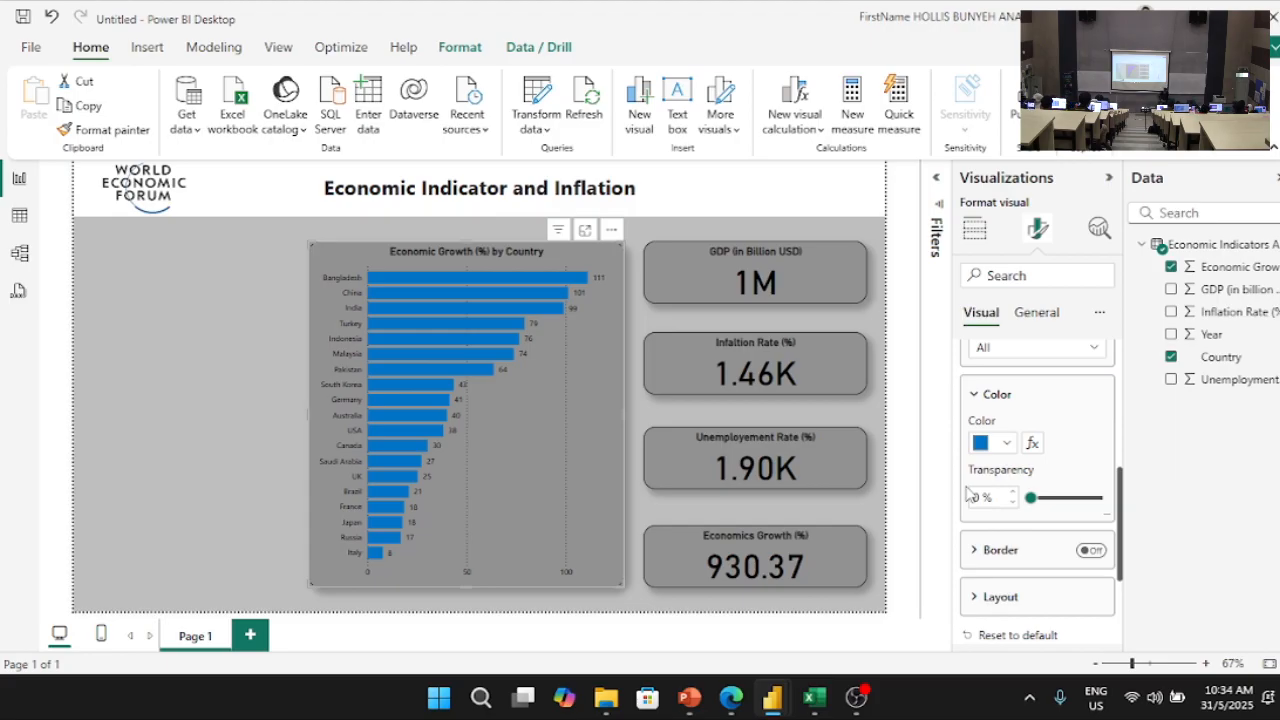
pyautogui.click(274, 428)
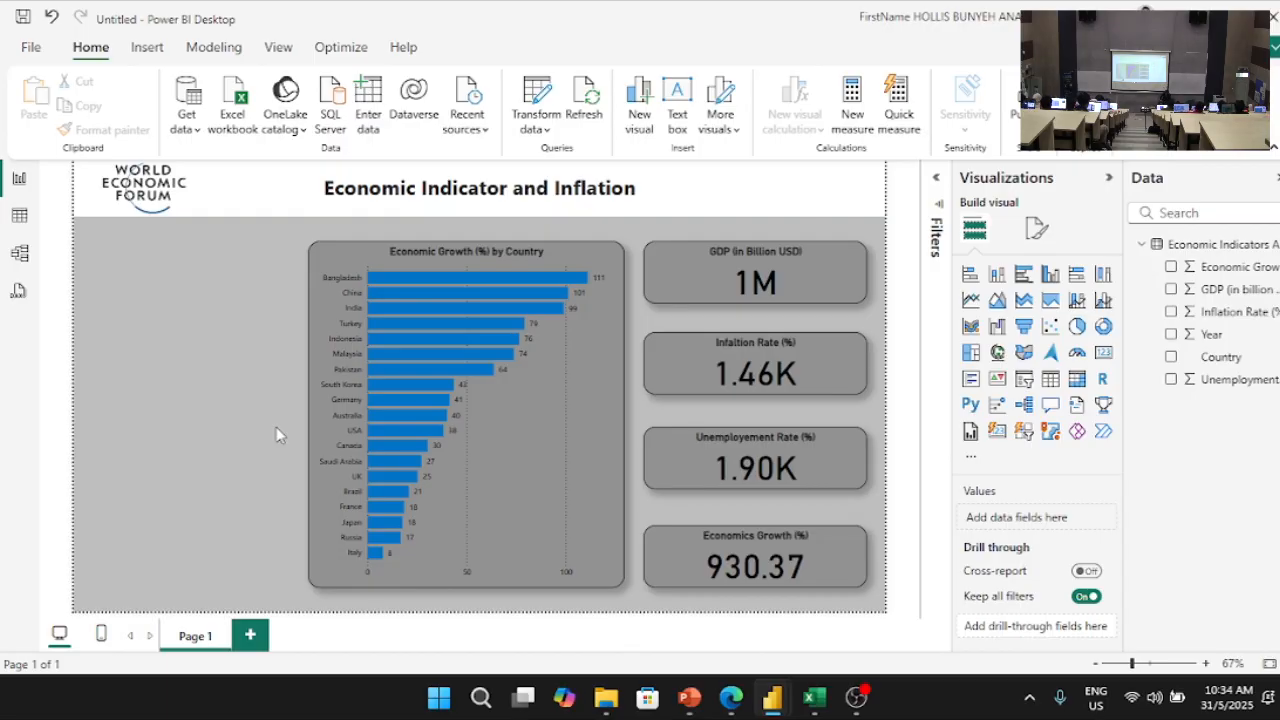
# Step: View the World Economics Forum report's home page for reference, then return to the untitled report
pyautogui.moveTo(772, 697)
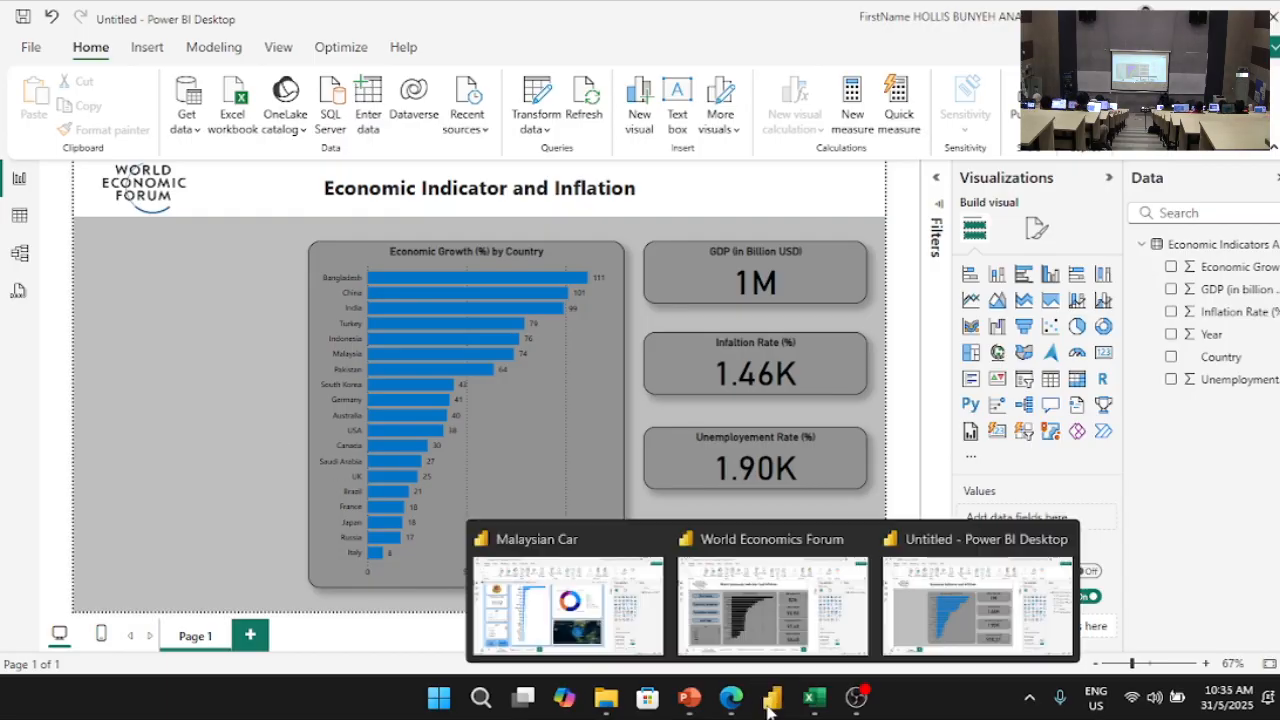
pyautogui.click(745, 640)
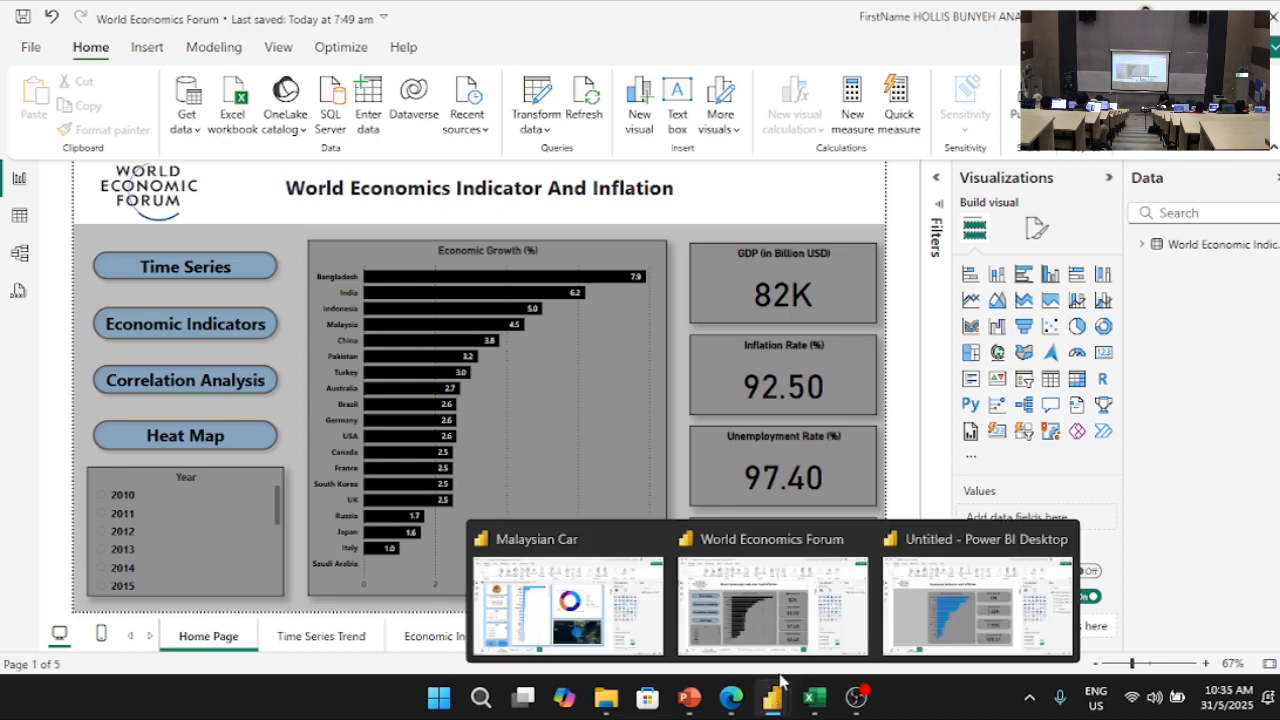
pyautogui.click(955, 610)
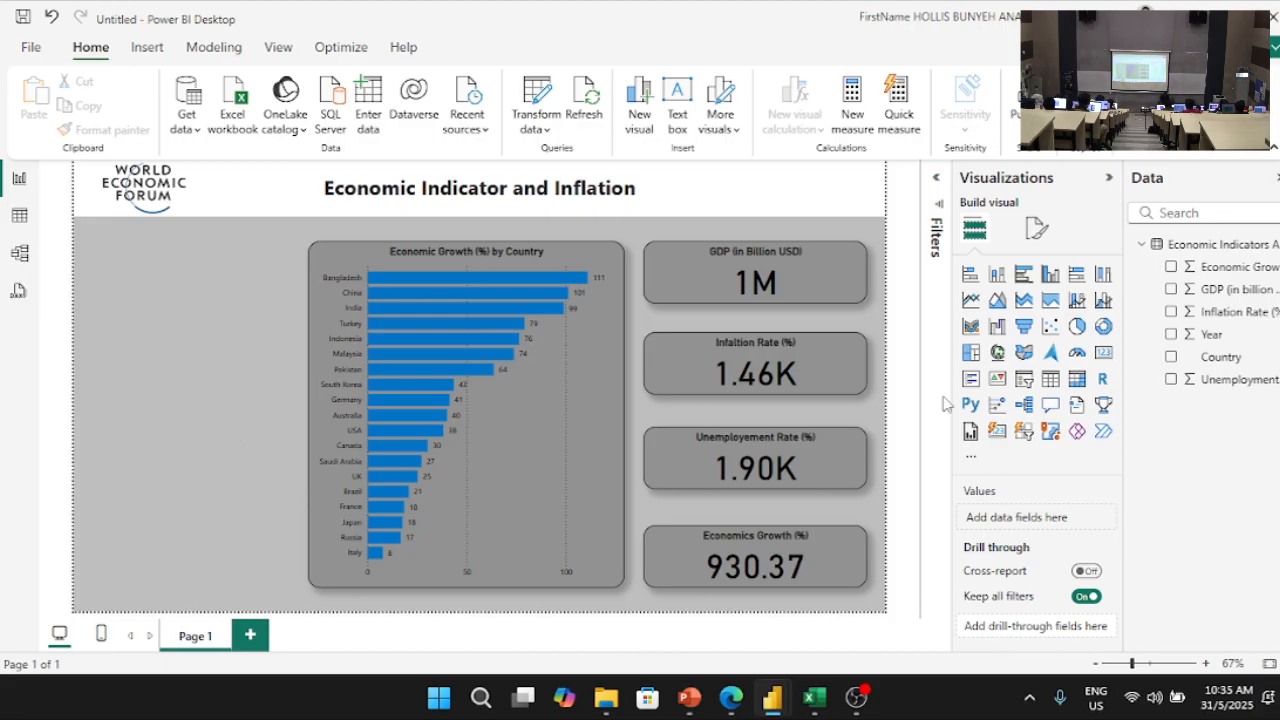
# Step: Add an empty slicer, shrink it and place it beside the lower part of the bar chart, aligned with its bottom edge
pyautogui.click(1024, 380)
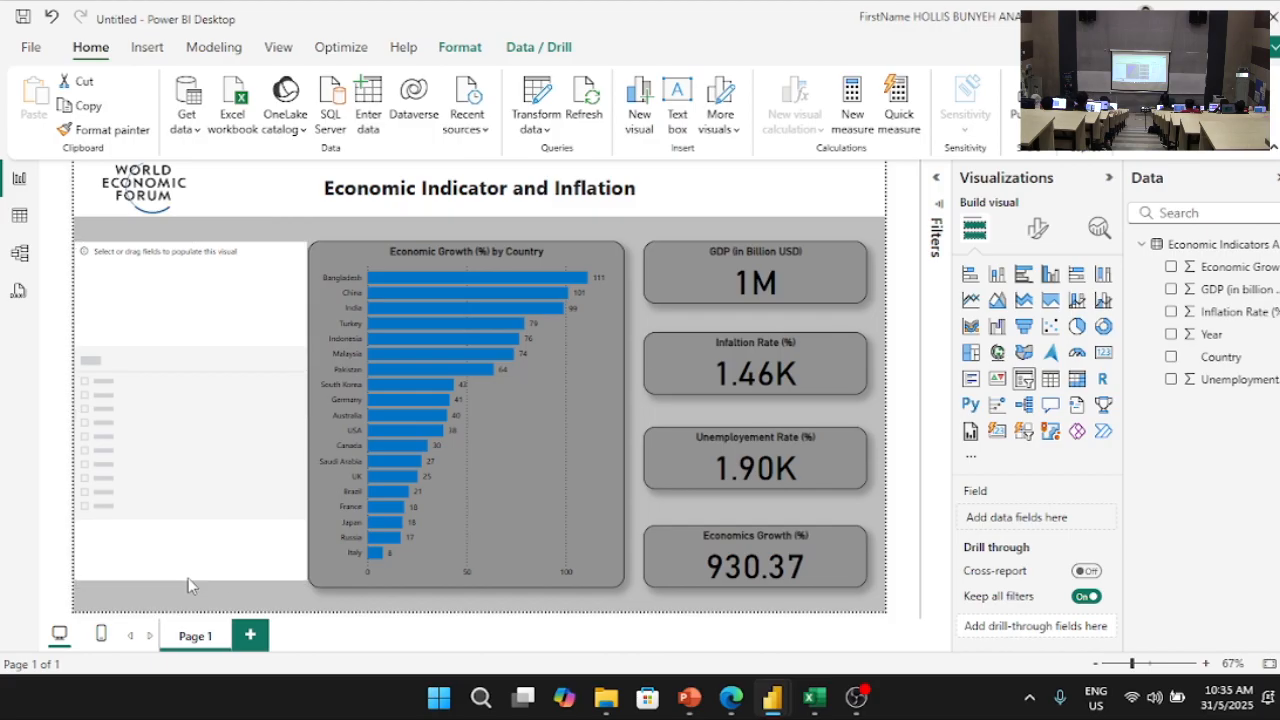
pyautogui.moveTo(195, 259); pyautogui.dragTo(212, 424)
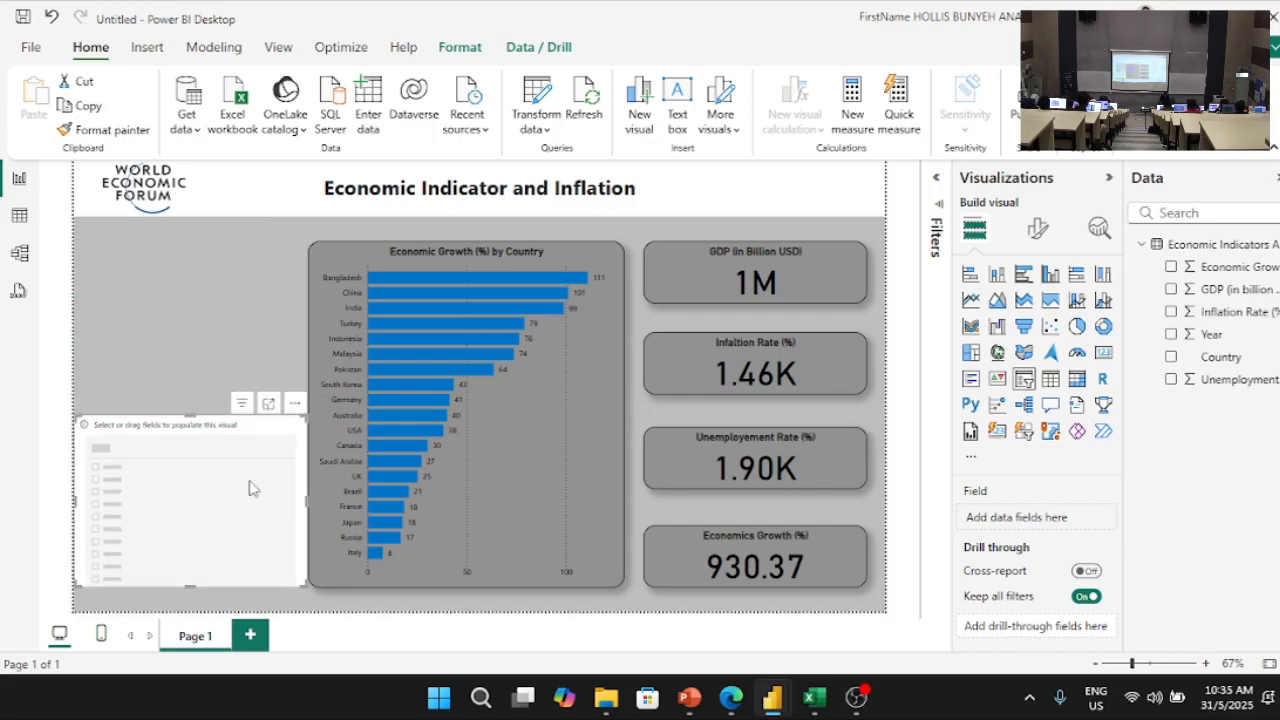
pyautogui.moveTo(300, 502); pyautogui.dragTo(277, 505)
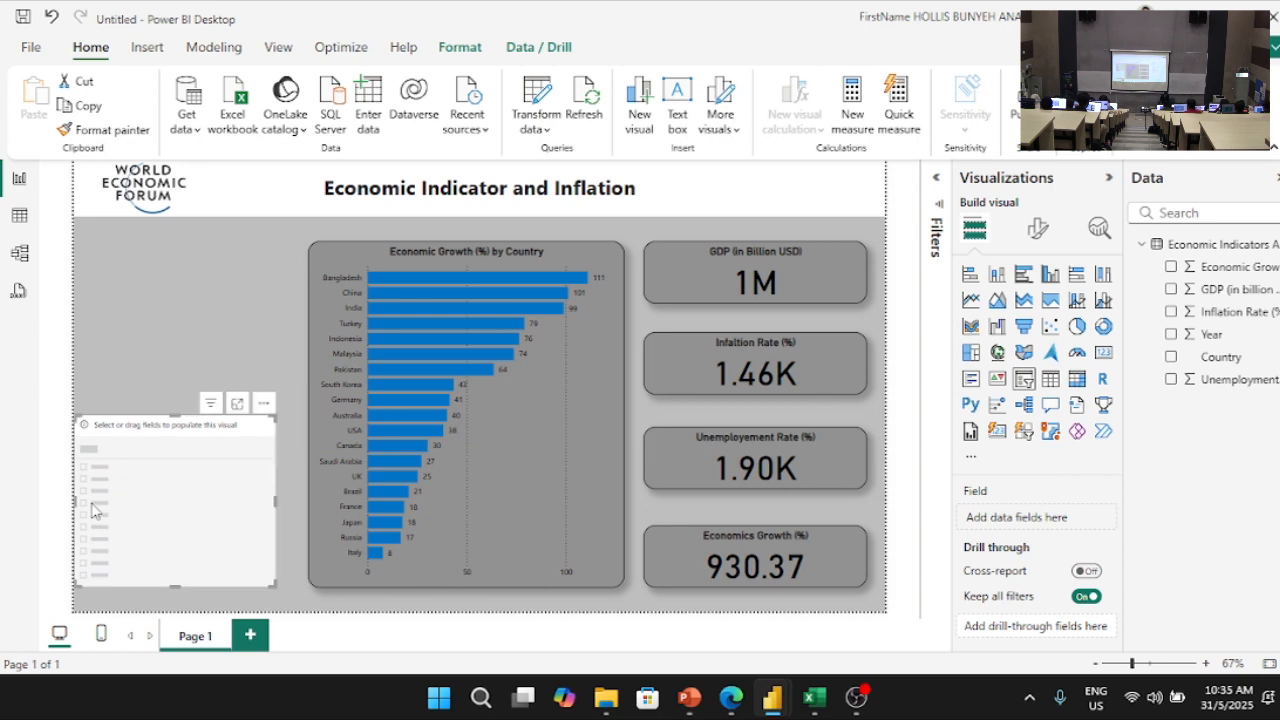
pyautogui.moveTo(75, 502); pyautogui.dragTo(86, 503)
pyautogui.moveTo(133, 509); pyautogui.dragTo(141, 511)
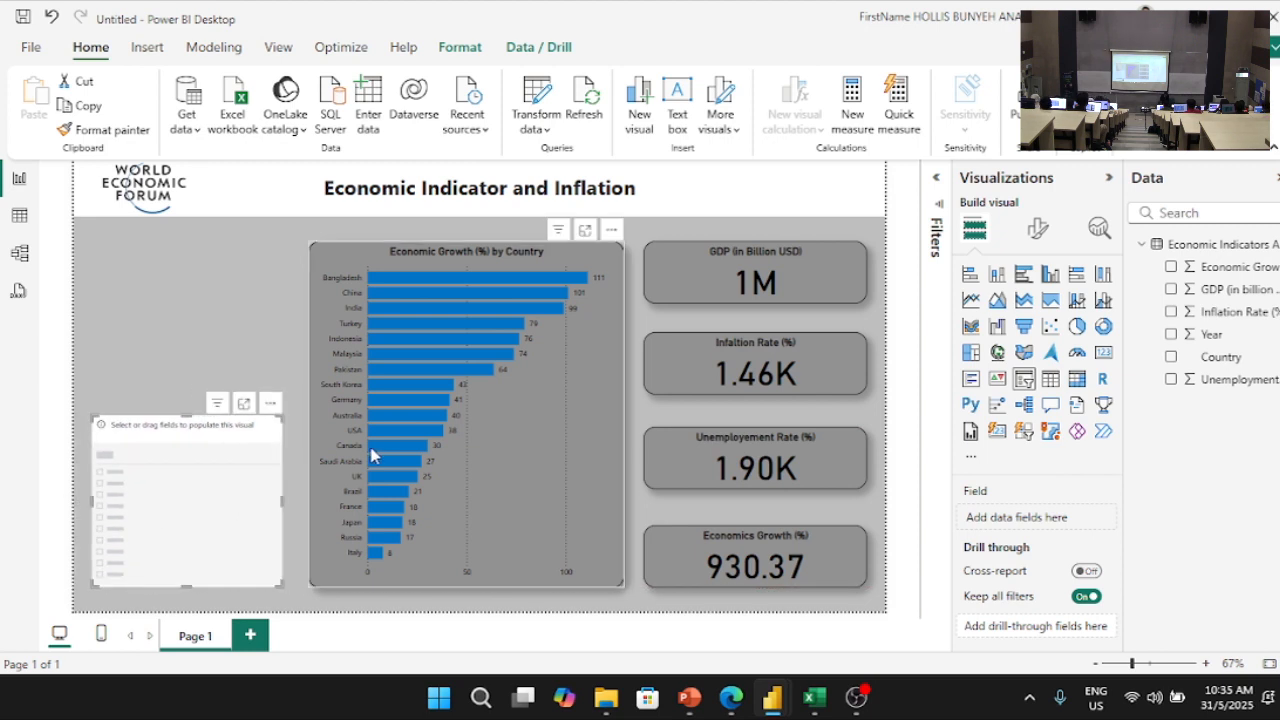
# Step: Assign the Year field to the slicer and set its style to Vertical list
pyautogui.click(1171, 334)
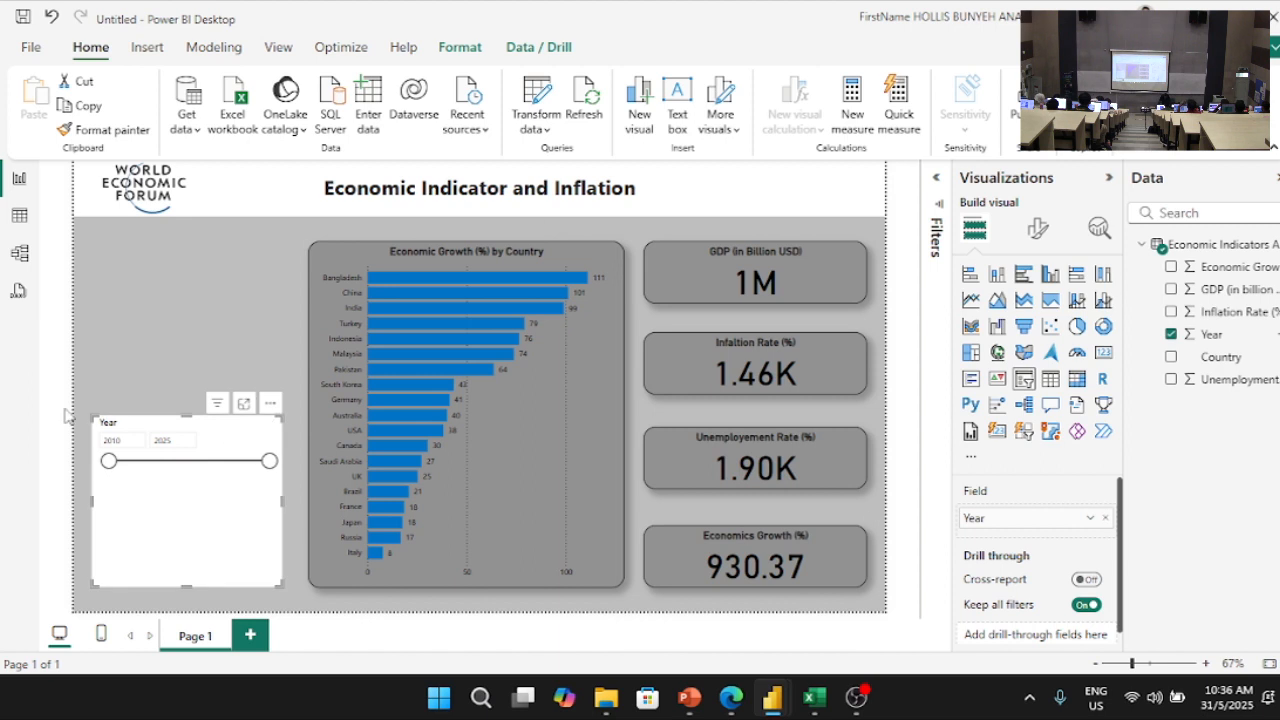
pyautogui.moveTo(268, 462)
pyautogui.mouseDown()
pyautogui.moveTo(186, 468)
pyautogui.moveTo(279, 478)
pyautogui.mouseUp()
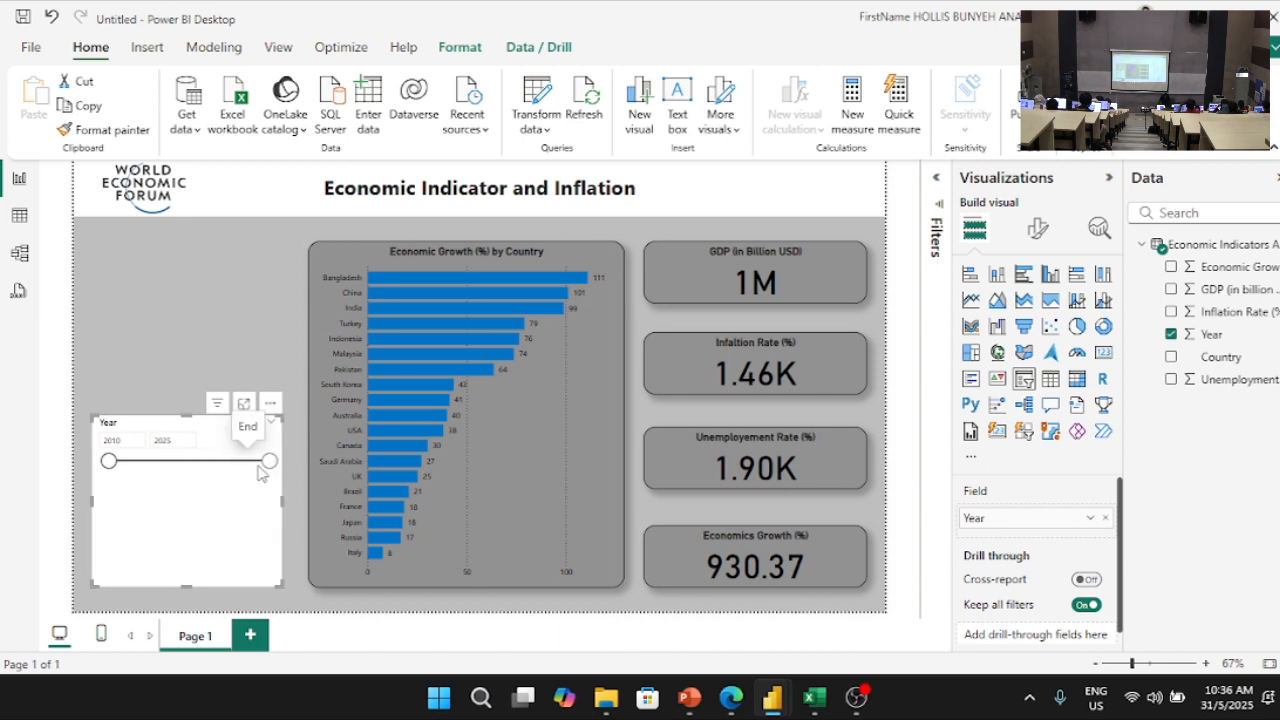
pyautogui.click(1040, 232)
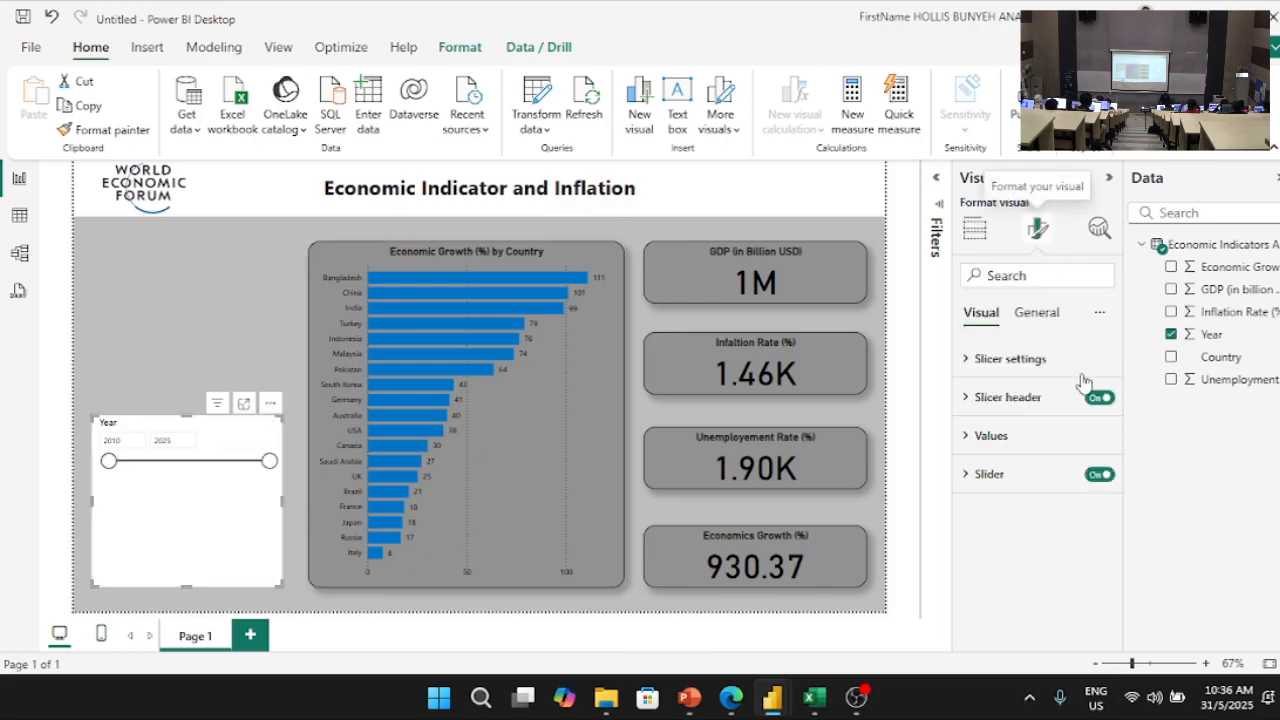
pyautogui.click(1050, 362)
pyautogui.click(1085, 456)
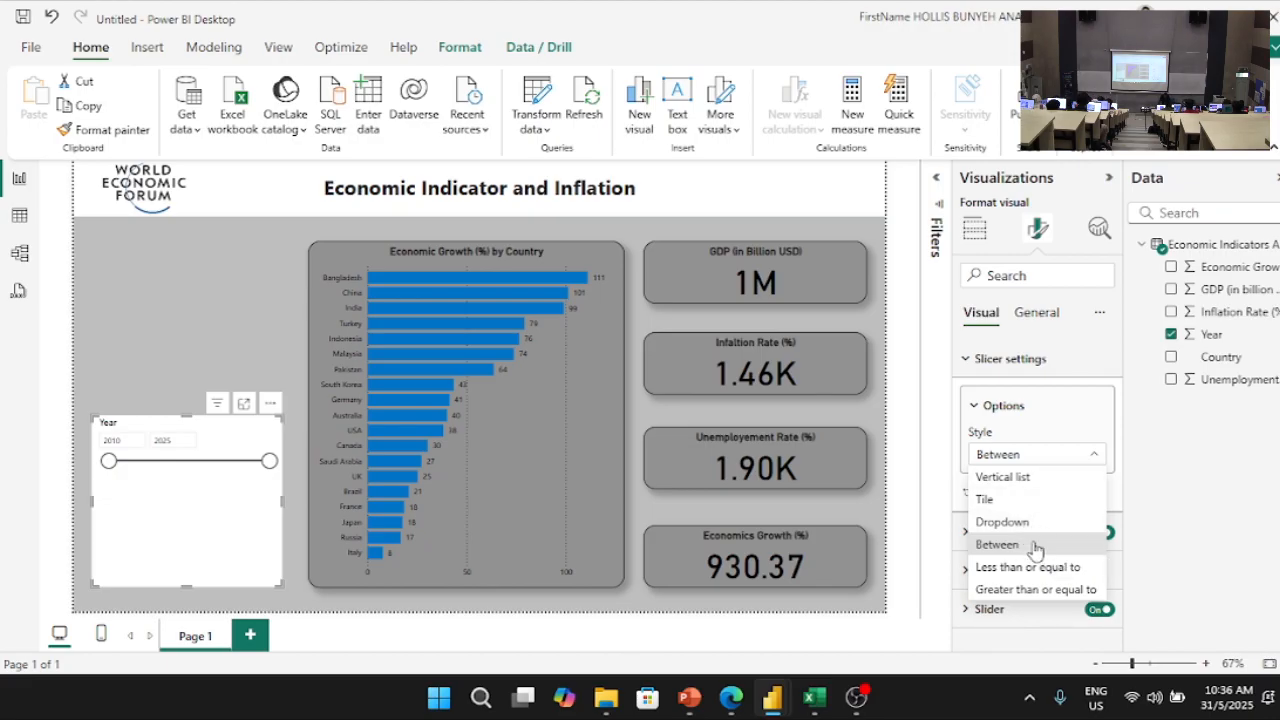
pyautogui.click(1030, 478)
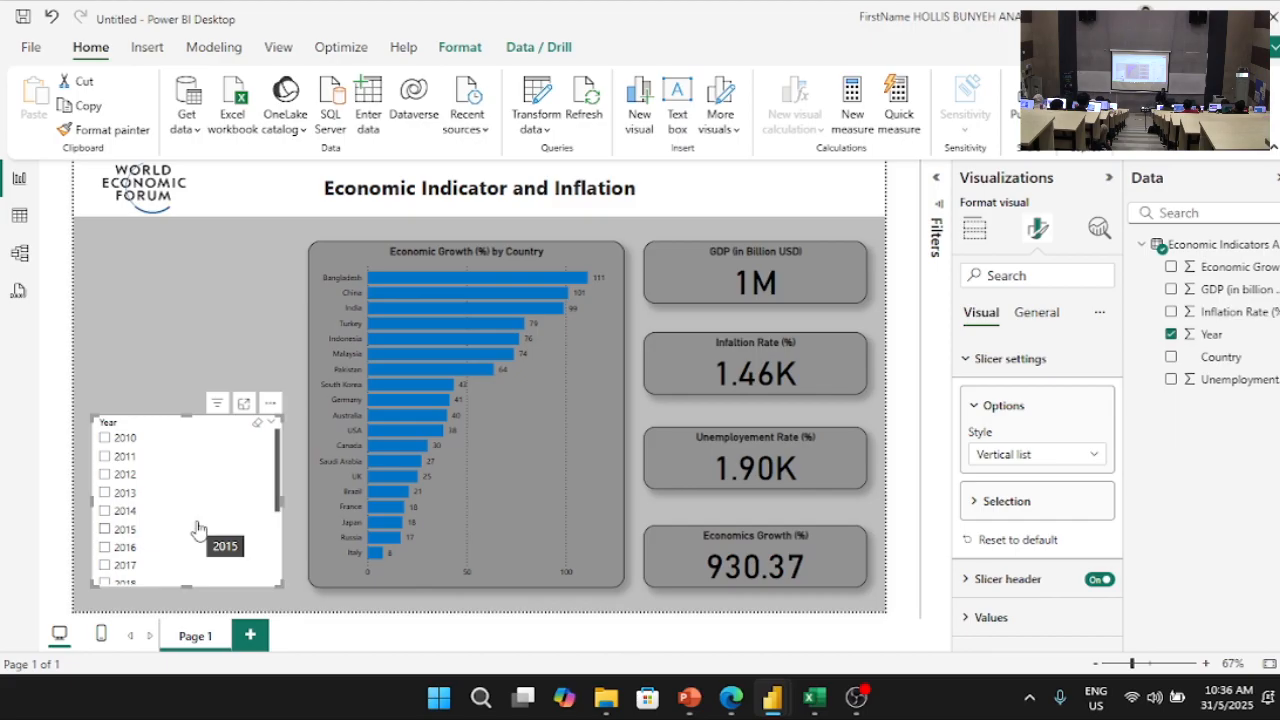
# Step: Copy the bar chart's formatting onto the Year slicer with the Format painter and clear the accidental 2013 selection
pyautogui.click(323, 368)
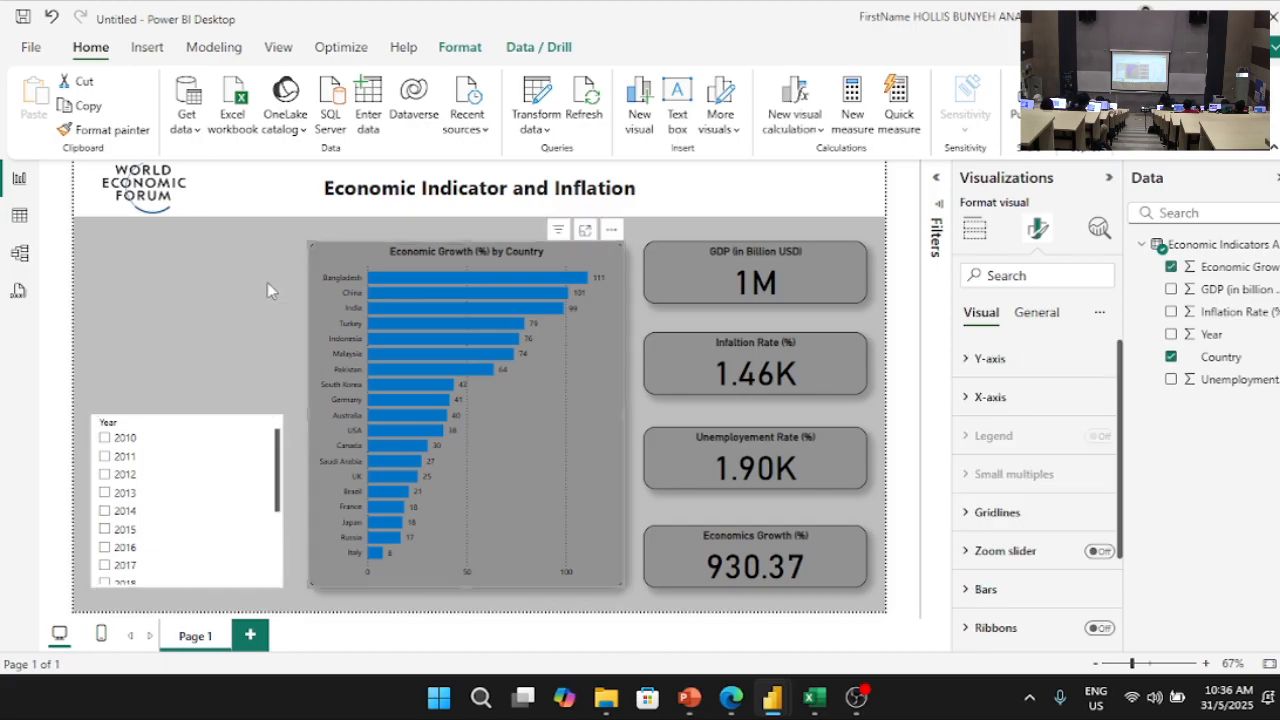
pyautogui.click(118, 131)
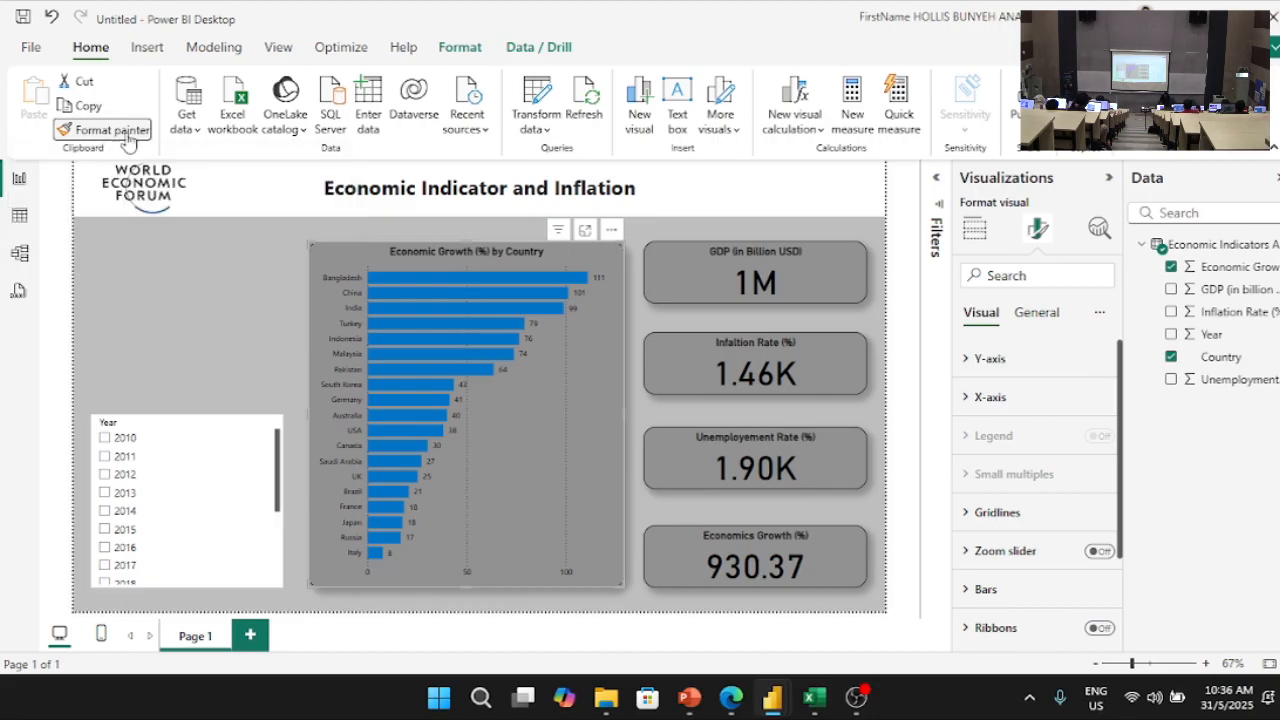
pyautogui.click(211, 422)
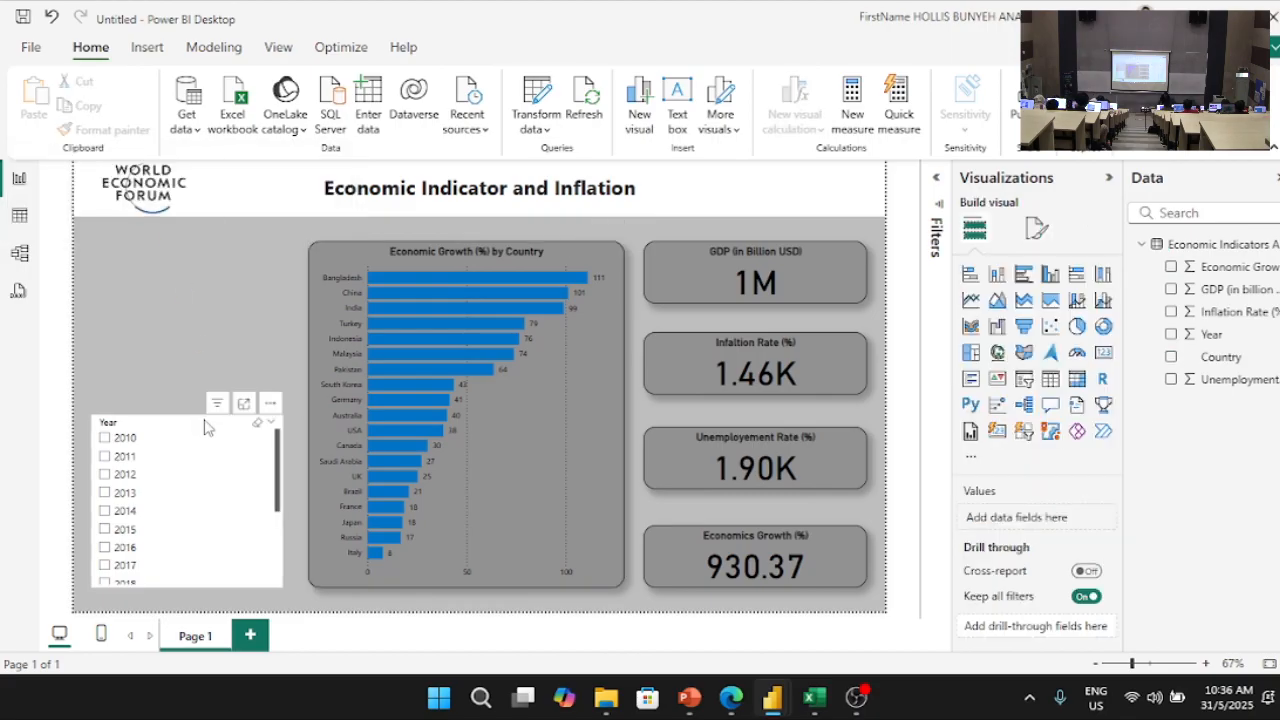
pyautogui.click(335, 315)
pyautogui.click(100, 130)
pyautogui.click(188, 494)
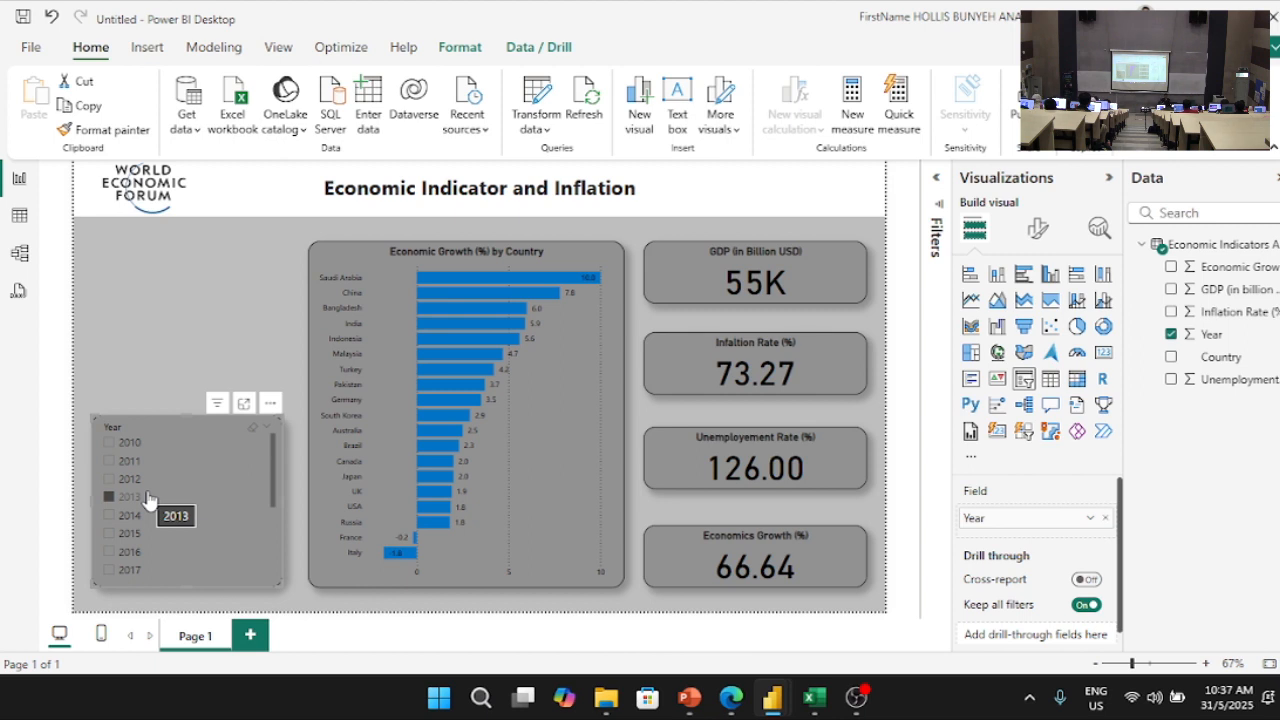
pyautogui.click(147, 497)
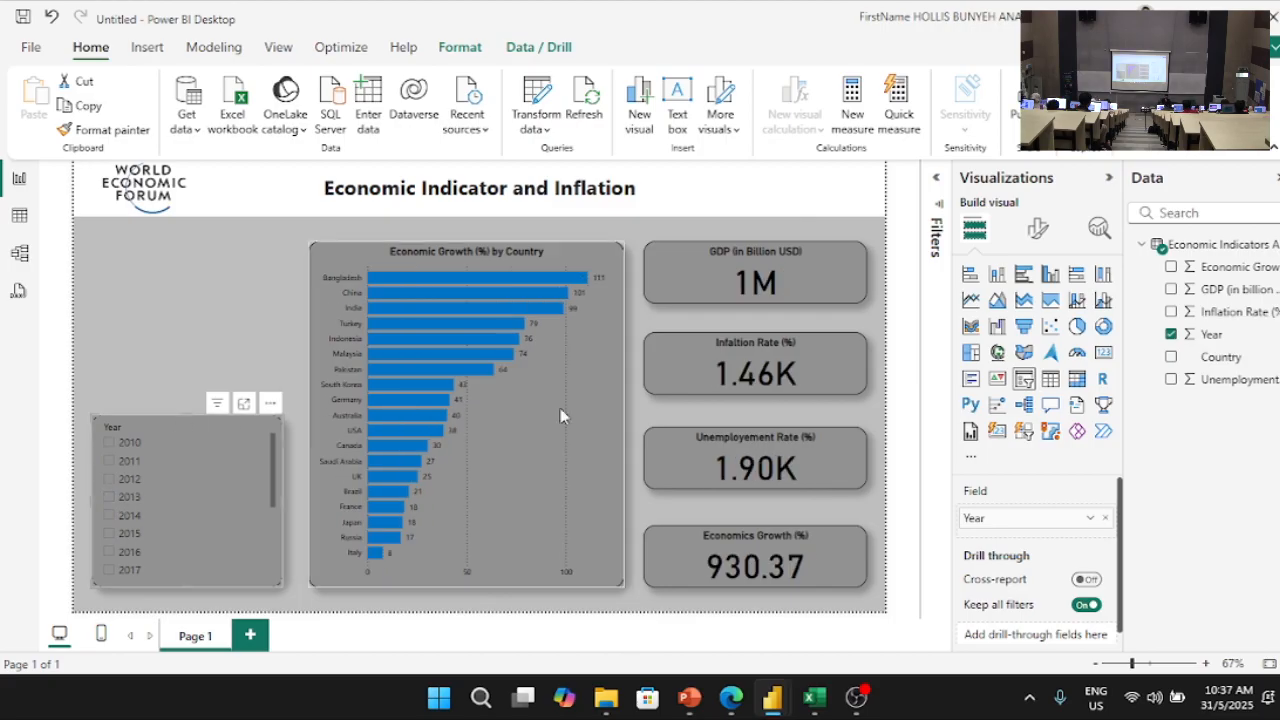
# Step: Check the Year slicer's header text settings and turn the slicer header off
pyautogui.click(1041, 230)
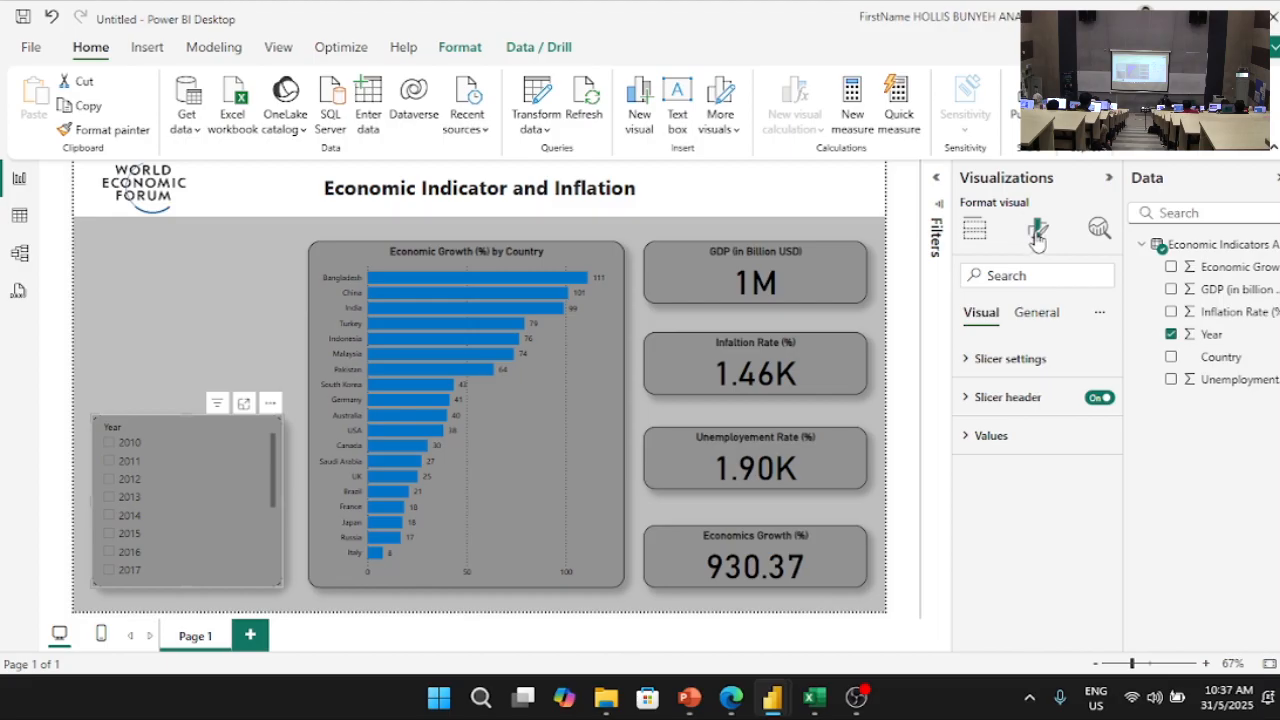
pyautogui.click(1099, 399)
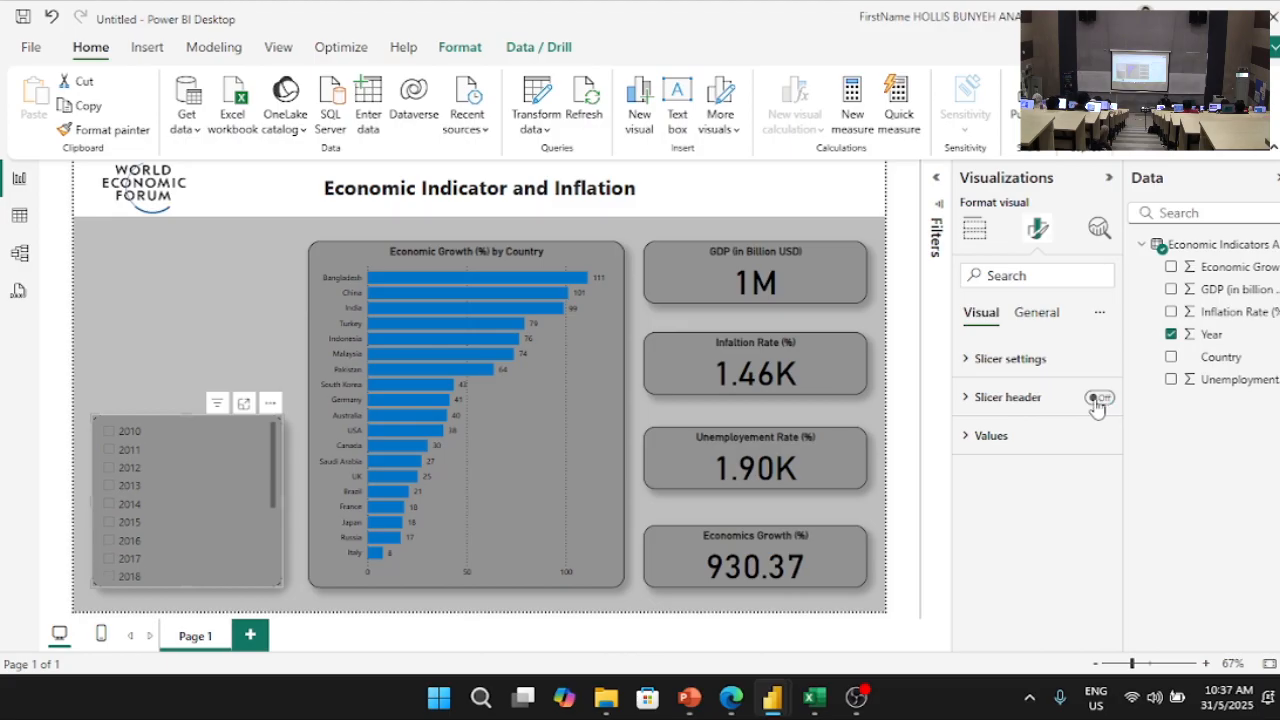
pyautogui.click(1010, 398)
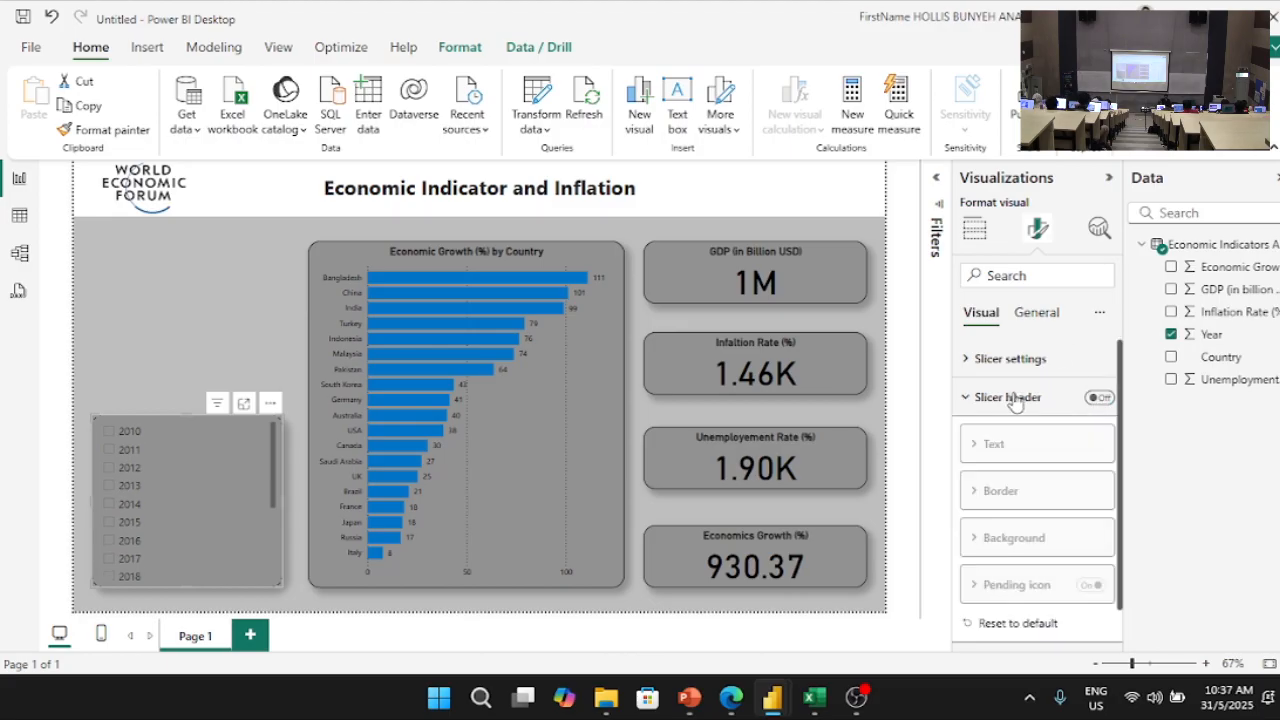
pyautogui.click(1099, 398)
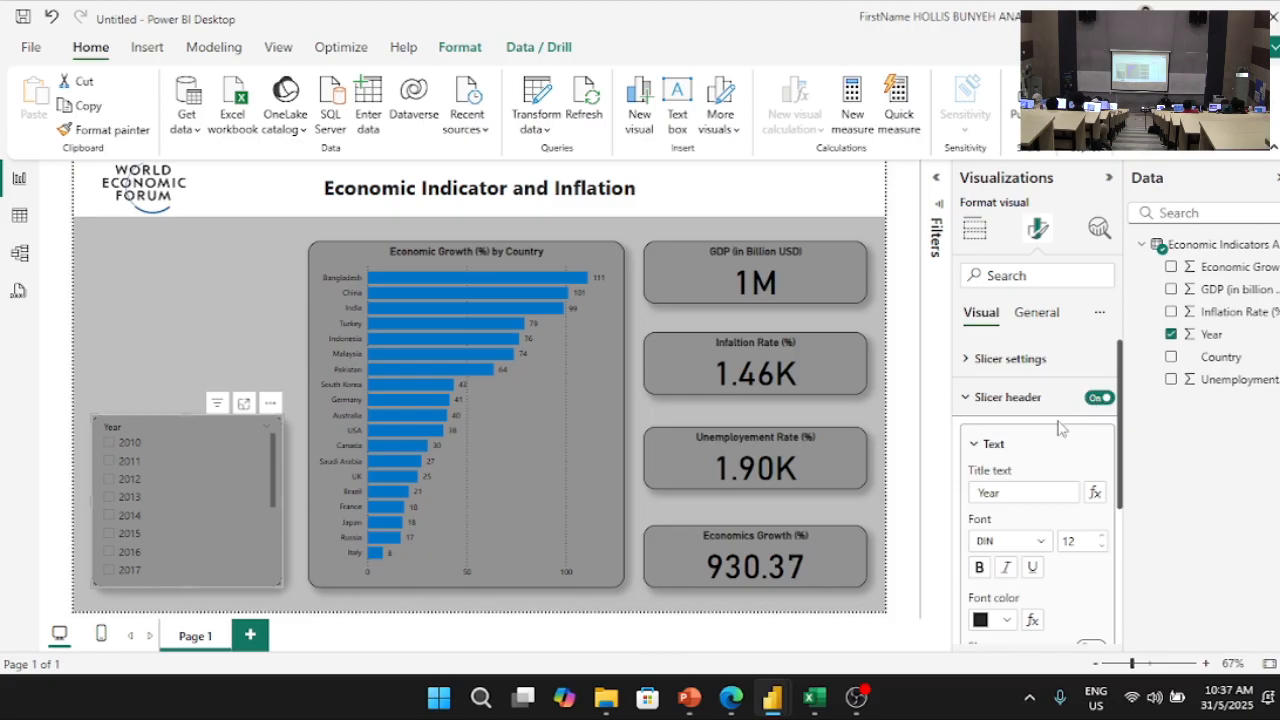
pyautogui.scroll(-2, 1087, 435)
pyautogui.scroll(2, 1087, 435)
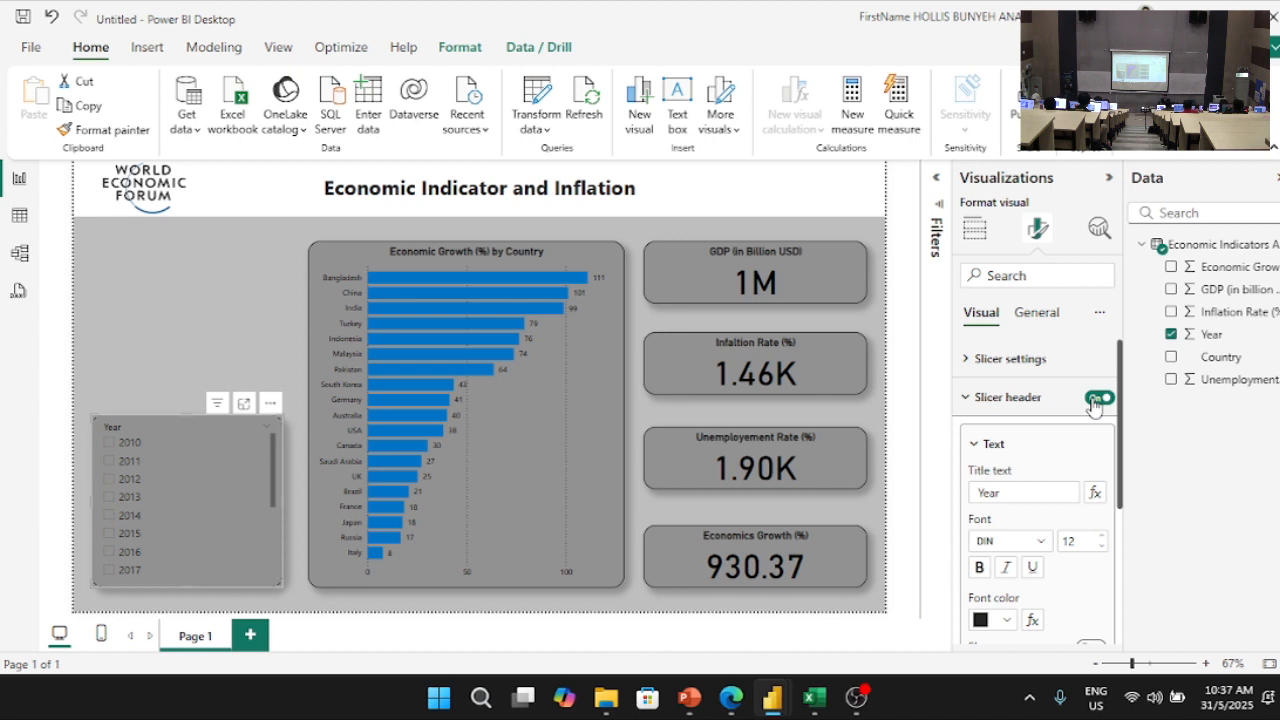
pyautogui.click(1095, 400)
# Step: Set the slicer's title text to "Year" in its general formatting options and deselect the slicer
pyautogui.click(1036, 312)
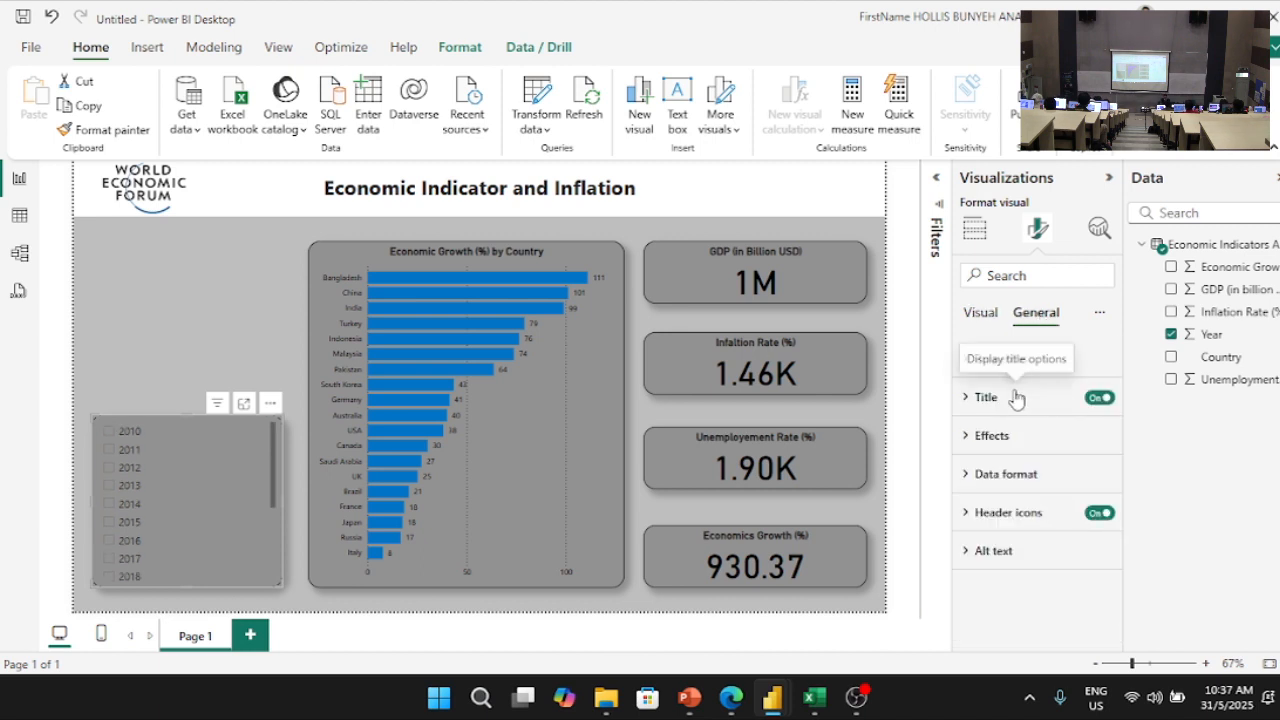
pyautogui.click(1016, 398)
pyautogui.scroll(-5, 1011, 470)
pyautogui.scroll(2, 1013, 500)
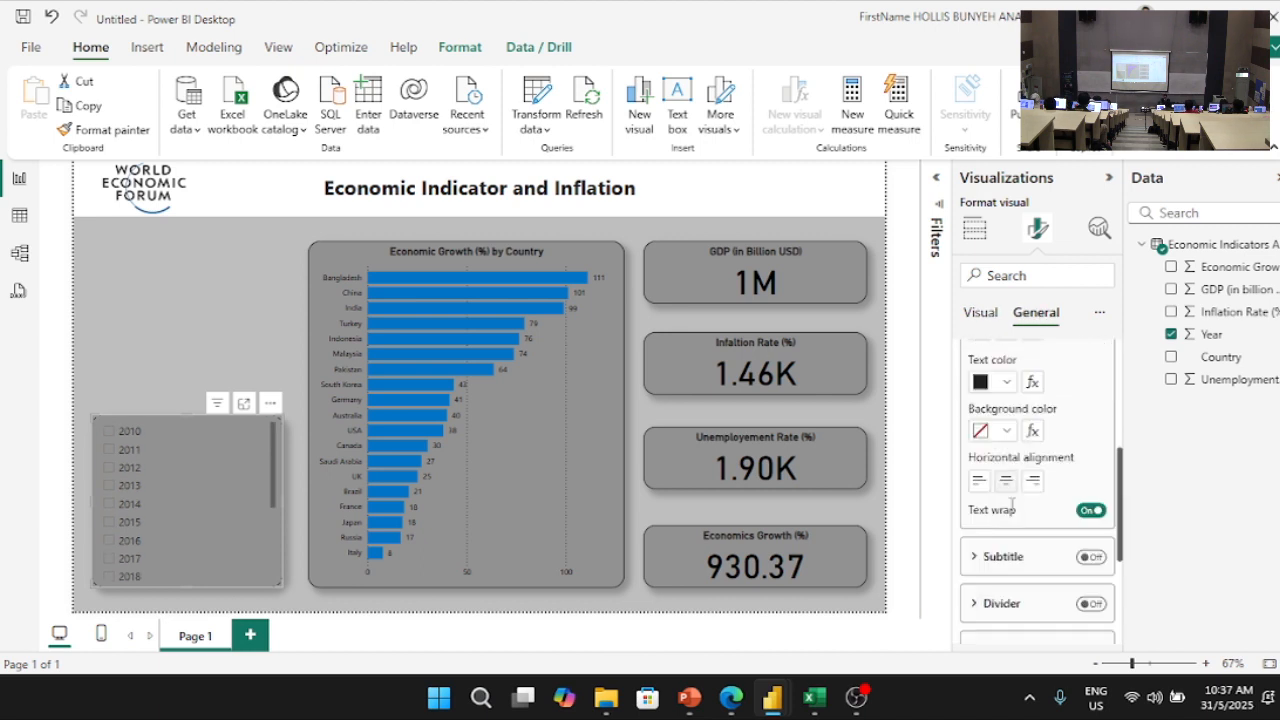
pyautogui.scroll(-3, 1011, 512)
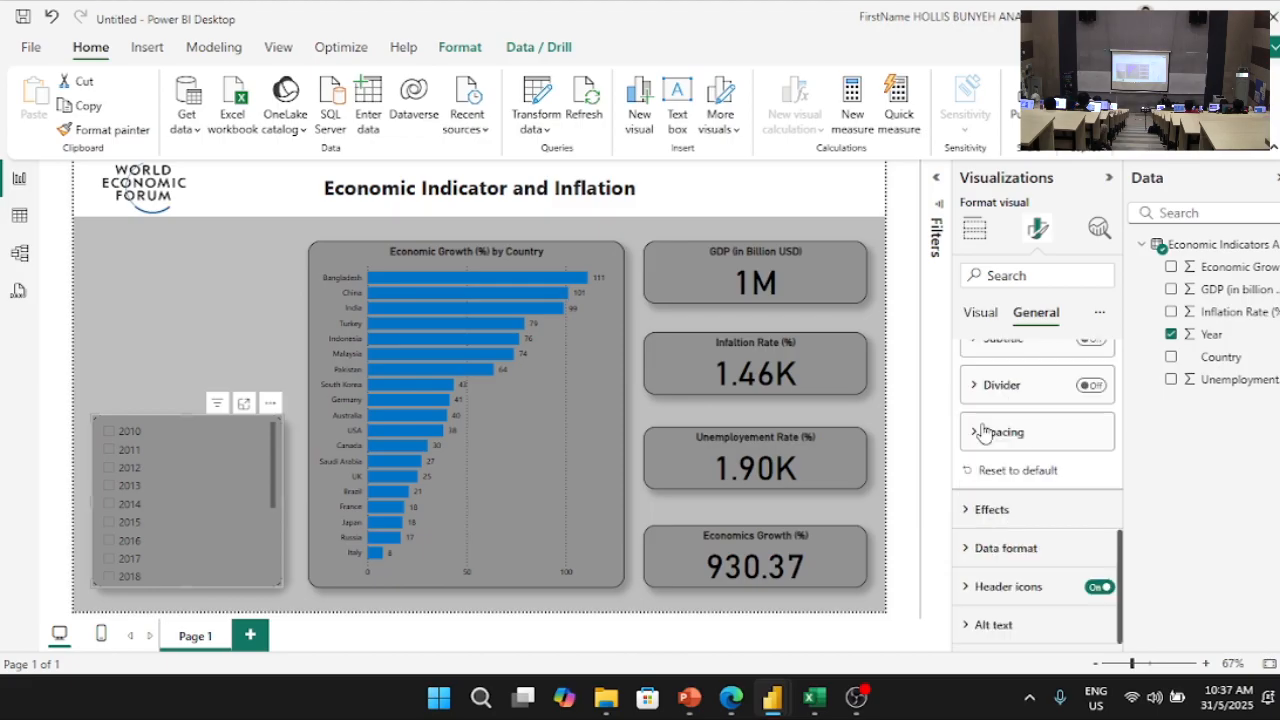
pyautogui.scroll(3, 995, 450)
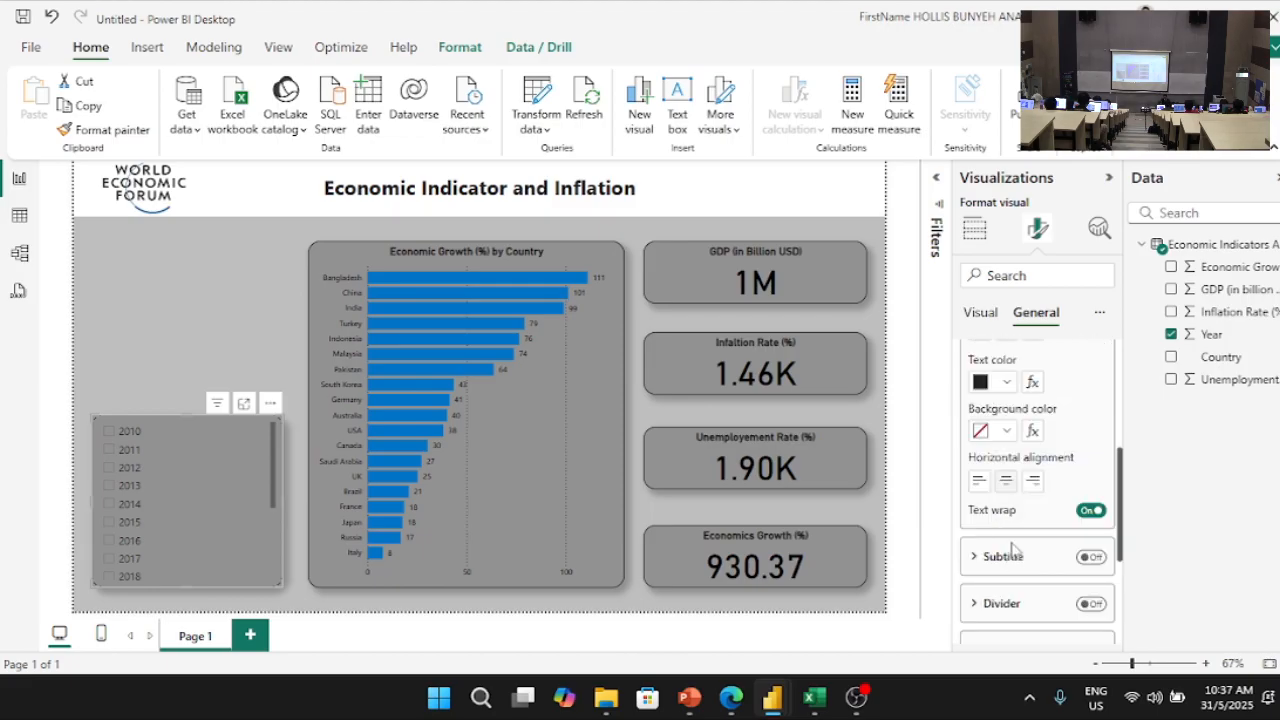
pyautogui.scroll(3, 1011, 543)
pyautogui.click(1014, 424)
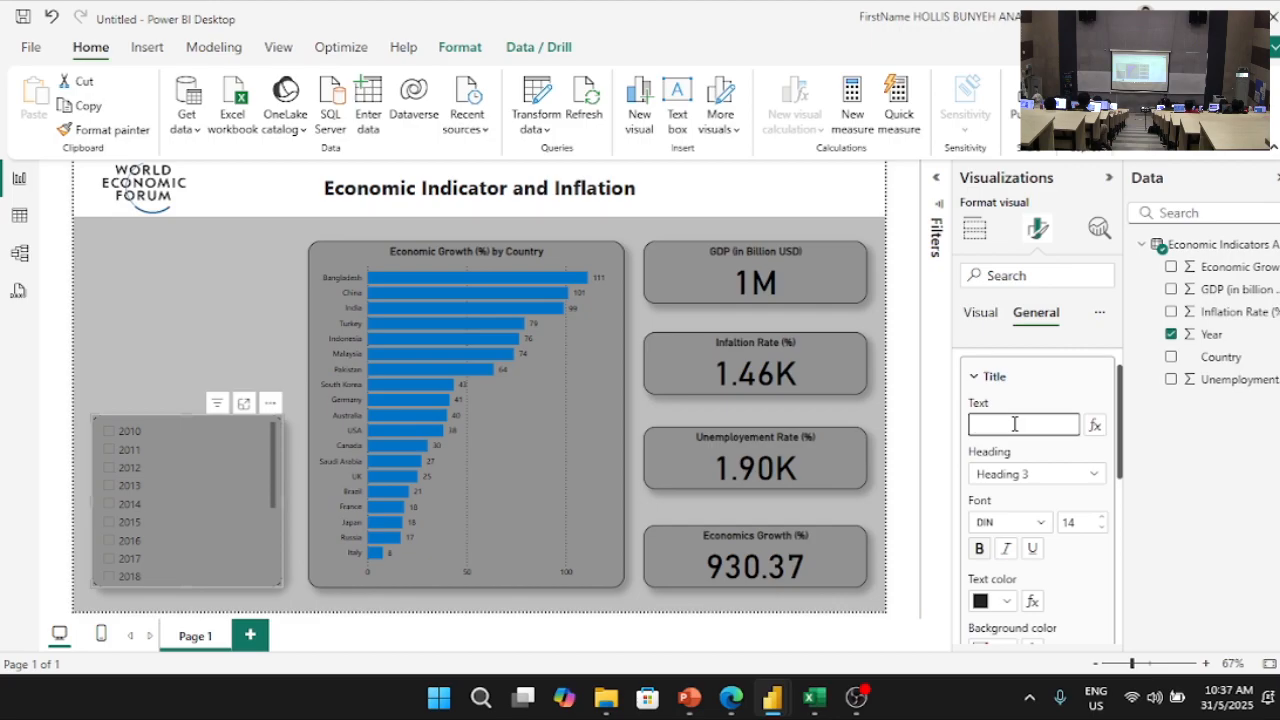
pyautogui.write('Year')
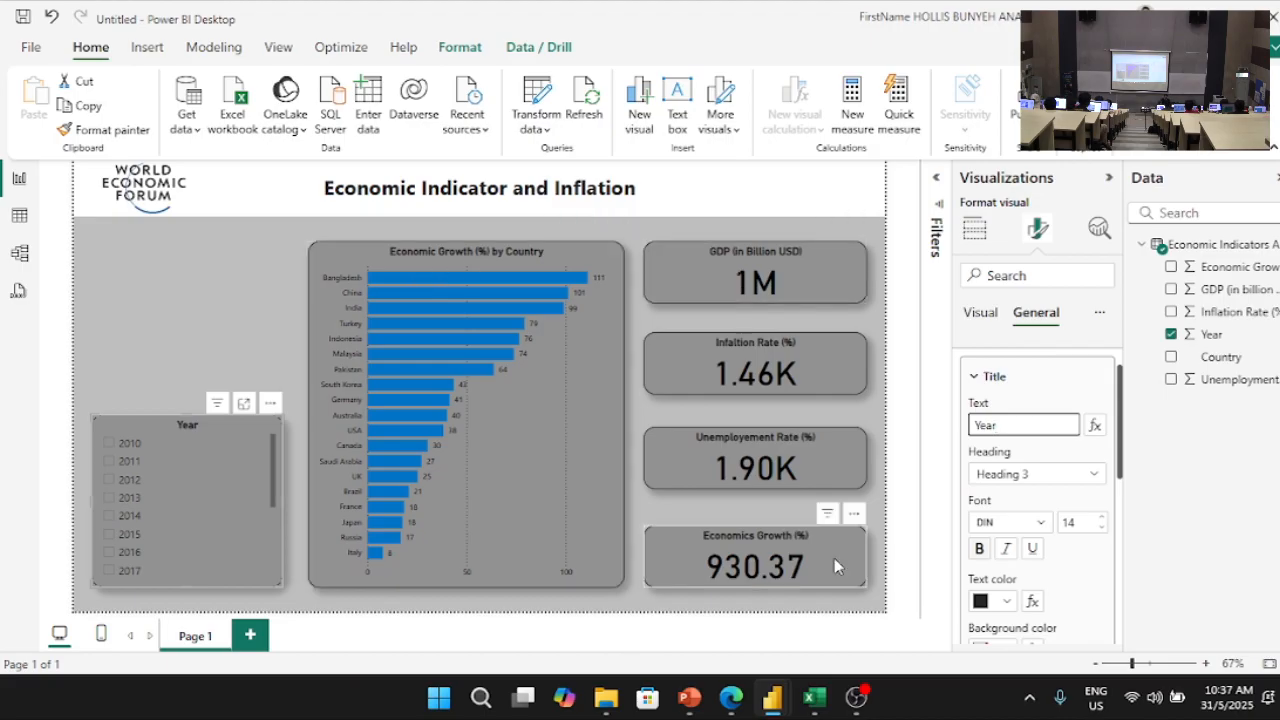
pyautogui.scroll(-2, 1060, 596)
pyautogui.scroll(2, 1057, 600)
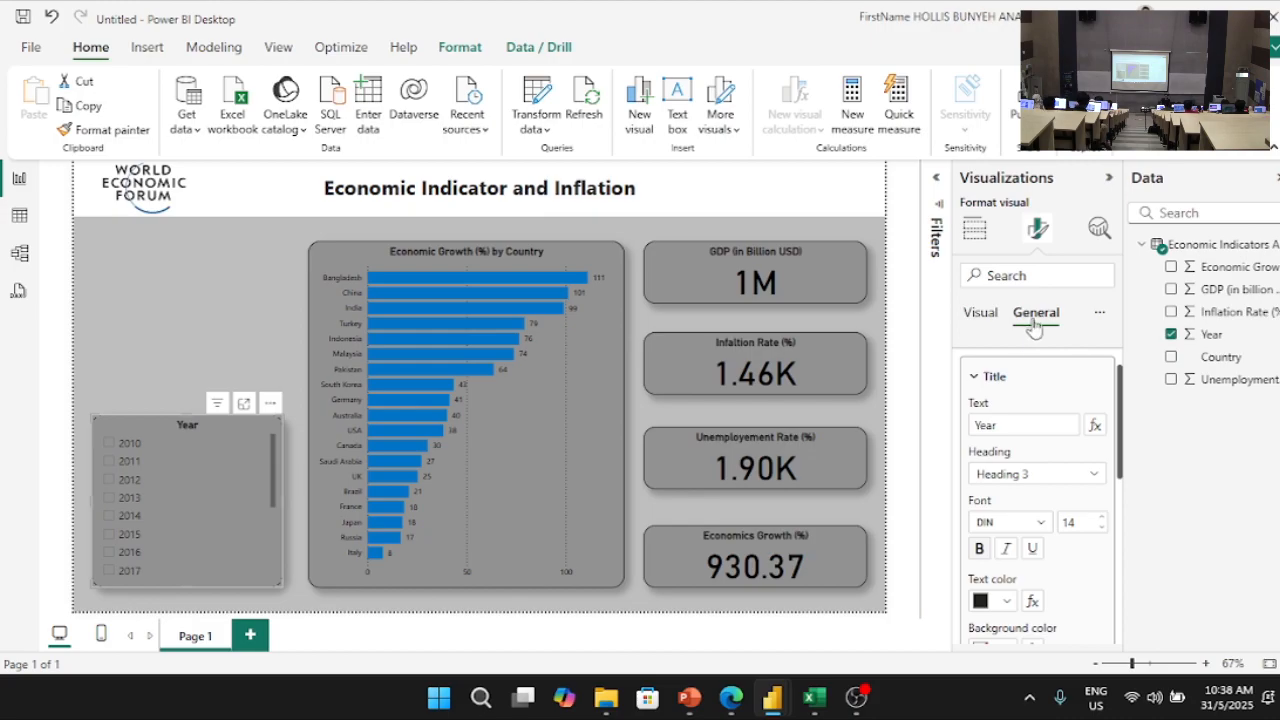
pyautogui.click(202, 318)
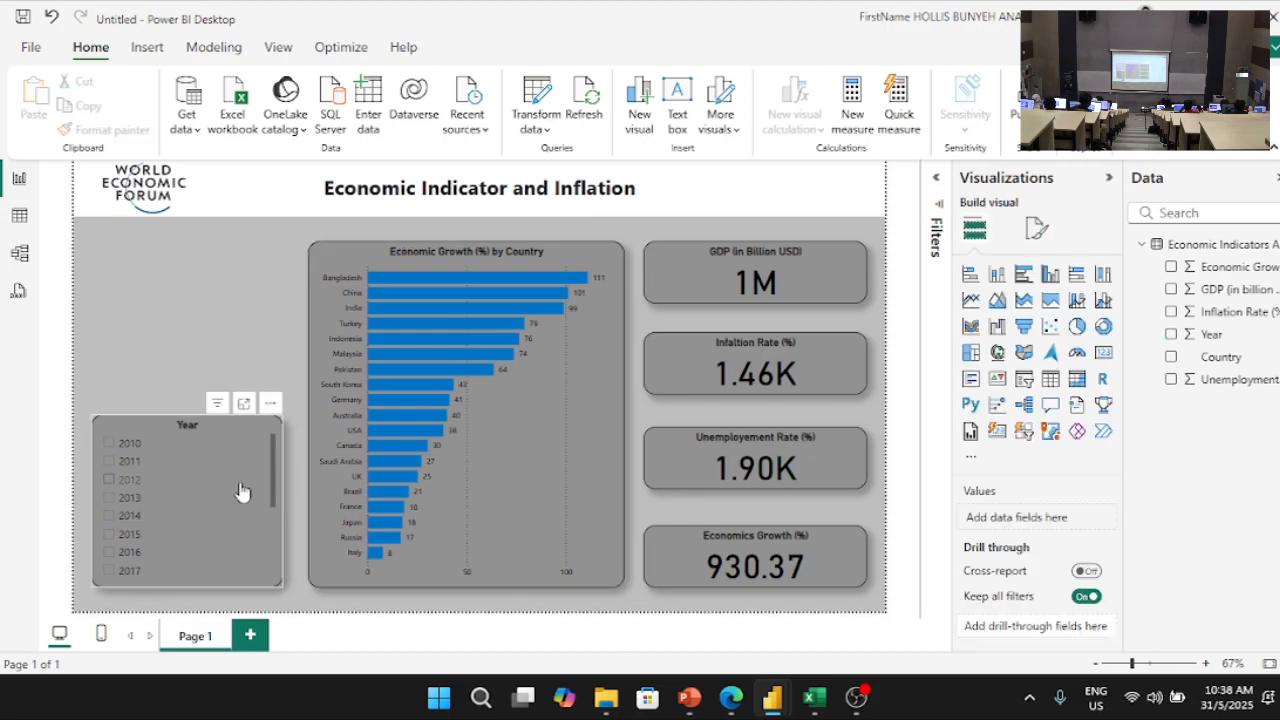
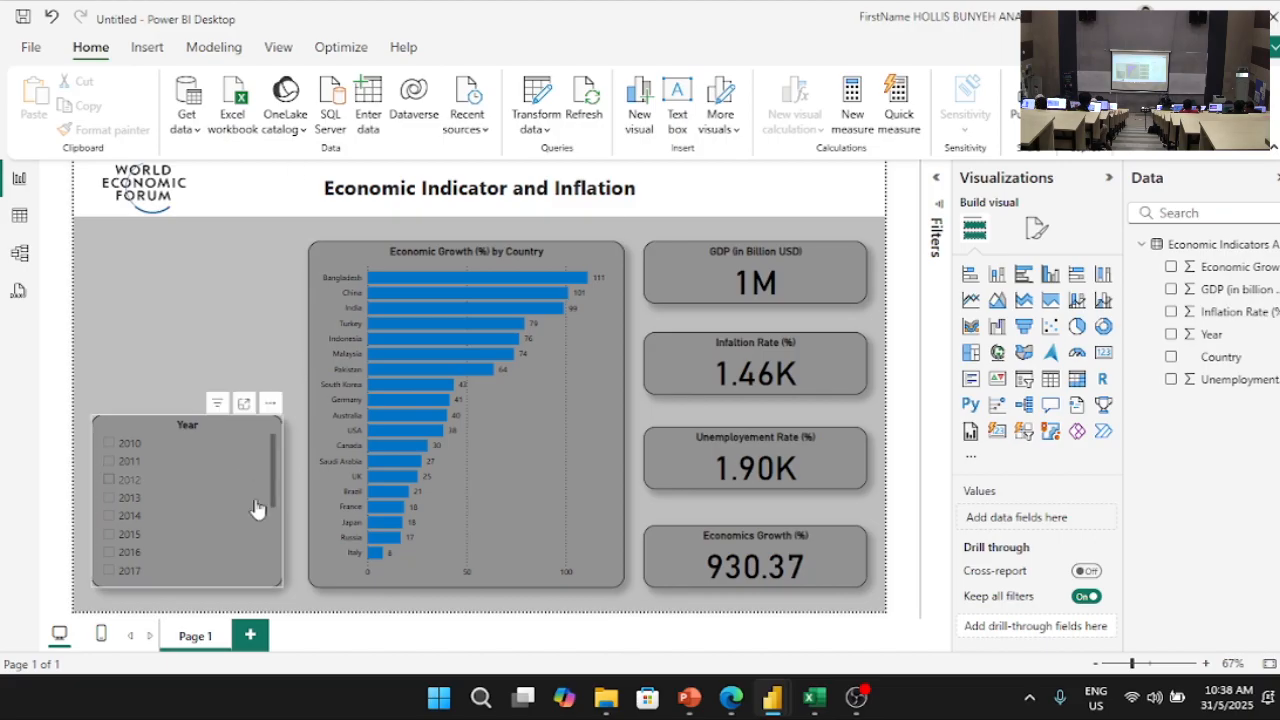
pyautogui.click(251, 635)
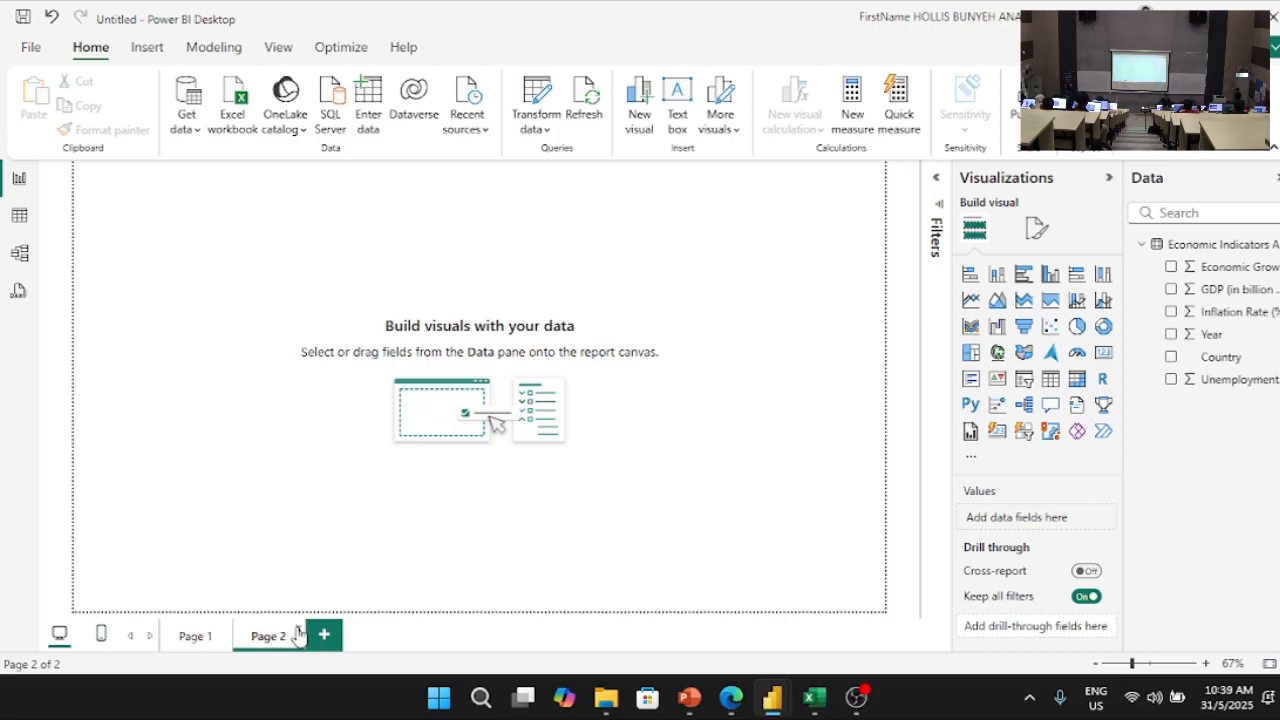
pyautogui.click(303, 625)
pyautogui.click(786, 382)
# Step: Duplicate Page 1 and check the Time Series Trend page of the World Economics Forum report for reference
pyautogui.rightClick(210, 648)
pyautogui.click(240, 607)
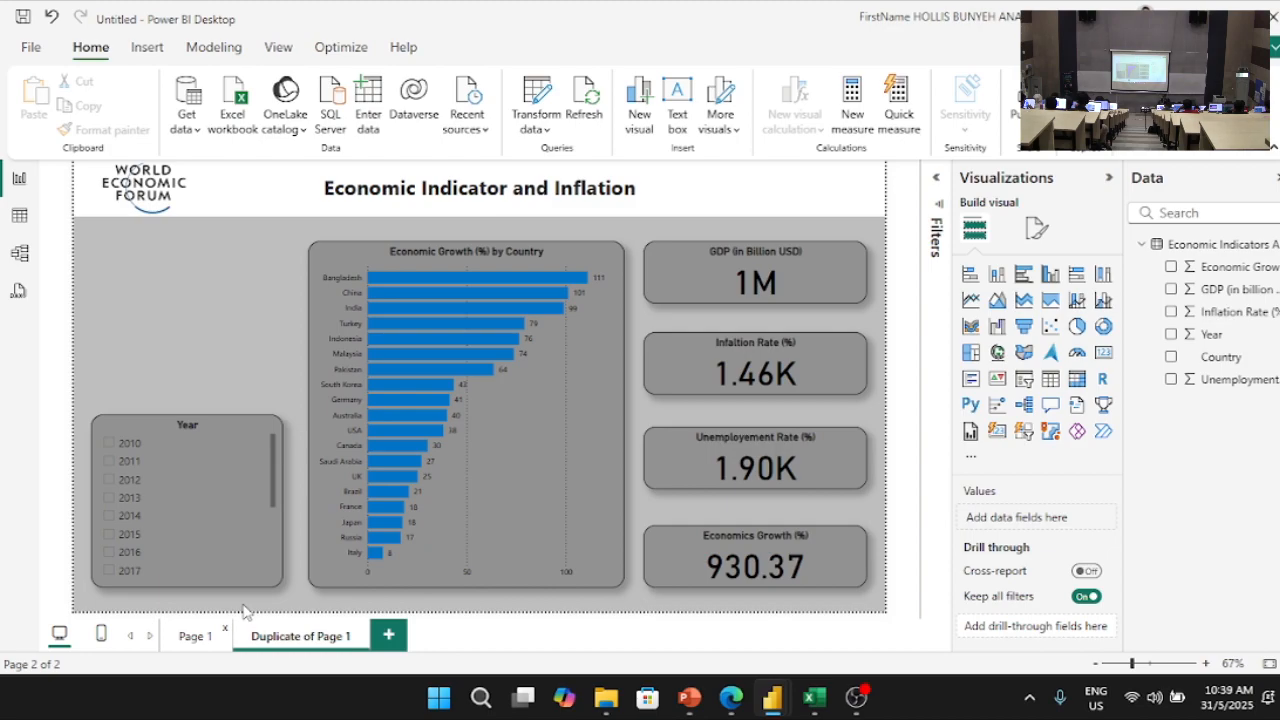
pyautogui.moveTo(775, 695)
pyautogui.click(733, 627)
pyautogui.click(318, 640)
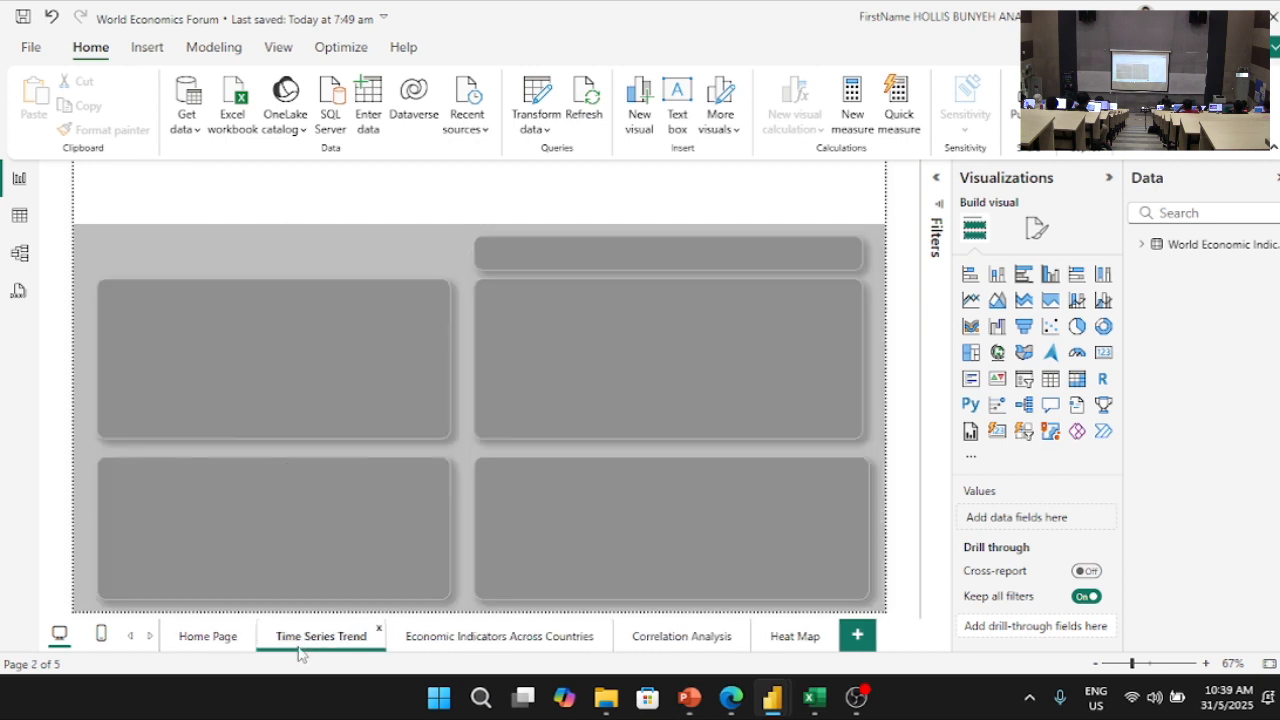
pyautogui.click(1187, 17)
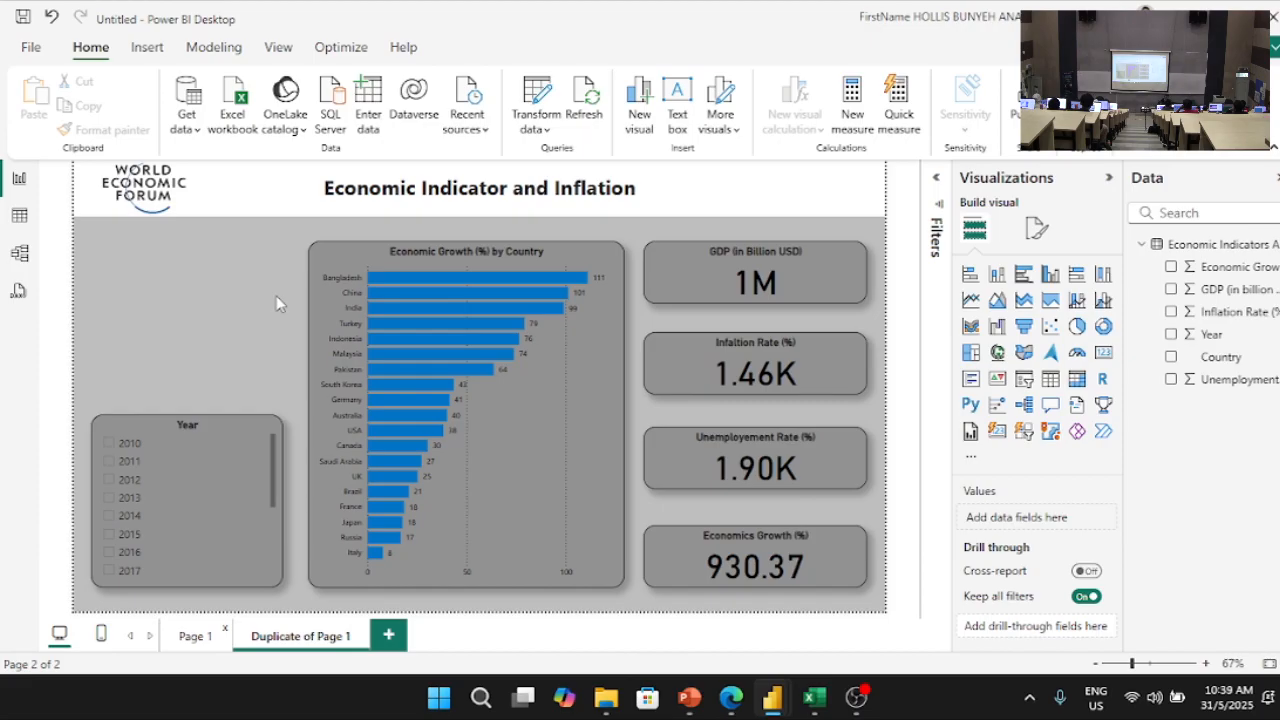
# Step: Delete the Year slicer and the Economic Growth (%) by Country bar chart from the duplicated page
pyautogui.click(204, 416)
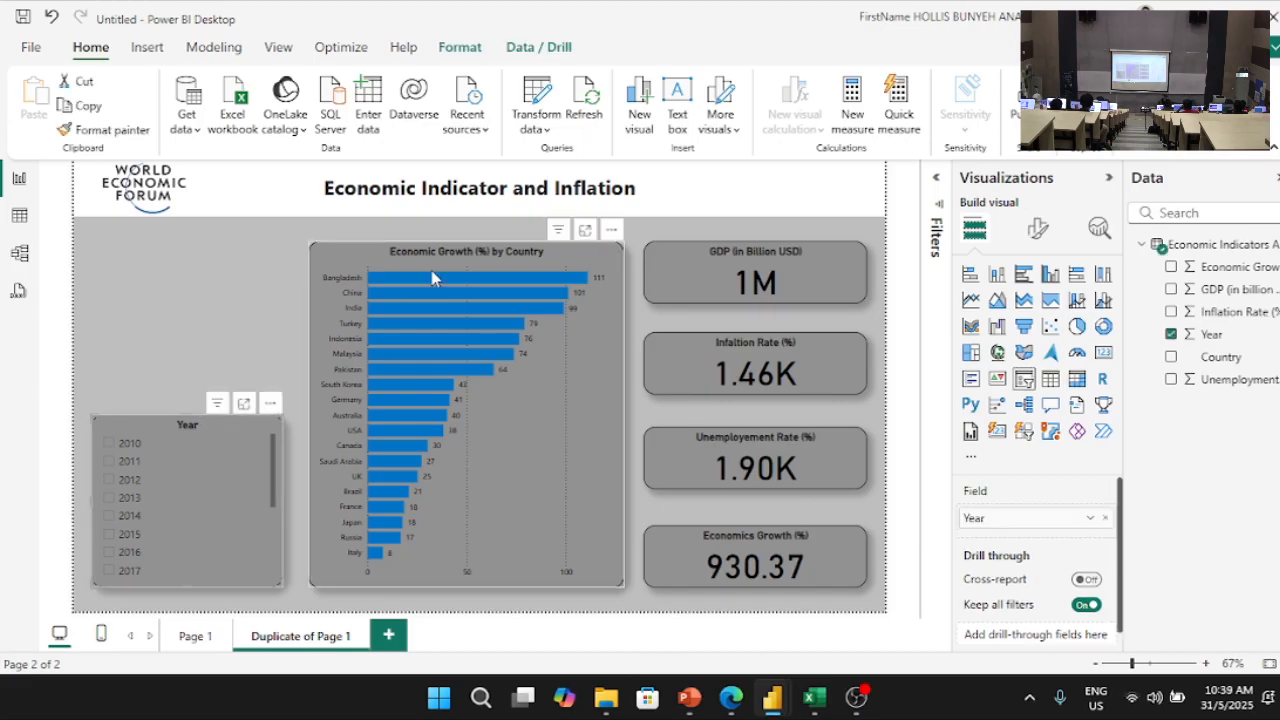
pyautogui.press('Delete')
pyautogui.click(490, 253)
pyautogui.press('Delete')
# Step: Delete the GDP, inflation rate, unemployment rate and economic growth cards from the duplicated page
pyautogui.click(707, 243)
pyautogui.click(602, 228)
pyautogui.moveTo(604, 228); pyautogui.dragTo(829, 582)
pyautogui.click(739, 268)
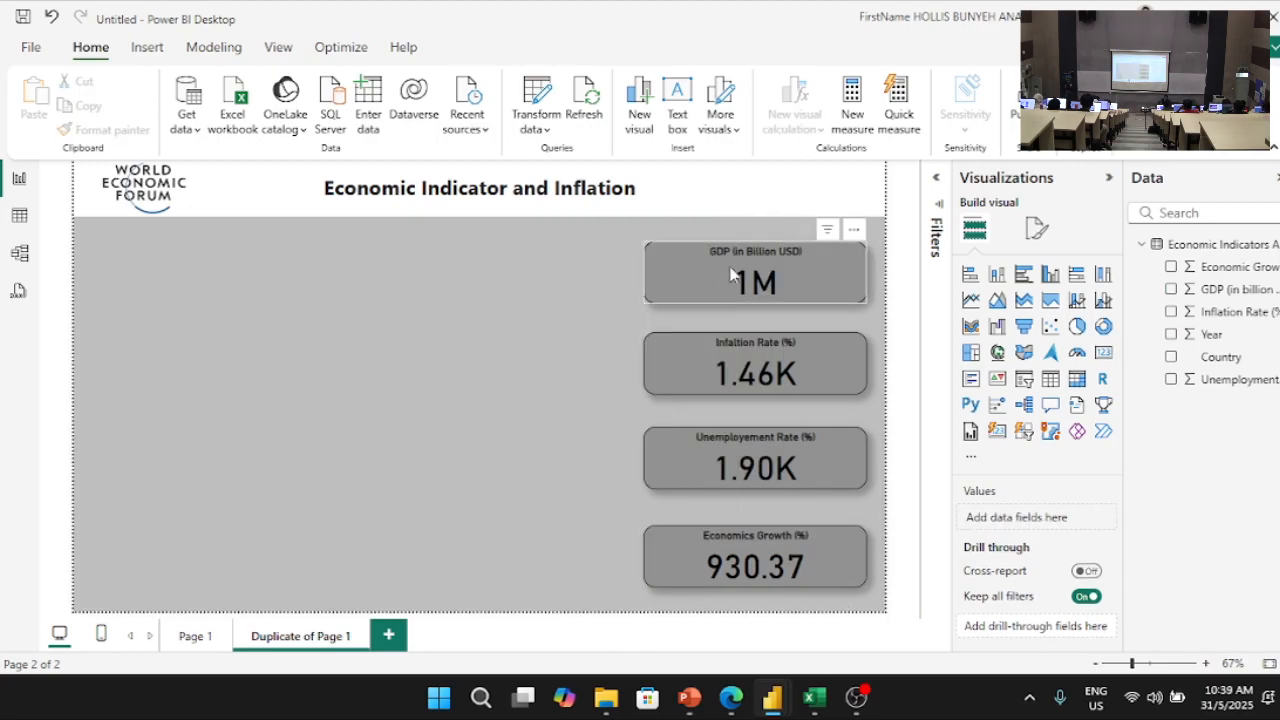
pyautogui.press('Delete')
pyautogui.click(690, 370)
pyautogui.press('Delete')
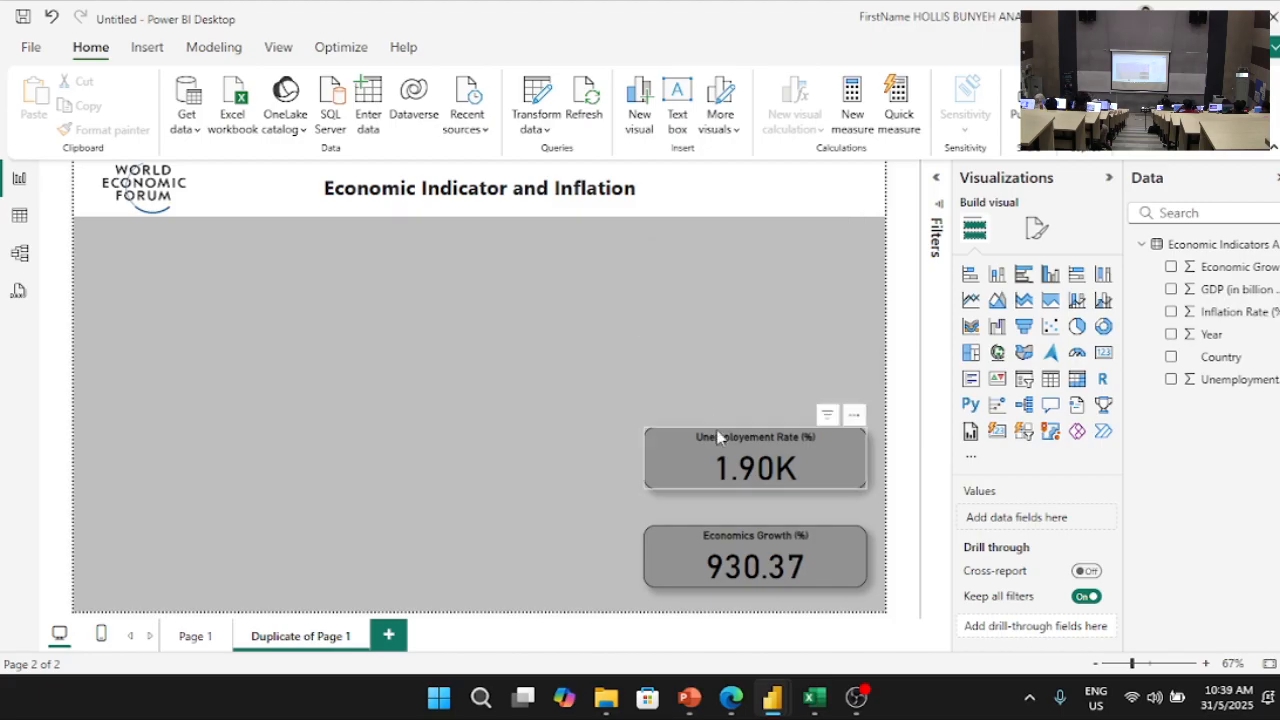
pyautogui.click(721, 442)
pyautogui.click(735, 541)
pyautogui.press('Delete')
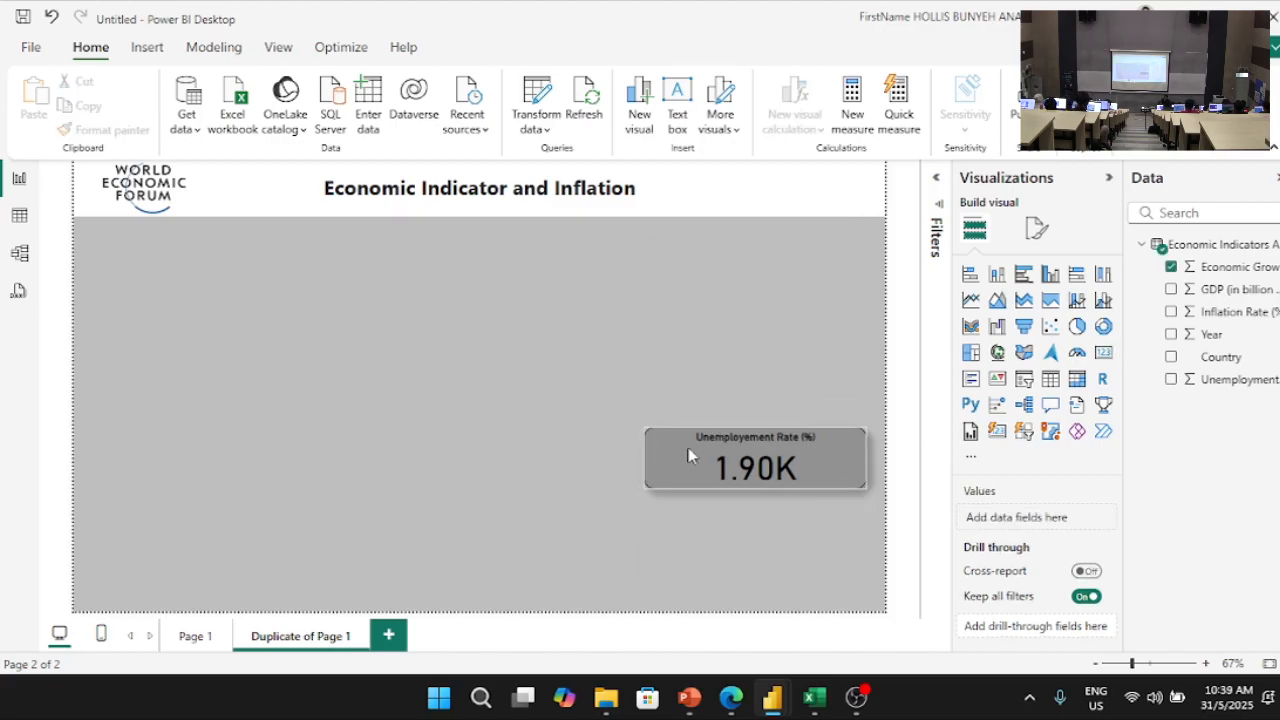
pyautogui.click(697, 441)
pyautogui.press('Delete')
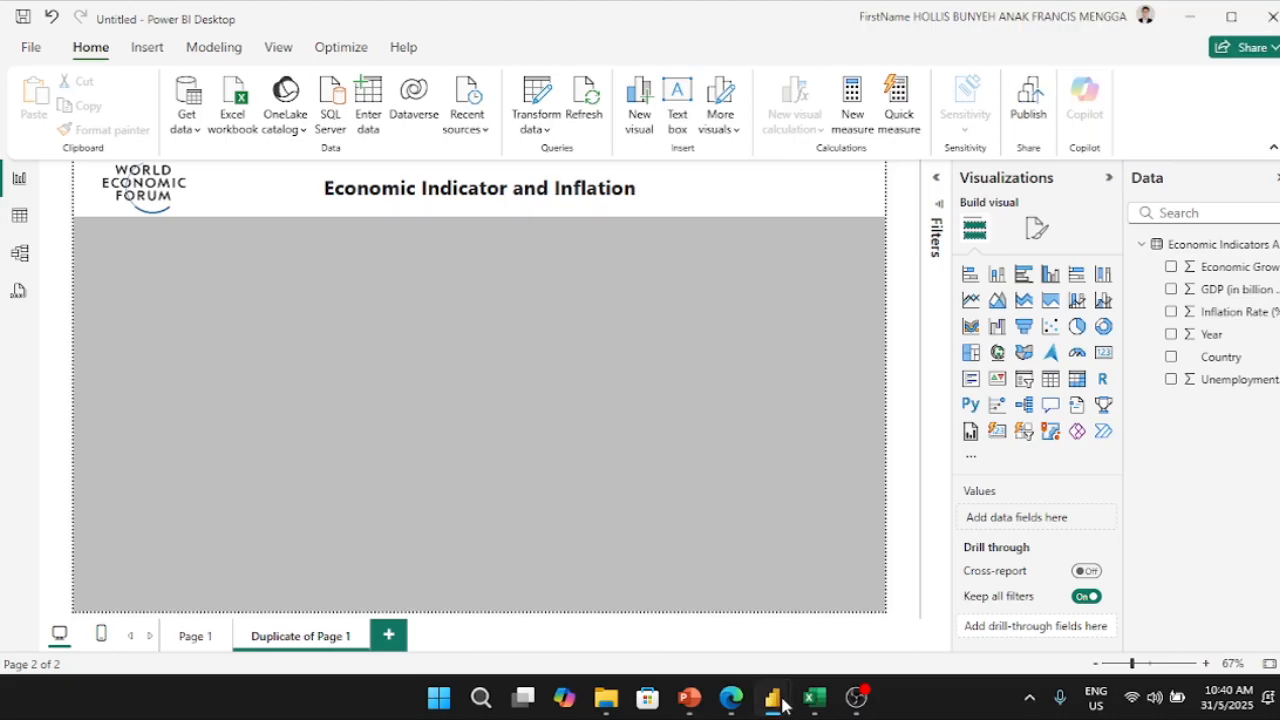
# Step: Add a line chart to the duplicated page, consulting the World Economics Forum report's Time Series Trend layout
pyautogui.click(746, 634)
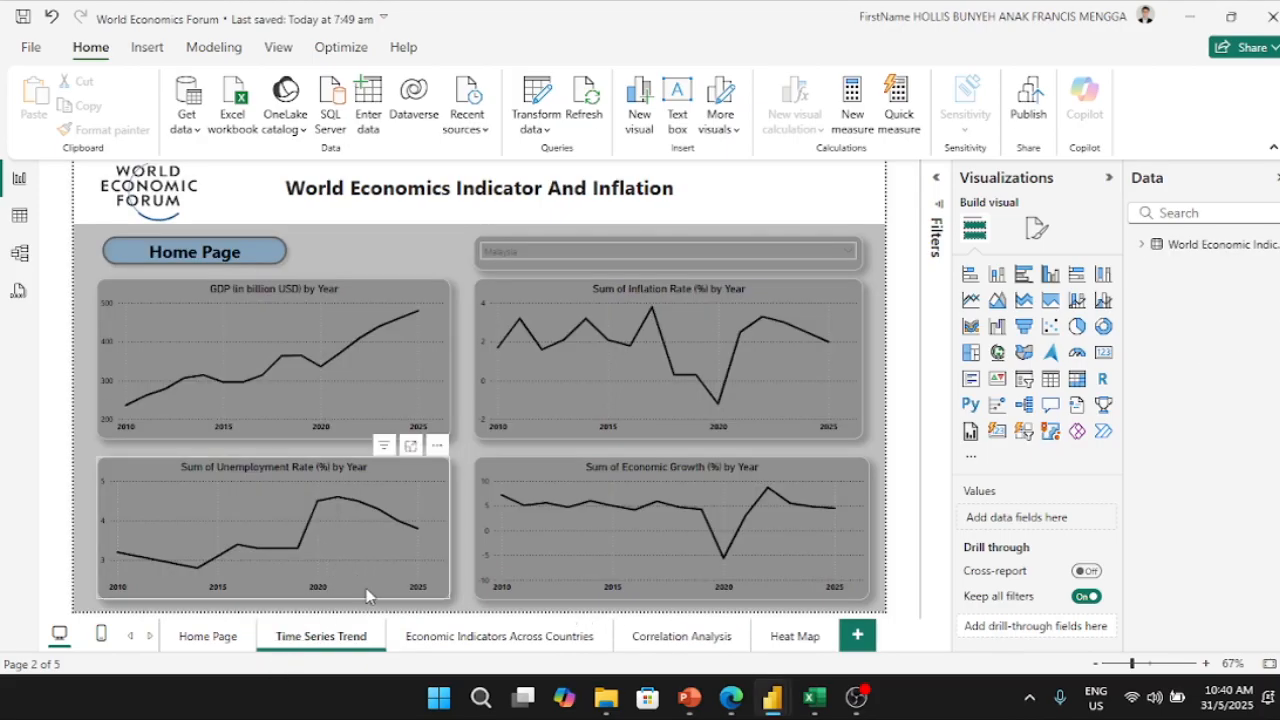
pyautogui.click(1186, 16)
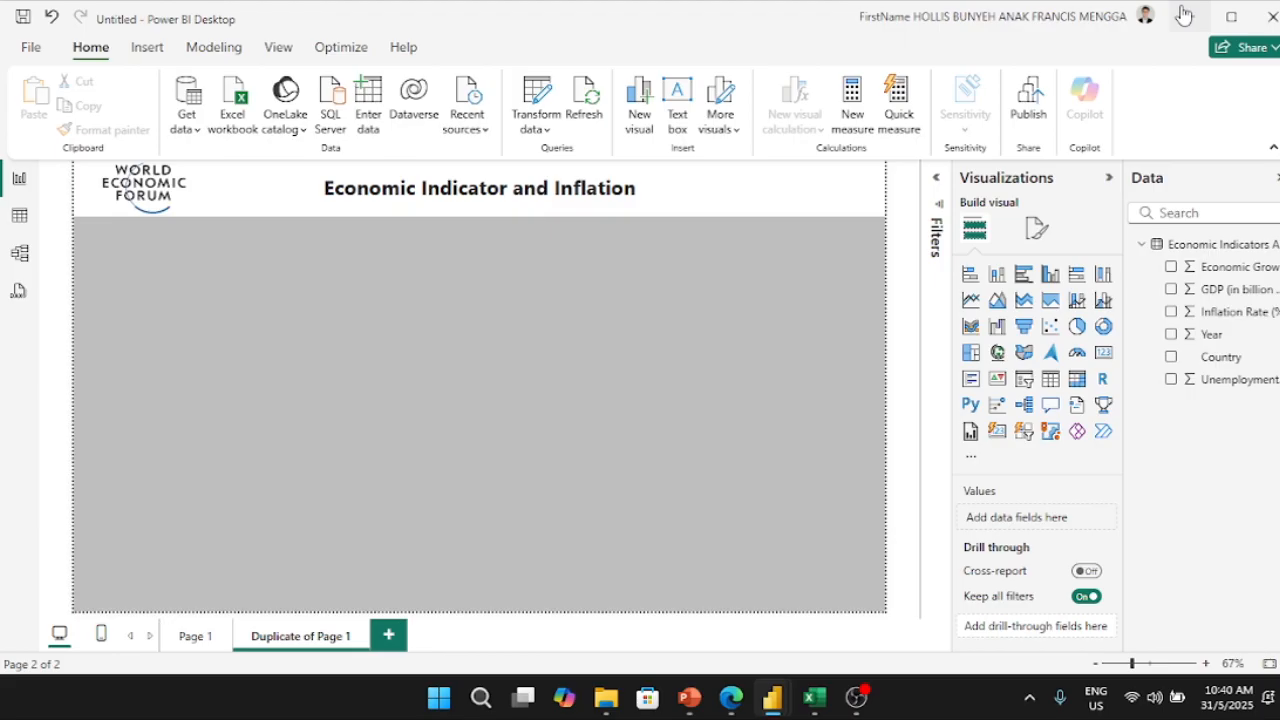
pyautogui.click(971, 302)
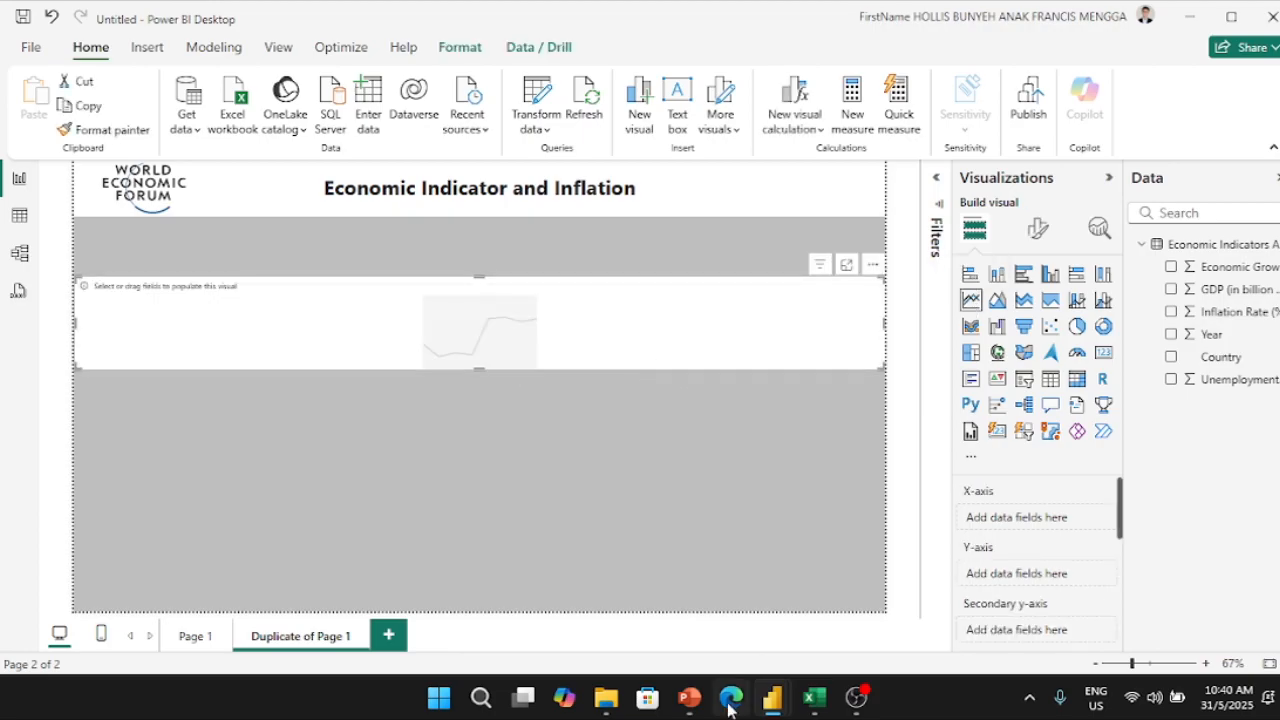
pyautogui.moveTo(772, 697)
pyautogui.click(772, 640)
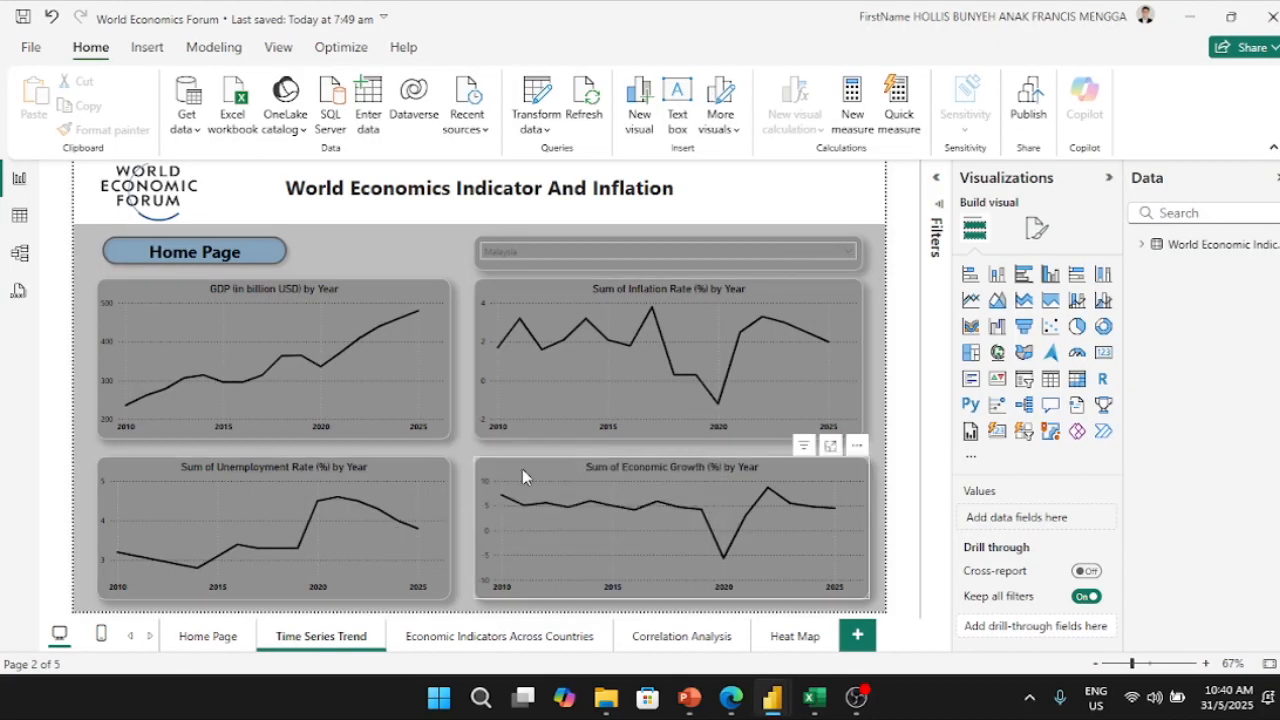
pyautogui.hotkey('alt', 'Tab')
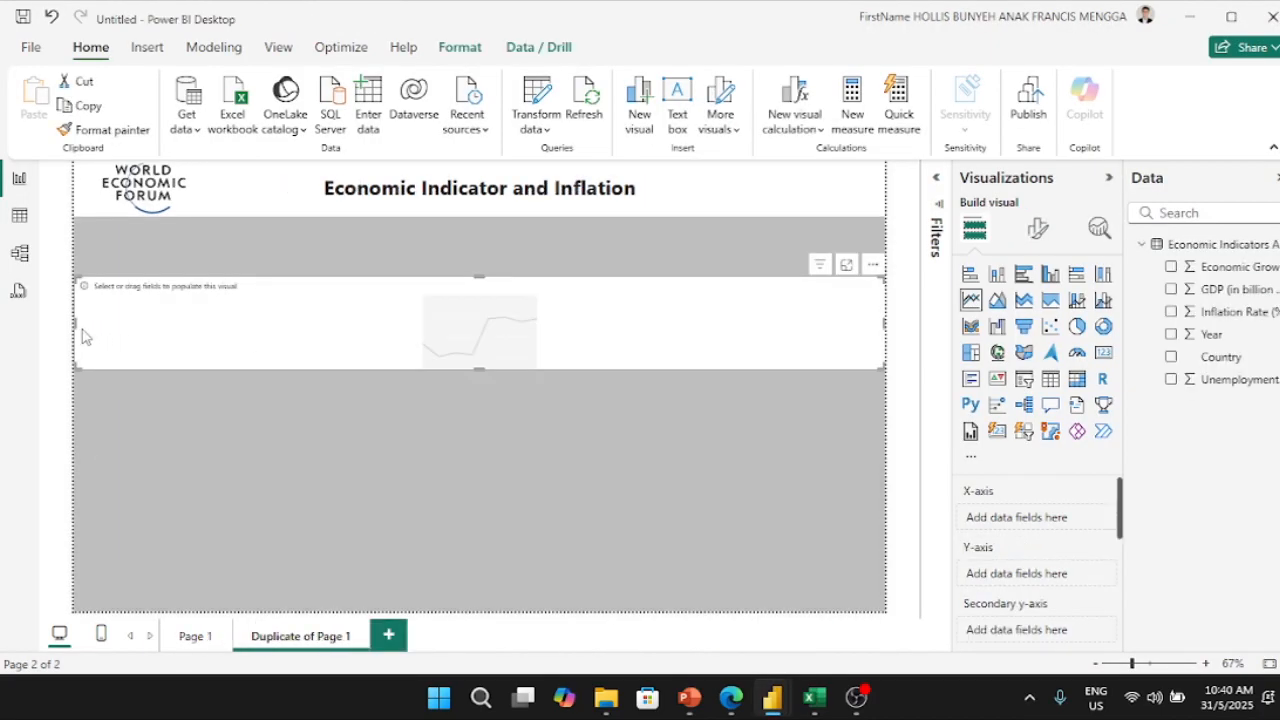
# Step: Narrow the line chart to the page's right half, make it taller, and plot Inflation Rate (%) against Year
pyautogui.moveTo(77, 323); pyautogui.dragTo(482, 347)
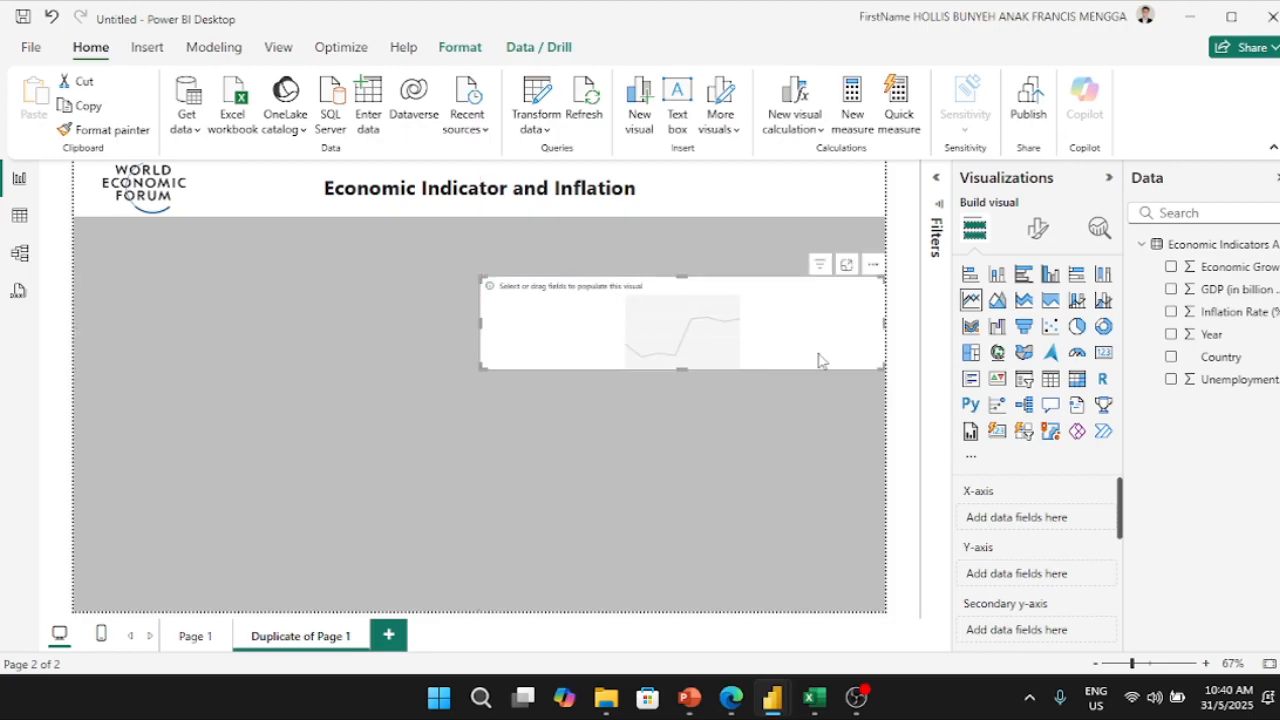
pyautogui.moveTo(884, 324); pyautogui.dragTo(867, 326)
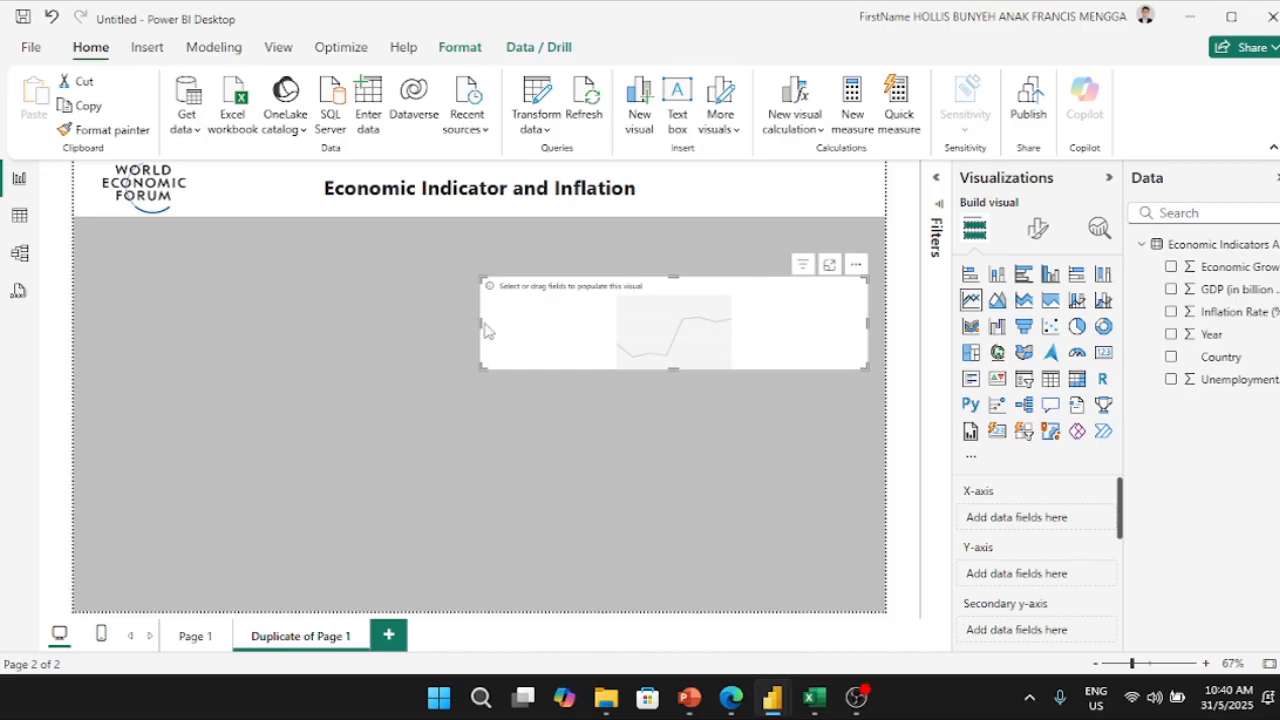
pyautogui.moveTo(480, 324); pyautogui.dragTo(492, 324)
pyautogui.moveTo(680, 369); pyautogui.dragTo(670, 468)
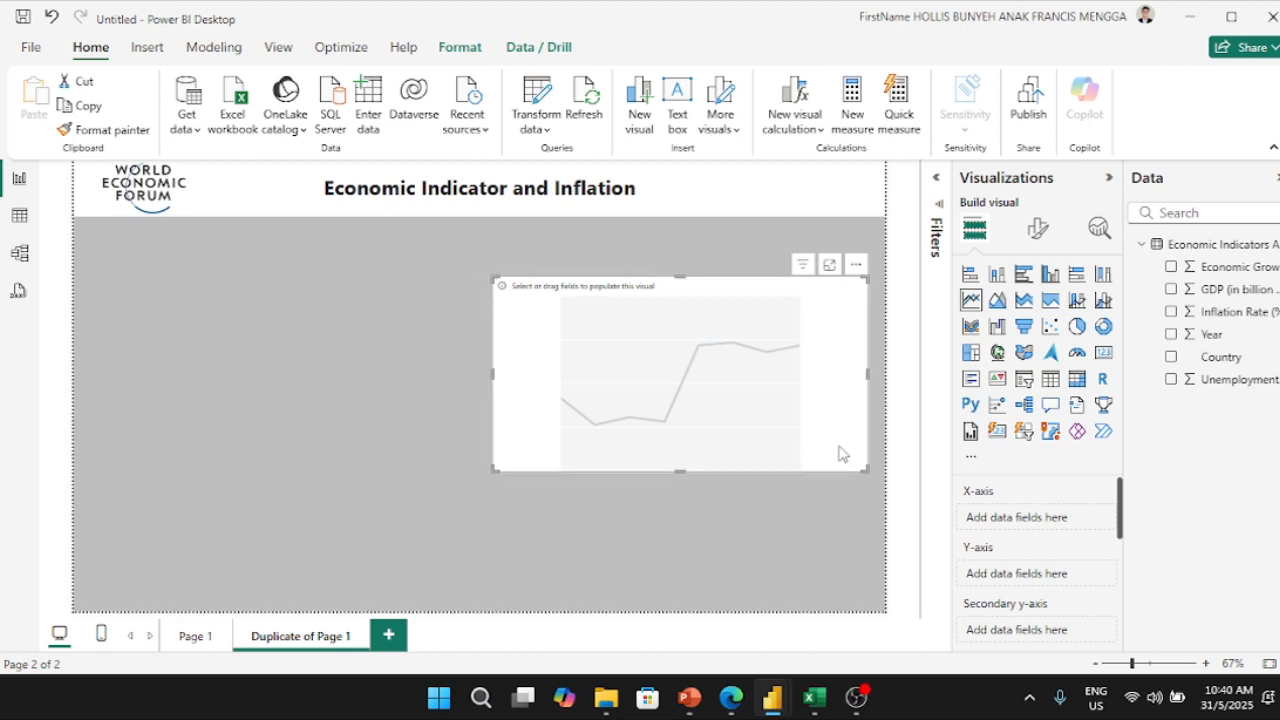
pyautogui.moveTo(1208, 334); pyautogui.dragTo(1046, 516)
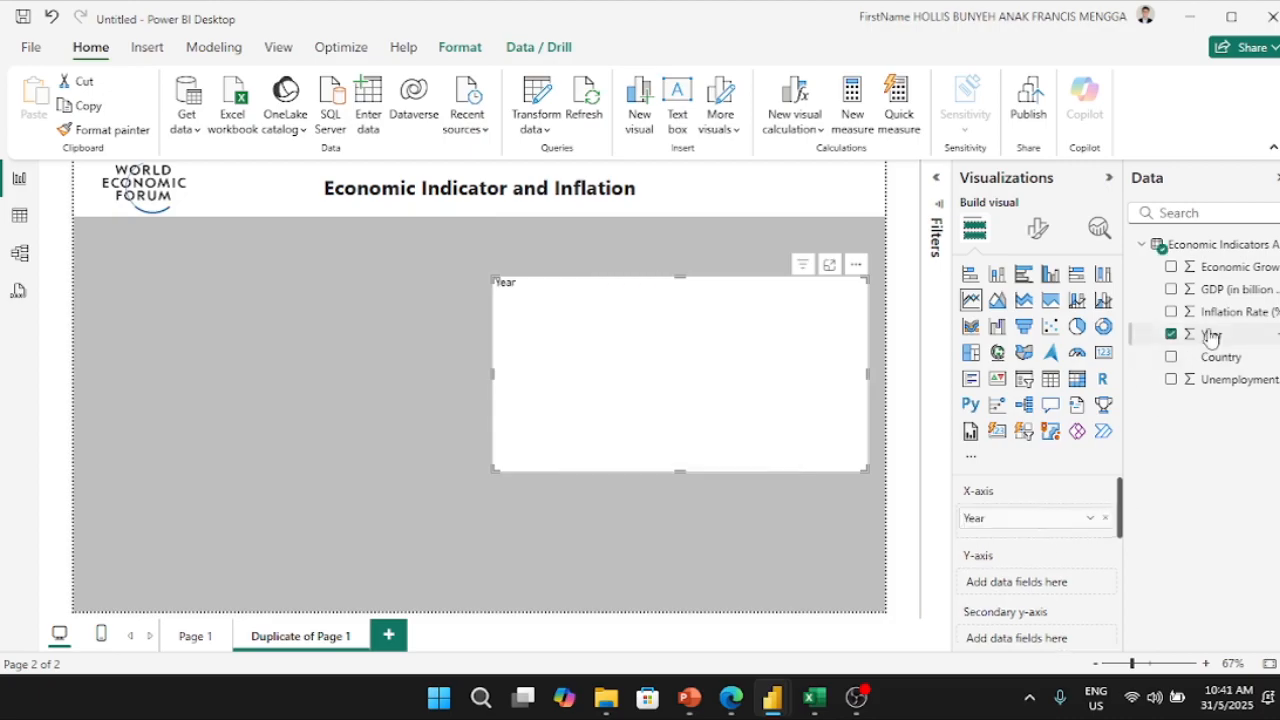
pyautogui.moveTo(1220, 318); pyautogui.dragTo(1058, 586)
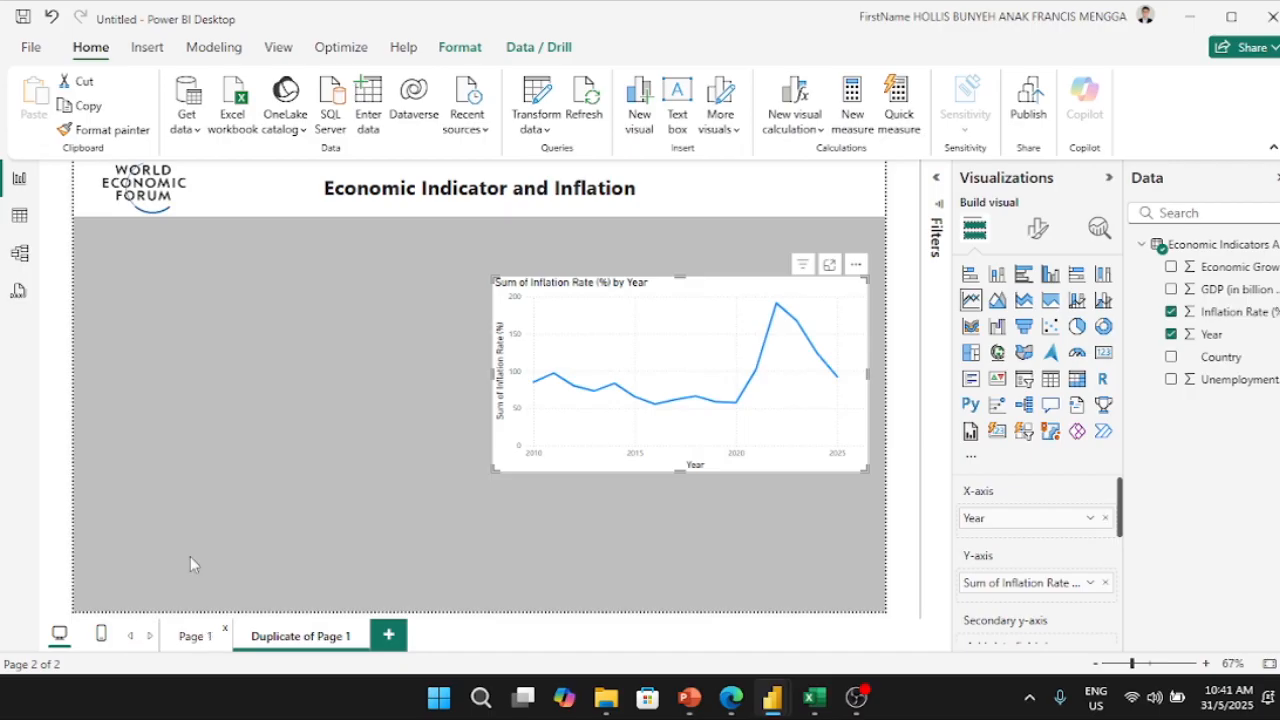
# Step: Copy the Page 1 bar chart's formatting onto the inflation line chart with the Format painter and move the chart slightly upward
pyautogui.click(198, 635)
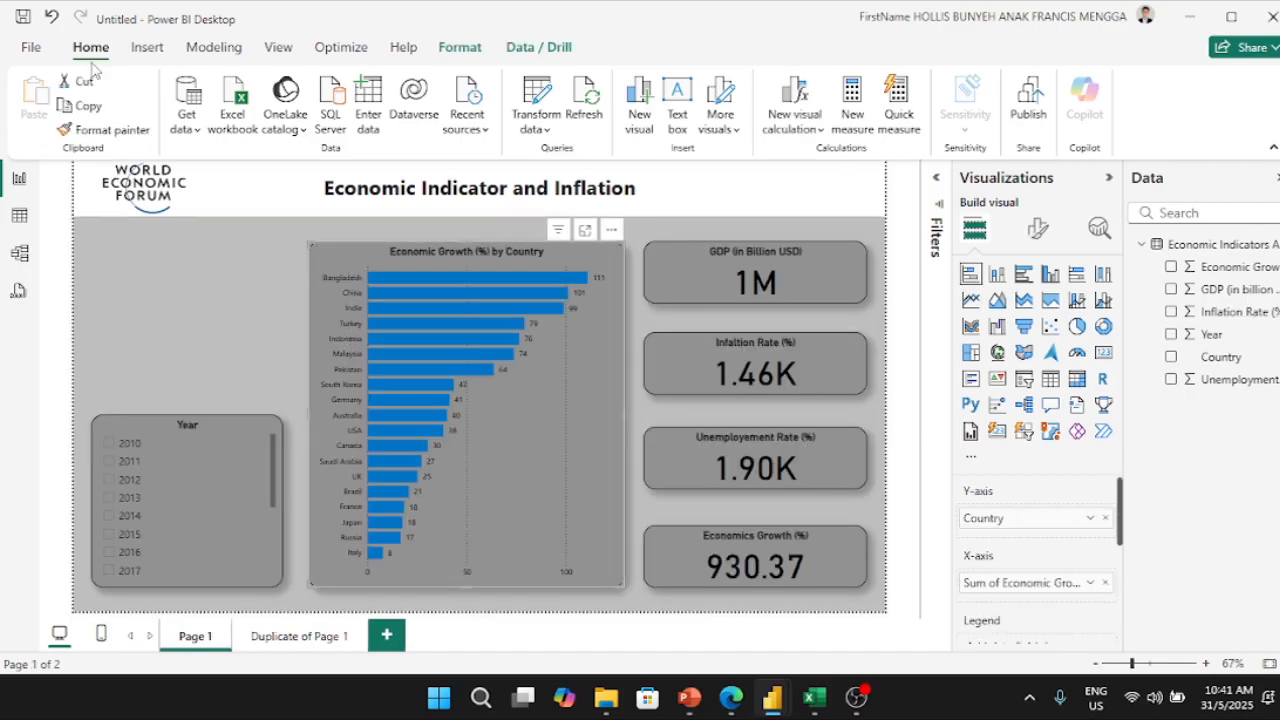
pyautogui.click(103, 129)
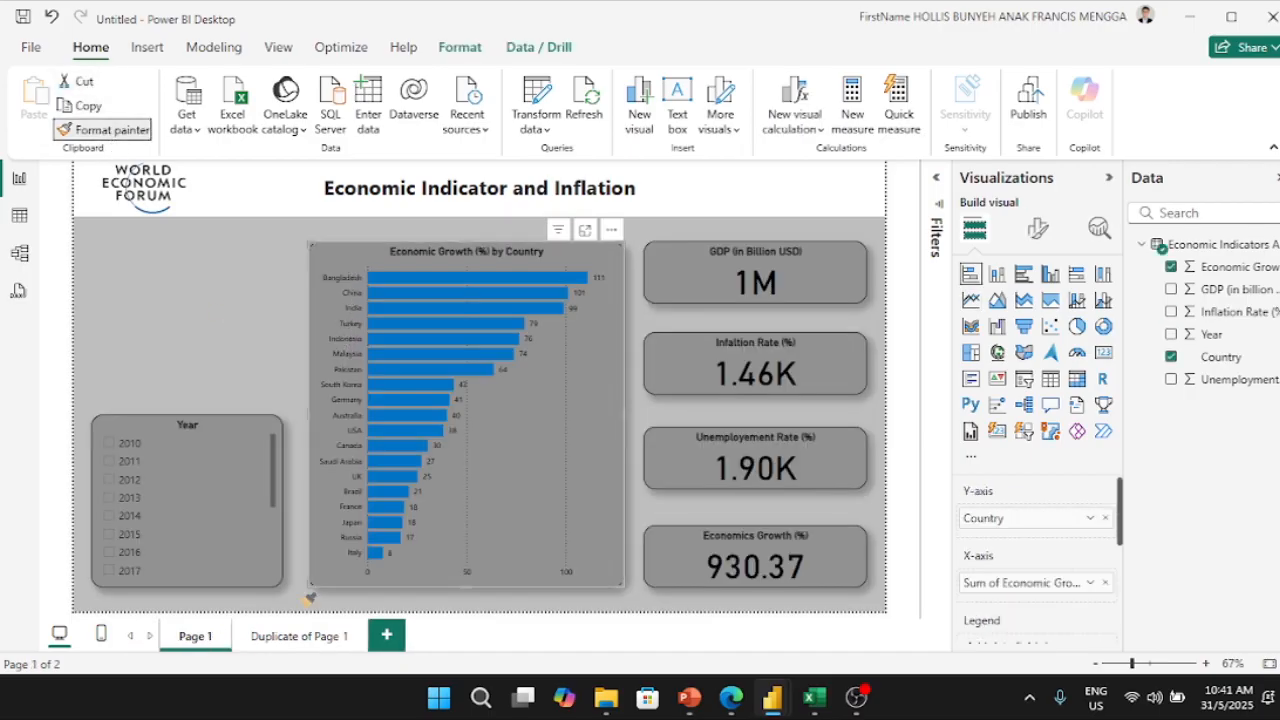
pyautogui.click(315, 635)
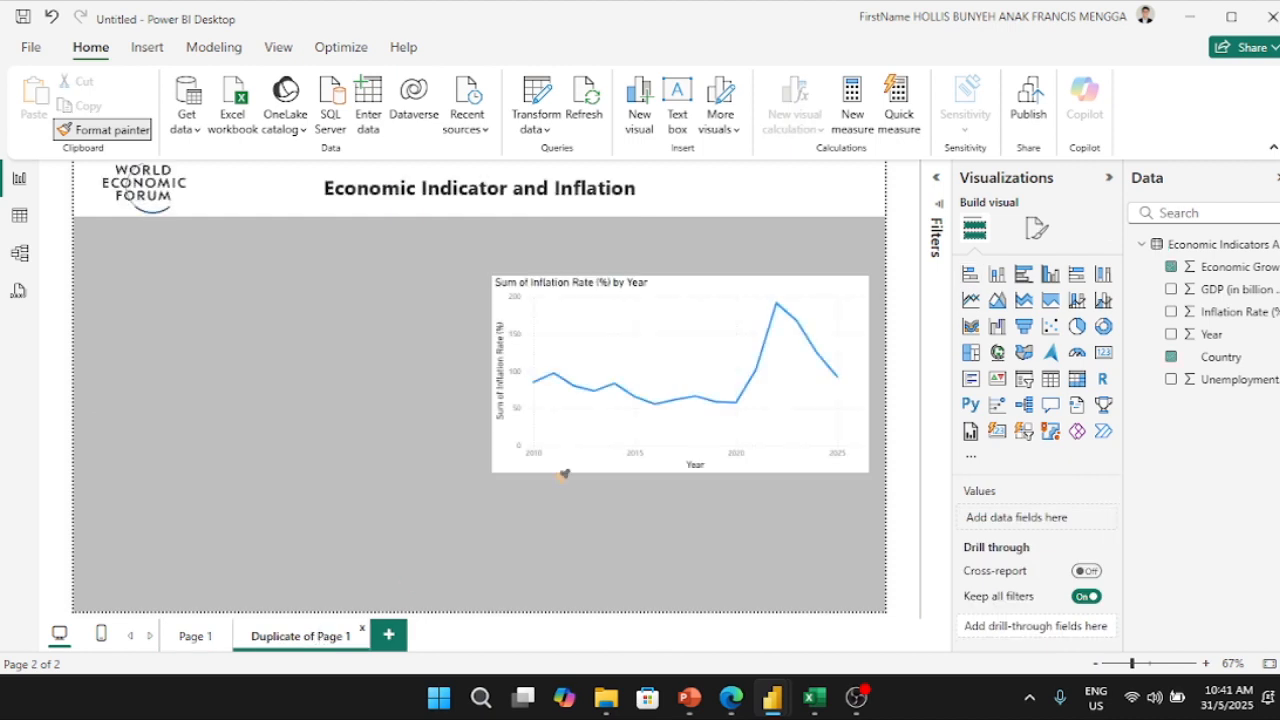
pyautogui.click(645, 315)
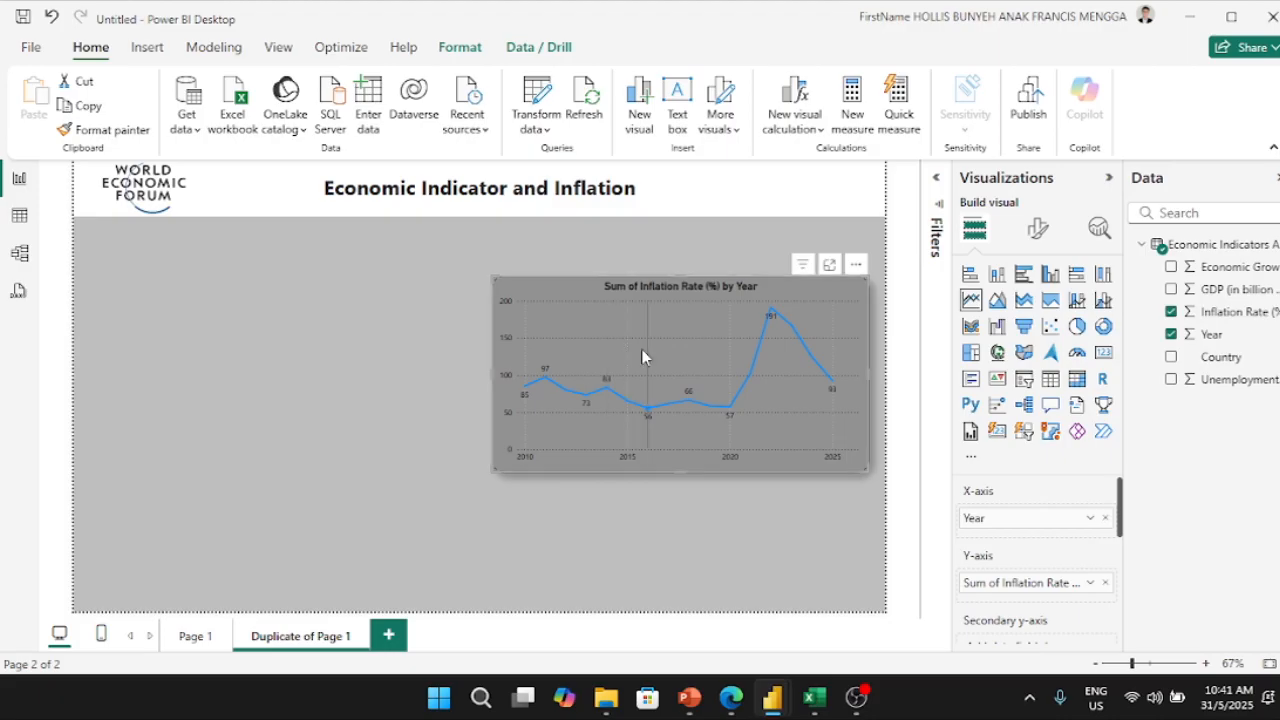
pyautogui.moveTo(617, 284); pyautogui.dragTo(606, 268)
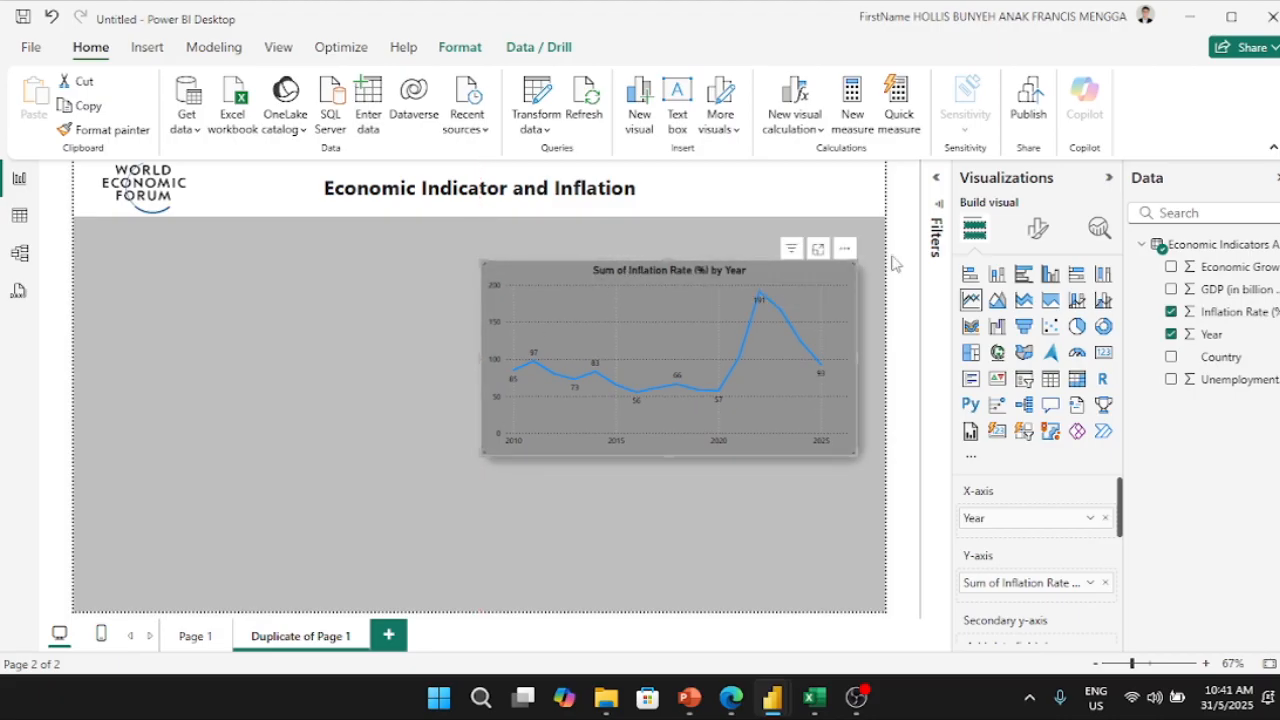
# Step: Change the line chart's title to "Inflation Rate (%) by Year" and nudge the chart toward the page's right edge
pyautogui.click(1033, 232)
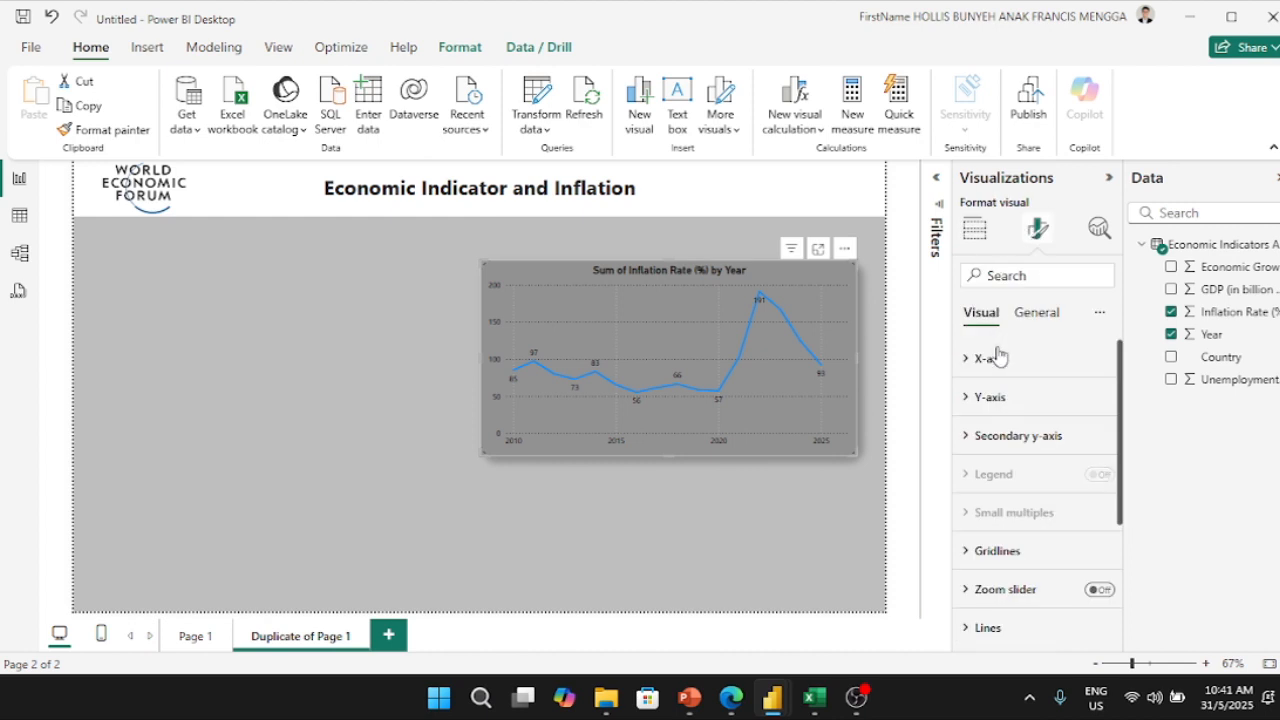
pyautogui.click(1035, 318)
pyautogui.click(1003, 398)
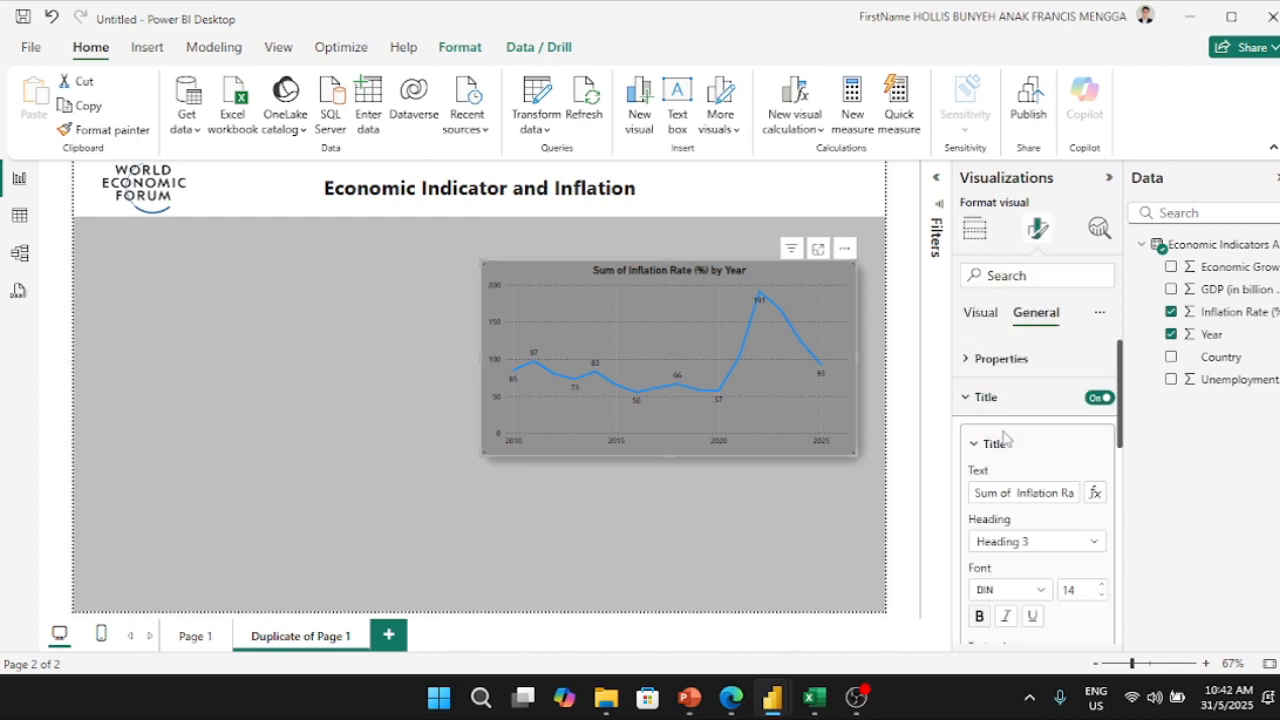
pyautogui.moveTo(1015, 492); pyautogui.dragTo(903, 502)
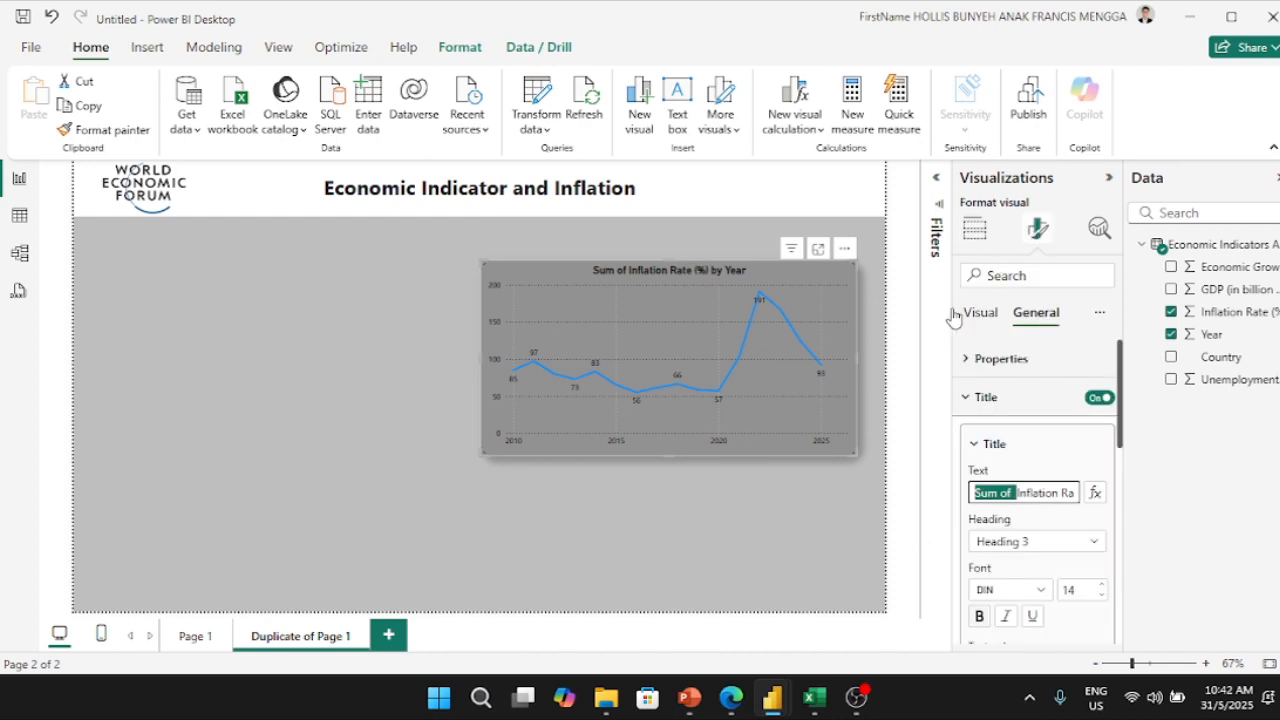
pyautogui.moveTo(753, 278); pyautogui.dragTo(773, 281)
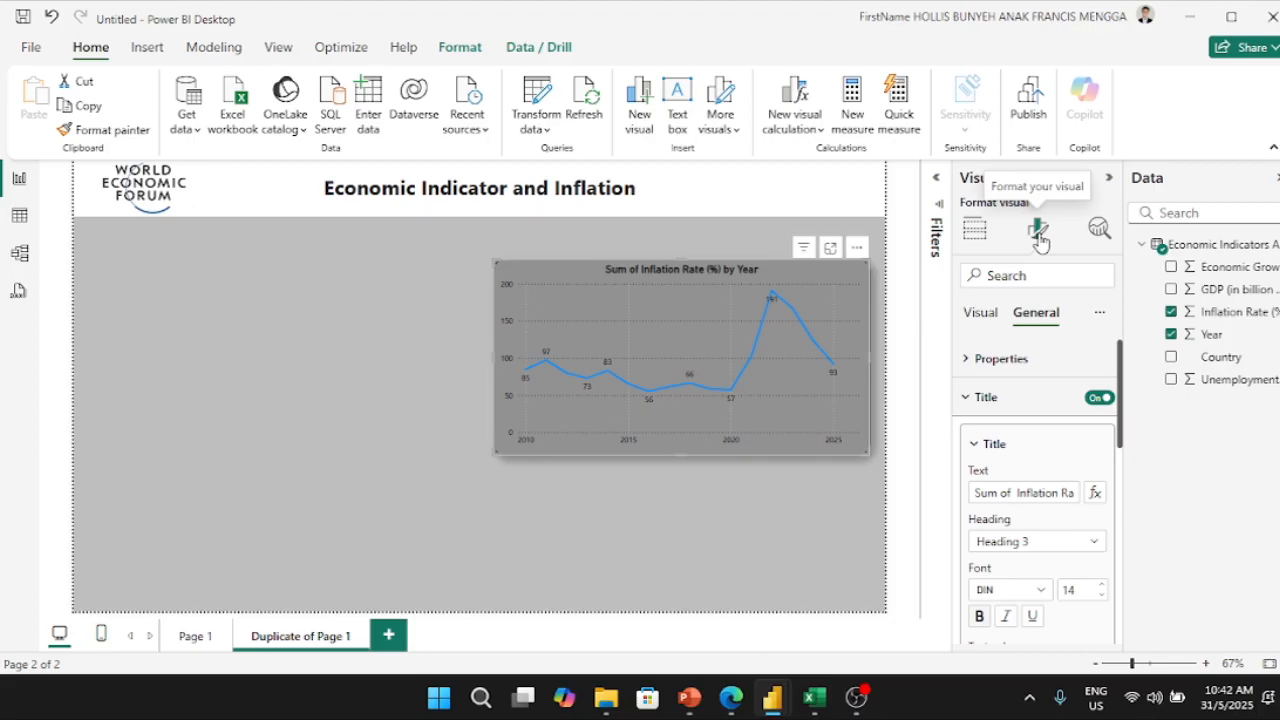
pyautogui.moveTo(1016, 492); pyautogui.dragTo(971, 490)
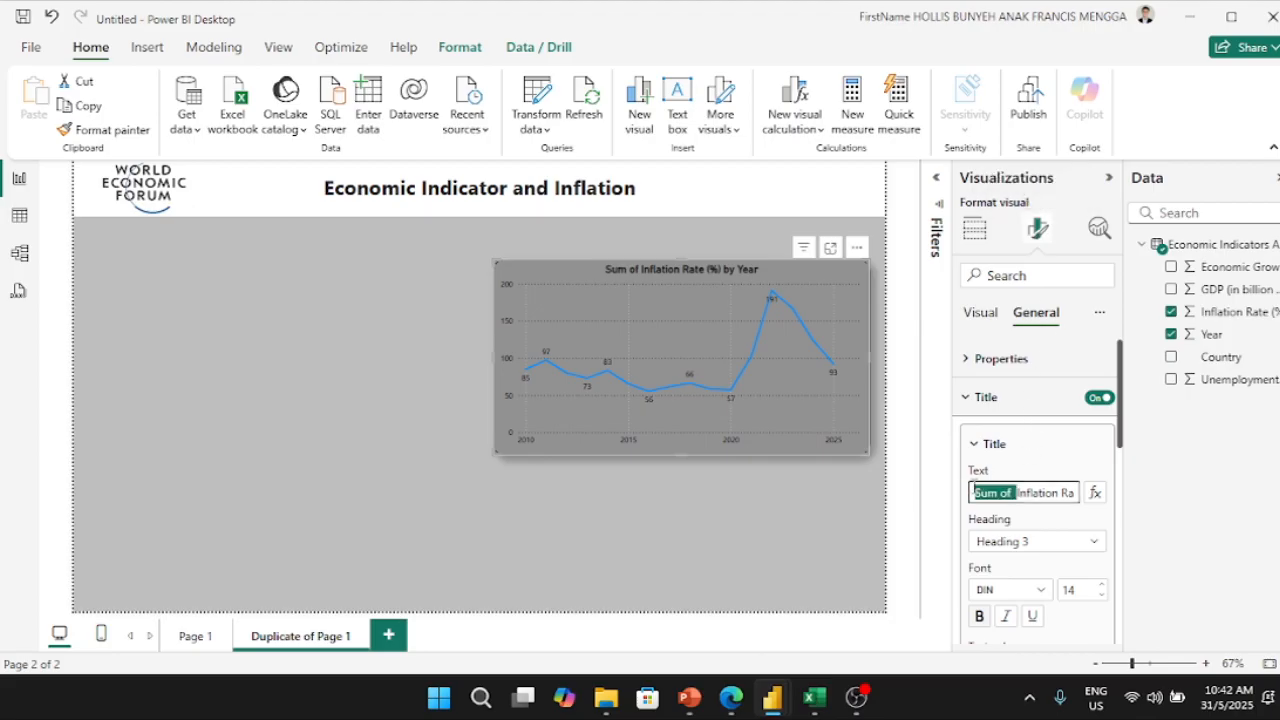
pyautogui.press('BackSpace')
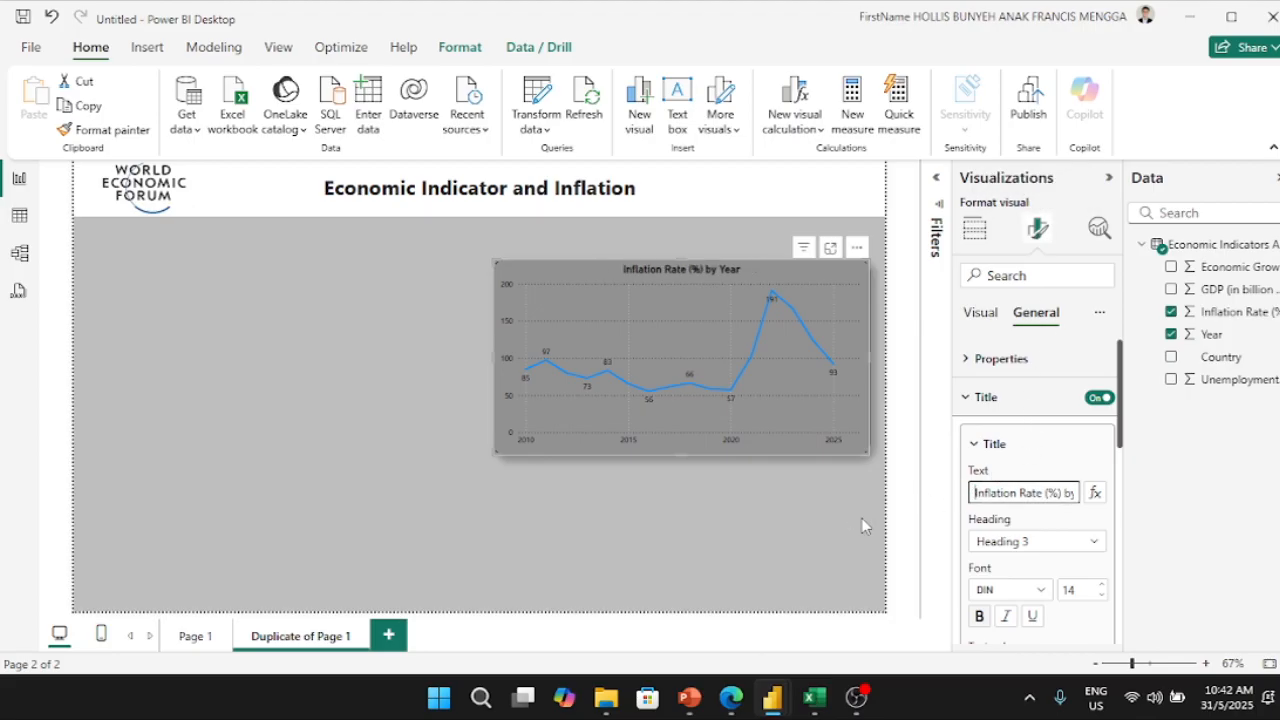
pyautogui.click(1040, 522)
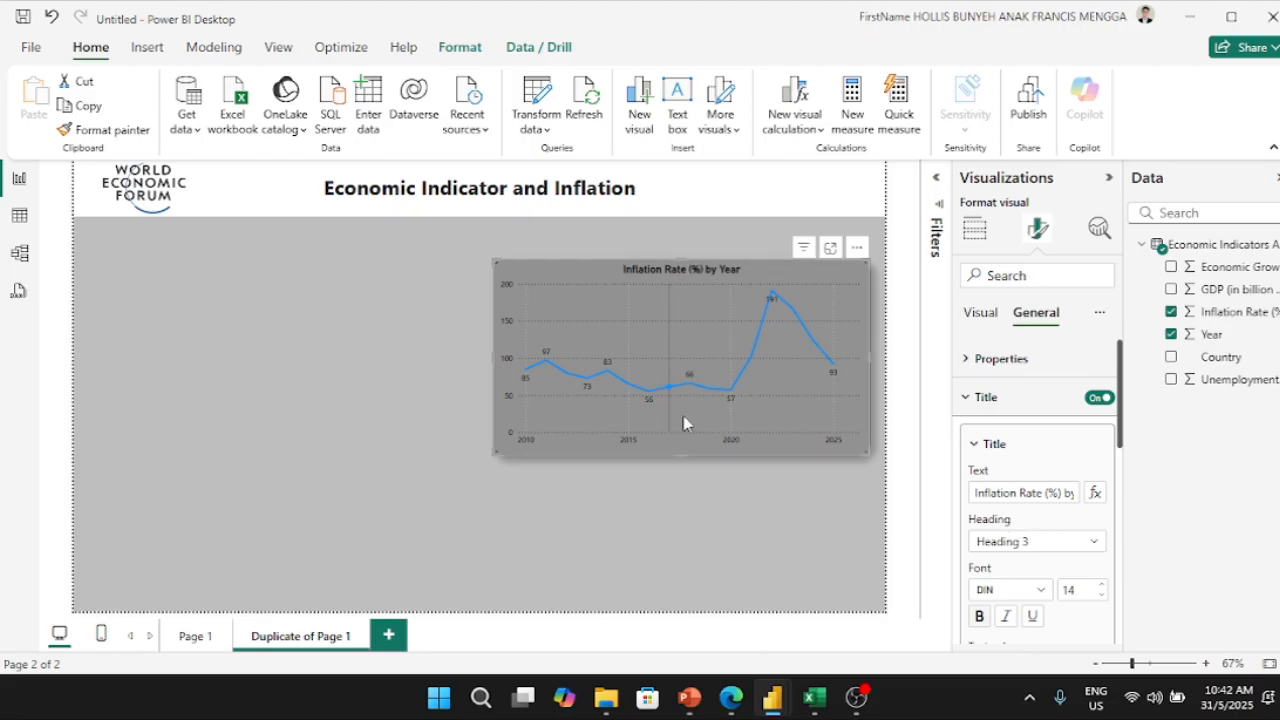
pyautogui.moveTo(552, 300)
pyautogui.scroll(-10, 1010, 425)
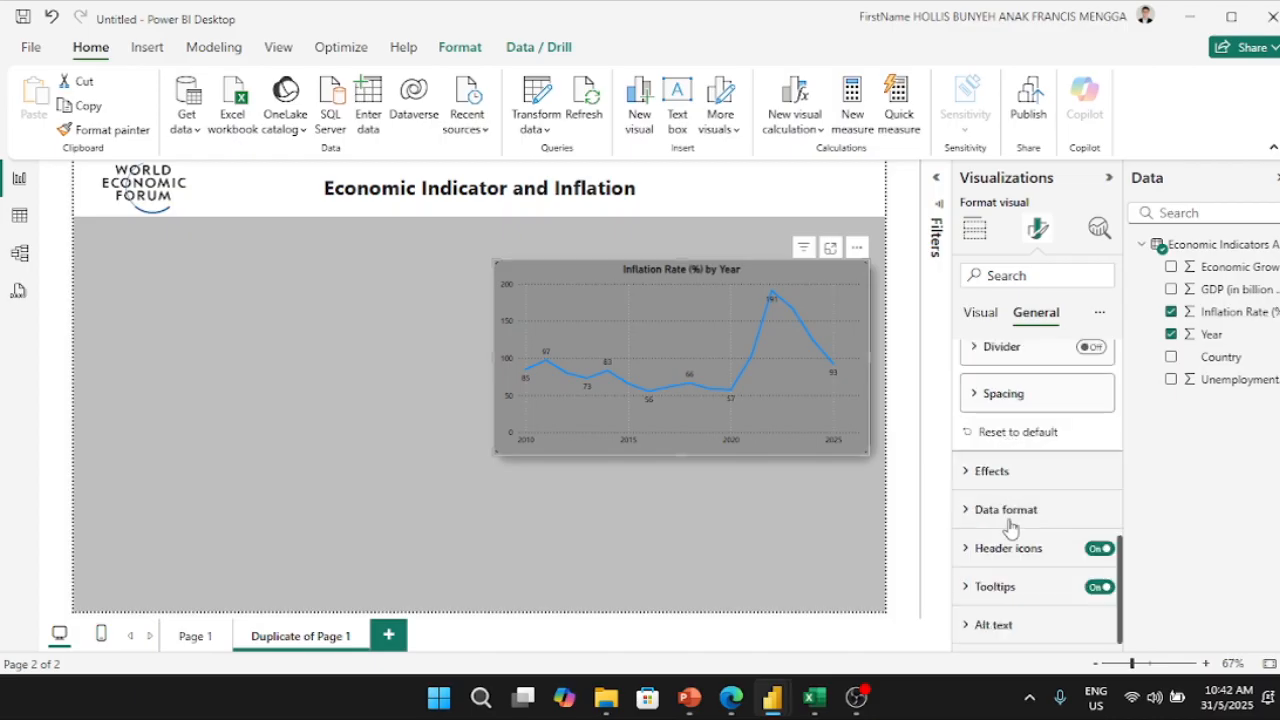
pyautogui.scroll(8, 1008, 527)
pyautogui.scroll(-5, 1005, 528)
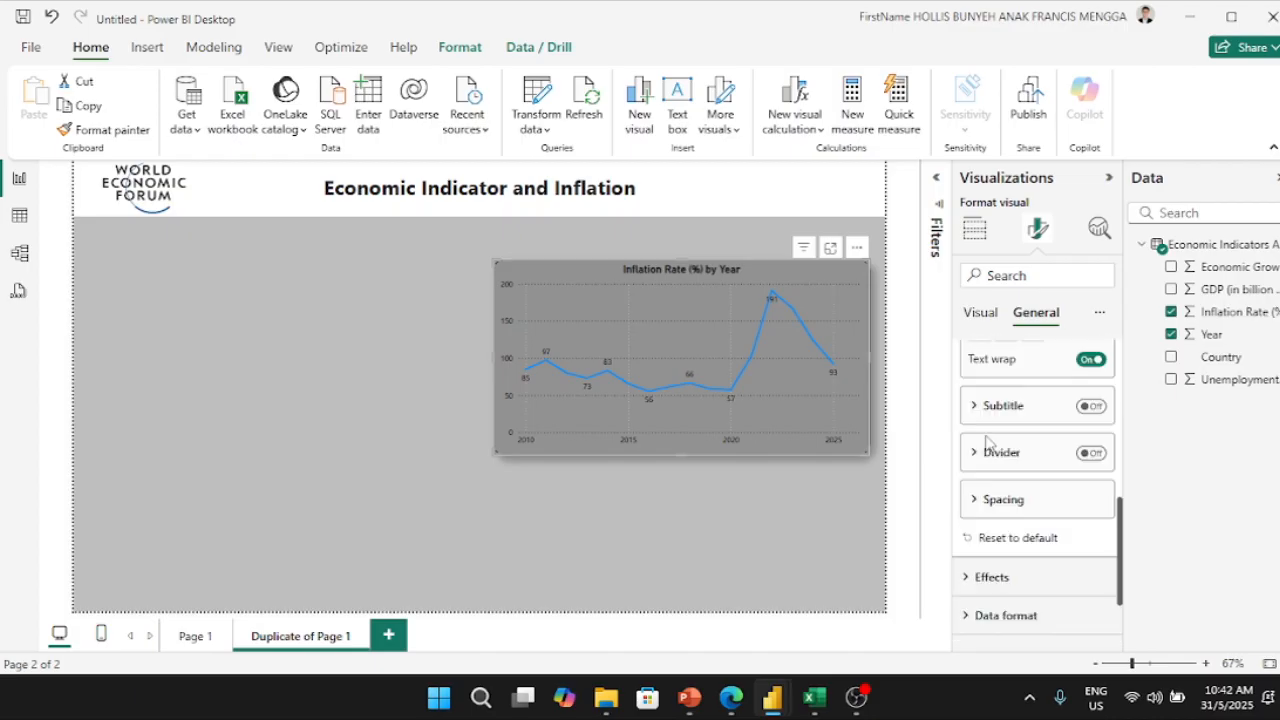
pyautogui.scroll(5, 990, 465)
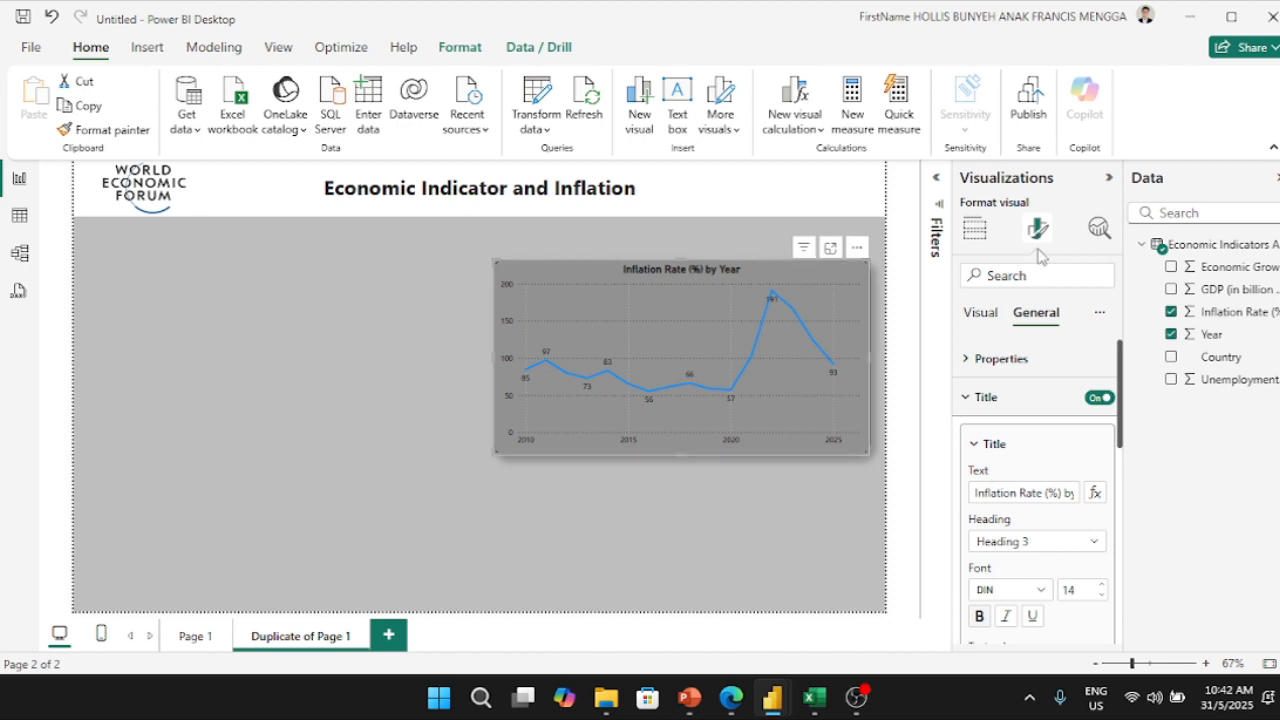
# Step: Make the x-axis values of the inflation line chart bold
pyautogui.click(981, 316)
pyautogui.click(1002, 364)
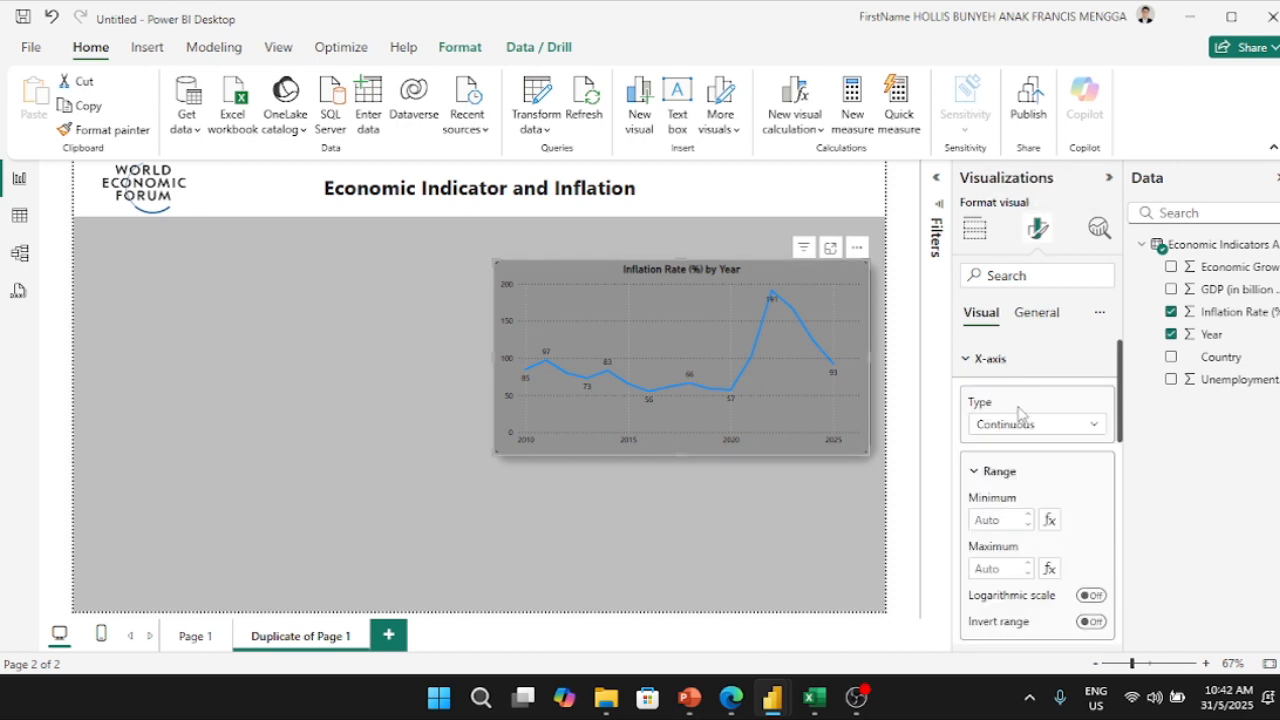
pyautogui.scroll(-3, 1022, 440)
pyautogui.click(1011, 453)
pyautogui.scroll(-2, 1008, 460)
pyautogui.scroll(2, 1008, 460)
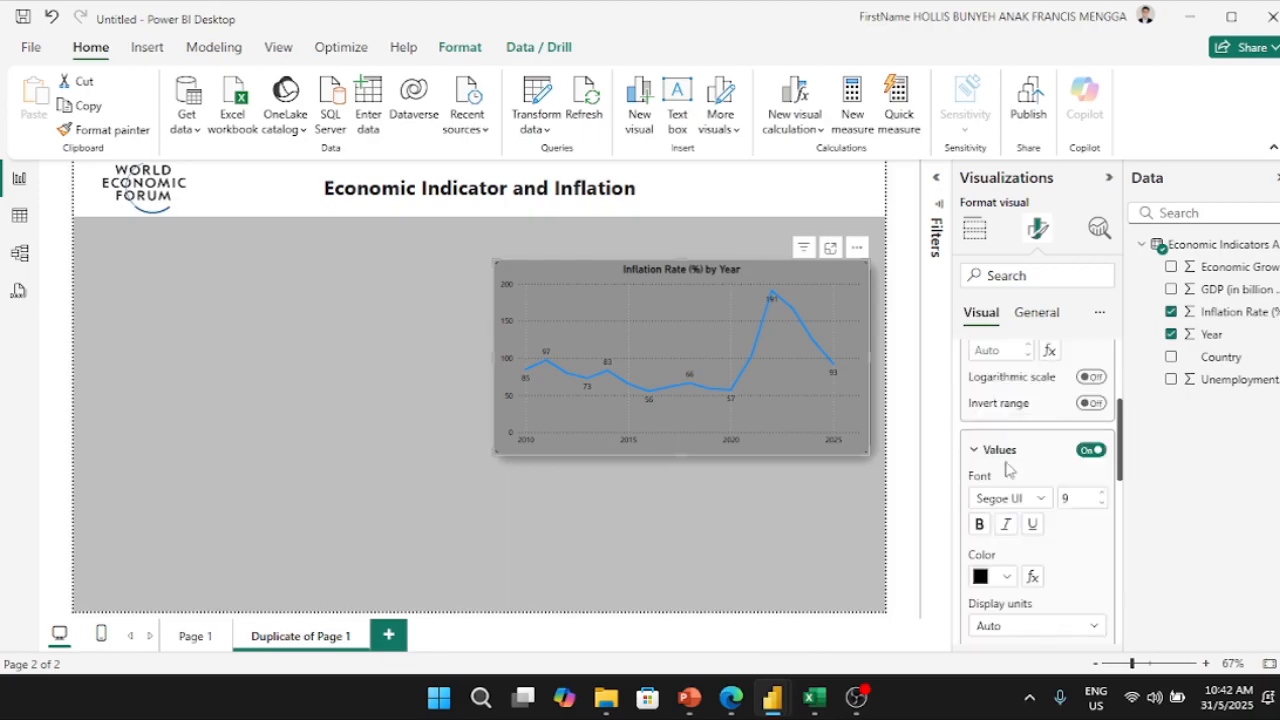
pyautogui.click(980, 524)
pyautogui.scroll(-2, 1022, 468)
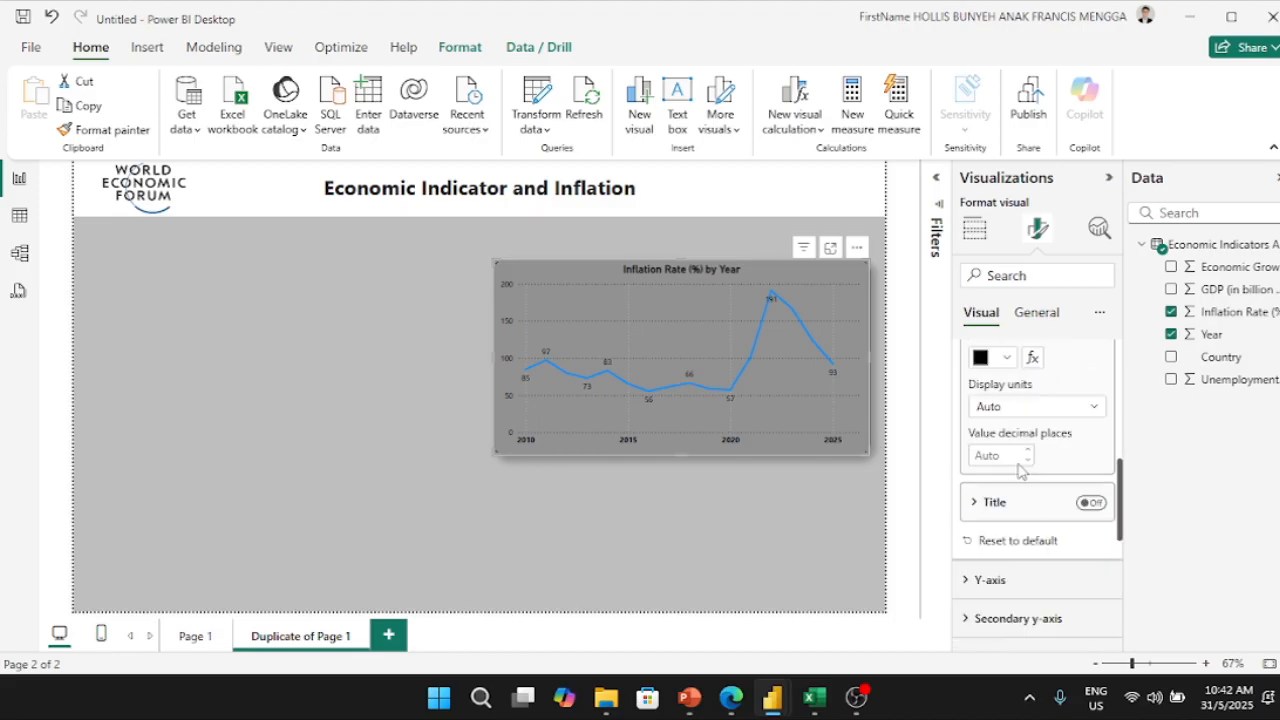
# Step: Make the y-axis values of the inflation line chart bold and deselect the chart
pyautogui.click(1012, 580)
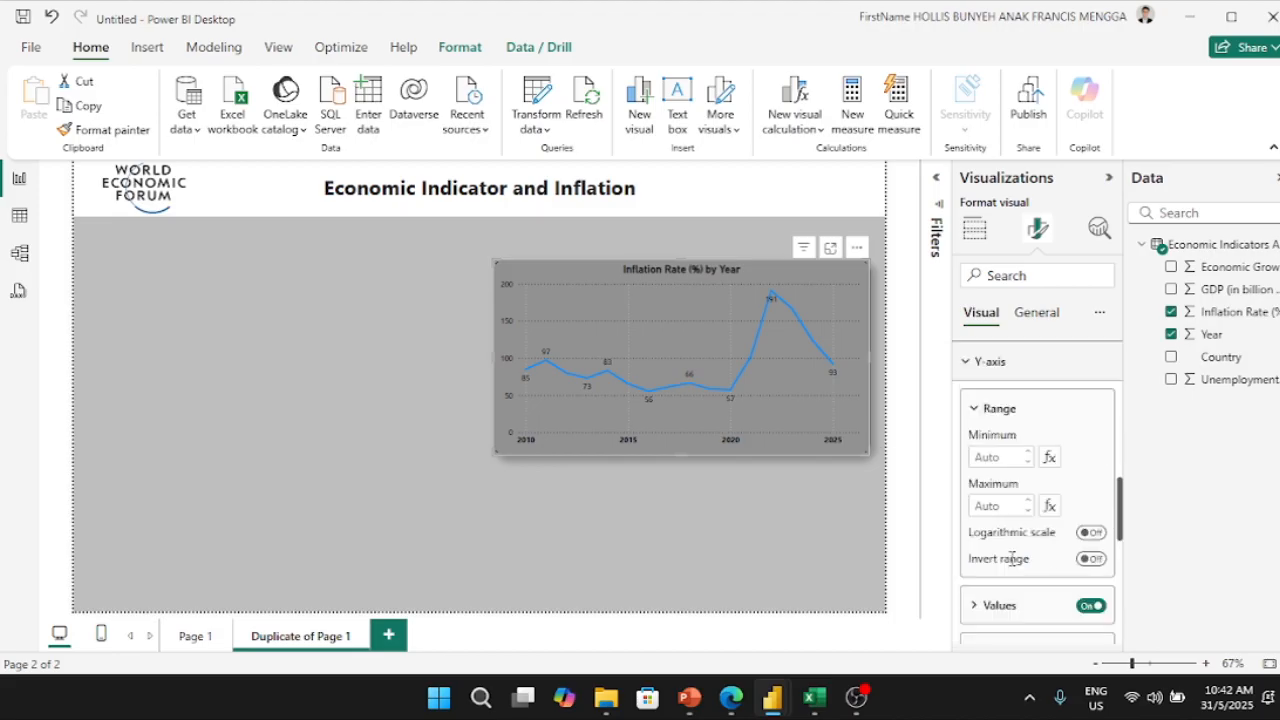
pyautogui.click(1012, 601)
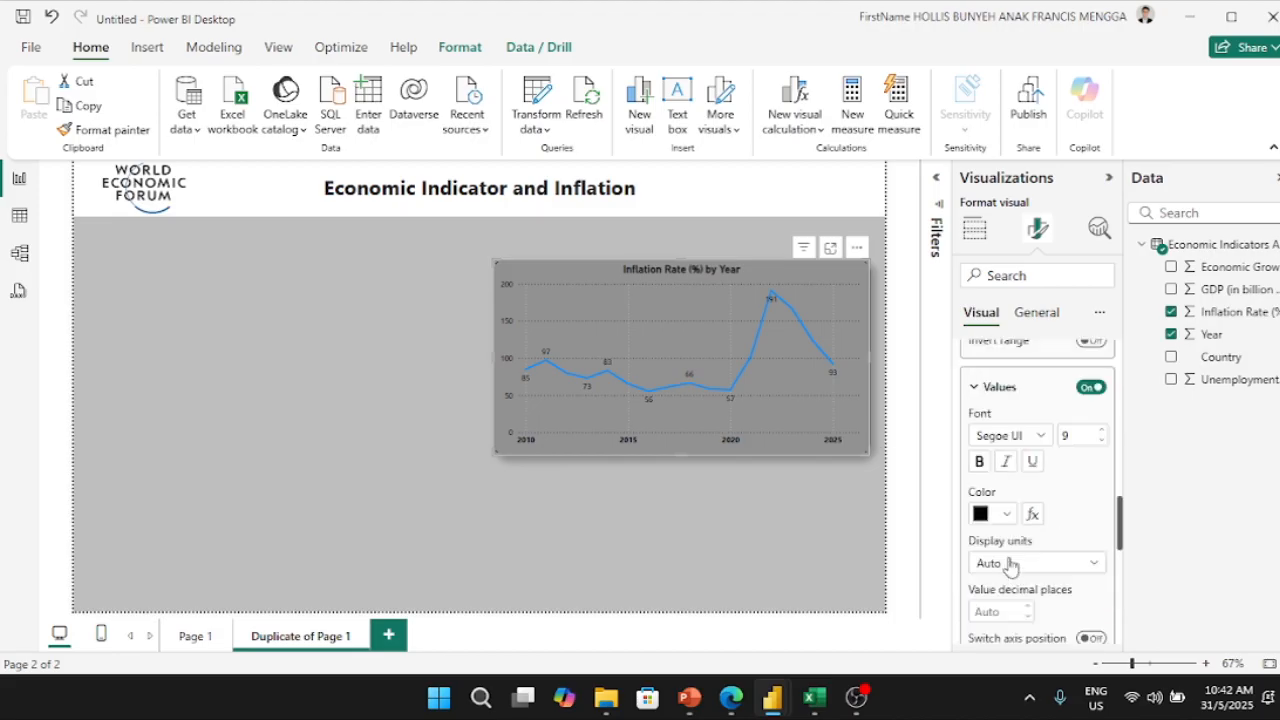
pyautogui.click(979, 461)
pyautogui.click(515, 488)
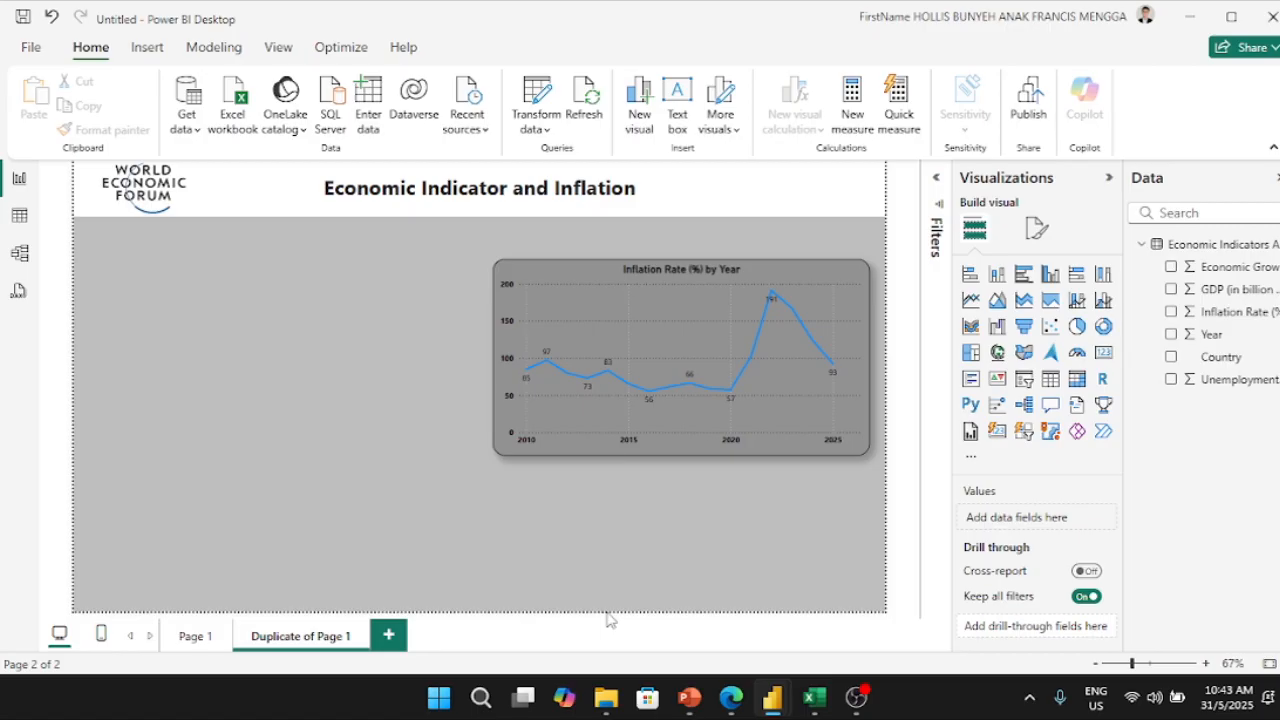
# Step: Move the inflation line chart slightly upward, closer to the page header
pyautogui.moveTo(626, 354)
pyautogui.mouseDown()
pyautogui.moveTo(651, 310)
pyautogui.moveTo(627, 332)
pyautogui.moveTo(648, 362)
pyautogui.moveTo(631, 352)
pyautogui.mouseUp()
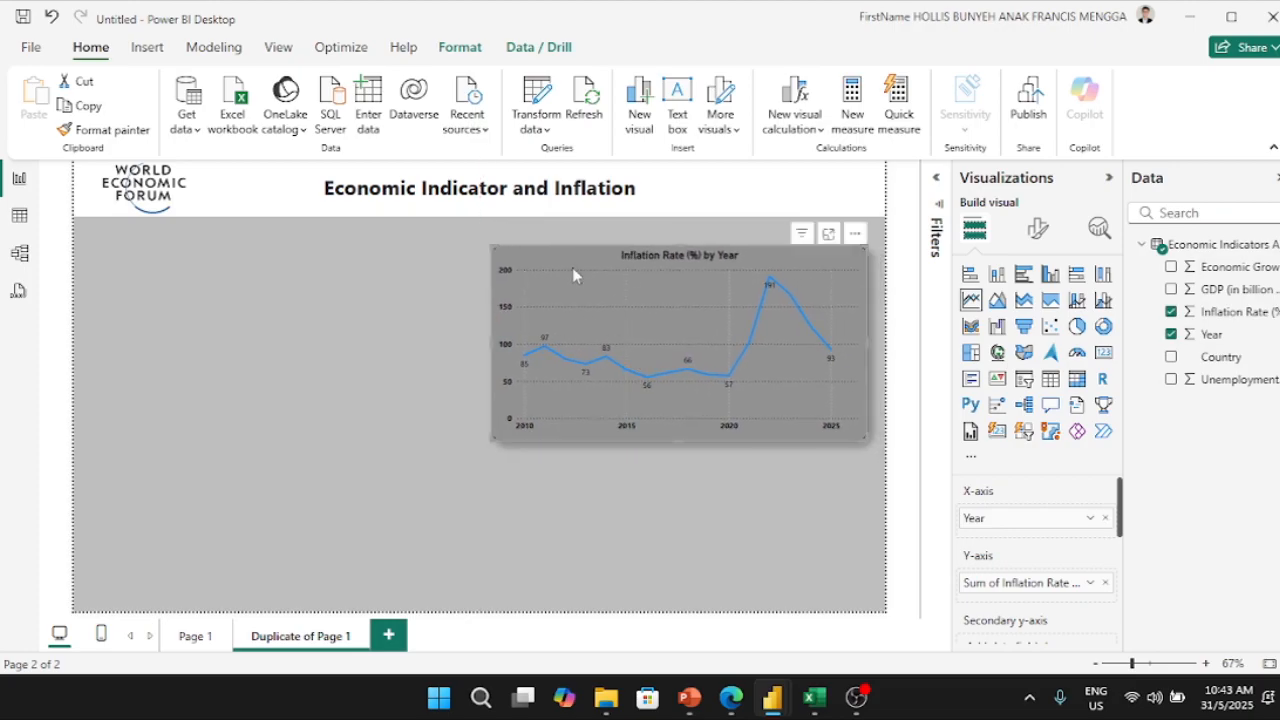
pyautogui.moveTo(618, 311)
pyautogui.moveTo(565, 364)
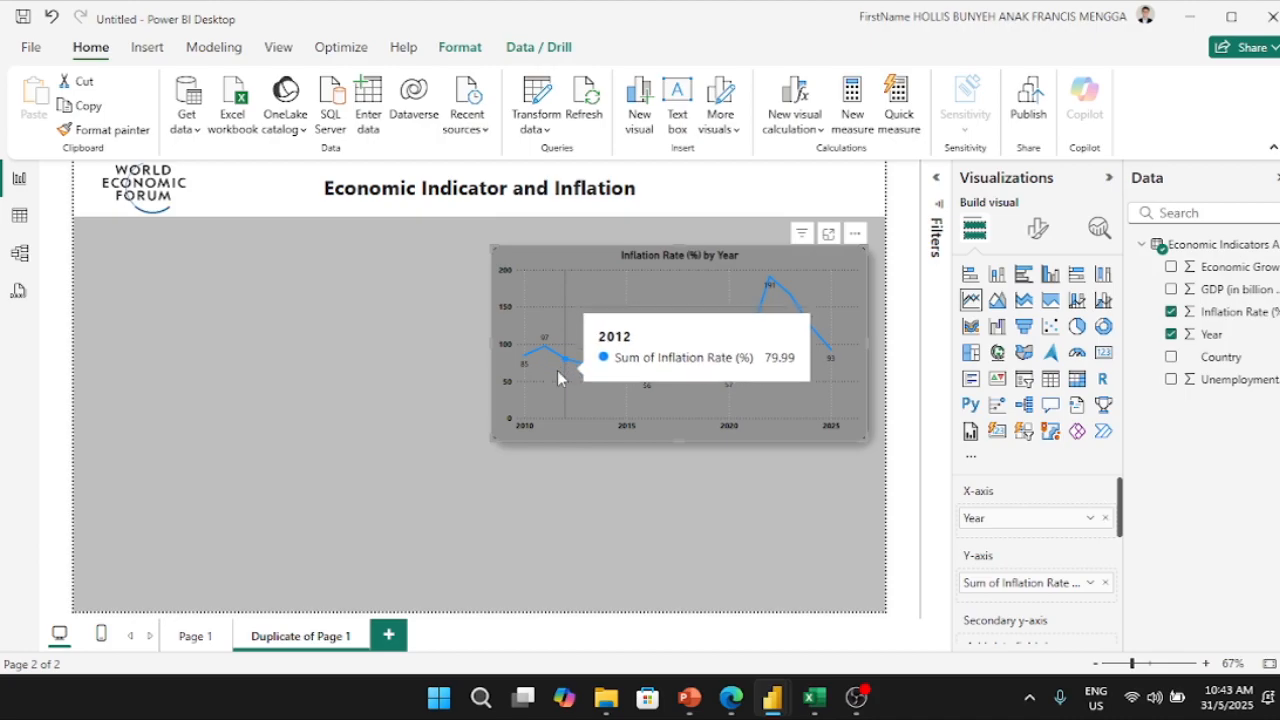
# Step: Add a second line chart below the inflation chart and narrow it to the same width and side edges
pyautogui.click(480, 494)
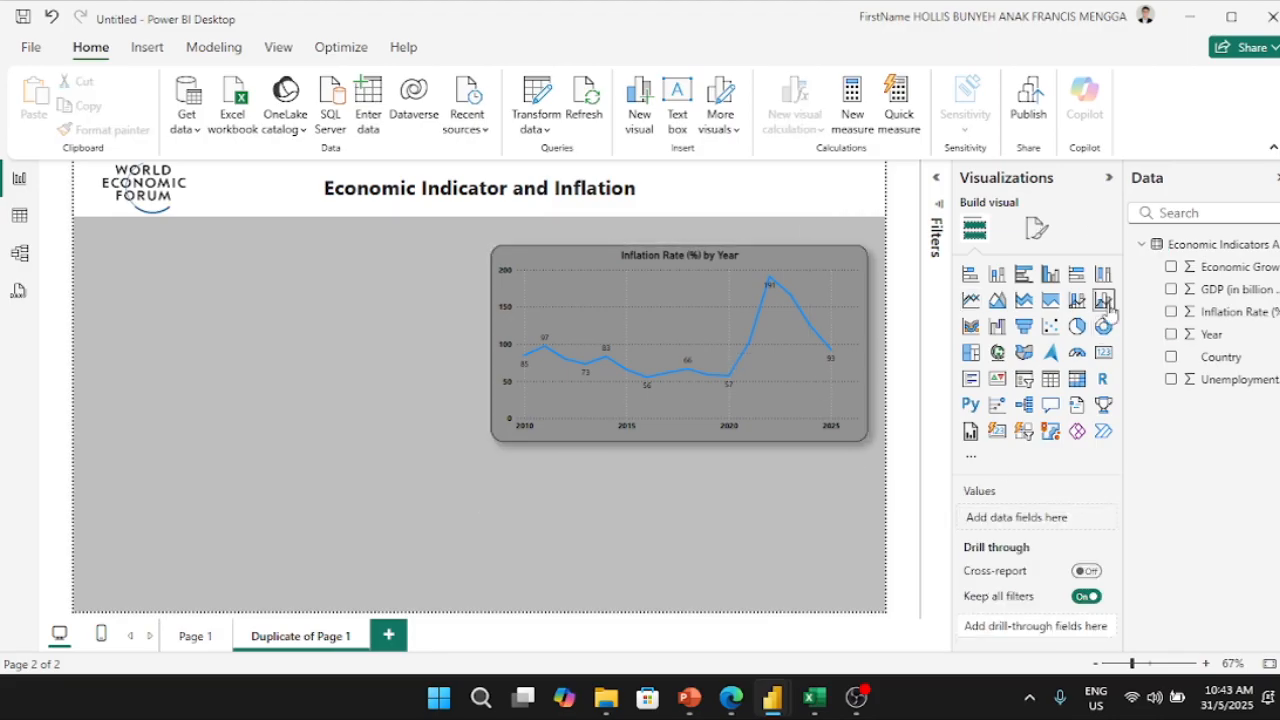
pyautogui.click(971, 302)
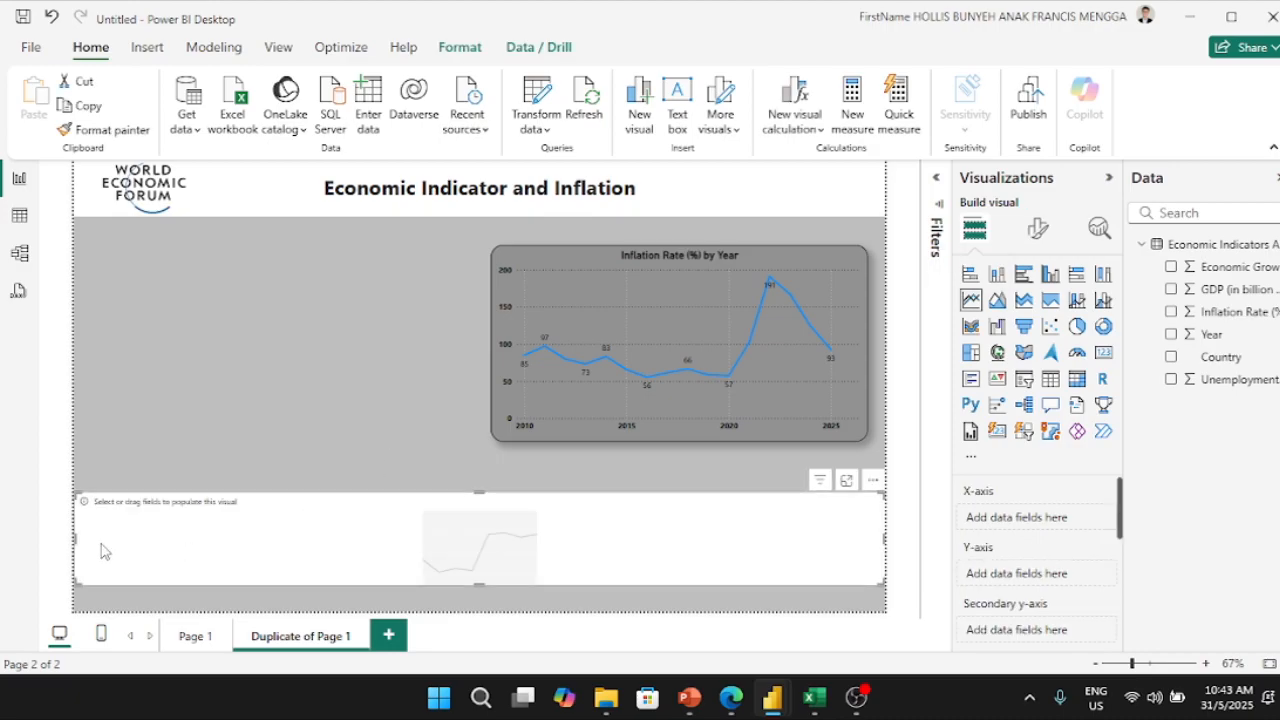
pyautogui.moveTo(769, 713)
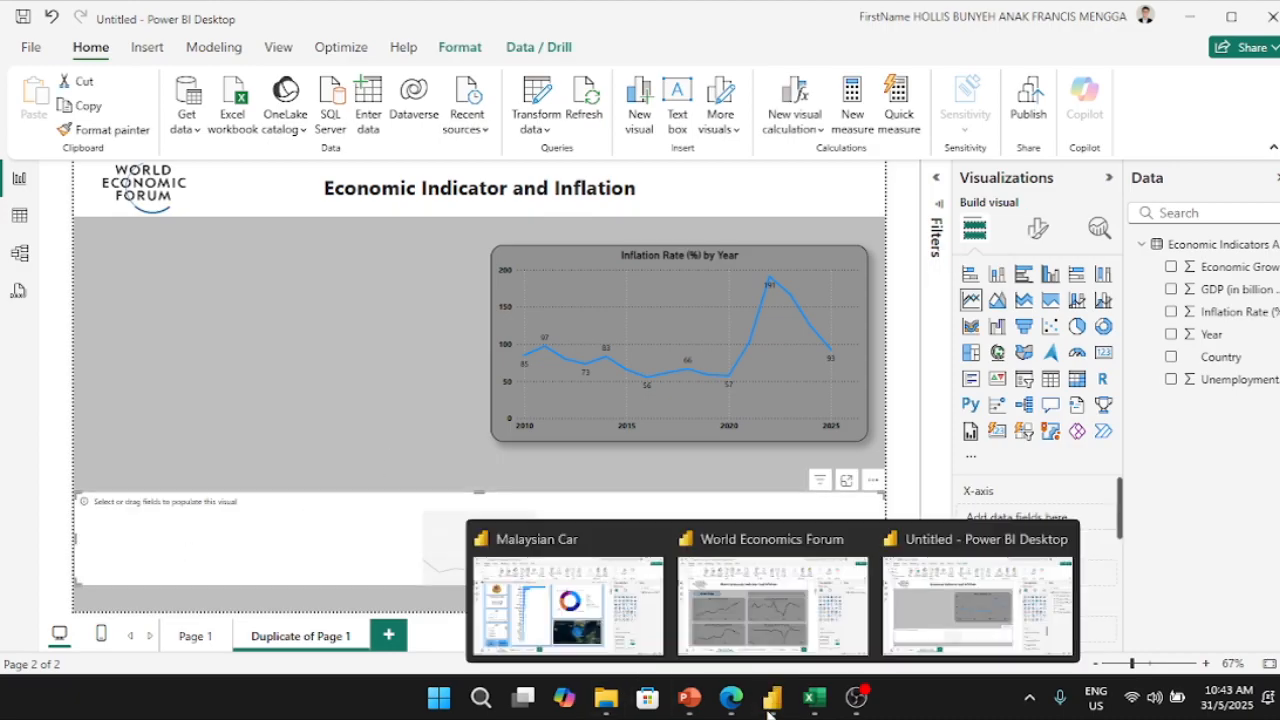
pyautogui.click(779, 645)
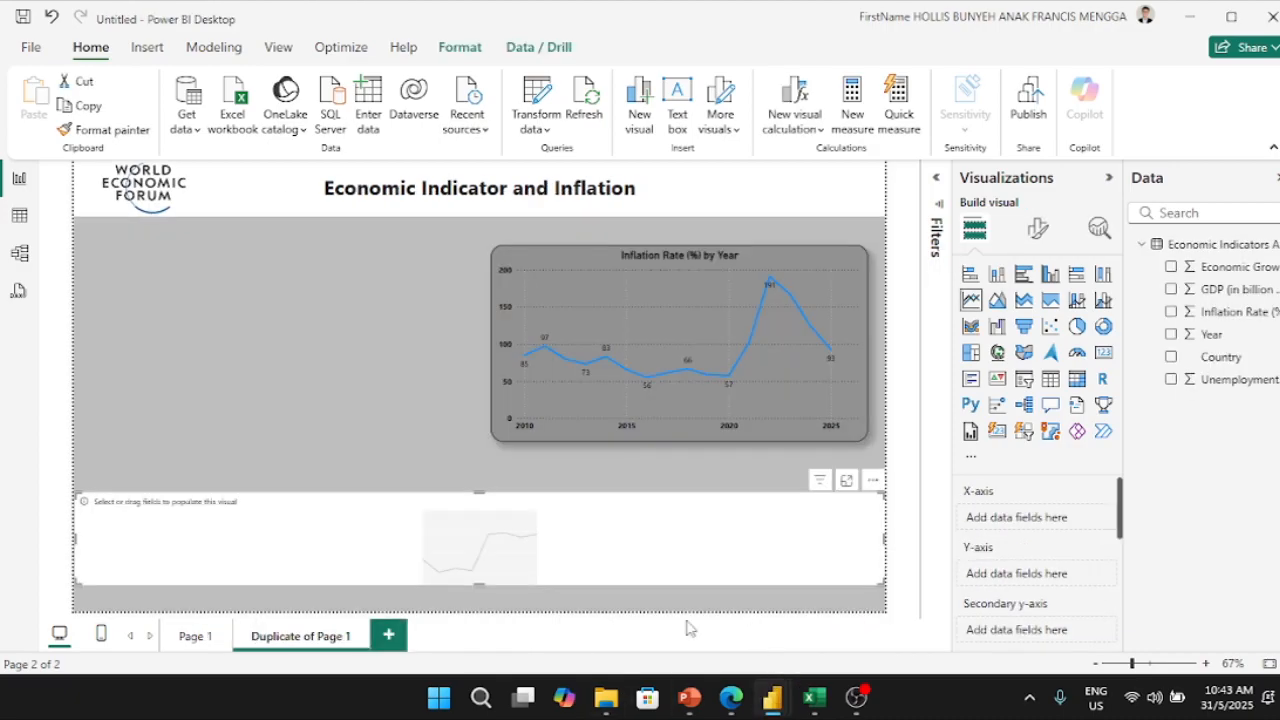
pyautogui.moveTo(75, 538); pyautogui.dragTo(498, 540)
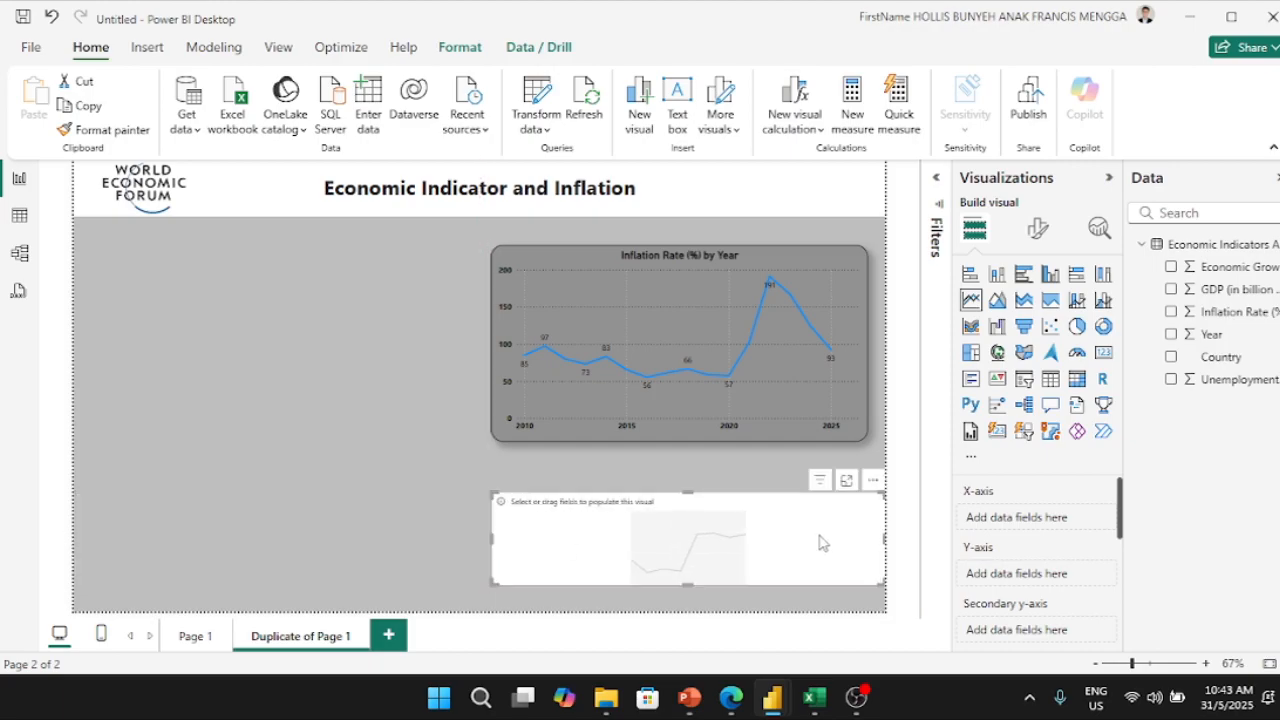
pyautogui.moveTo(885, 547); pyautogui.dragTo(867, 547)
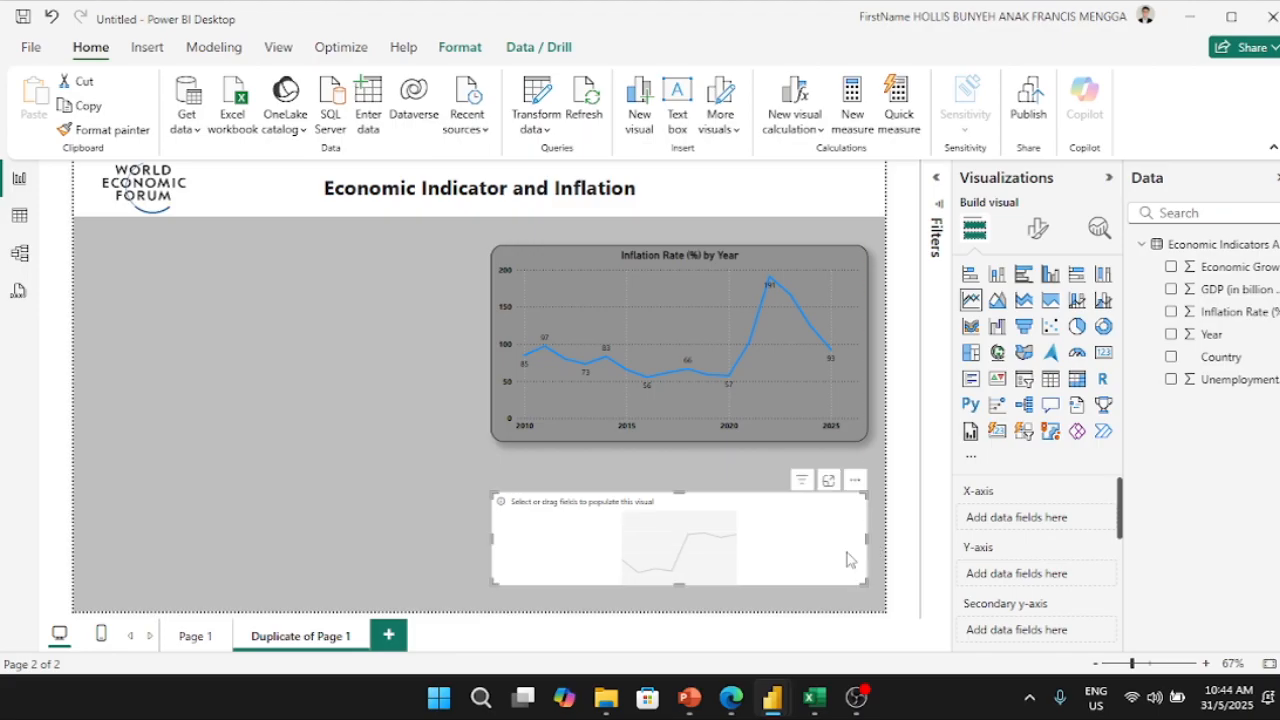
# Step: Shorten the inflation chart slightly and make the empty line chart taller so the two stack with a narrow gap
pyautogui.moveTo(680, 493); pyautogui.dragTo(684, 465)
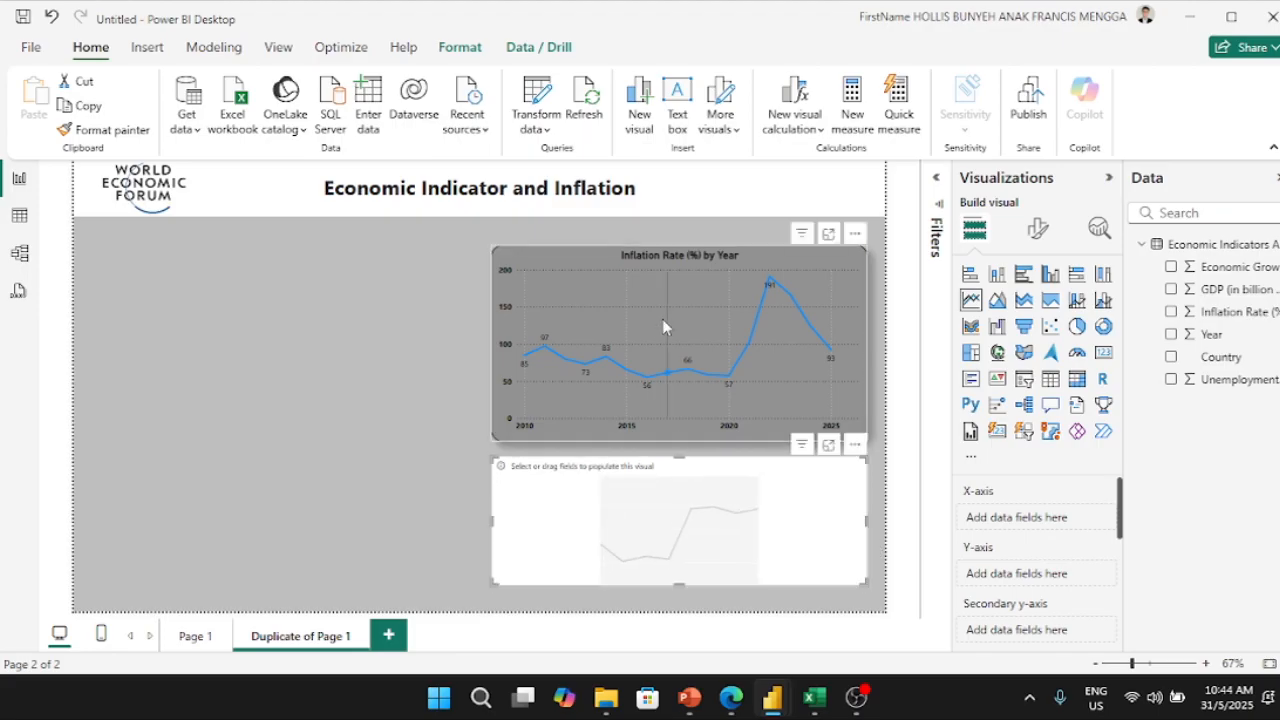
pyautogui.moveTo(693, 254)
pyautogui.mouseDown()
pyautogui.moveTo(699, 281)
pyautogui.moveTo(699, 259)
pyautogui.mouseUp()
pyautogui.moveTo(662, 525); pyautogui.dragTo(662, 503)
pyautogui.moveTo(681, 563); pyautogui.dragTo(671, 593)
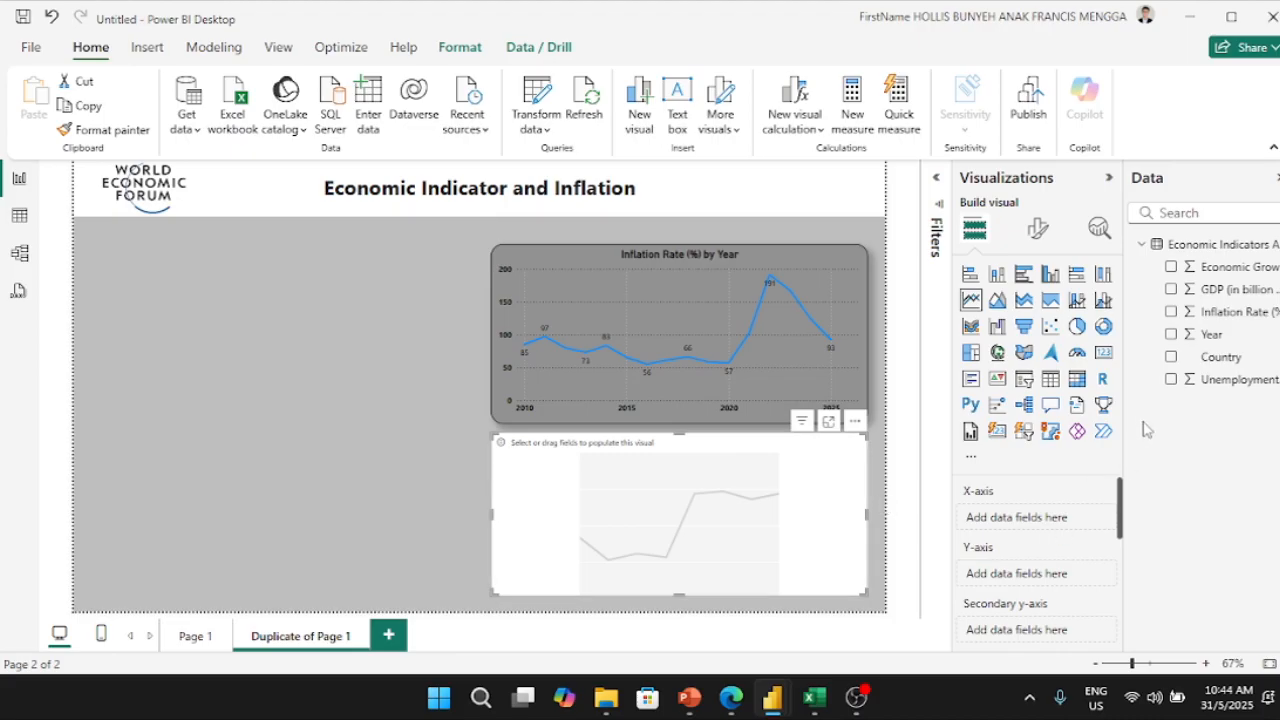
# Step: Plot Economic Growth (%) on the y-axis against Year on the x-axis in the second line chart
pyautogui.moveTo(1215, 267); pyautogui.dragTo(1052, 585)
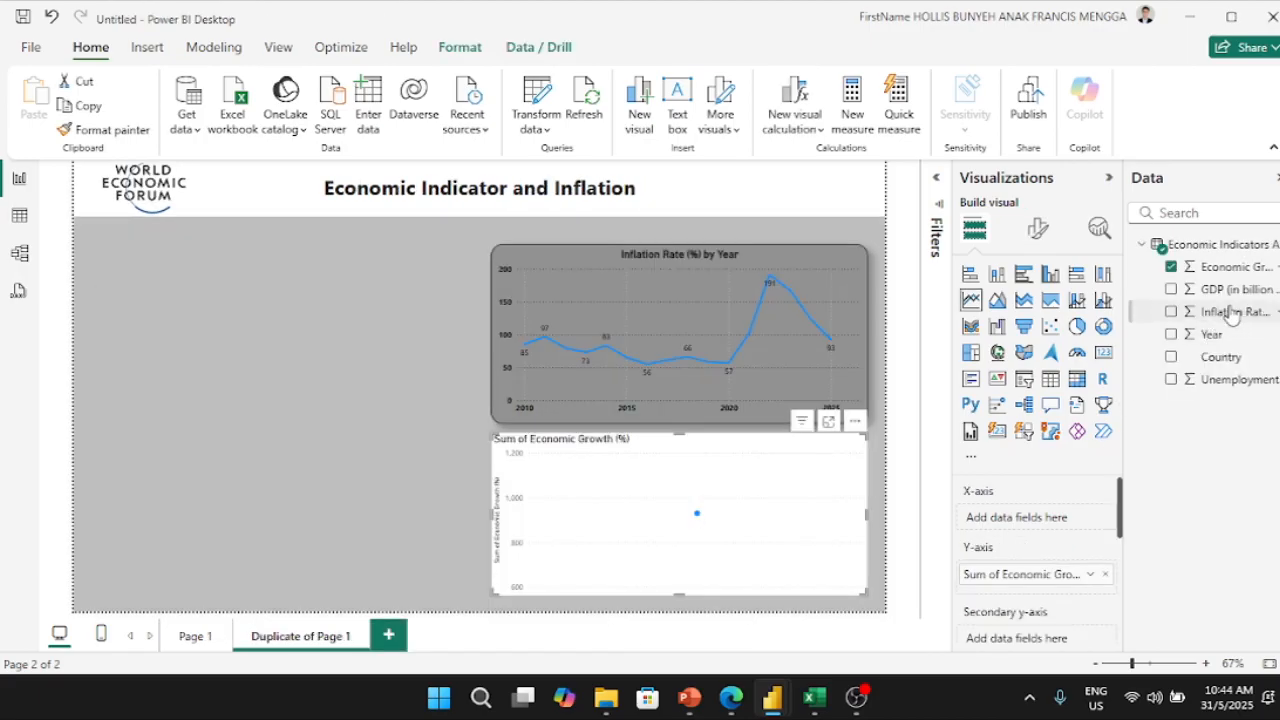
pyautogui.moveTo(1211, 334); pyautogui.dragTo(1060, 525)
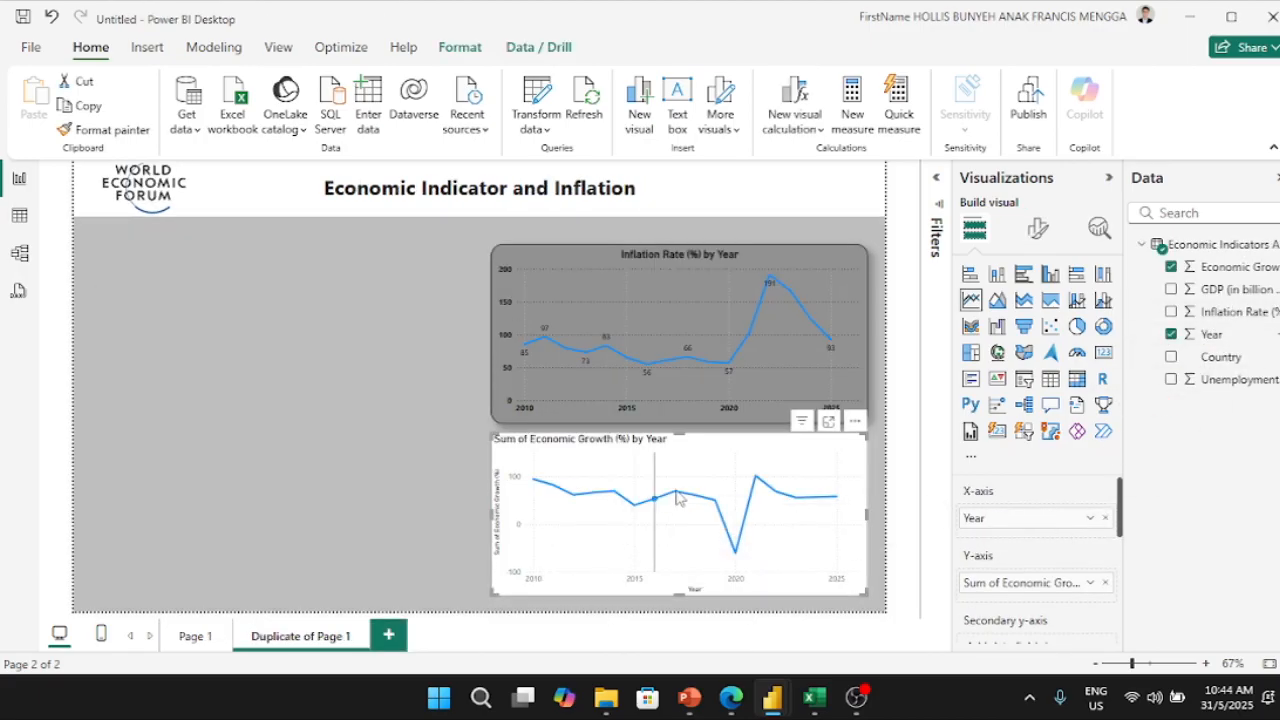
pyautogui.moveTo(687, 502)
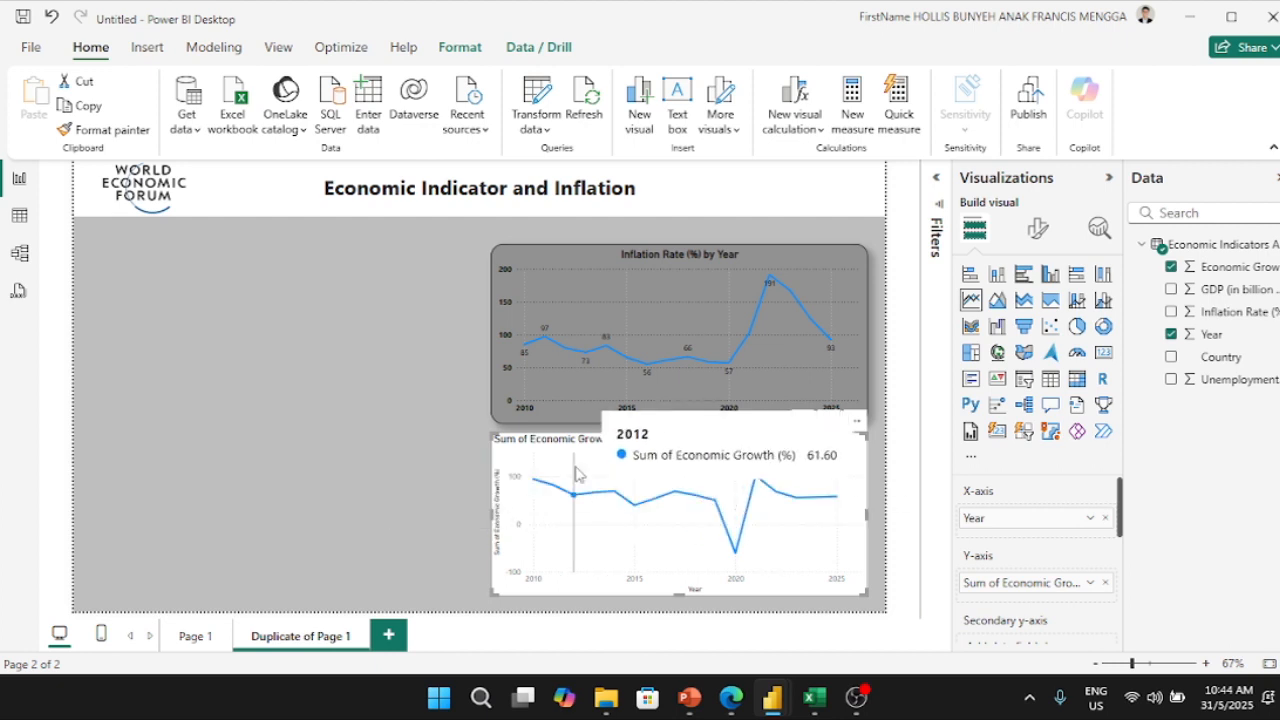
# Step: Copy the inflation chart's formatting onto the economic growth line chart with the Format painter
pyautogui.click(578, 254)
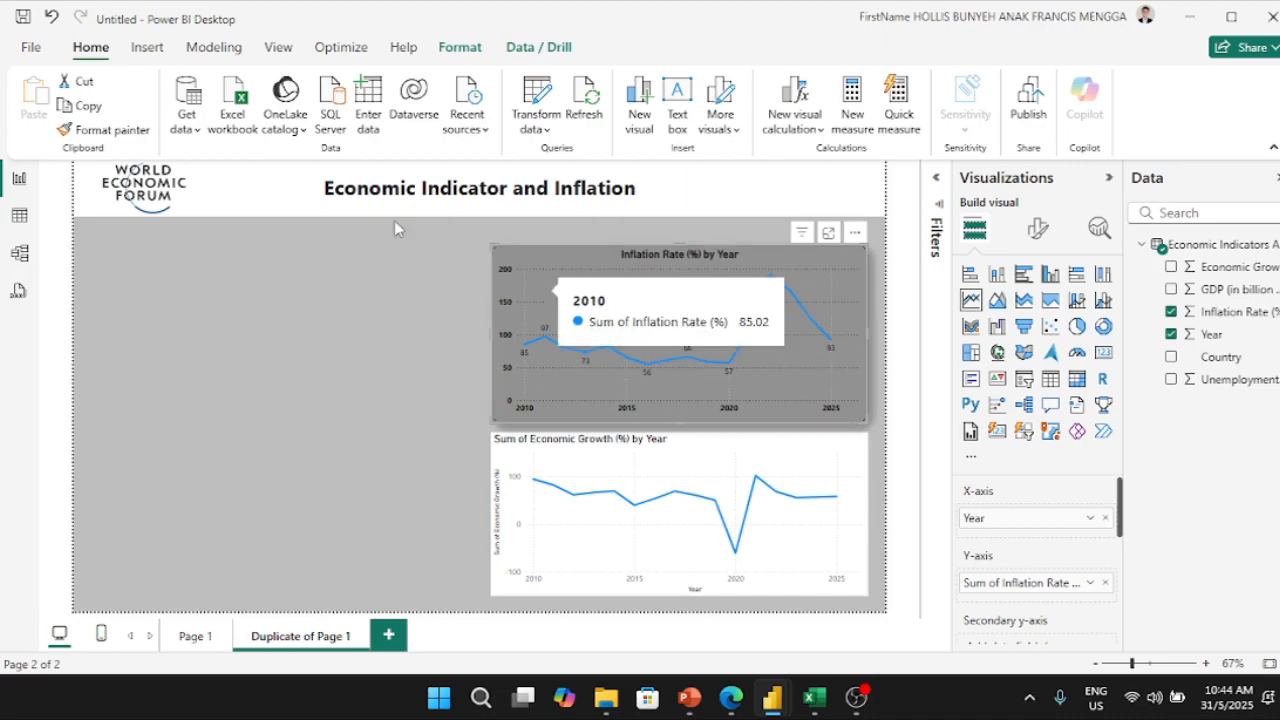
pyautogui.click(95, 136)
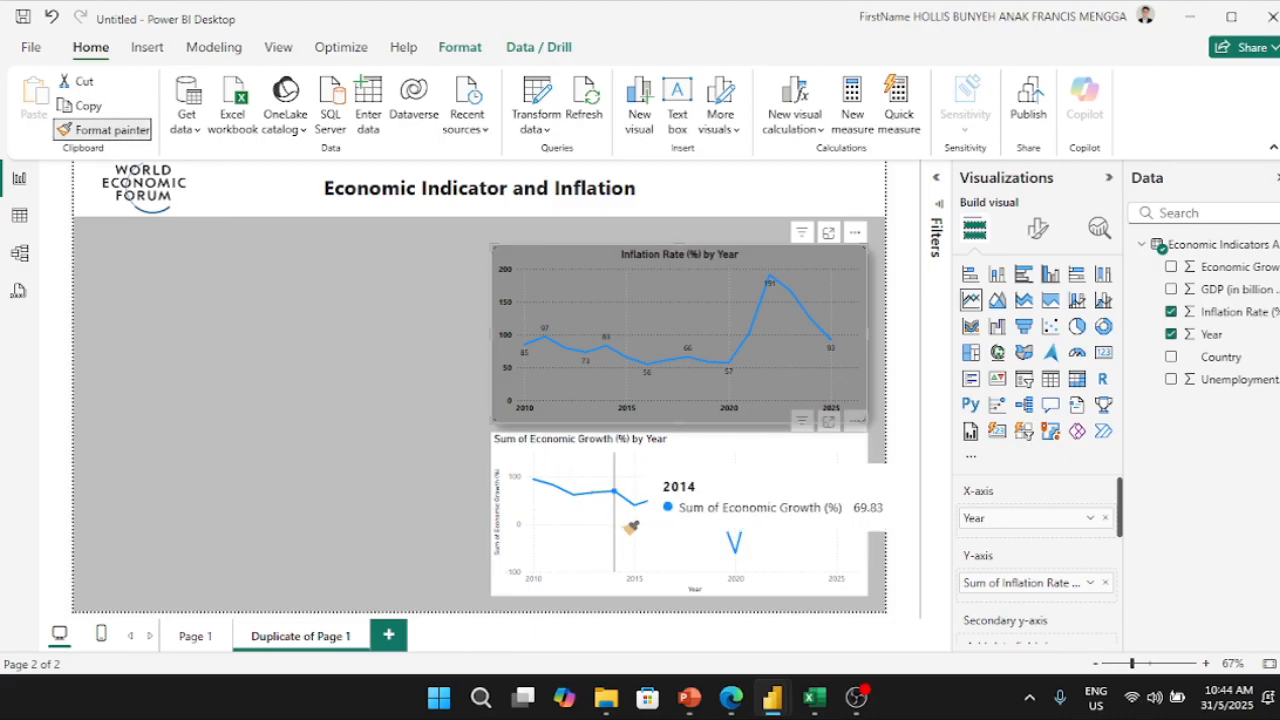
pyautogui.click(576, 562)
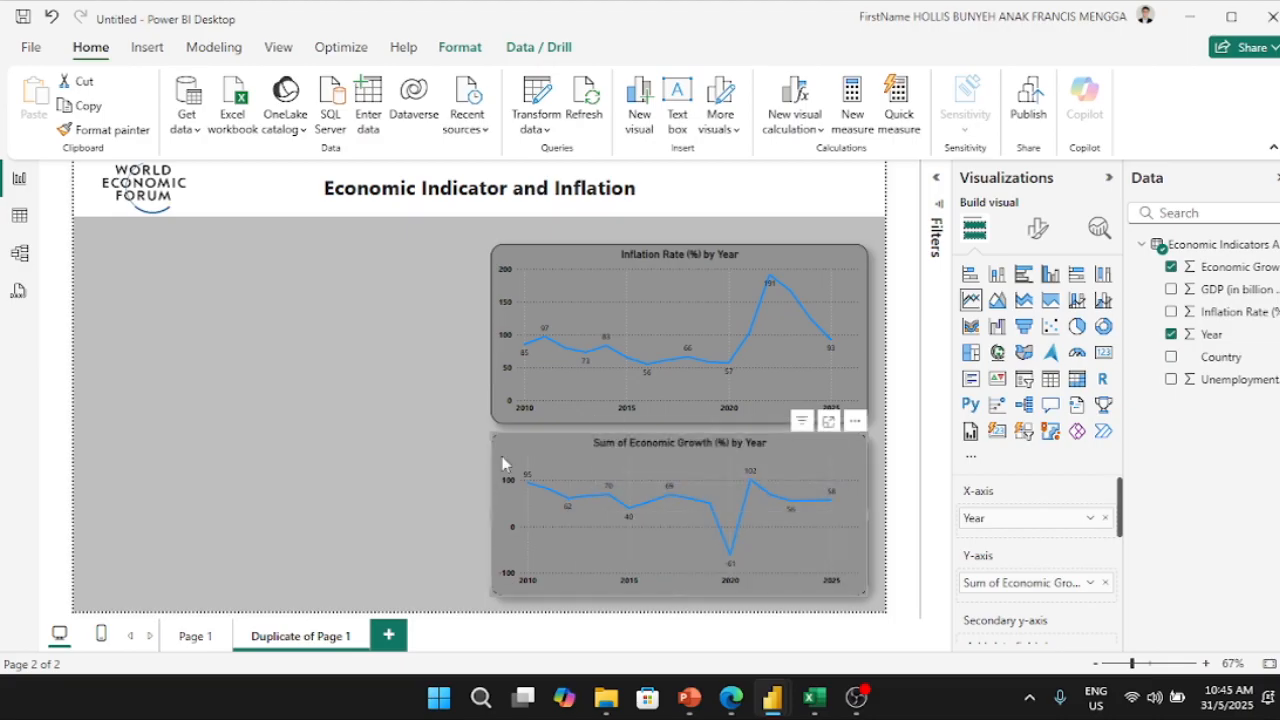
pyautogui.press('alt')
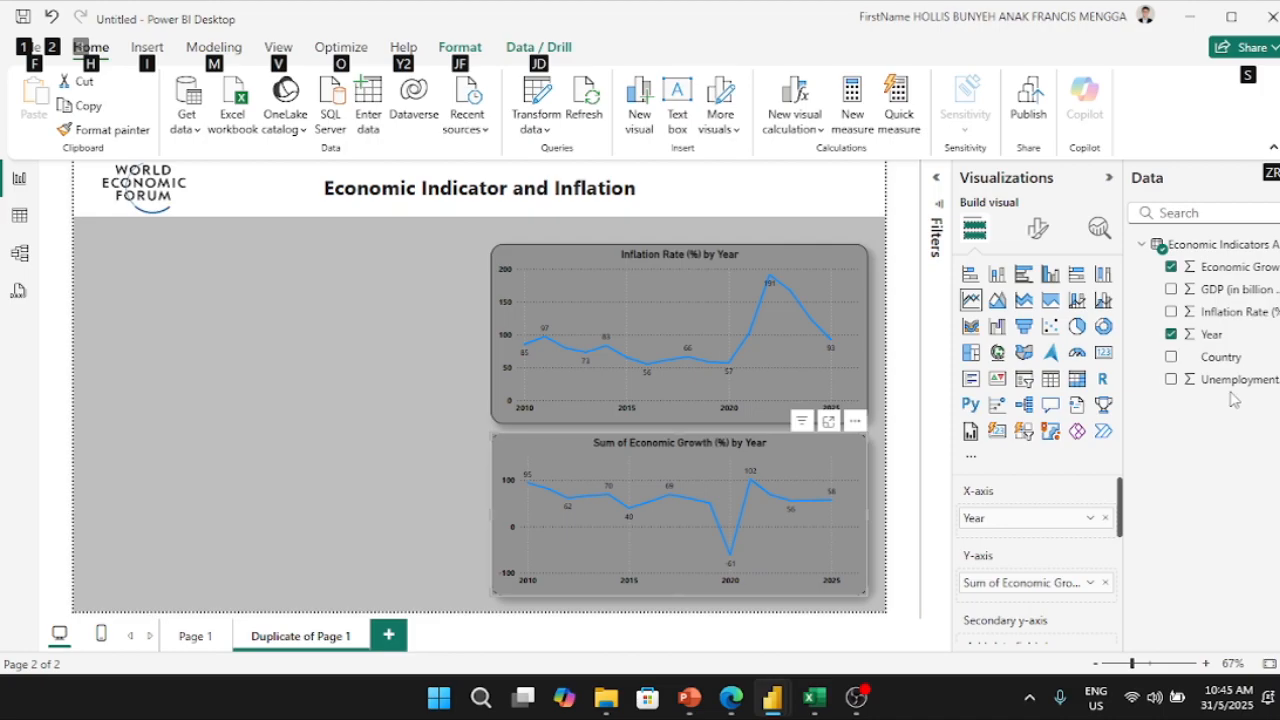
# Step: Add a third line chart beside the economic growth chart, aligned with it in height and inset from the page's left edge
pyautogui.click(314, 412)
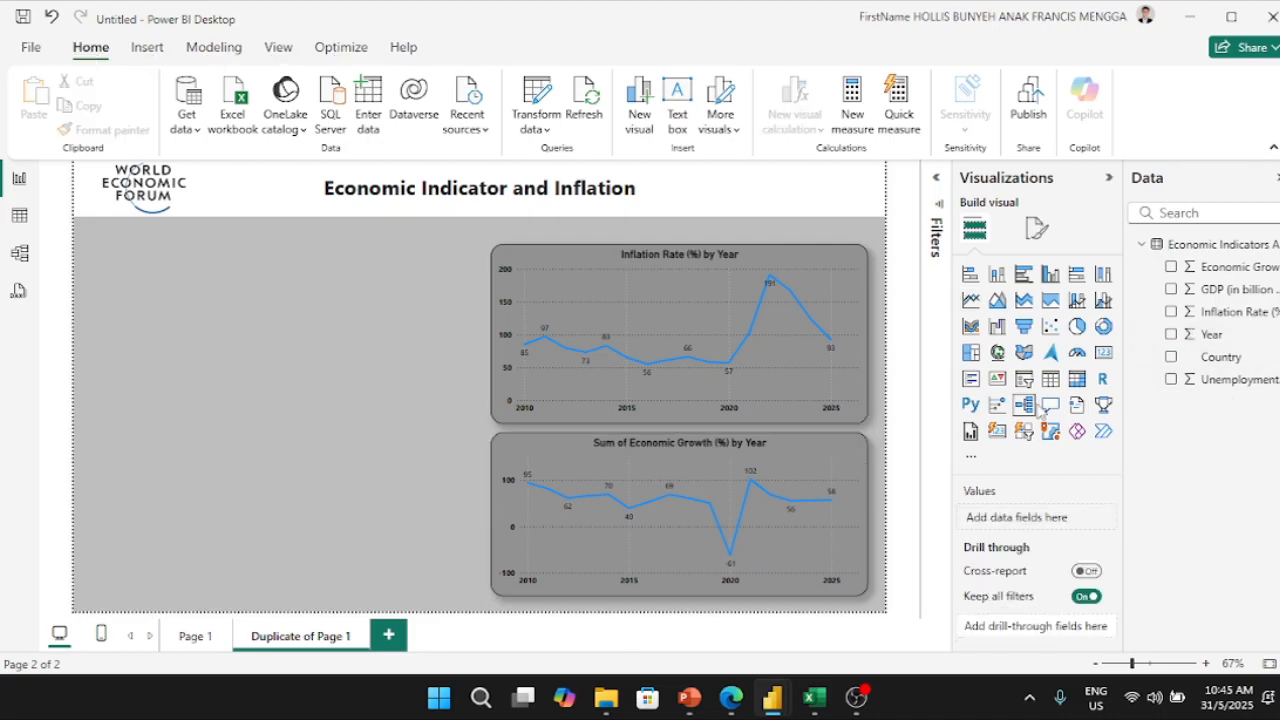
pyautogui.click(978, 305)
pyautogui.moveTo(320, 335); pyautogui.dragTo(310, 543)
pyautogui.moveTo(80, 424)
pyautogui.mouseDown()
pyautogui.moveTo(100, 438)
pyautogui.moveTo(93, 428)
pyautogui.mouseUp()
pyautogui.moveTo(489, 426); pyautogui.dragTo(470, 434)
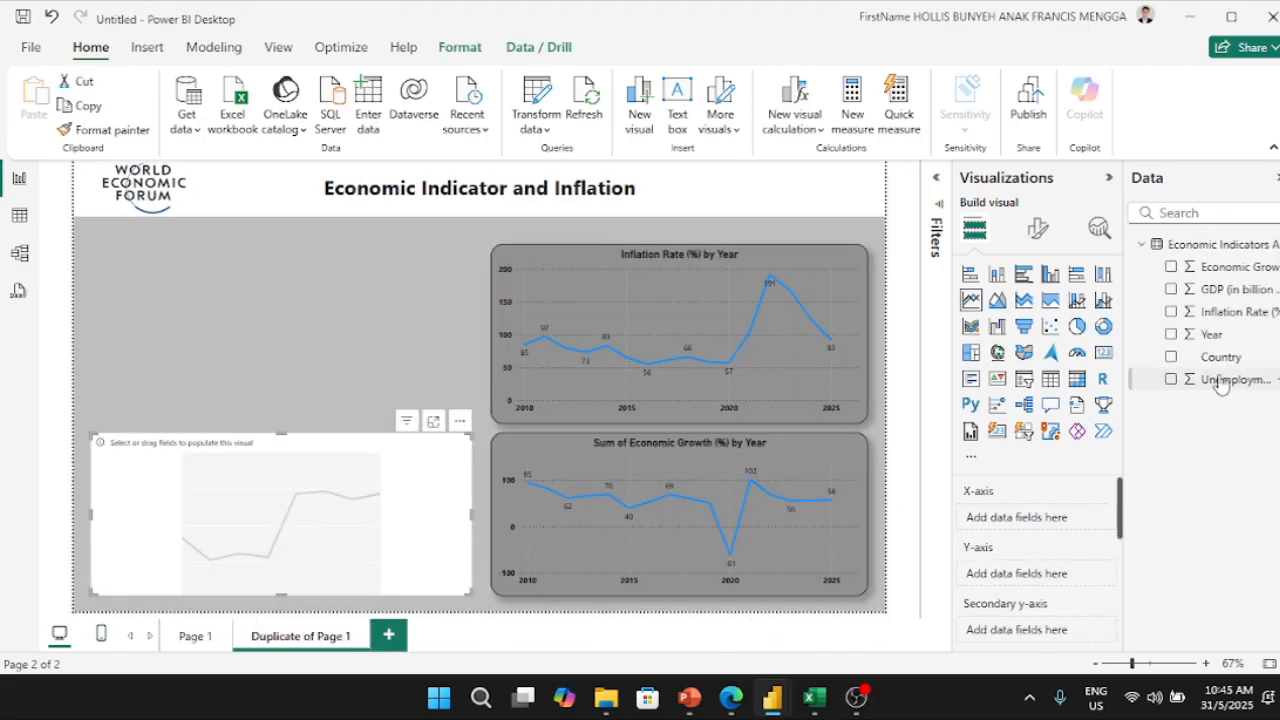
# Step: Plot Unemployment Rate (%) against Year in the third line chart and copy the economic growth chart's formatting onto it
pyautogui.moveTo(1176, 390); pyautogui.dragTo(1050, 583)
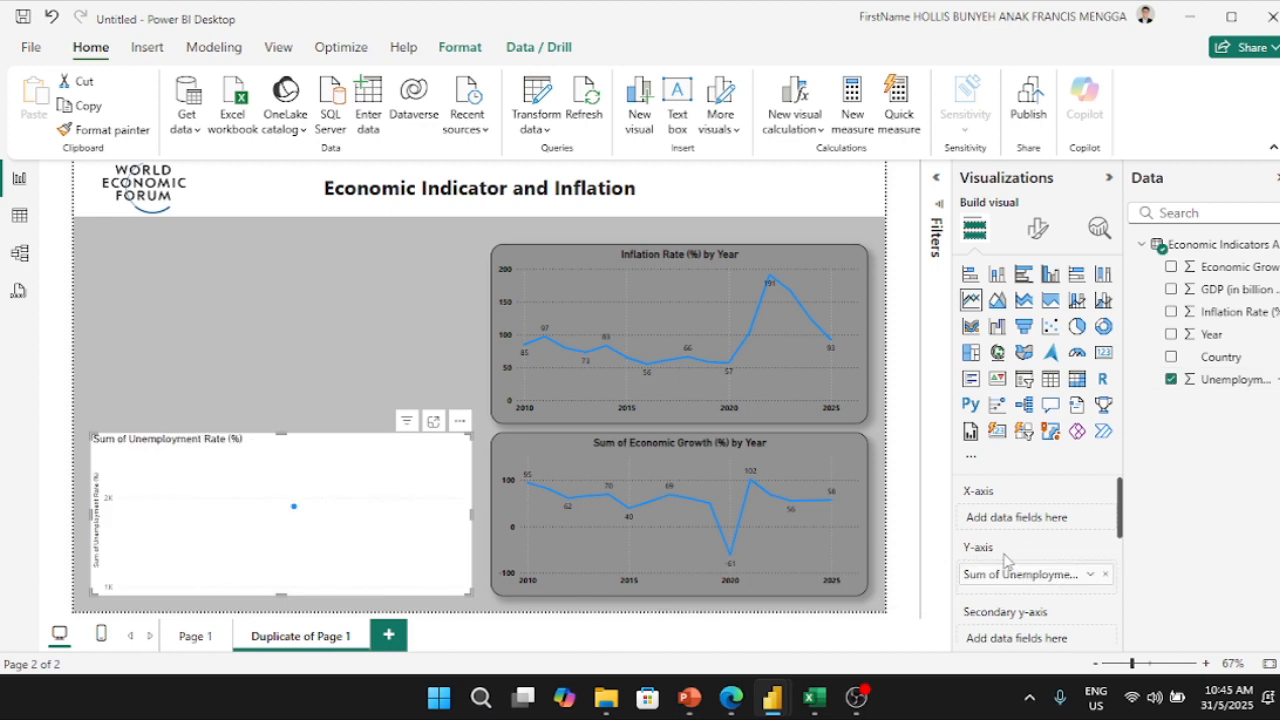
pyautogui.moveTo(1236, 345); pyautogui.dragTo(1066, 530)
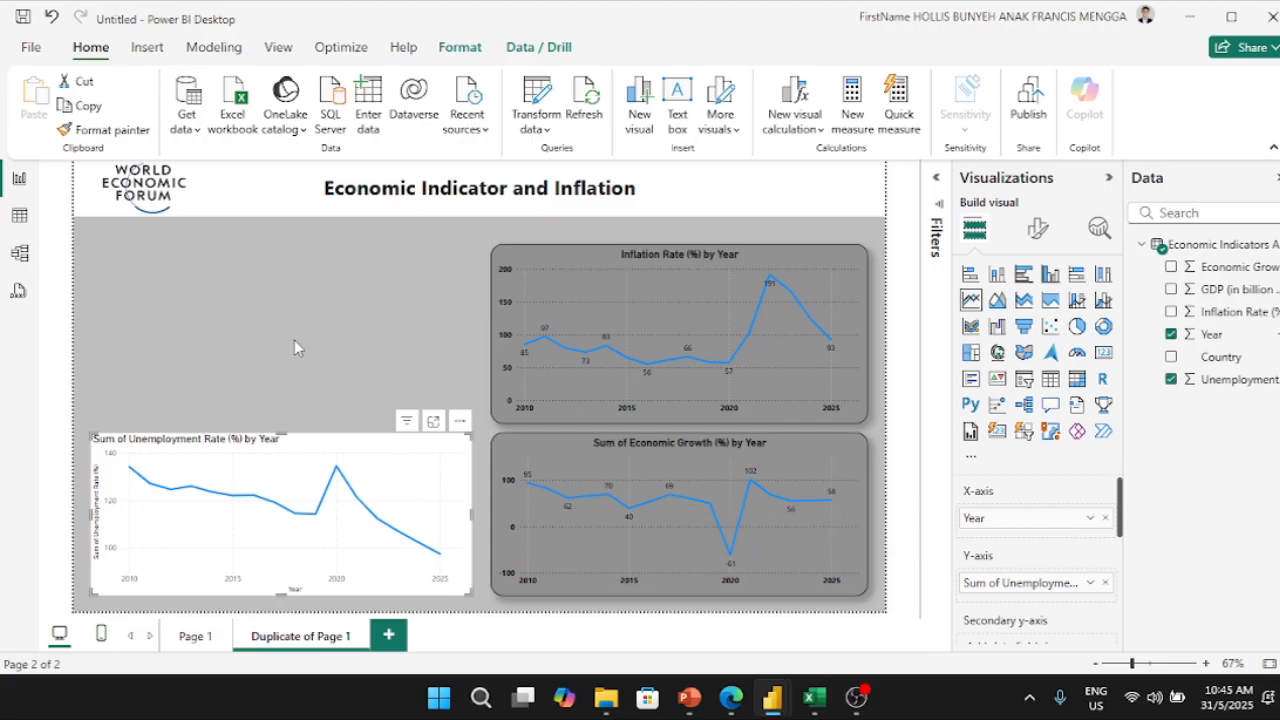
pyautogui.click(570, 458)
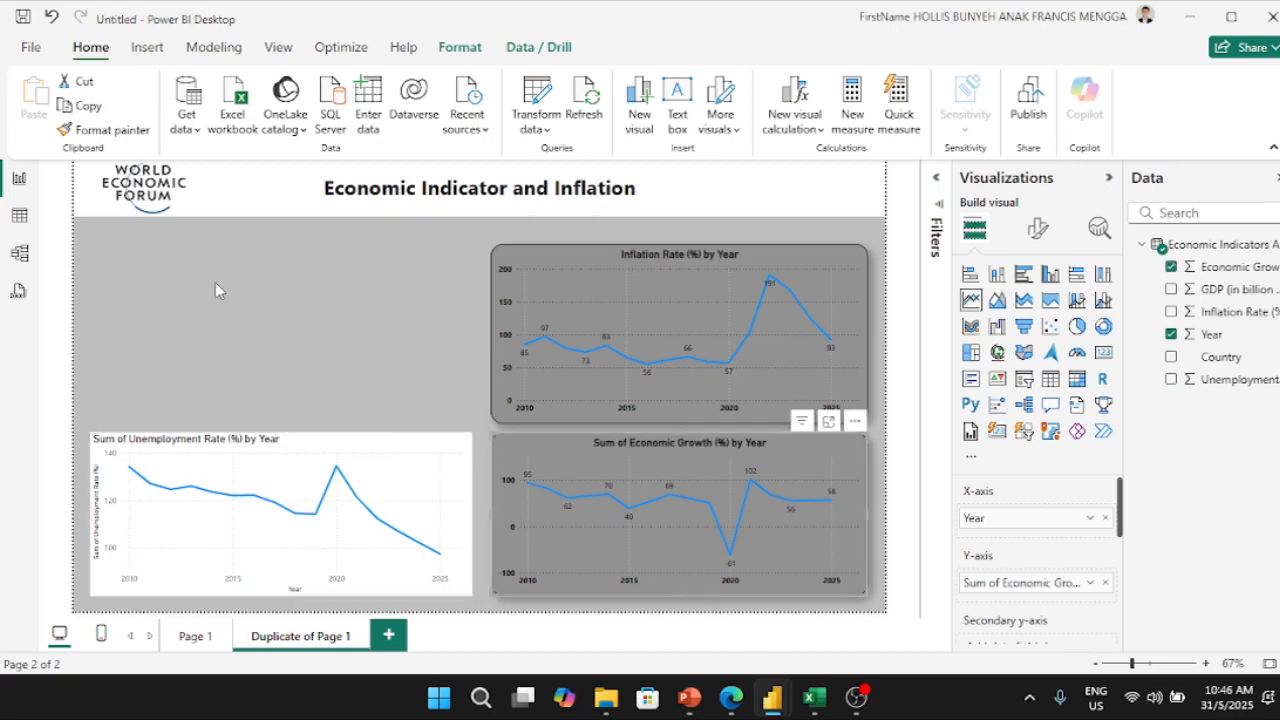
pyautogui.click(100, 130)
pyautogui.click(346, 458)
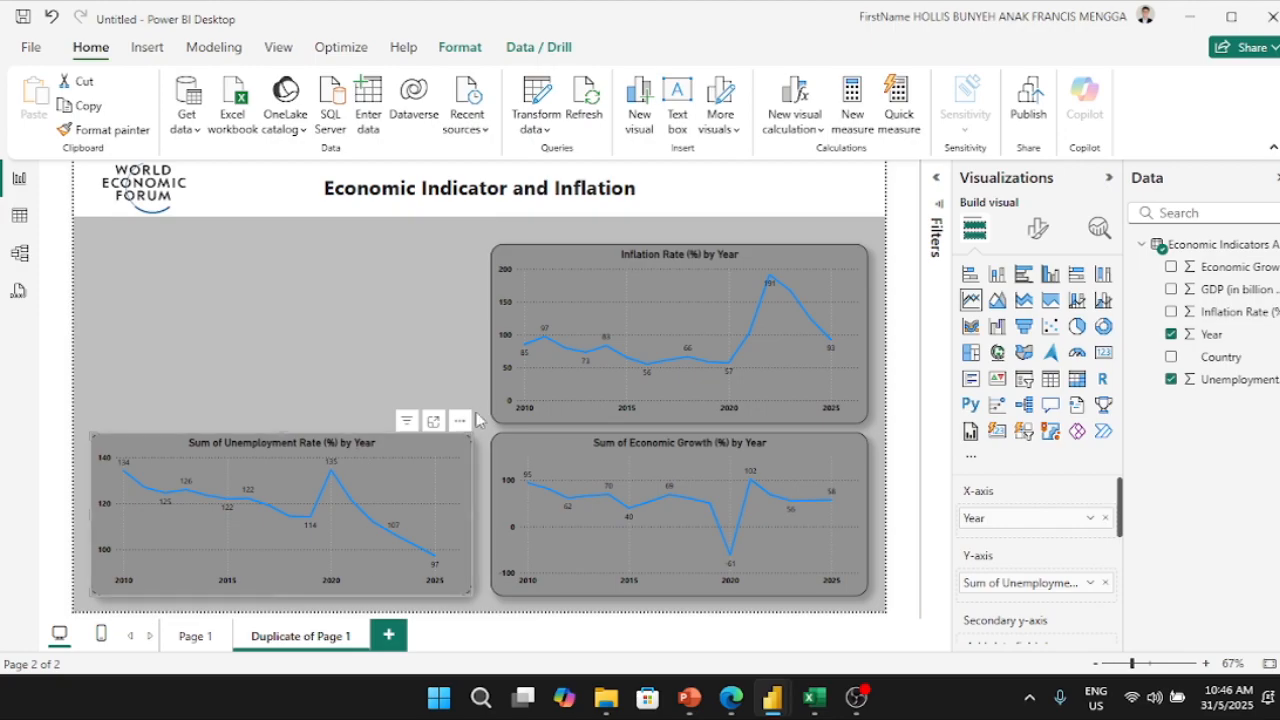
# Step: Shorten the economic growth chart's title to "Economic Growth (%) by Year"
pyautogui.click(555, 448)
pyautogui.moveTo(750, 357)
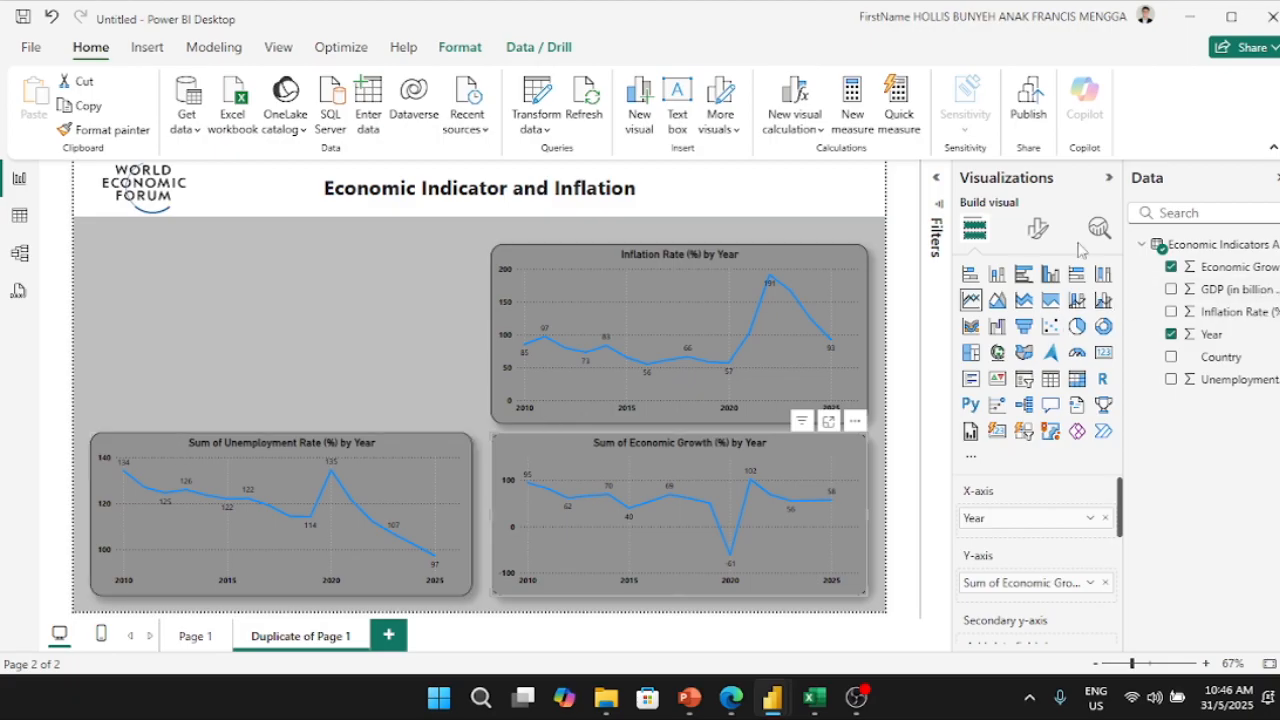
pyautogui.click(1034, 232)
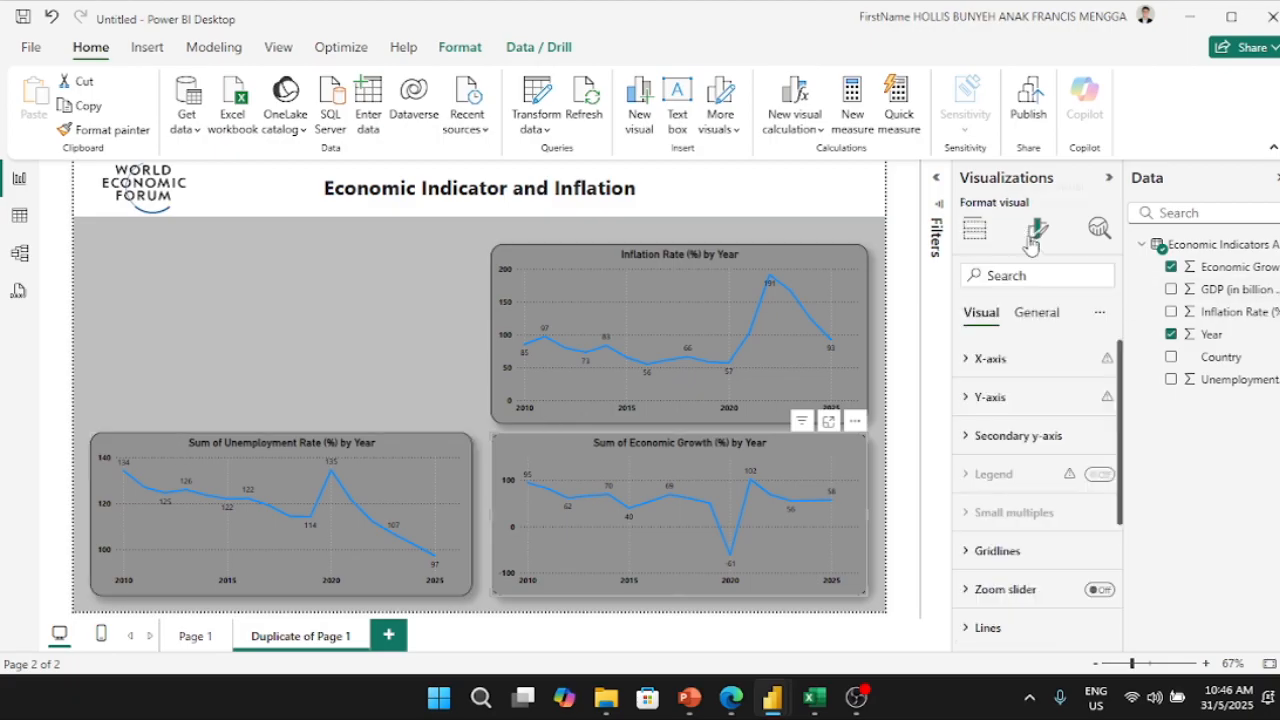
pyautogui.click(1040, 316)
pyautogui.click(988, 398)
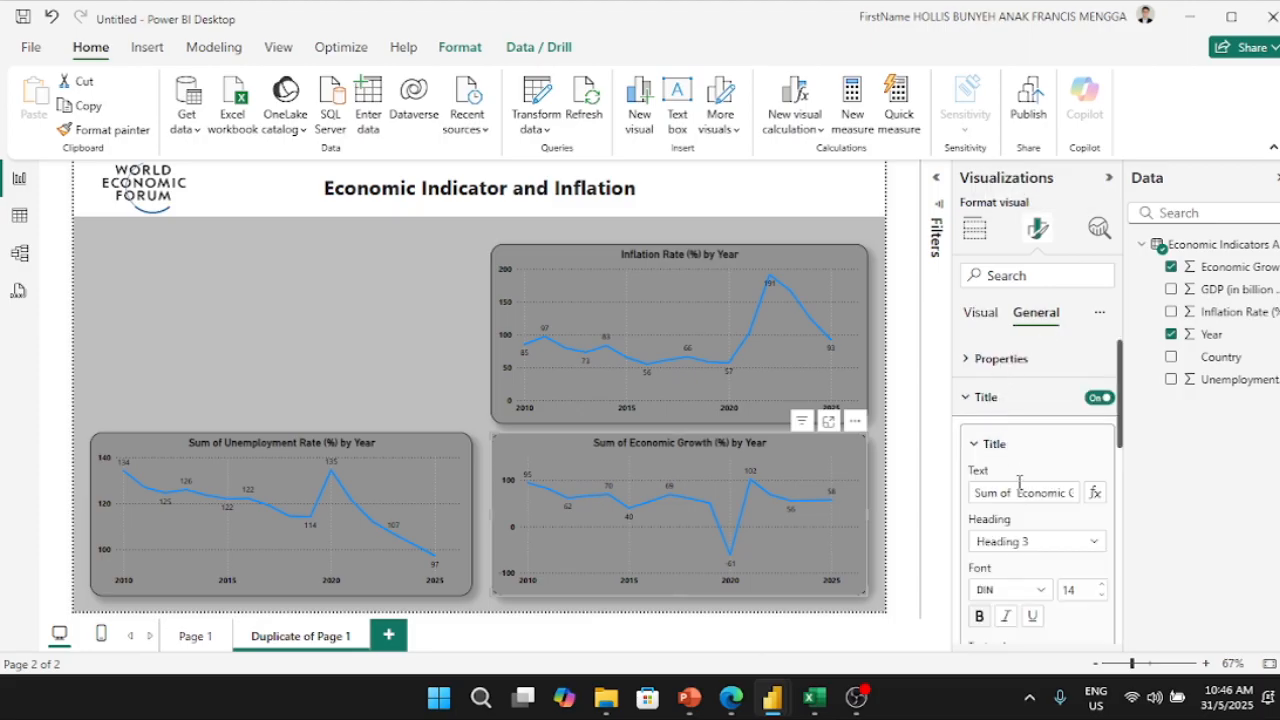
pyautogui.moveTo(1017, 487); pyautogui.dragTo(970, 490)
pyautogui.press('BackSpace')
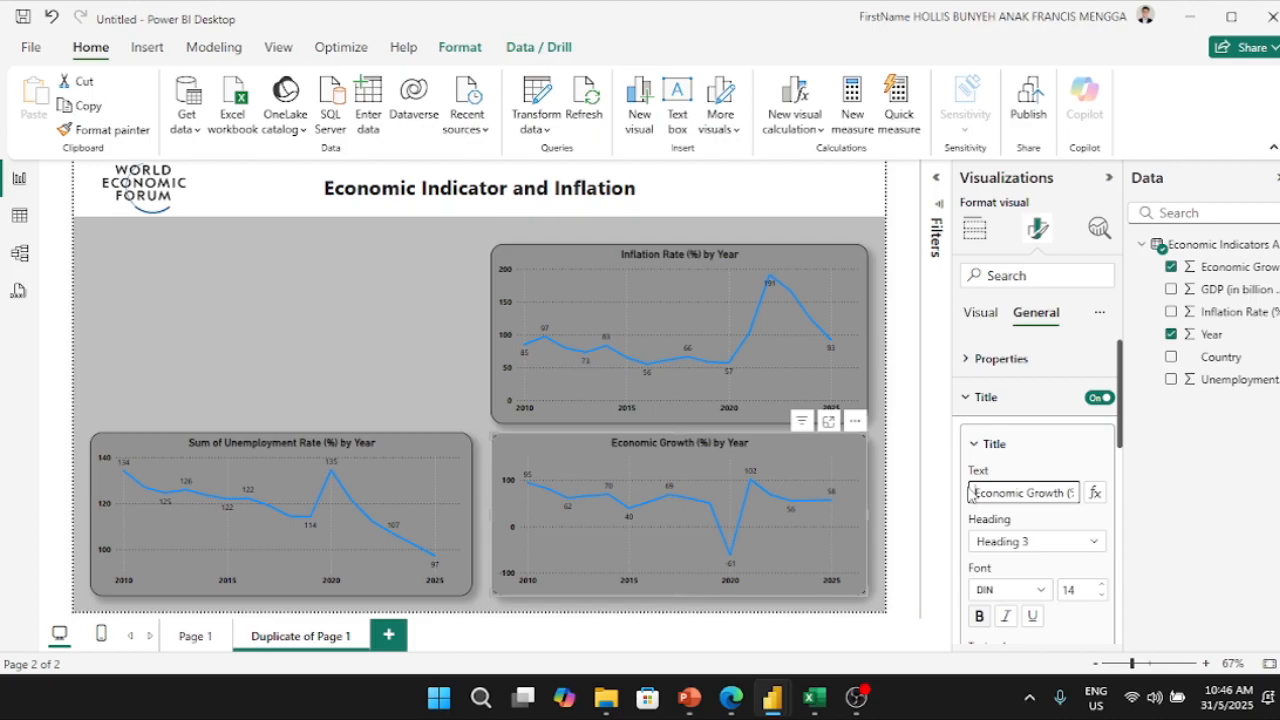
# Step: Shorten the unemployment chart's title to "Unemployment Rate (%) by Year"
pyautogui.click(443, 466)
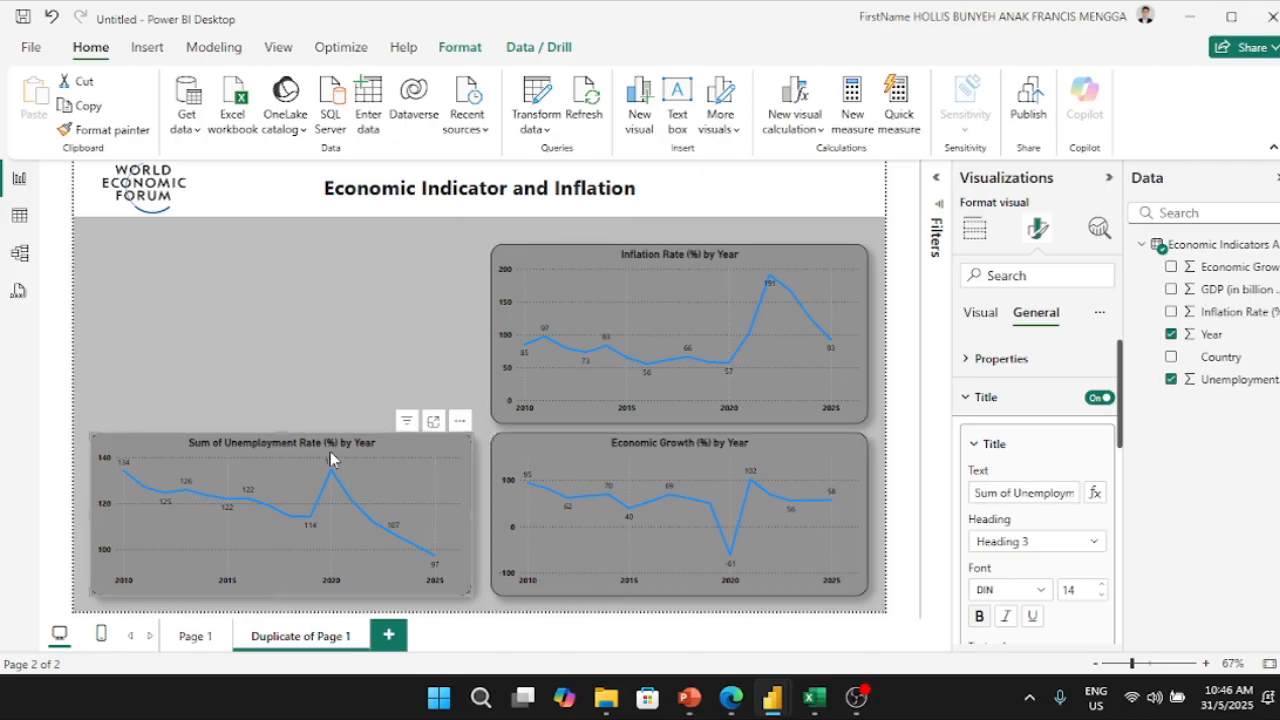
pyautogui.moveTo(1016, 492); pyautogui.dragTo(942, 500)
pyautogui.press('BackSpace')
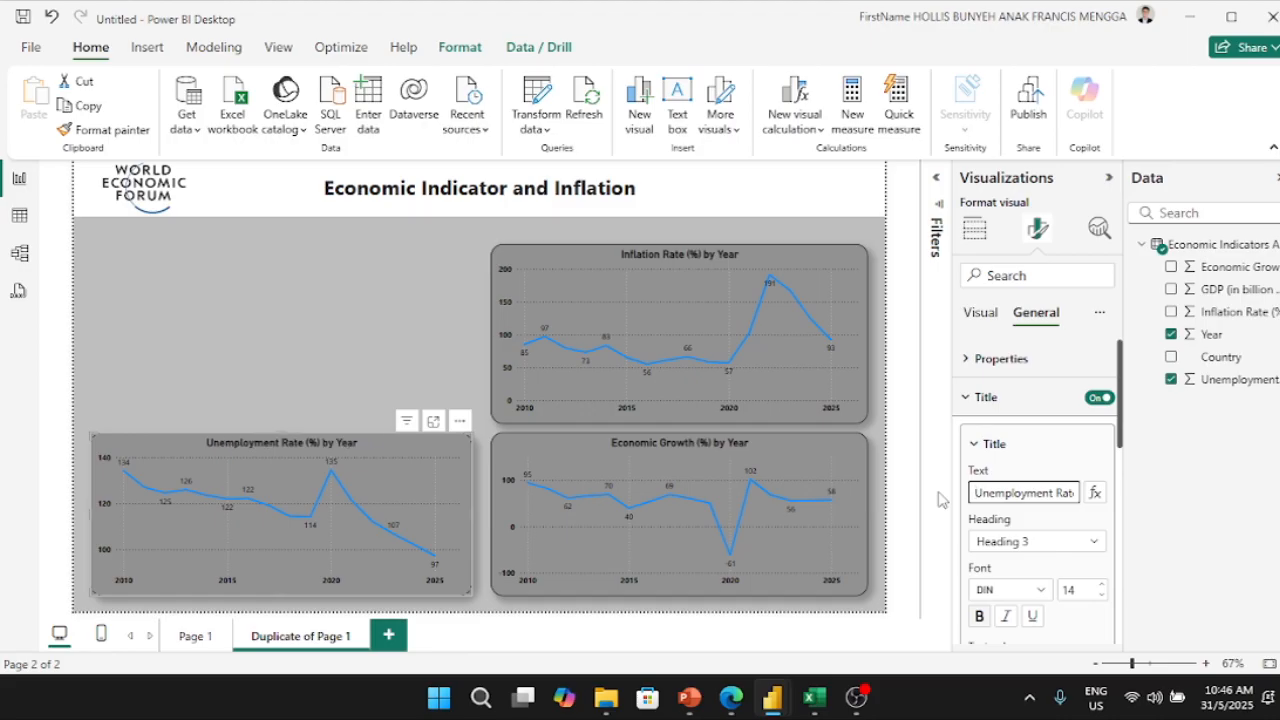
# Step: Lower the top edges of the economic growth and unemployment charts so both start at the same height
pyautogui.click(362, 358)
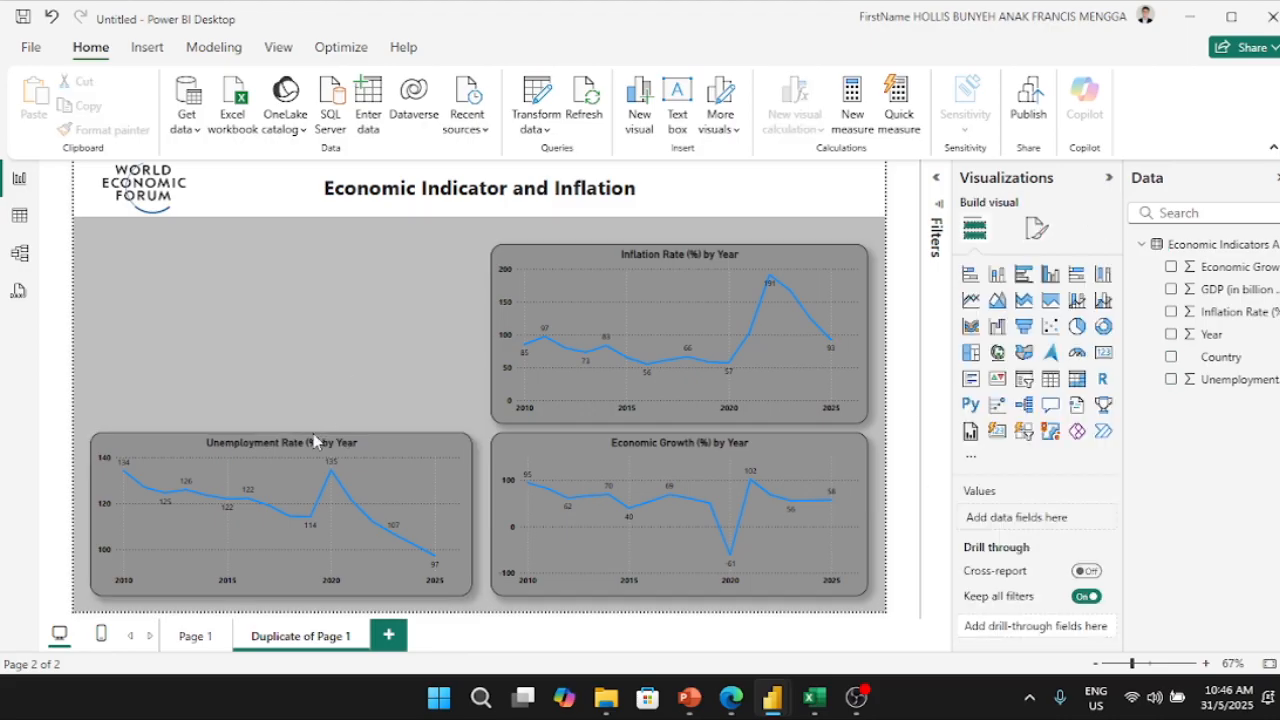
pyautogui.click(277, 439)
pyautogui.moveTo(277, 439)
pyautogui.mouseDown()
pyautogui.moveTo(277, 455)
pyautogui.moveTo(279, 440)
pyautogui.mouseUp()
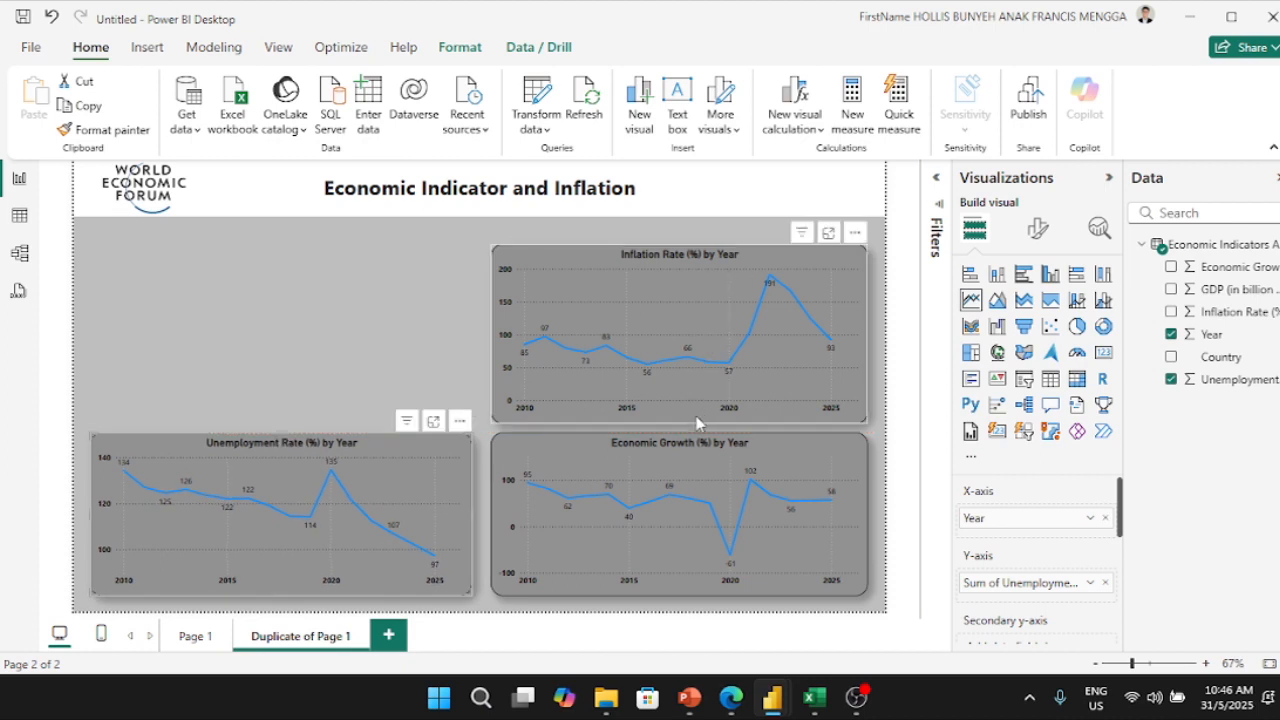
pyautogui.click(700, 444)
pyautogui.moveTo(685, 433); pyautogui.dragTo(675, 441)
pyautogui.click(273, 437)
pyautogui.moveTo(277, 434); pyautogui.dragTo(276, 443)
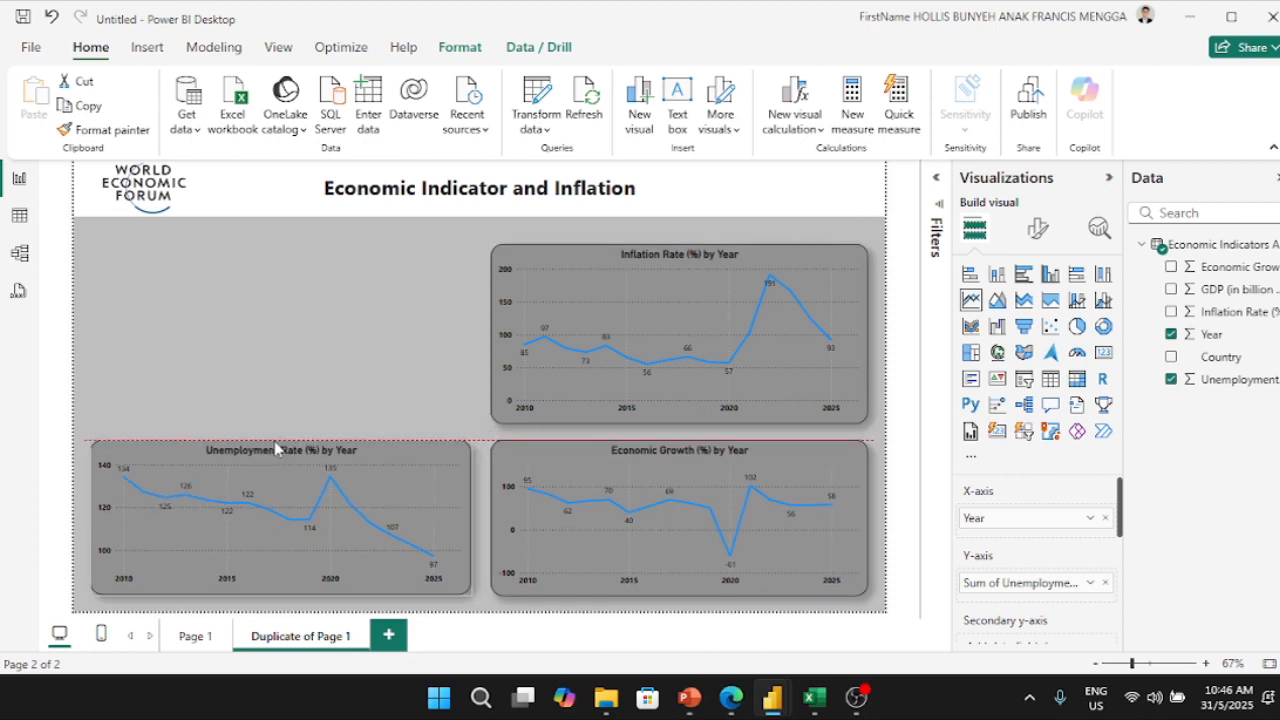
# Step: Overlay the economic growth chart on the unemployment chart to match their widths, return it to its place, and shift the unemployment chart toward the page edge
pyautogui.click(763, 449)
pyautogui.moveTo(763, 449); pyautogui.dragTo(360, 478)
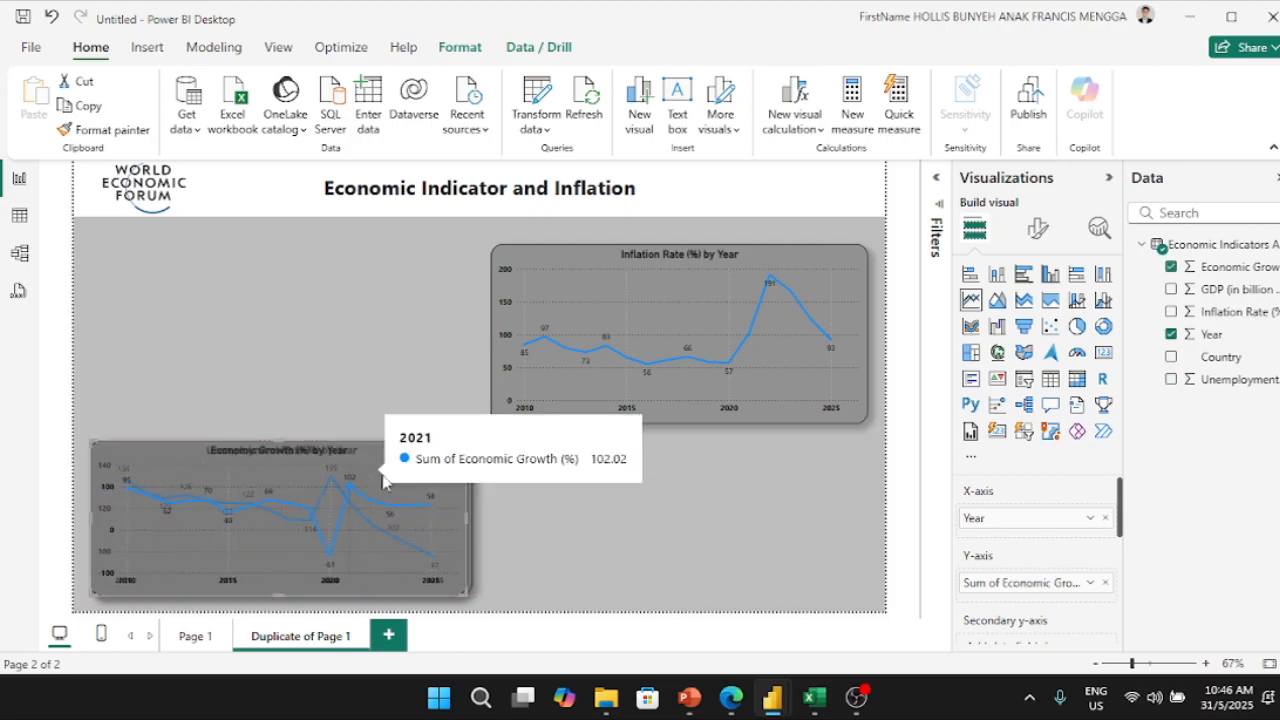
pyautogui.moveTo(466, 518); pyautogui.dragTo(471, 519)
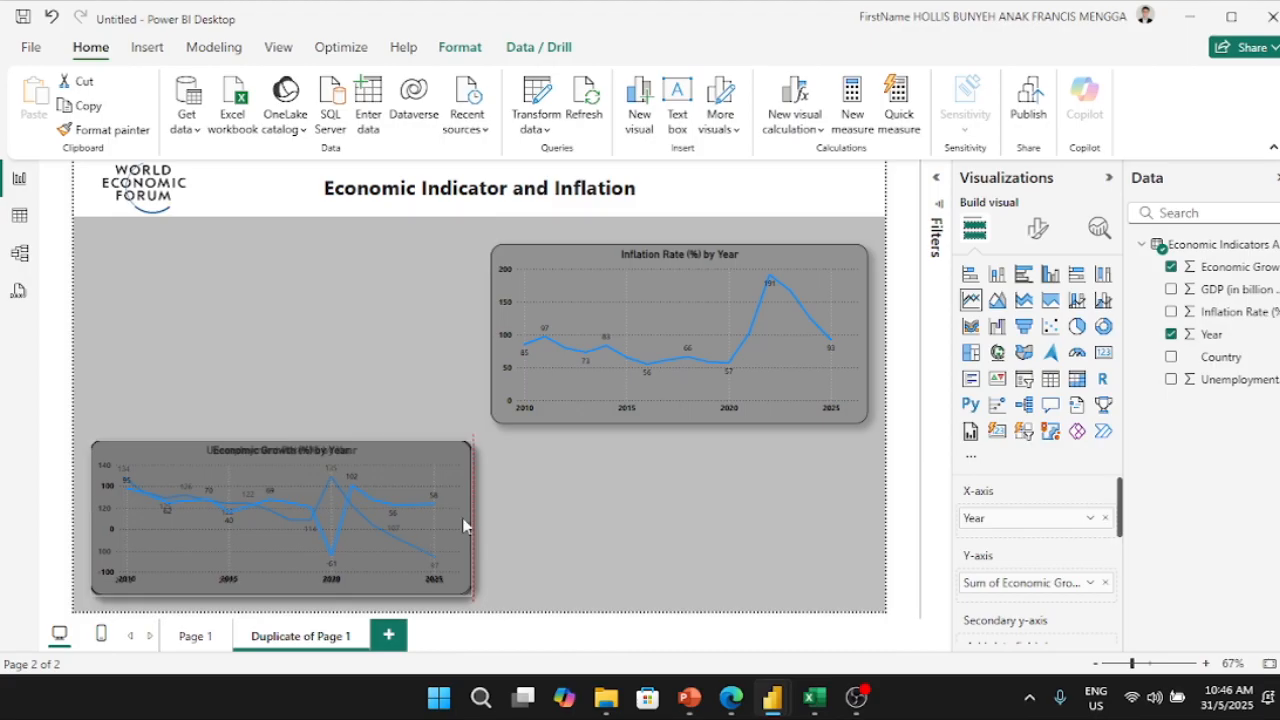
pyautogui.moveTo(391, 458); pyautogui.dragTo(791, 458)
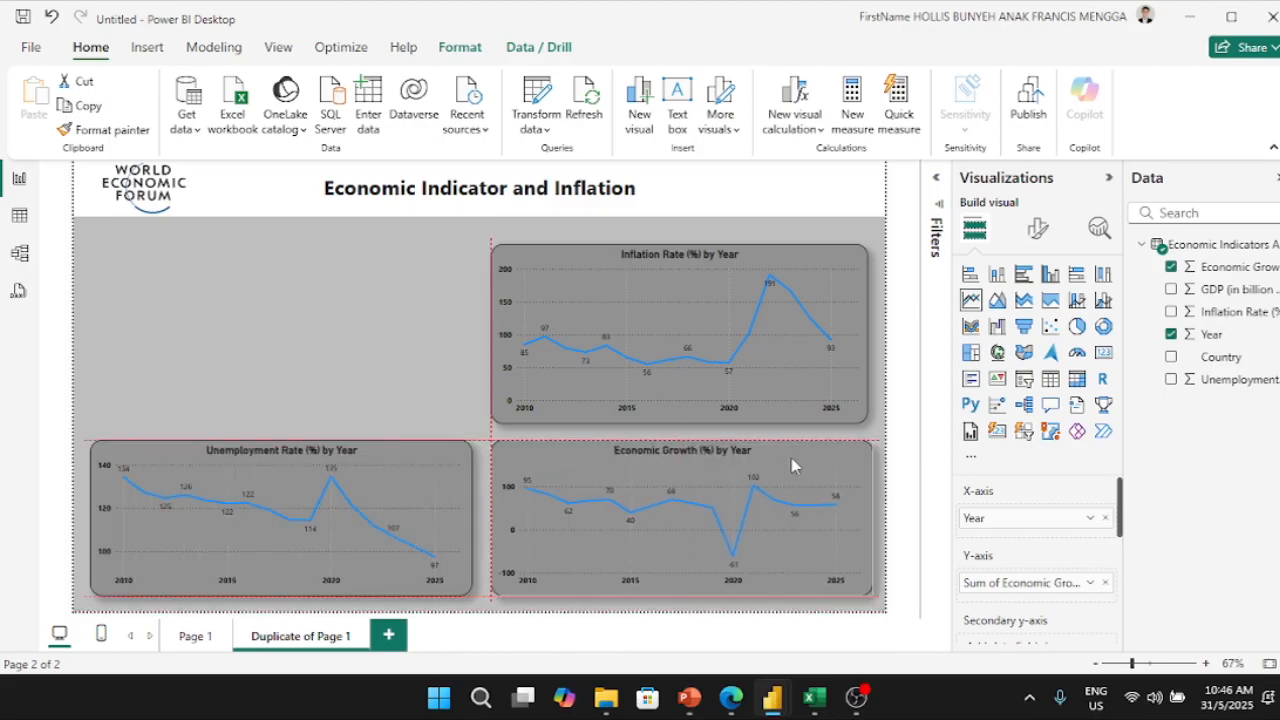
pyautogui.moveTo(338, 448); pyautogui.dragTo(351, 449)
# Step: Overlay the inflation chart on the economic growth chart to match its width, and place it directly above that chart
pyautogui.moveTo(742, 259); pyautogui.dragTo(741, 433)
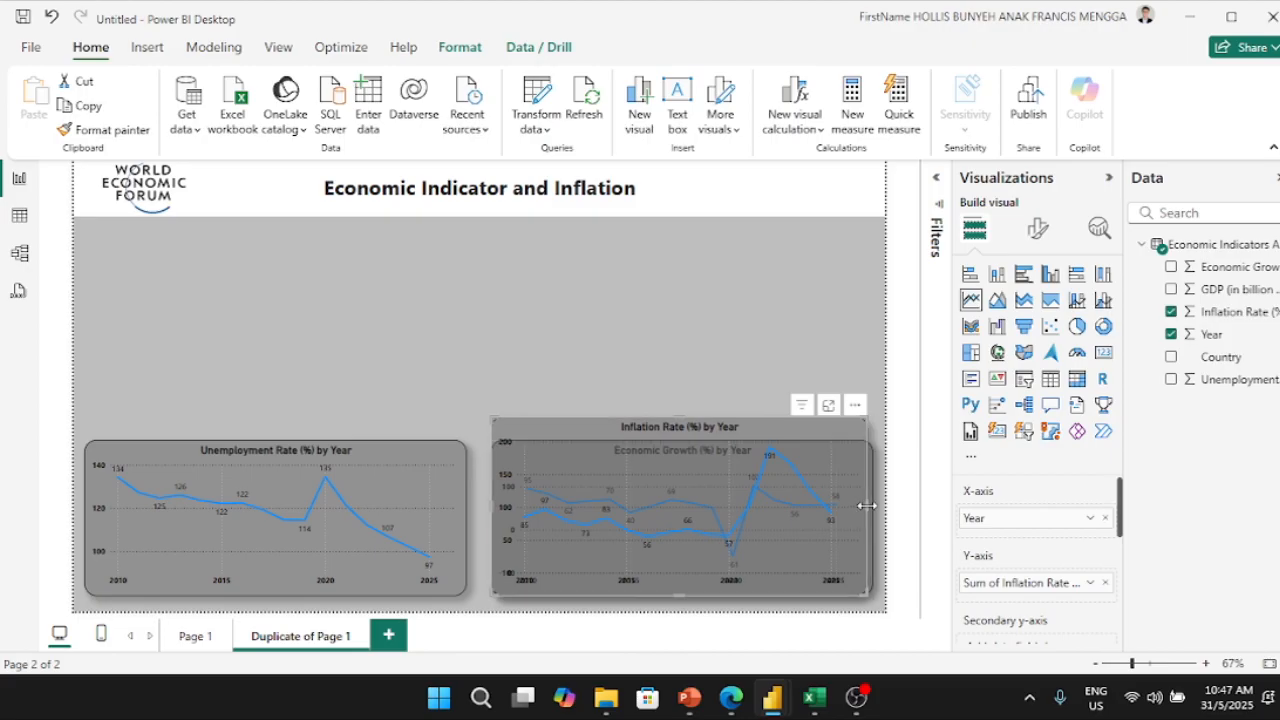
pyautogui.moveTo(868, 507); pyautogui.dragTo(873, 507)
pyautogui.moveTo(739, 456); pyautogui.dragTo(681, 346)
# Step: Add a fourth line chart above the unemployment chart, matching its width and aligned in height with the inflation chart
pyautogui.click(365, 283)
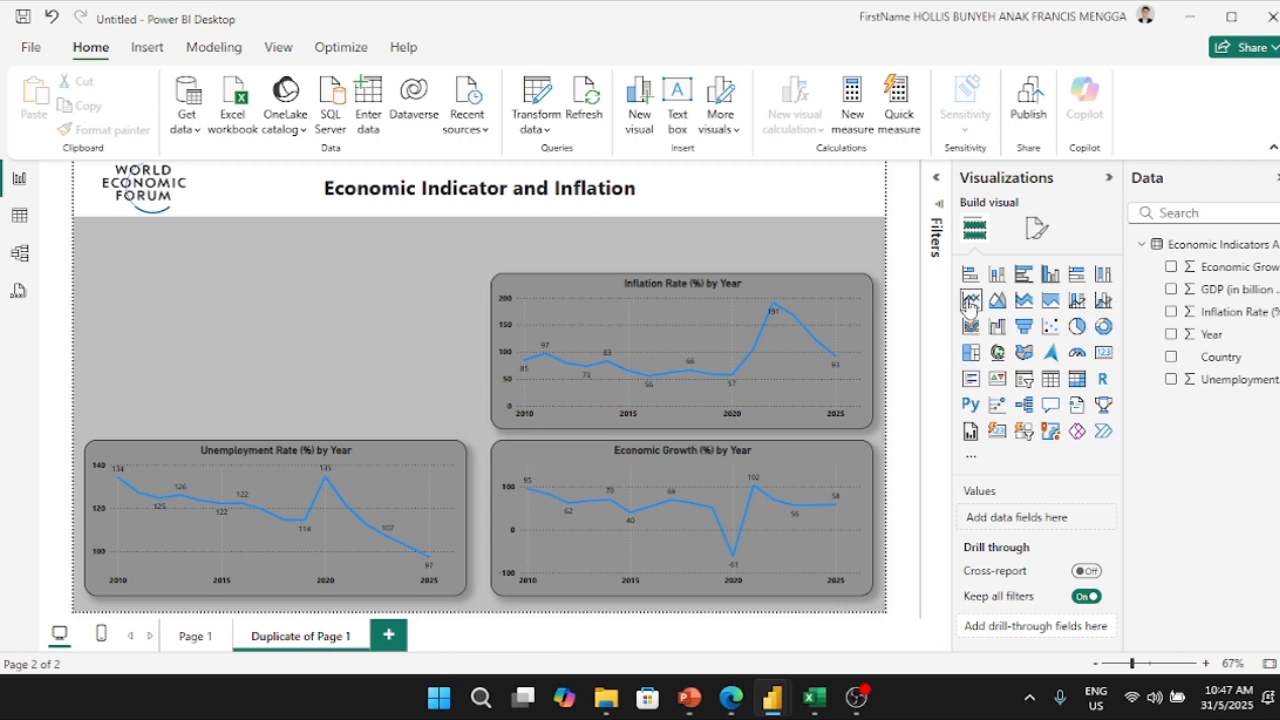
pyautogui.moveTo(195, 330)
pyautogui.mouseDown()
pyautogui.moveTo(228, 318)
pyautogui.moveTo(211, 320)
pyautogui.mouseUp()
pyautogui.moveTo(498, 276); pyautogui.dragTo(476, 281)
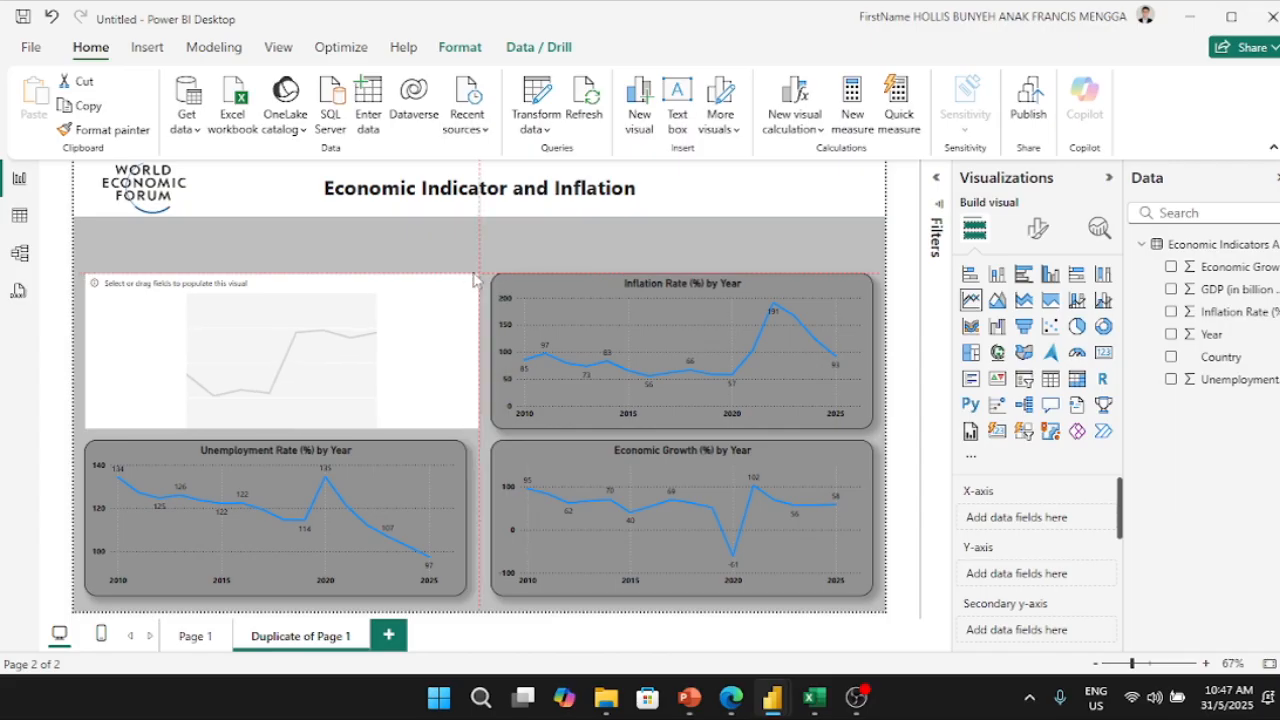
pyautogui.moveTo(477, 362); pyautogui.dragTo(470, 360)
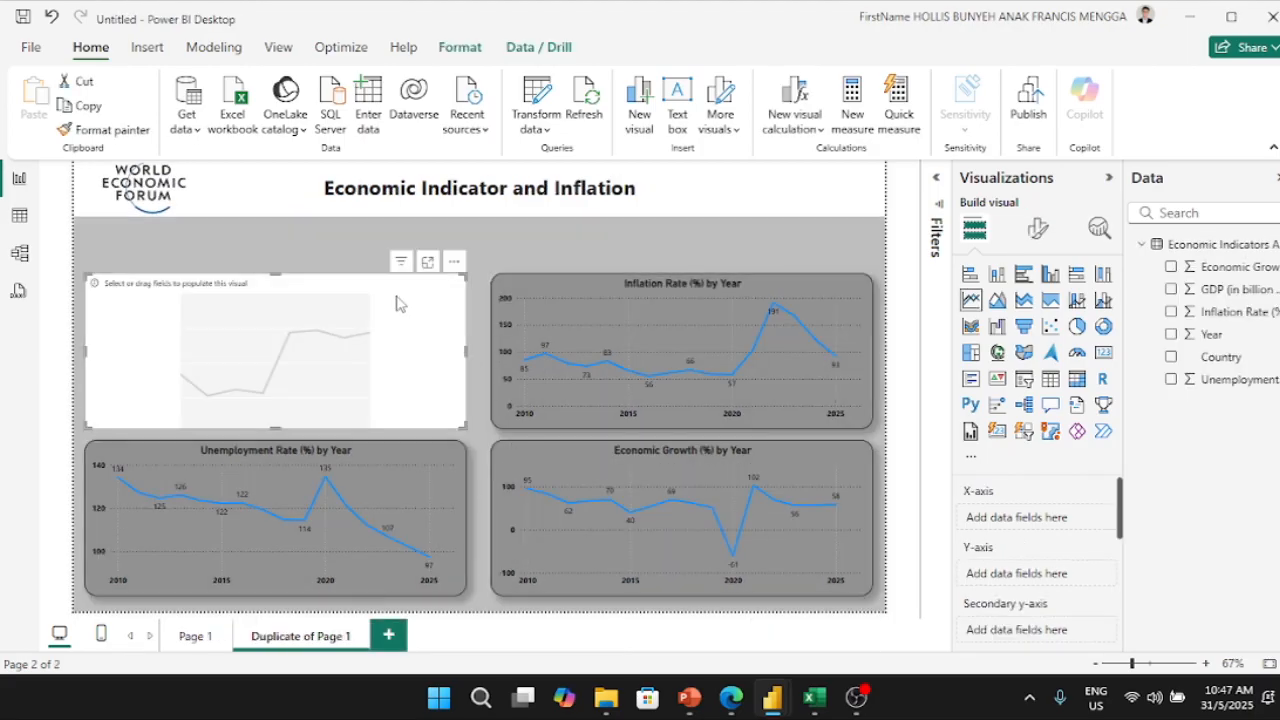
pyautogui.click(337, 251)
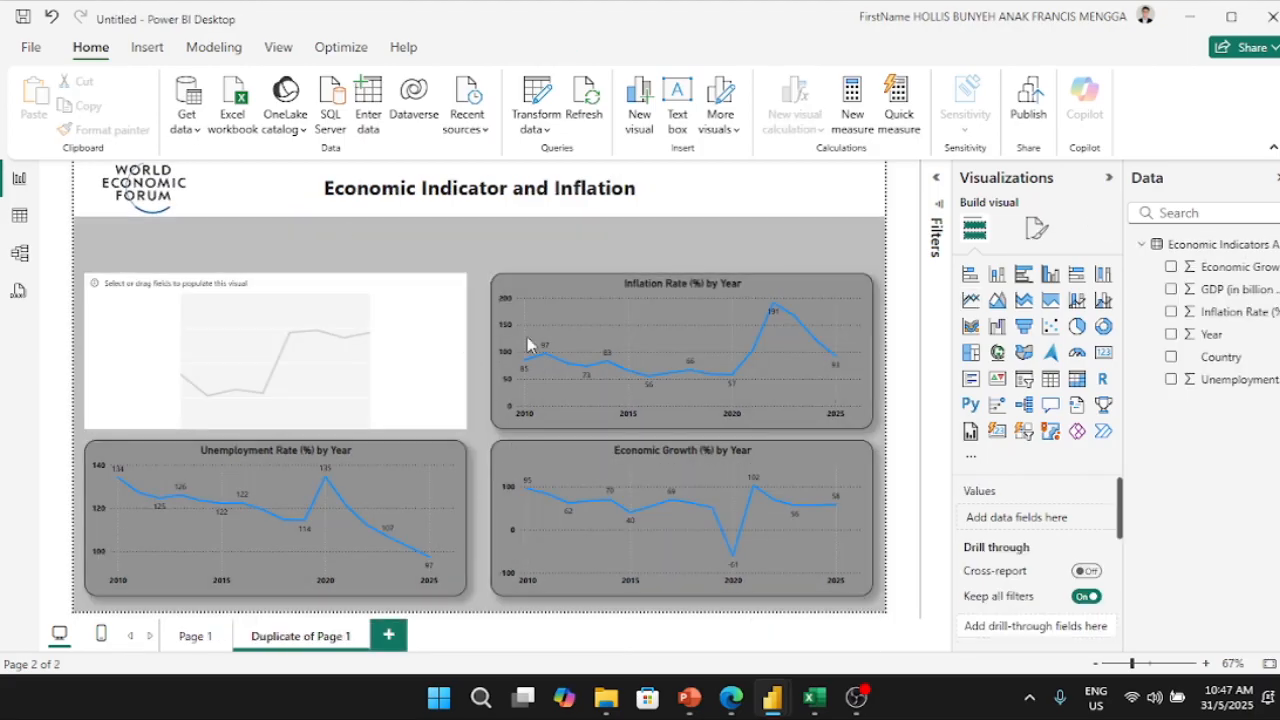
# Step: Plot GDP (in billion USD) against Year in the fourth line chart and copy the inflation chart's formatting onto it
pyautogui.click(279, 393)
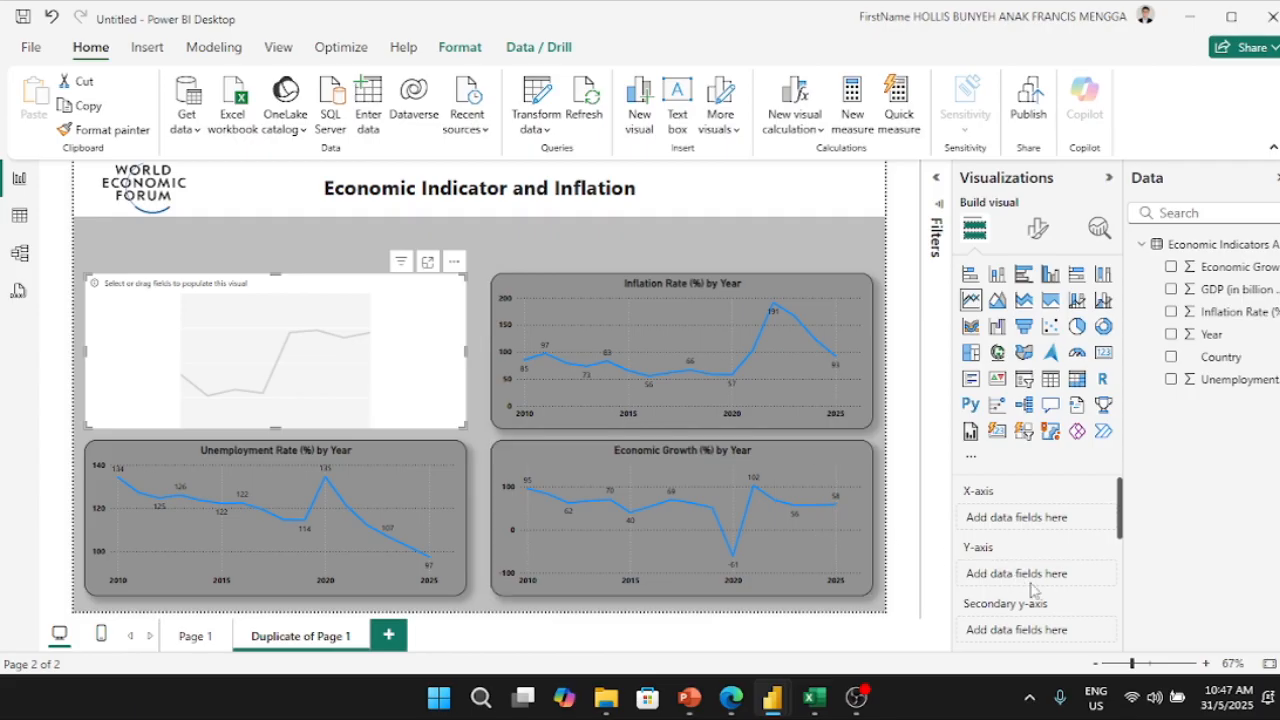
pyautogui.moveTo(1232, 289); pyautogui.dragTo(1064, 578)
pyautogui.moveTo(1232, 340); pyautogui.dragTo(1040, 517)
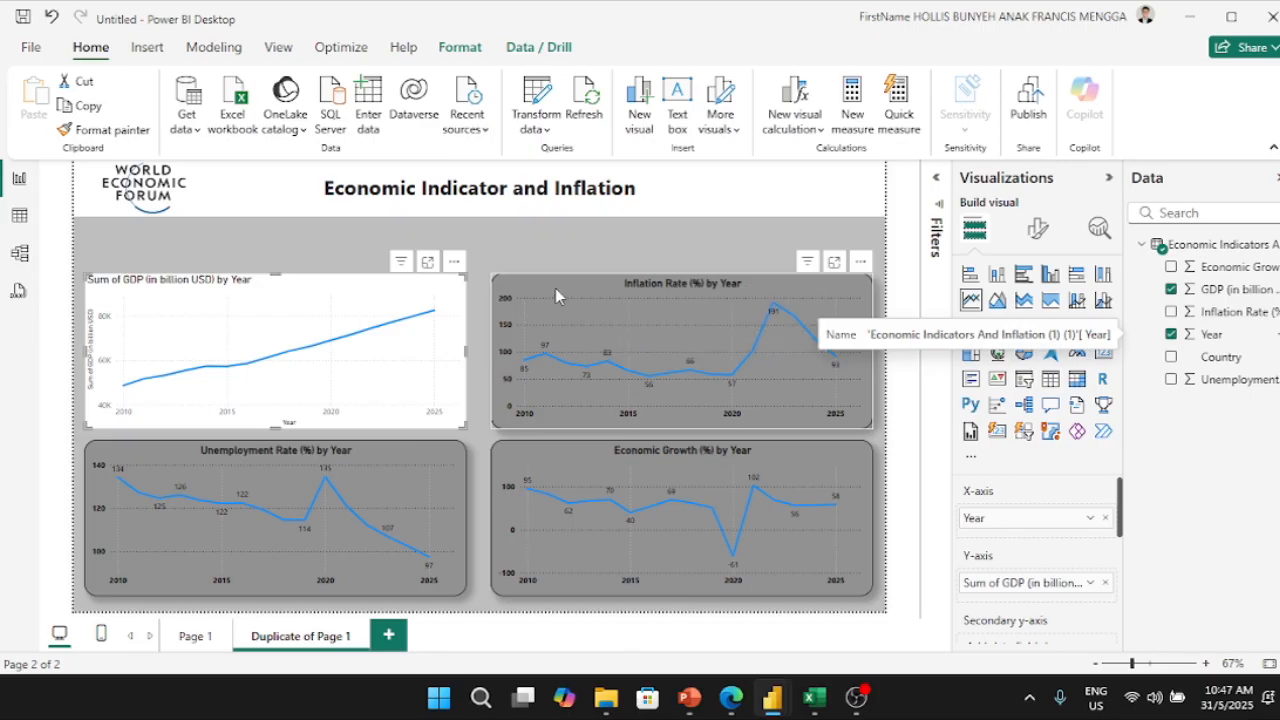
pyautogui.click(555, 288)
pyautogui.click(97, 134)
pyautogui.click(252, 298)
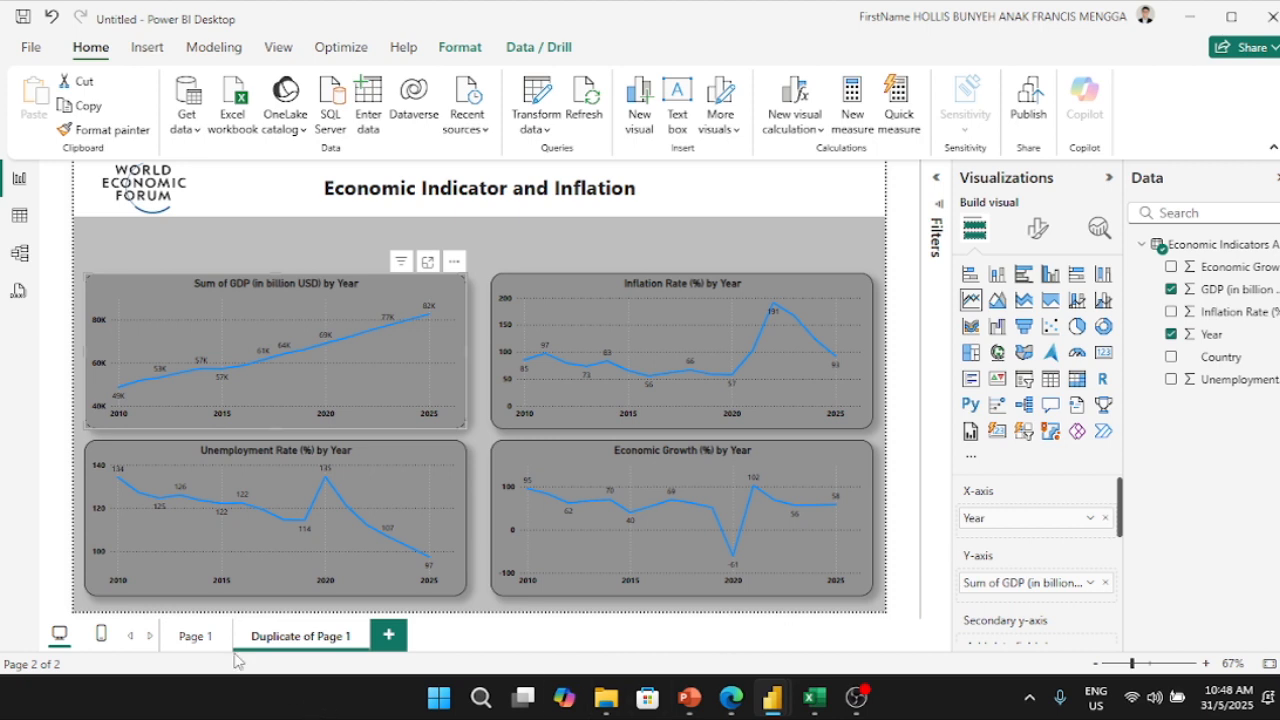
pyautogui.click(207, 640)
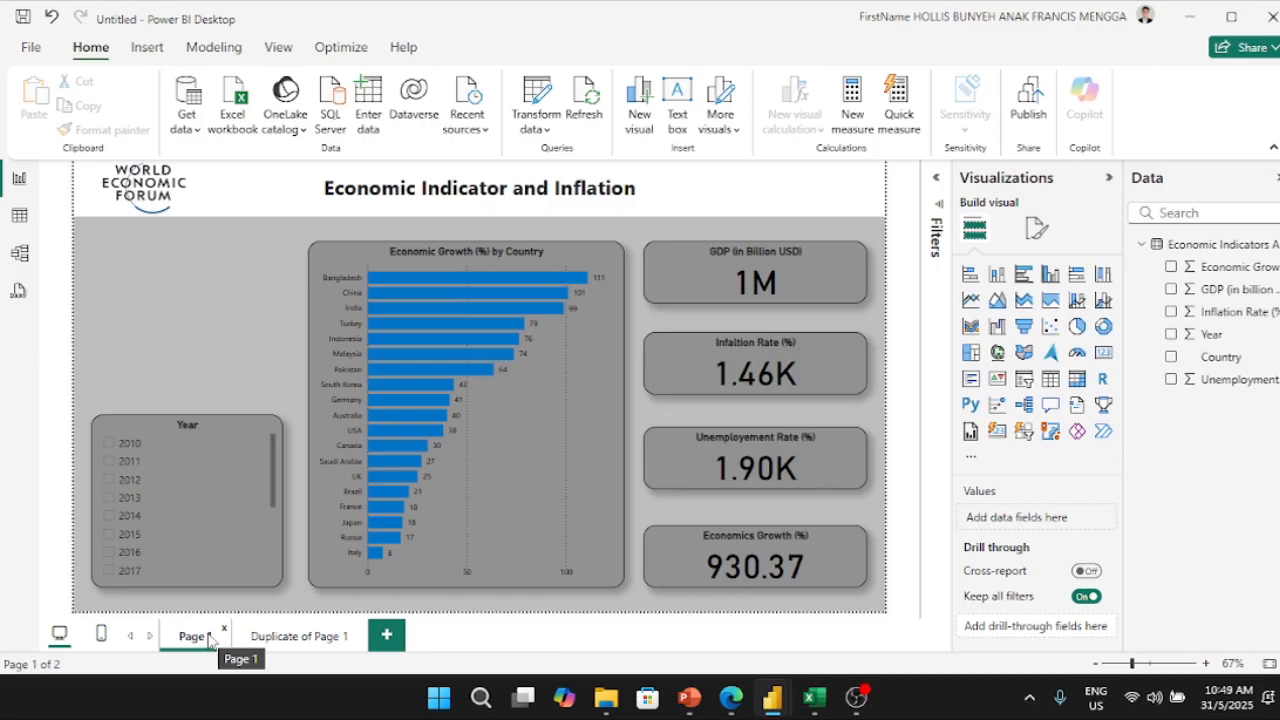
pyautogui.click(300, 645)
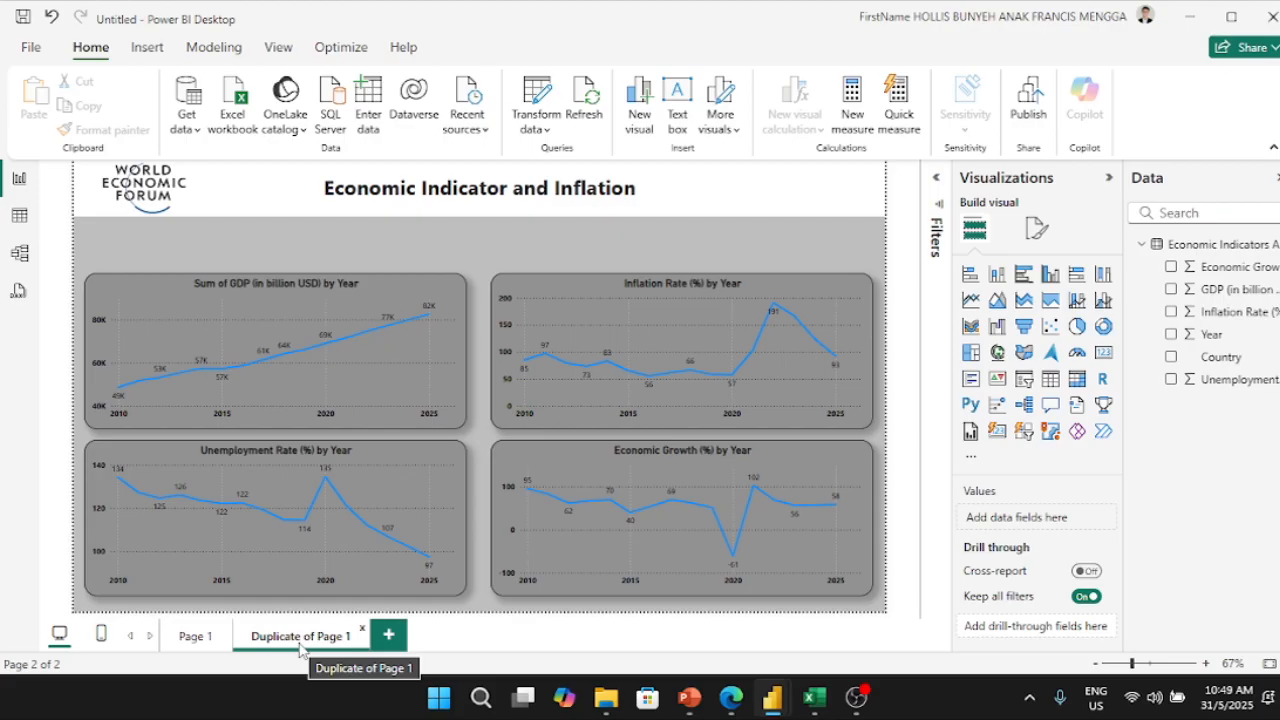
# Step: Shorten the GDP chart's title to "GDP (in billion USD) by Year"
pyautogui.click(395, 287)
pyautogui.click(1038, 228)
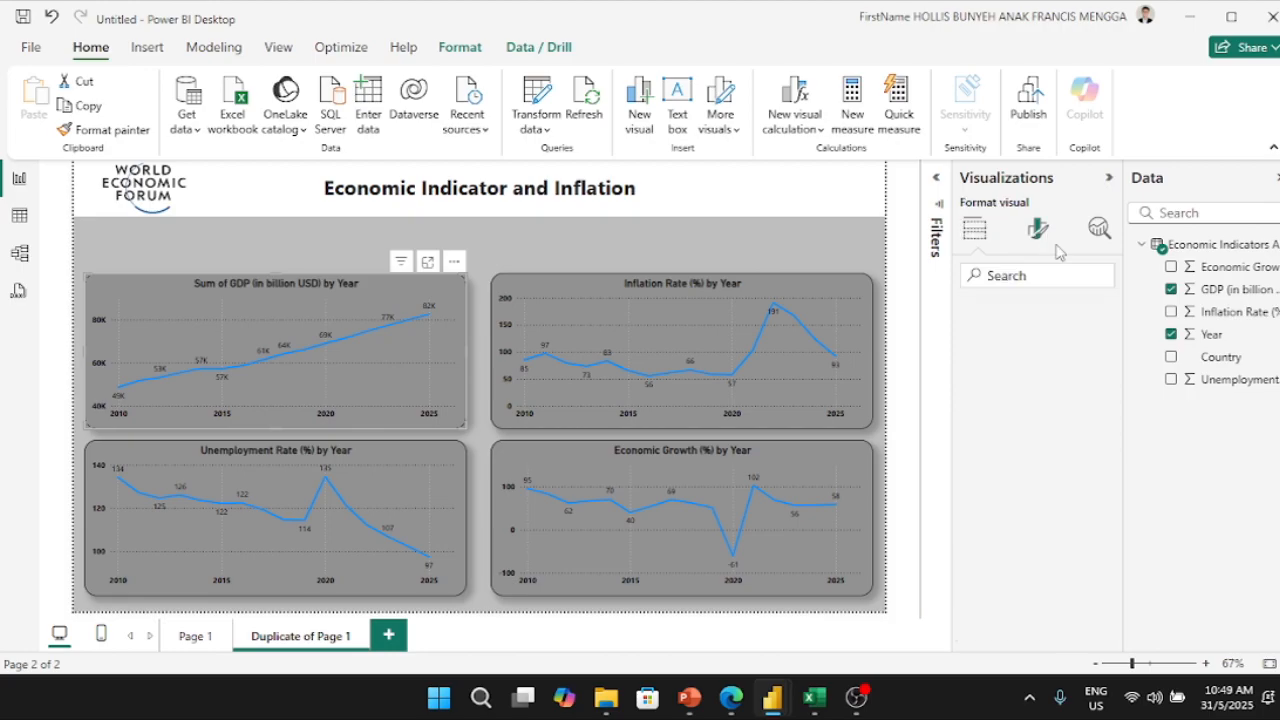
pyautogui.click(1048, 316)
pyautogui.click(987, 398)
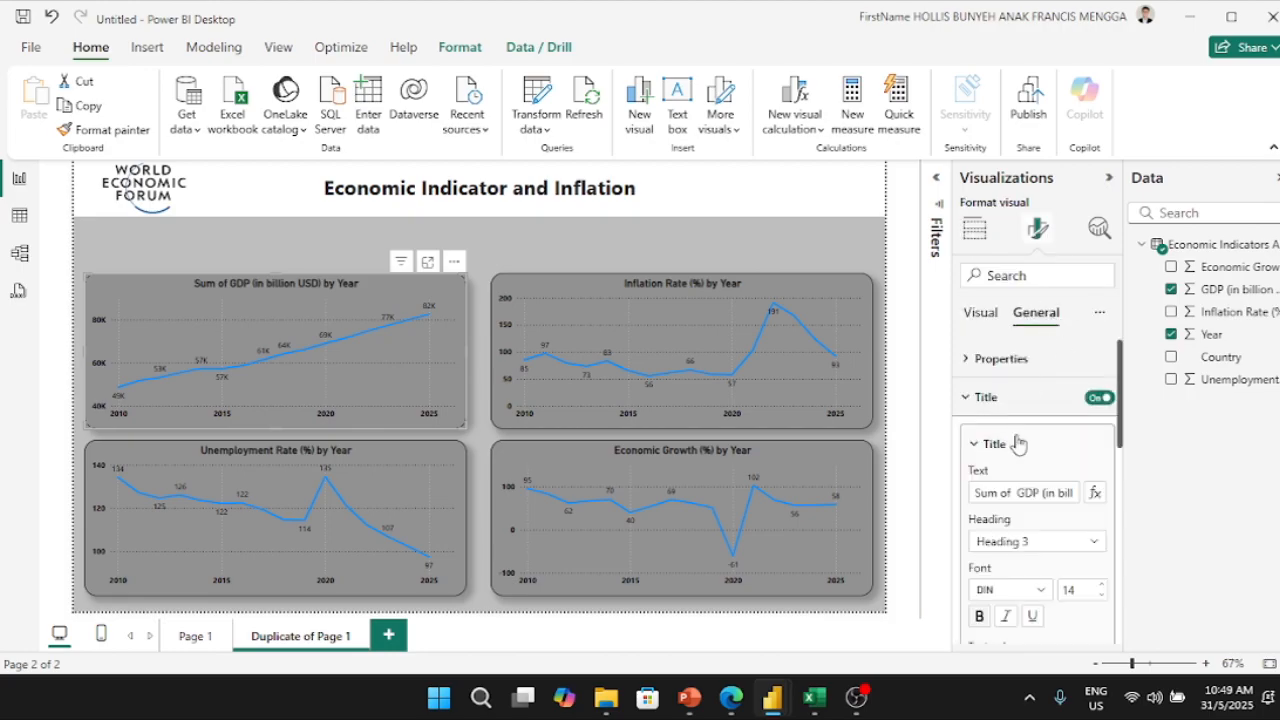
pyautogui.moveTo(1014, 492); pyautogui.dragTo(942, 490)
pyautogui.press('BackSpace')
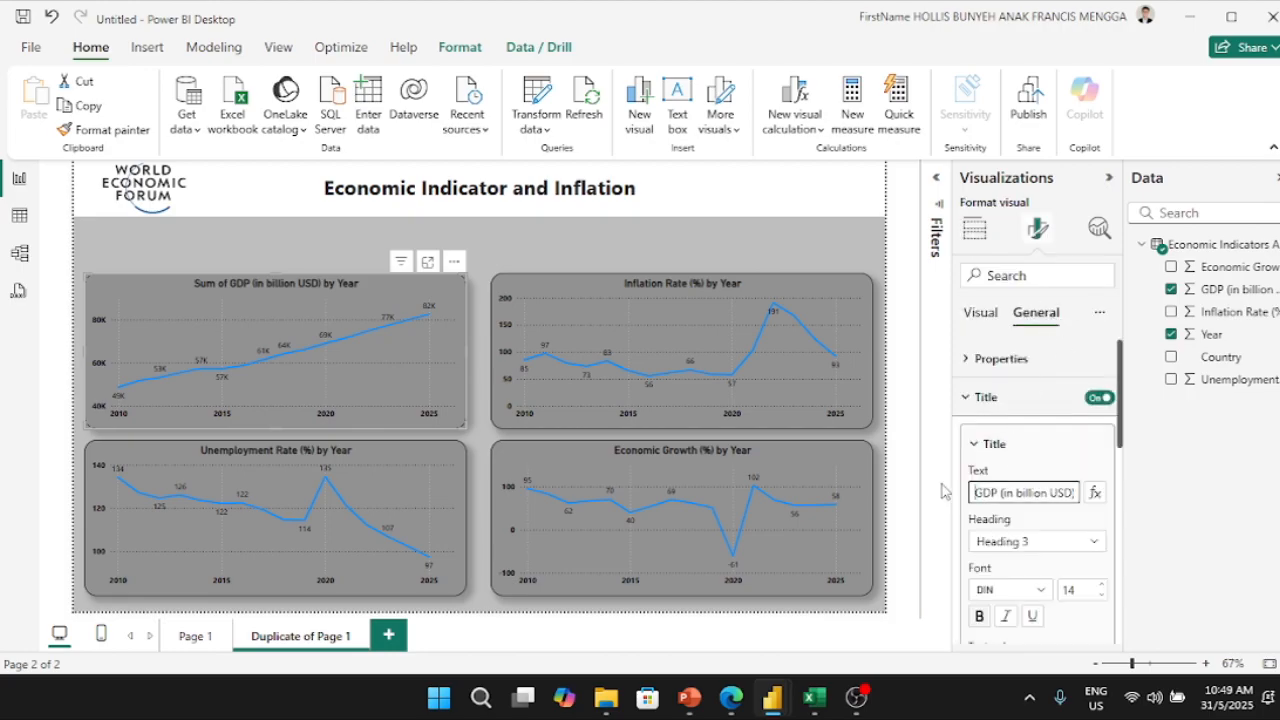
pyautogui.click(910, 476)
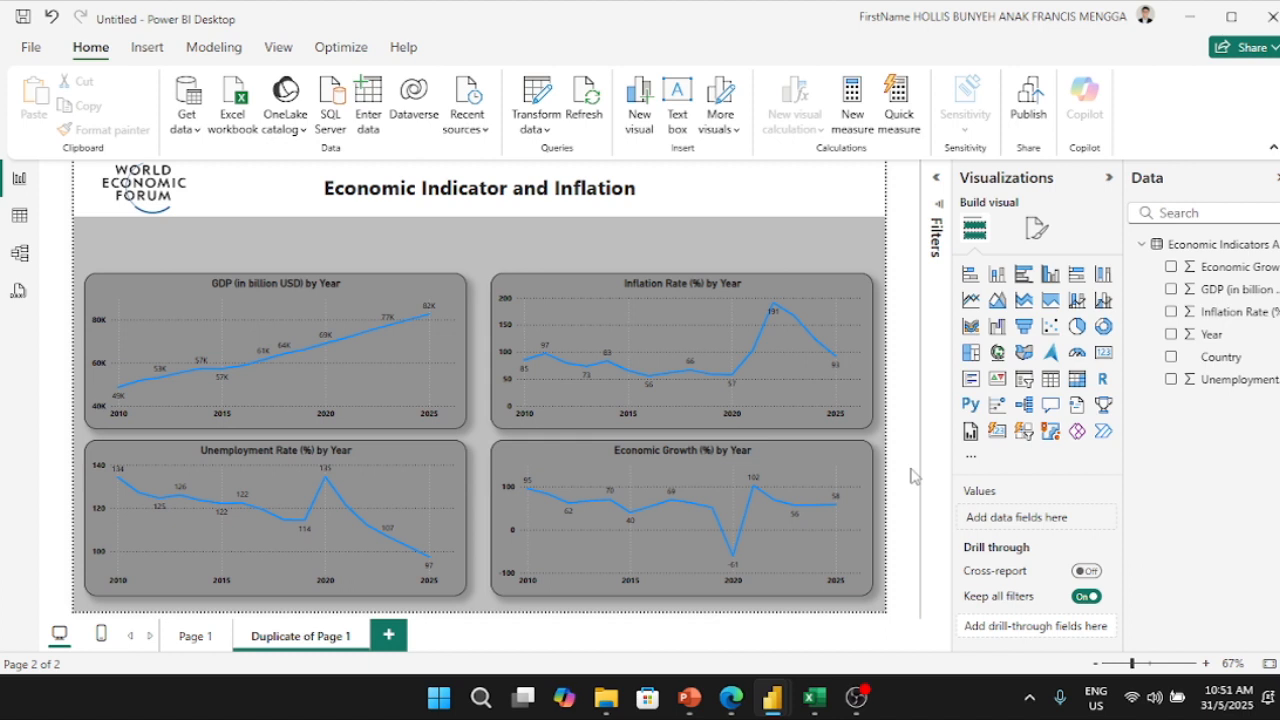
# Step: Add a Country slicer at the upper part of the inflation chart, as wide as that chart and reduced in height
pyautogui.click(1023, 379)
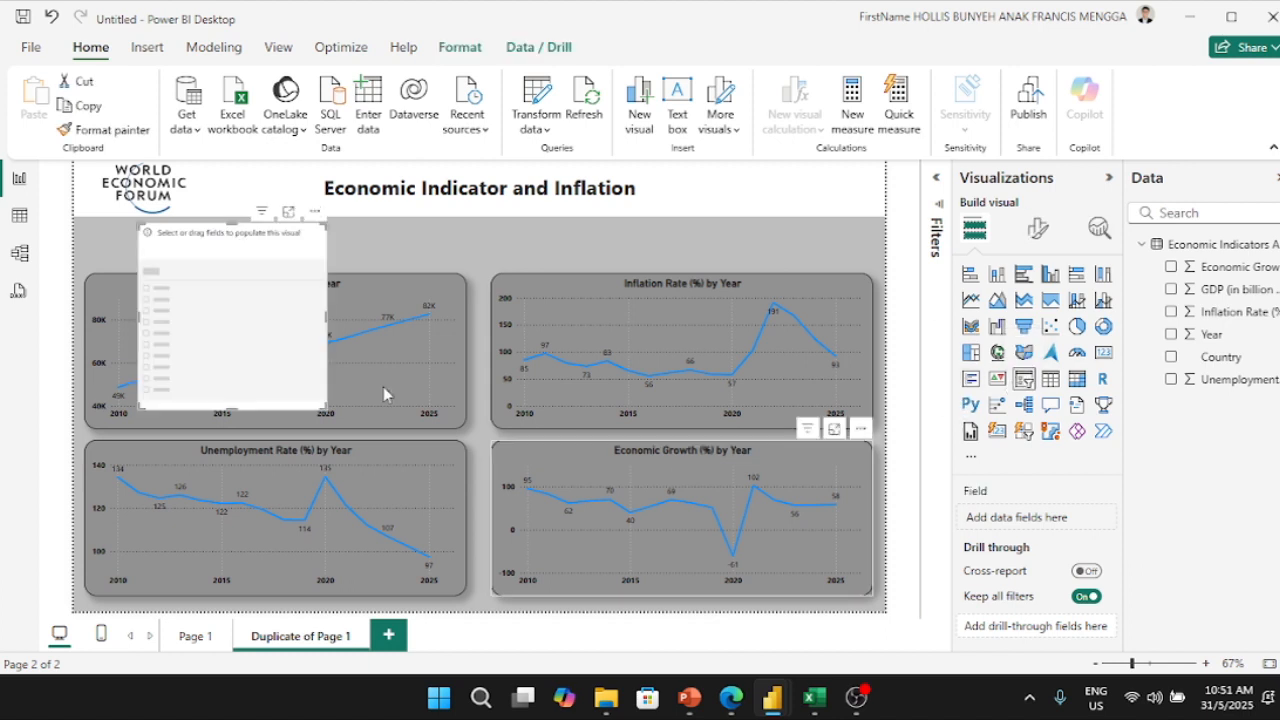
pyautogui.moveTo(223, 283); pyautogui.dragTo(771, 290)
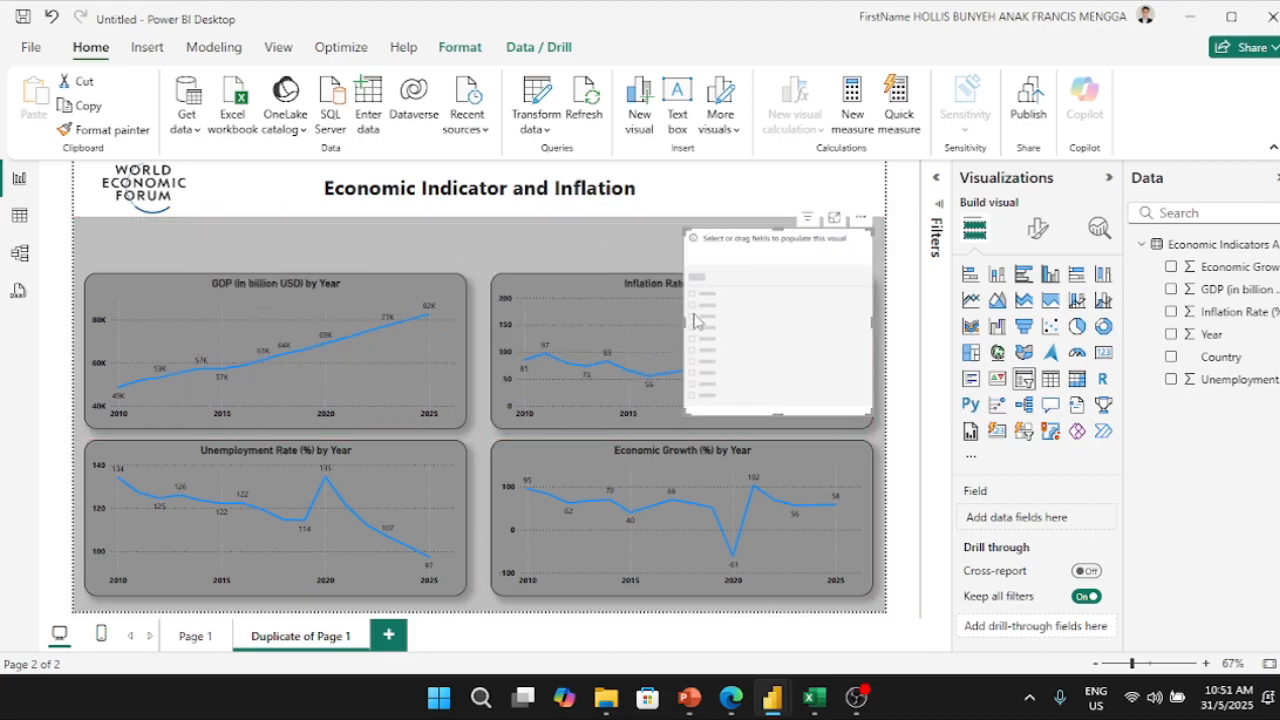
pyautogui.moveTo(683, 321); pyautogui.dragTo(491, 323)
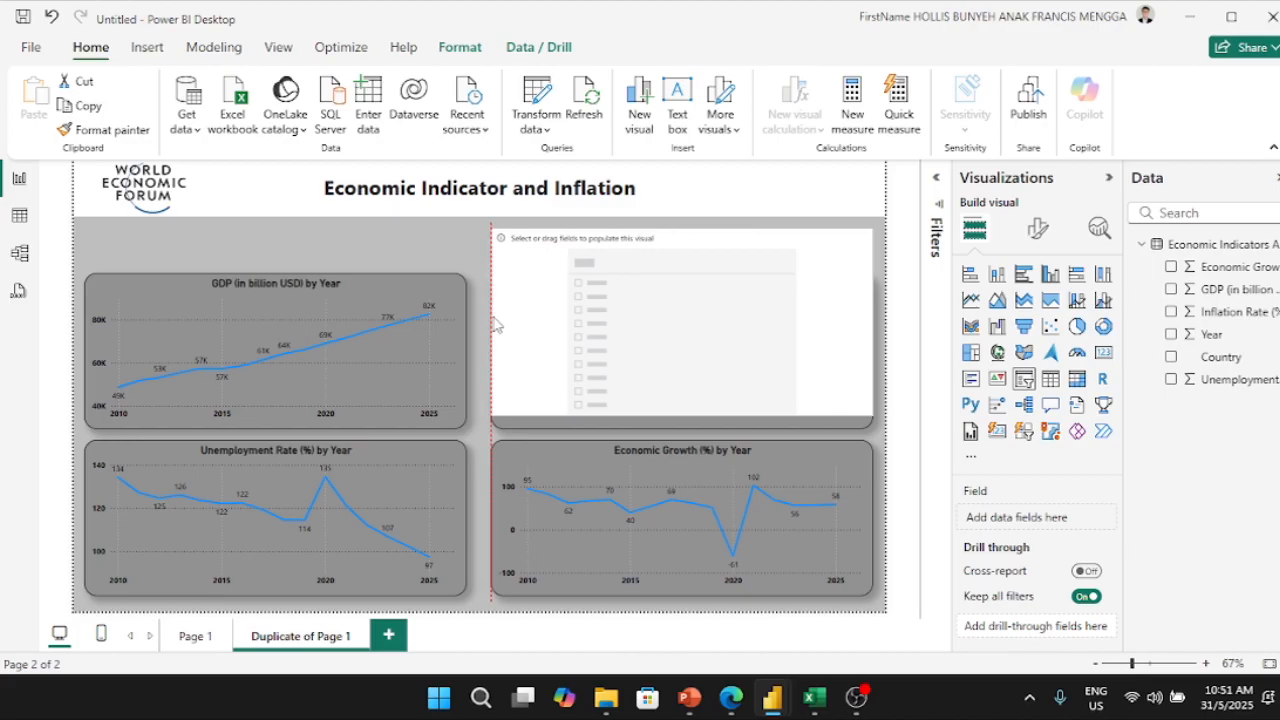
pyautogui.moveTo(681, 414); pyautogui.dragTo(659, 351)
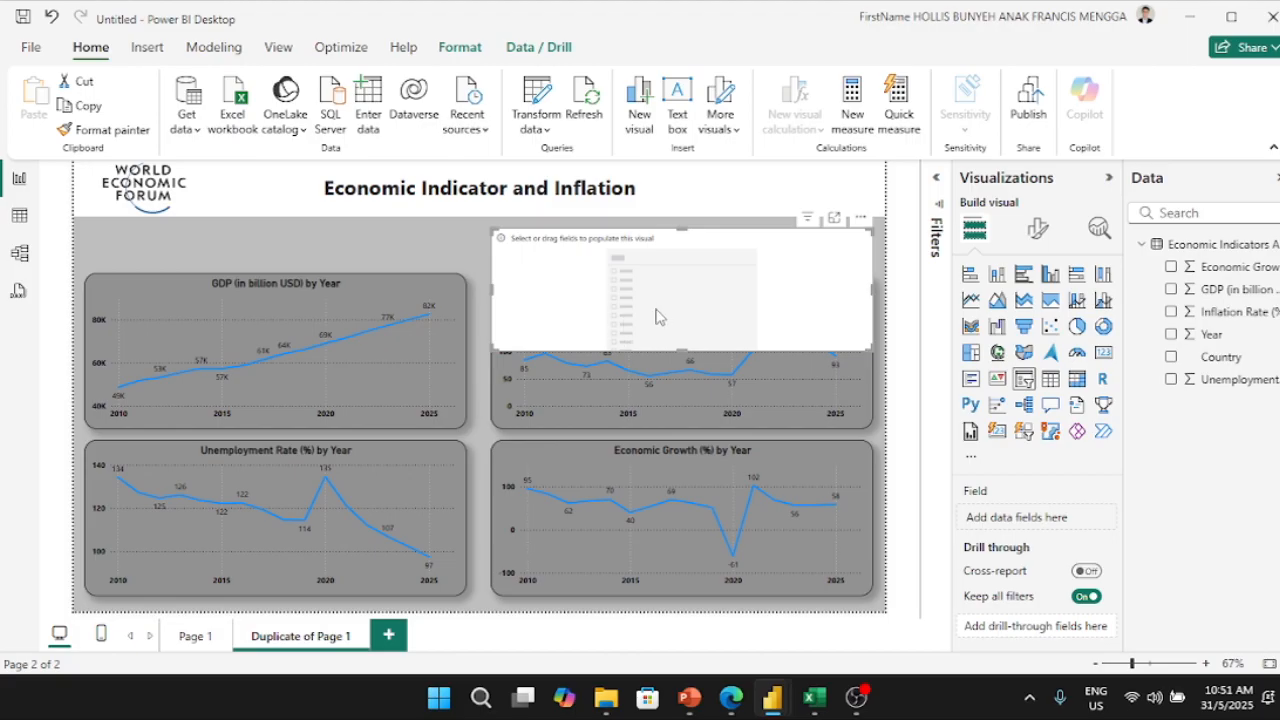
pyautogui.click(1171, 357)
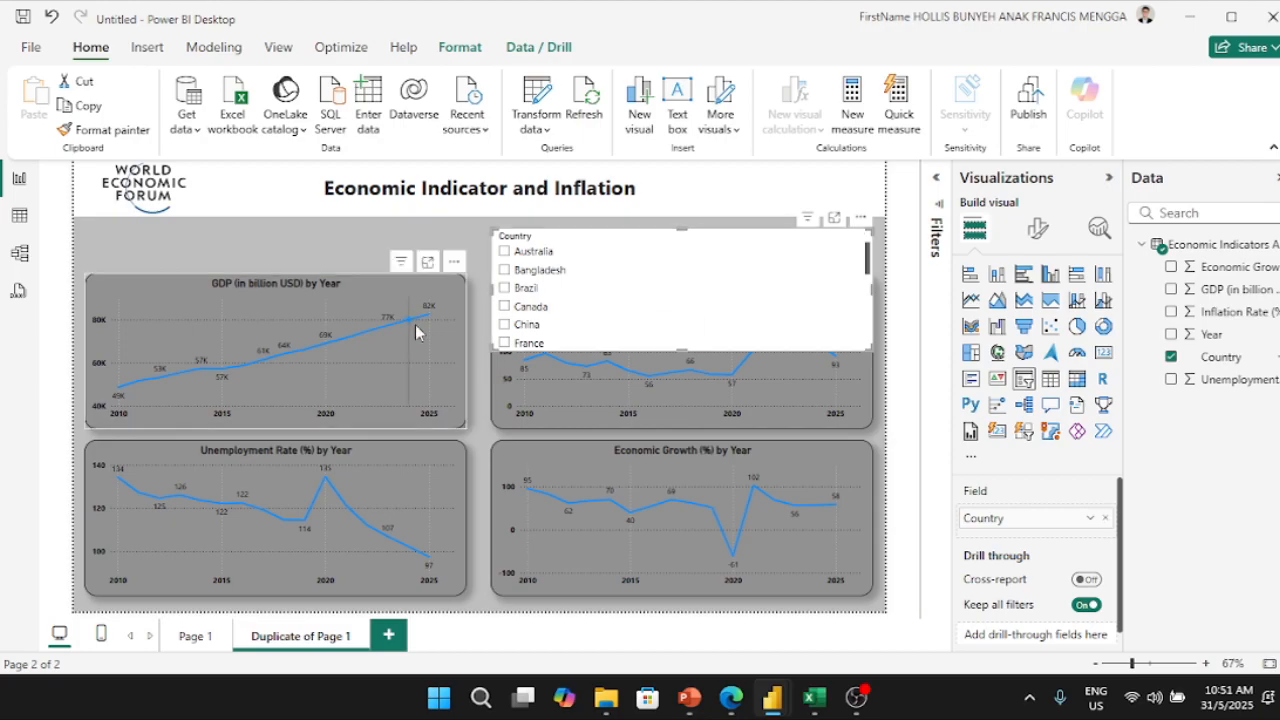
# Step: Copy the GDP chart's formatting onto the Country slicer and clear the Australia selection
pyautogui.click(447, 287)
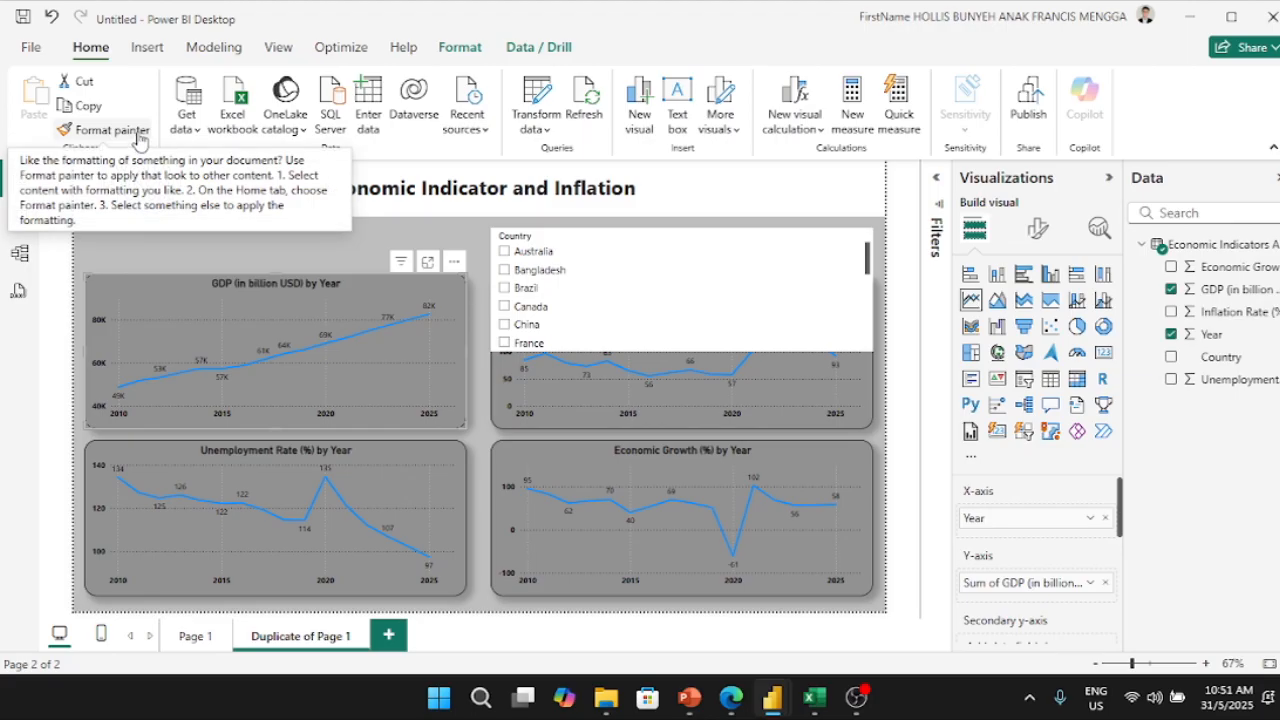
pyautogui.click(110, 130)
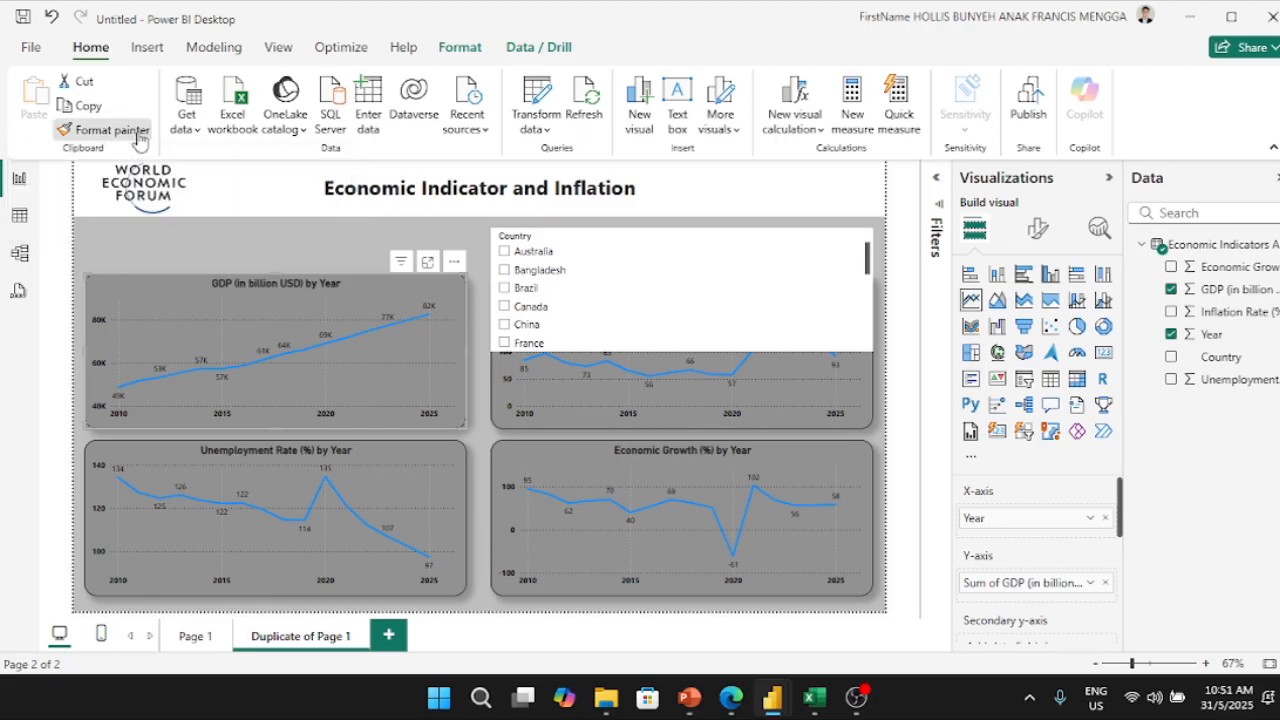
pyautogui.click(516, 236)
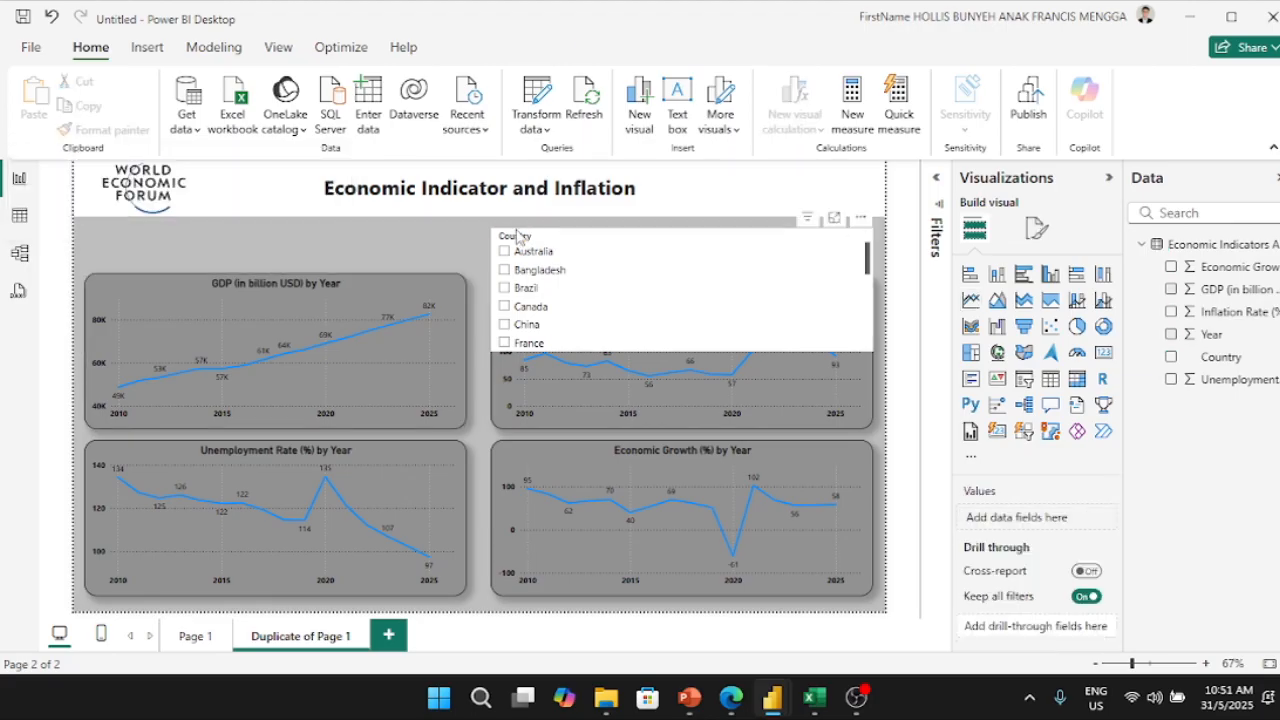
pyautogui.click(353, 283)
pyautogui.click(110, 130)
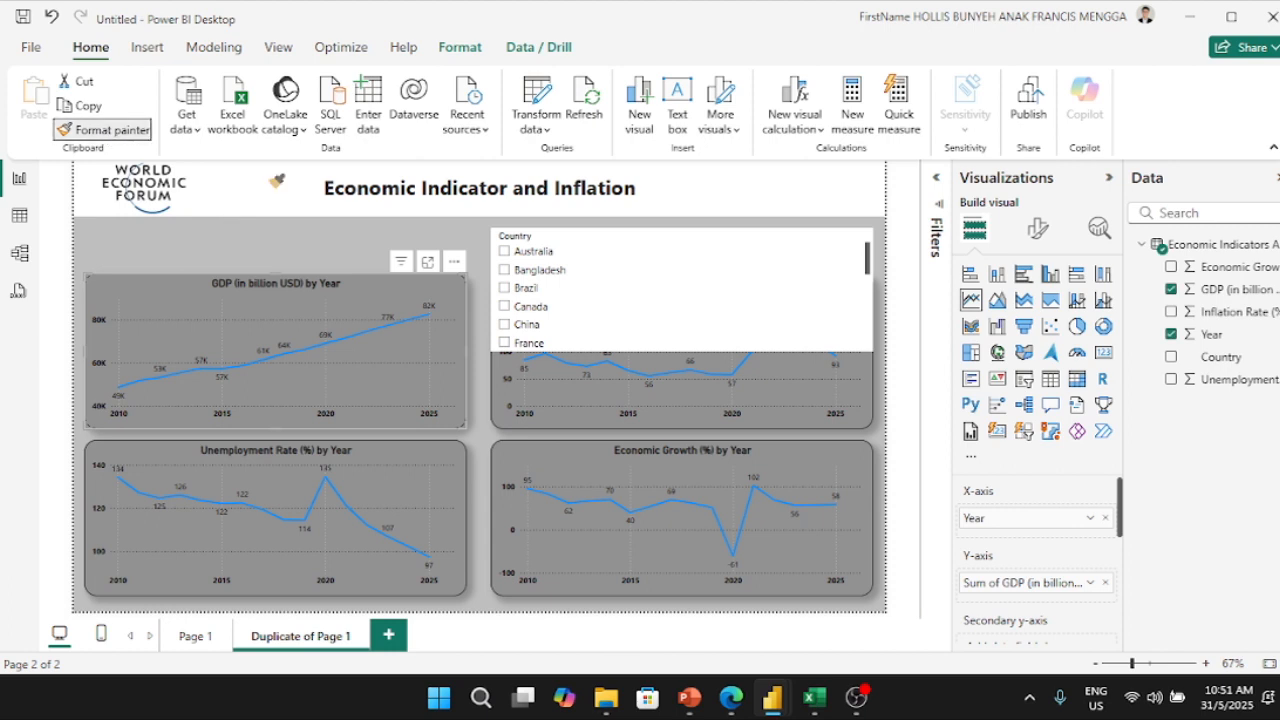
pyautogui.click(654, 259)
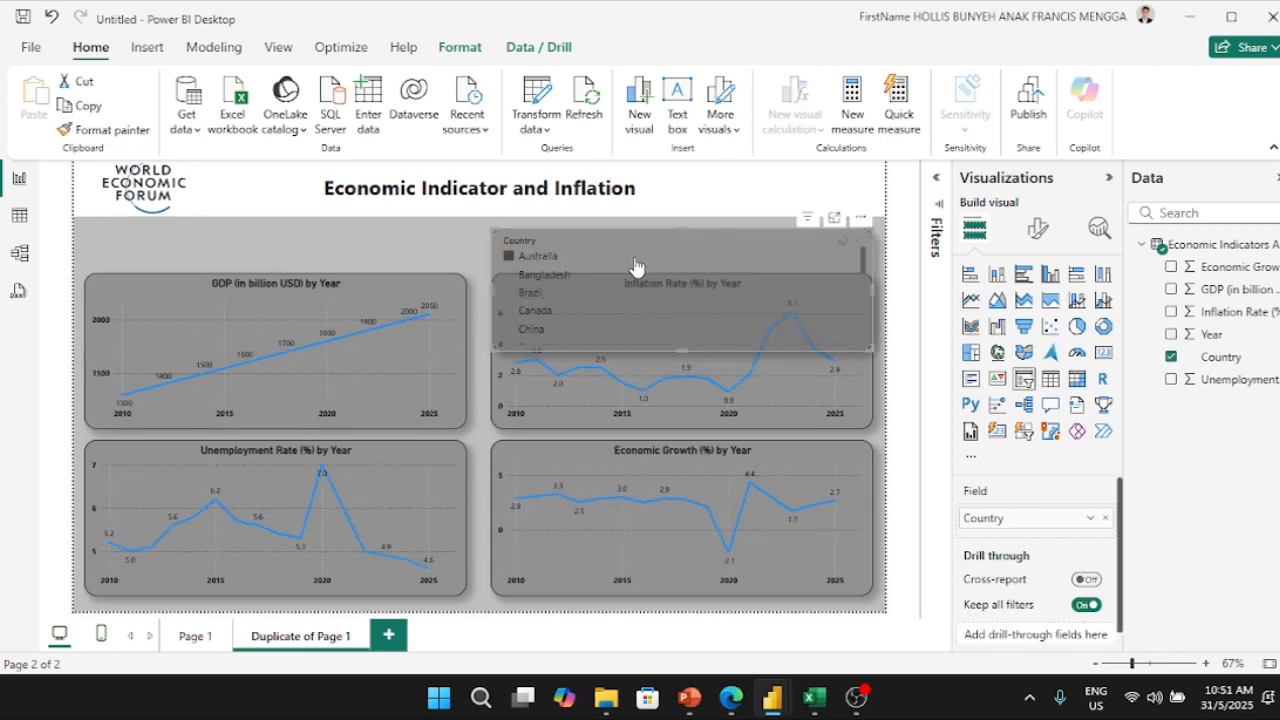
pyautogui.click(529, 257)
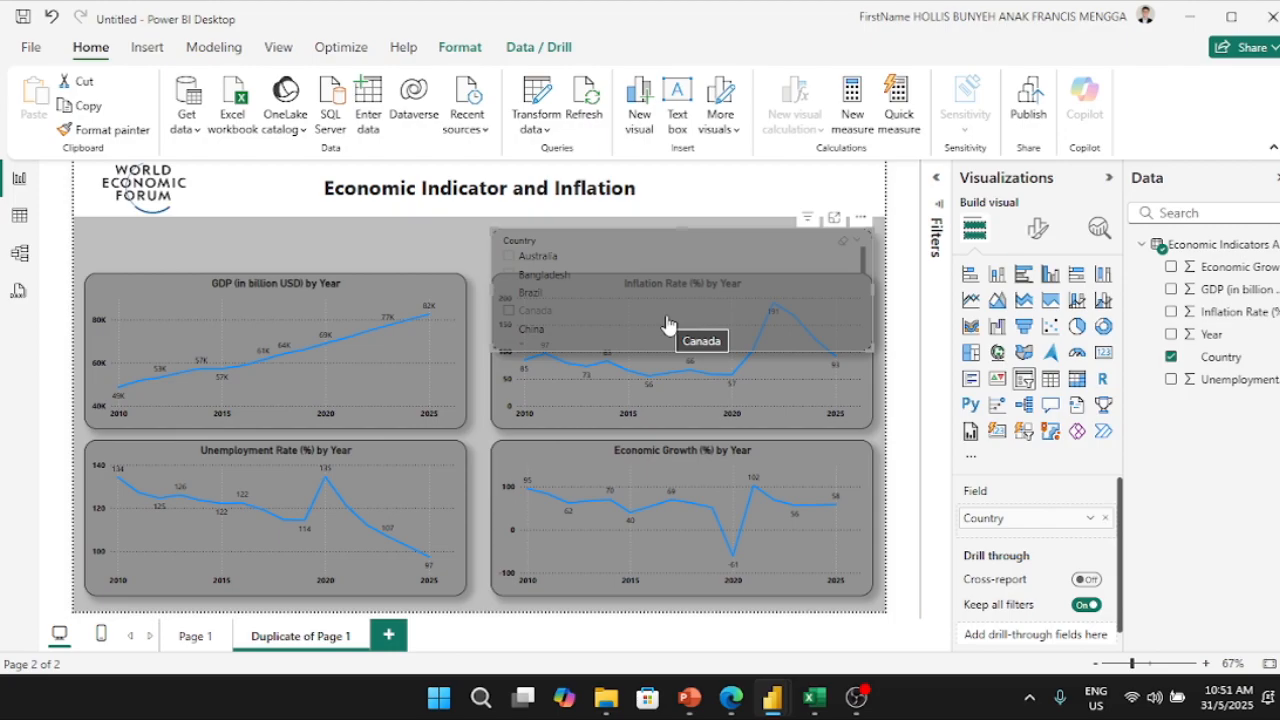
# Step: Shrink the Country slicer to a thin strip that fits above the inflation chart
pyautogui.moveTo(685, 231); pyautogui.dragTo(686, 238)
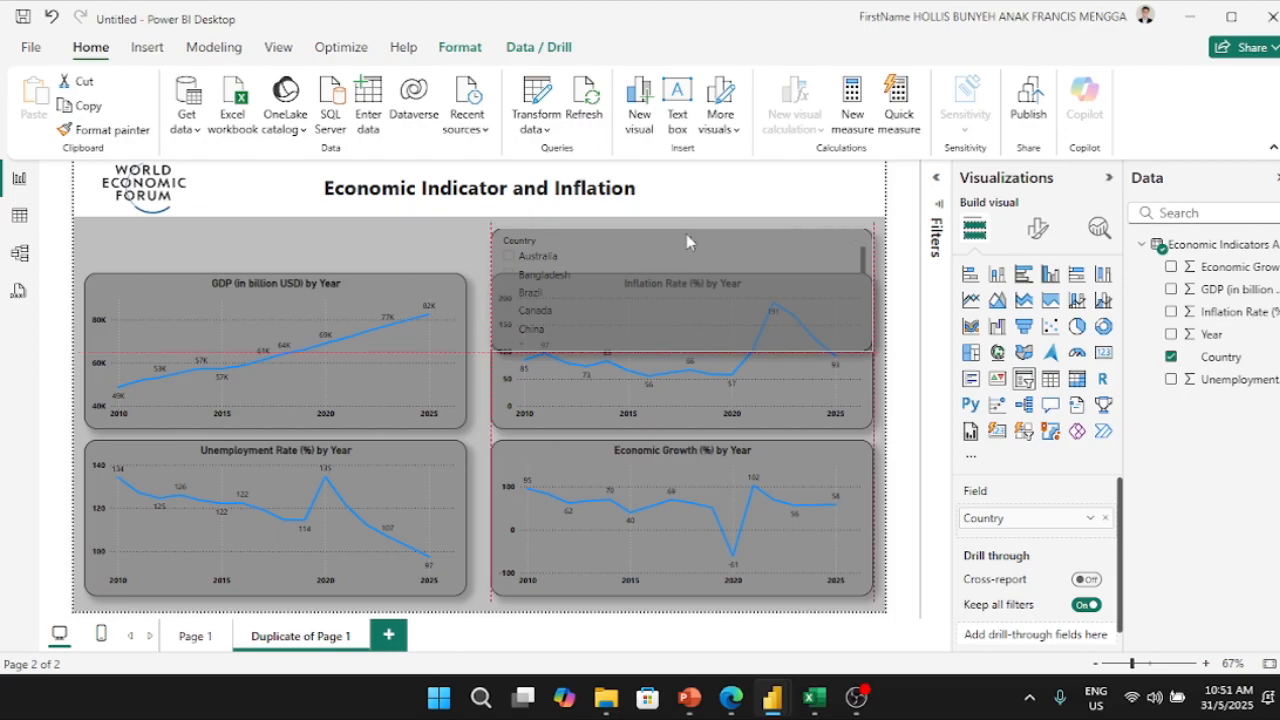
pyautogui.moveTo(678, 350); pyautogui.dragTo(672, 261)
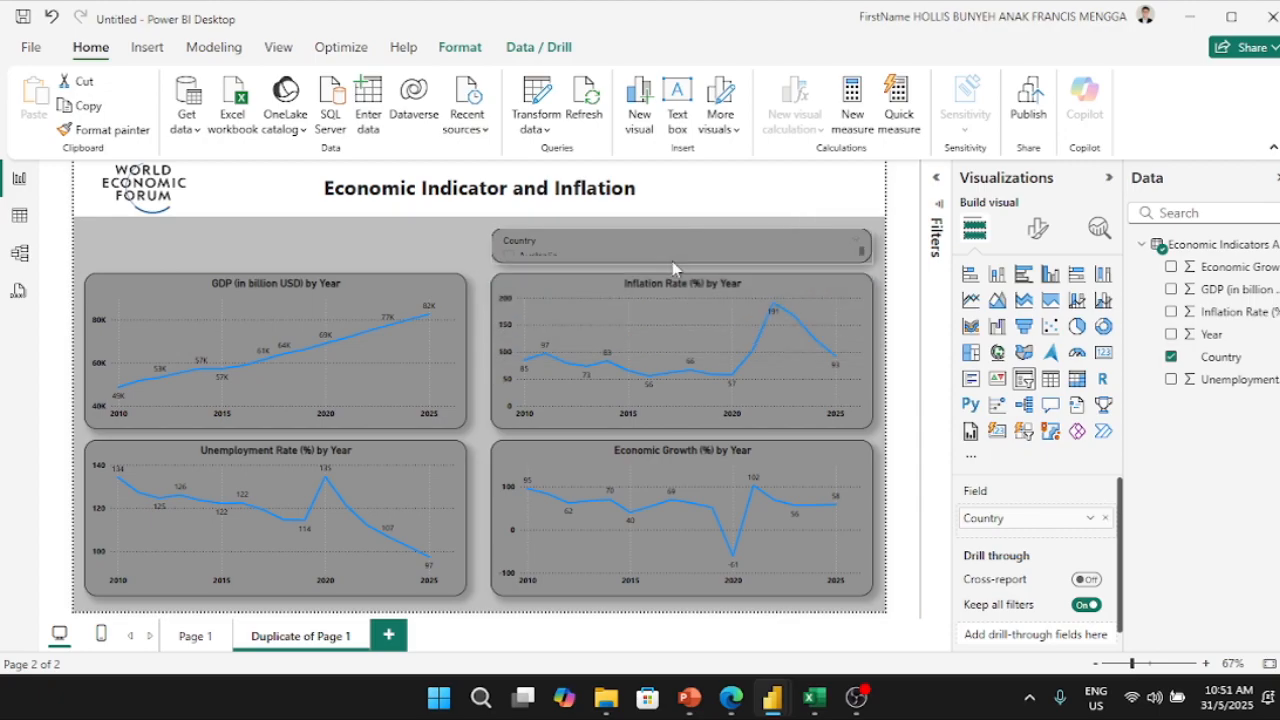
# Step: Shorten the GDP and Inflation Rate charts by lowering their upper edges, widening the space beneath the page header
pyautogui.click(271, 365)
pyautogui.moveTo(270, 275); pyautogui.dragTo(267, 287)
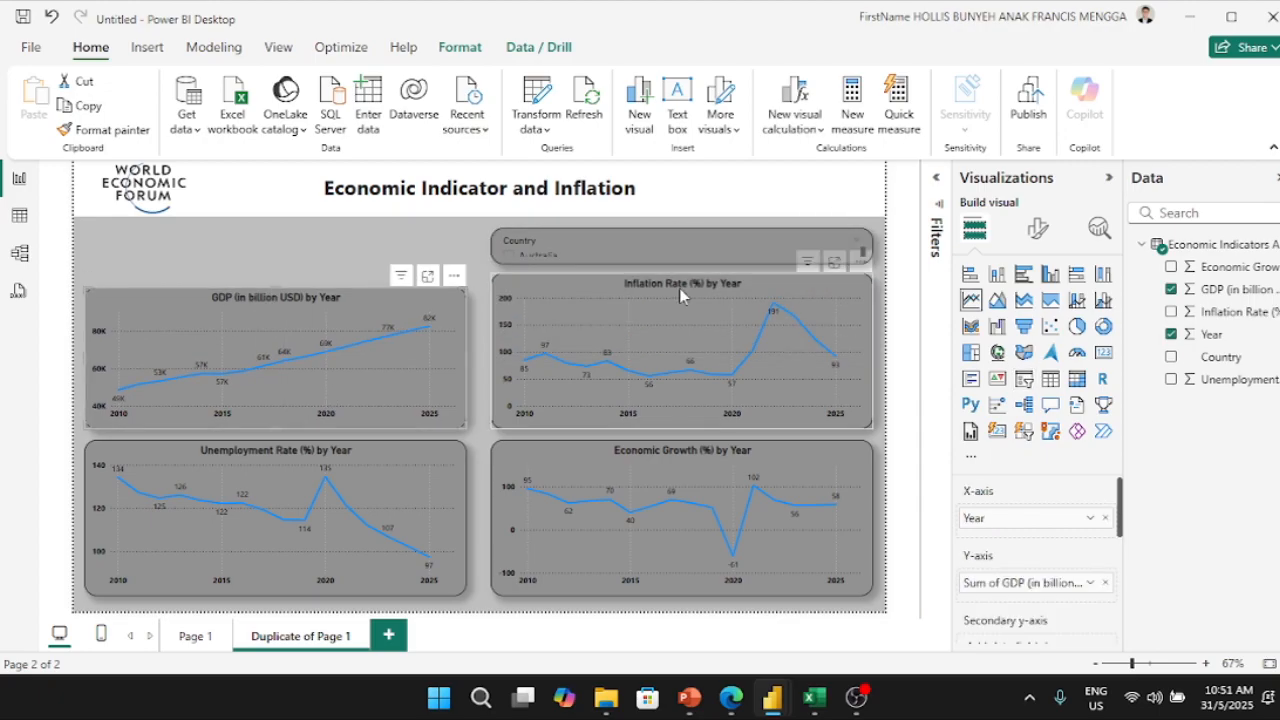
pyautogui.moveTo(683, 283)
pyautogui.mouseDown()
pyautogui.moveTo(659, 297)
pyautogui.moveTo(268, 300)
pyautogui.moveTo(278, 283)
pyautogui.moveTo(660, 318)
pyautogui.moveTo(676, 302)
pyautogui.mouseUp()
# Step: Shorten the Unemployment Rate chart using the GDP chart as a size guide, and stack the two evenly
pyautogui.moveTo(346, 444); pyautogui.dragTo(346, 304)
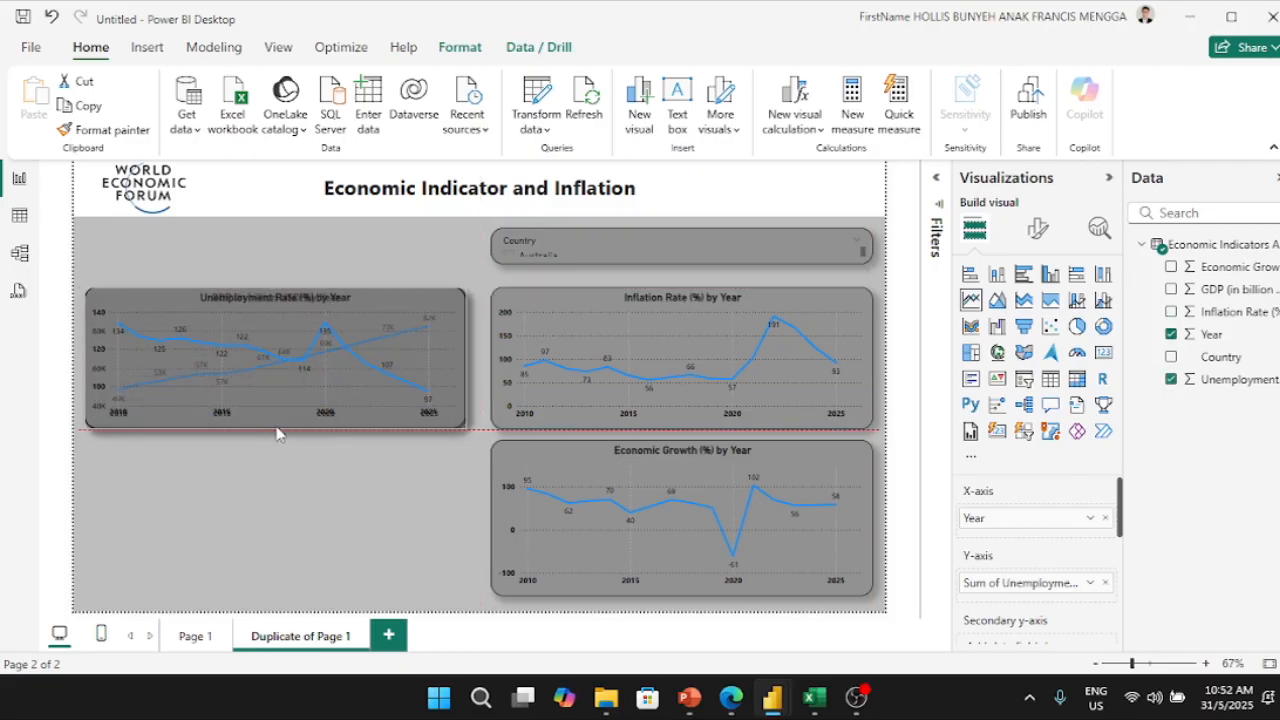
pyautogui.moveTo(280, 343); pyautogui.dragTo(285, 476)
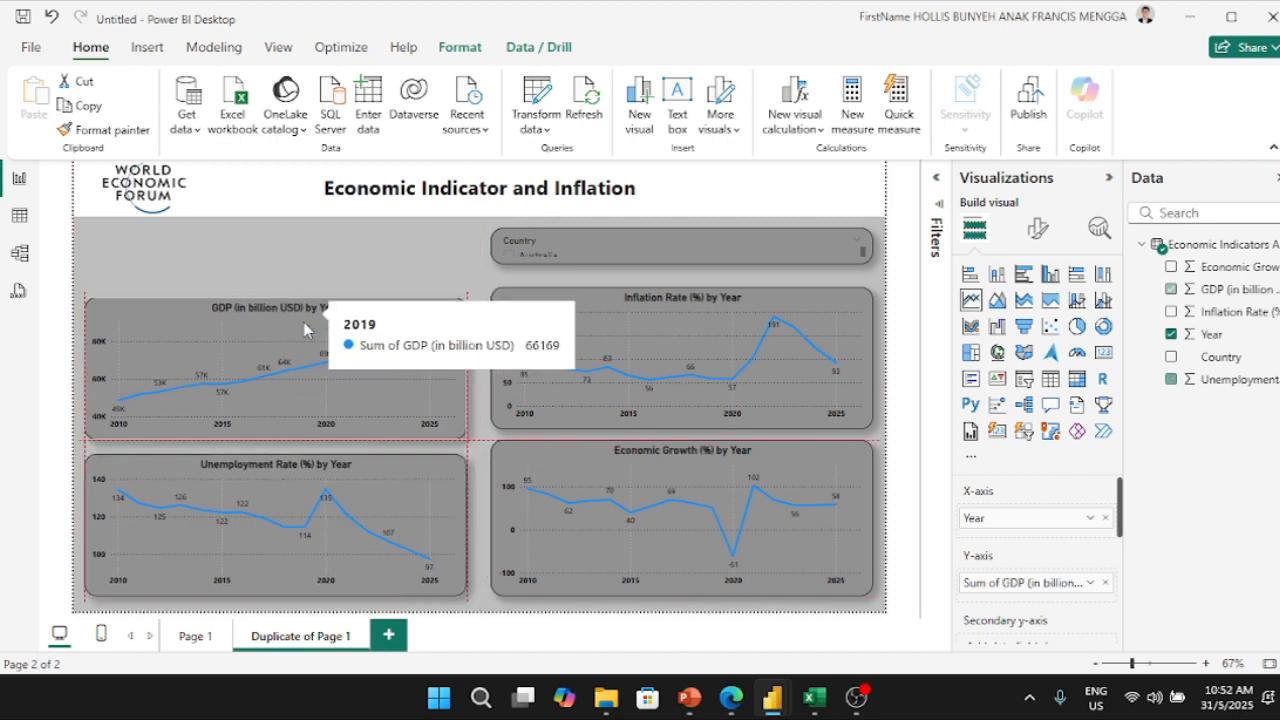
pyautogui.moveTo(303, 316); pyautogui.dragTo(303, 326)
# Step: Match the Economic Growth chart's height to the Unemployment Rate chart, and shorten the Inflation Rate chart above it
pyautogui.moveTo(601, 447); pyautogui.dragTo(197, 442)
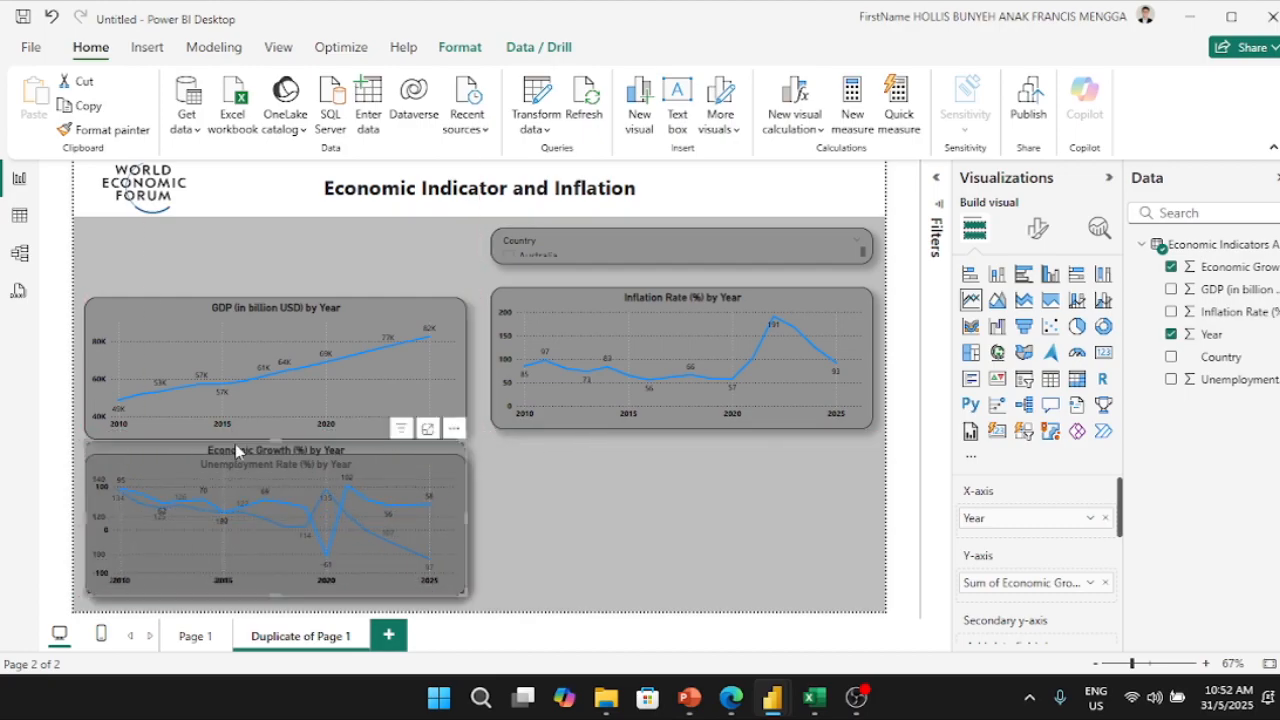
pyautogui.moveTo(279, 441); pyautogui.dragTo(586, 466)
pyautogui.moveTo(683, 303); pyautogui.dragTo(679, 321)
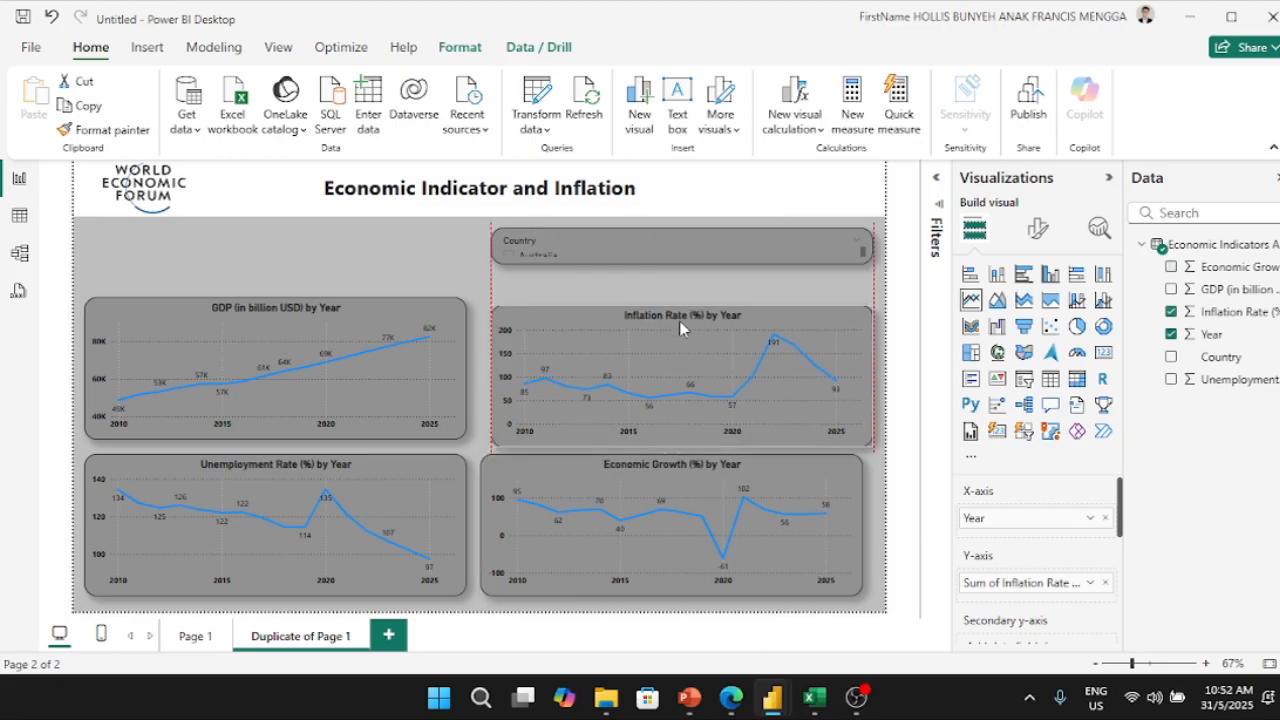
# Step: Position the Country slicer in the space just above the Inflation Rate chart, aligned with the chart's sides
pyautogui.moveTo(661, 261); pyautogui.dragTo(678, 259)
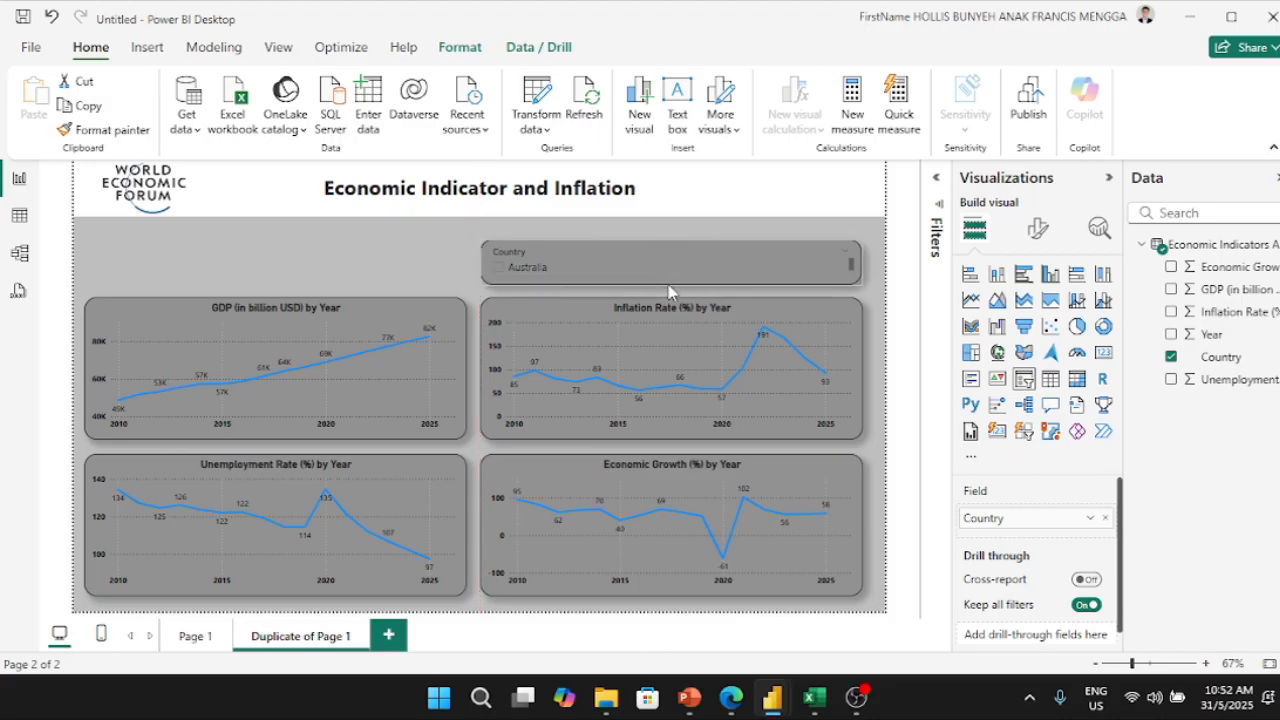
pyautogui.scroll(-5, 660, 272)
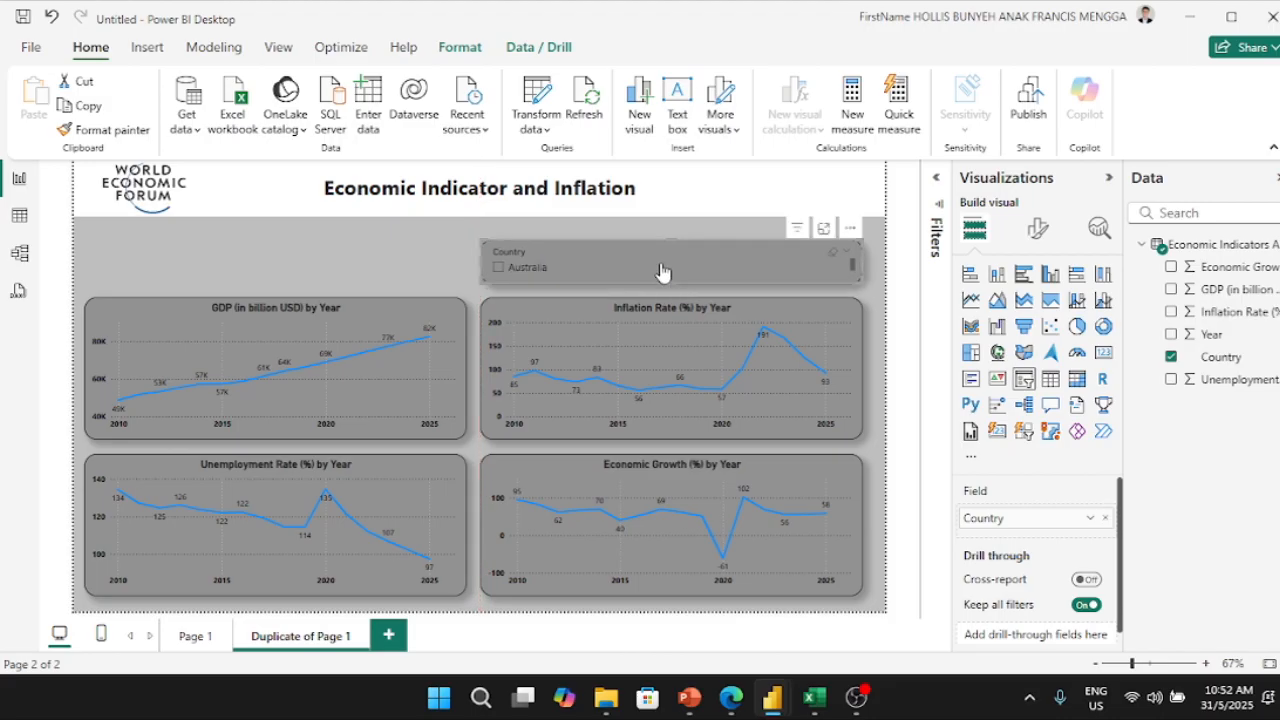
pyautogui.moveTo(671, 248); pyautogui.dragTo(675, 249)
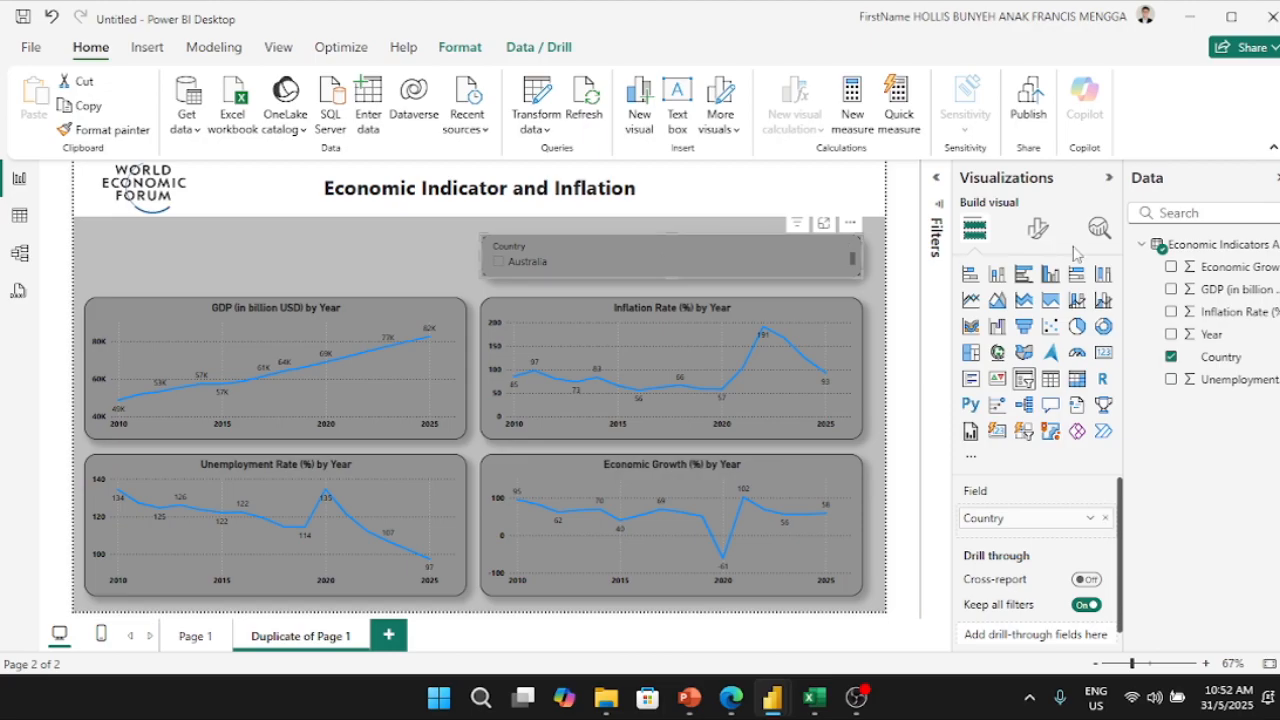
# Step: Turn off the Country slicer's header and try the Tile style before switching the slicer to Dropdown
pyautogui.click(1038, 230)
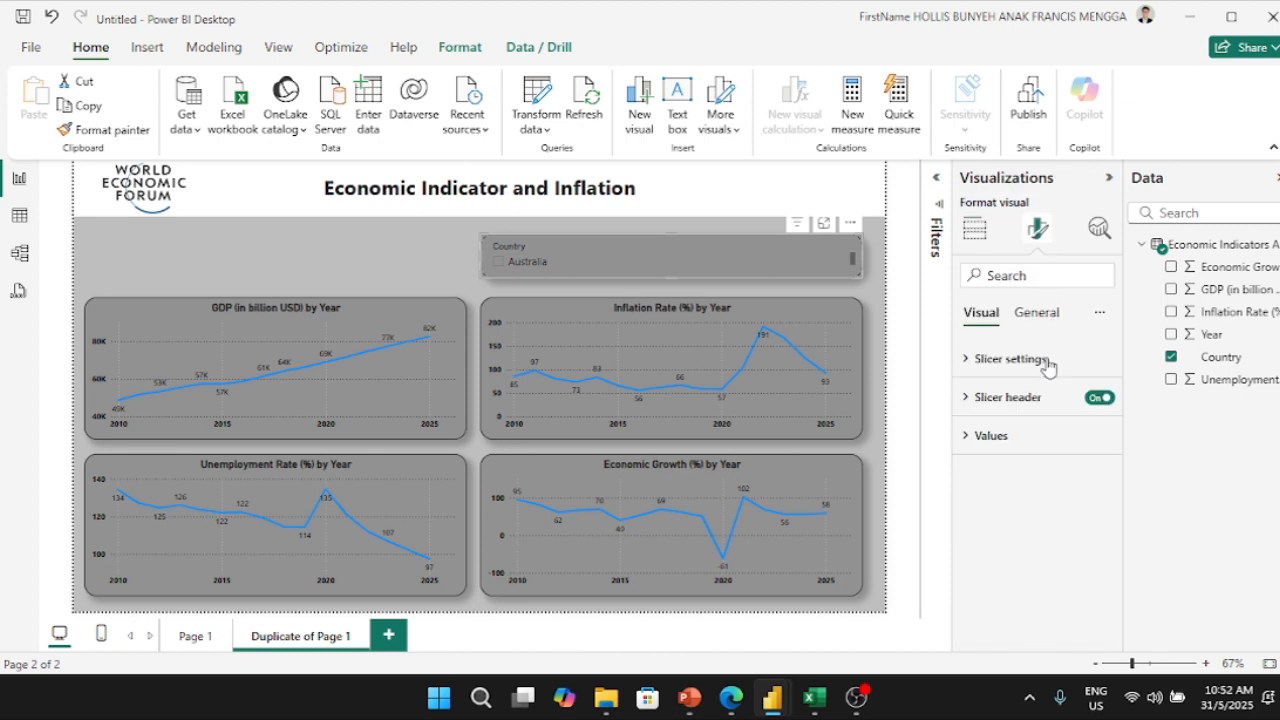
pyautogui.click(1100, 398)
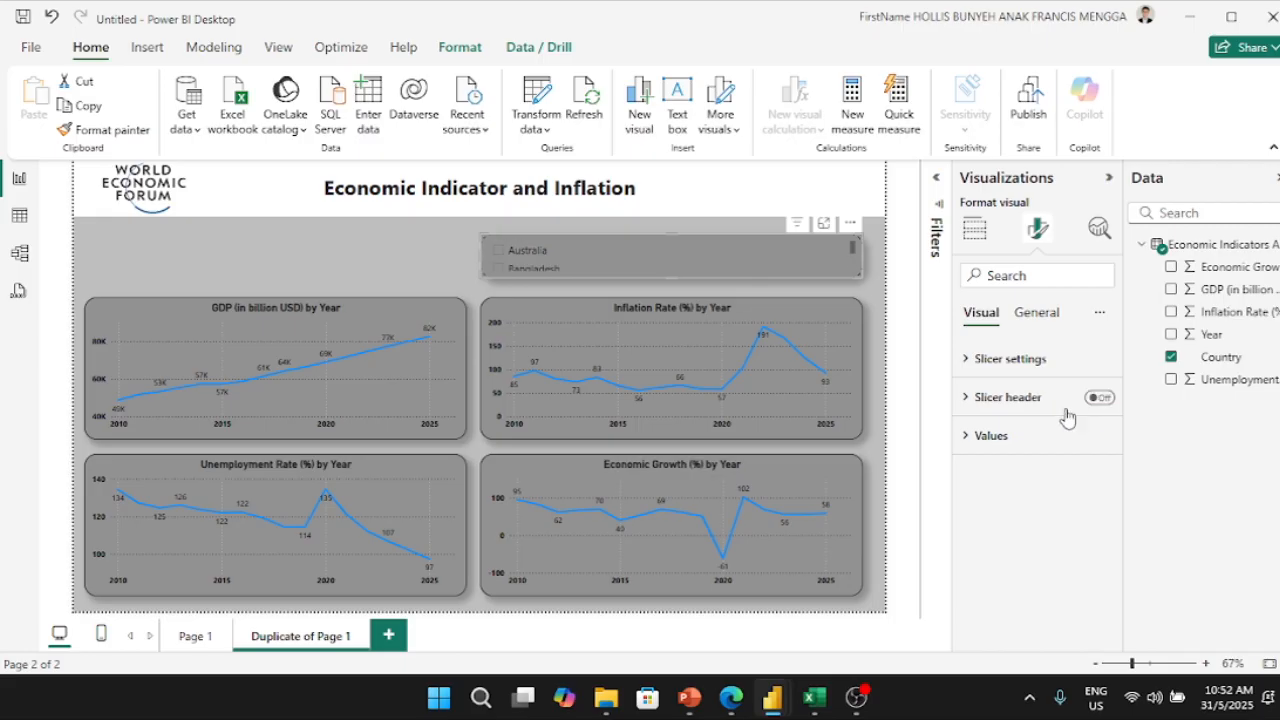
pyautogui.click(1025, 366)
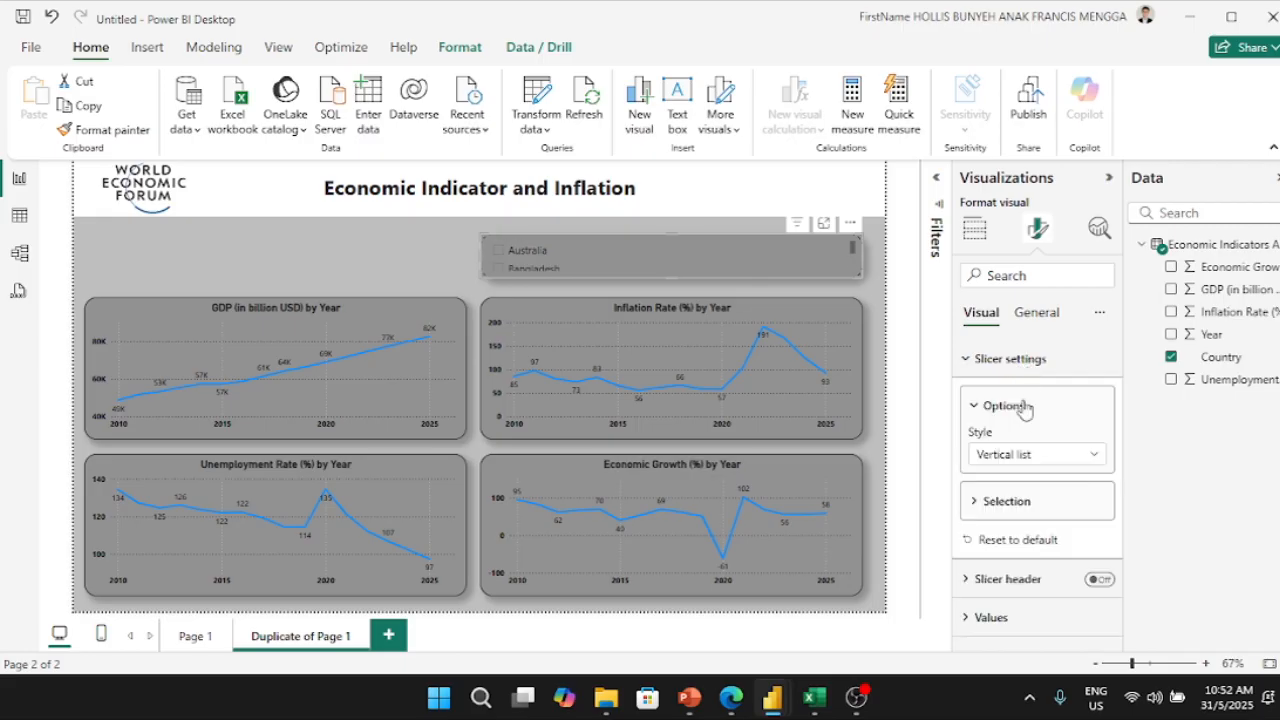
pyautogui.click(1030, 455)
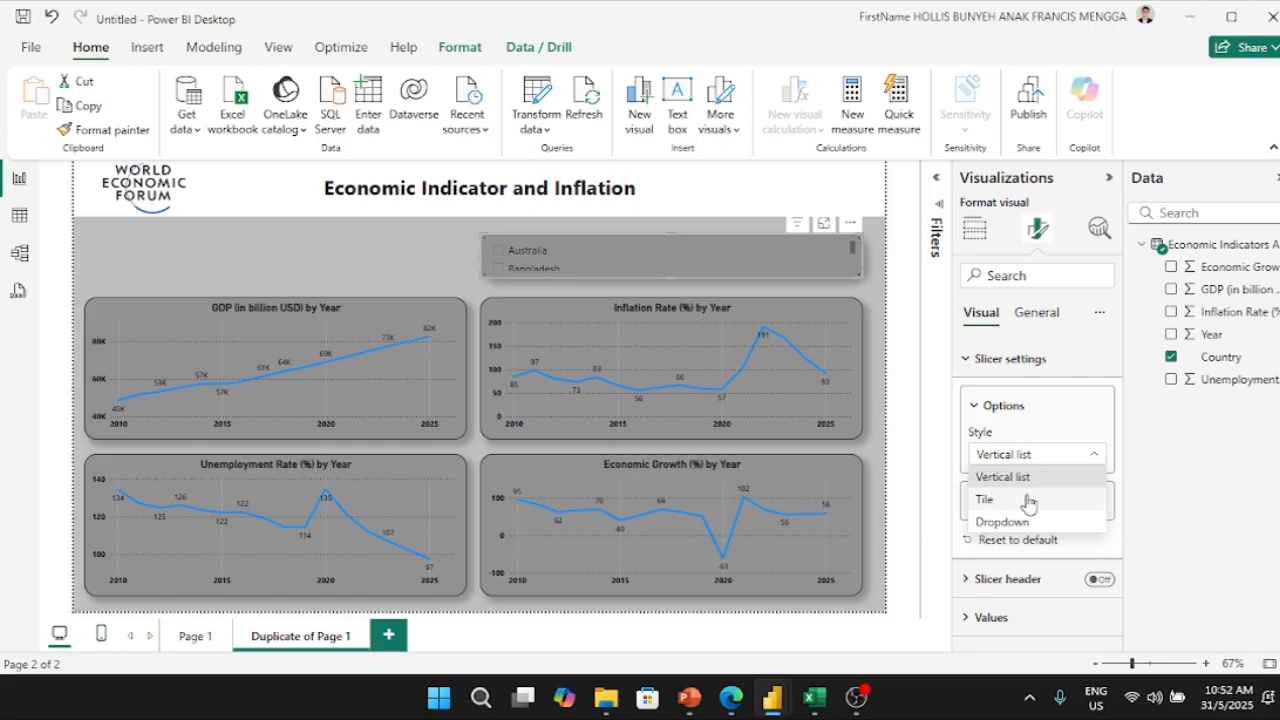
pyautogui.click(1028, 499)
pyautogui.click(1045, 460)
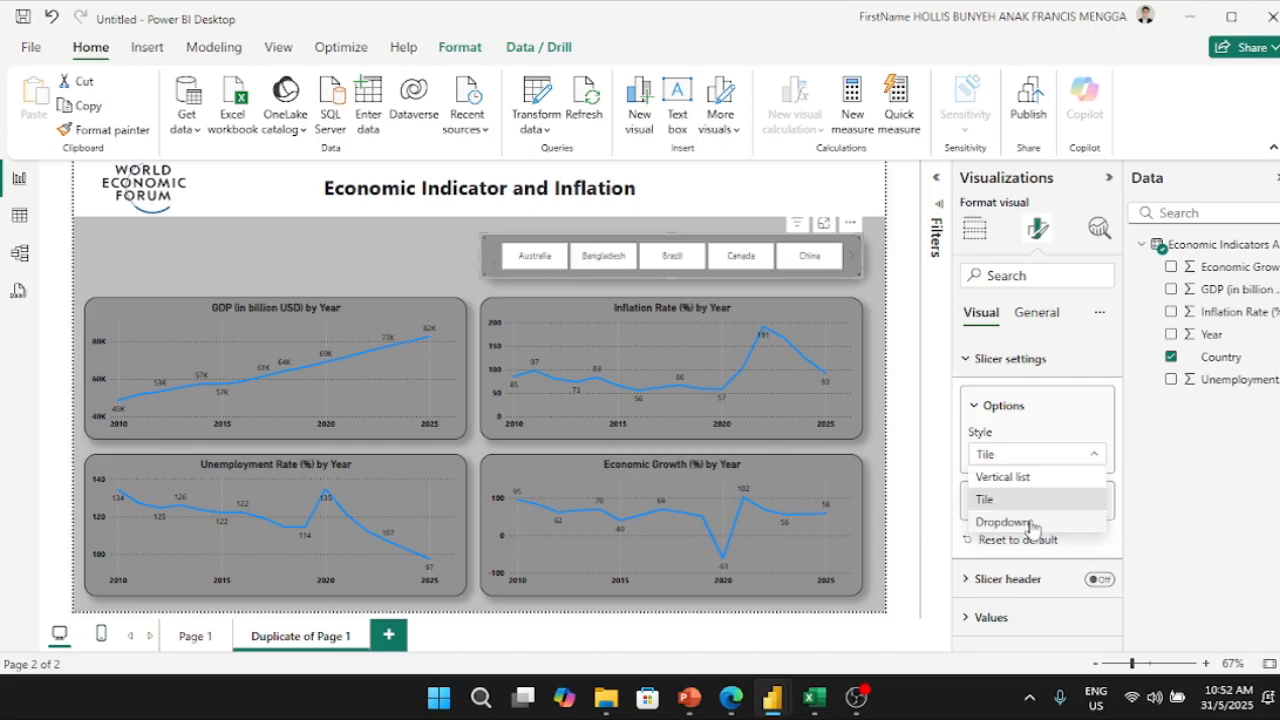
pyautogui.click(1030, 521)
# Step: Browse the countries in the slicer's dropdown, and switch the slicer style back to Vertical list
pyautogui.click(603, 254)
pyautogui.scroll(-3, 580, 320)
pyautogui.scroll(3, 572, 333)
pyautogui.scroll(-3, 585, 322)
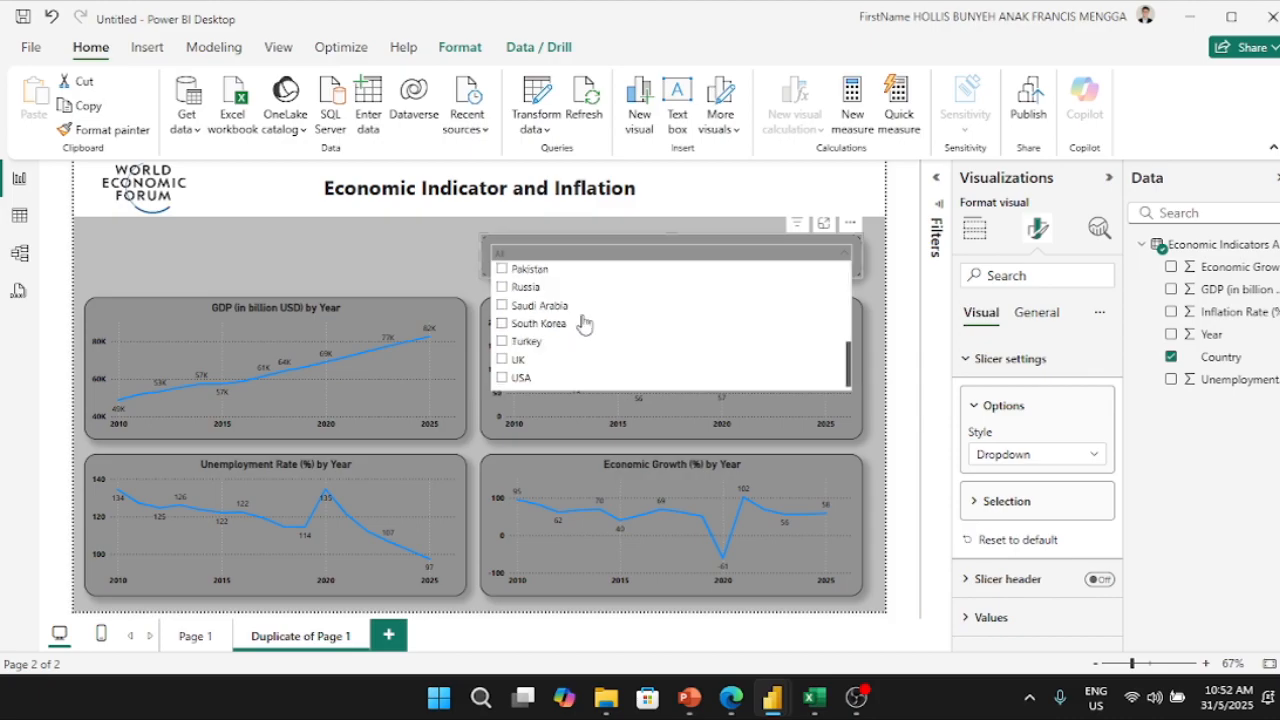
pyautogui.click(608, 256)
pyautogui.click(1023, 456)
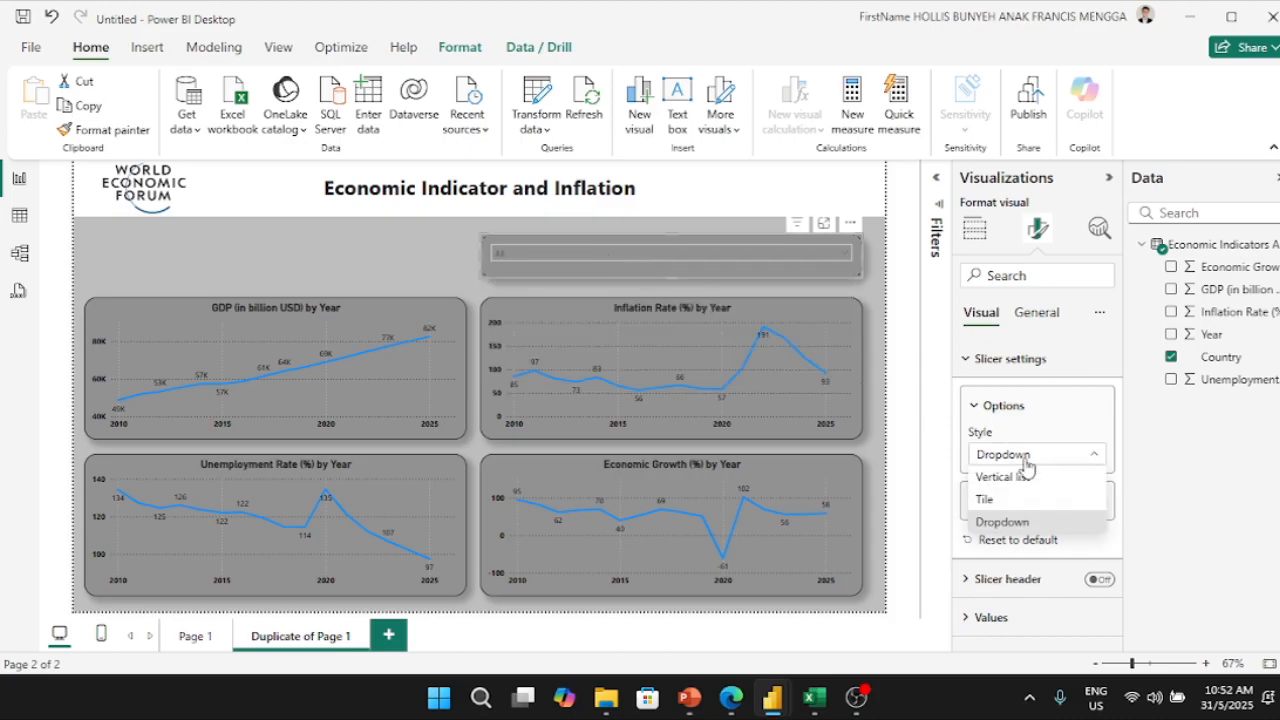
pyautogui.click(1021, 476)
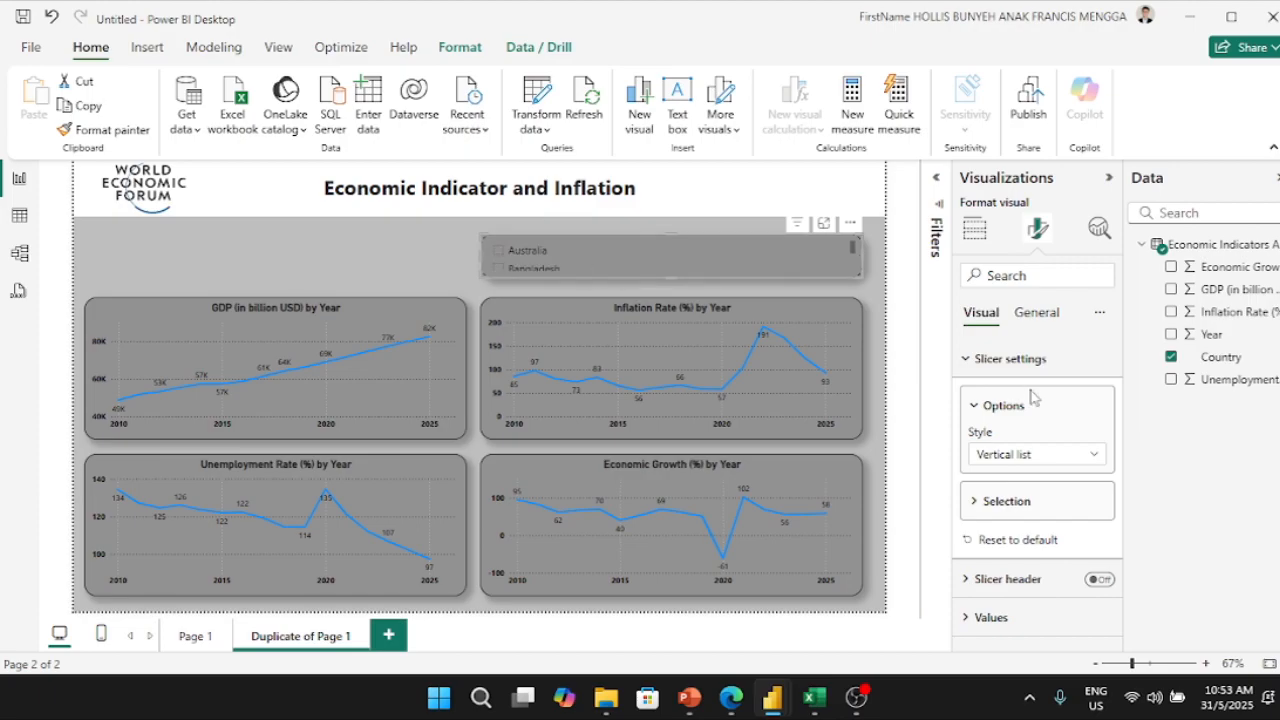
# Step: Set the Country slicer's style to Dropdown and look through its full list of countries
pyautogui.click(1056, 452)
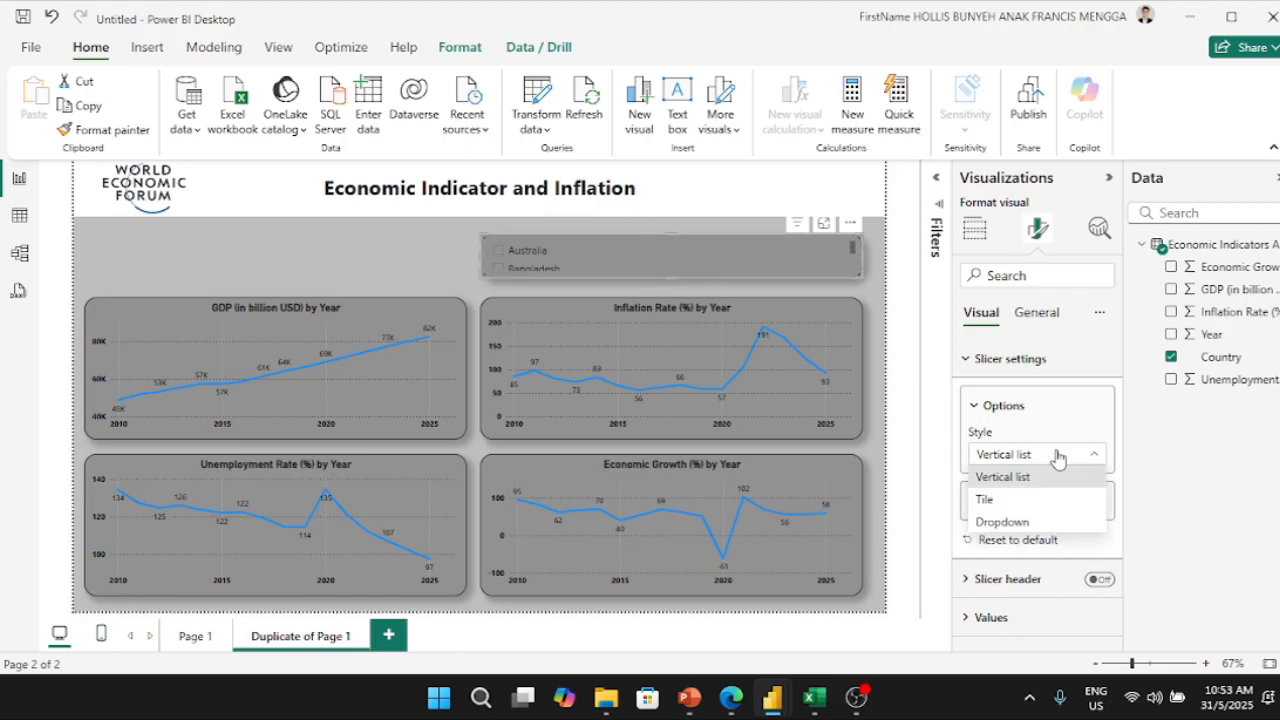
pyautogui.click(1037, 522)
pyautogui.click(530, 251)
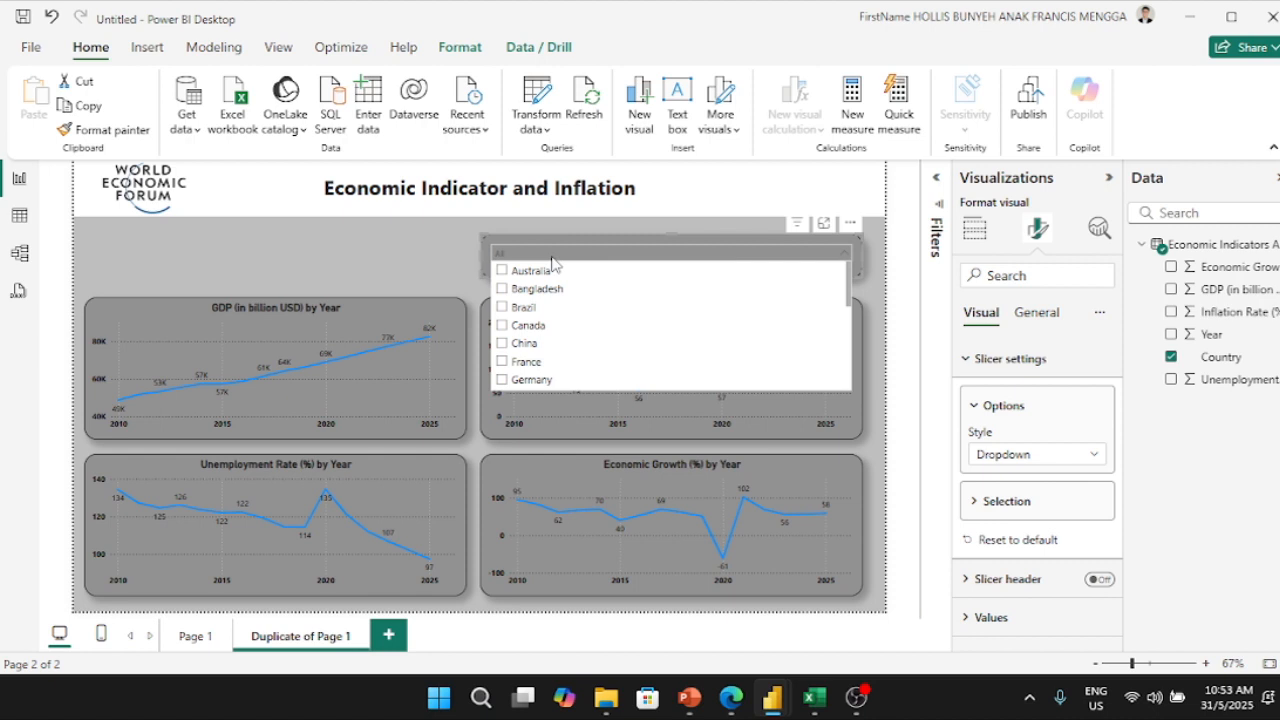
pyautogui.scroll(-5, 575, 365)
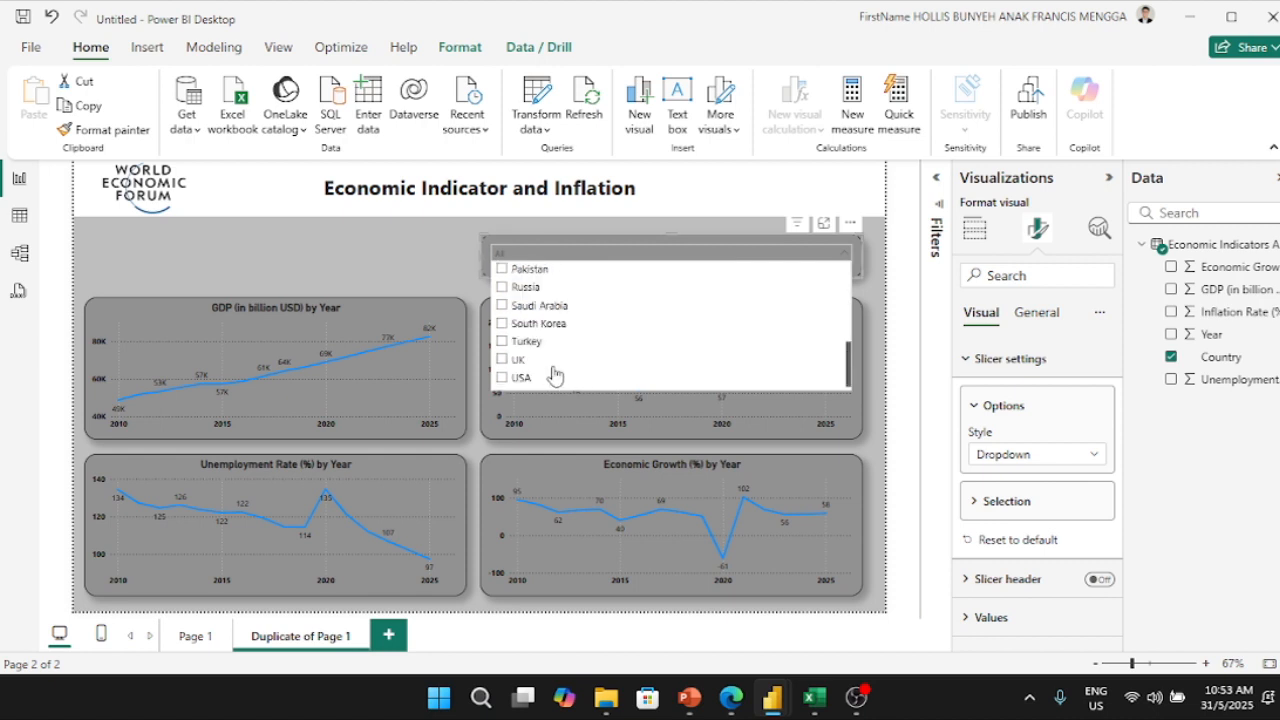
pyautogui.scroll(5, 548, 365)
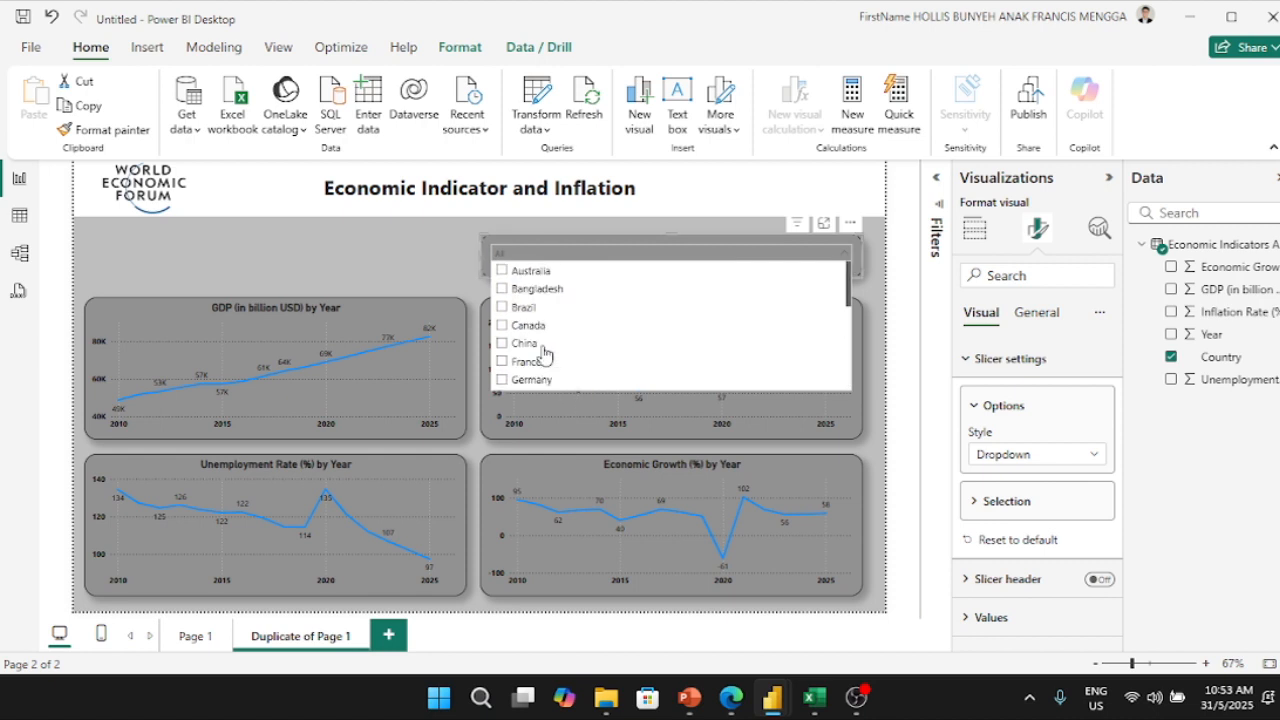
pyautogui.scroll(-5, 528, 372)
pyautogui.scroll(5, 525, 365)
pyautogui.scroll(-5, 525, 365)
# Step: Filter the four charts to Malaysia with the Country slicer and close its list
pyautogui.moveTo(847, 378); pyautogui.dragTo(850, 330)
pyautogui.click(514, 356)
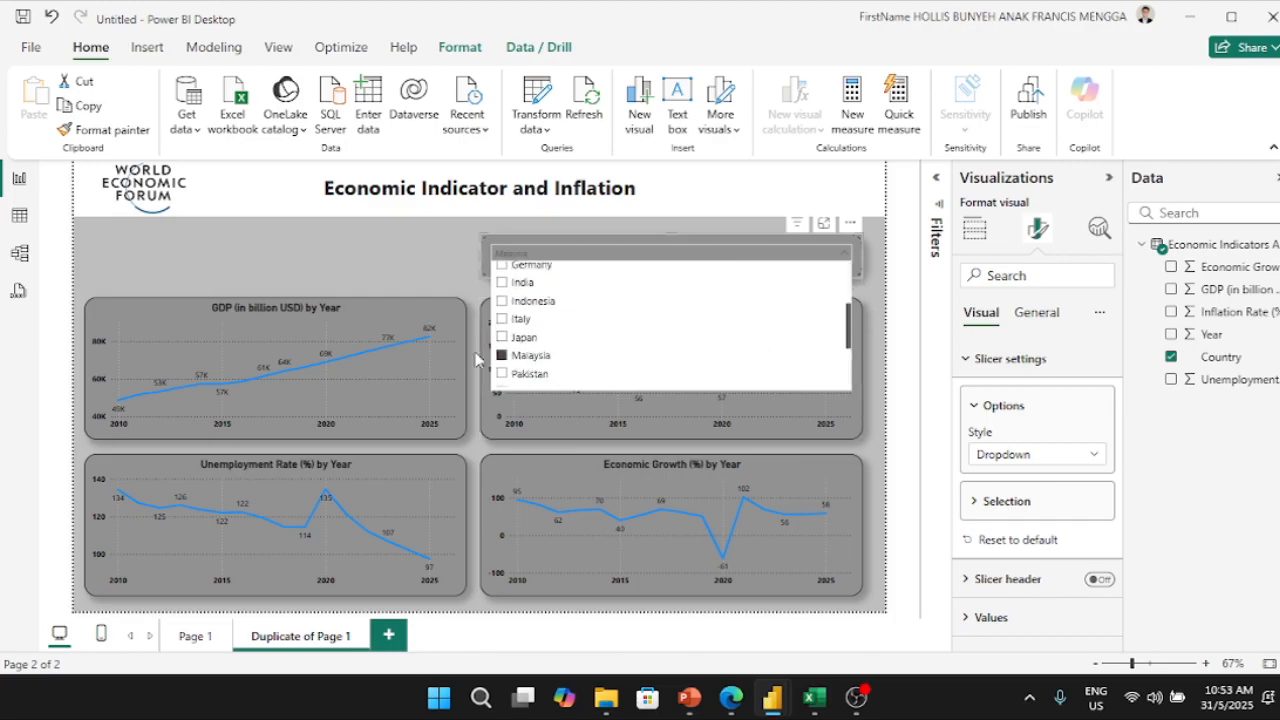
pyautogui.click(479, 261)
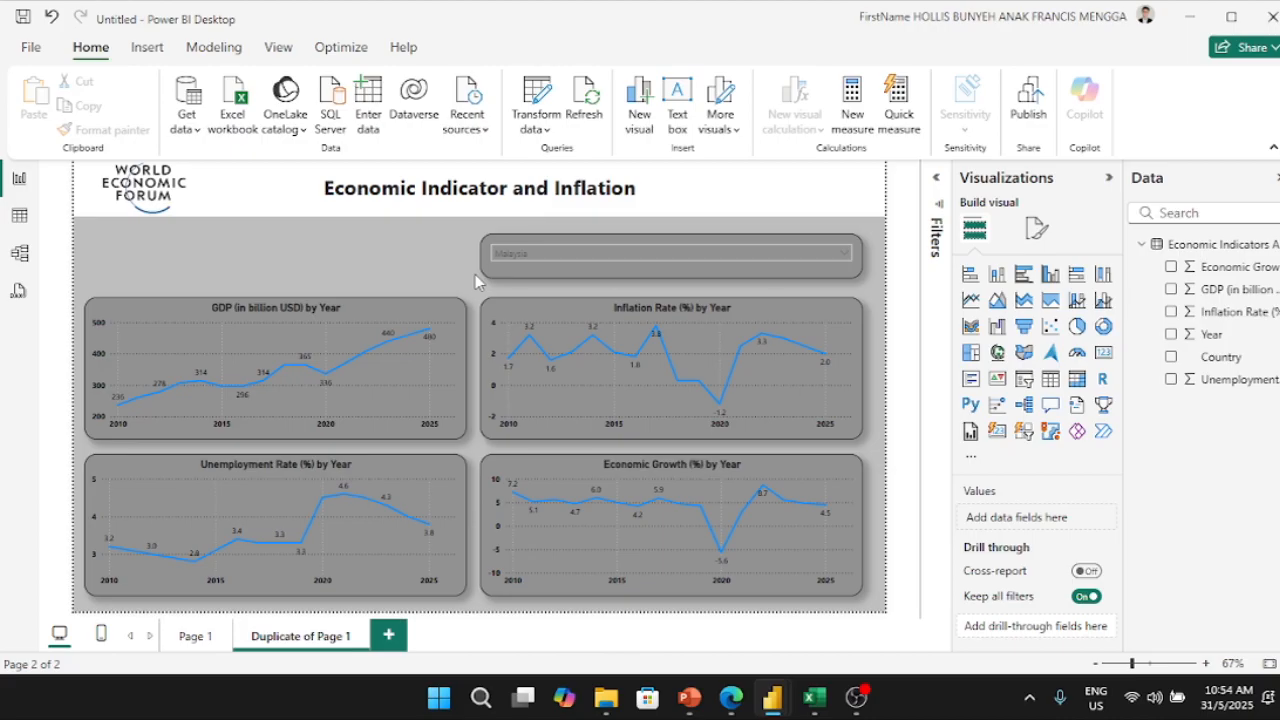
# Step: Clear the Malaysia selection in the Country slicer and close its list
pyautogui.click(510, 254)
pyautogui.click(530, 362)
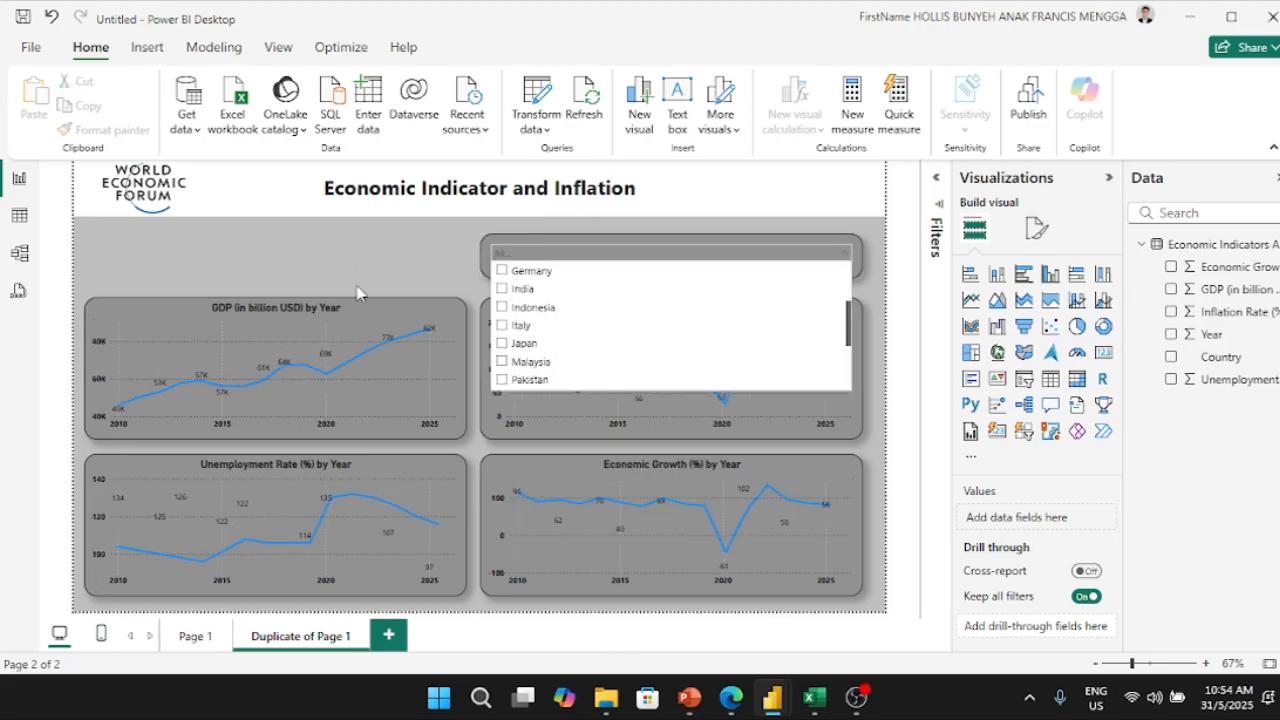
pyautogui.click(338, 248)
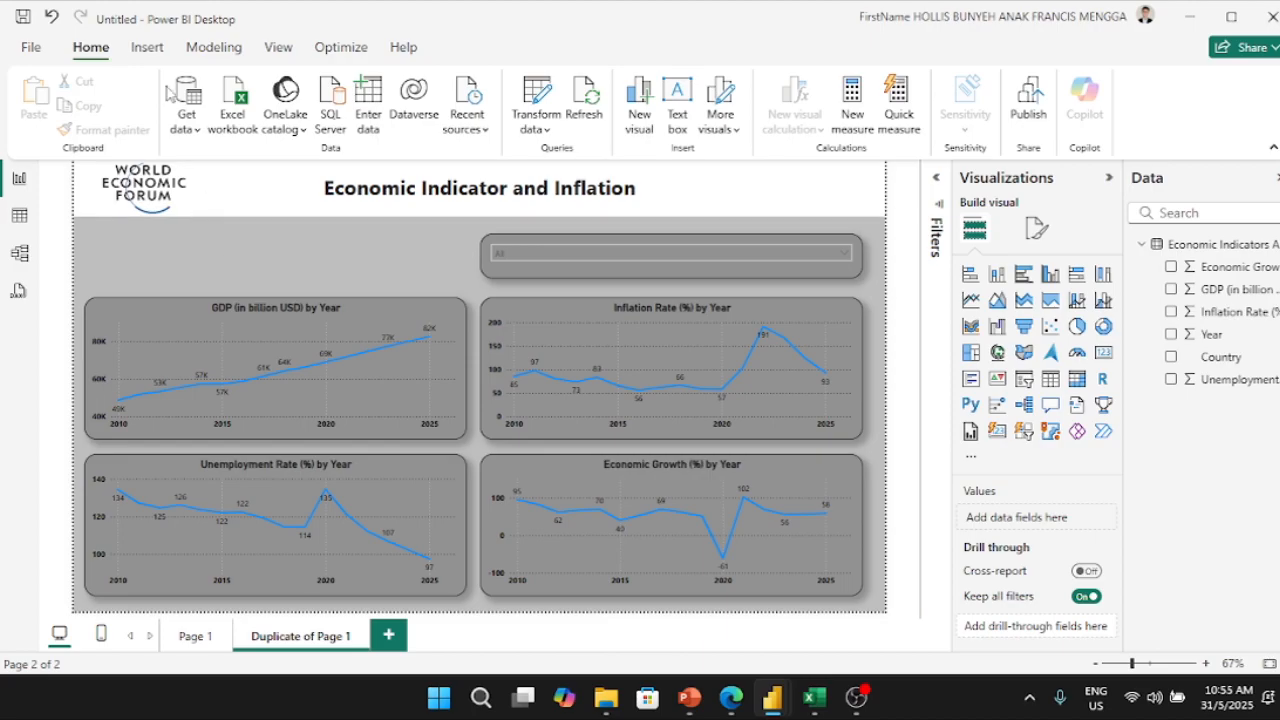
# Step: Insert a Blank button and place it in the empty space above the GDP chart, below the logo
pyautogui.click(147, 47)
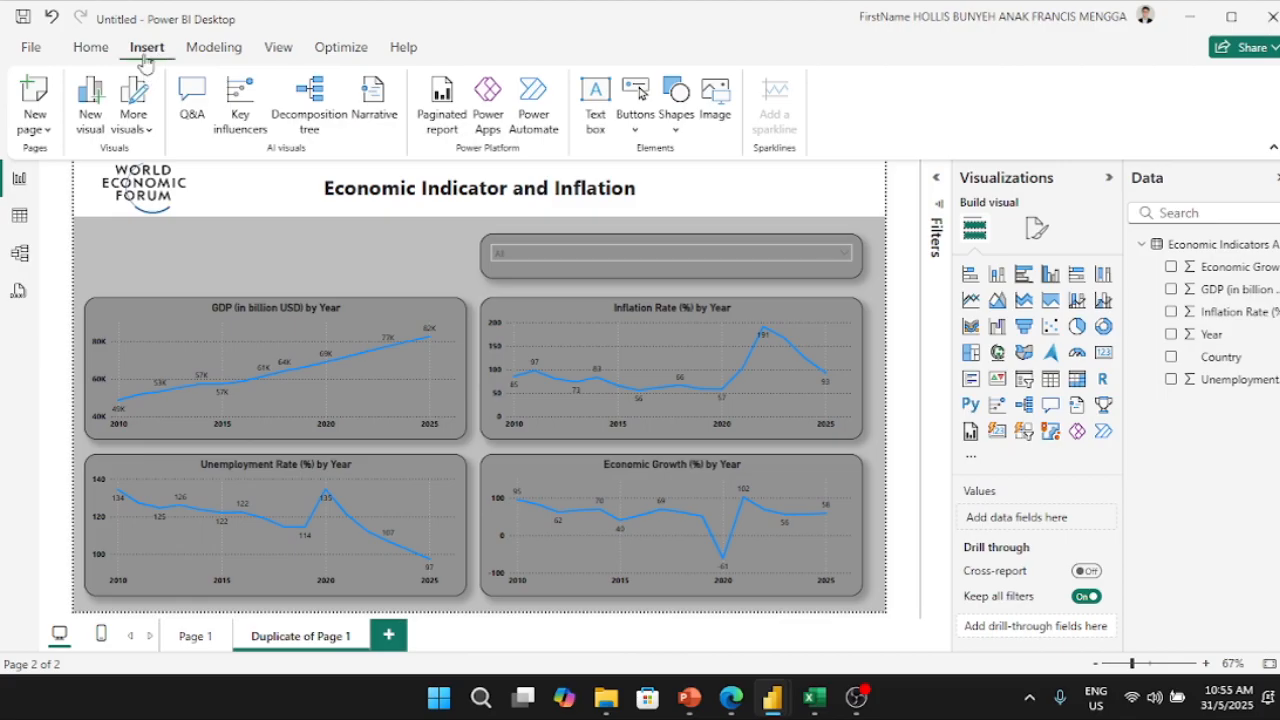
pyautogui.click(92, 50)
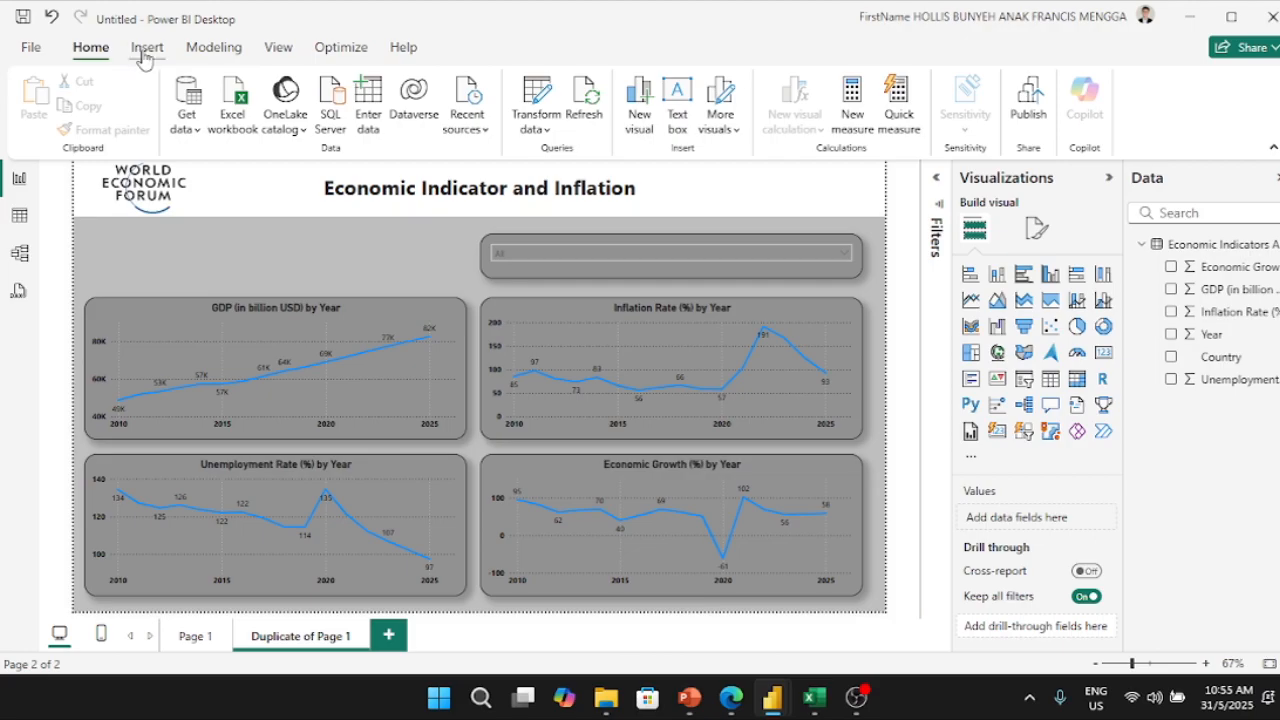
pyautogui.click(147, 50)
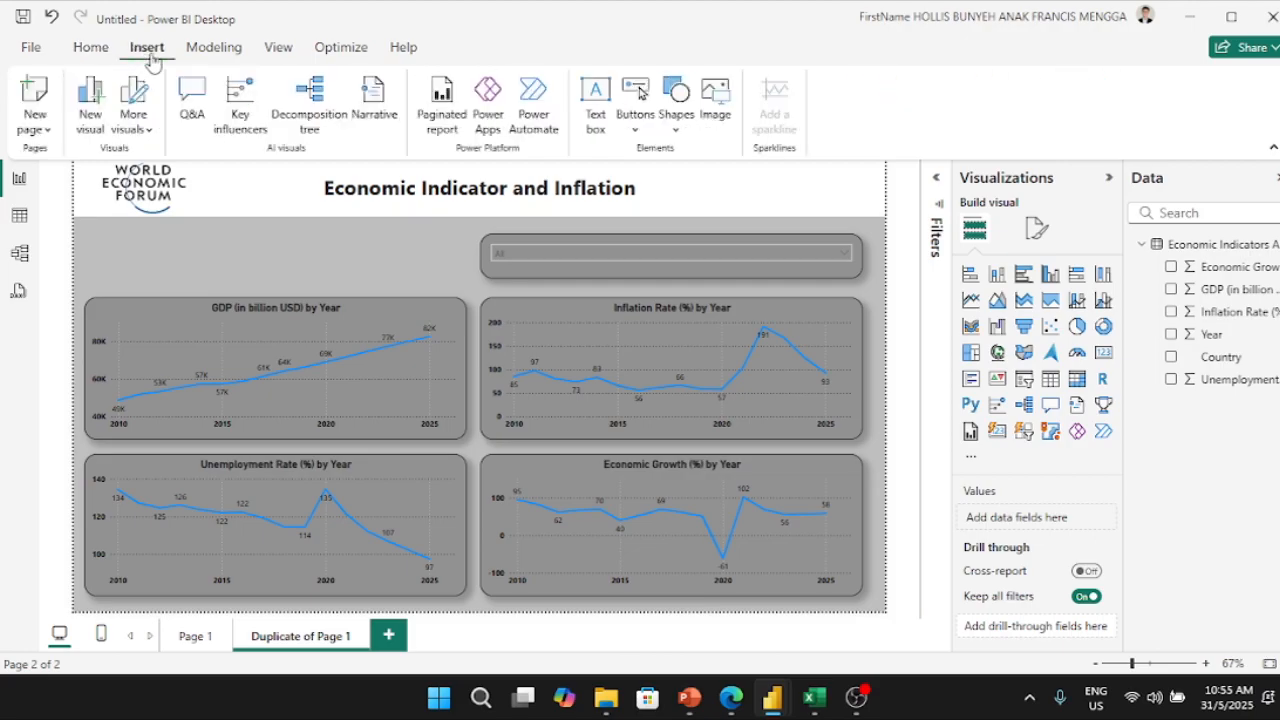
pyautogui.click(633, 136)
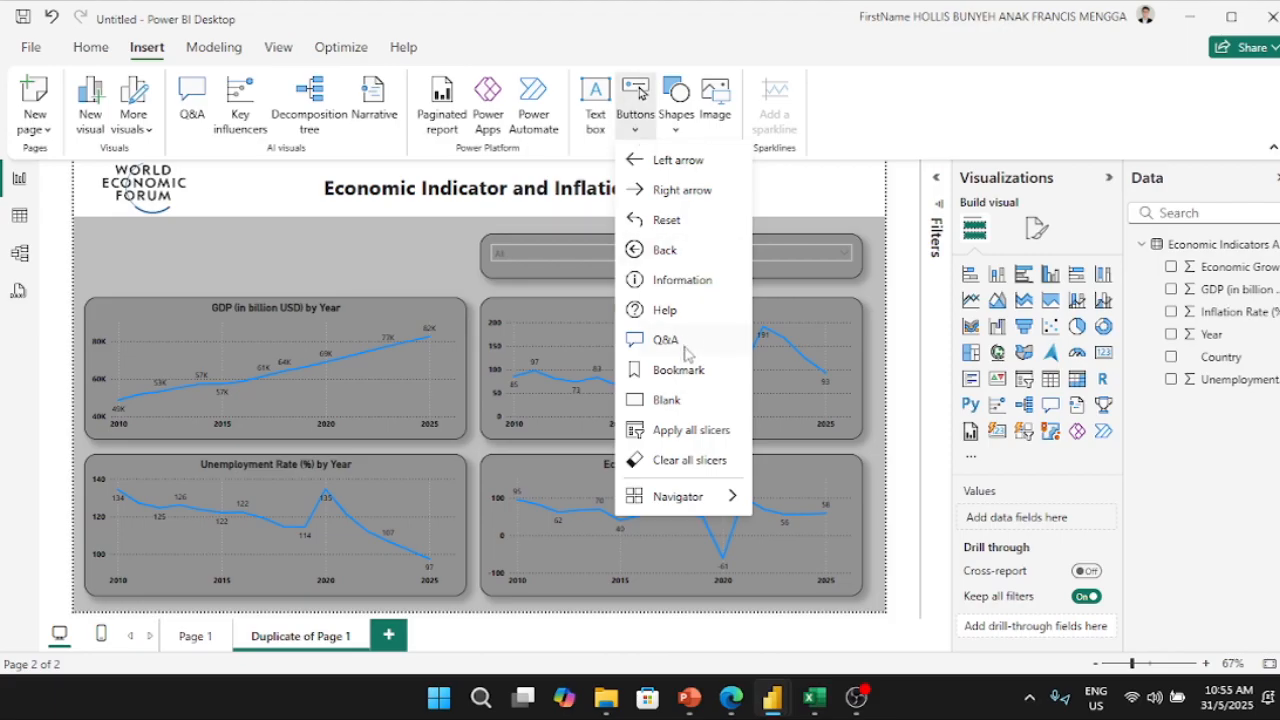
pyautogui.click(685, 401)
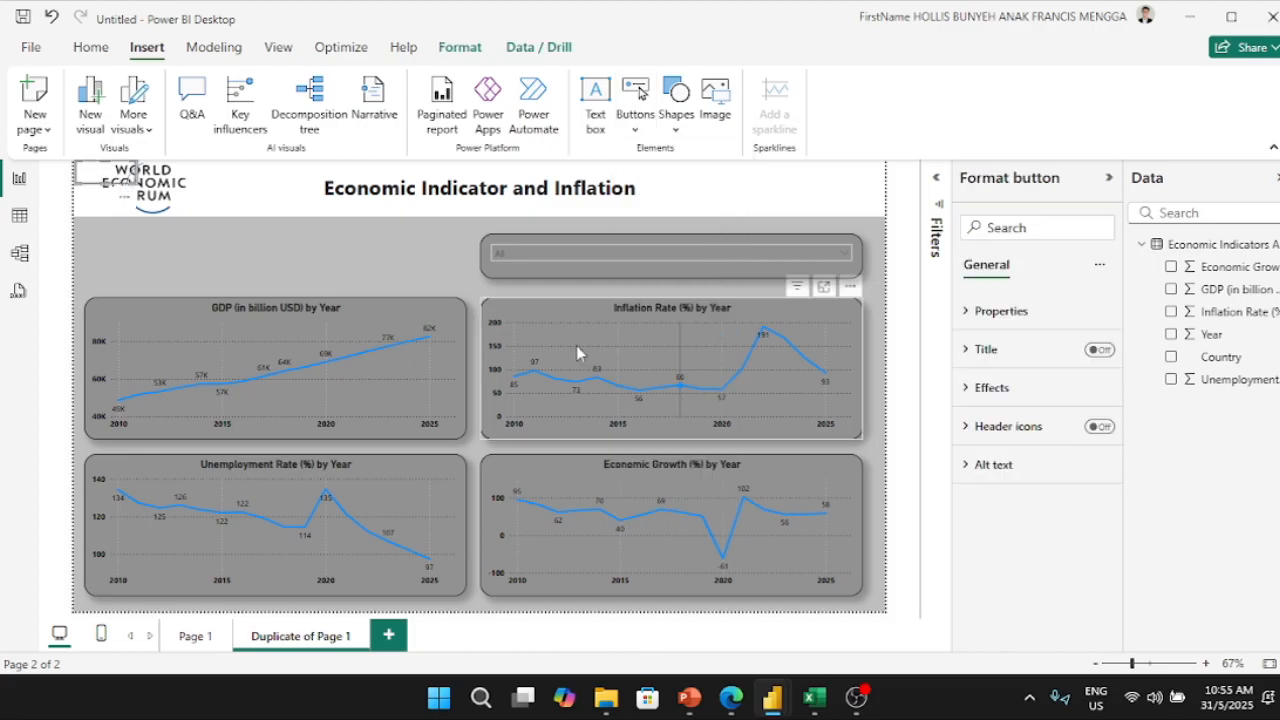
pyautogui.moveTo(125, 190); pyautogui.dragTo(141, 255)
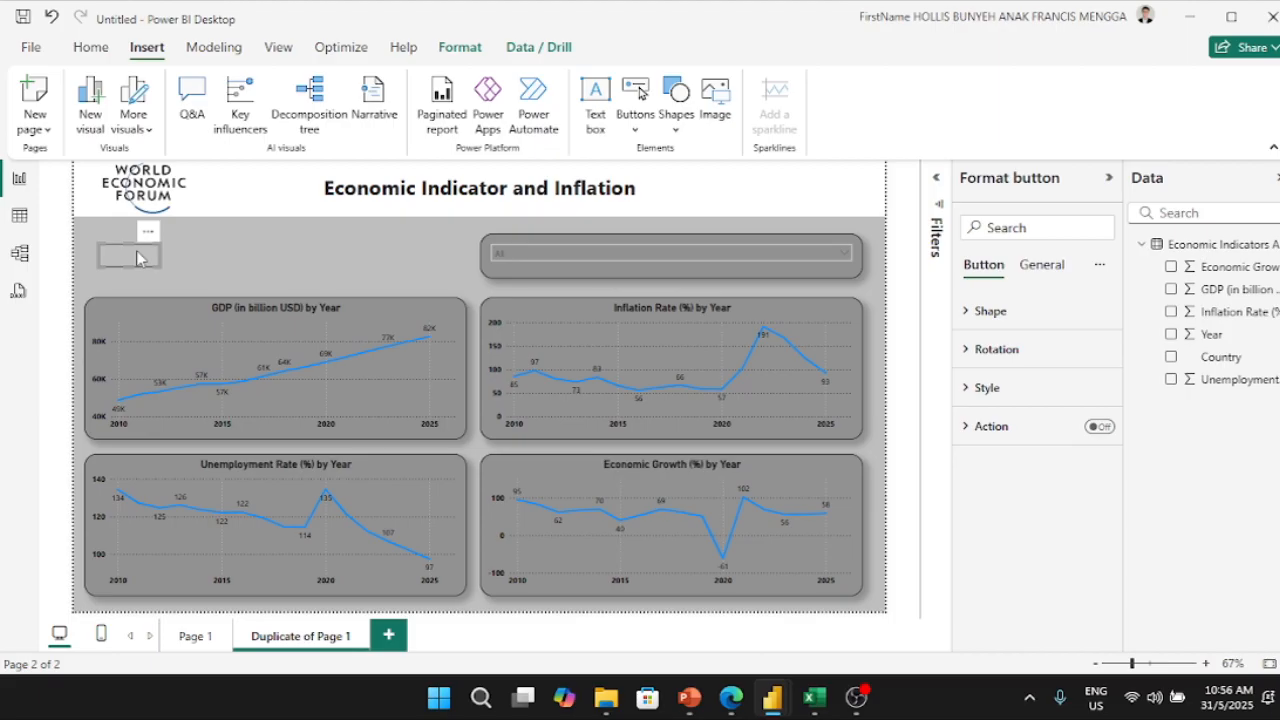
pyautogui.click(223, 257)
# Step: Turn on the blank button's text in its default state and set it to "Home Page"
pyautogui.moveTo(144, 250)
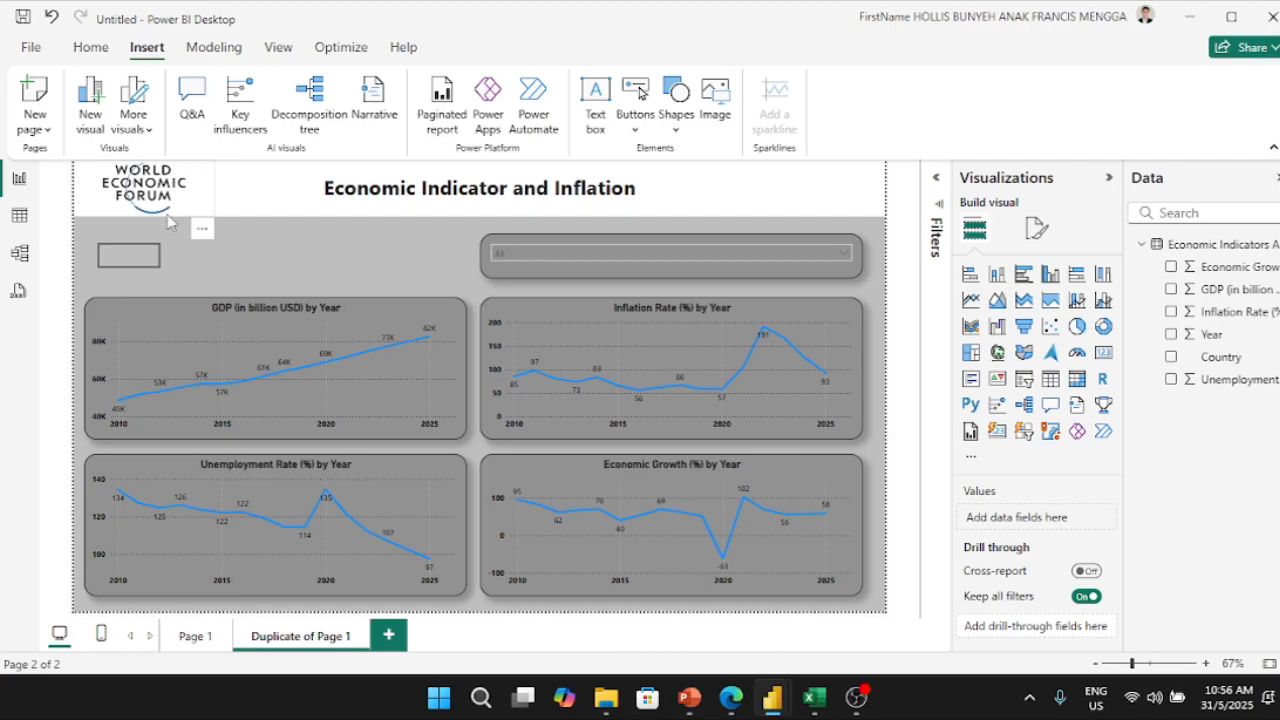
pyautogui.click(147, 256)
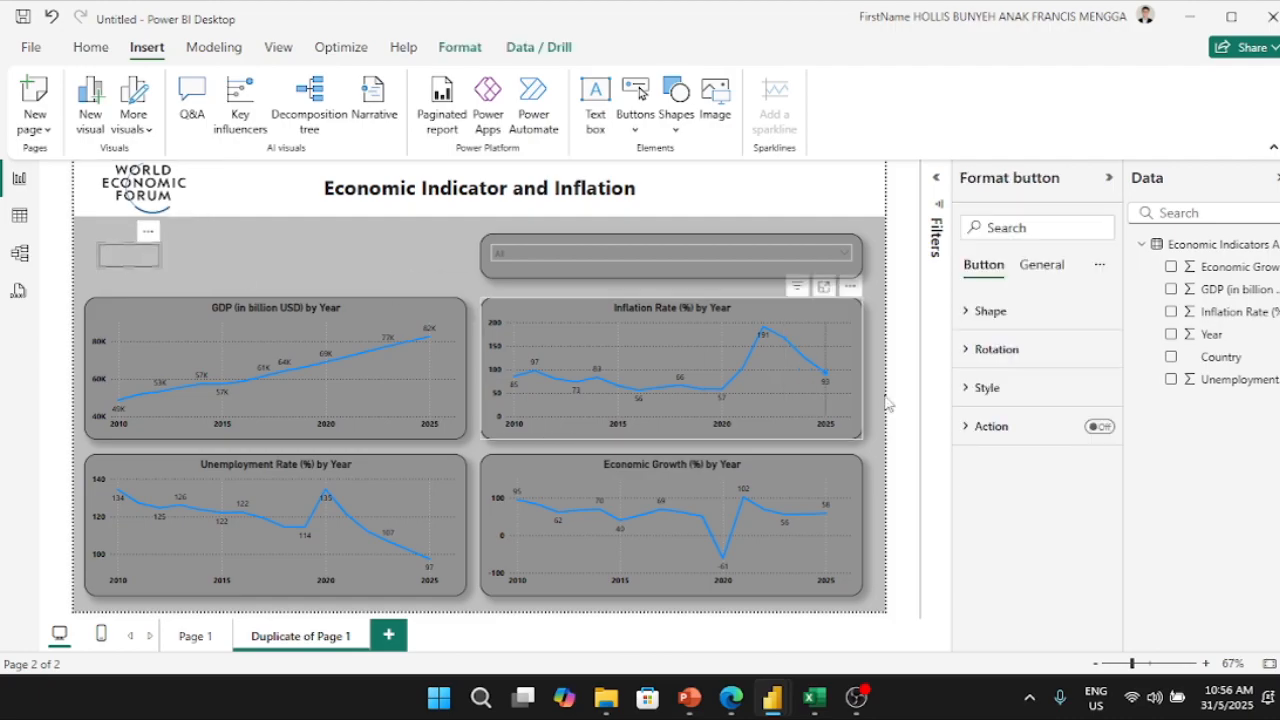
pyautogui.click(1020, 318)
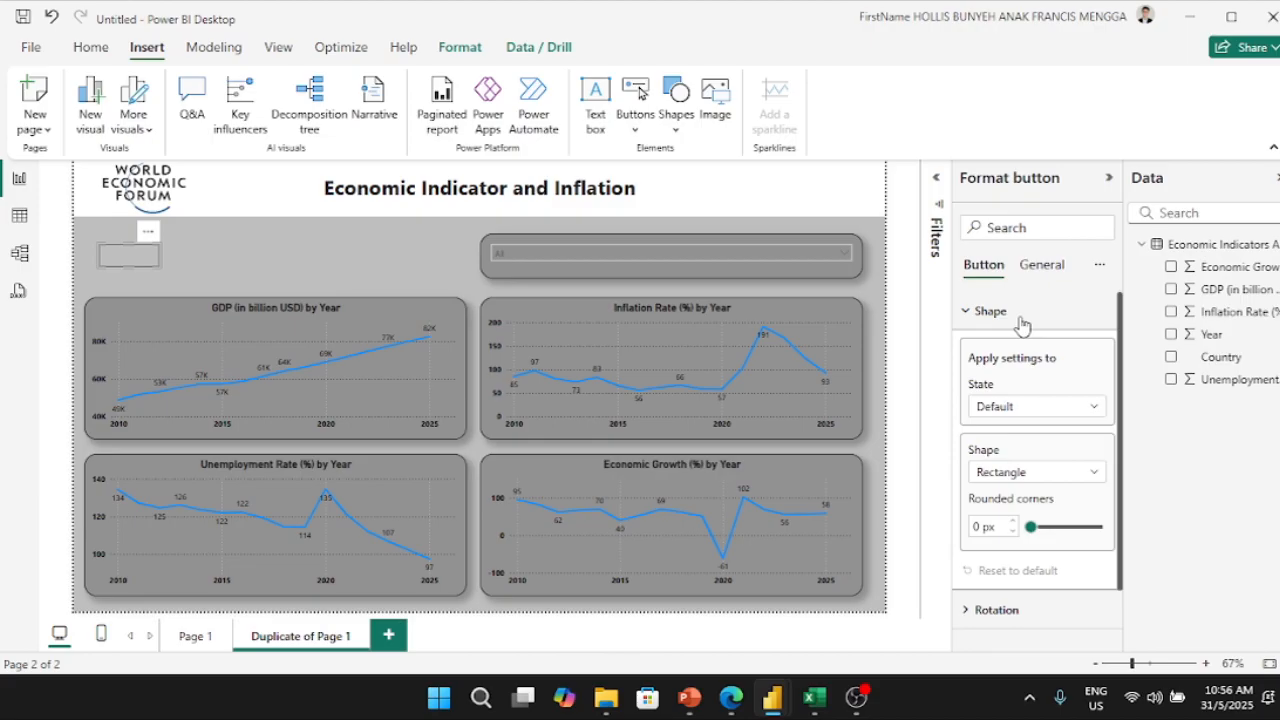
pyautogui.click(1020, 316)
pyautogui.click(1020, 316)
pyautogui.scroll(-1, 1023, 410)
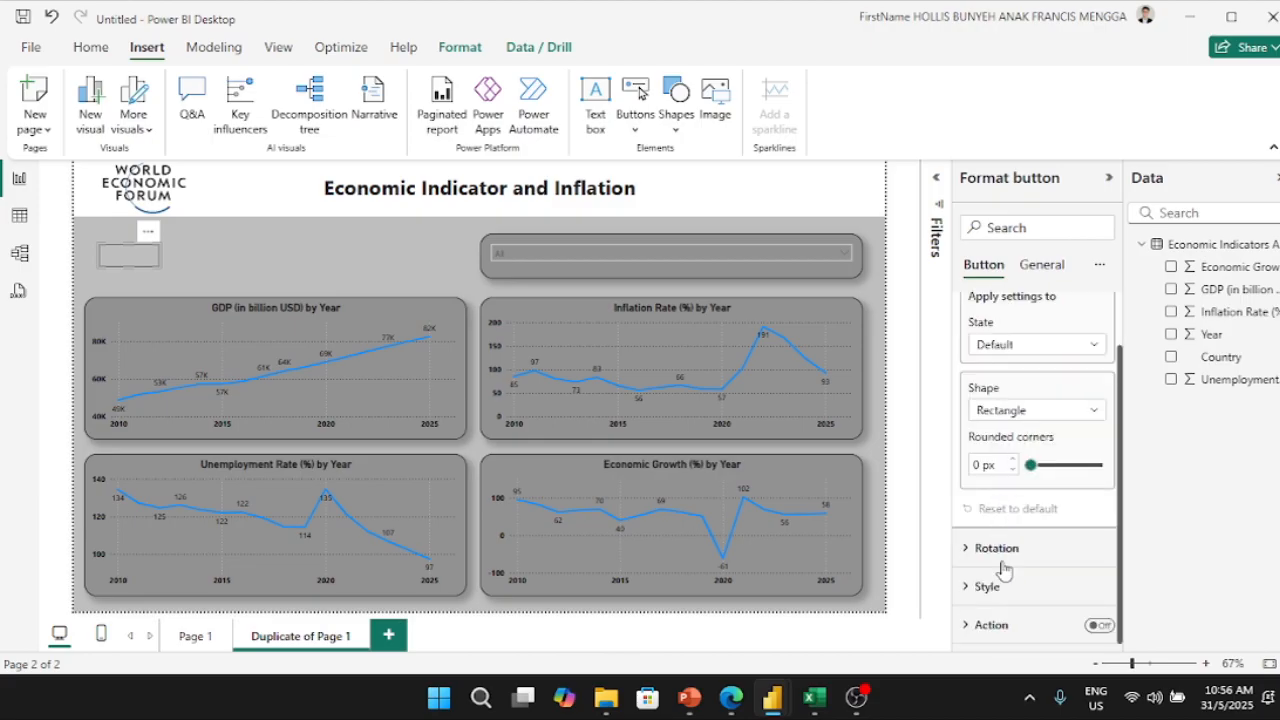
pyautogui.scroll(-6, 1005, 568)
pyautogui.scroll(4, 1048, 470)
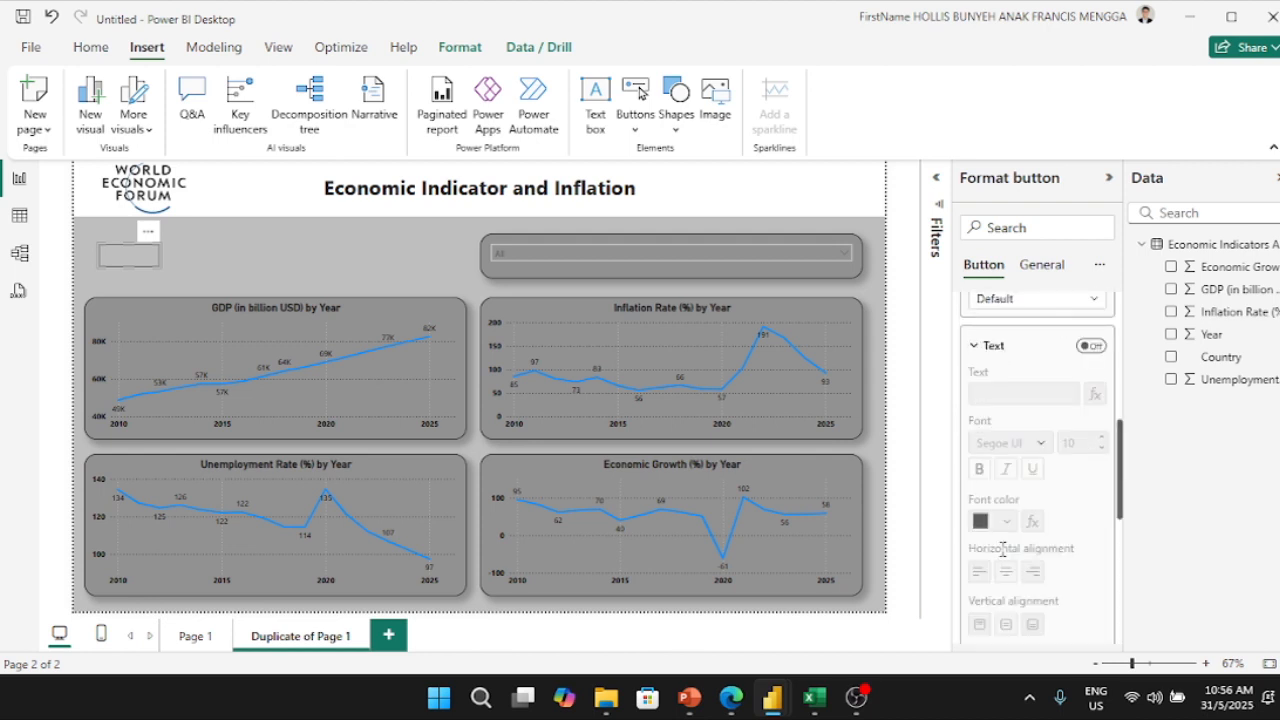
pyautogui.scroll(-3, 1050, 466)
pyautogui.click(1091, 346)
pyautogui.click(1060, 396)
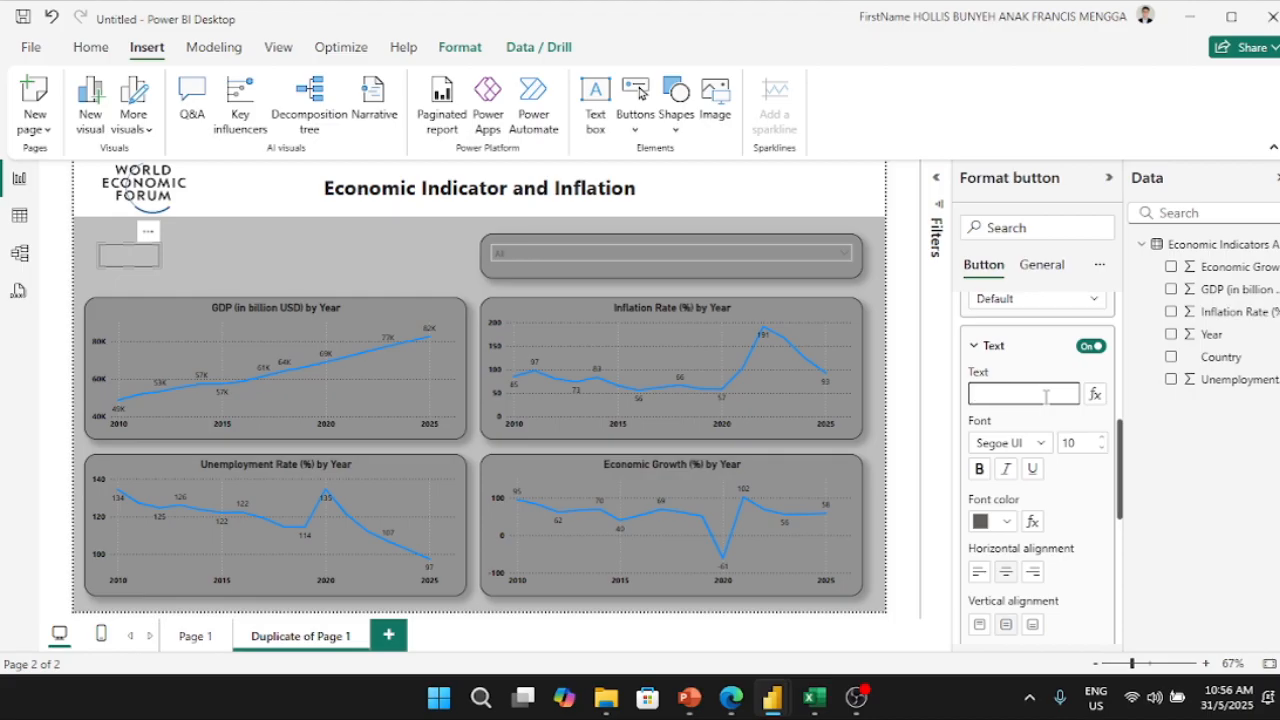
pyautogui.write('Home Page')
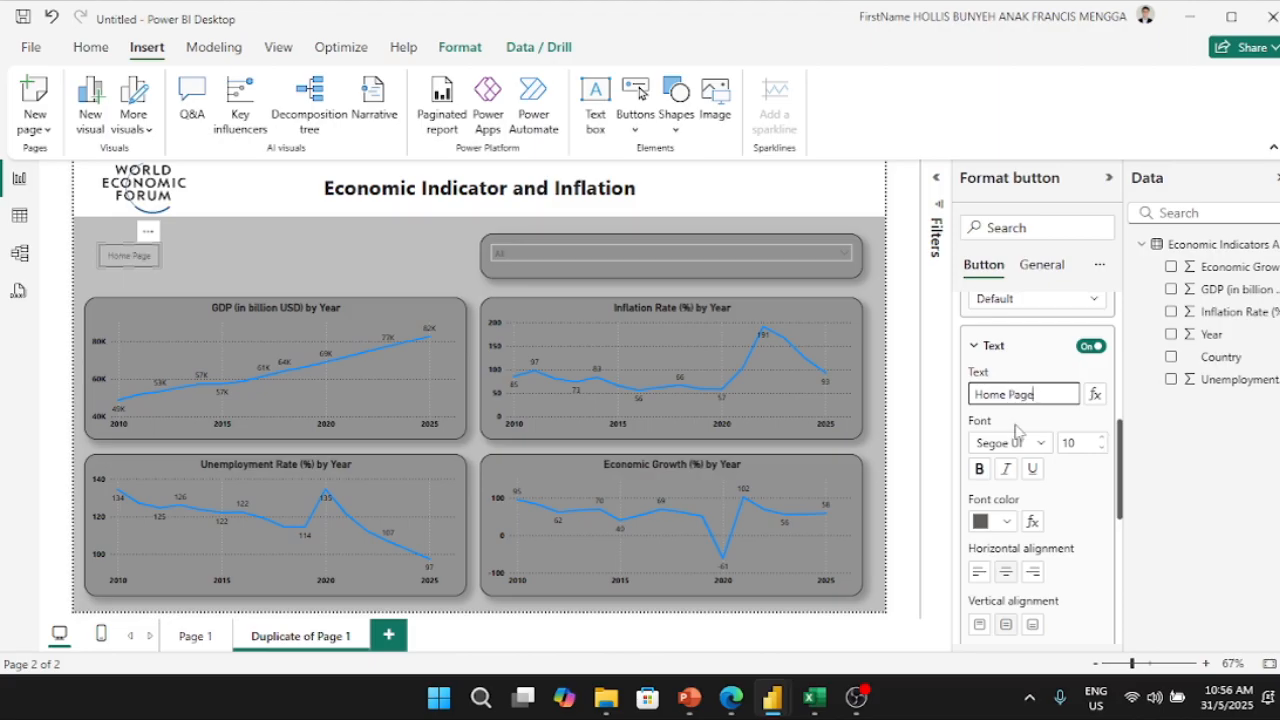
# Step: Make the "Home Page" button text black and bold
pyautogui.hotkey('ctrl', 'a')
pyautogui.click(1010, 527)
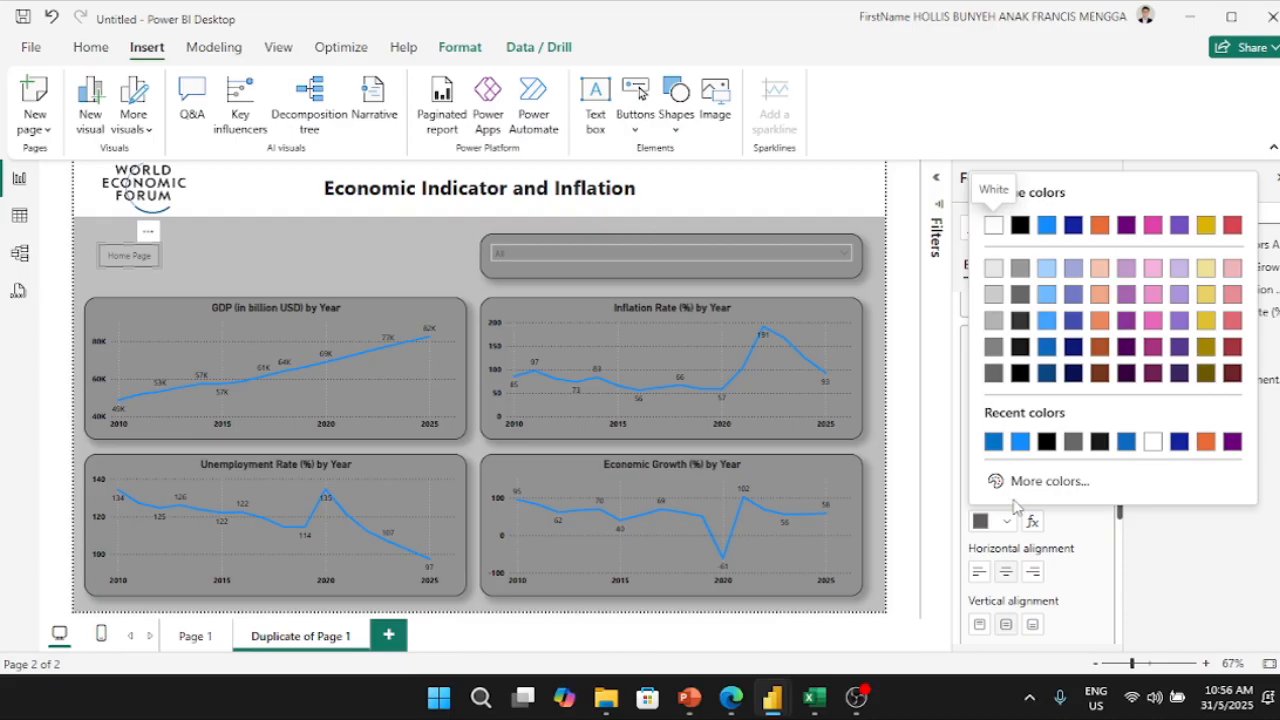
pyautogui.click(1046, 441)
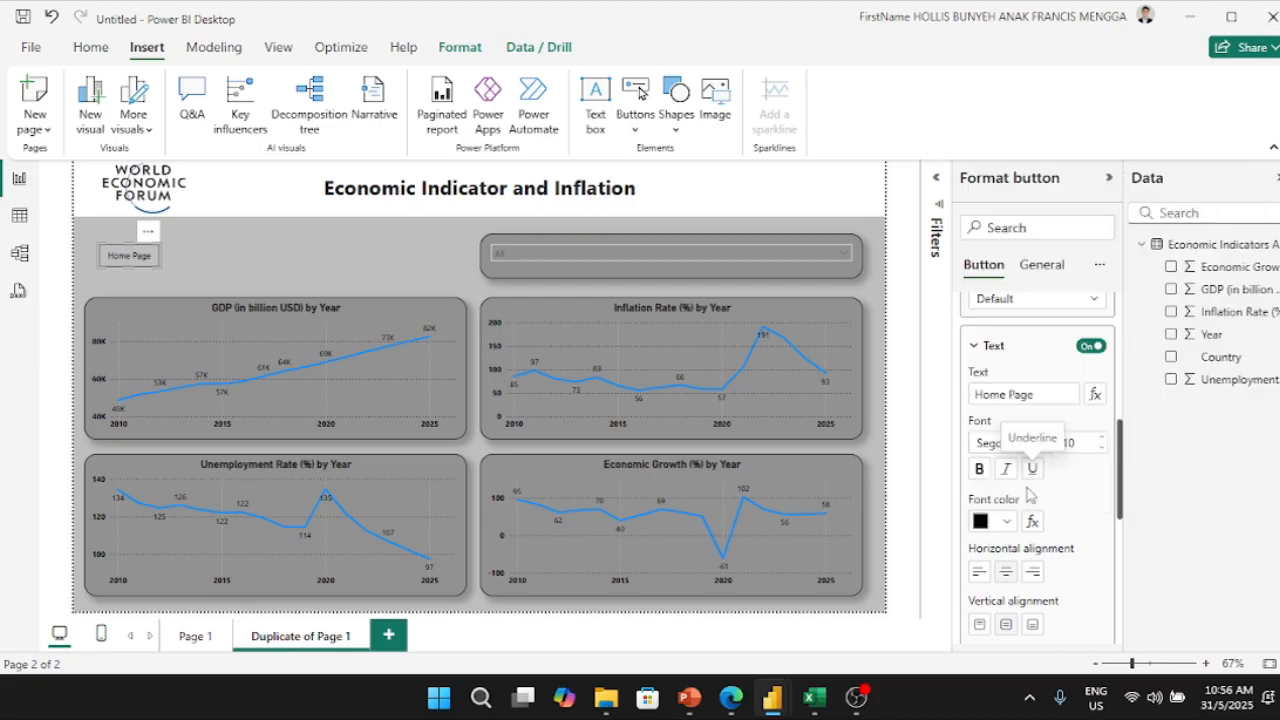
pyautogui.click(979, 469)
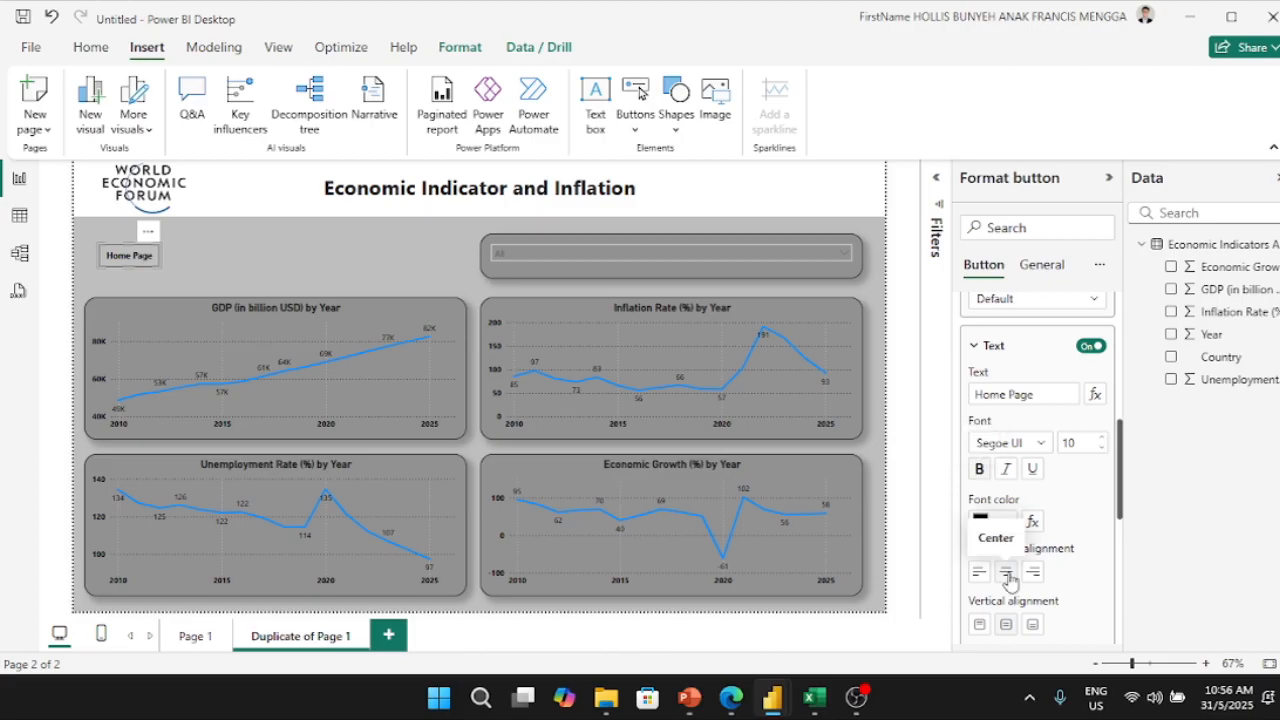
# Step: Turn on the Home Page button's fill
pyautogui.scroll(-3, 1058, 466)
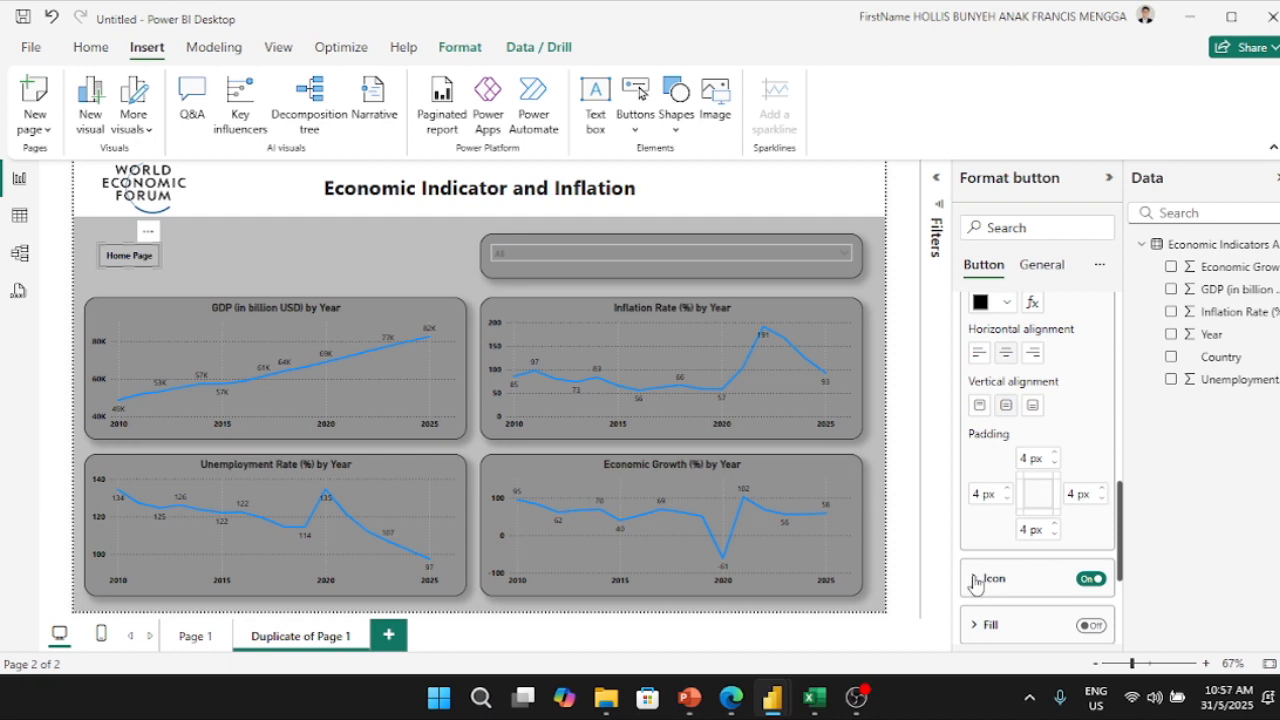
pyautogui.click(990, 624)
pyautogui.scroll(-4, 1034, 463)
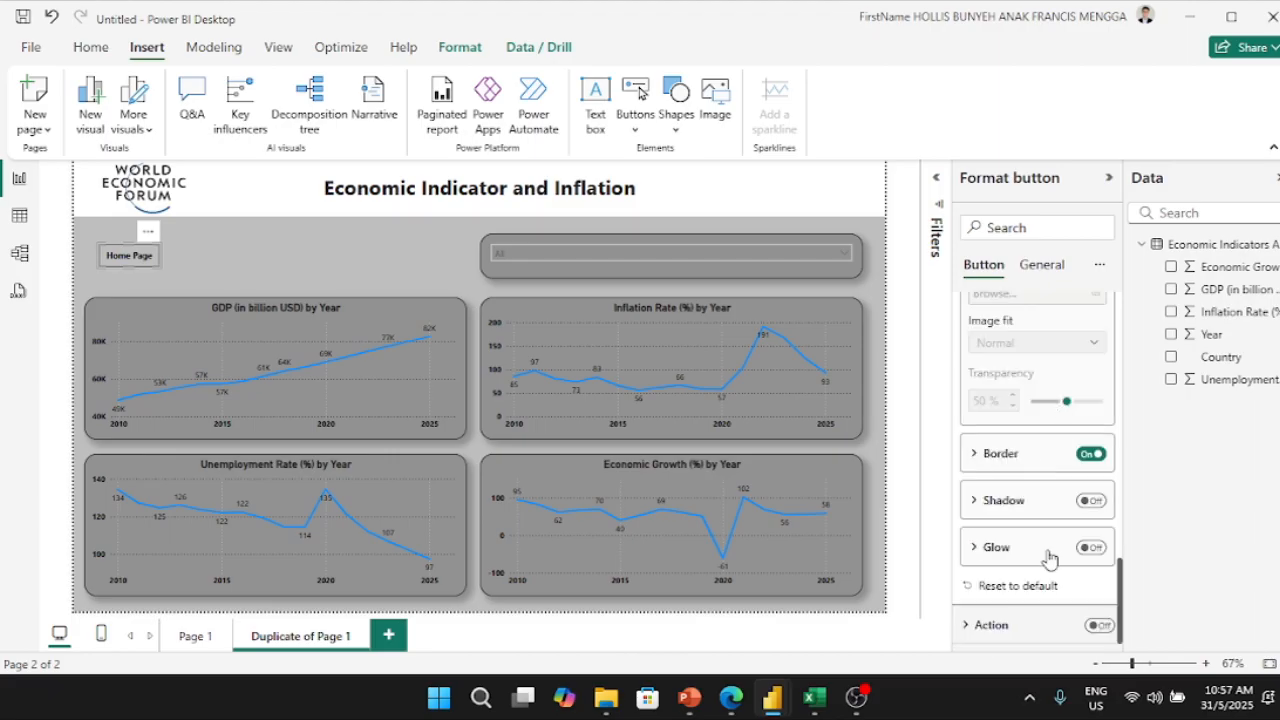
pyautogui.scroll(3, 1013, 560)
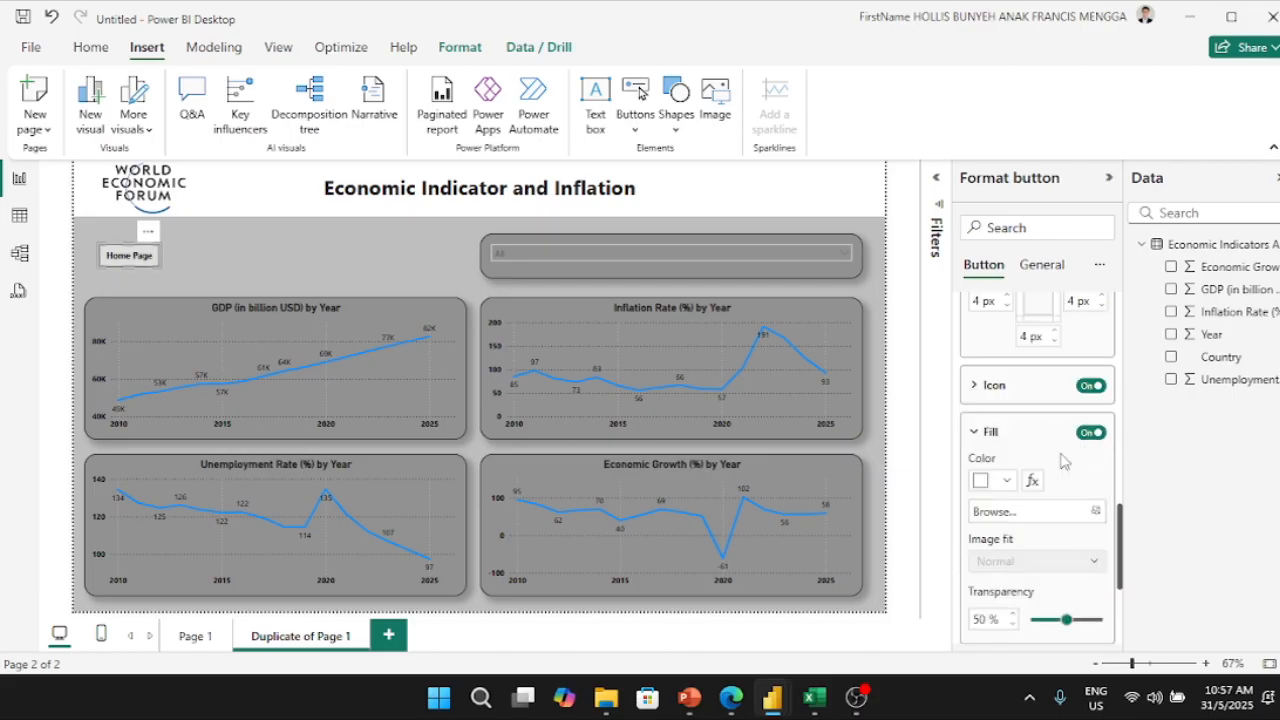
# Step: Try a dark grey and a light blue theme color as the Home Page button's fill
pyautogui.click(1004, 480)
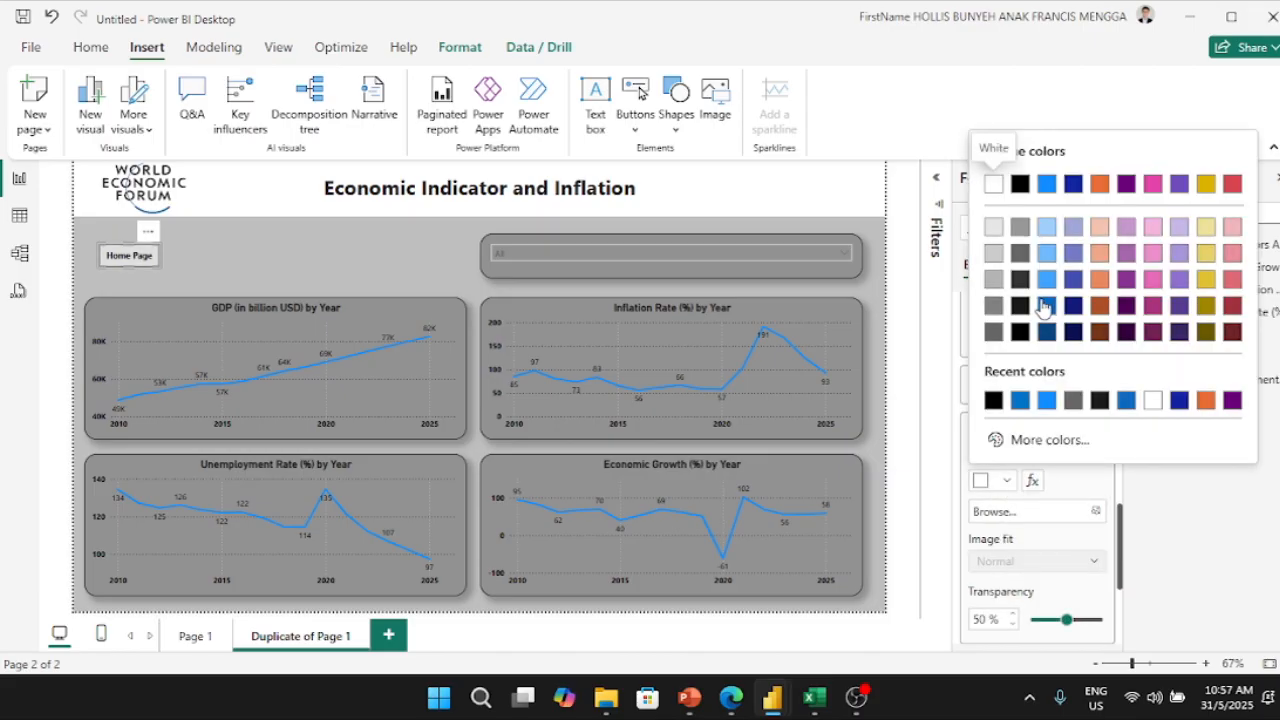
pyautogui.click(1020, 257)
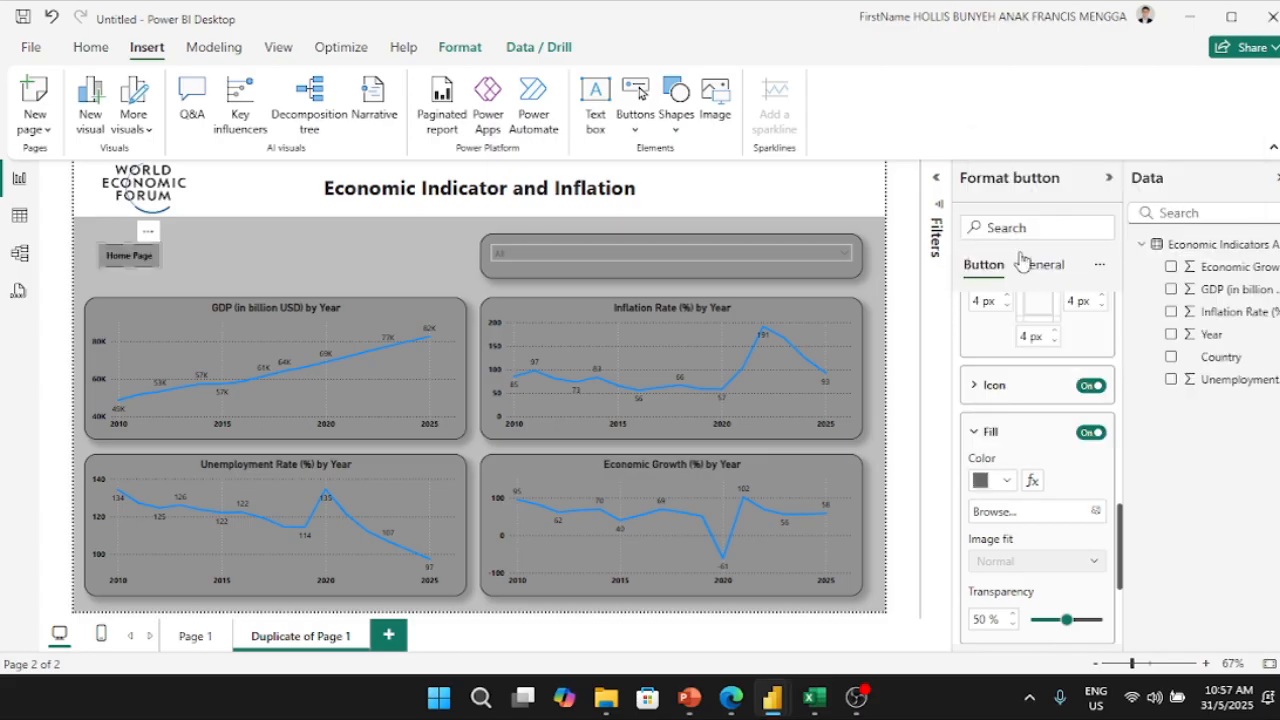
pyautogui.click(1005, 480)
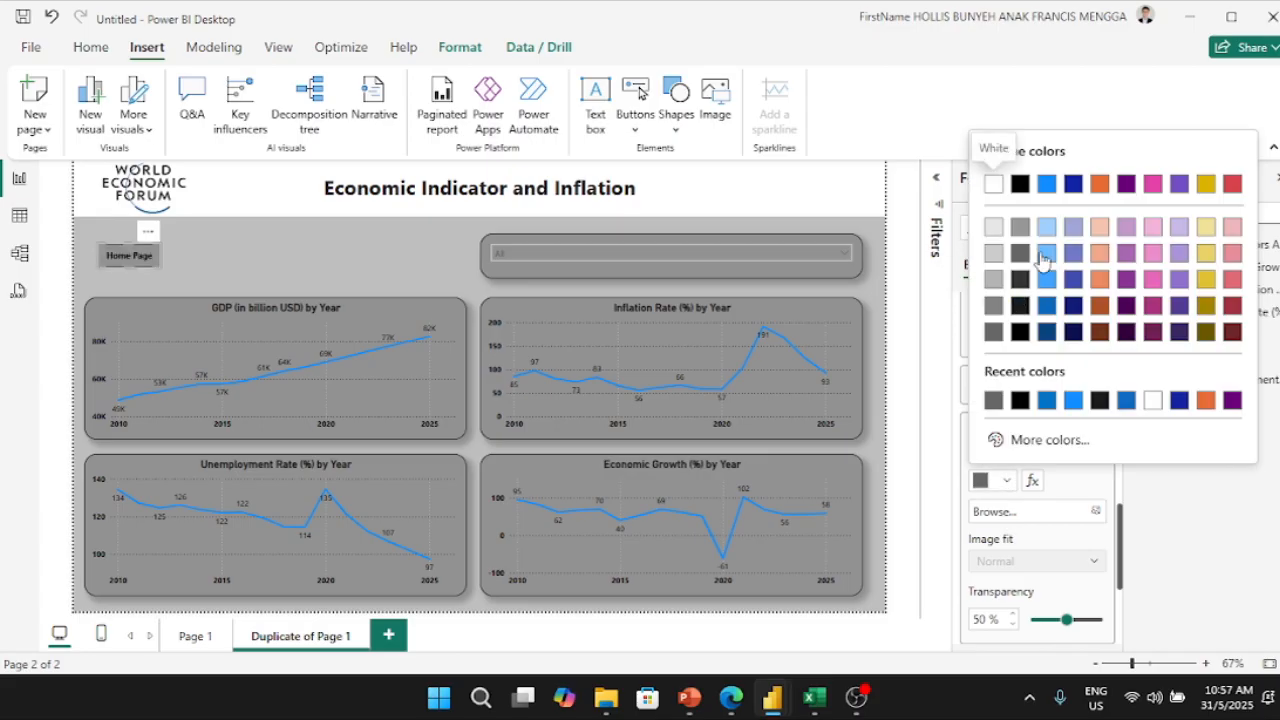
pyautogui.click(1046, 292)
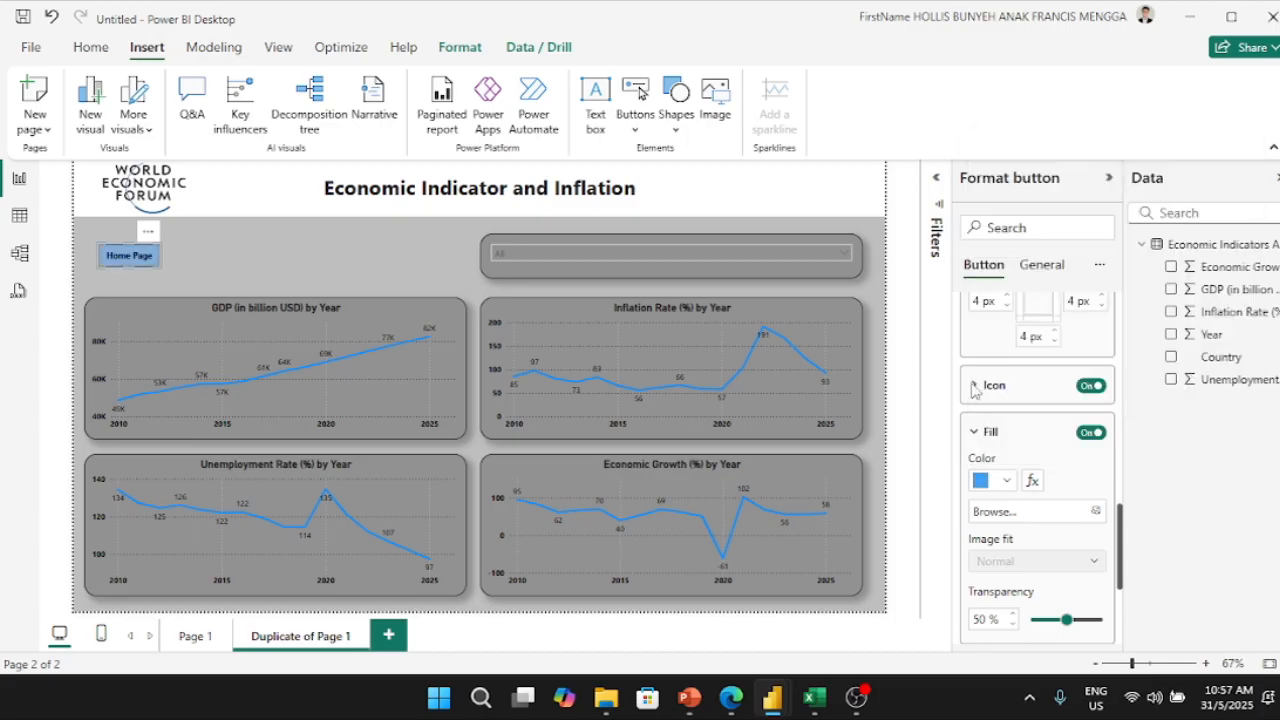
# Step: Copy the hex code #0074C7 from the browser and apply it as the Home Page button's custom fill color
pyautogui.click(1006, 481)
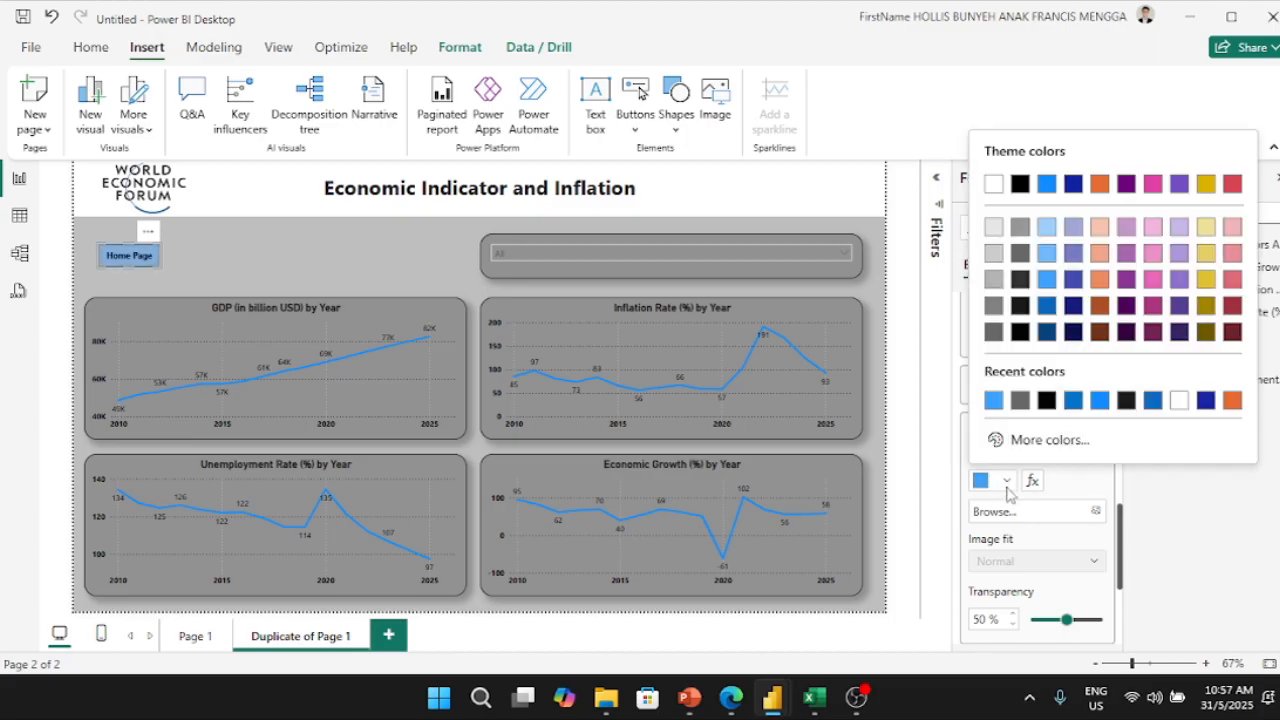
pyautogui.click(1040, 440)
pyautogui.click(1044, 427)
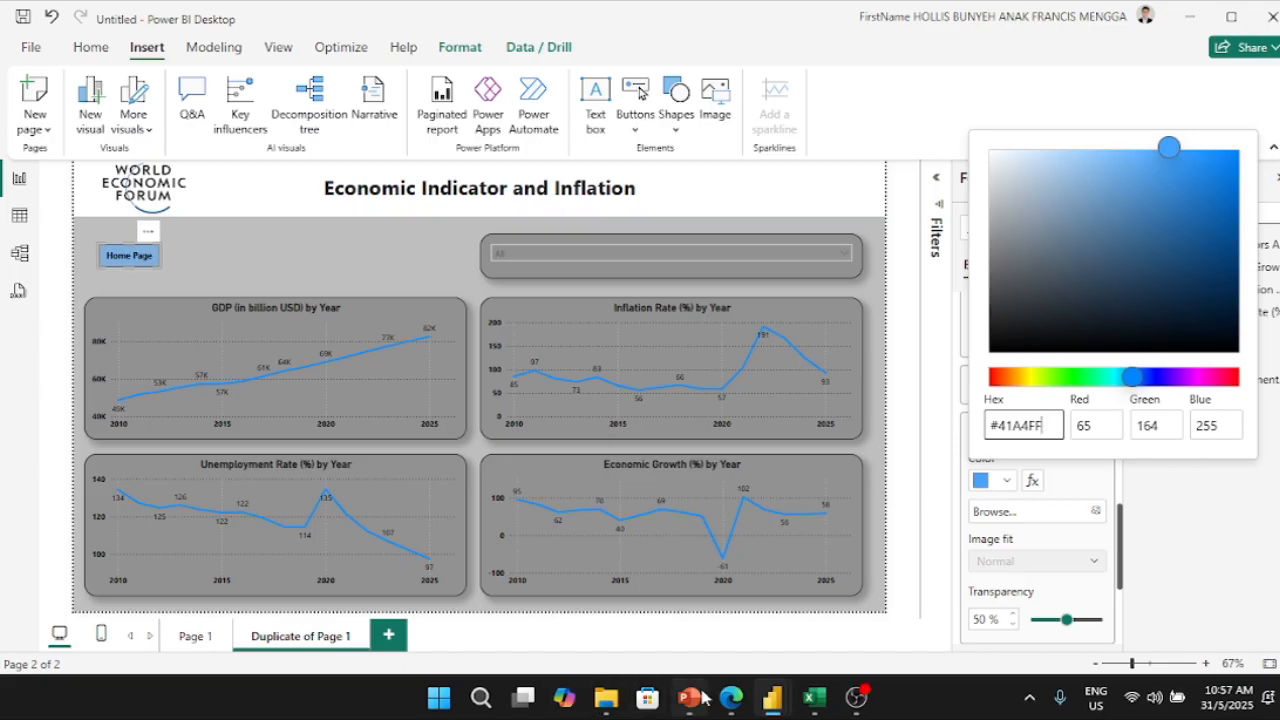
pyautogui.click(744, 703)
pyautogui.rightClick(643, 328)
pyautogui.click(690, 336)
pyautogui.click(1184, 15)
pyautogui.hotkey('ctrl', 'a')
pyautogui.write('#0074C7')
pyautogui.click(291, 238)
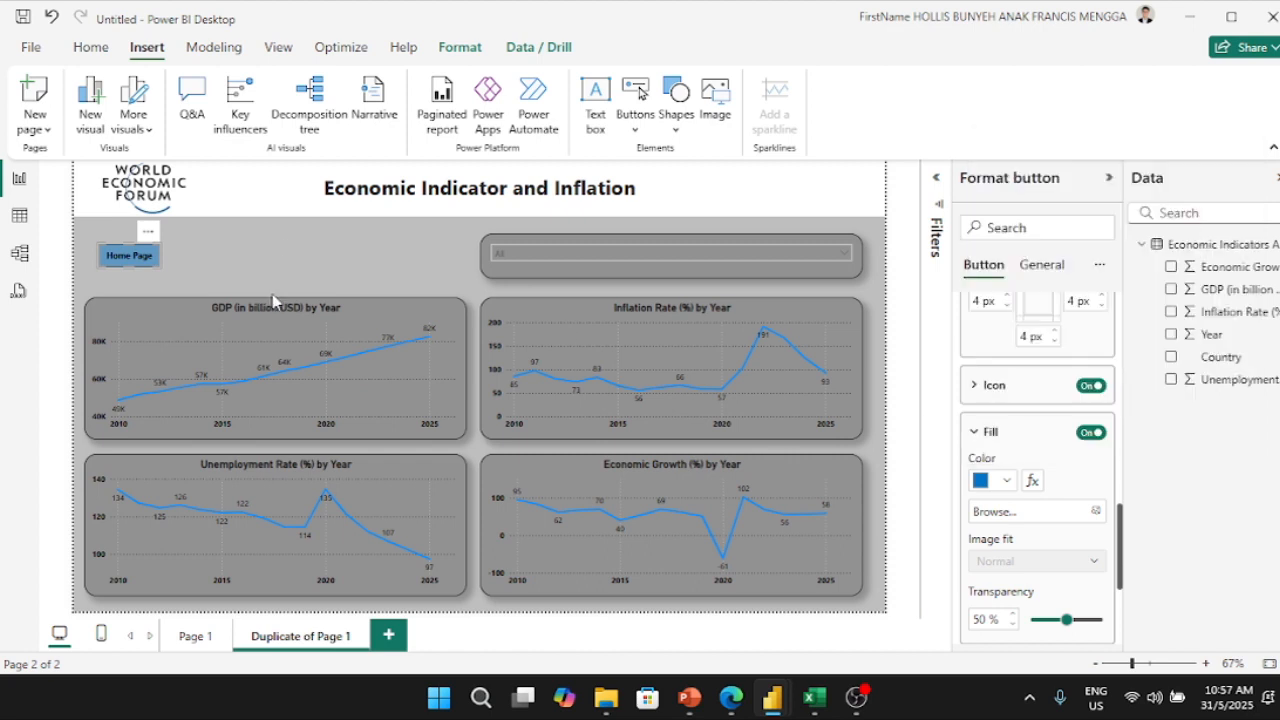
# Step: Move the Home Page button so its left edge lines up with the GDP chart, just above it
pyautogui.click(188, 260)
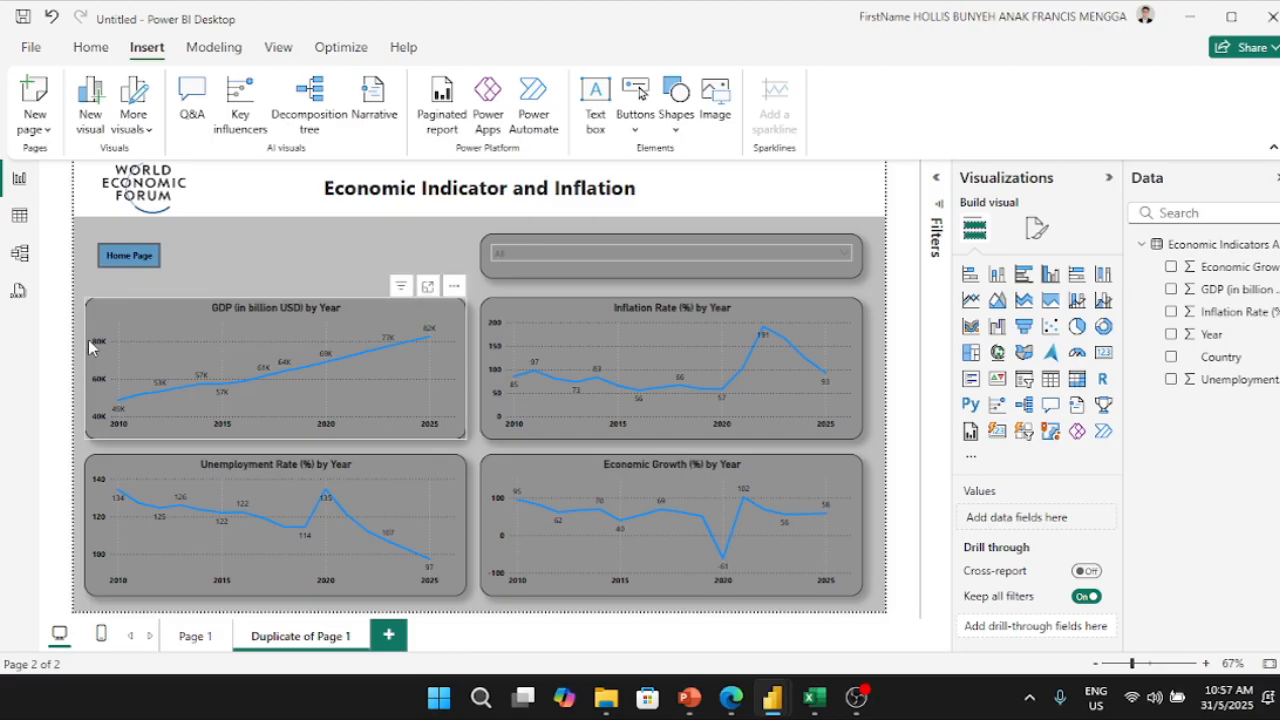
pyautogui.click(130, 257)
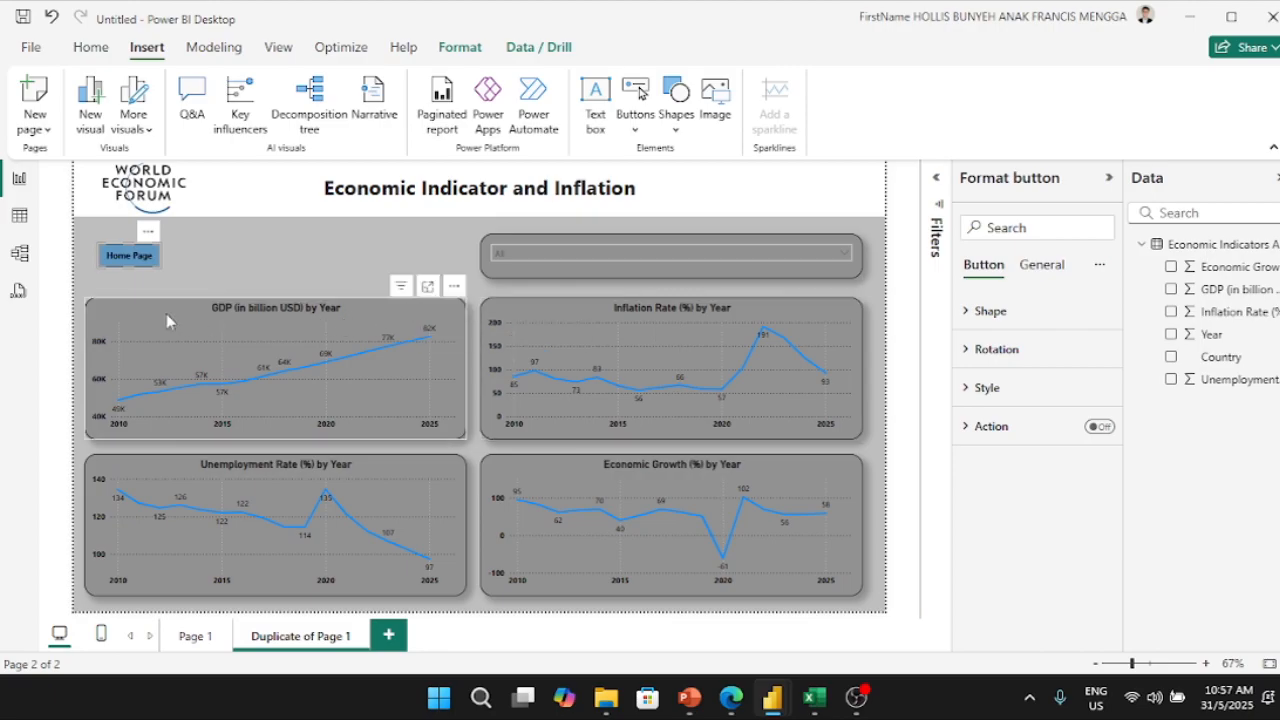
pyautogui.moveTo(131, 257); pyautogui.dragTo(116, 261)
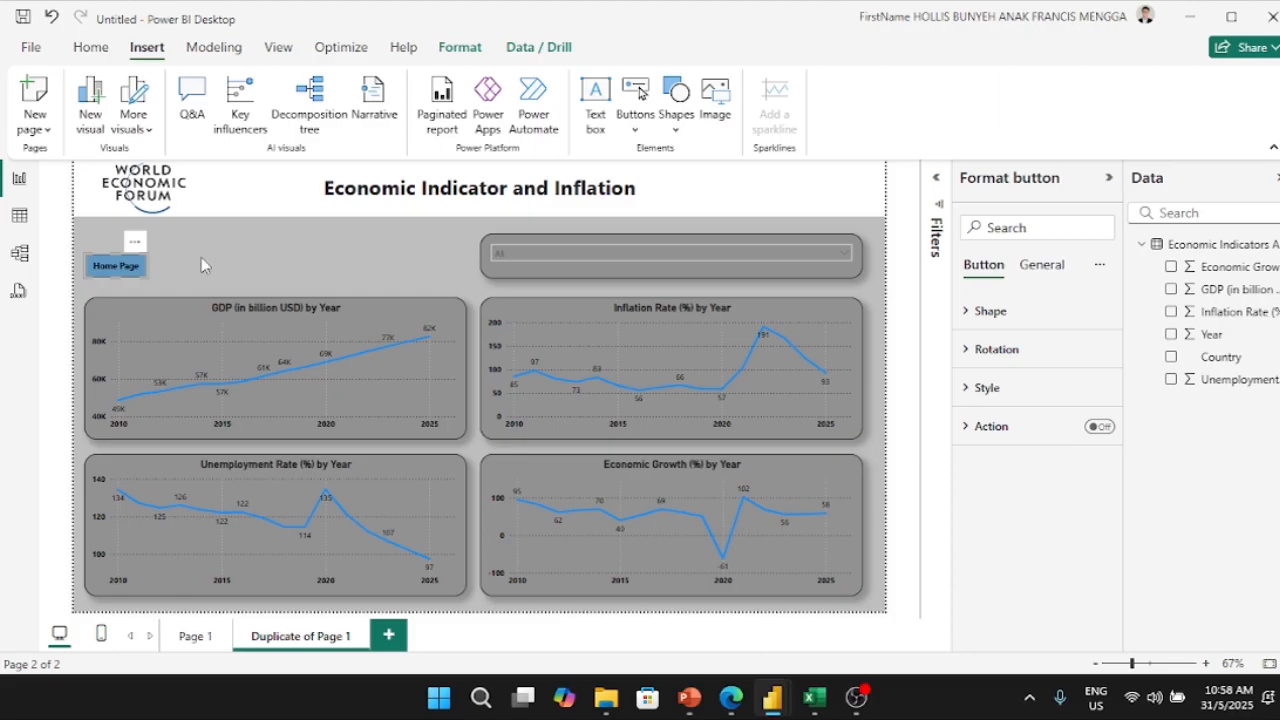
# Step: Turn on the Home Page button's shadow and try its glow effect, leaving the glow off
pyautogui.click(1058, 279)
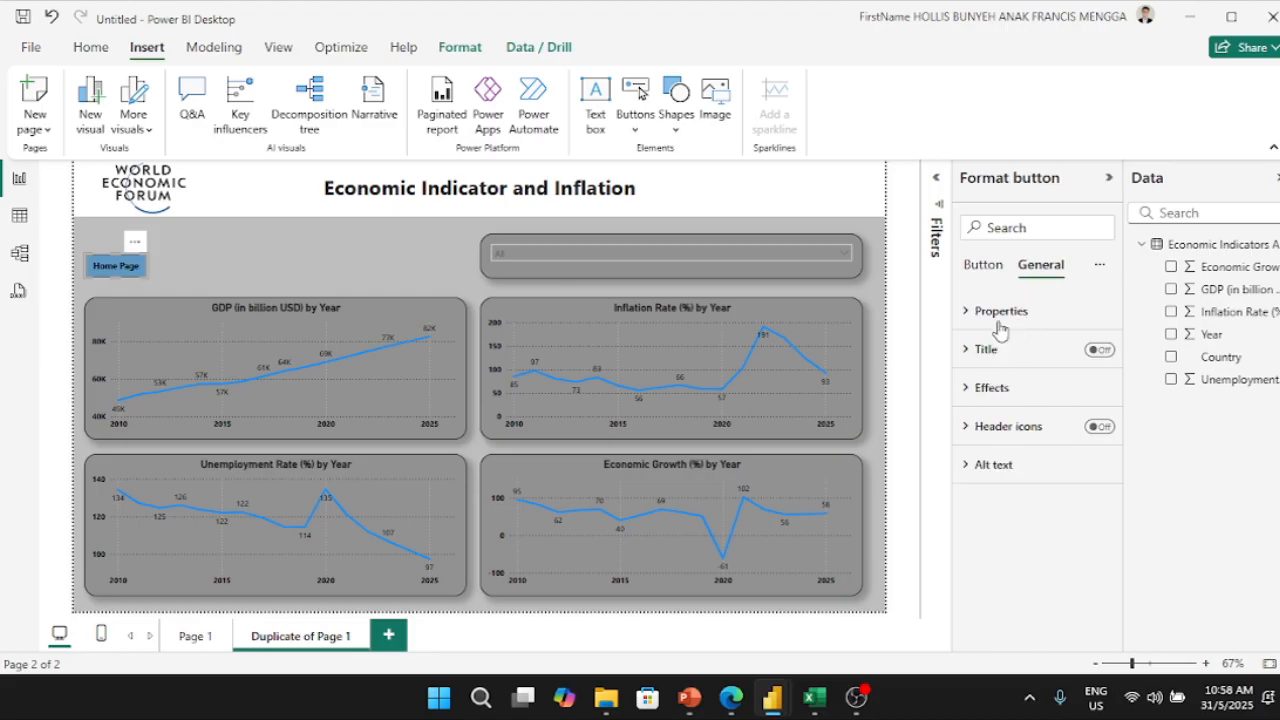
pyautogui.click(986, 268)
pyautogui.click(988, 388)
pyautogui.scroll(-10, 1010, 430)
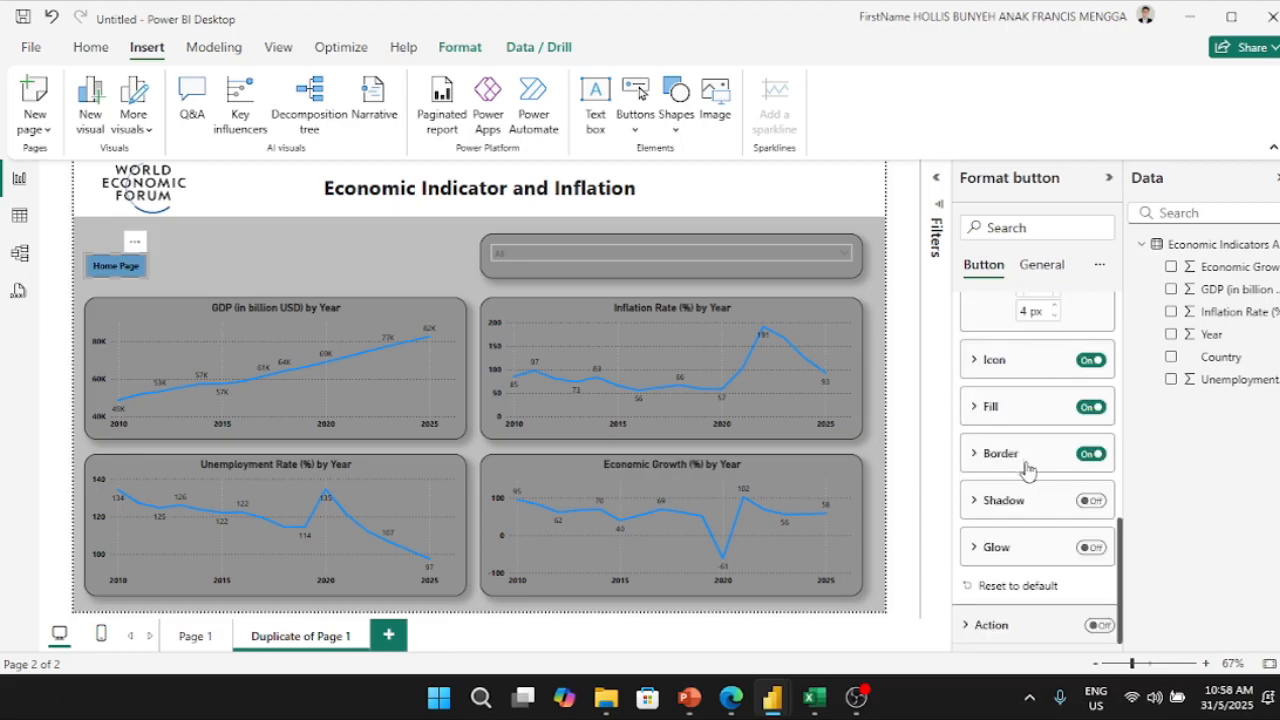
pyautogui.scroll(10, 1033, 477)
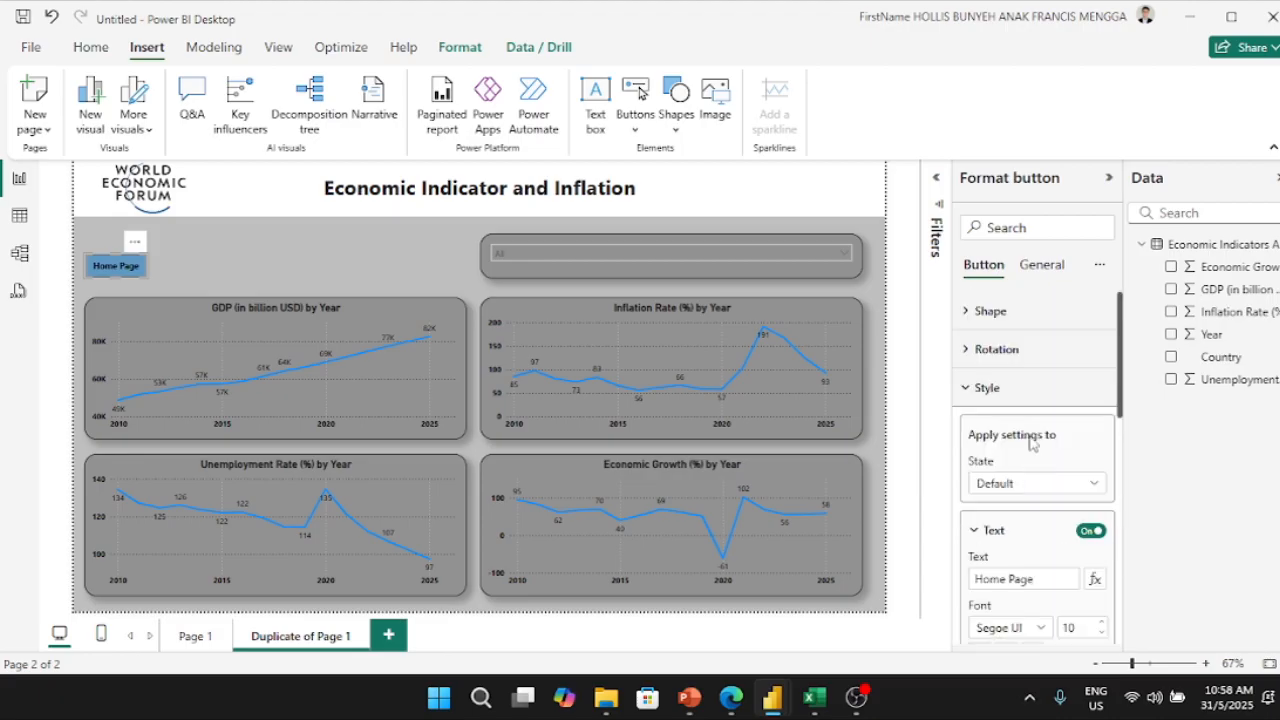
pyautogui.scroll(-10, 994, 406)
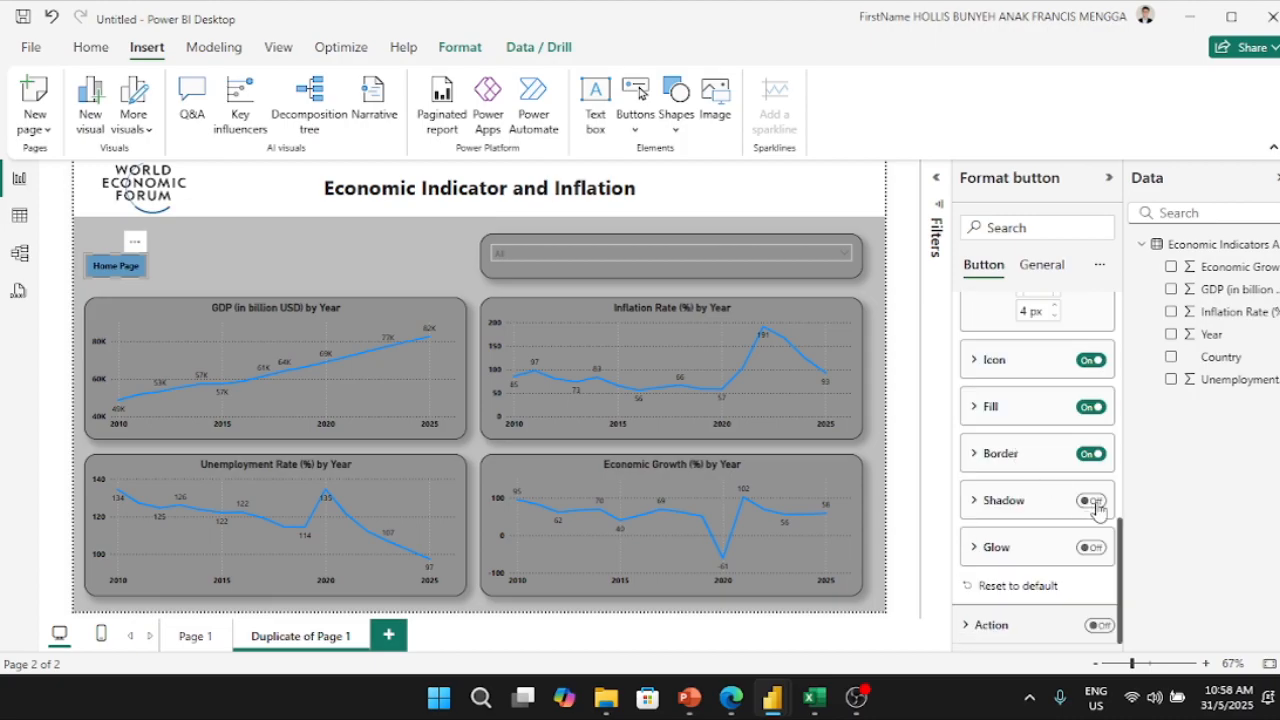
pyautogui.click(1092, 502)
pyautogui.click(1092, 548)
pyautogui.click(1092, 548)
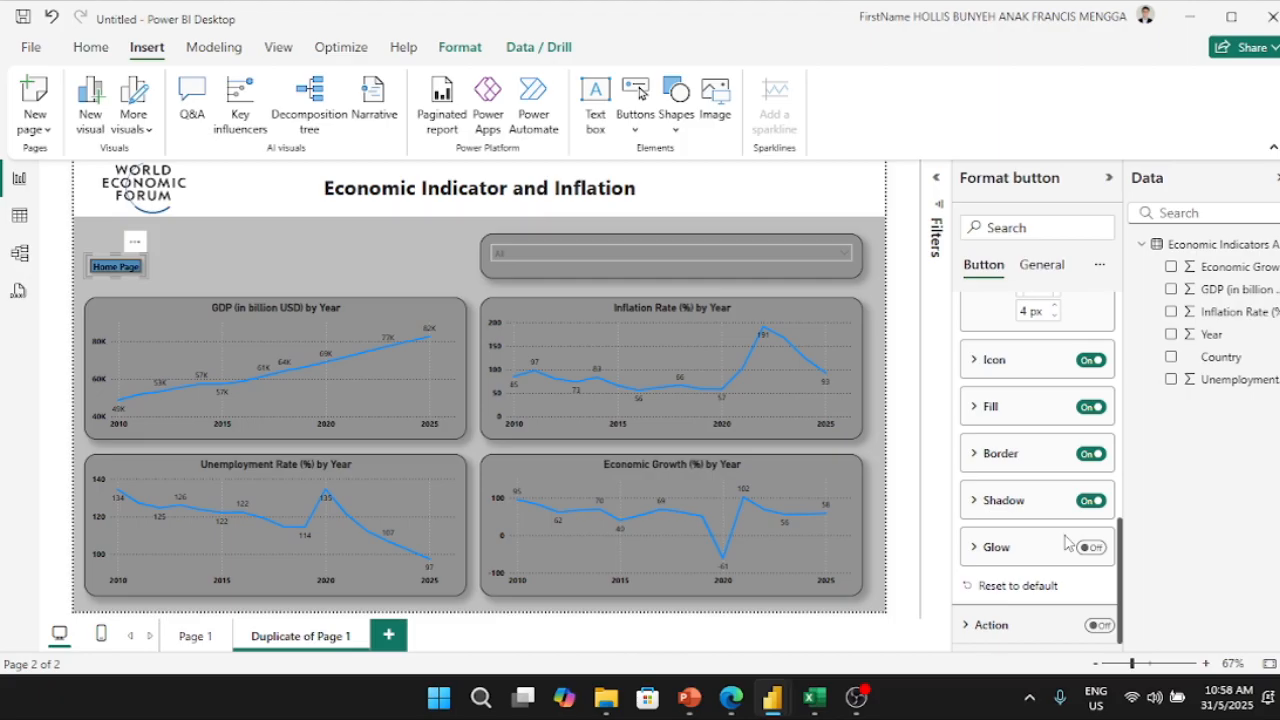
# Step: Set the rounded corners of the Home Page button's rectangle shape to 15 px
pyautogui.scroll(10, 1065, 600)
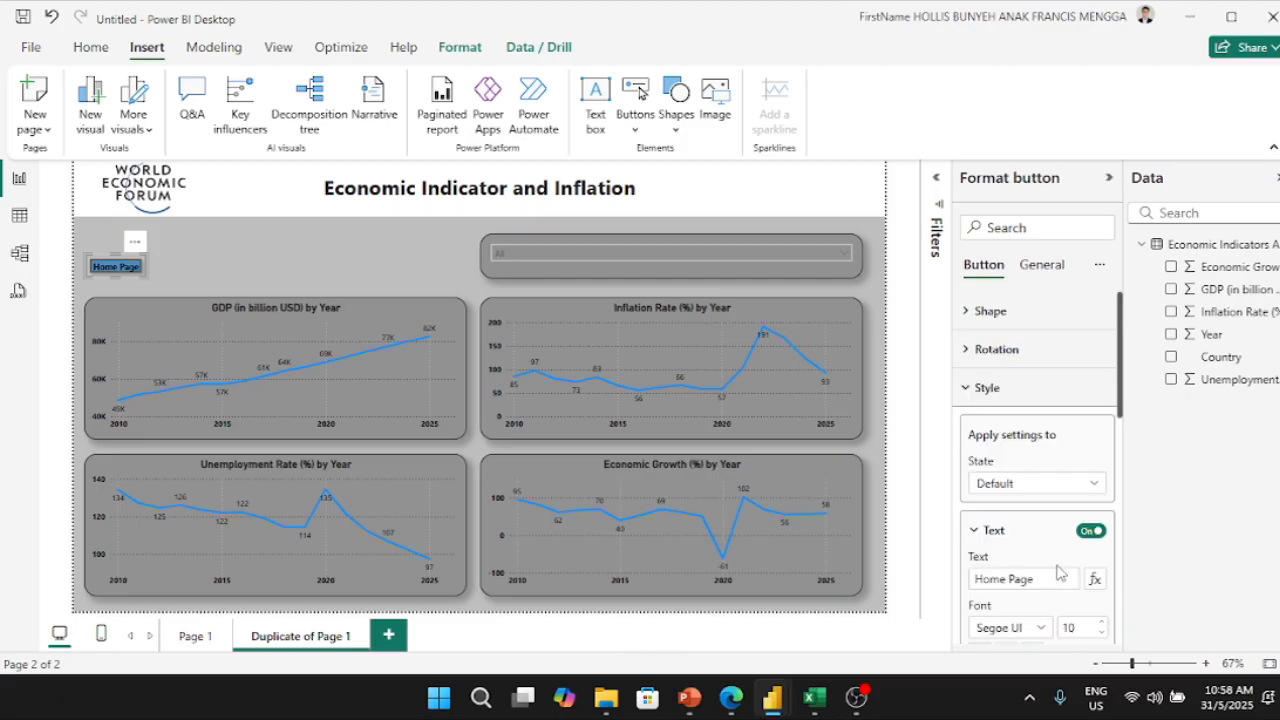
pyautogui.click(1005, 315)
pyautogui.scroll(-5, 1018, 472)
pyautogui.scroll(5, 1026, 487)
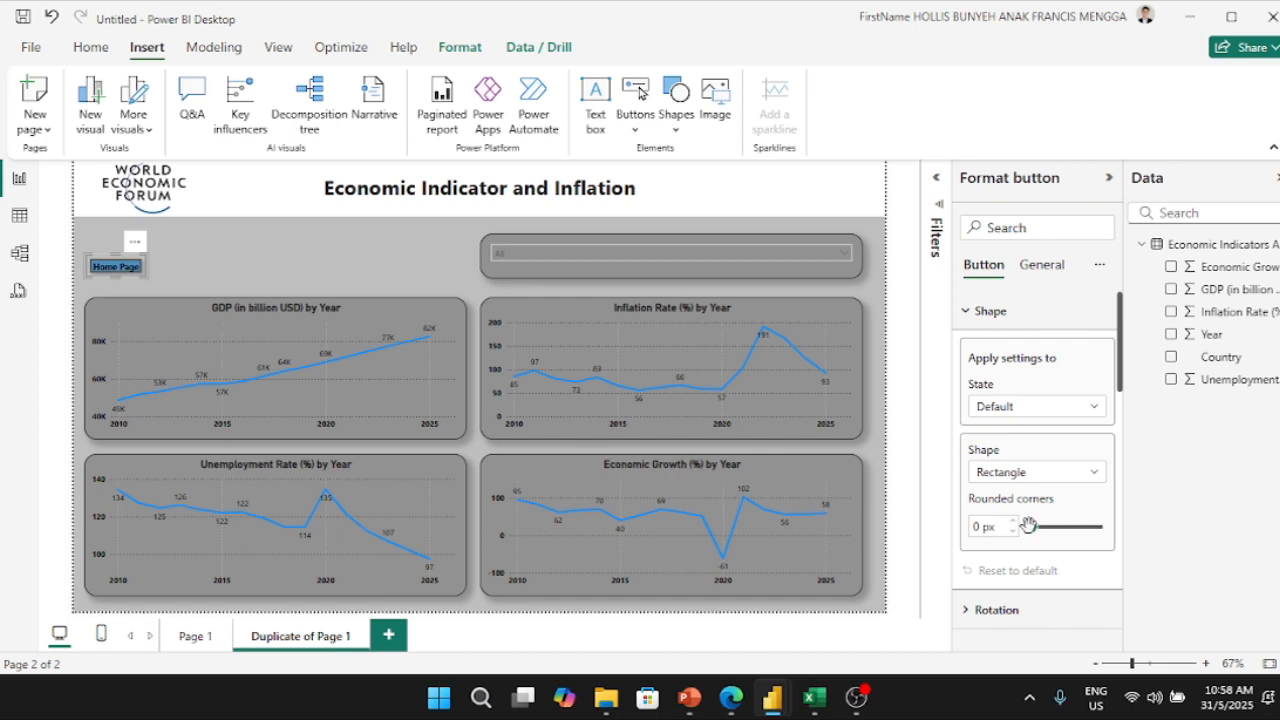
pyautogui.click(978, 527)
pyautogui.write('15')
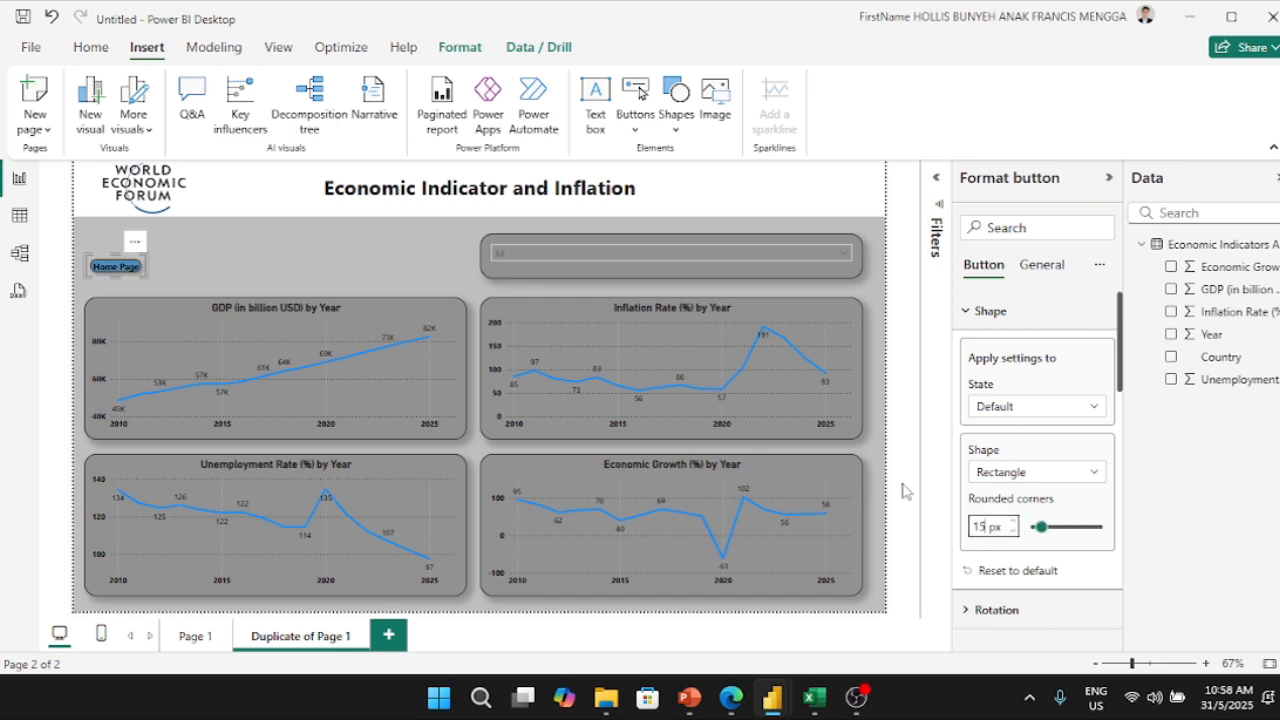
pyautogui.click(336, 265)
# Step: Enlarge the Home Page button and center it vertically on the Country slicer, keeping it aligned with the GDP chart's left edge
pyautogui.click(134, 269)
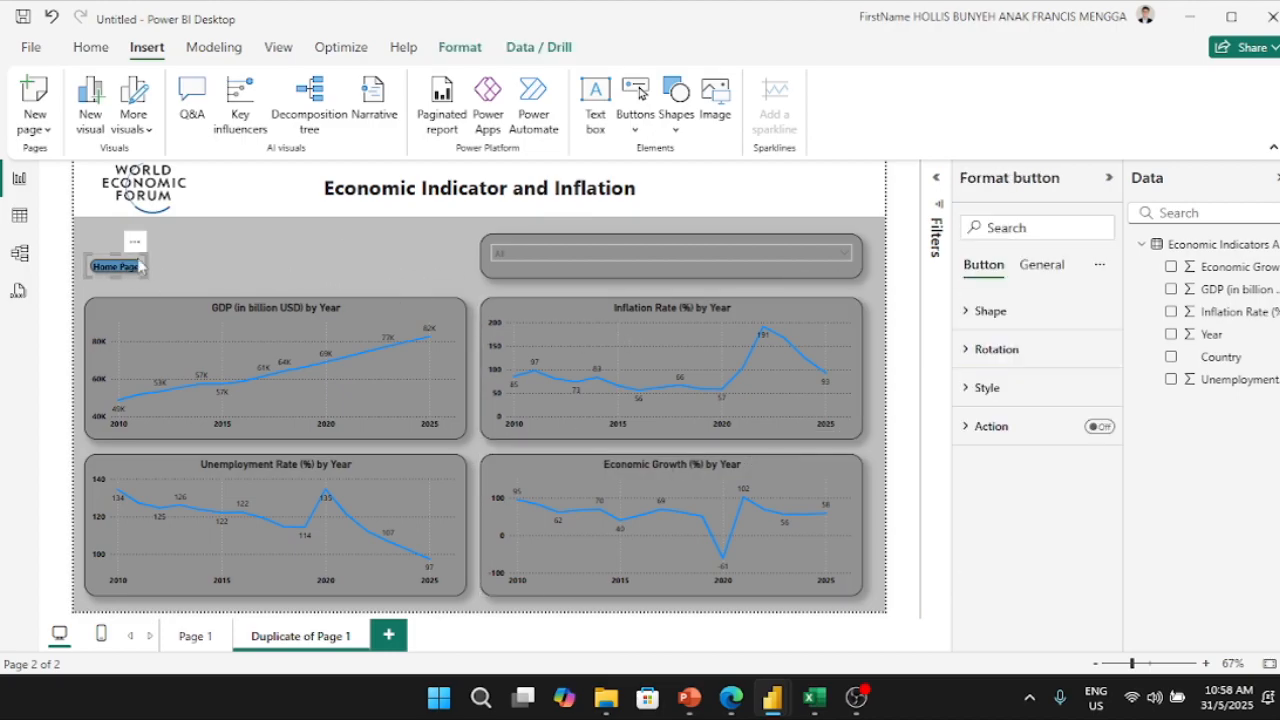
pyautogui.moveTo(143, 259)
pyautogui.mouseDown()
pyautogui.moveTo(156, 243)
pyautogui.moveTo(160, 256)
pyautogui.moveTo(138, 256)
pyautogui.mouseUp()
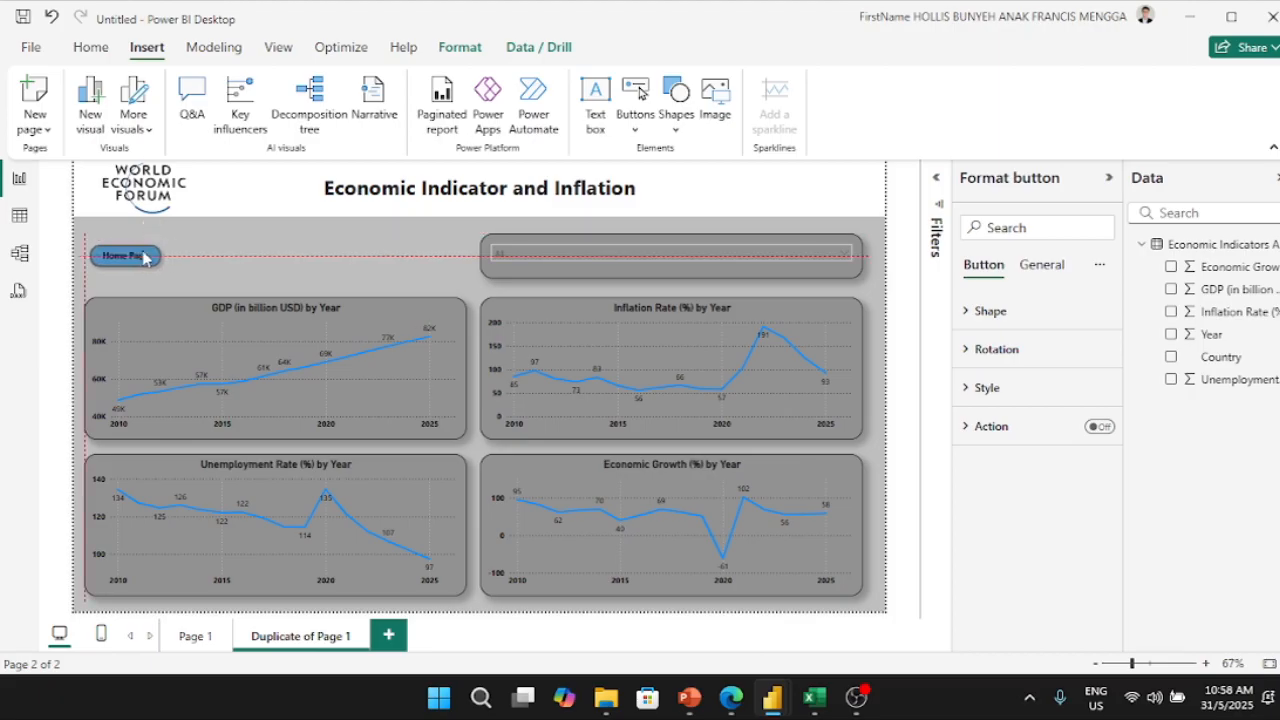
pyautogui.click(234, 270)
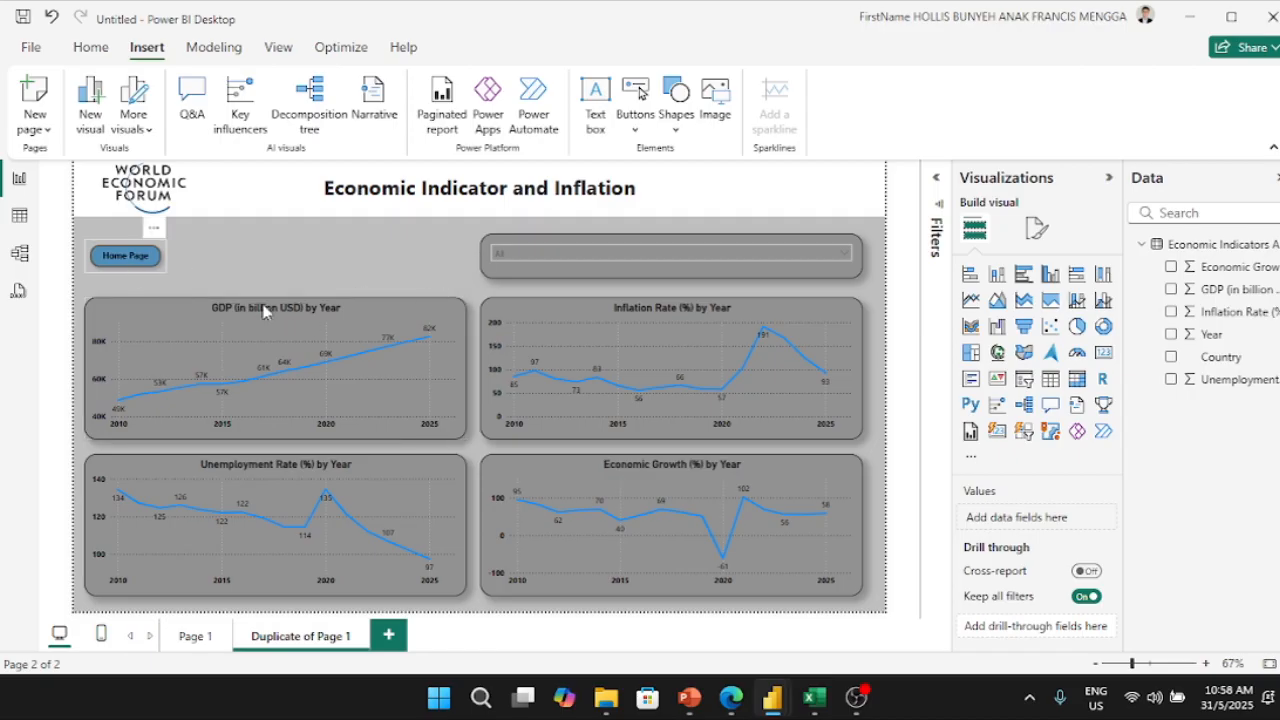
pyautogui.click(152, 264)
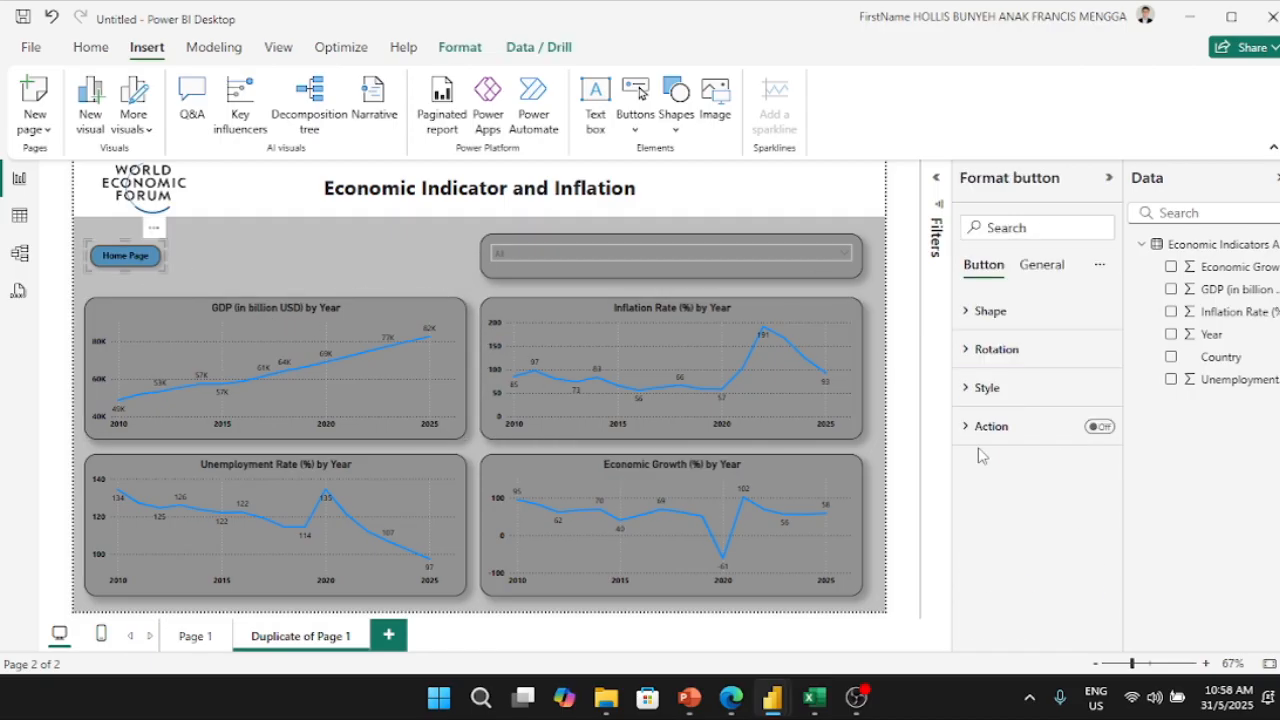
pyautogui.click(975, 311)
pyautogui.scroll(-1, 1010, 500)
pyautogui.click(998, 545)
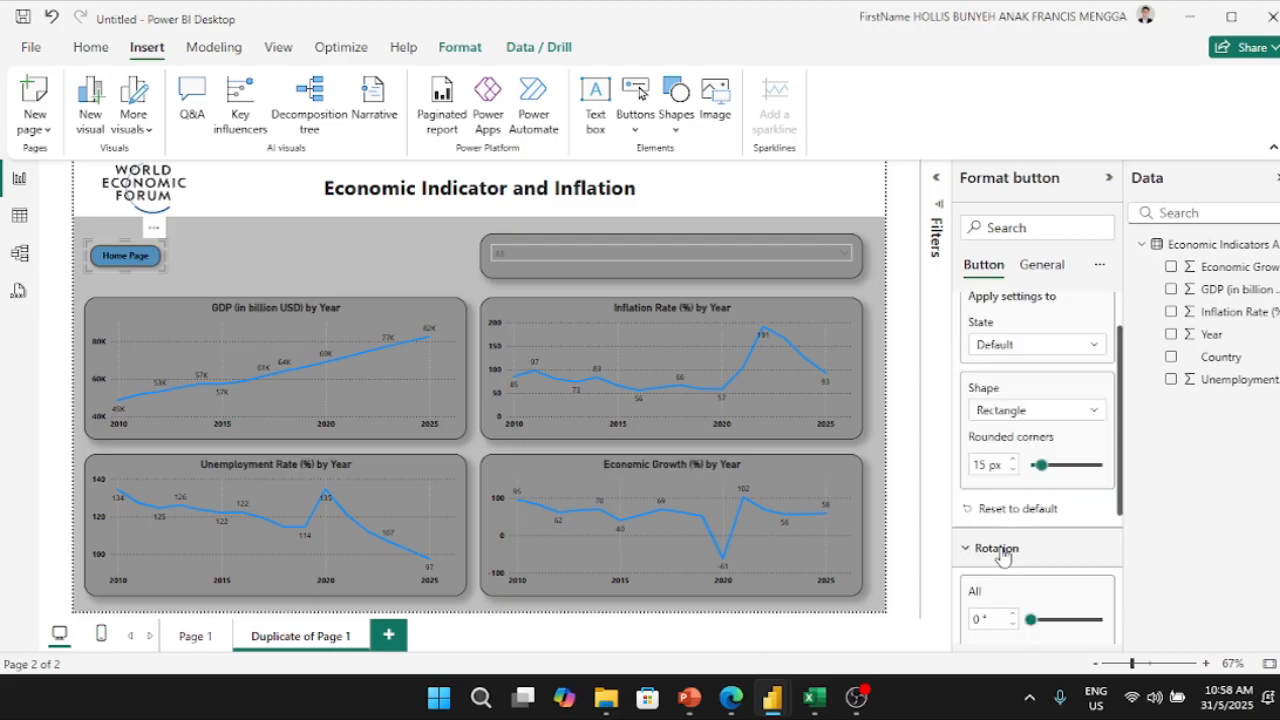
pyautogui.scroll(-2, 988, 545)
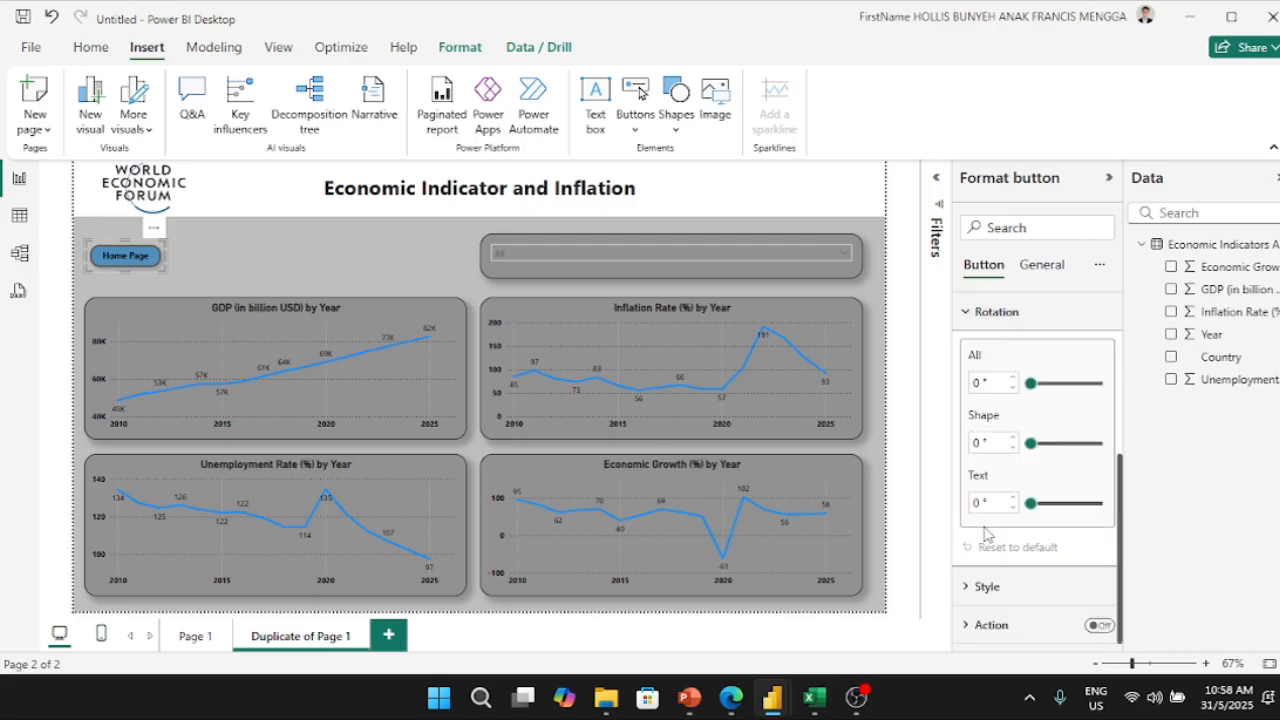
pyautogui.click(972, 312)
pyautogui.scroll(1, 977, 550)
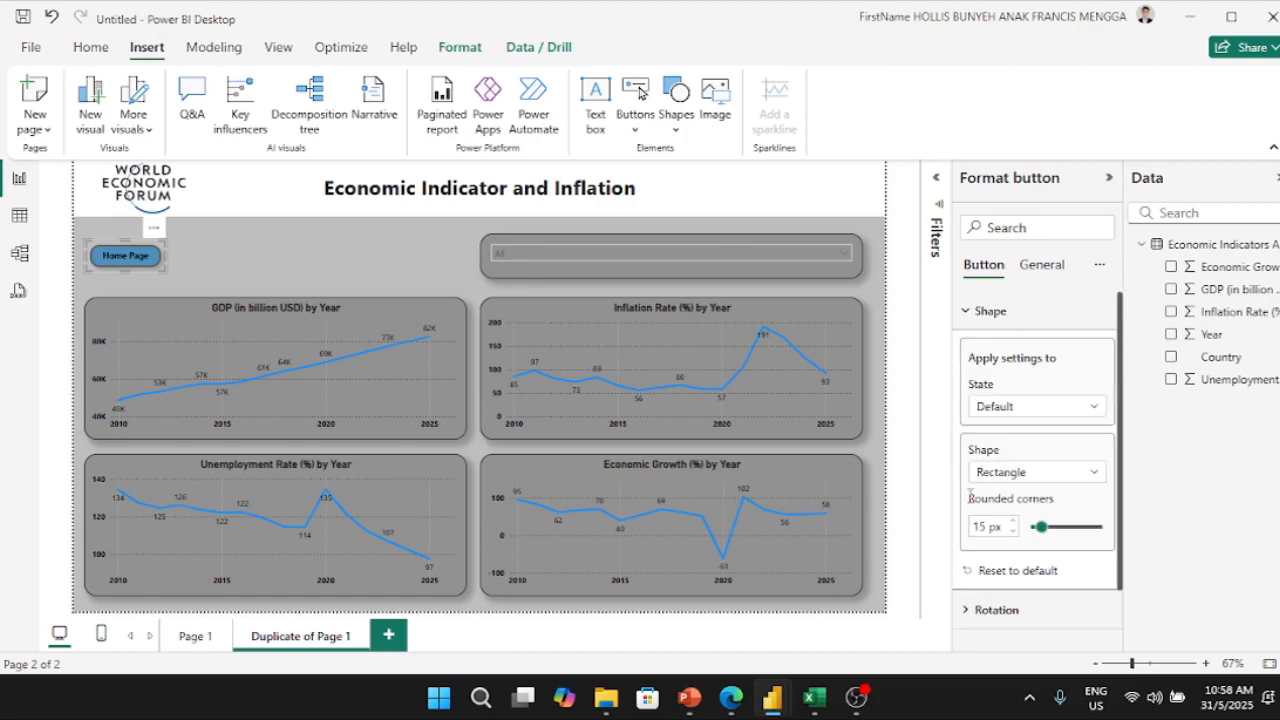
pyautogui.click(984, 314)
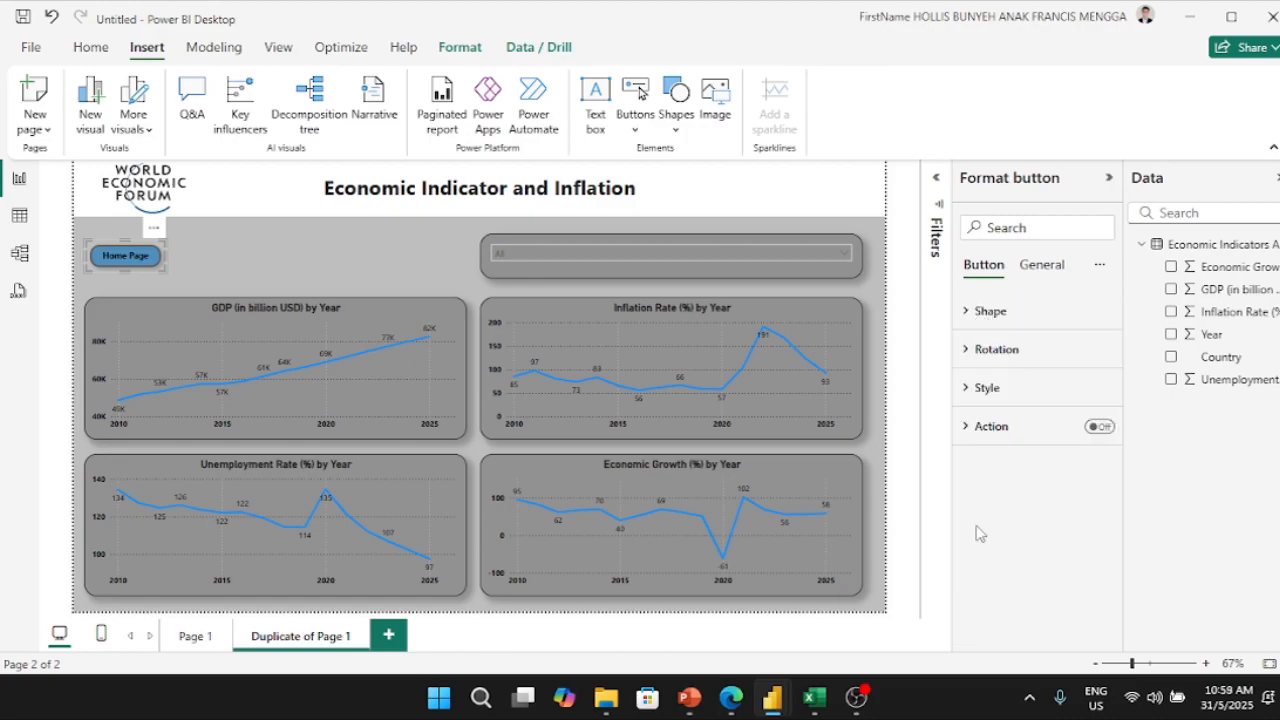
# Step: Turn on the Home Page button's action and set it to page navigation with Page 1 as the destination
pyautogui.click(1098, 430)
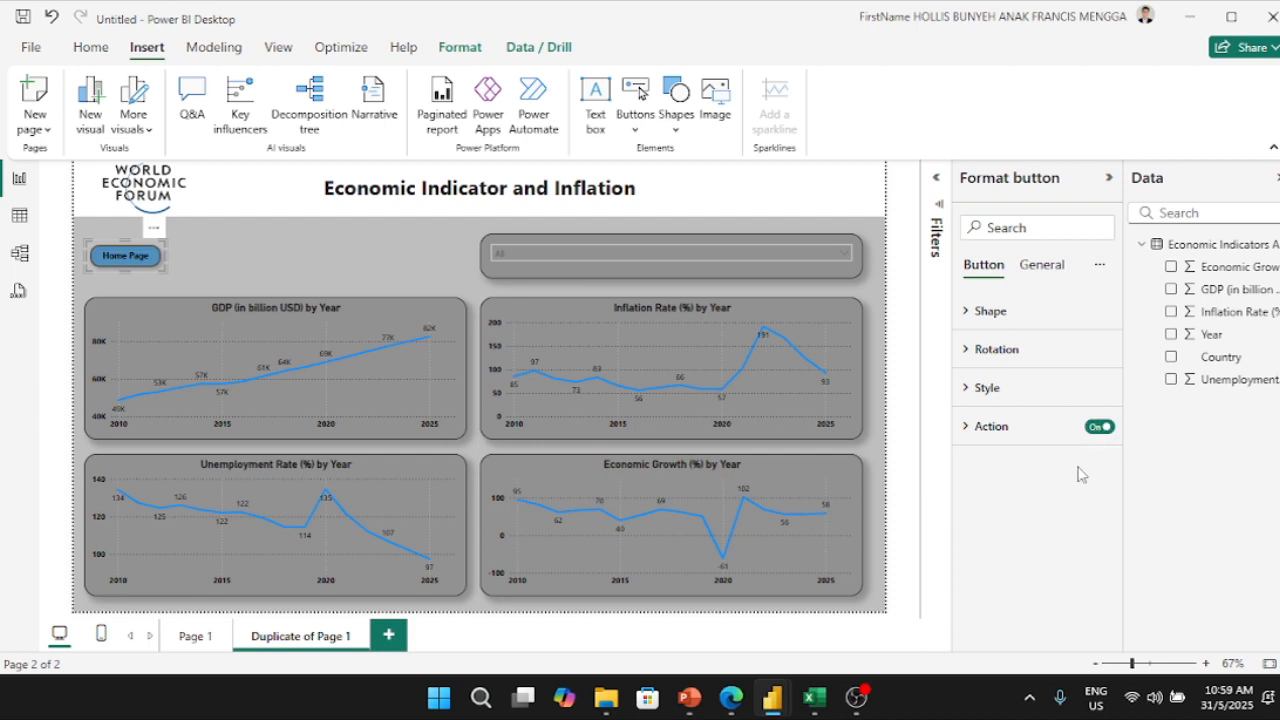
pyautogui.click(985, 427)
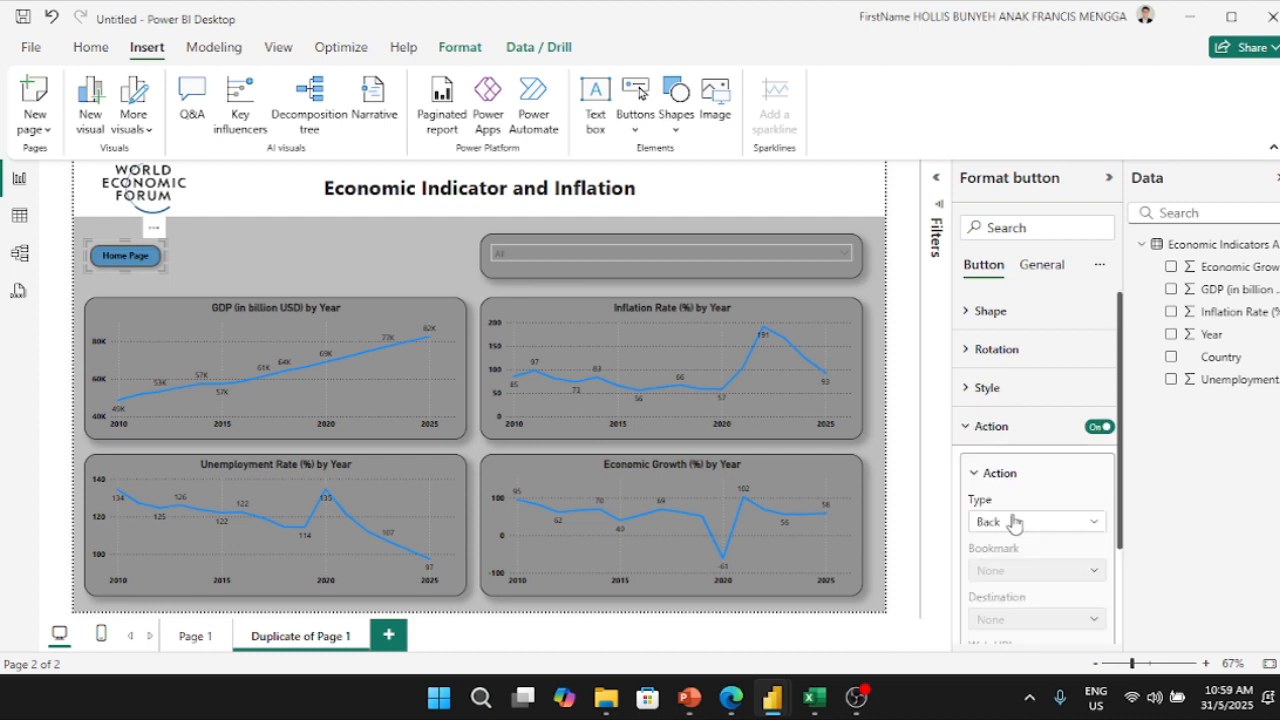
pyautogui.click(1000, 524)
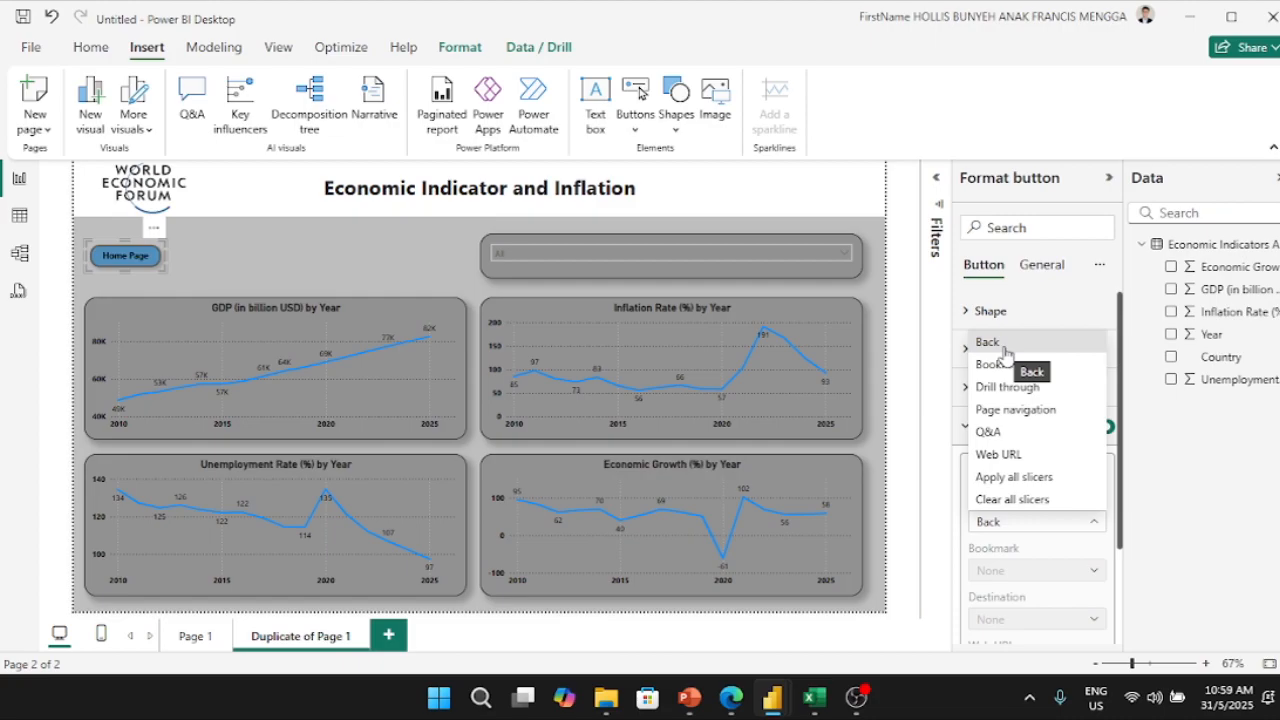
pyautogui.click(1019, 412)
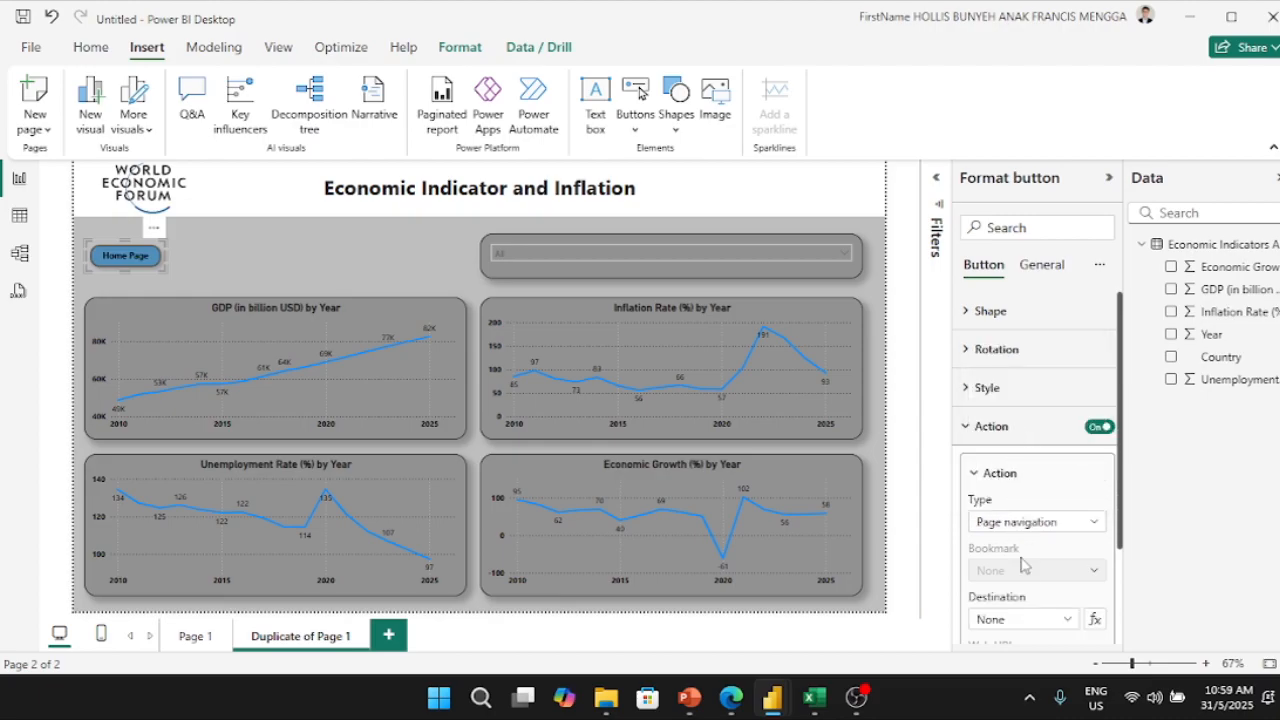
pyautogui.click(1016, 619)
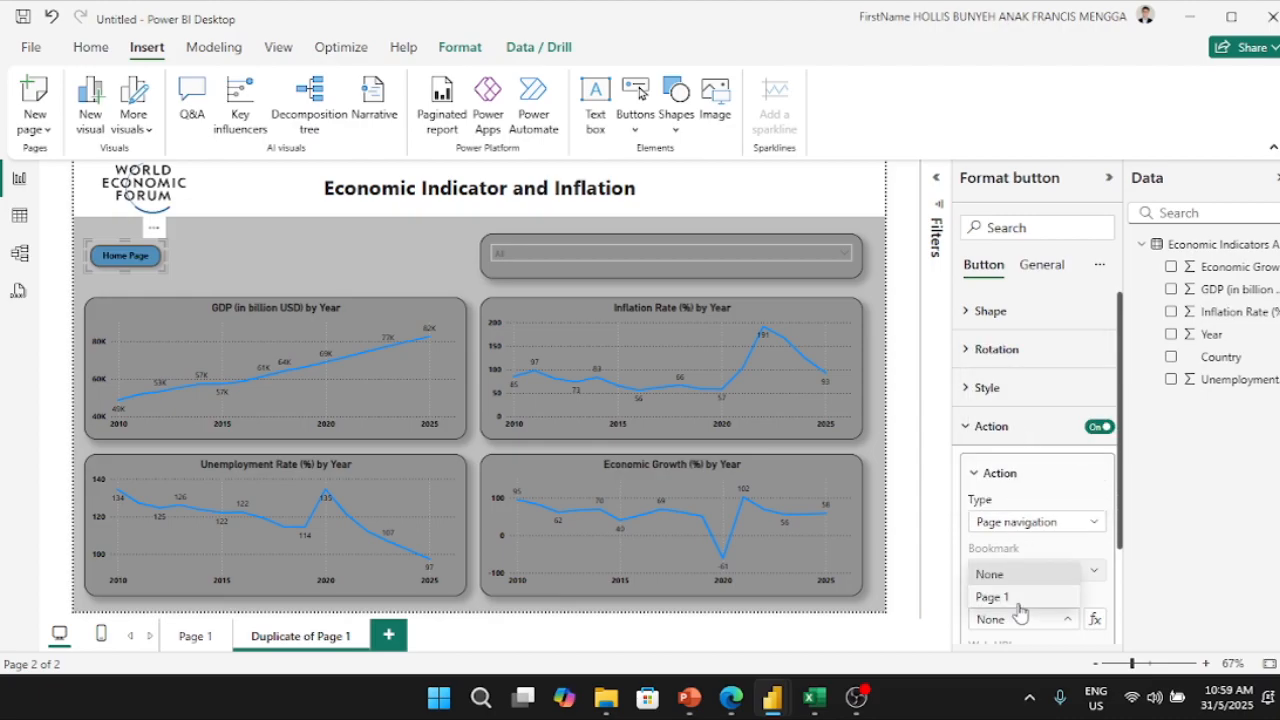
pyautogui.click(1016, 598)
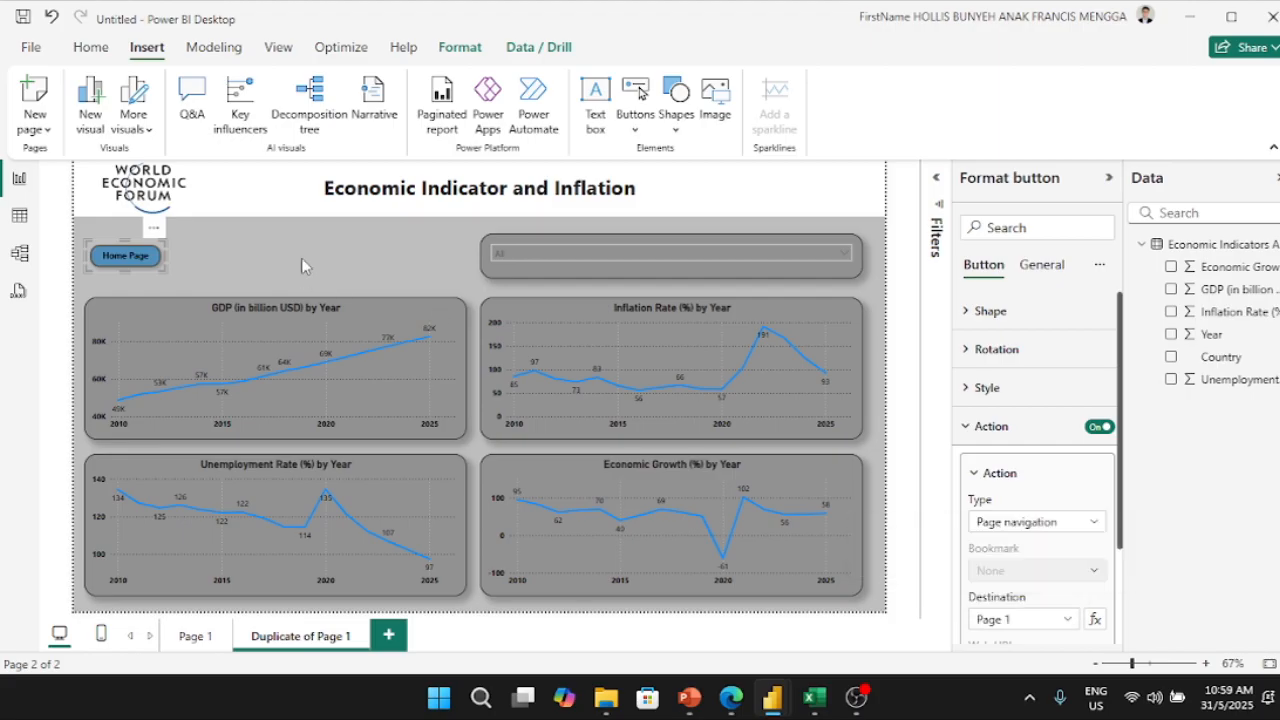
# Step: Test the Home Page button's link to Page 1 twice, returning to the duplicated page each time
pyautogui.click(193, 265)
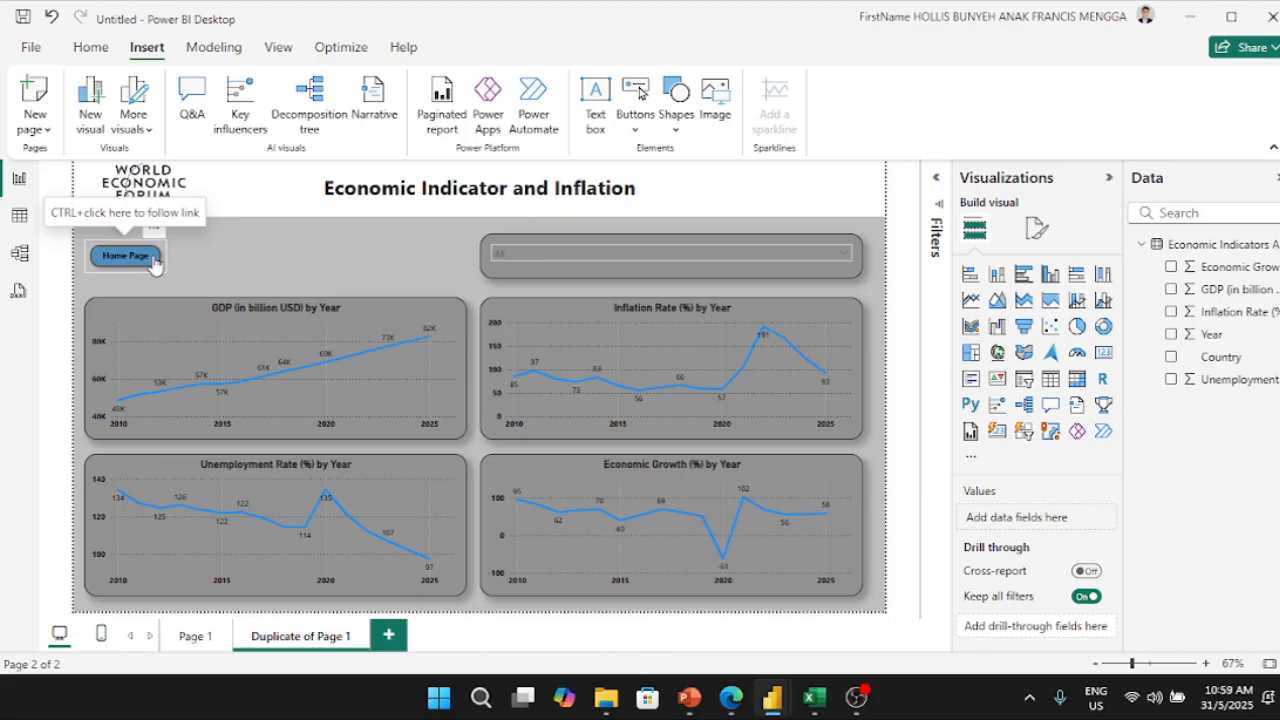
pyautogui.keyDown('ctrl'); pyautogui.click(150, 257); pyautogui.keyUp('ctrl')
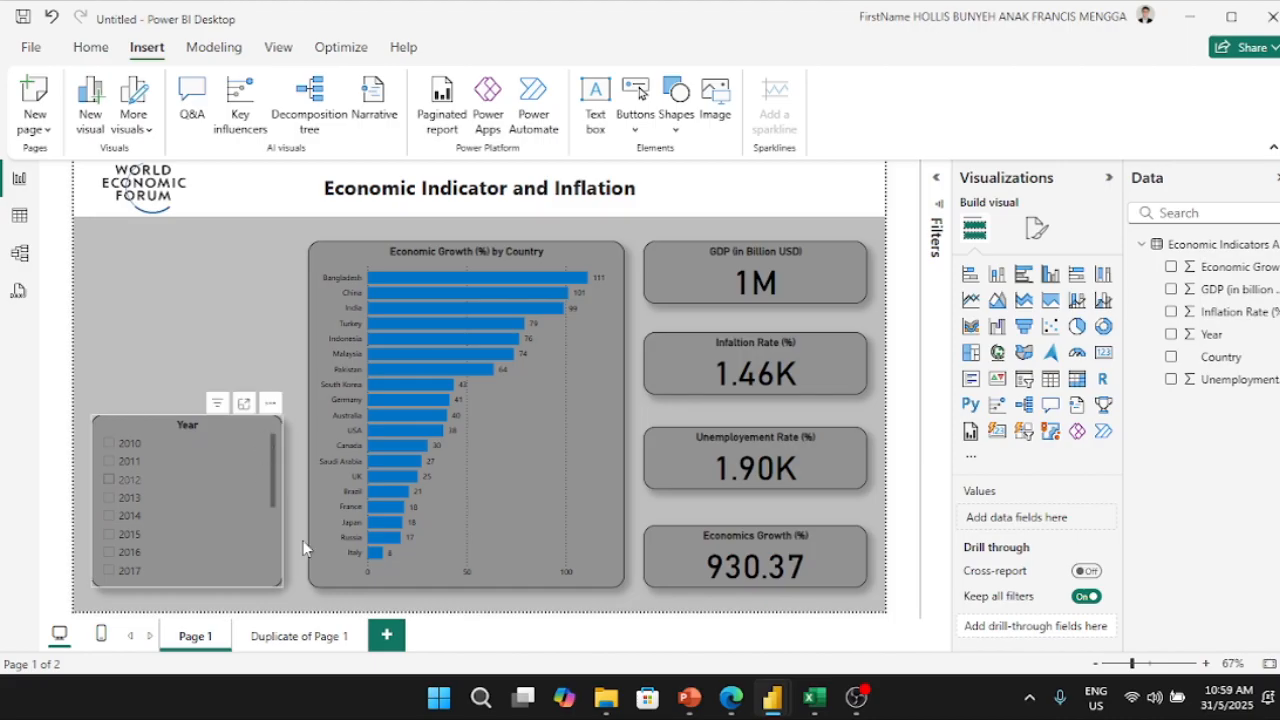
pyautogui.click(305, 637)
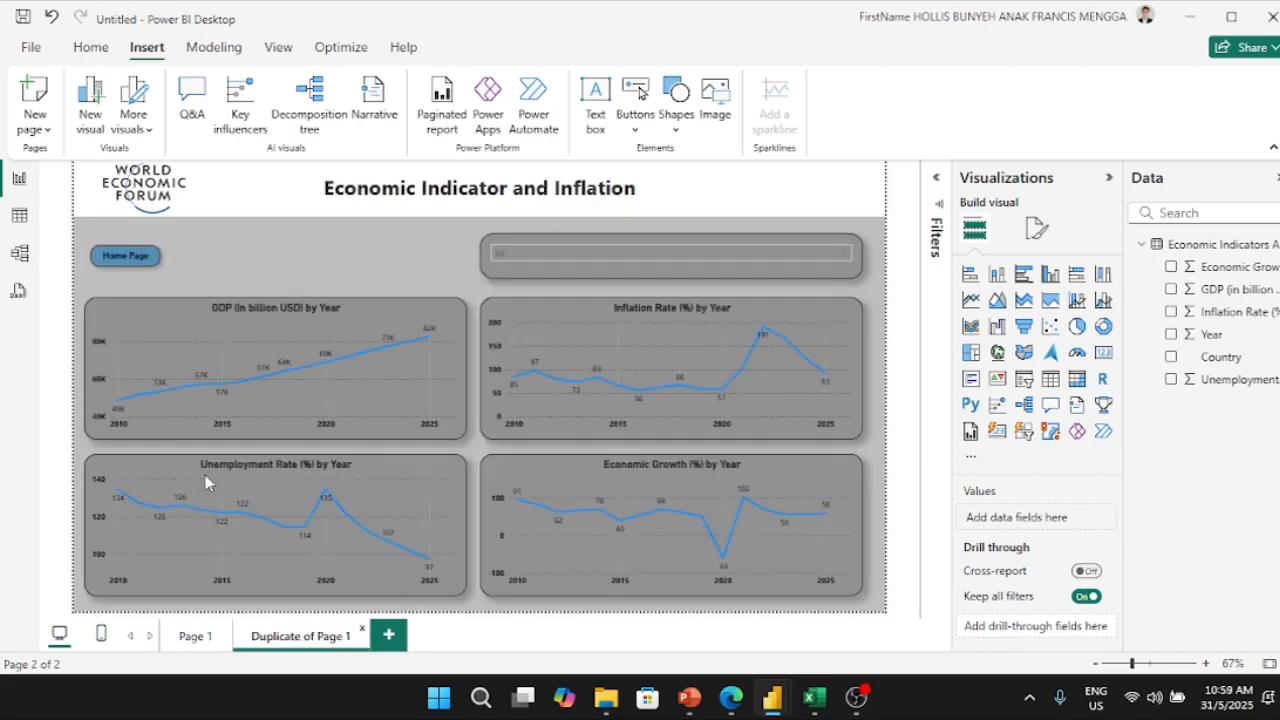
pyautogui.keyDown('ctrl'); pyautogui.click(122, 258); pyautogui.keyUp('ctrl')
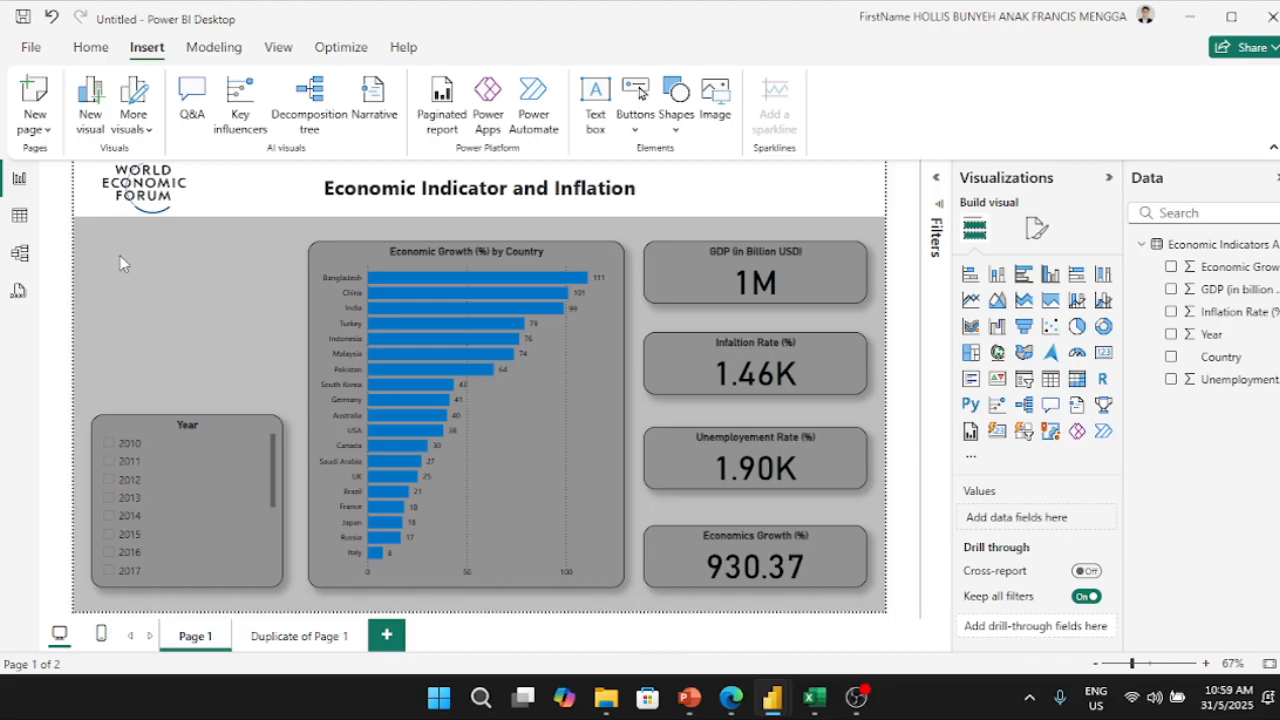
pyautogui.click(300, 636)
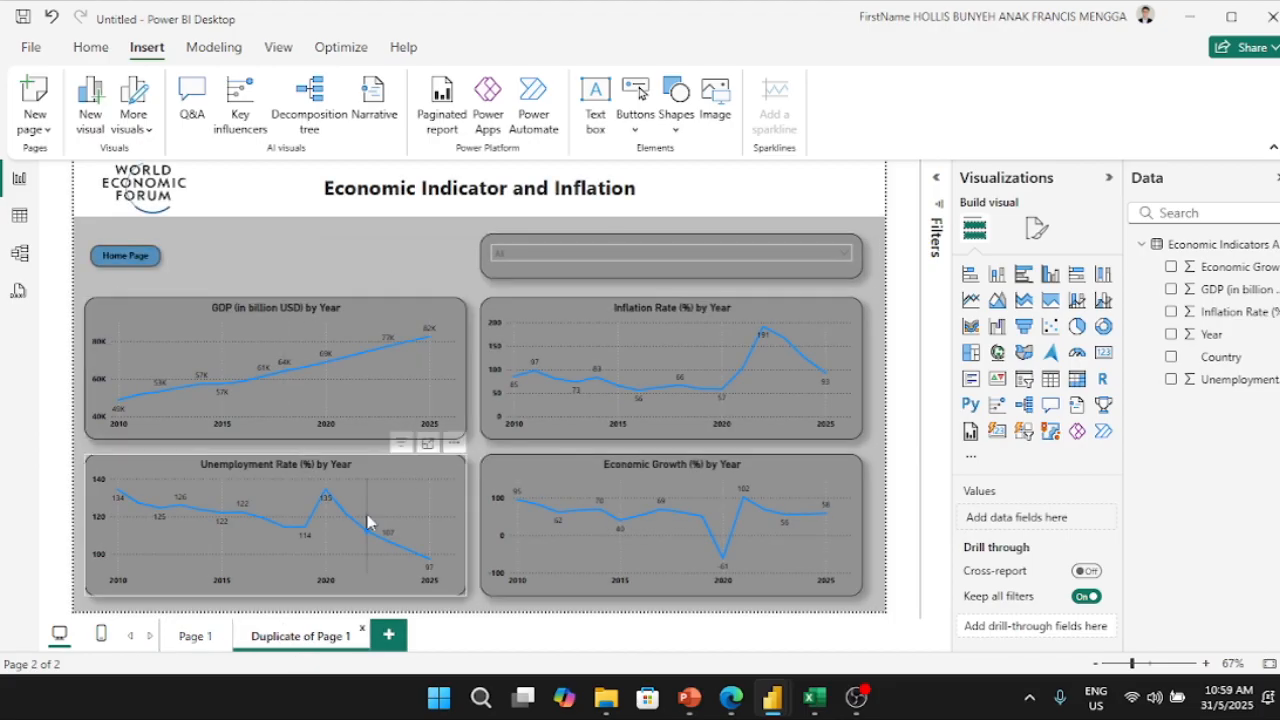
# Step: Rename the duplicated page to Time Series Trend, checking the page name used in the World Economics Forum report
pyautogui.rightClick(297, 633)
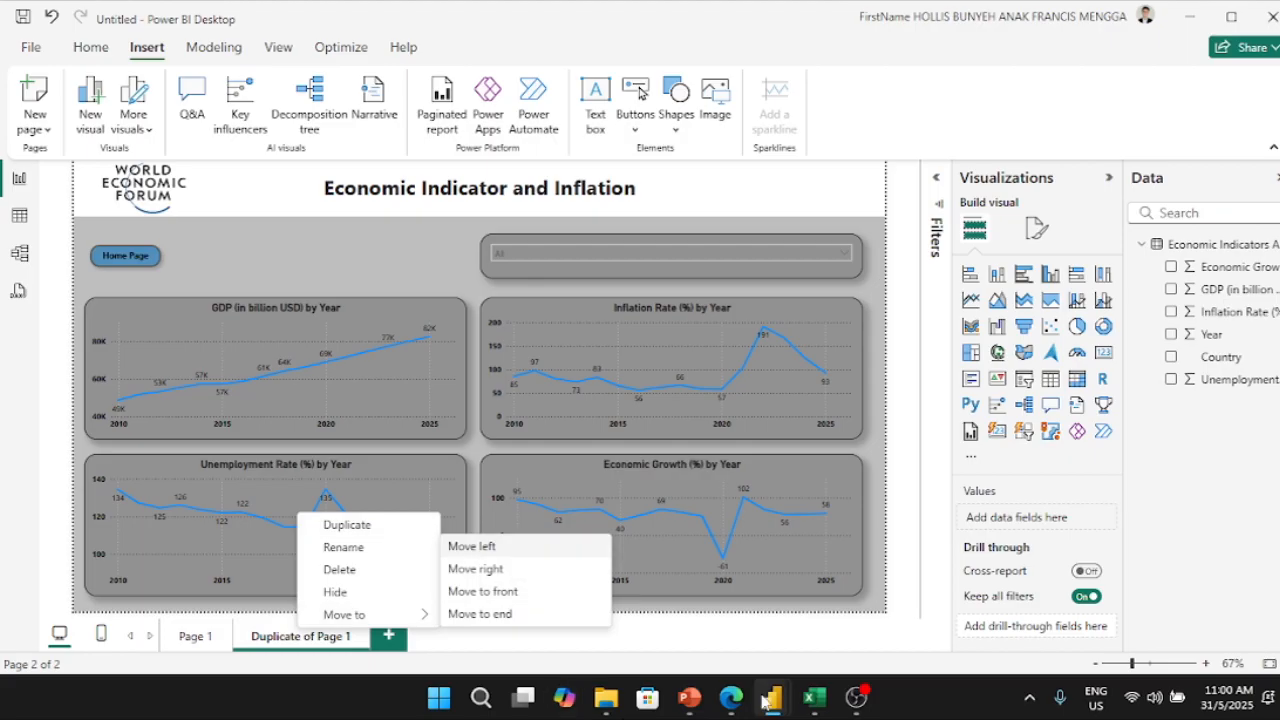
pyautogui.moveTo(763, 680)
pyautogui.click(765, 645)
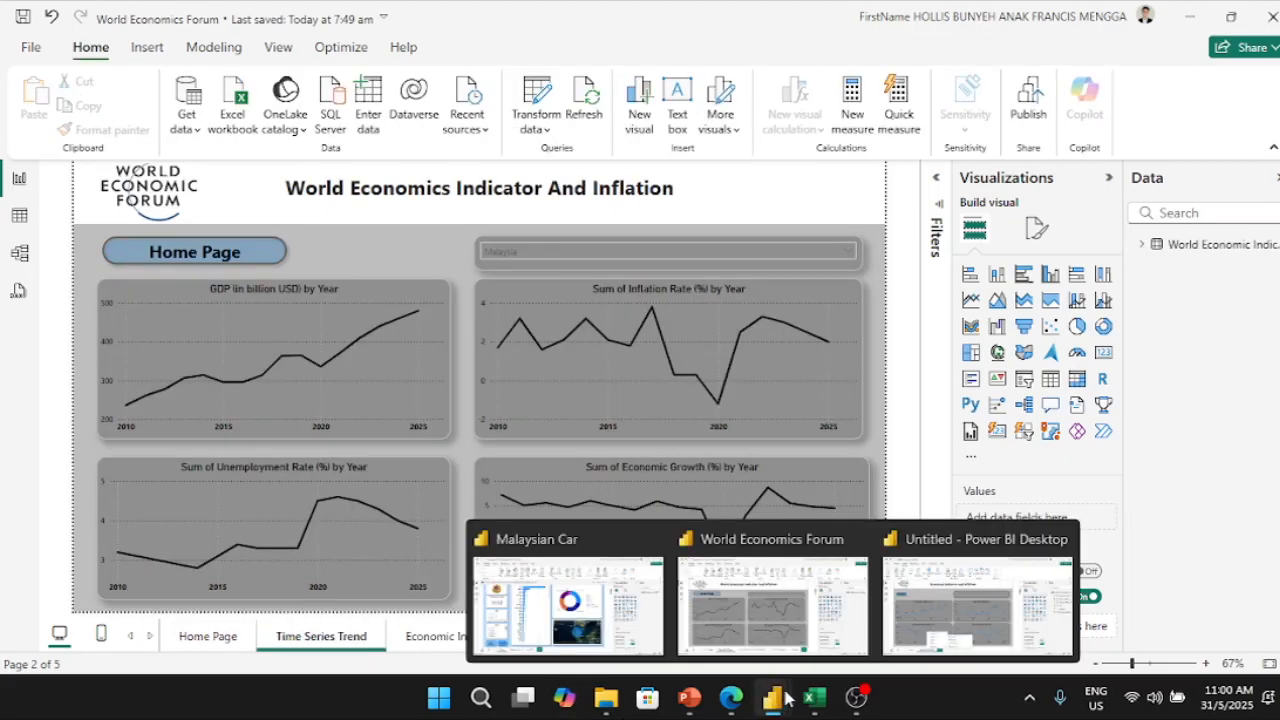
pyautogui.click(940, 608)
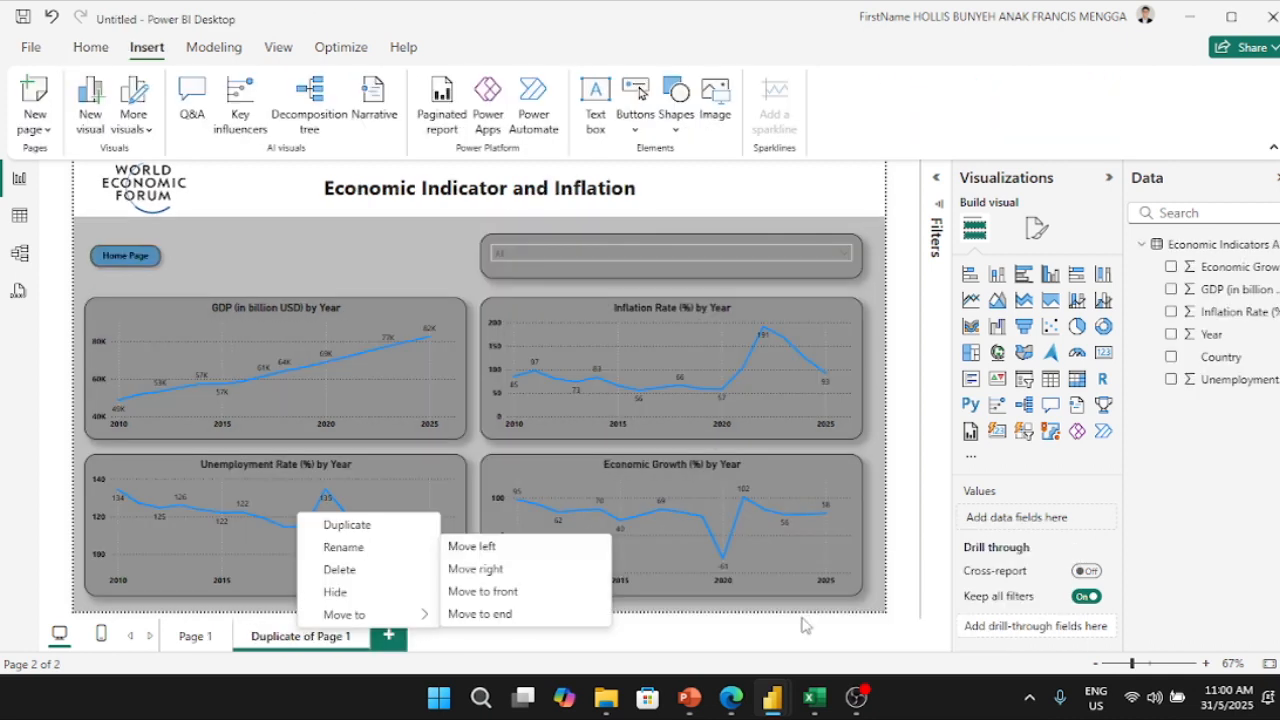
pyautogui.click(376, 550)
pyautogui.write('Tim')
pyautogui.hotkey('ctrl', 'a')
pyautogui.write('Time S')
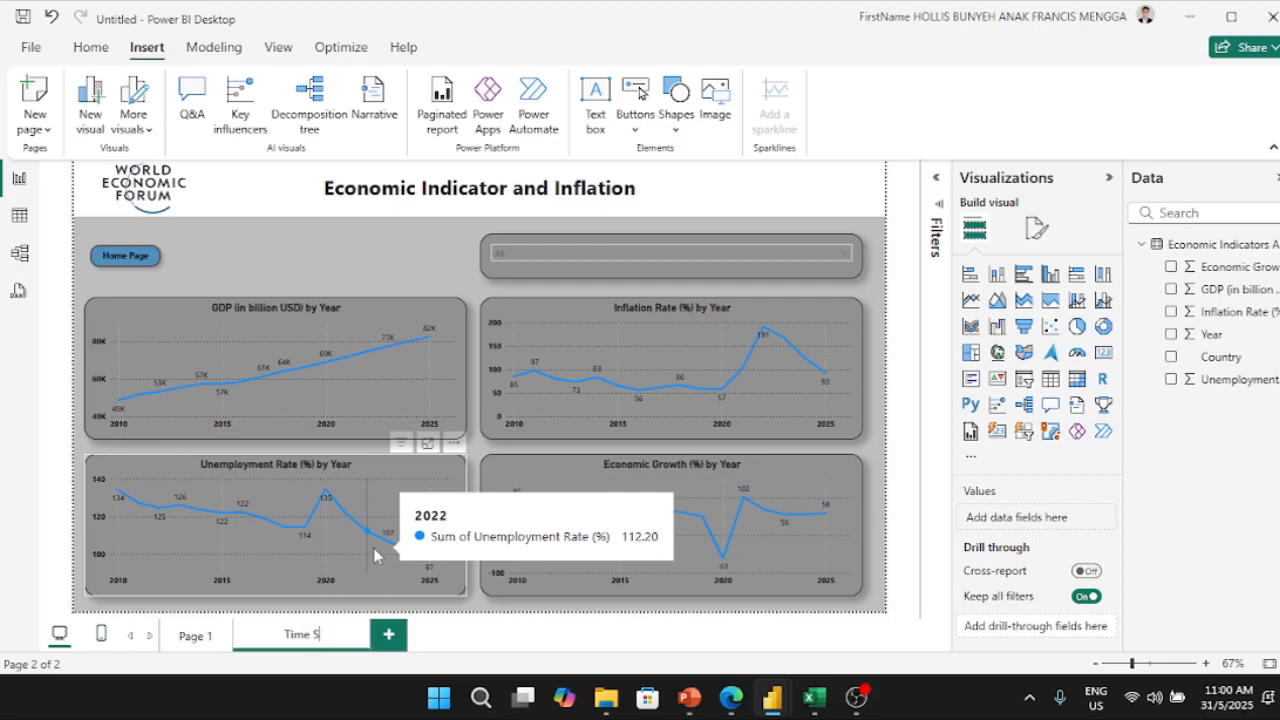
pyautogui.write('eries Trend')
pyautogui.click(446, 634)
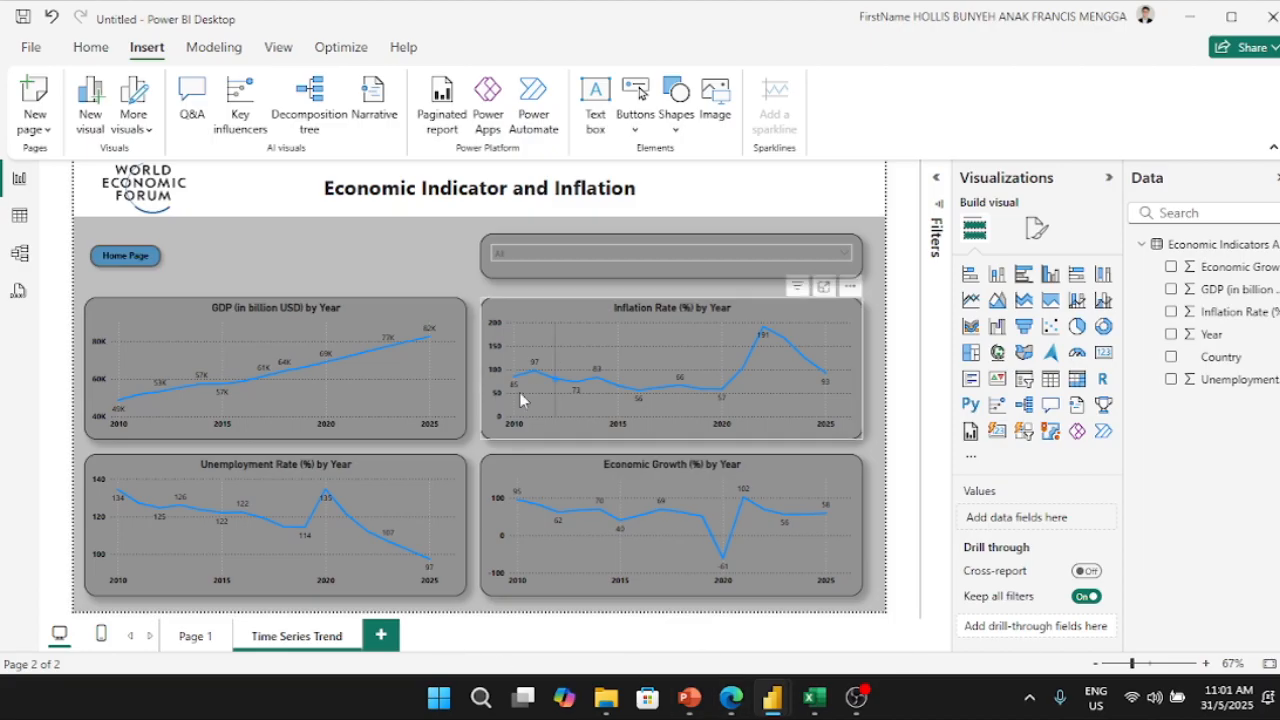
# Step: Insert a blank button and place it just beside the Home Page button, level with it
pyautogui.click(635, 118)
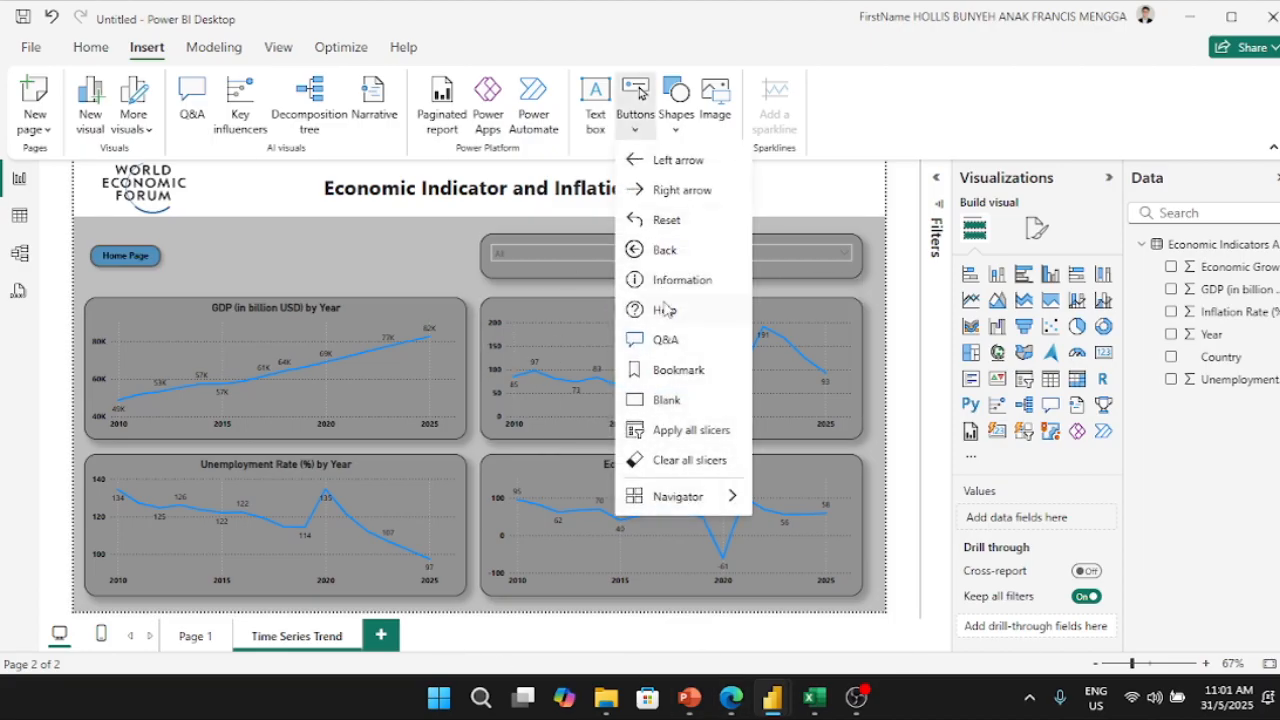
pyautogui.click(640, 399)
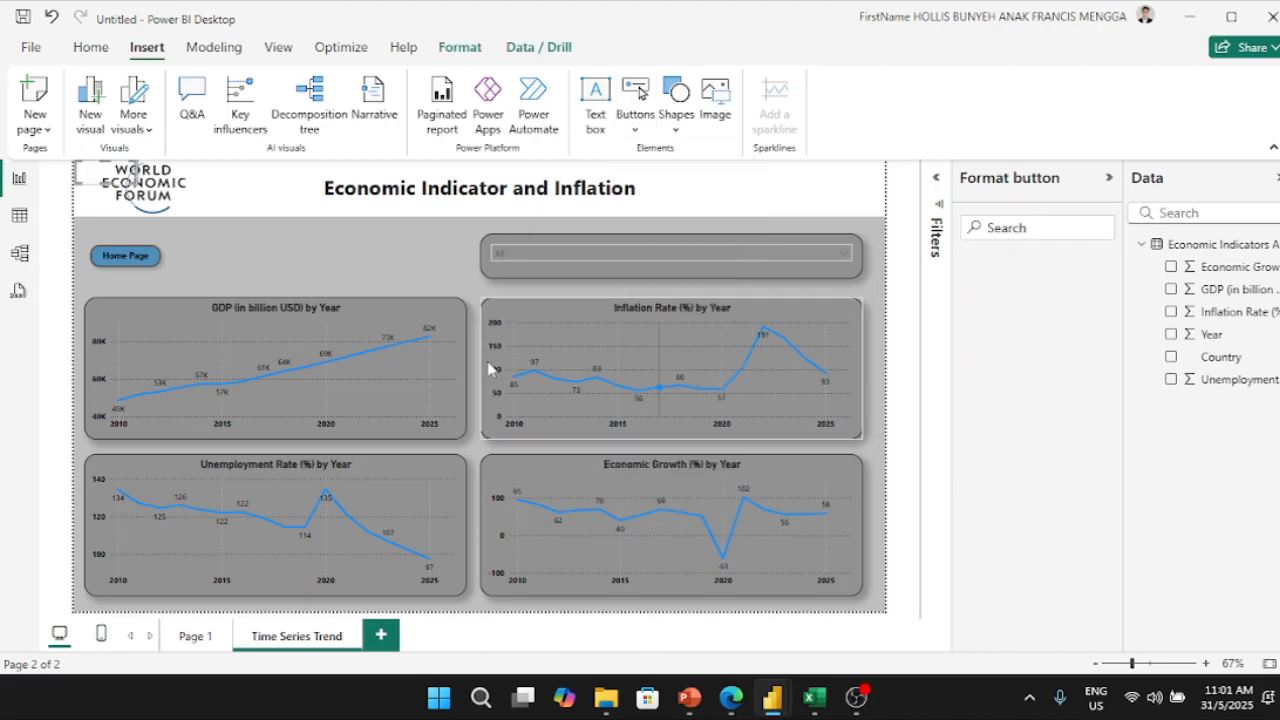
pyautogui.moveTo(120, 178); pyautogui.dragTo(231, 261)
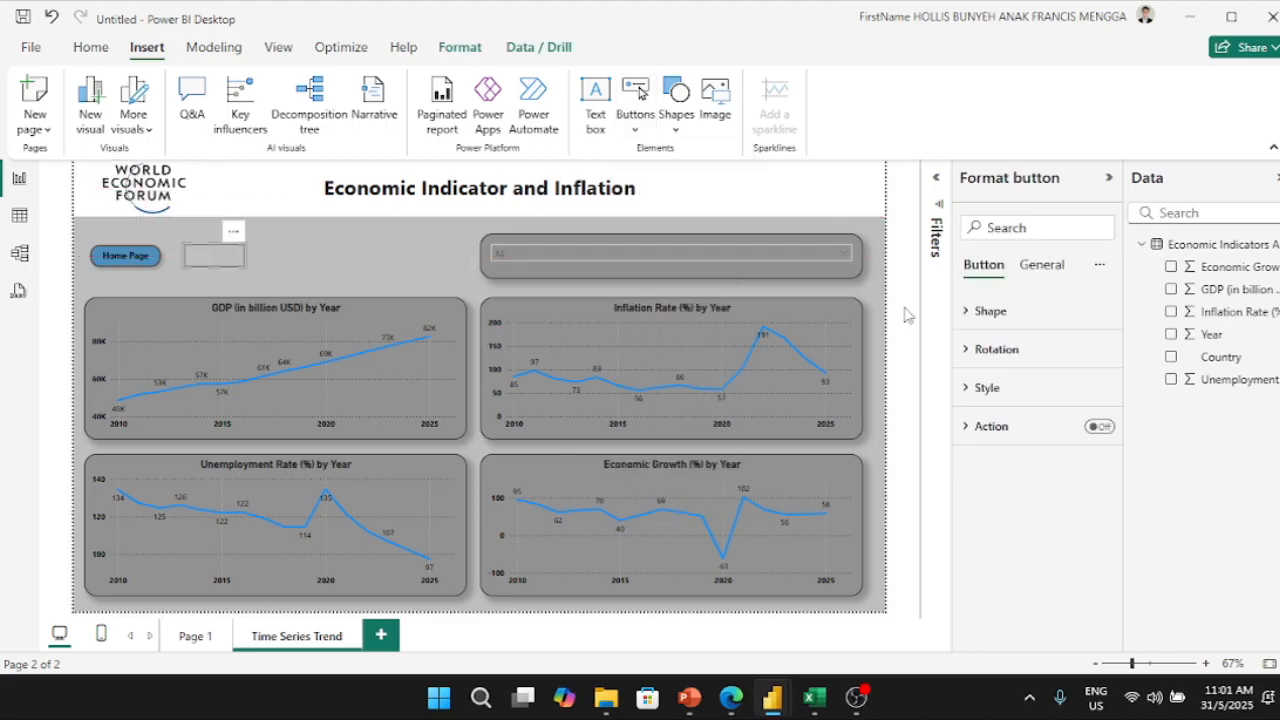
# Step: Turn on the fill in the new blank button's default-state style
pyautogui.click(969, 318)
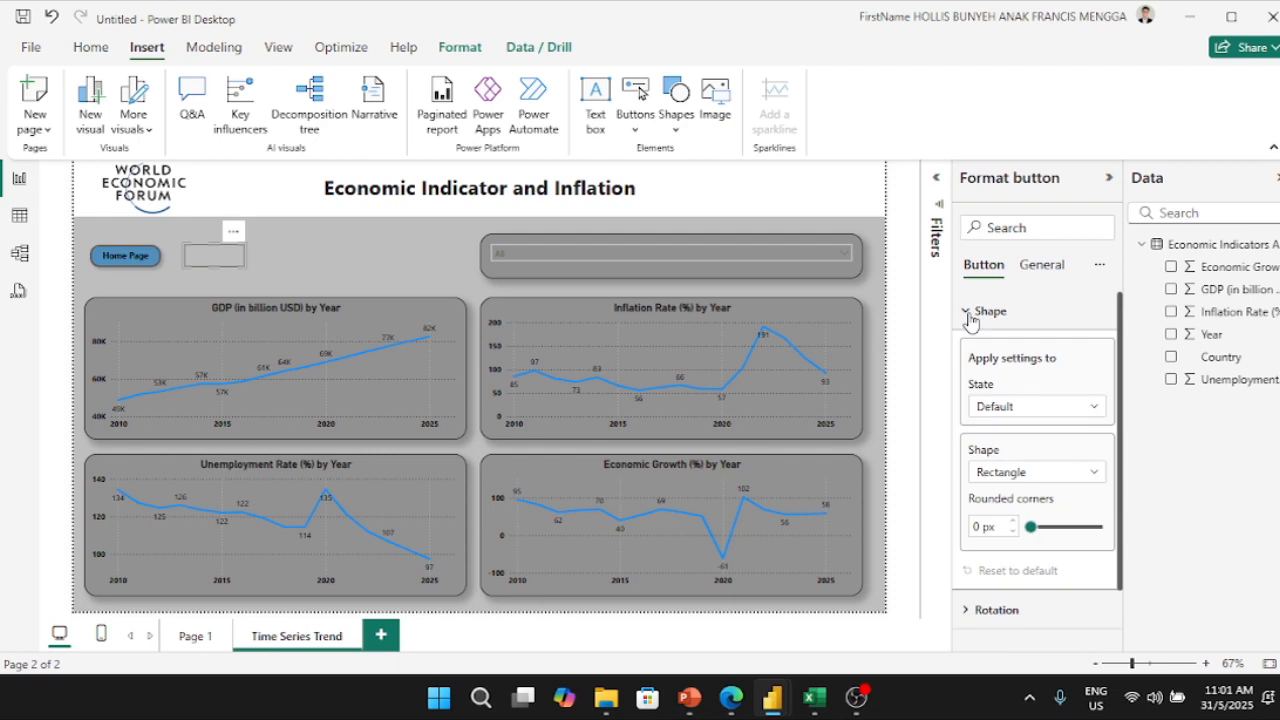
pyautogui.scroll(-1, 1022, 440)
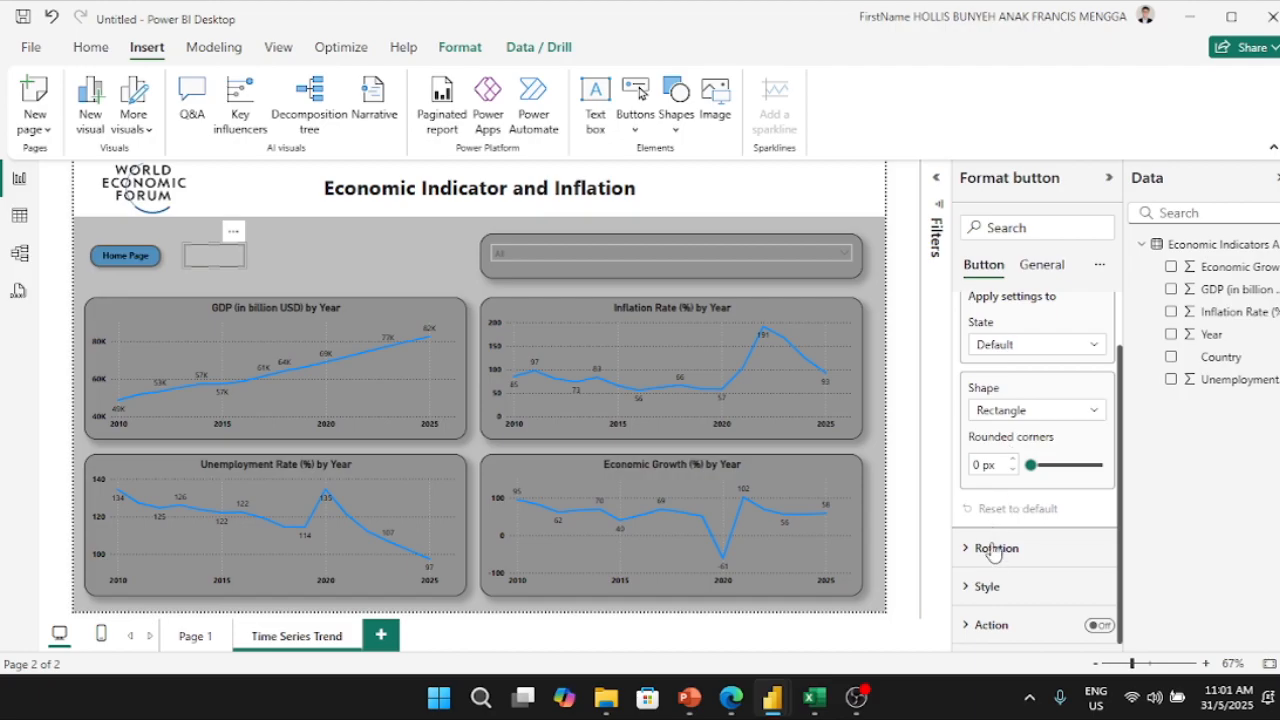
pyautogui.click(985, 587)
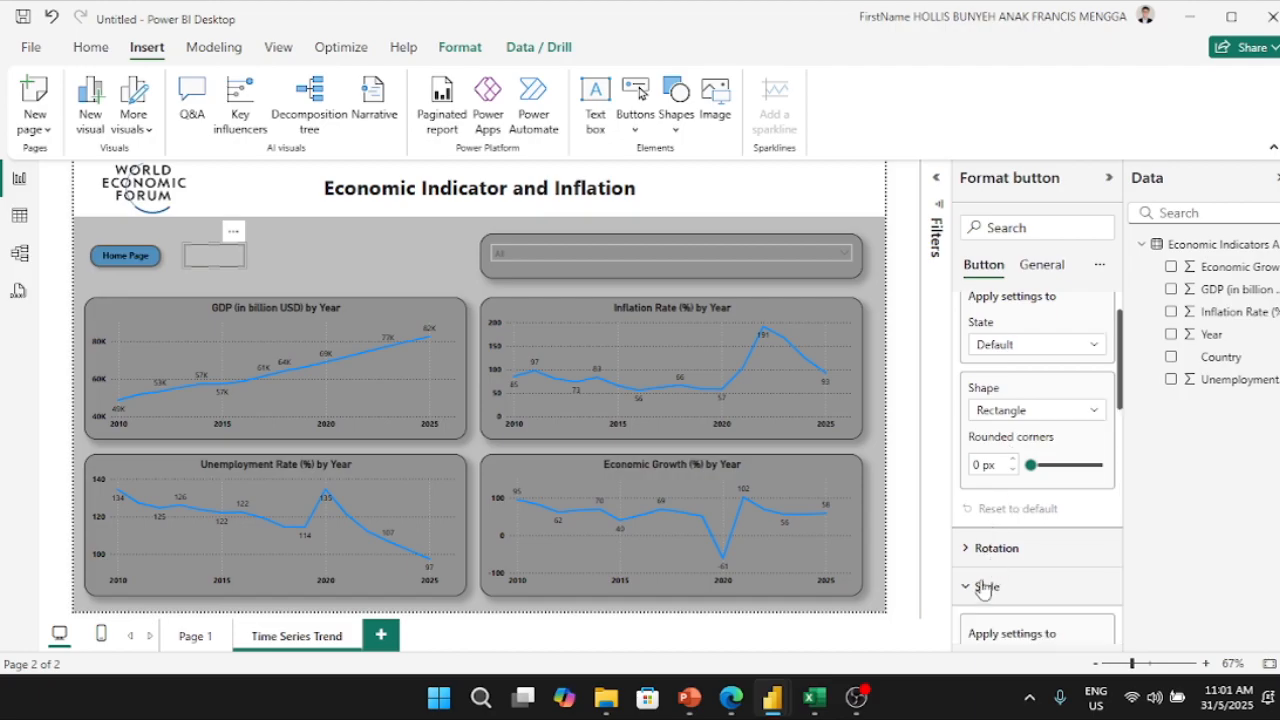
pyautogui.scroll(-5, 983, 578)
pyautogui.scroll(5, 987, 530)
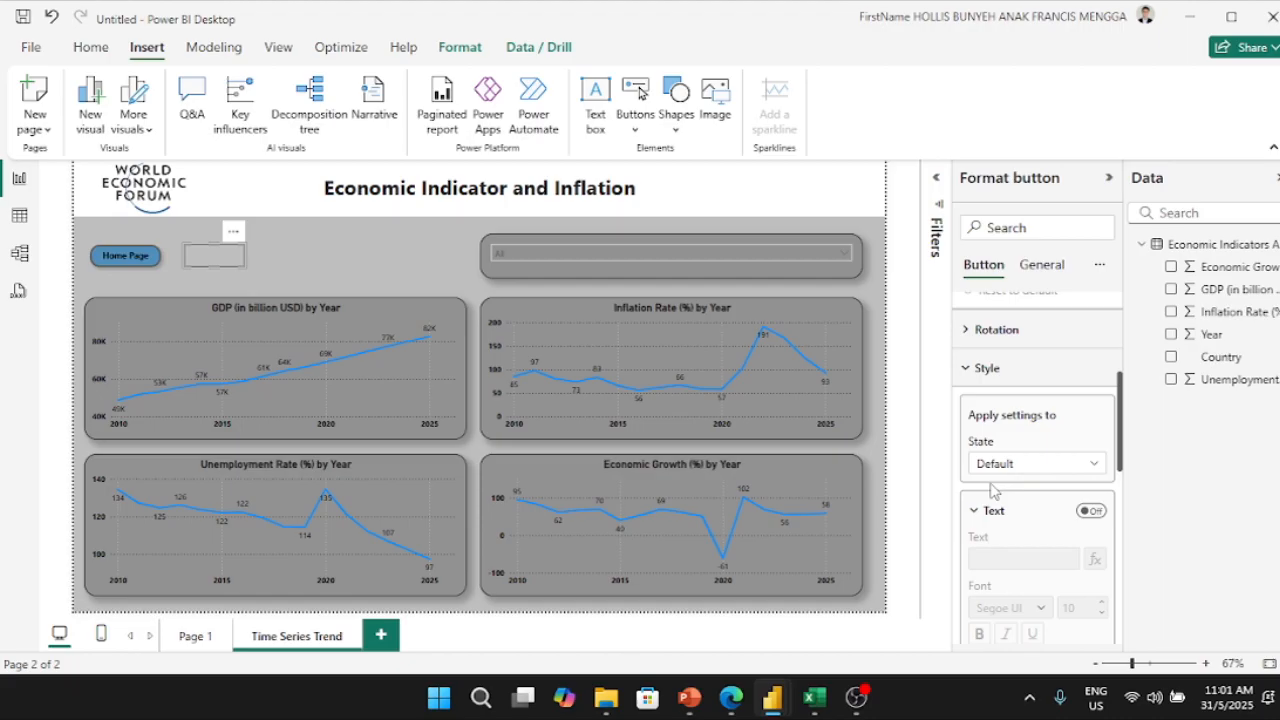
pyautogui.click(1000, 379)
pyautogui.click(987, 590)
pyautogui.scroll(-5, 995, 570)
pyautogui.scroll(3, 1000, 555)
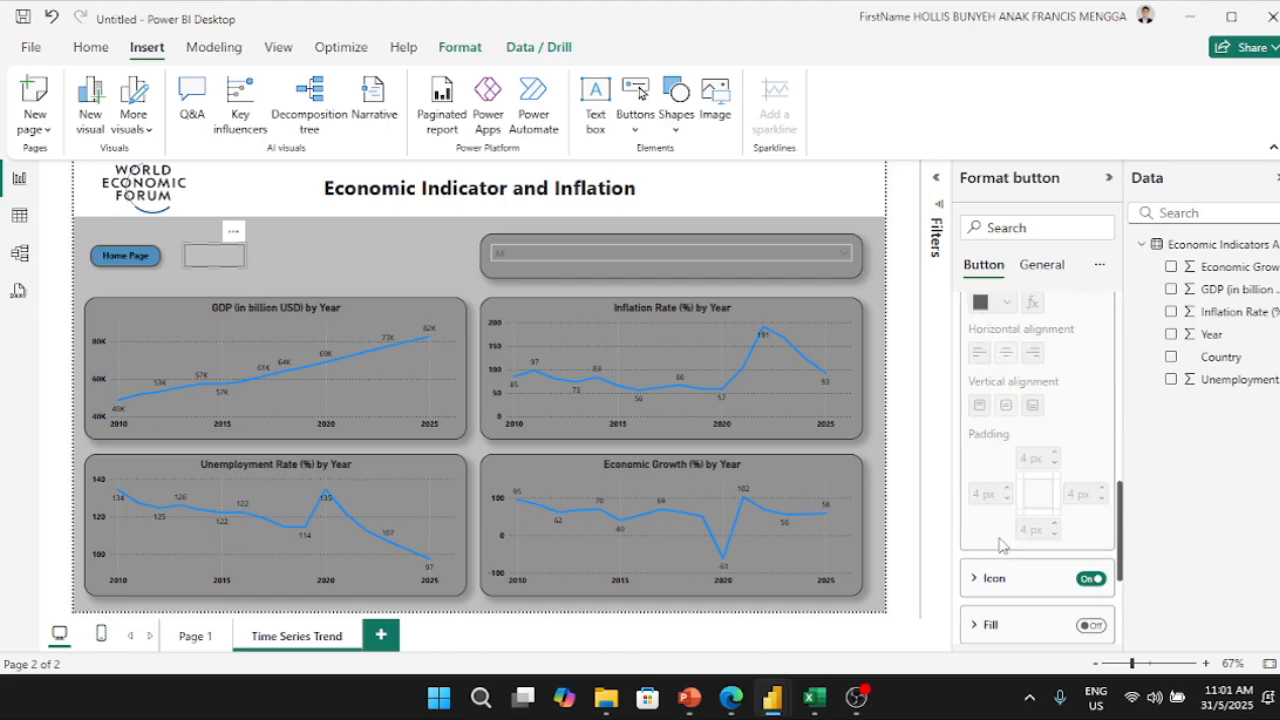
pyautogui.scroll(-3, 1054, 590)
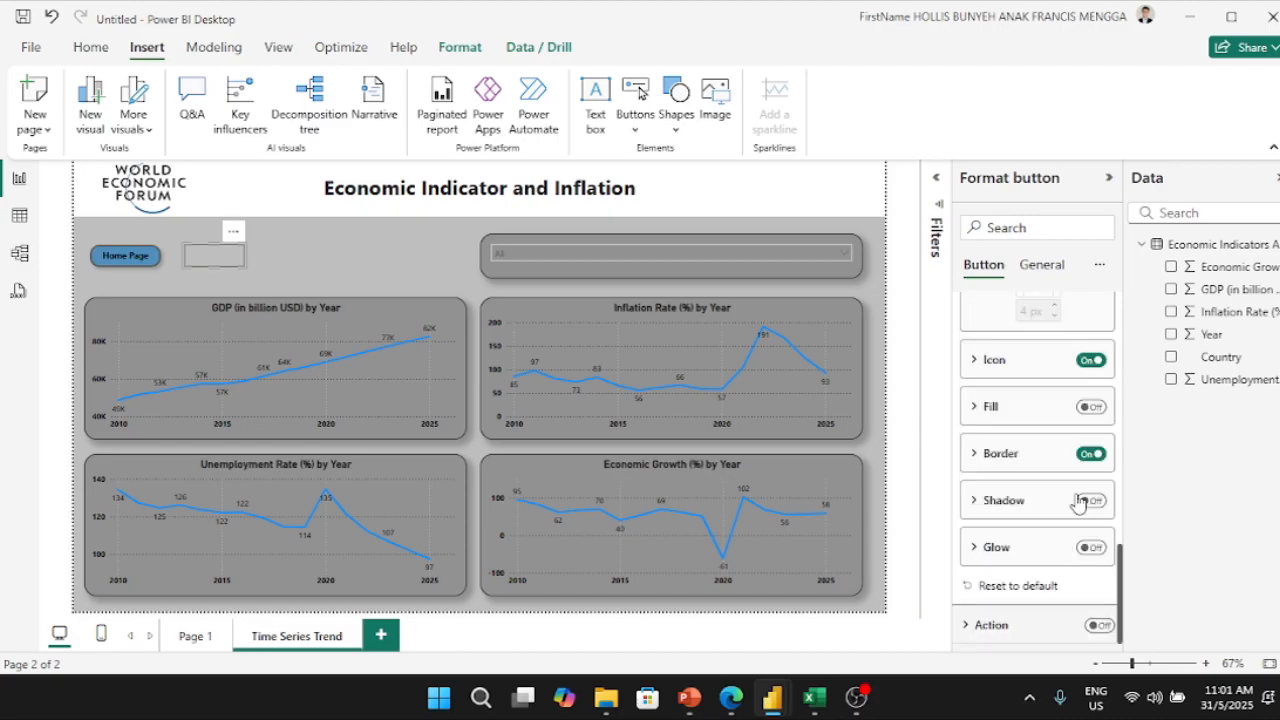
pyautogui.click(1089, 408)
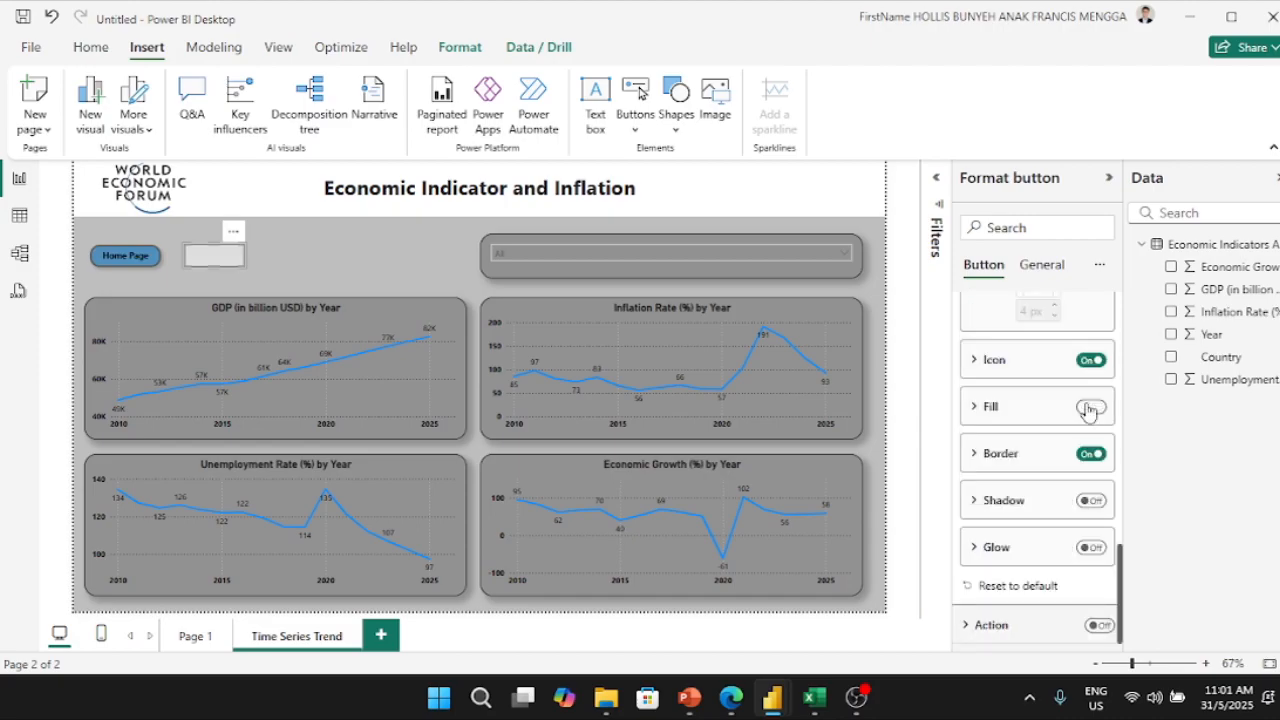
# Step: Set the new button's fill color to light blue from the preset colors
pyautogui.click(988, 409)
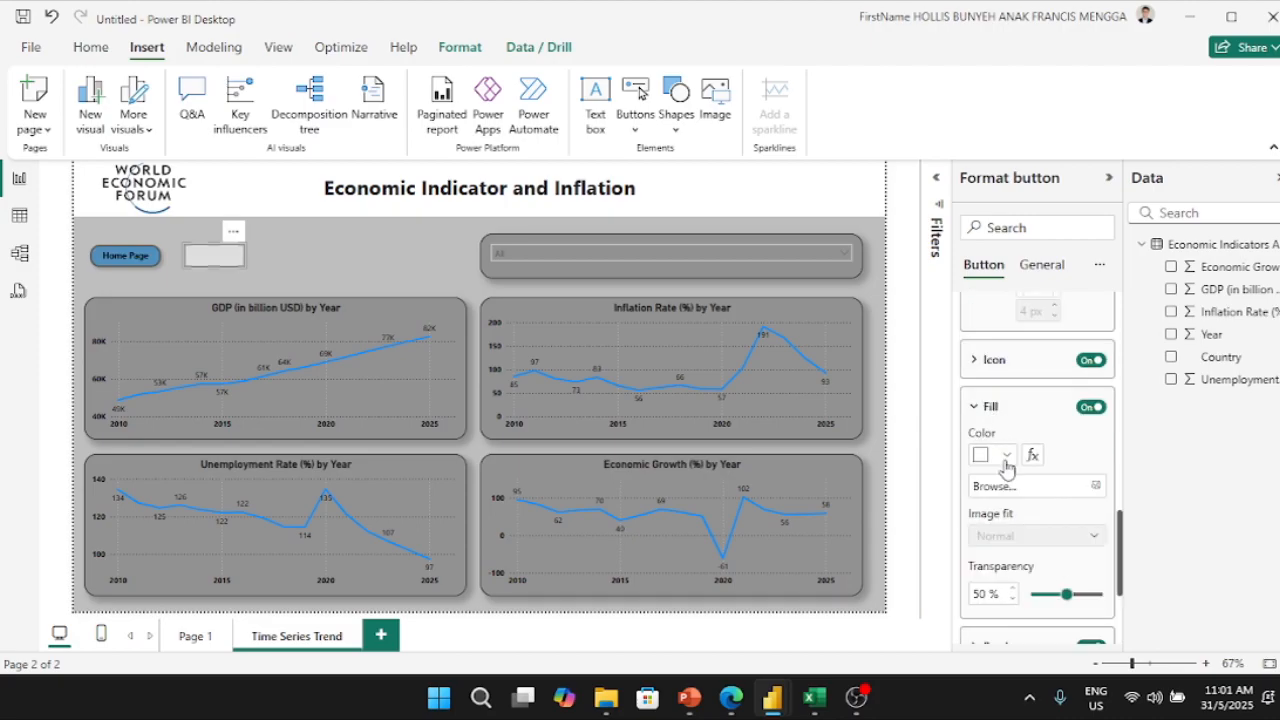
pyautogui.click(1006, 455)
pyautogui.click(1015, 428)
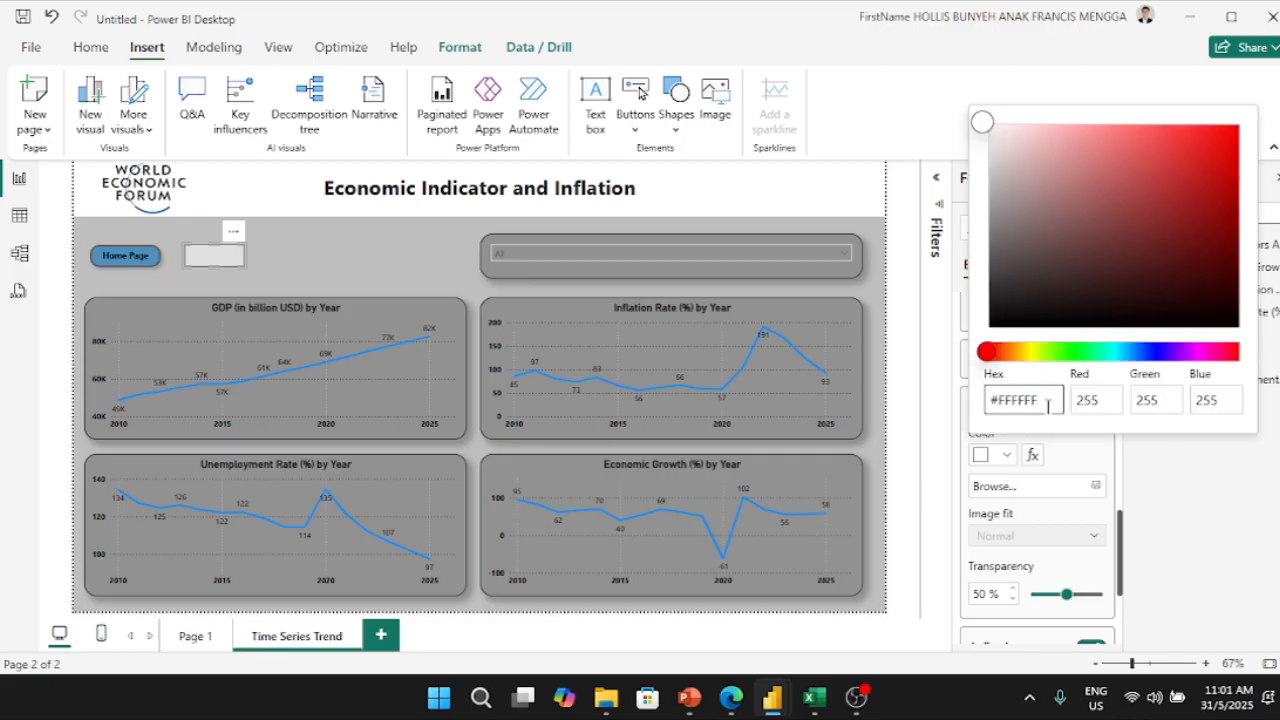
pyautogui.click(1110, 352)
pyautogui.moveTo(1113, 355); pyautogui.dragTo(1119, 354)
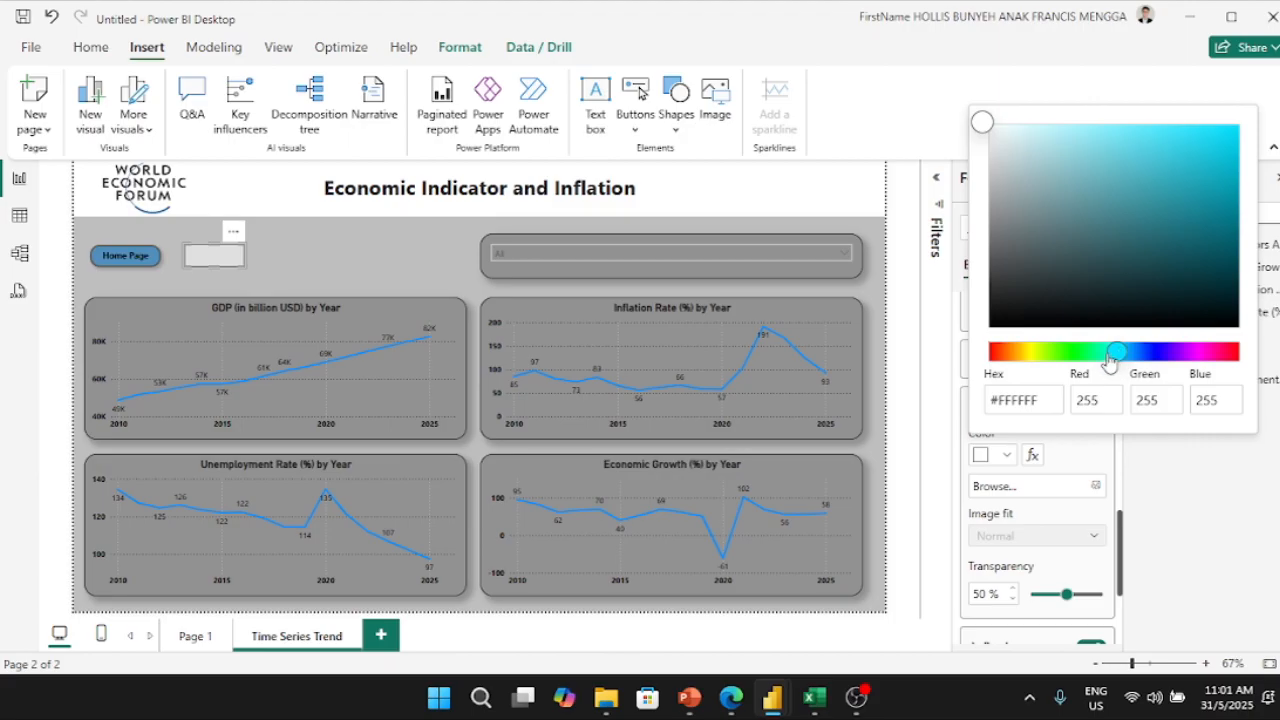
pyautogui.click(1002, 458)
pyautogui.click(1046, 228)
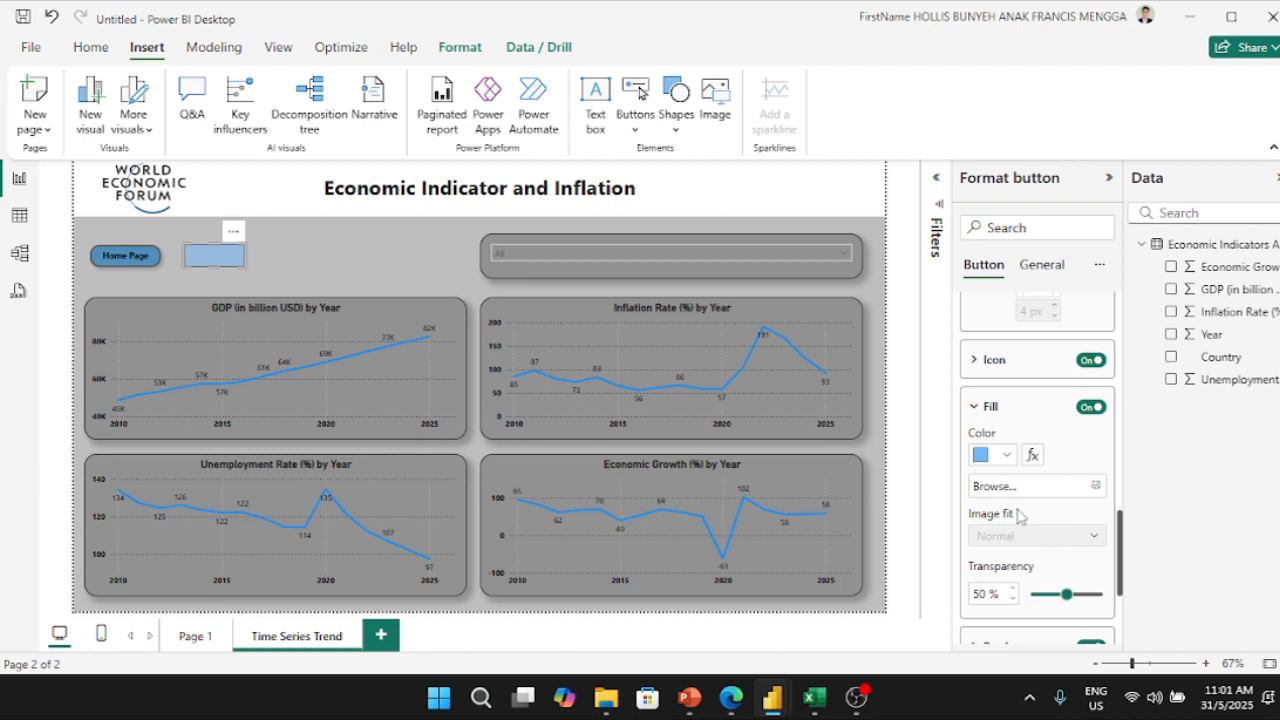
pyautogui.scroll(10, 1020, 515)
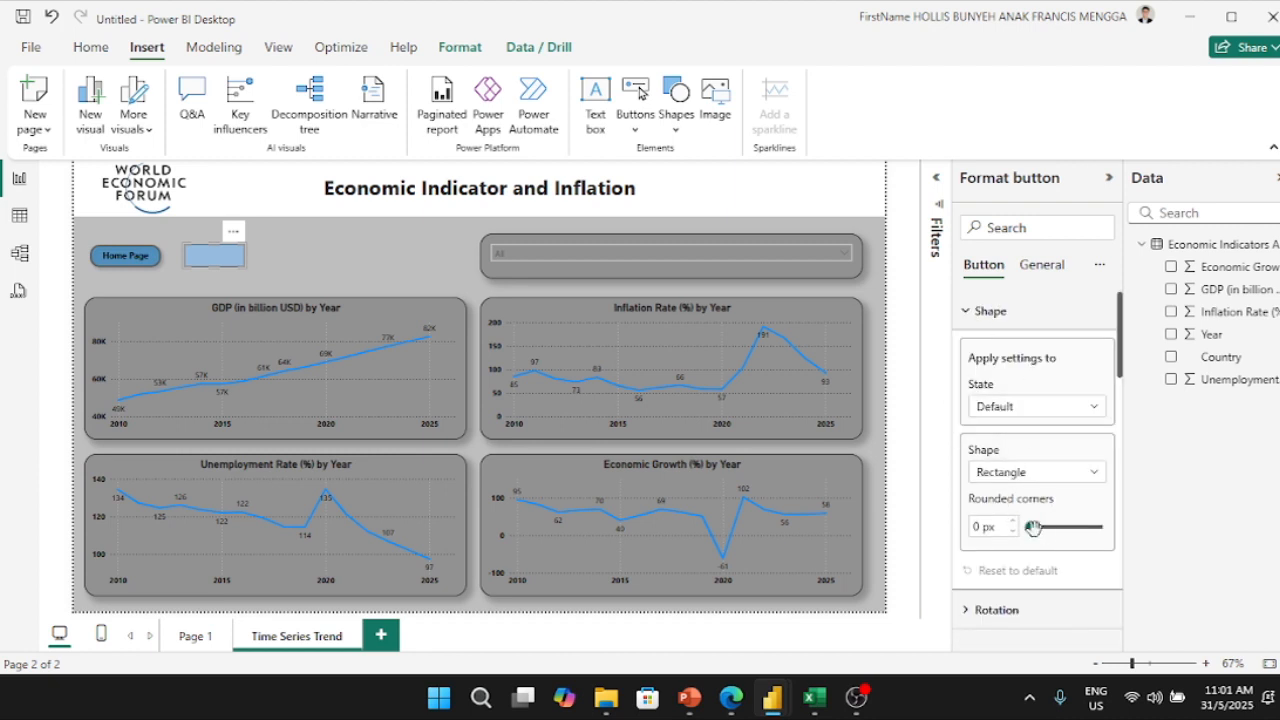
# Step: Round the corners of the new button's rectangle shape to 46 px
pyautogui.moveTo(1031, 527); pyautogui.dragTo(1063, 528)
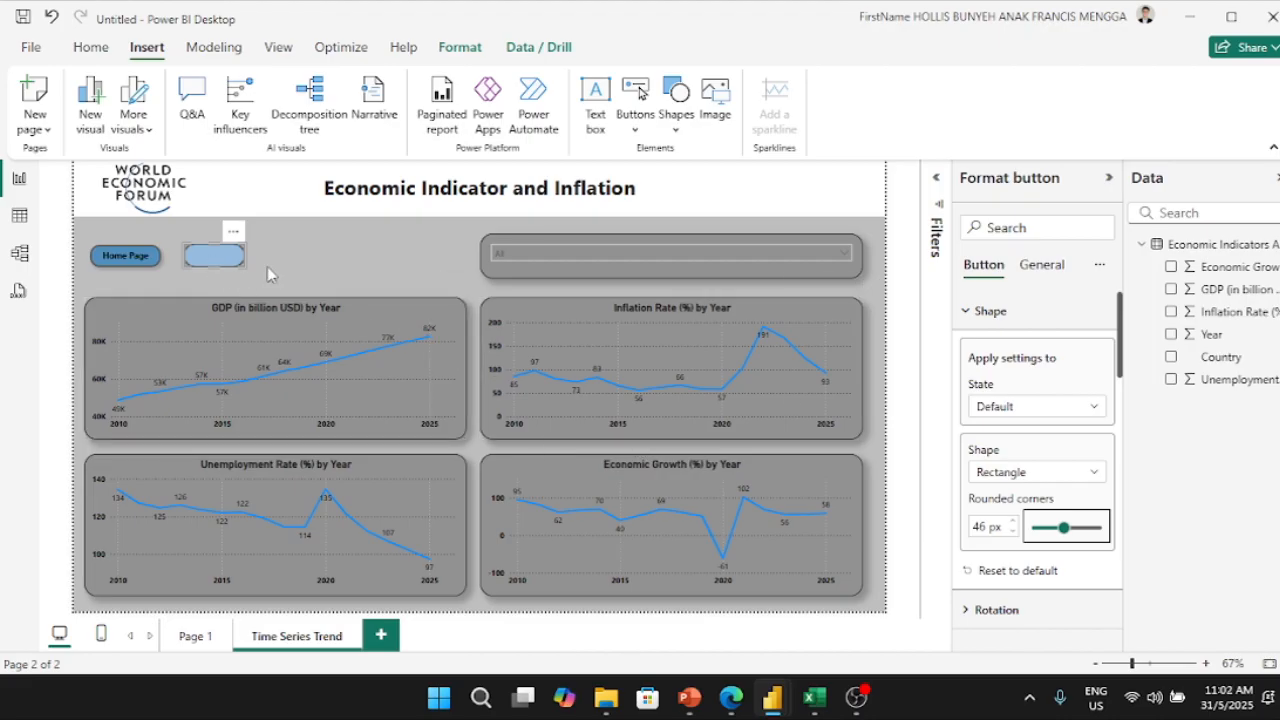
pyautogui.click(1036, 266)
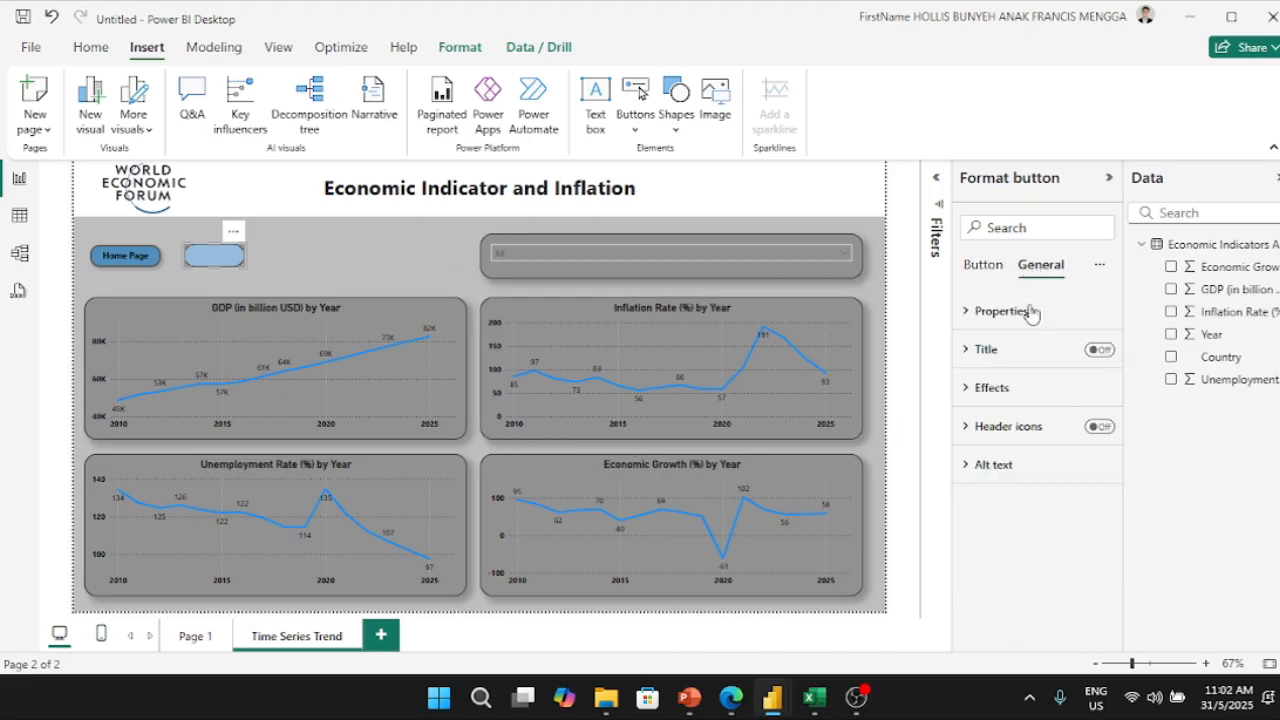
pyautogui.click(1099, 351)
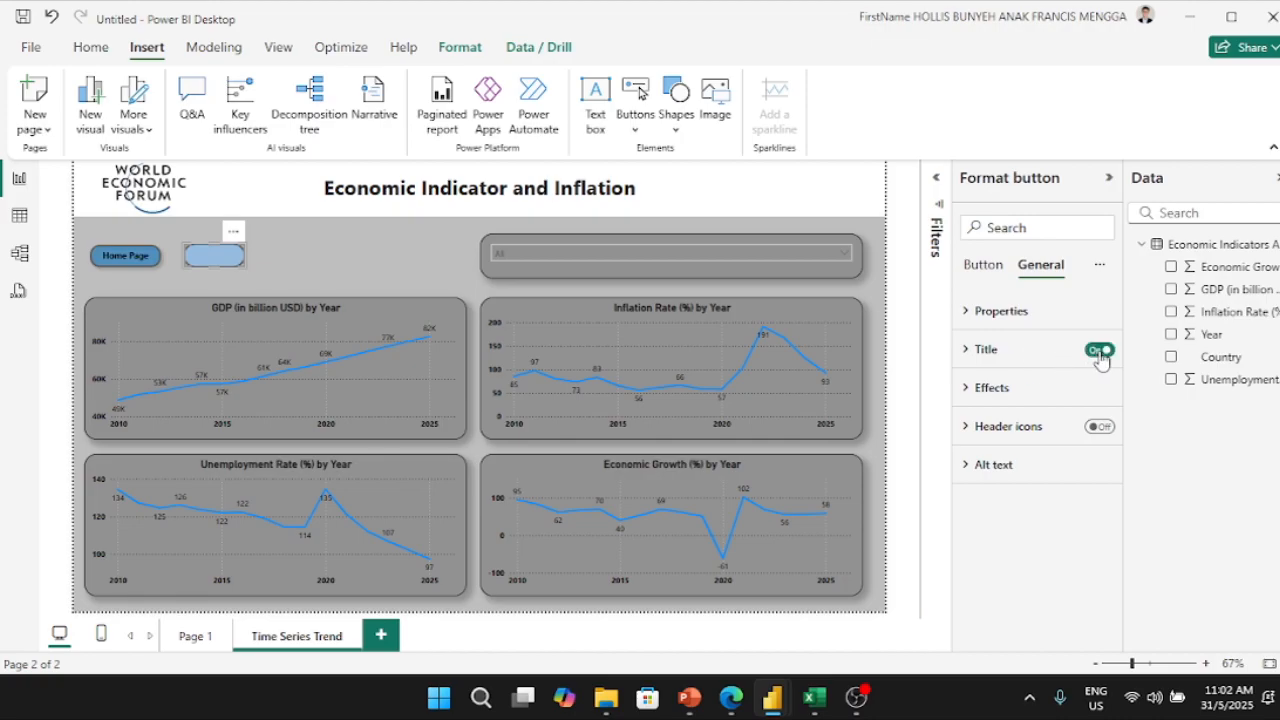
pyautogui.click(1099, 354)
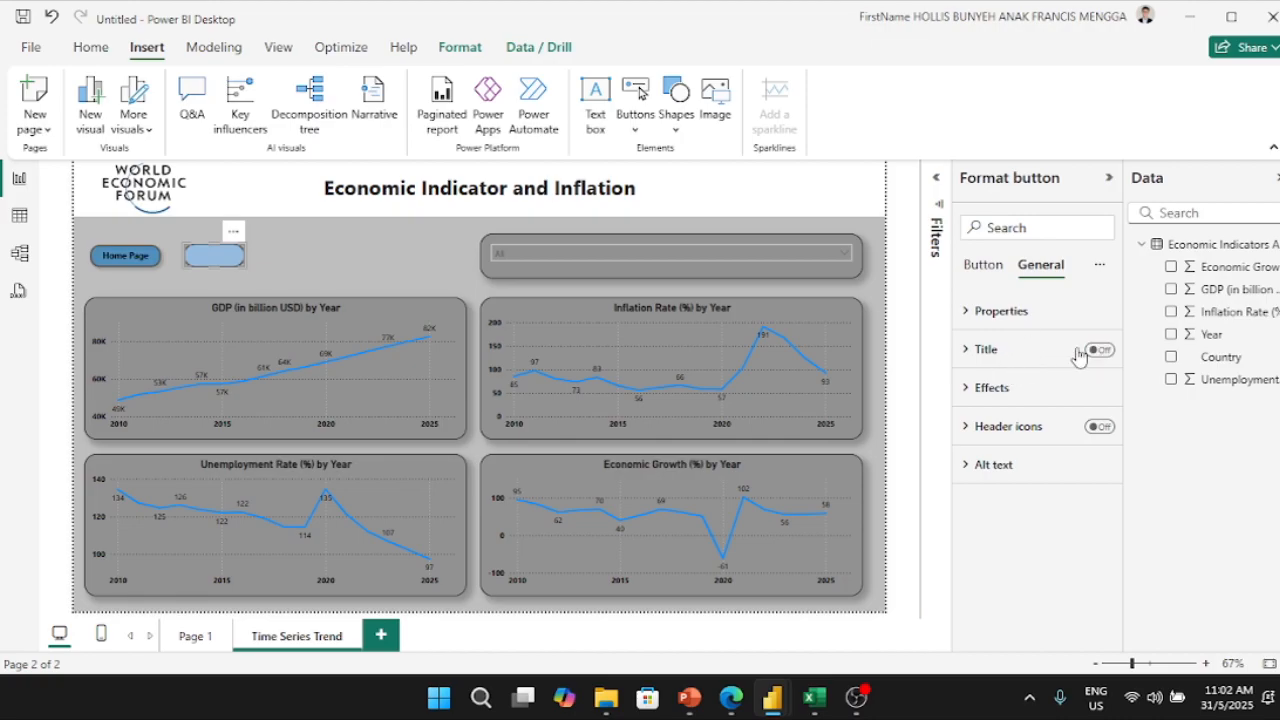
pyautogui.click(984, 265)
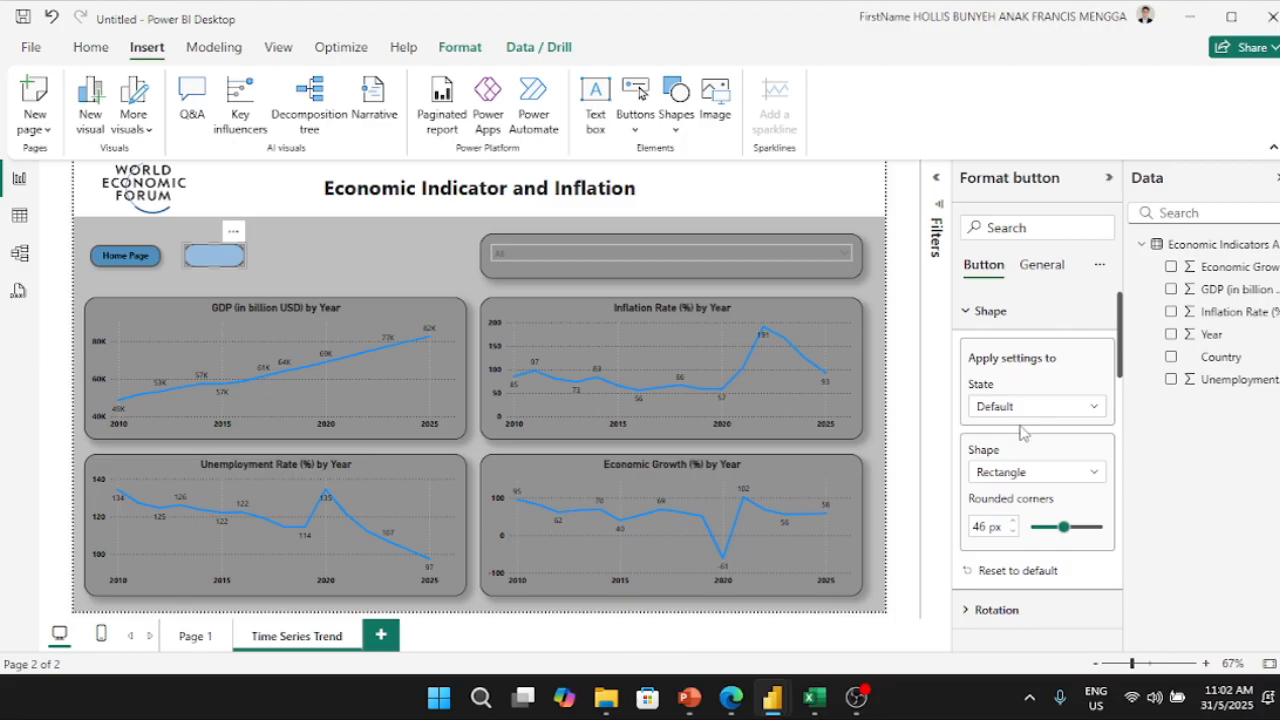
# Step: Turn on the text in the new button's default-state style and set its label to Home Page
pyautogui.scroll(-3, 1022, 432)
pyautogui.scroll(-3, 1022, 430)
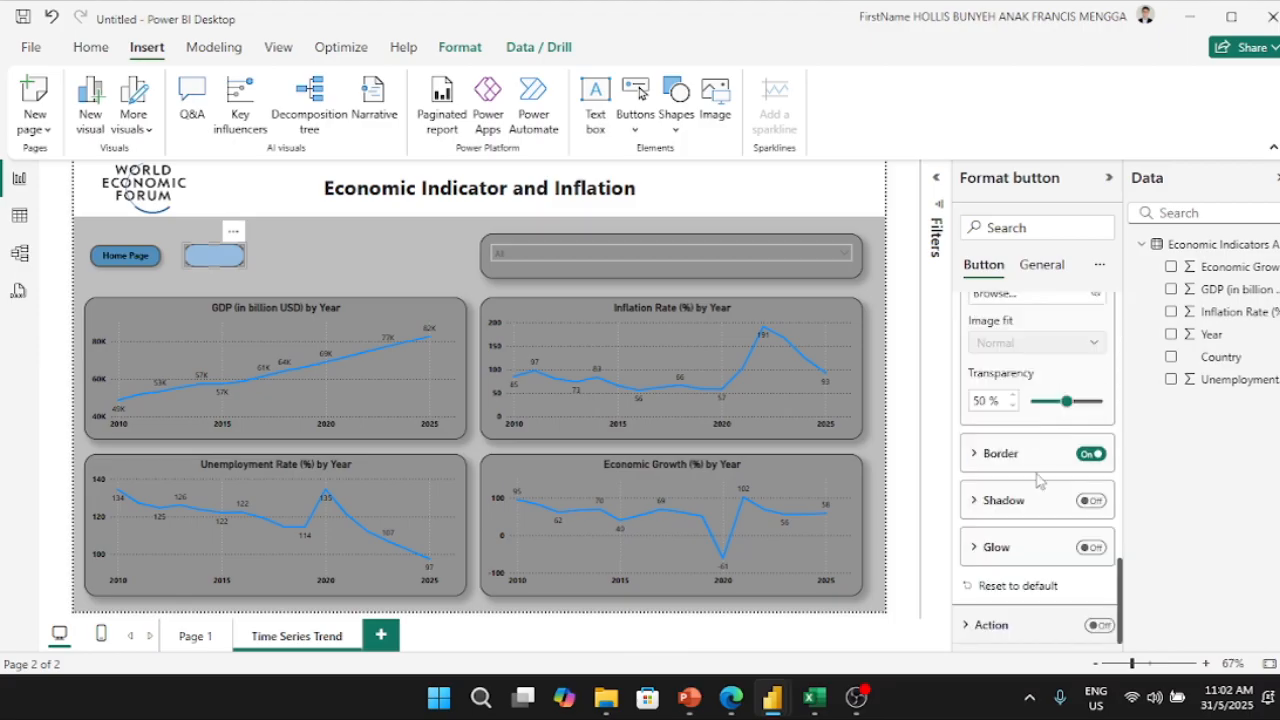
pyautogui.scroll(10, 1040, 480)
pyautogui.click(972, 312)
pyautogui.click(990, 389)
pyautogui.click(990, 389)
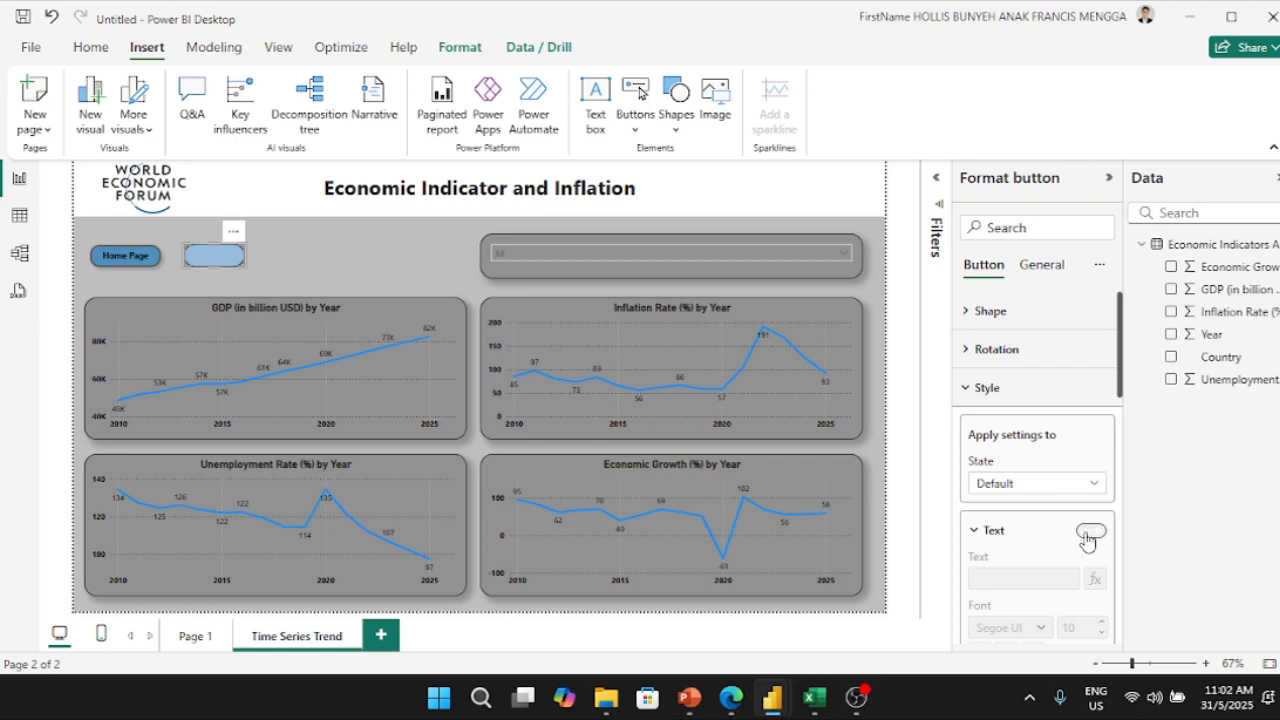
pyautogui.click(1090, 531)
pyautogui.click(1017, 577)
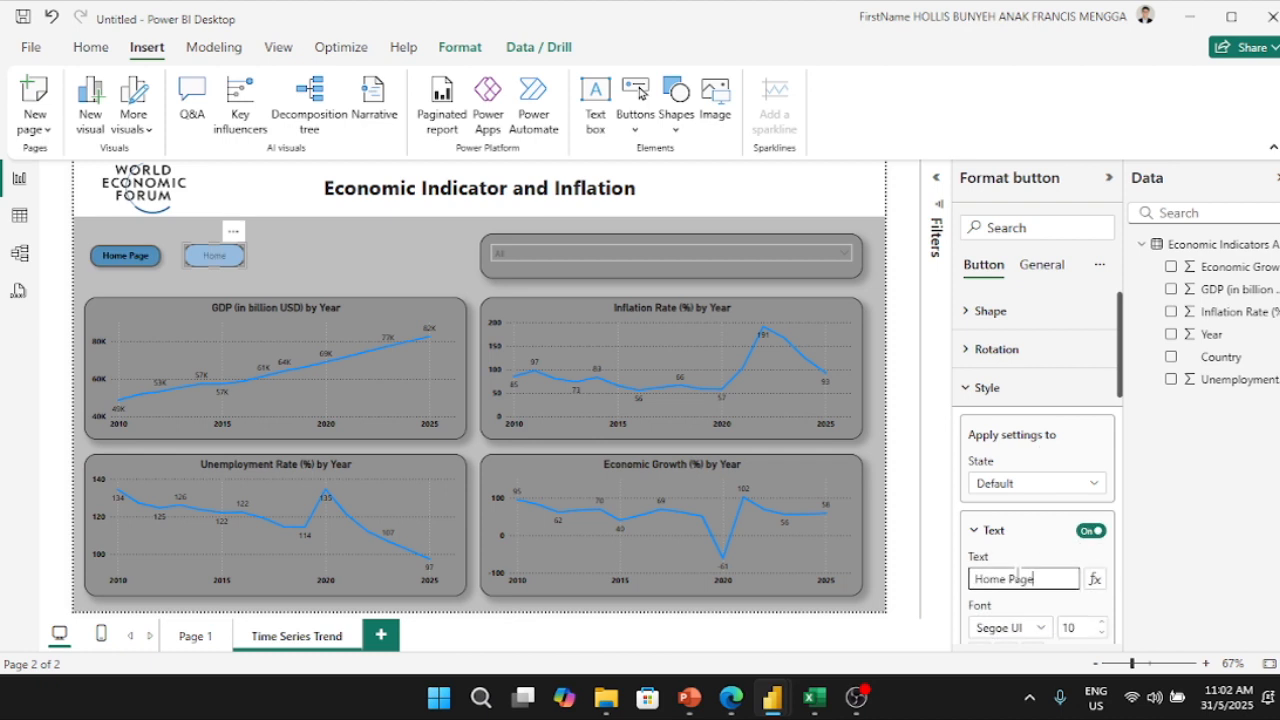
# Step: Try to make the new button's label text bold
pyautogui.hotkey('ctrl', 'a')
pyautogui.scroll(-2, 1010, 580)
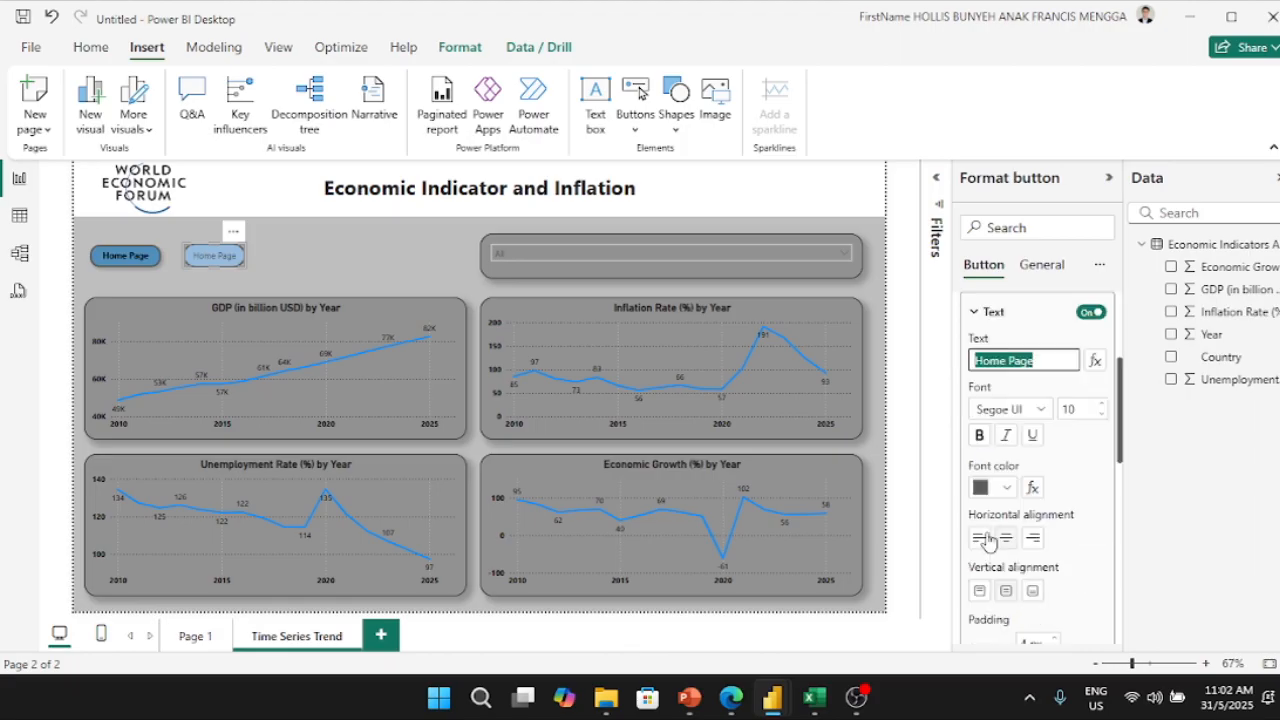
pyautogui.click(977, 438)
pyautogui.click(476, 292)
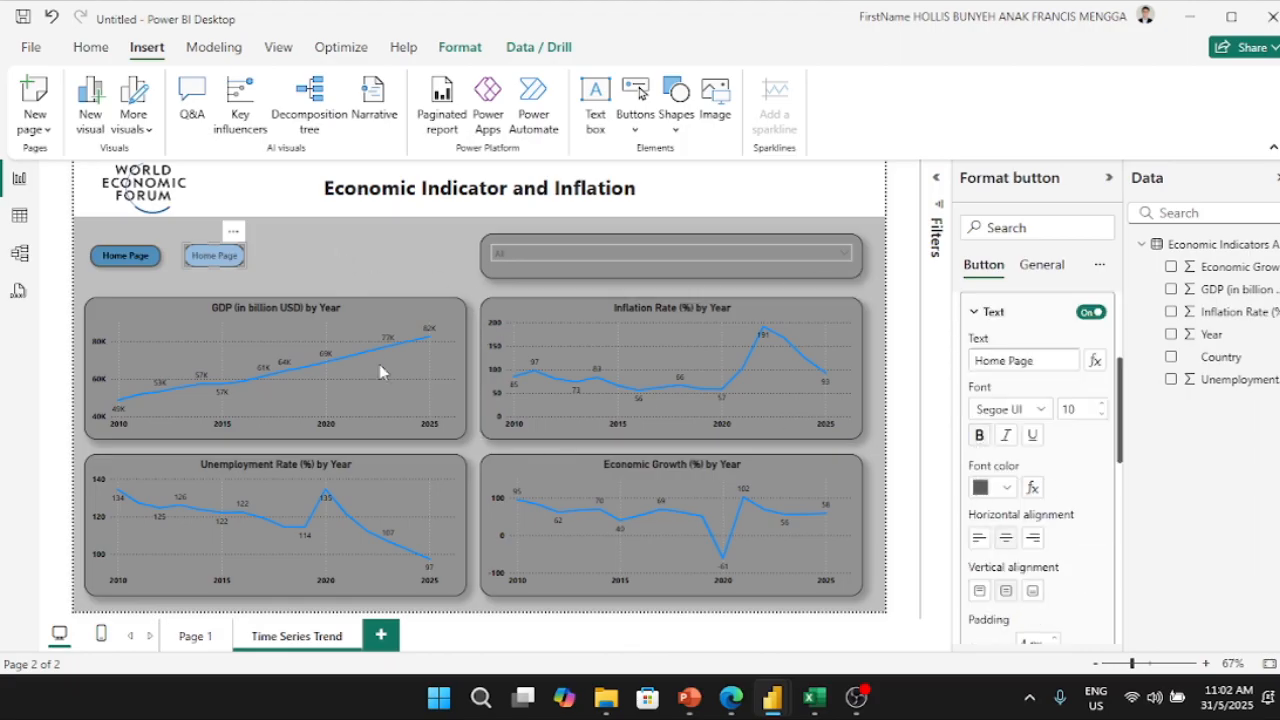
# Step: Turn on the action for the new light blue button and open its choice of action types
pyautogui.click(197, 257)
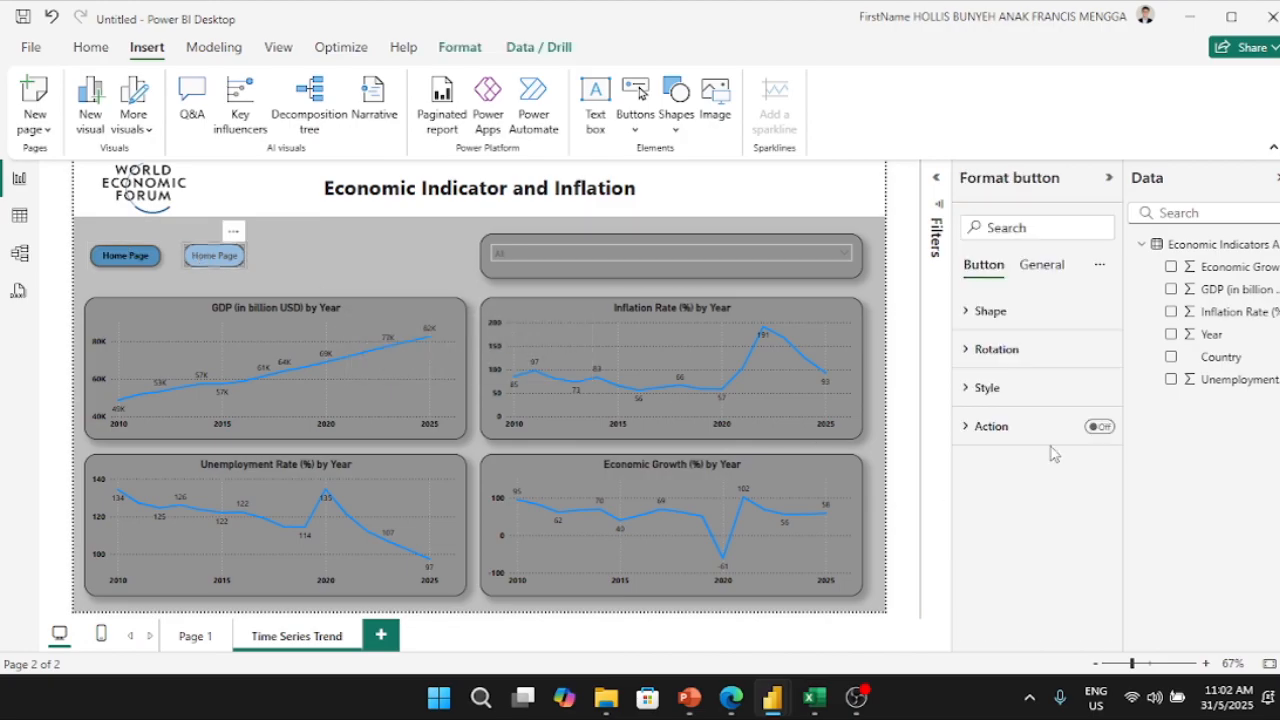
pyautogui.click(1099, 426)
pyautogui.click(1010, 430)
pyautogui.click(1022, 524)
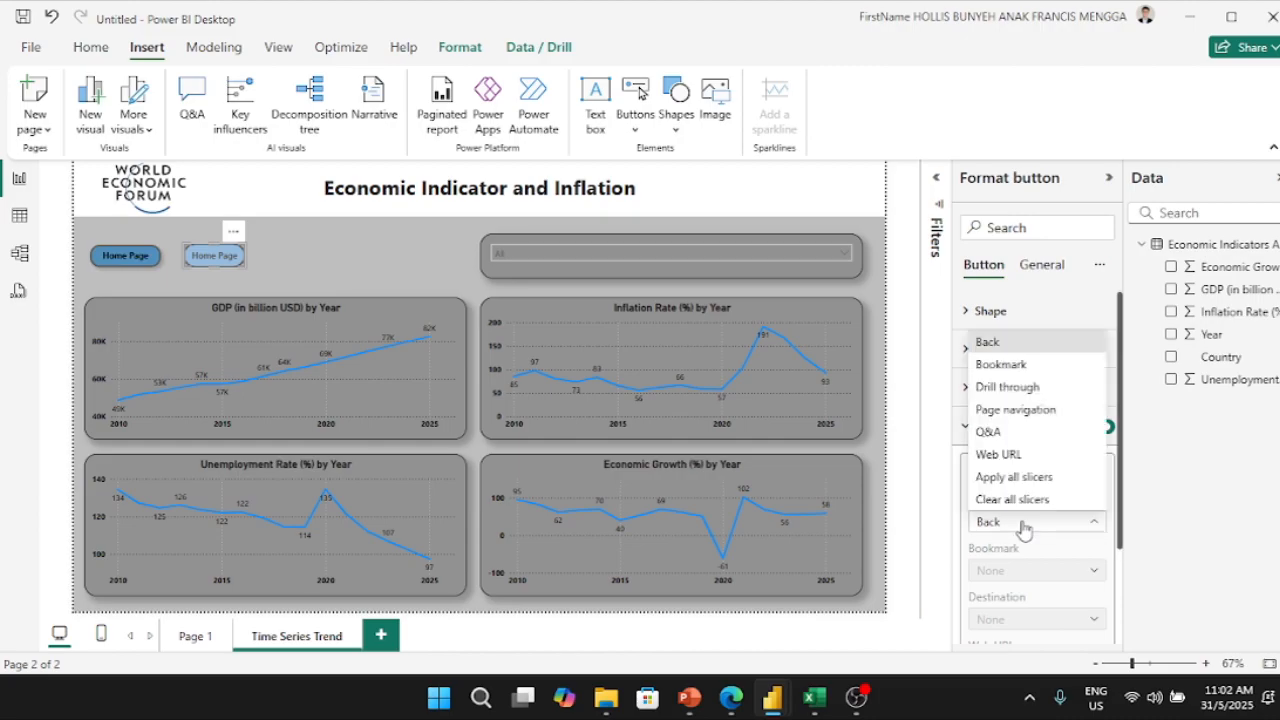
# Step: Set the copied Home Page button's action to page navigation with Page 1 as destination, and follow the button to test it
pyautogui.click(1028, 409)
pyautogui.click(1044, 619)
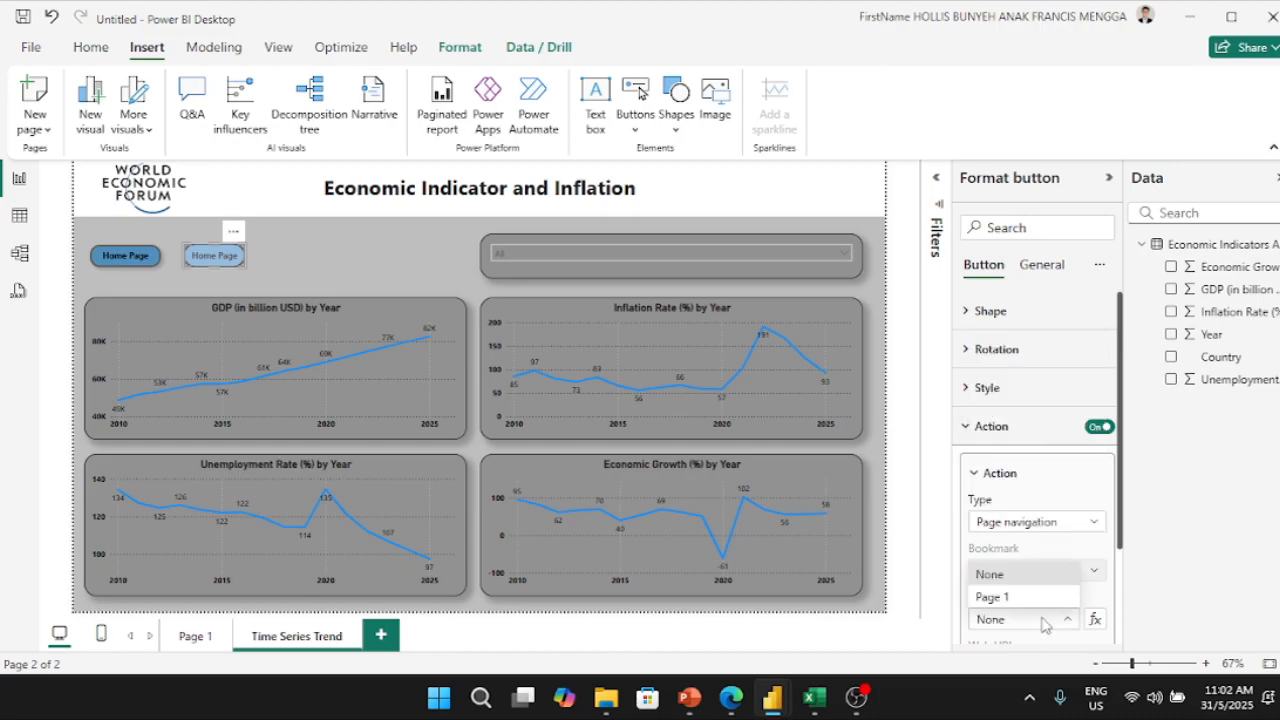
pyautogui.click(1016, 597)
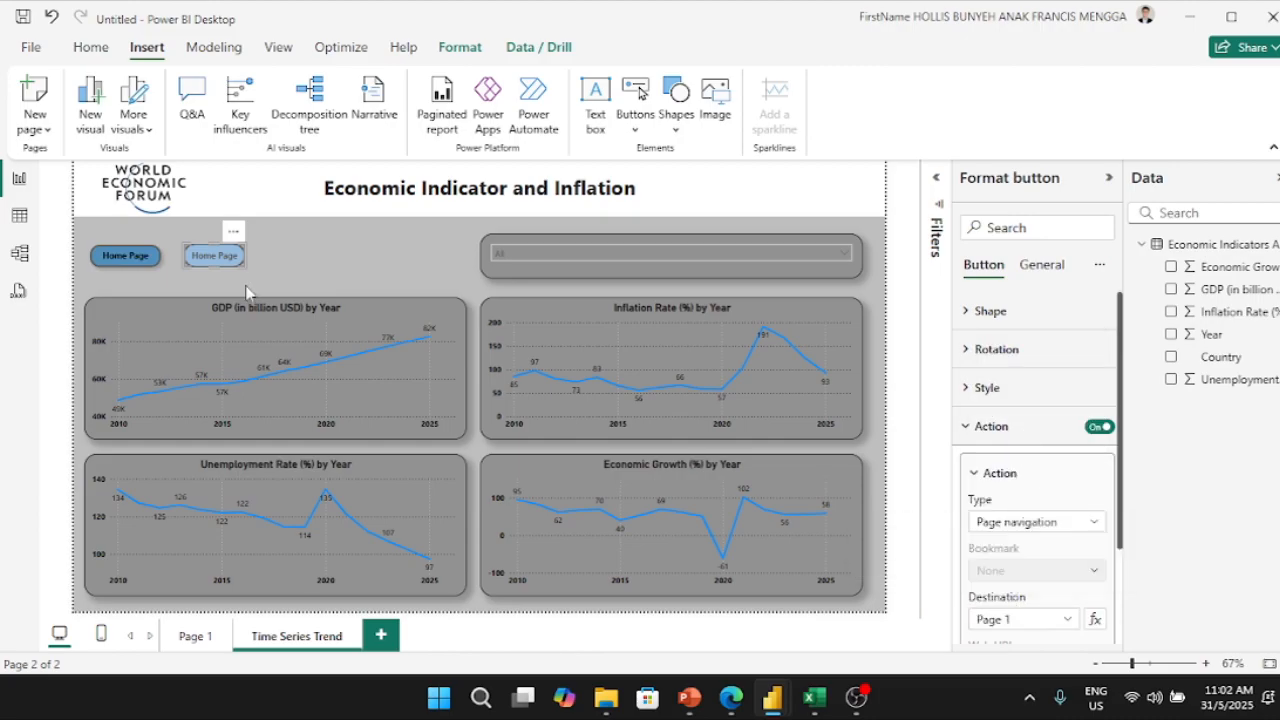
pyautogui.click(261, 269)
pyautogui.keyDown('ctrl'); pyautogui.click(220, 258); pyautogui.keyUp('ctrl')
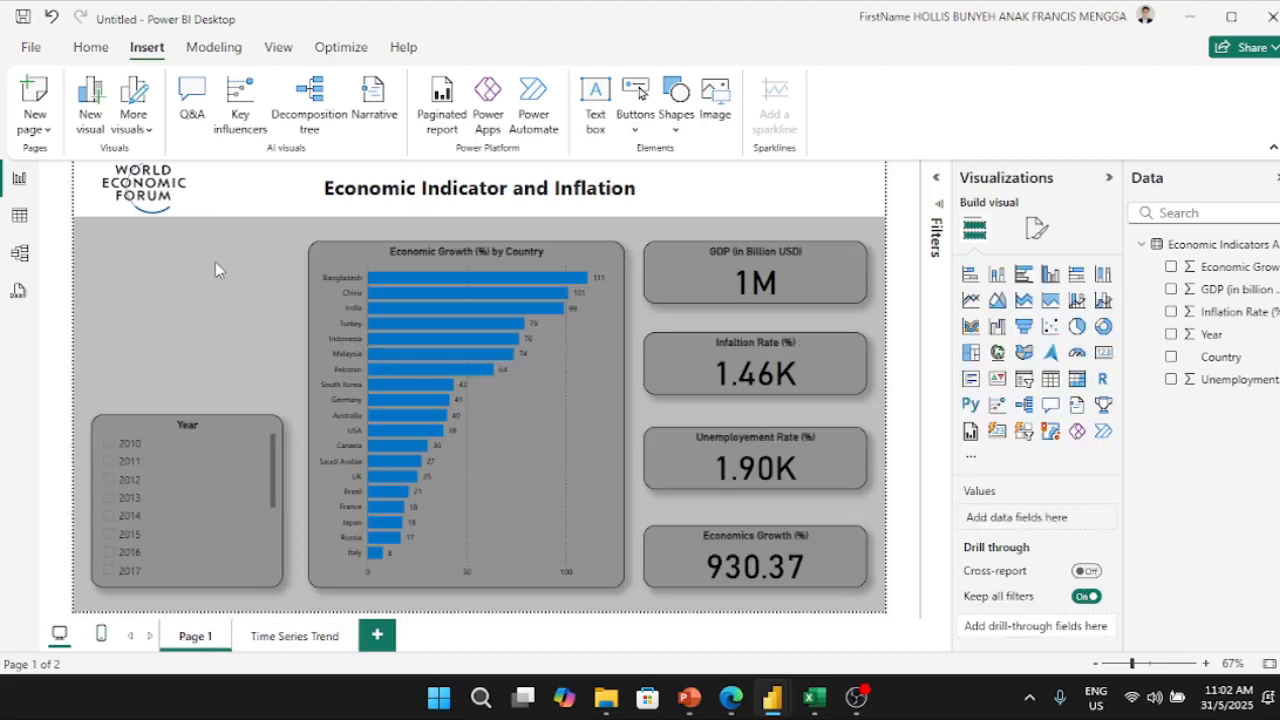
# Step: Return to the Time Series Trend page and delete the duplicate Home Page button beside the original
pyautogui.click(318, 643)
pyautogui.click(210, 258)
pyautogui.press('Delete')
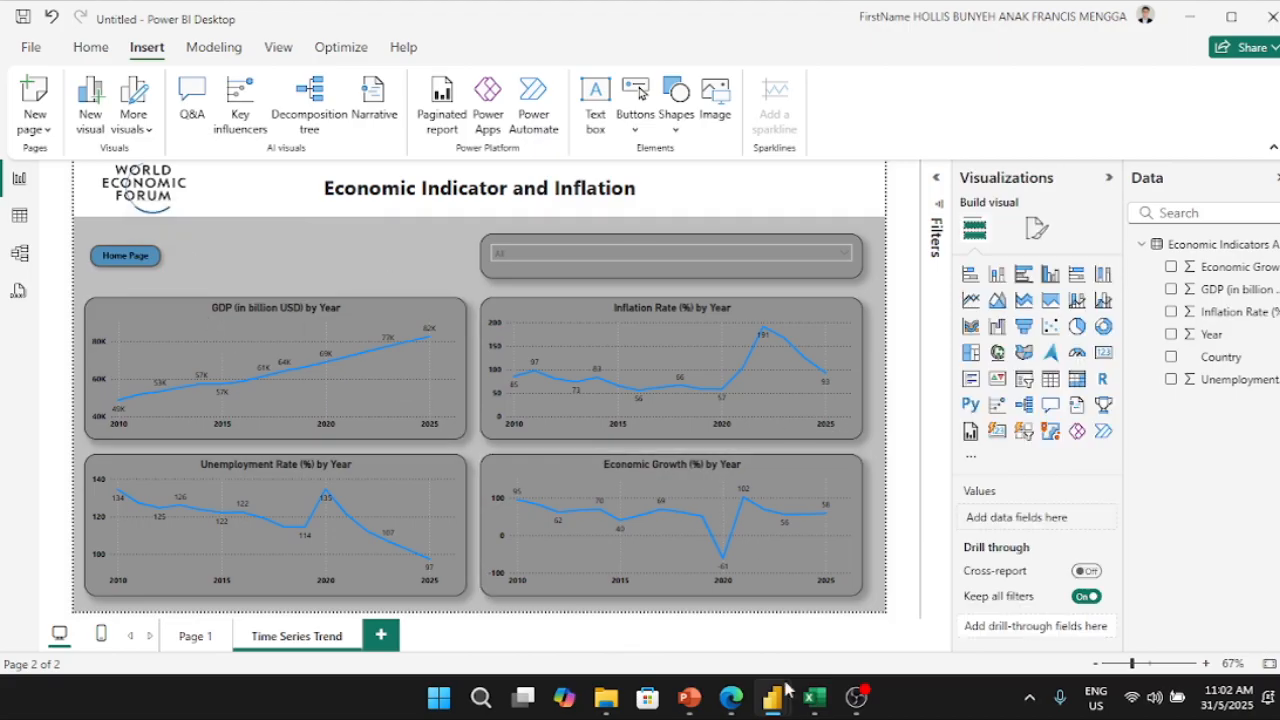
# Step: In the World Economics Forum report, move the inflation rate donut chart below the year slicer on the Economic Indicators Across Countries page
pyautogui.moveTo(772, 697)
pyautogui.click(775, 612)
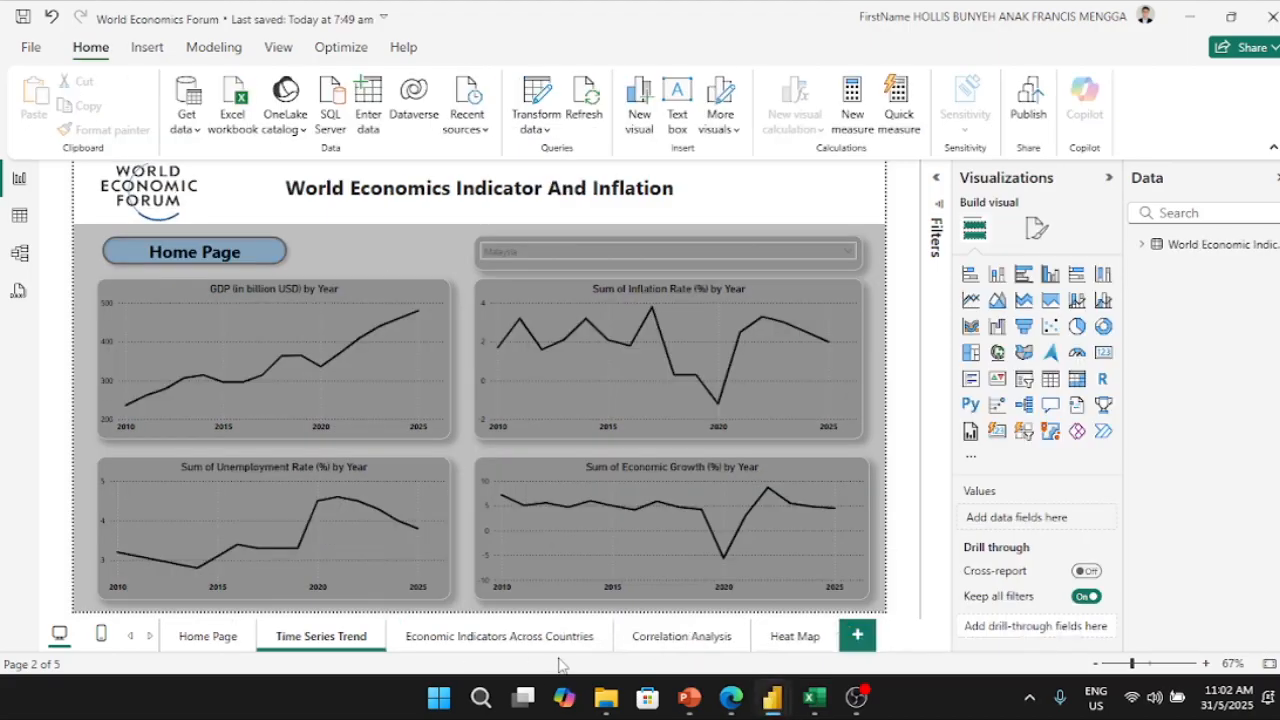
pyautogui.click(521, 645)
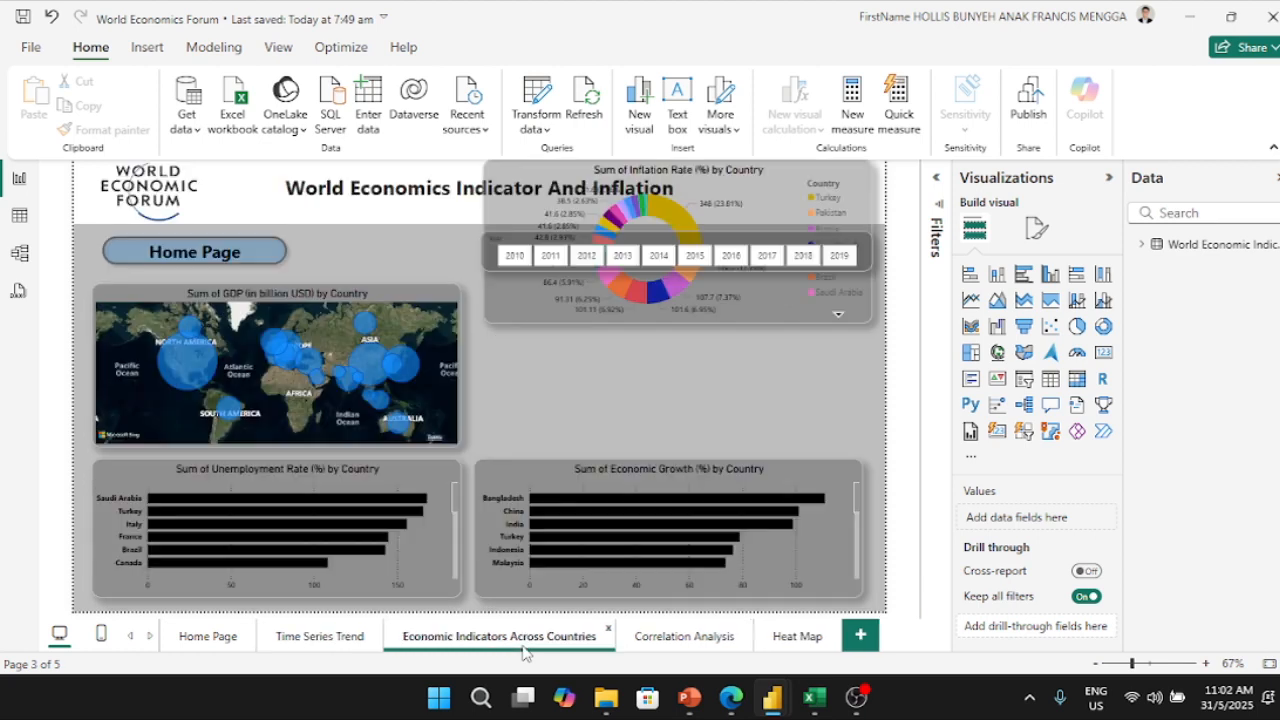
pyautogui.moveTo(705, 232); pyautogui.dragTo(680, 302)
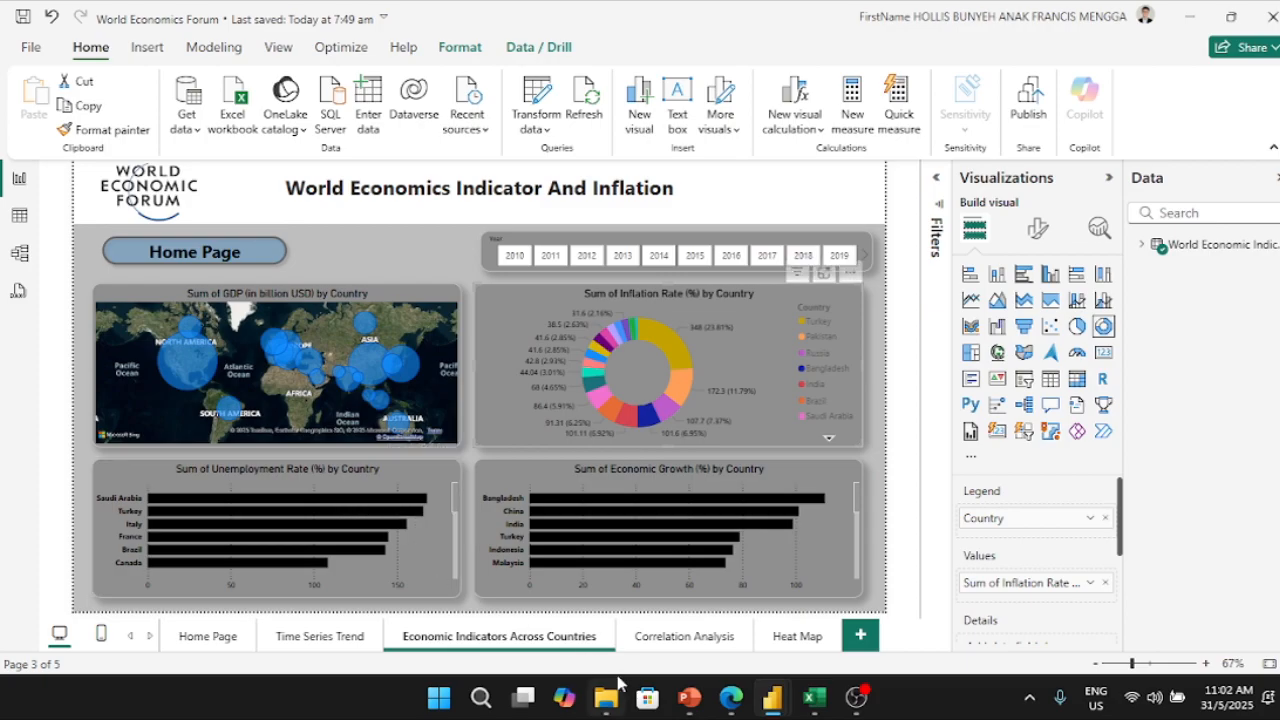
# Step: Switch back to the untitled report and duplicate the Time Series Trend page
pyautogui.moveTo(772, 700)
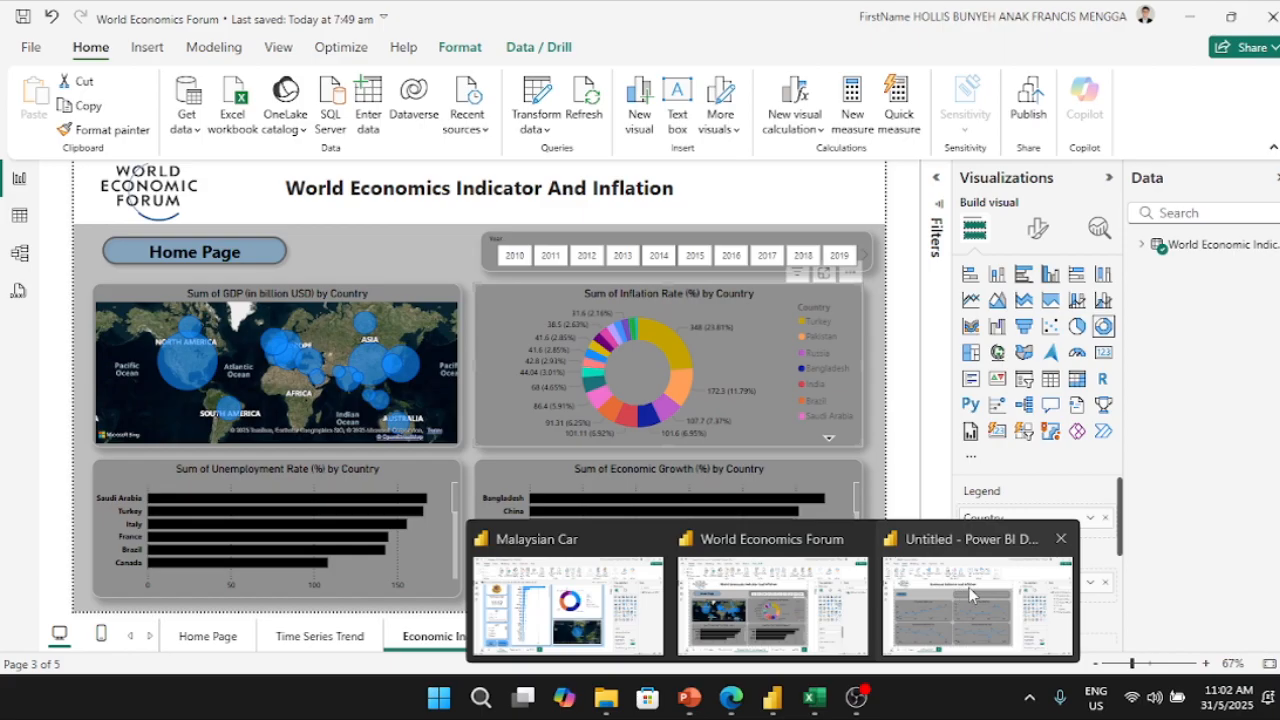
pyautogui.click(962, 588)
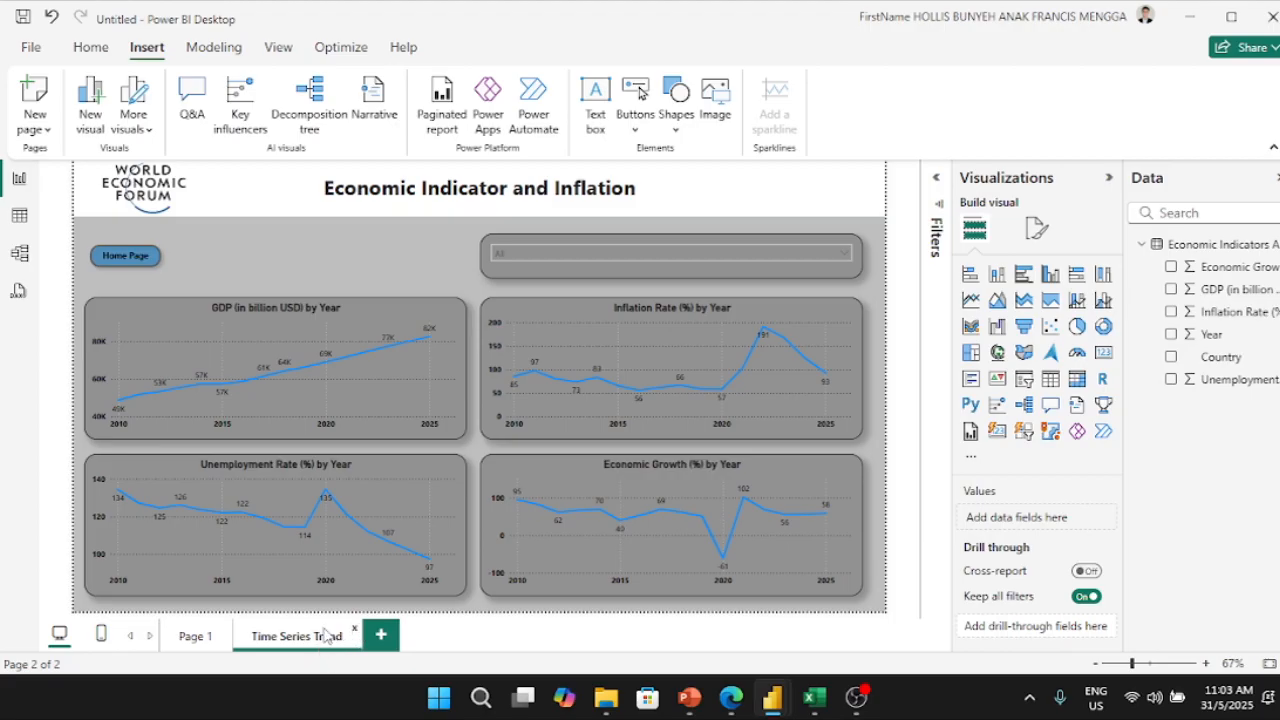
pyautogui.rightClick(296, 645)
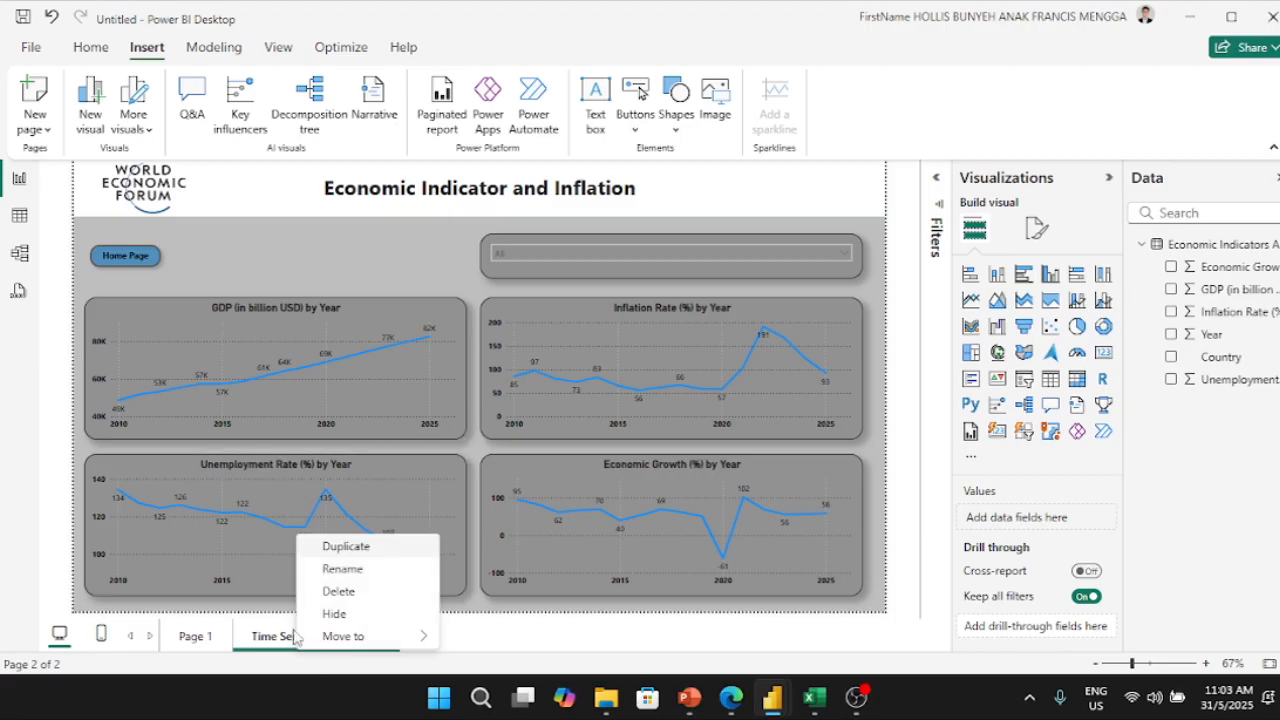
pyautogui.click(343, 547)
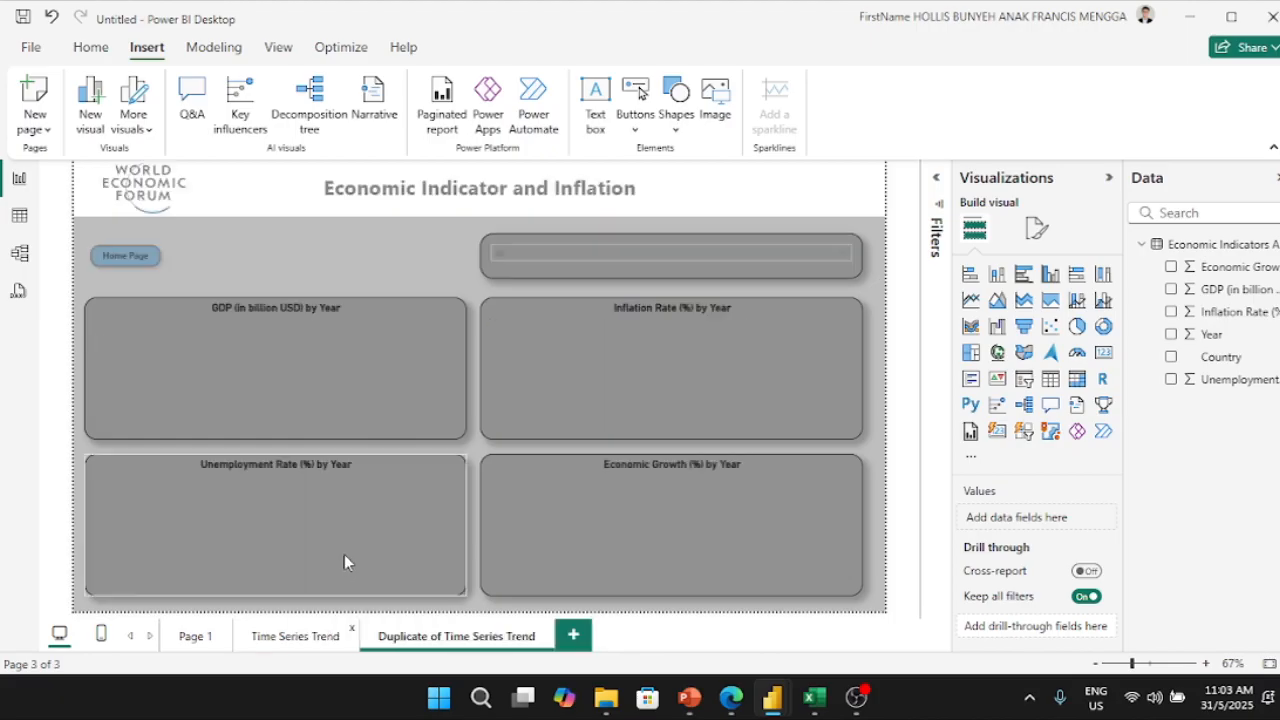
# Step: Delete the GDP, inflation rate, economic growth and unemployment rate line charts from the duplicated page
pyautogui.moveTo(422, 538)
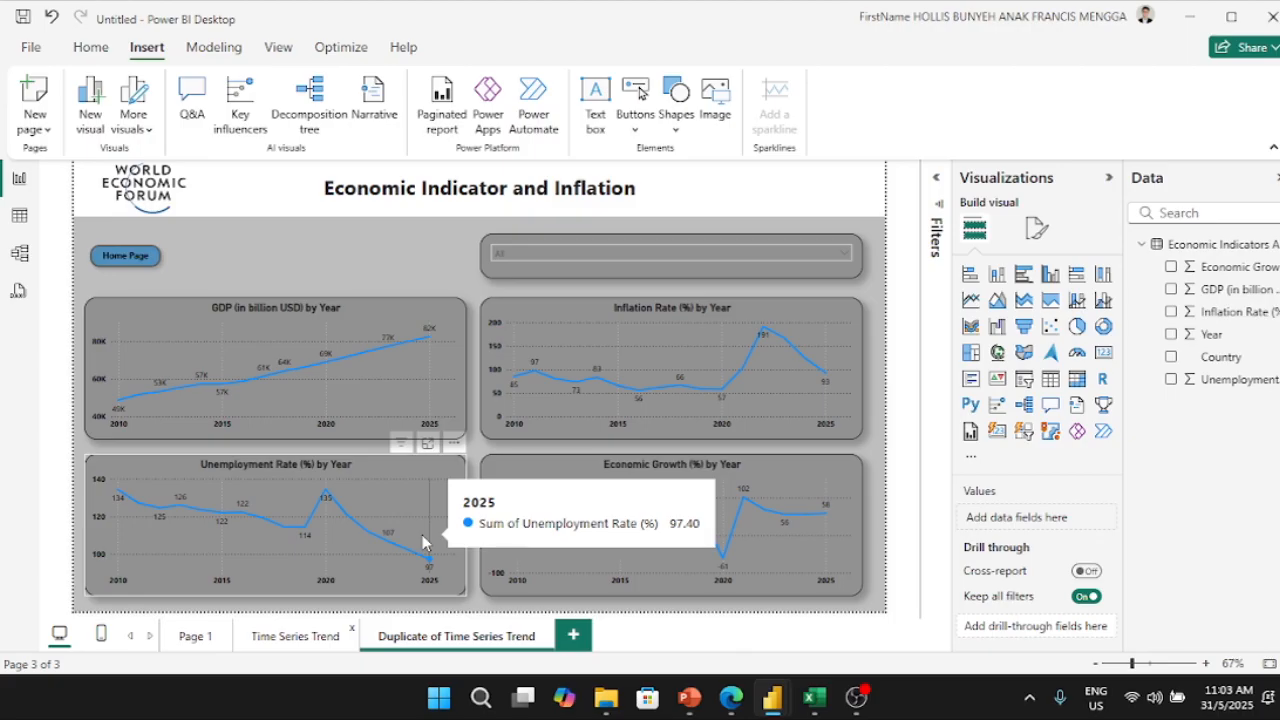
pyautogui.click(298, 306)
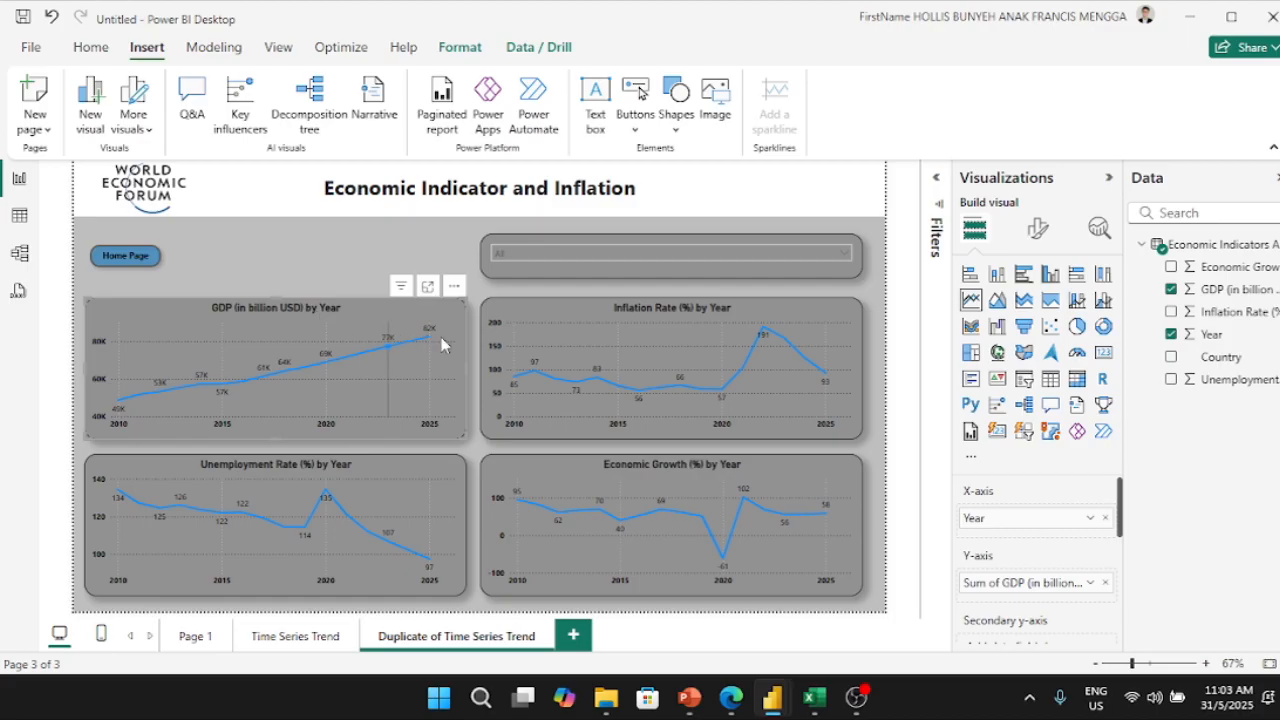
pyautogui.press('Delete')
pyautogui.click(568, 320)
pyautogui.press('Delete')
pyautogui.click(569, 494)
pyautogui.press('Delete')
pyautogui.click(434, 478)
pyautogui.press('Delete')
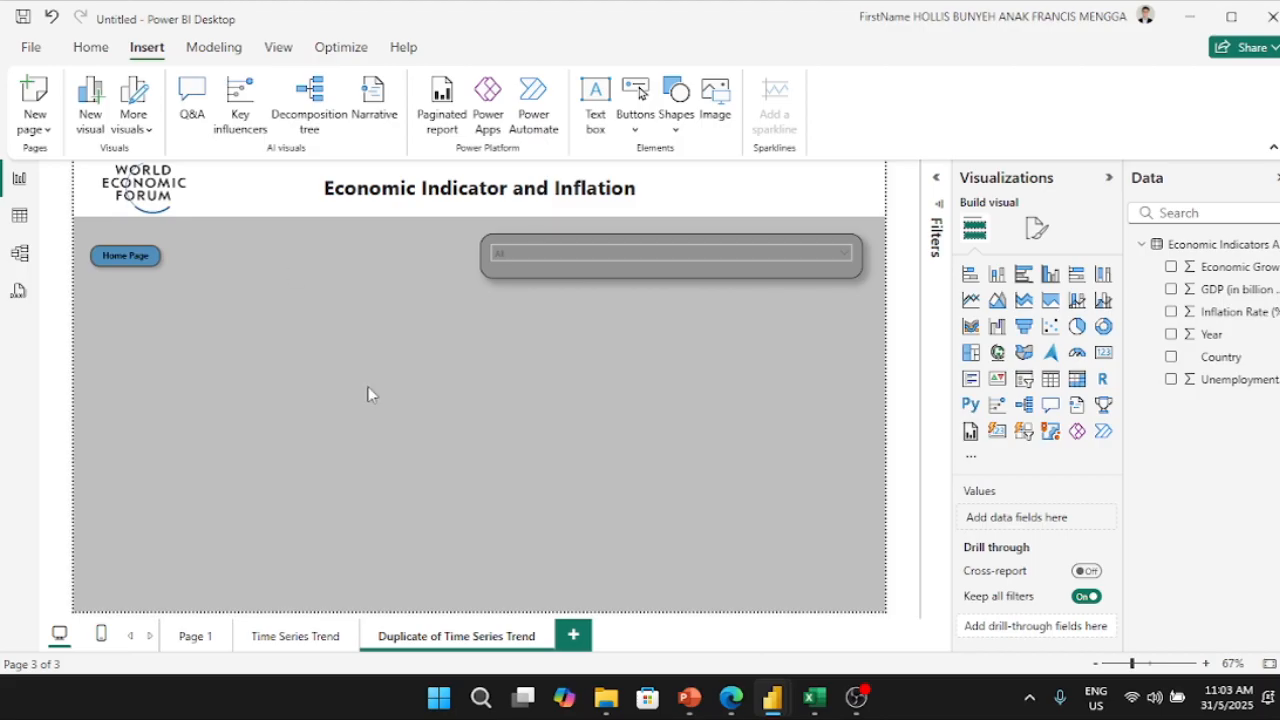
# Step: Examine the chart layout of the World Economics Forum report's Economic Indicators Across Countries page, and return to the untitled report
pyautogui.moveTo(772, 697)
pyautogui.click(760, 620)
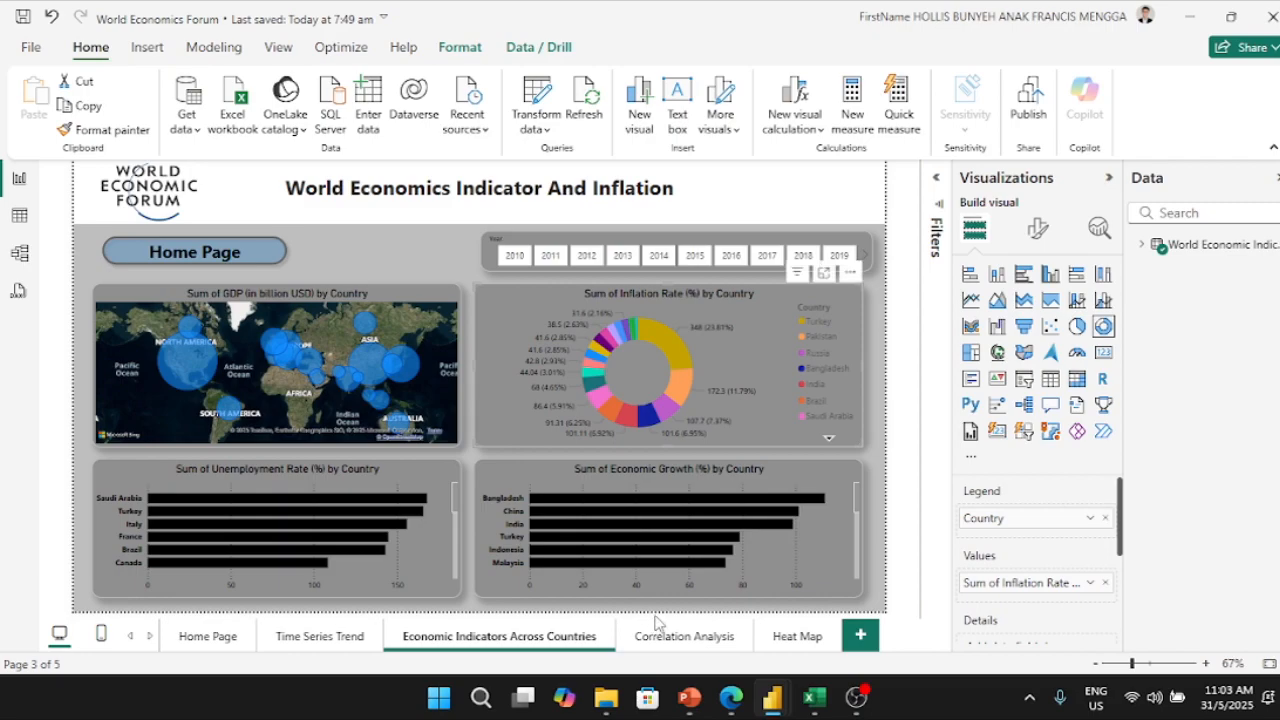
pyautogui.moveTo(790, 702)
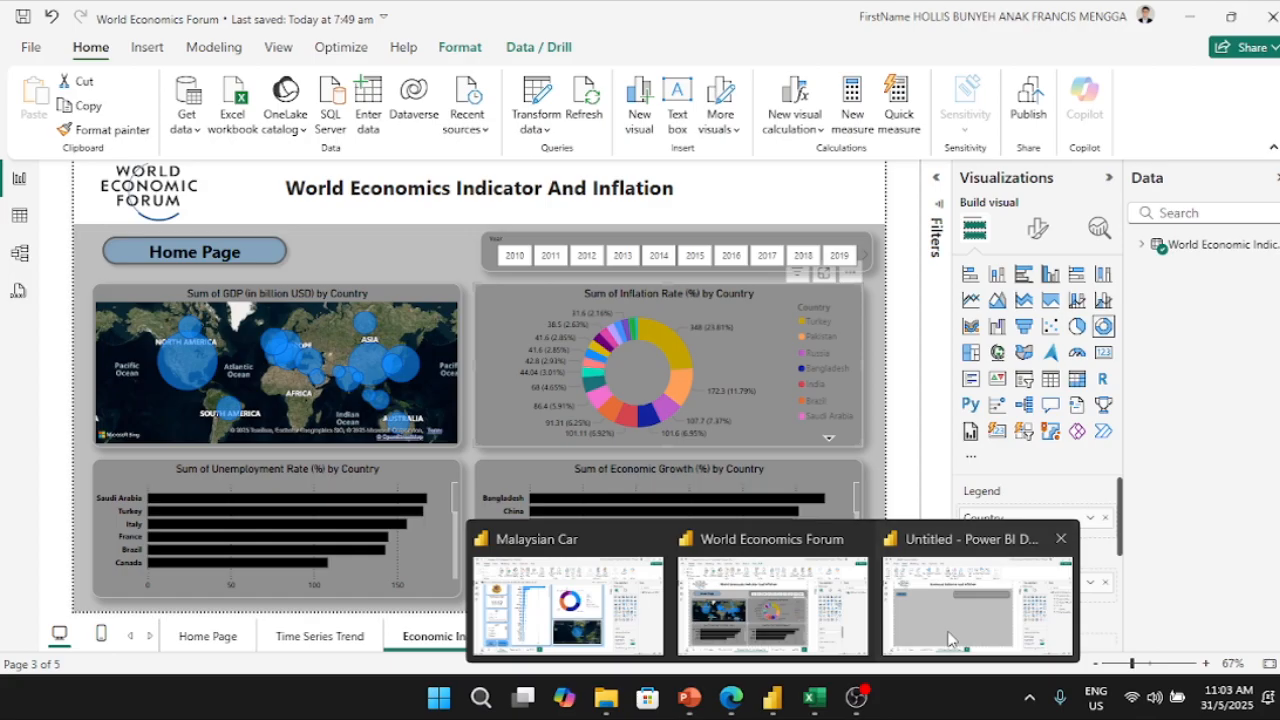
pyautogui.click(950, 640)
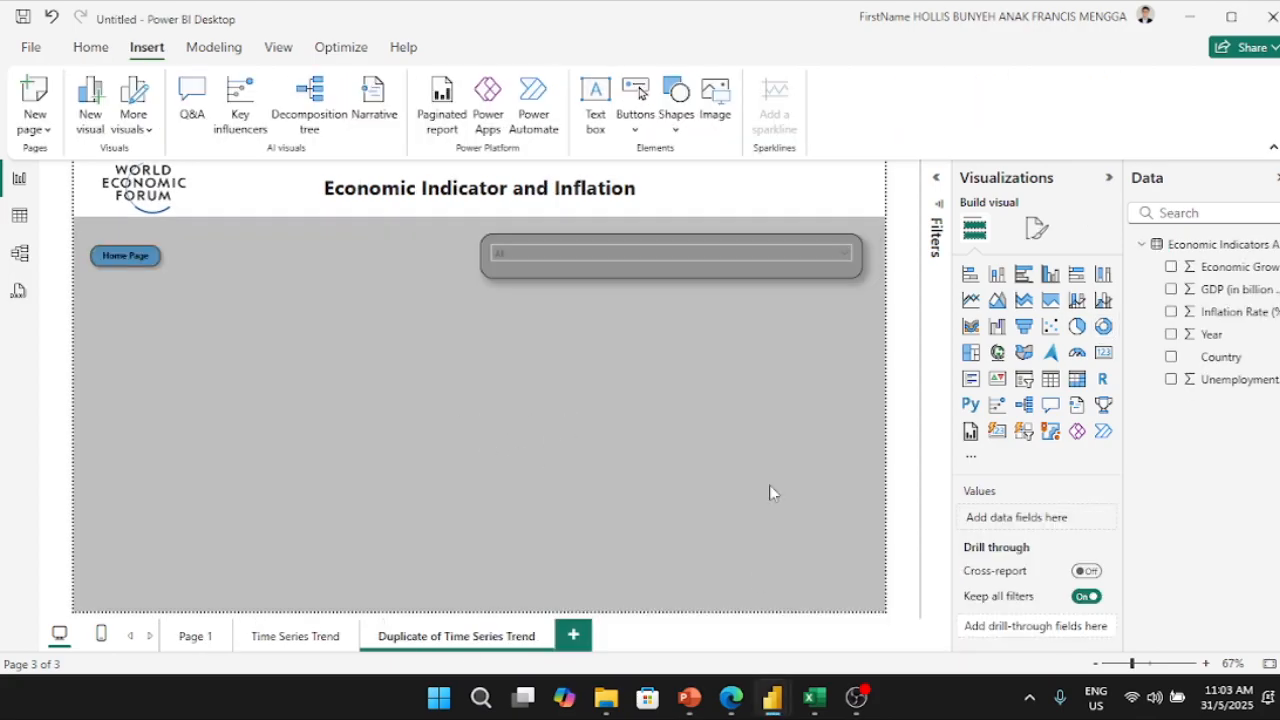
pyautogui.moveTo(772, 700)
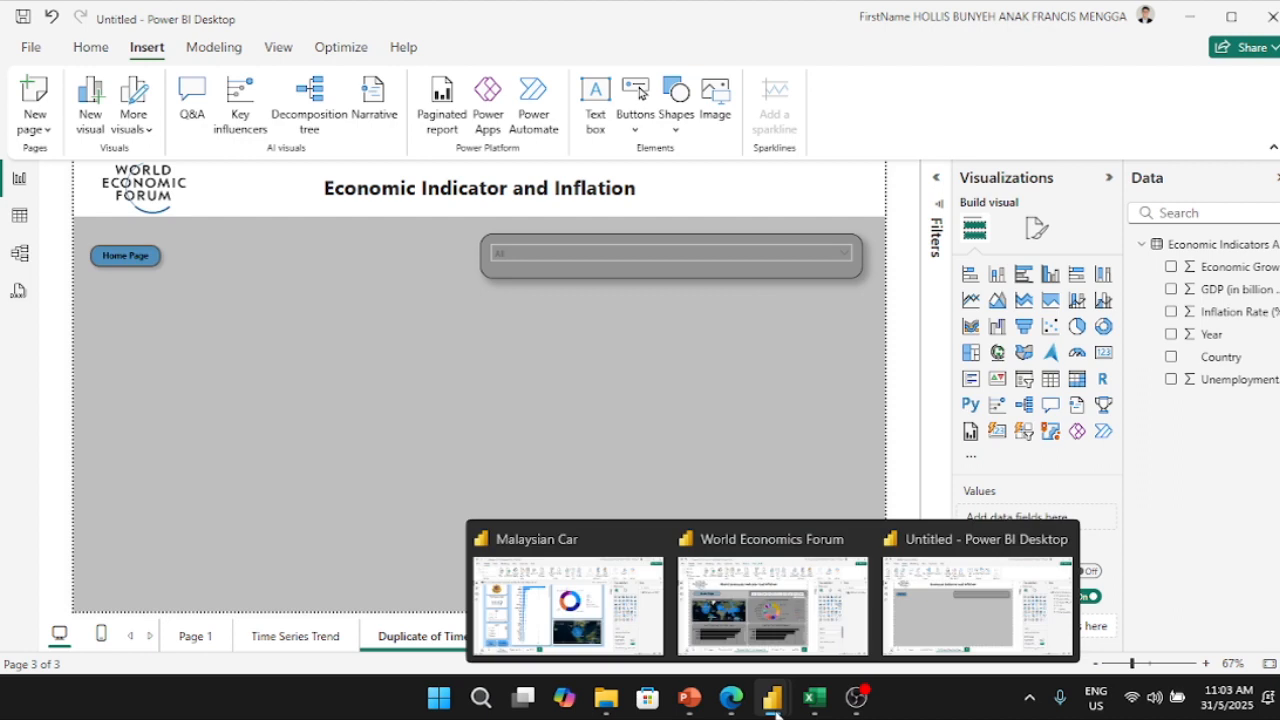
pyautogui.click(741, 645)
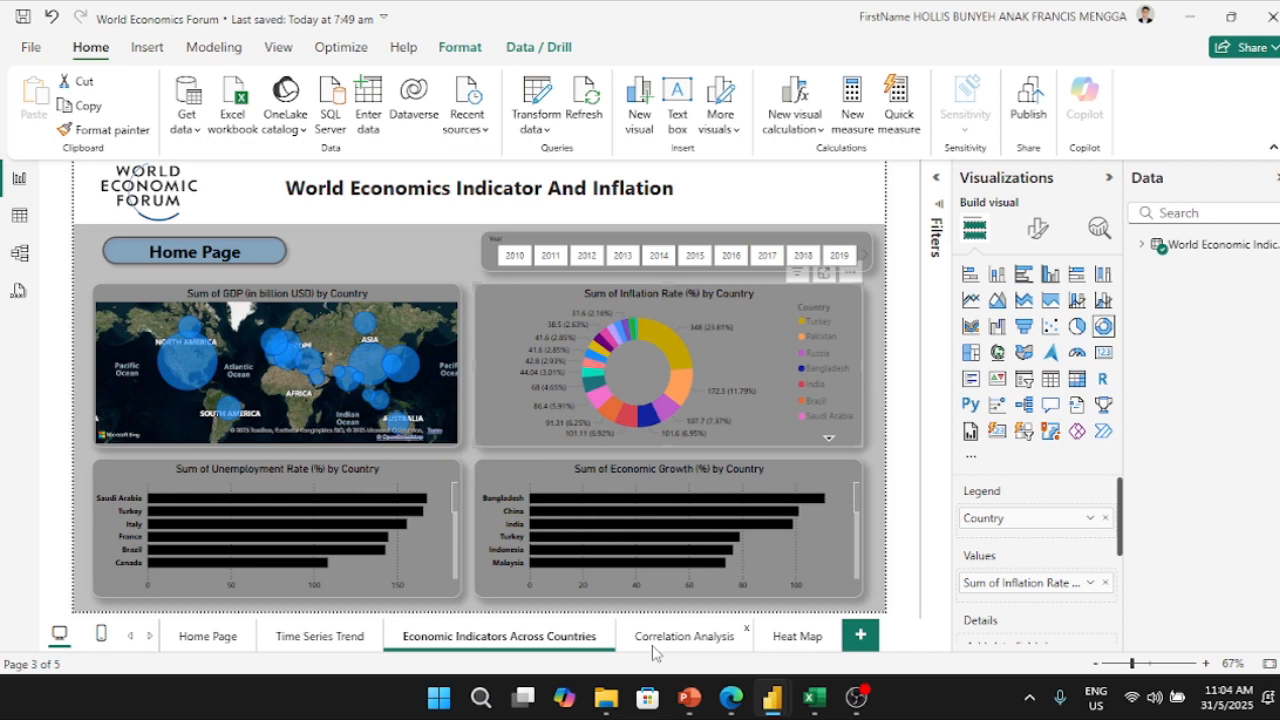
pyautogui.moveTo(772, 698)
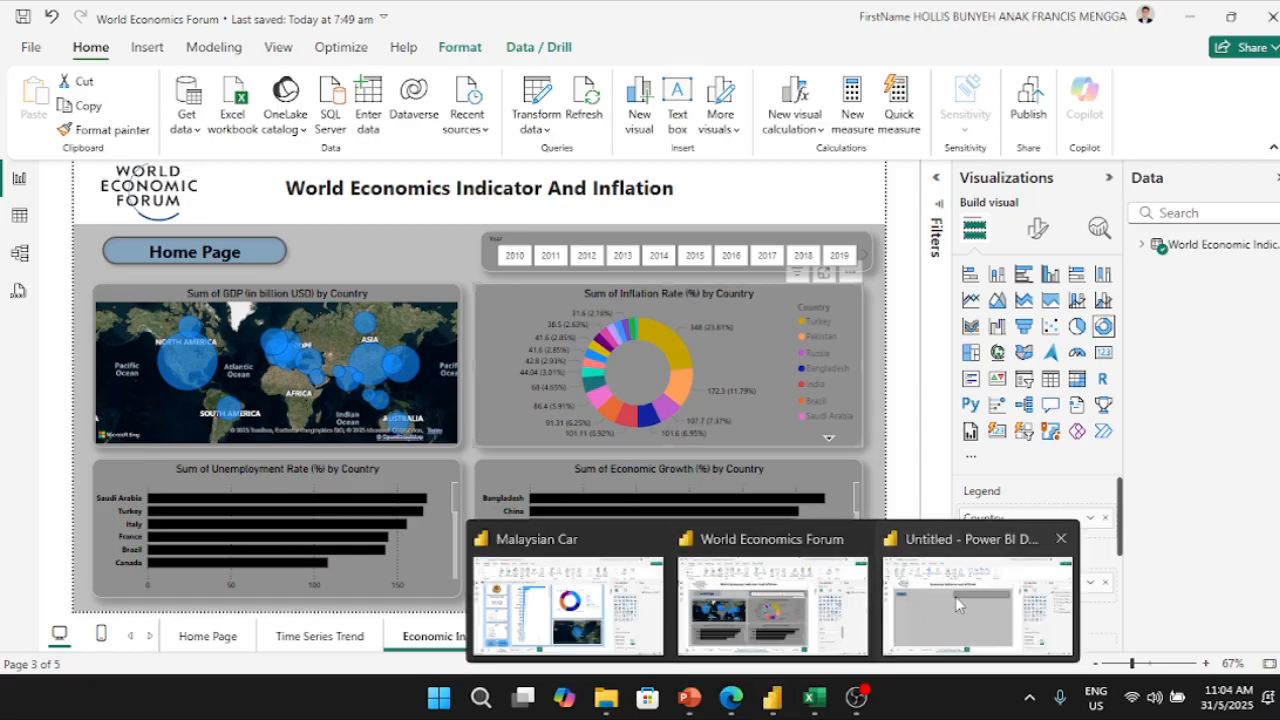
pyautogui.click(978, 598)
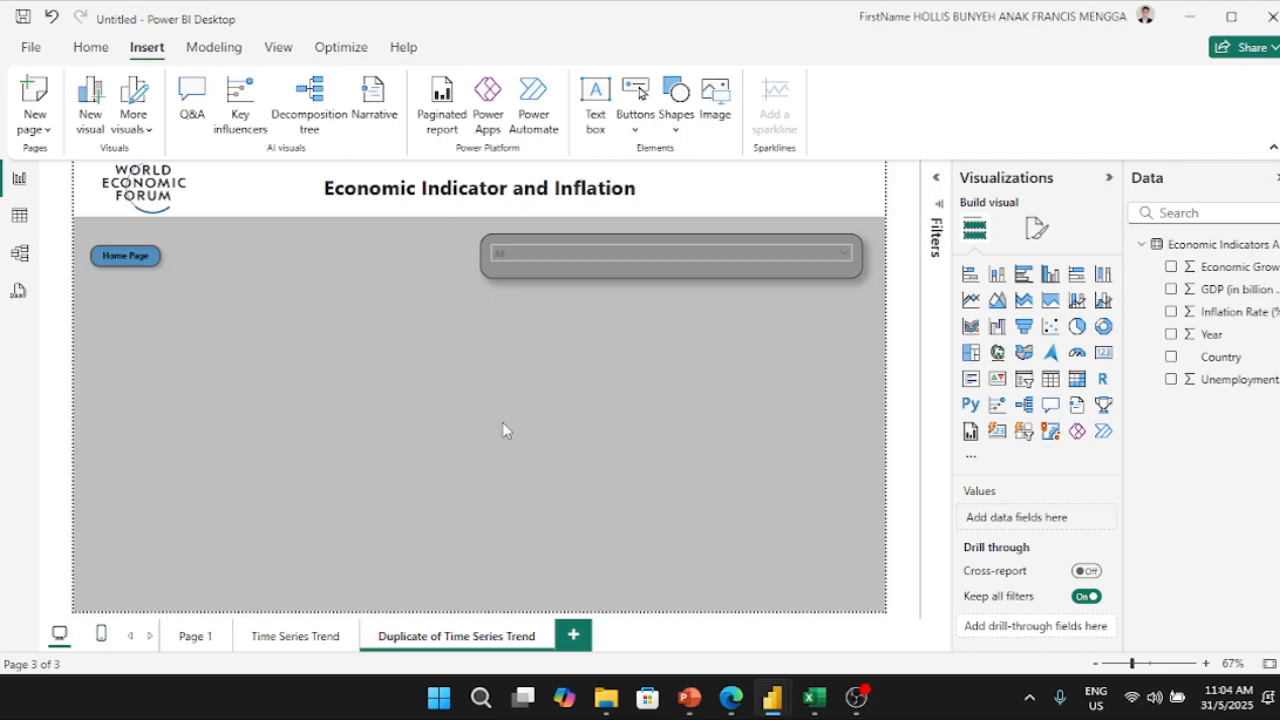
# Step: Add a map visual to the duplicated page and fit it into the left half below the Home Page button
pyautogui.click(999, 354)
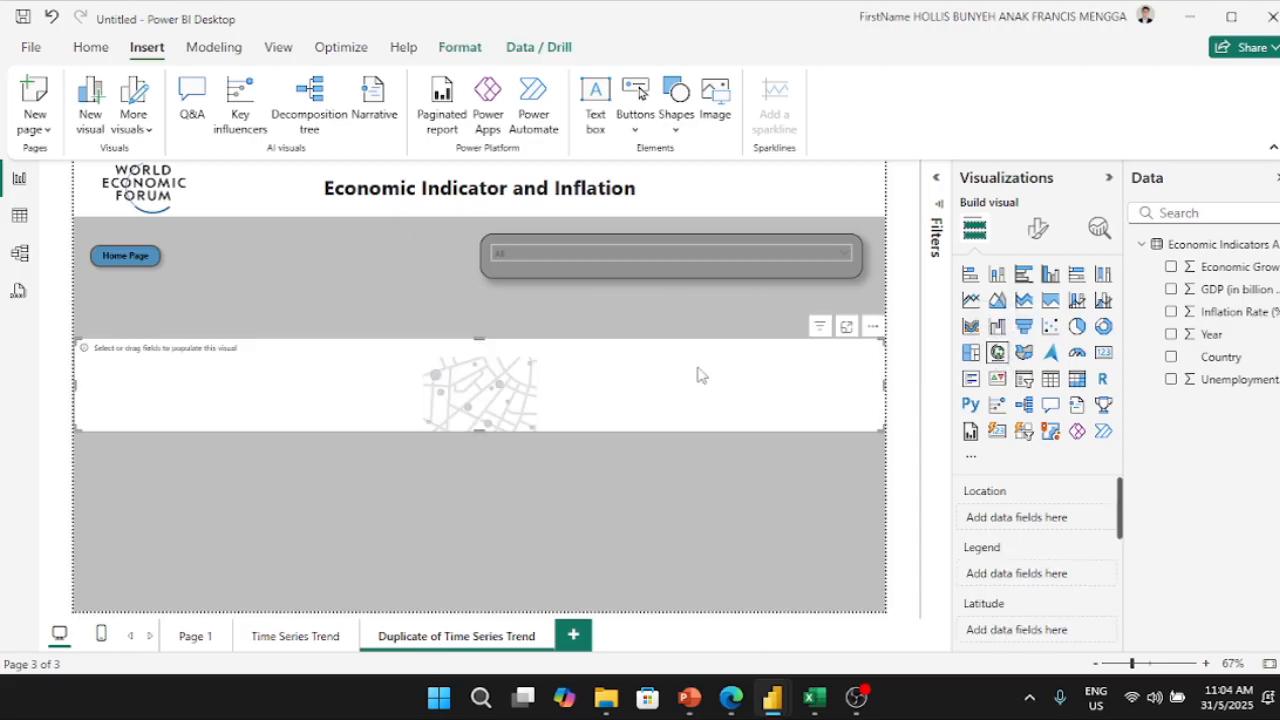
pyautogui.moveTo(885, 386); pyautogui.dragTo(457, 378)
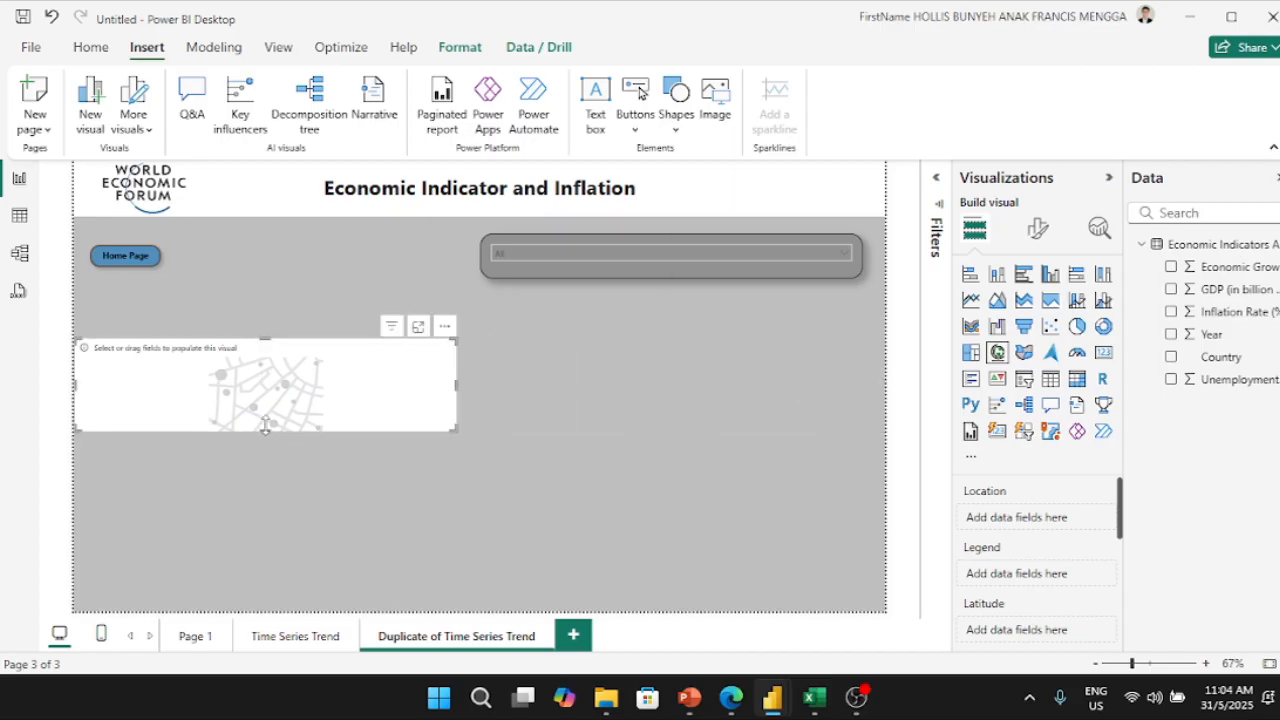
pyautogui.moveTo(278, 392); pyautogui.dragTo(273, 459)
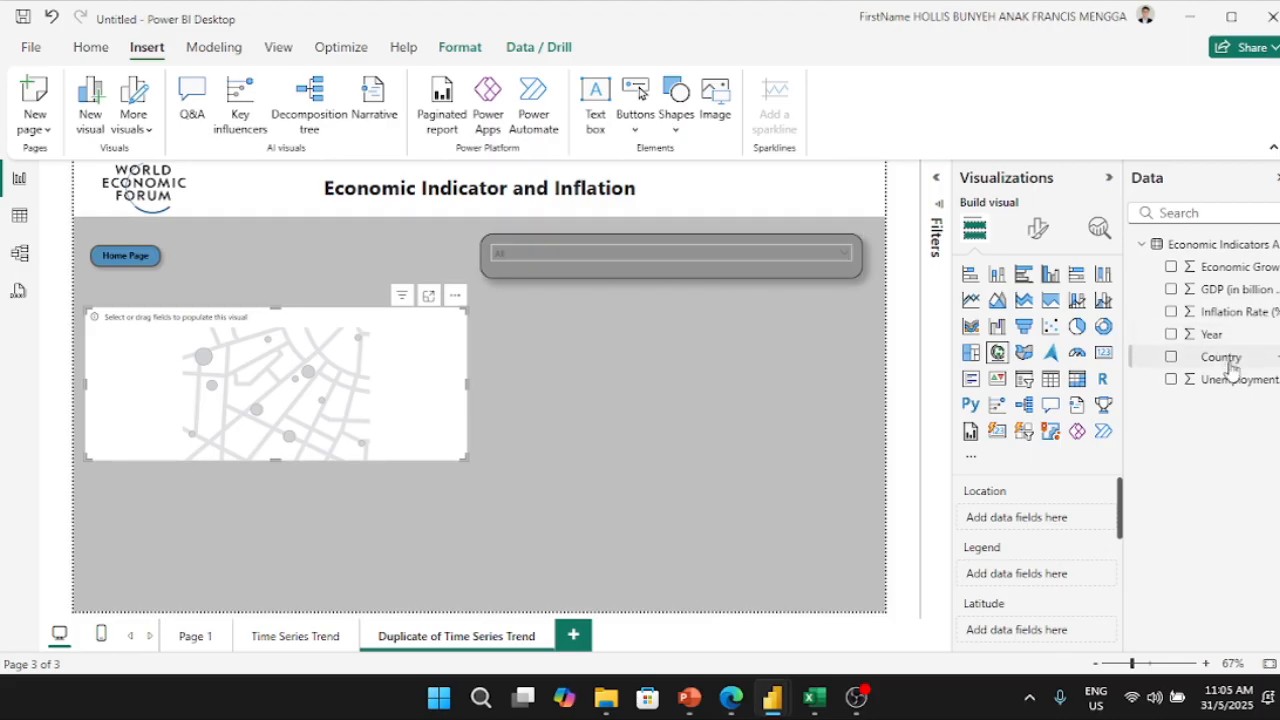
# Step: Assign Country to the map's location and GDP (in billion USD) to its bubble size
pyautogui.moveTo(1232, 368); pyautogui.dragTo(1063, 532)
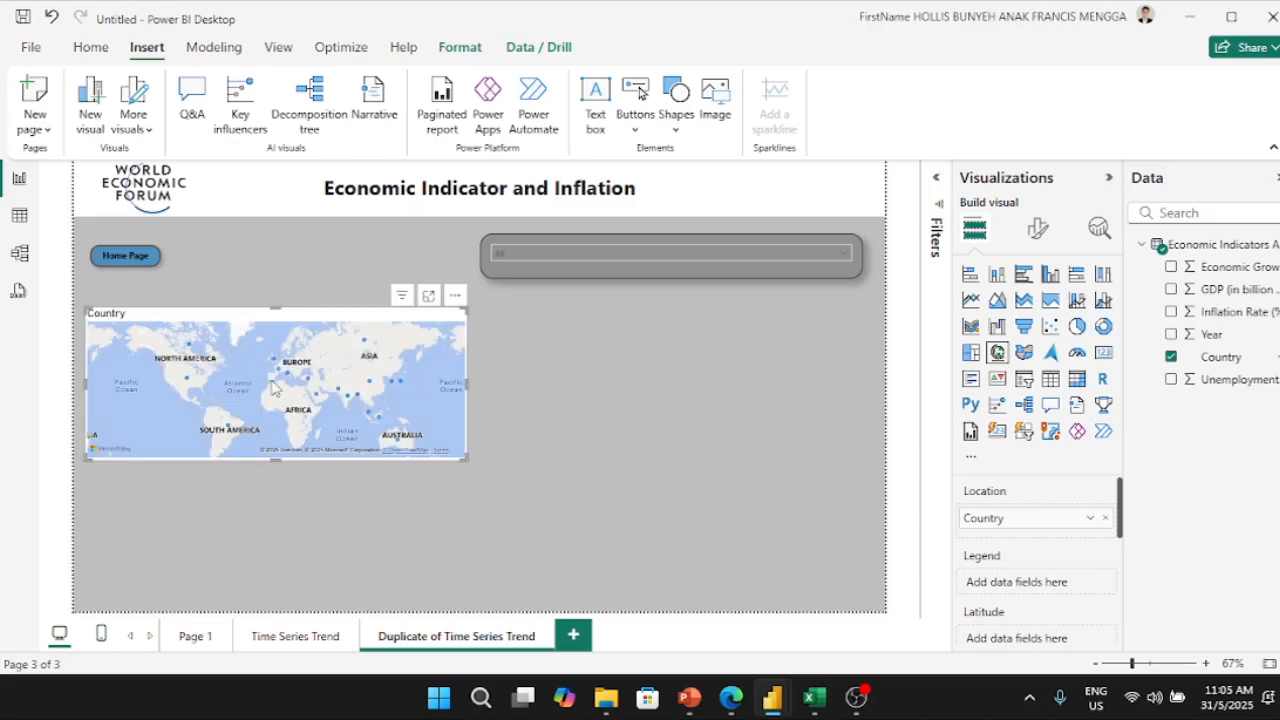
pyautogui.scroll(3, 276, 380)
pyautogui.moveTo(276, 380); pyautogui.dragTo(301, 410)
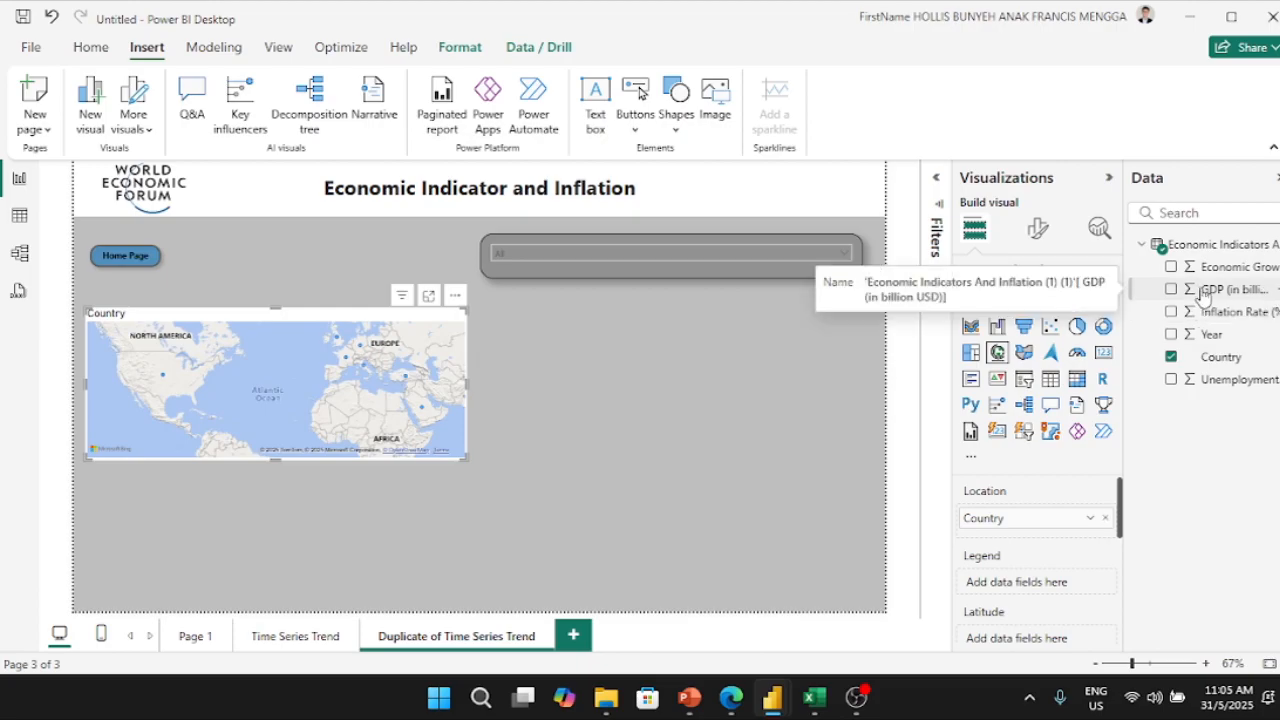
pyautogui.moveTo(1210, 292); pyautogui.dragTo(1210, 360)
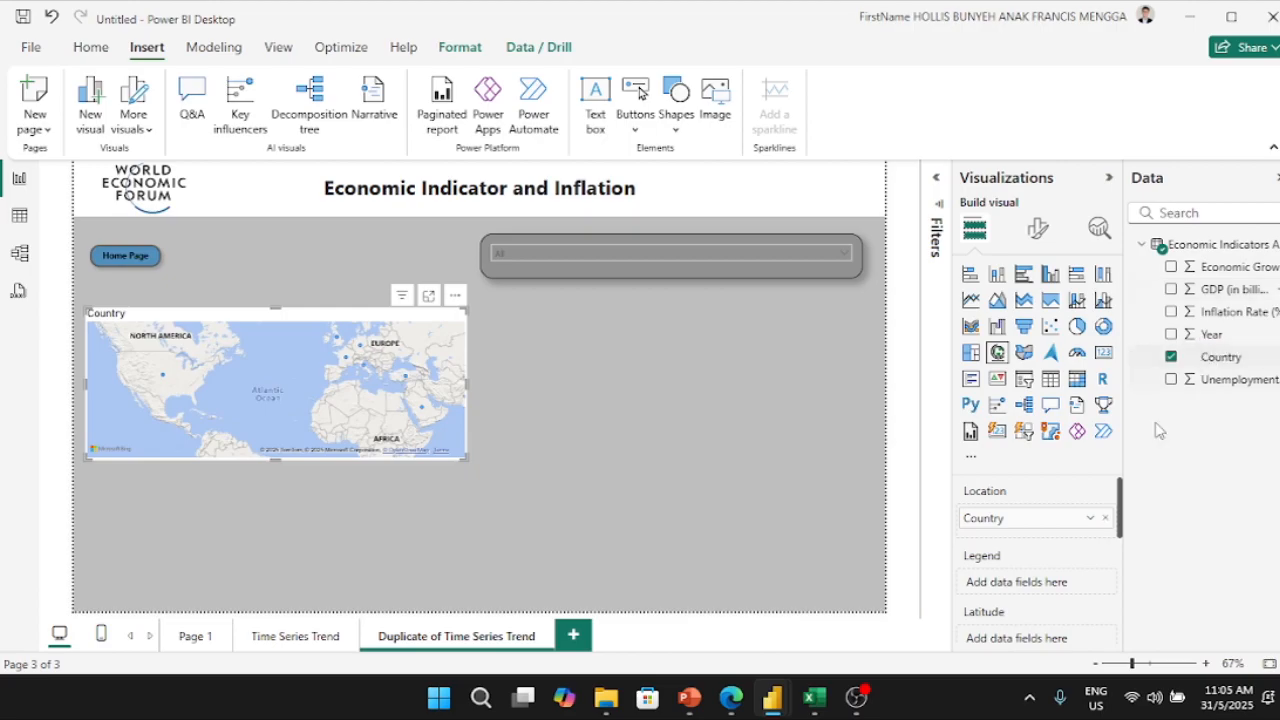
pyautogui.scroll(-3, 1037, 530)
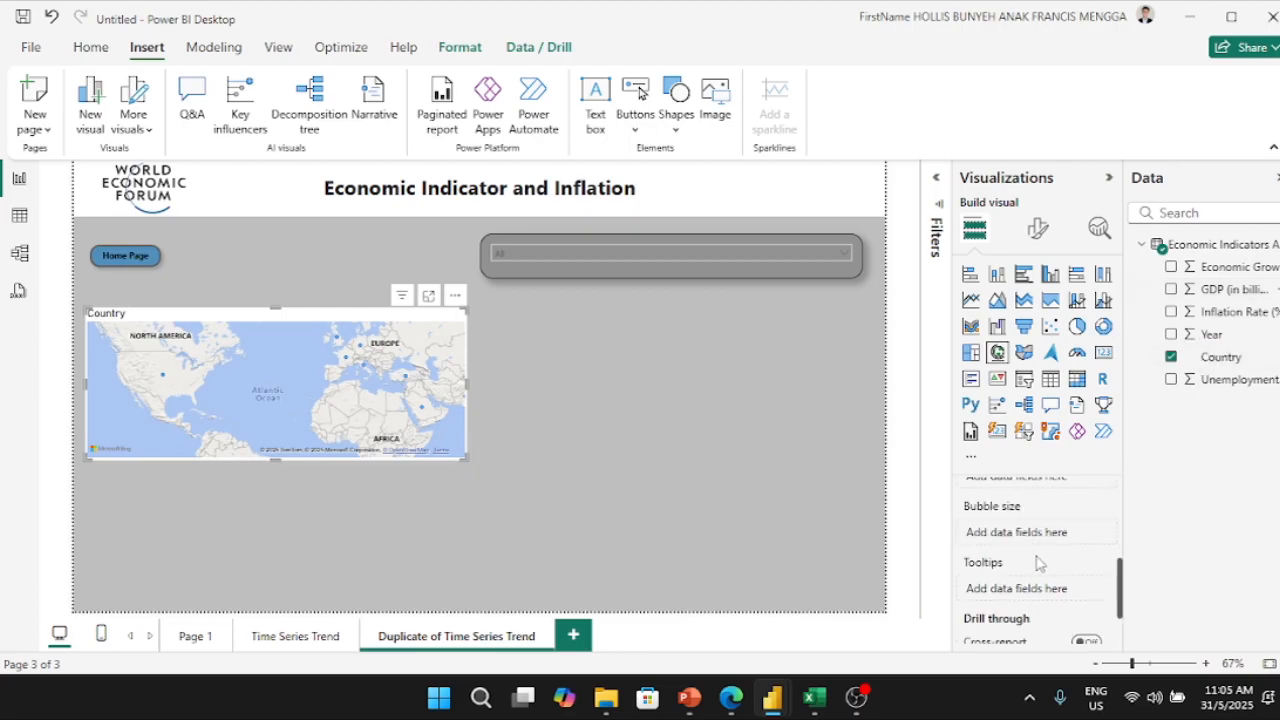
pyautogui.moveTo(993, 514)
pyautogui.moveTo(1222, 292); pyautogui.dragTo(1045, 532)
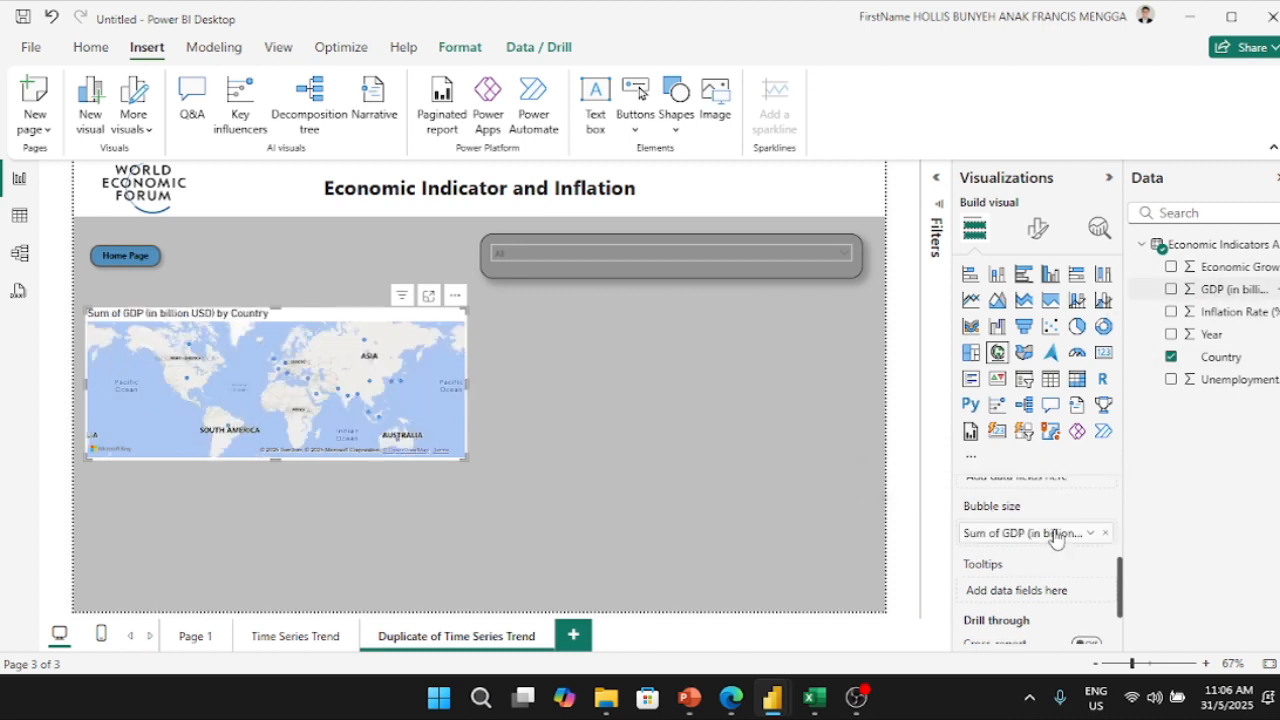
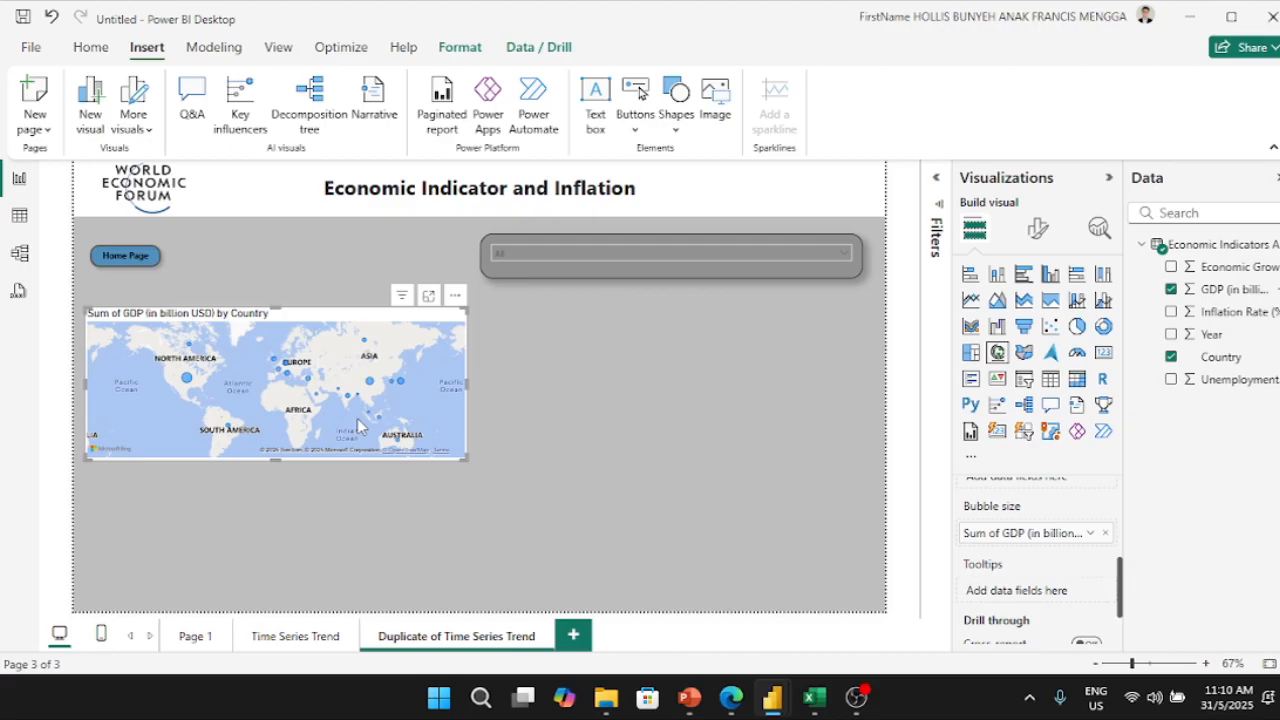
# Step: Save the report as World Economics in the Power BI folder
pyautogui.hotkey('ctrl', 's')
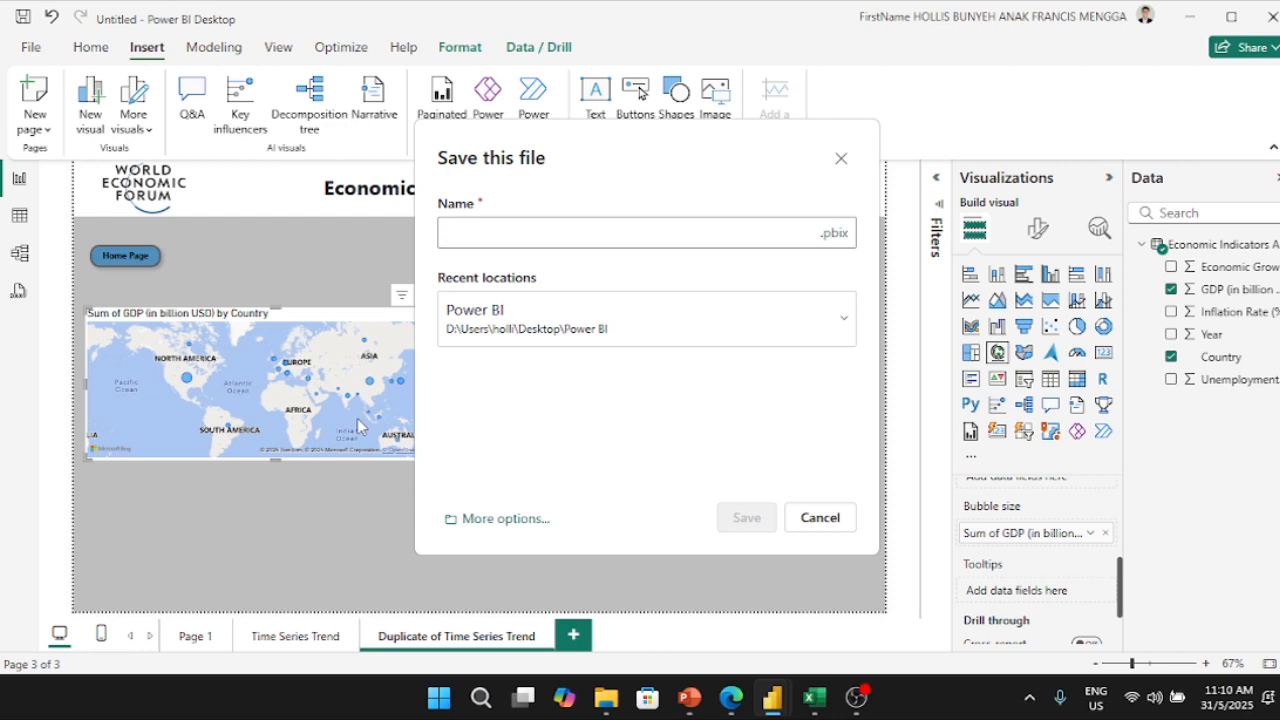
pyautogui.write('World Economics')
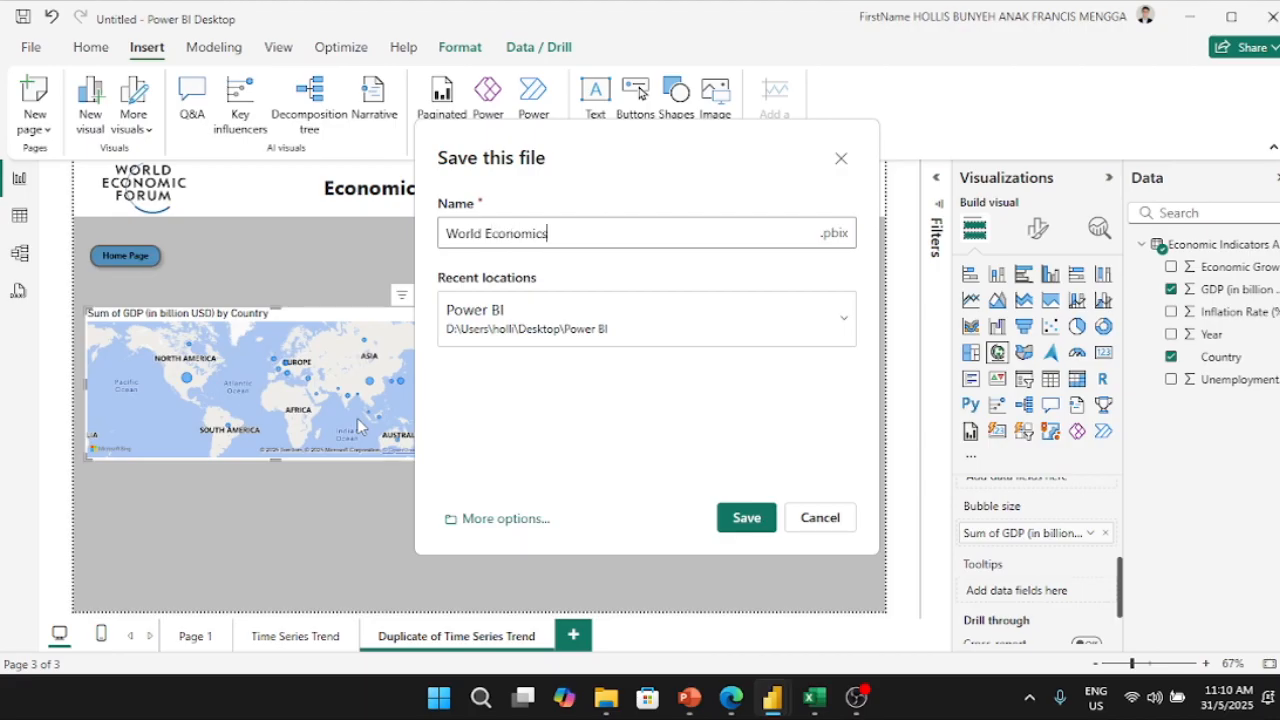
pyautogui.press('Return')
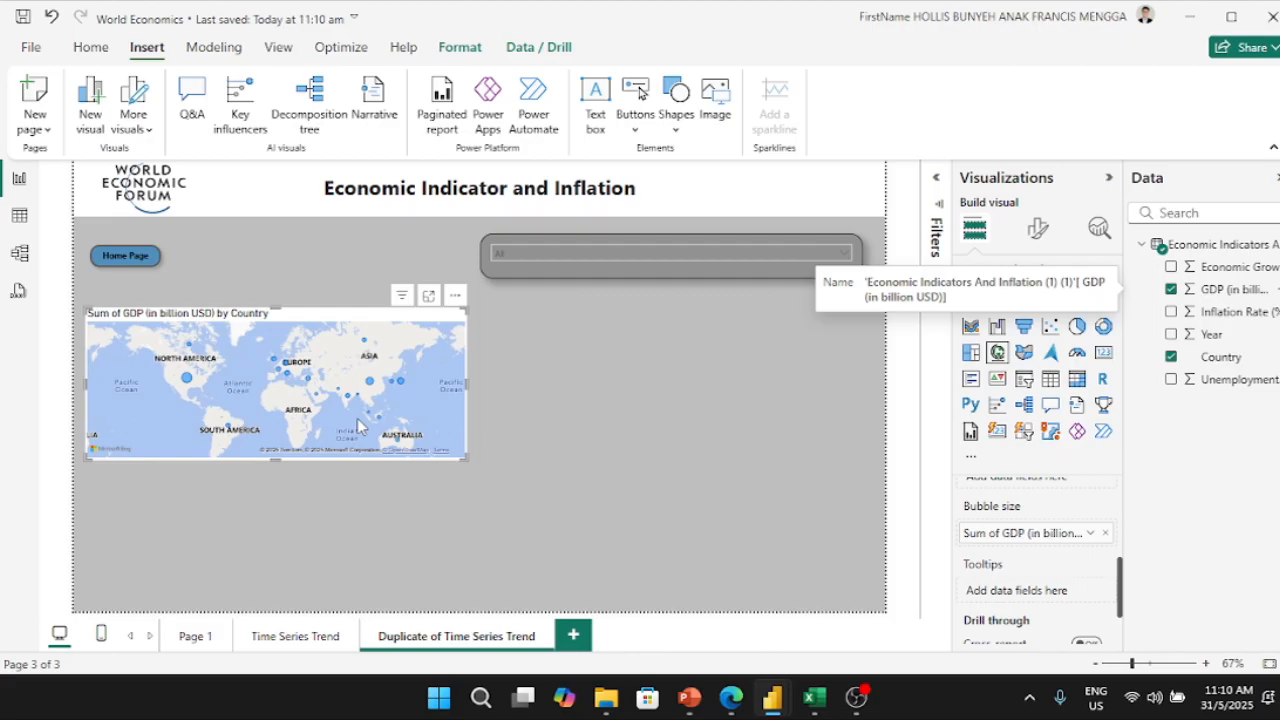
# Step: Enable Use ArcGIS for Power BI and Use Map and Filled Map visuals in the global security options
pyautogui.click(40, 50)
pyautogui.click(117, 622)
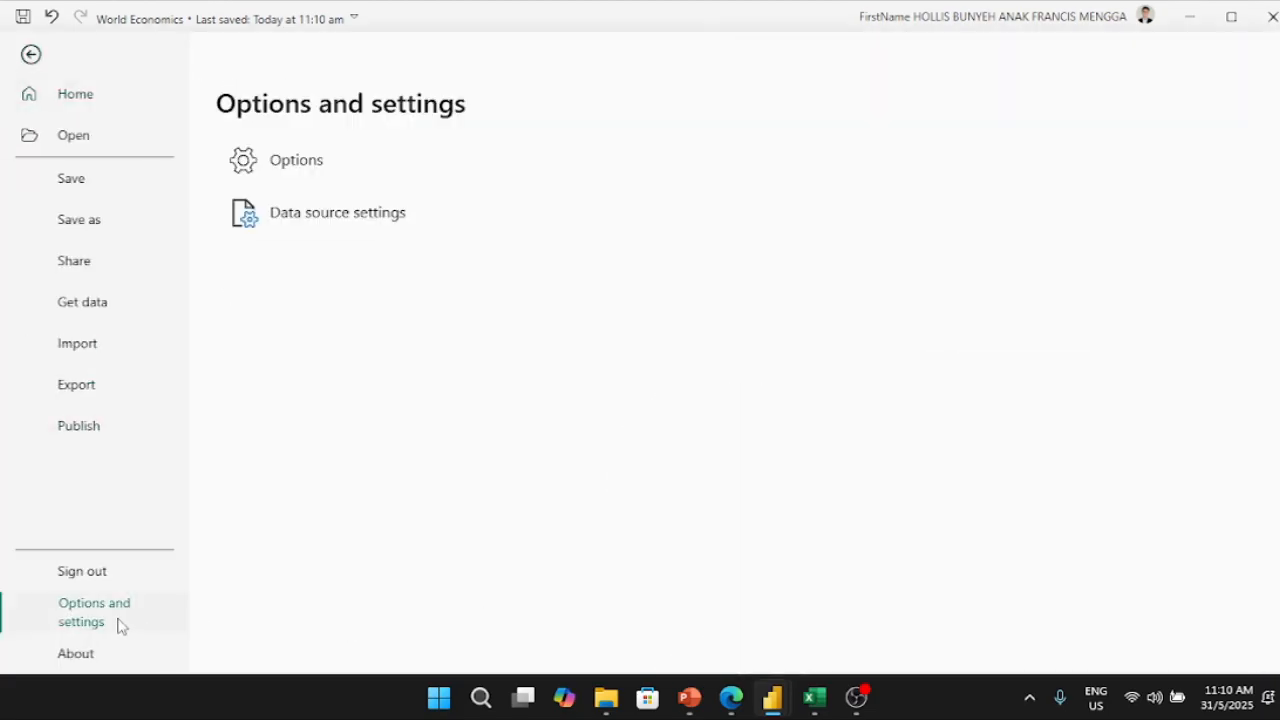
pyautogui.click(302, 168)
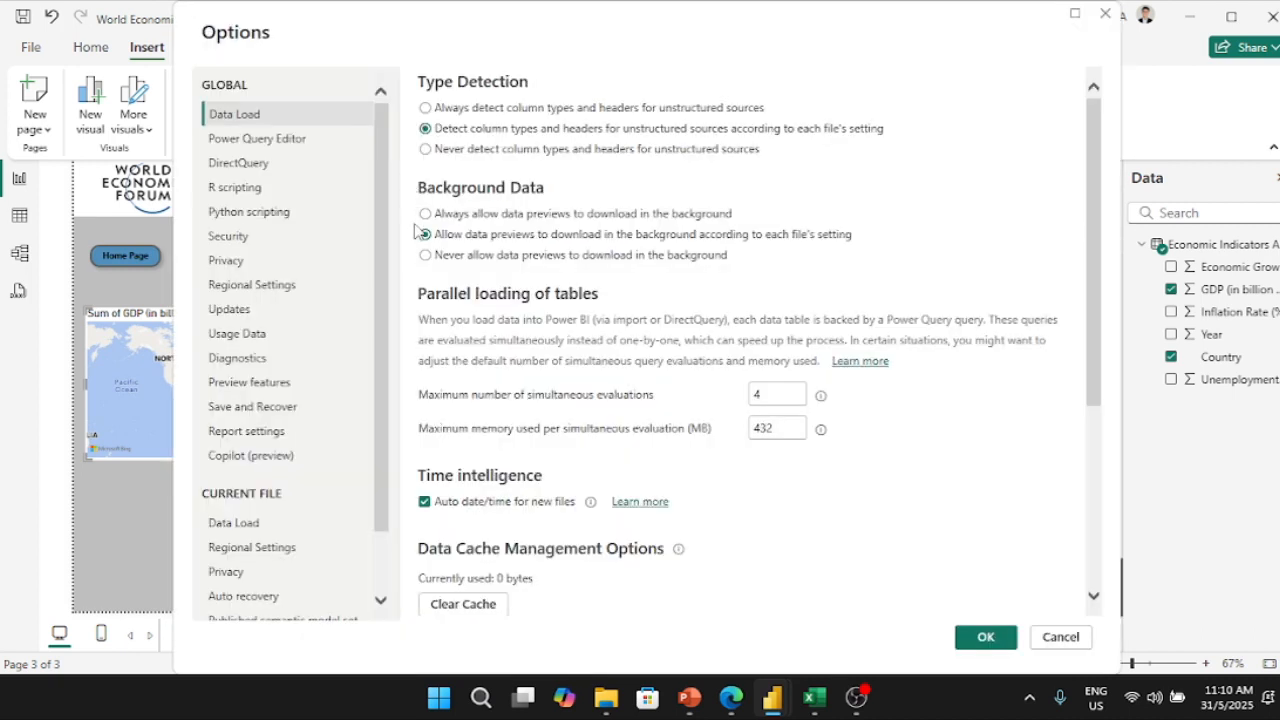
pyautogui.click(245, 244)
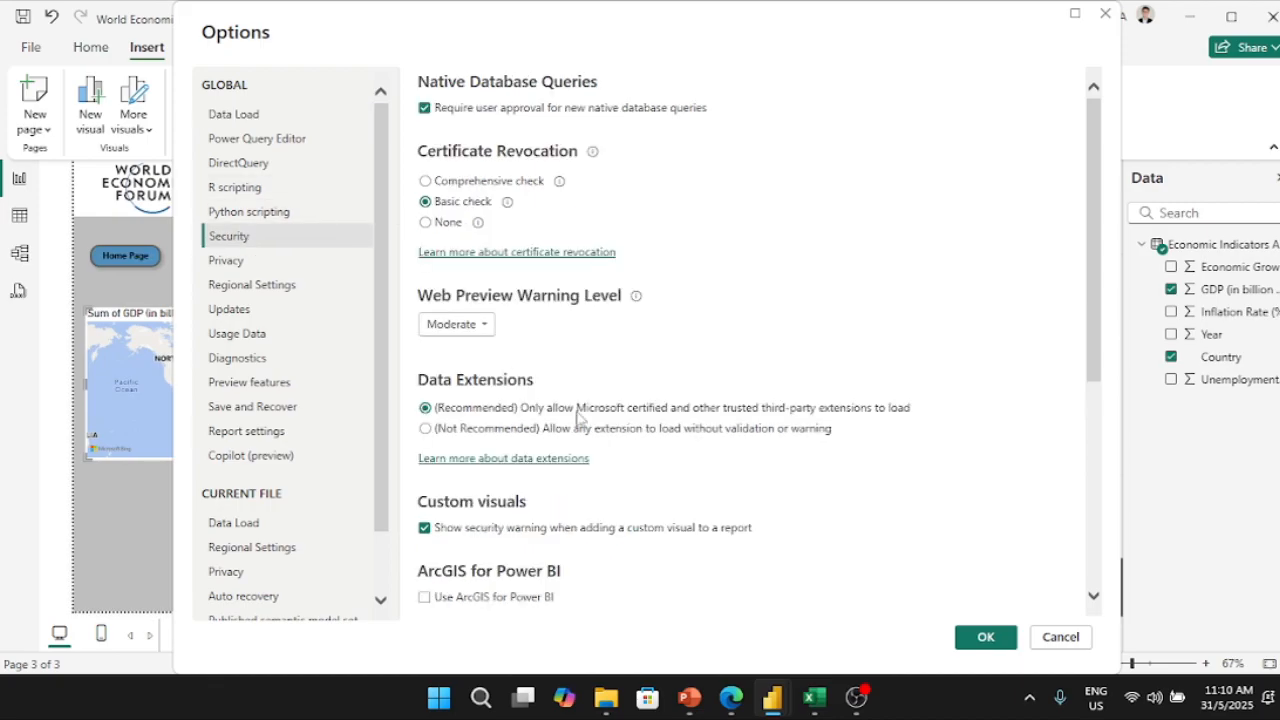
pyautogui.scroll(-4, 626, 450)
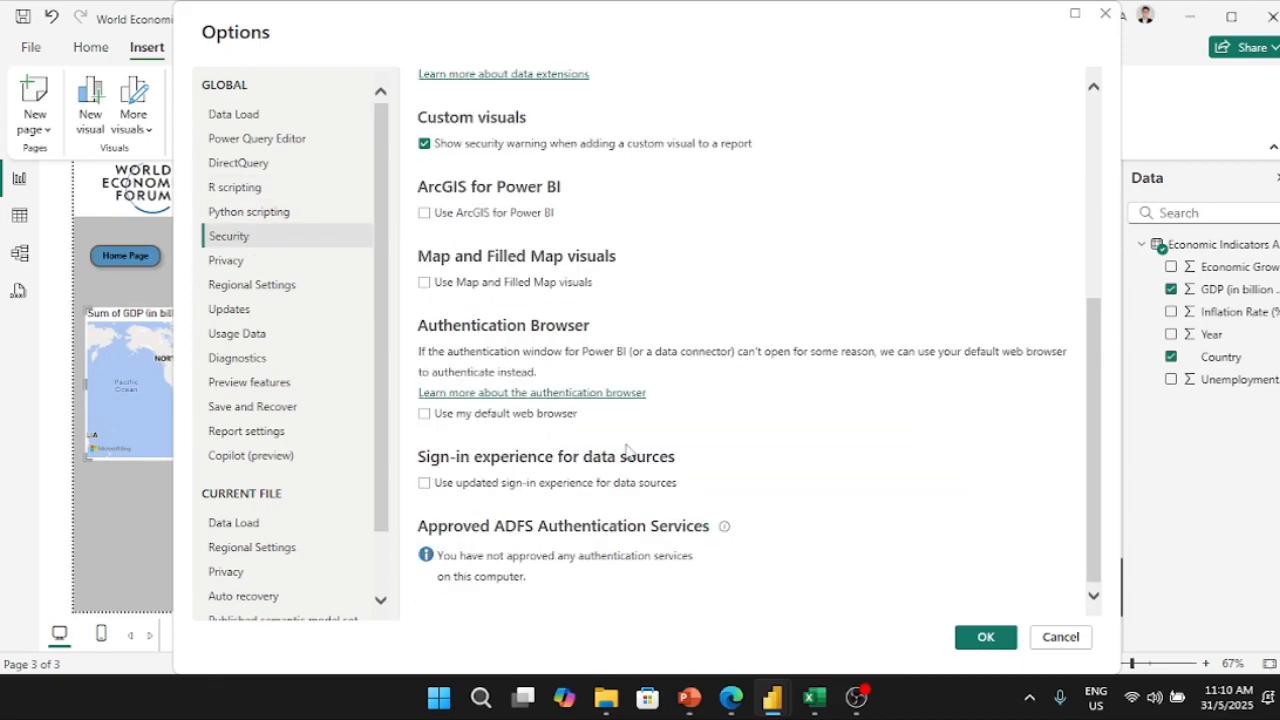
pyautogui.scroll(2, 563, 430)
pyautogui.click(454, 408)
pyautogui.click(467, 479)
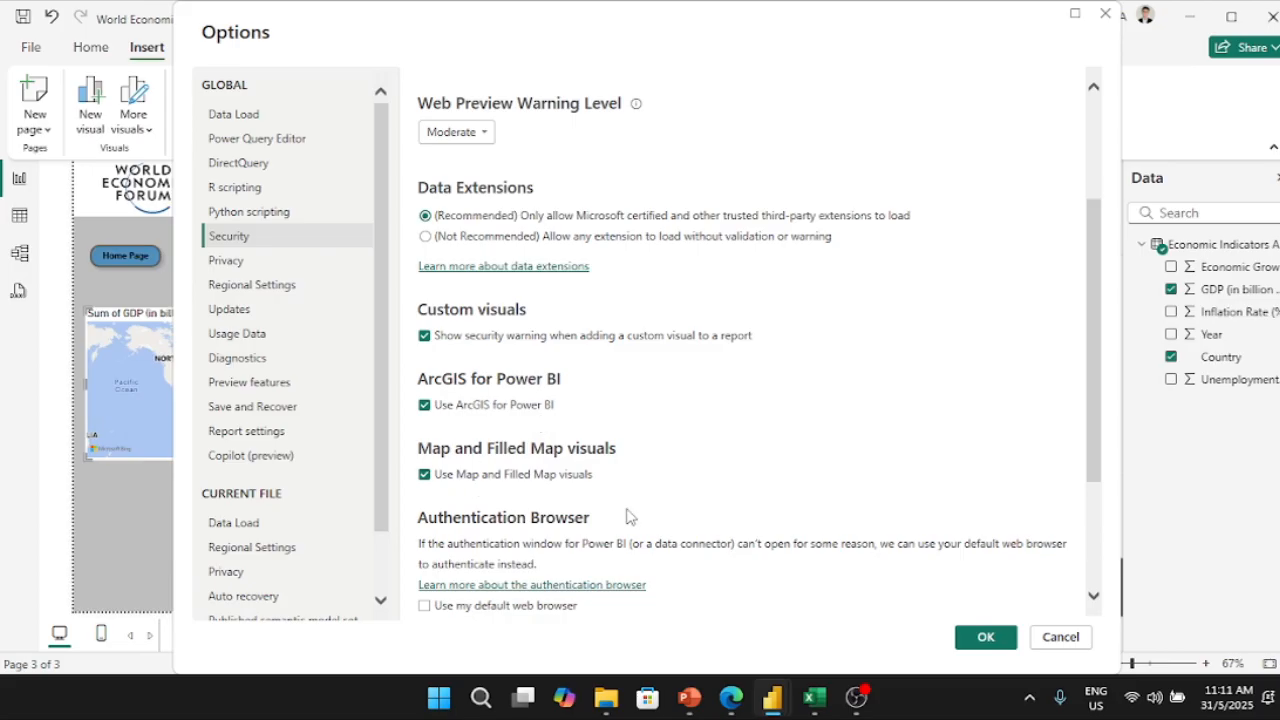
pyautogui.click(985, 637)
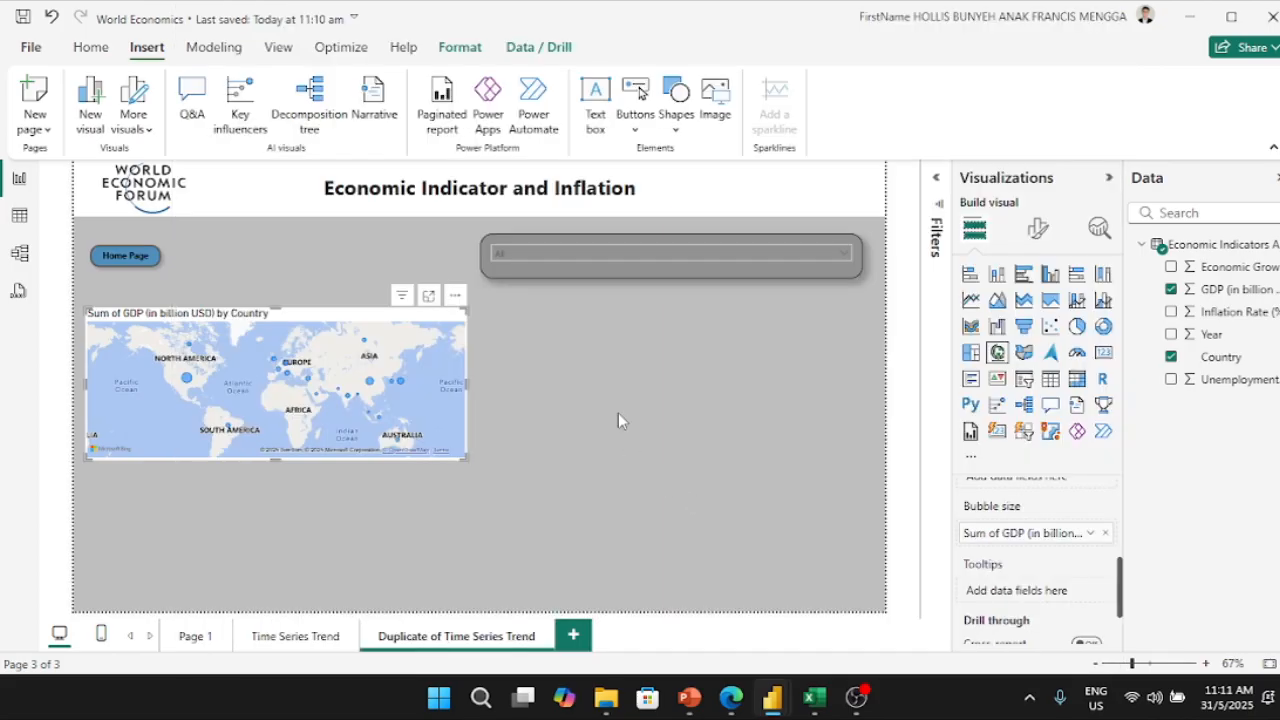
# Step: Remove the GDP map from the duplicated page and close the World Economics report, saving the changes
pyautogui.click(455, 295)
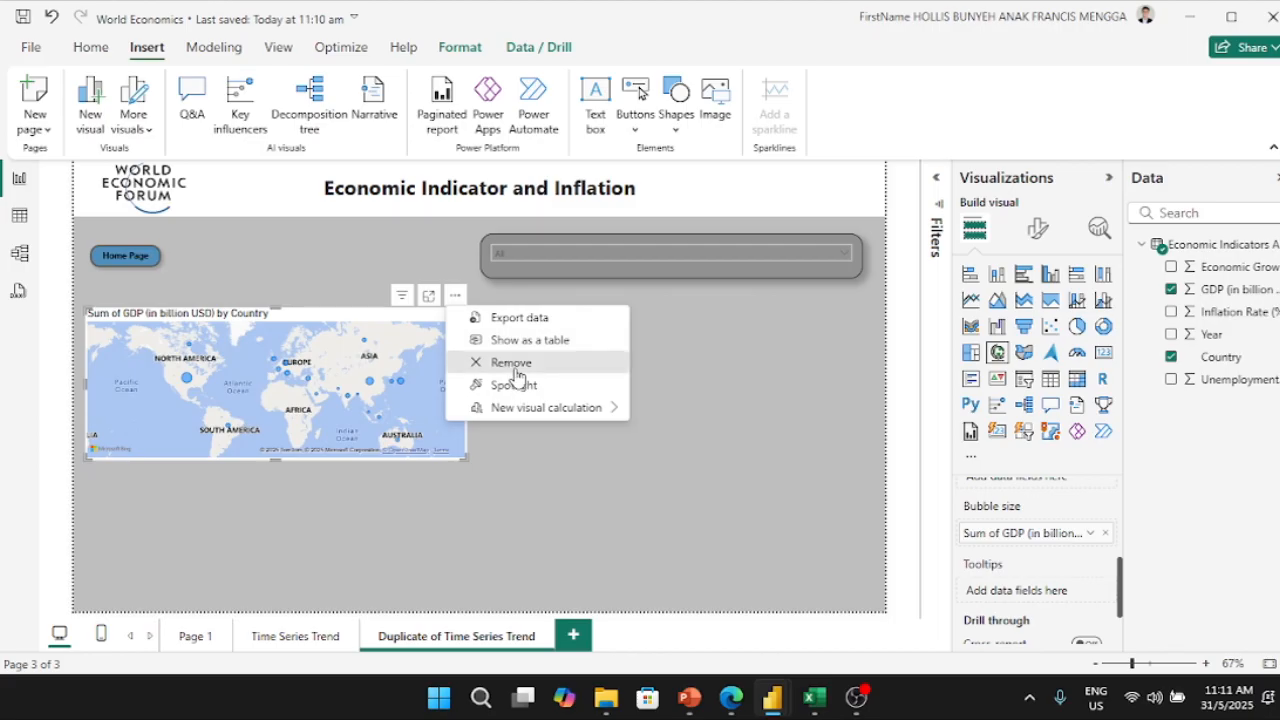
pyautogui.click(508, 365)
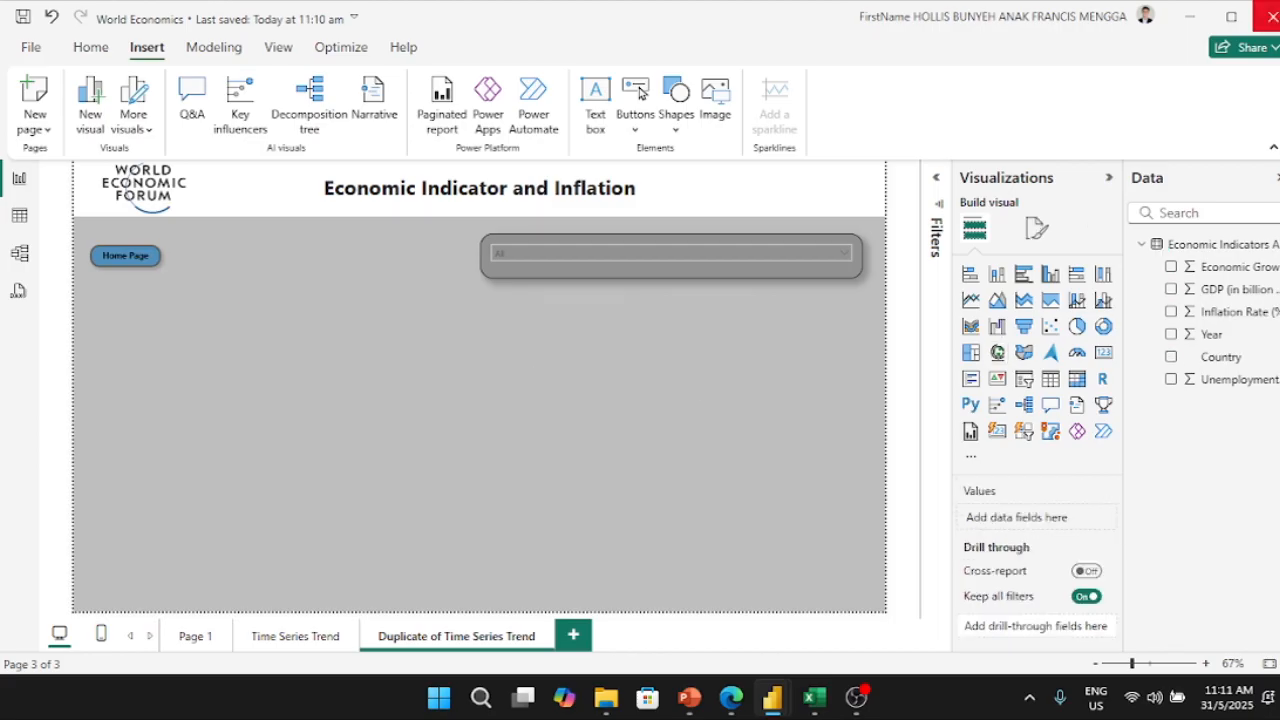
pyautogui.click(1270, 16)
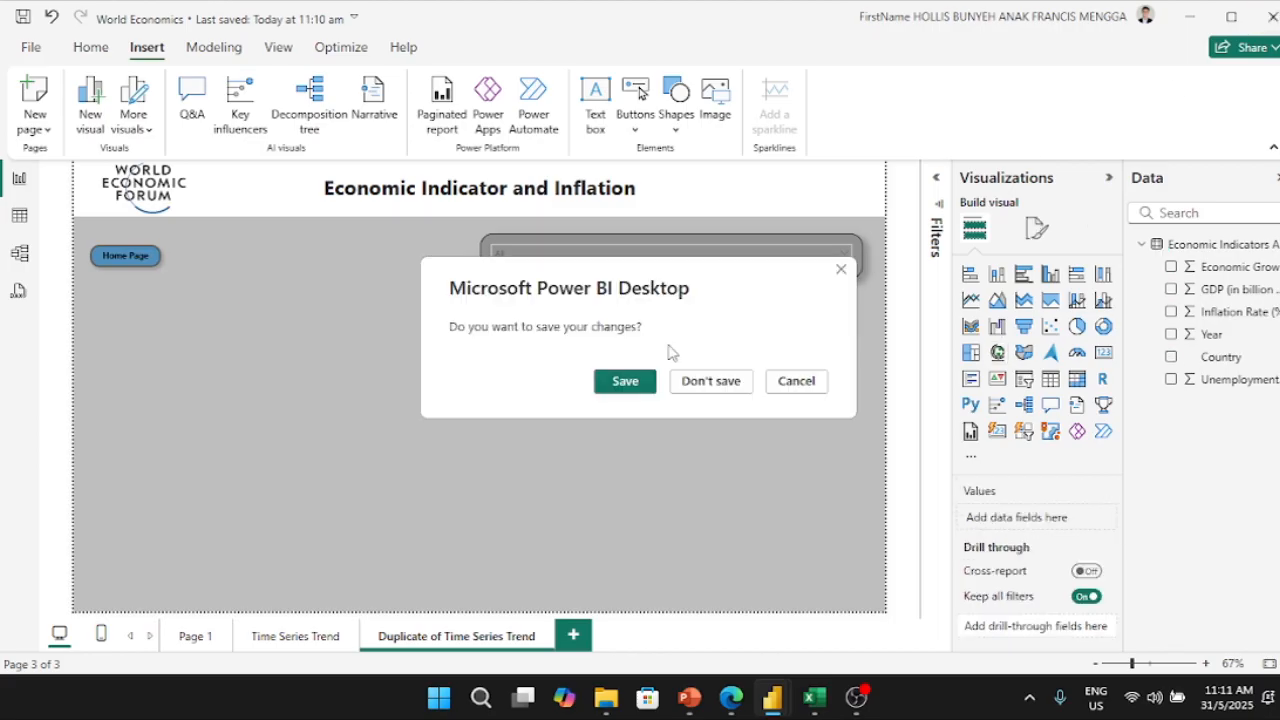
pyautogui.click(628, 382)
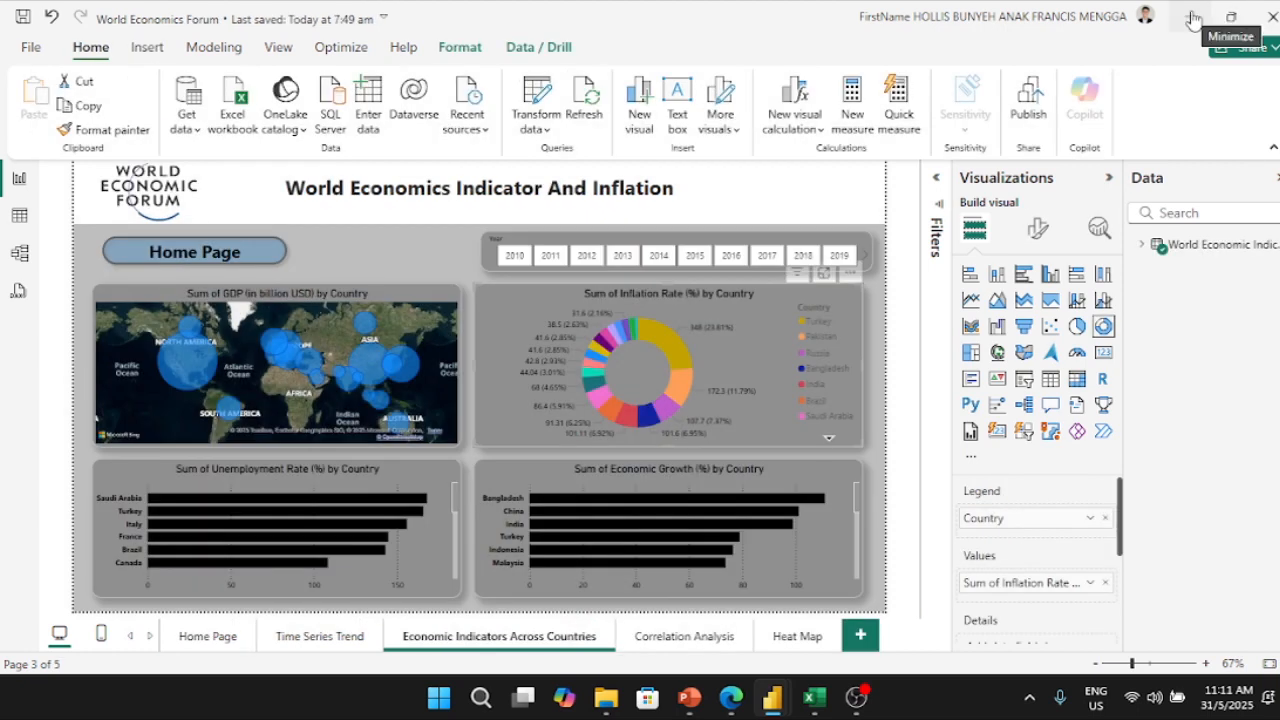
# Step: Minimize the remaining open windows, search the computer for World Economics, and open that Power BI report
pyautogui.click(1192, 19)
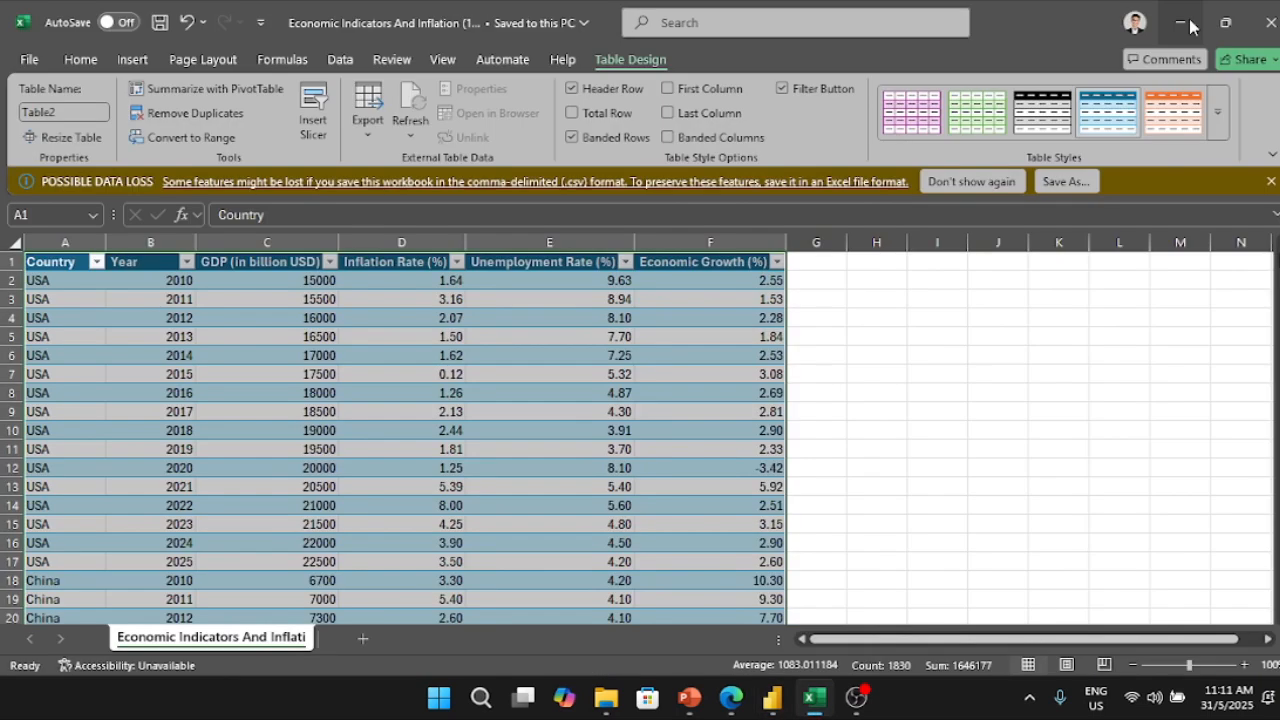
pyautogui.click(1190, 20)
pyautogui.click(1190, 22)
pyautogui.click(930, 19)
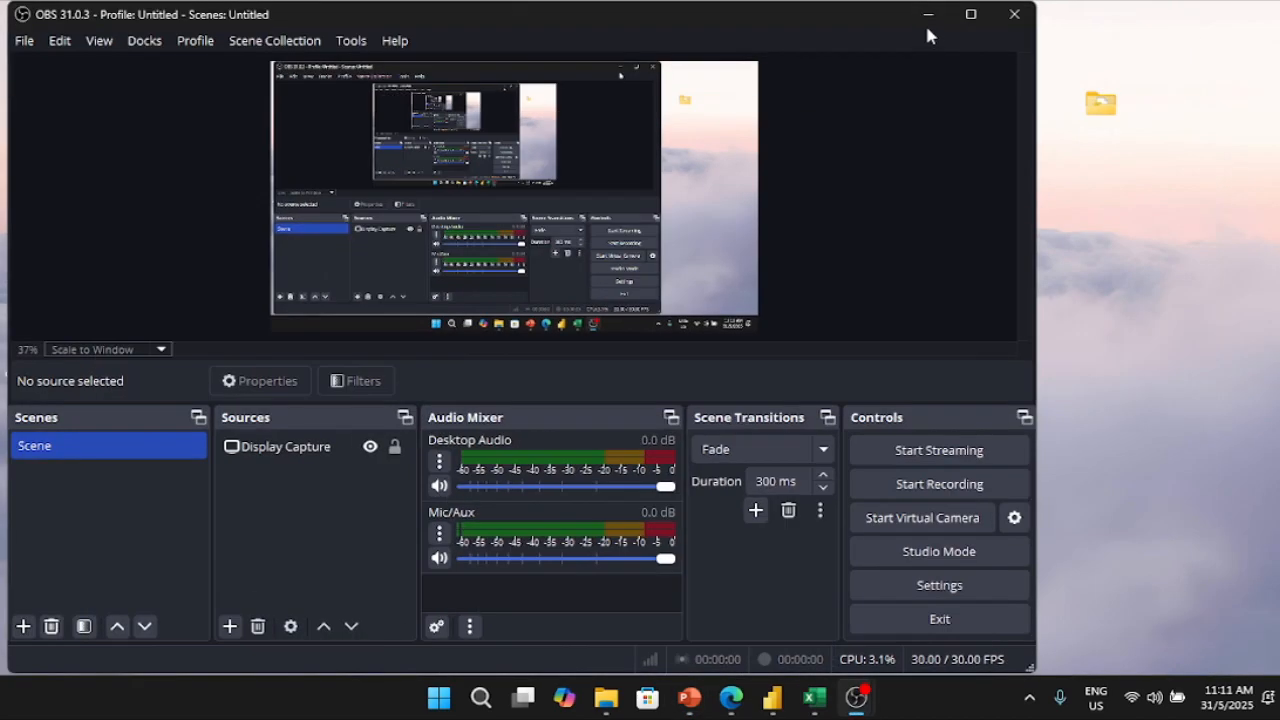
pyautogui.click(928, 16)
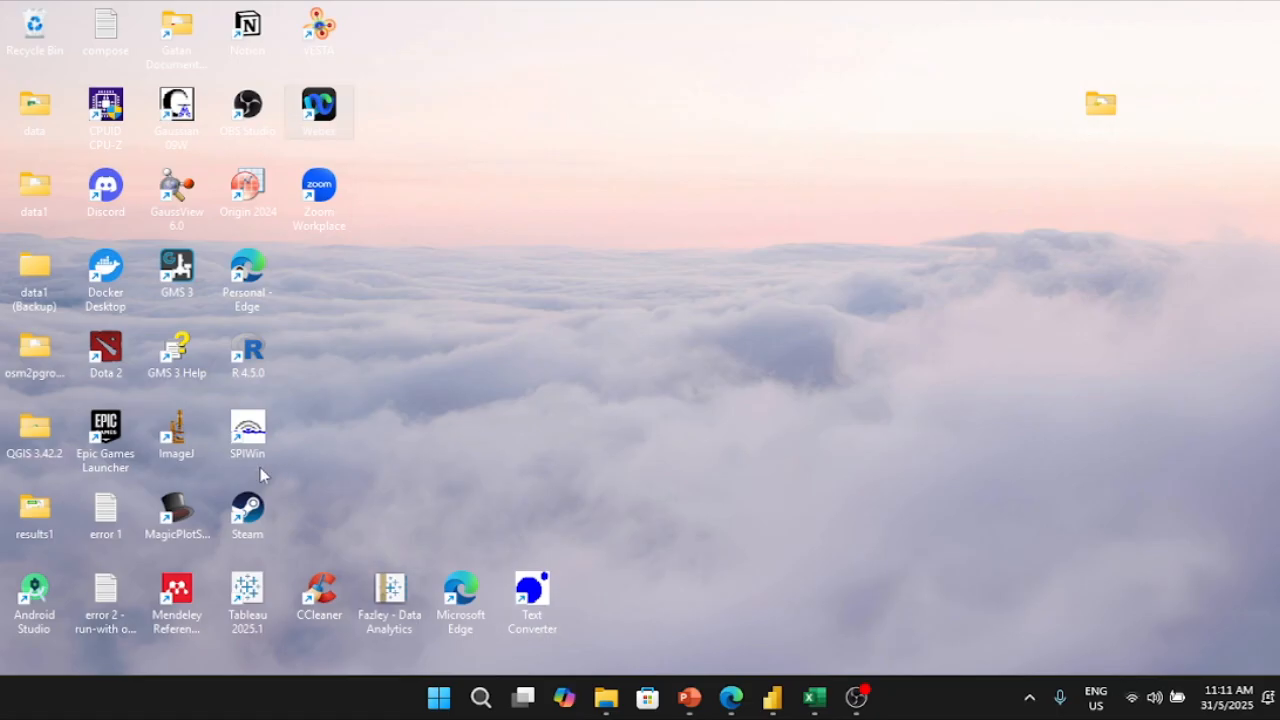
pyautogui.click(445, 700)
pyautogui.write('world eco')
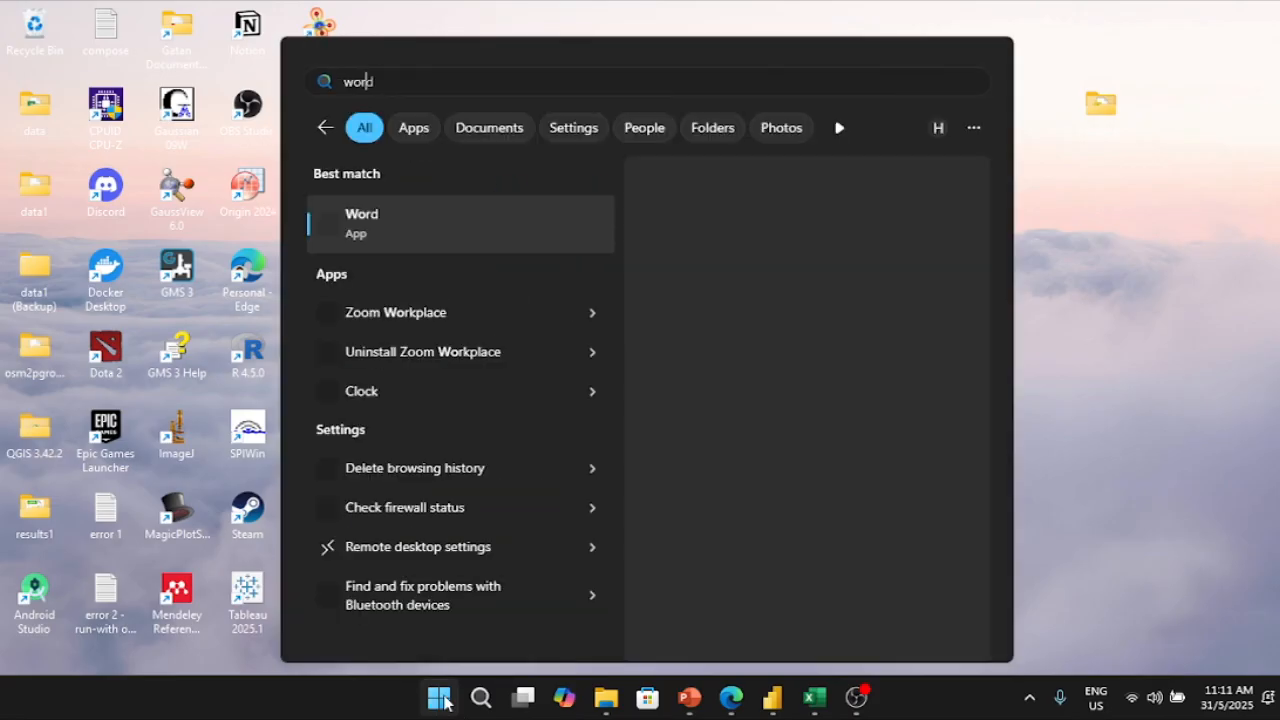
pyautogui.write('nomics')
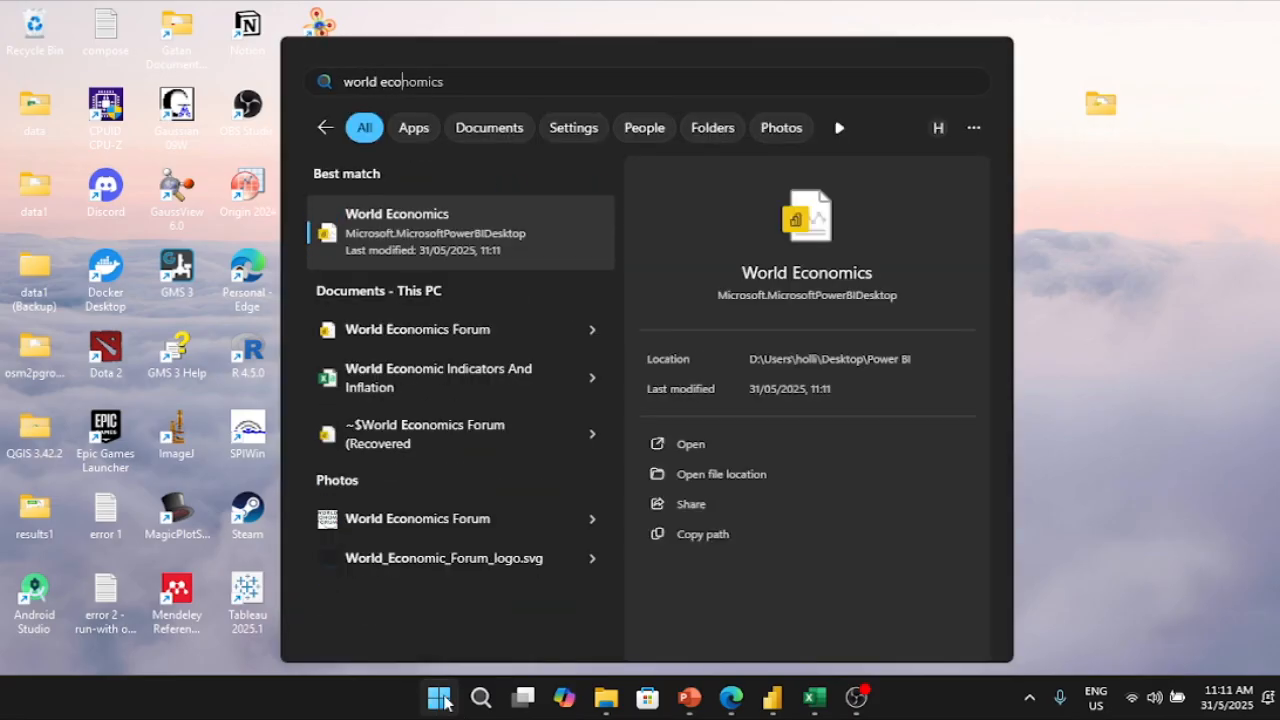
pyautogui.click(860, 697)
pyautogui.click(897, 638)
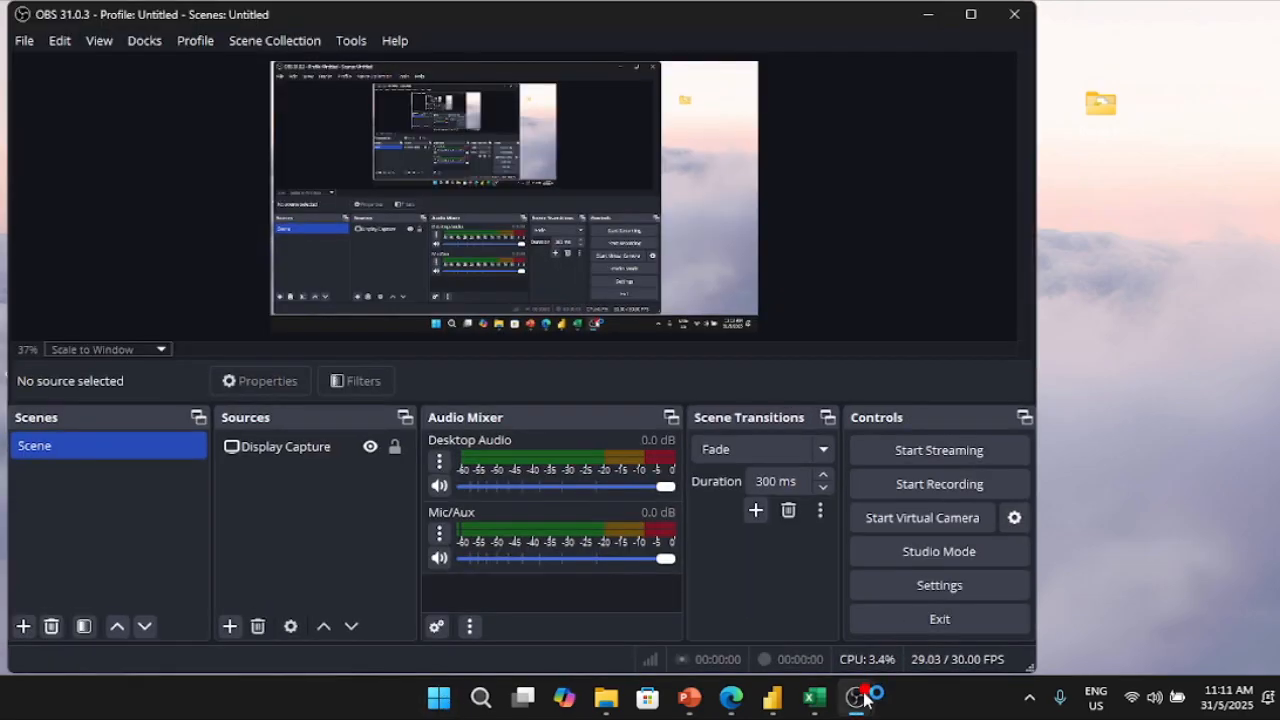
pyautogui.click(824, 622)
pyautogui.click(856, 703)
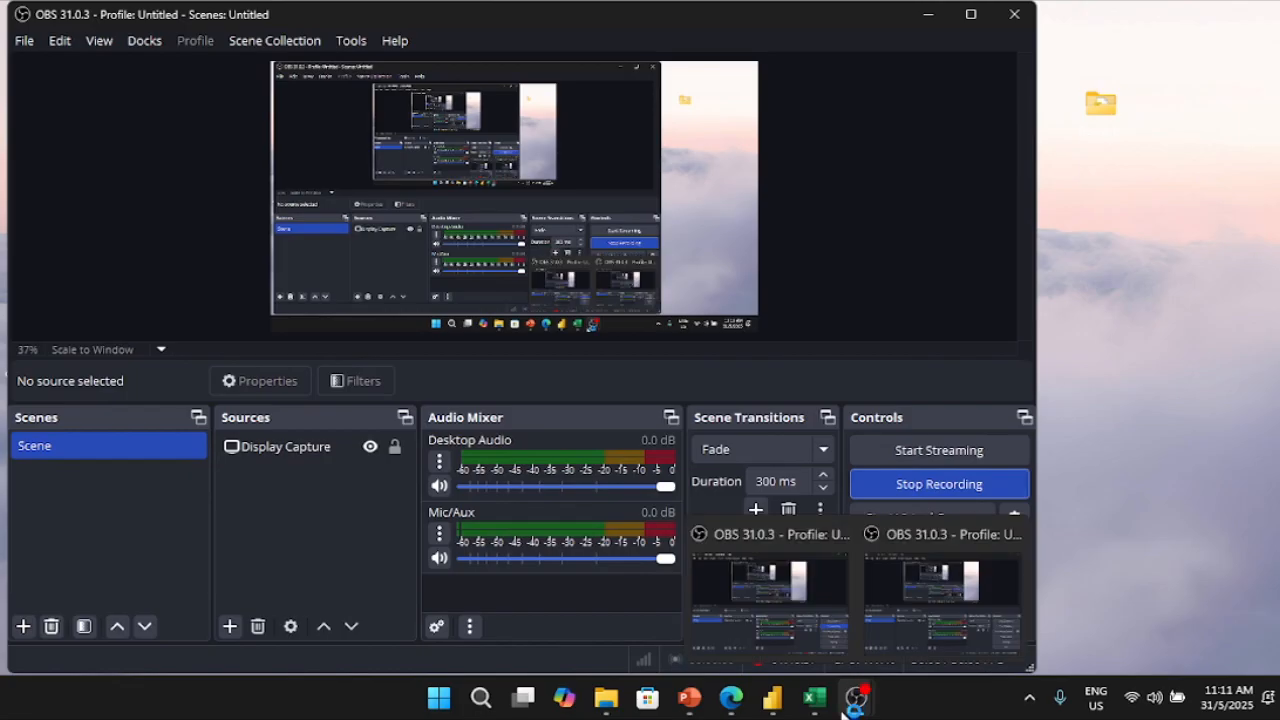
pyautogui.click(920, 655)
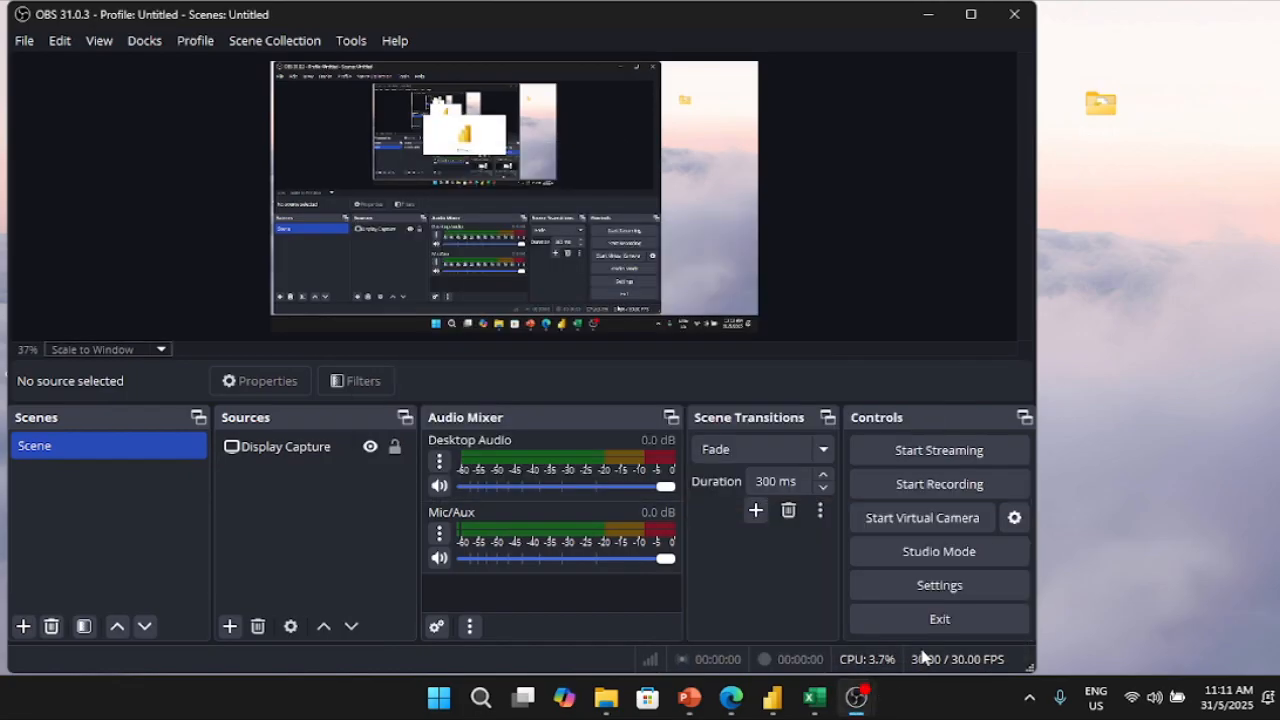
pyautogui.click(1014, 14)
pyautogui.click(928, 14)
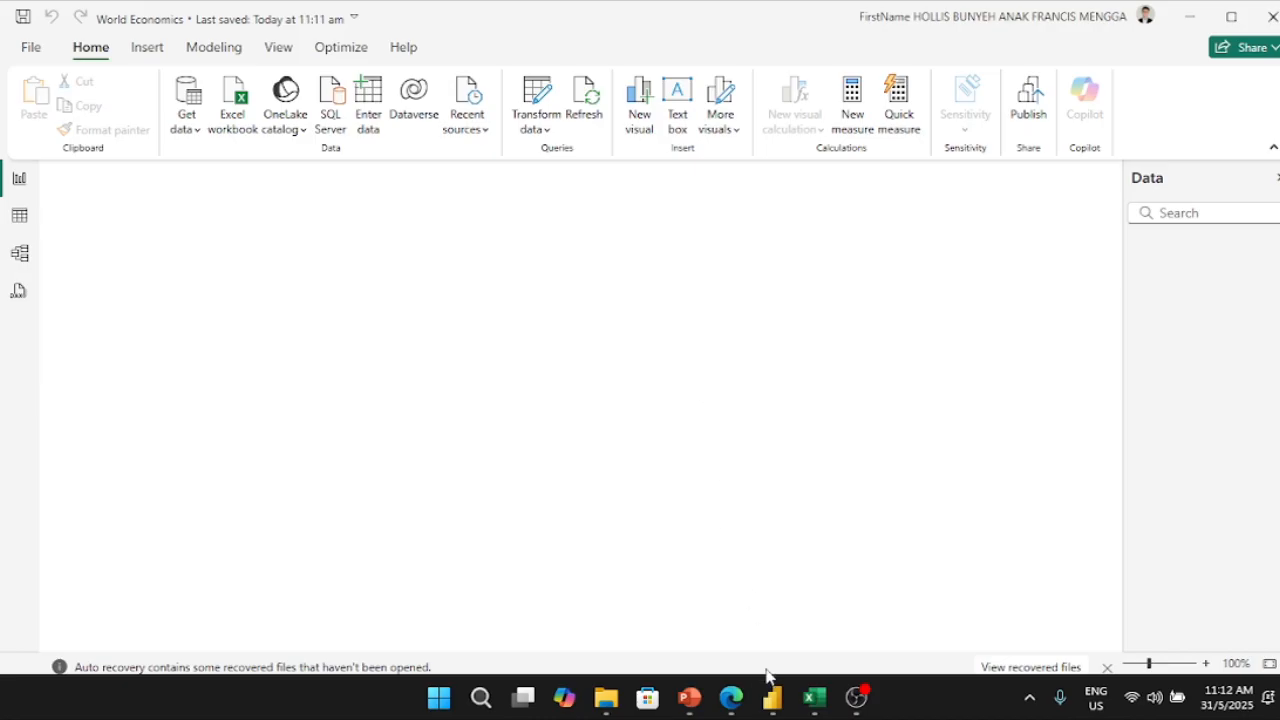
# Step: Bring up the reopened World Economics report, add a map visual, and fit it into the page's left half below the Home Page button
pyautogui.click(914, 612)
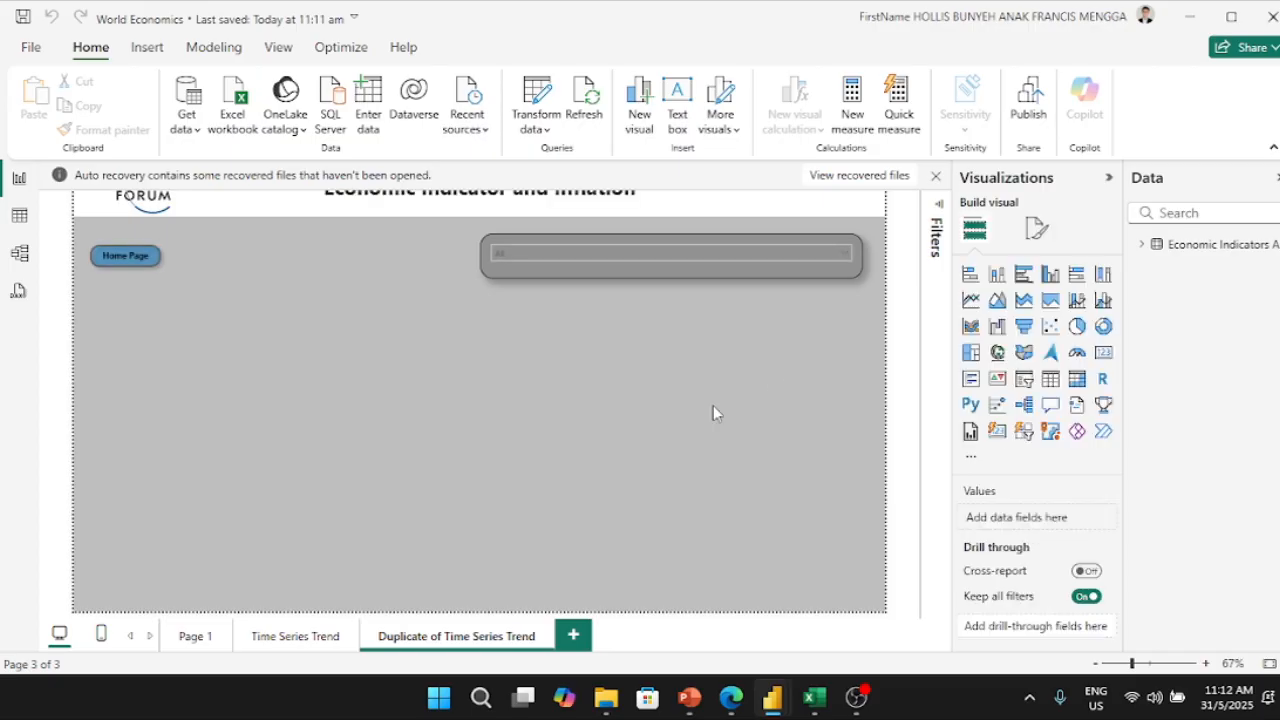
pyautogui.click(998, 354)
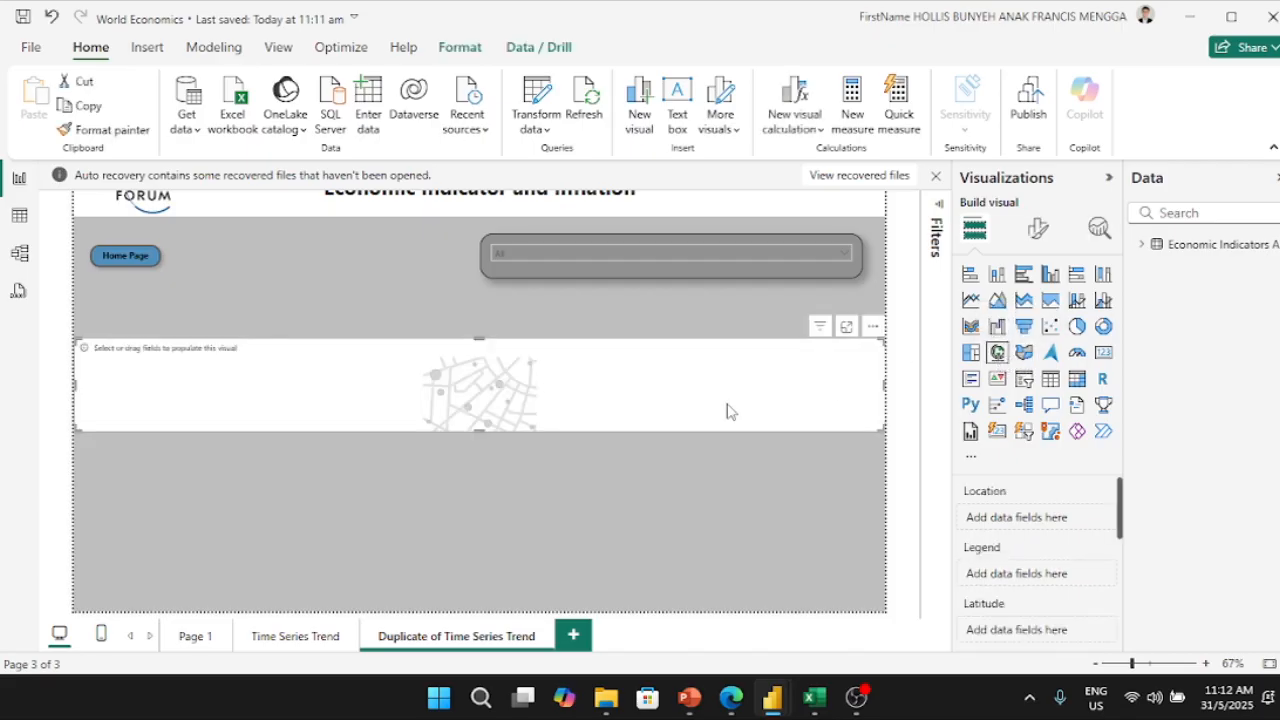
pyautogui.moveTo(880, 394); pyautogui.dragTo(479, 391)
pyautogui.moveTo(361, 397); pyautogui.dragTo(360, 379)
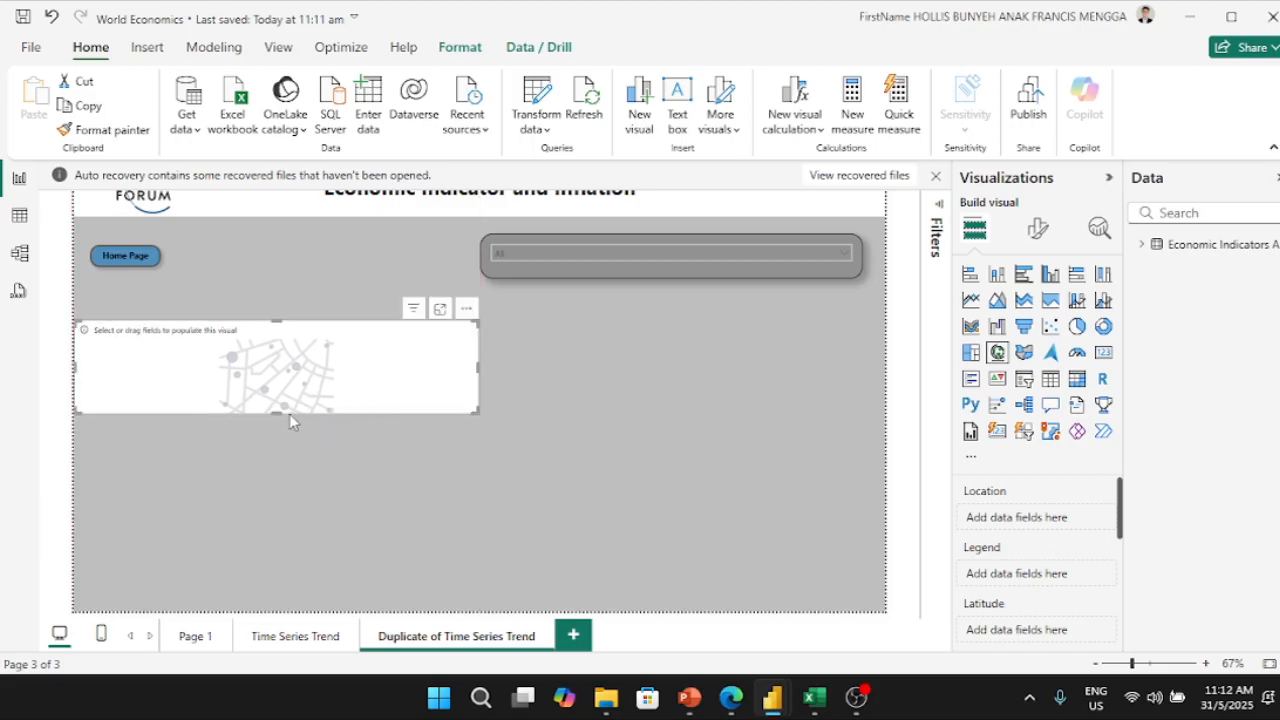
# Step: Assign Country to the new map's location and GDP (in billion USD) to its bubble size, and make the map taller
pyautogui.click(1143, 247)
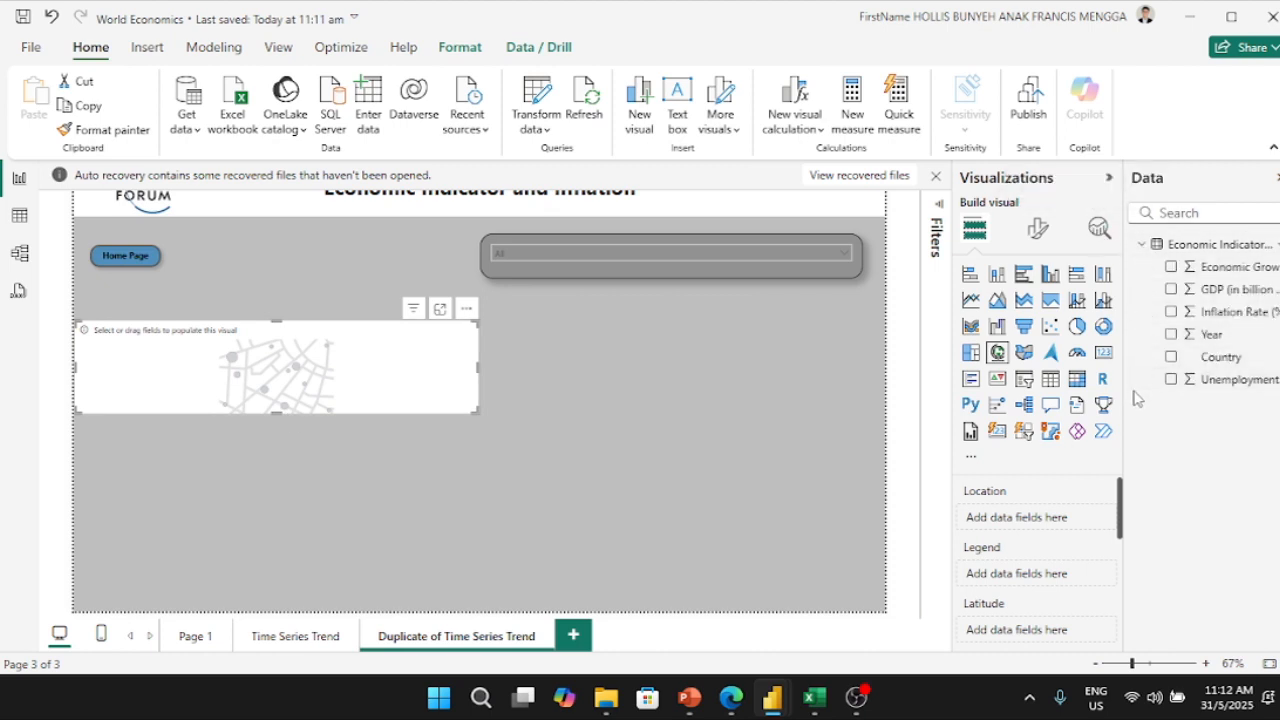
pyautogui.moveTo(1220, 357); pyautogui.dragTo(1043, 522)
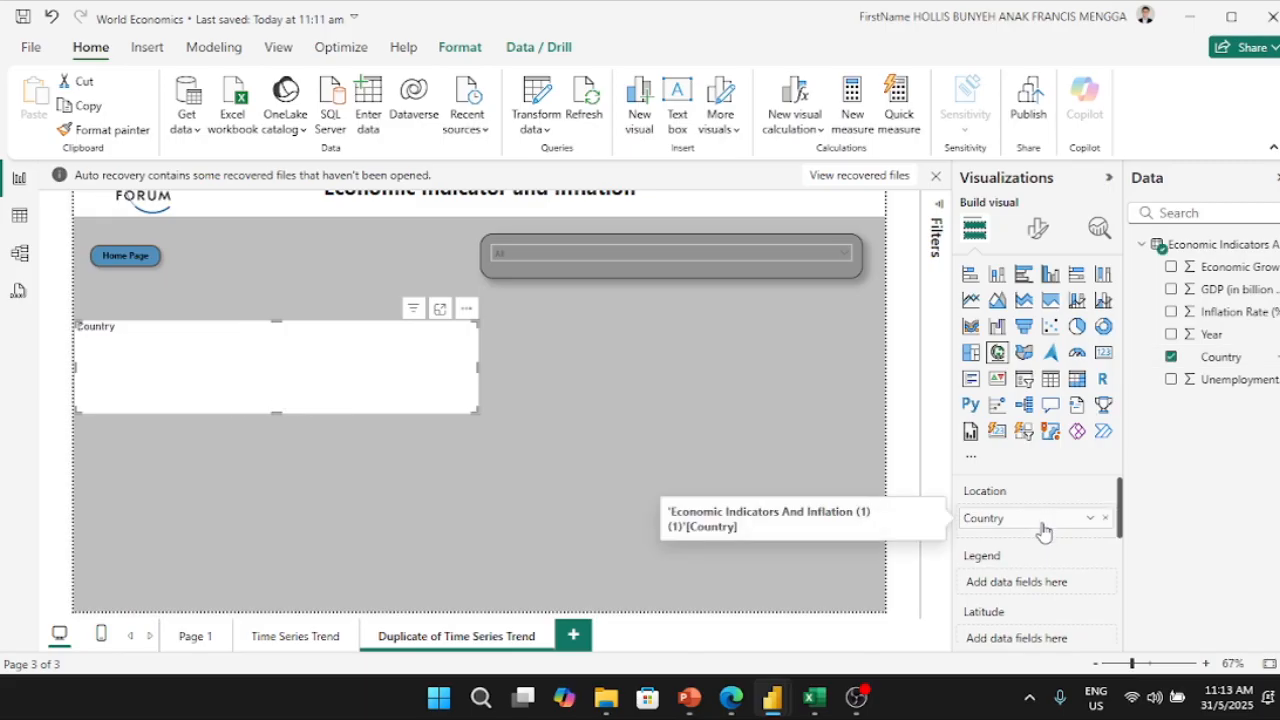
pyautogui.scroll(-3, 1045, 540)
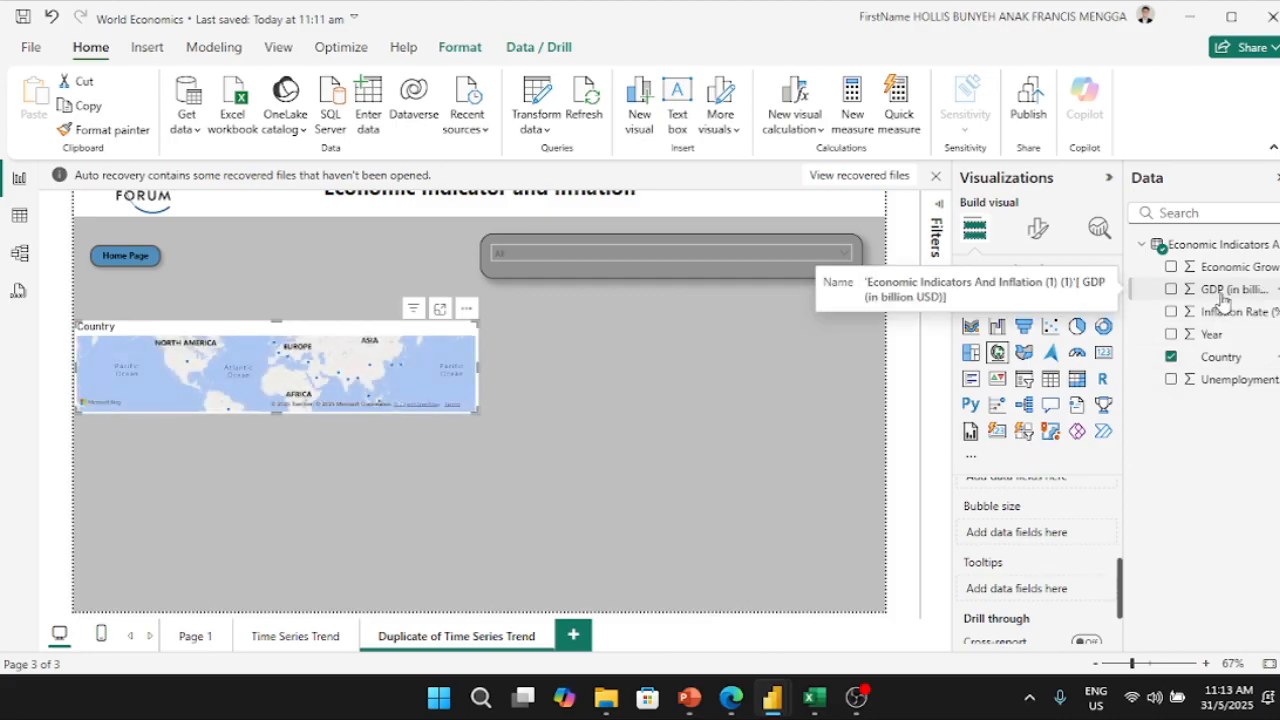
pyautogui.moveTo(1222, 300); pyautogui.dragTo(1093, 452)
pyautogui.moveTo(1057, 541); pyautogui.dragTo(1050, 543)
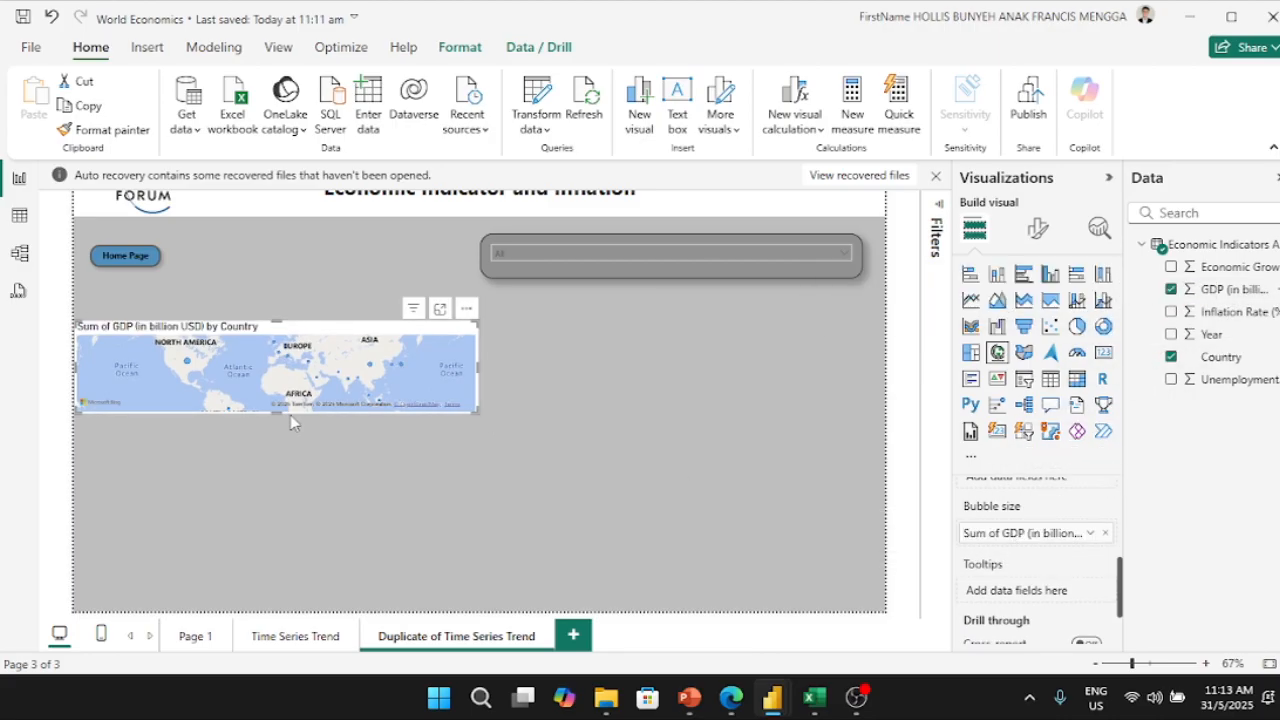
pyautogui.moveTo(276, 416); pyautogui.dragTo(274, 483)
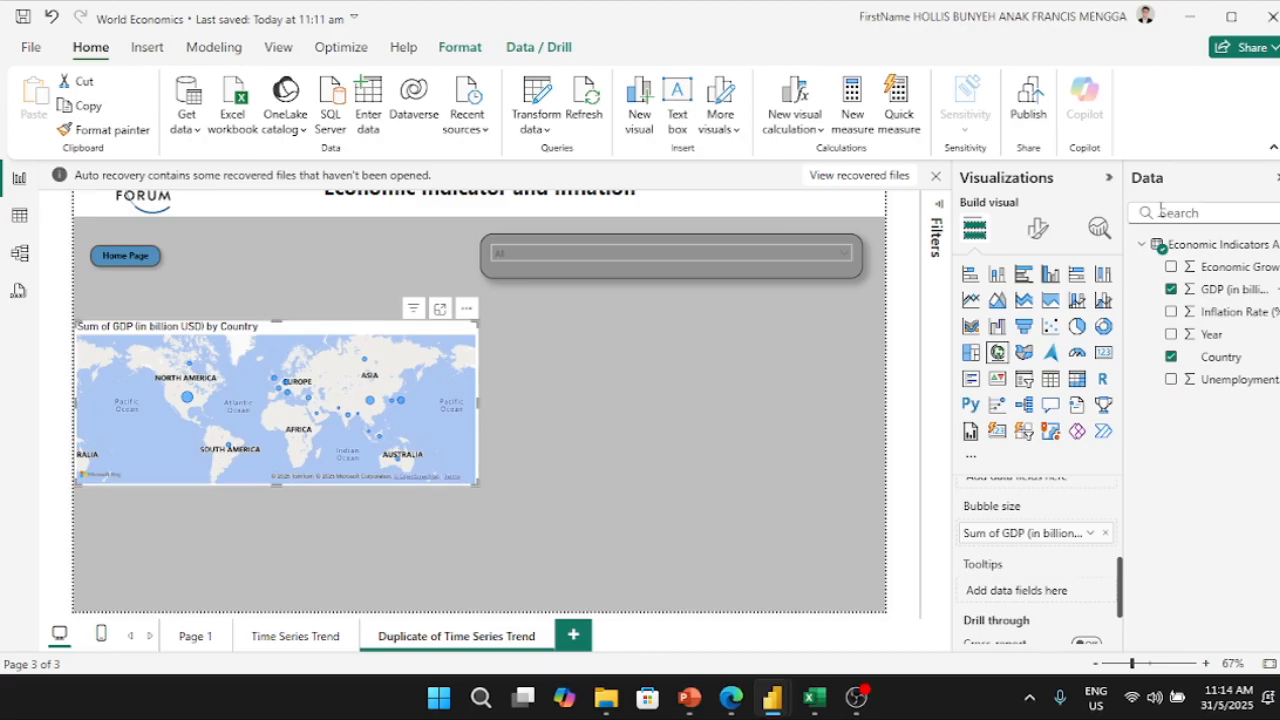
# Step: Set the map's bubble size to 100 and enlarge the map to fill most of the area below the slicer
pyautogui.click(1038, 230)
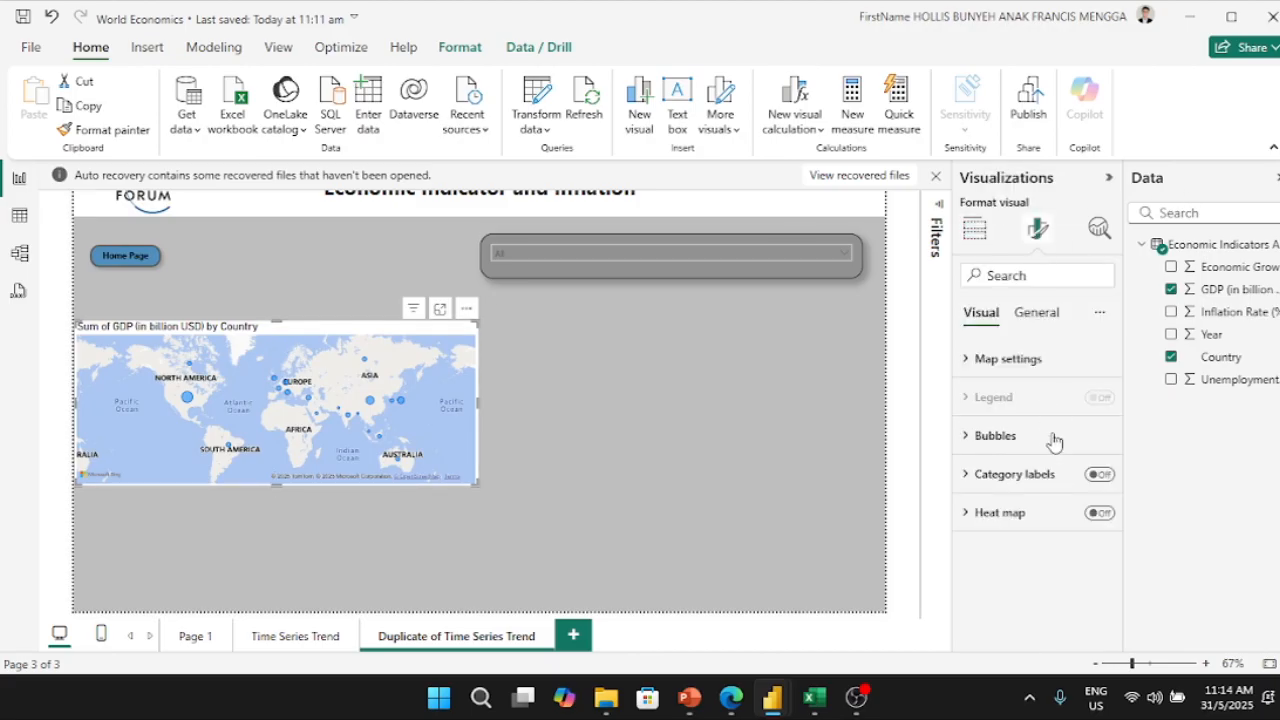
pyautogui.click(1016, 446)
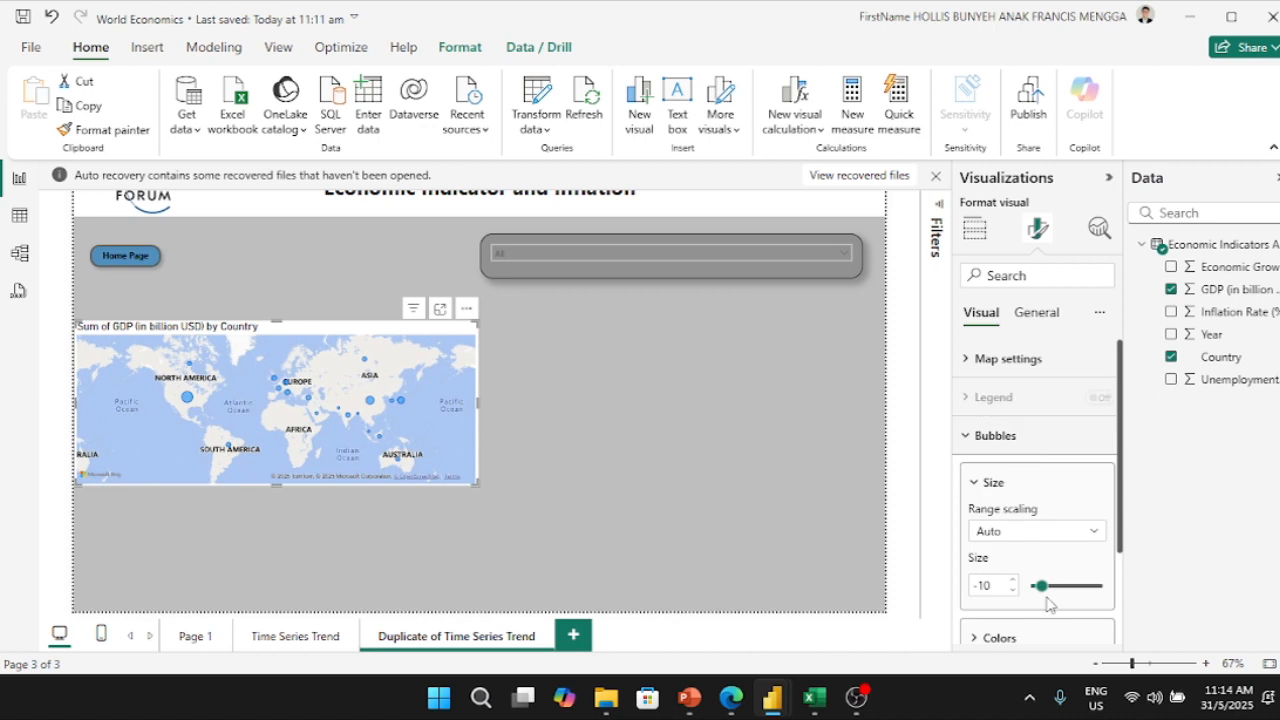
pyautogui.moveTo(1040, 584); pyautogui.dragTo(1102, 586)
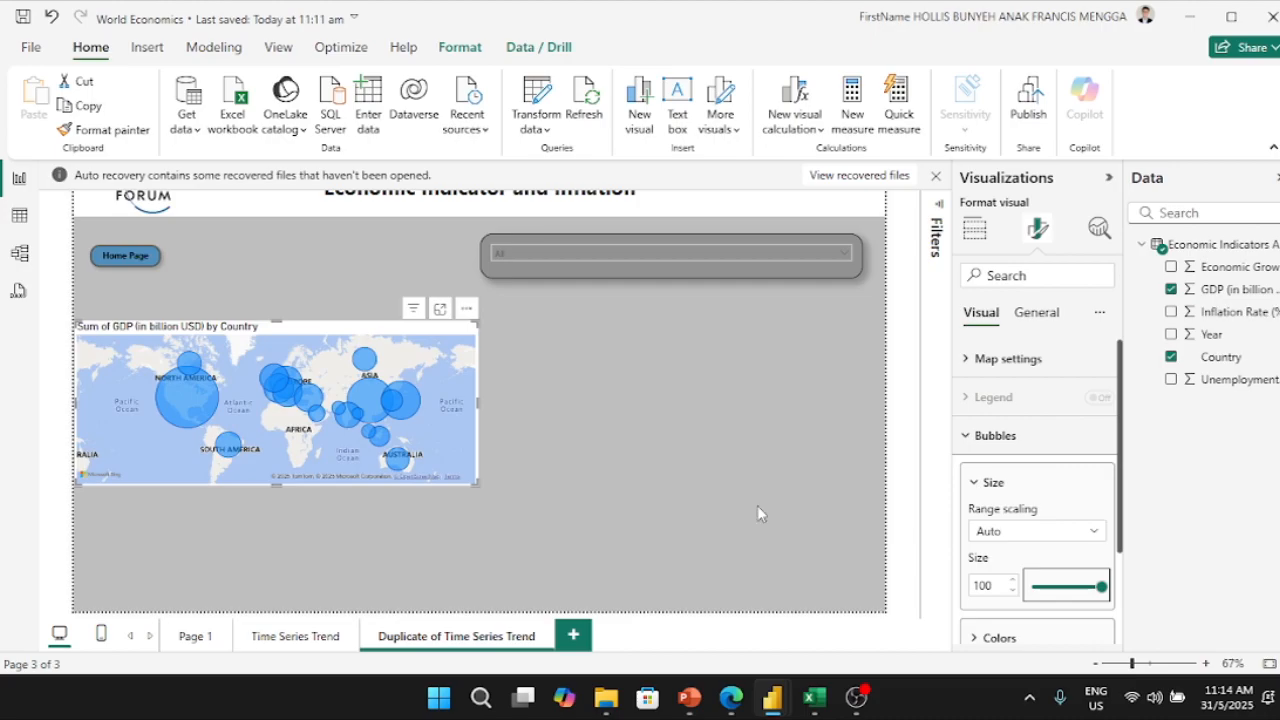
pyautogui.moveTo(481, 491); pyautogui.dragTo(808, 595)
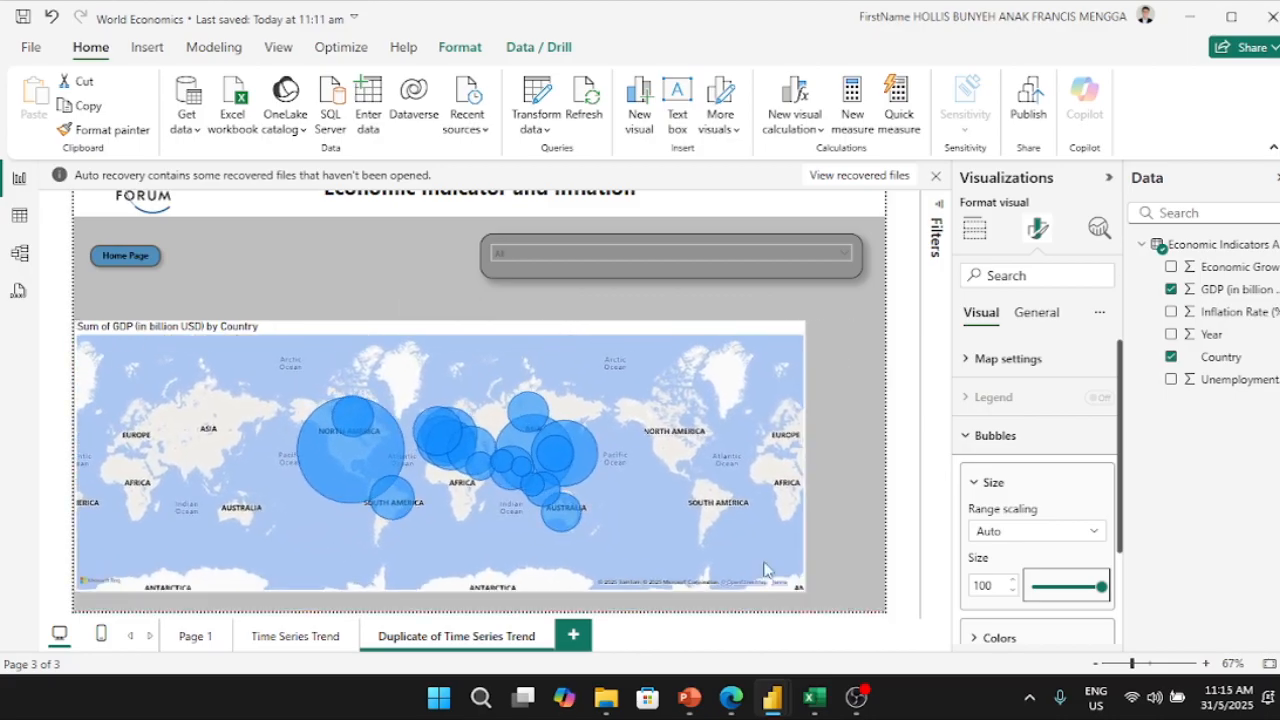
pyautogui.moveTo(557, 327); pyautogui.dragTo(593, 321)
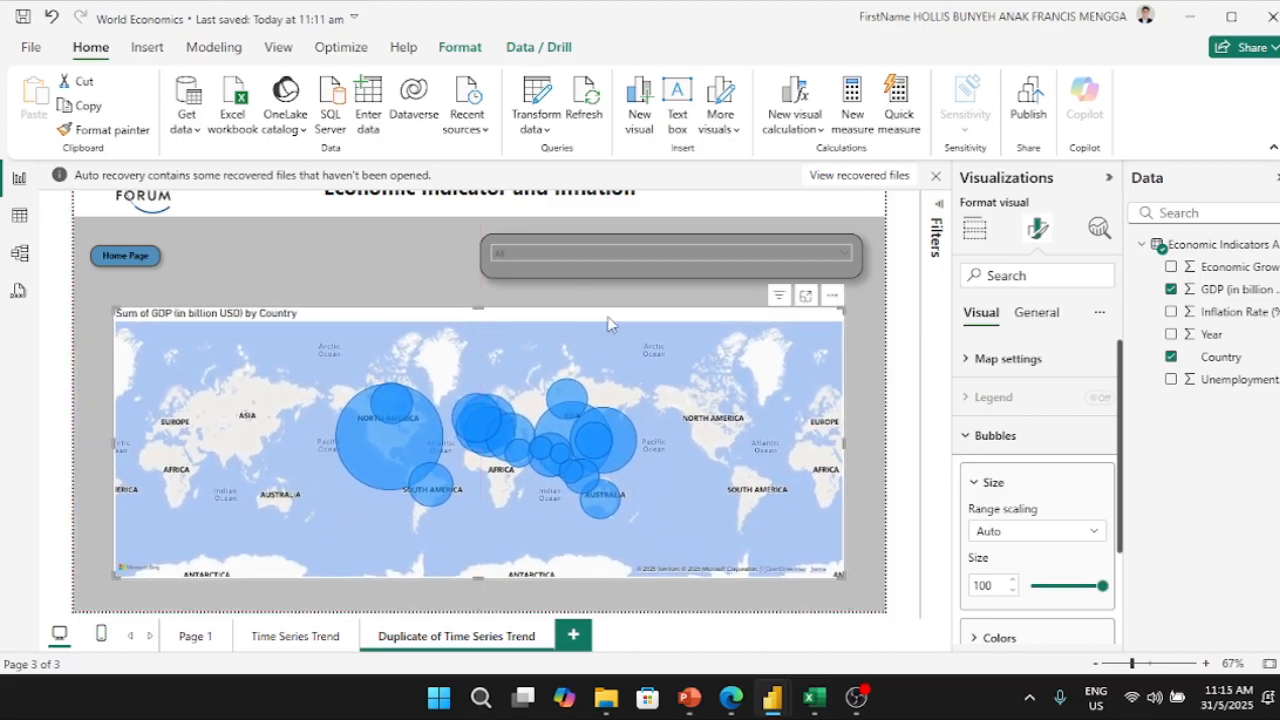
# Step: Change the GDP map's style to Aerial in its map settings
pyautogui.click(1010, 362)
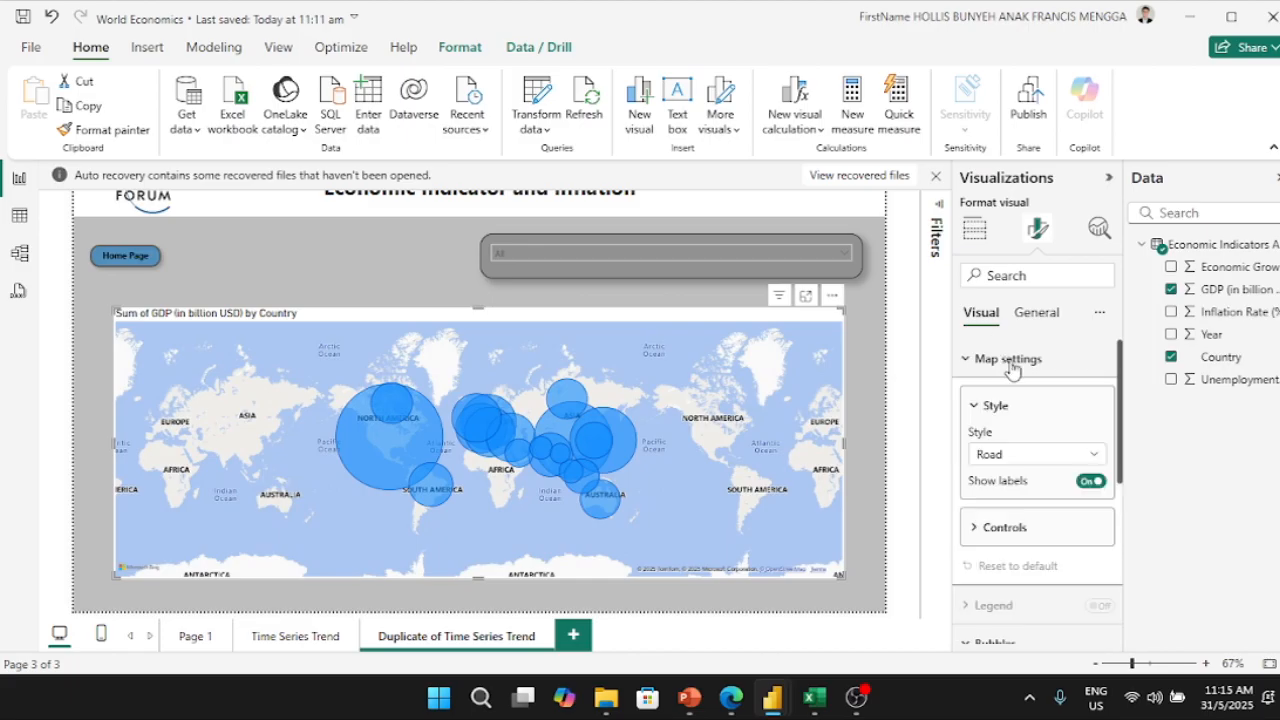
pyautogui.click(1043, 456)
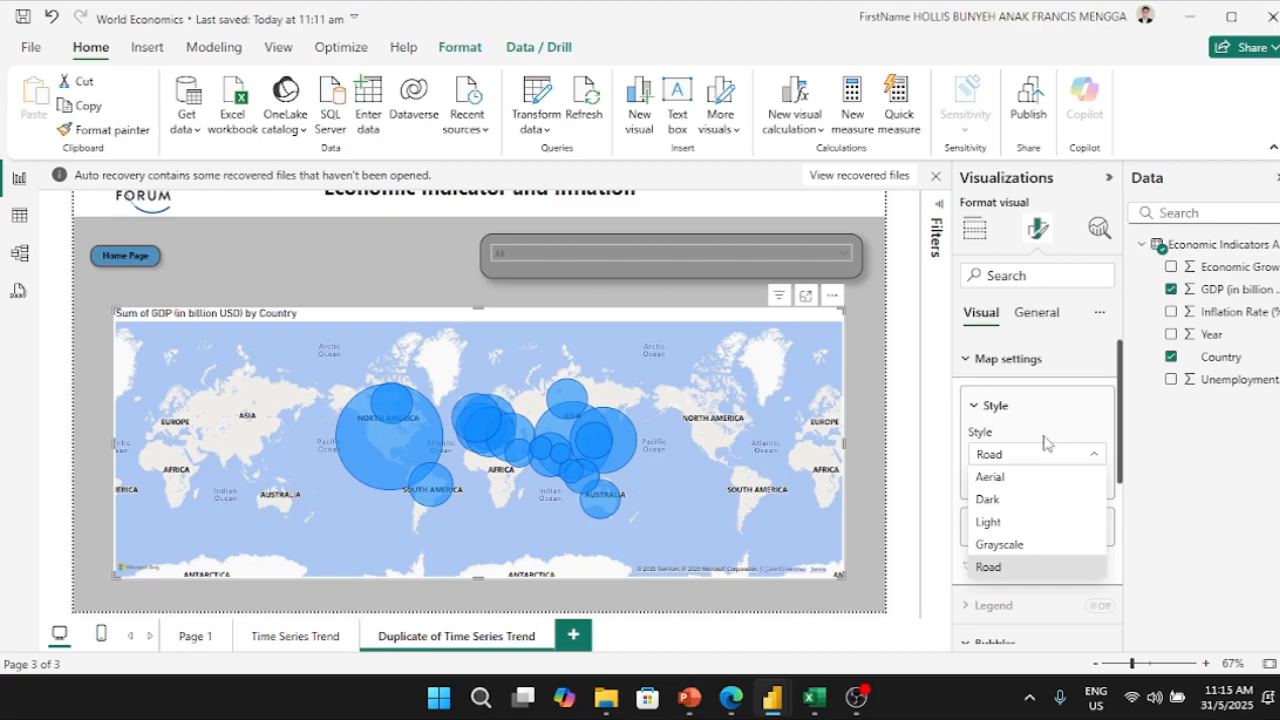
pyautogui.click(1010, 478)
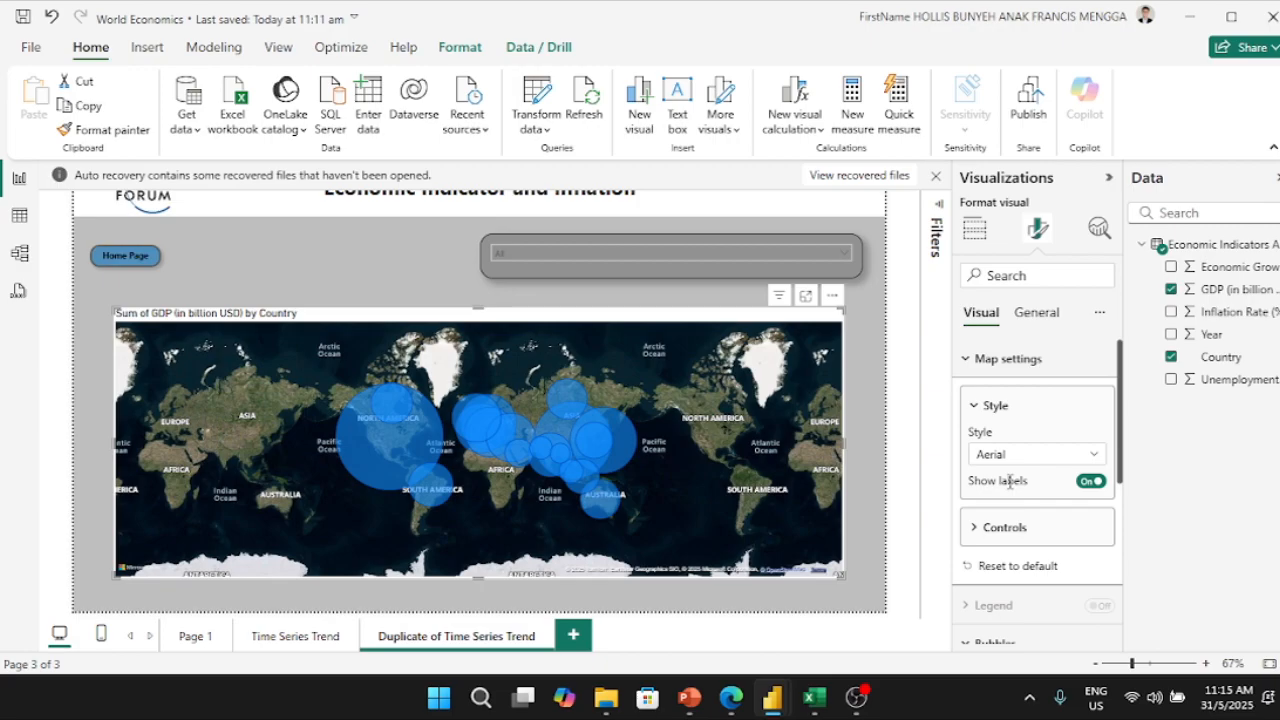
# Step: Examine the country bubbles on the aerial GDP map up close around Europe, the Middle East and Central Asia
pyautogui.scroll(5, 545, 490)
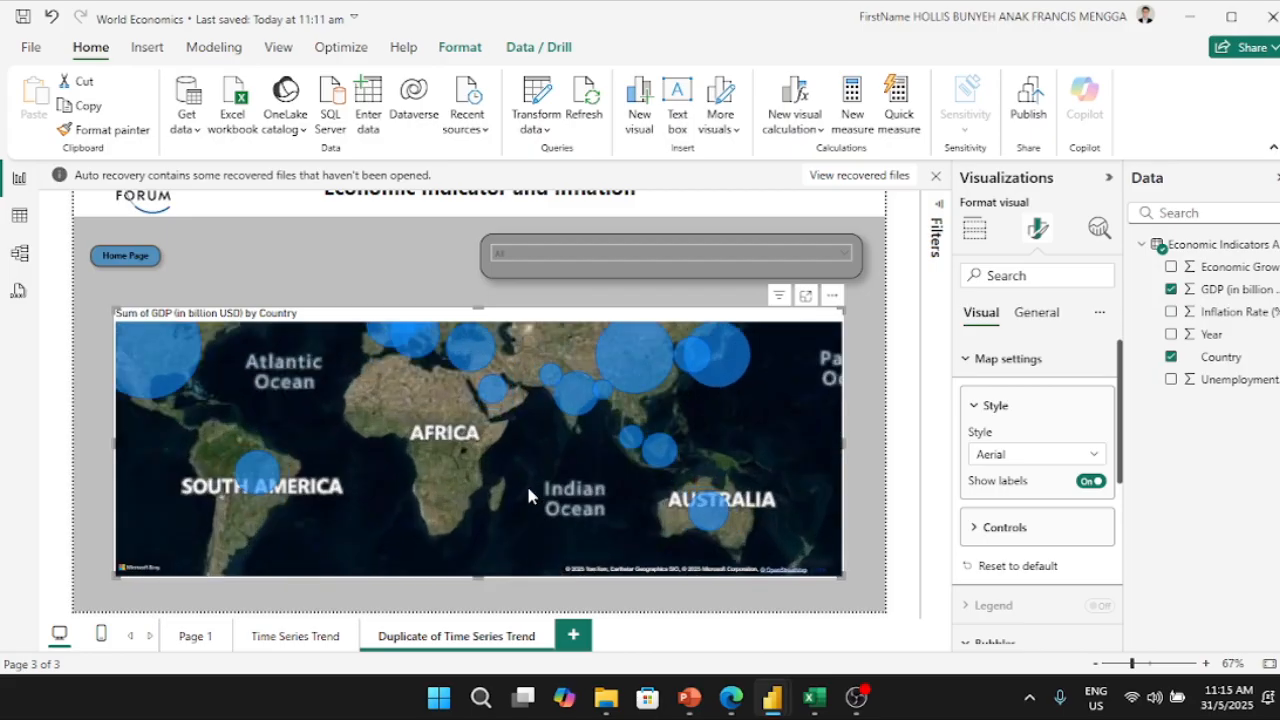
pyautogui.scroll(1, 538, 470)
pyautogui.moveTo(552, 360); pyautogui.dragTo(561, 507)
pyautogui.moveTo(524, 421); pyautogui.dragTo(581, 504)
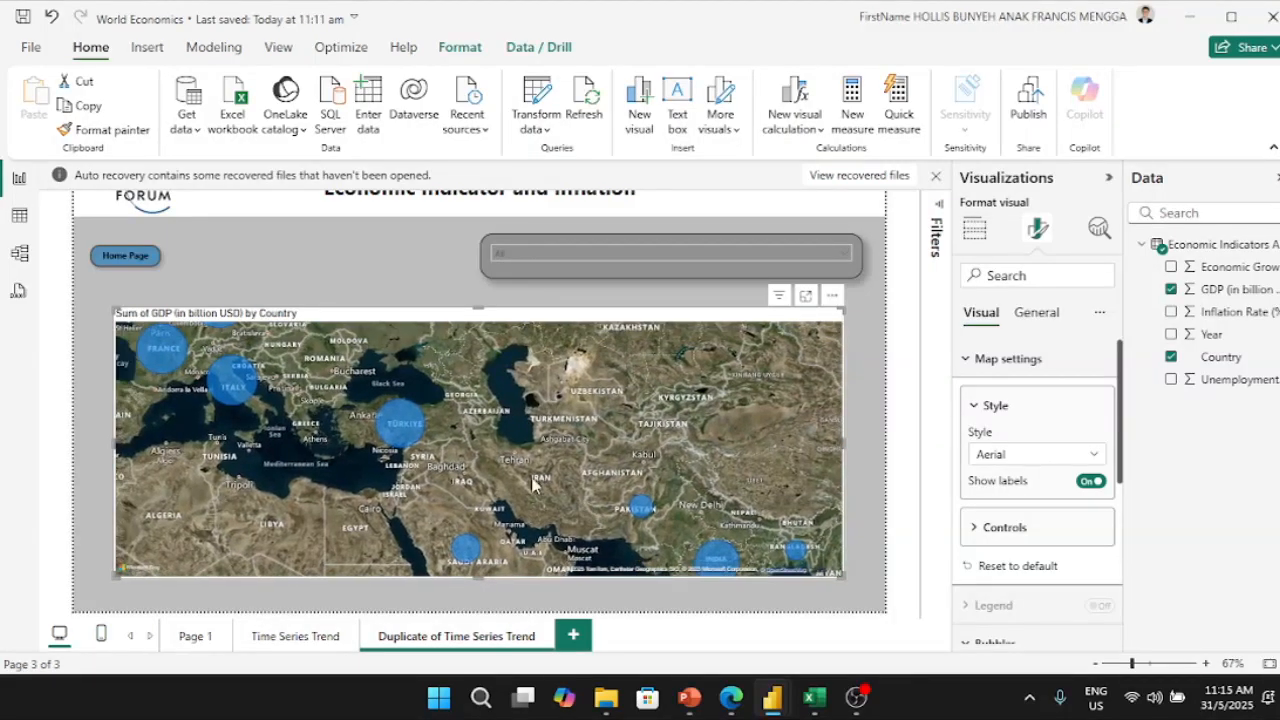
pyautogui.scroll(1, 502, 458)
pyautogui.moveTo(474, 474); pyautogui.dragTo(543, 518)
pyautogui.scroll(1, 514, 484)
pyautogui.moveTo(470, 476); pyautogui.dragTo(500, 485)
pyautogui.scroll(-1, 500, 483)
pyautogui.scroll(-1, 550, 480)
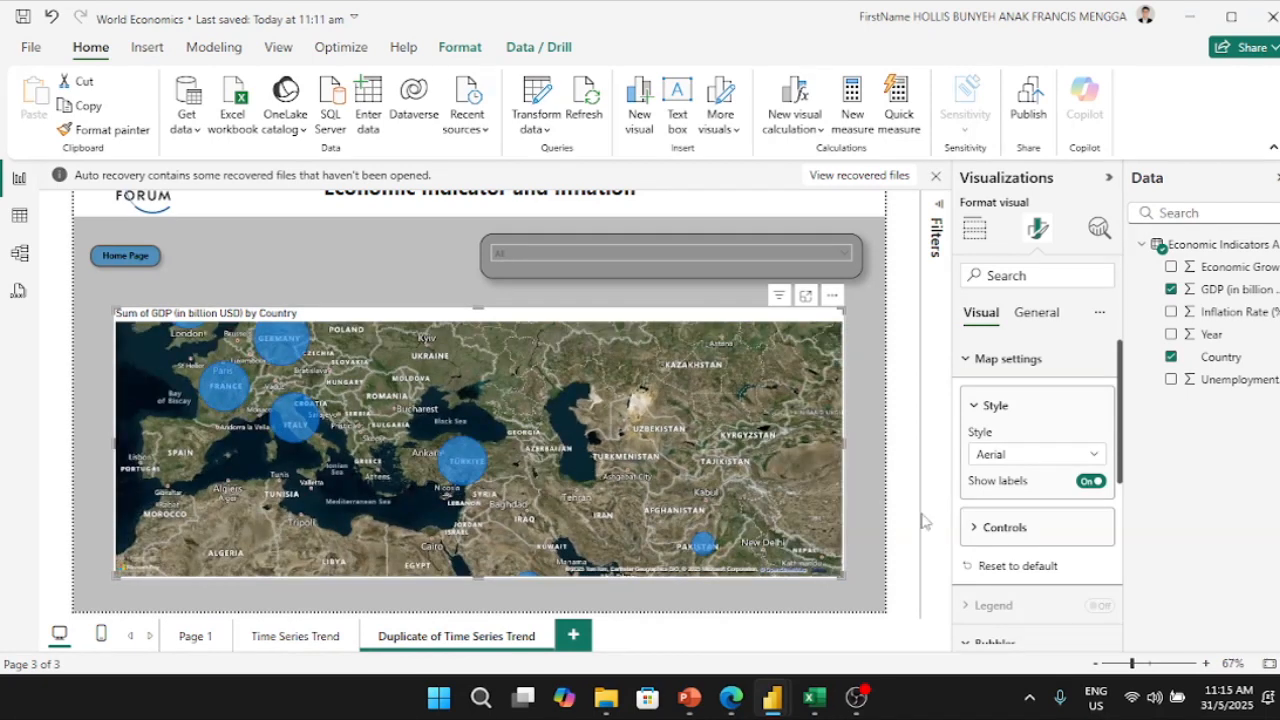
# Step: Try the Dark, Light, Grayscale and Road styles on the GDP map, and return its style to Aerial
pyautogui.click(1012, 456)
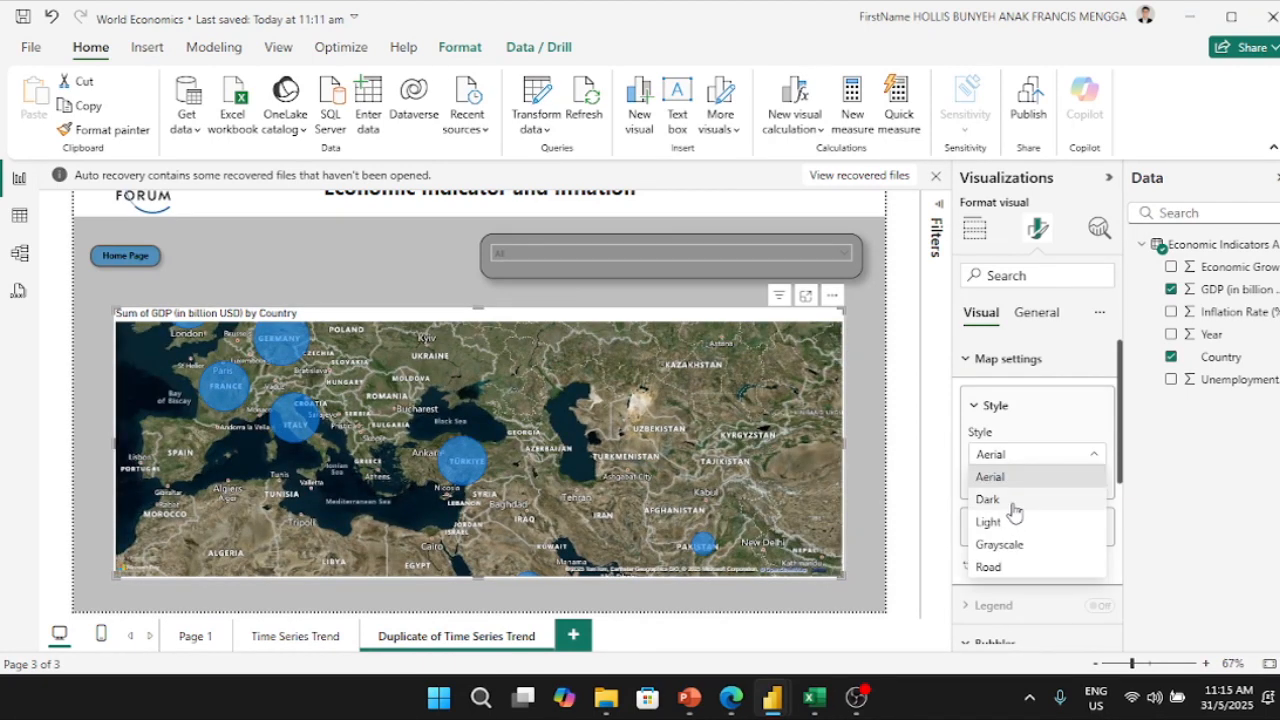
pyautogui.click(1014, 505)
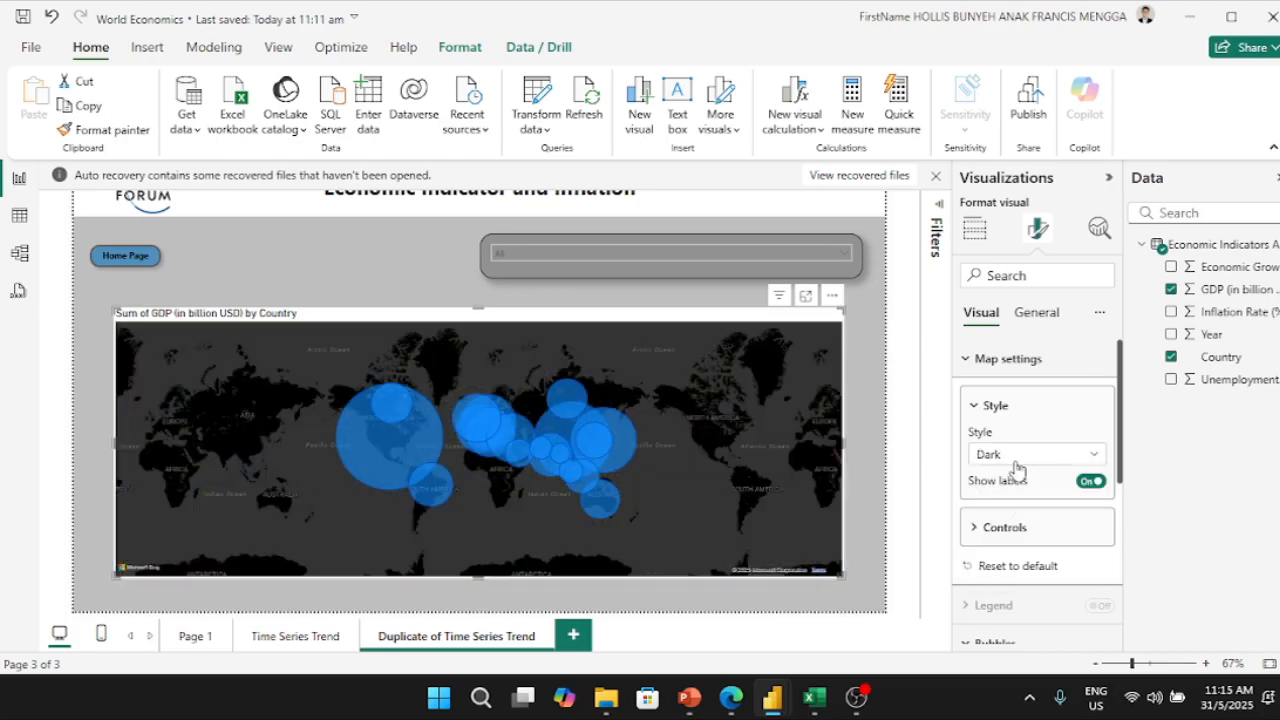
pyautogui.click(1013, 462)
pyautogui.click(1020, 522)
pyautogui.click(1021, 462)
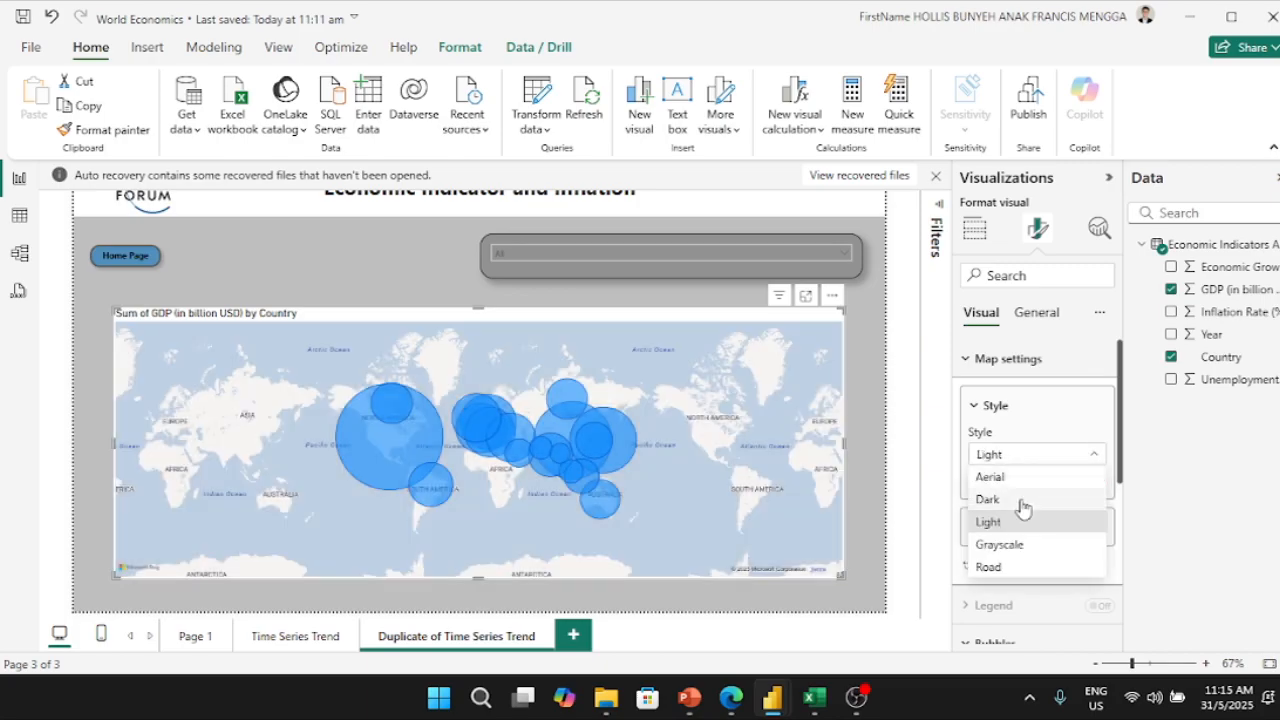
pyautogui.click(1028, 553)
pyautogui.click(1018, 455)
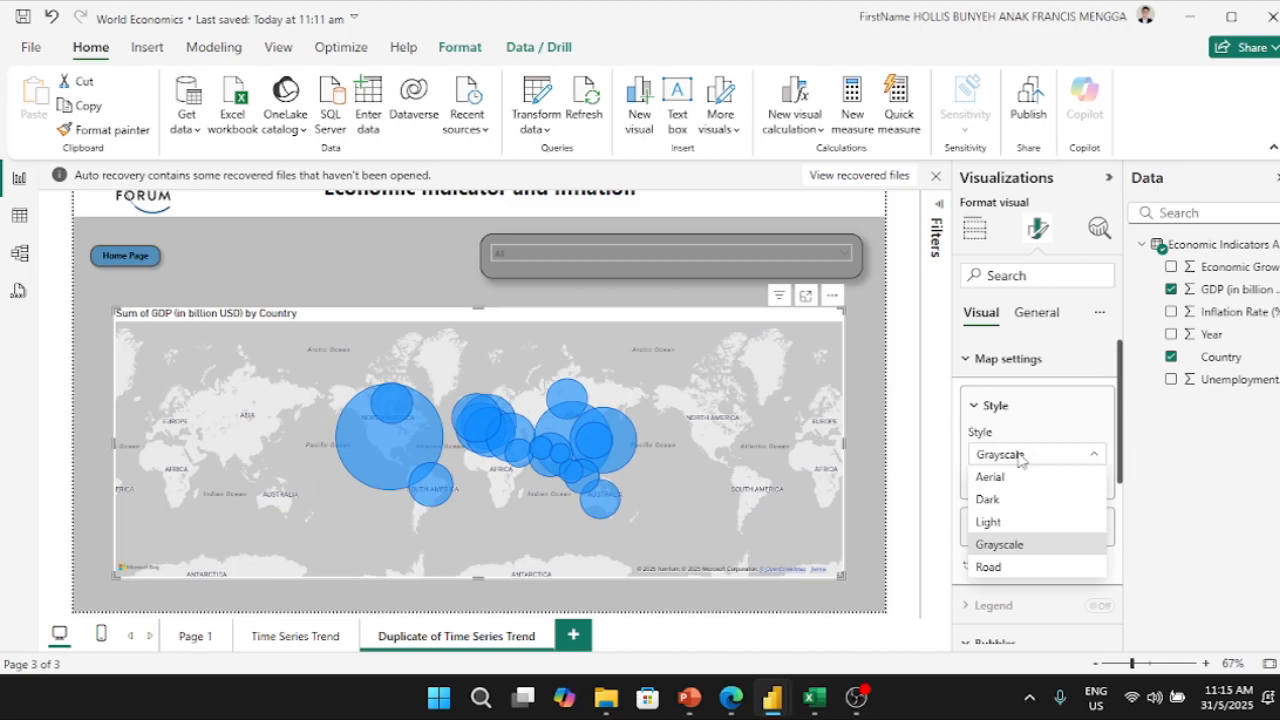
pyautogui.click(1019, 568)
pyautogui.click(1021, 457)
pyautogui.click(1029, 478)
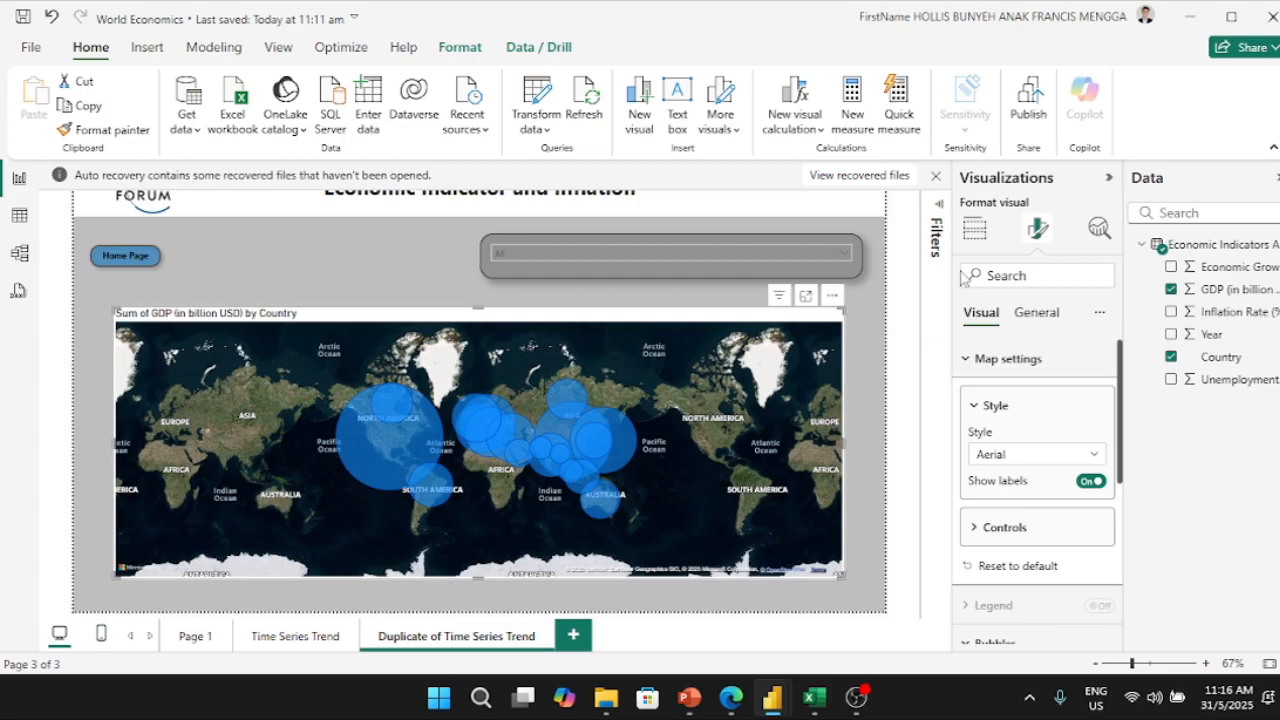
# Step: Move the GDP map just below the Home Page button, shrink it to the page's upper-left area, and turn off its title
pyautogui.moveTo(326, 318); pyautogui.dragTo(298, 307)
pyautogui.moveTo(814, 437); pyautogui.dragTo(490, 408)
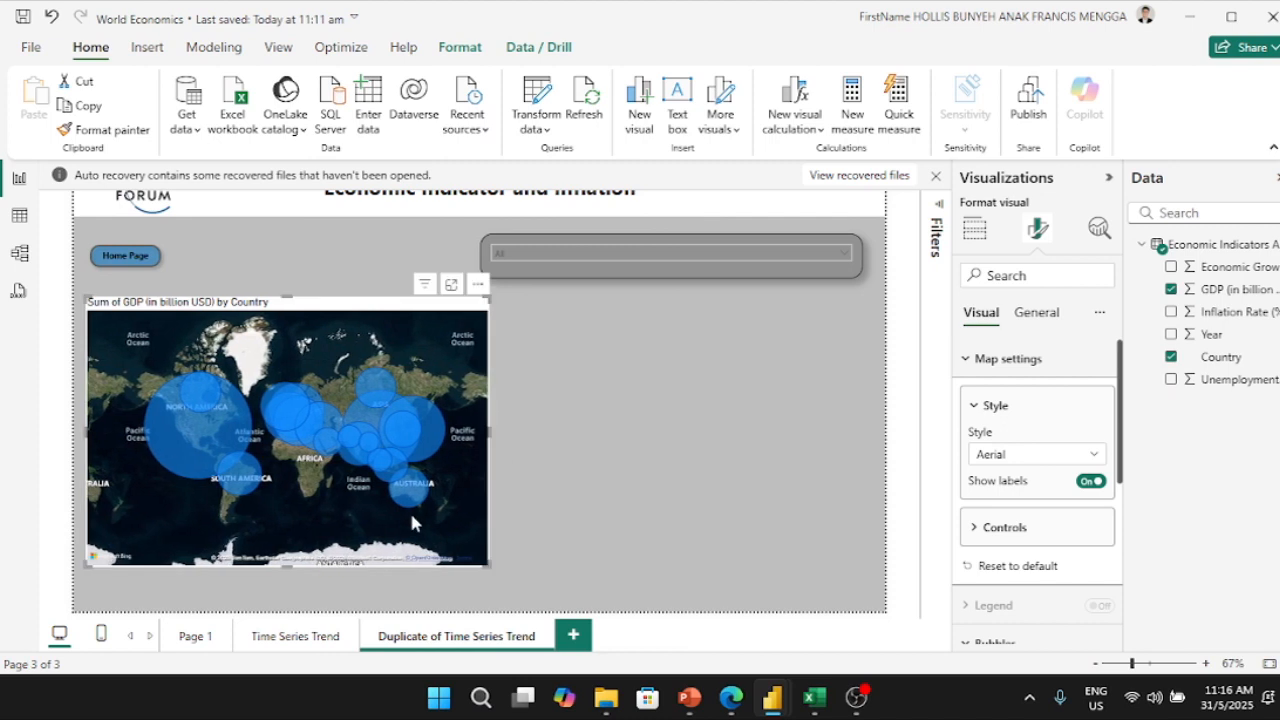
pyautogui.moveTo(290, 566); pyautogui.dragTo(290, 486)
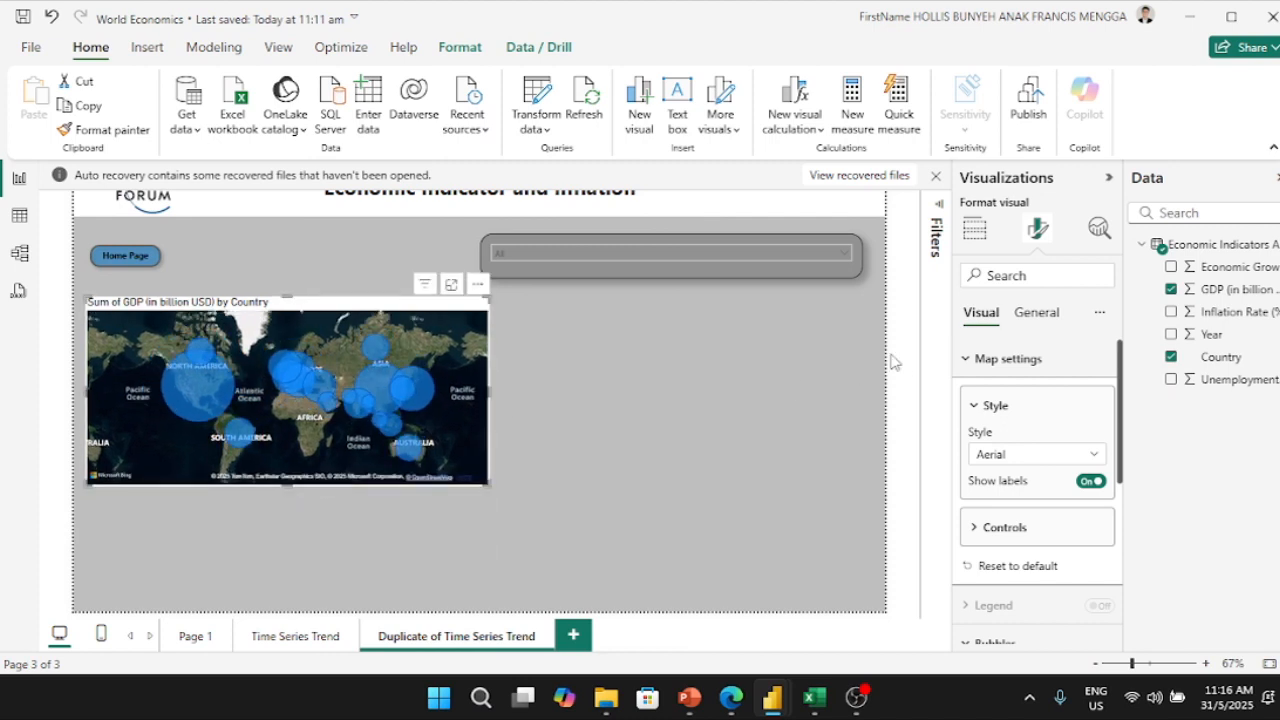
pyautogui.click(1052, 316)
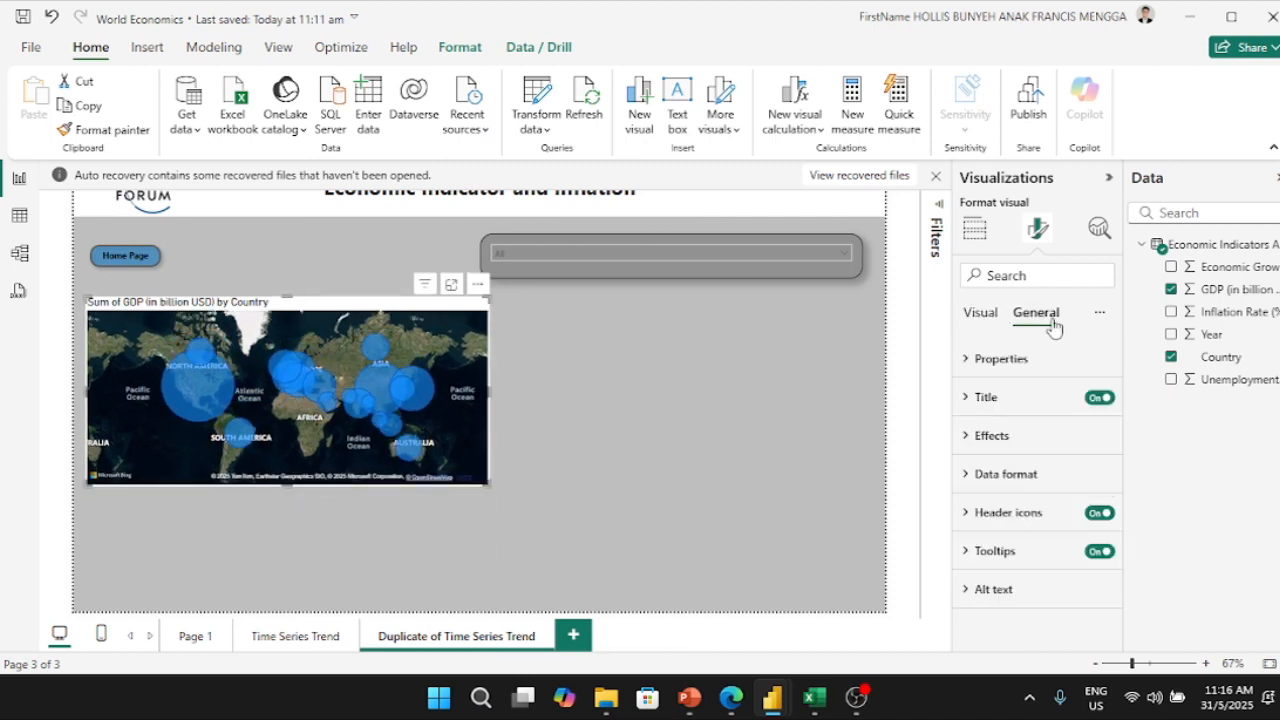
pyautogui.click(1099, 397)
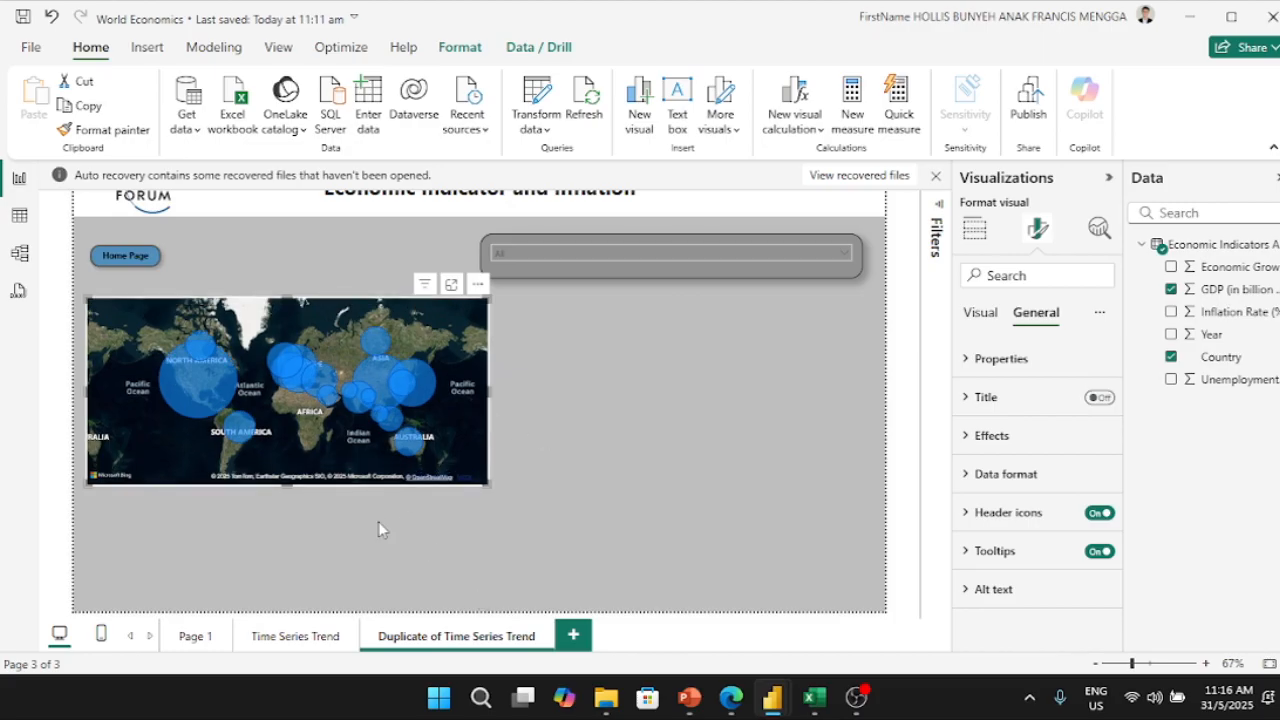
# Step: Check the Economic Indicators Across Countries page in the World Economics Forum report, and return to the World Economics report
pyautogui.moveTo(772, 700)
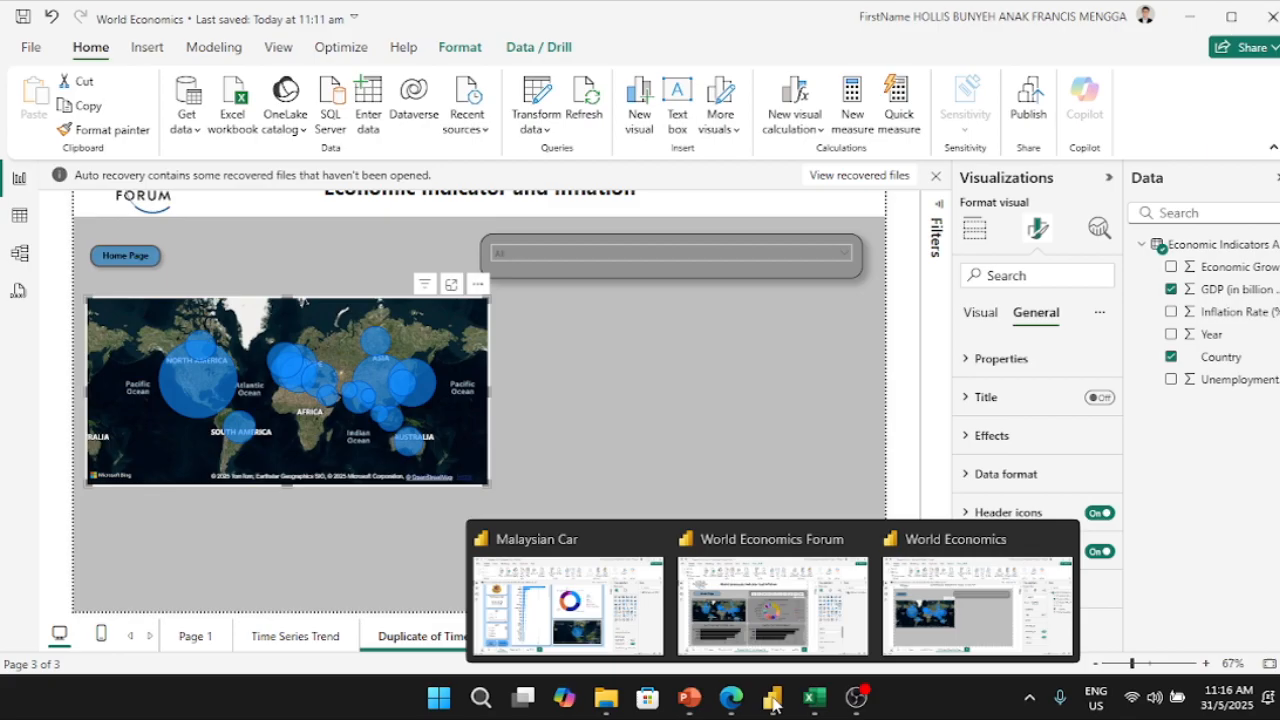
pyautogui.click(785, 637)
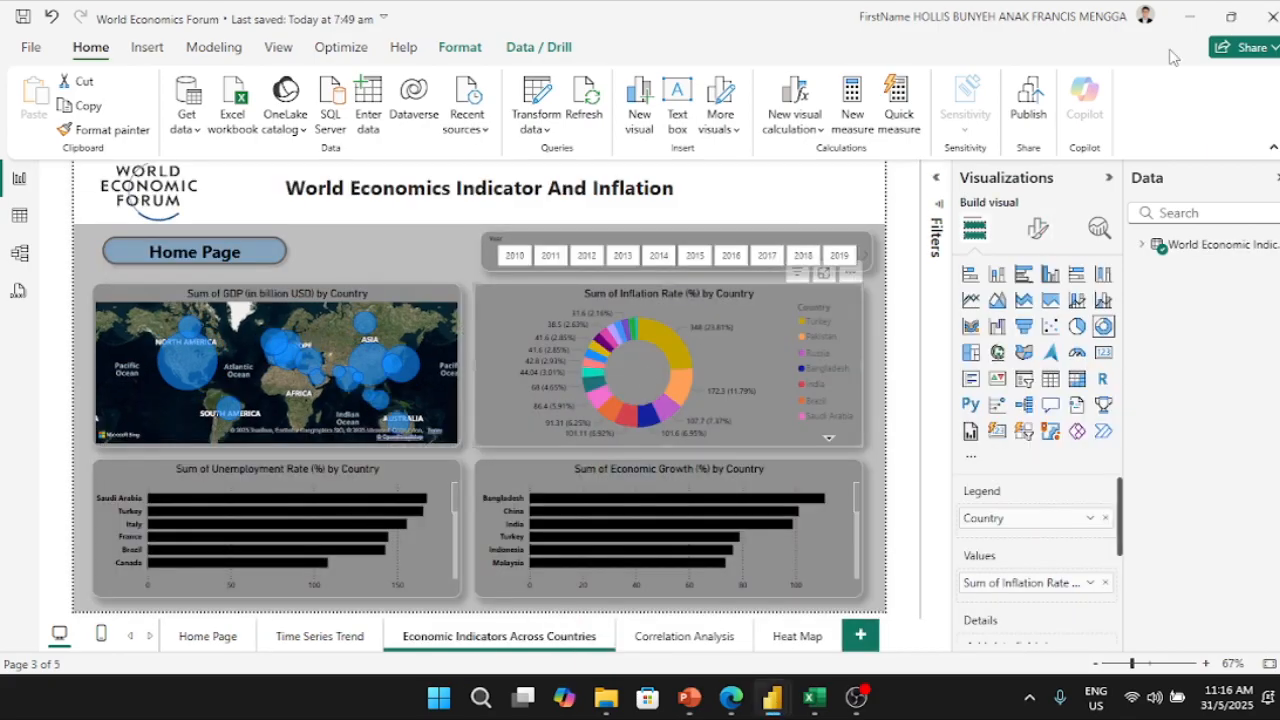
pyautogui.click(1189, 17)
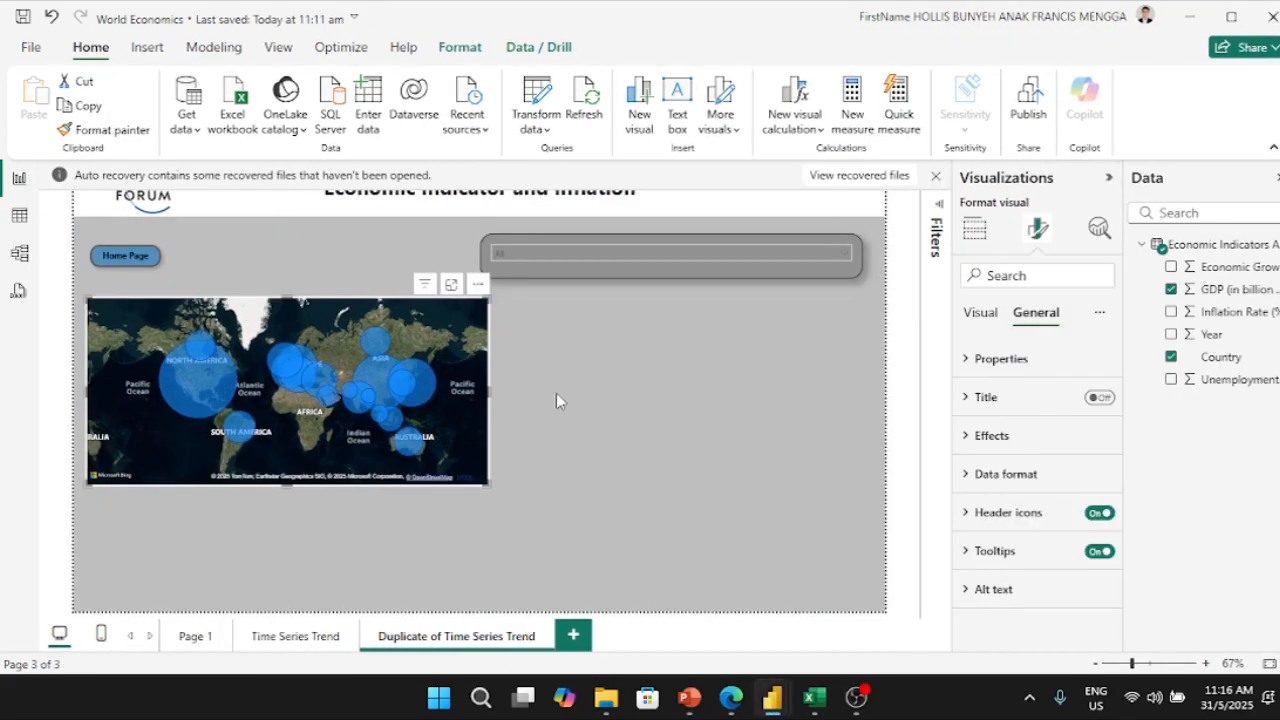
pyautogui.click(518, 425)
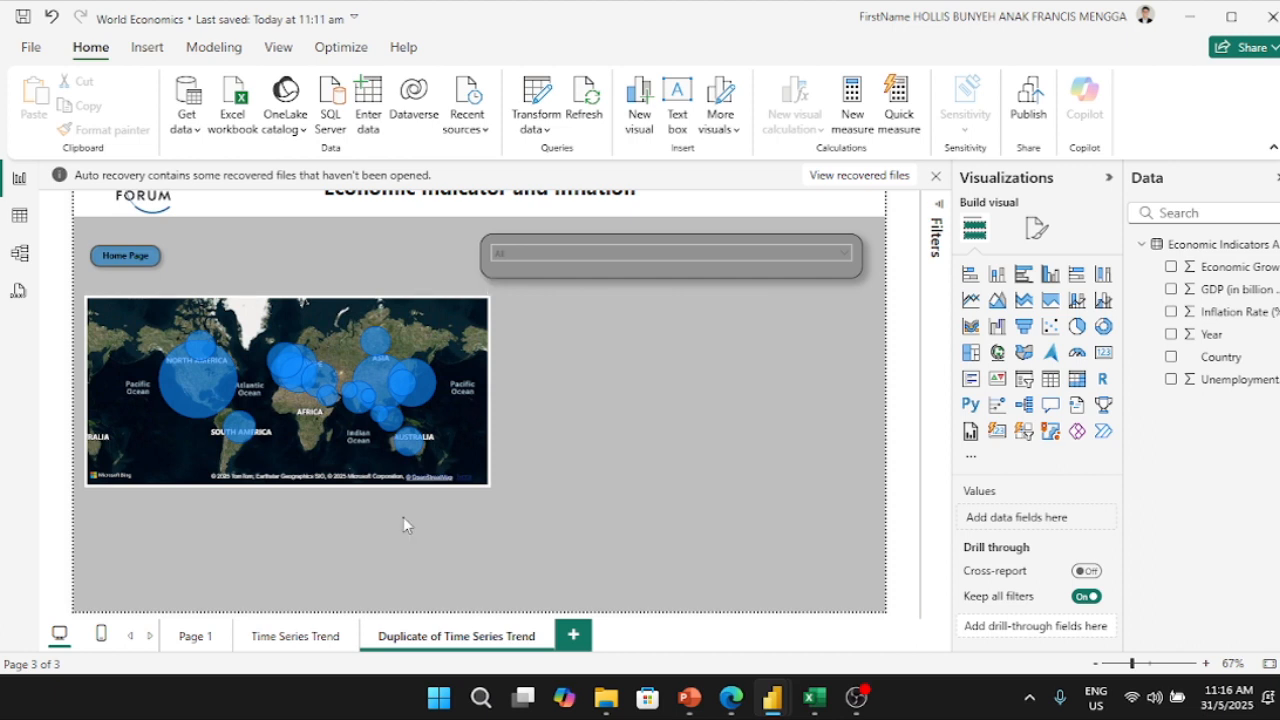
# Step: Copy the formatting of the Economic Growth chart on the Time Series Trend page onto the GDP map with Format painter
pyautogui.click(313, 640)
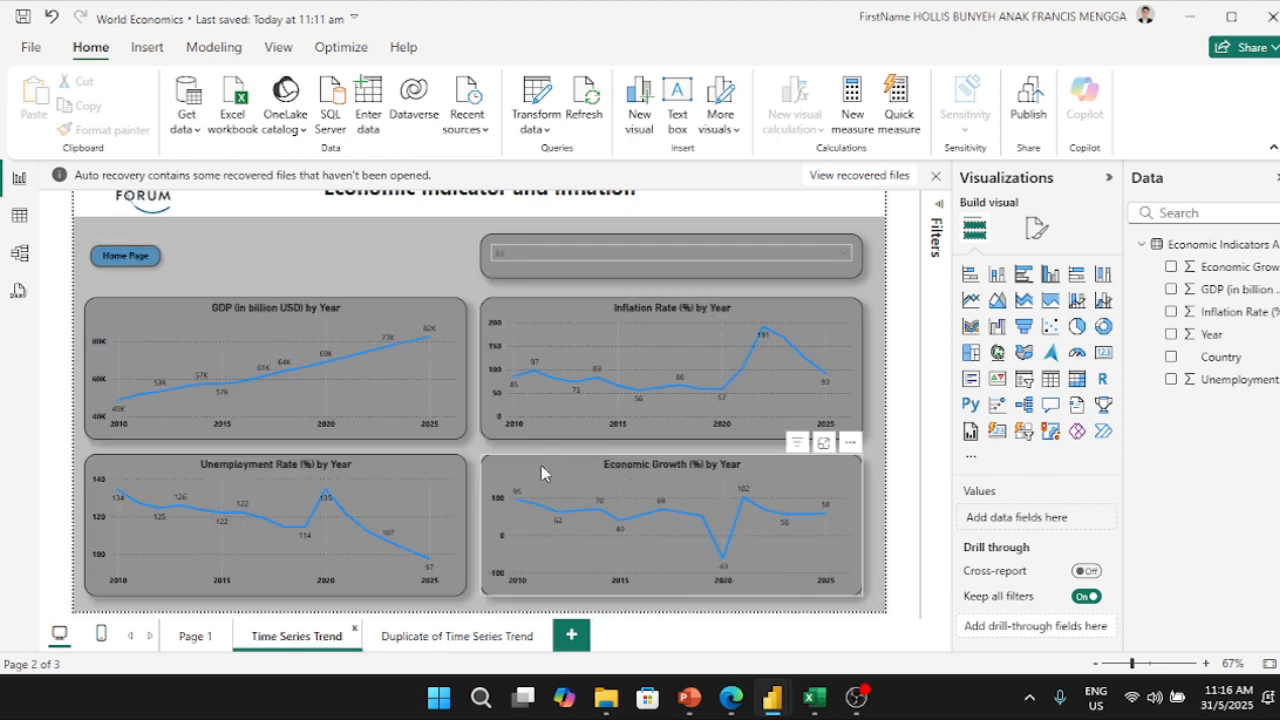
pyautogui.click(541, 466)
pyautogui.click(103, 130)
pyautogui.click(451, 640)
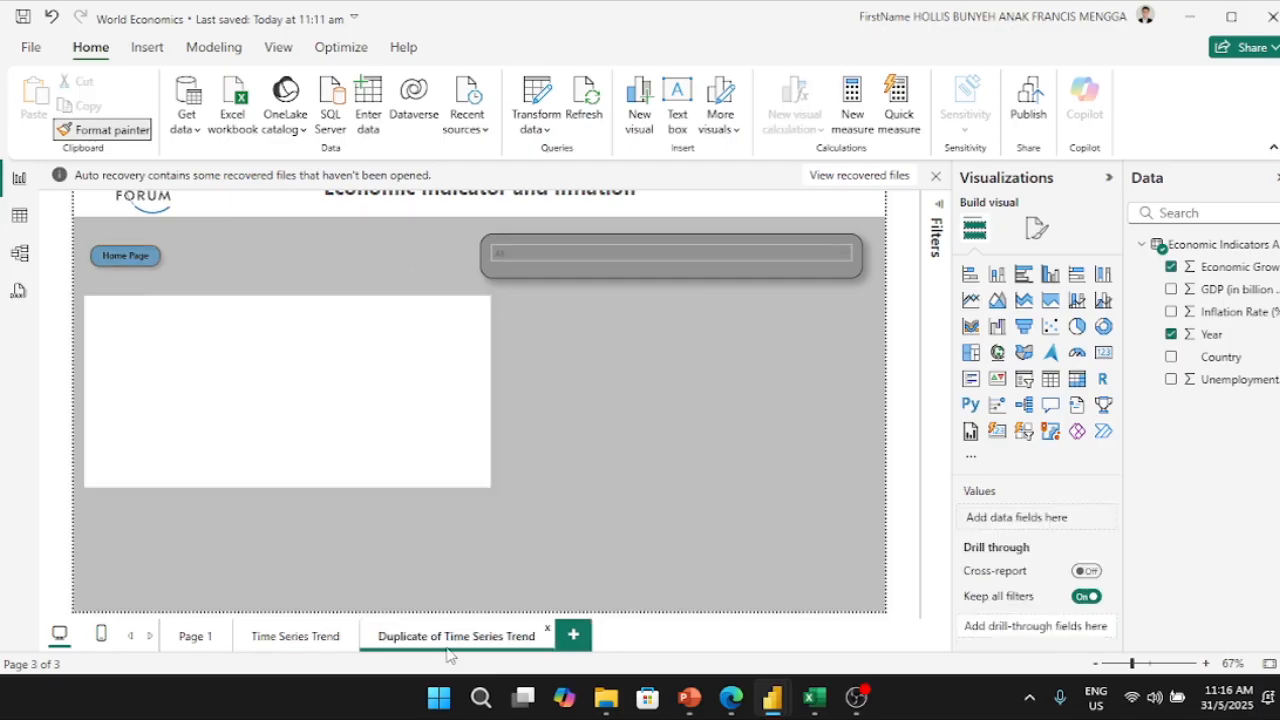
pyautogui.click(358, 323)
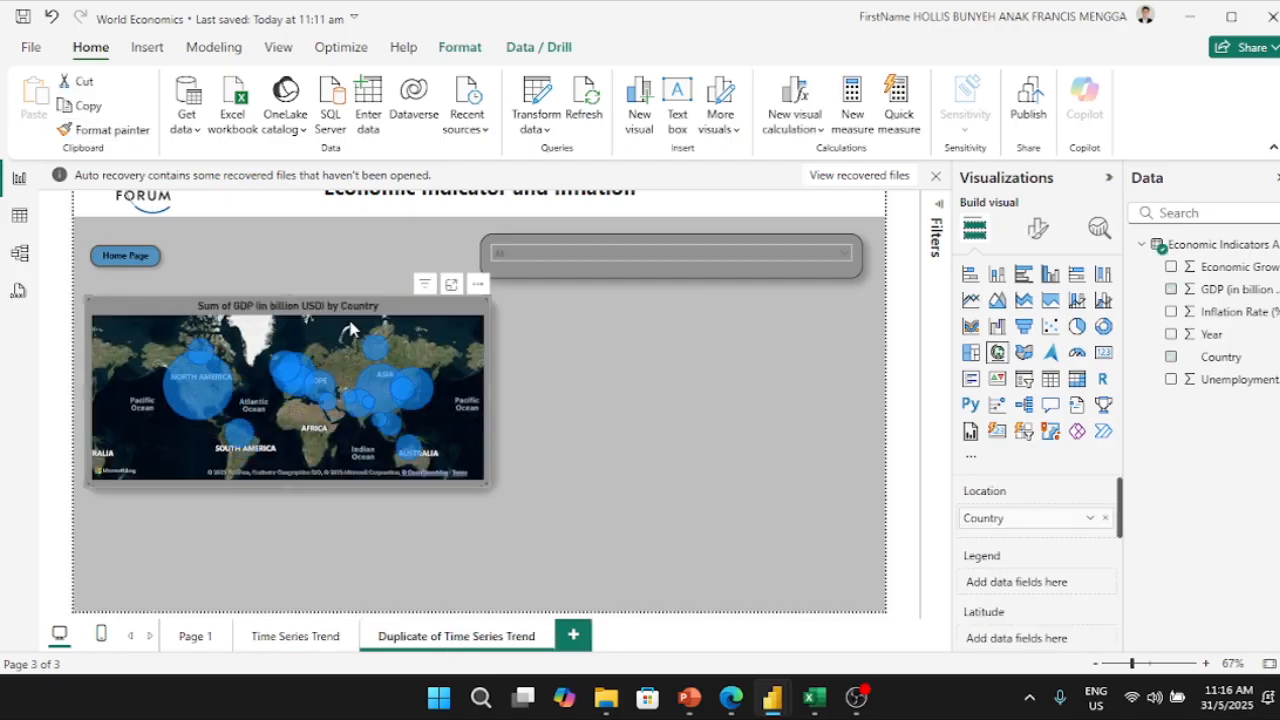
pyautogui.click(606, 377)
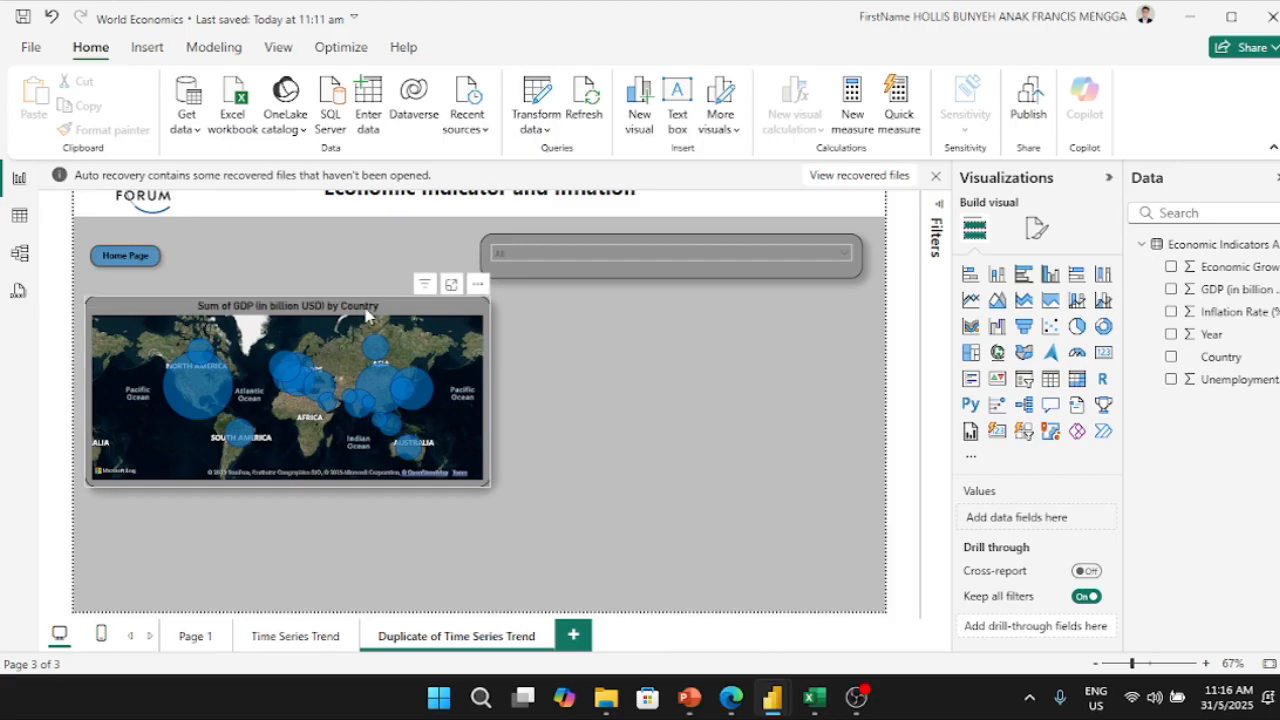
# Step: Turn off the GDP map's title and shrink the map slightly so it ends before the slicer's left edge
pyautogui.click(428, 324)
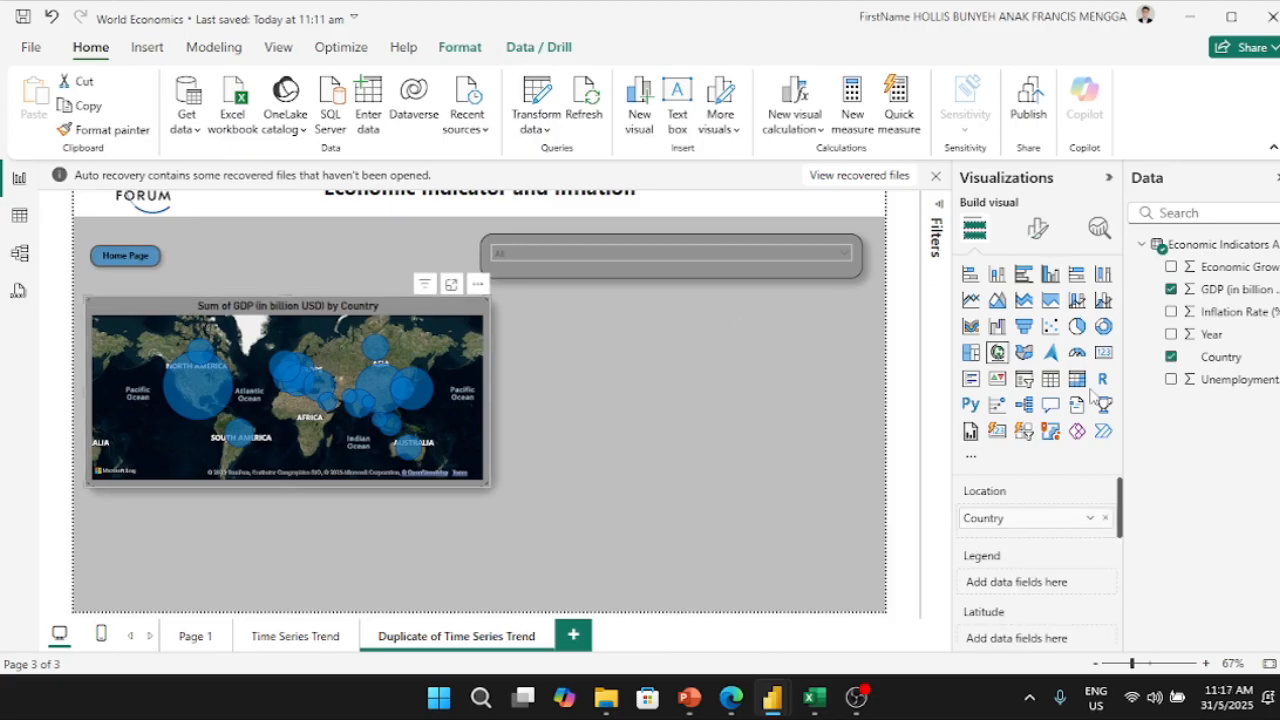
pyautogui.click(1038, 229)
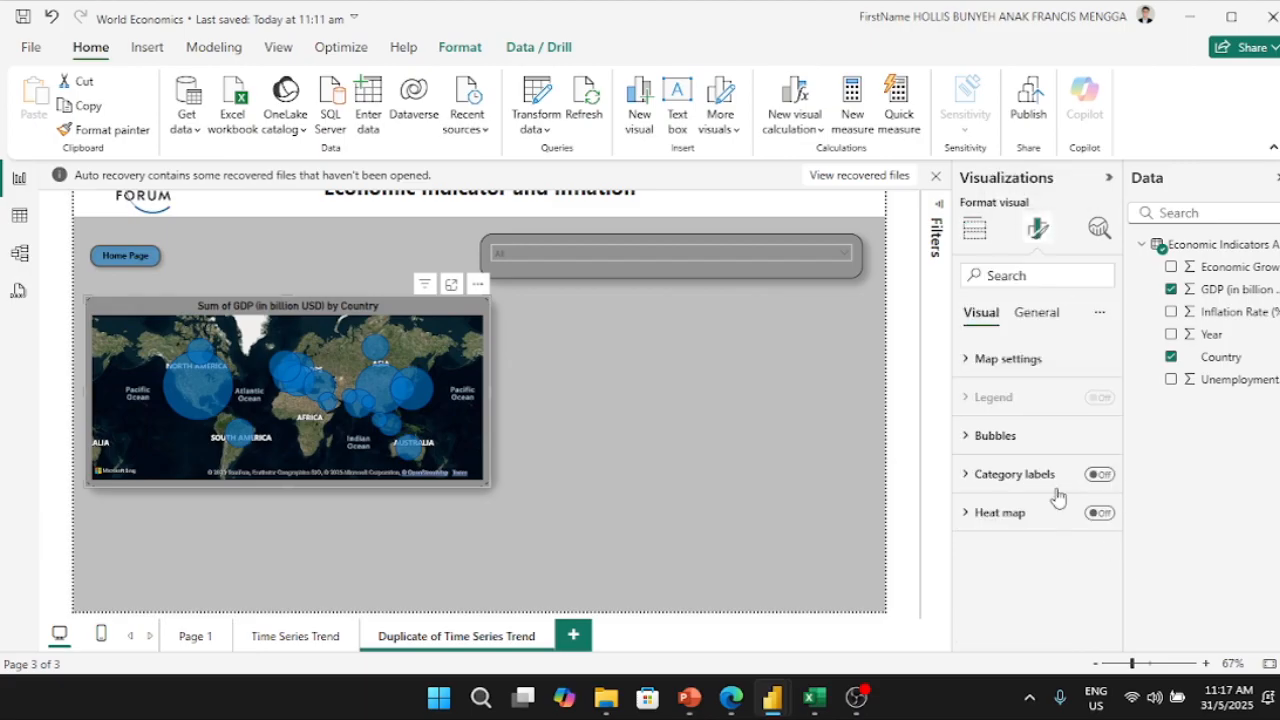
pyautogui.click(1036, 313)
pyautogui.click(1099, 397)
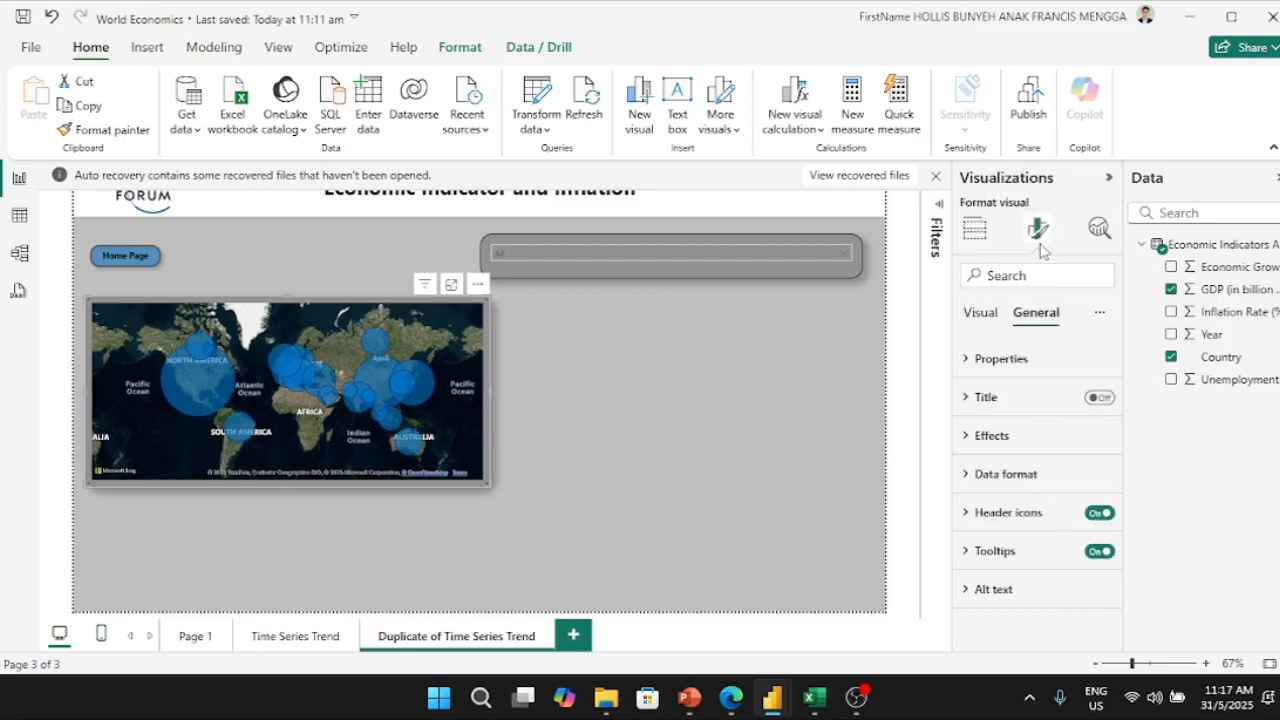
pyautogui.click(557, 470)
pyautogui.moveTo(482, 487); pyautogui.dragTo(477, 474)
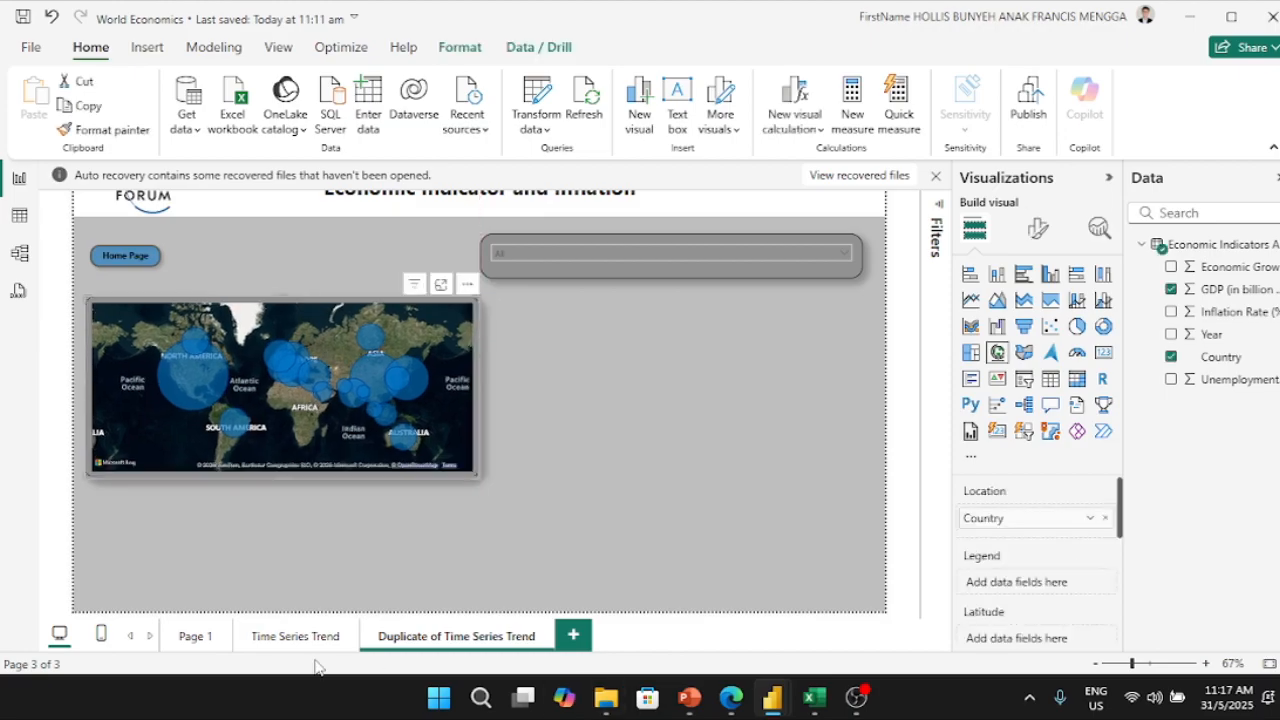
# Step: After checking the World Economics Forum report, add a donut chart beside the GDP map, aligned to the slicer's right edge and the map's bottom
pyautogui.click(748, 640)
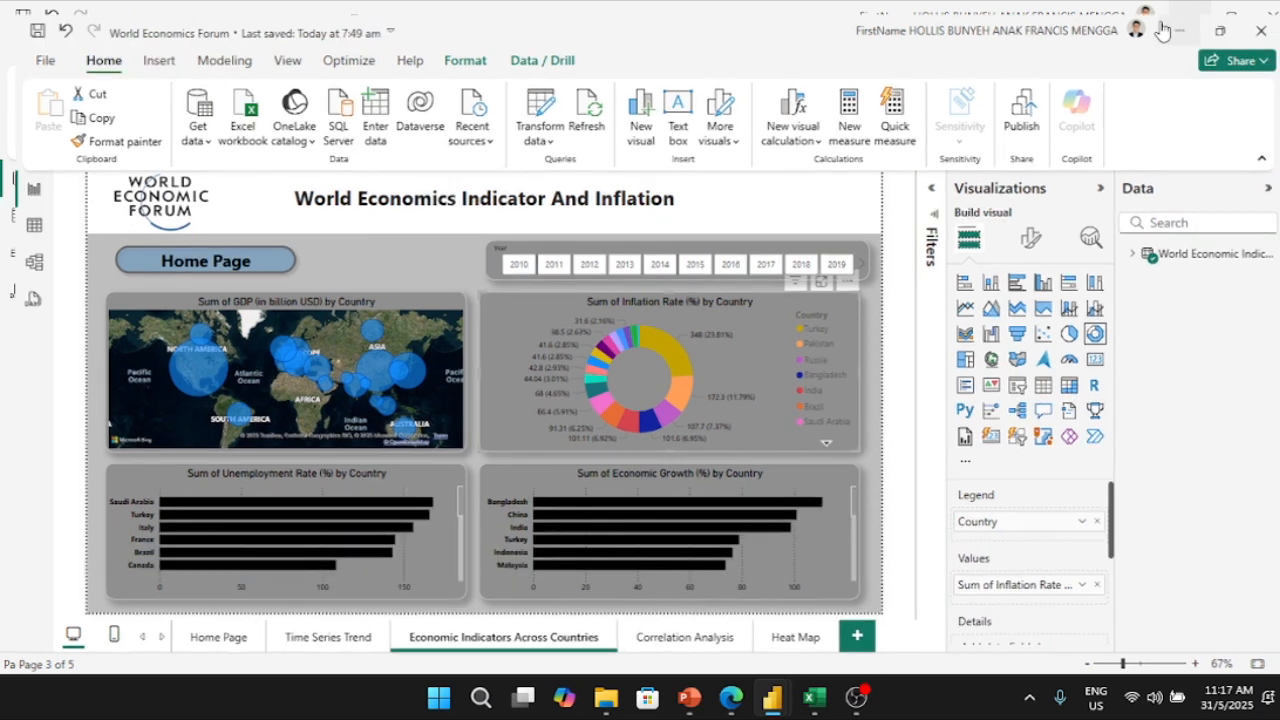
pyautogui.click(1190, 17)
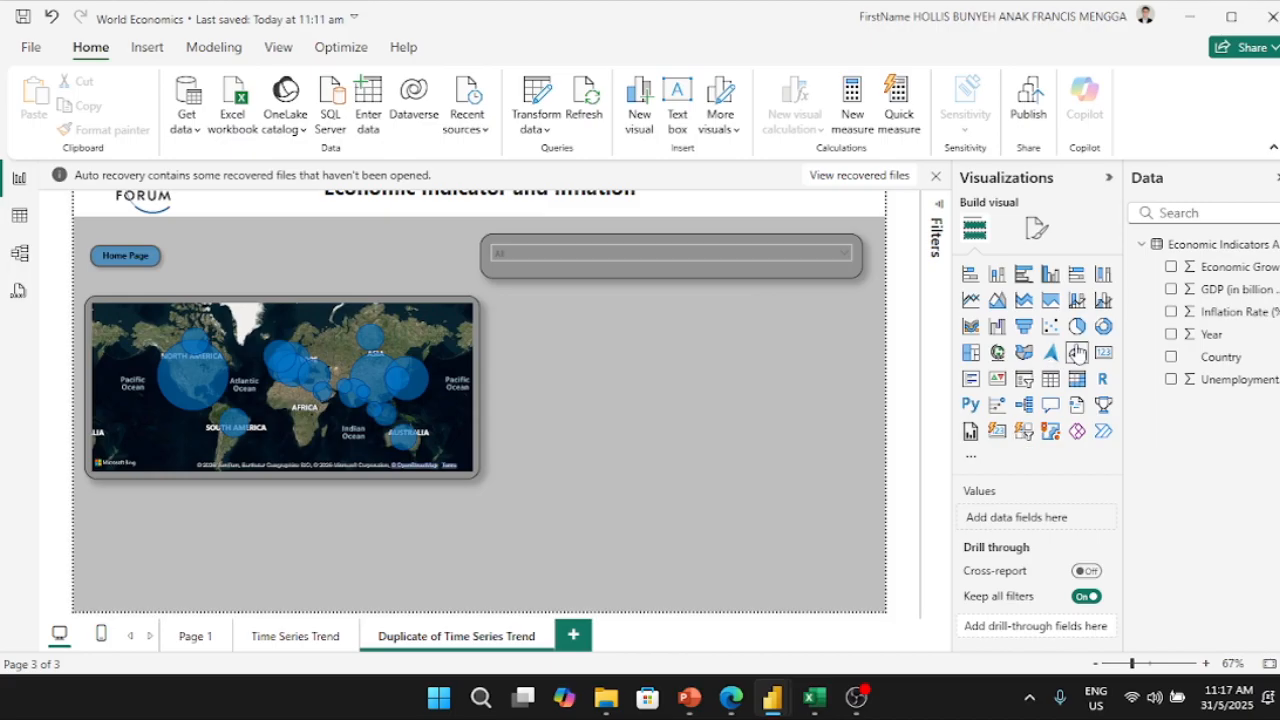
pyautogui.click(1104, 328)
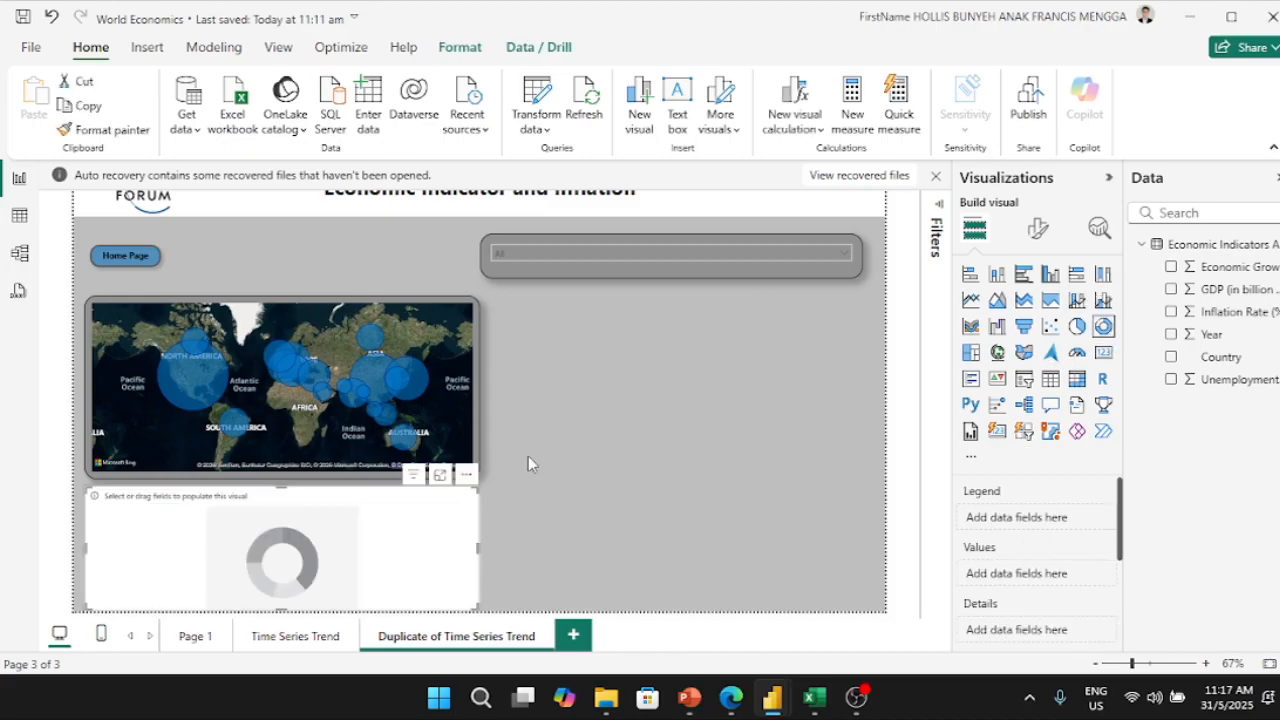
pyautogui.moveTo(388, 540); pyautogui.dragTo(748, 360)
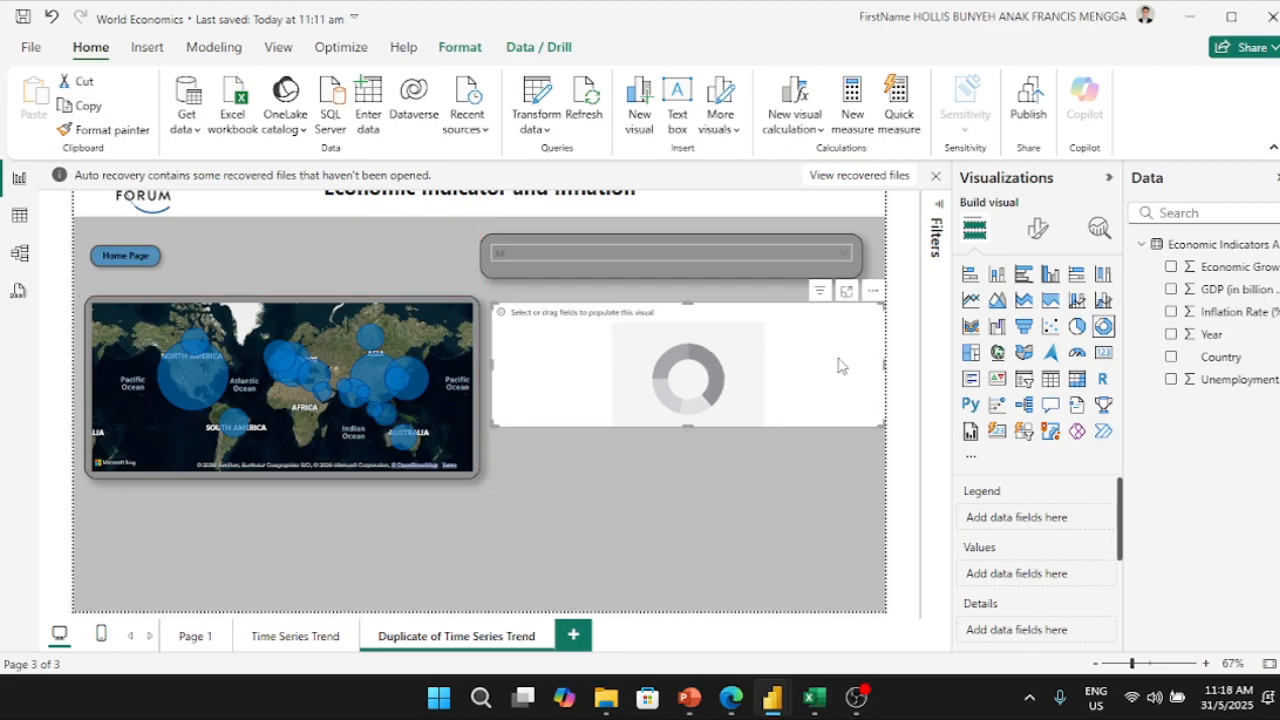
pyautogui.click(885, 370)
pyautogui.click(881, 366)
pyautogui.moveTo(884, 363); pyautogui.dragTo(861, 363)
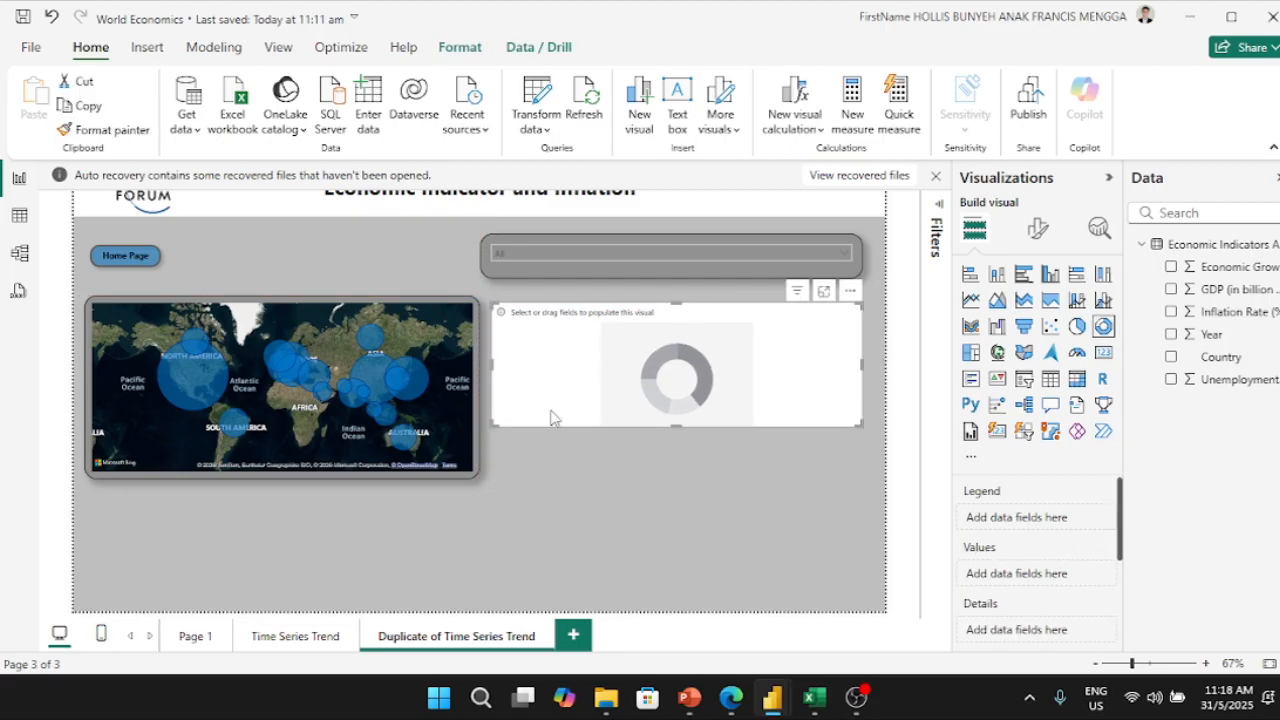
pyautogui.moveTo(675, 427); pyautogui.dragTo(680, 478)
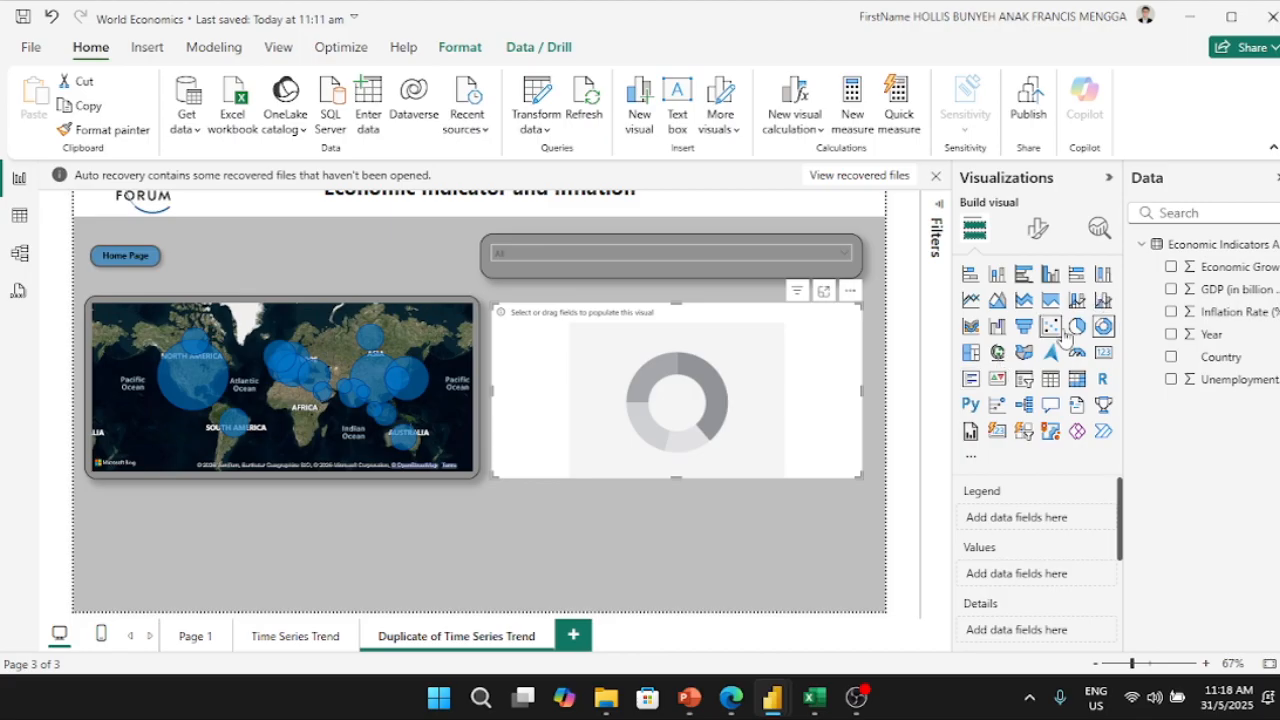
# Step: Assign Inflation Rate (%) and Country to the donut chart, try it as a stacked bar chart, and return it to a donut
pyautogui.click(1172, 313)
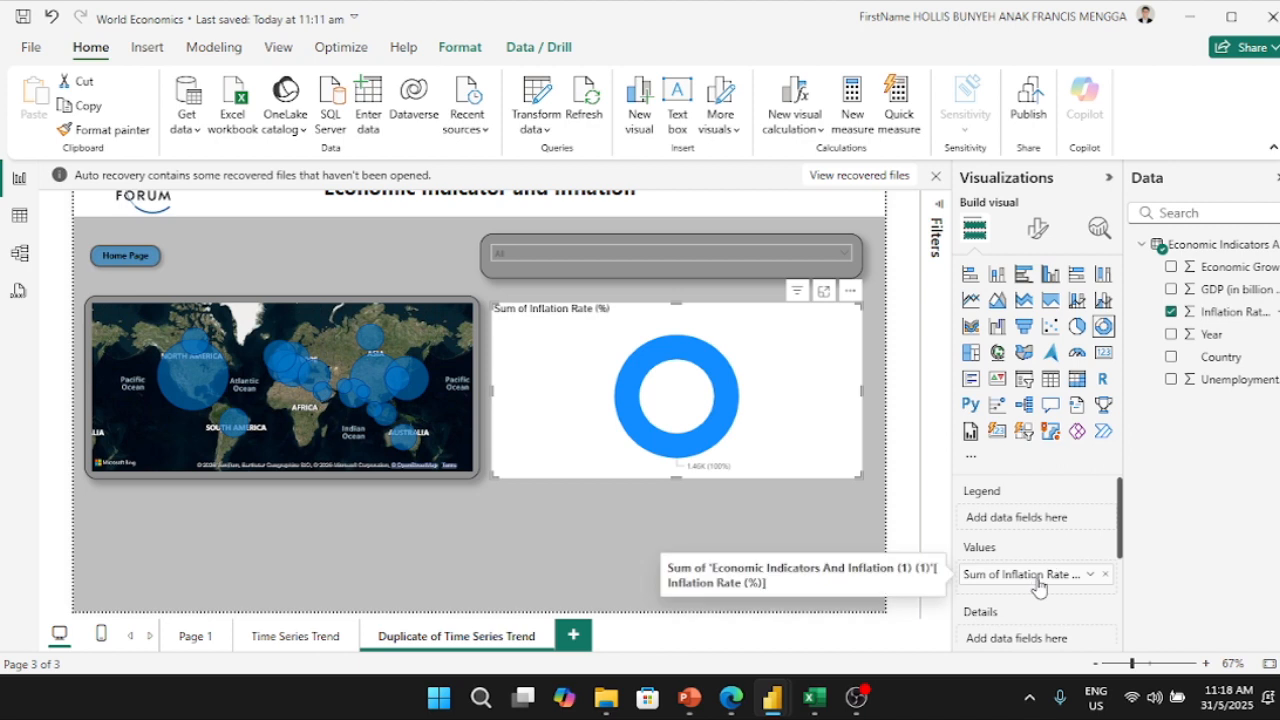
pyautogui.click(1171, 357)
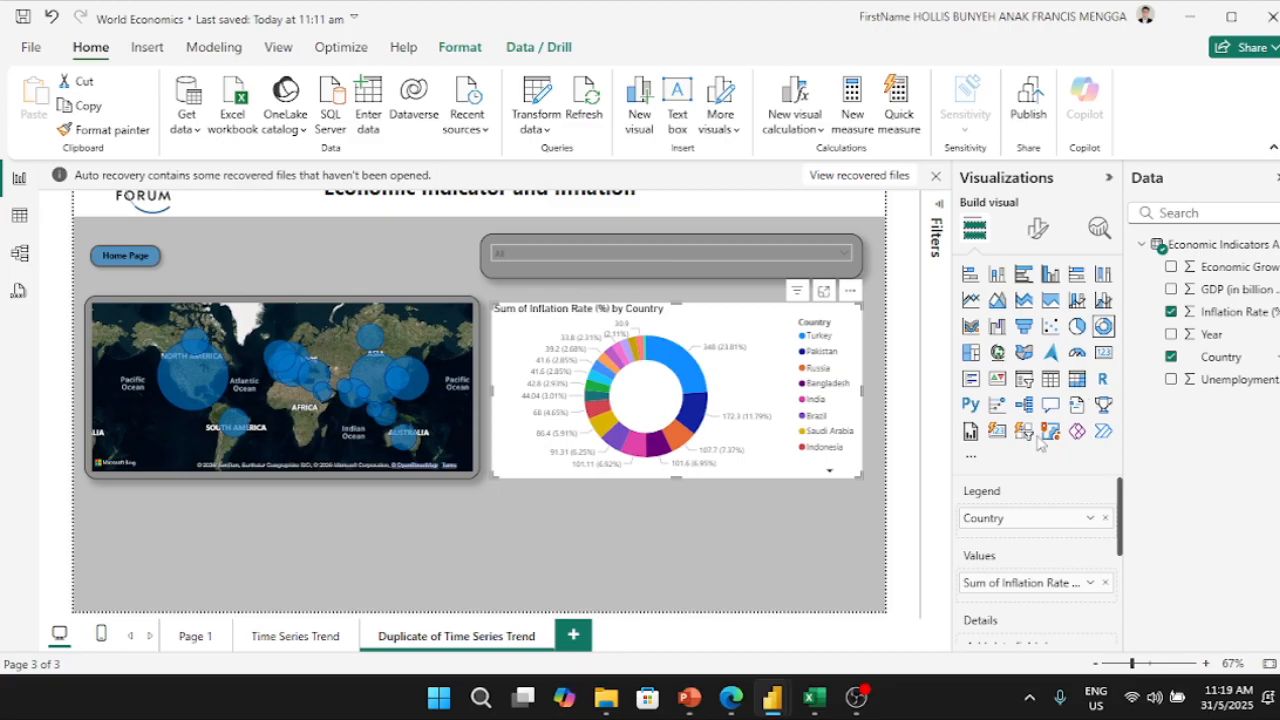
pyautogui.click(970, 276)
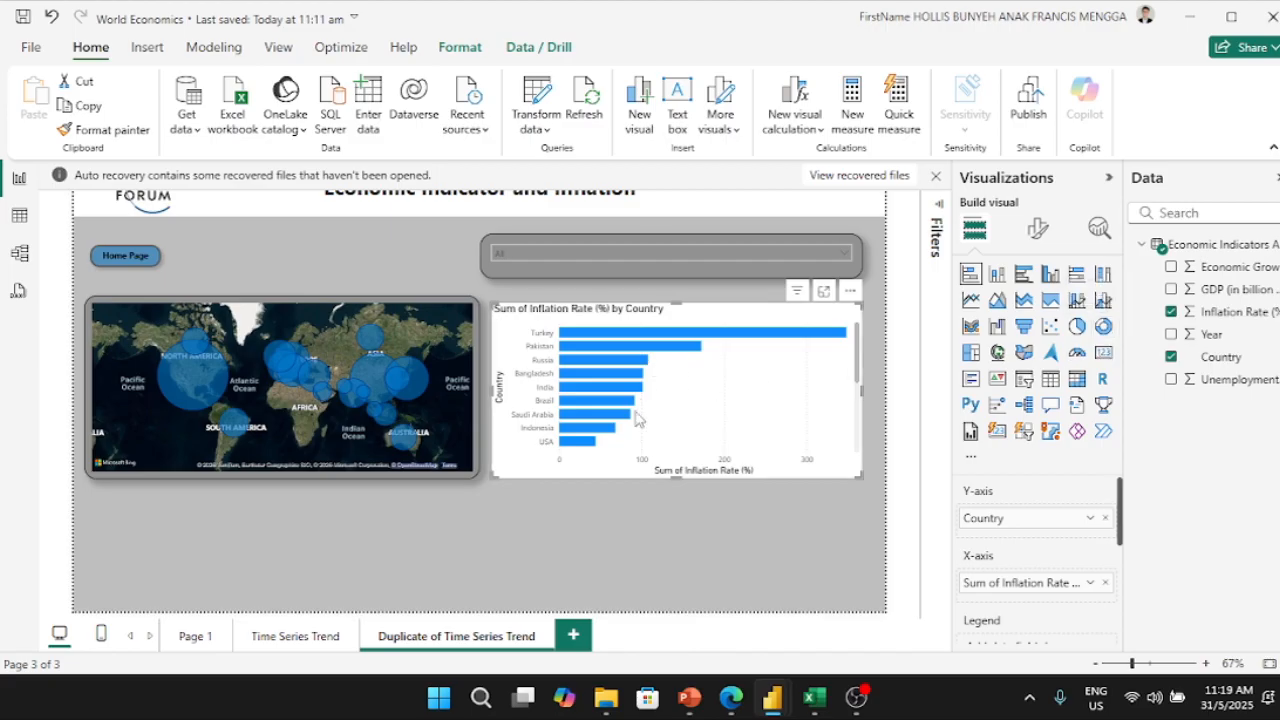
pyautogui.click(1102, 328)
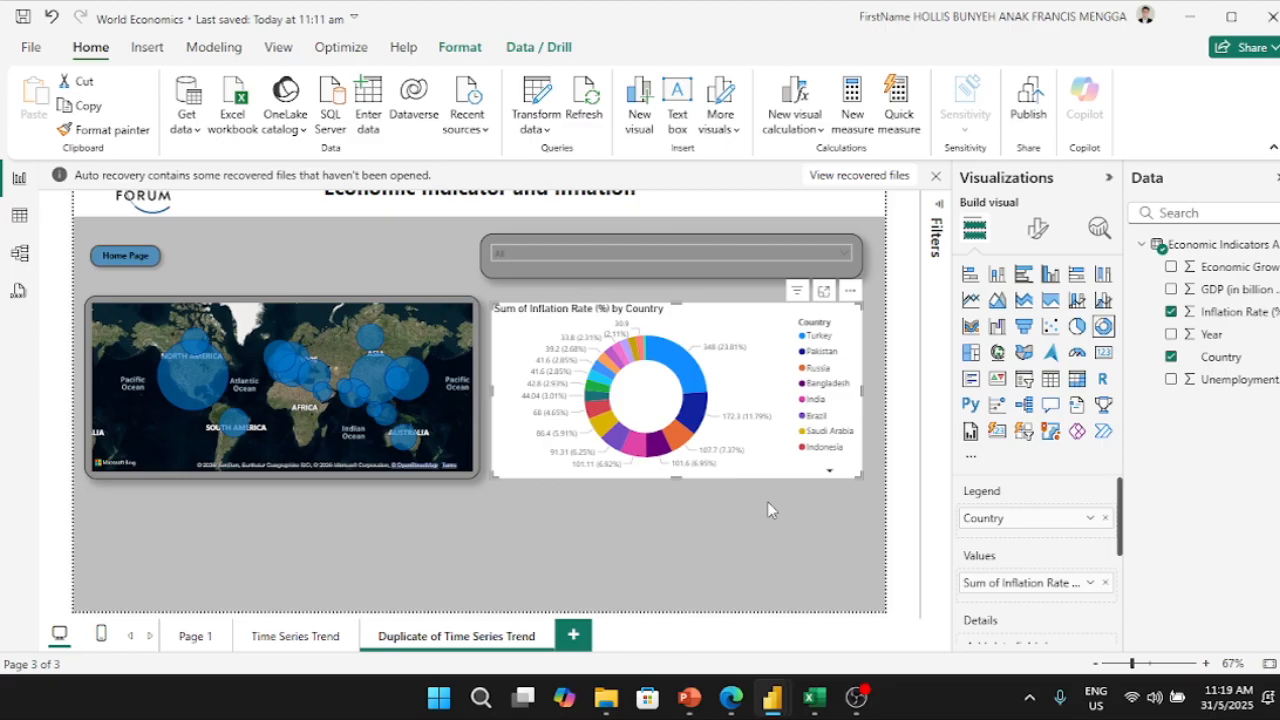
# Step: Copy the GDP map's formatting onto the inflation donut chart with Format painter
pyautogui.click(466, 307)
pyautogui.click(105, 129)
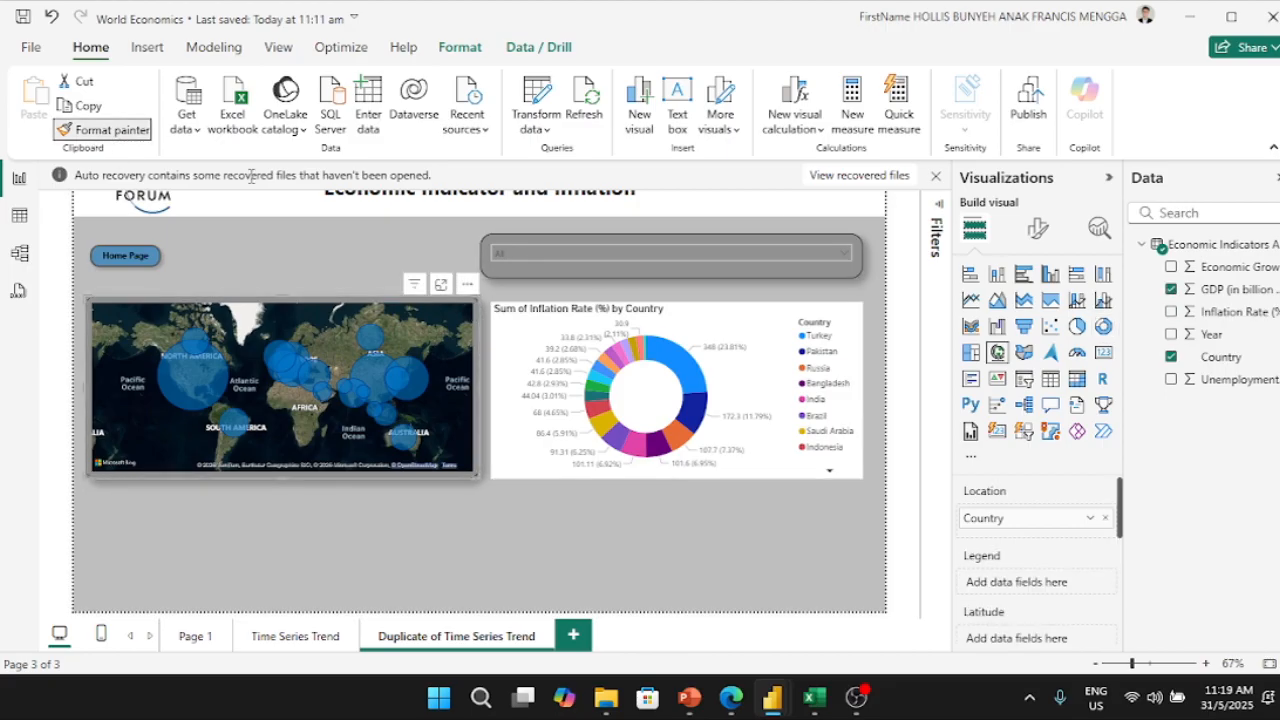
pyautogui.click(512, 330)
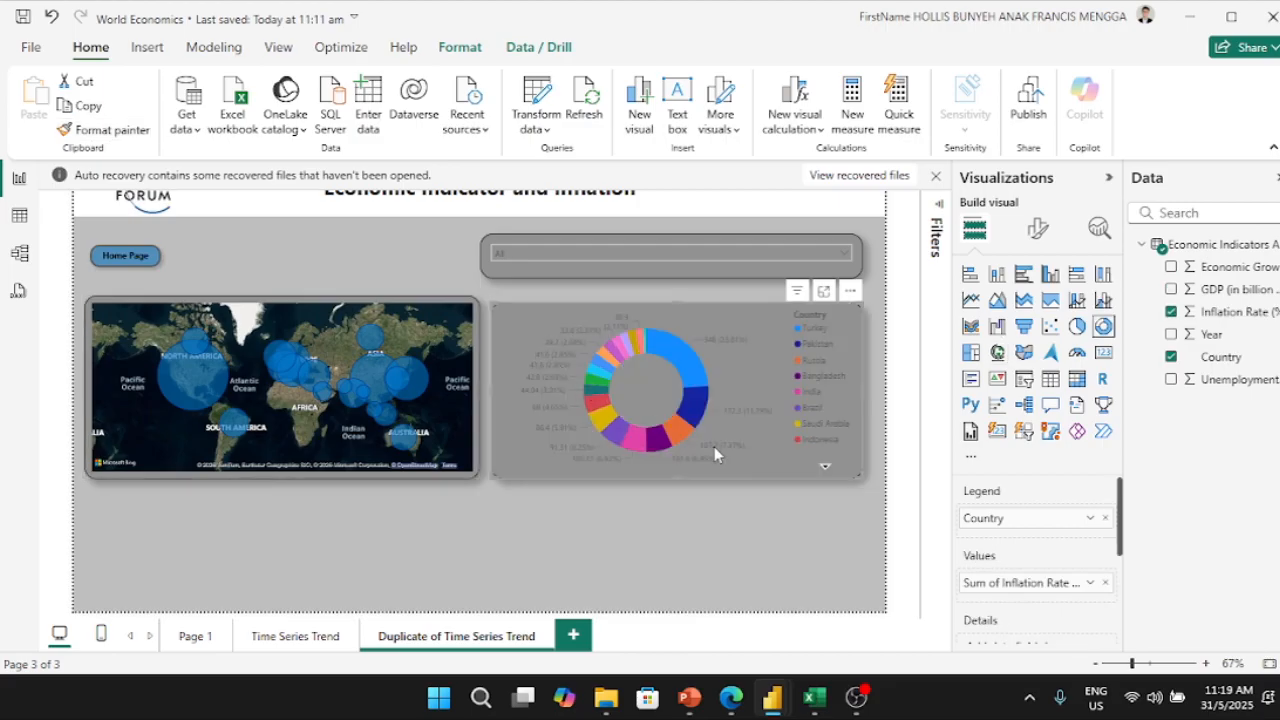
pyautogui.moveTo(722, 452)
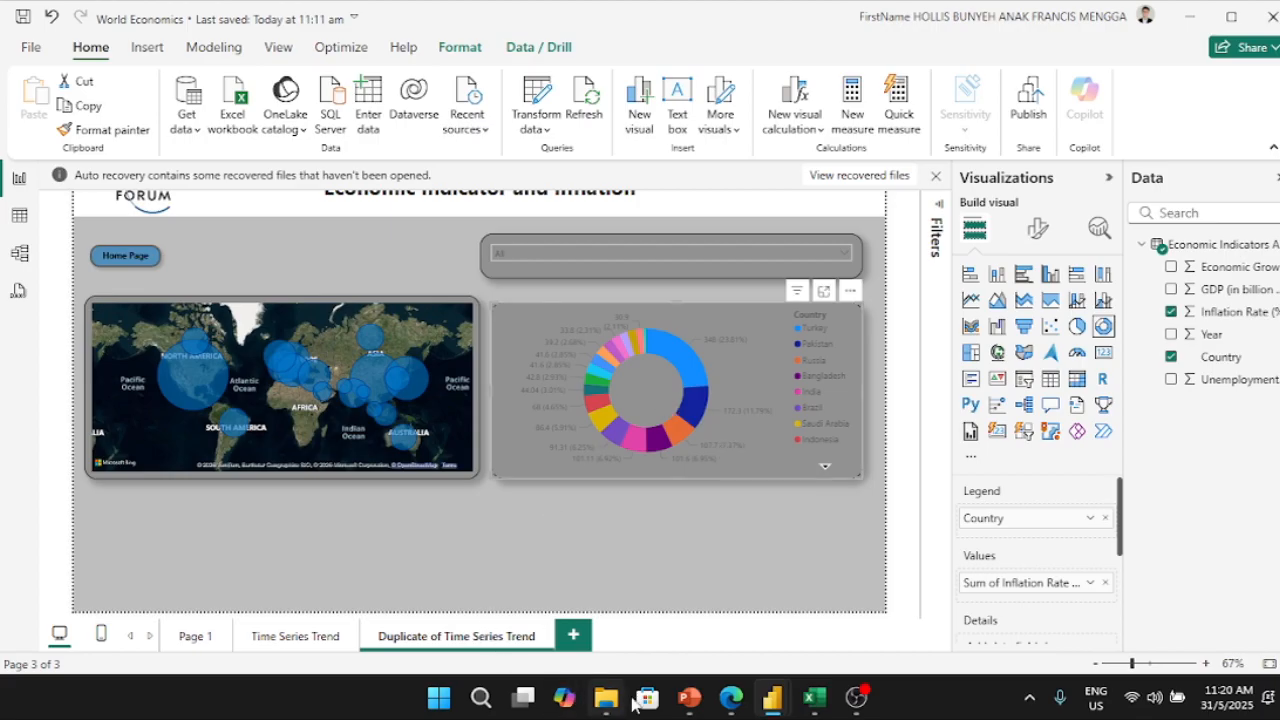
# Step: After checking the World Economics Forum report, turn on the donut chart's title and shorten its text to "Inflation Rate (%) by Country"
pyautogui.moveTo(772, 697)
pyautogui.click(752, 615)
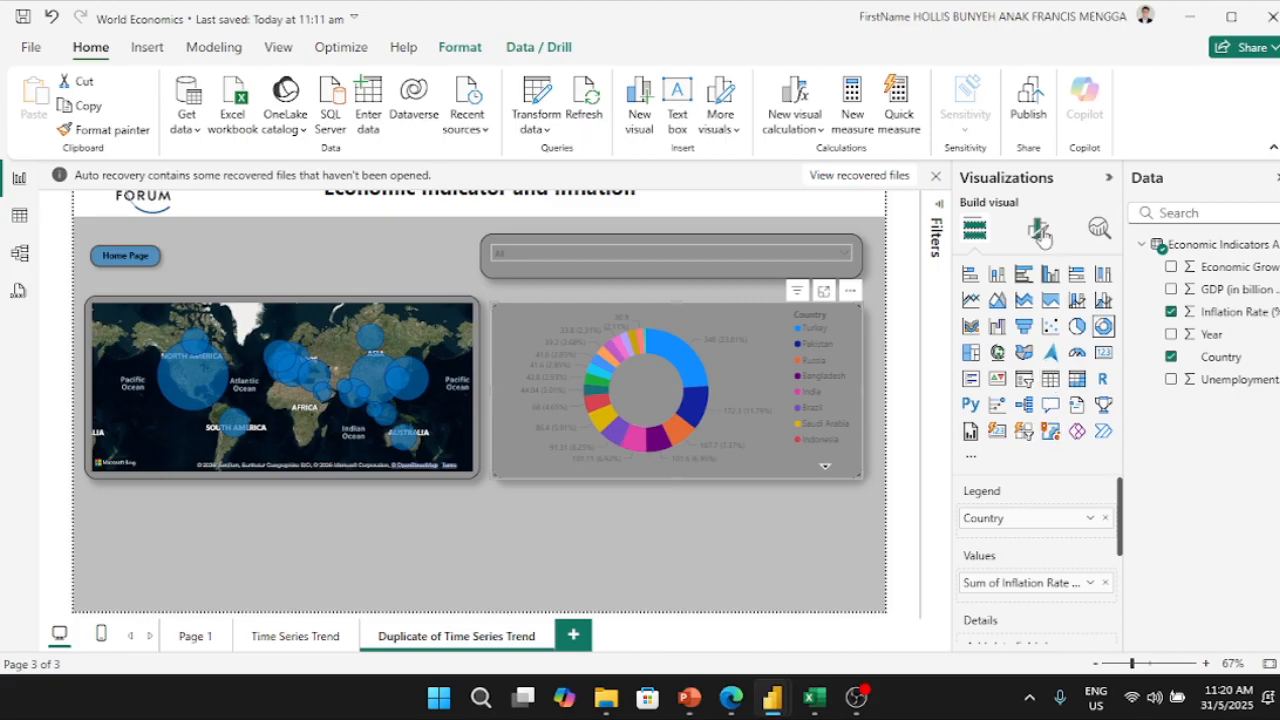
pyautogui.click(1040, 233)
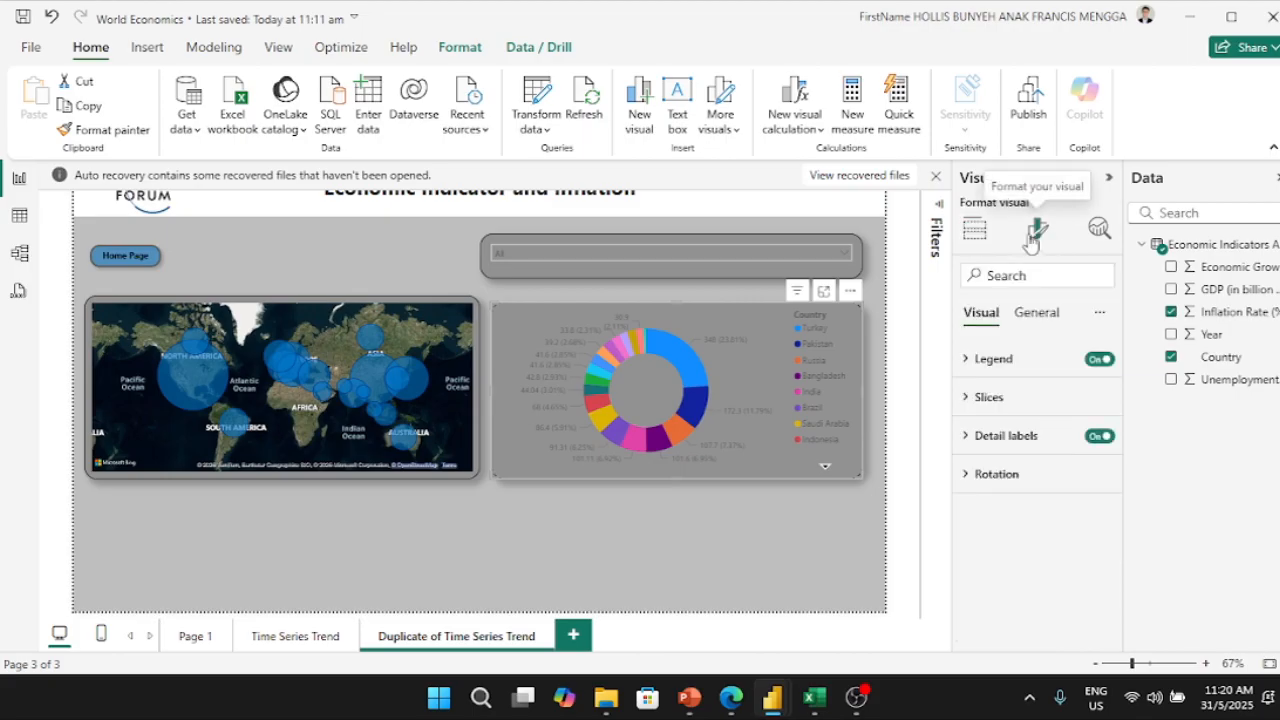
pyautogui.click(1040, 313)
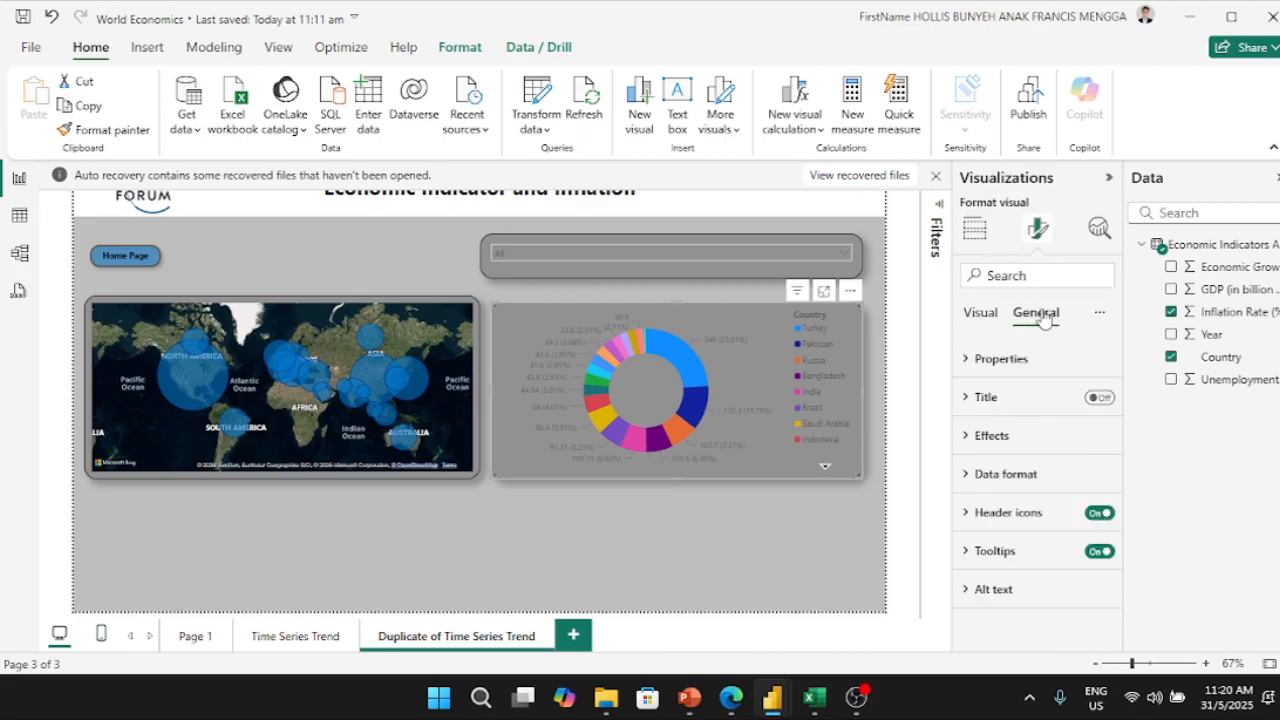
pyautogui.click(1099, 398)
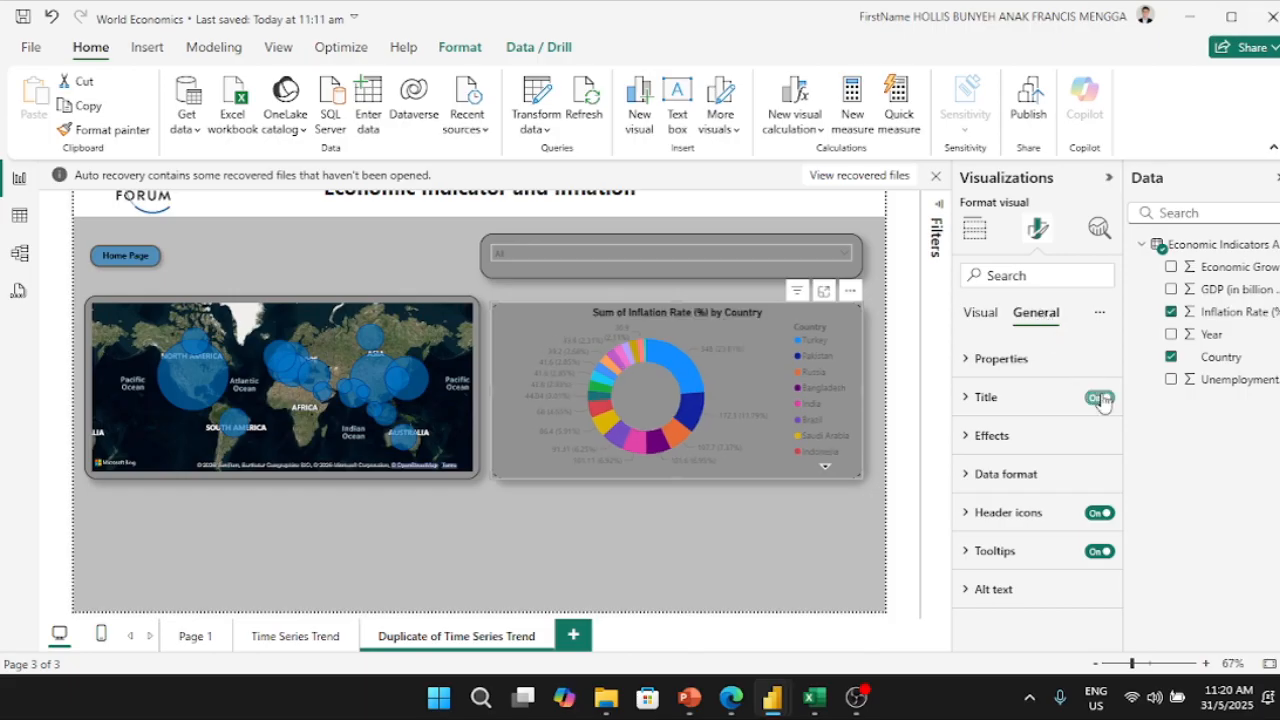
pyautogui.click(1031, 401)
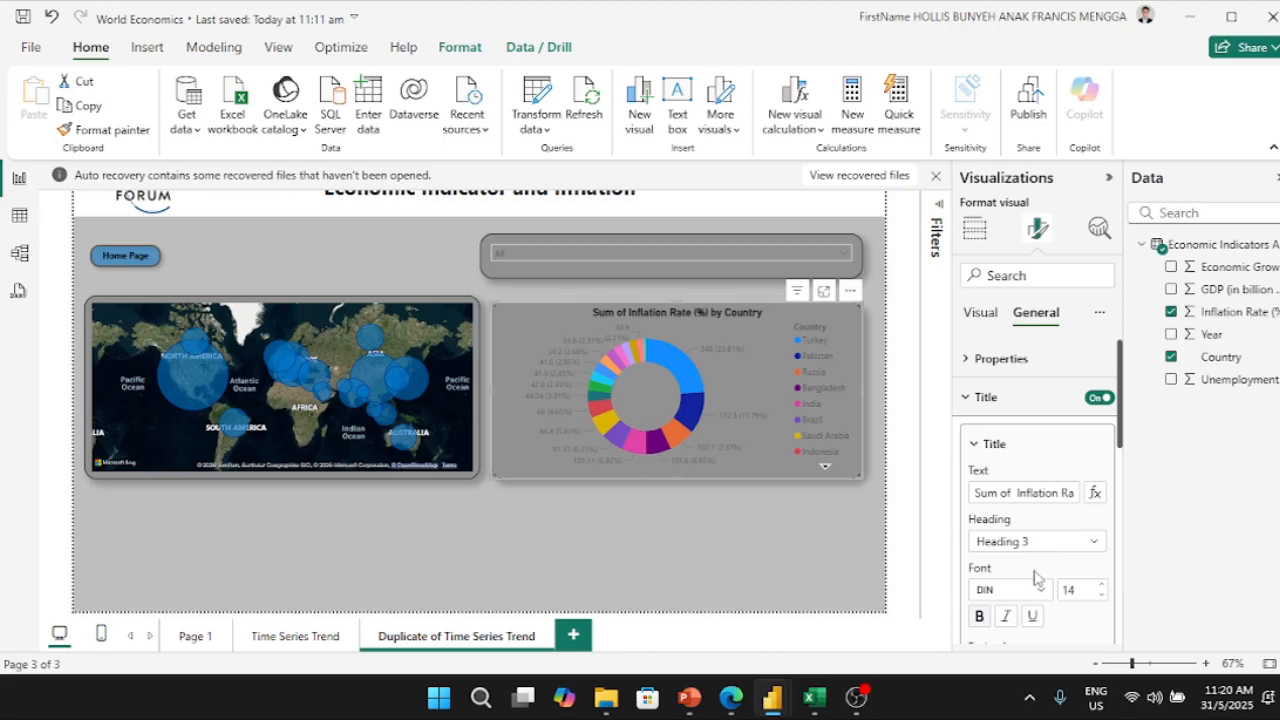
pyautogui.scroll(-2, 1037, 575)
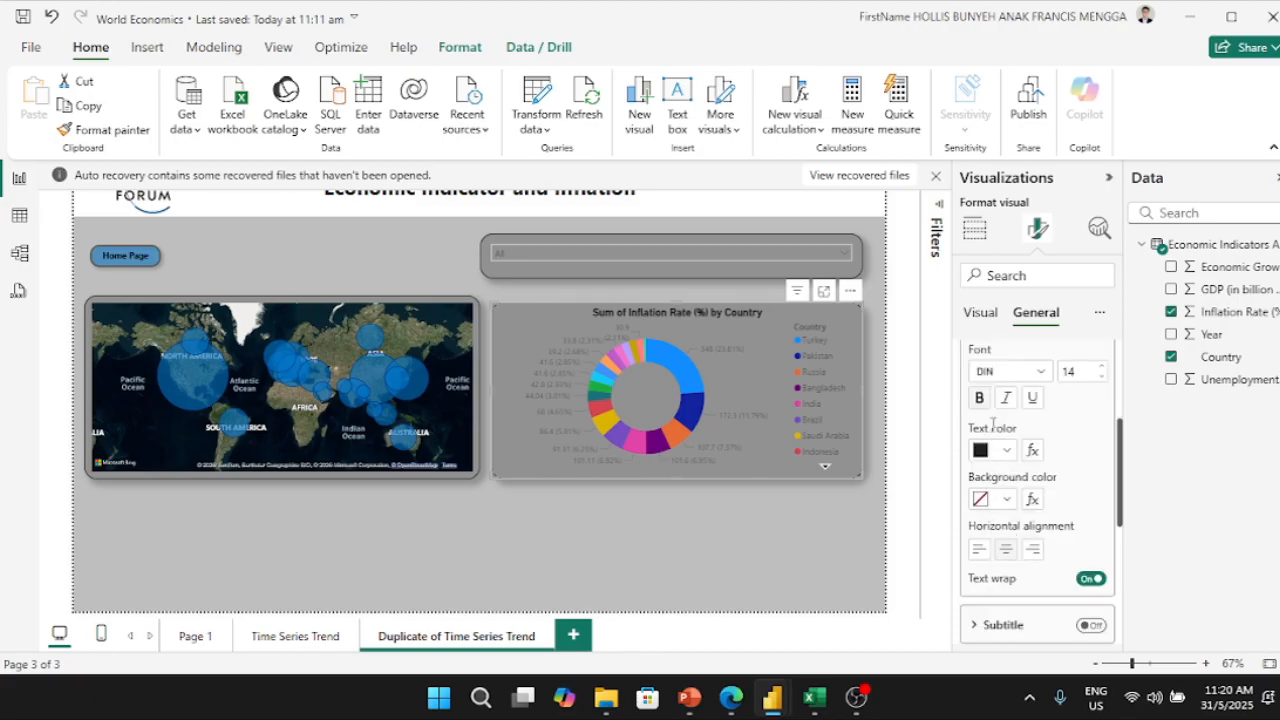
pyautogui.scroll(2, 1031, 451)
pyautogui.scroll(-2, 1031, 451)
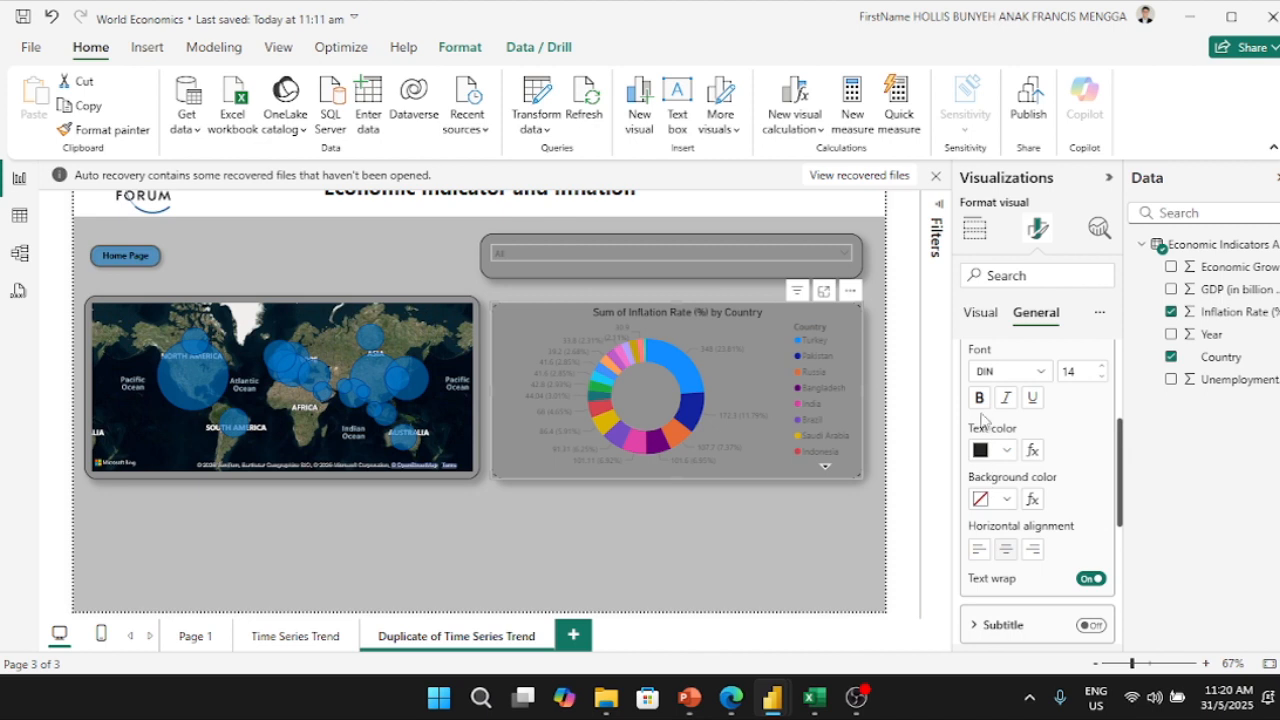
pyautogui.scroll(2, 1033, 484)
pyautogui.moveTo(1018, 492); pyautogui.dragTo(942, 490)
pyautogui.press('BackSpace')
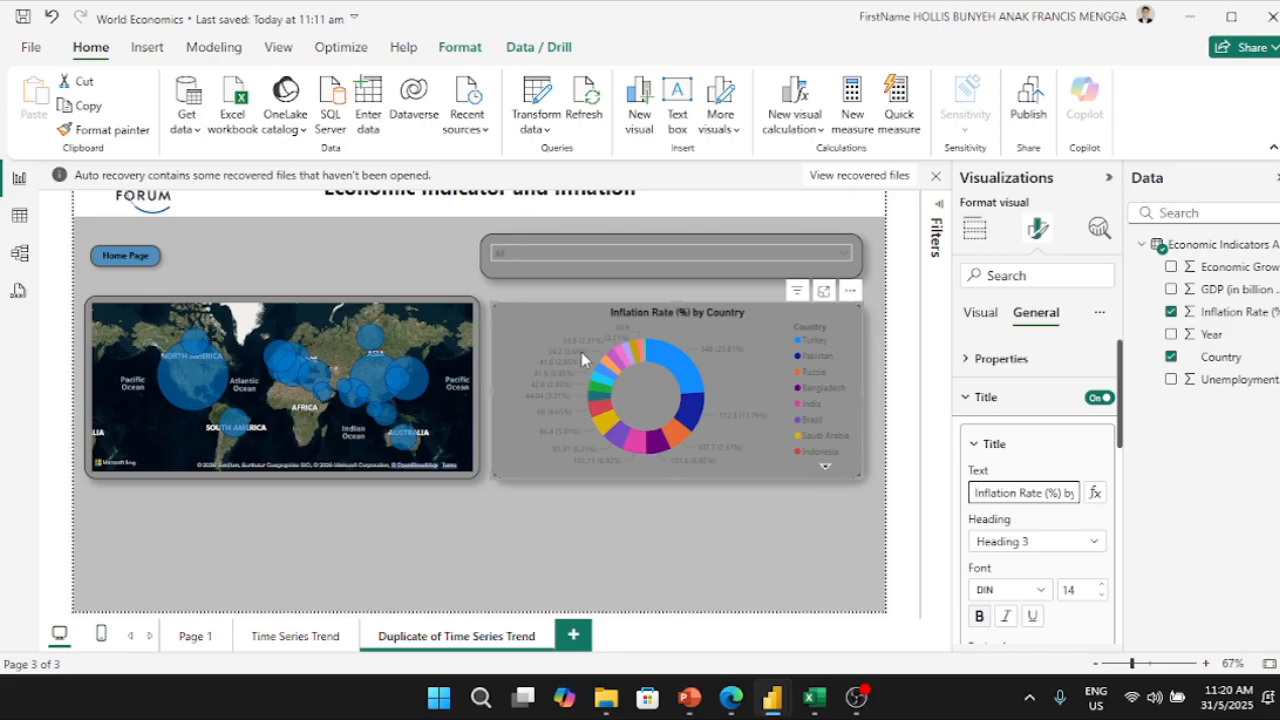
pyautogui.moveTo(585, 356)
# Step: Set the donut chart's legend text color to black
pyautogui.click(979, 315)
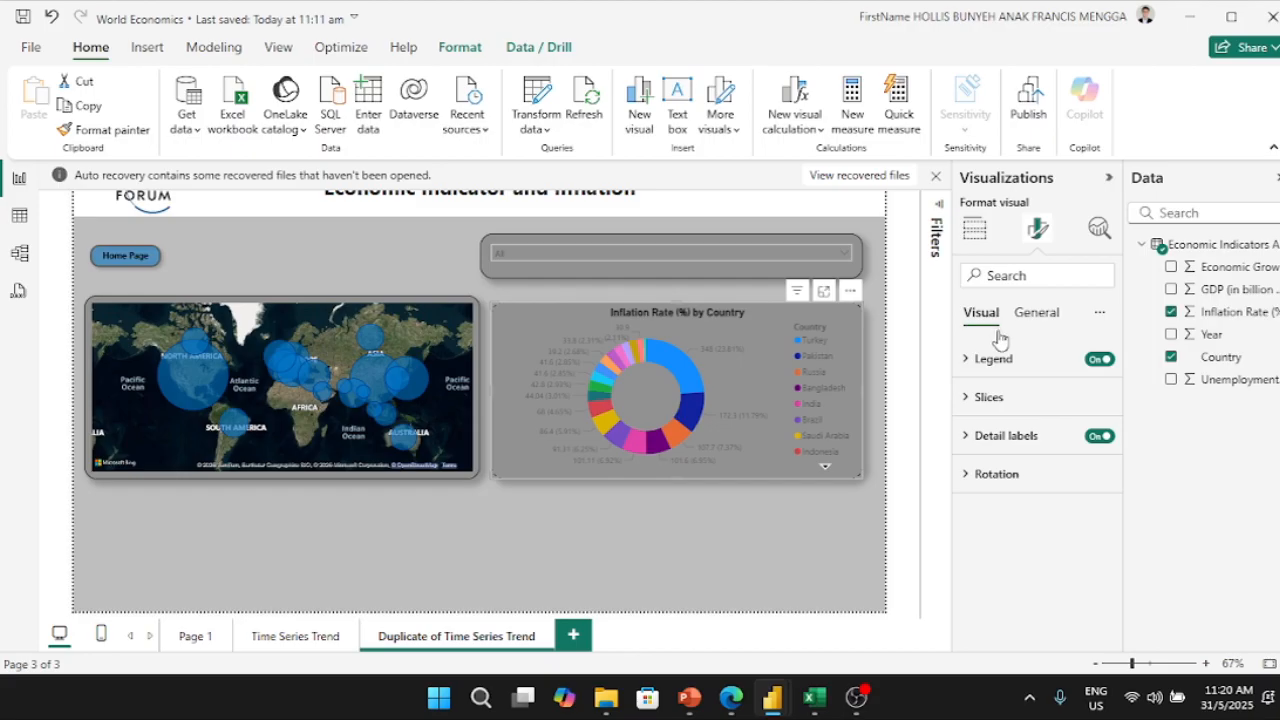
pyautogui.click(1000, 363)
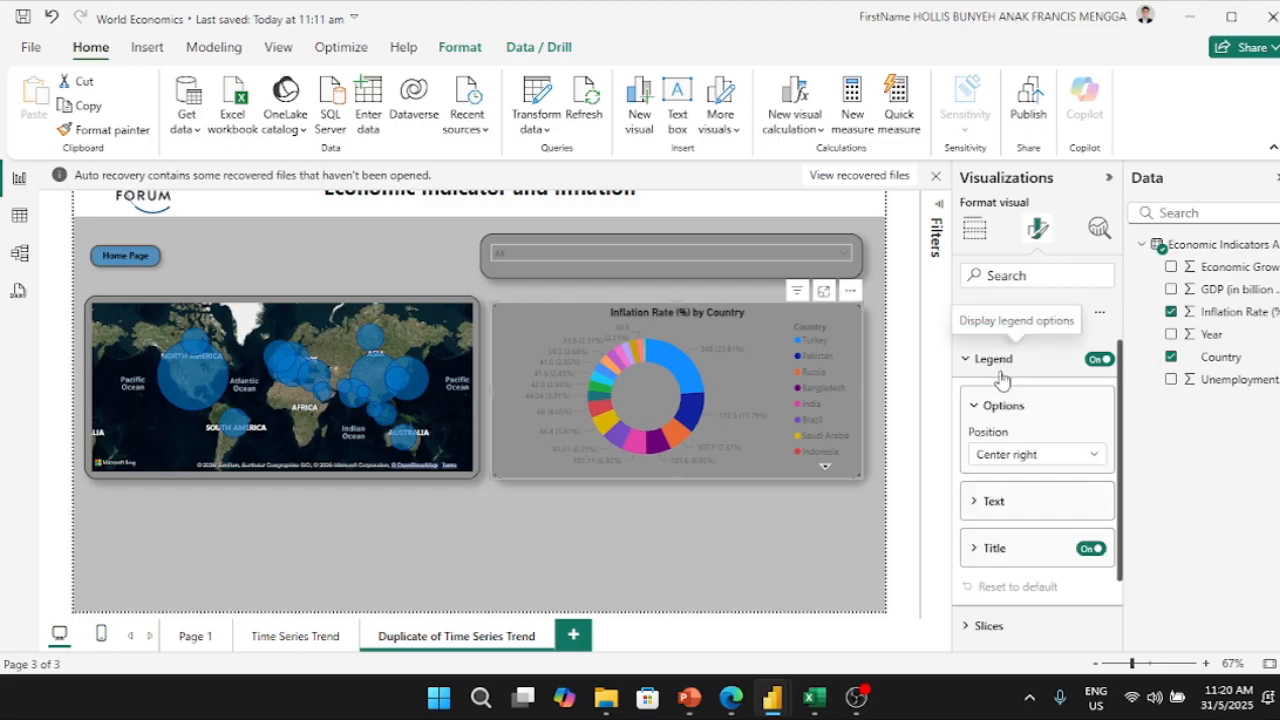
pyautogui.click(998, 548)
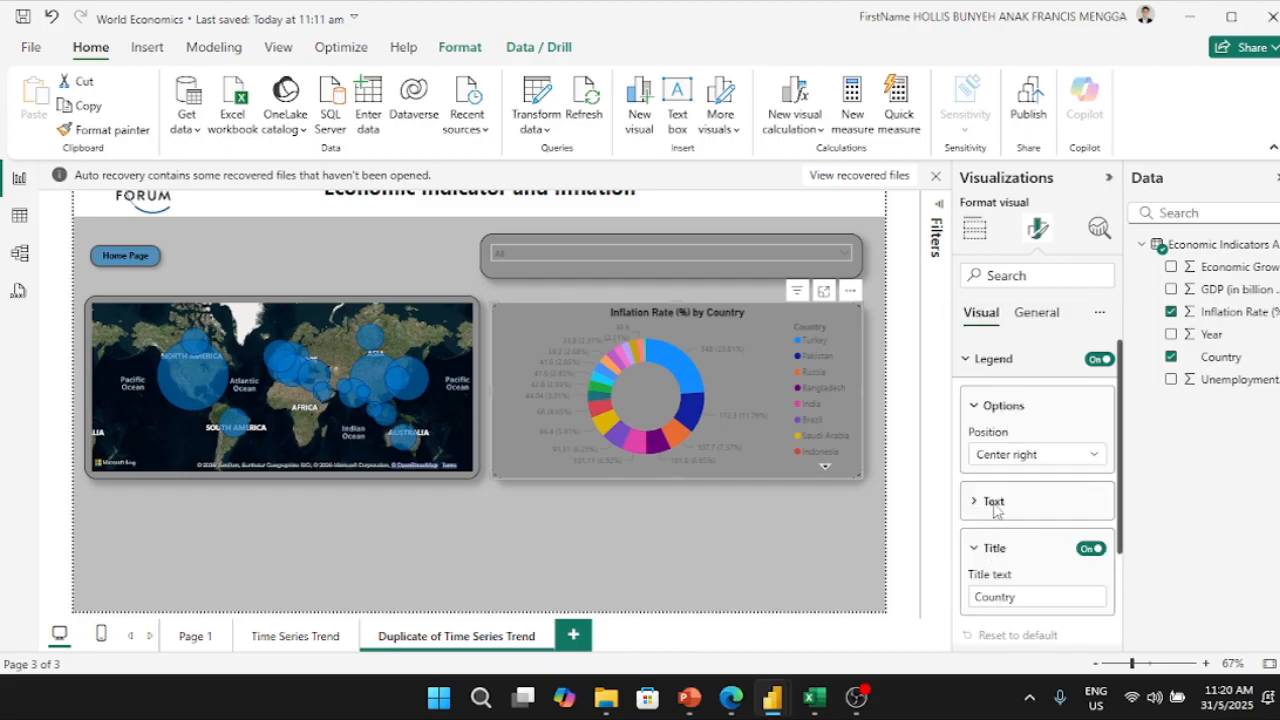
pyautogui.click(992, 503)
pyautogui.click(1007, 628)
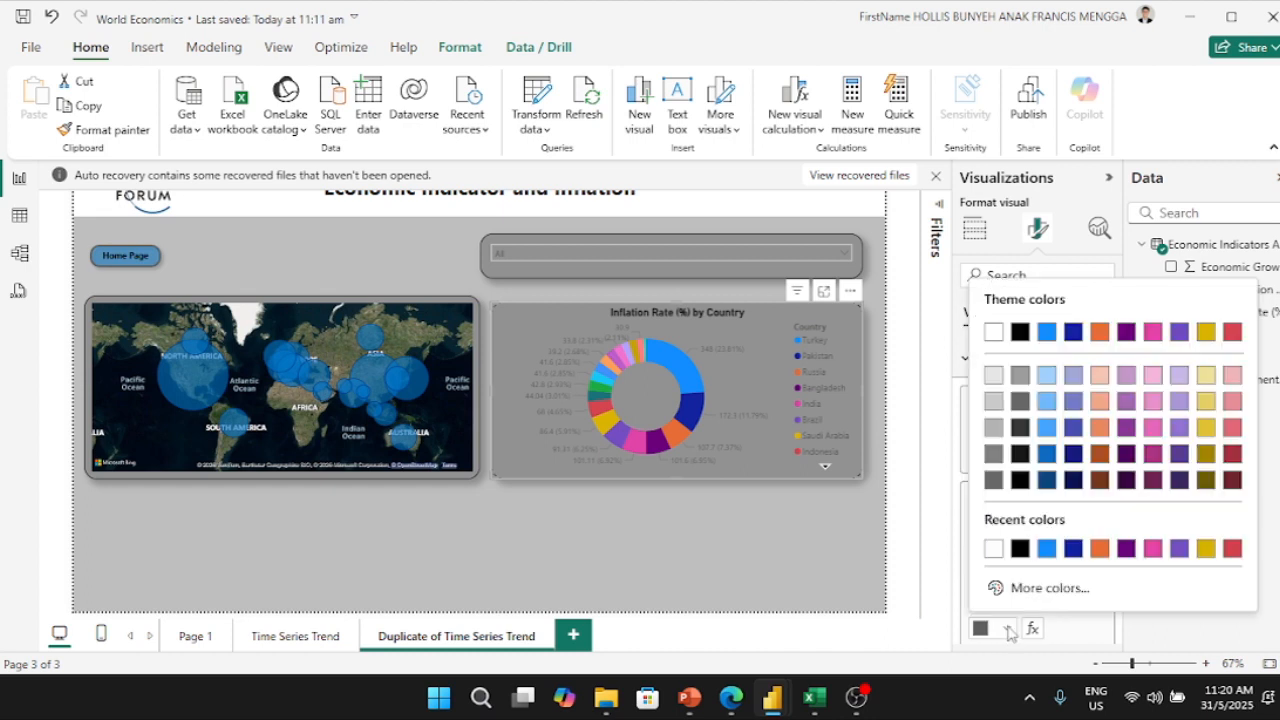
pyautogui.click(1019, 550)
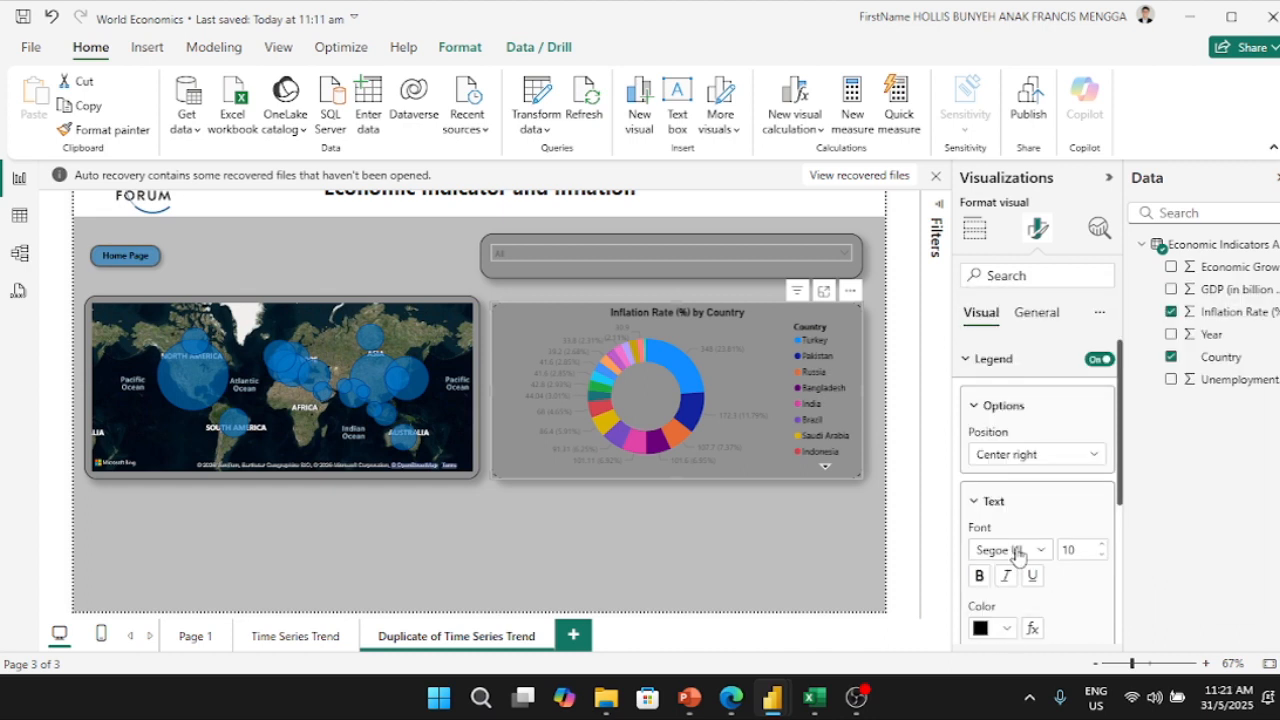
pyautogui.scroll(-5, 1017, 556)
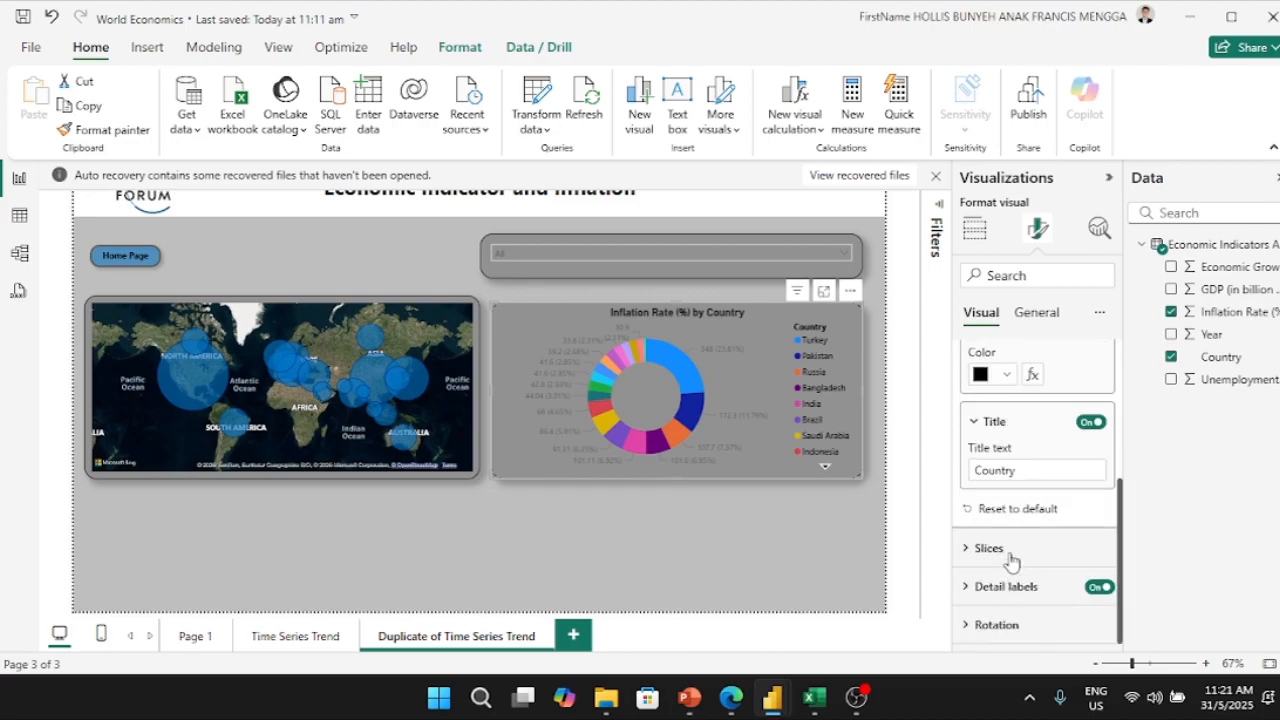
# Step: Set the color of the donut chart's detail label values to black
pyautogui.click(1008, 590)
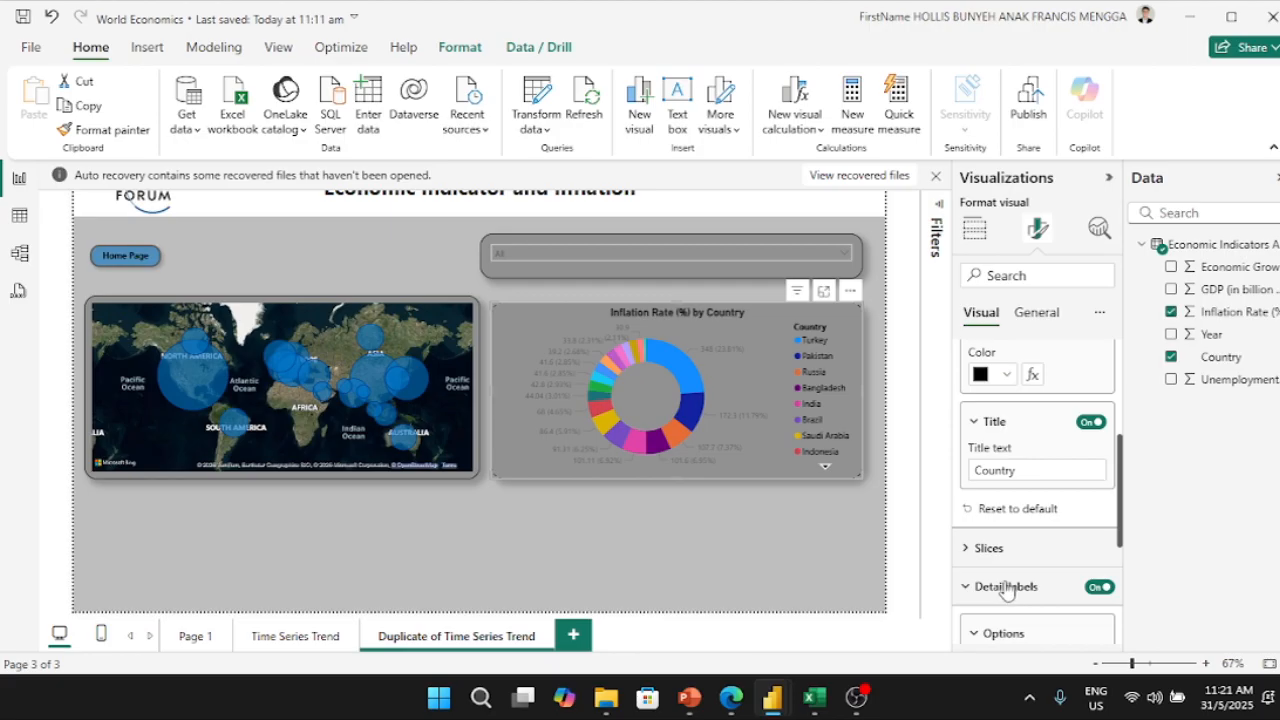
pyautogui.scroll(-3, 1005, 590)
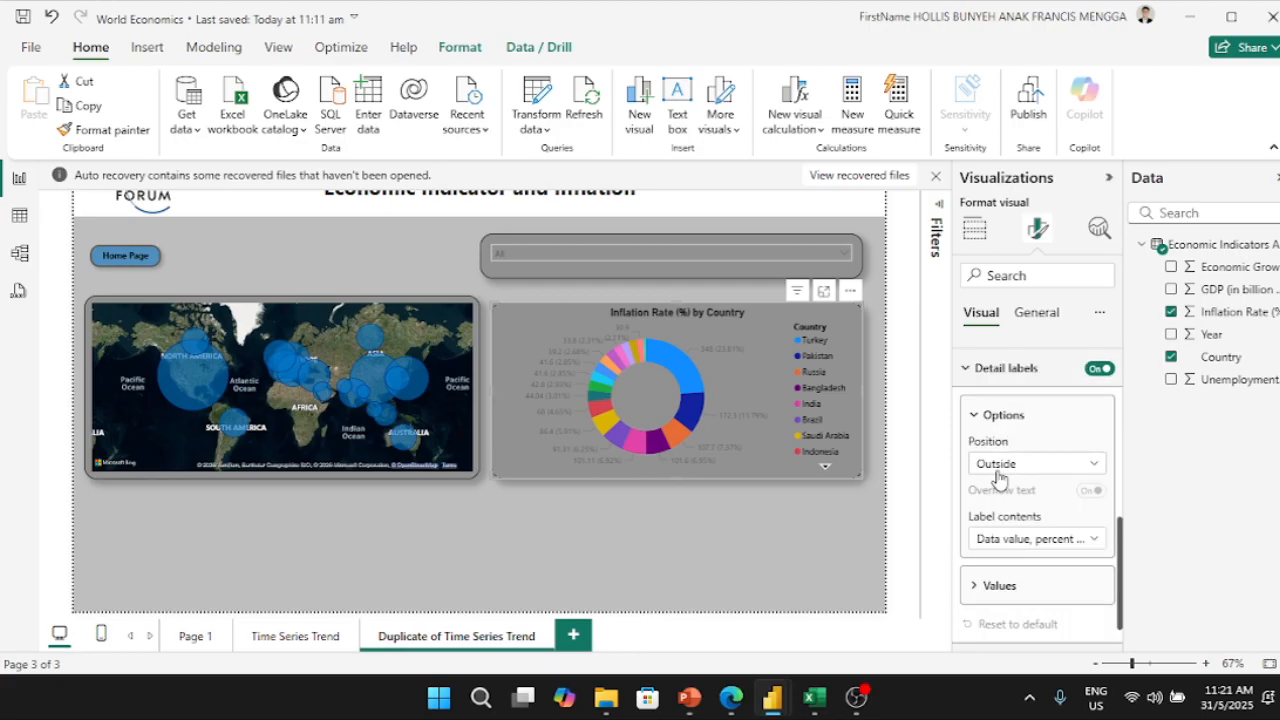
pyautogui.click(1060, 590)
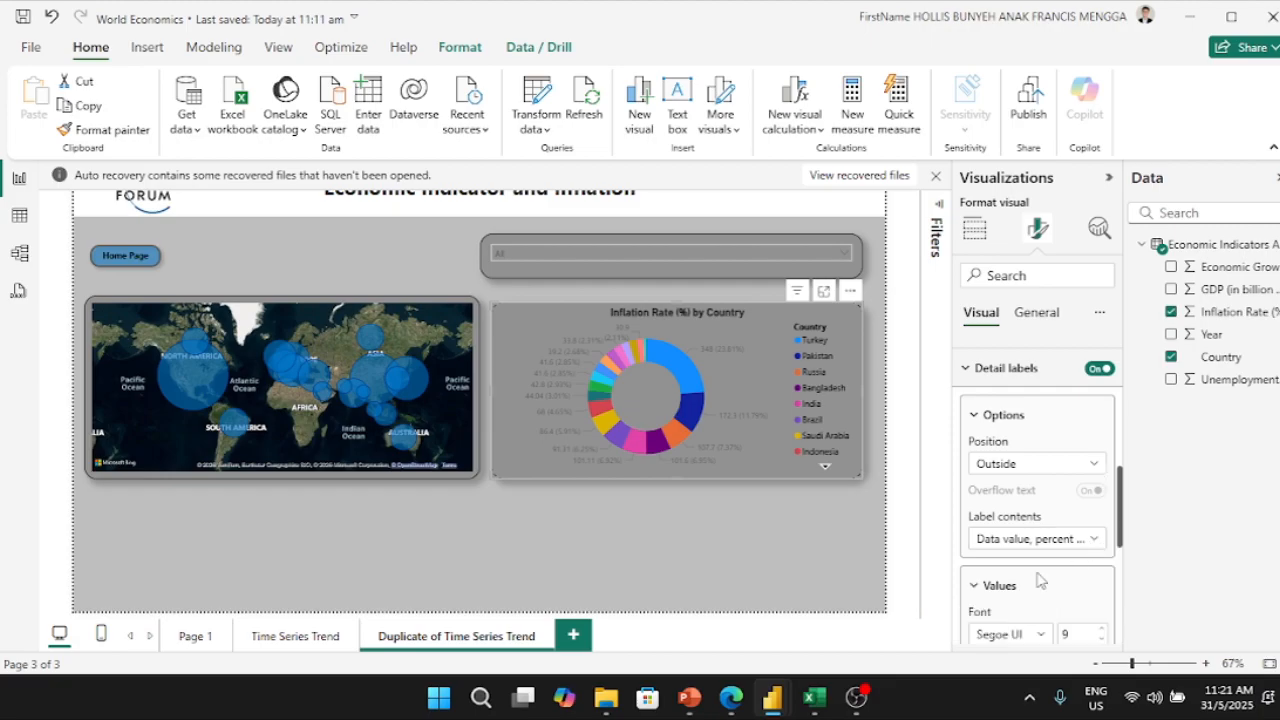
pyautogui.scroll(-2, 1050, 585)
pyautogui.click(1010, 493)
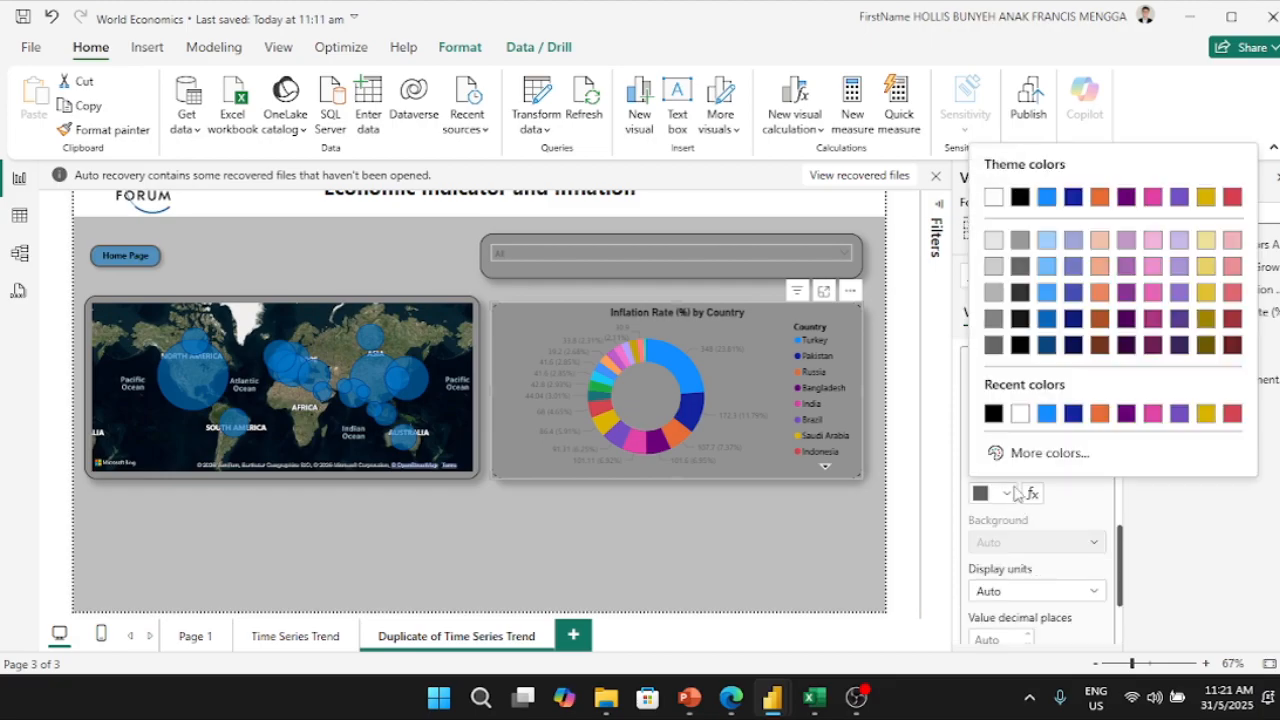
pyautogui.click(993, 413)
pyautogui.scroll(-2, 1053, 575)
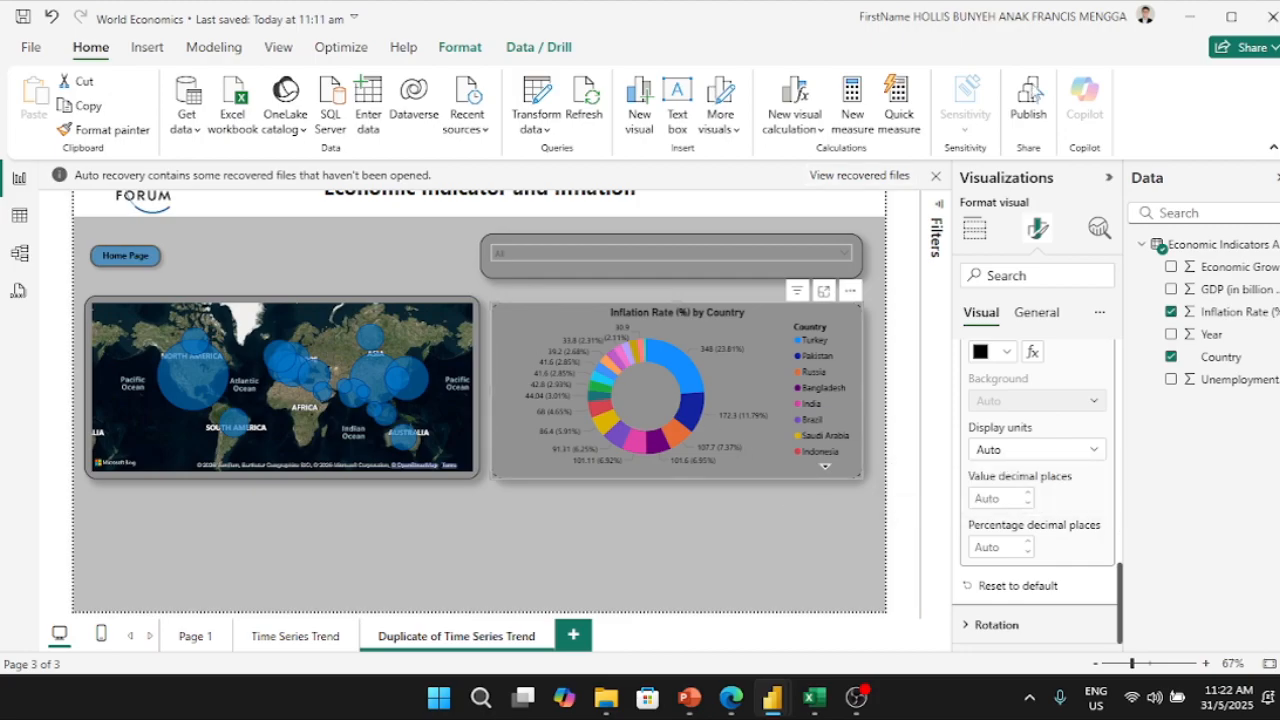
# Step: Filter the donut chart's Country field with Top N to the top 10 items by First Country, and apply the filter
pyautogui.click(933, 210)
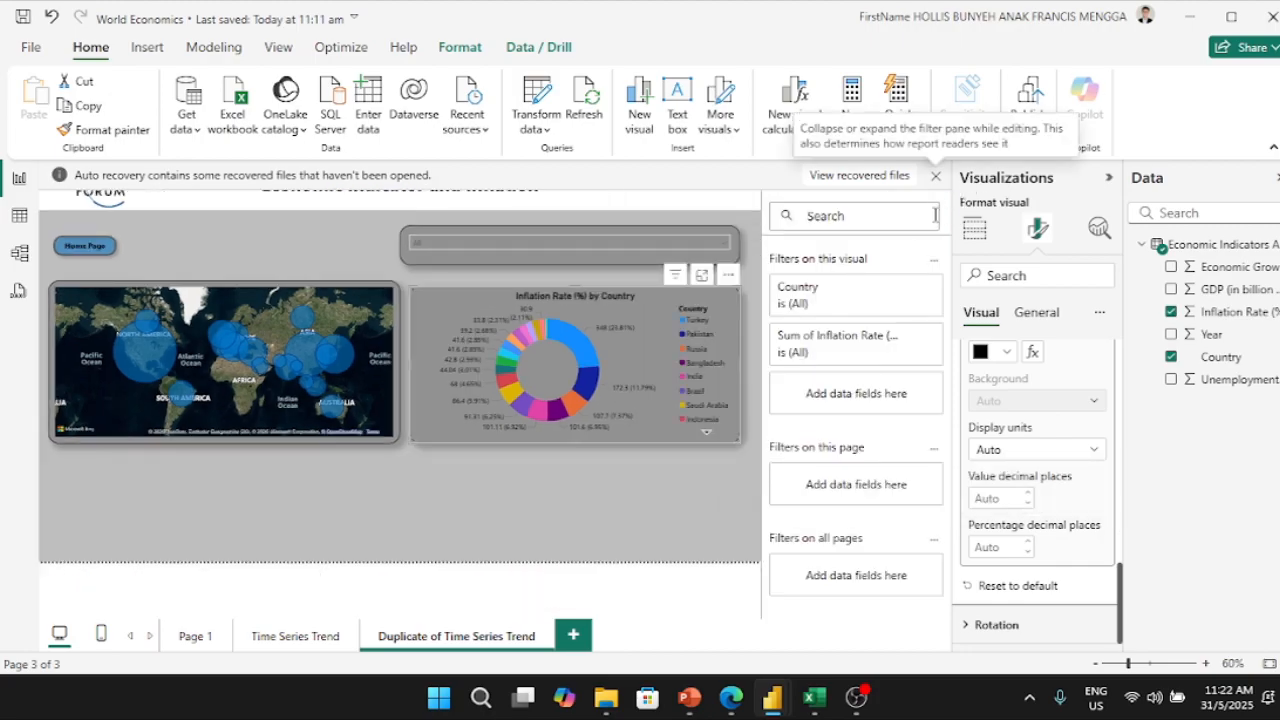
pyautogui.click(906, 290)
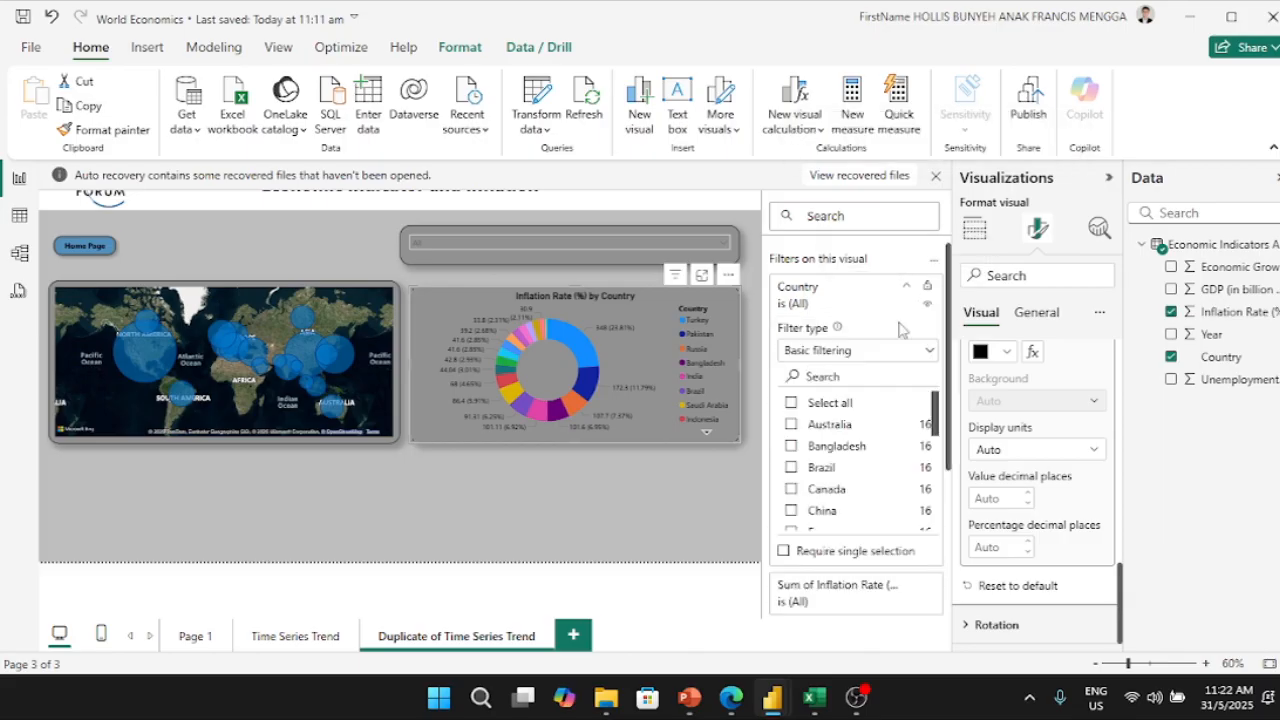
pyautogui.click(905, 352)
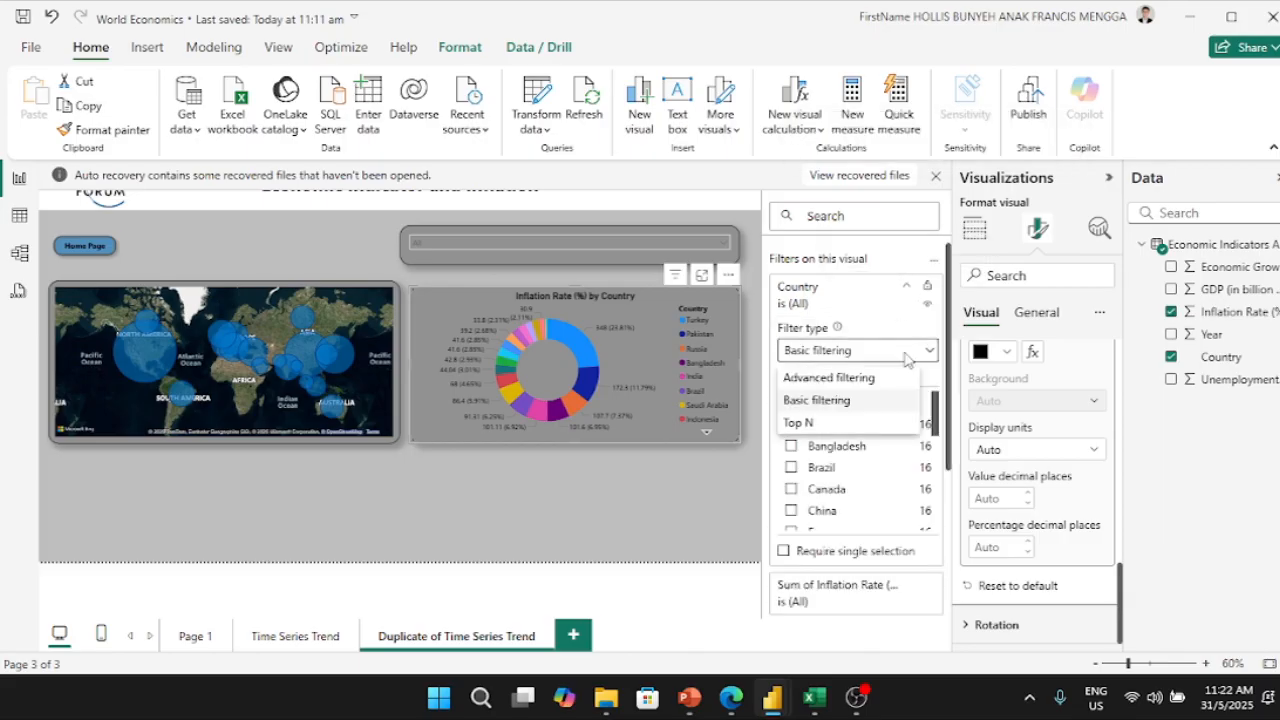
pyautogui.click(848, 426)
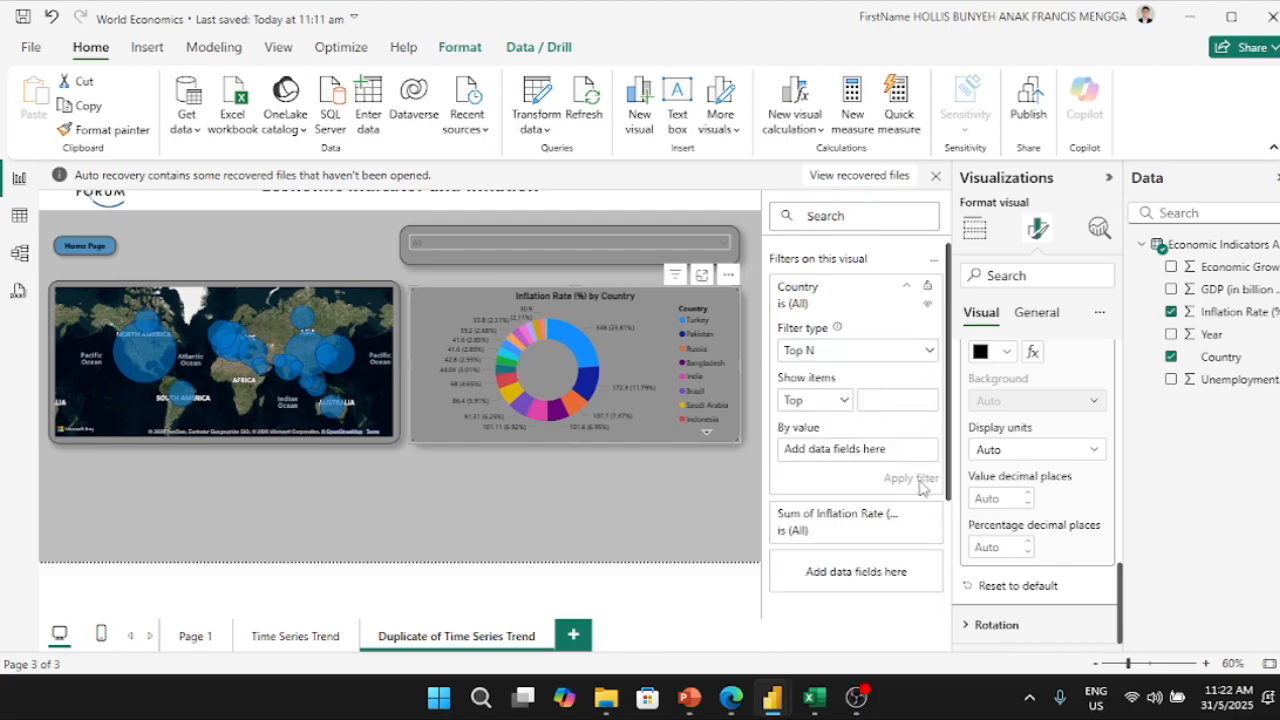
pyautogui.click(875, 401)
pyautogui.write('10')
pyautogui.moveTo(1215, 358); pyautogui.dragTo(876, 452)
pyautogui.click(902, 477)
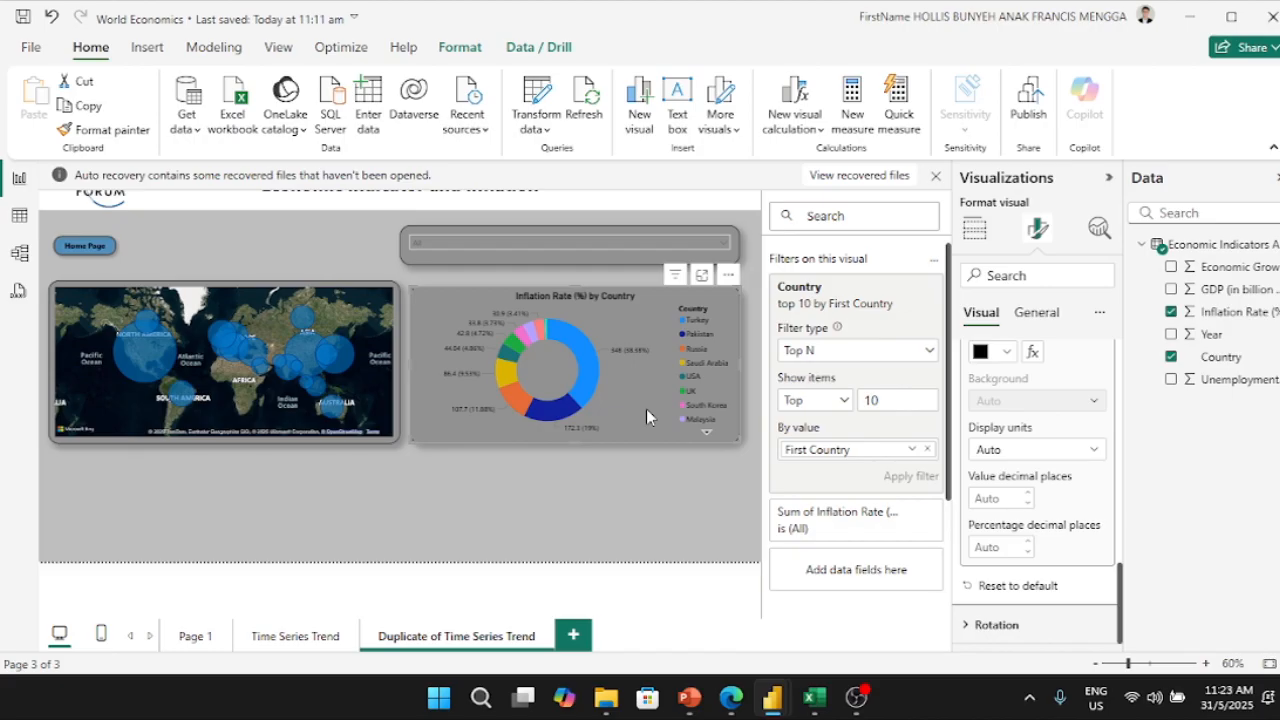
# Step: Select and deselect two of the donut chart's slices to check how they cross-filter the GDP map, and inspect the largest slice
pyautogui.click(535, 337)
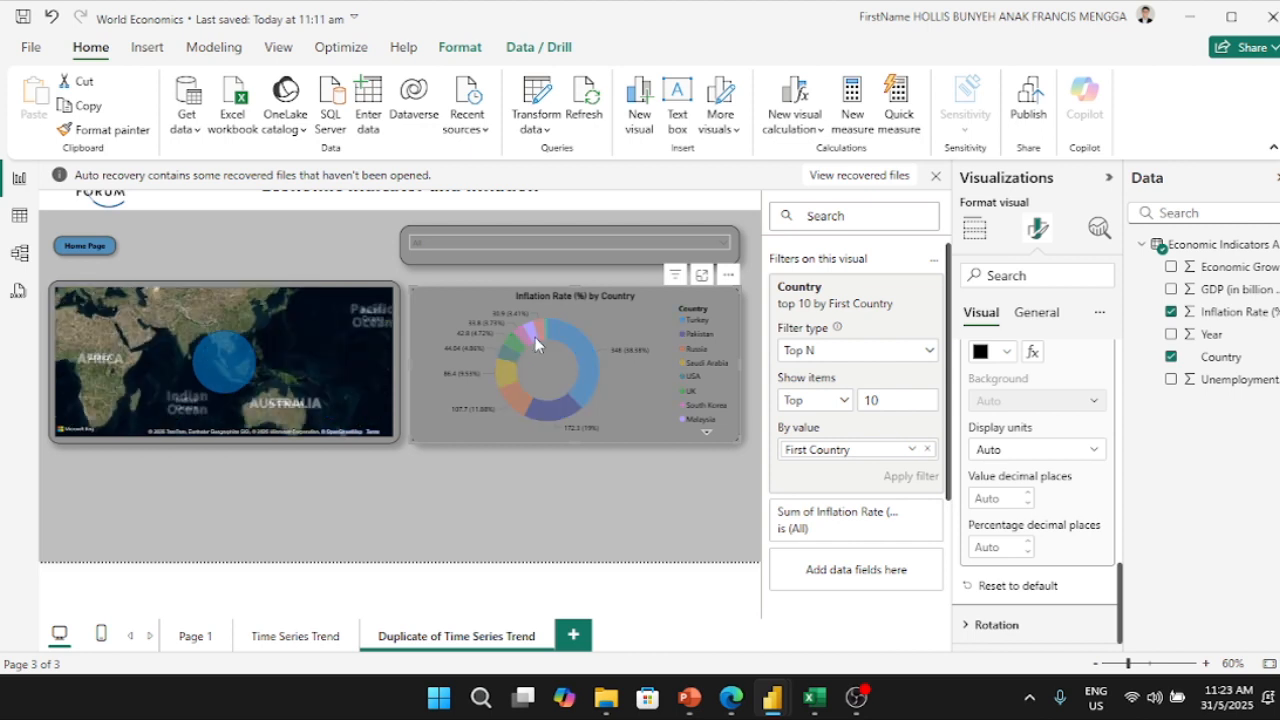
pyautogui.click(535, 337)
pyautogui.click(517, 346)
pyautogui.click(517, 348)
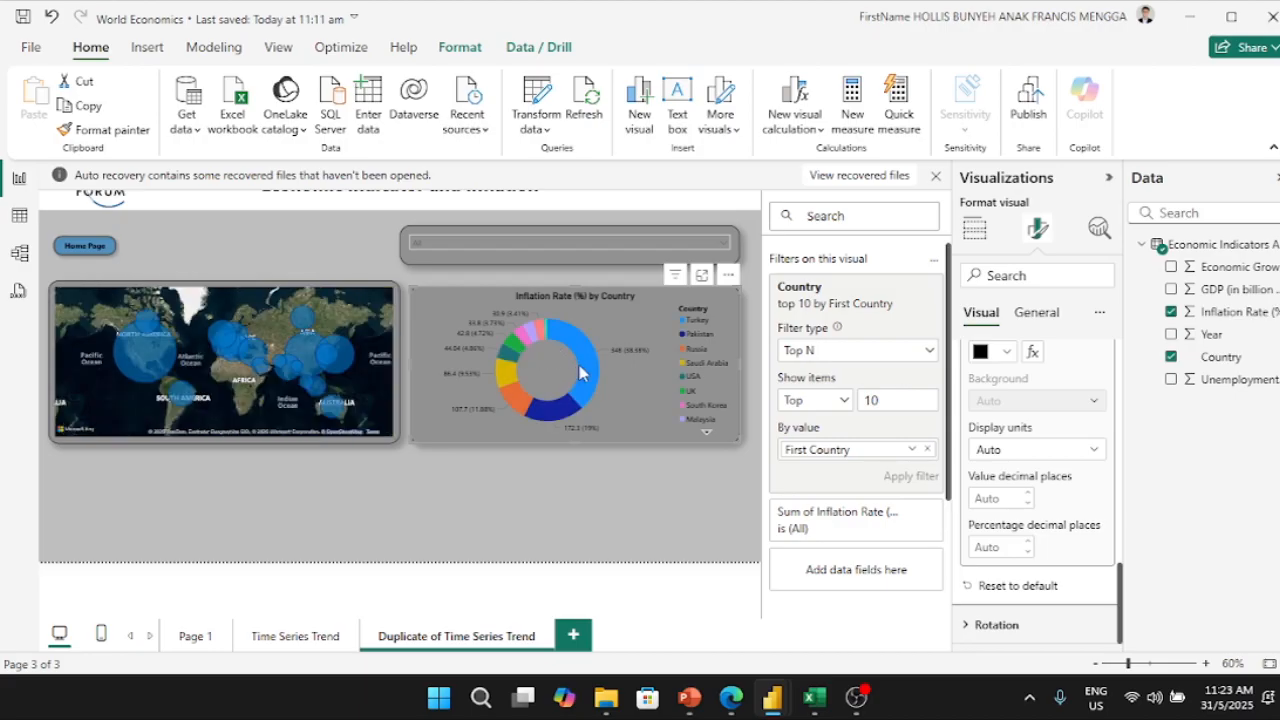
pyautogui.moveTo(584, 383)
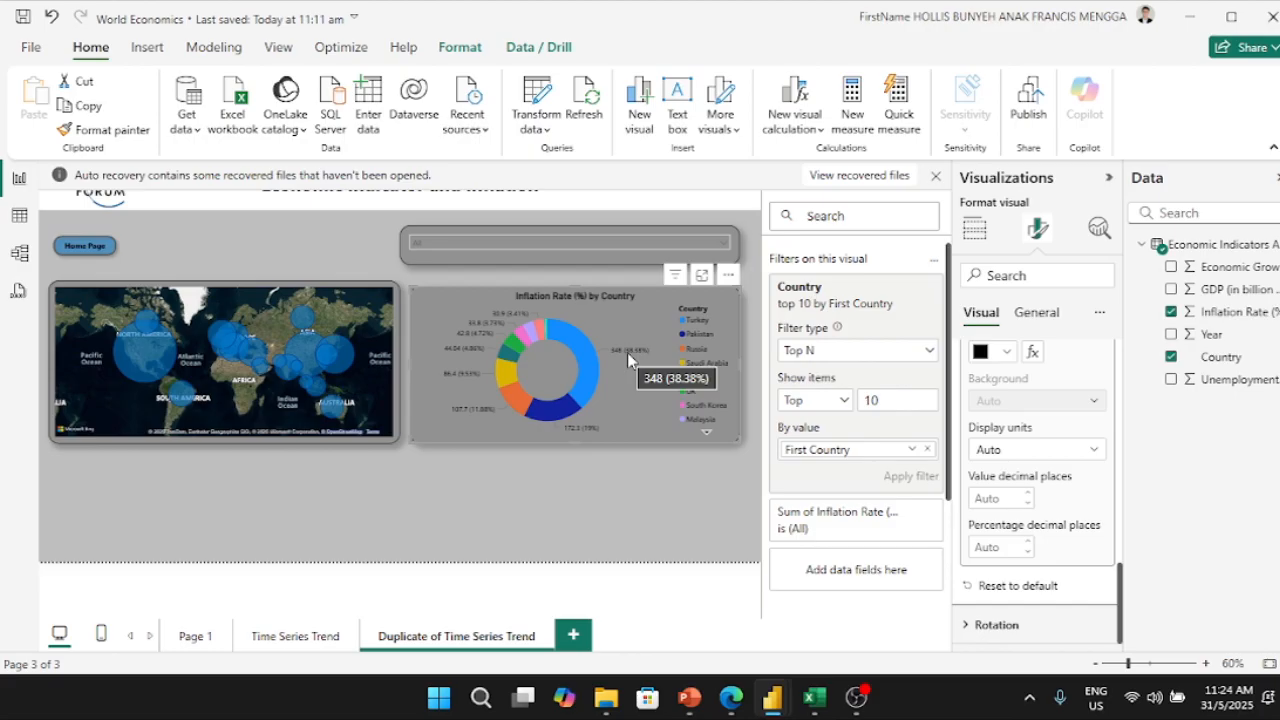
# Step: Try the donut chart's Country filter with the bottom 10 items and return it to the top 10
pyautogui.click(837, 412)
pyautogui.click(815, 454)
pyautogui.click(912, 478)
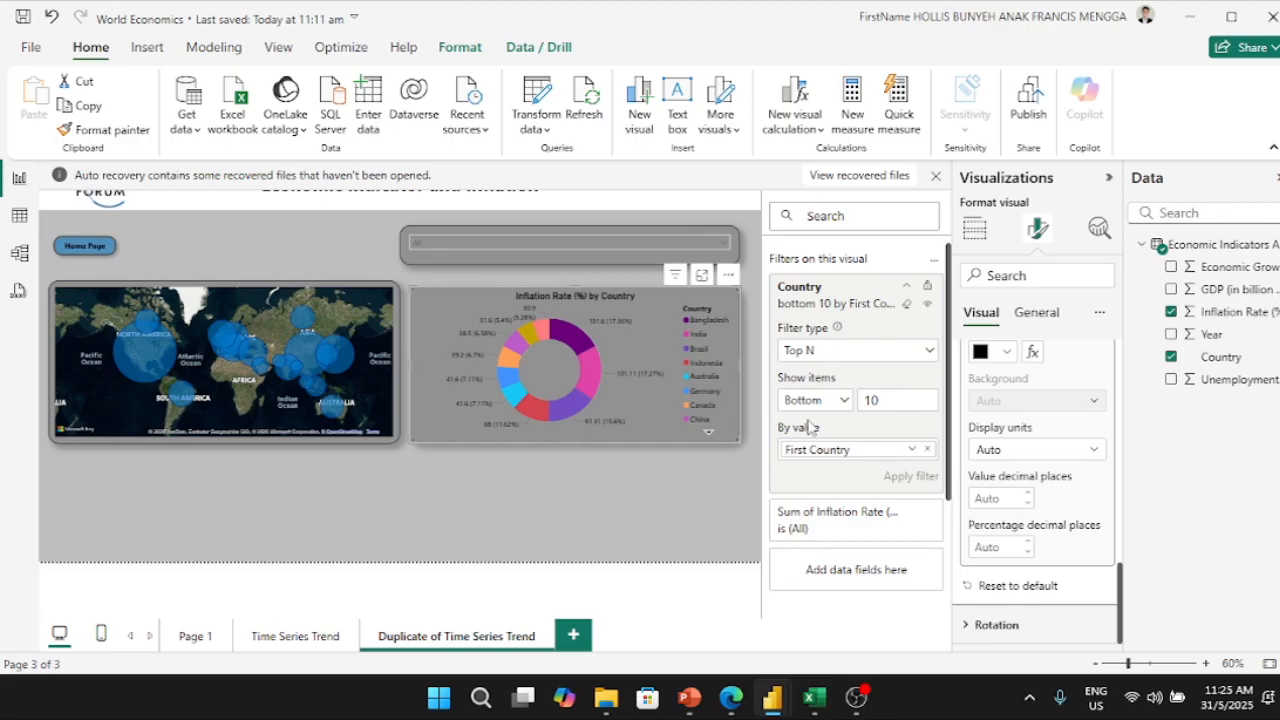
pyautogui.click(812, 402)
pyautogui.click(815, 428)
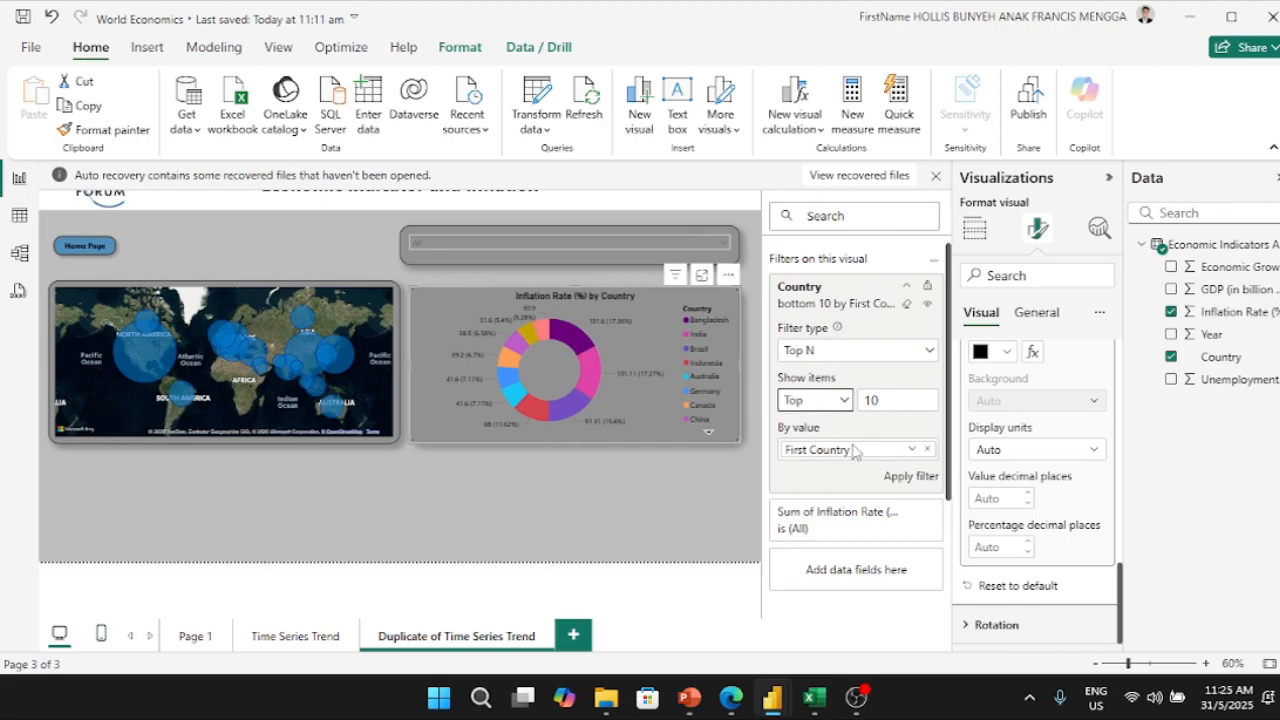
pyautogui.click(898, 478)
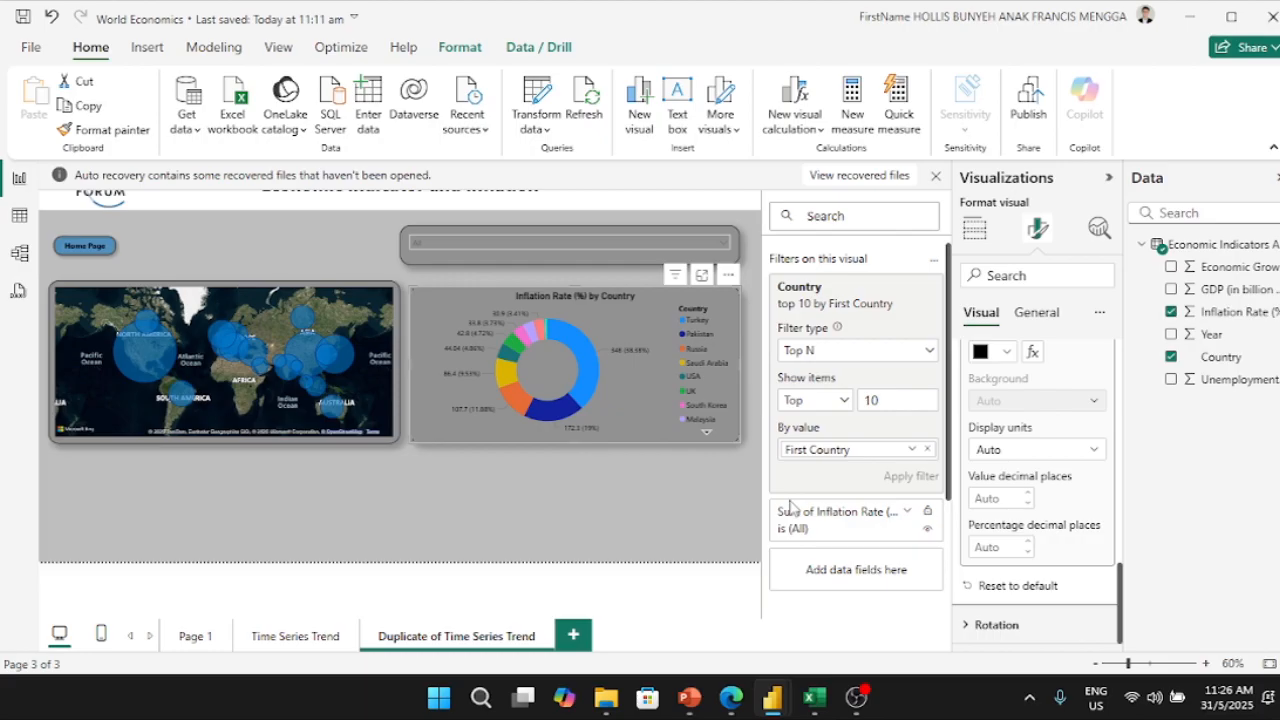
# Step: Switch to the World Economics Forum report to examine its Economic Indicators Across Countries page
pyautogui.moveTo(772, 697)
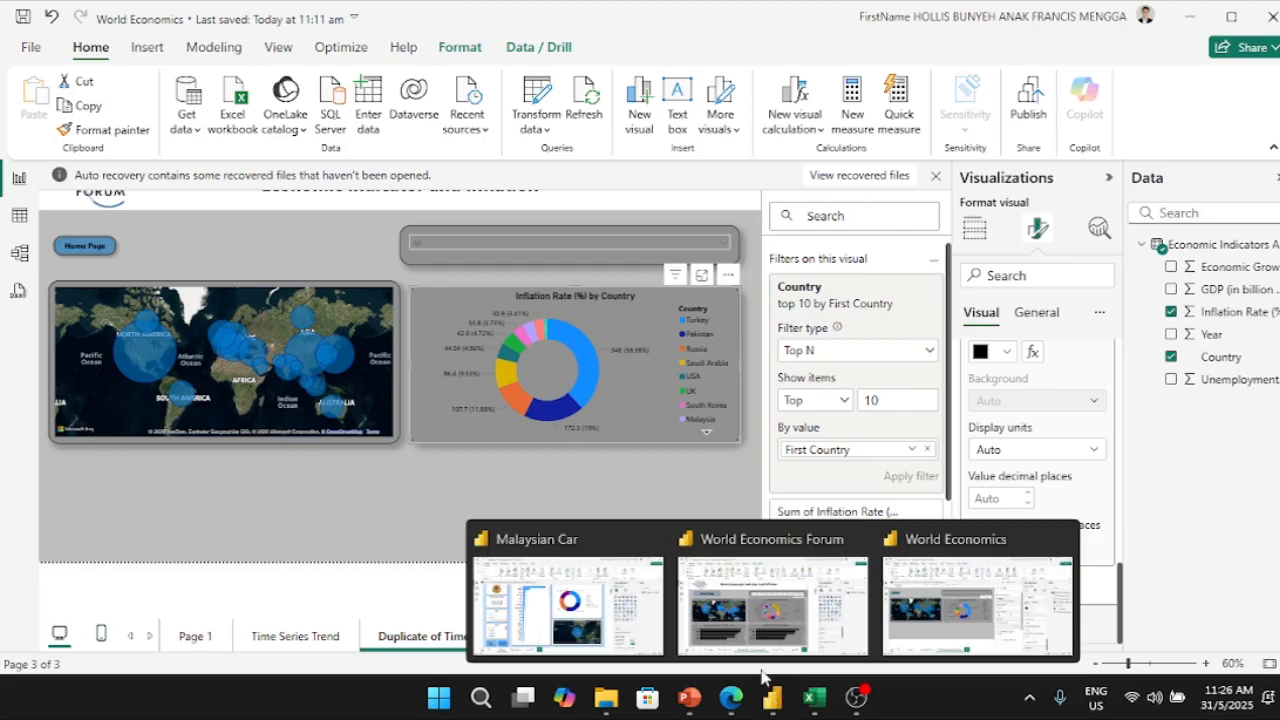
pyautogui.click(762, 636)
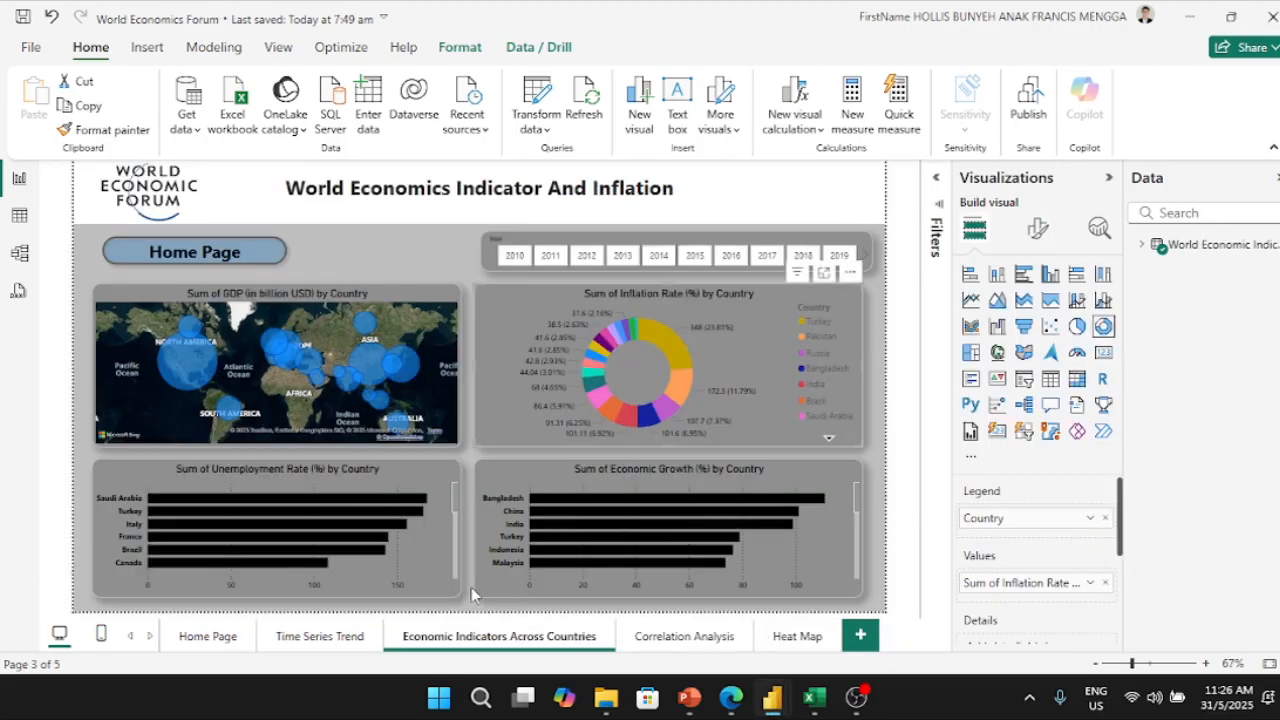
# Step: Switch back to the World Economics report and shorten the GDP map and the inflation donut chart from their lower edges
pyautogui.moveTo(557, 530)
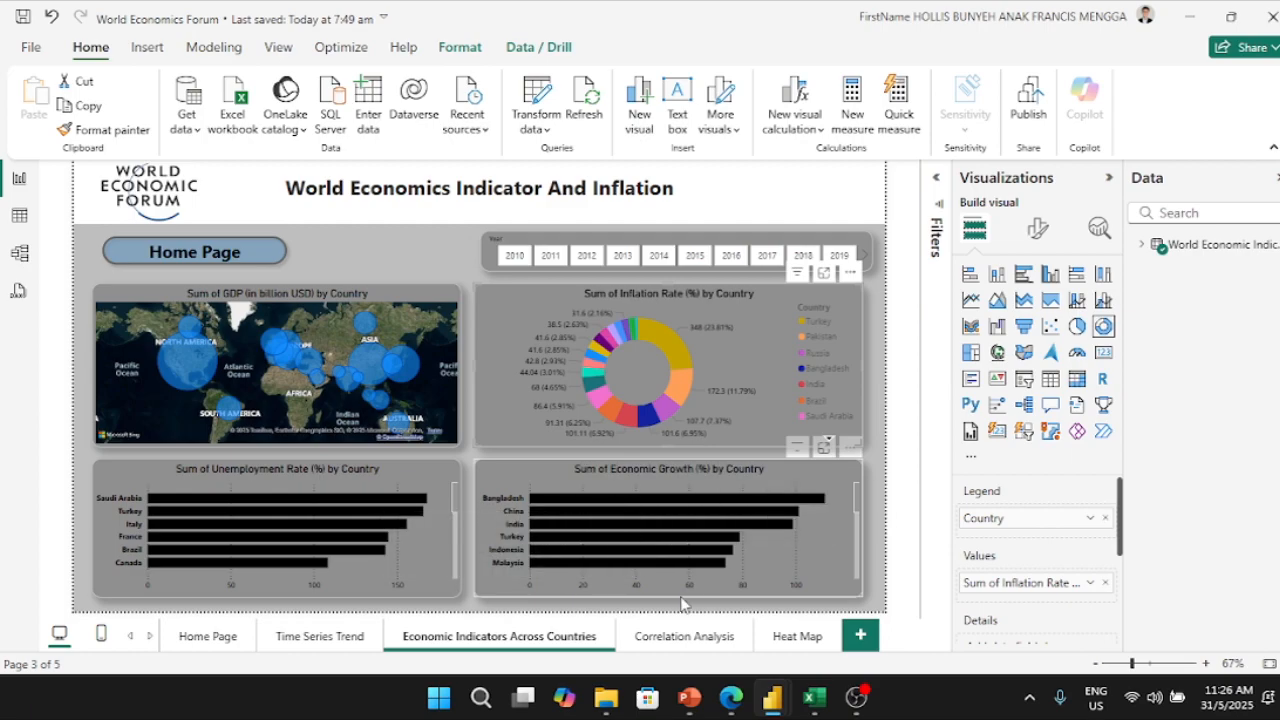
pyautogui.hotkey('alt', 'Tab')
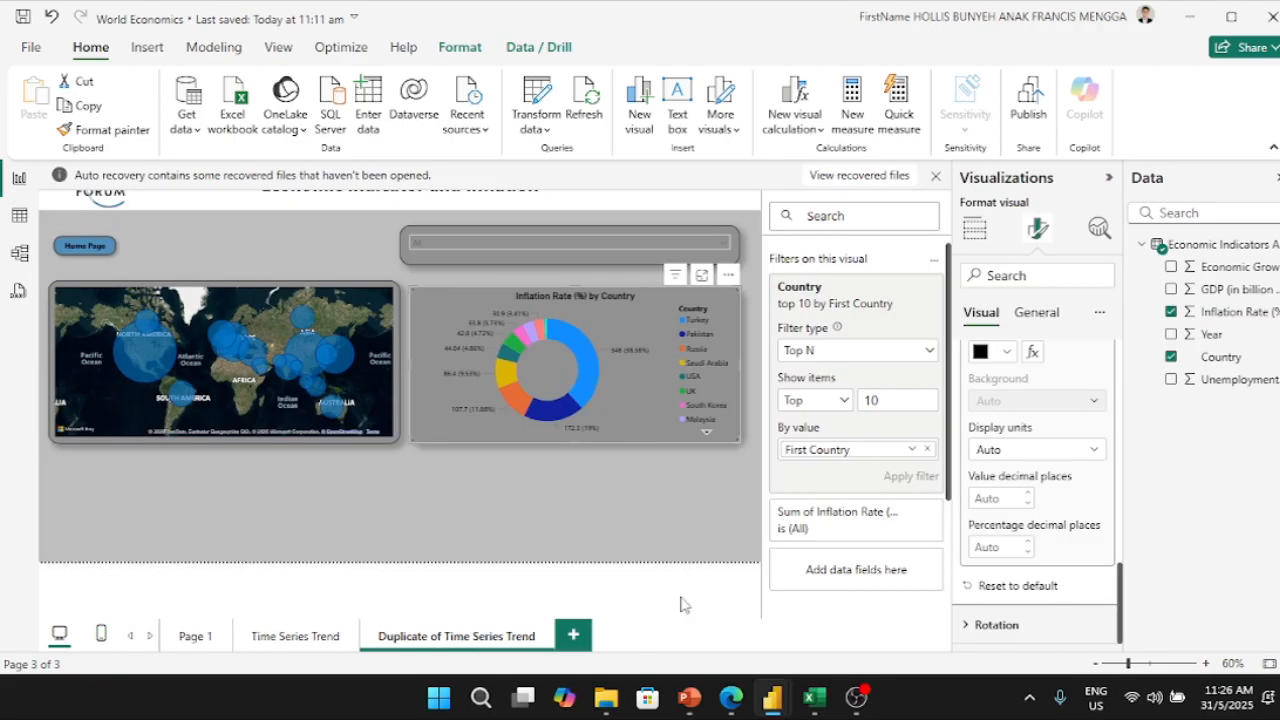
pyautogui.click(976, 230)
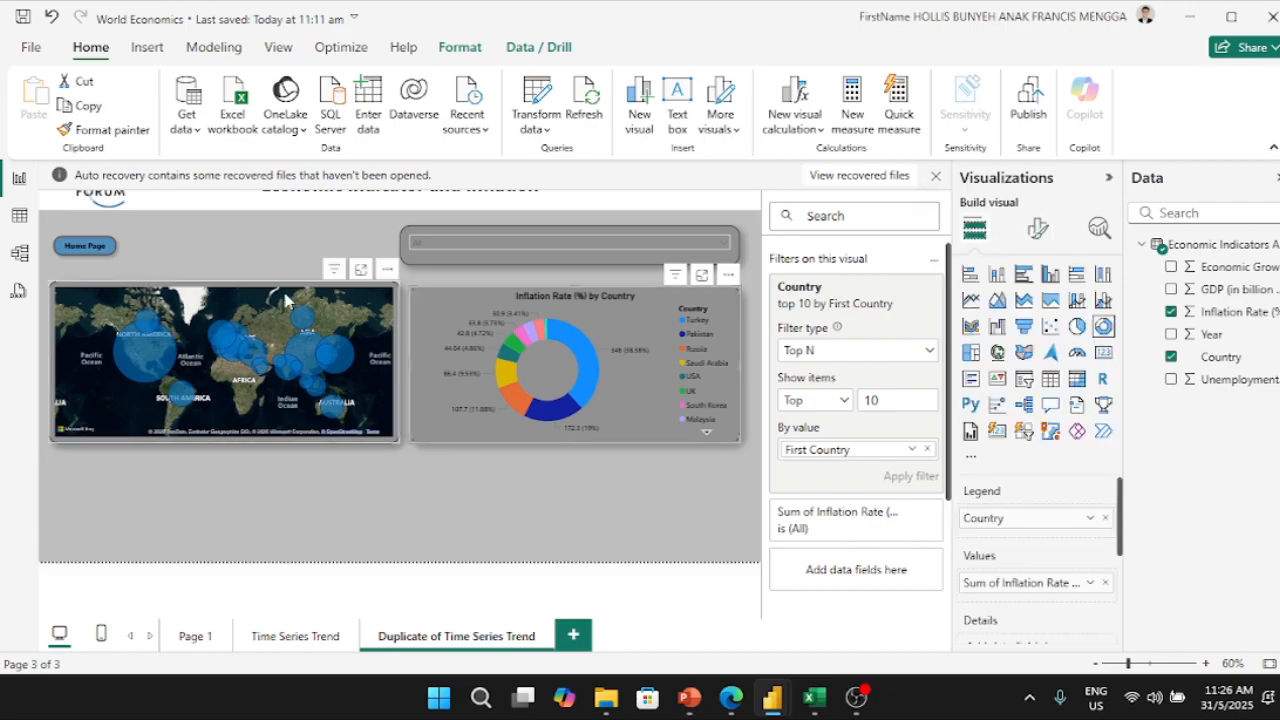
pyautogui.click(281, 328)
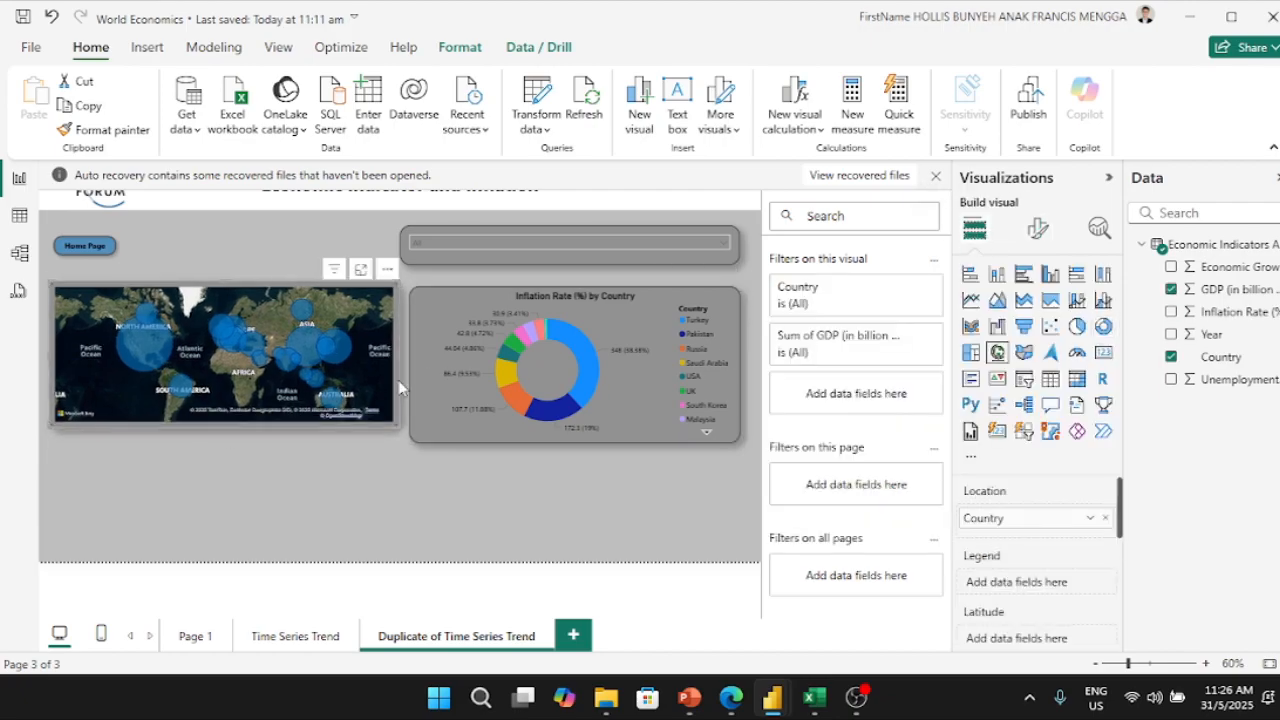
pyautogui.click(570, 310)
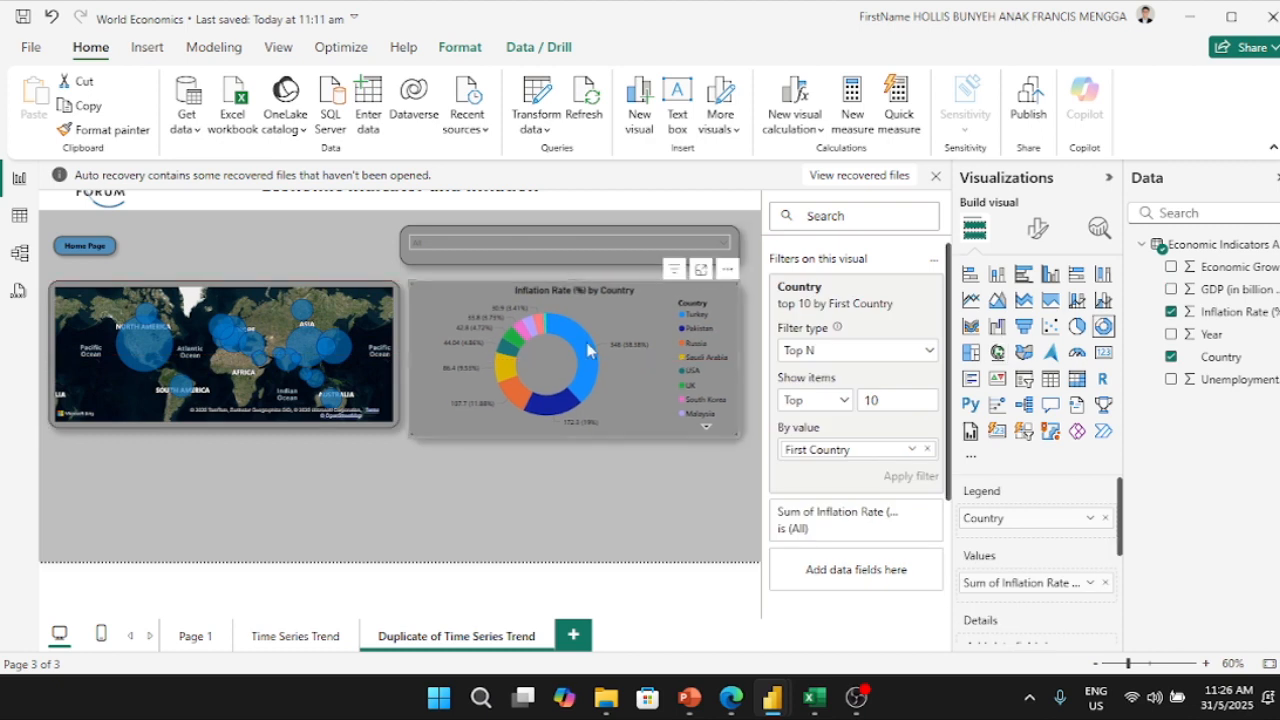
pyautogui.moveTo(575, 436); pyautogui.dragTo(574, 427)
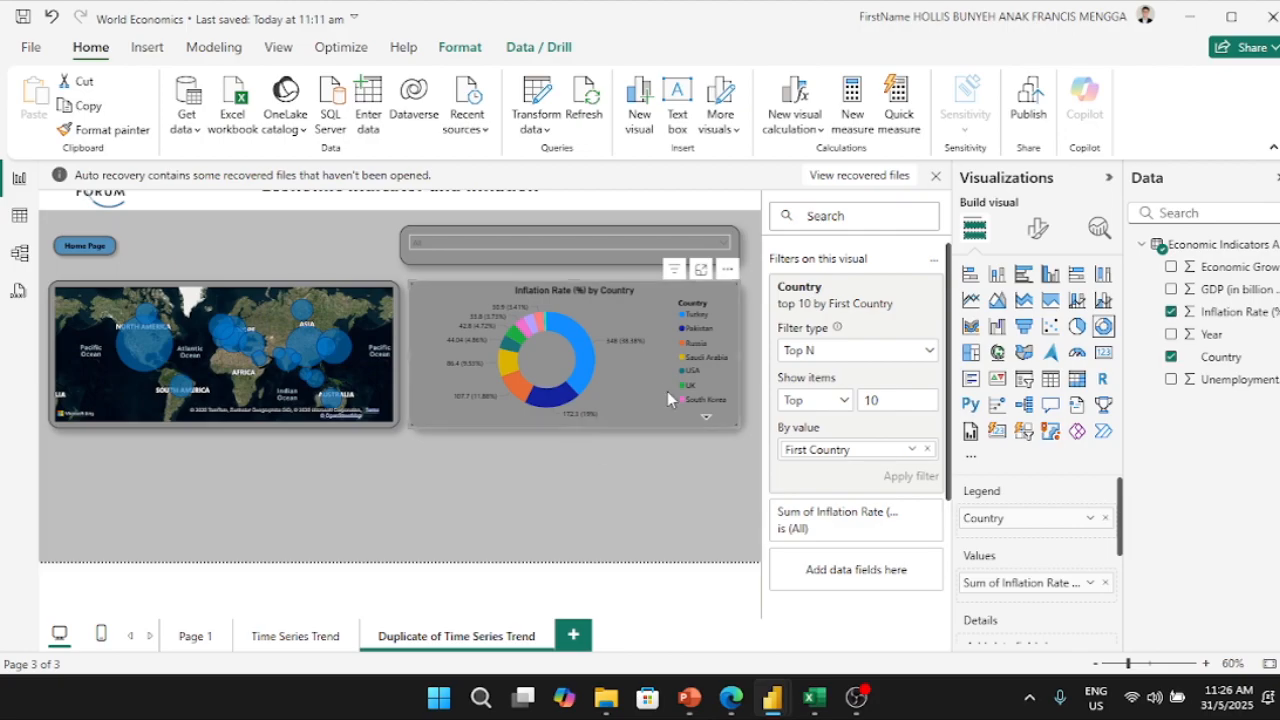
pyautogui.click(971, 276)
pyautogui.click(572, 455)
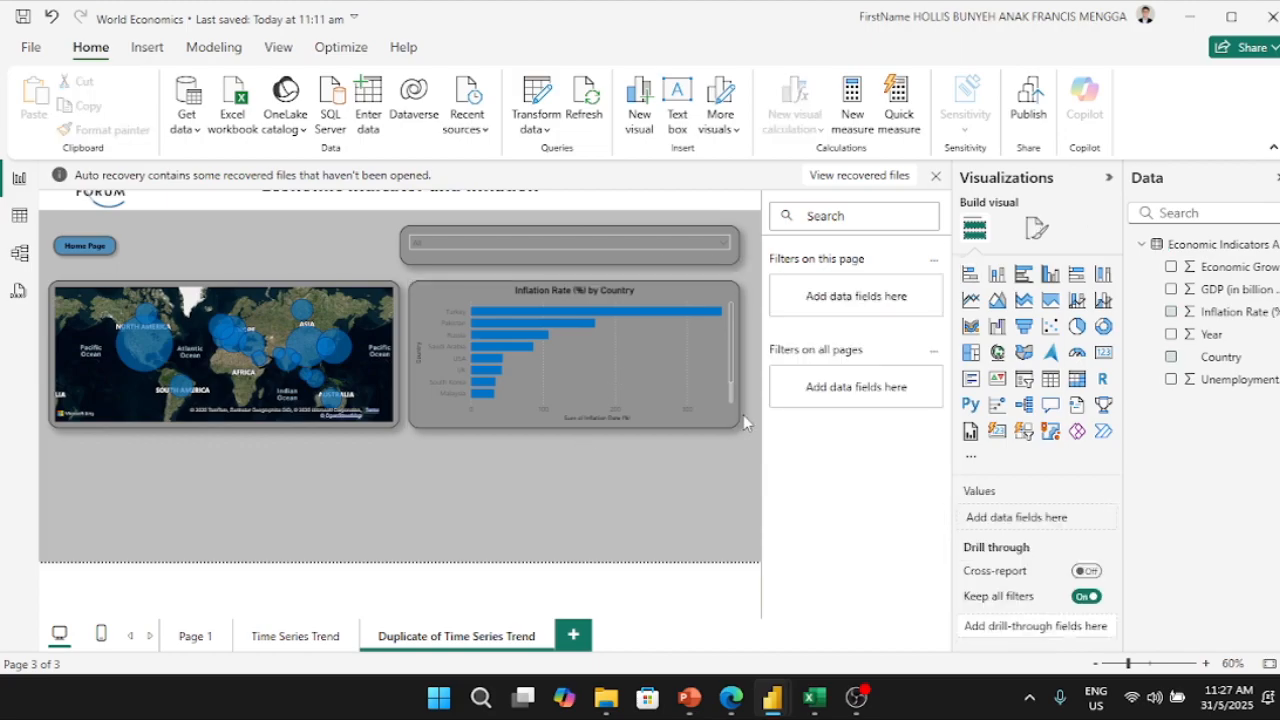
pyautogui.hotkey('ctrl', 'z')
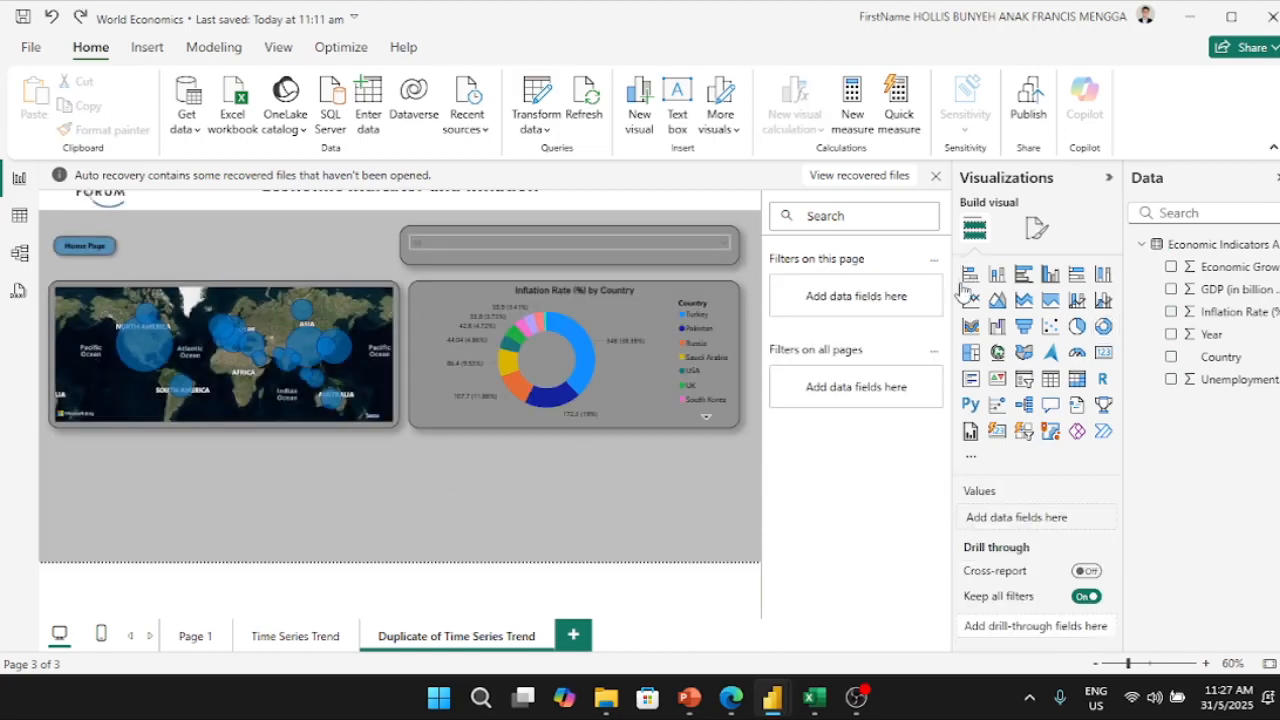
# Step: Add a stacked bar chart and fit it into the space beneath the GDP map at the map's width
pyautogui.click(965, 285)
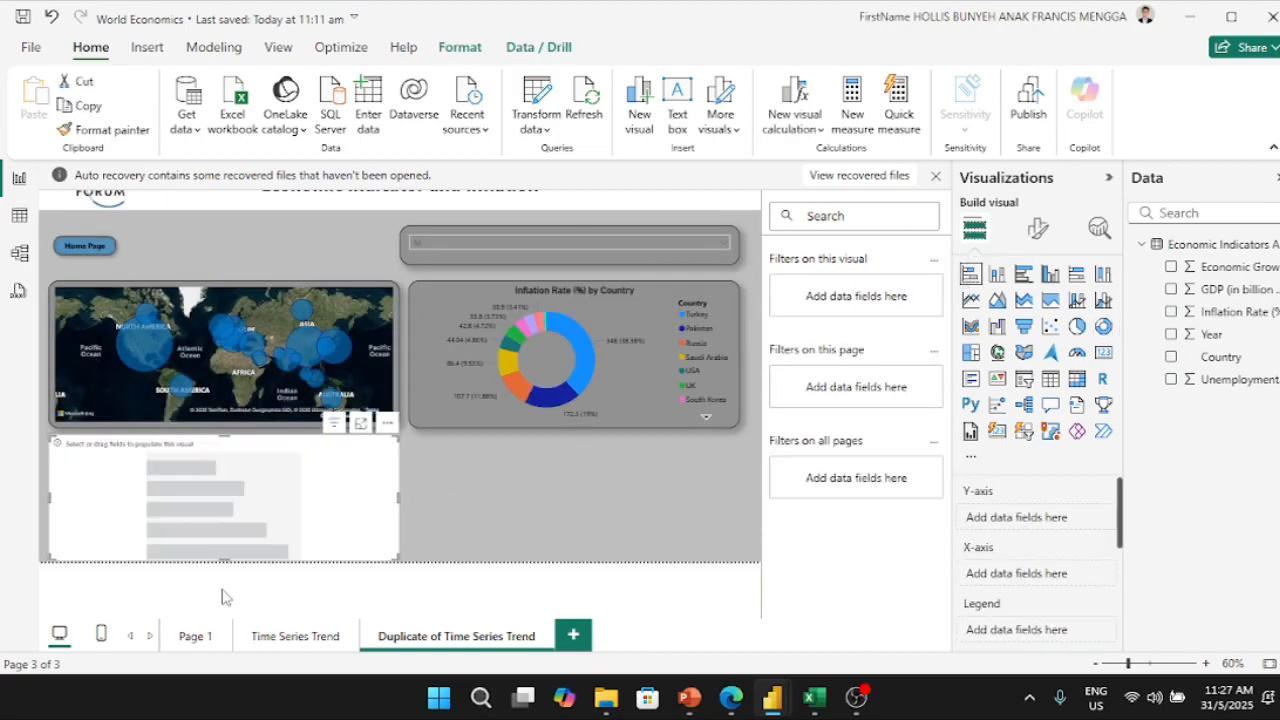
pyautogui.moveTo(207, 540); pyautogui.dragTo(200, 537)
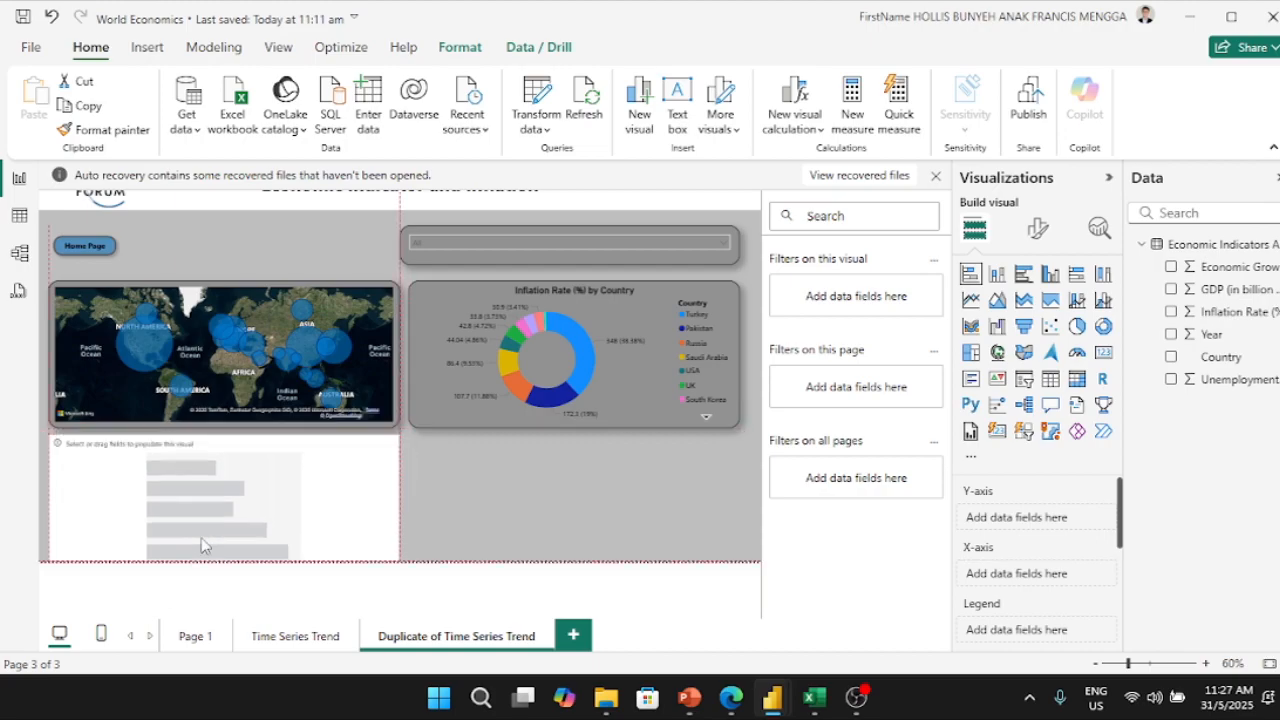
pyautogui.moveTo(222, 441); pyautogui.dragTo(212, 335)
pyautogui.moveTo(226, 396); pyautogui.dragTo(228, 427)
pyautogui.moveTo(237, 357); pyautogui.dragTo(239, 485)
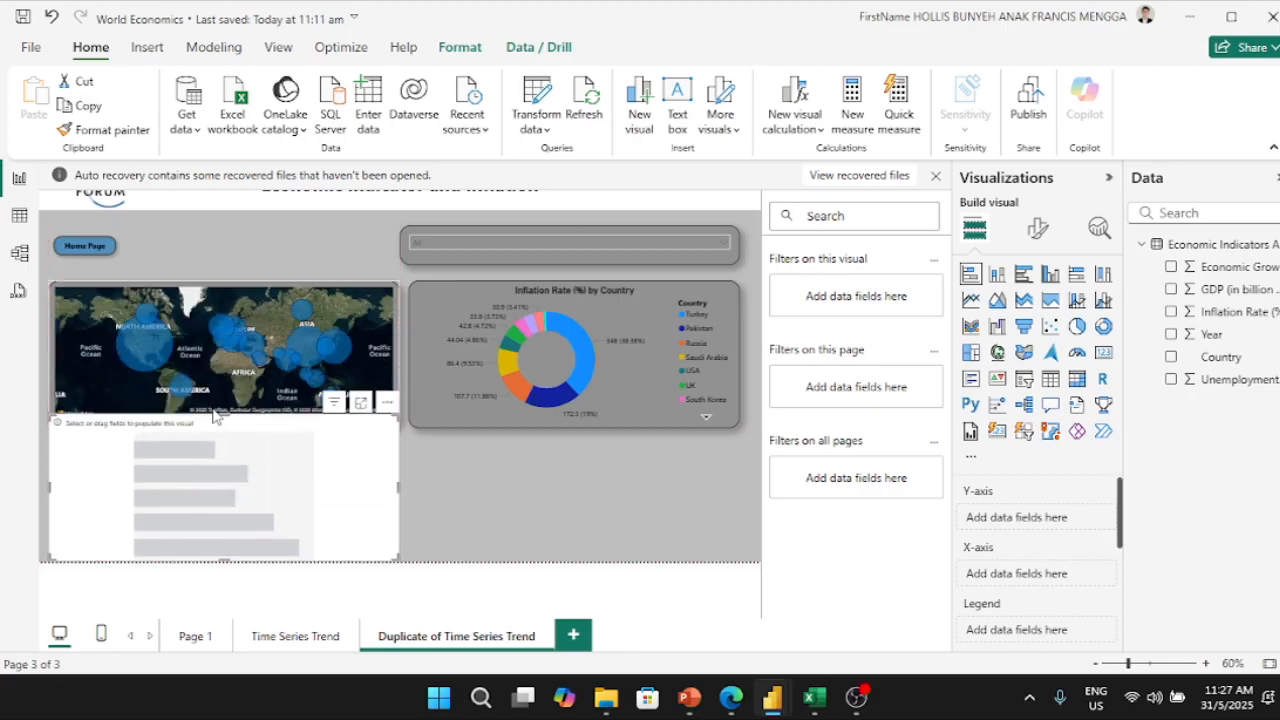
pyautogui.moveTo(227, 417); pyautogui.dragTo(228, 452)
pyautogui.moveTo(198, 498); pyautogui.dragTo(200, 490)
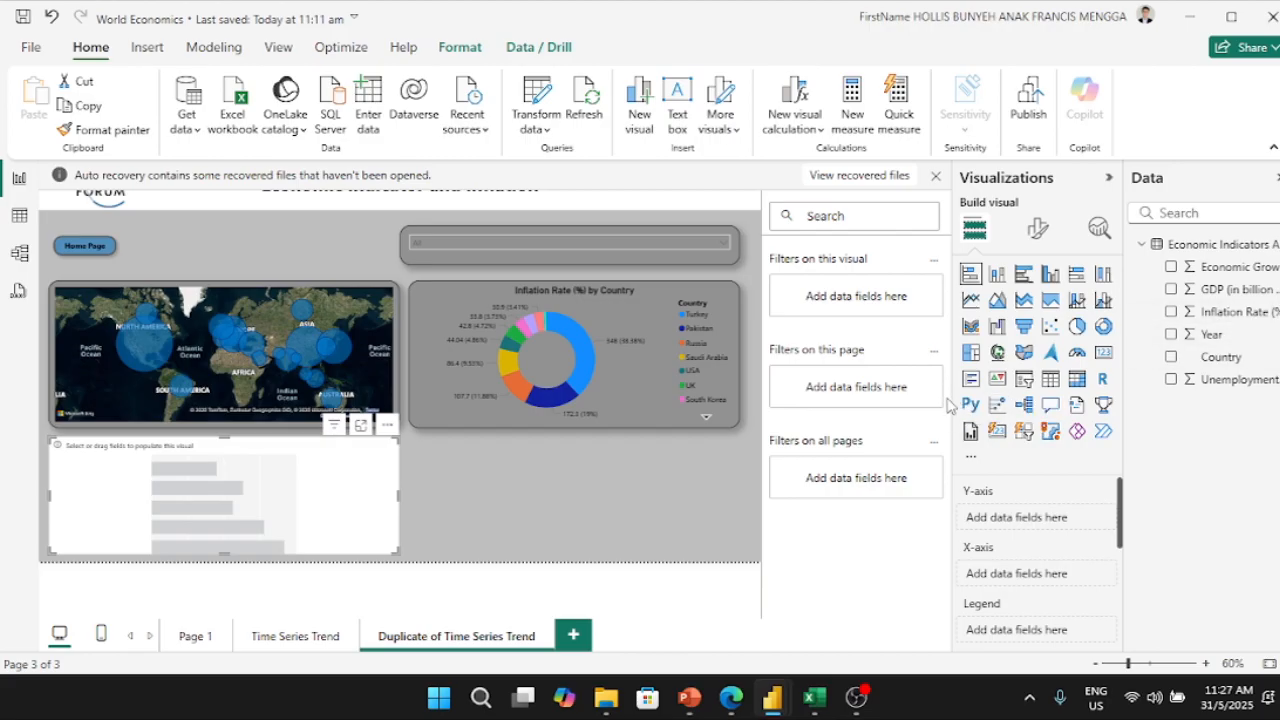
# Step: Check the World Economics Forum report for reference, and assign Country to the new bar chart's Y-axis and Unemployment Rate to its X-axis
pyautogui.hotkey('alt', 'Tab')
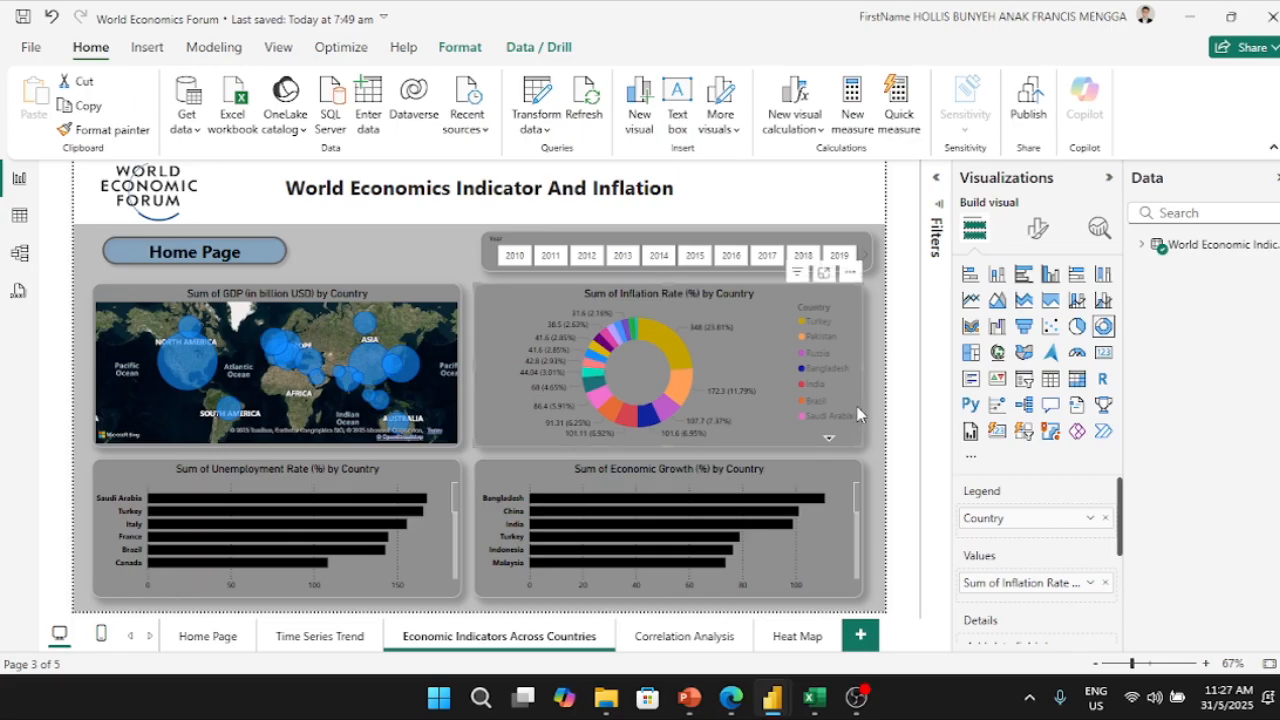
pyautogui.hotkey('alt', 'Tab')
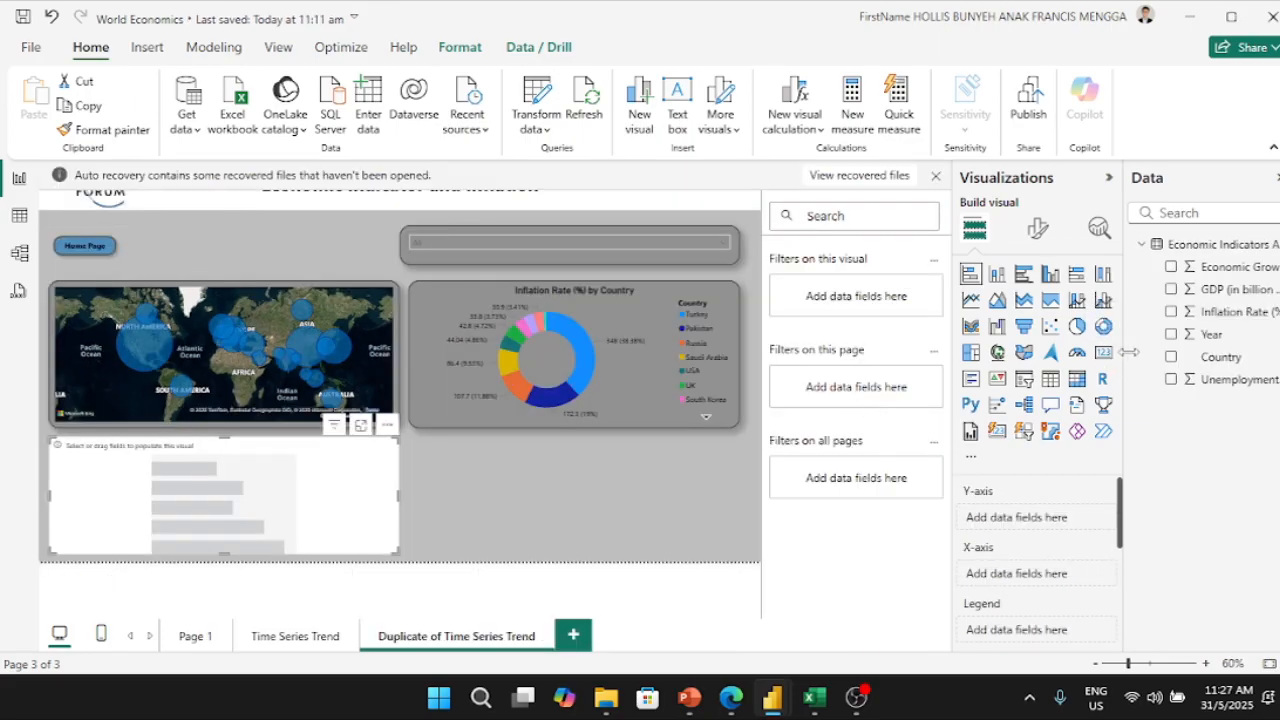
pyautogui.moveTo(1218, 360)
pyautogui.mouseDown()
pyautogui.moveTo(1160, 380)
pyautogui.moveTo(1080, 515)
pyautogui.moveTo(1045, 518)
pyautogui.mouseUp()
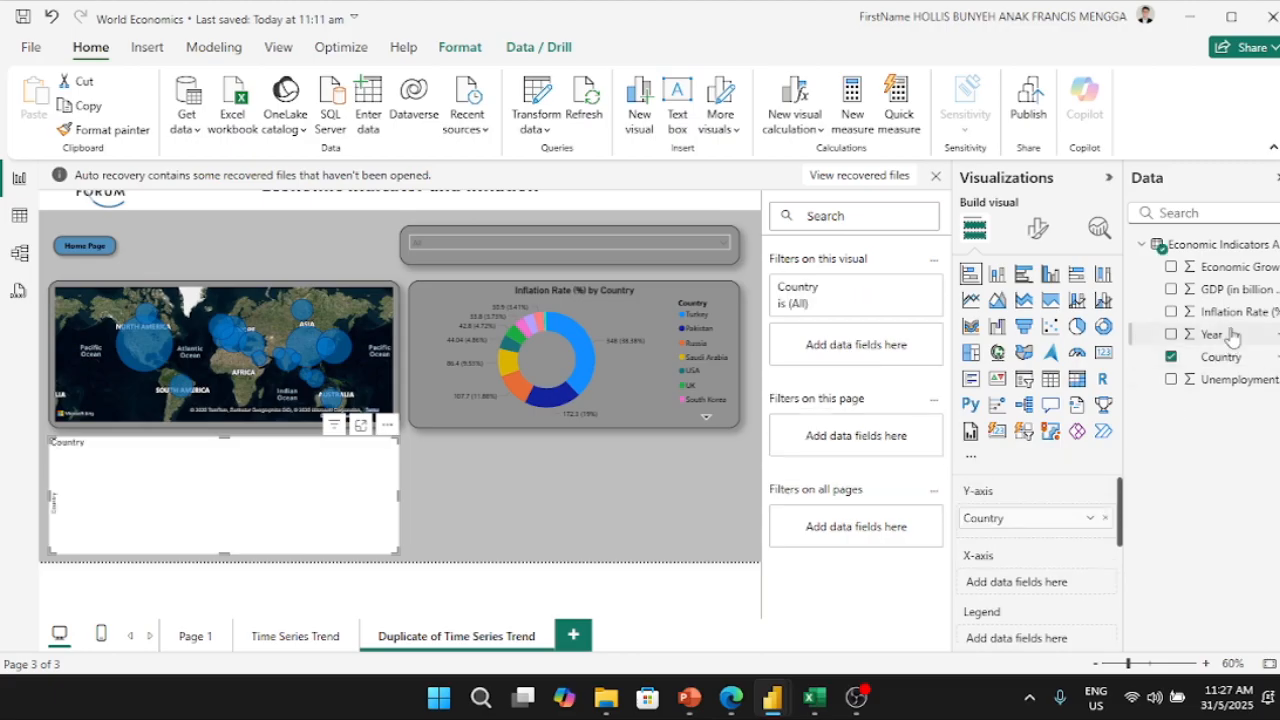
pyautogui.moveTo(1228, 378); pyautogui.dragTo(1052, 568)
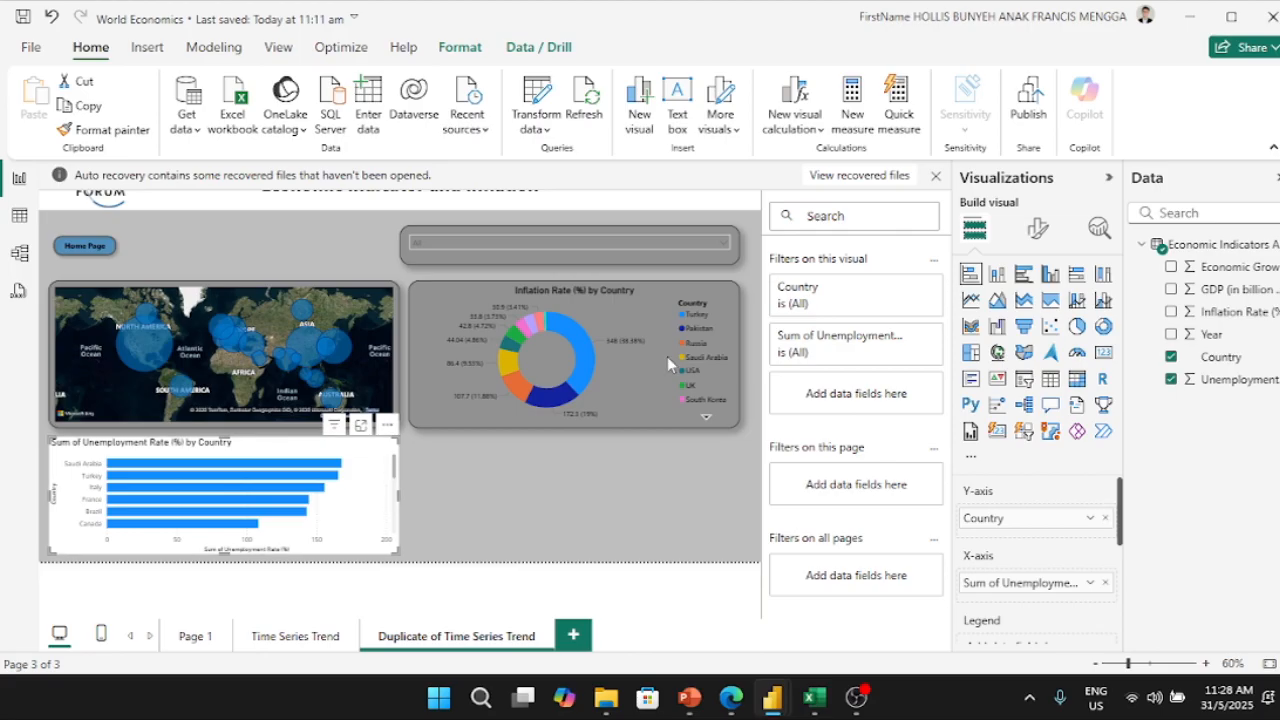
# Step: Convert the unemployment chart to a pie chart and apply a Top N filter on Country for the top 10 items by First Country
pyautogui.click(1076, 327)
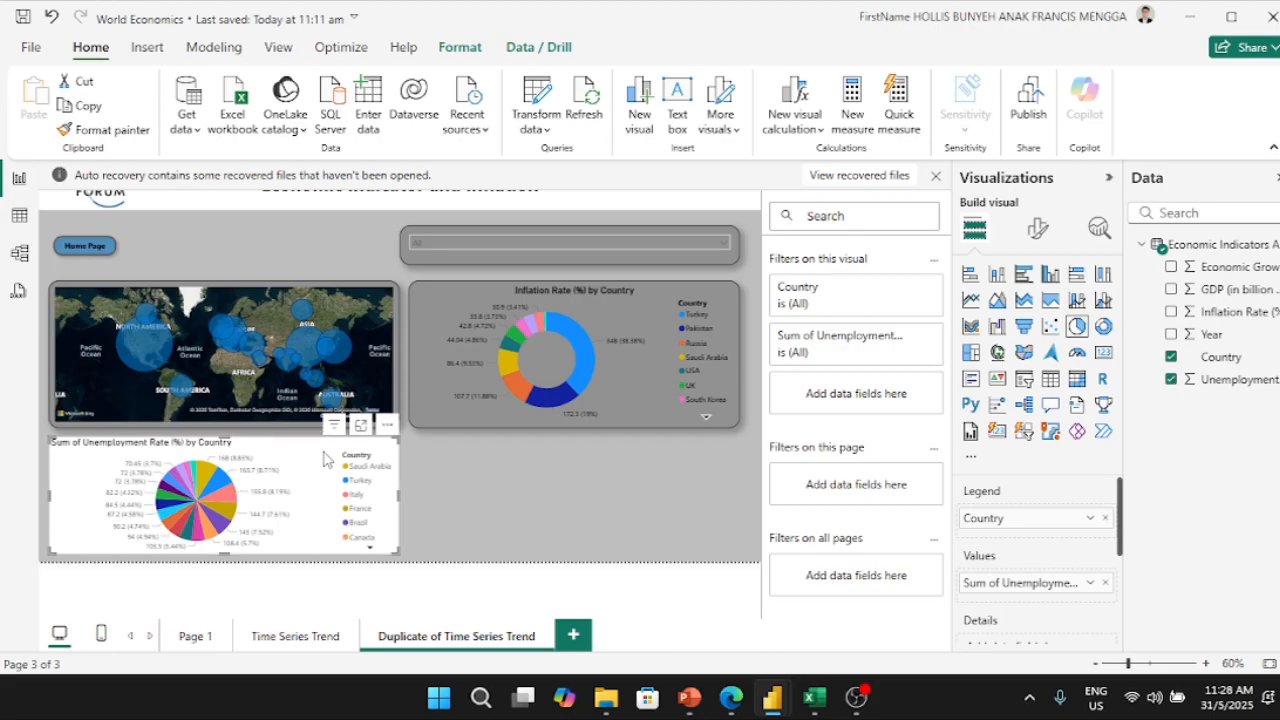
pyautogui.click(911, 336)
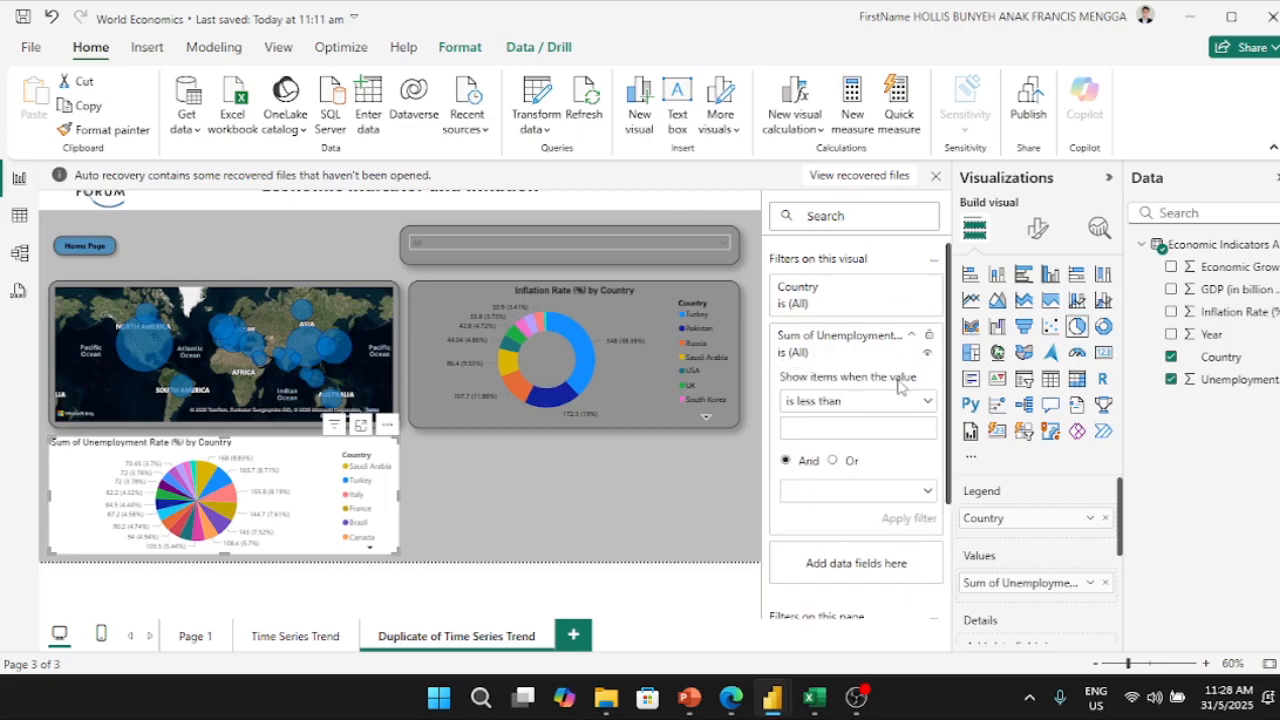
pyautogui.click(911, 336)
pyautogui.click(907, 292)
pyautogui.click(914, 349)
pyautogui.click(845, 424)
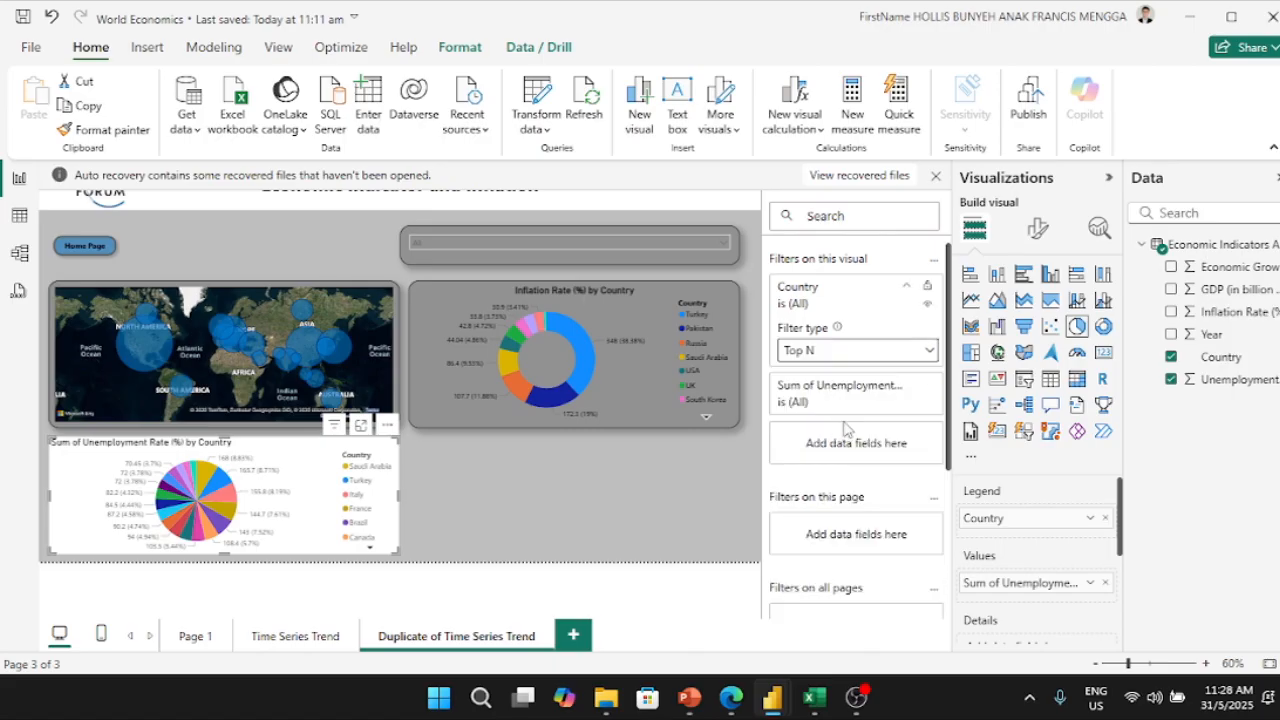
pyautogui.write('10')
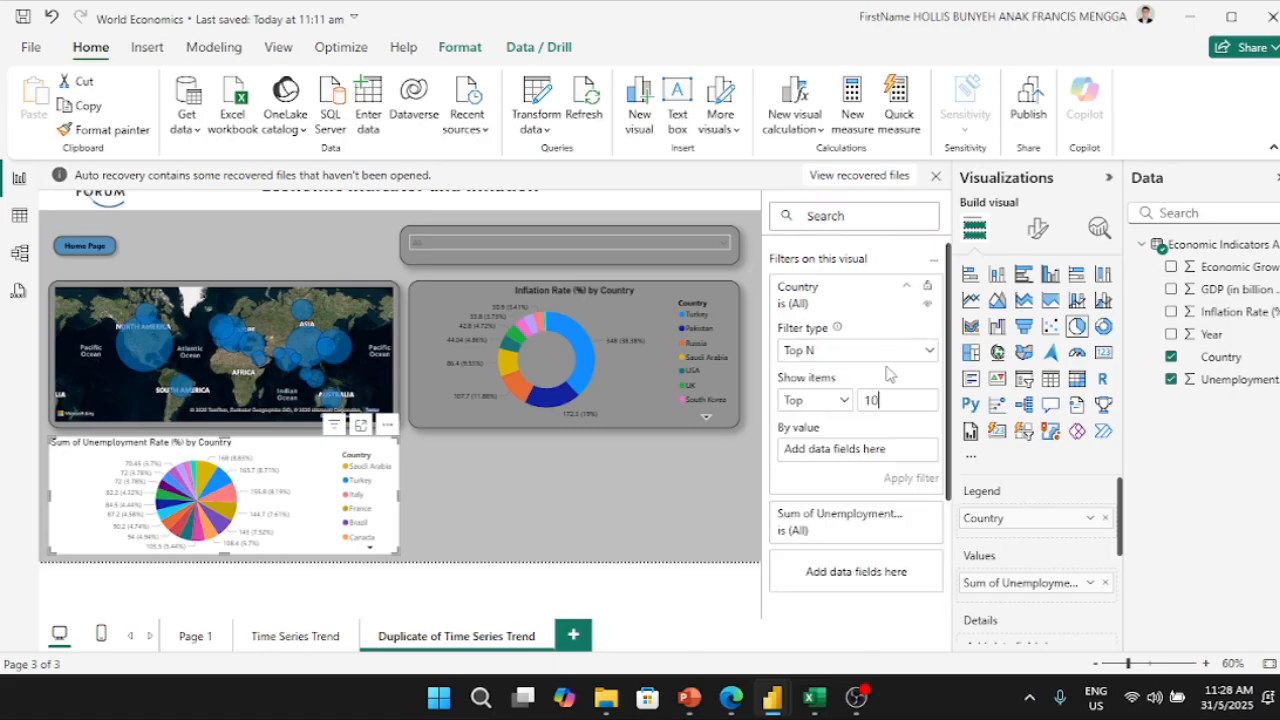
pyautogui.moveTo(1240, 357); pyautogui.dragTo(900, 470)
pyautogui.click(904, 482)
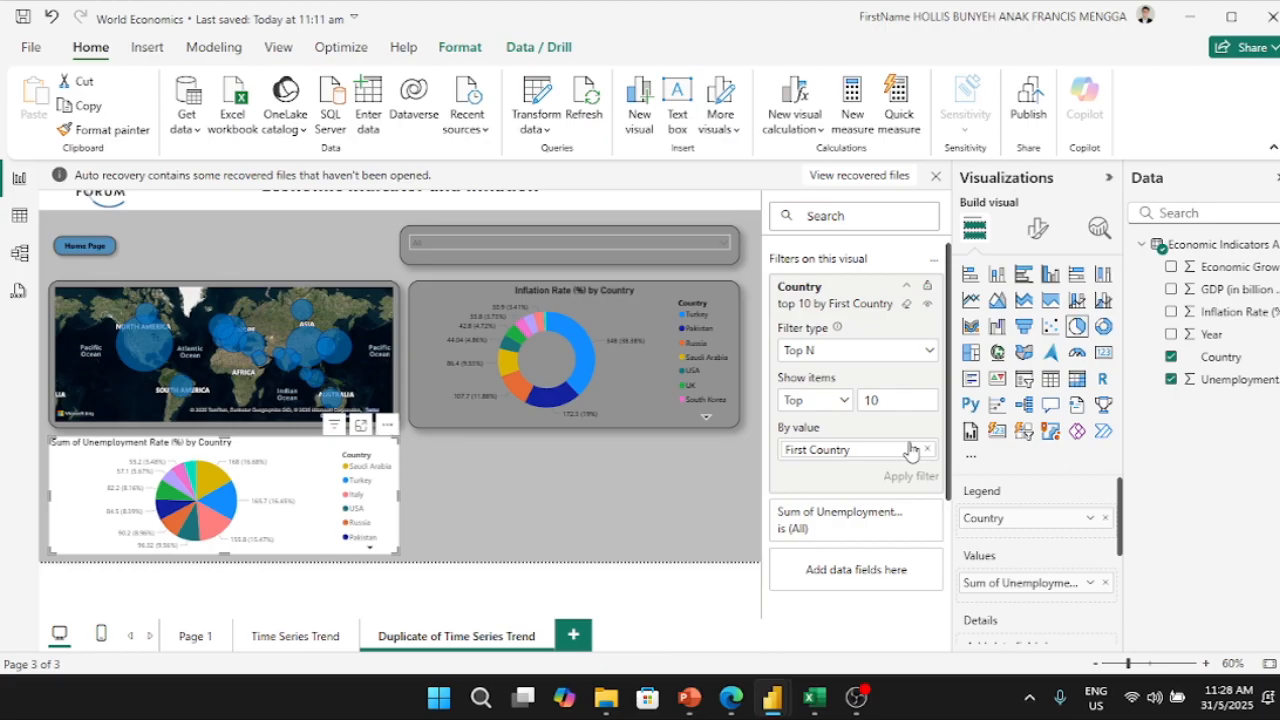
# Step: Try the unemployment chart as a donut chart and look through its Country filter options
pyautogui.click(1103, 326)
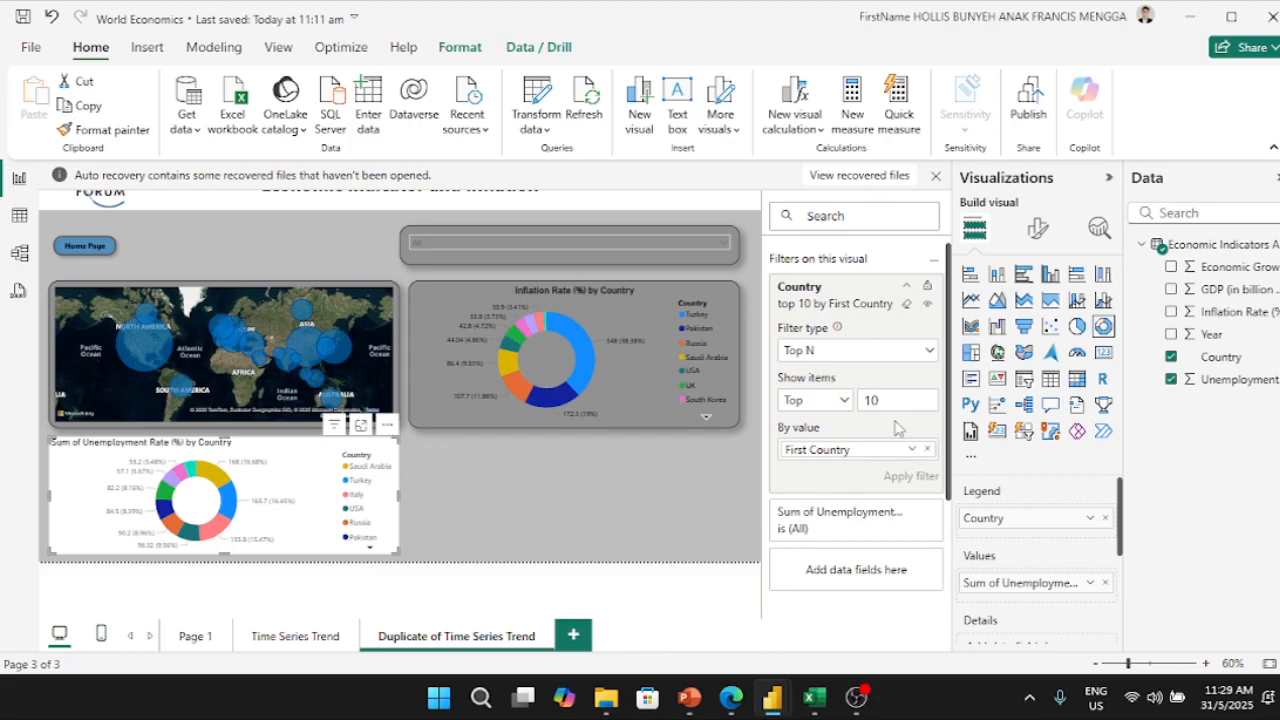
pyautogui.click(833, 407)
pyautogui.click(897, 463)
pyautogui.click(897, 358)
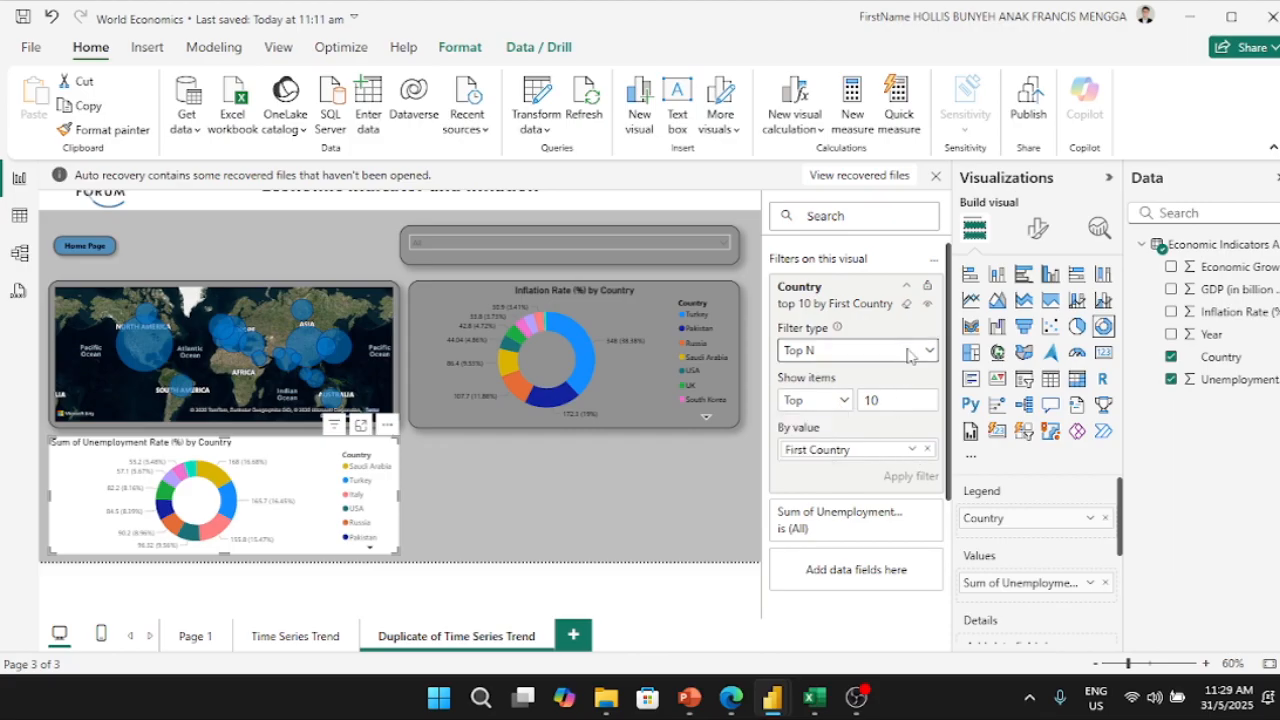
pyautogui.click(910, 308)
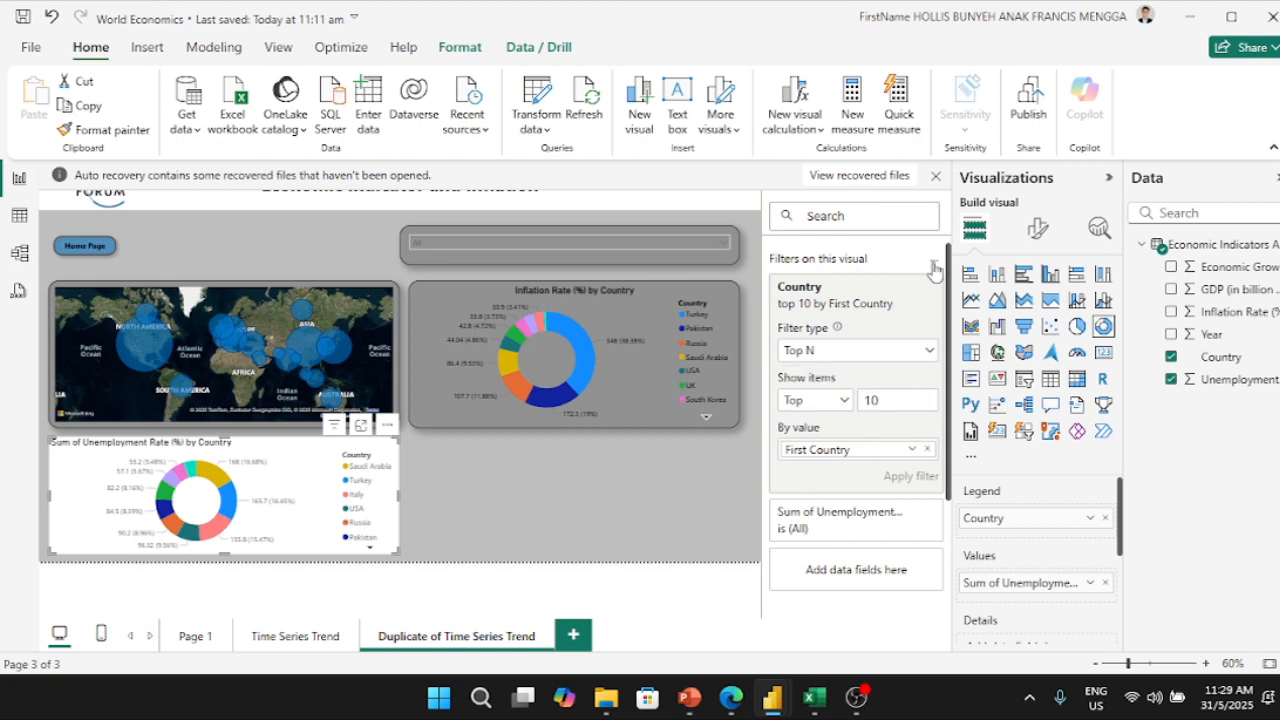
# Step: Switch the unemployment chart's Country filter type to Basic filtering and convert the chart to a stacked bar chart
pyautogui.click(933, 259)
pyautogui.click(922, 276)
pyautogui.click(882, 356)
pyautogui.click(865, 401)
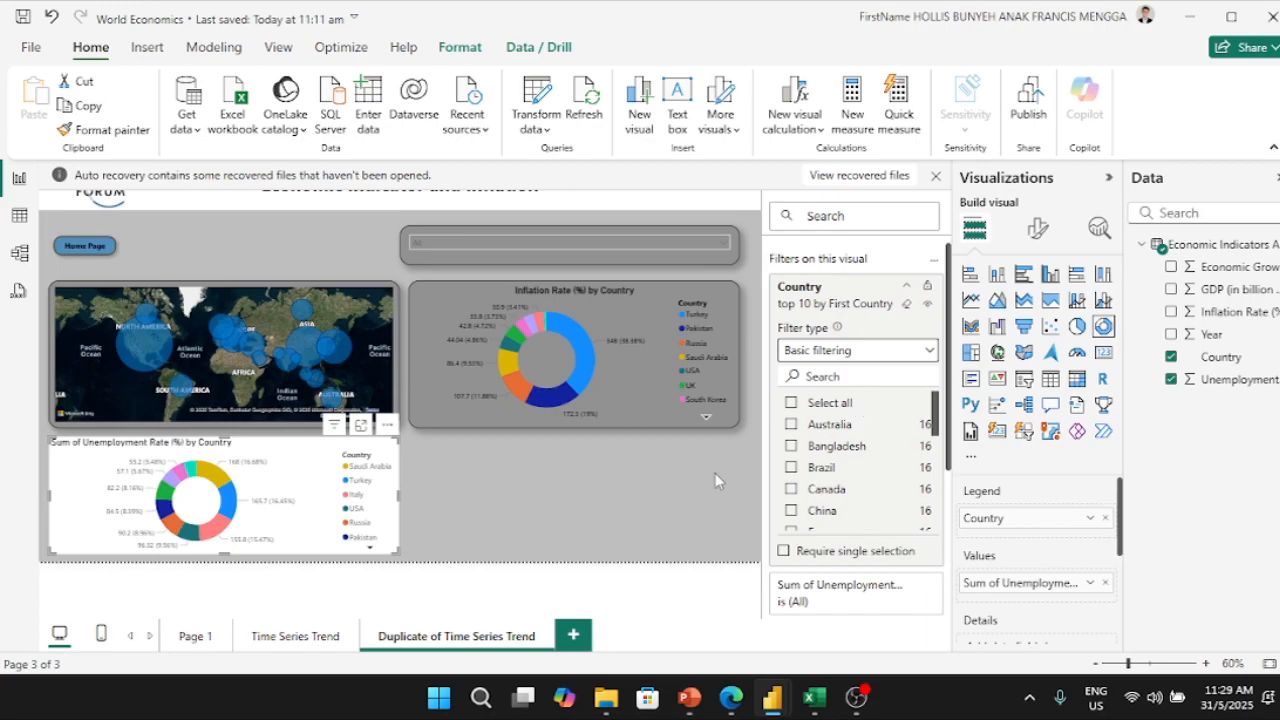
pyautogui.click(970, 273)
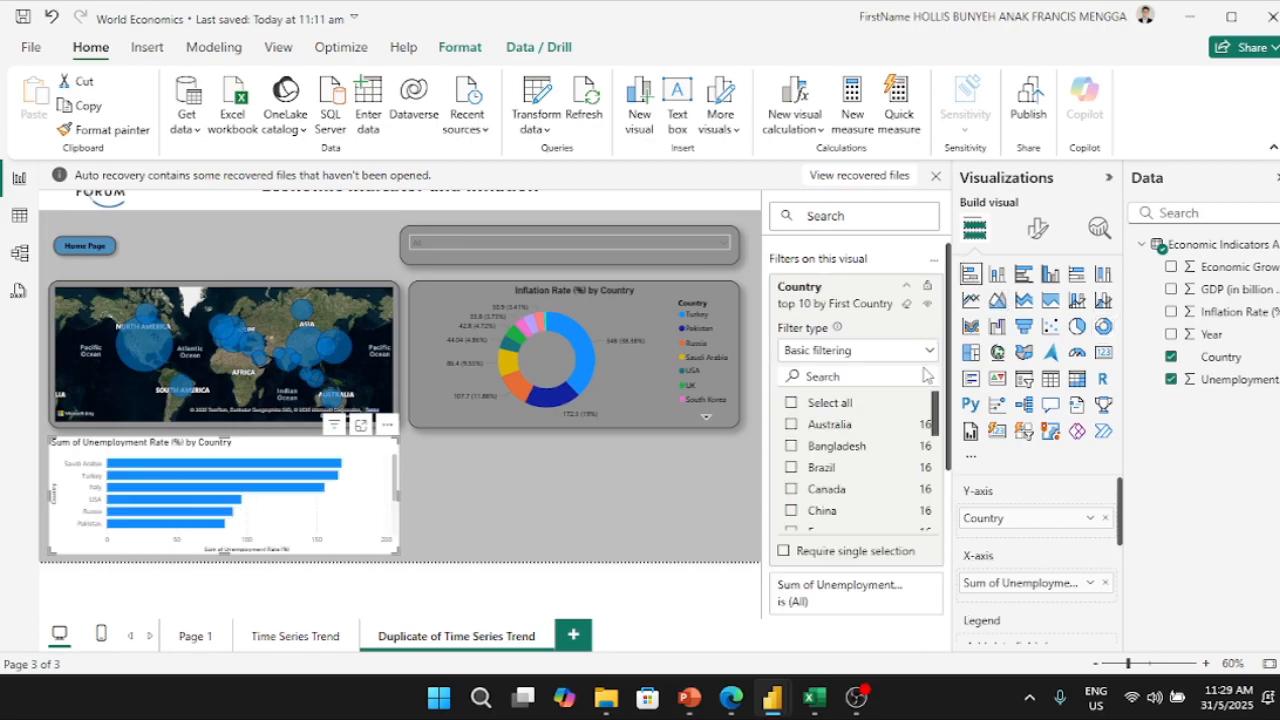
pyautogui.click(615, 495)
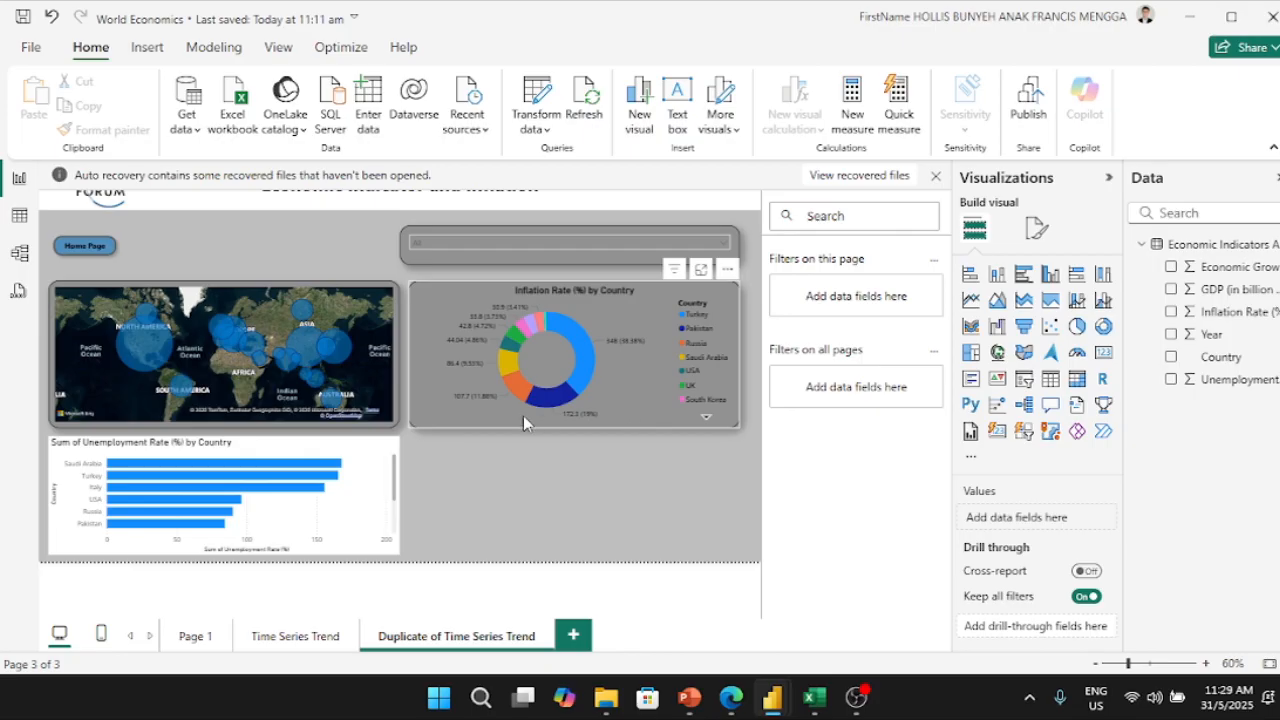
# Step: Copy the inflation donut chart's formatting onto the unemployment bar chart with the Format painter
pyautogui.click(431, 409)
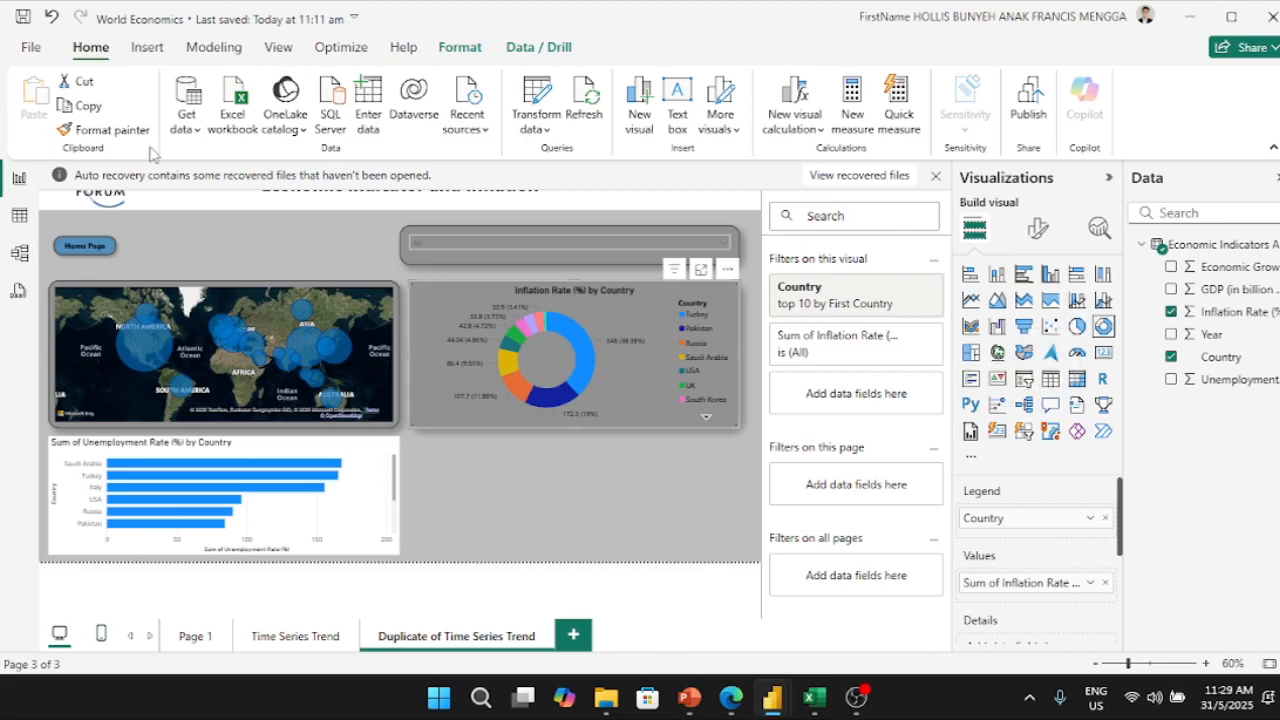
pyautogui.click(108, 130)
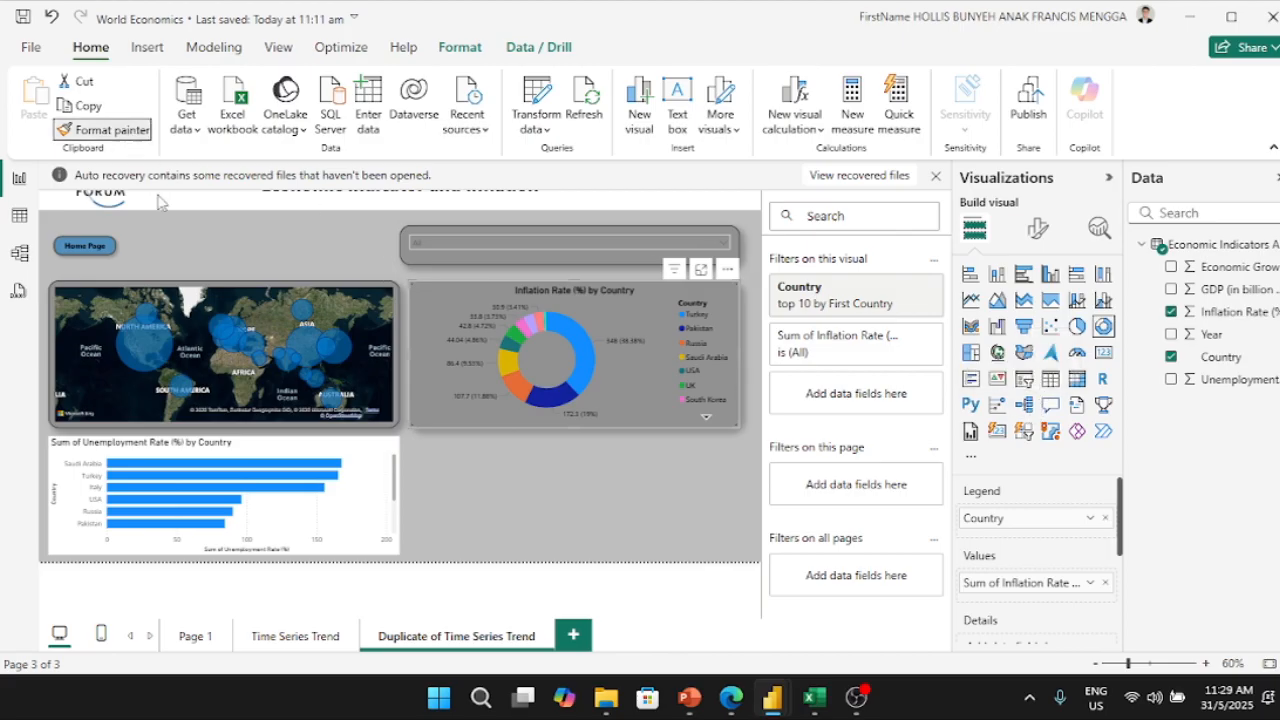
pyautogui.click(203, 449)
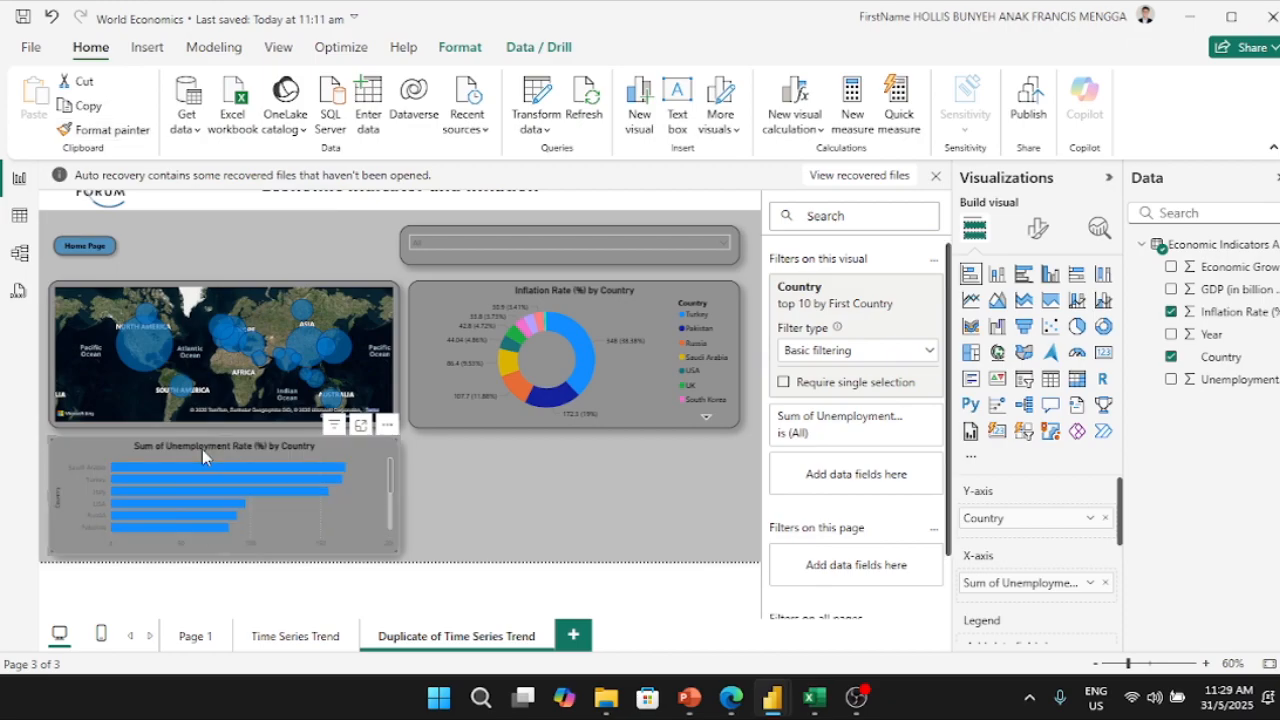
pyautogui.click(511, 501)
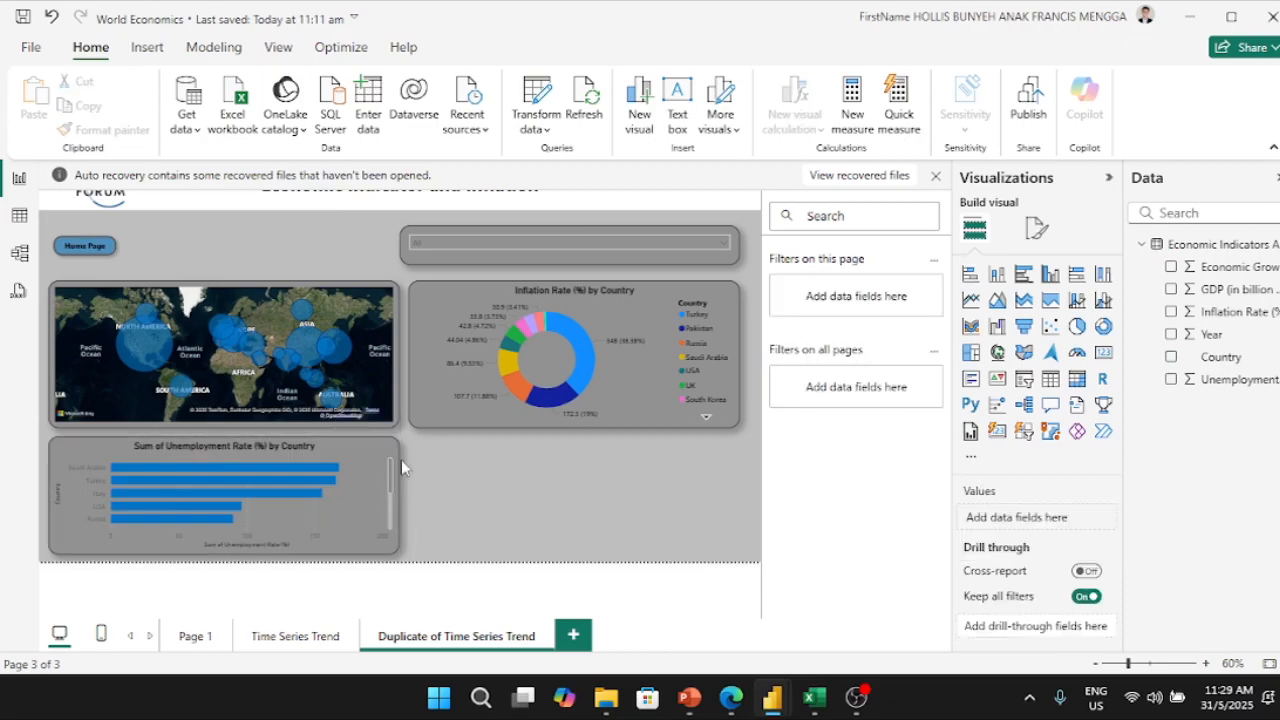
# Step: Move the GDP map, the inflation donut chart and the unemployment bar chart slightly upward on the page
pyautogui.moveTo(271, 449); pyautogui.dragTo(271, 457)
pyautogui.moveTo(252, 284); pyautogui.dragTo(250, 278)
pyautogui.moveTo(445, 275); pyautogui.dragTo(449, 267)
pyautogui.moveTo(120, 458); pyautogui.dragTo(120, 450)
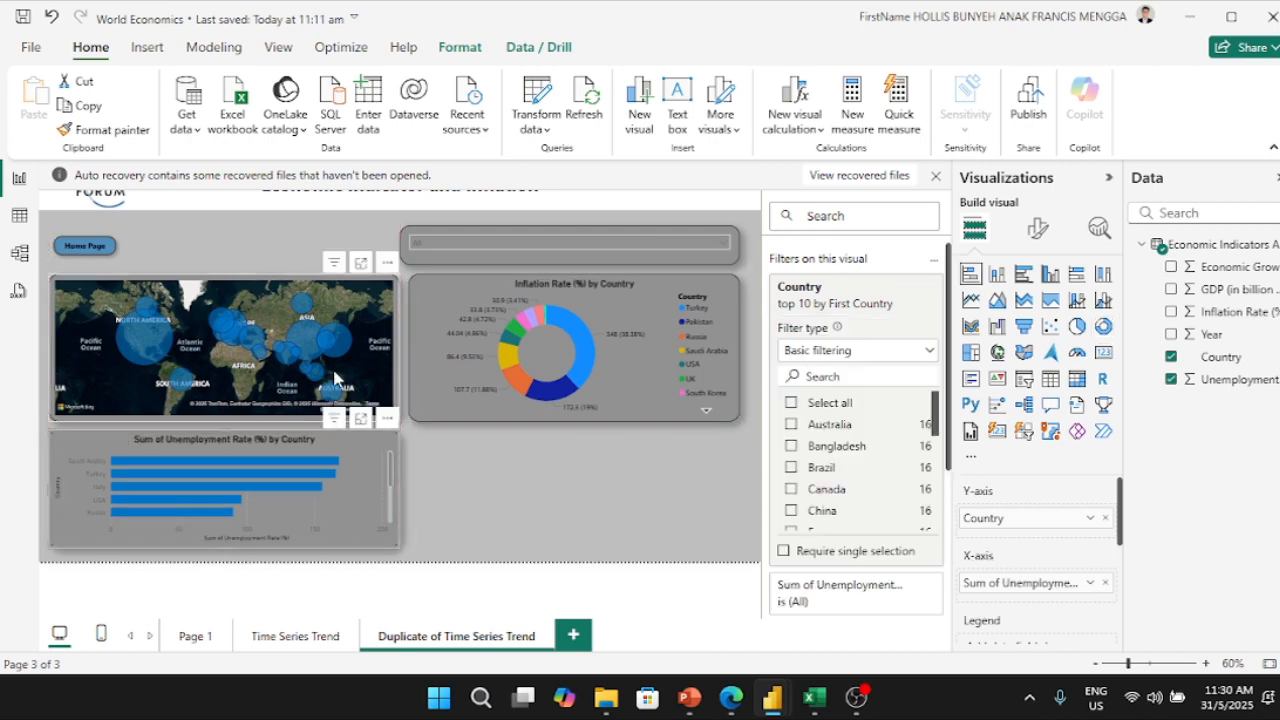
# Step: Open the formatting options of the inflation donut chart
pyautogui.click(444, 287)
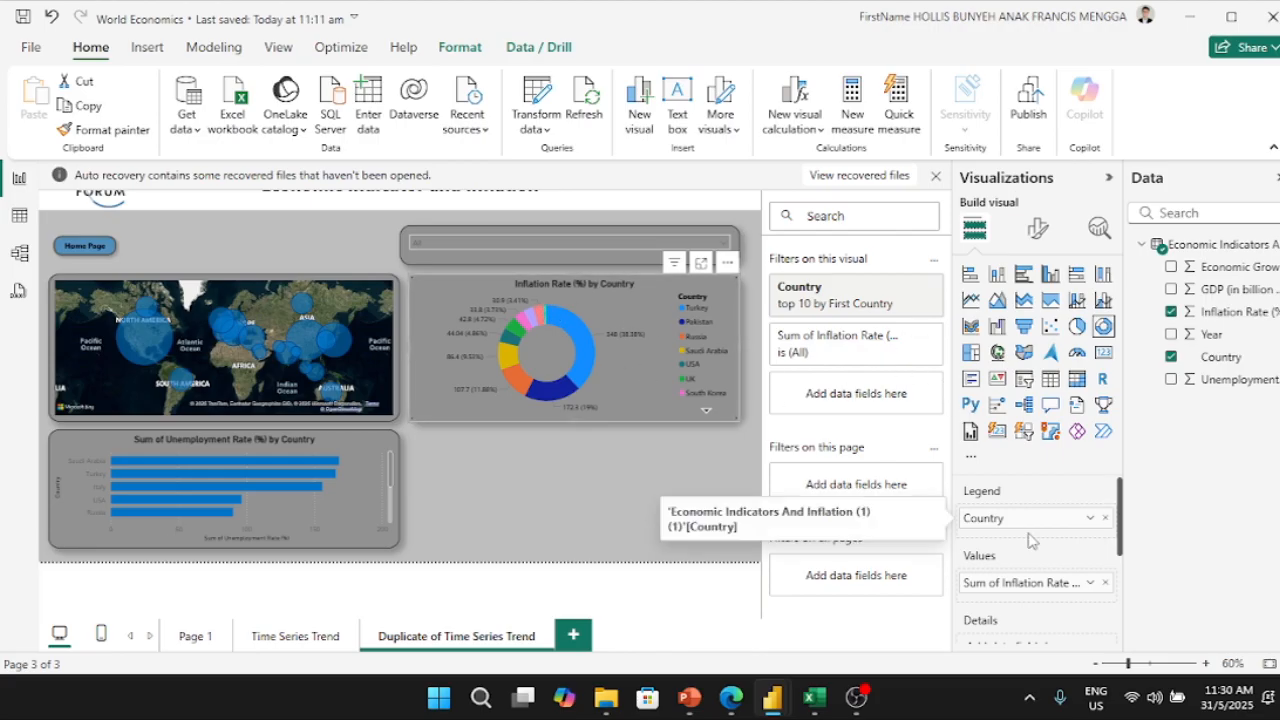
pyautogui.scroll(-3, 1035, 540)
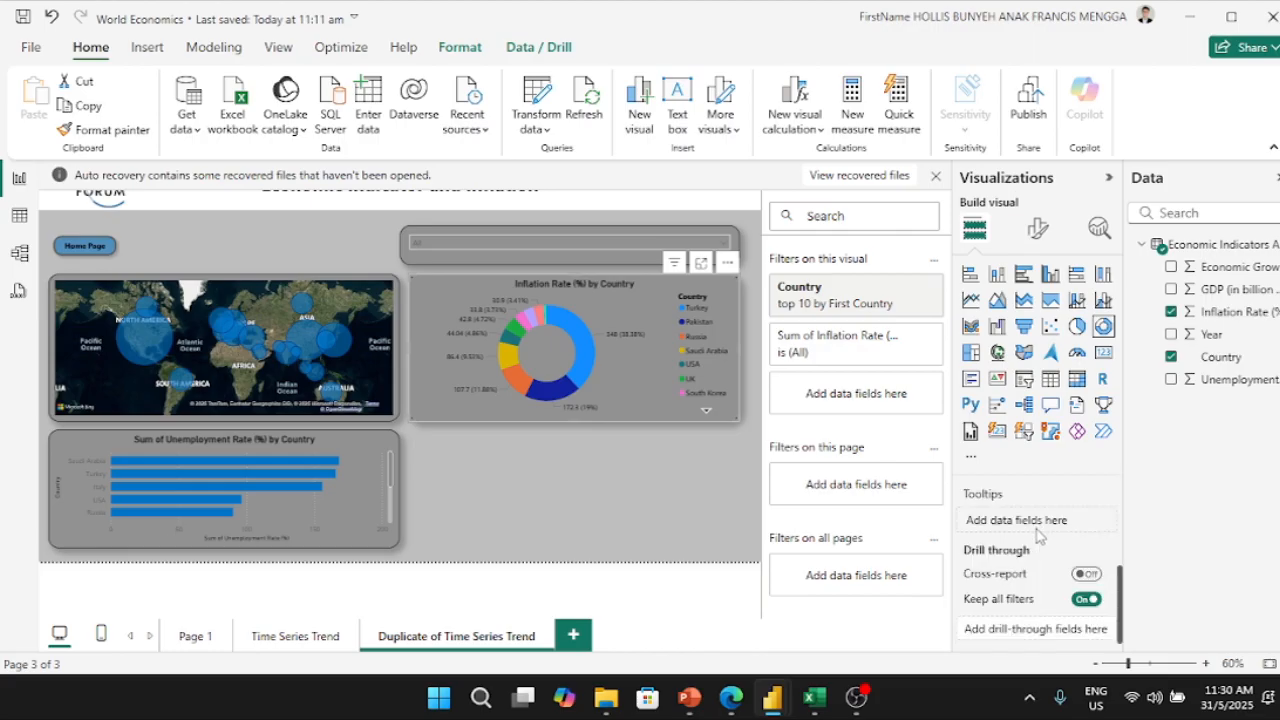
pyautogui.click(1042, 240)
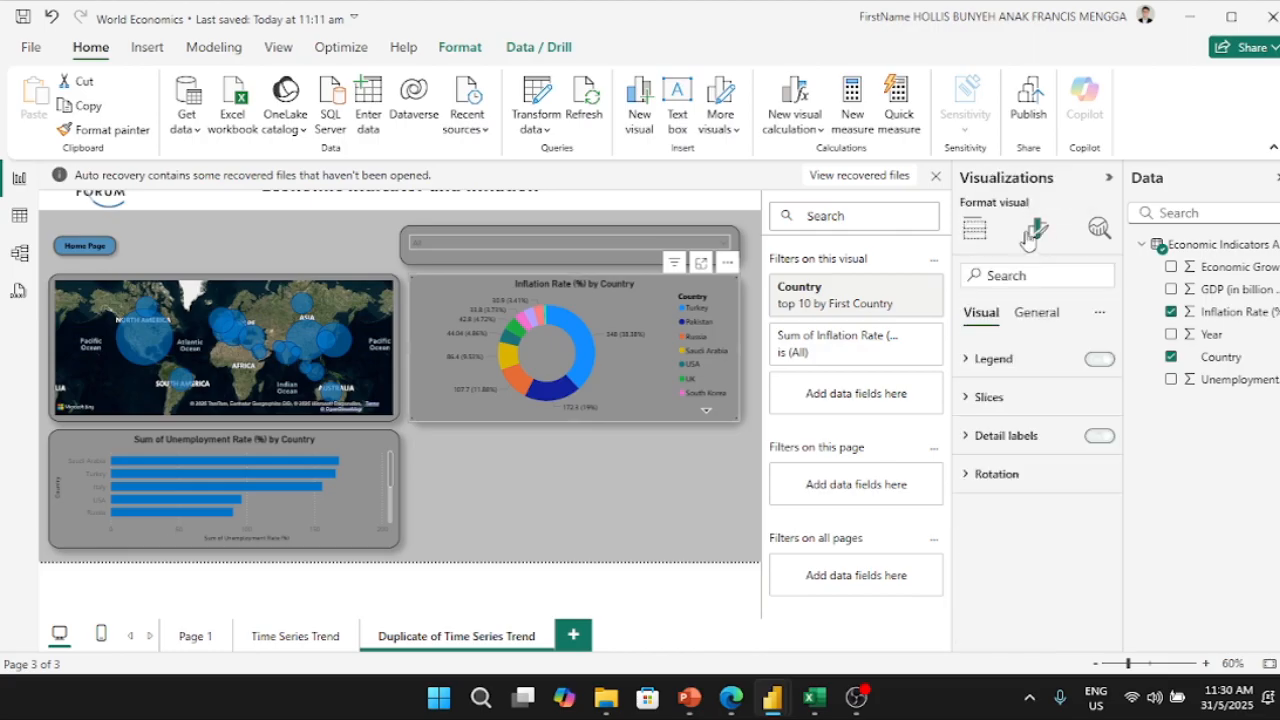
# Step: Dismiss the auto-recovery notice, choosing to view the files later, and collapse the Filters pane
pyautogui.click(935, 175)
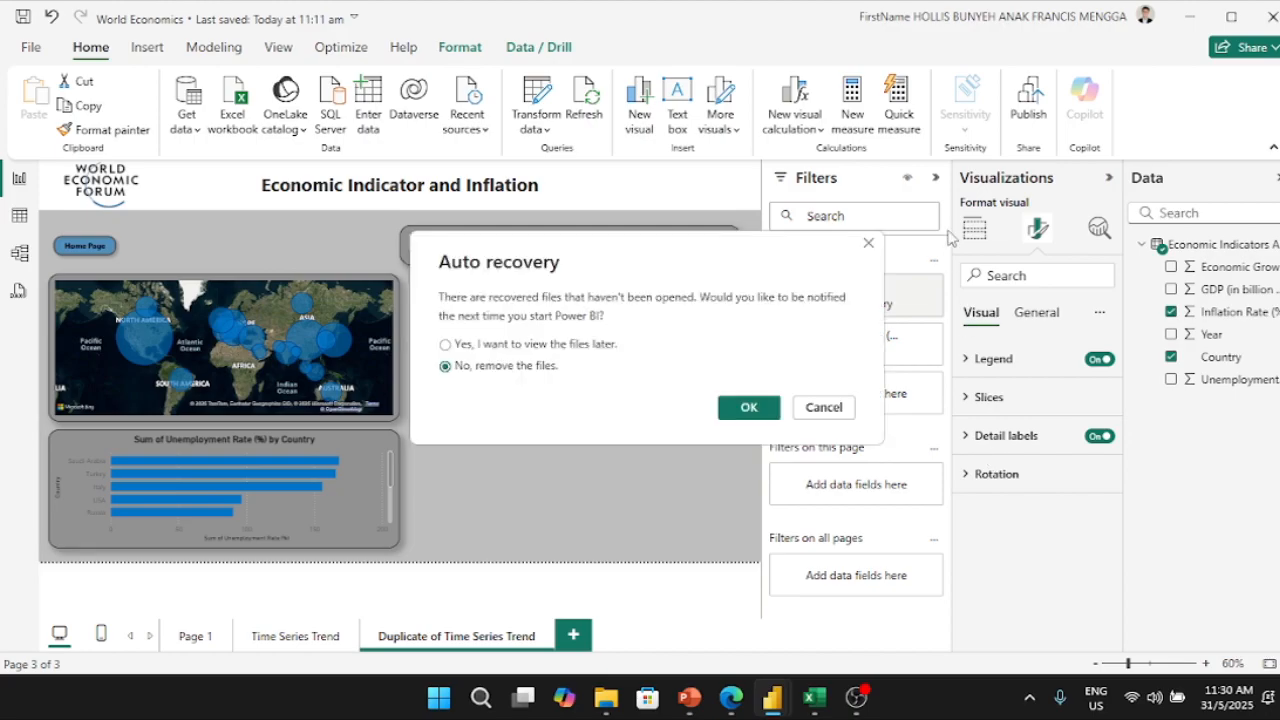
pyautogui.click(603, 344)
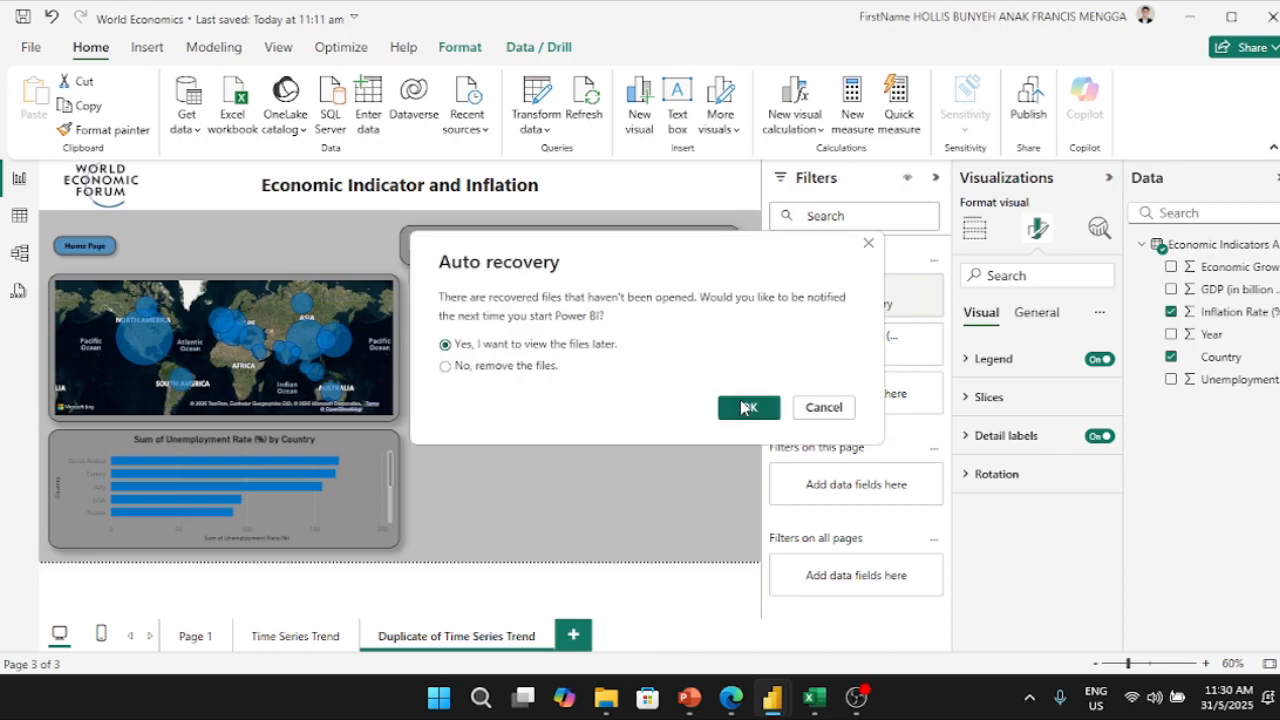
pyautogui.click(745, 407)
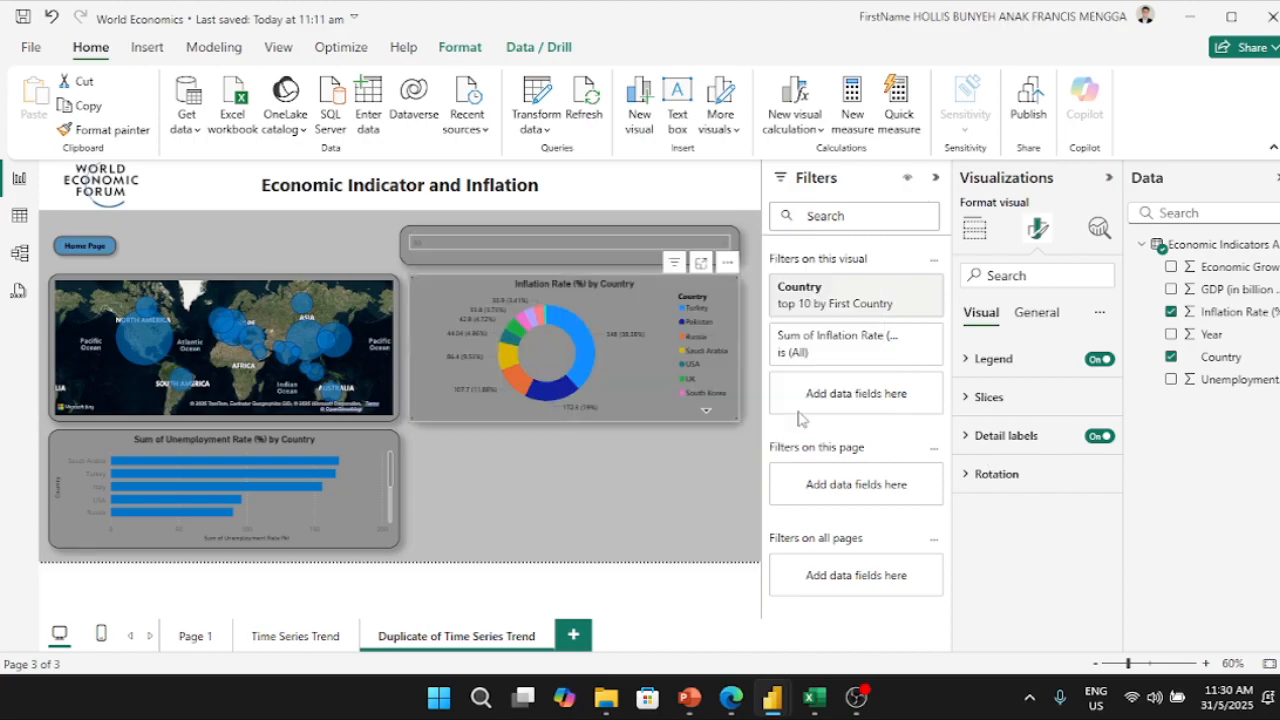
pyautogui.click(937, 180)
# Step: Examine the inflation donut chart's slice colors, inner radius spacing, rotation and detail label settings
pyautogui.click(990, 399)
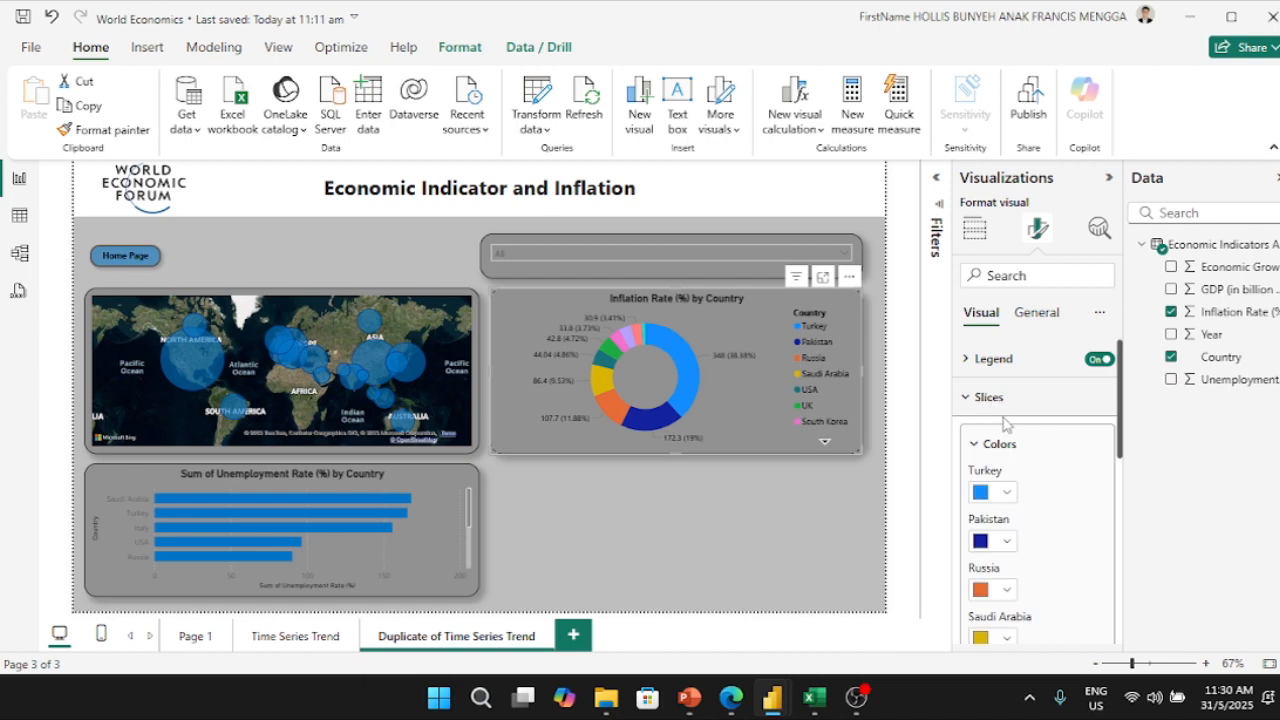
pyautogui.scroll(-5, 1006, 470)
pyautogui.click(1003, 509)
pyautogui.scroll(-1, 1006, 515)
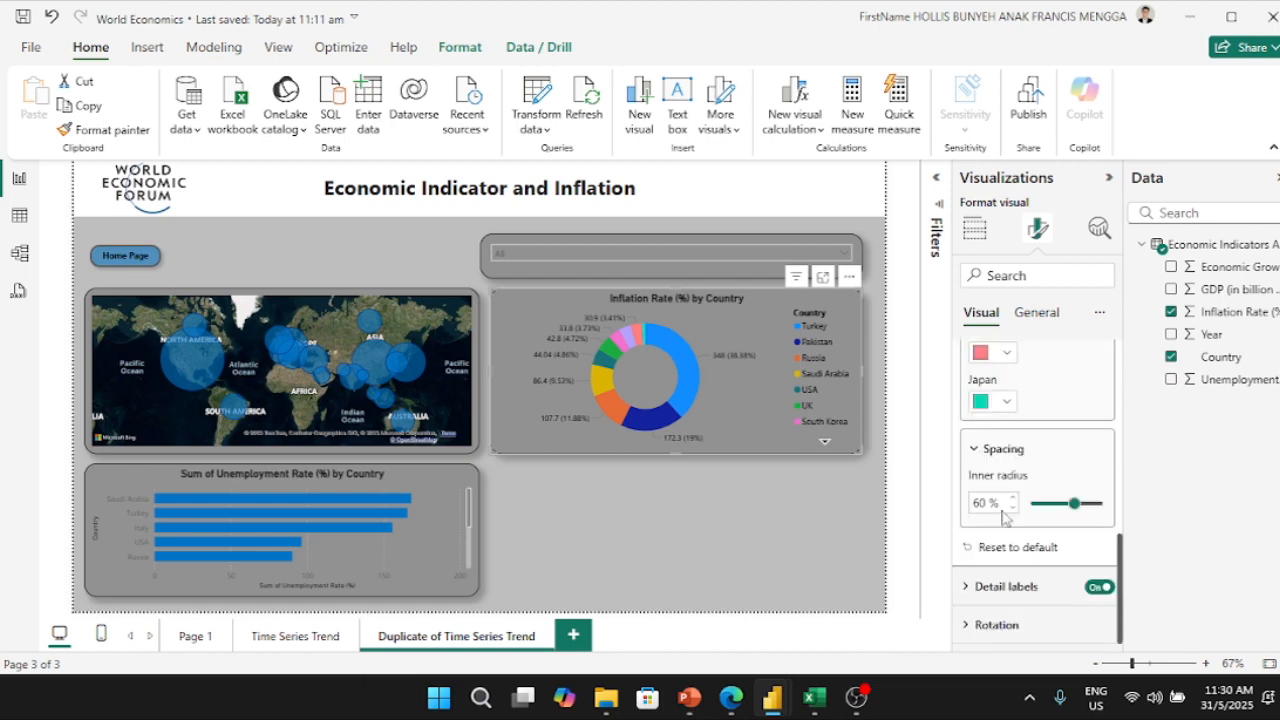
pyautogui.click(1015, 624)
pyautogui.click(1017, 471)
pyautogui.scroll(-2, 1020, 423)
pyautogui.scroll(2, 1022, 477)
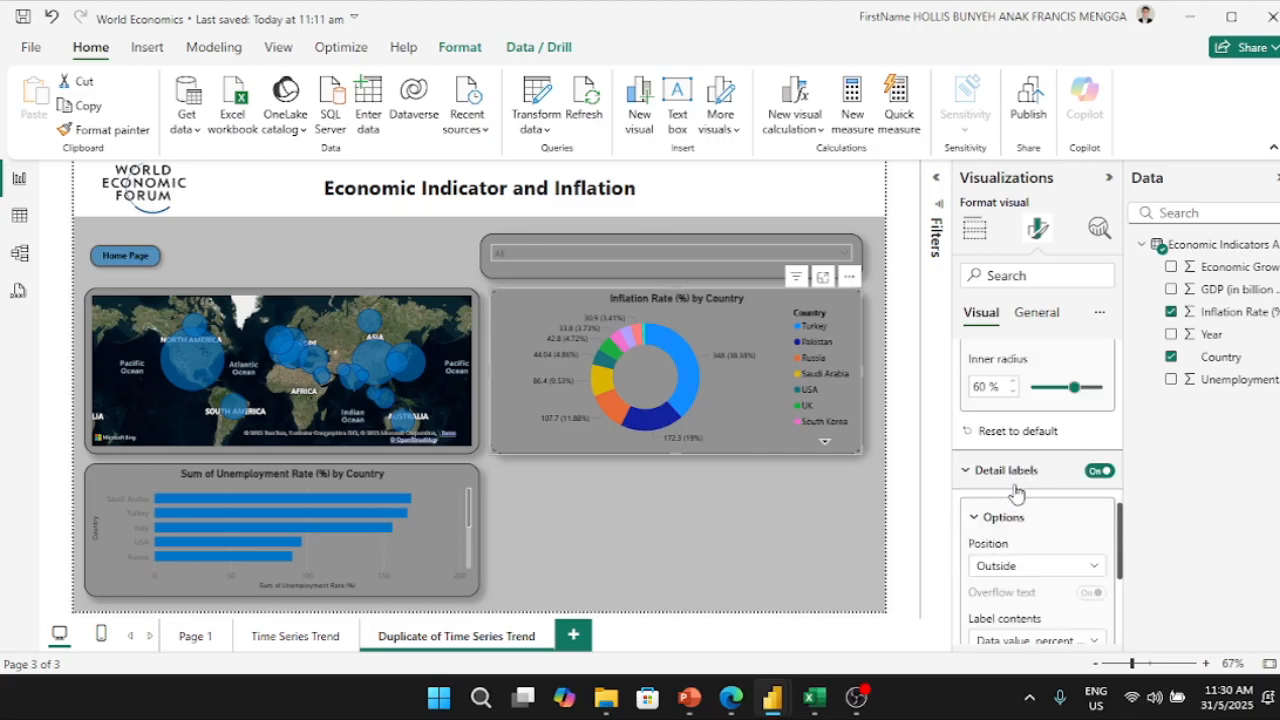
pyautogui.scroll(5, 1008, 497)
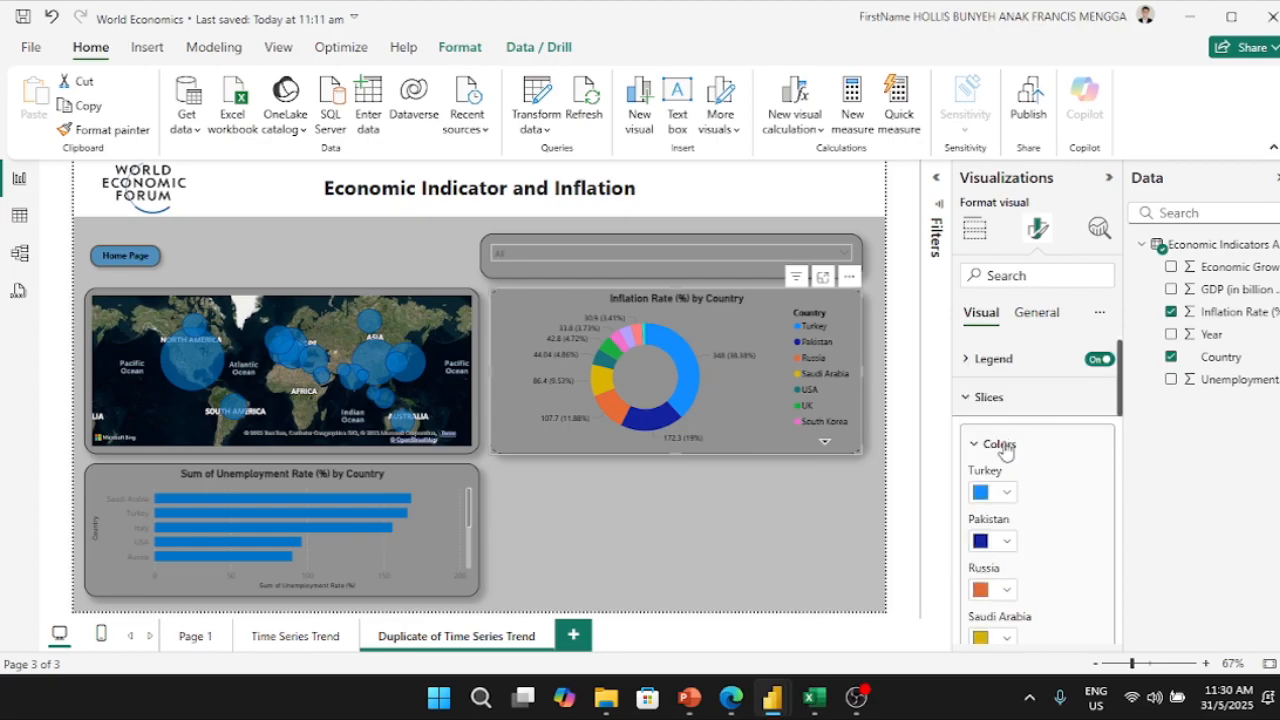
pyautogui.click(992, 401)
pyautogui.scroll(-3, 1005, 530)
pyautogui.scroll(2, 995, 527)
pyautogui.scroll(1, 998, 525)
pyautogui.scroll(-1, 1005, 495)
# Step: Try the Inside, Prefer outside and Prefer inside positions for the donut chart's detail labels and return to Outside
pyautogui.click(1033, 428)
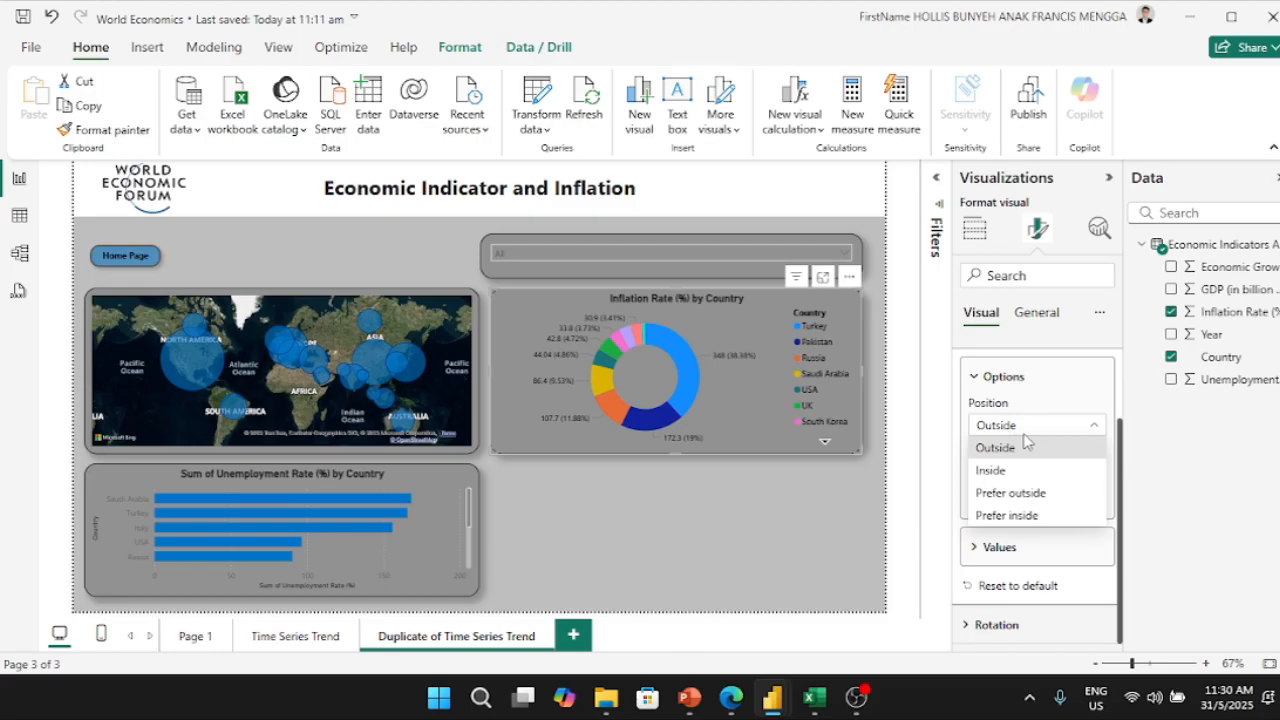
pyautogui.click(1025, 447)
pyautogui.click(1033, 432)
pyautogui.click(1025, 470)
pyautogui.click(1042, 430)
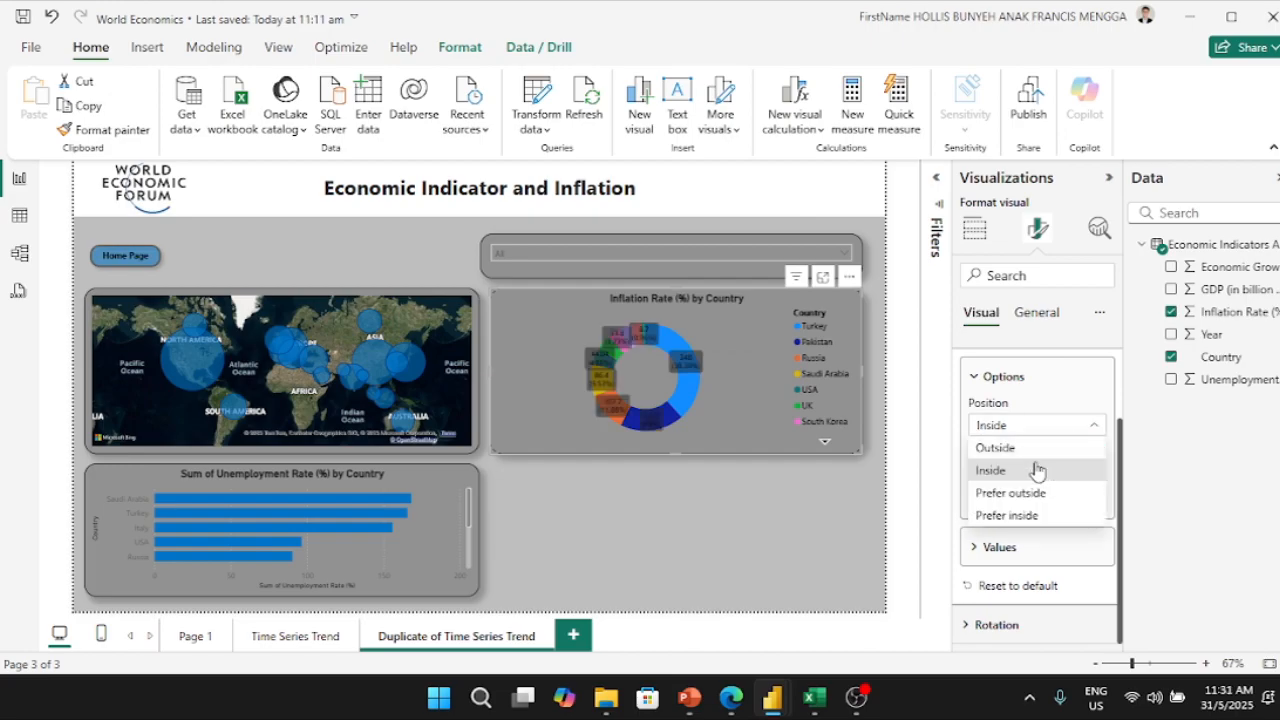
pyautogui.click(1030, 494)
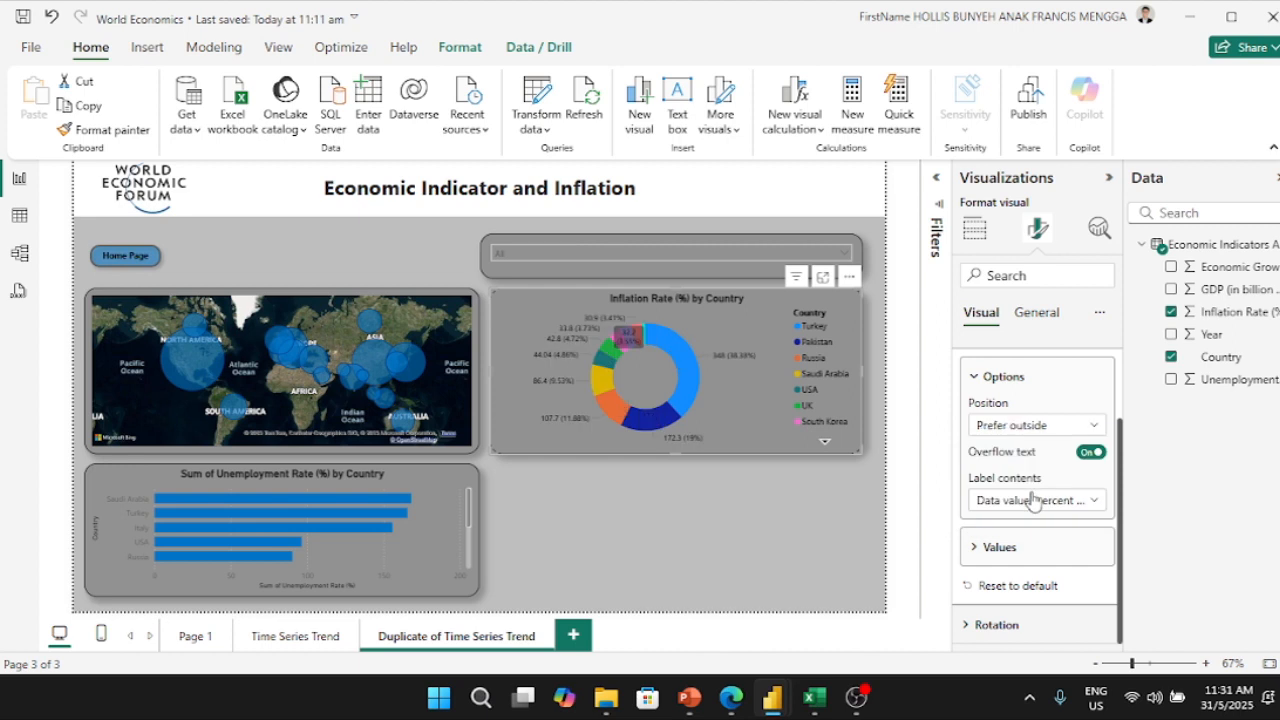
pyautogui.click(1048, 428)
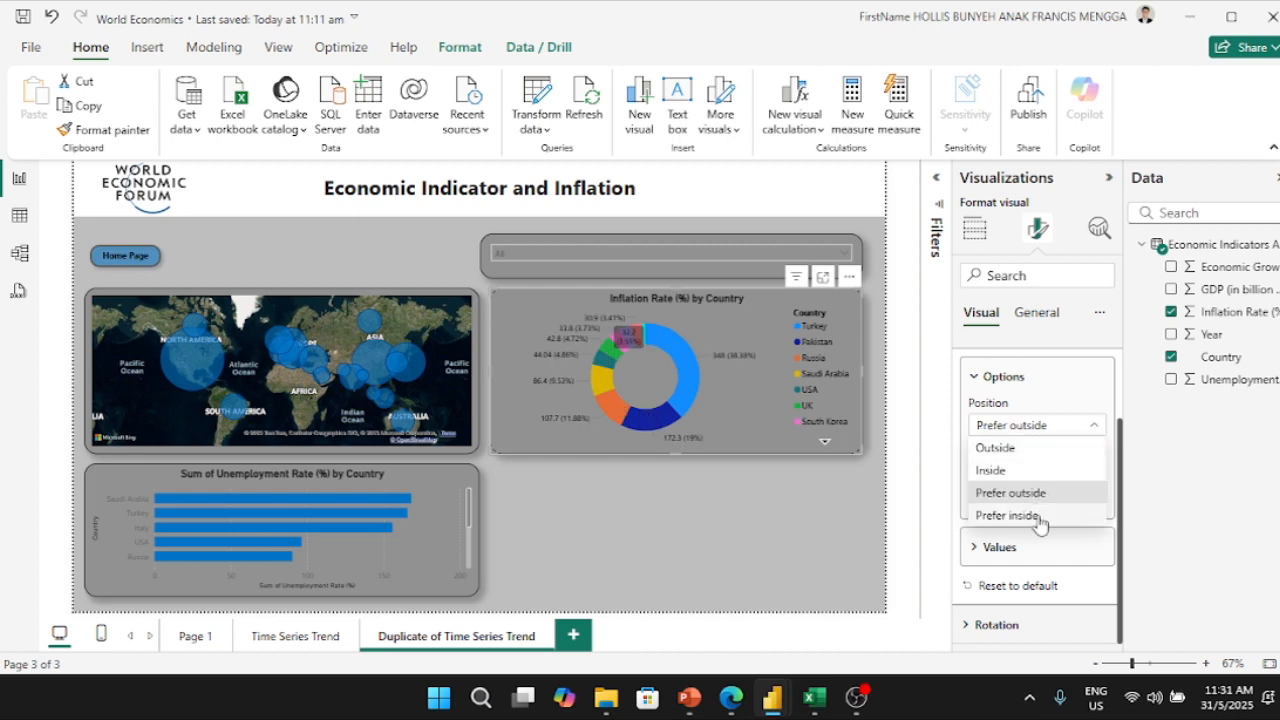
pyautogui.click(1007, 515)
pyautogui.click(1042, 428)
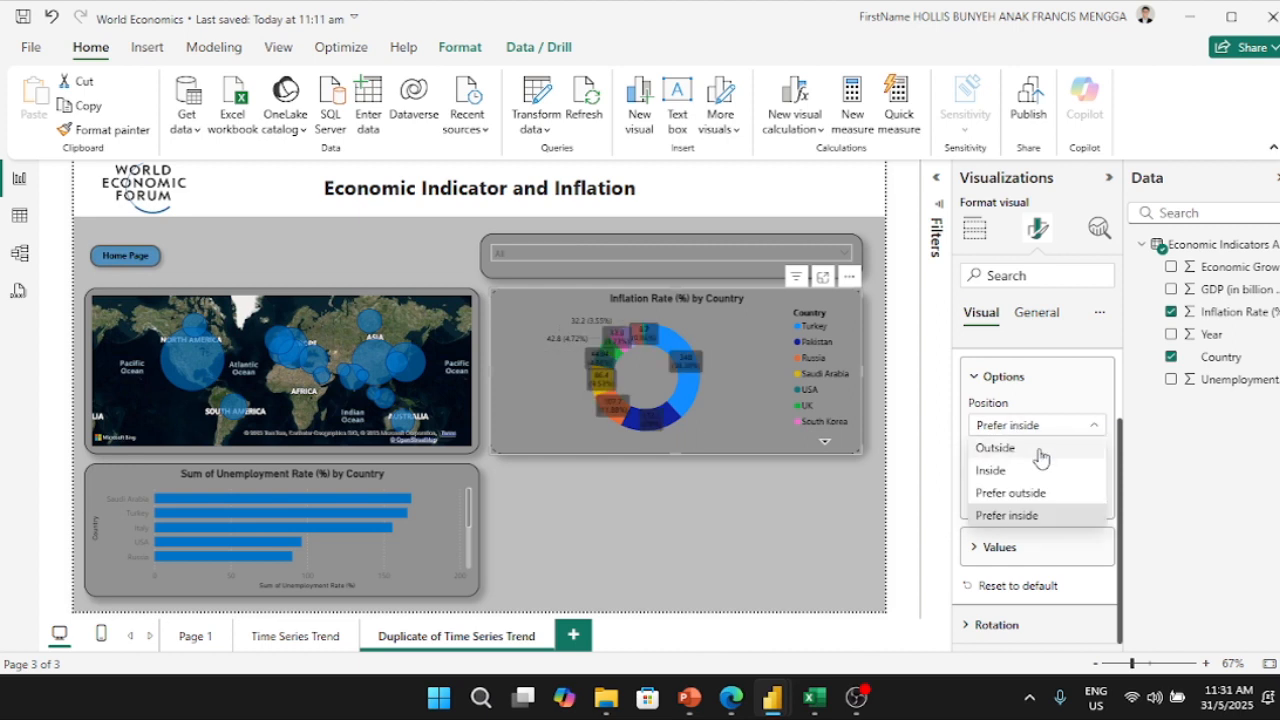
pyautogui.click(1040, 449)
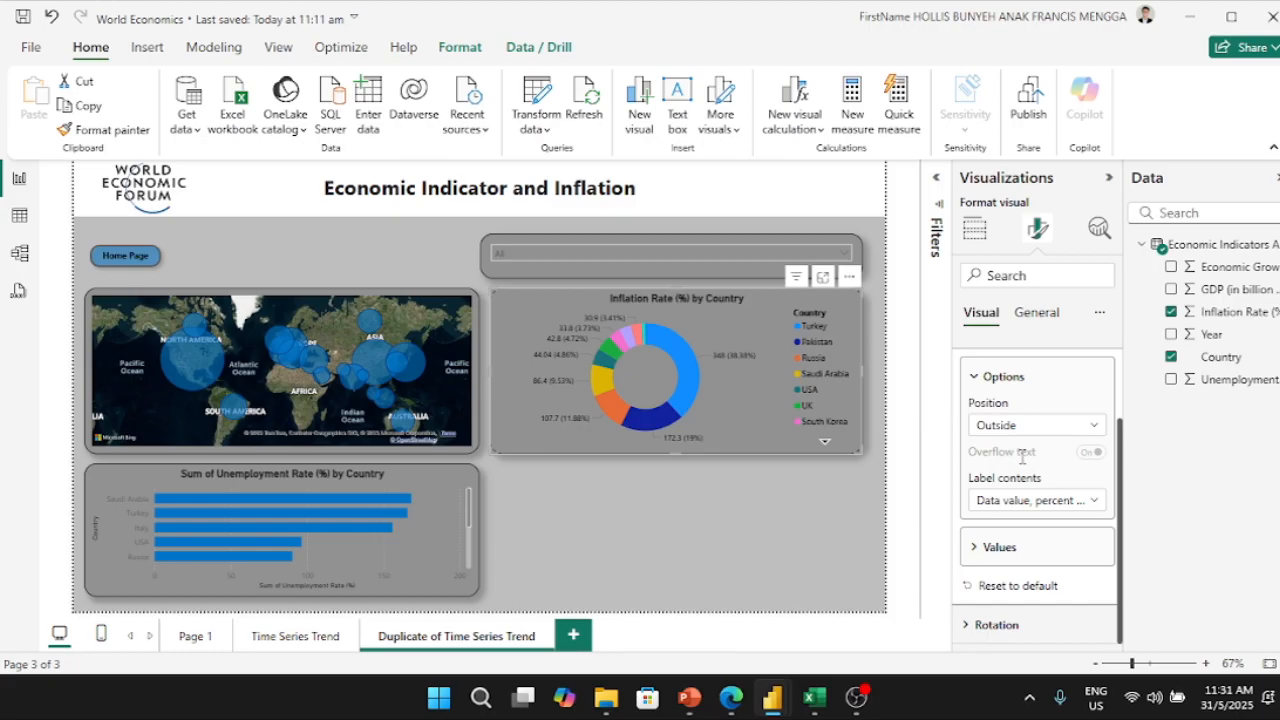
# Step: Make the values in the inflation donut chart's detail labels bold
pyautogui.click(996, 547)
pyautogui.scroll(-3, 994, 550)
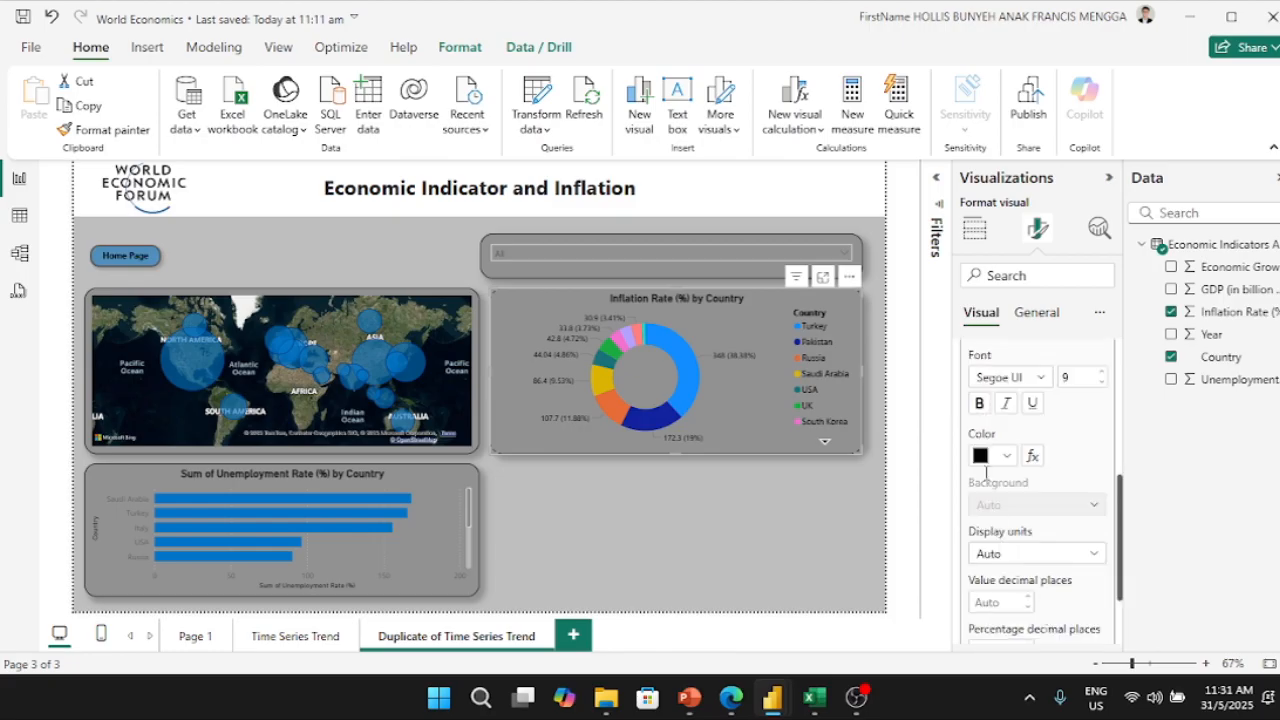
pyautogui.click(984, 405)
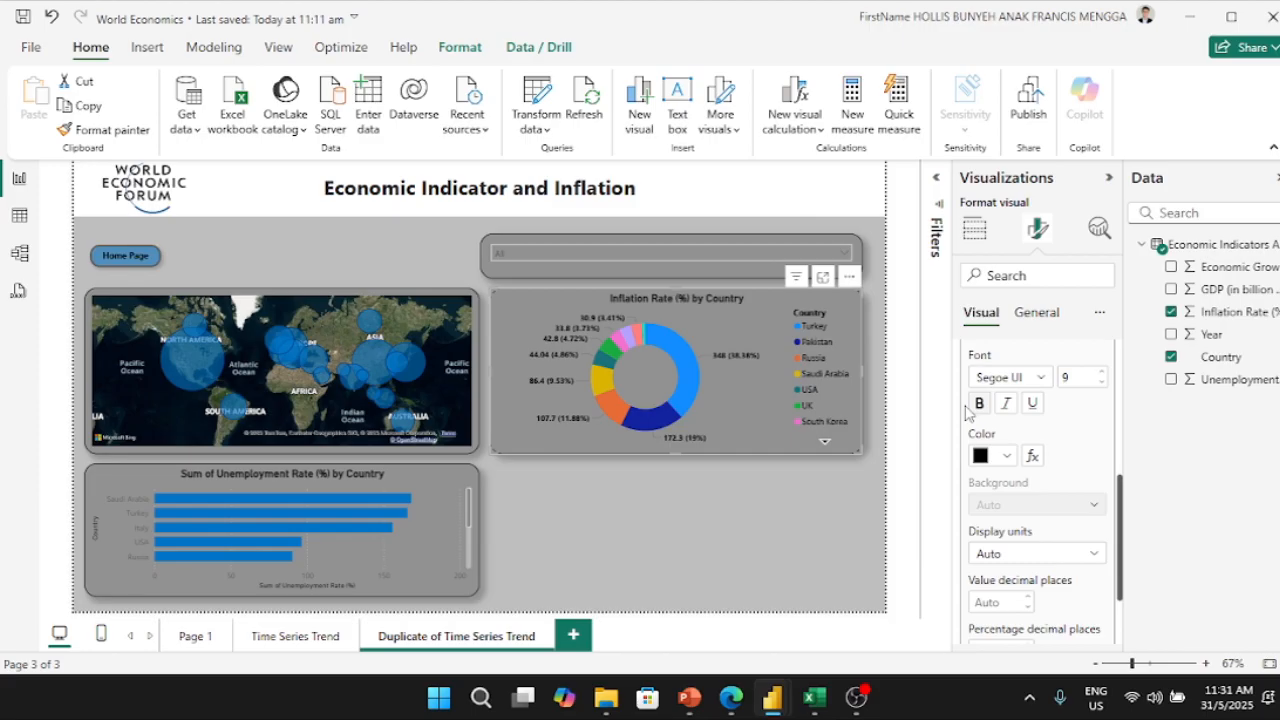
# Step: Turn off the Y-axis title of the unemployment bar chart
pyautogui.click(434, 487)
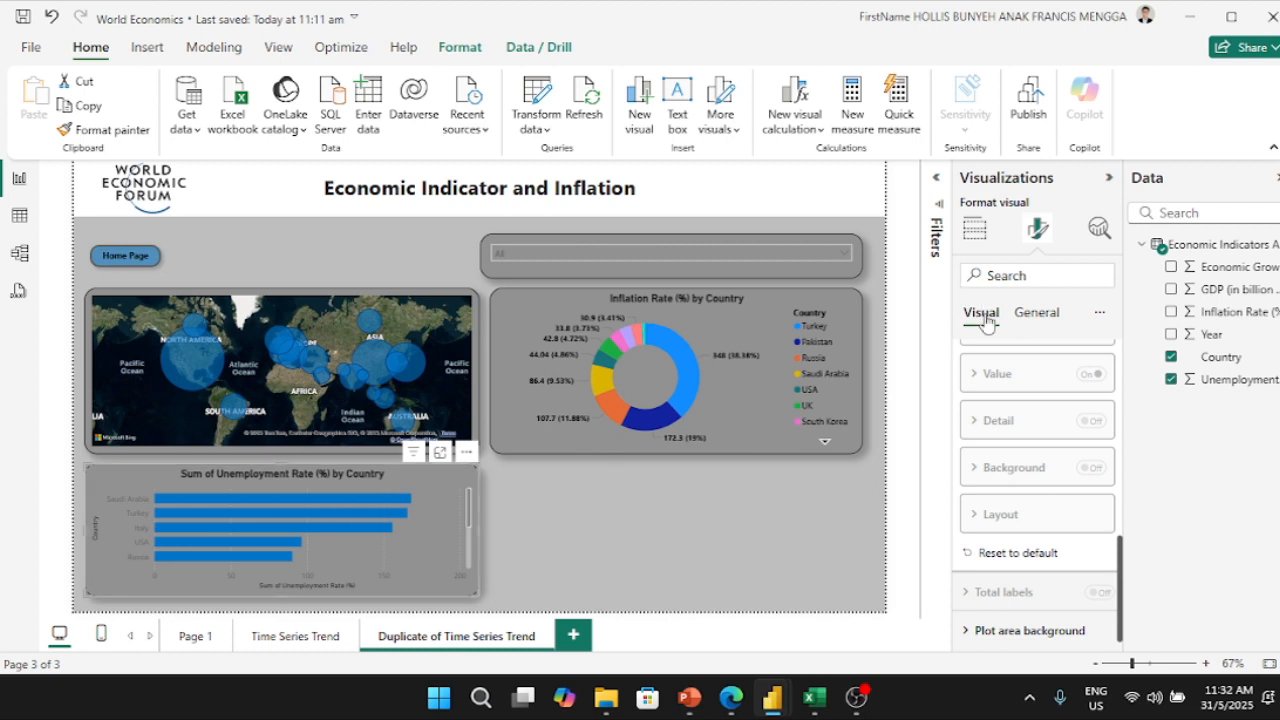
pyautogui.click(1040, 318)
pyautogui.click(980, 312)
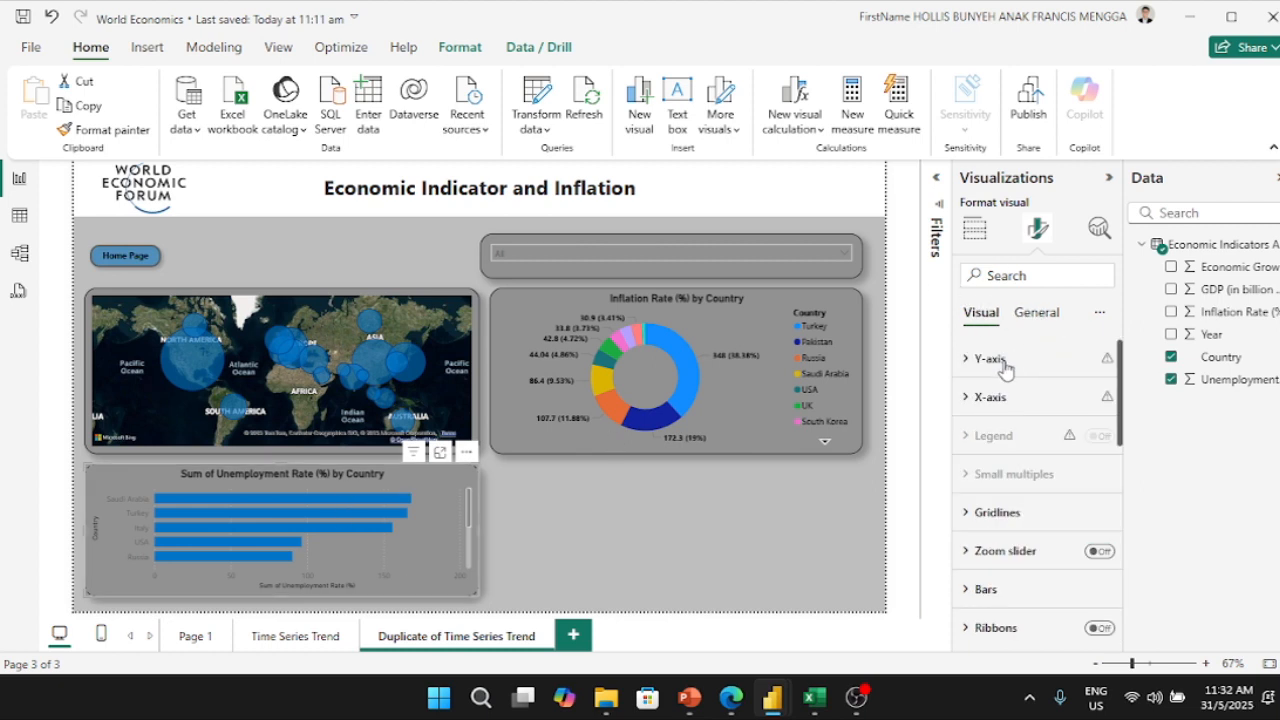
pyautogui.click(996, 359)
pyautogui.scroll(-3, 1022, 400)
pyautogui.click(1090, 475)
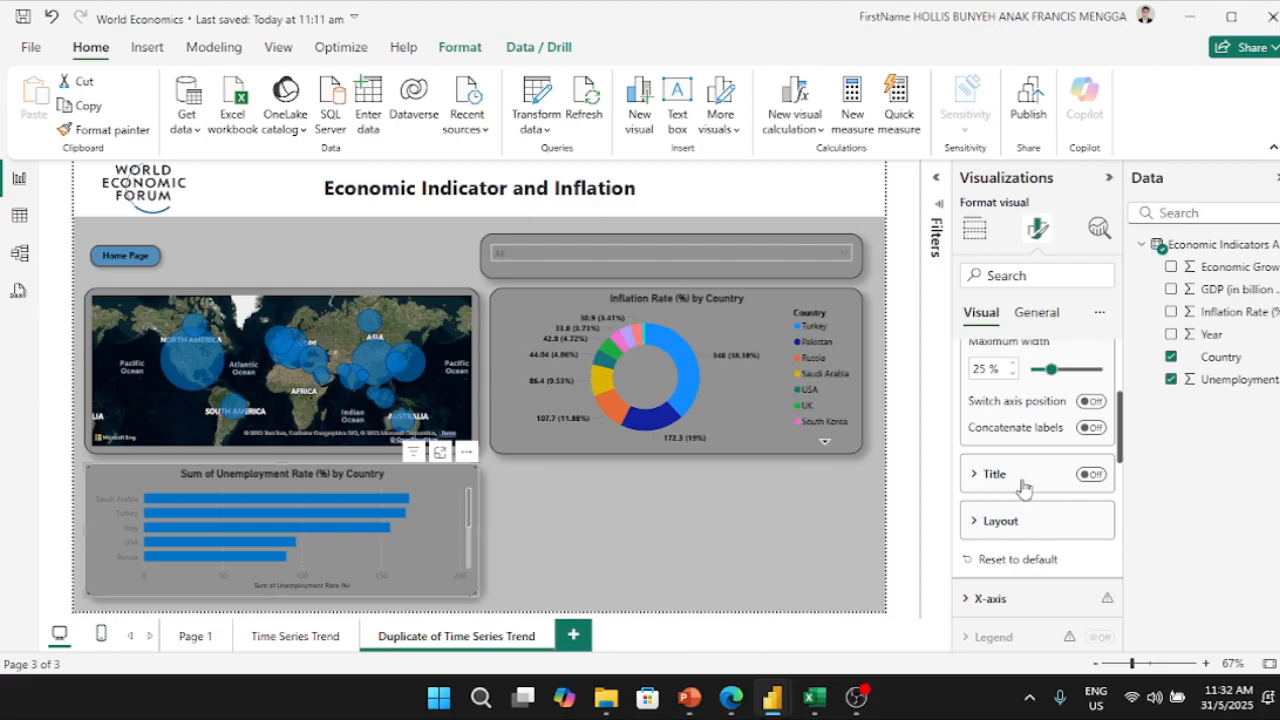
# Step: Set the unemployment bar chart's Y-axis values color to black
pyautogui.scroll(3, 1014, 480)
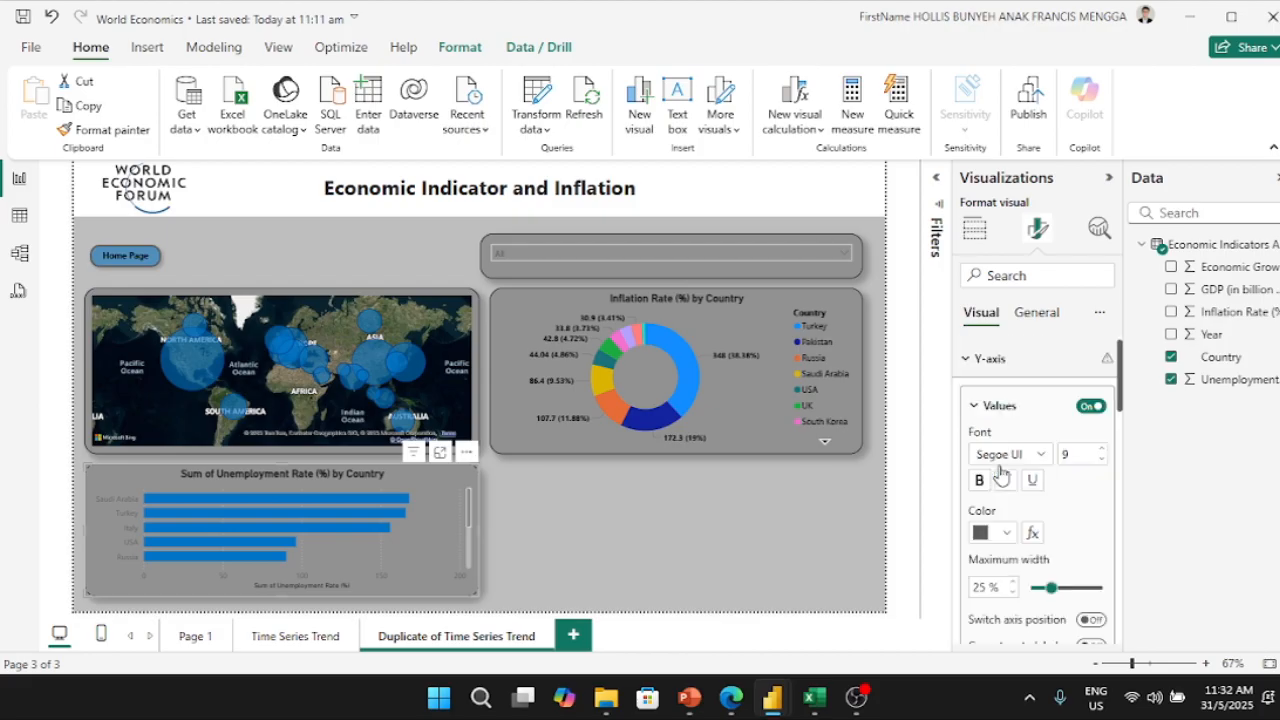
pyautogui.click(1006, 533)
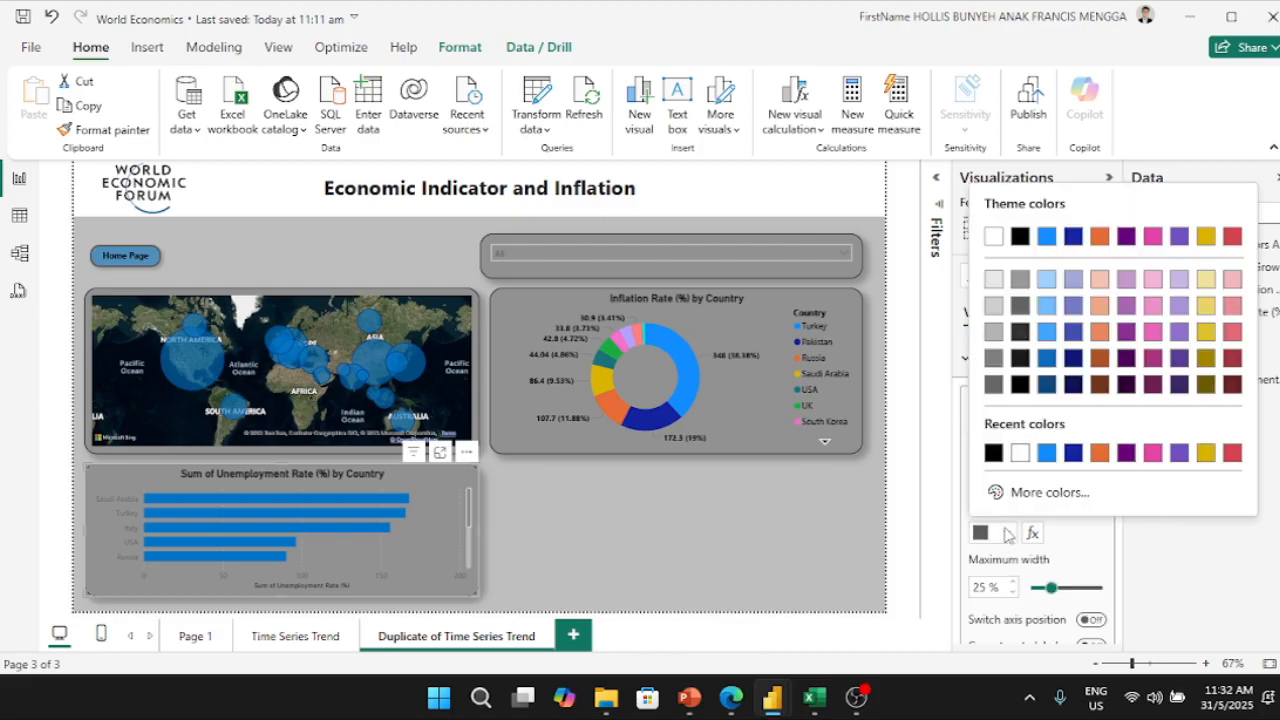
pyautogui.click(1003, 456)
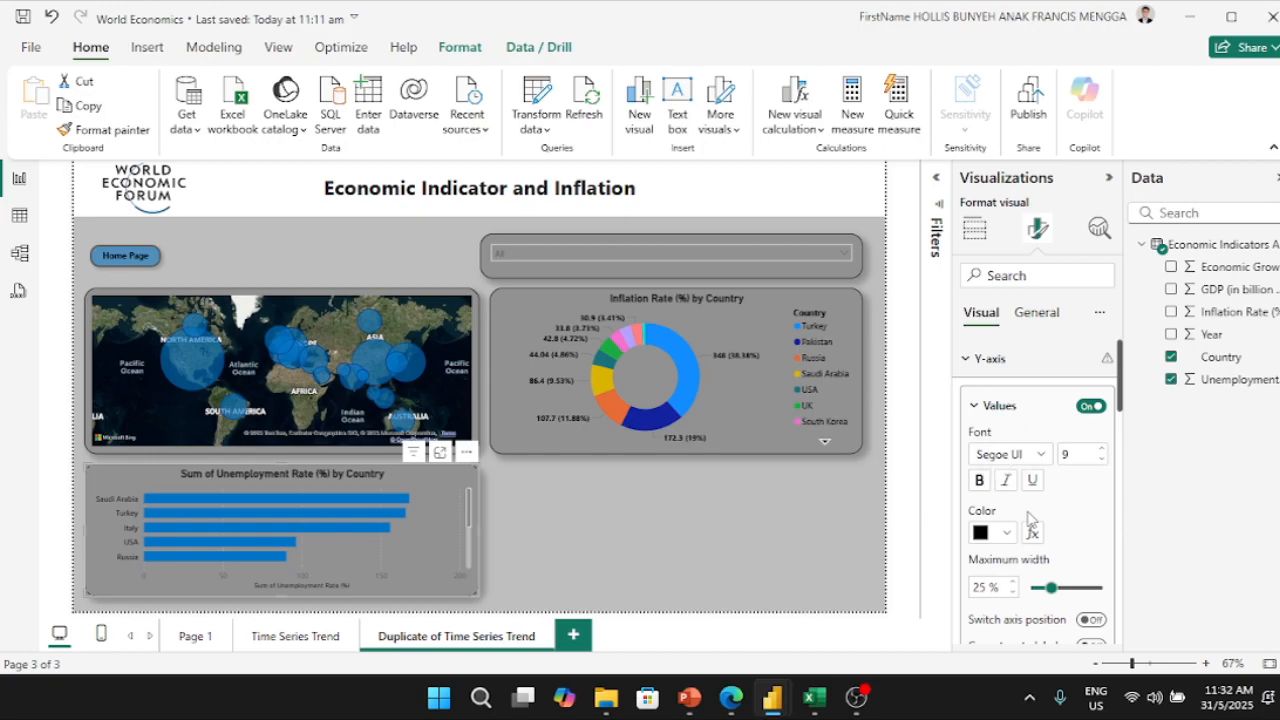
pyautogui.click(967, 358)
# Step: Set the unemployment bar chart's X-axis values color to black
pyautogui.click(988, 398)
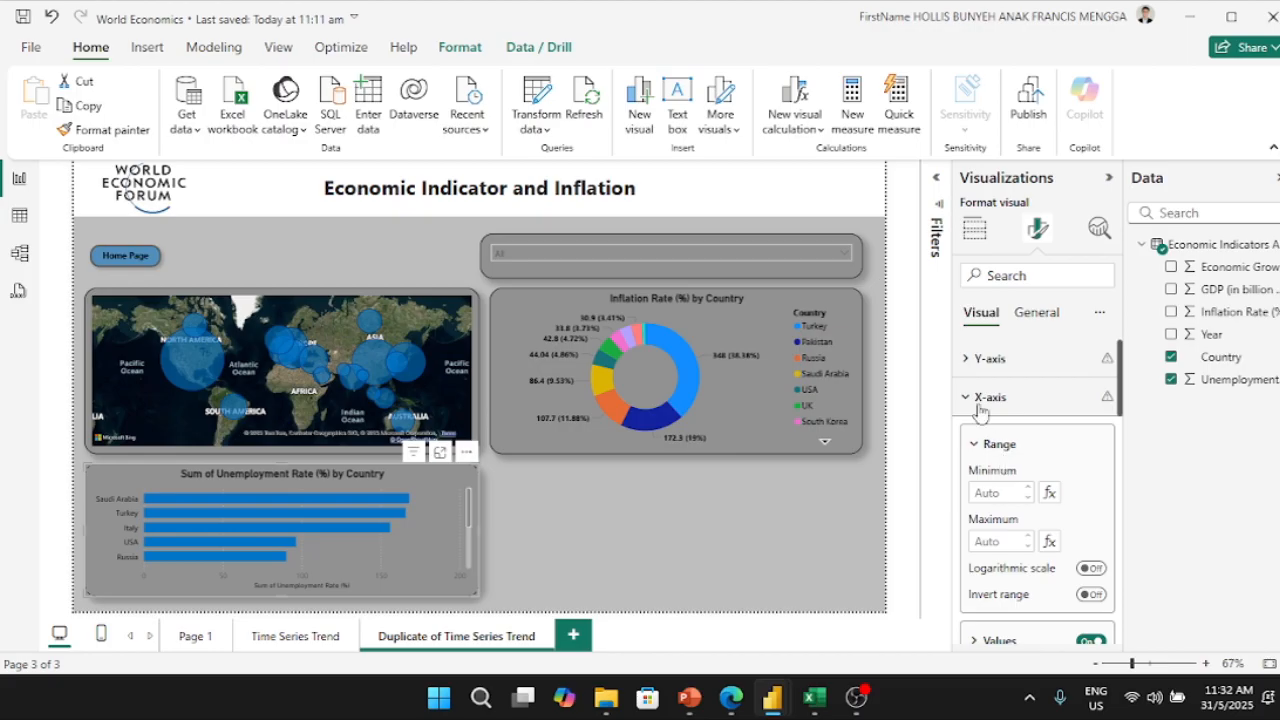
pyautogui.scroll(-2, 1004, 509)
pyautogui.click(990, 422)
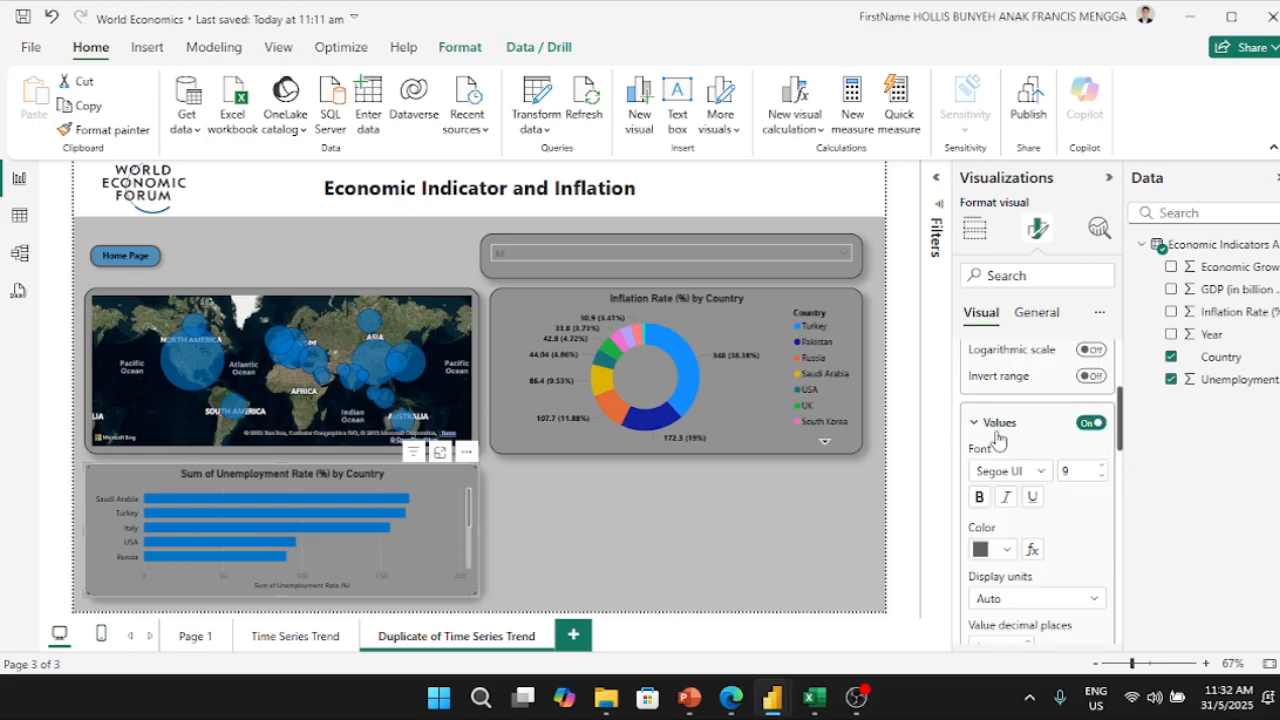
pyautogui.click(1006, 549)
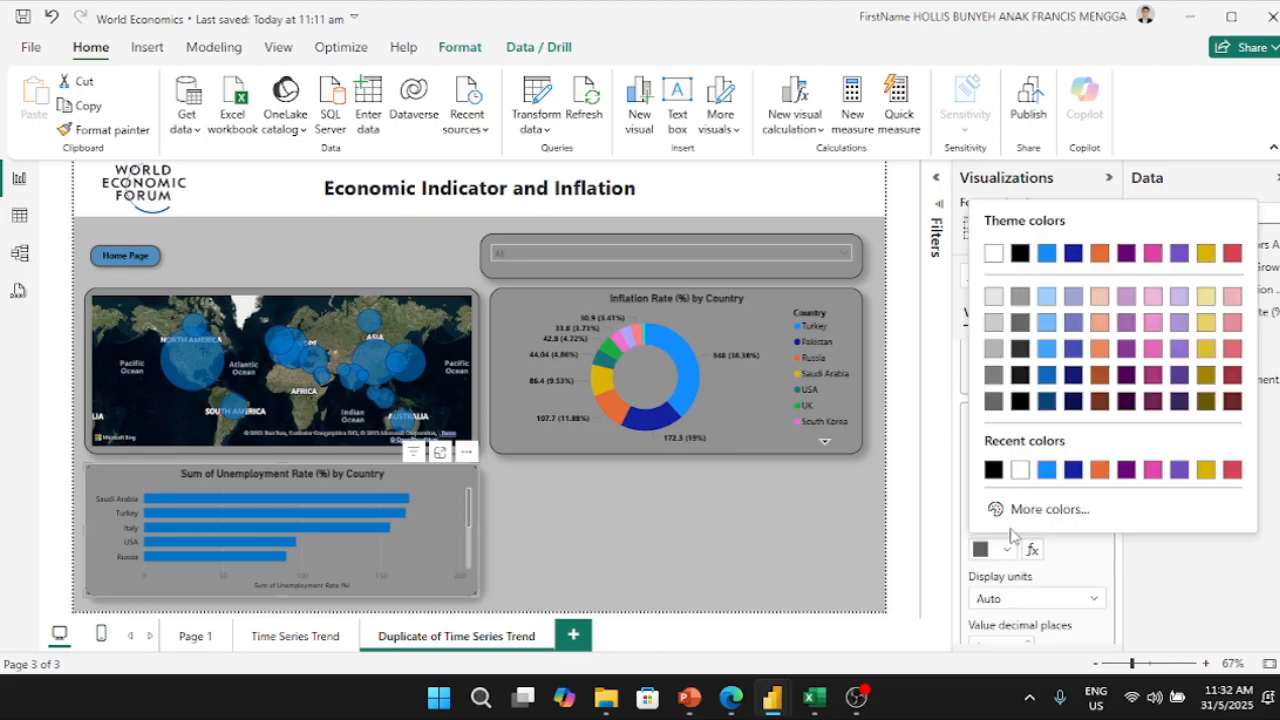
pyautogui.click(992, 470)
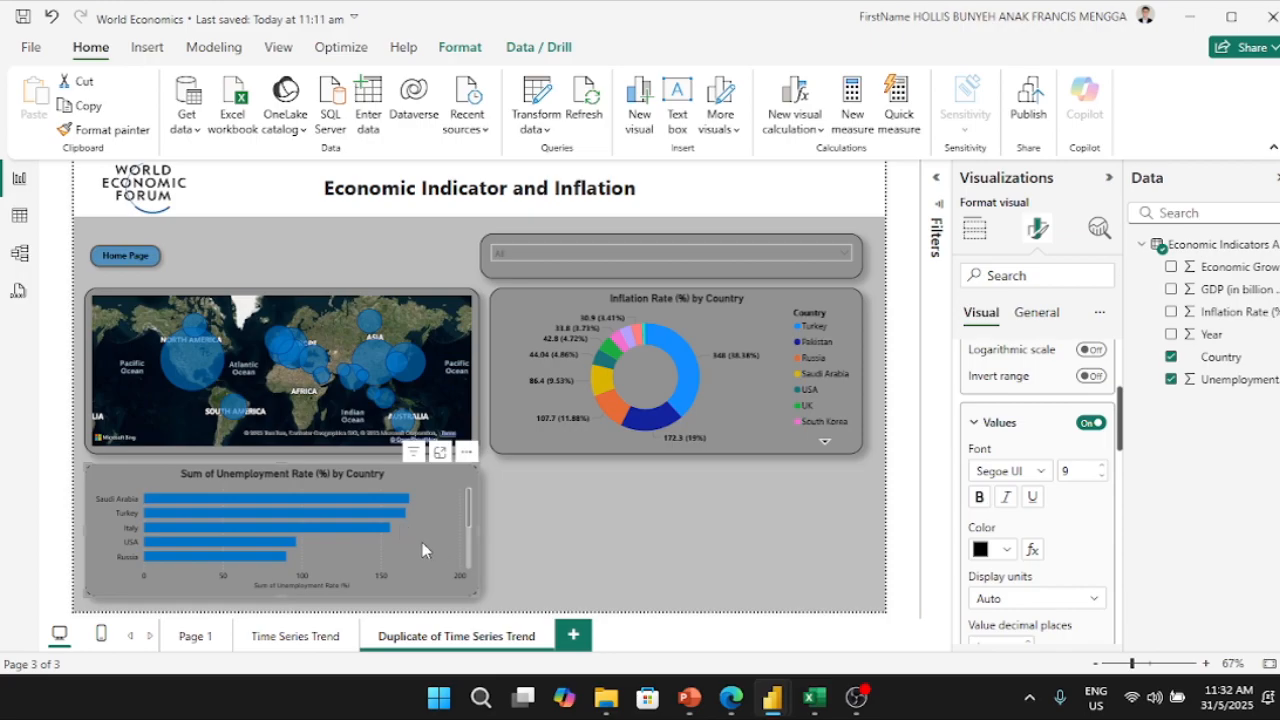
pyautogui.click(983, 421)
# Step: Turn on data labels for the unemployment bar chart
pyautogui.scroll(-3, 992, 556)
pyautogui.click(995, 558)
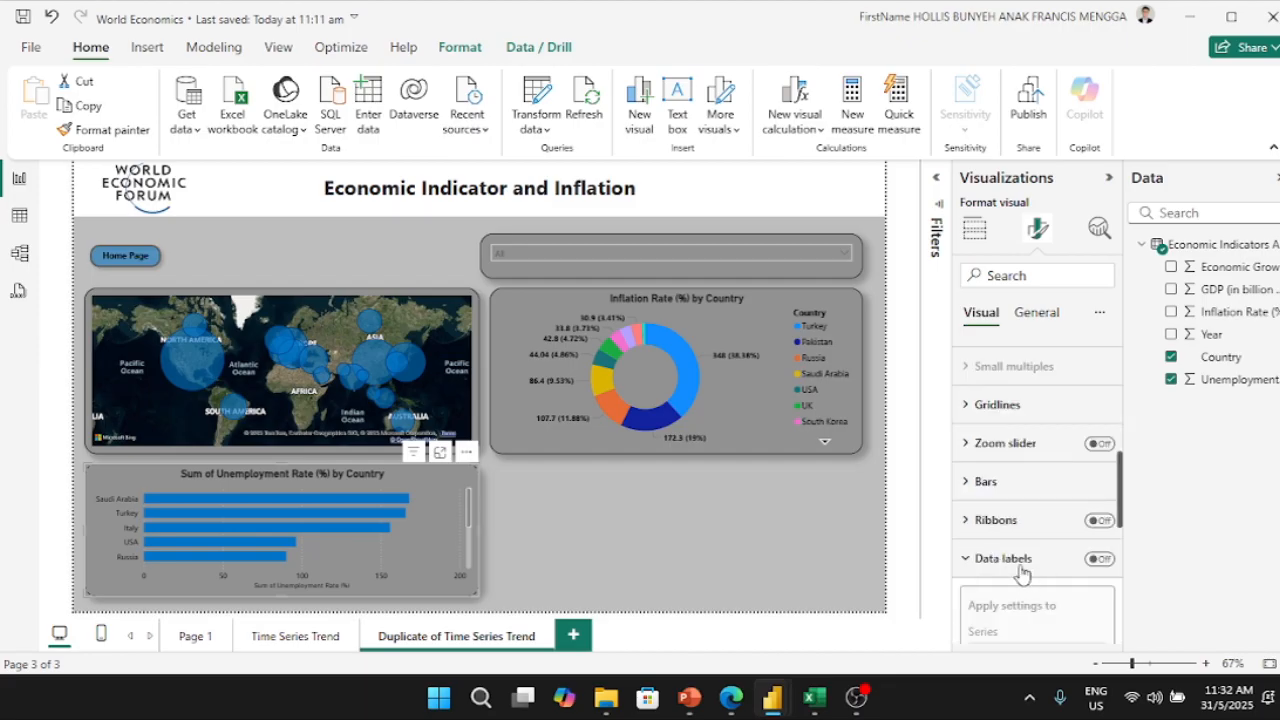
pyautogui.click(1099, 560)
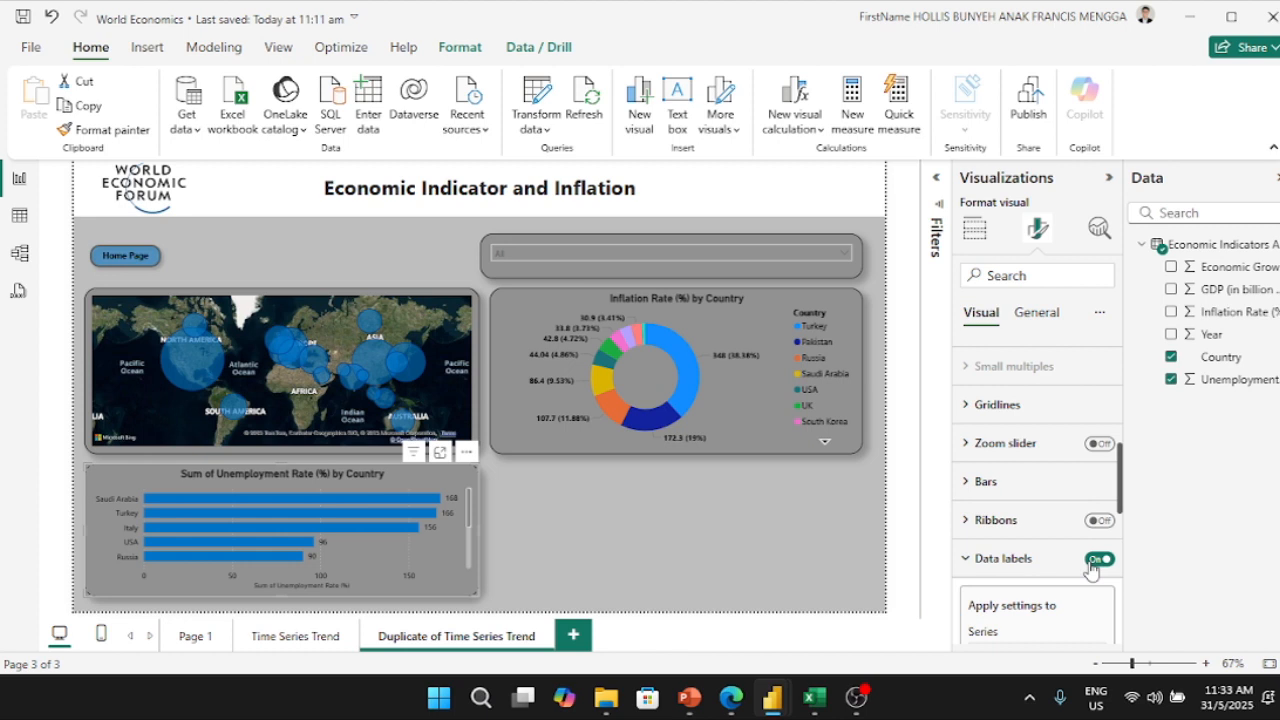
# Step: Shorten the unemployment bar chart's title to "Unemployment Rate (%) by Country"
pyautogui.click(1042, 312)
pyautogui.click(1029, 408)
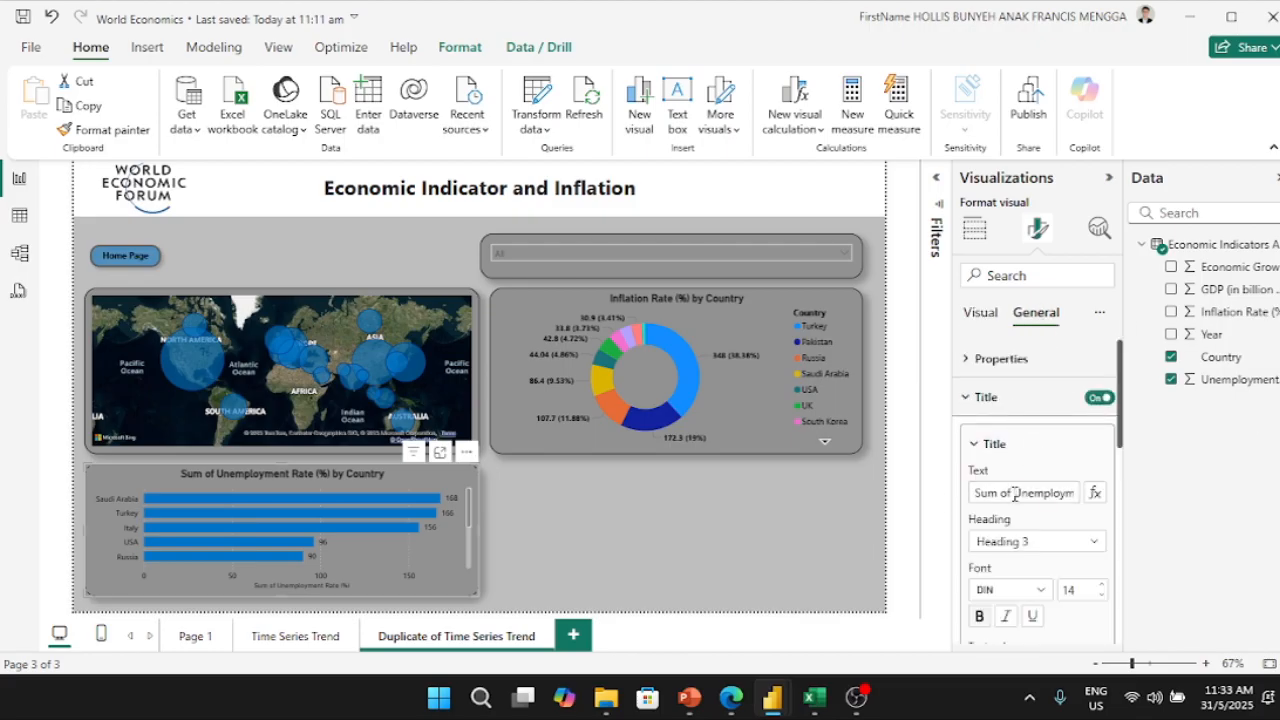
pyautogui.moveTo(1014, 493); pyautogui.dragTo(926, 497)
pyautogui.press('BackSpace')
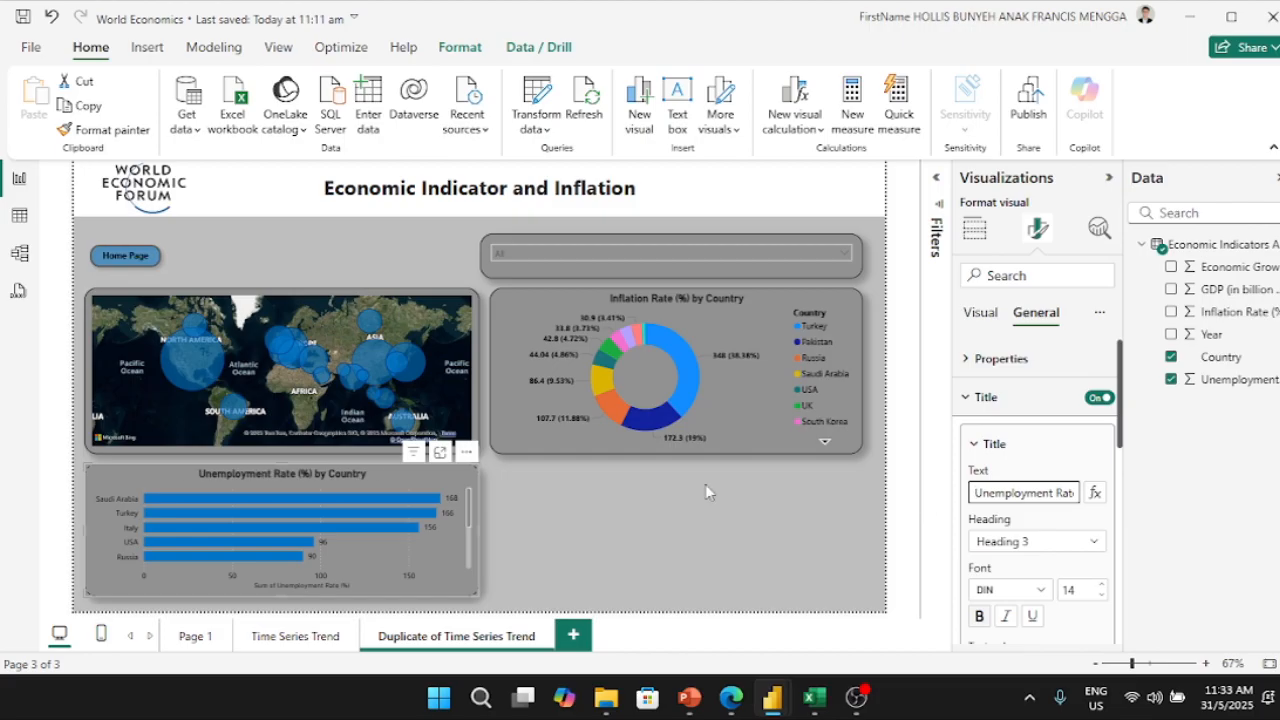
# Step: Add a stacked bar chart in the empty space below the inflation donut, with Economic Growth (%) on its X-axis
pyautogui.click(645, 553)
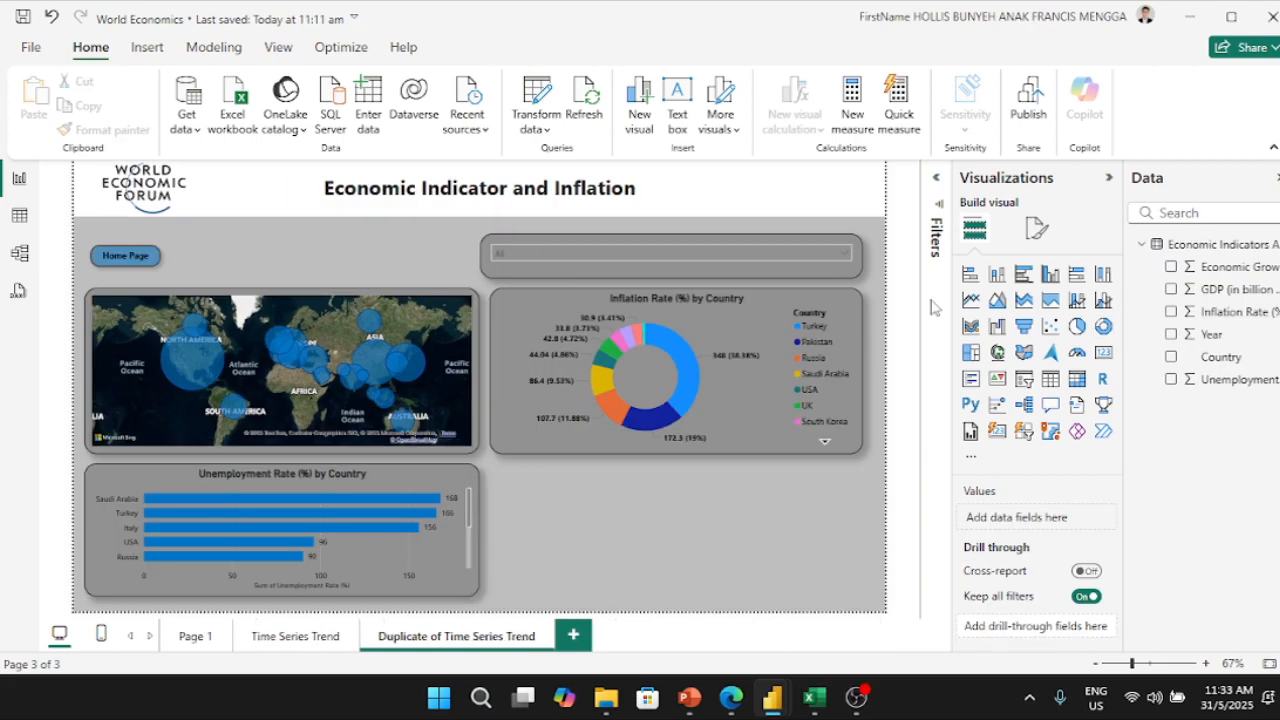
pyautogui.click(968, 275)
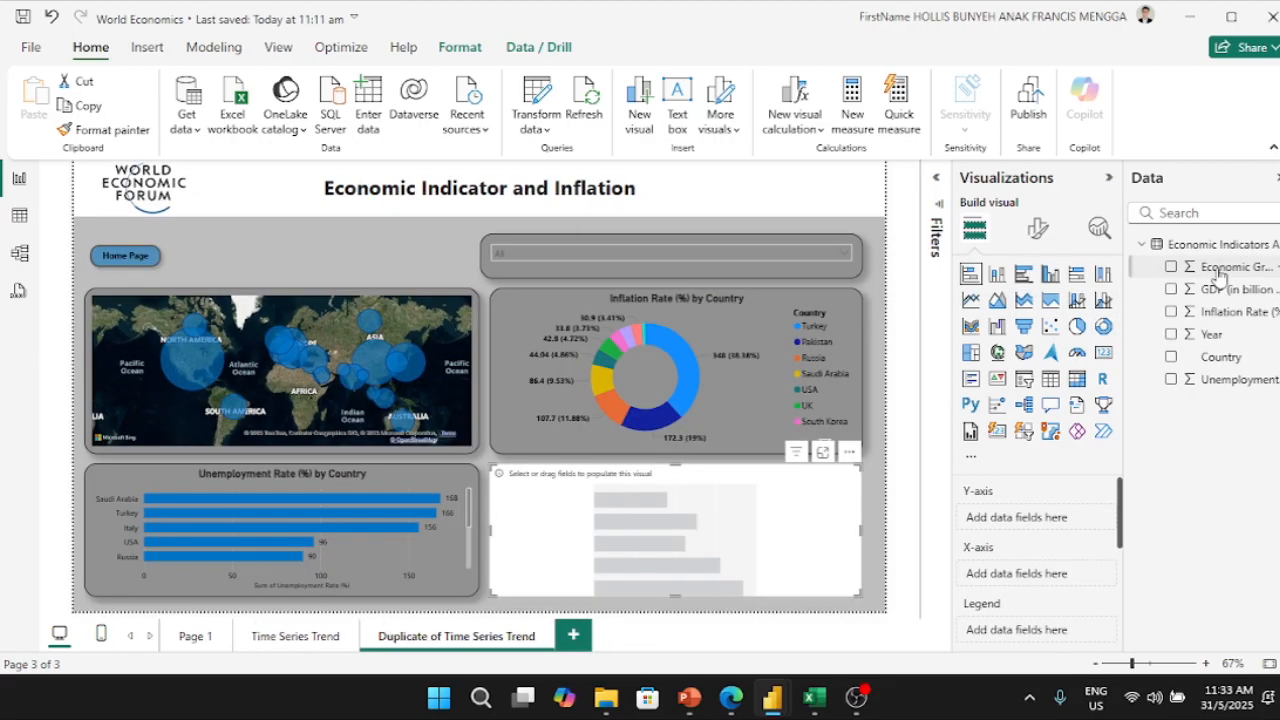
pyautogui.moveTo(1210, 270); pyautogui.dragTo(1066, 574)
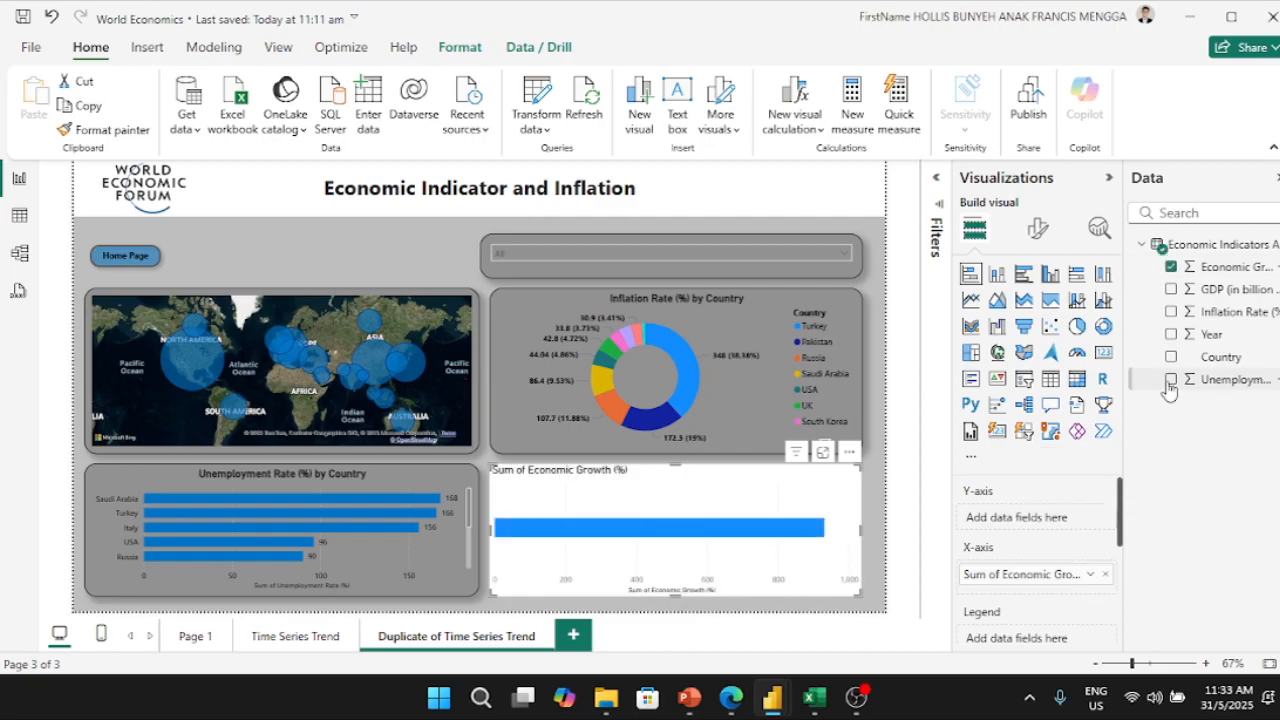
# Step: Add Country to the economic growth chart's Y-axis and copy the unemployment chart's formatting onto it with Format Painter
pyautogui.moveTo(1205, 358); pyautogui.dragTo(1036, 521)
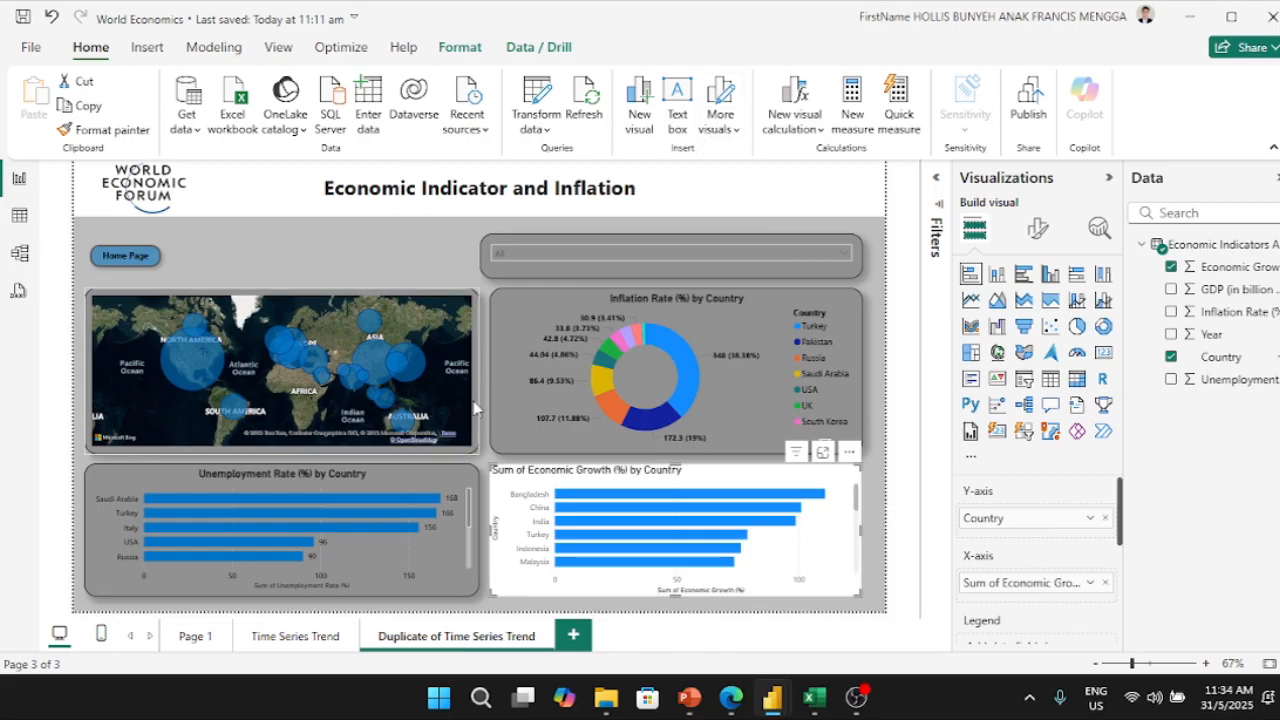
pyautogui.click(423, 474)
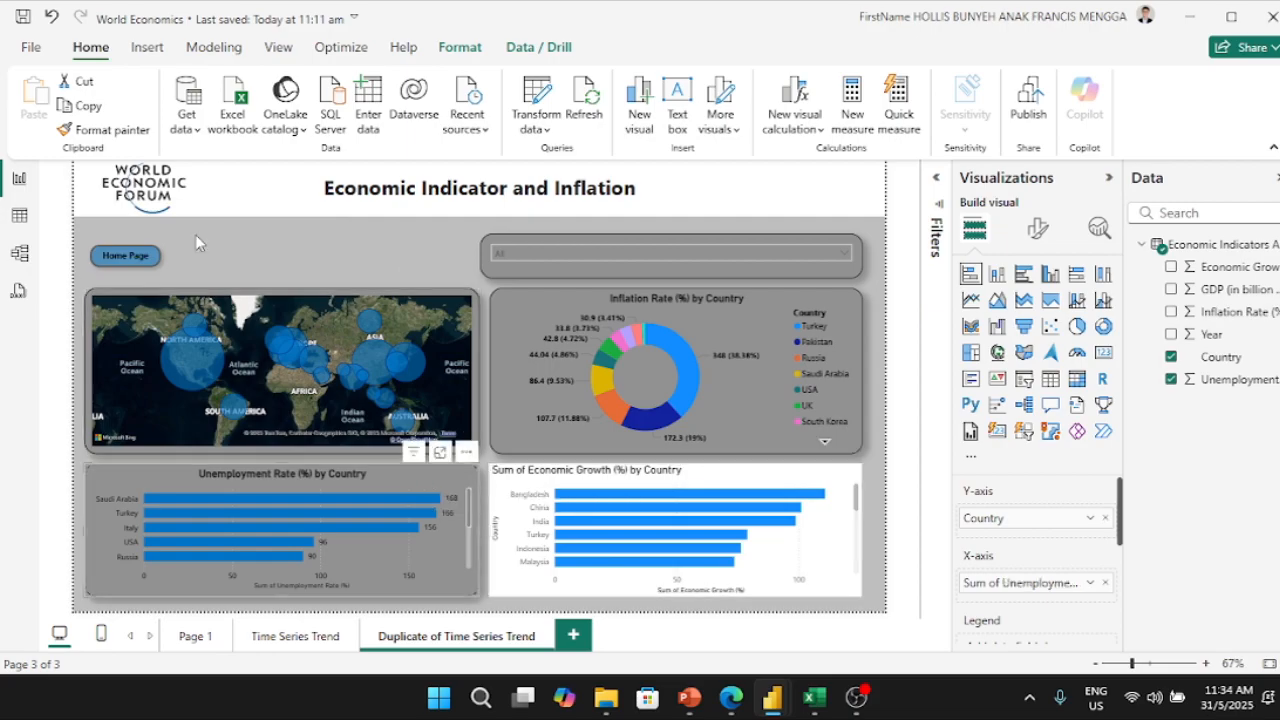
pyautogui.click(117, 135)
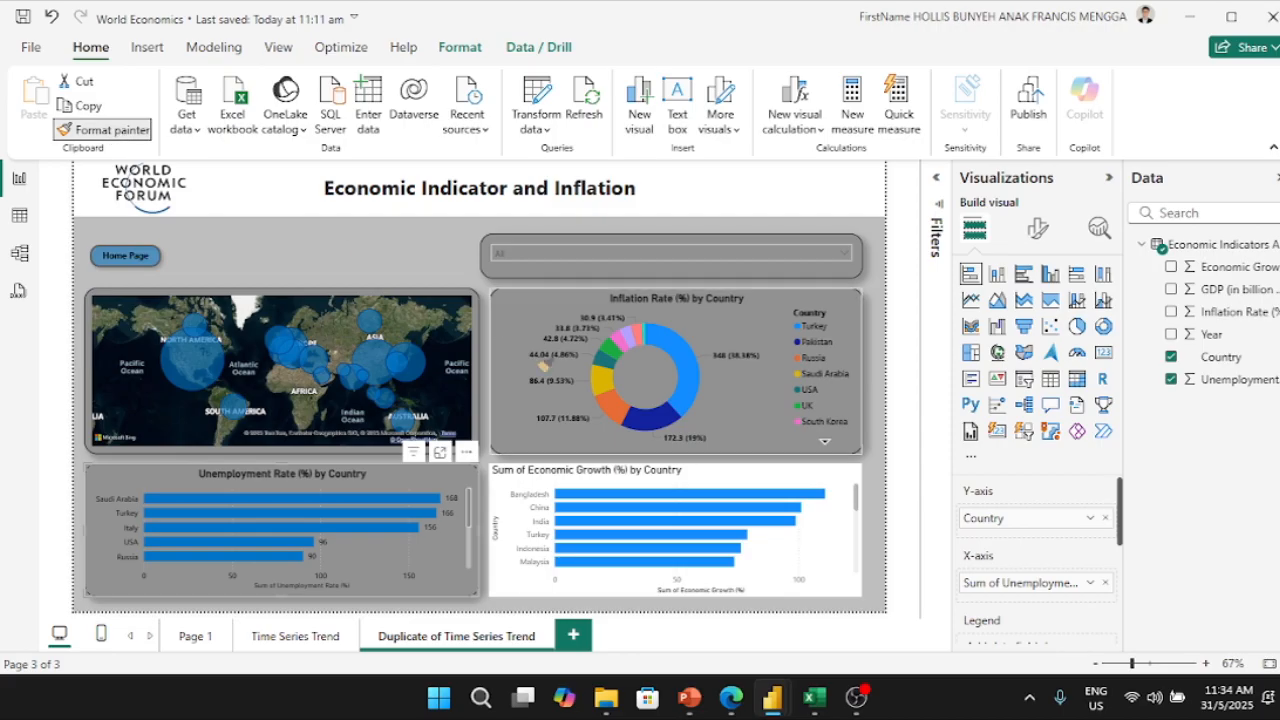
pyautogui.click(530, 476)
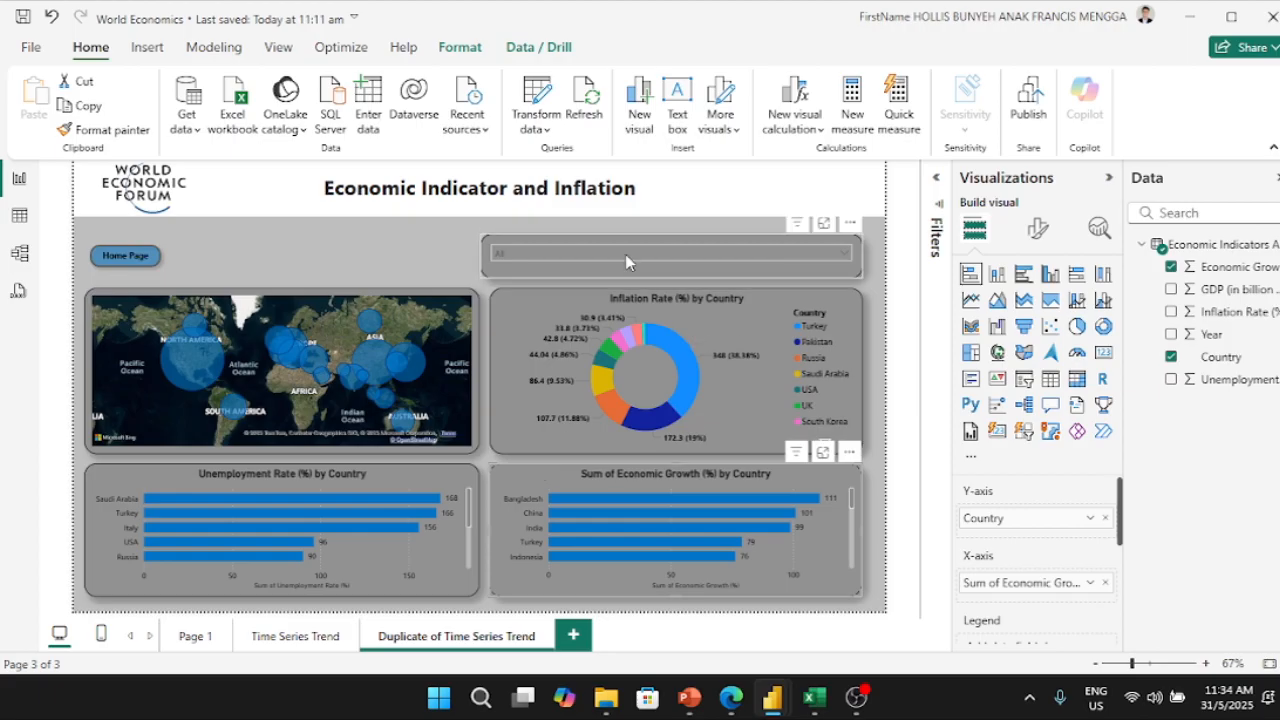
# Step: Compare the page's slicer with the one on the Economic Indicators Across Countries page of the World Economics Forum report
pyautogui.moveTo(772, 697)
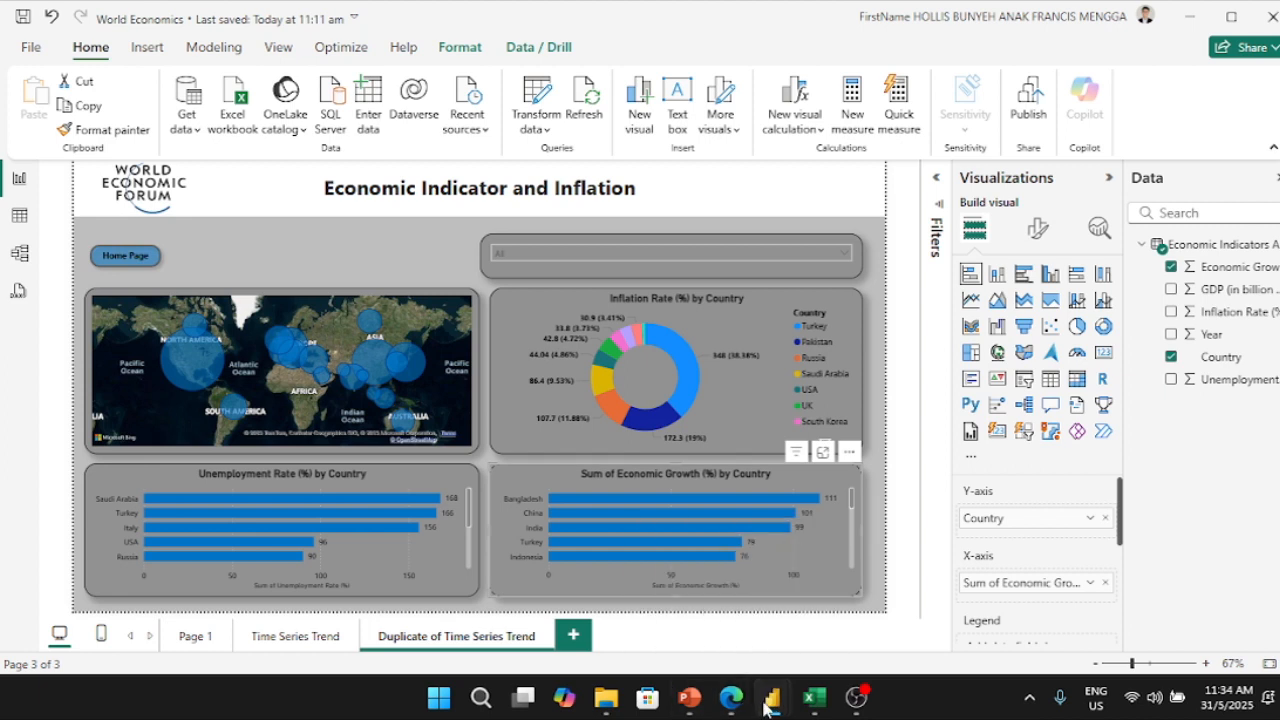
pyautogui.click(700, 636)
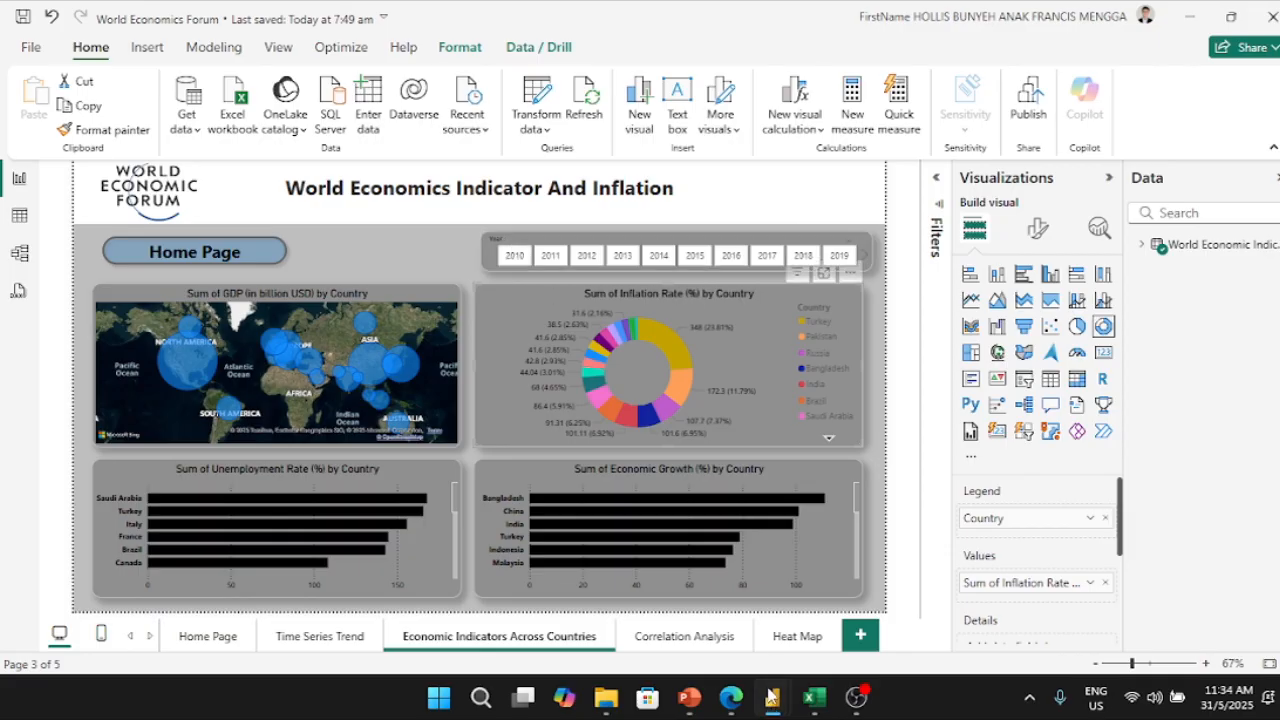
pyautogui.moveTo(772, 697)
pyautogui.click(975, 605)
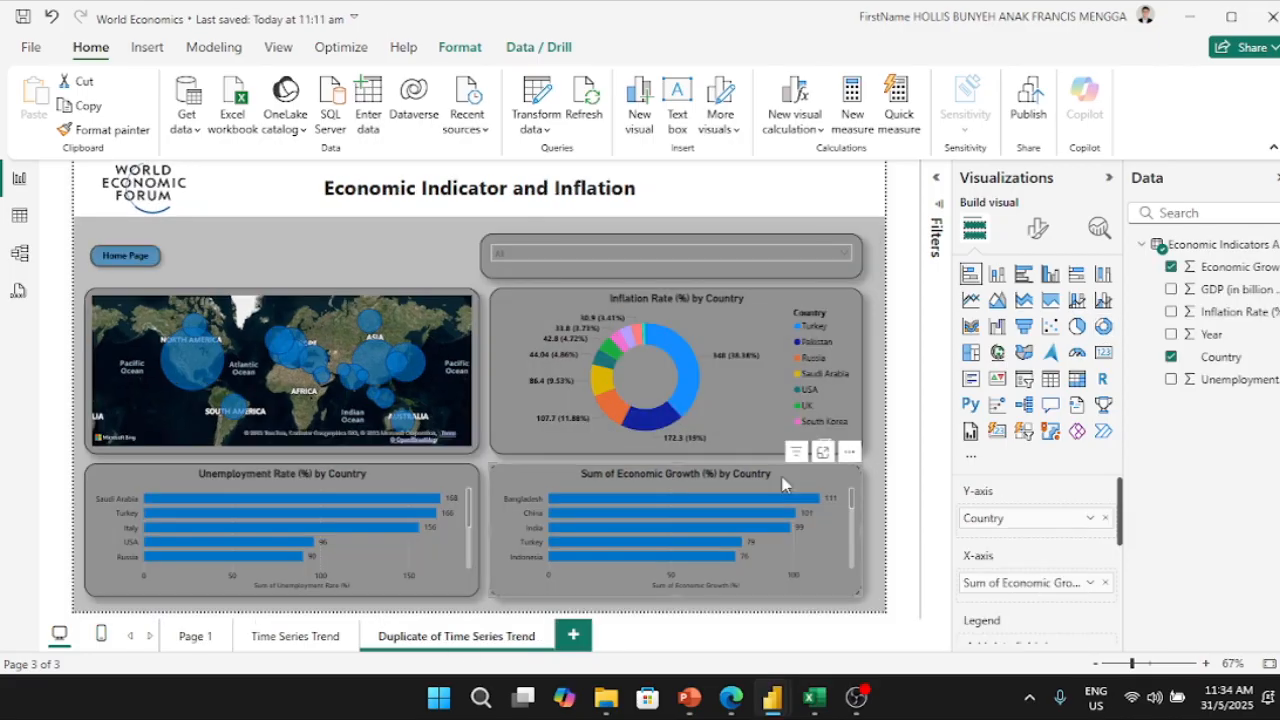
pyautogui.click(579, 262)
pyautogui.click(580, 262)
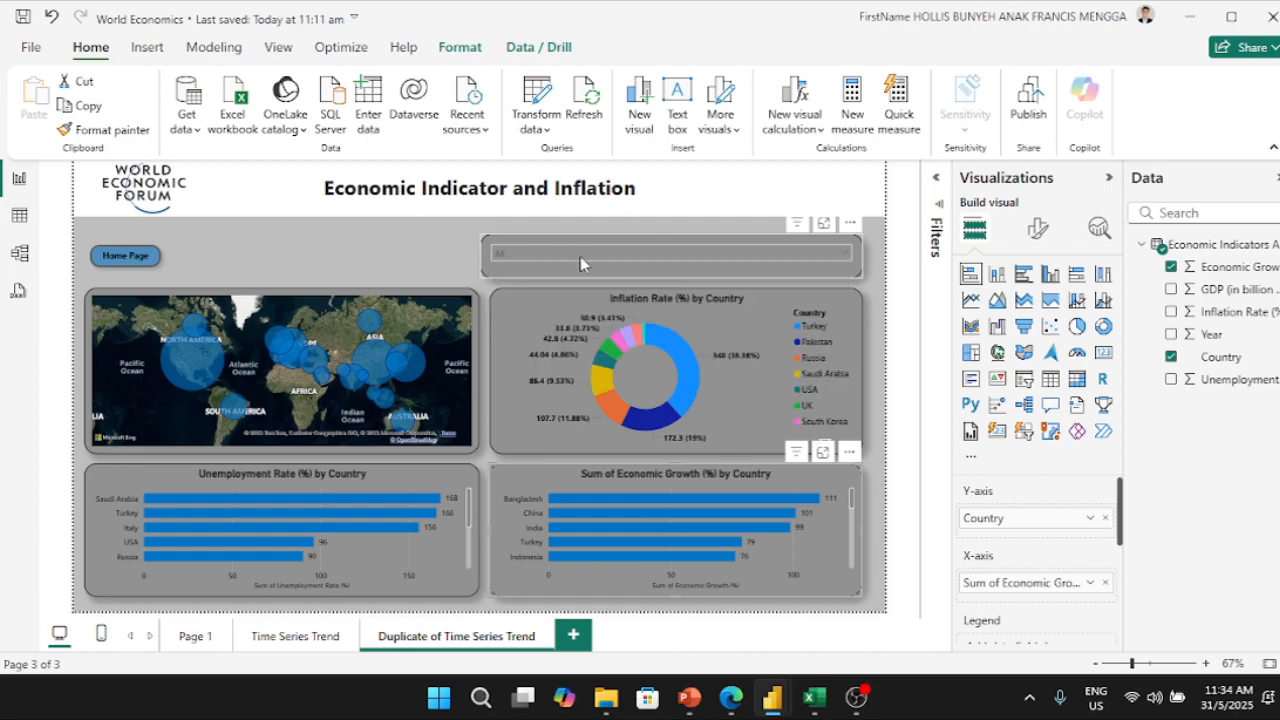
pyautogui.click(570, 244)
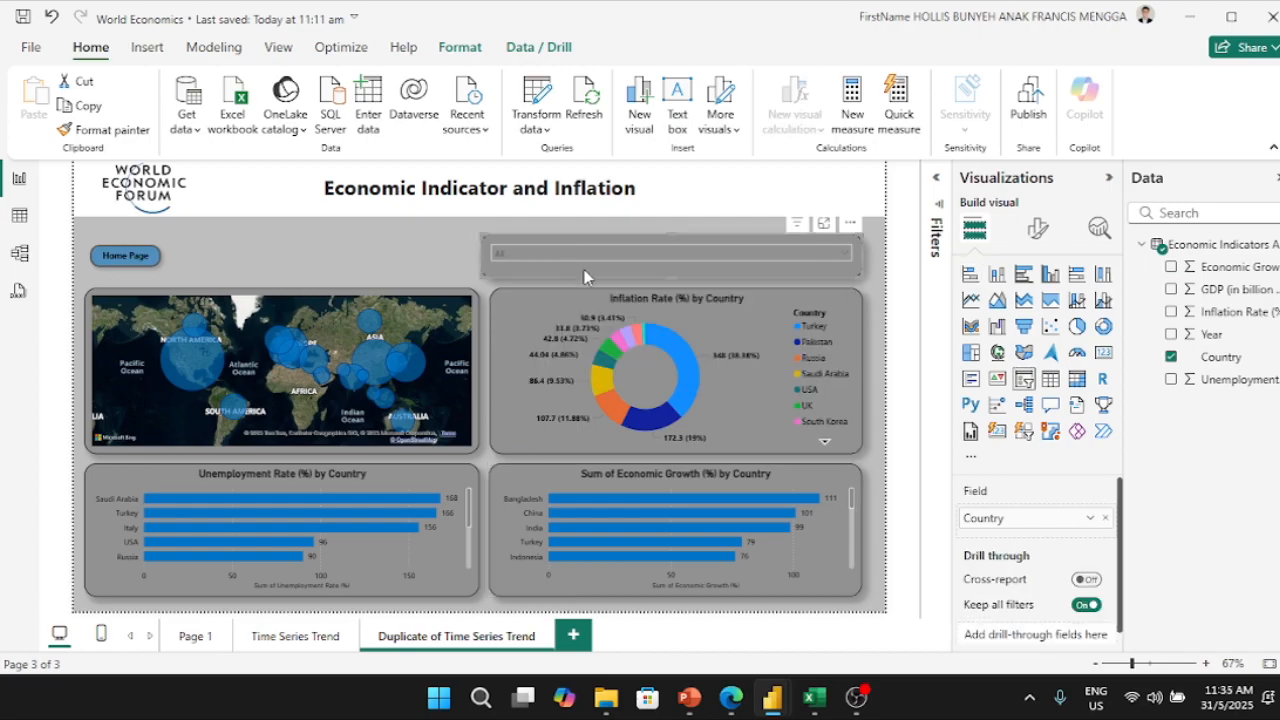
pyautogui.moveTo(774, 694)
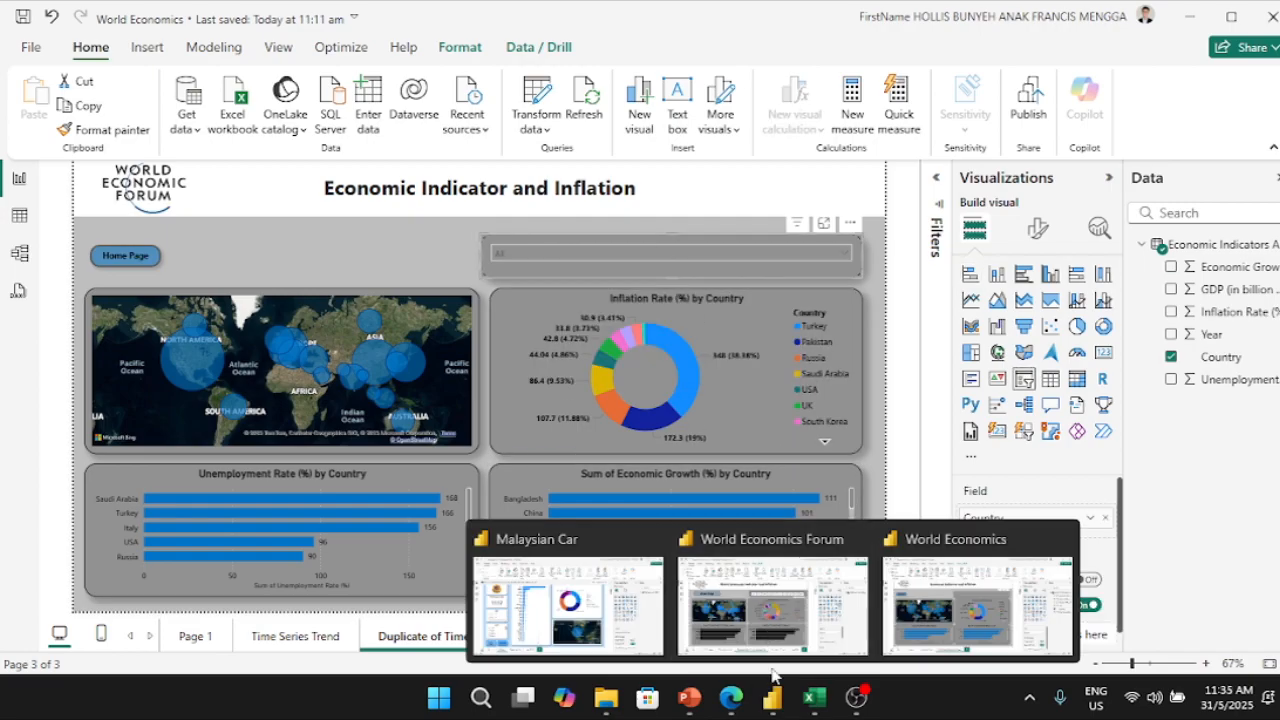
pyautogui.click(772, 625)
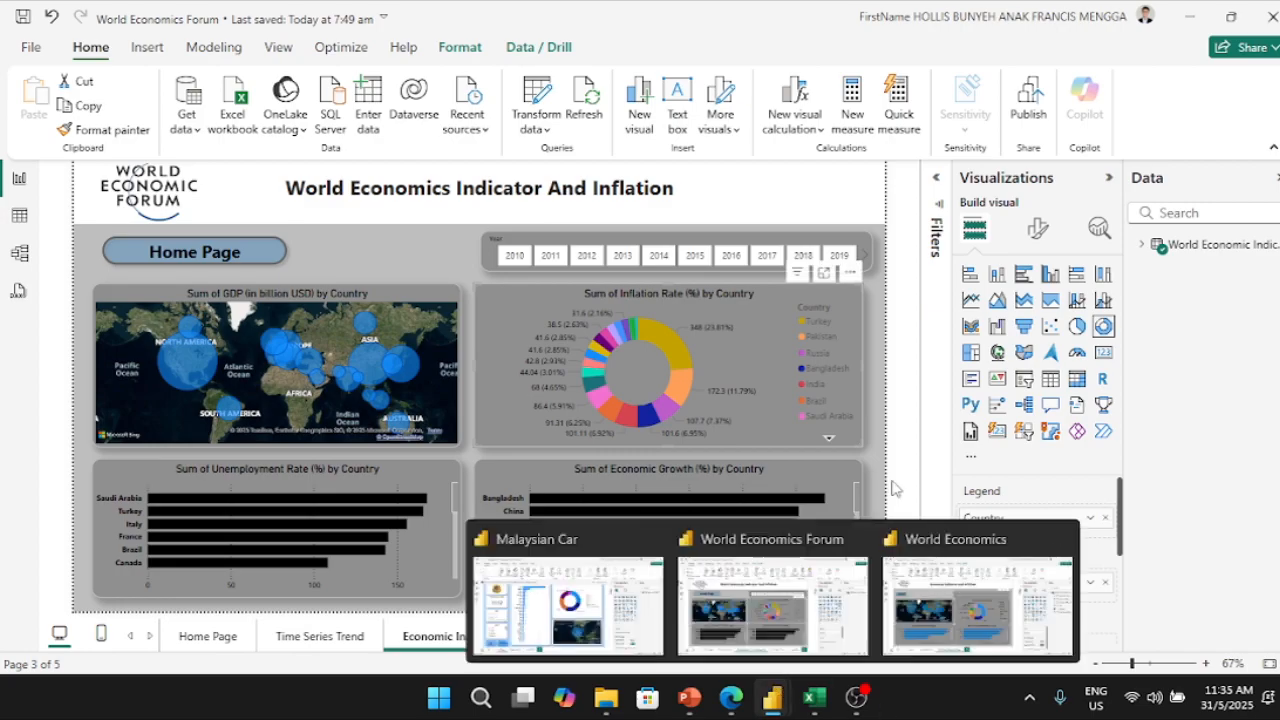
pyautogui.click(974, 612)
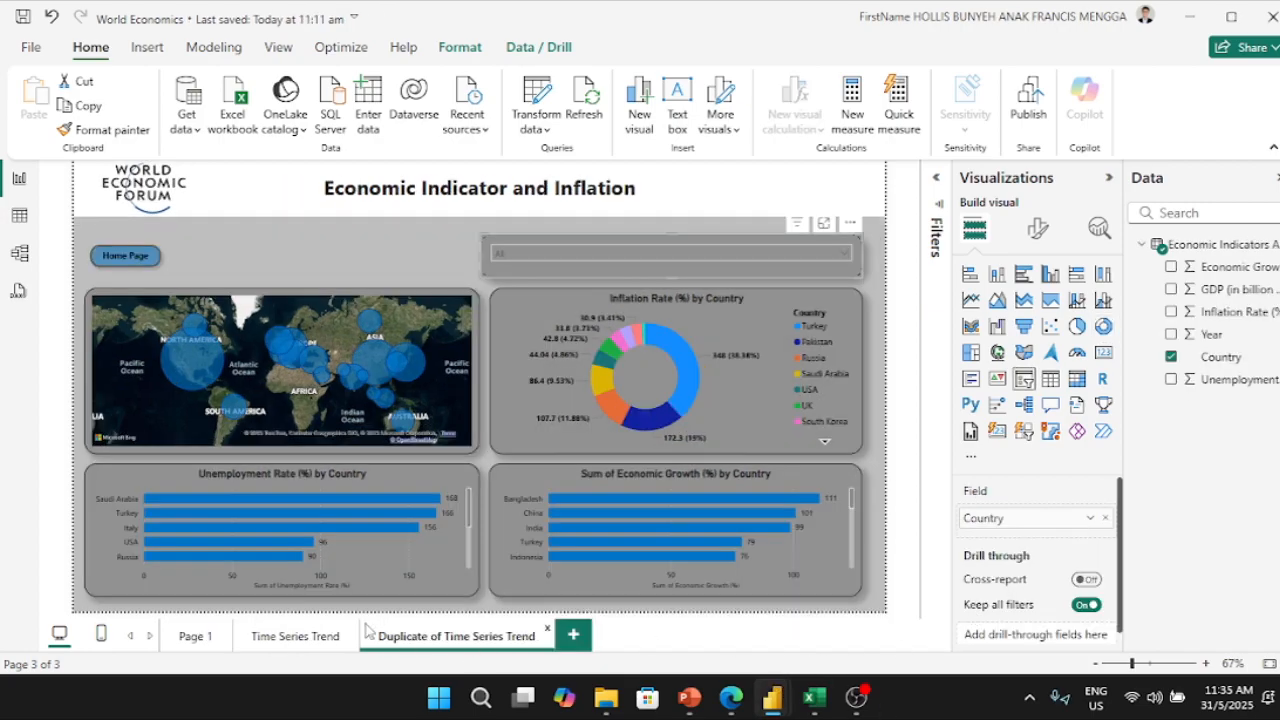
pyautogui.click(195, 642)
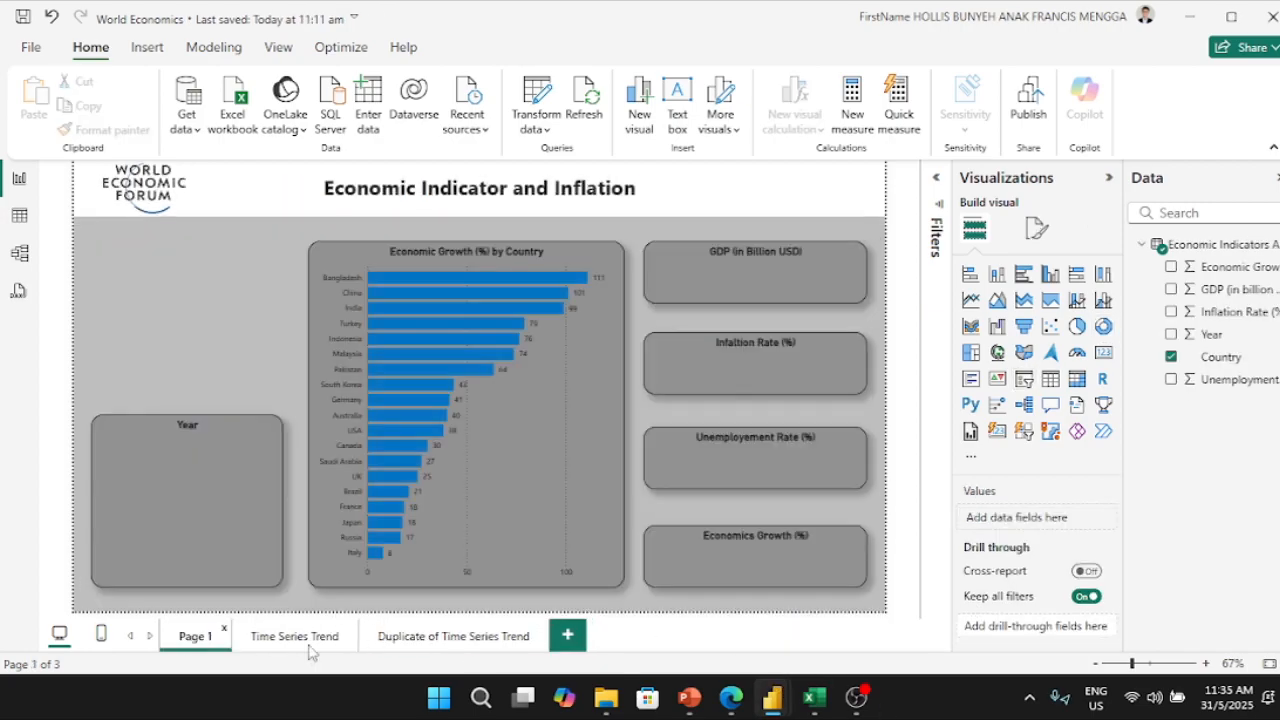
pyautogui.click(458, 640)
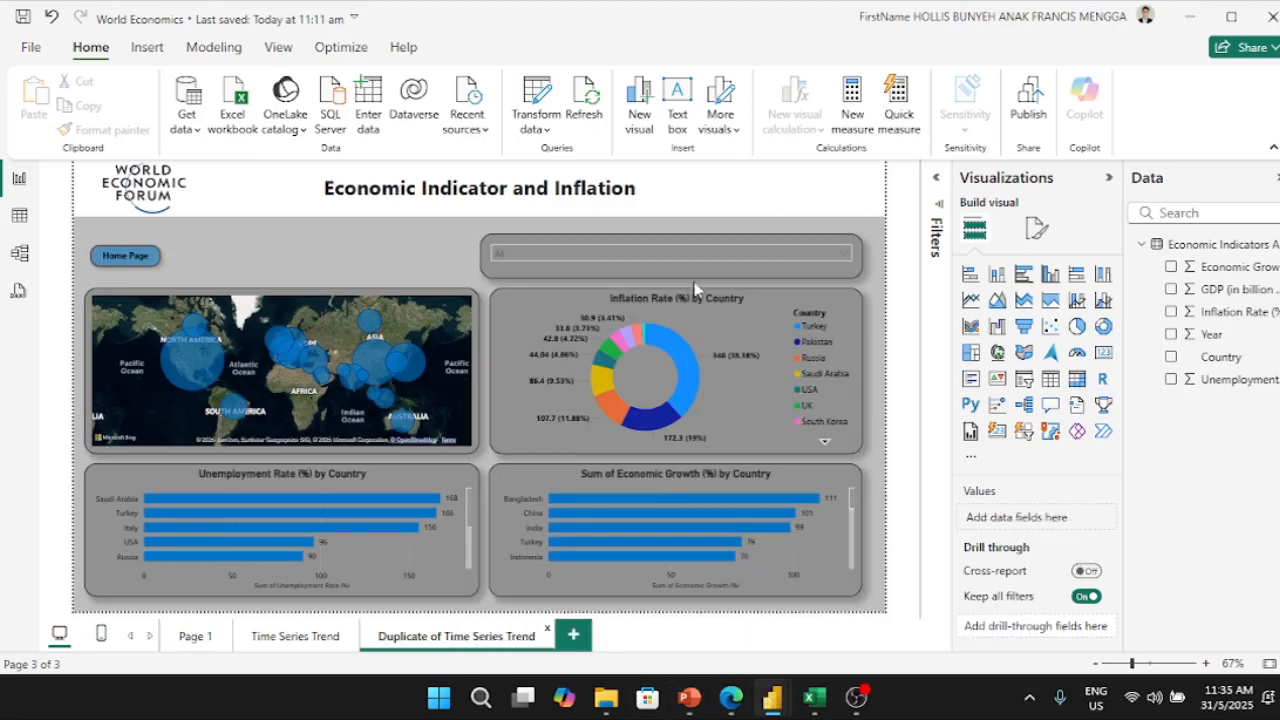
# Step: Replace Country with Year in the slicer above the inflation donut and set the slicer style to Tile
pyautogui.click(697, 273)
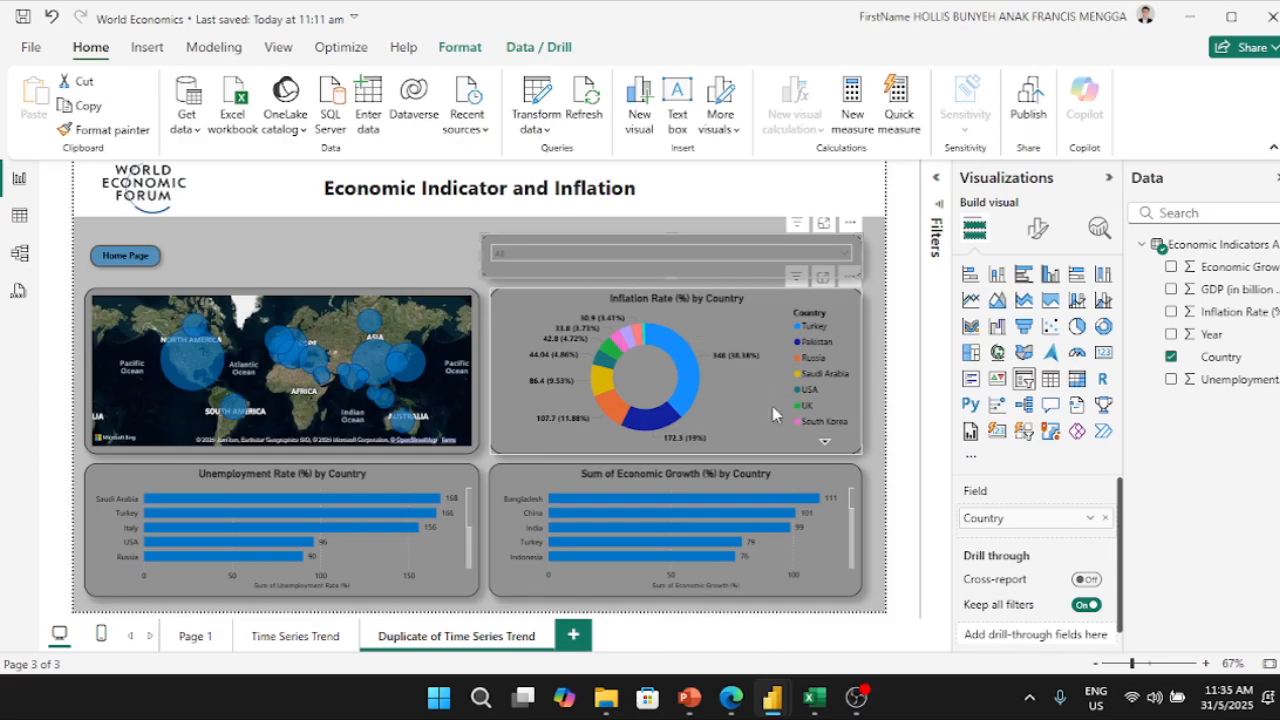
pyautogui.click(1105, 518)
pyautogui.moveTo(1214, 340); pyautogui.dragTo(1058, 538)
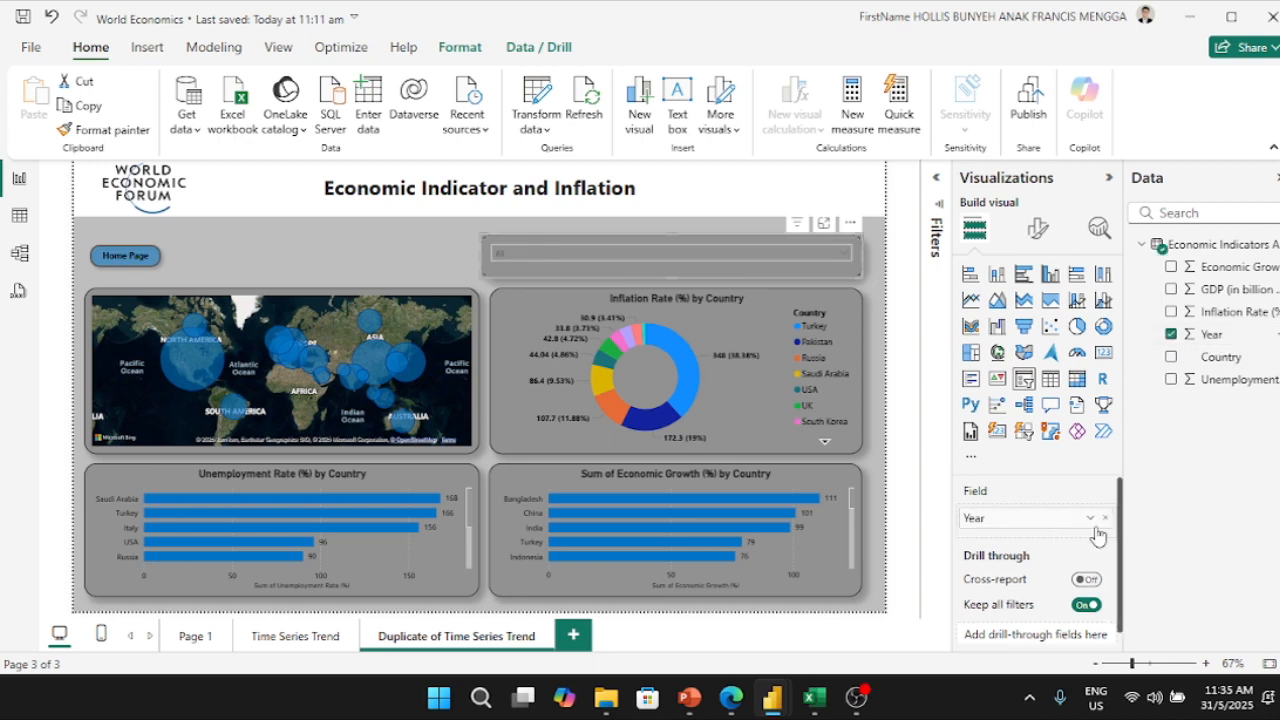
pyautogui.click(1037, 229)
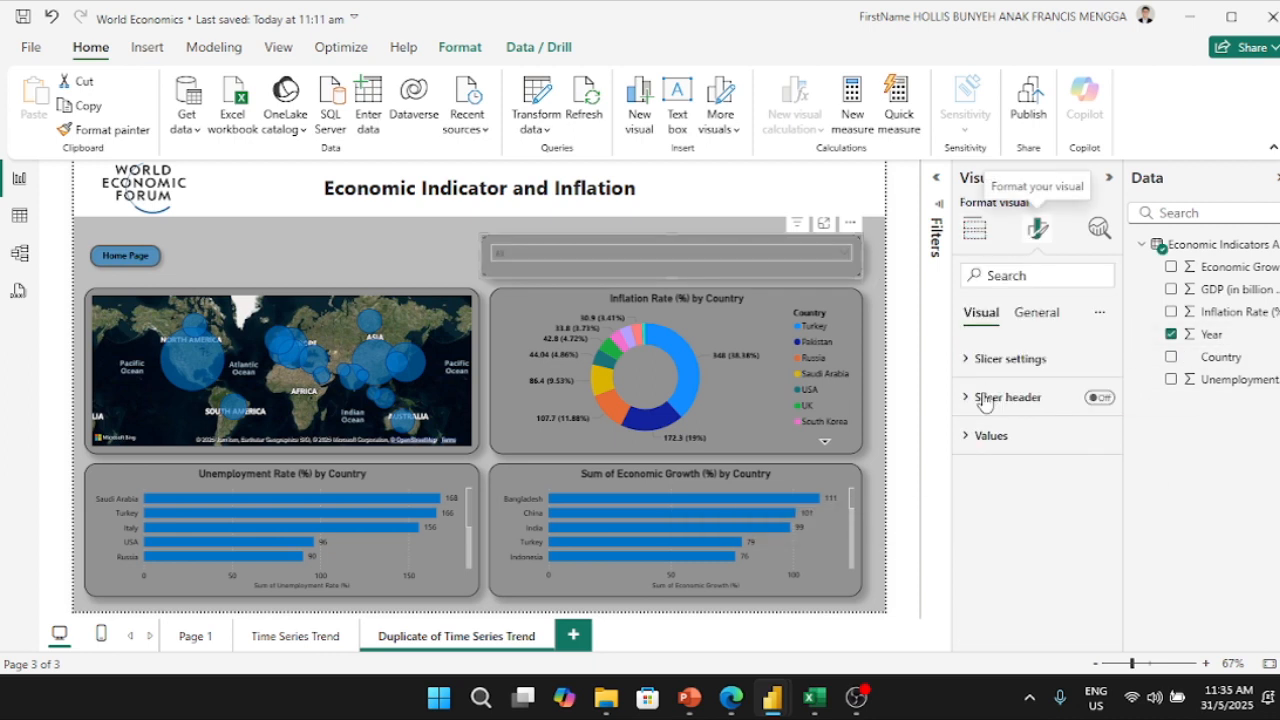
pyautogui.click(1047, 359)
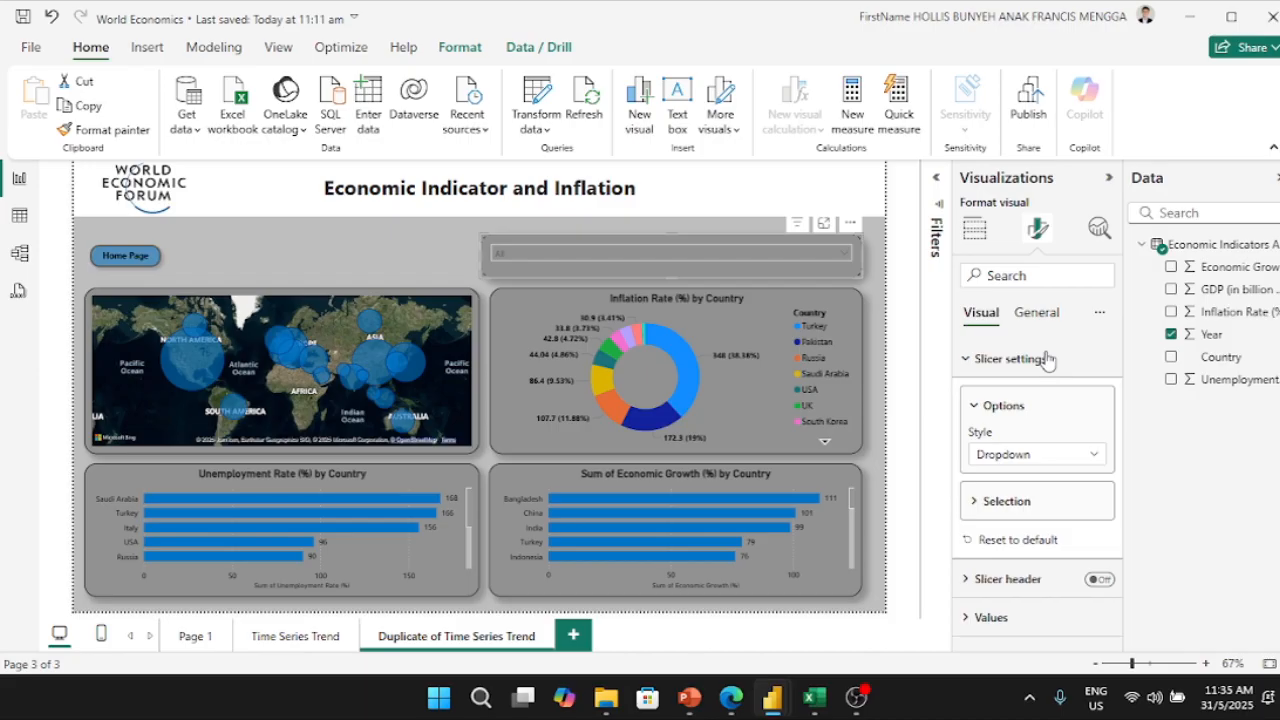
pyautogui.click(1087, 463)
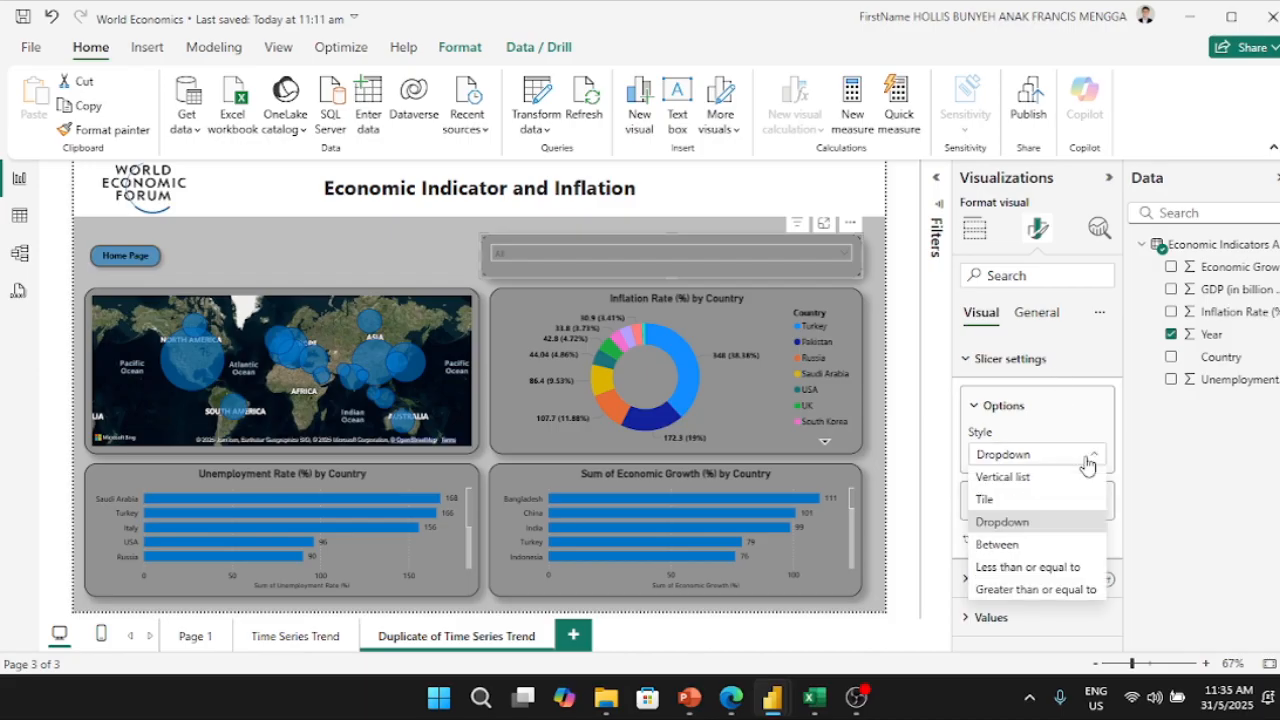
pyautogui.click(1060, 500)
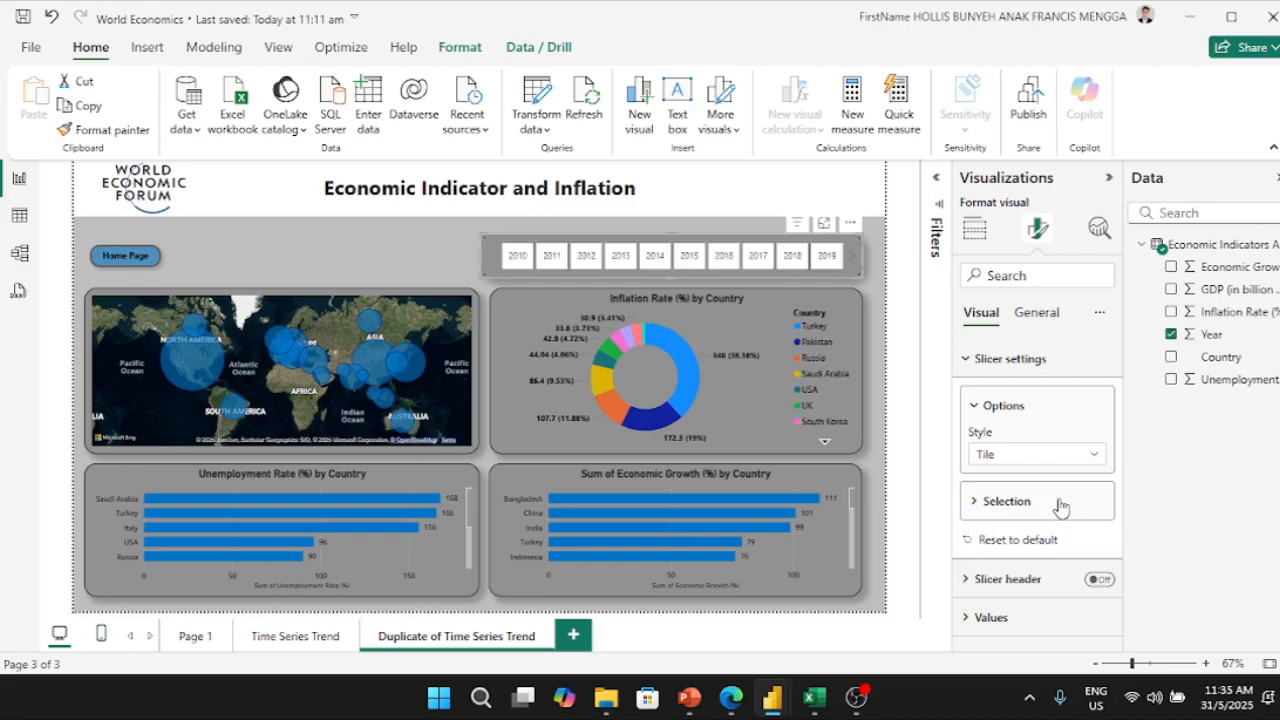
# Step: Test the year slicer by filtering the page by individual years between 2010 and 2019, and clear the selection
pyautogui.click(835, 257)
pyautogui.click(792, 256)
pyautogui.click(767, 257)
pyautogui.click(724, 257)
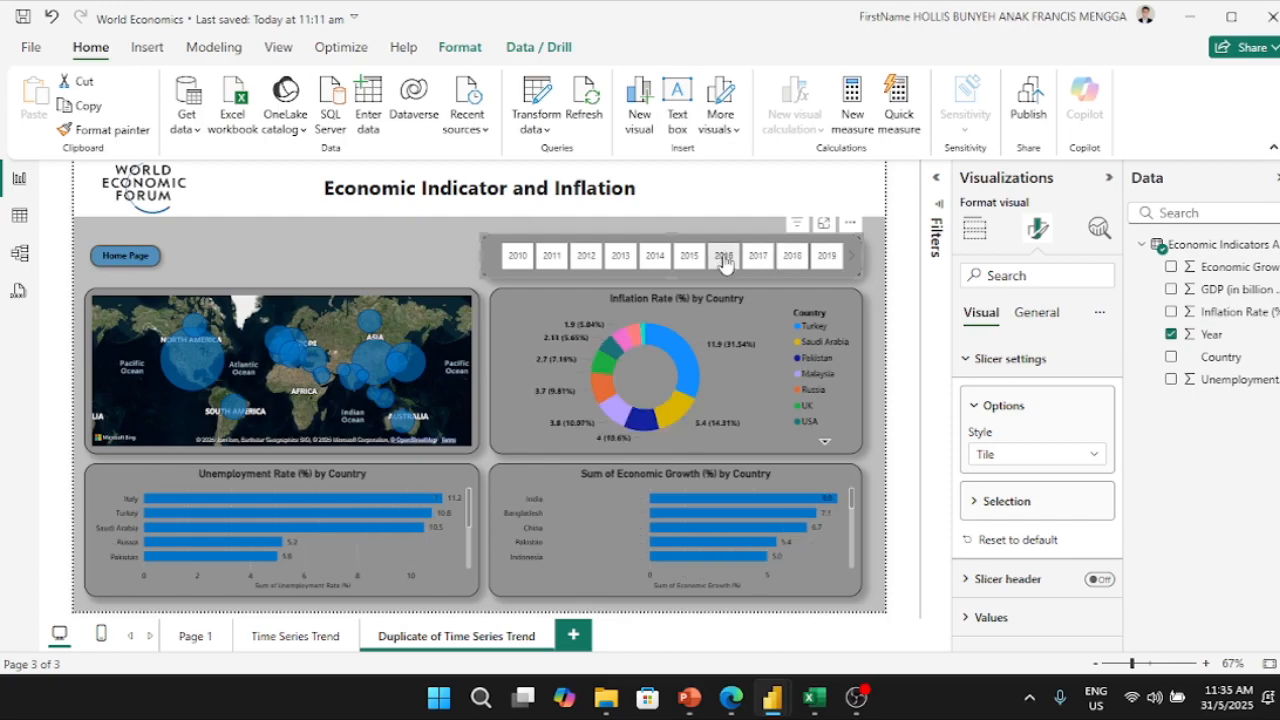
pyautogui.click(655, 257)
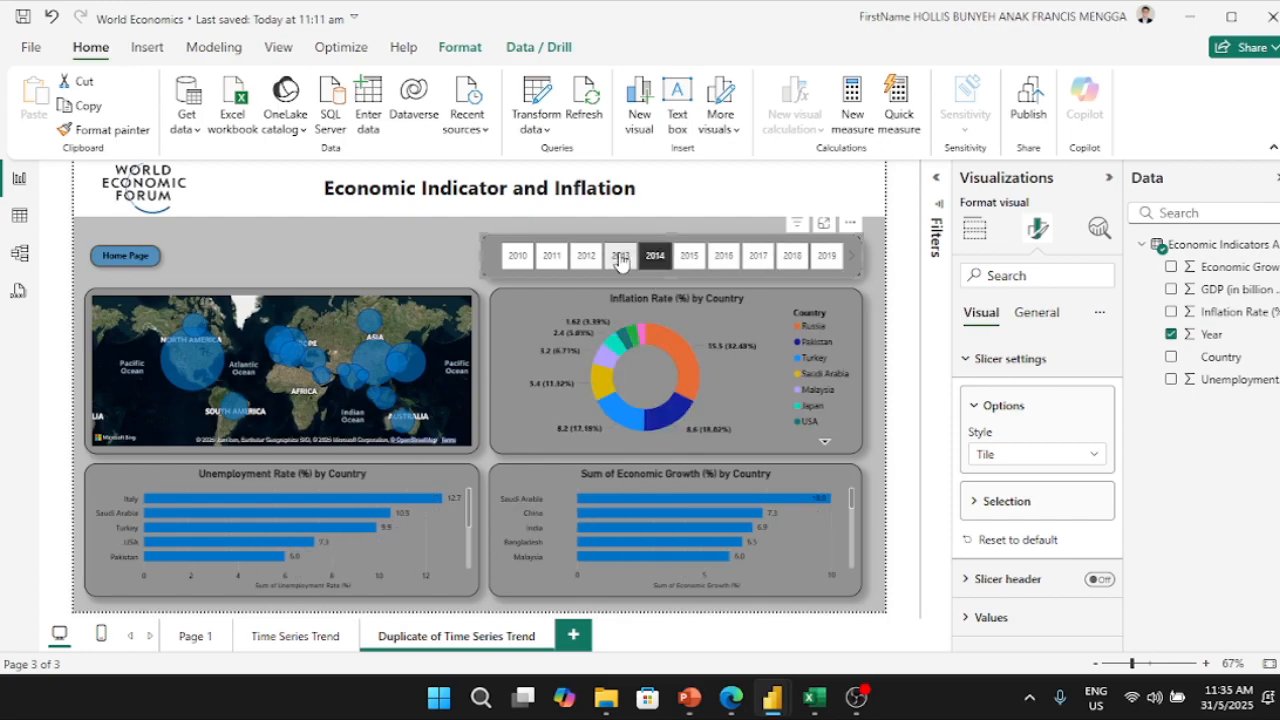
pyautogui.click(620, 257)
pyautogui.click(586, 257)
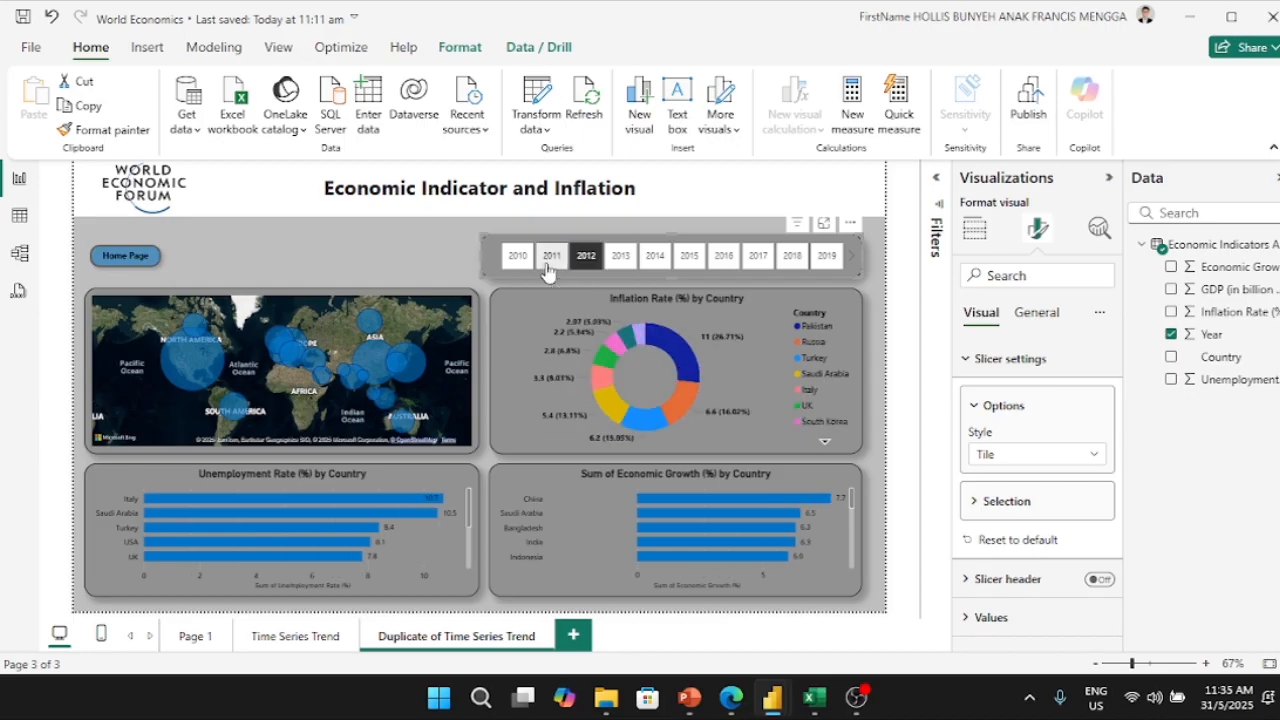
pyautogui.click(547, 265)
pyautogui.click(520, 258)
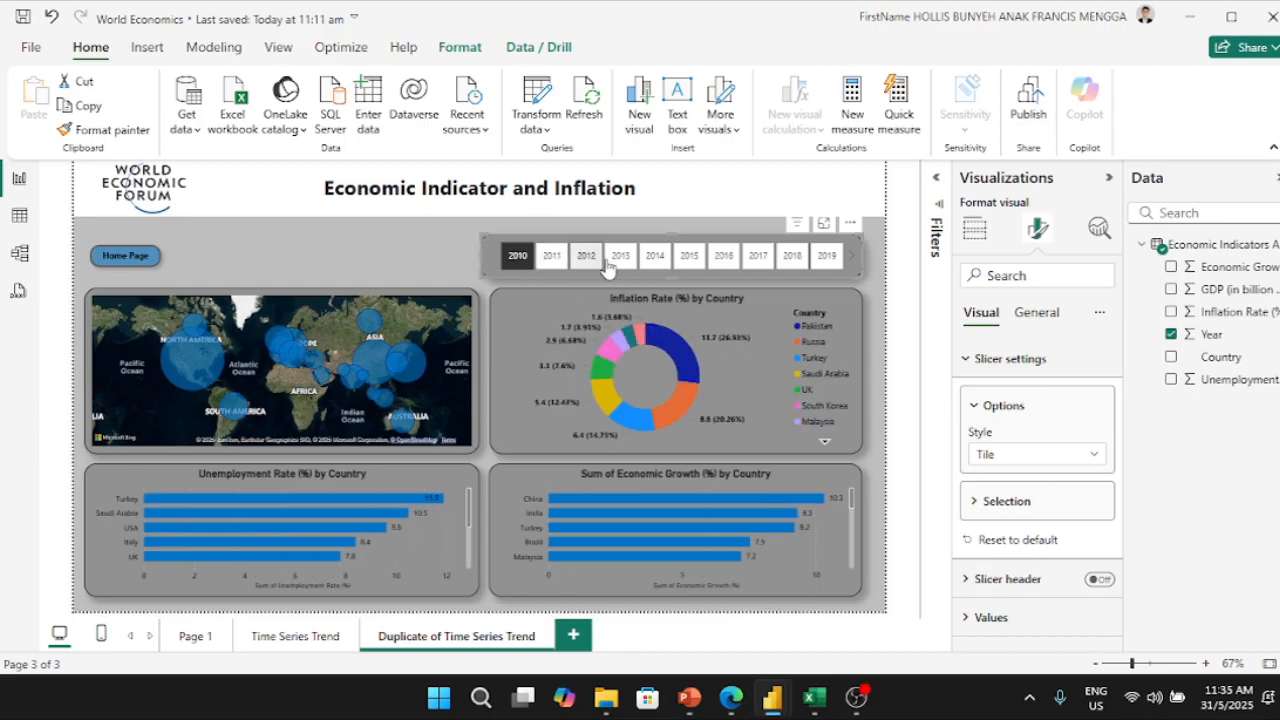
pyautogui.click(831, 265)
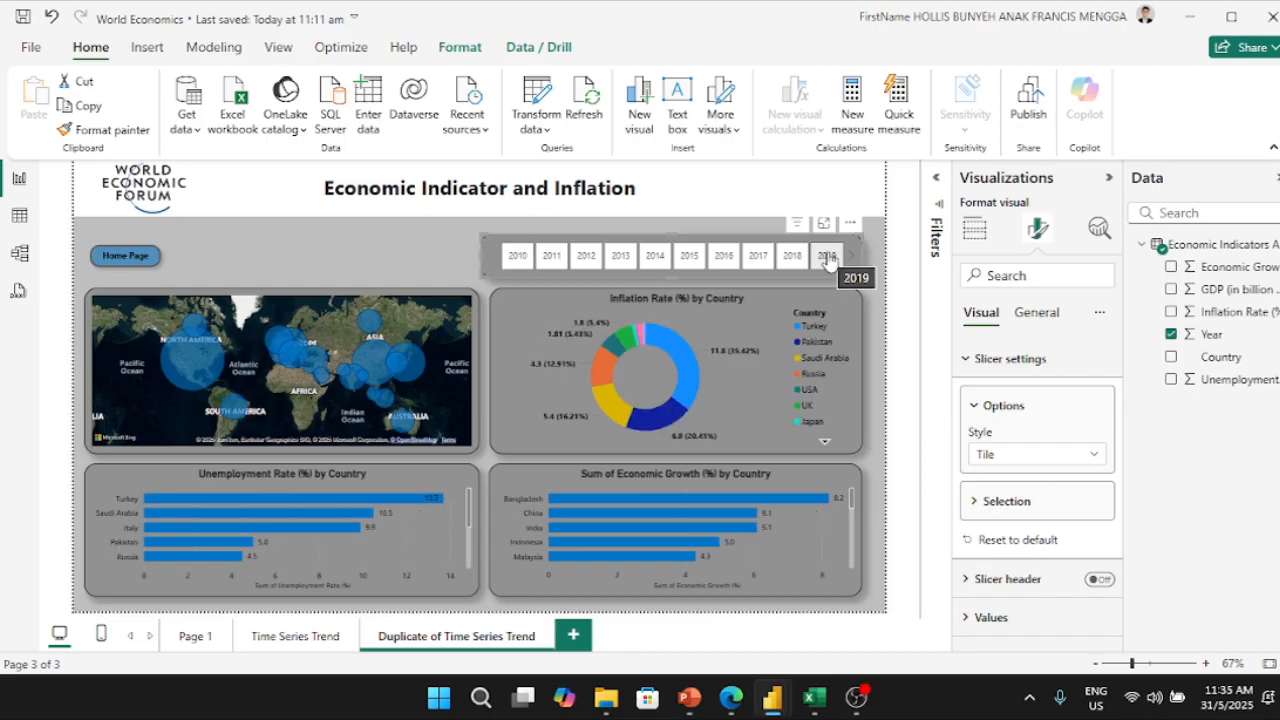
pyautogui.click(828, 258)
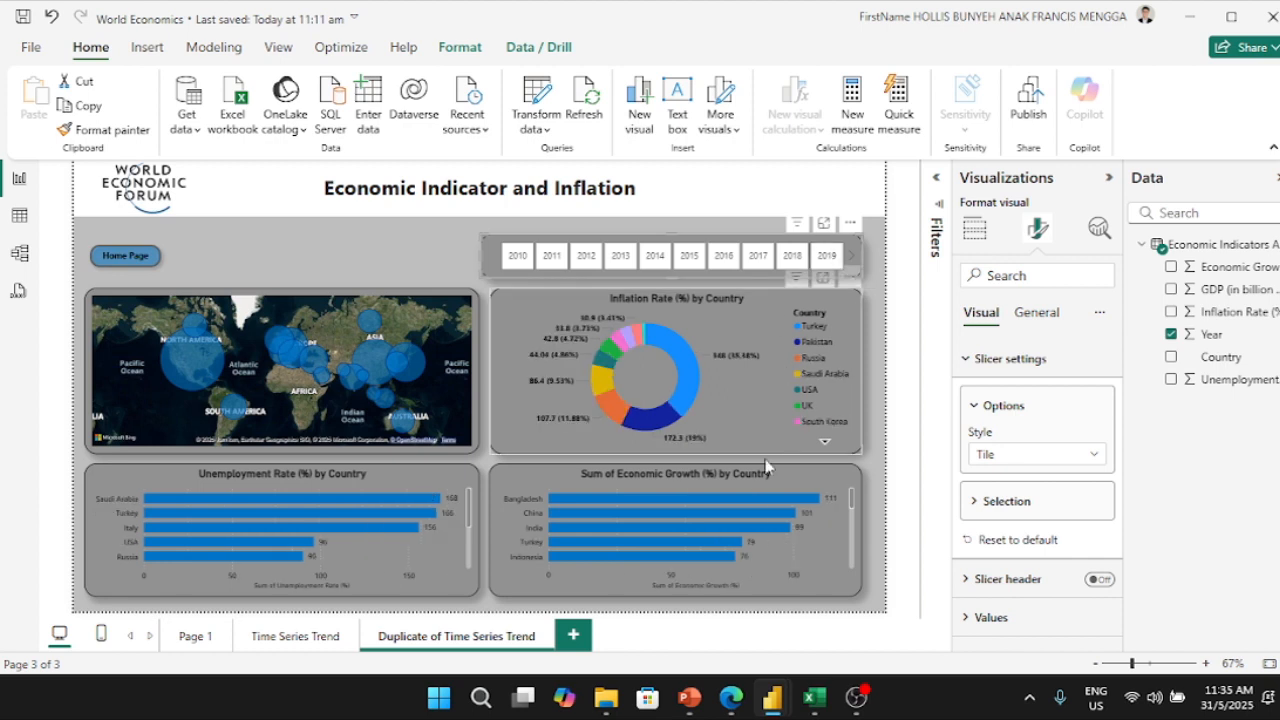
# Step: Examine the Correlation Analysis page and the page names in the World Economics Forum report, and return to the World Economics report
pyautogui.moveTo(776, 697)
pyautogui.click(773, 600)
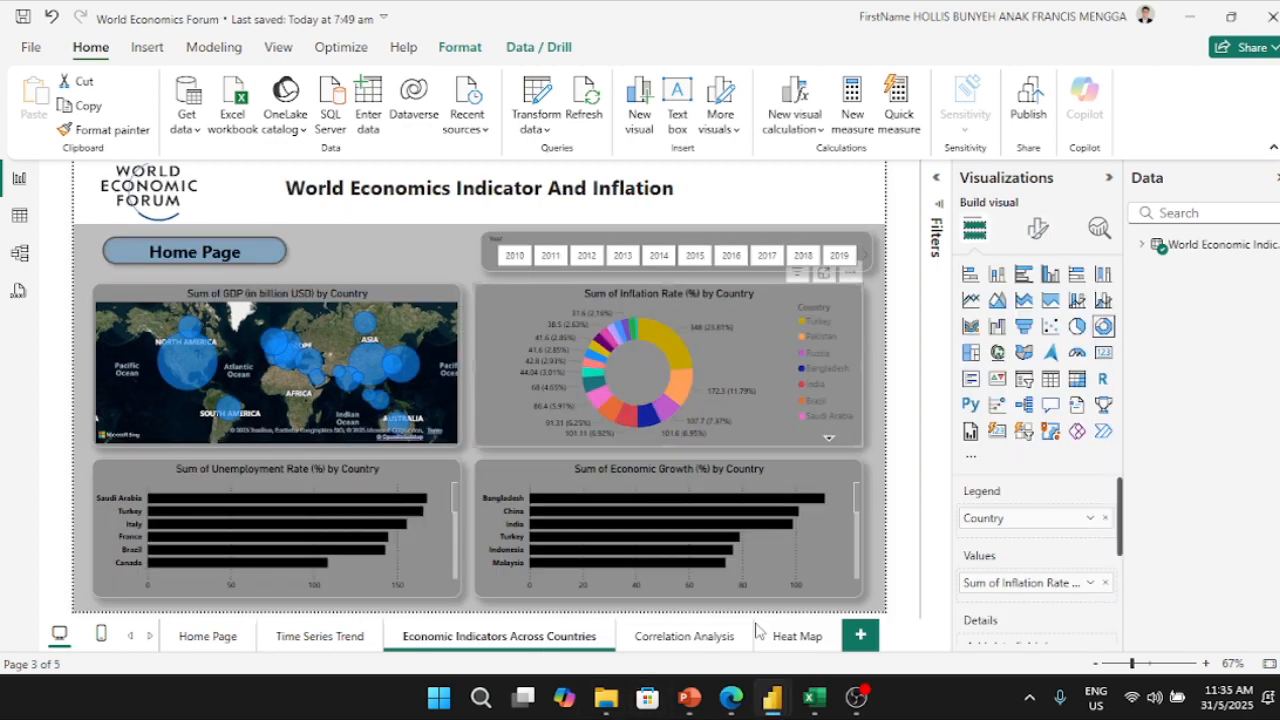
pyautogui.click(699, 640)
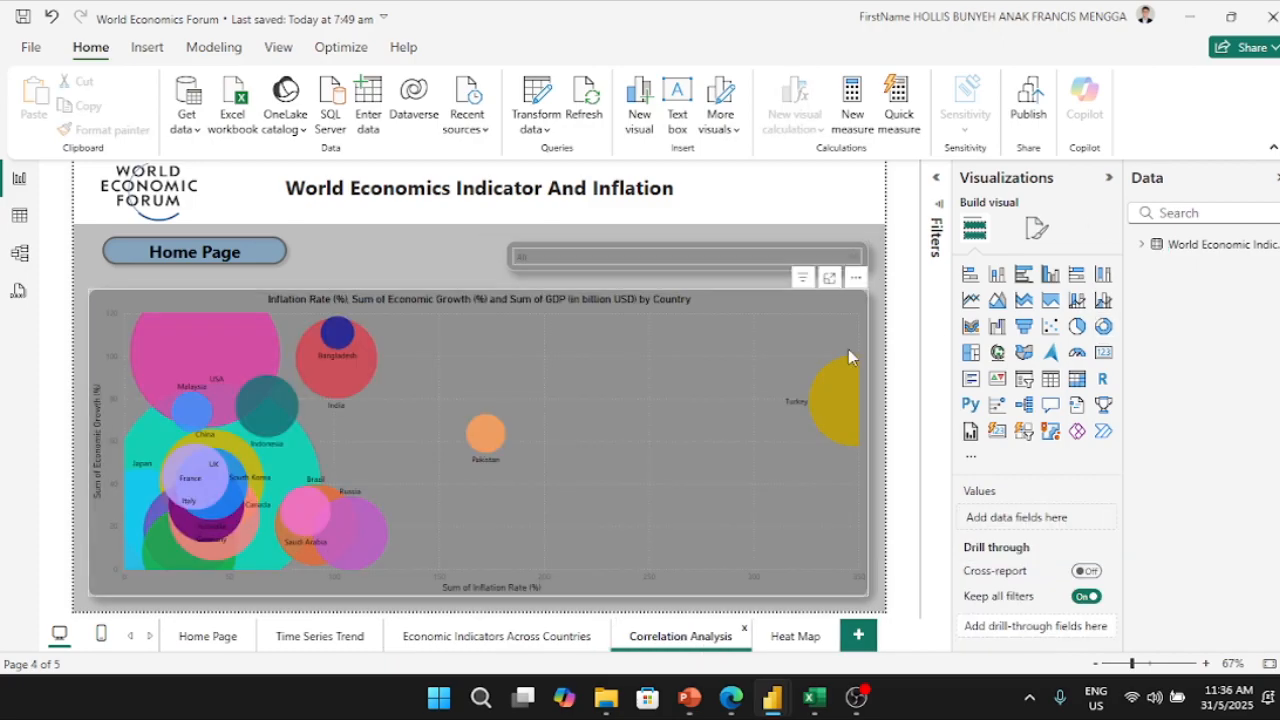
pyautogui.click(1189, 17)
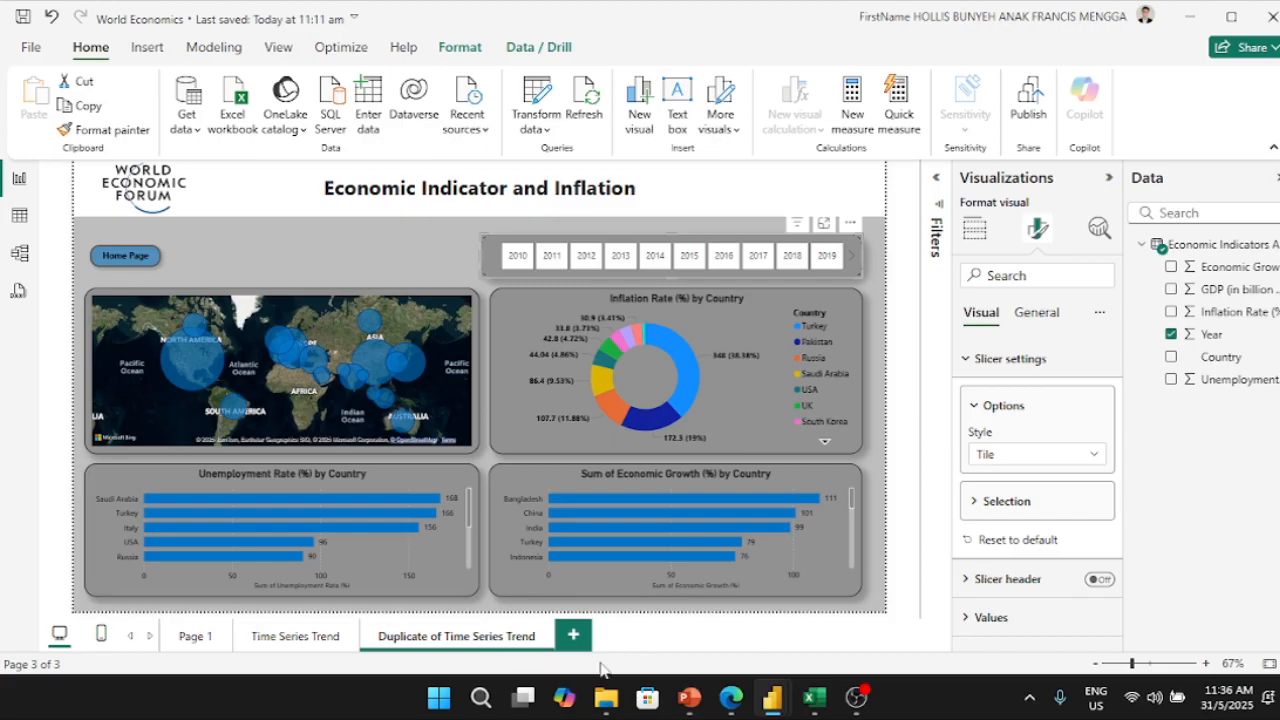
pyautogui.moveTo(770, 700)
pyautogui.click(770, 650)
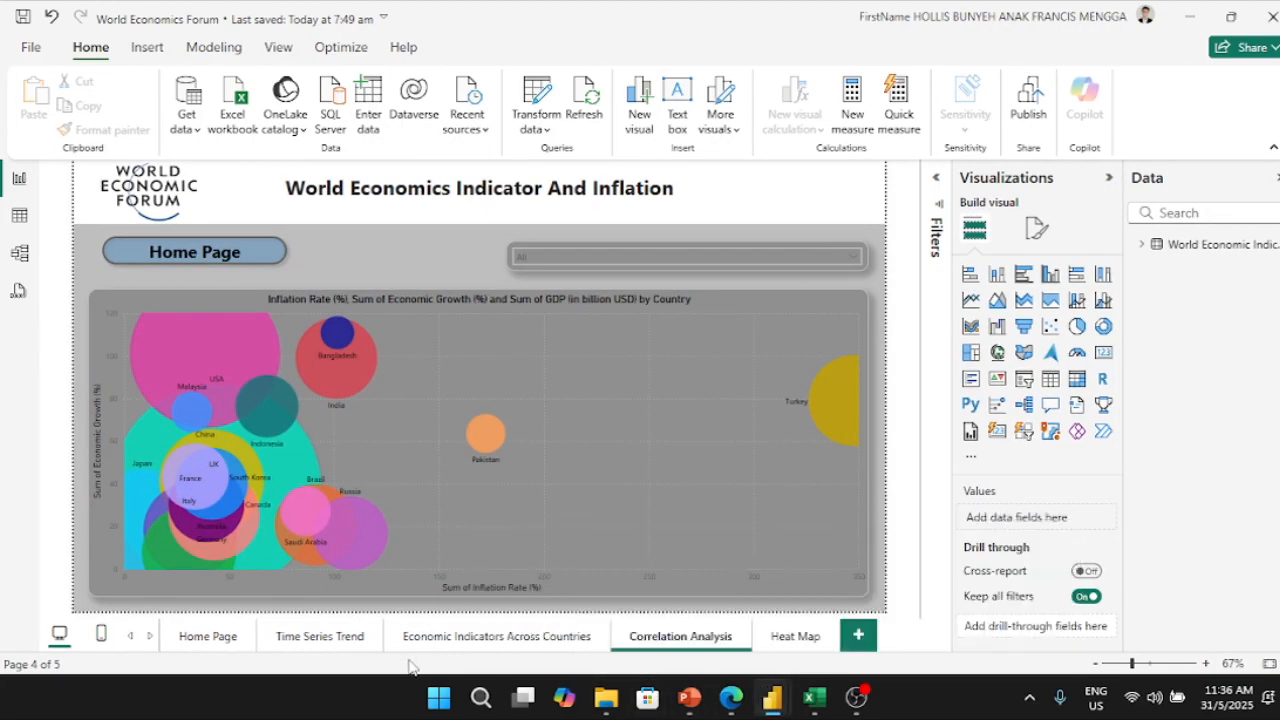
pyautogui.click(1191, 17)
# Step: Rename the duplicated Time Series Trend page as Economics Indicators Accross Countries
pyautogui.rightClick(427, 633)
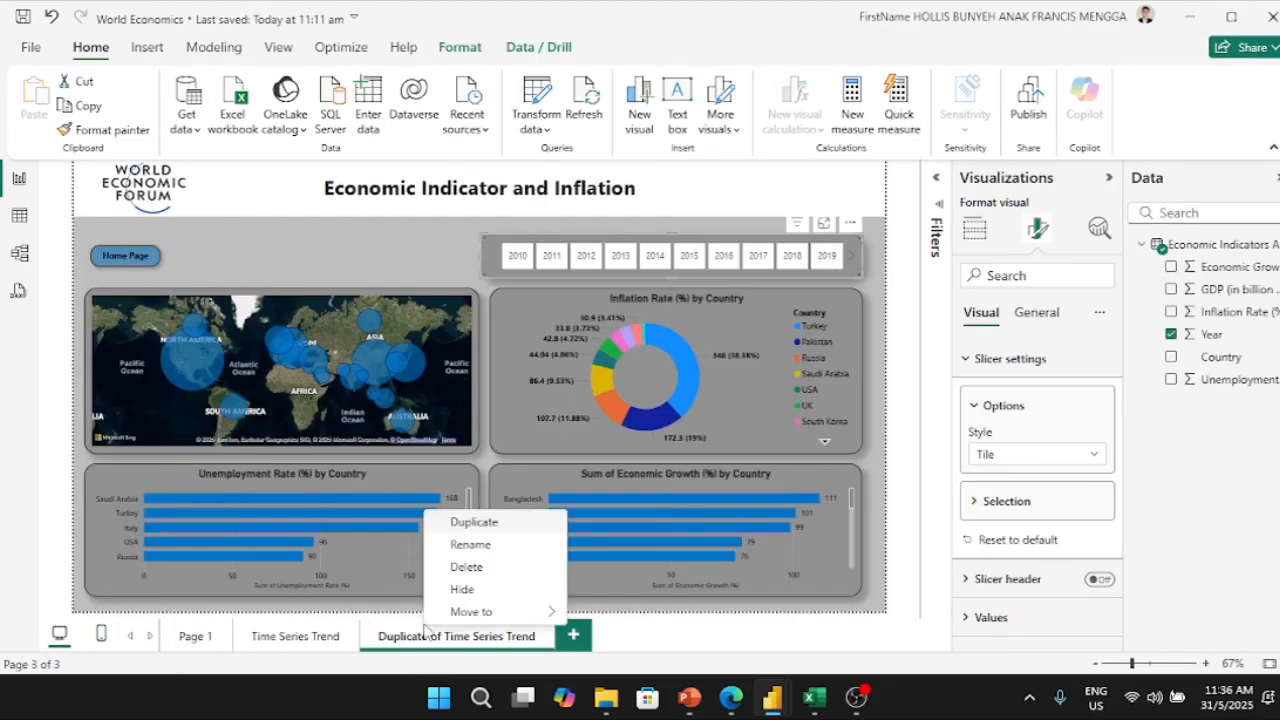
pyautogui.click(462, 543)
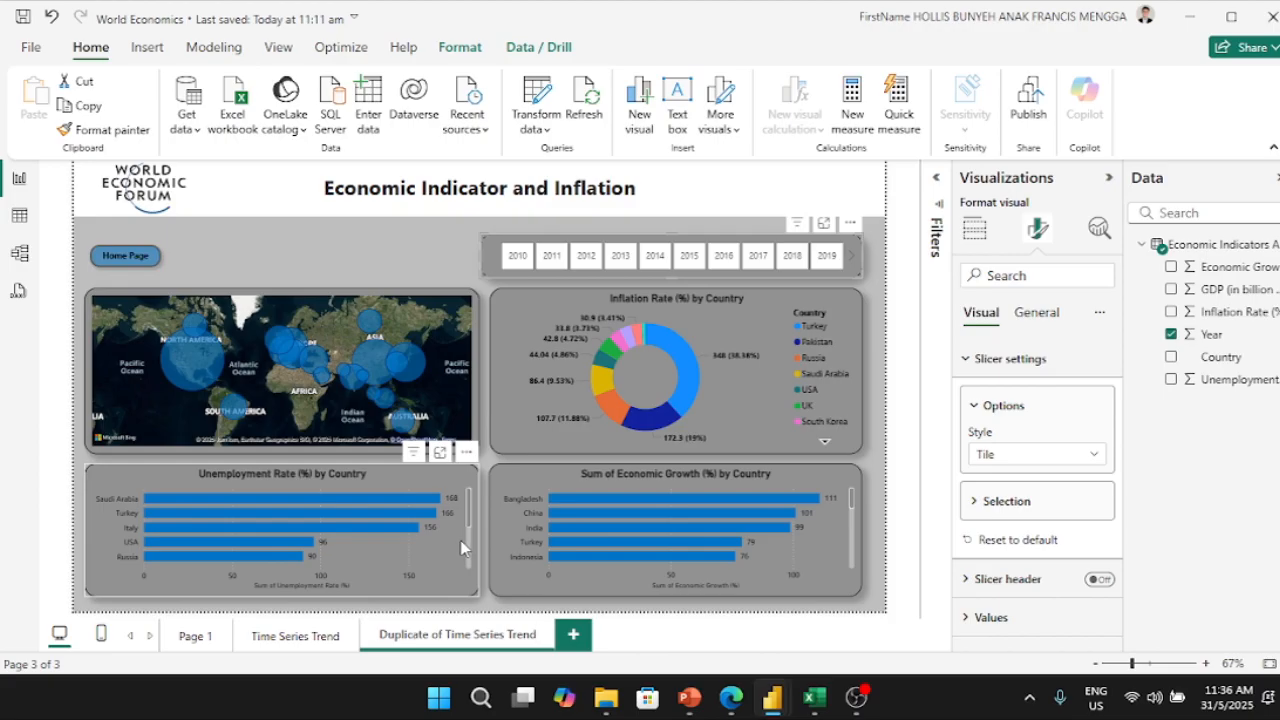
pyautogui.hotkey('ctrl', 'a')
pyautogui.write('Ec')
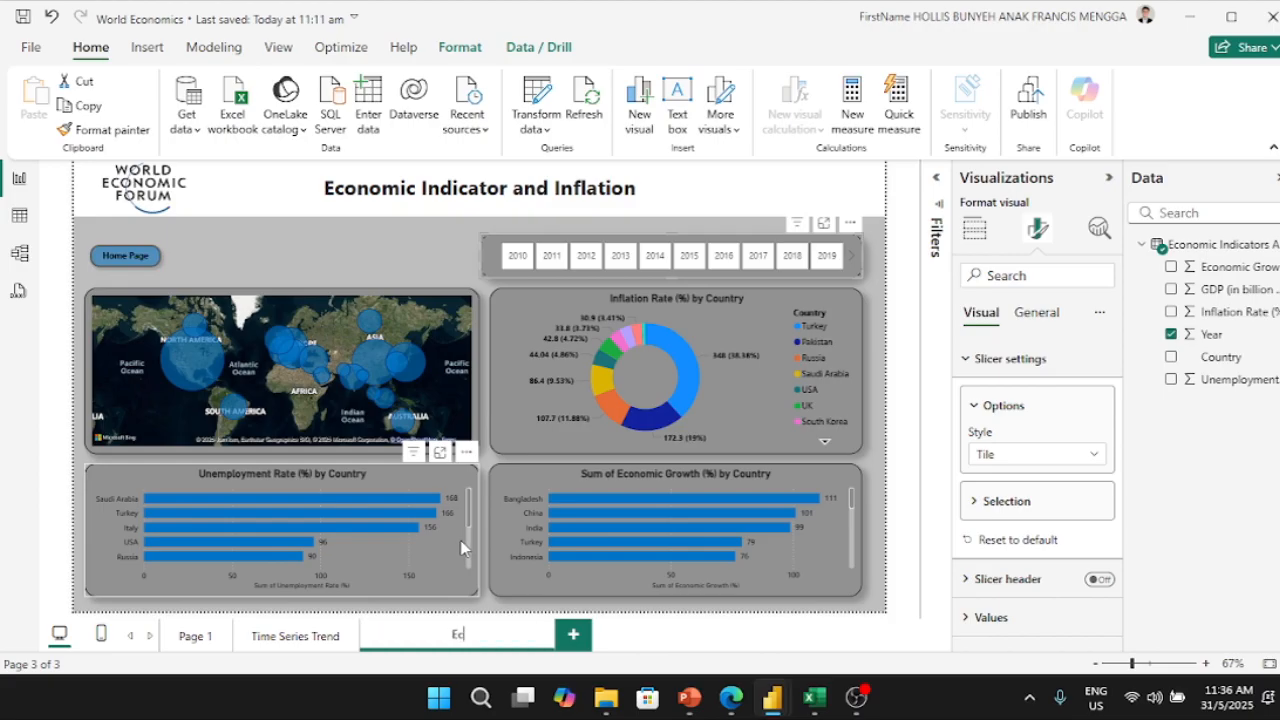
pyautogui.write('onomics Indicators Ac')
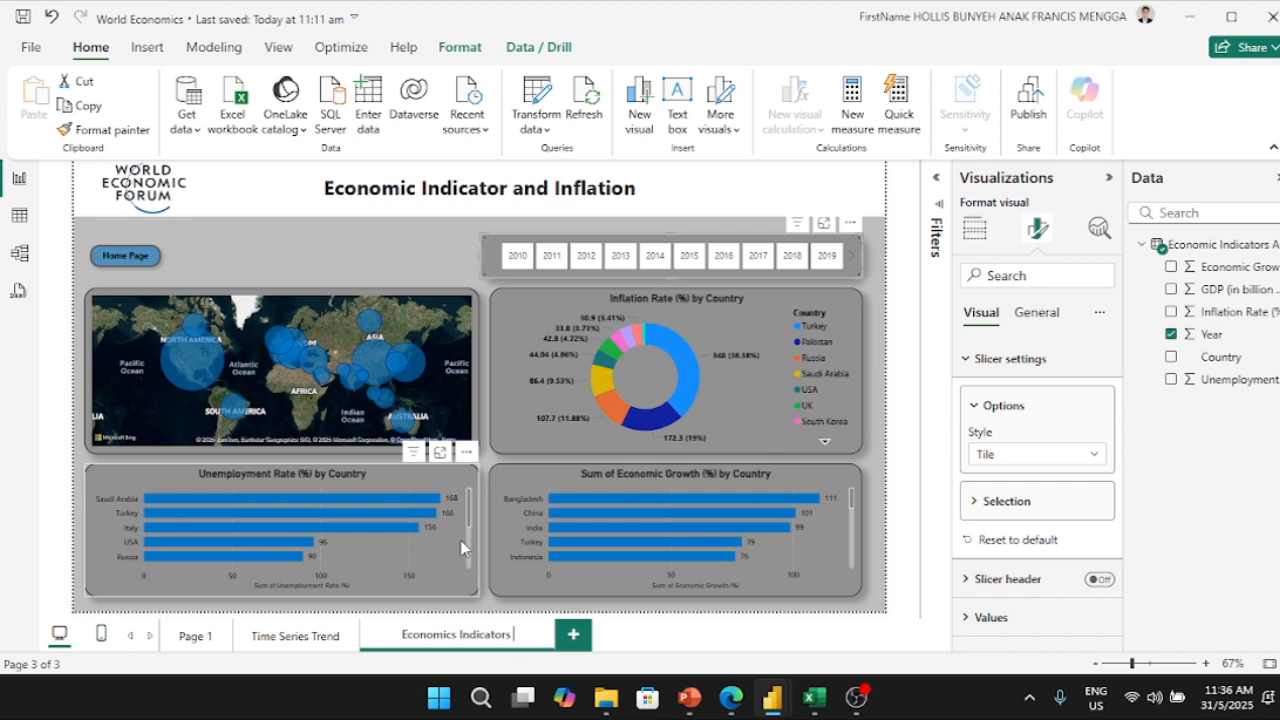
pyautogui.write('cr')
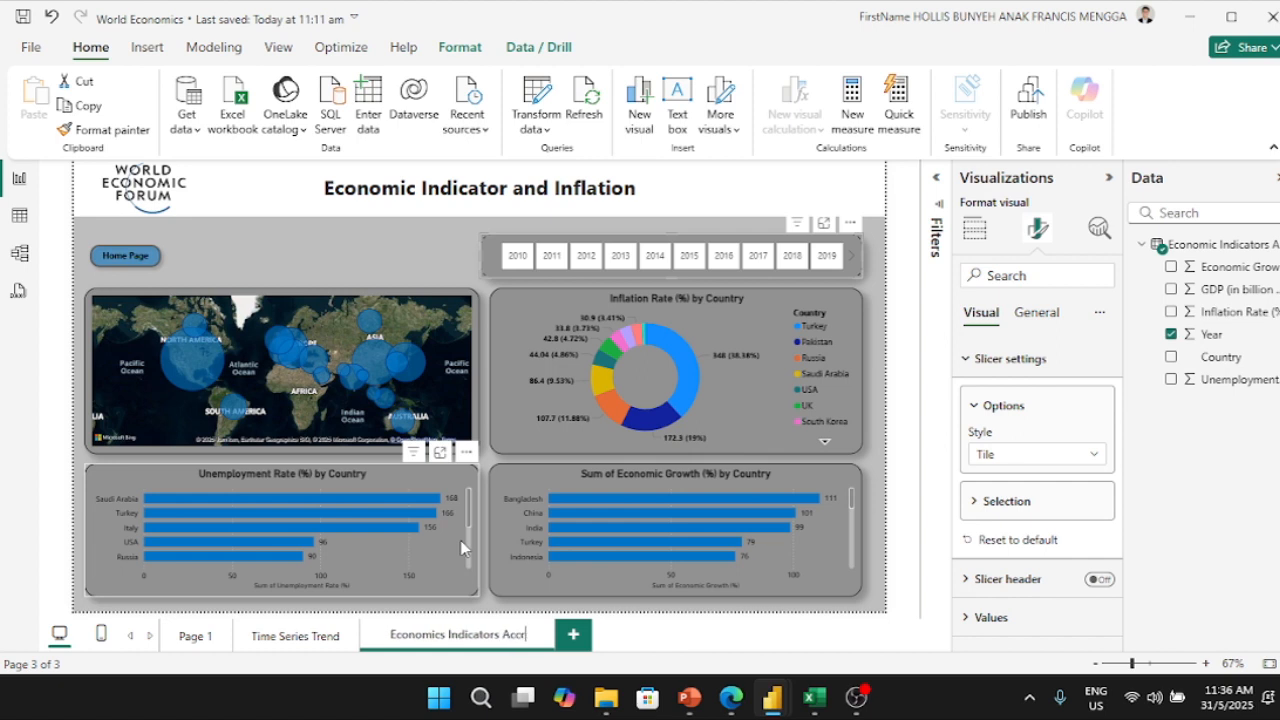
pyautogui.write('oss Countries')
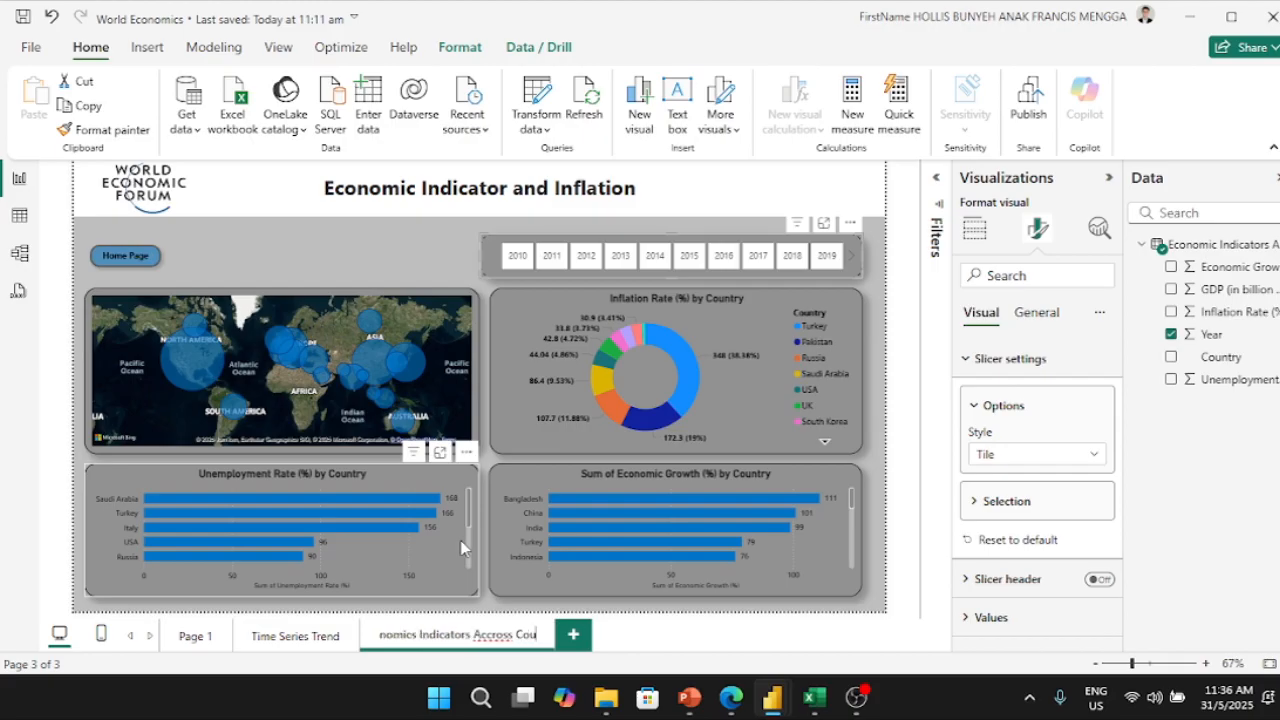
pyautogui.press('Return')
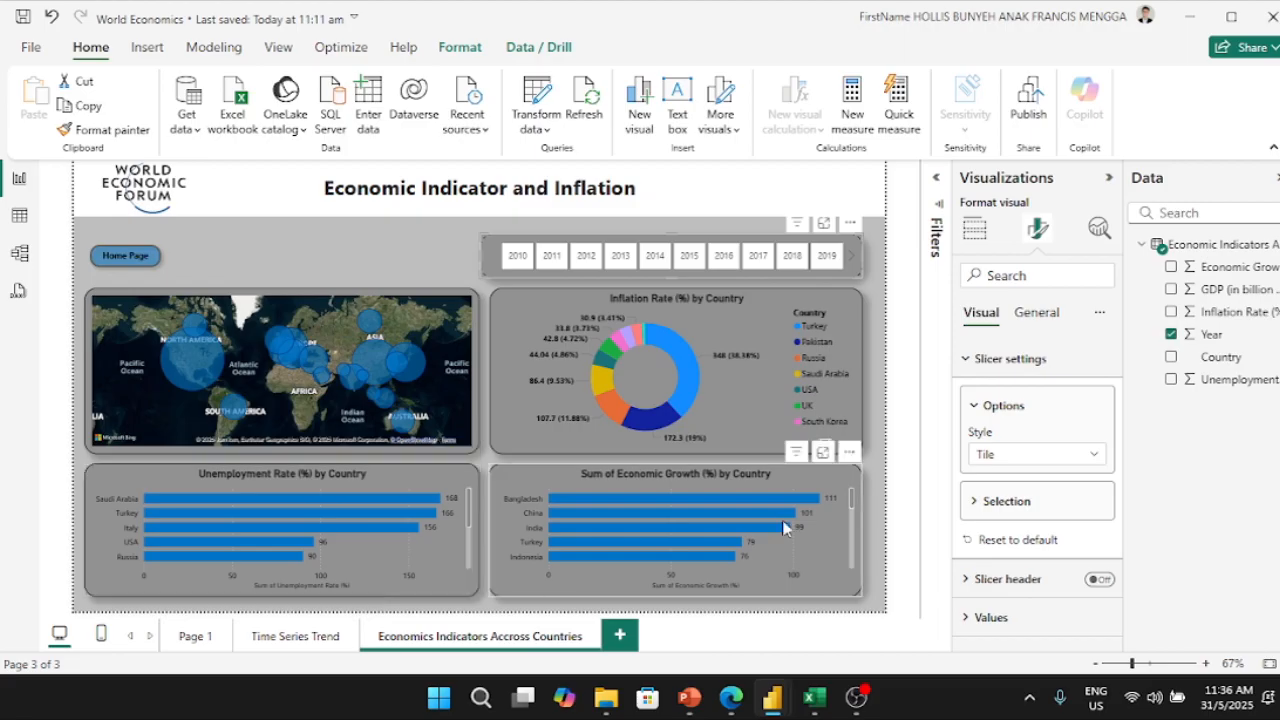
# Step: Duplicate the Economics Indicators Accross Countries page and check the Correlation Analysis page of the World Economics Forum report for reference
pyautogui.rightClick(577, 643)
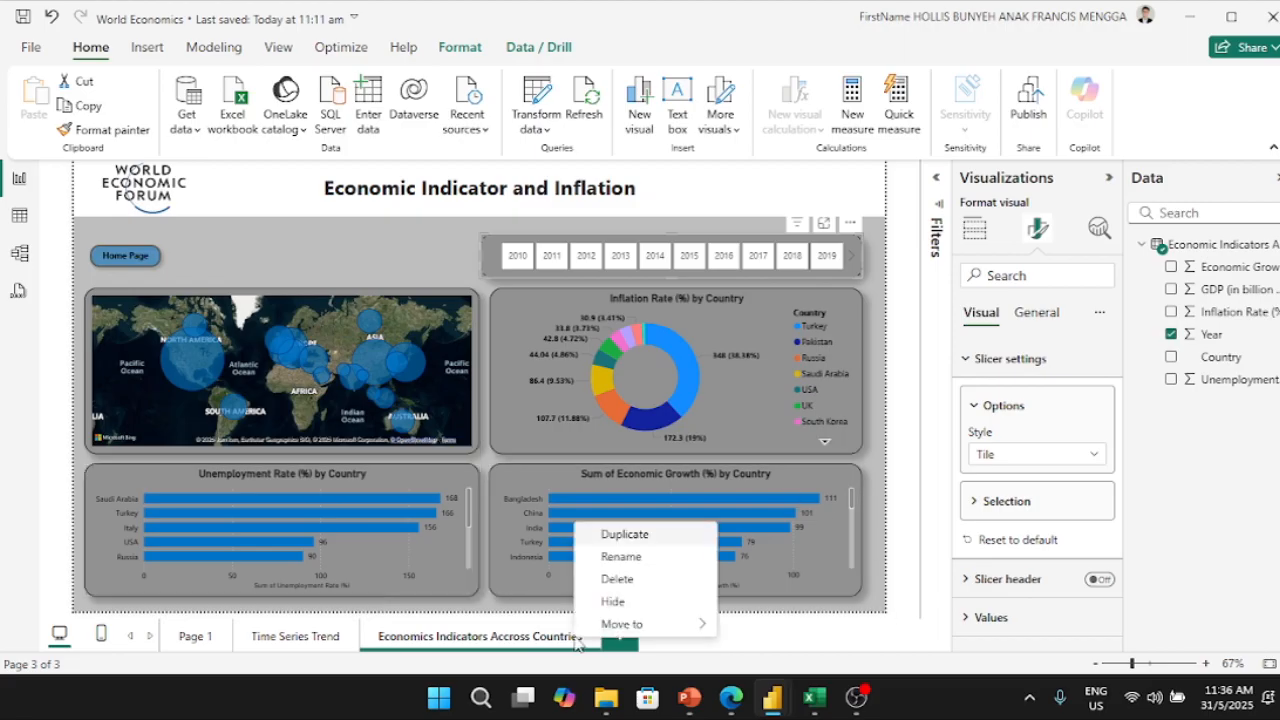
pyautogui.click(620, 536)
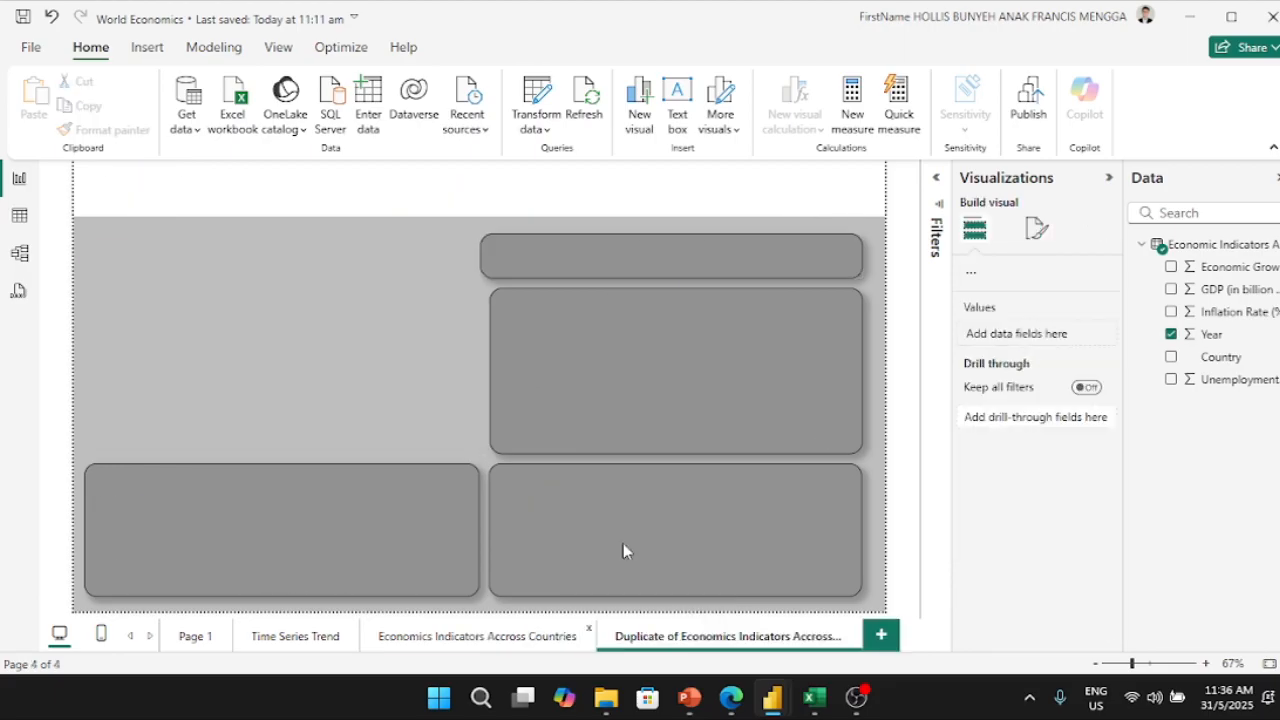
pyautogui.moveTo(770, 697)
pyautogui.click(752, 648)
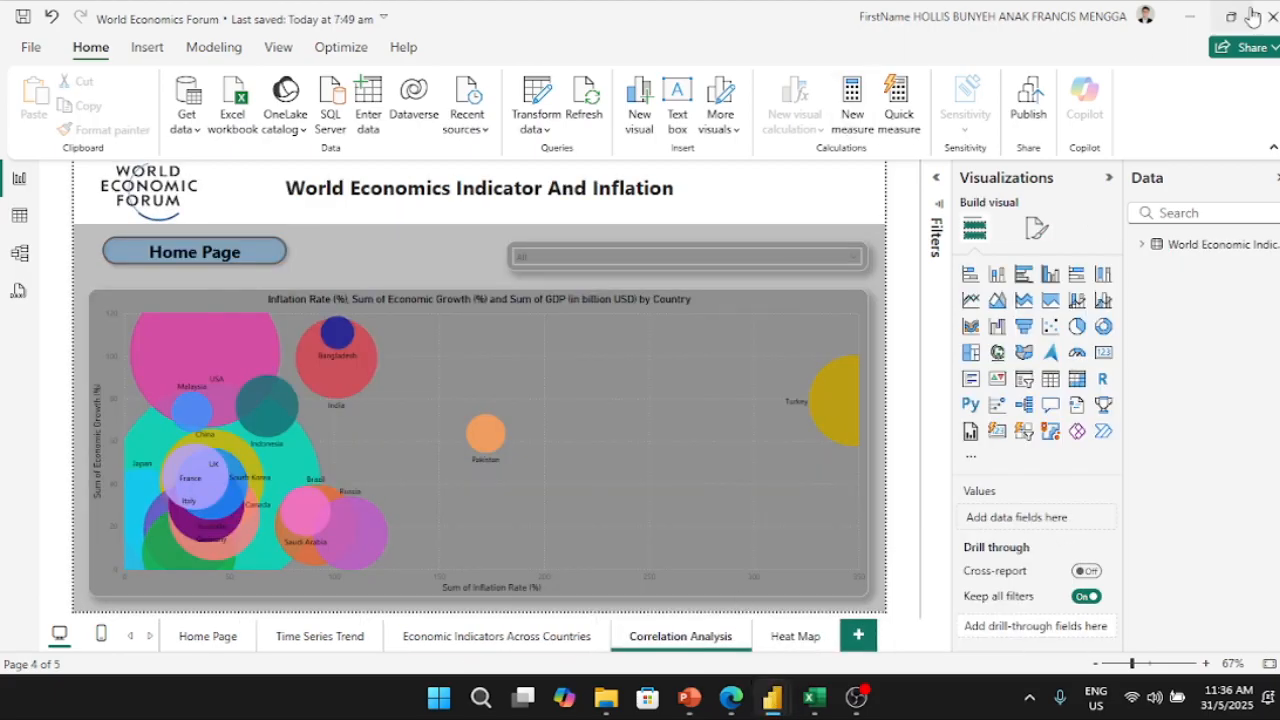
pyautogui.click(1189, 16)
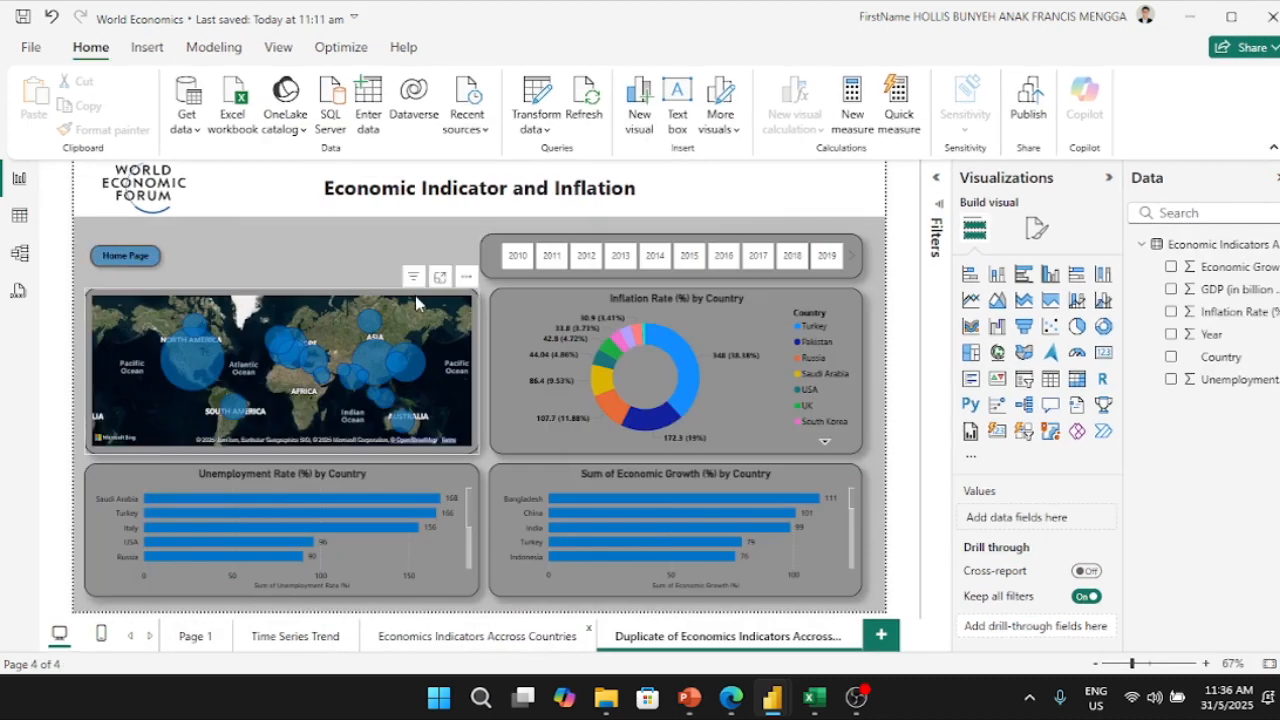
# Step: Delete the map, the inflation donut and both bar charts from the duplicated page
pyautogui.click(415, 296)
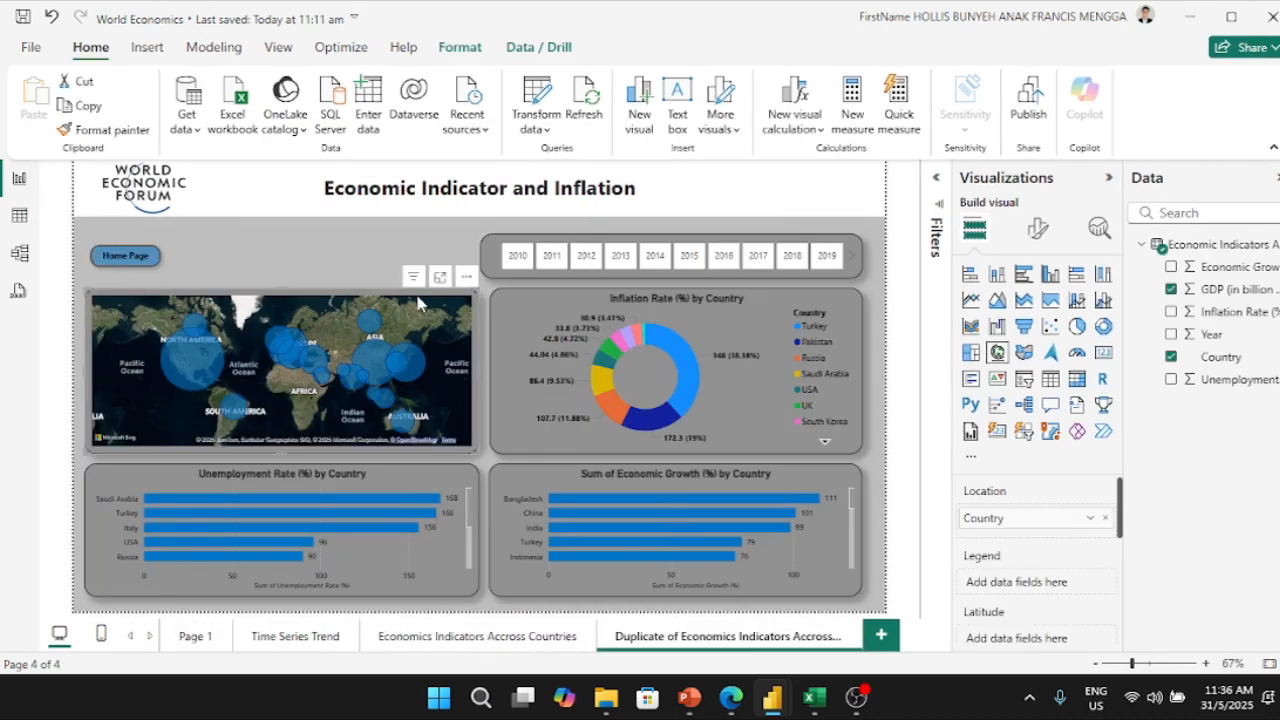
pyautogui.press('Delete')
pyautogui.click(534, 301)
pyautogui.press('Delete')
pyautogui.click(372, 488)
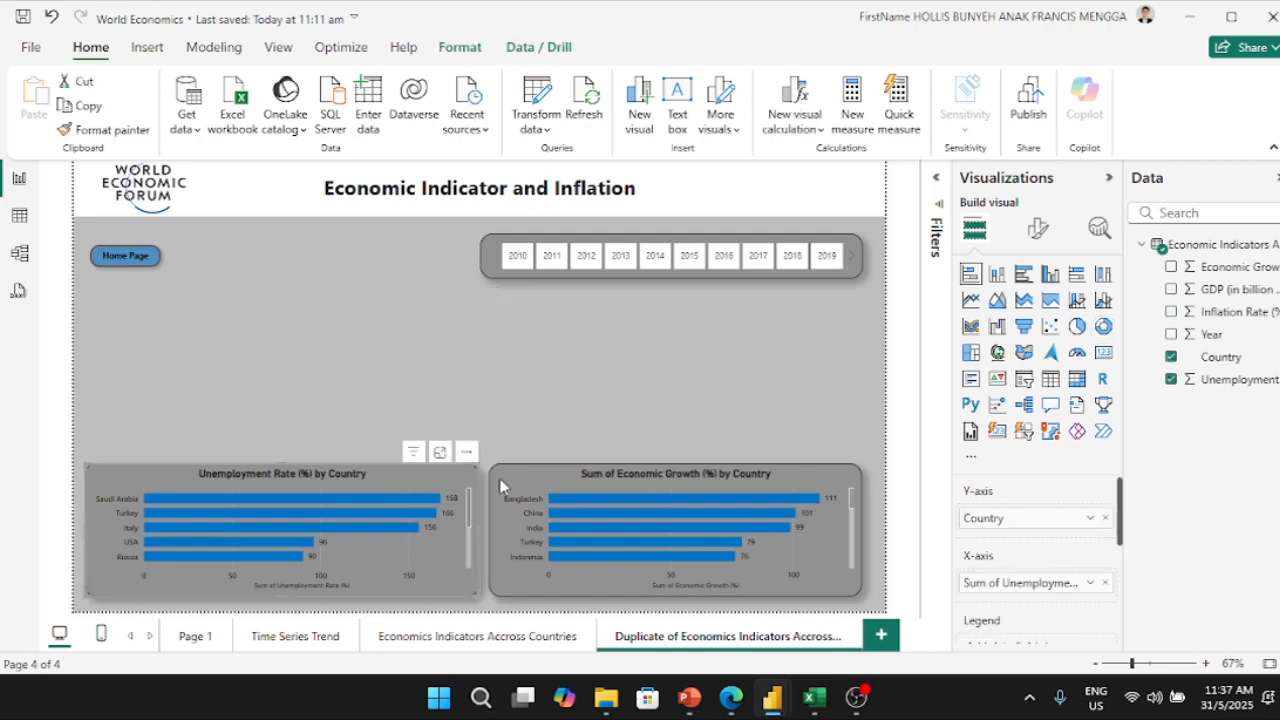
pyautogui.press('Delete')
pyautogui.click(523, 484)
pyautogui.press('Delete')
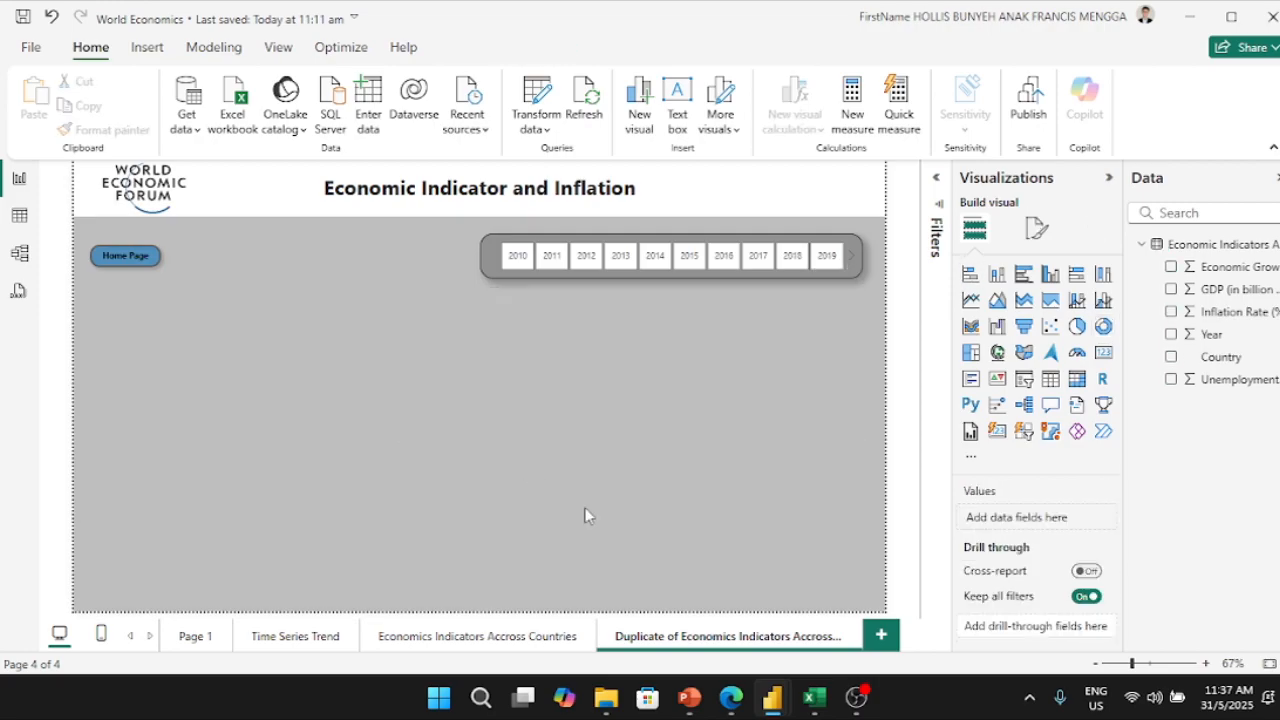
# Step: Examine the bubble chart on the World Economics Forum report's Correlation Analysis page and return to the World Economics report
pyautogui.moveTo(772, 698)
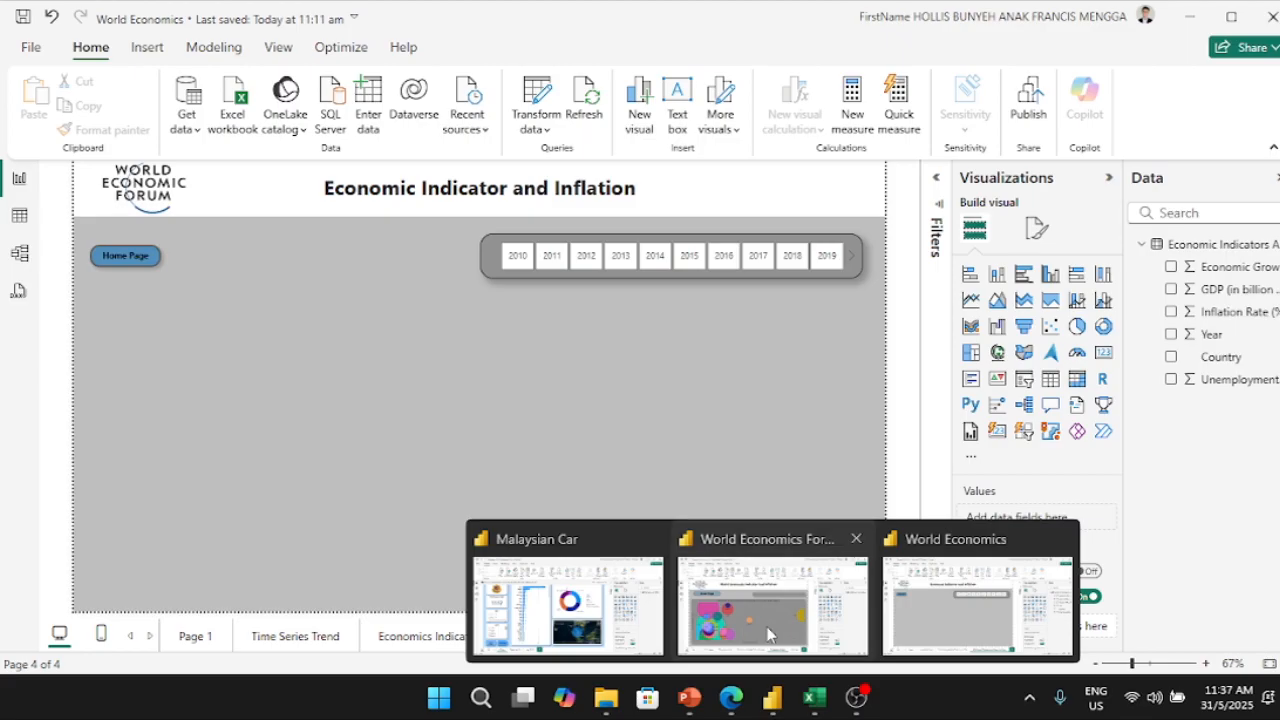
pyautogui.click(779, 640)
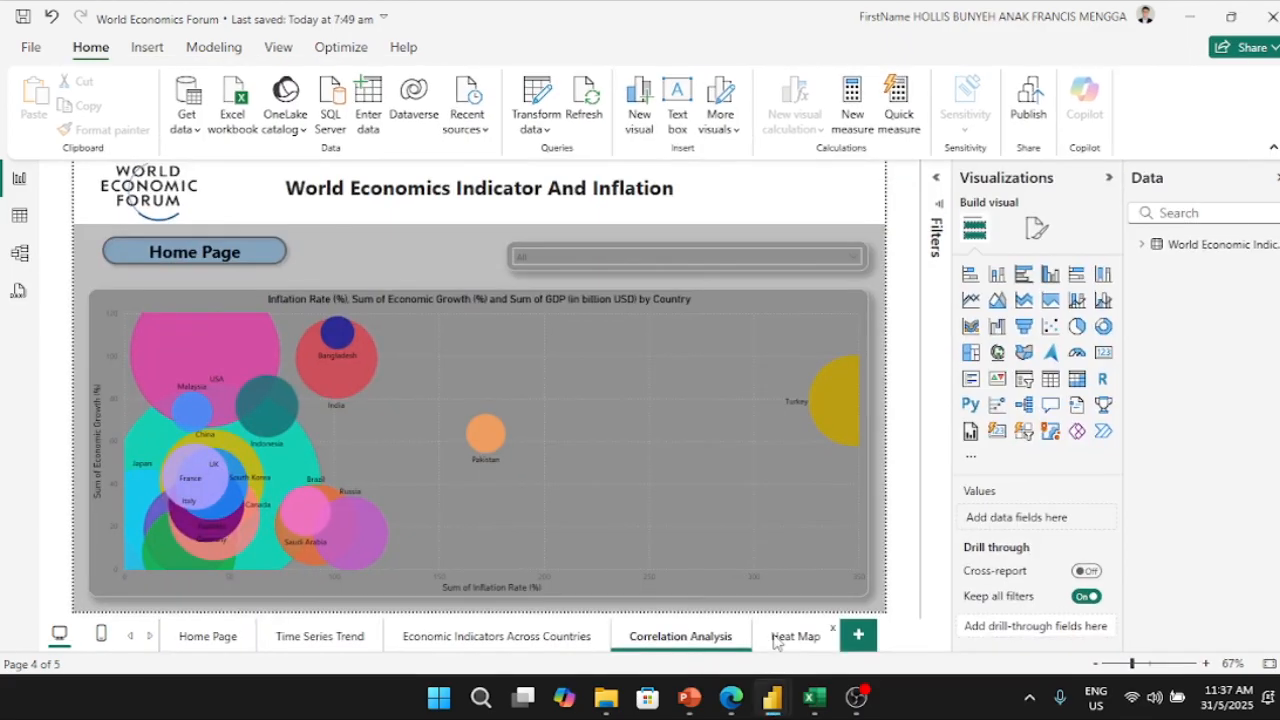
pyautogui.click(709, 310)
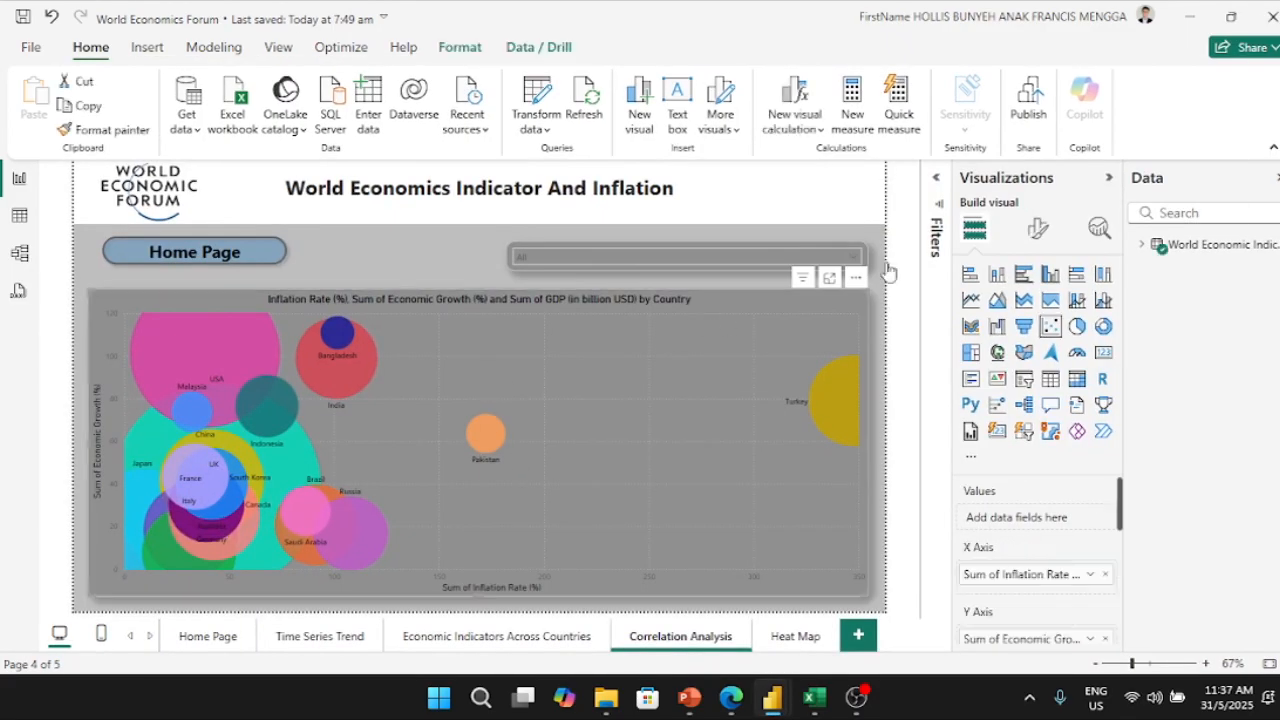
pyautogui.click(1190, 17)
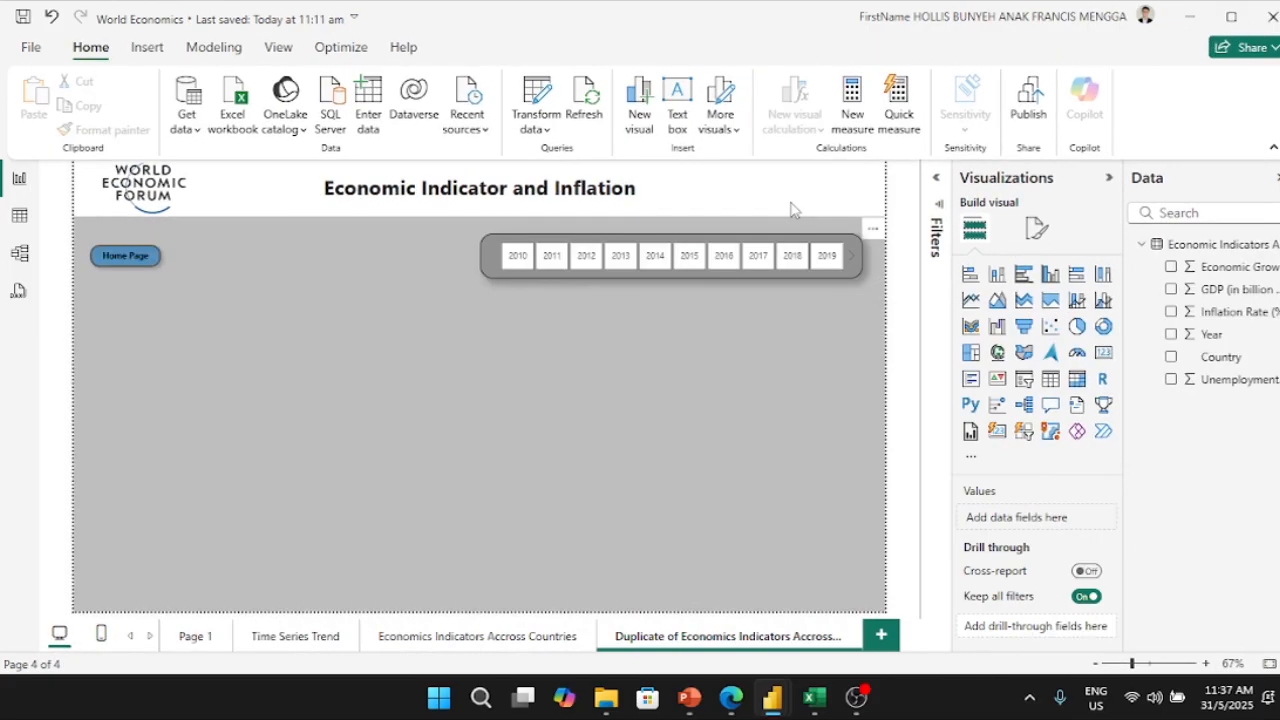
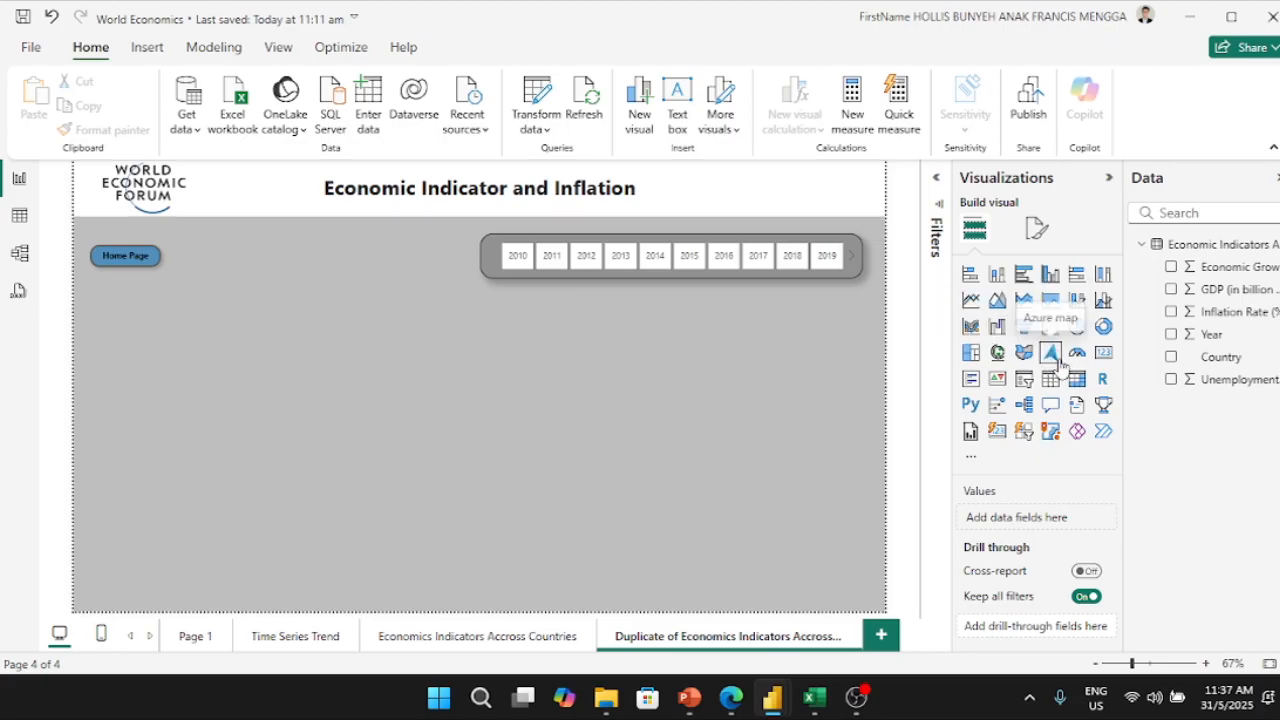
# Step: Insert a matrix visual and resize it to fill the empty area below the Home Page button and the year slicer
pyautogui.click(1076, 390)
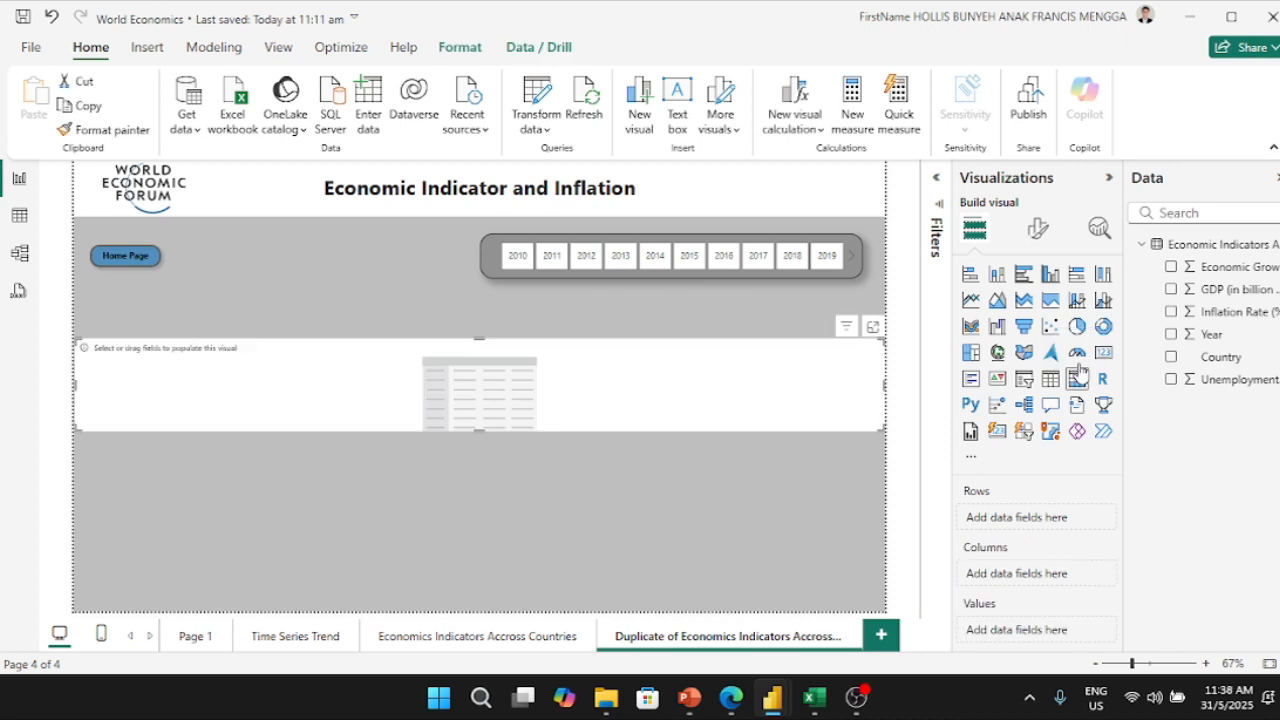
pyautogui.moveTo(480, 338); pyautogui.dragTo(486, 292)
pyautogui.moveTo(68, 358); pyautogui.dragTo(86, 366)
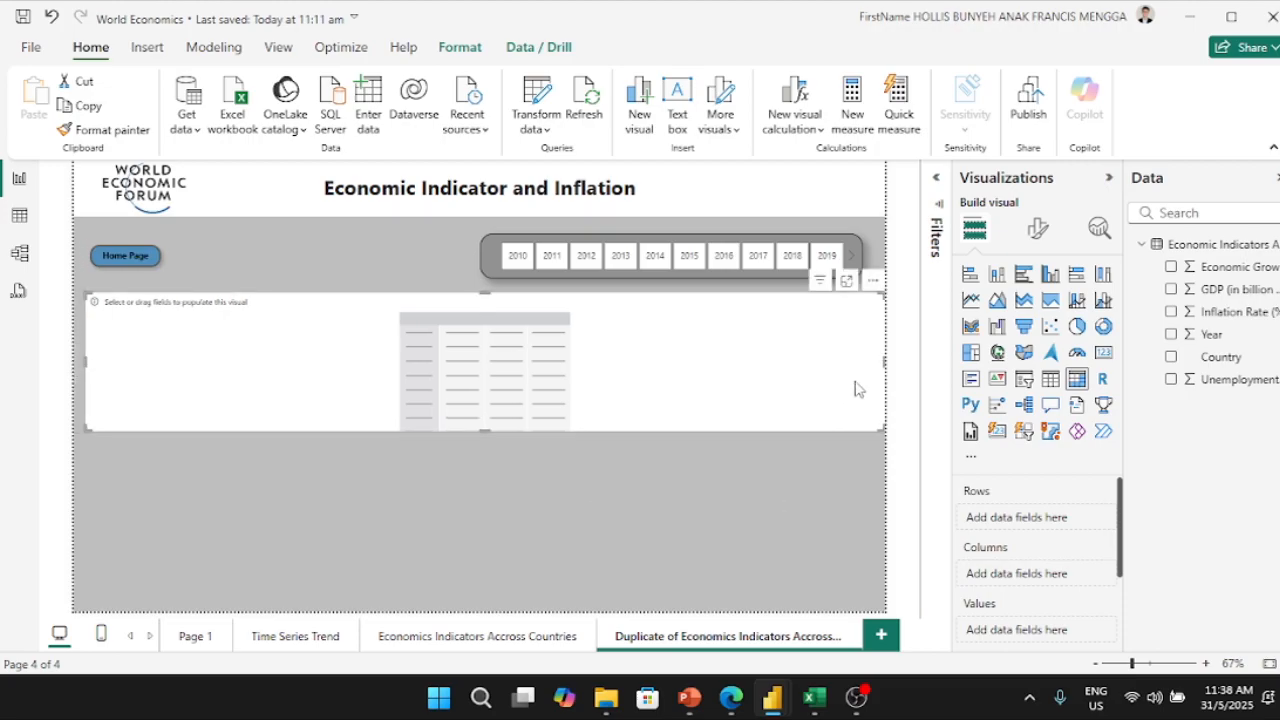
pyautogui.moveTo(884, 362); pyautogui.dragTo(864, 366)
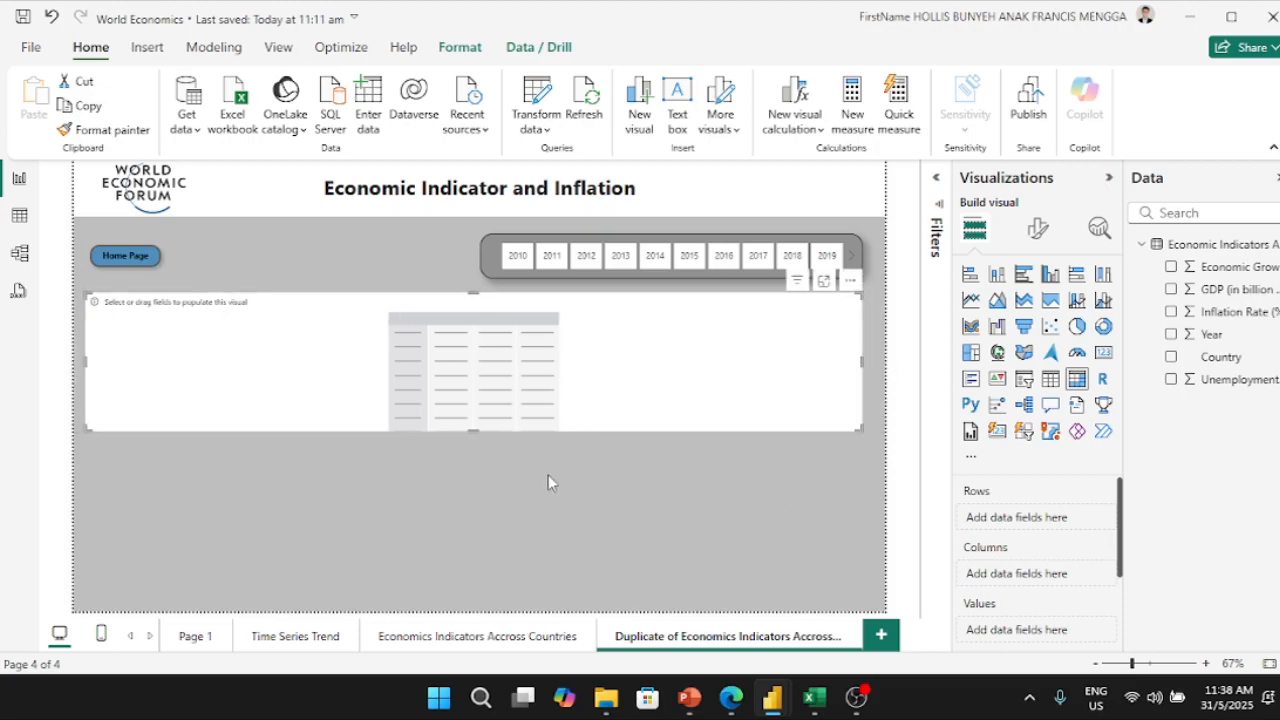
pyautogui.moveTo(474, 430); pyautogui.dragTo(471, 590)
# Step: Compare the empty matrix's field areas with those of the Correlation Analysis chart in the World Economics Forum report
pyautogui.moveTo(775, 698)
pyautogui.click(764, 625)
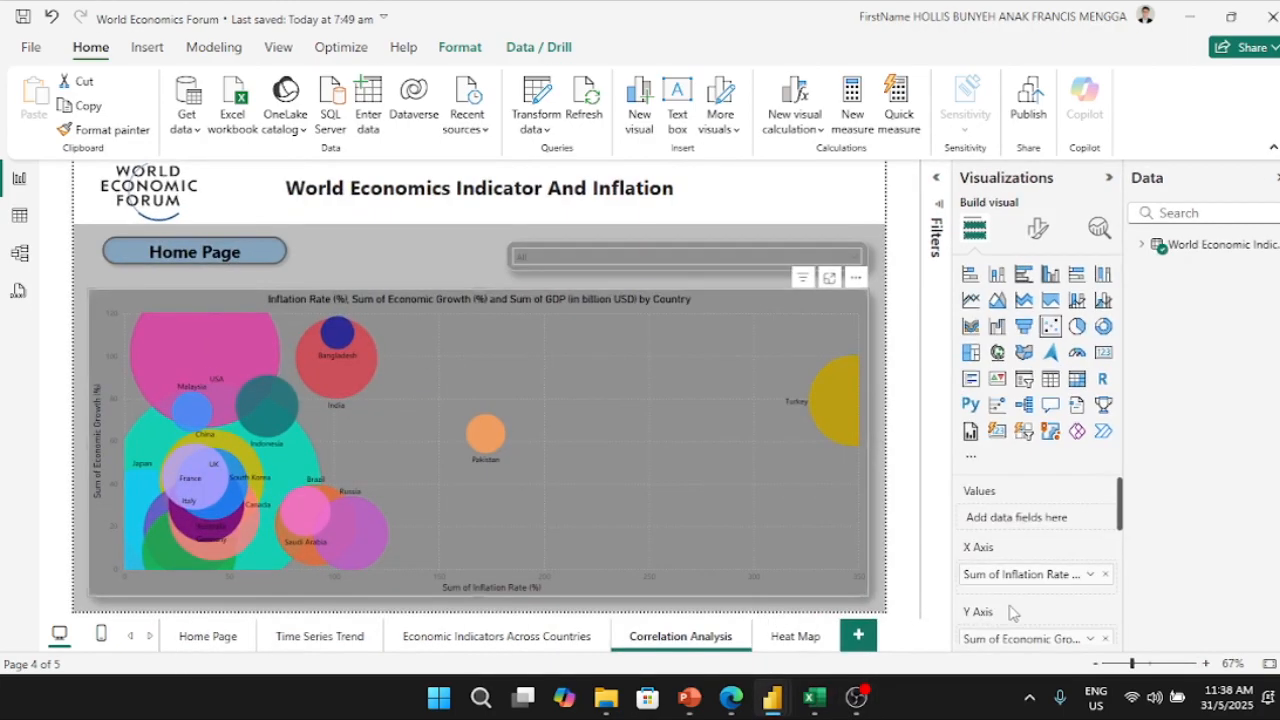
pyautogui.click(1190, 17)
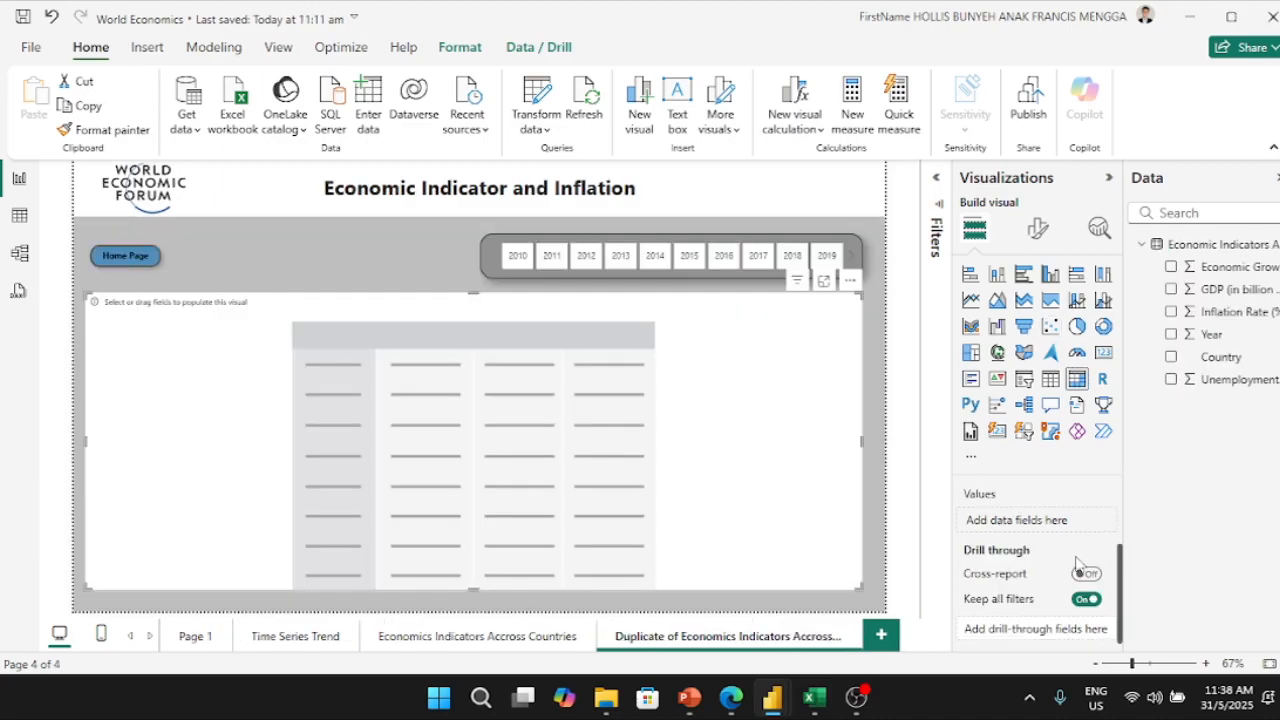
pyautogui.scroll(-3, 1030, 530)
pyautogui.scroll(3, 1036, 548)
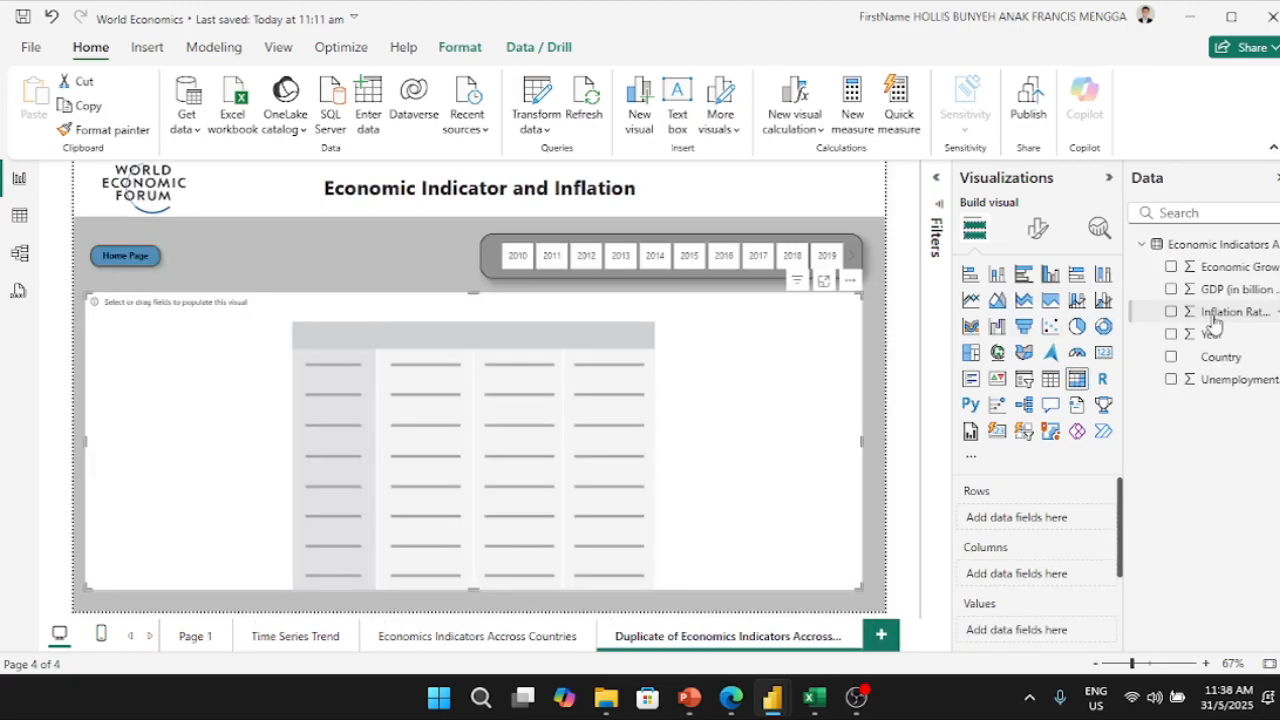
# Step: Try Inflation Rate (%) as the matrix rows and compare the visual with the Correlation Analysis chart in the World Economics Forum report
pyautogui.moveTo(1213, 318); pyautogui.dragTo(1040, 532)
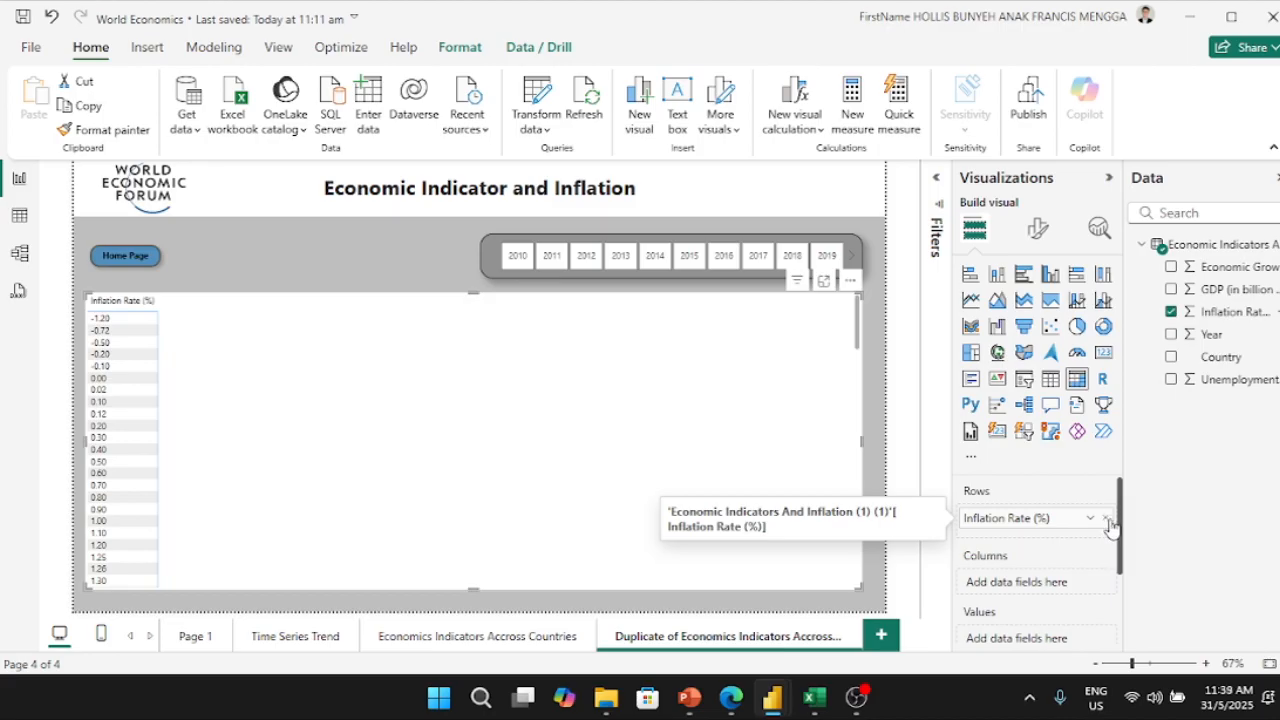
pyautogui.click(1050, 379)
pyautogui.click(1077, 382)
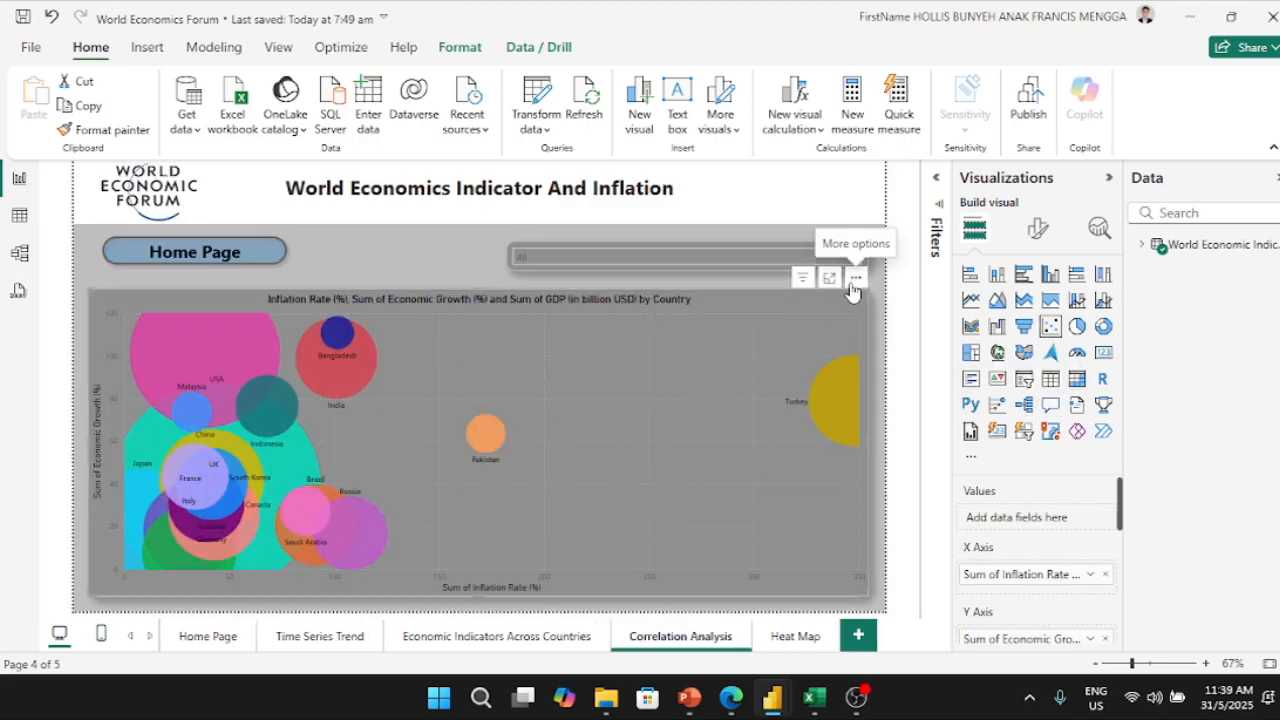
pyautogui.click(855, 277)
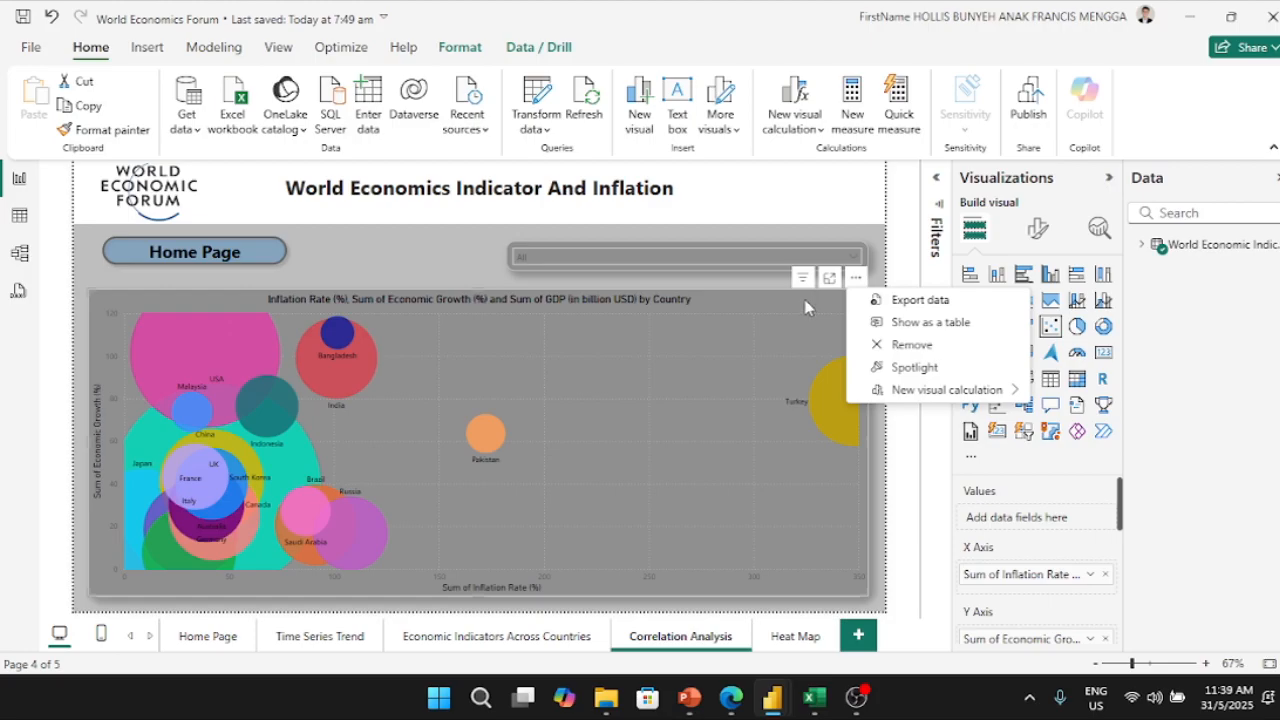
pyautogui.click(806, 304)
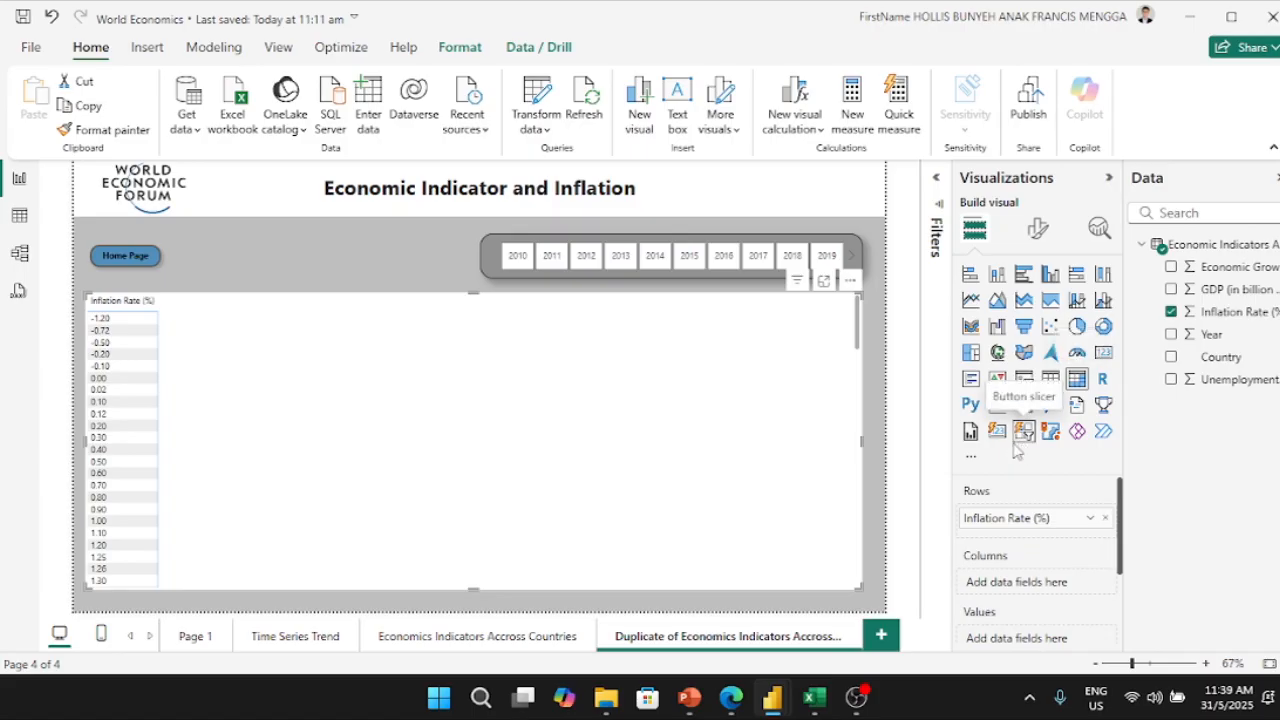
# Step: Try showing Inflation Rate (%) as a treemap and as a Python visual, and collapse the Python script editor
pyautogui.click(971, 354)
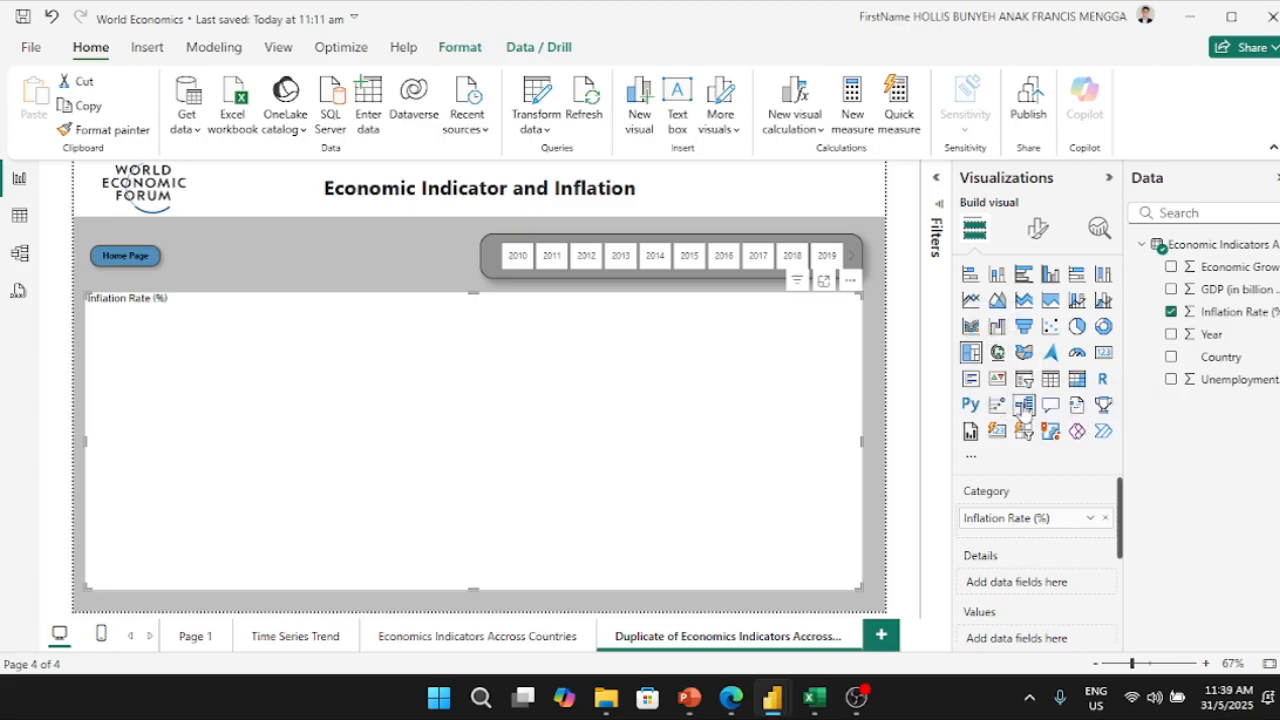
pyautogui.click(970, 456)
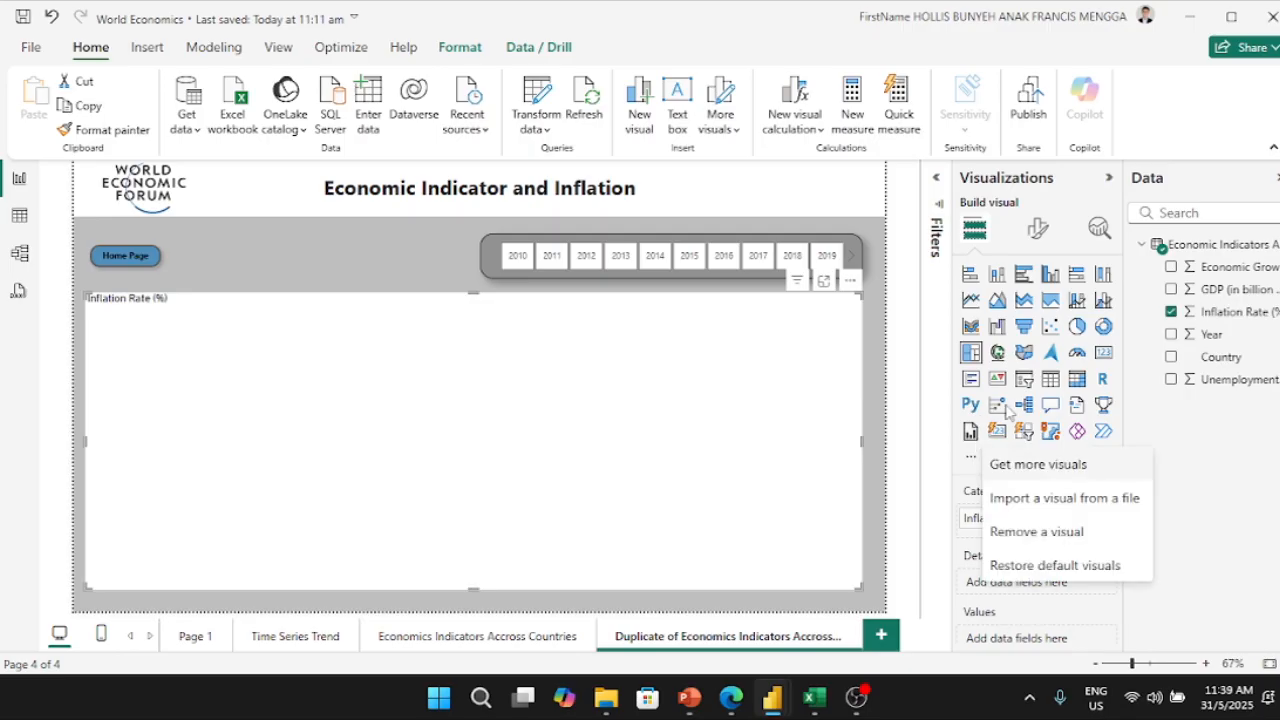
pyautogui.click(969, 405)
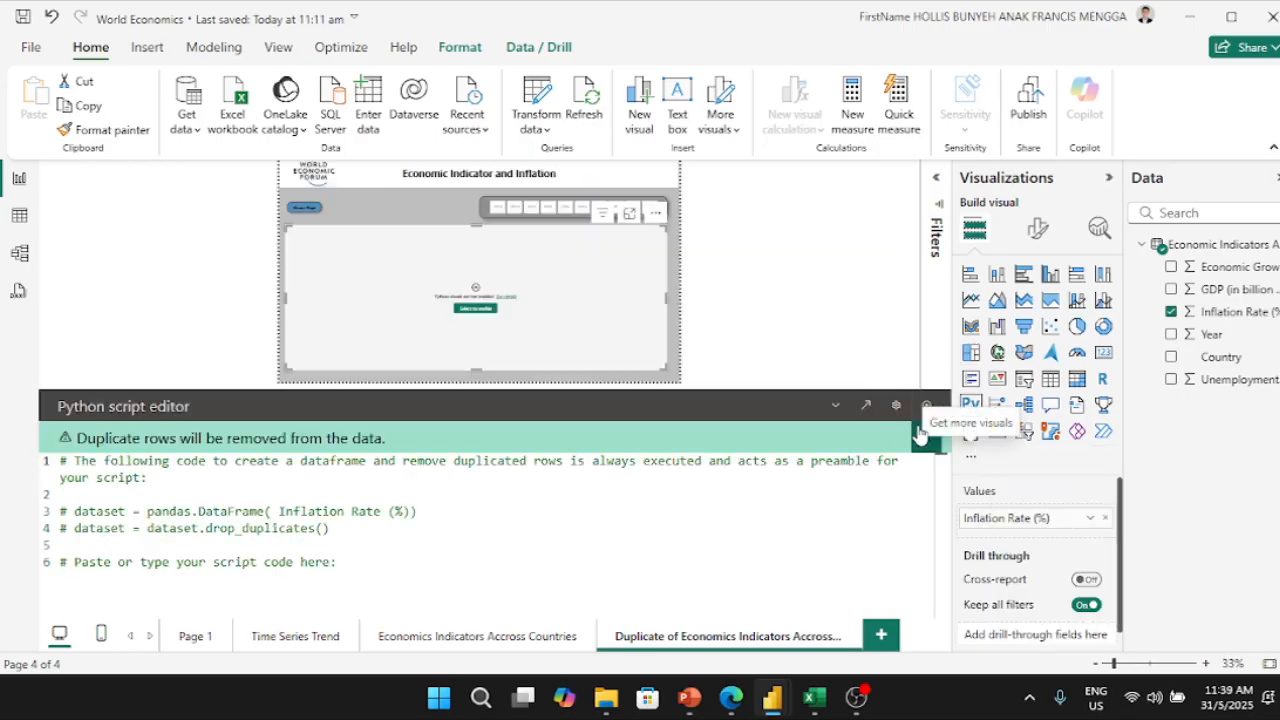
pyautogui.click(835, 404)
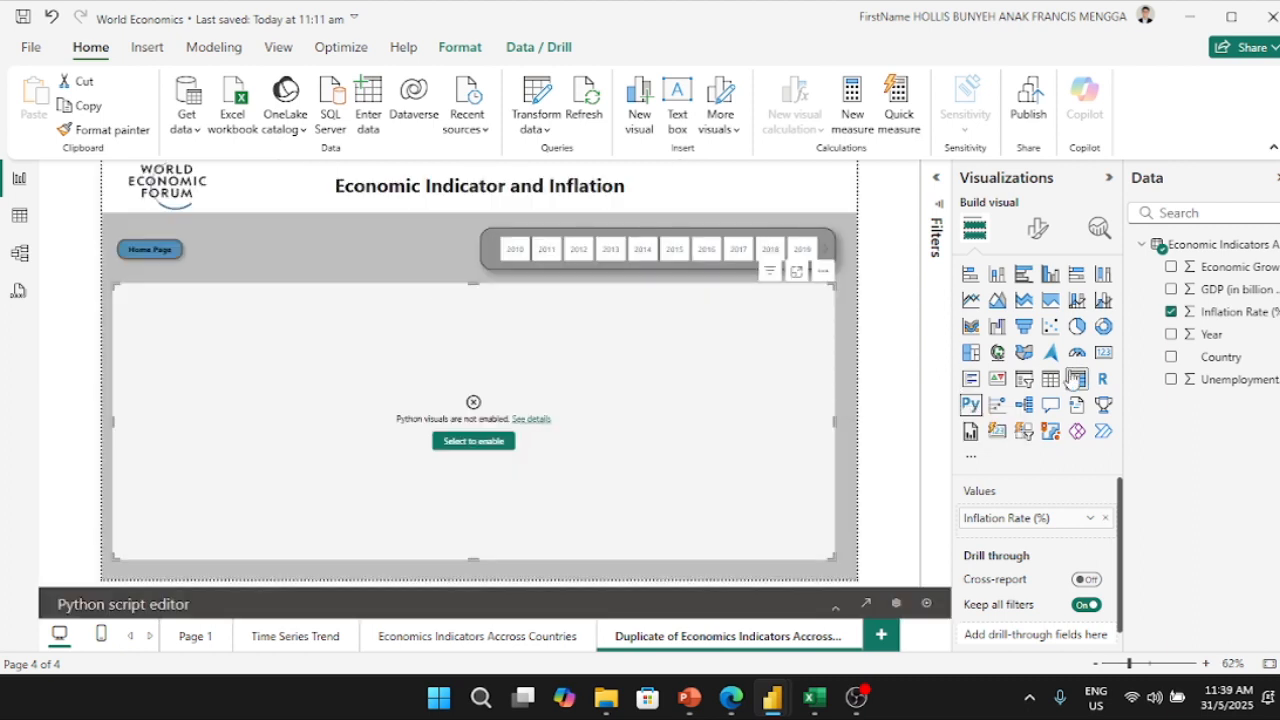
# Step: Convert the large visual to a scatter chart and remove Inflation Rate (%) from its values
pyautogui.click(1052, 330)
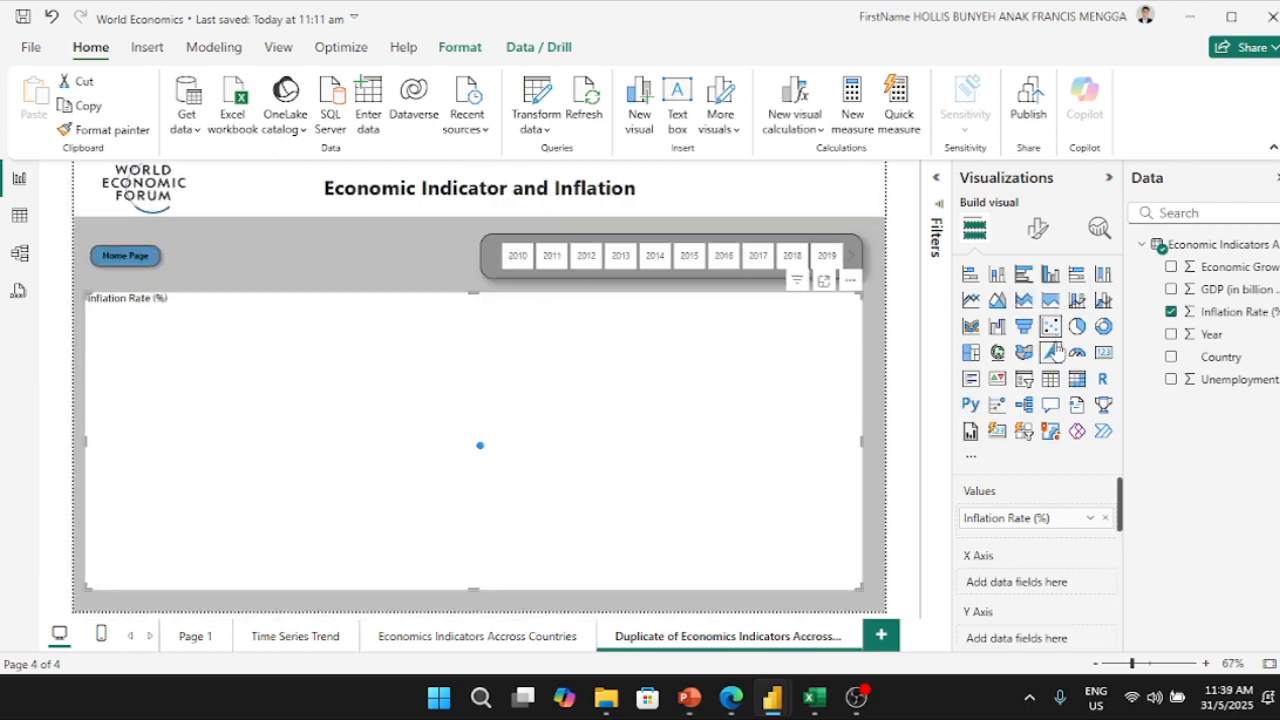
pyautogui.click(1105, 520)
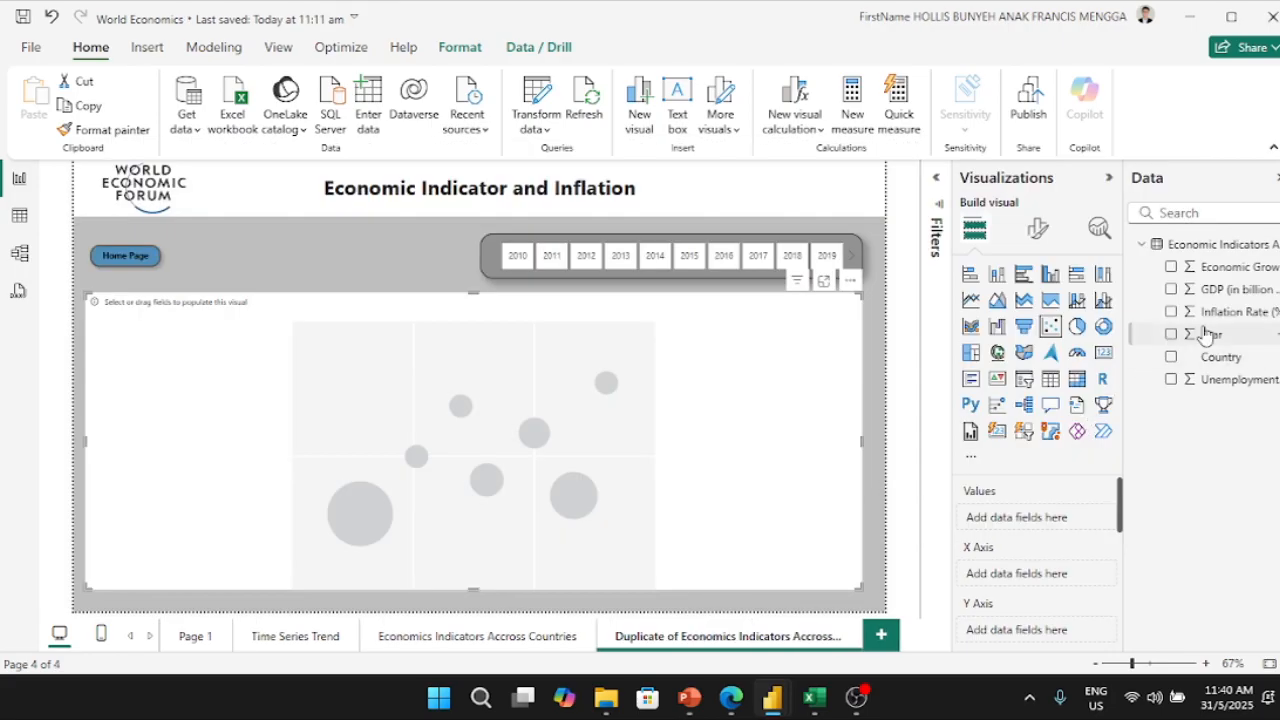
# Step: Put Inflation Rate (%) on the scatter chart's X axis and Economic Growth (%) on its Y axis
pyautogui.moveTo(1230, 311); pyautogui.dragTo(1055, 577)
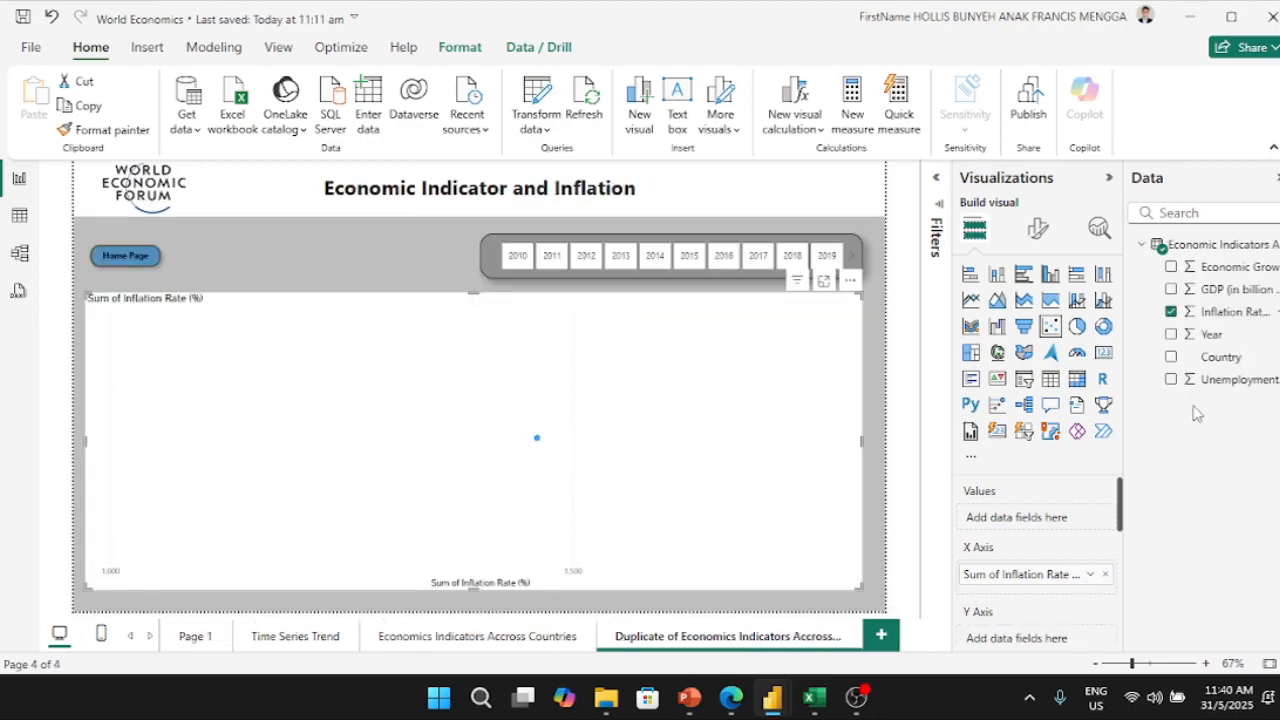
pyautogui.moveTo(1230, 268); pyautogui.dragTo(1064, 639)
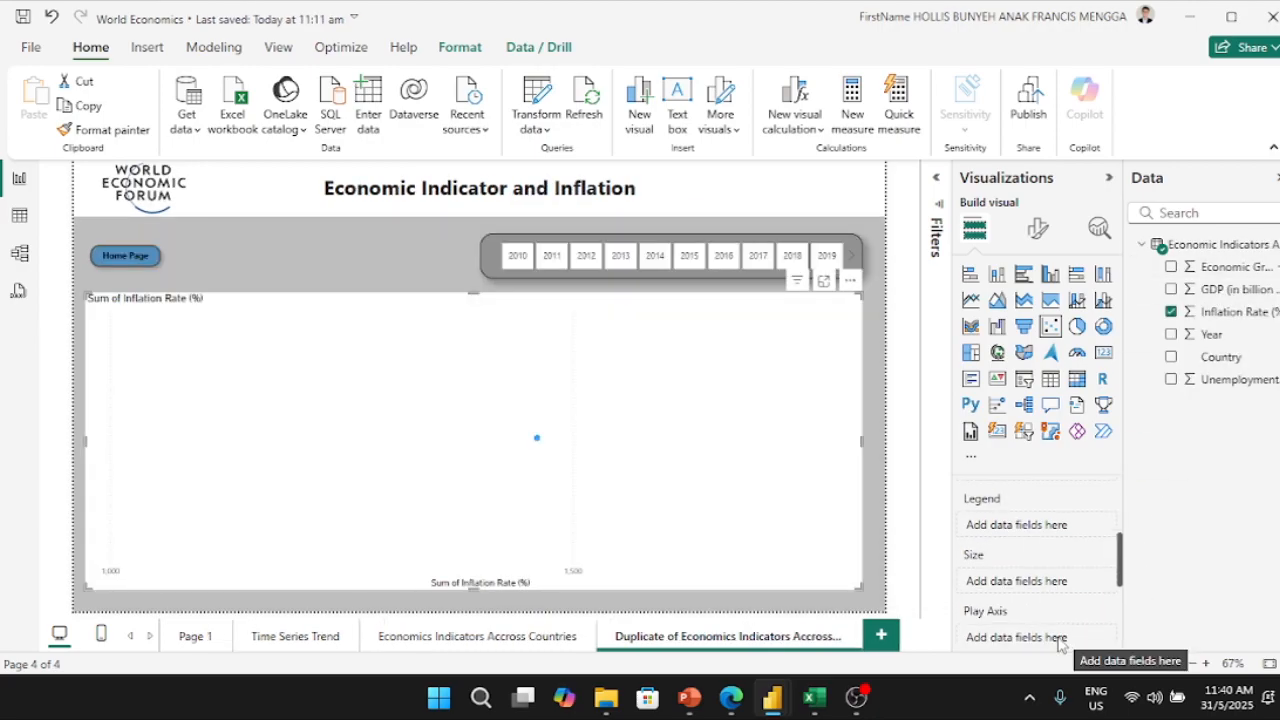
pyautogui.scroll(3, 1042, 615)
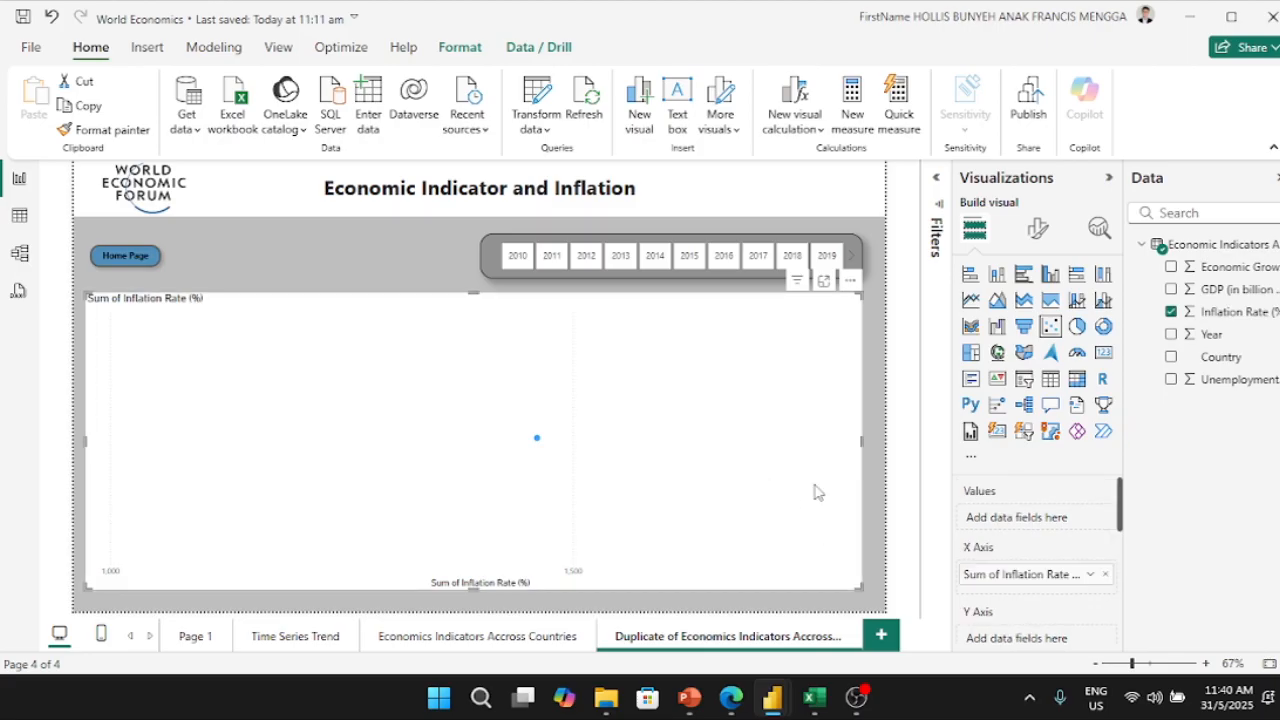
pyautogui.moveTo(1216, 270); pyautogui.dragTo(1037, 620)
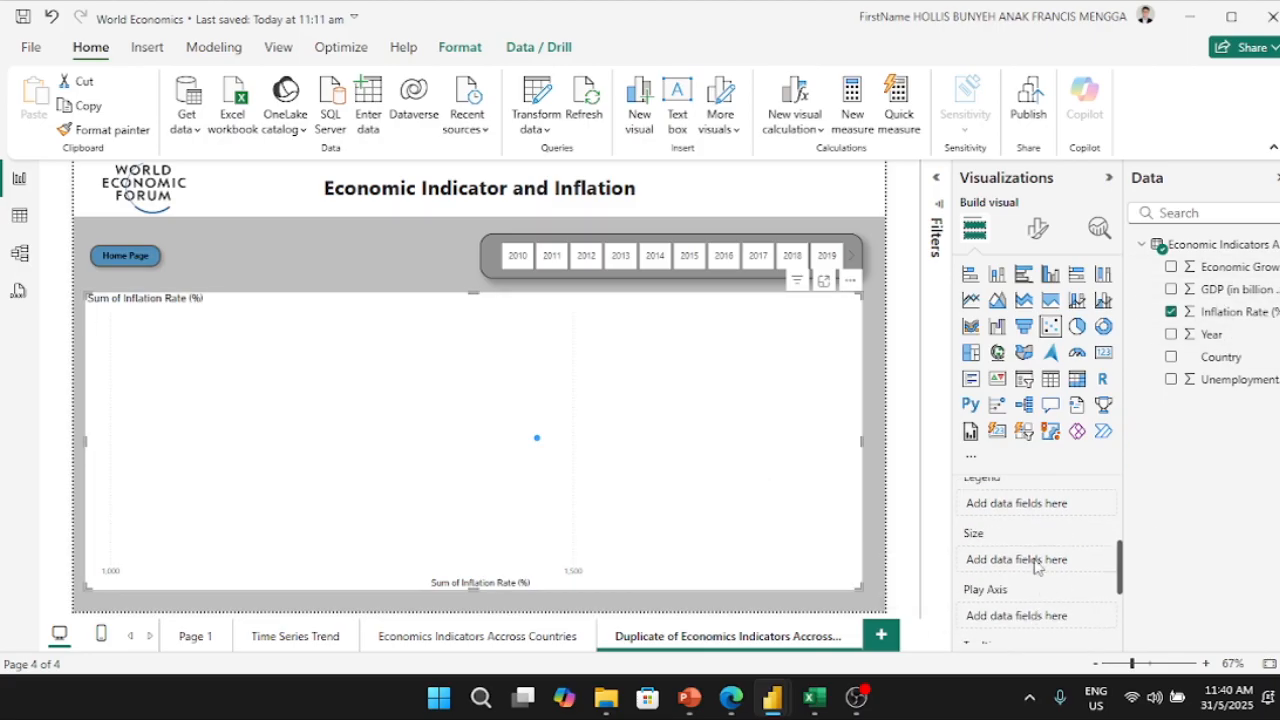
pyautogui.scroll(3, 1038, 566)
pyautogui.moveTo(1232, 267); pyautogui.dragTo(1050, 560)
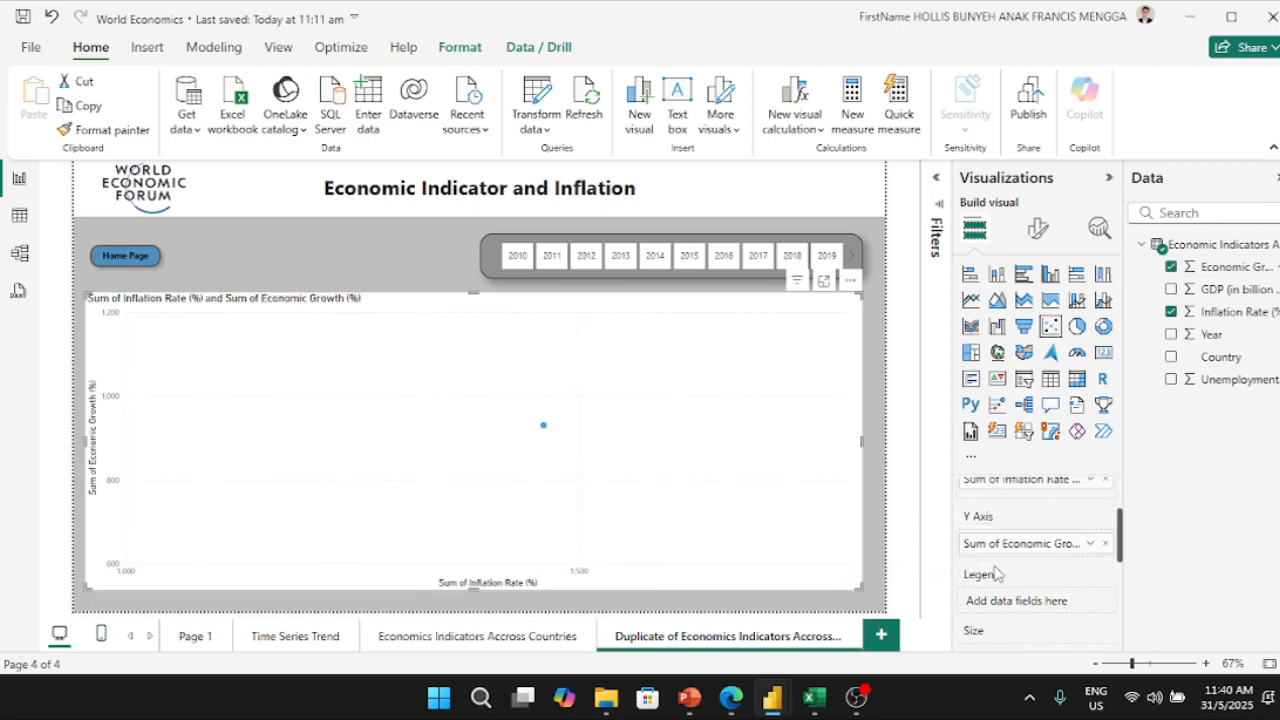
# Step: Try Country as the scatter chart's bubble size
pyautogui.scroll(-3, 1048, 588)
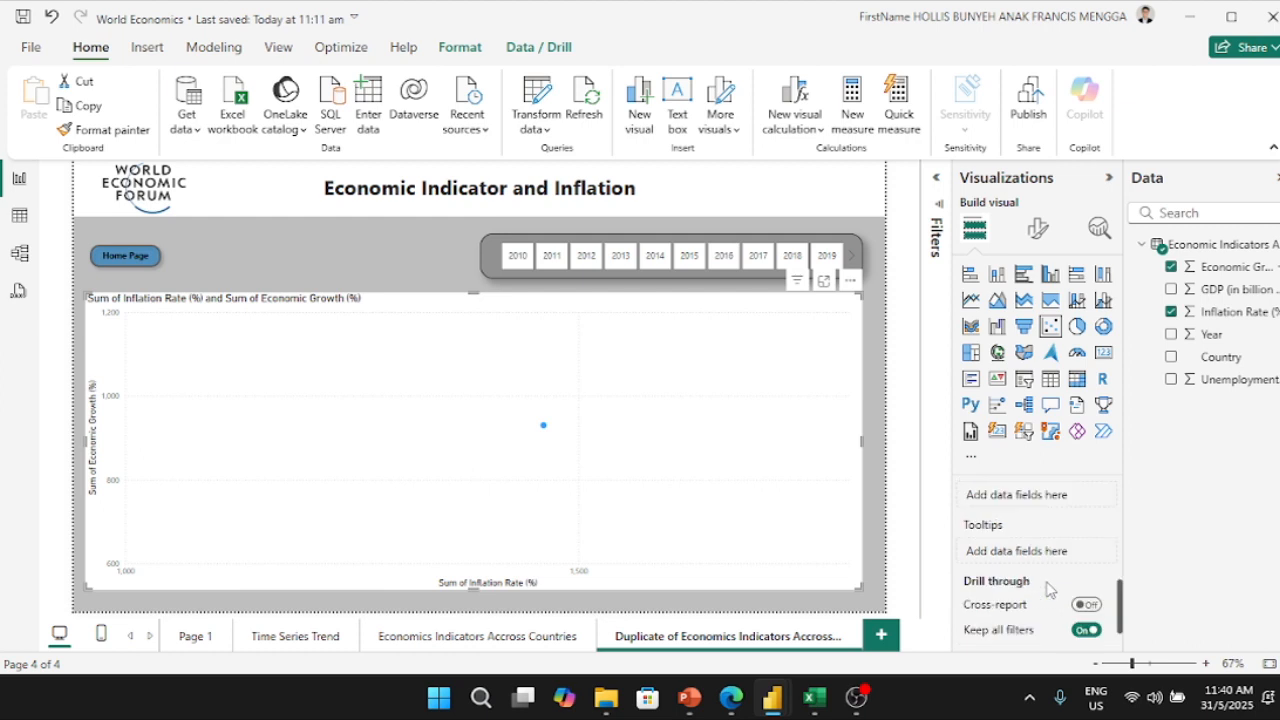
pyautogui.scroll(3, 1048, 588)
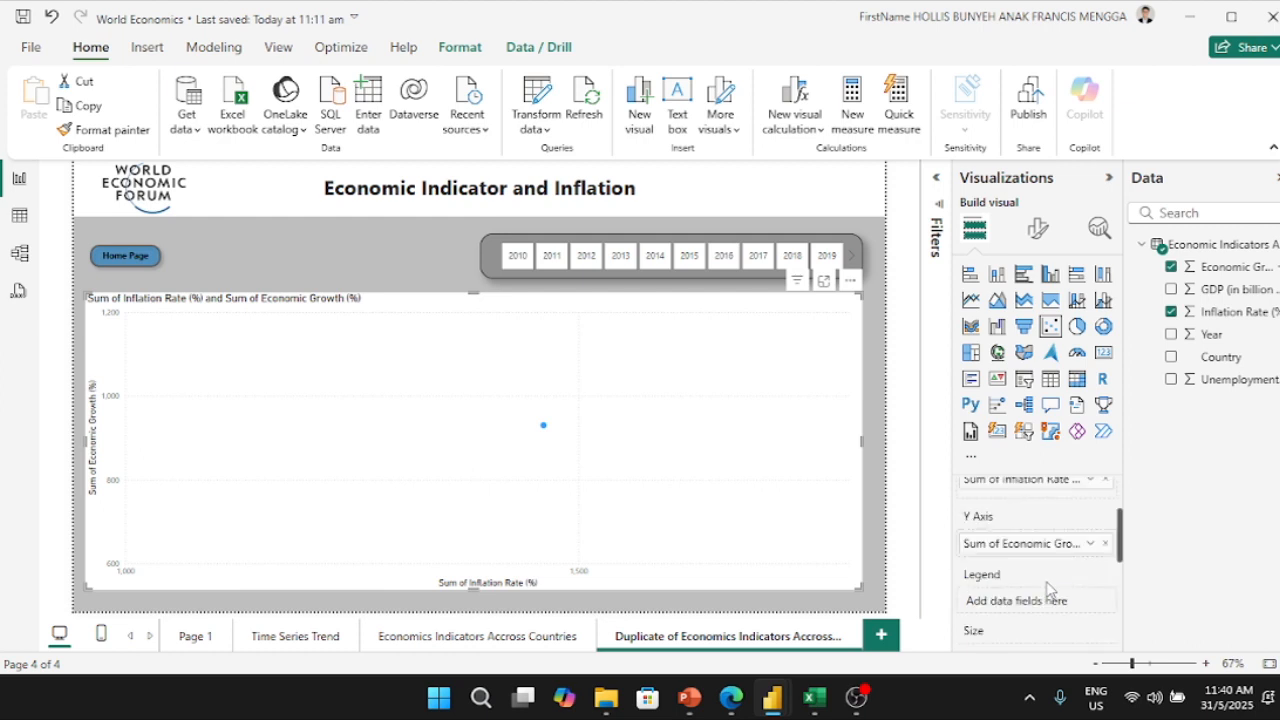
pyautogui.scroll(2, 1048, 588)
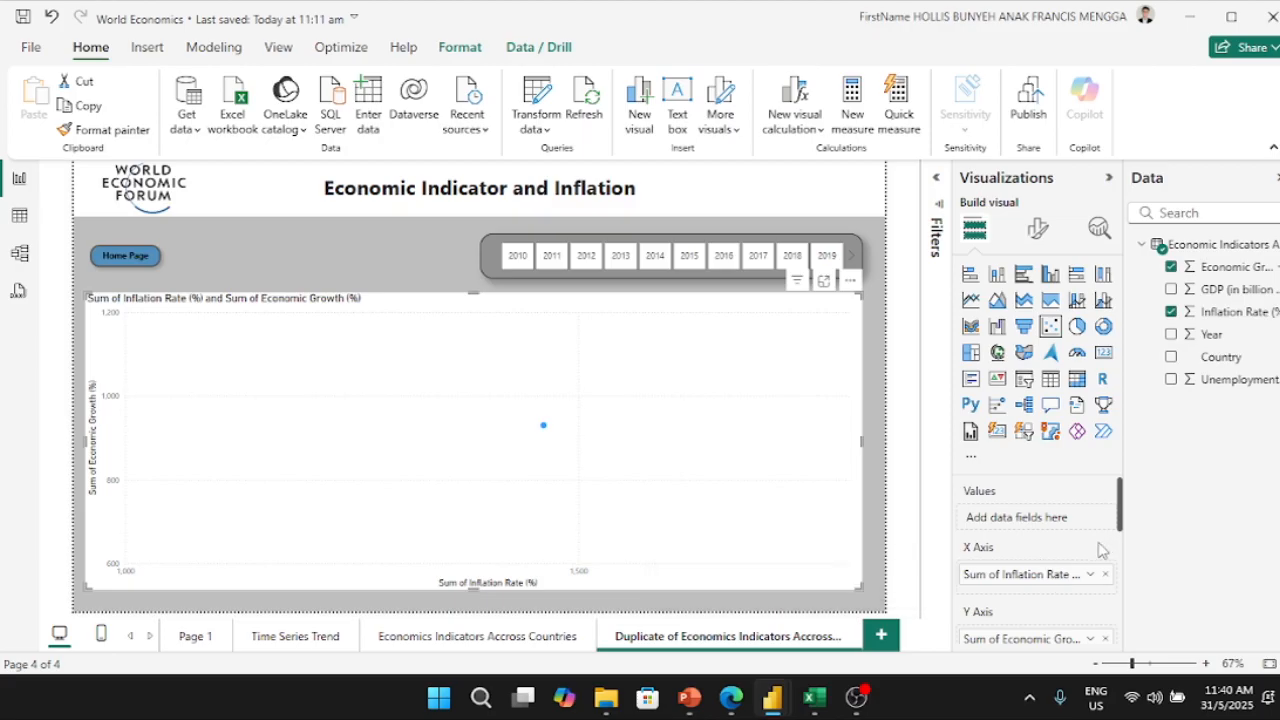
pyautogui.moveTo(1123, 520); pyautogui.dragTo(1067, 585)
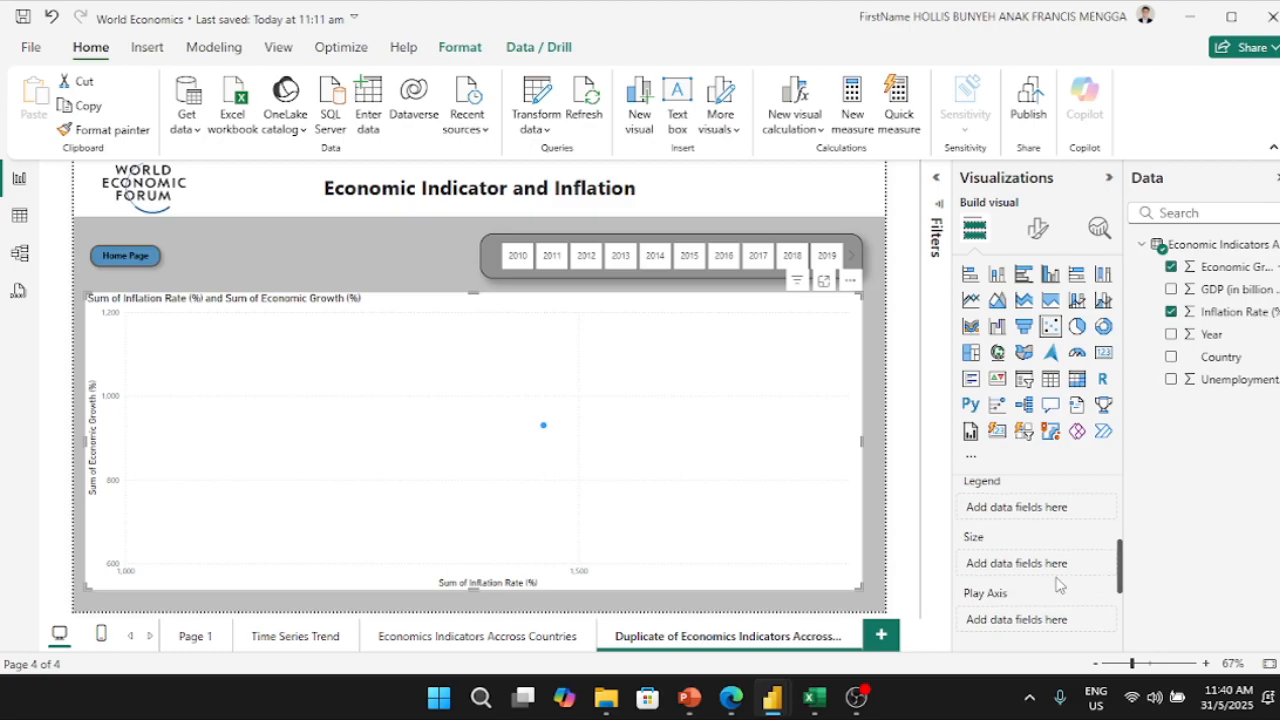
pyautogui.moveTo(1222, 360); pyautogui.dragTo(1055, 568)
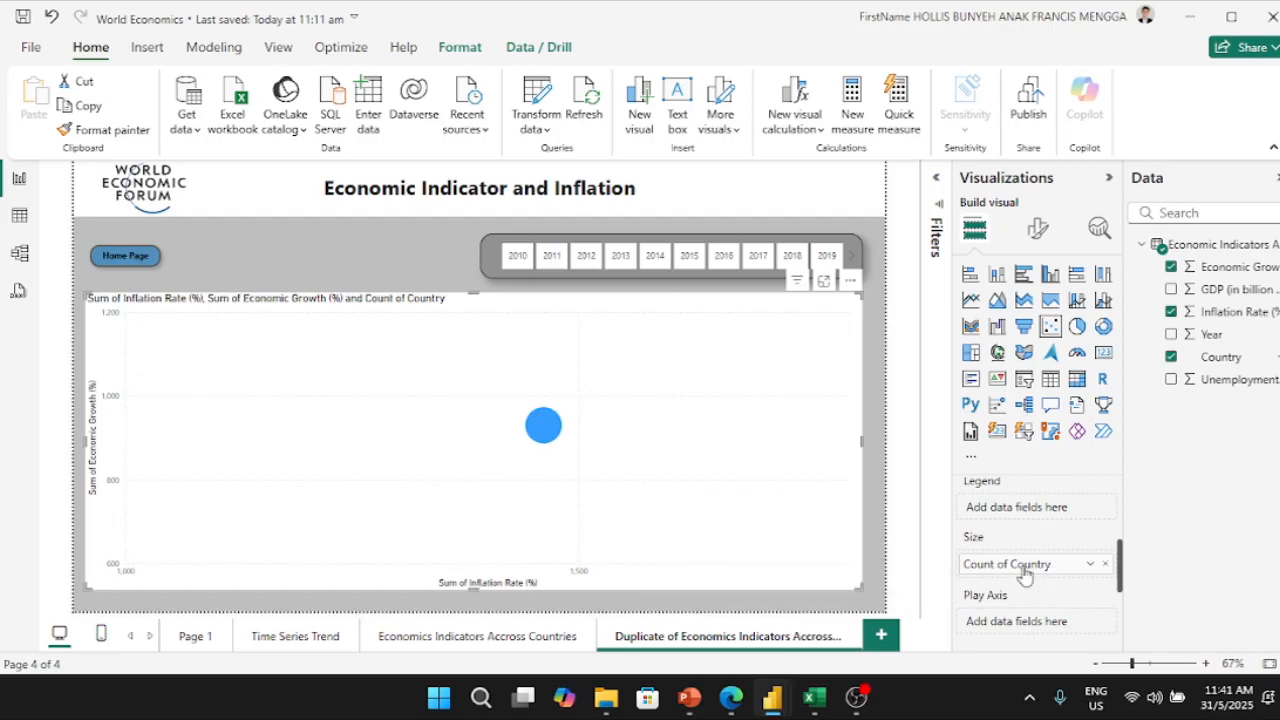
# Step: Add Country to the scatter chart's values and remove the Country count from its bubble size
pyautogui.moveTo(1120, 566); pyautogui.dragTo(1135, 504)
pyautogui.moveTo(1222, 357); pyautogui.dragTo(1050, 522)
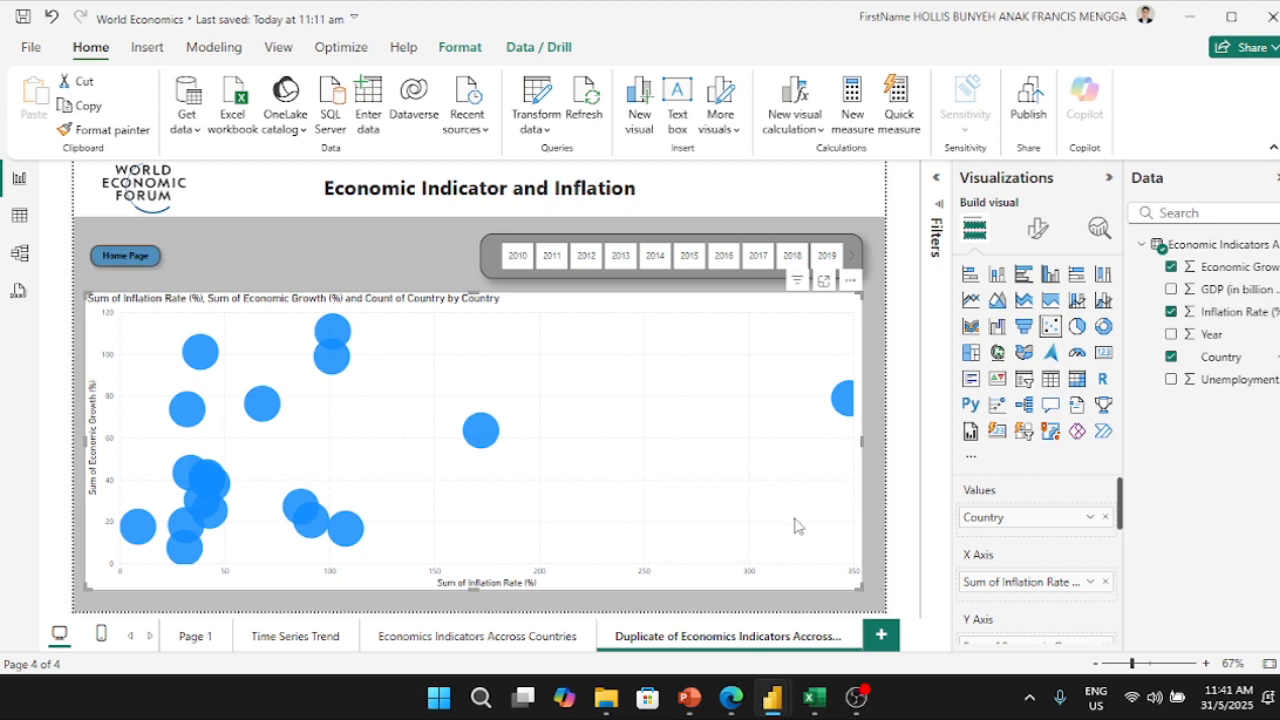
pyautogui.scroll(-3, 994, 534)
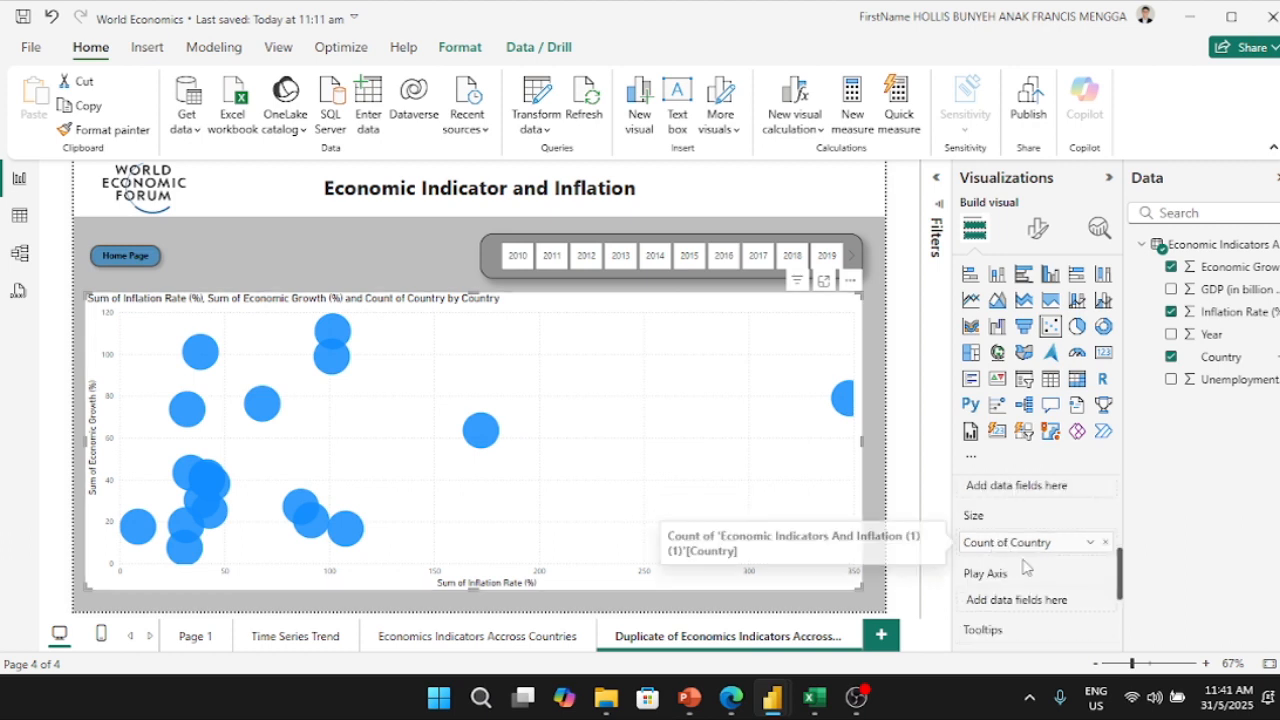
pyautogui.click(1105, 543)
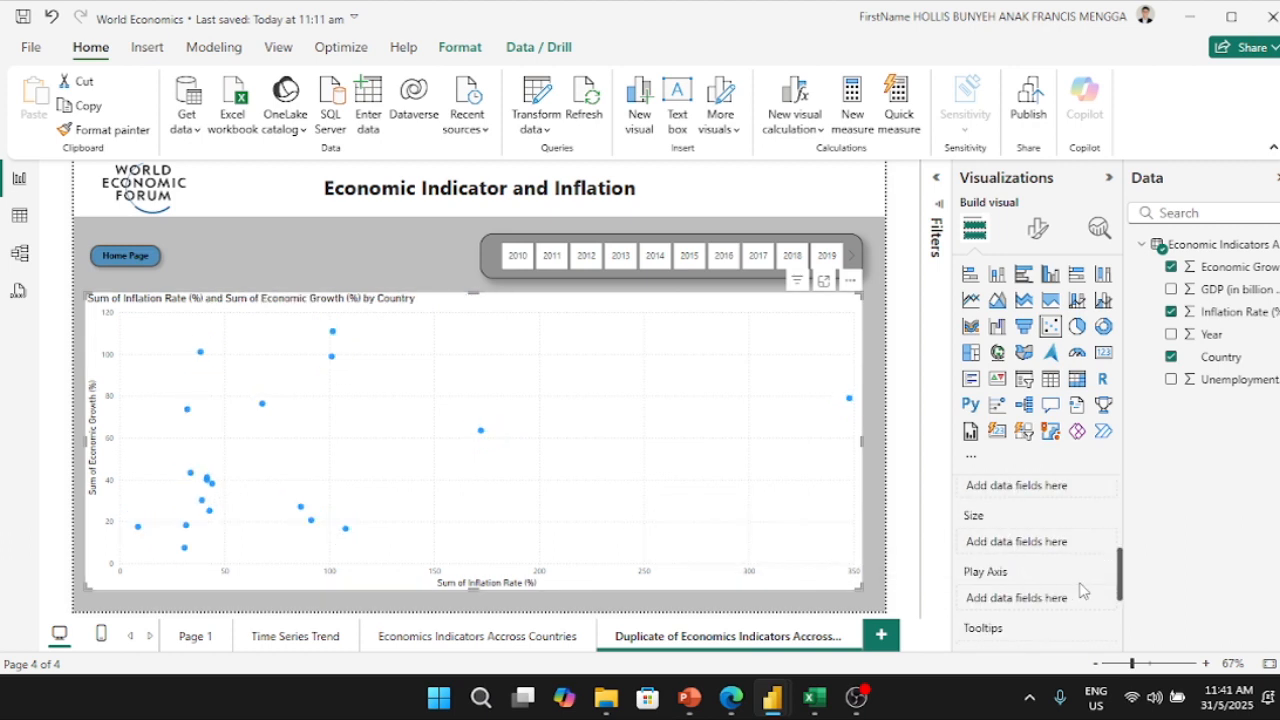
# Step: Compare the scatter chart's field areas with those of the Correlation Analysis chart in the World Economics Forum report
pyautogui.scroll(3, 1072, 592)
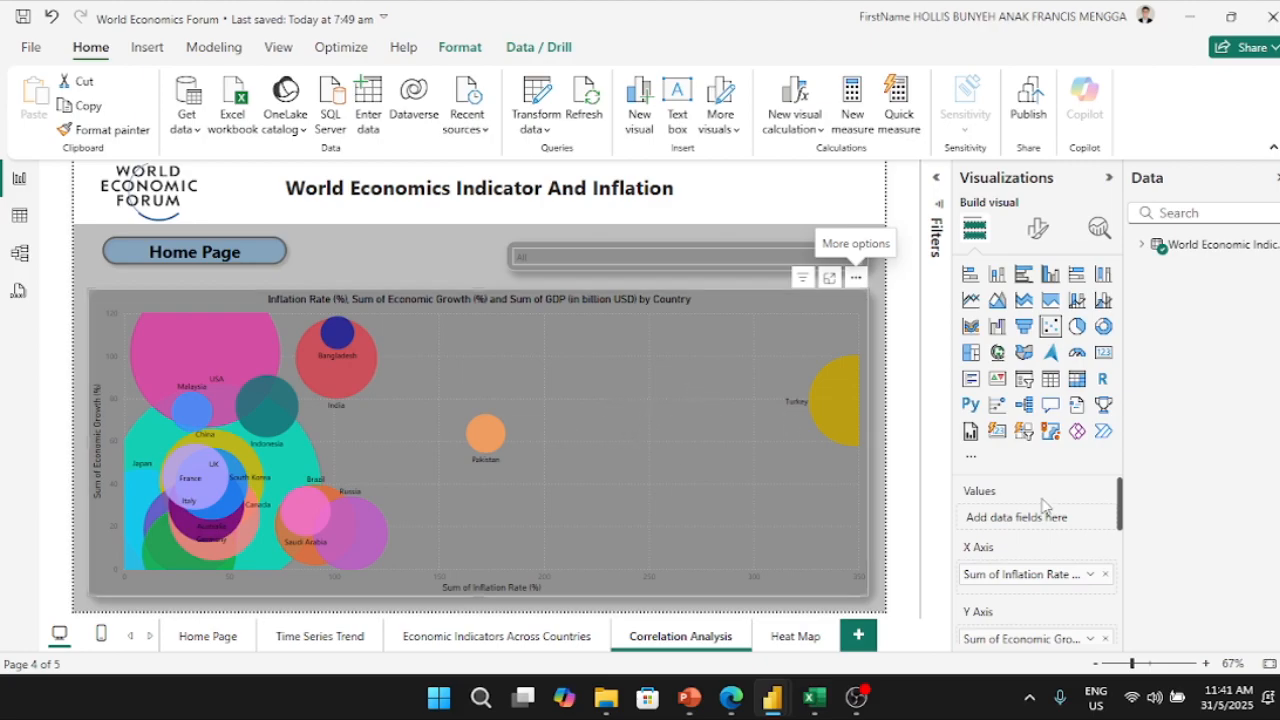
pyautogui.moveTo(1124, 520); pyautogui.dragTo(1101, 585)
pyautogui.scroll(-1, 1102, 586)
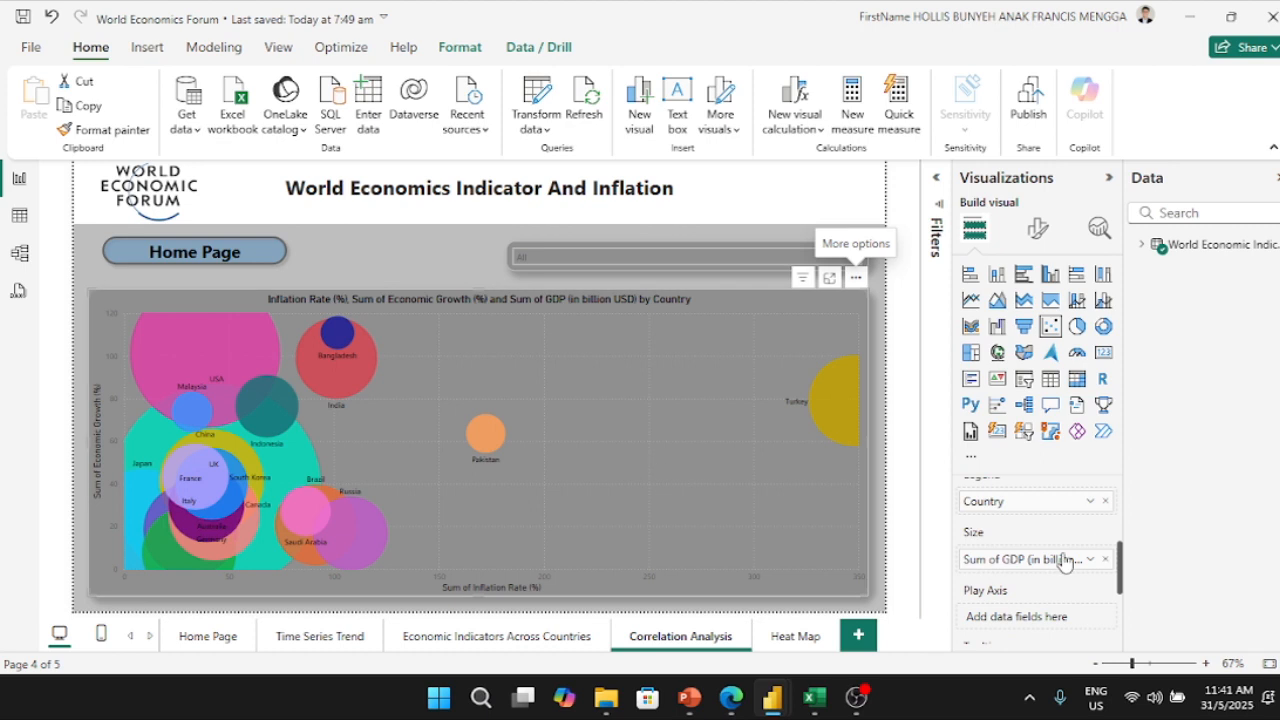
pyautogui.scroll(2, 1055, 570)
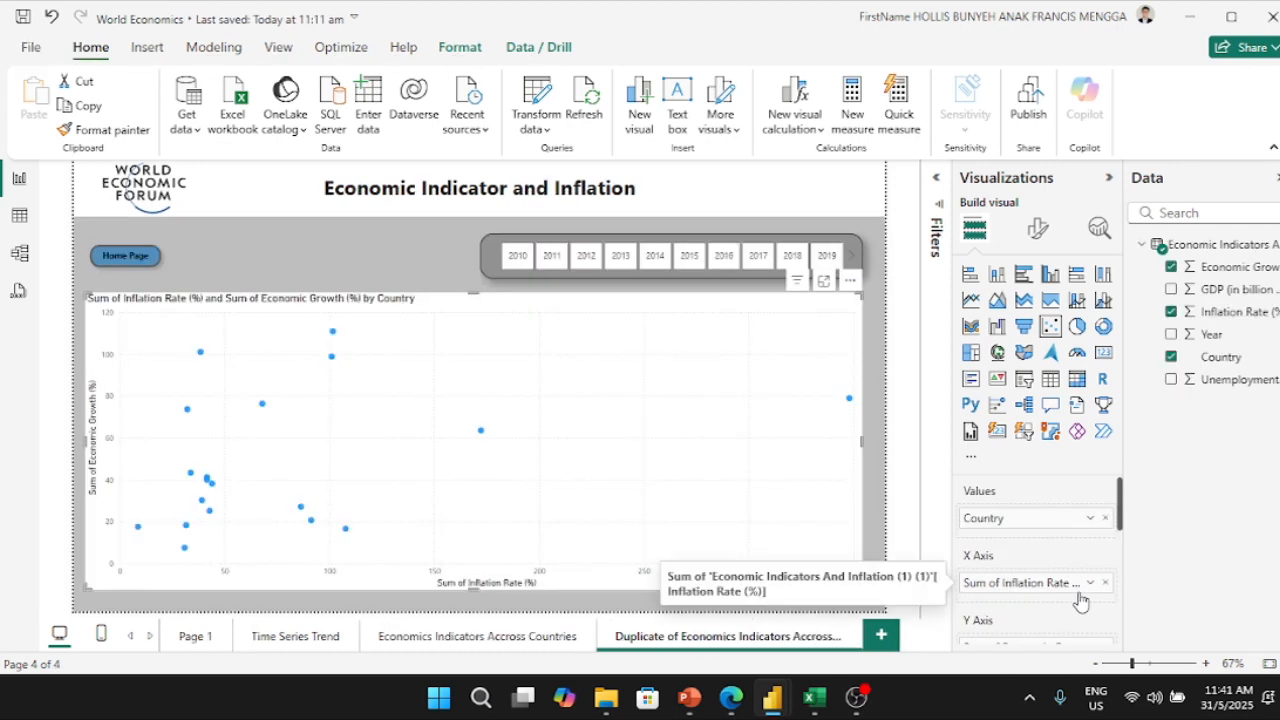
pyautogui.scroll(-3, 1040, 590)
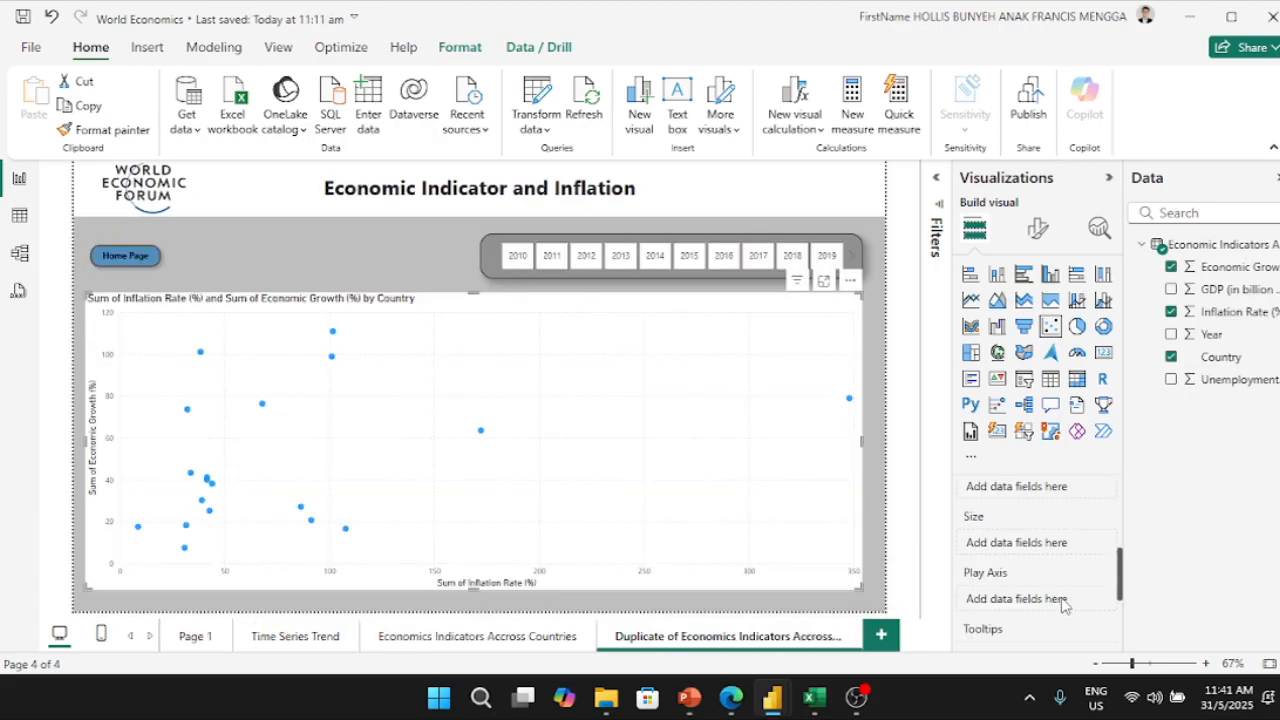
pyautogui.moveTo(1120, 570); pyautogui.dragTo(1125, 517)
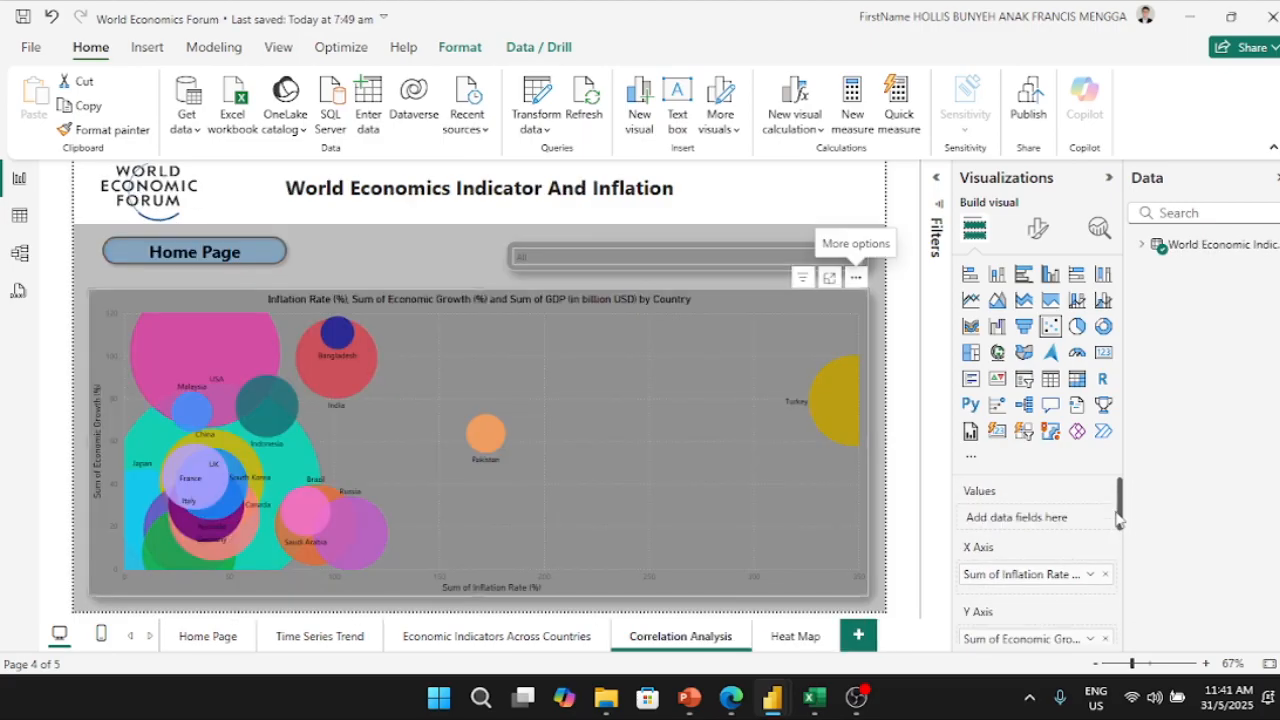
pyautogui.moveTo(1120, 518); pyautogui.dragTo(1119, 563)
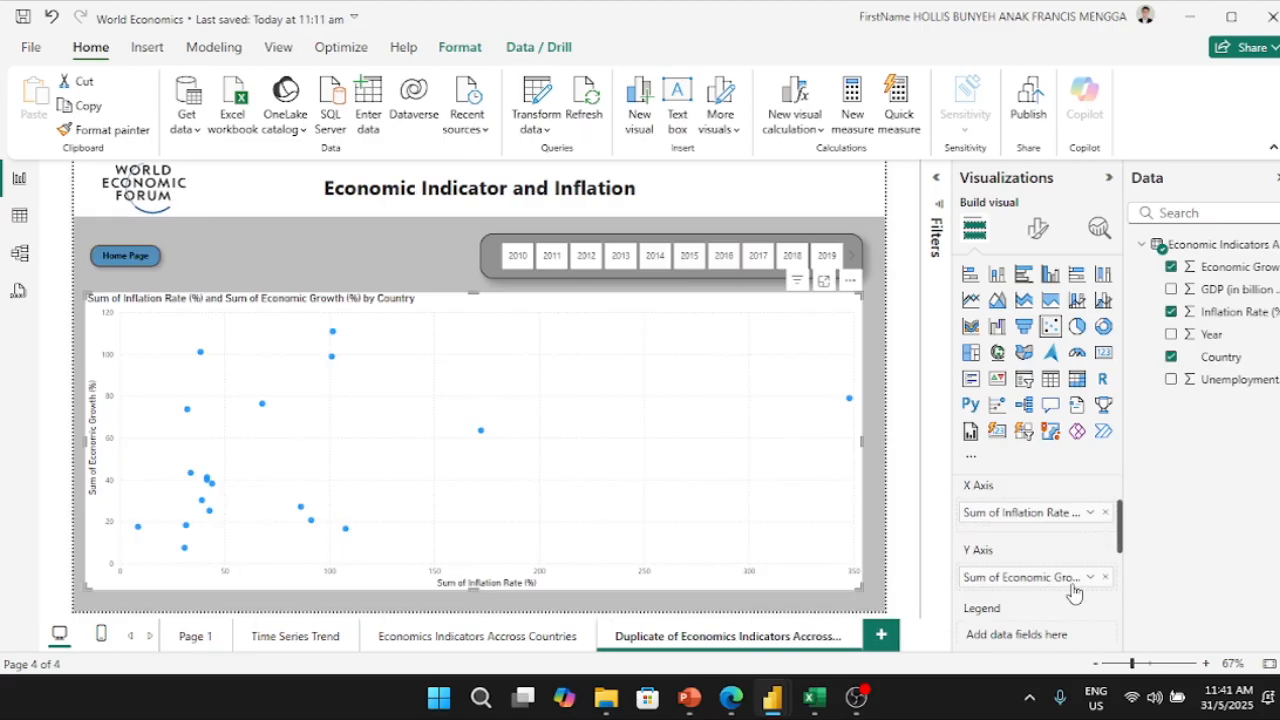
# Step: Set Country as the scatter chart's legend and GDP (in billion USD) as its bubble size
pyautogui.moveTo(1120, 538); pyautogui.dragTo(1123, 551)
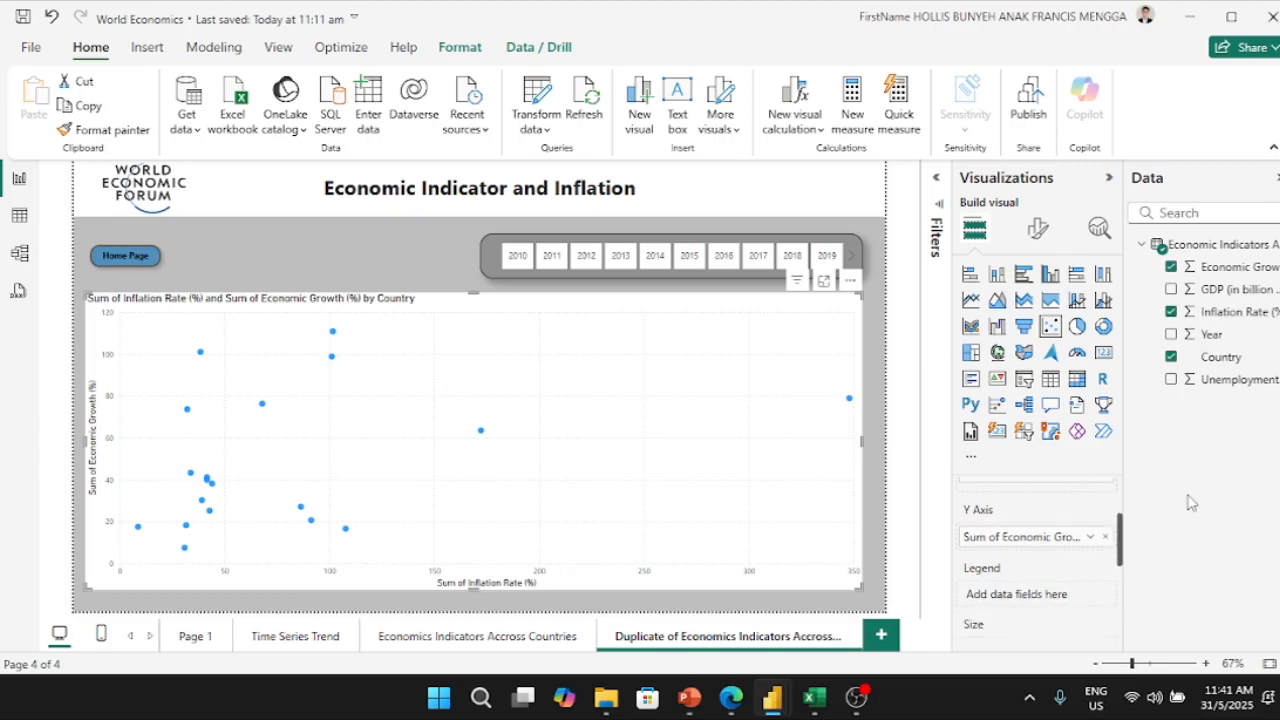
pyautogui.moveTo(1215, 352); pyautogui.dragTo(1057, 604)
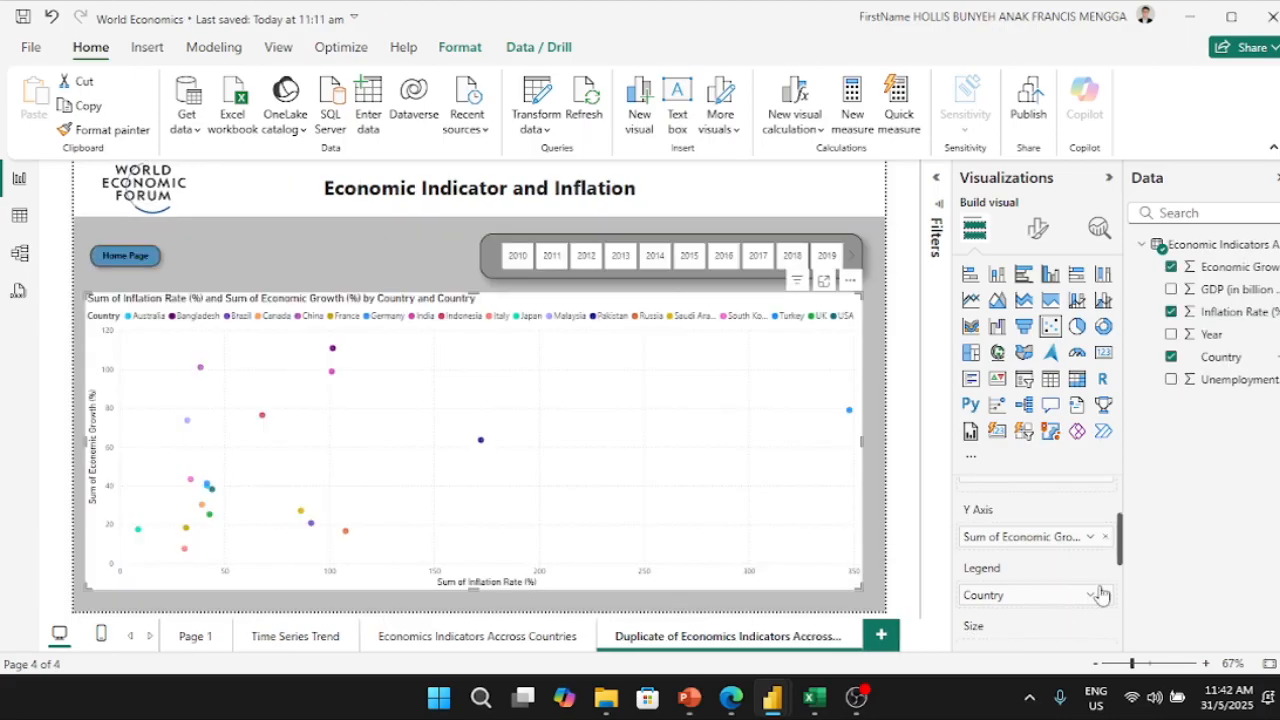
pyautogui.moveTo(1118, 570); pyautogui.dragTo(1118, 583)
pyautogui.moveTo(1225, 290); pyautogui.dragTo(1063, 606)
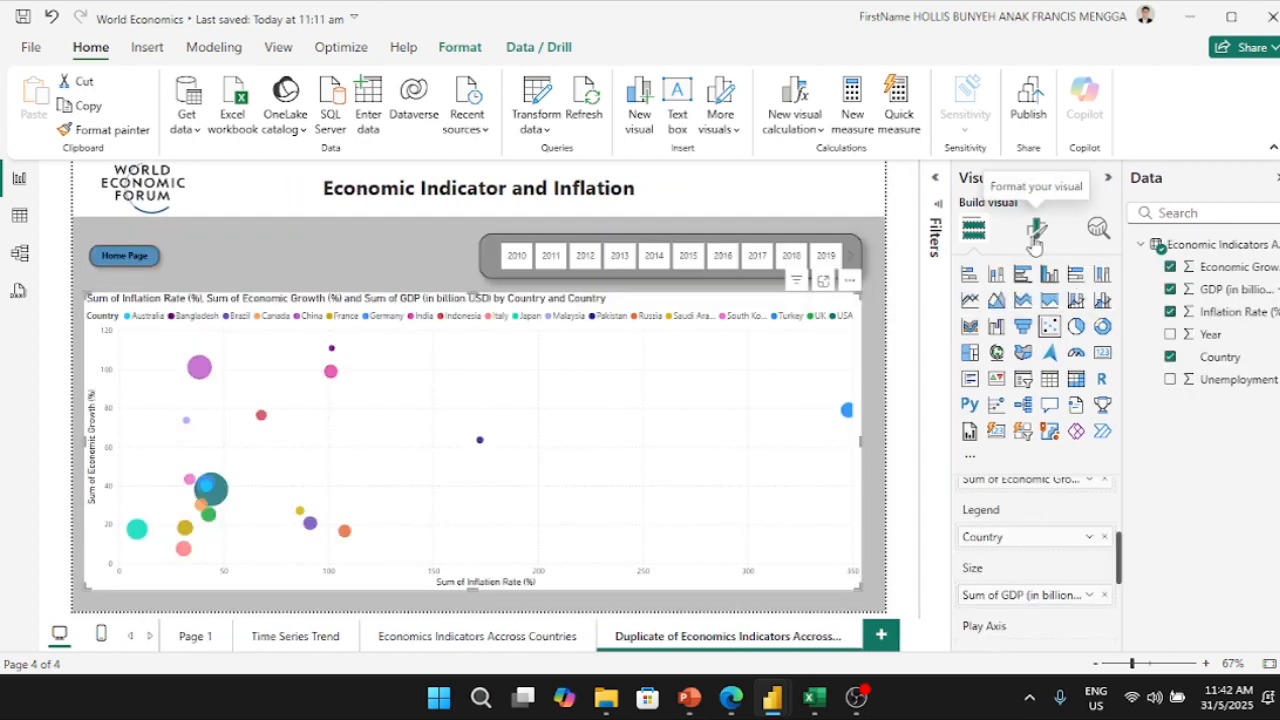
# Step: Look through the scatter chart's effects settings and turn off its legend
pyautogui.click(1037, 231)
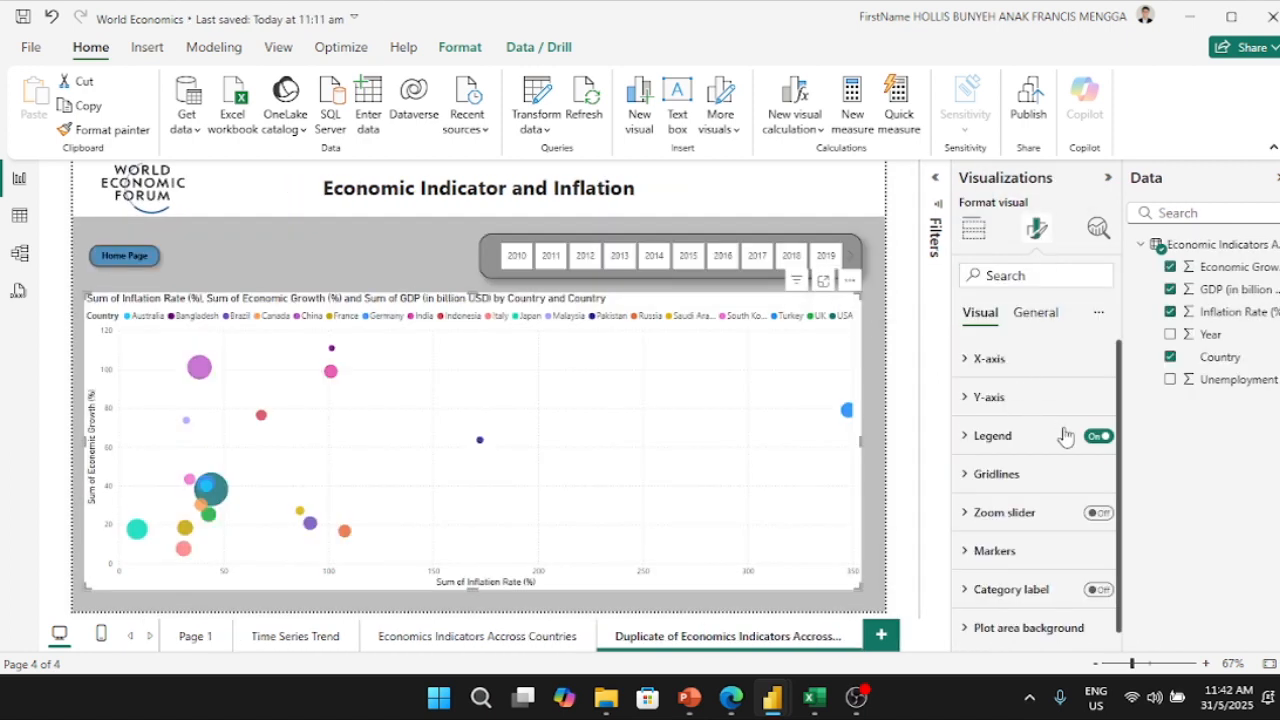
pyautogui.click(1035, 314)
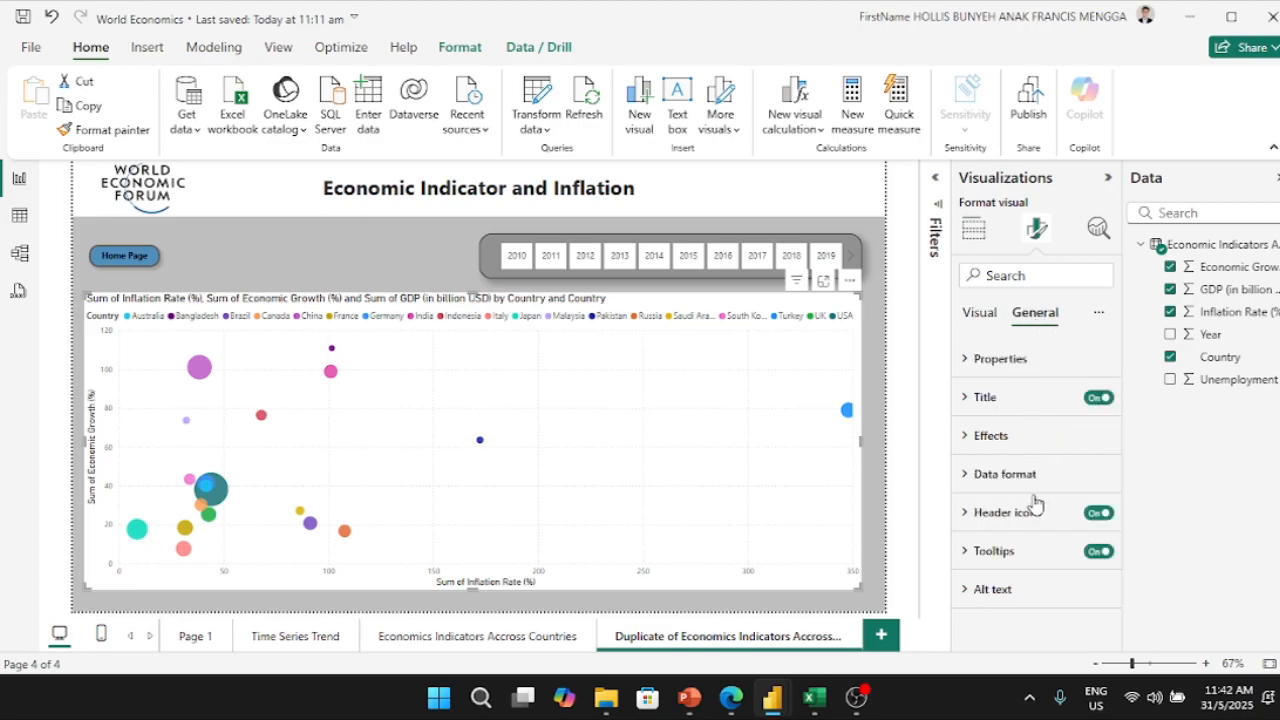
pyautogui.click(982, 438)
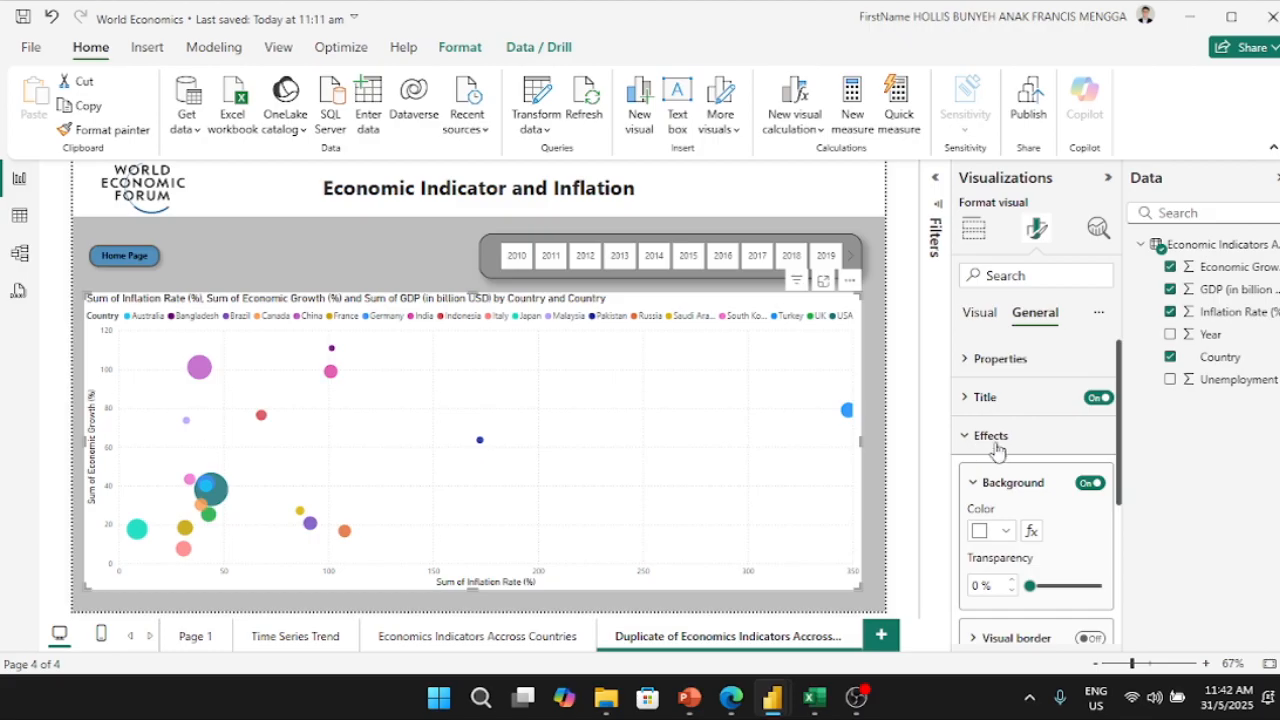
pyautogui.scroll(-3, 1008, 462)
pyautogui.scroll(2, 1022, 498)
pyautogui.scroll(2, 1021, 498)
pyautogui.click(984, 318)
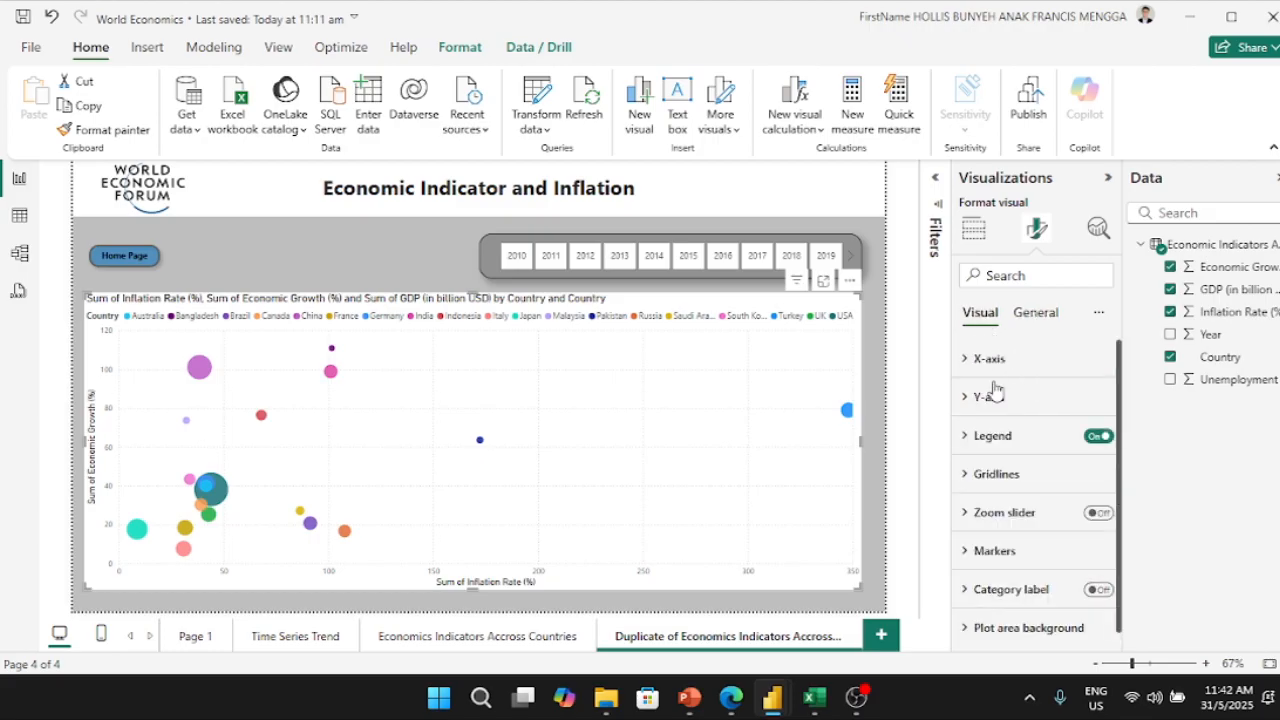
pyautogui.click(997, 436)
pyautogui.click(1045, 436)
pyautogui.click(1098, 437)
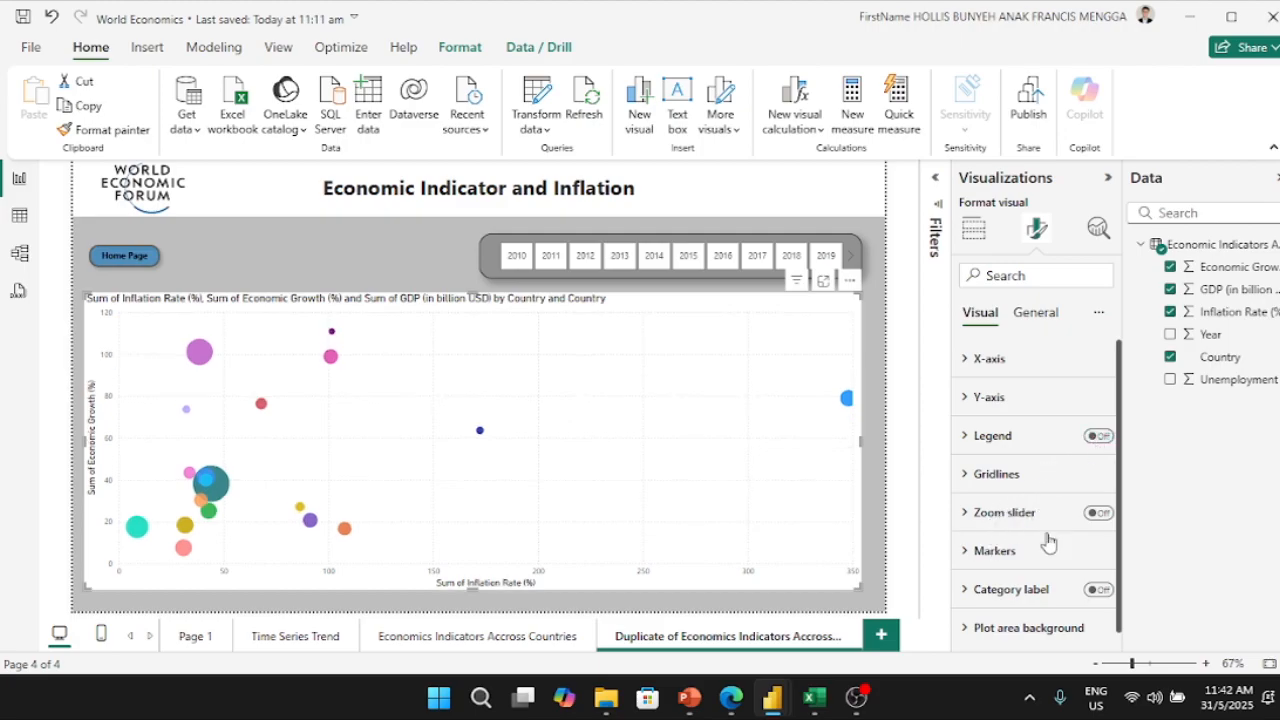
# Step: Turn on the scatter chart's category labels so each bubble shows its country name
pyautogui.click(1098, 590)
pyautogui.click(1012, 592)
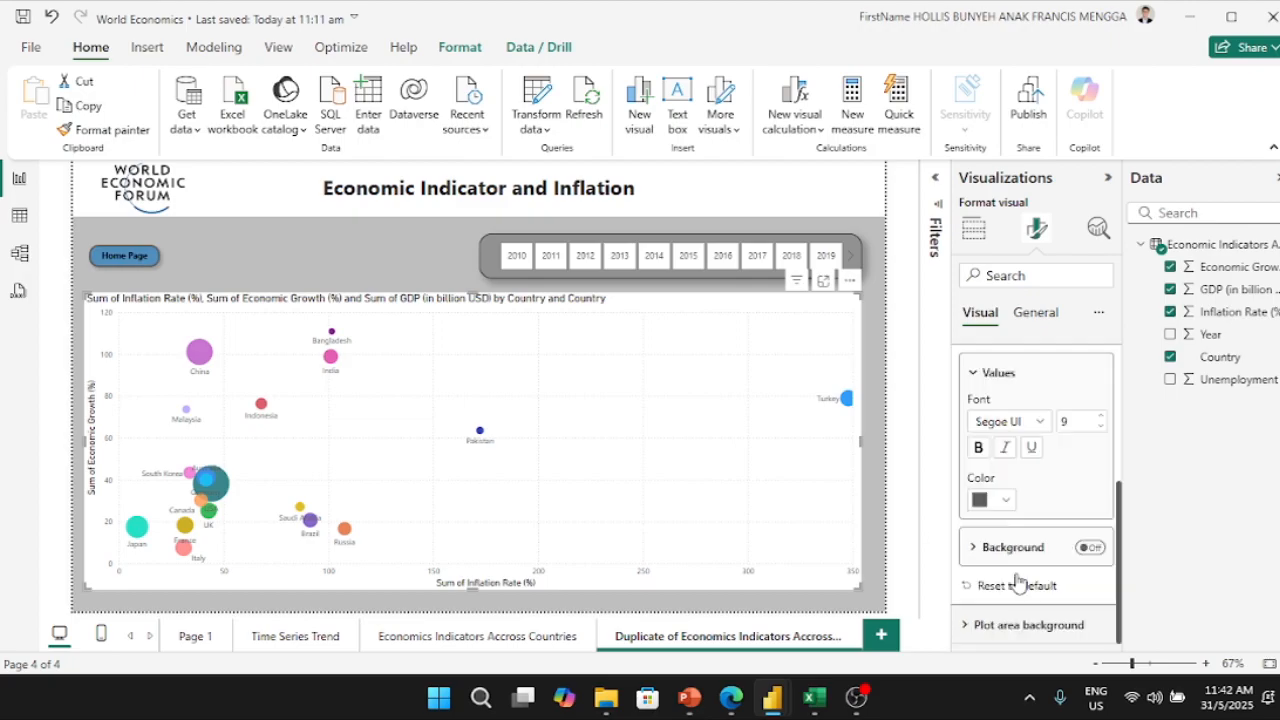
pyautogui.click(1014, 625)
# Step: Set the size multiplier of the scatter chart's markers to 42 for all series
pyautogui.scroll(5, 1014, 582)
pyautogui.click(990, 525)
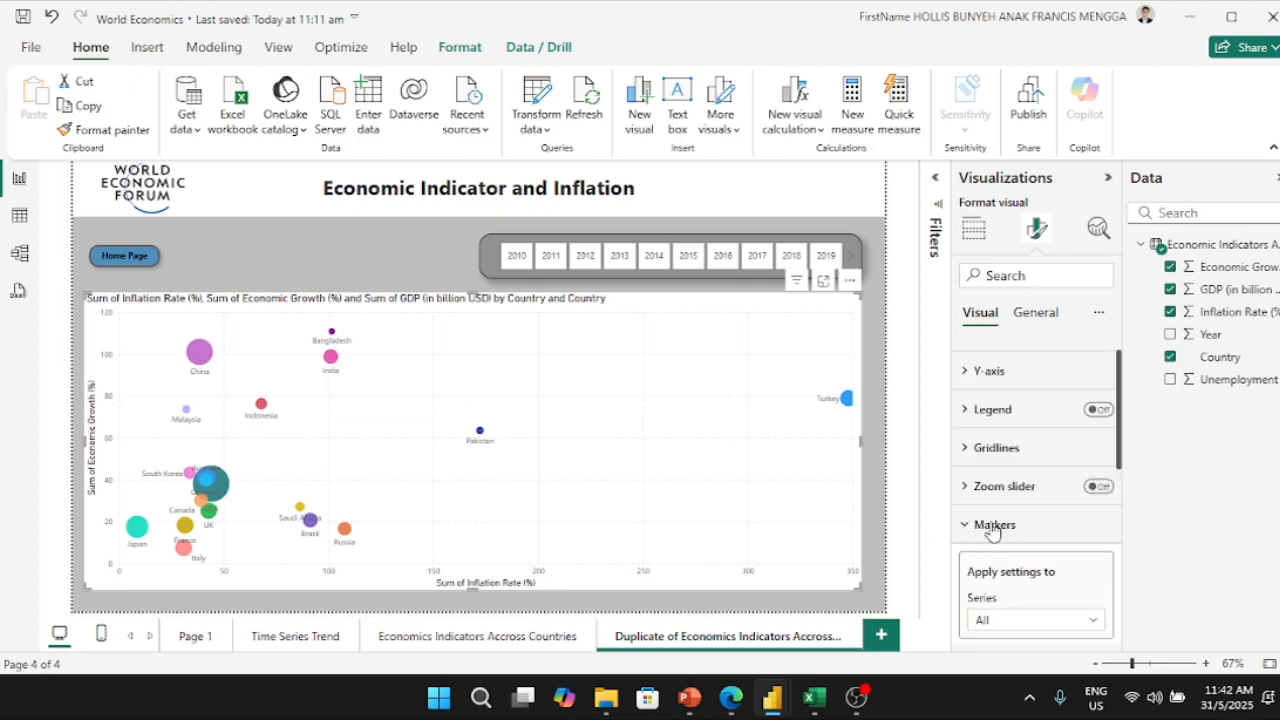
pyautogui.scroll(-3, 1018, 562)
pyautogui.moveTo(1041, 597); pyautogui.dragTo(1069, 601)
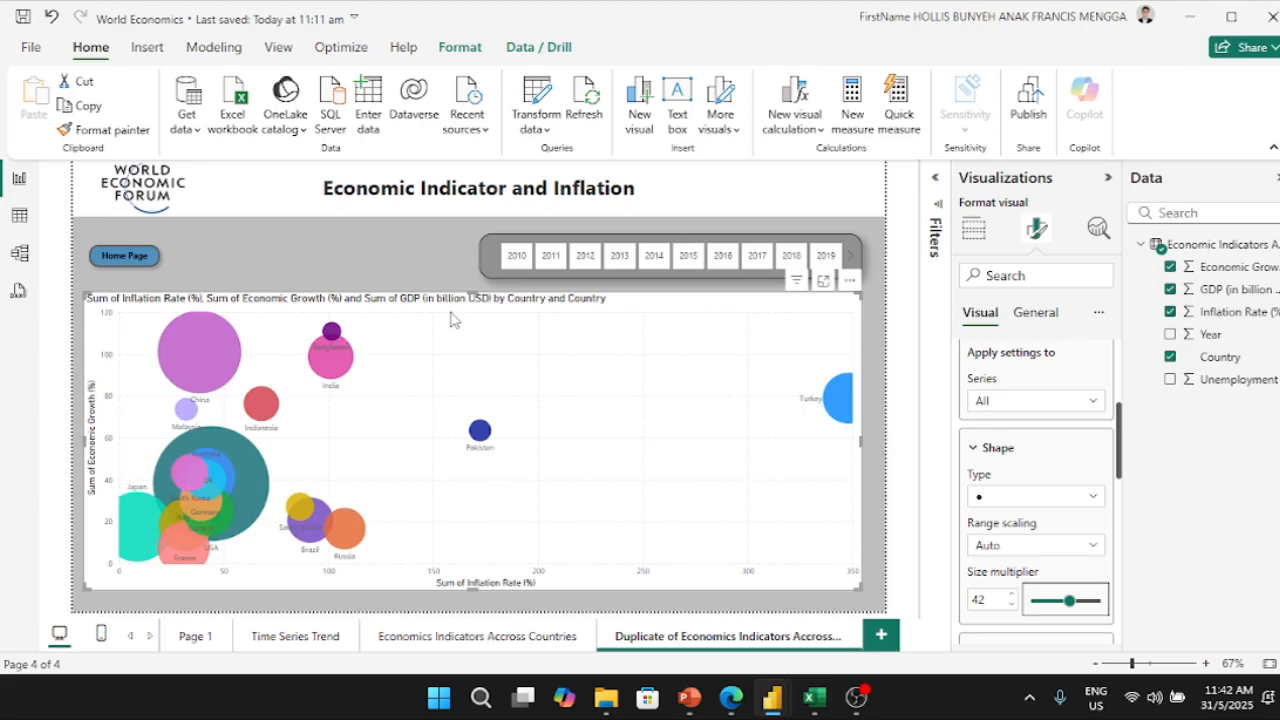
# Step: Check the scatter chart year by year by filtering it to 2011, 2012, 2013 and each year from 2015 to 2019
pyautogui.click(551, 258)
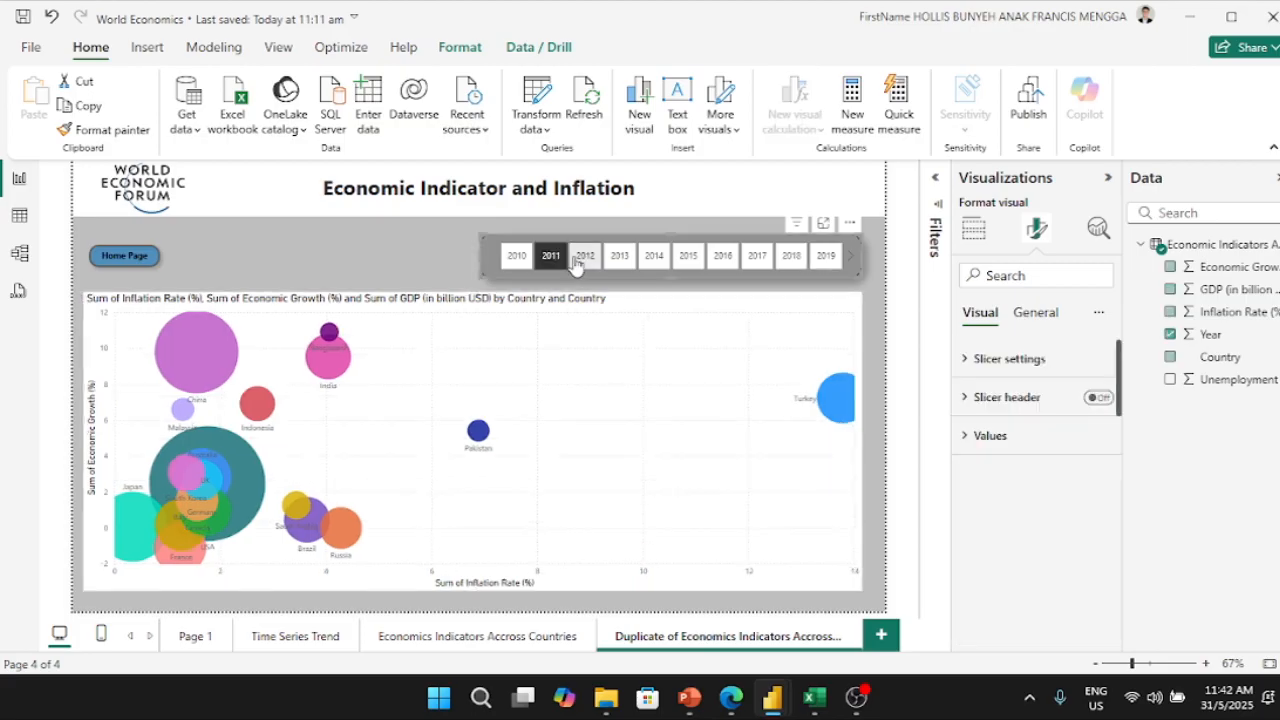
pyautogui.click(587, 258)
pyautogui.click(620, 258)
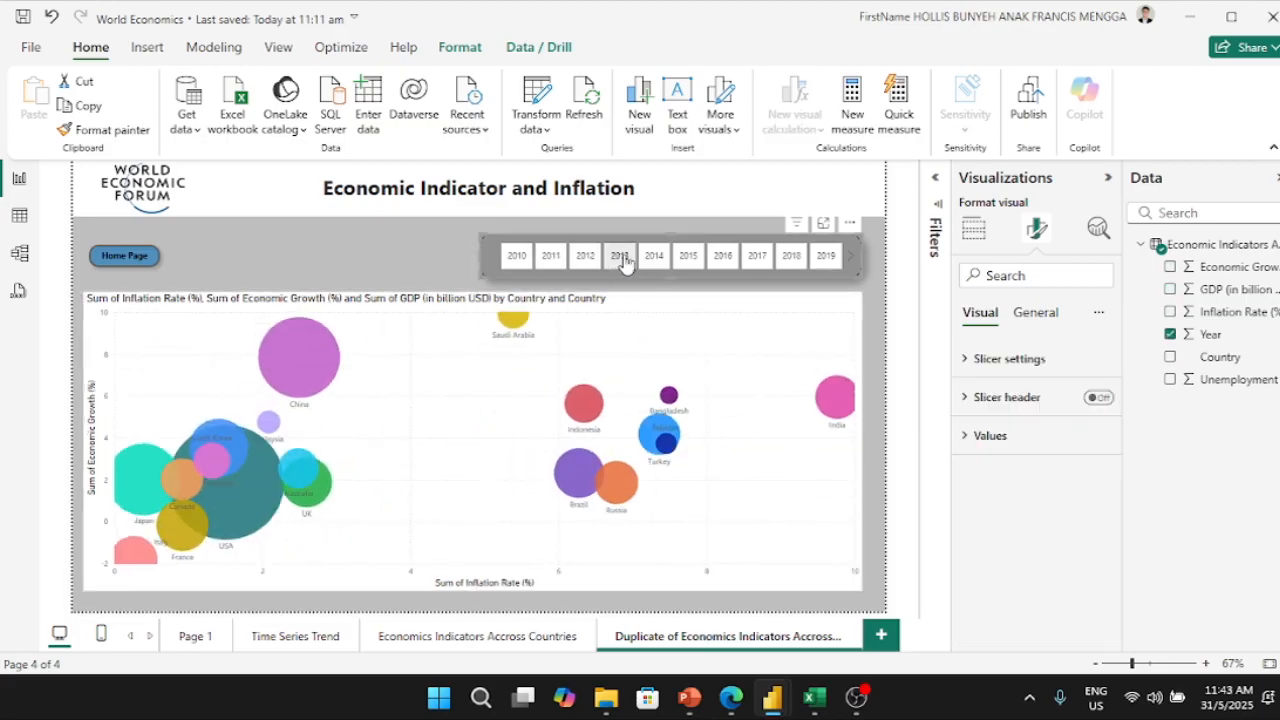
pyautogui.click(688, 258)
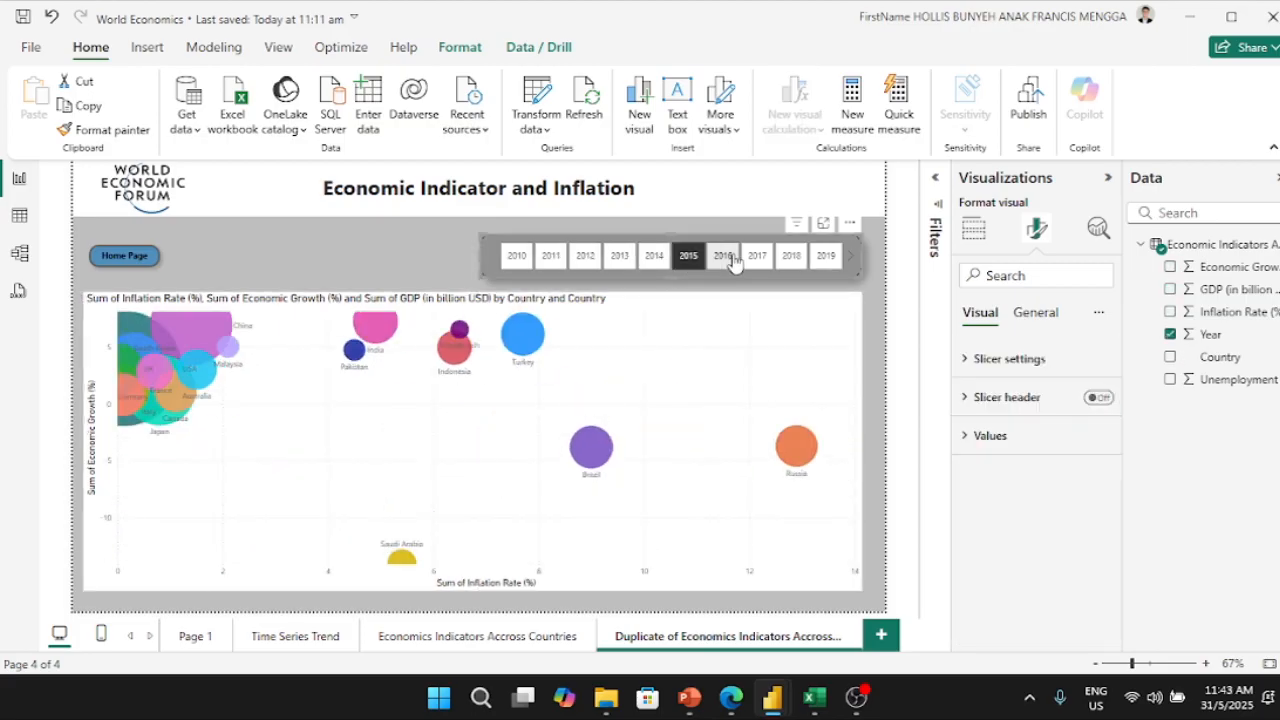
pyautogui.click(728, 258)
pyautogui.click(757, 258)
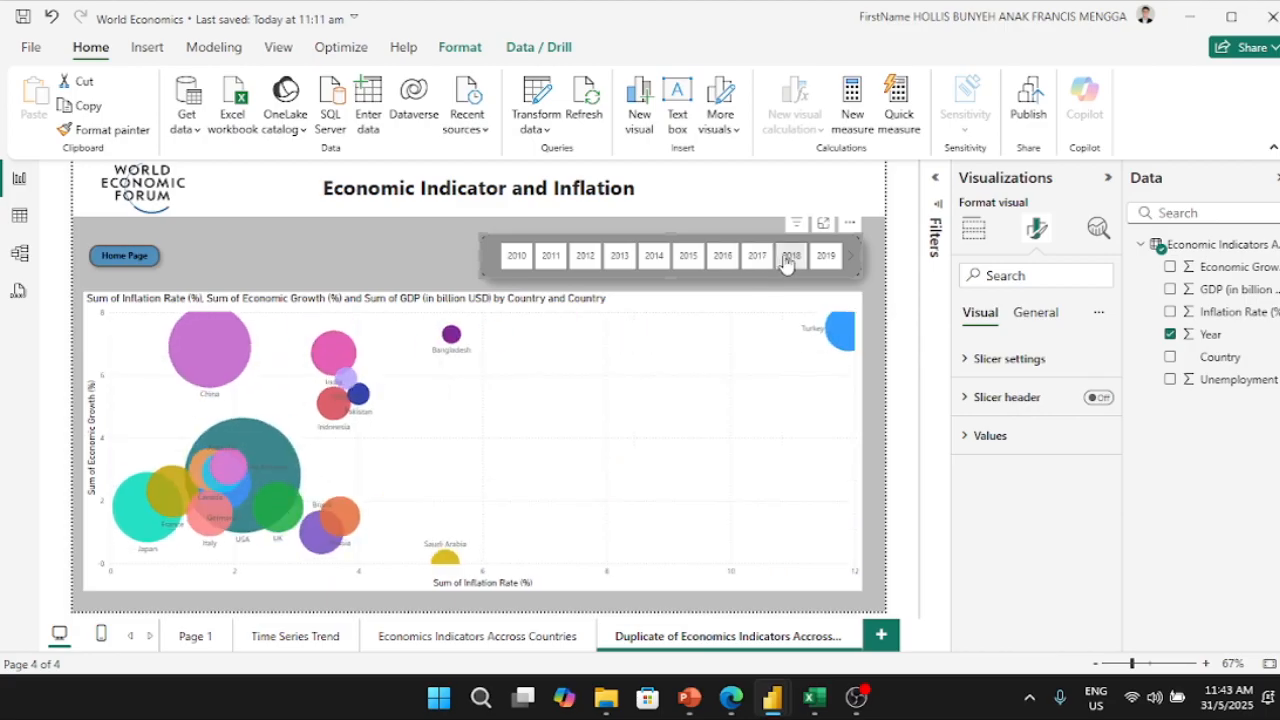
pyautogui.click(791, 258)
pyautogui.click(825, 257)
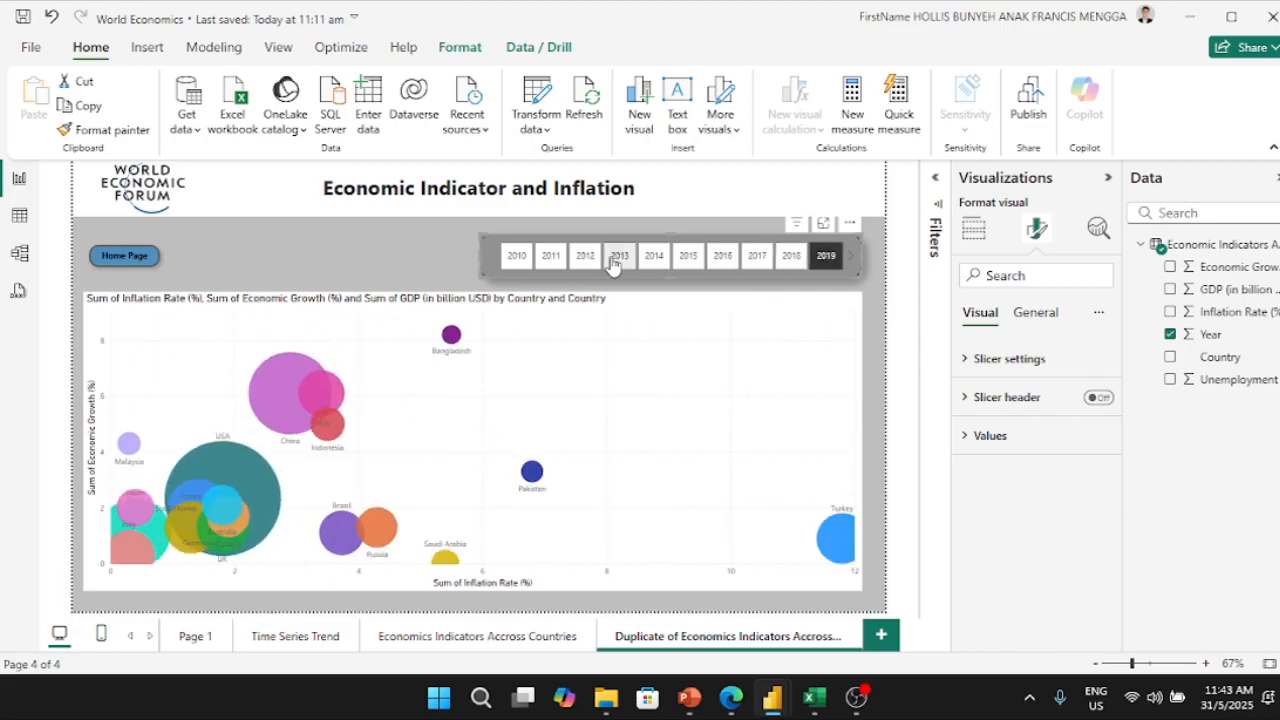
# Step: Check the scatter chart for 2013, and leave the year slicer filtered to 2012
pyautogui.click(618, 258)
pyautogui.click(586, 262)
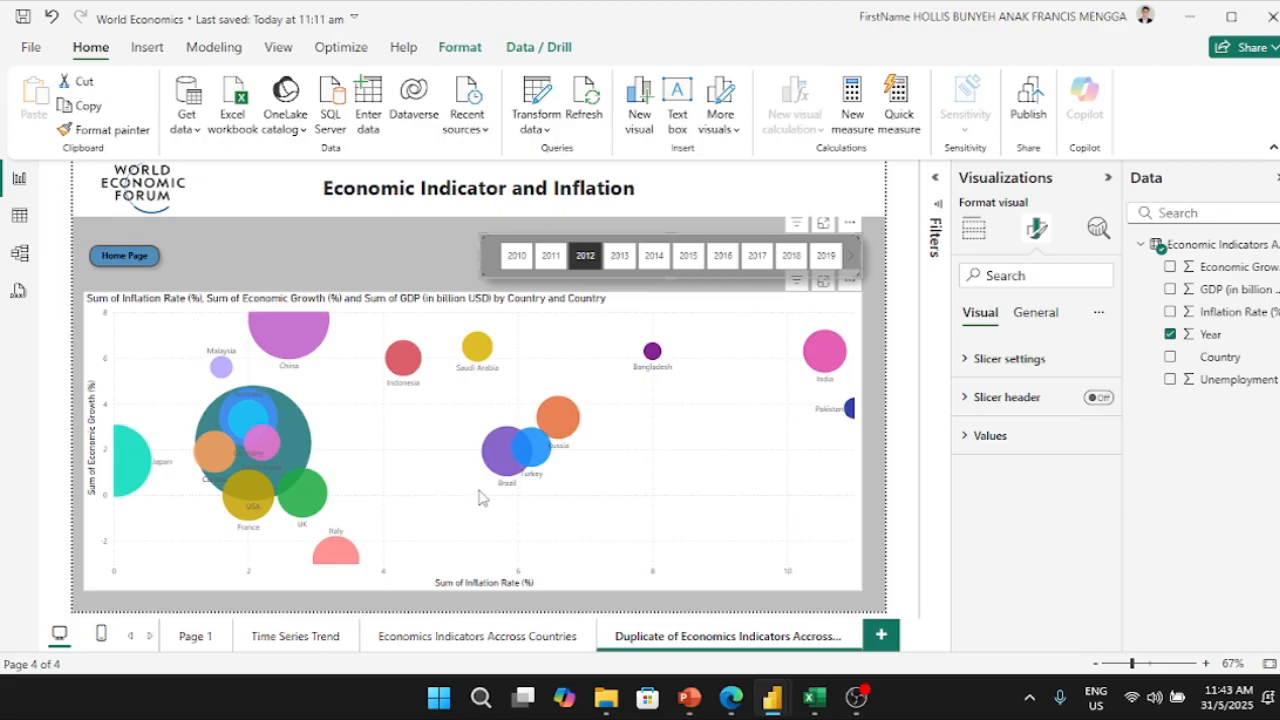
# Step: Copy the formatting of the Unemployment Rate (%) by Country bar chart onto the scatter chart on the duplicate page
pyautogui.click(486, 645)
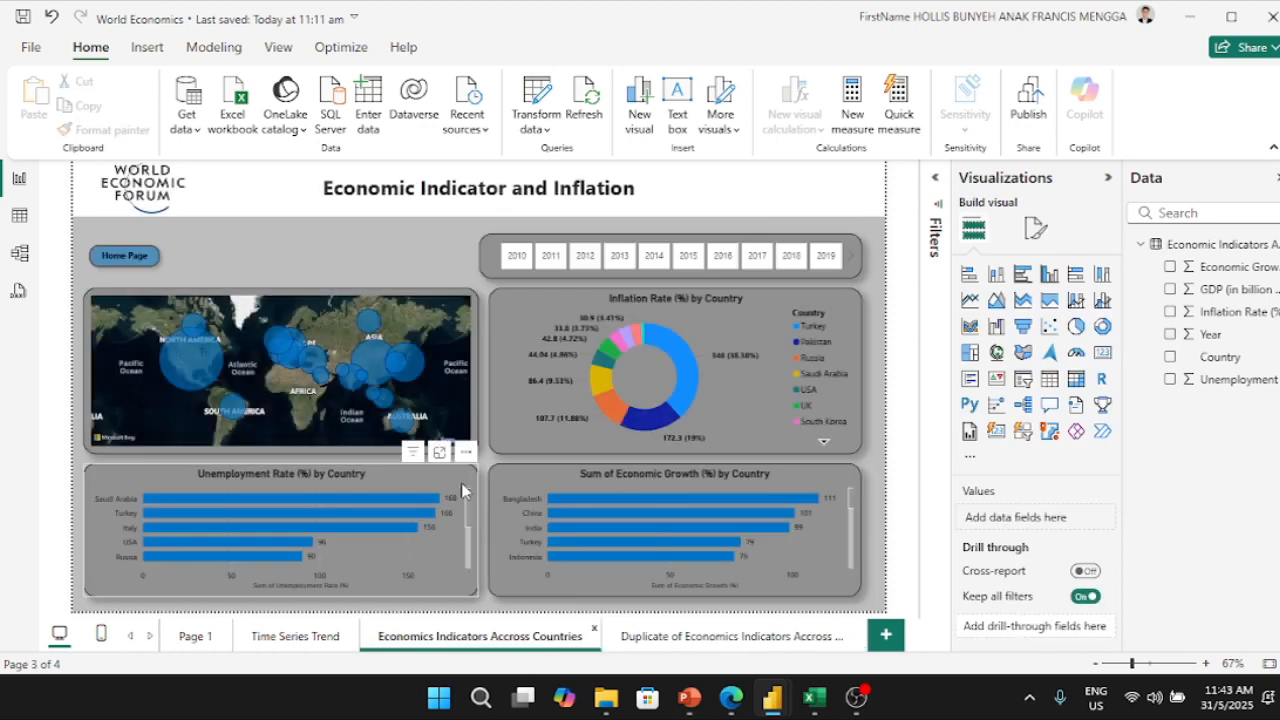
pyautogui.click(461, 481)
pyautogui.click(106, 129)
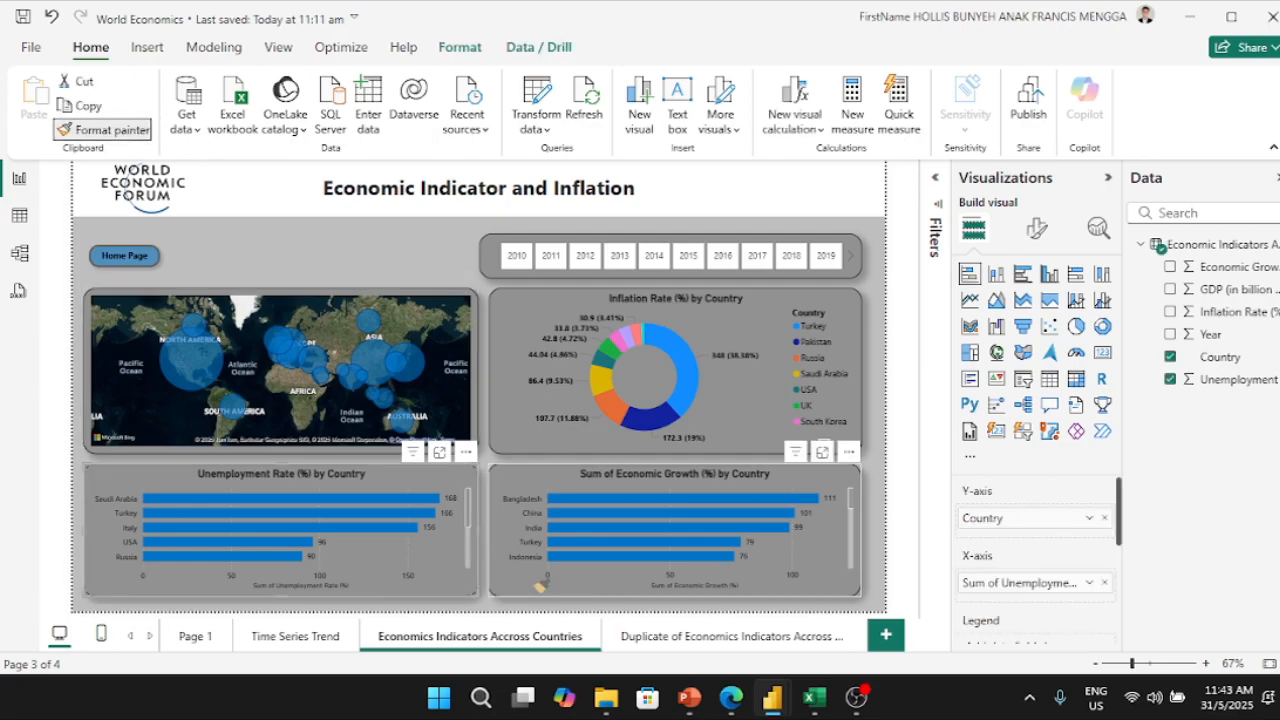
pyautogui.click(660, 645)
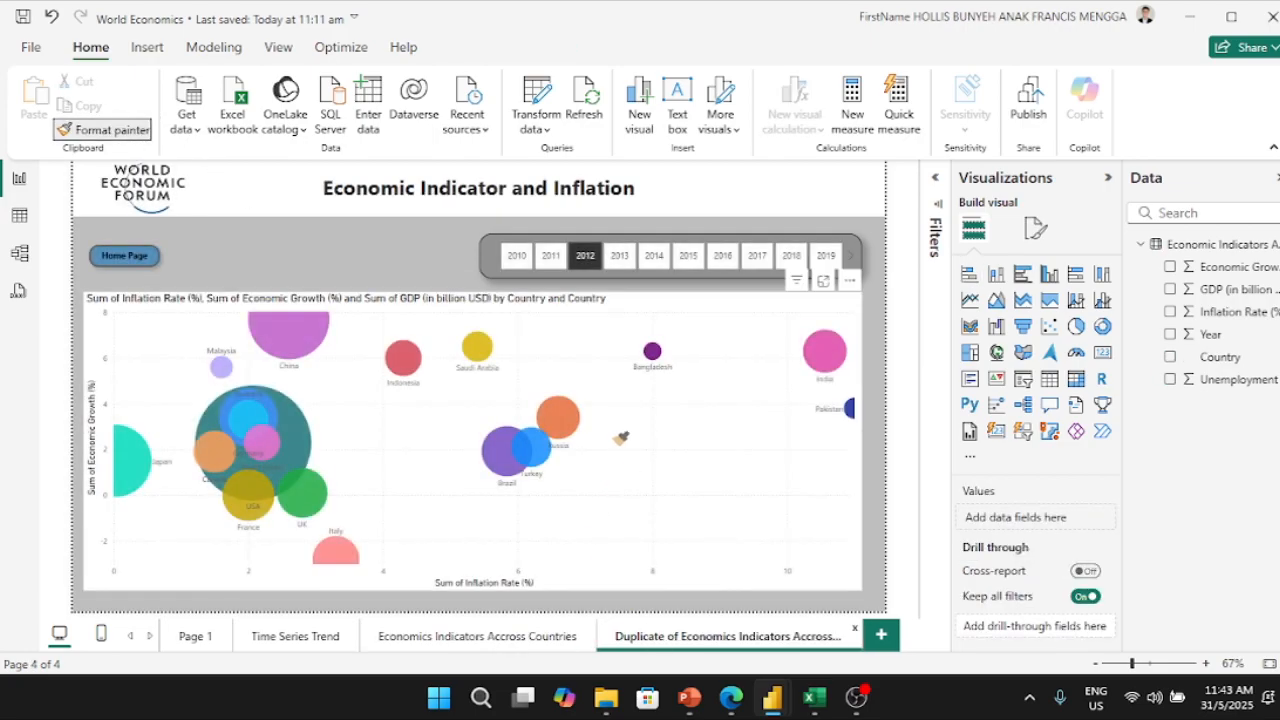
pyautogui.click(630, 312)
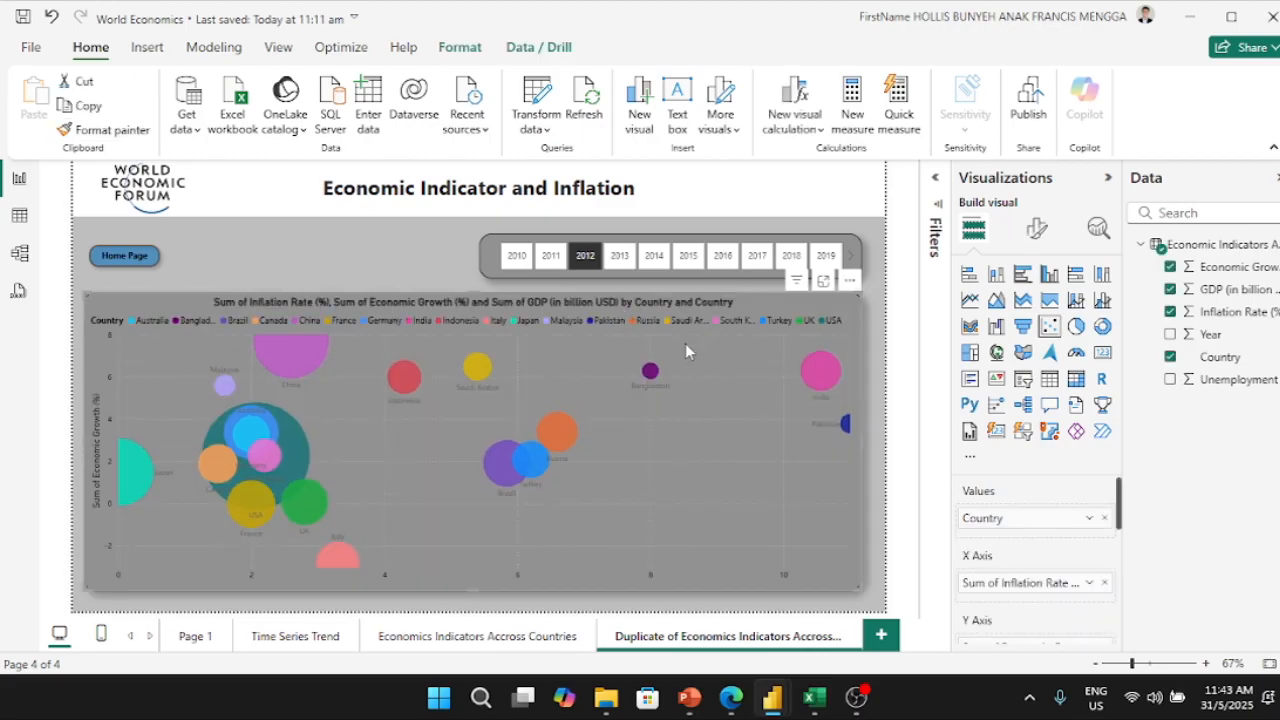
# Step: Turn off the scatter chart's legend
pyautogui.click(1036, 228)
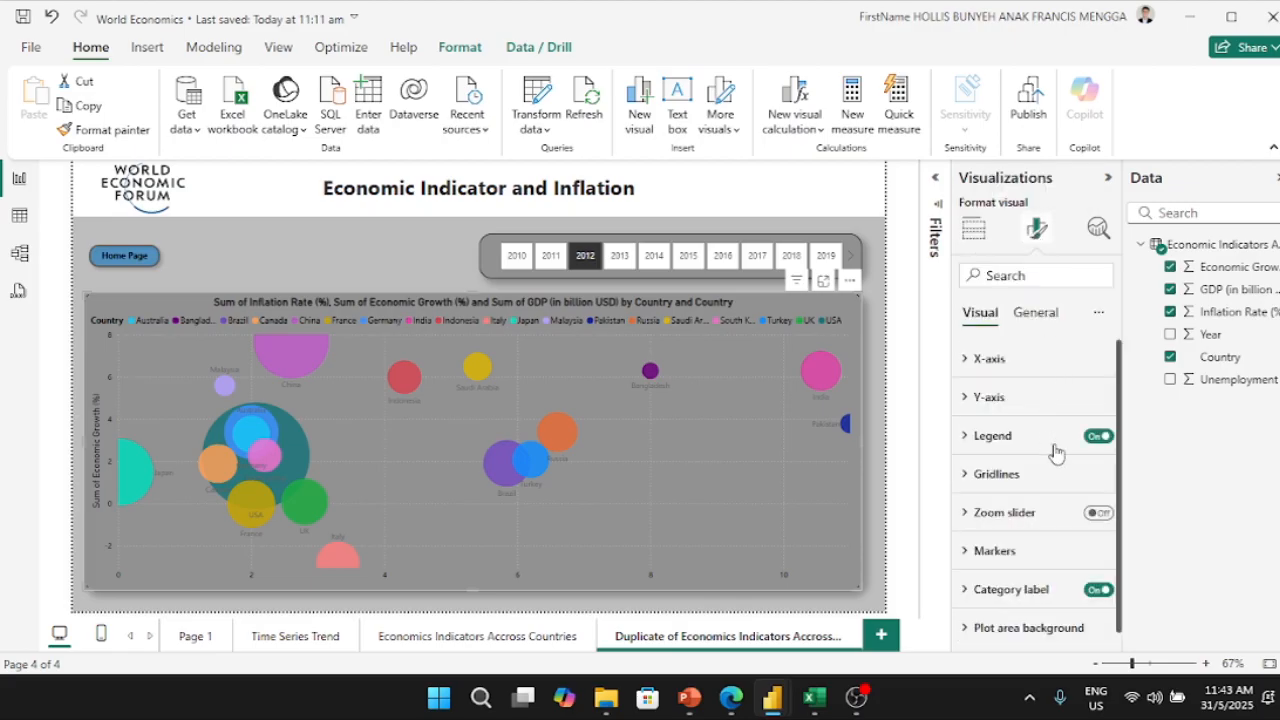
pyautogui.click(1099, 436)
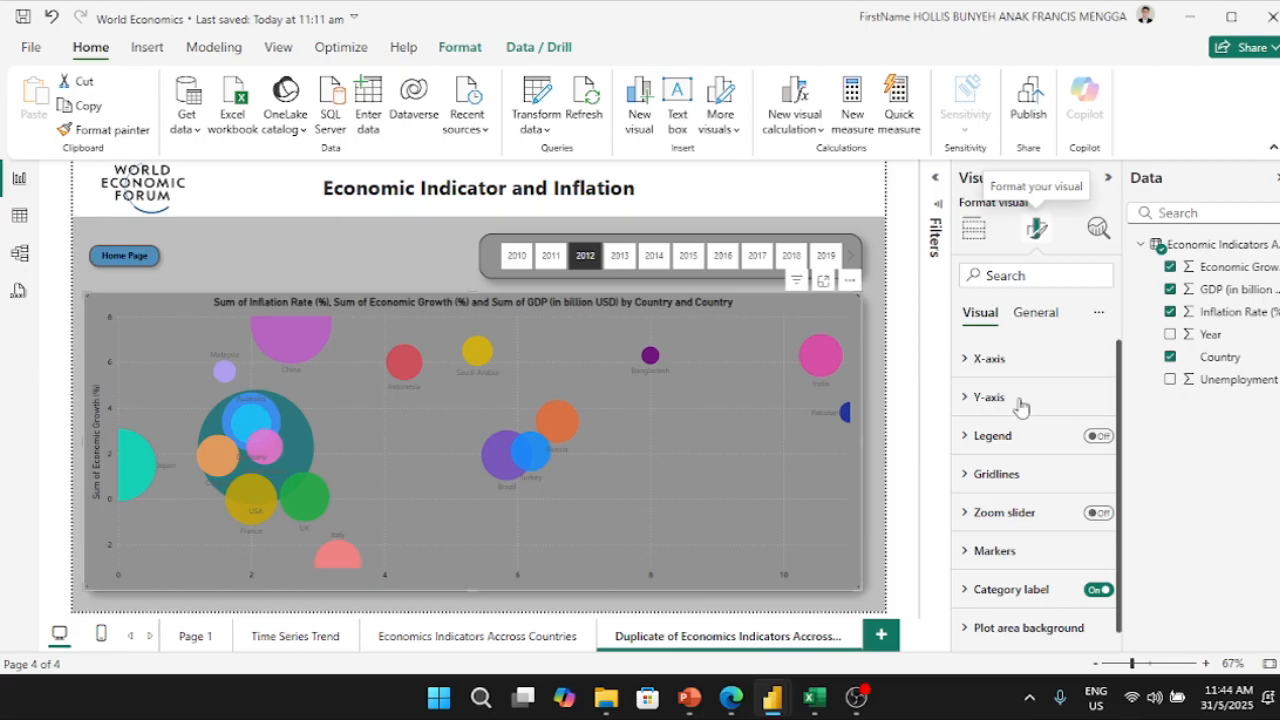
pyautogui.click(1042, 318)
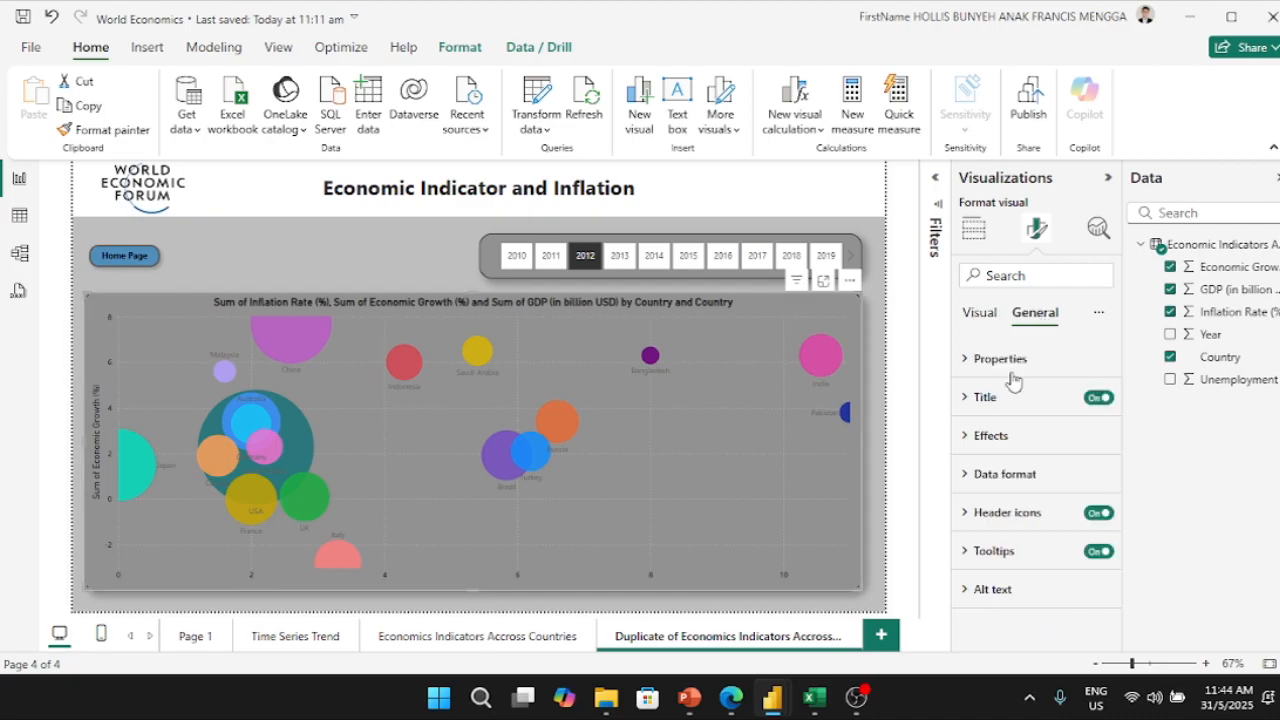
pyautogui.click(981, 315)
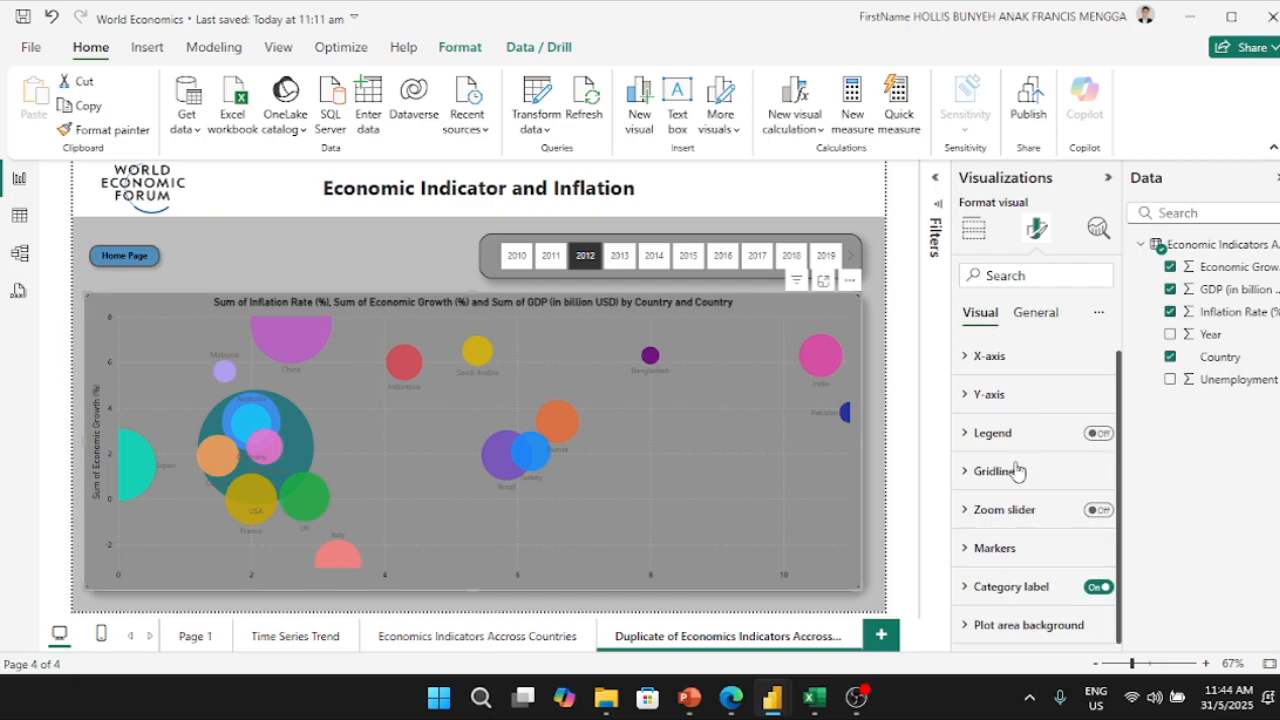
# Step: Set the size multiplier of the scatter chart's markers to 50 for all series
pyautogui.click(1015, 550)
pyautogui.scroll(-2, 1015, 545)
pyautogui.scroll(-3, 1015, 545)
pyautogui.scroll(3, 1015, 545)
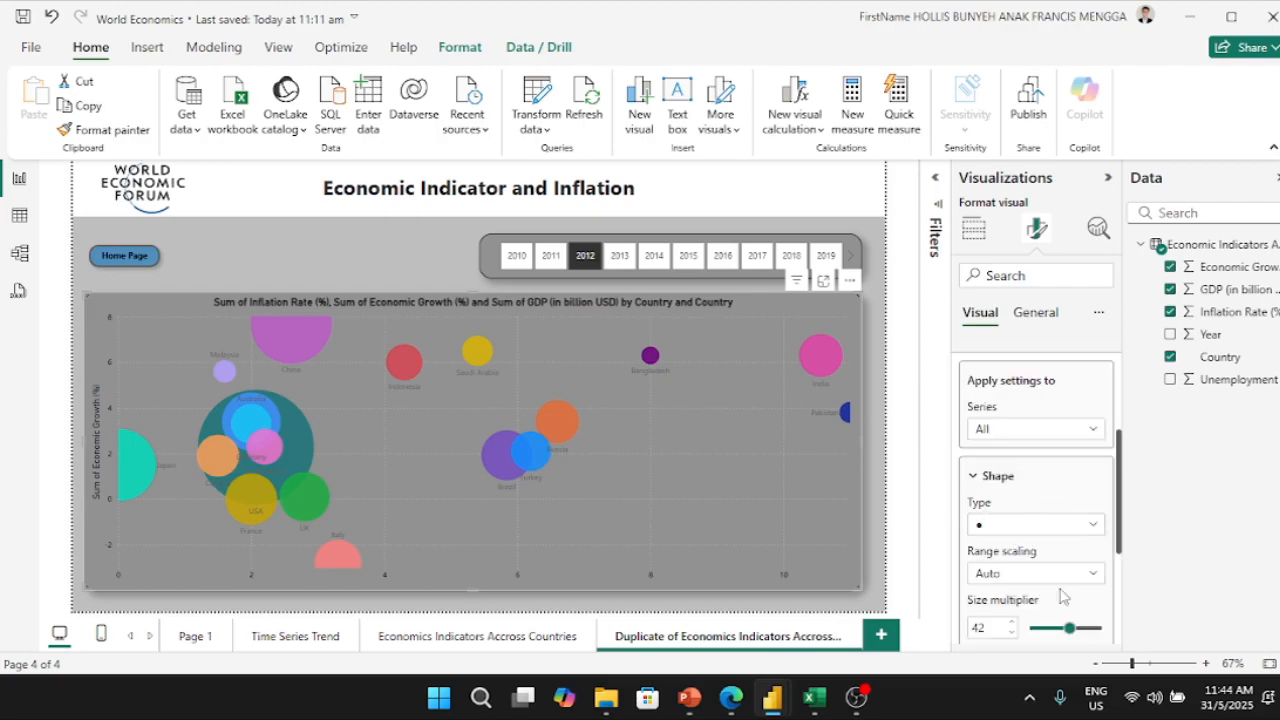
pyautogui.scroll(-1, 1119, 541)
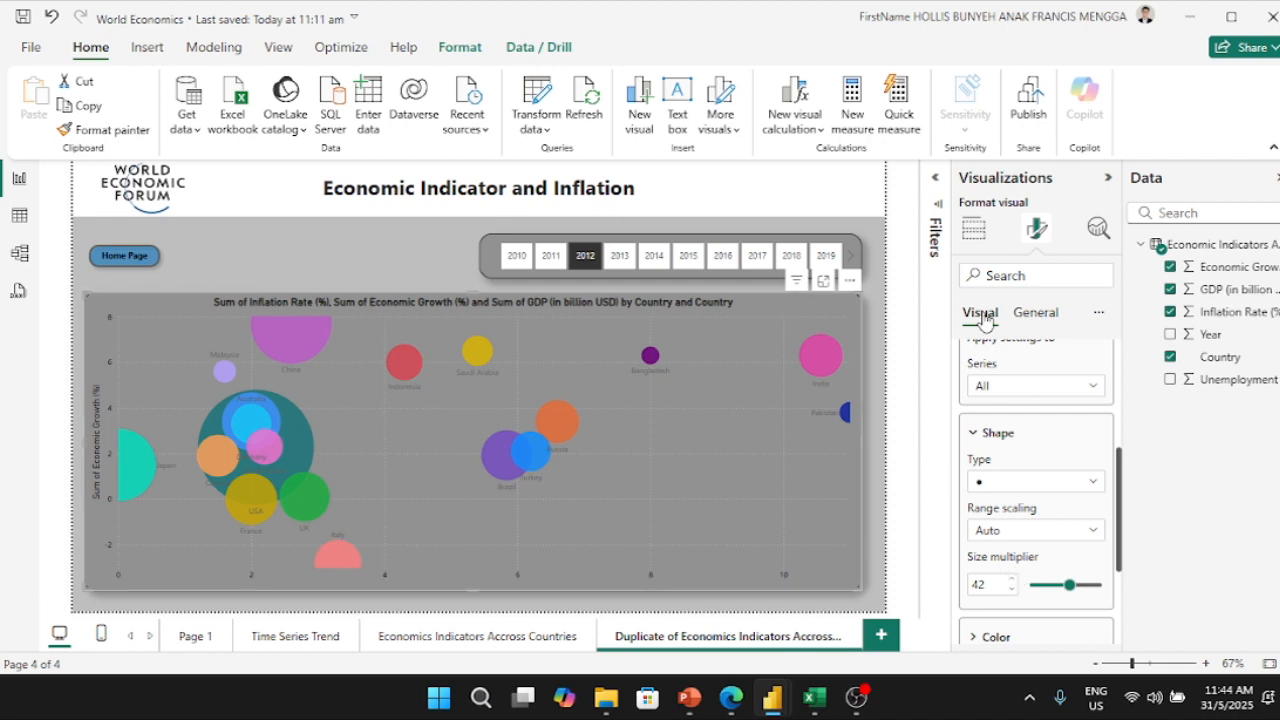
pyautogui.moveTo(1118, 488); pyautogui.dragTo(1125, 408)
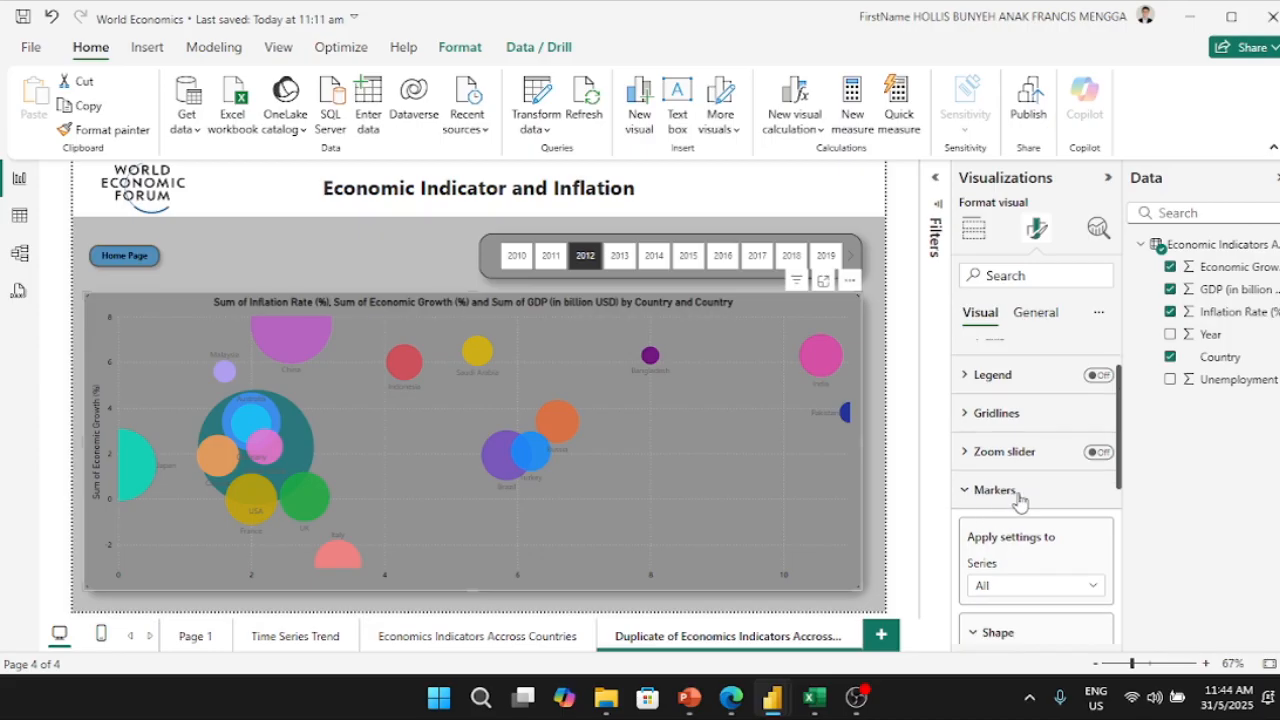
pyautogui.moveTo(1124, 485); pyautogui.dragTo(1117, 577)
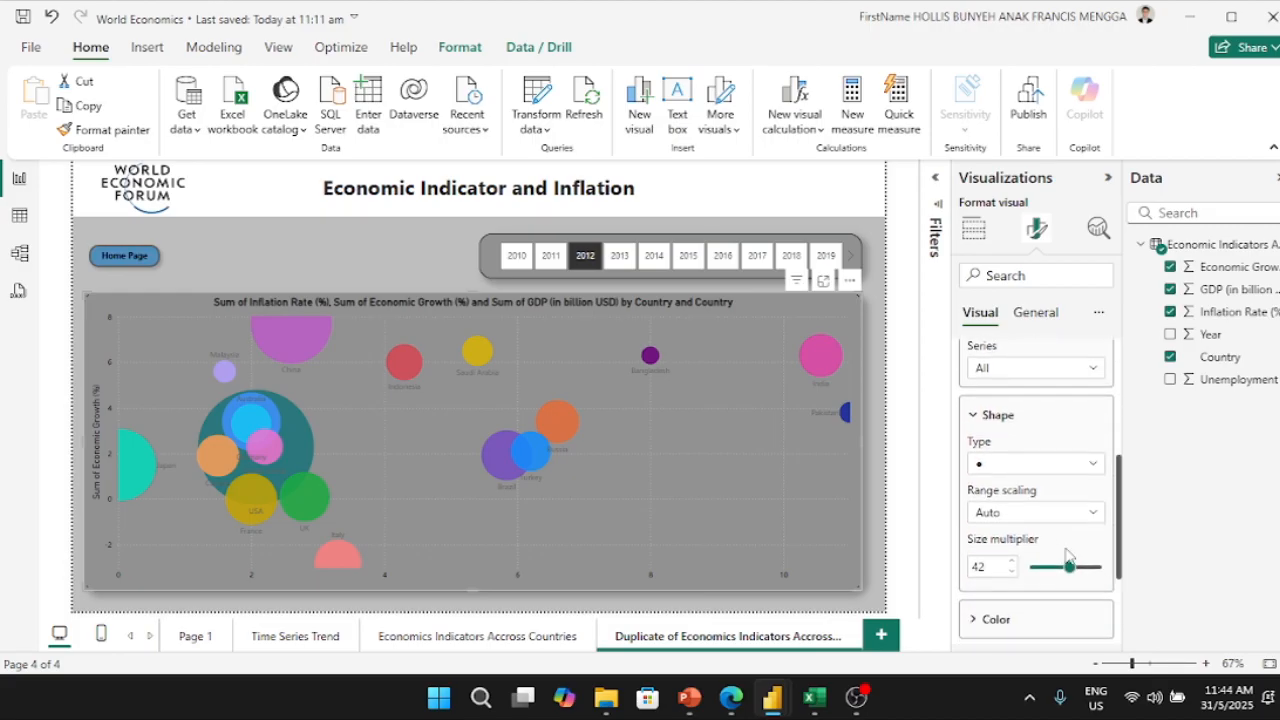
pyautogui.moveTo(1068, 566)
pyautogui.mouseDown()
pyautogui.moveTo(1100, 566)
pyautogui.moveTo(1072, 570)
pyautogui.mouseUp()
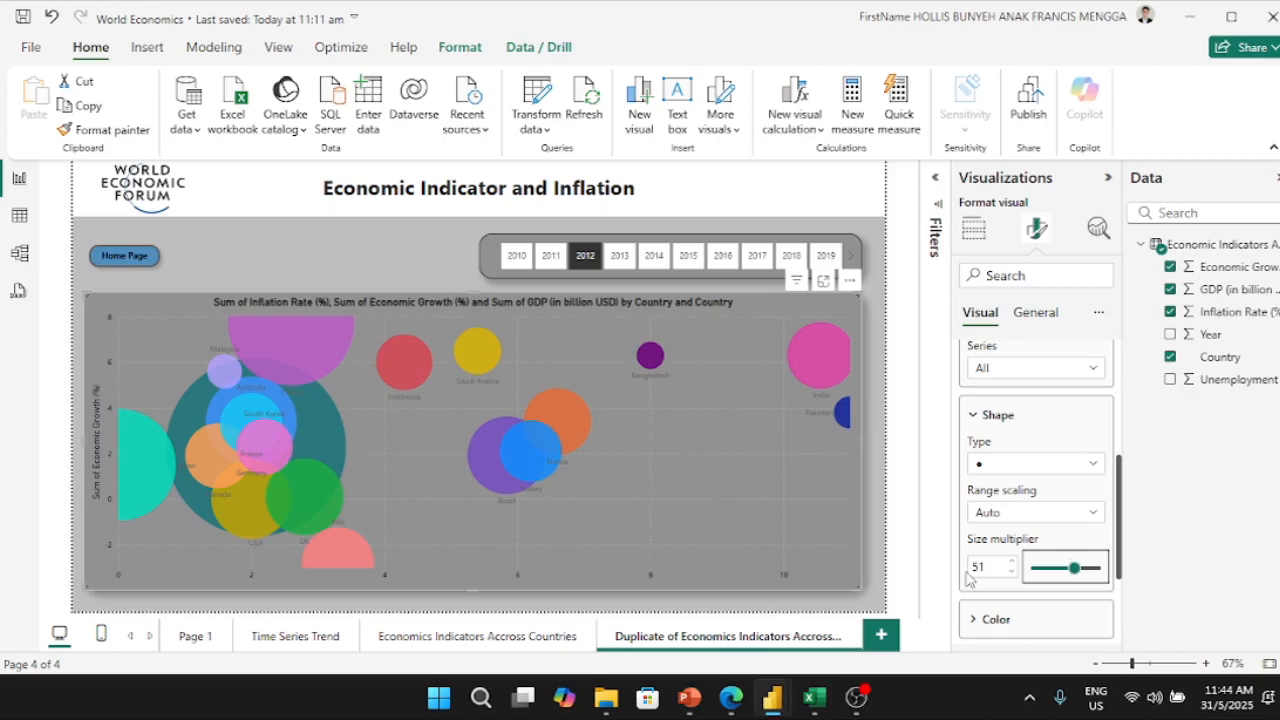
pyautogui.moveTo(990, 568); pyautogui.dragTo(962, 580)
pyautogui.write('50')
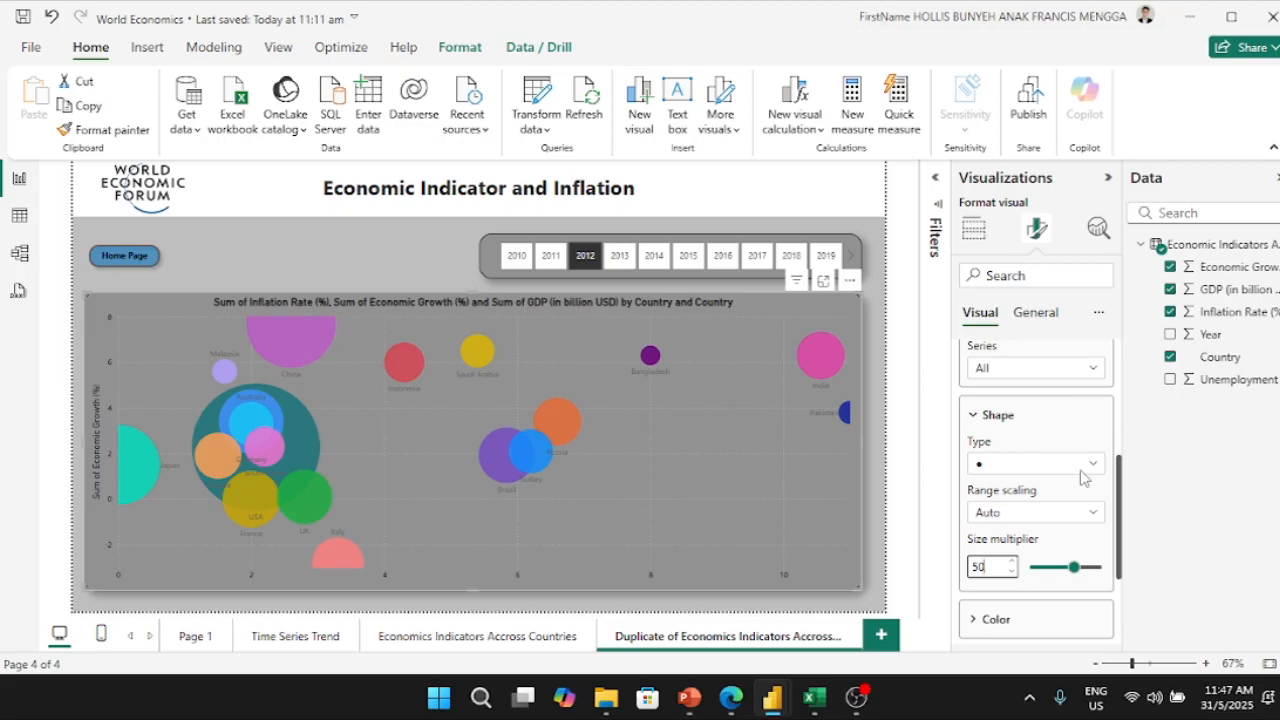
pyautogui.click(856, 697)
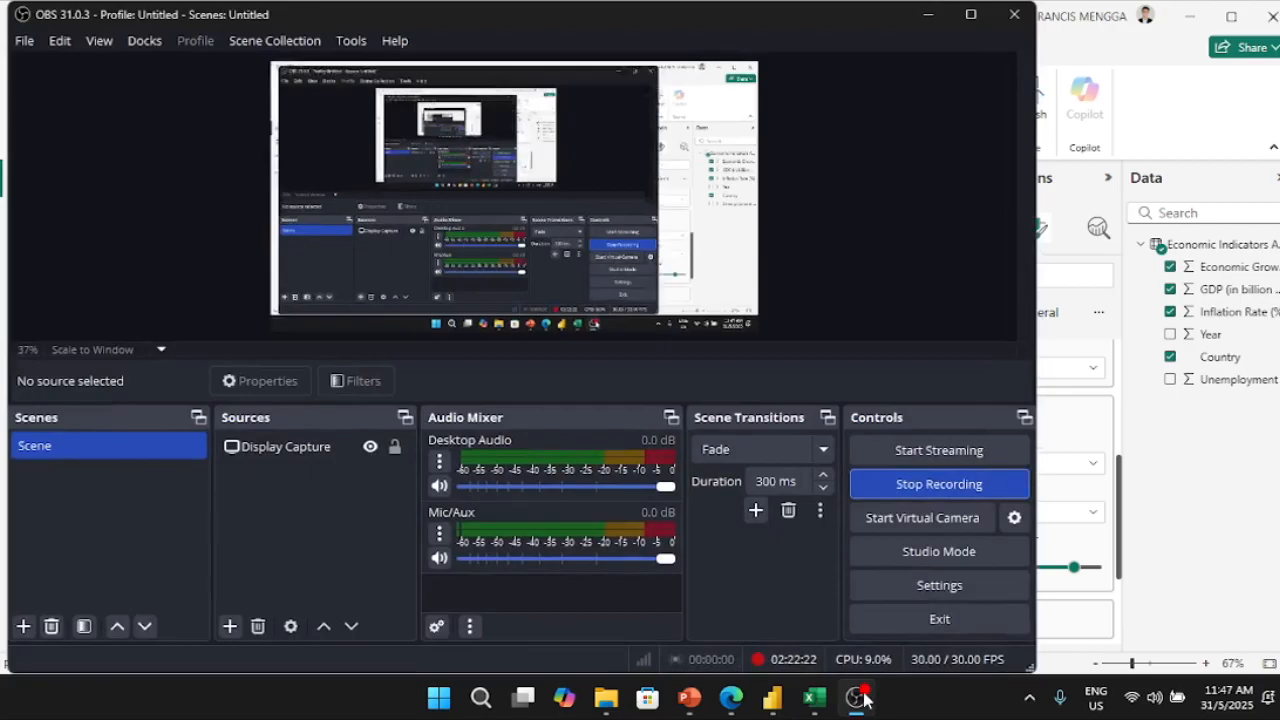
pyautogui.click(941, 485)
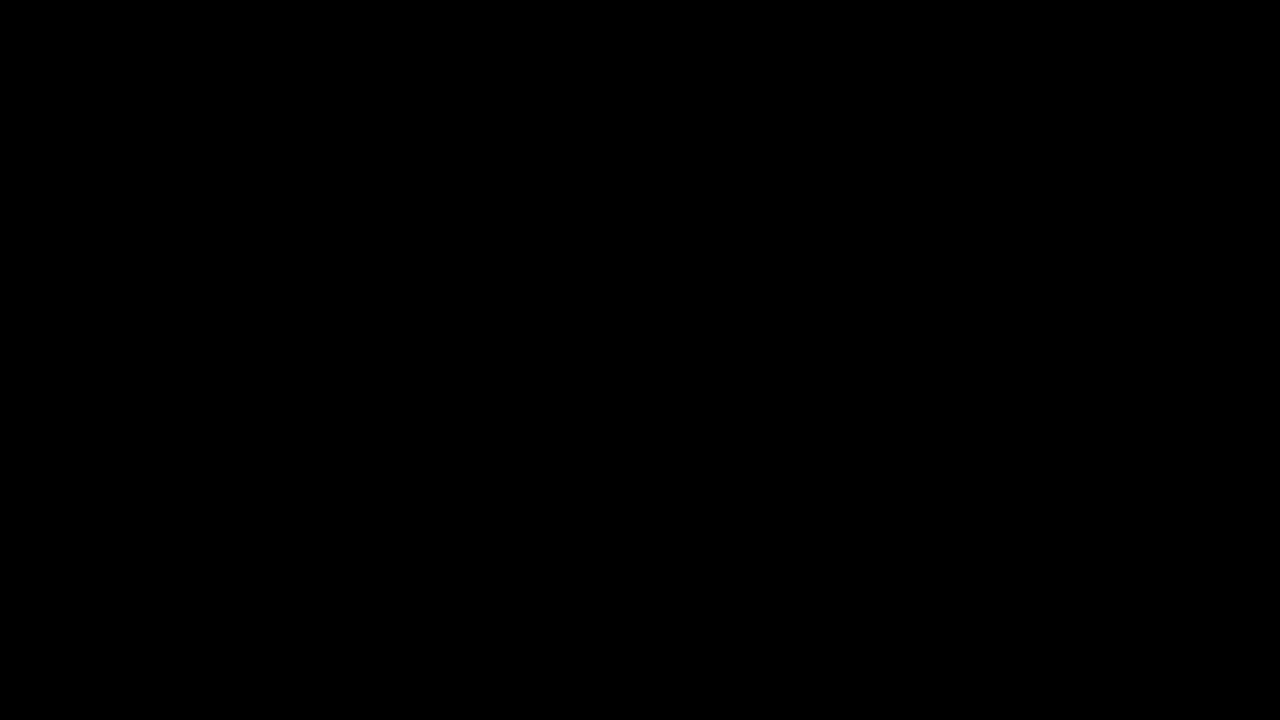